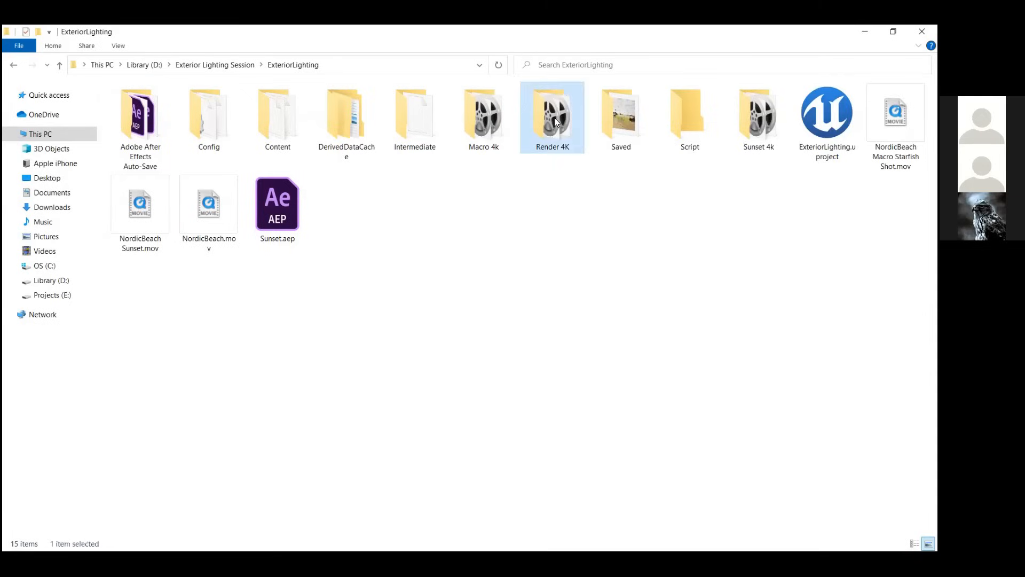
Play the NordicBeach EXR sequence from the Render 4K folder in djv, close the viewer and return to the ExteriorLighting folder.
left_click(197, 104)
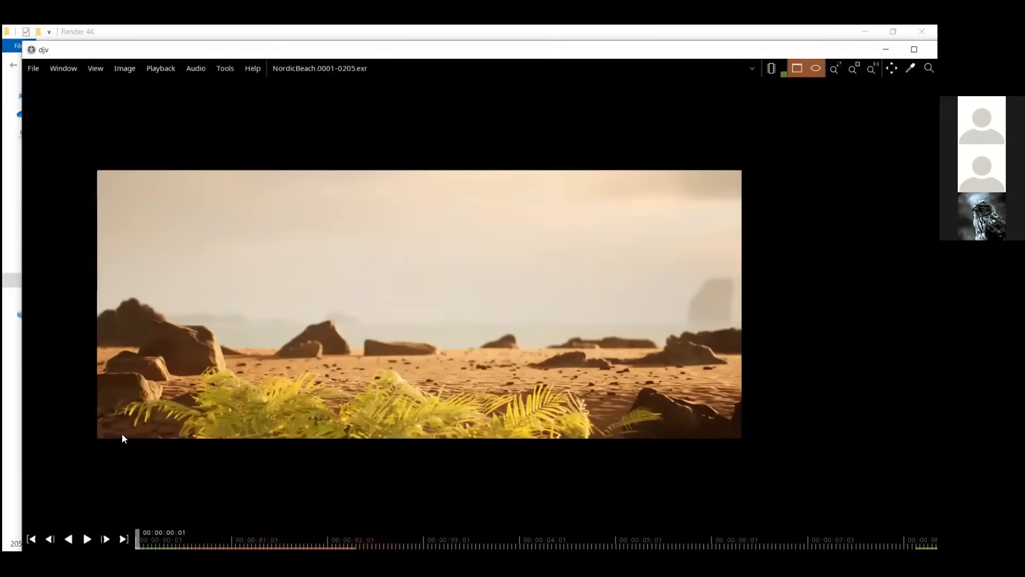
key("space")
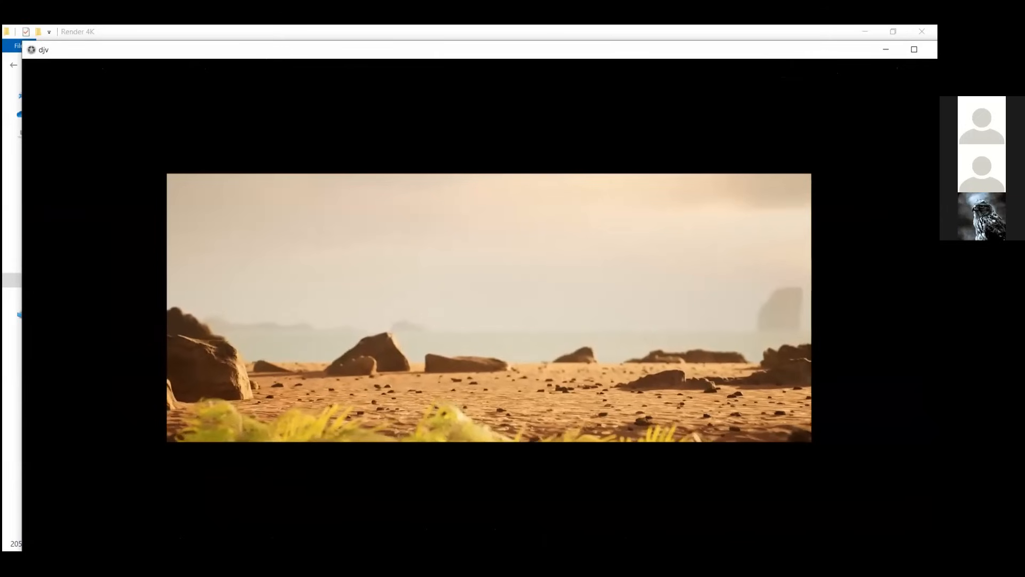
scroll(270, 391, "up", 5)
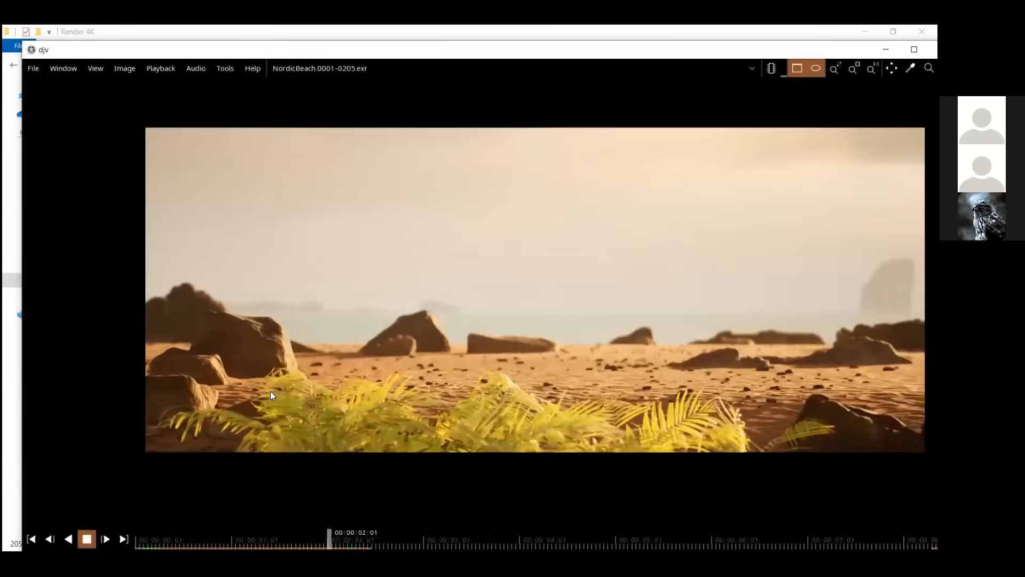
middle_click_drag(367, 323, 132, 345)
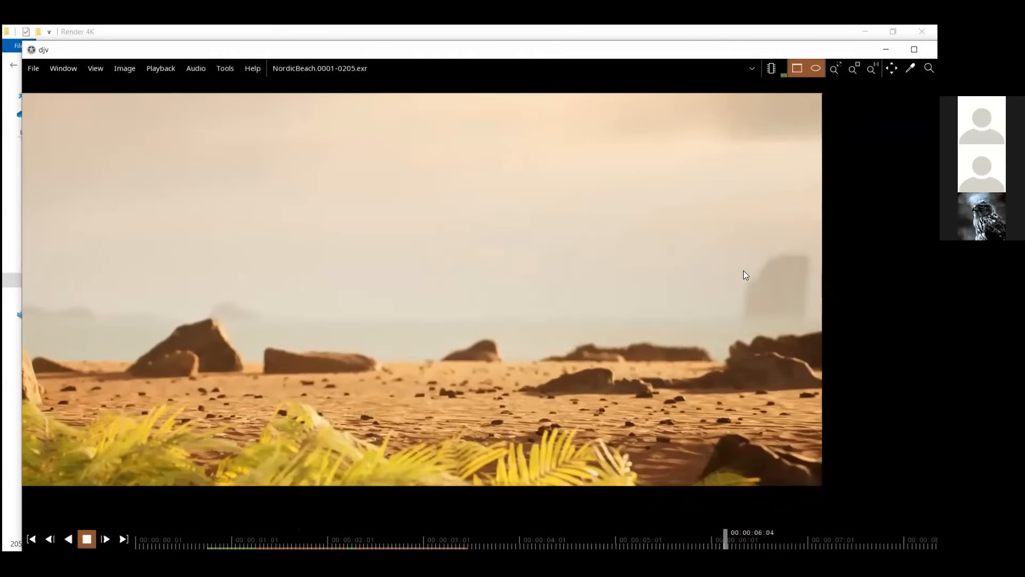
scroll(689, 231, "down", 1)
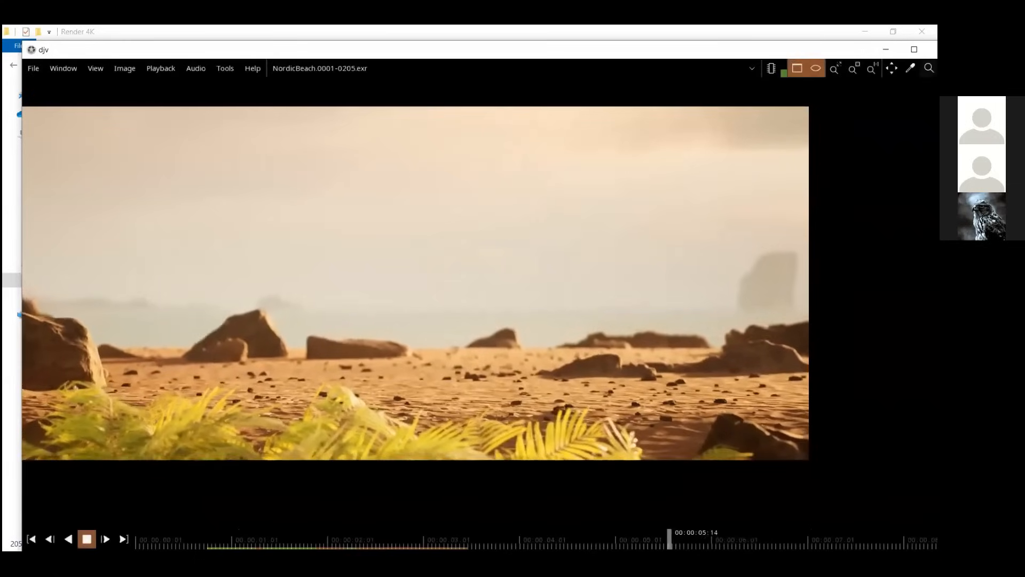
key("alt+F4")
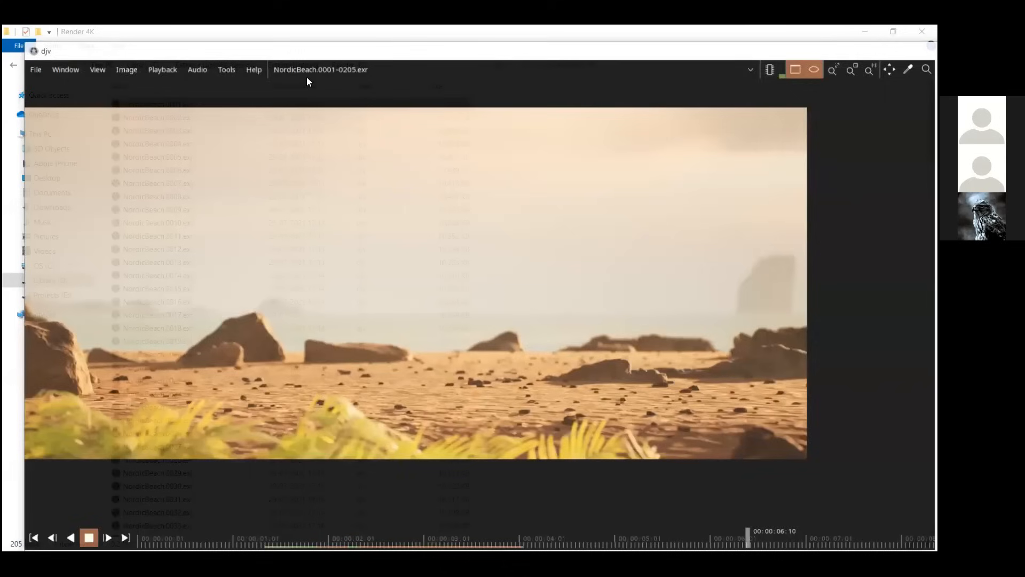
key("BackSpace")
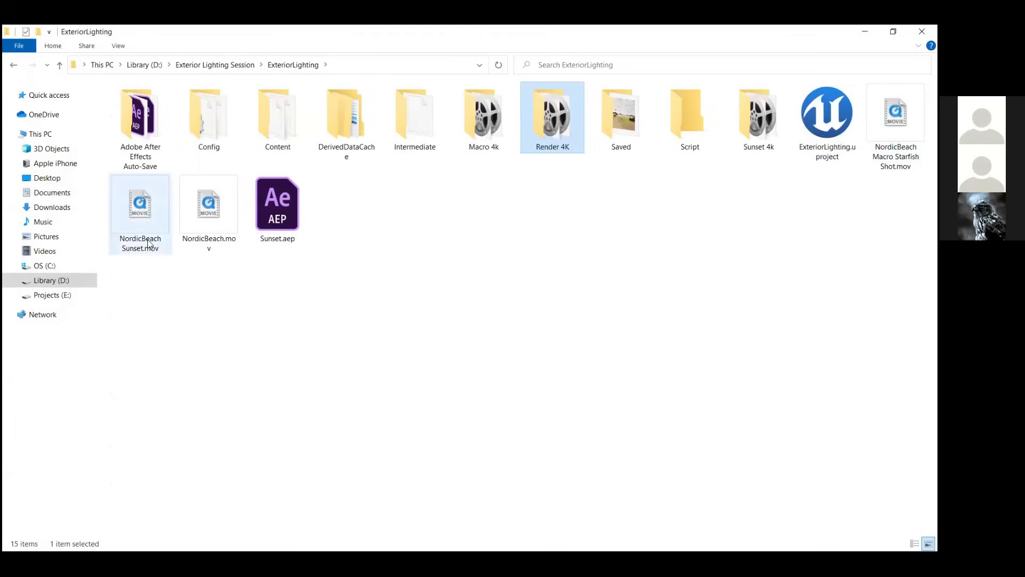
Play the NordicBeach.mov movie from the ExteriorLighting folder and close the player.
left_click(190, 210)
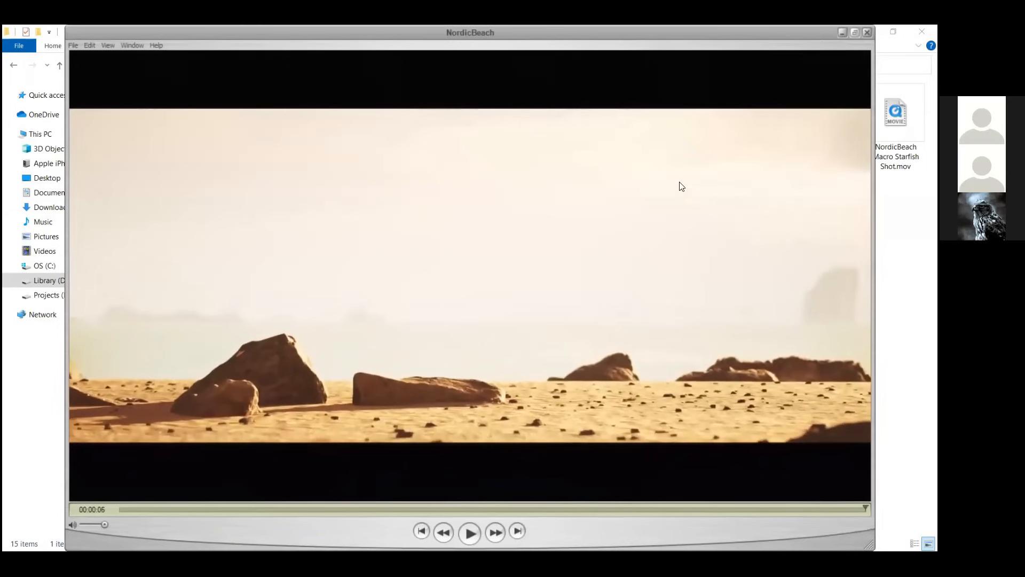
key("space")
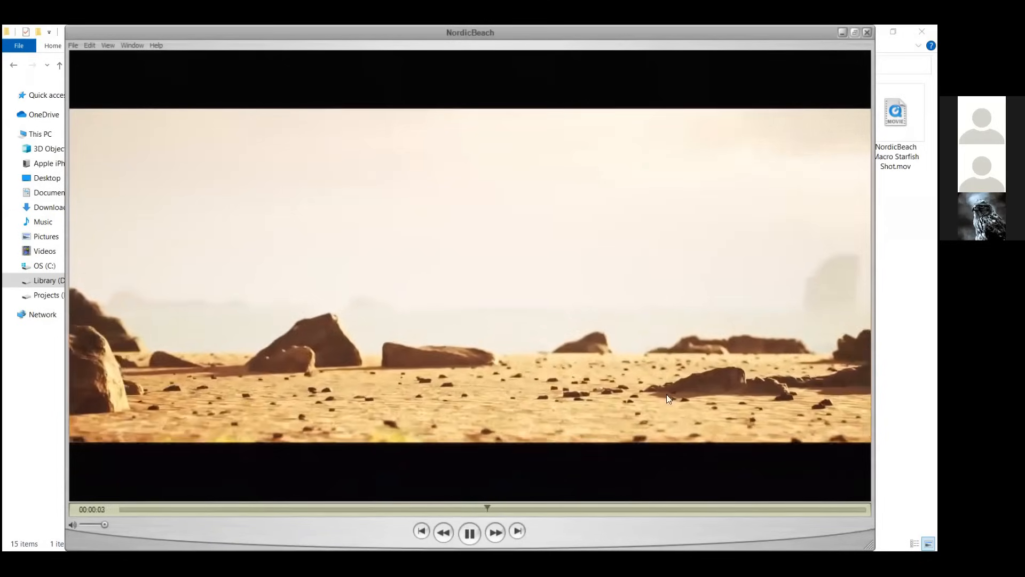
key("ctrl+w")
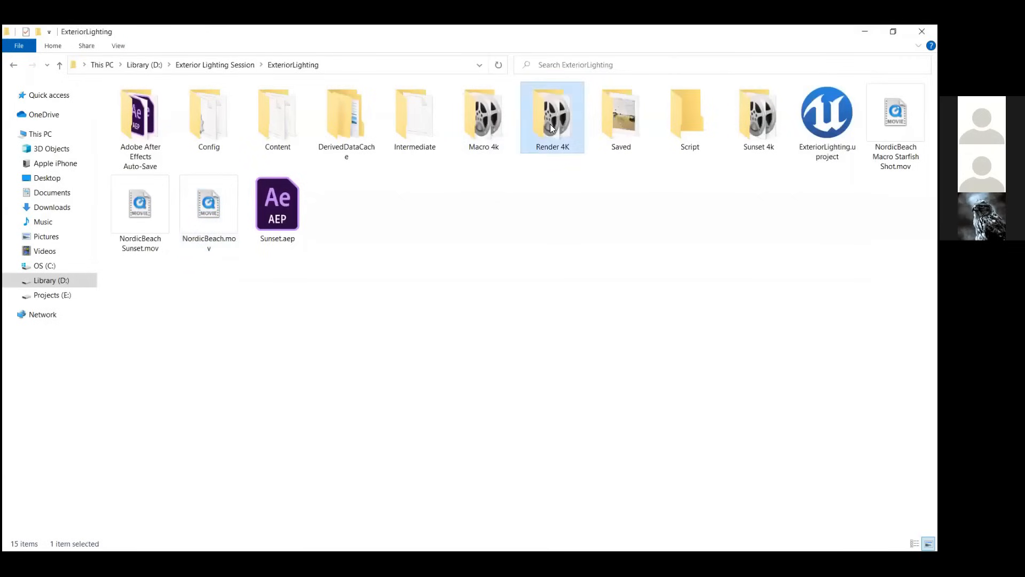
Play the NordicBeach EXR sequence from the Sunset 4k folder in djv, close the viewer and return to the ExteriorLighting folder.
double_click(735, 117)
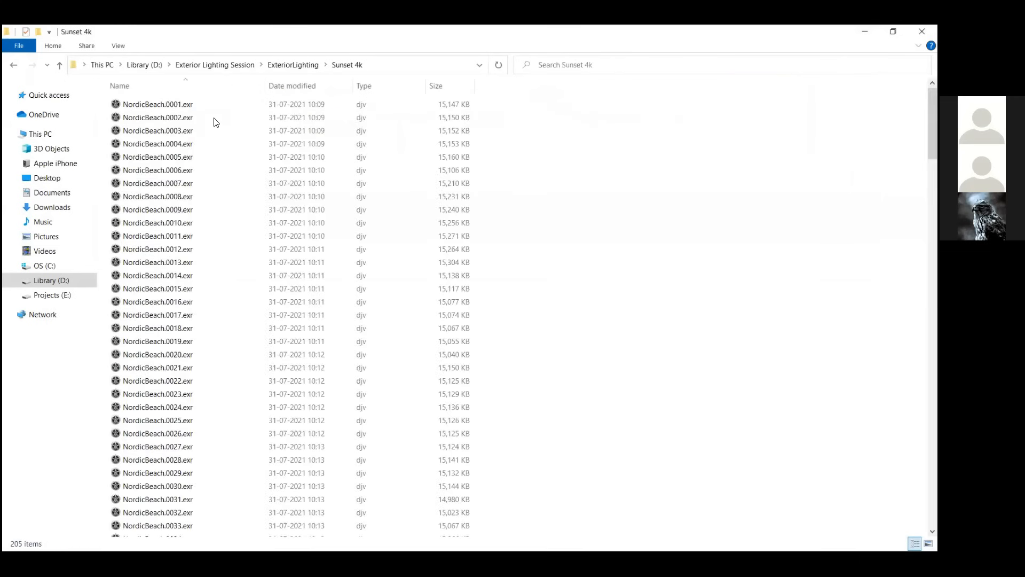
left_click(217, 105)
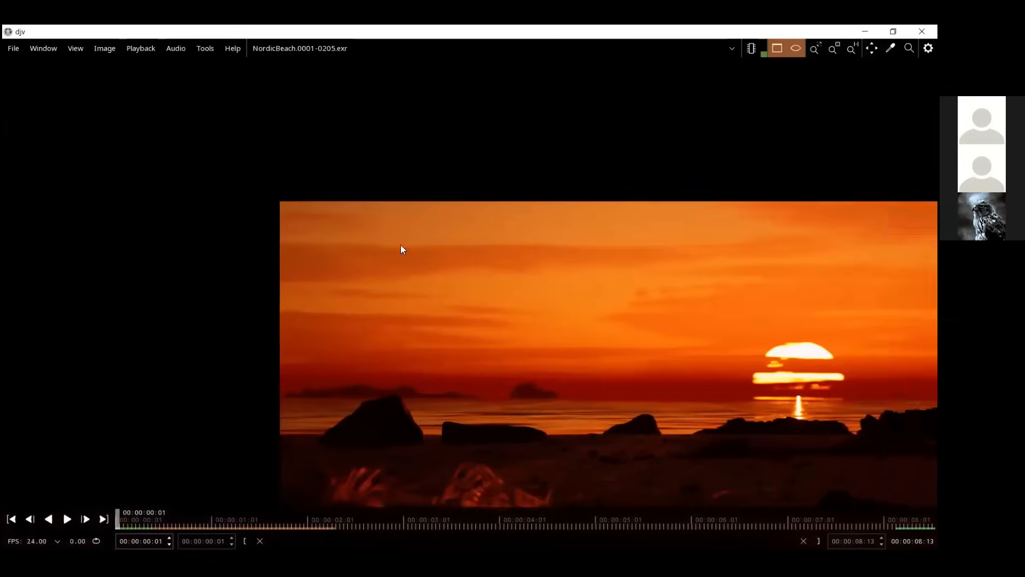
mouse_move(401, 245)
middle_mouse_down()
mouse_move(411, 238)
mouse_move(391, 245)
middle_mouse_up()
scroll(417, 234, "down", 2)
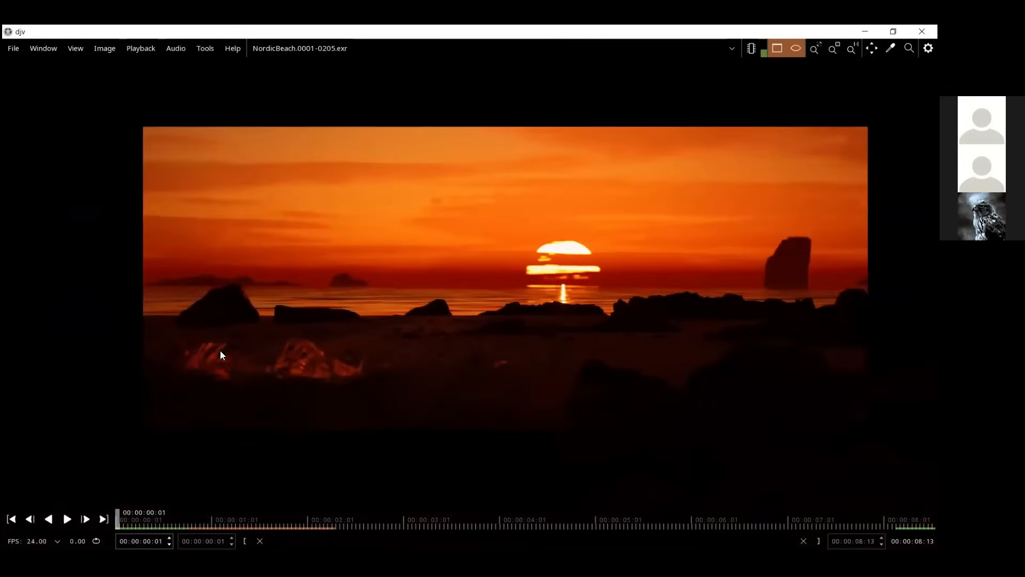
scroll(220, 352, "up", 2)
middle_click_drag(598, 247, 514, 232)
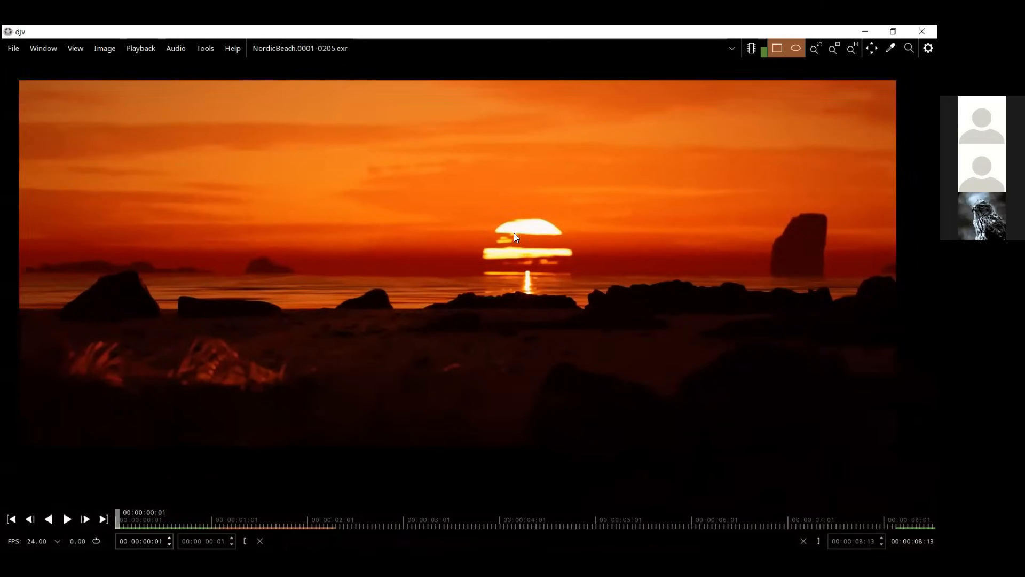
left_click(70, 519)
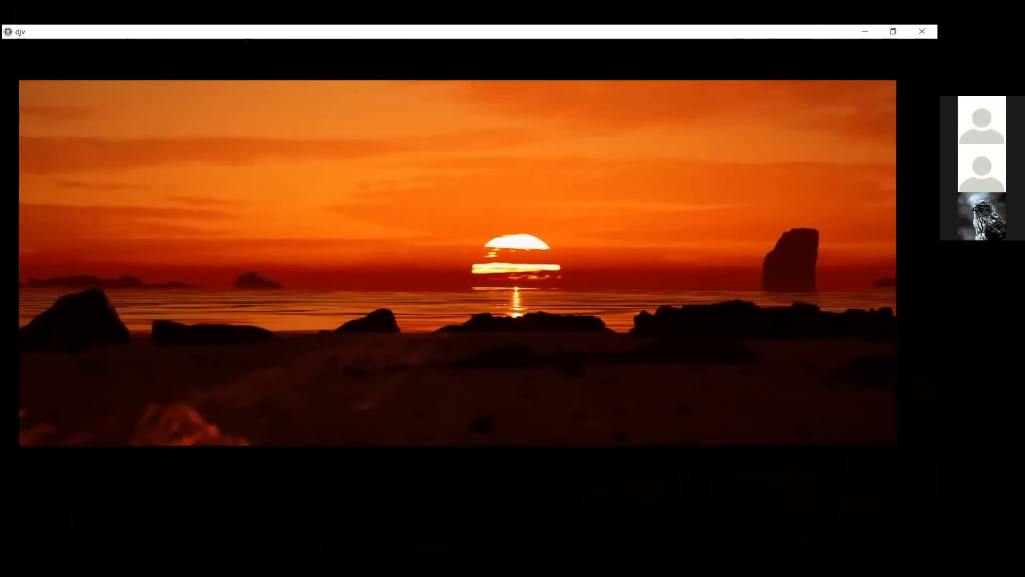
mouse_move(127, 467)
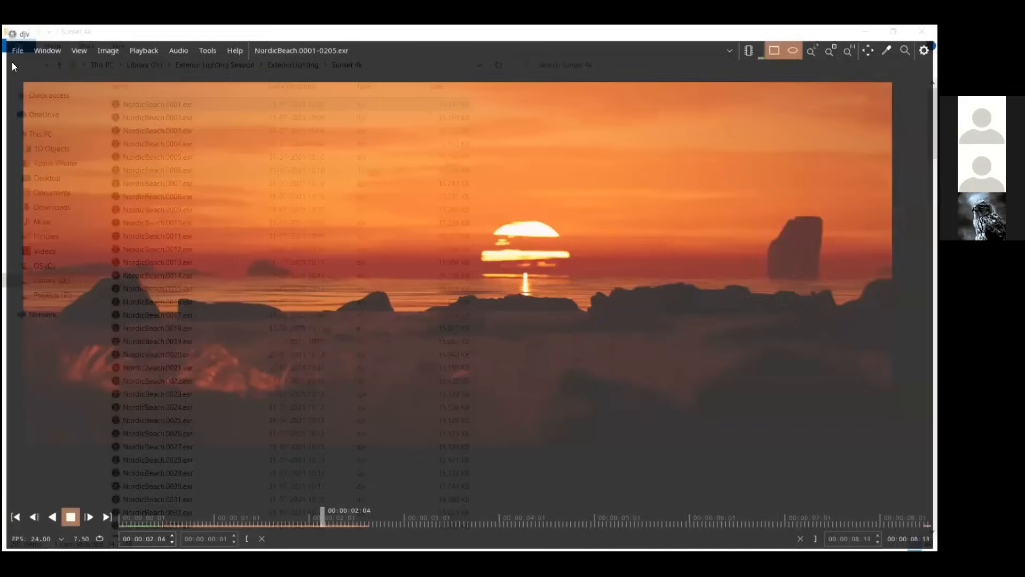
left_click(12, 63)
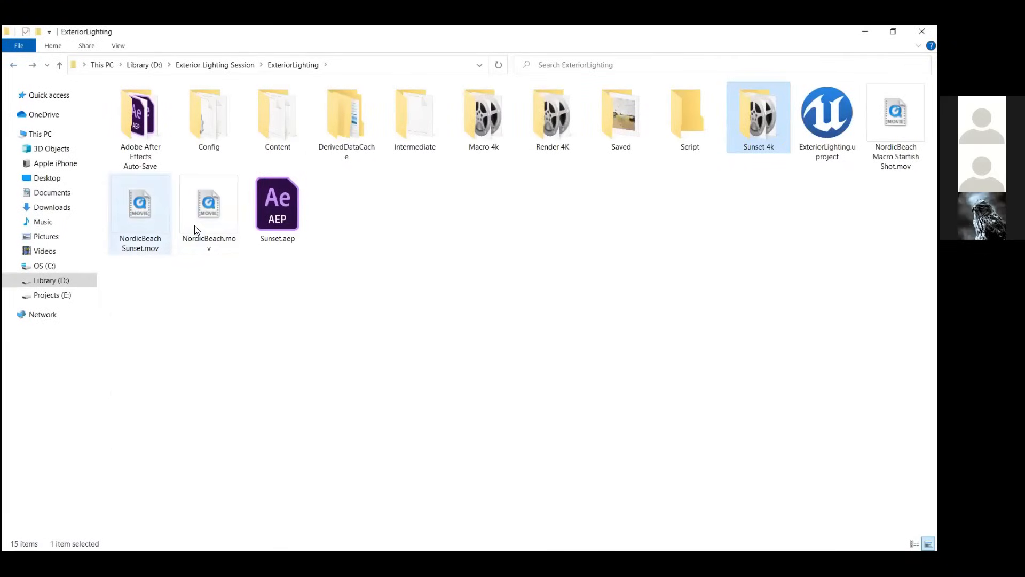
Play the NordicBeach Macro Starfish Shot.mov movie and close the player.
left_click(896, 127)
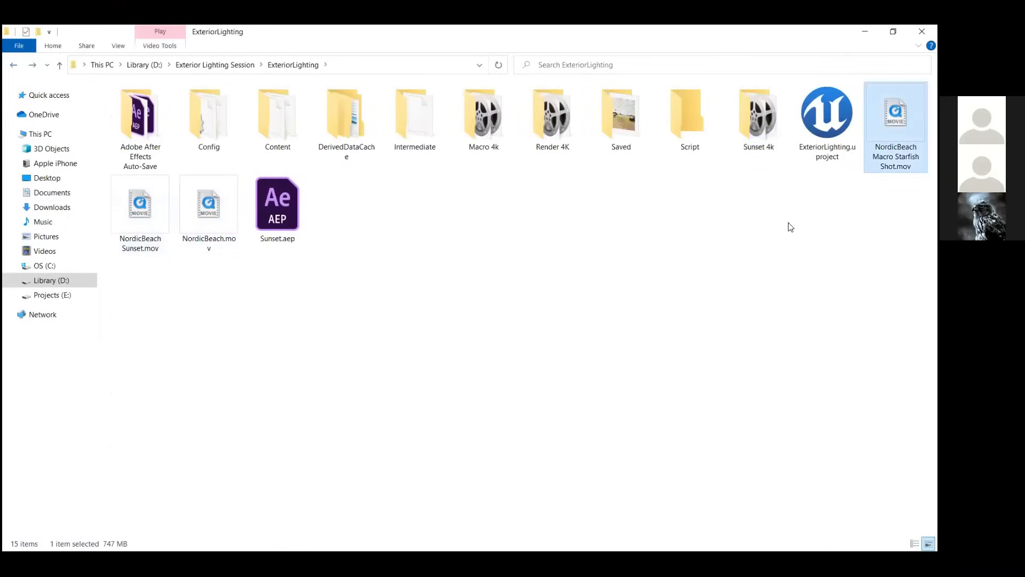
key("Return")
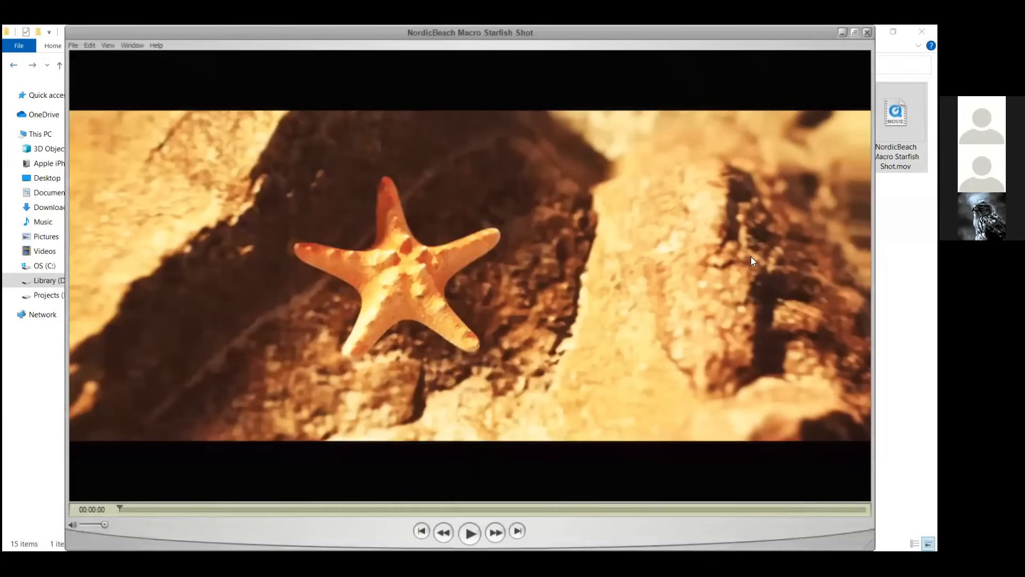
key("space")
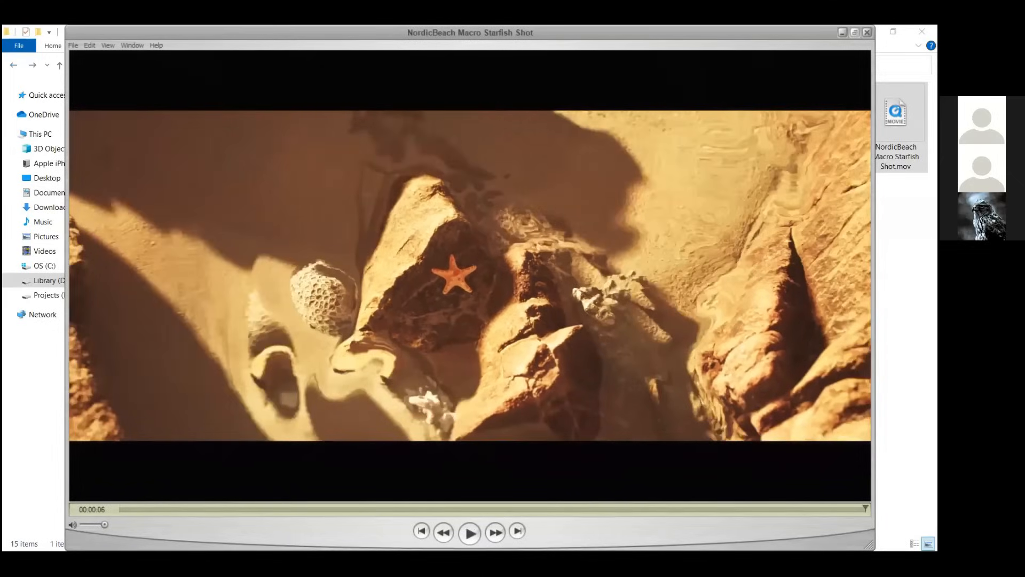
left_click(867, 32)
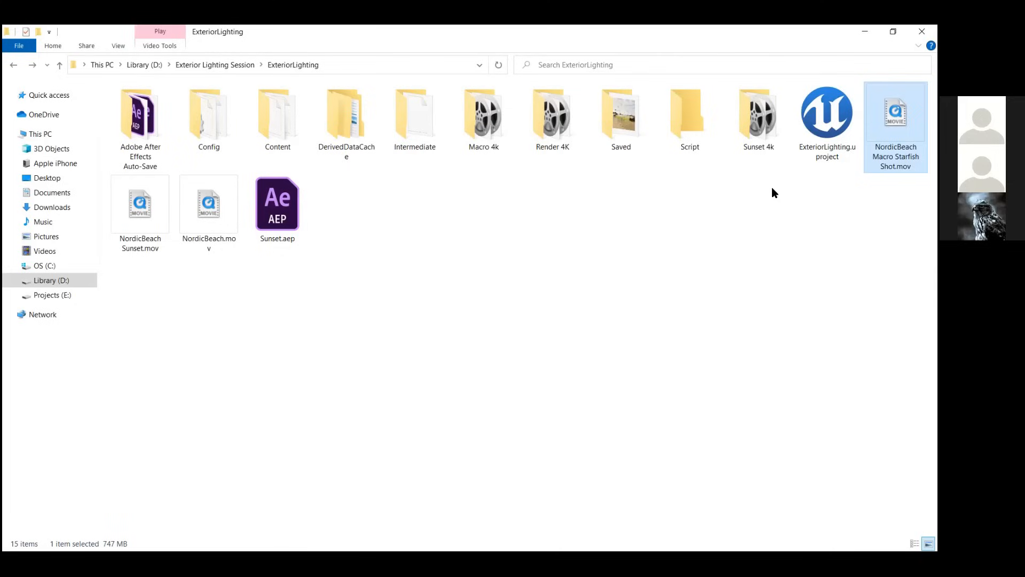
Leave the ExteriorLighting folder and open the Mars folder on Library (D:).
left_click(215, 66)
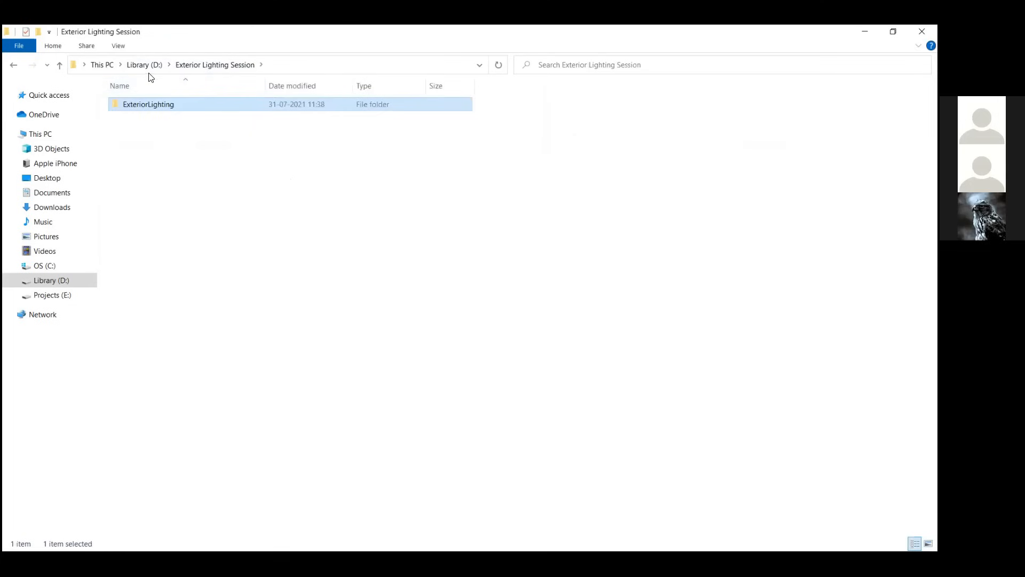
key("alt+Tab")
key("alt+Tab")
key("alt+Tab")
key("alt+Tab")
key("alt+Tab")
key("alt+Tab")
key("alt+Tab")
key("alt+Tab")
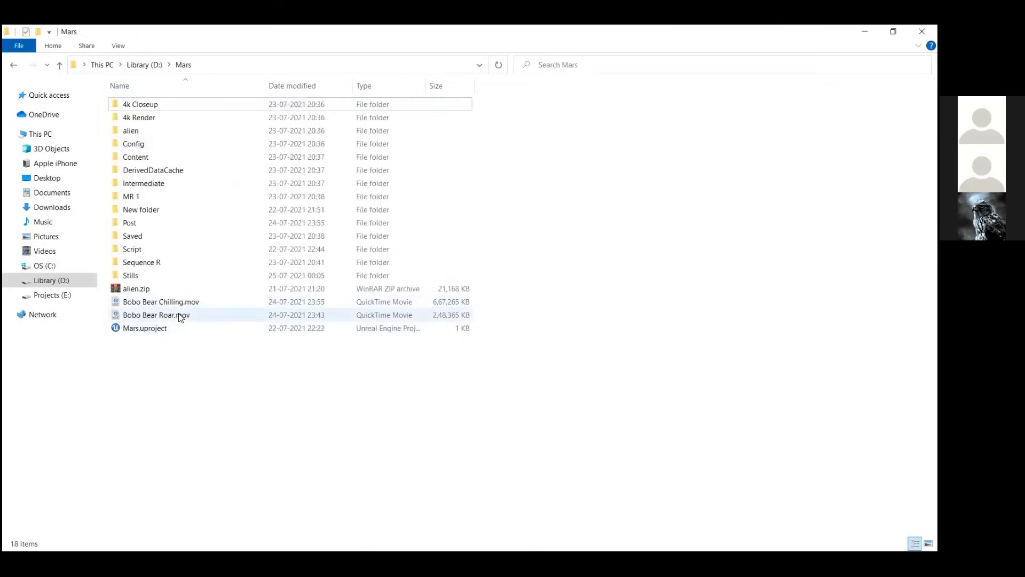
Play the Bobo Bear Roar.mov movie from the Mars folder and close the player.
left_click(180, 316)
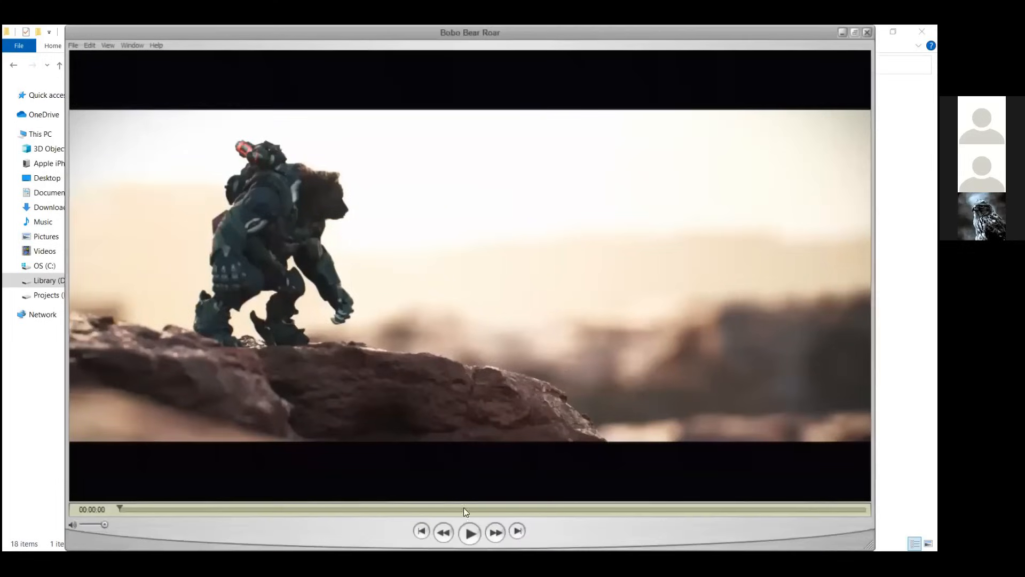
left_click(470, 533)
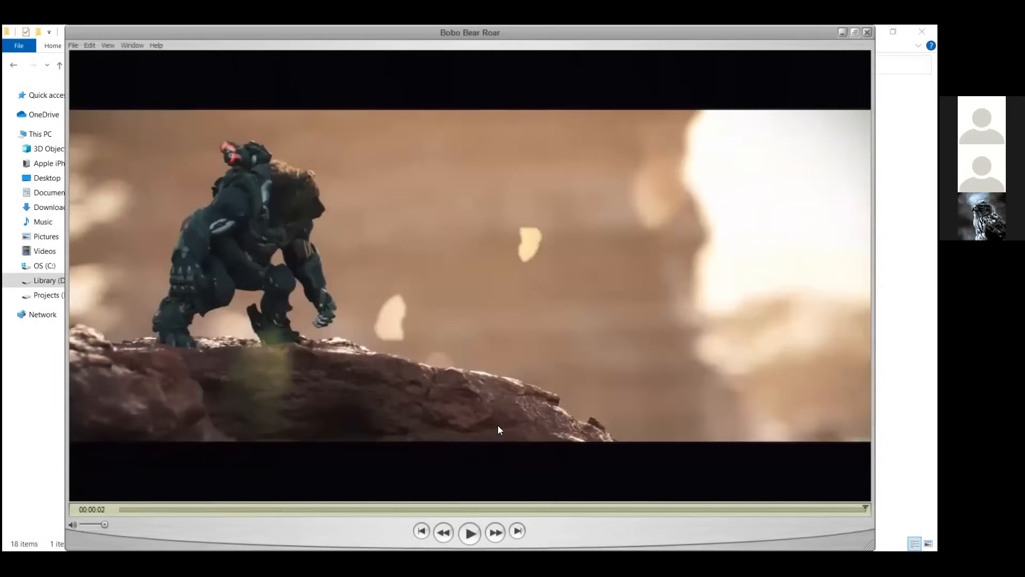
key("space")
key("space")
left_click(867, 32)
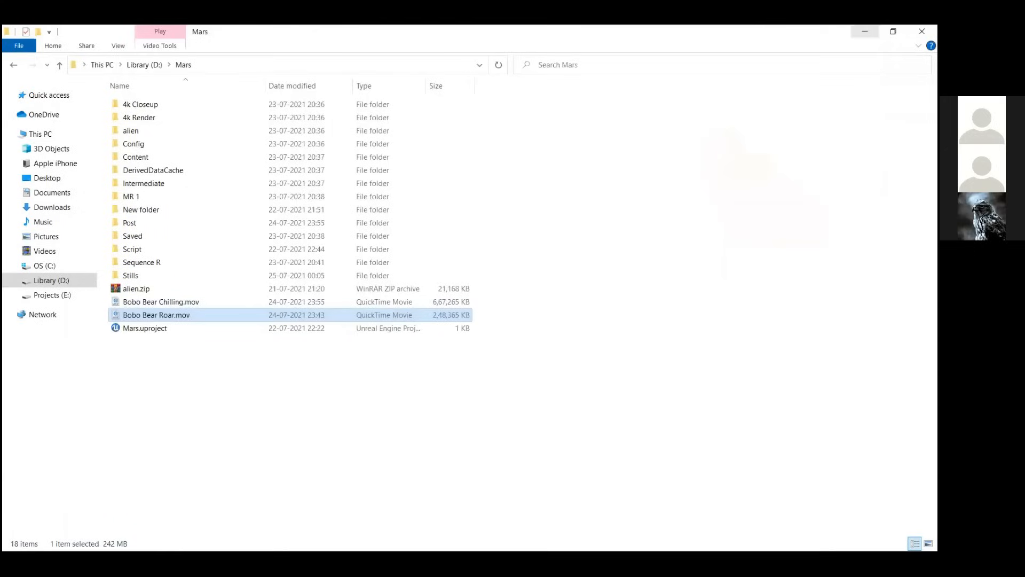
Minimize the file browser to return to the slideshow and advance past the Session Outline slide.
left_click(865, 32)
left_click(864, 31)
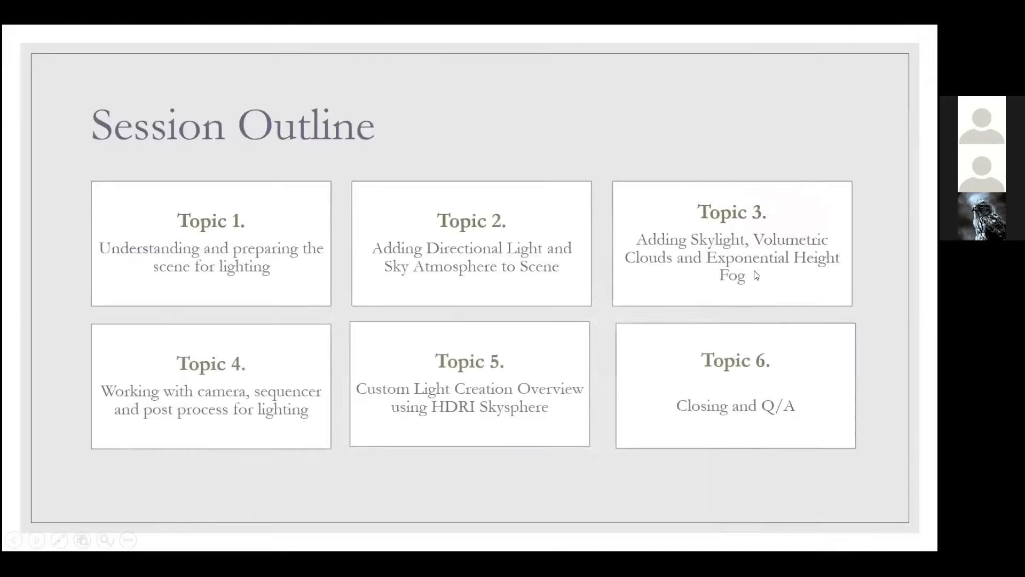
left_click(754, 270)
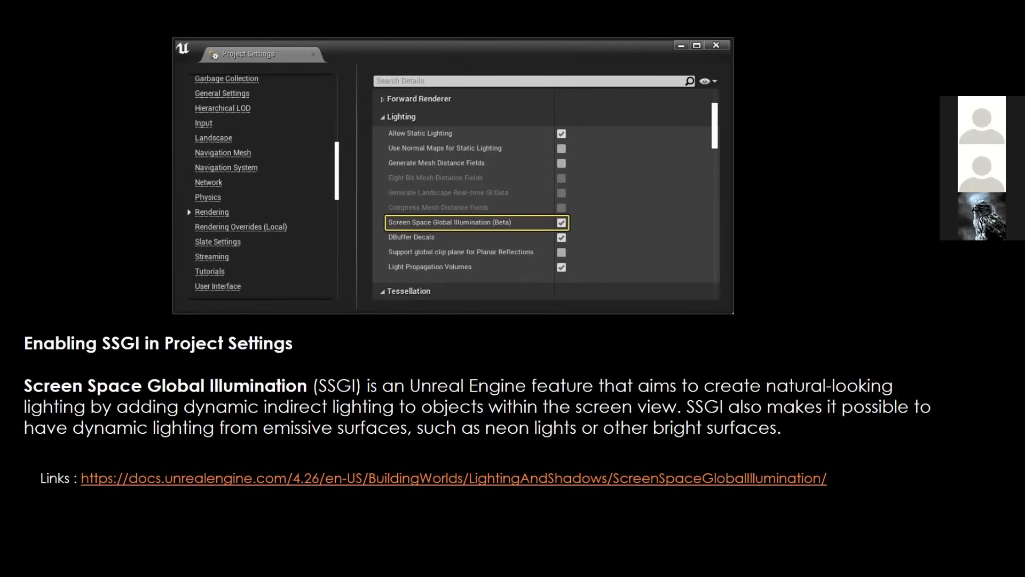
Switch to the ExteriorLighting project in Unreal Editor and open its Project Settings.
key("alt+Tab")
key("alt+Tab")
key("alt+Tab")
key("alt+Tab")
key("alt+Tab")
key("alt+Tab")
key("alt+Tab")
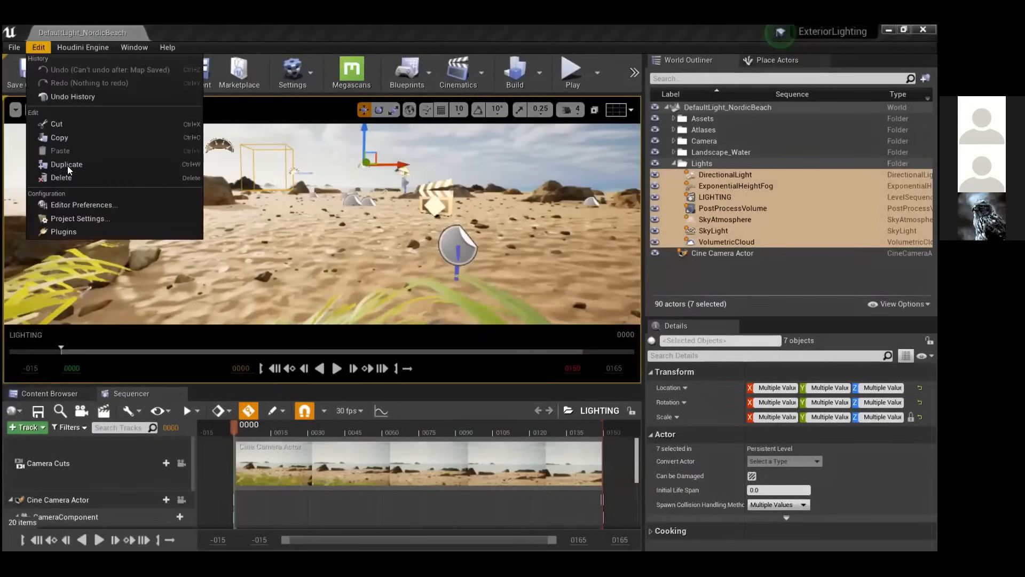
left_click(94, 218)
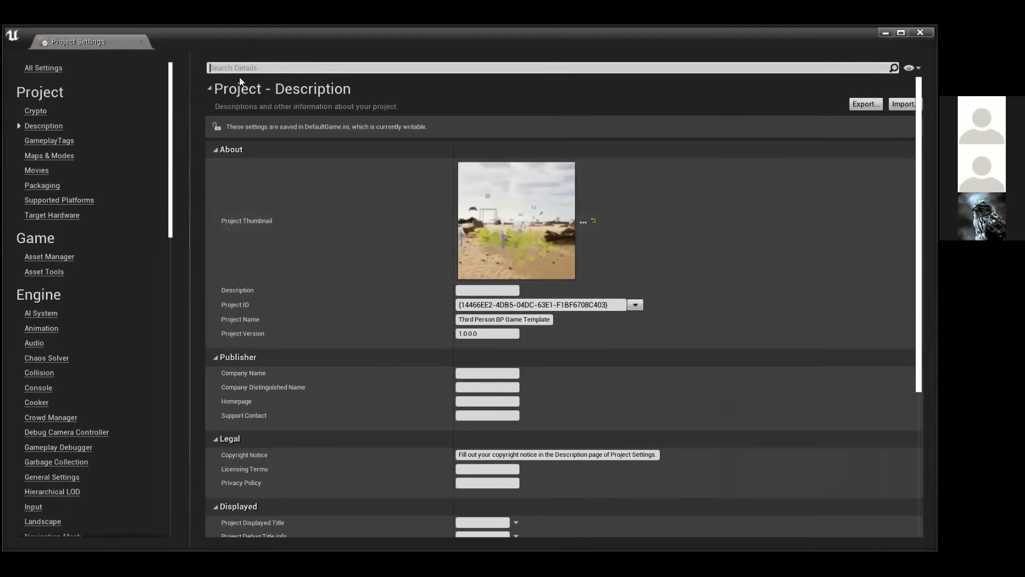
Search the project settings for "ssgi" and look through the list of settings categories.
type("ss")
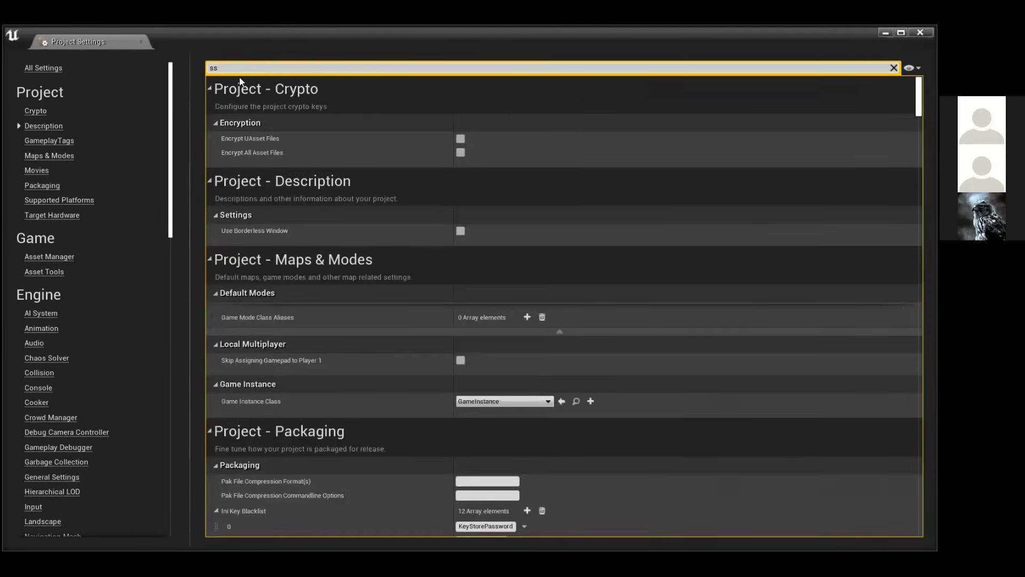
type("gi")
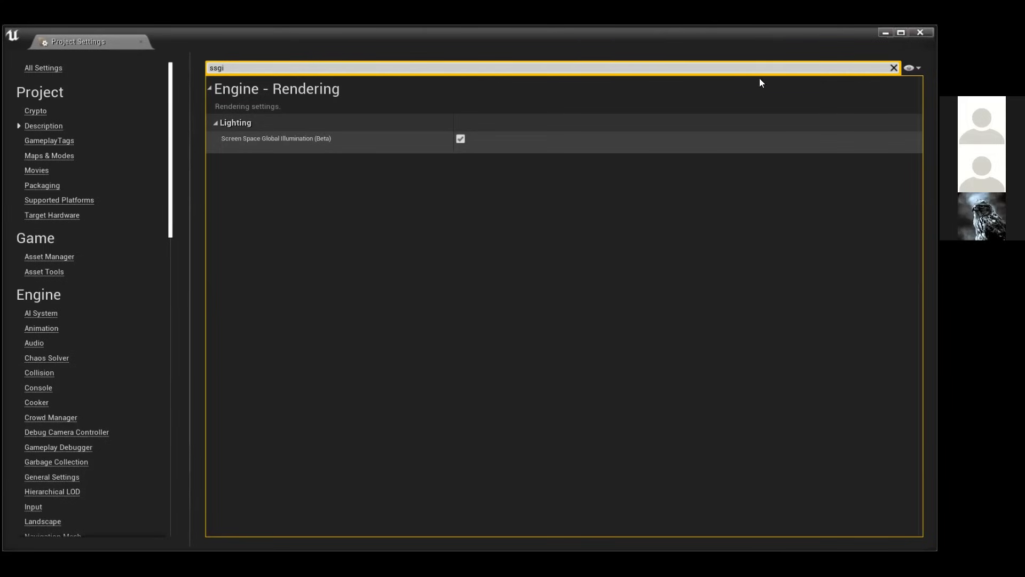
scroll(79, 280, "down", 6)
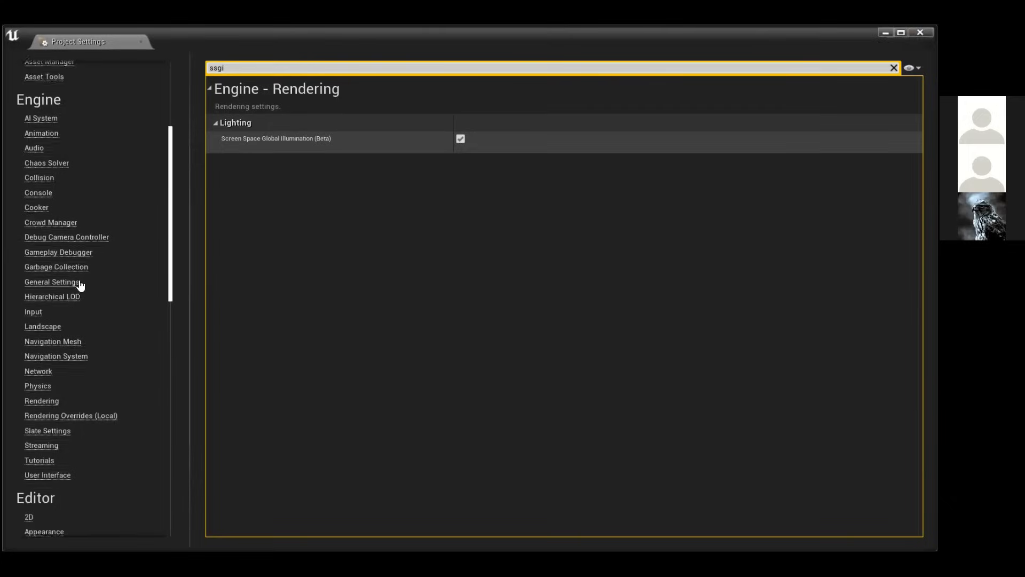
scroll(81, 285, "down", 3)
scroll(80, 286, "down", 7)
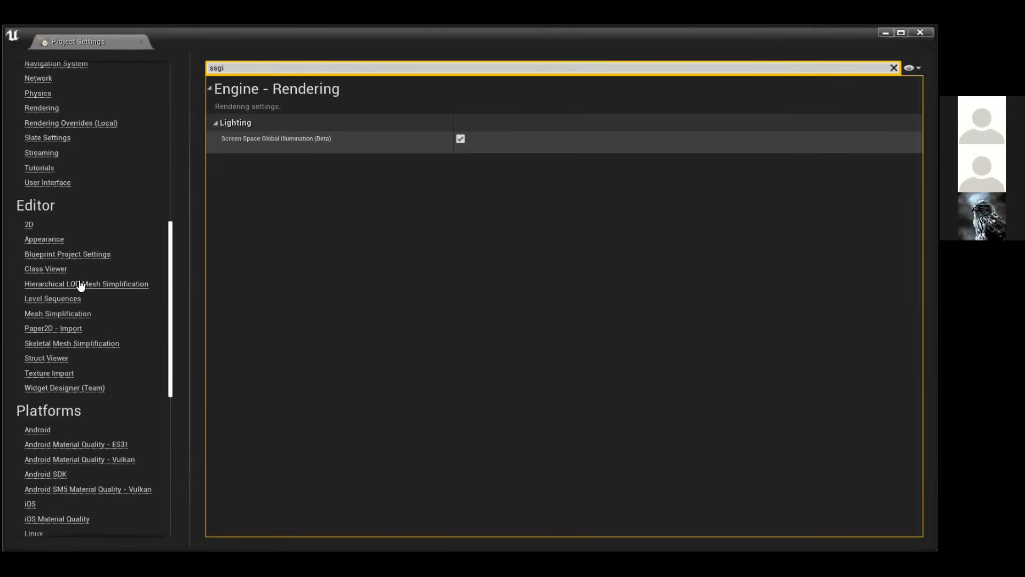
scroll(73, 284, "down", 4)
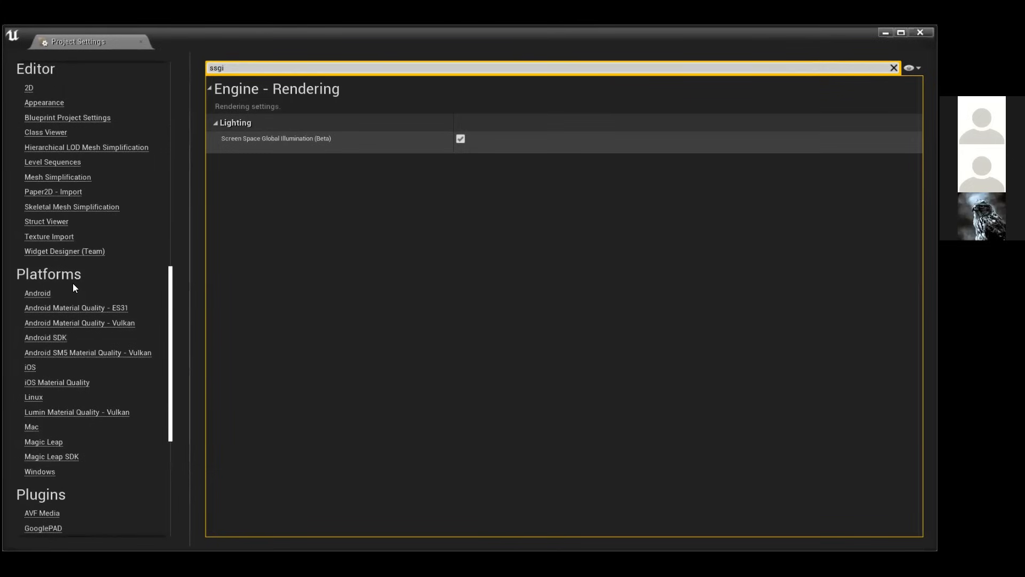
Open the Rendering settings category and examine its options down to Reflection Capture Resolution and the Lighting section.
scroll(64, 347, "down", 4)
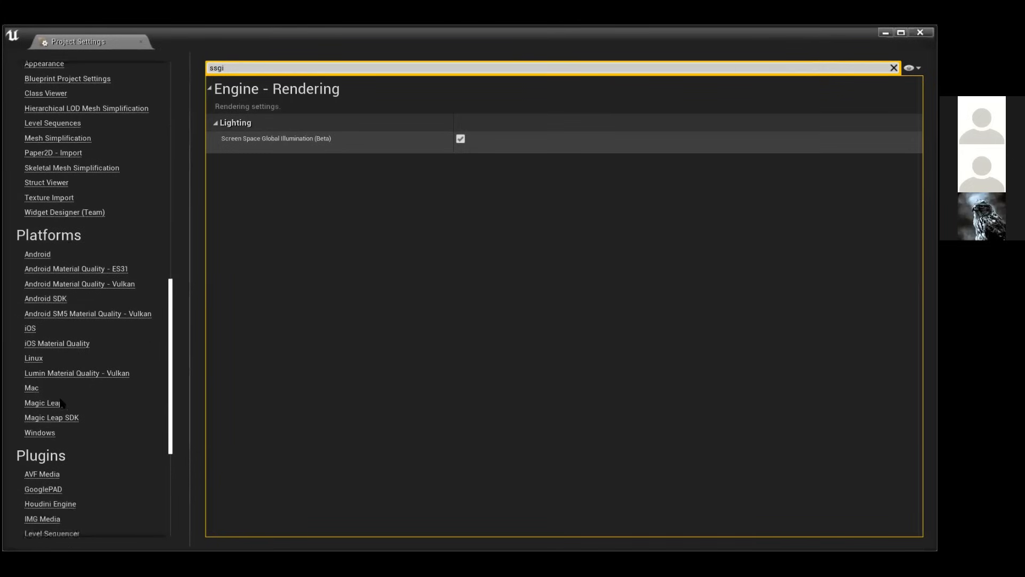
scroll(71, 315, "up", 3)
scroll(72, 316, "up", 7)
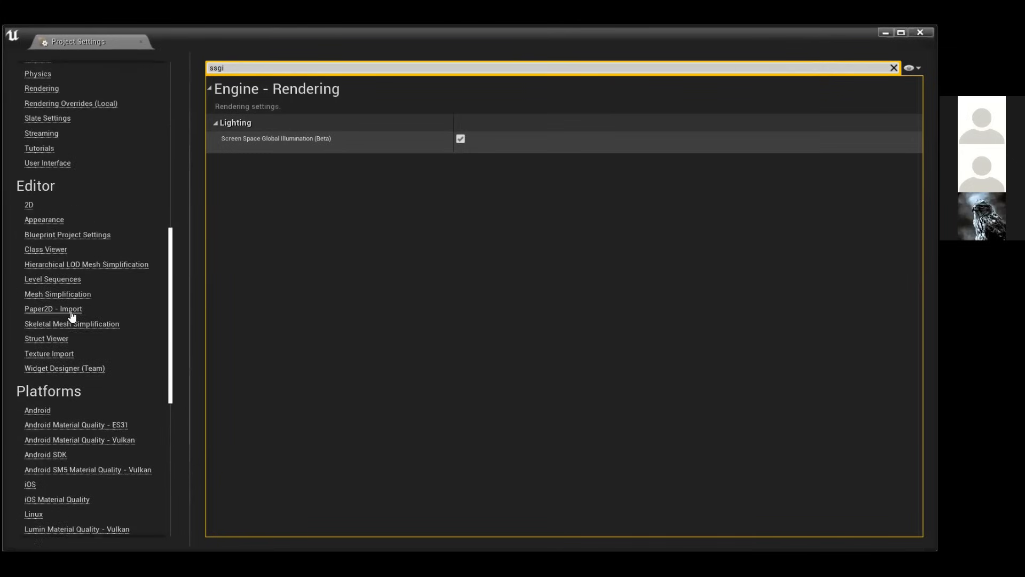
left_click(52, 186)
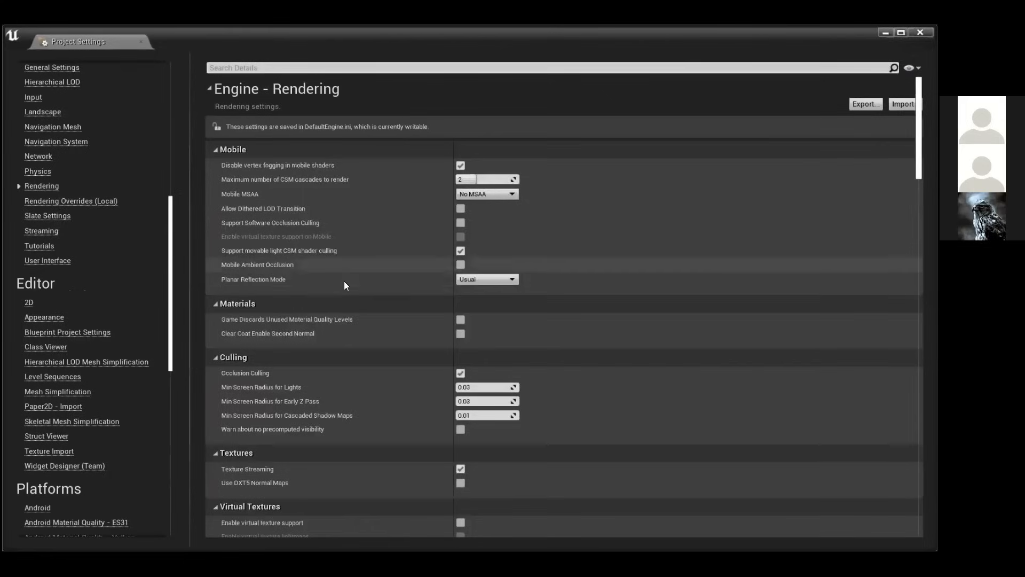
scroll(344, 283, "down", 5)
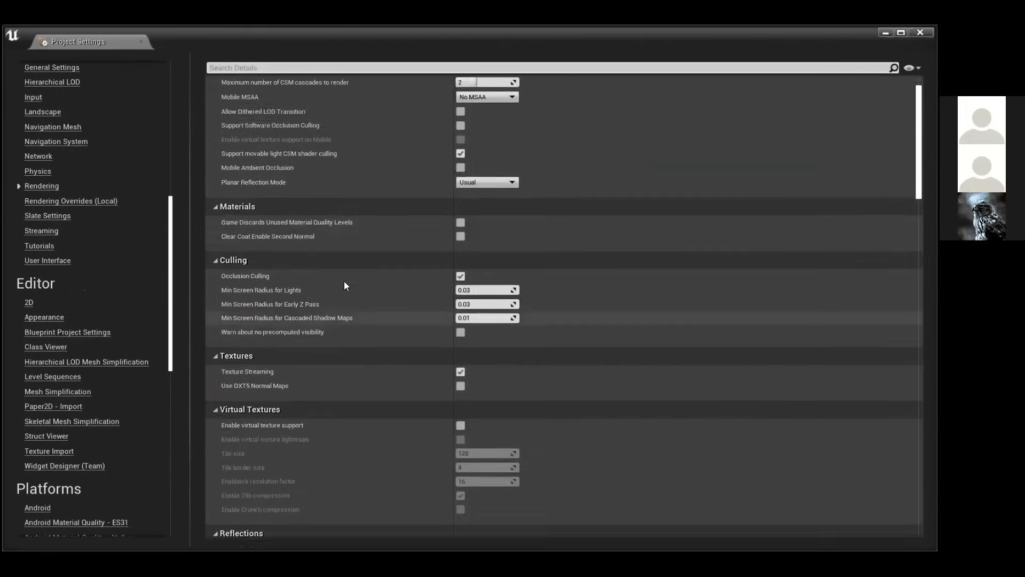
scroll(344, 283, "up", 2)
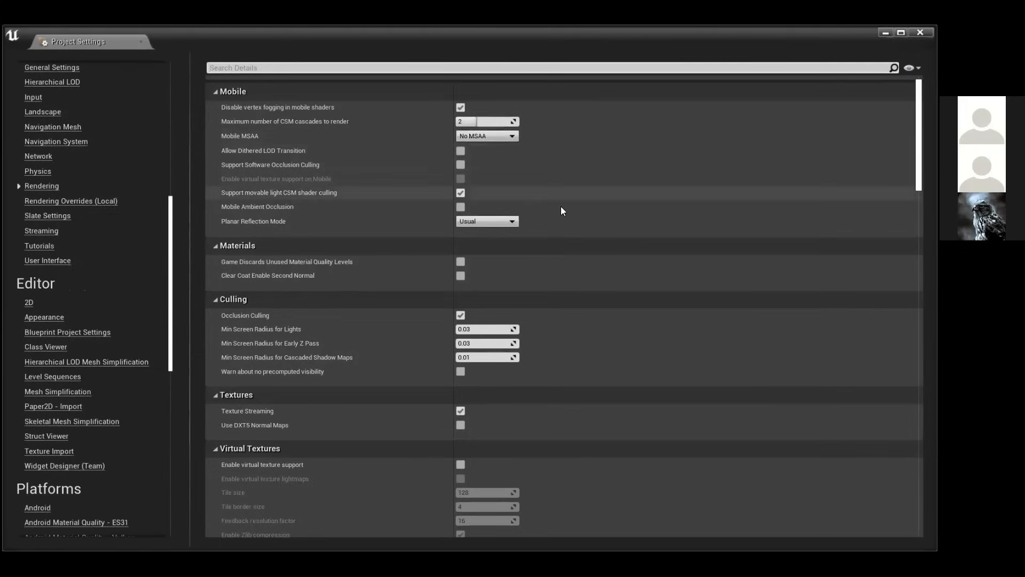
scroll(561, 213, "down", 3)
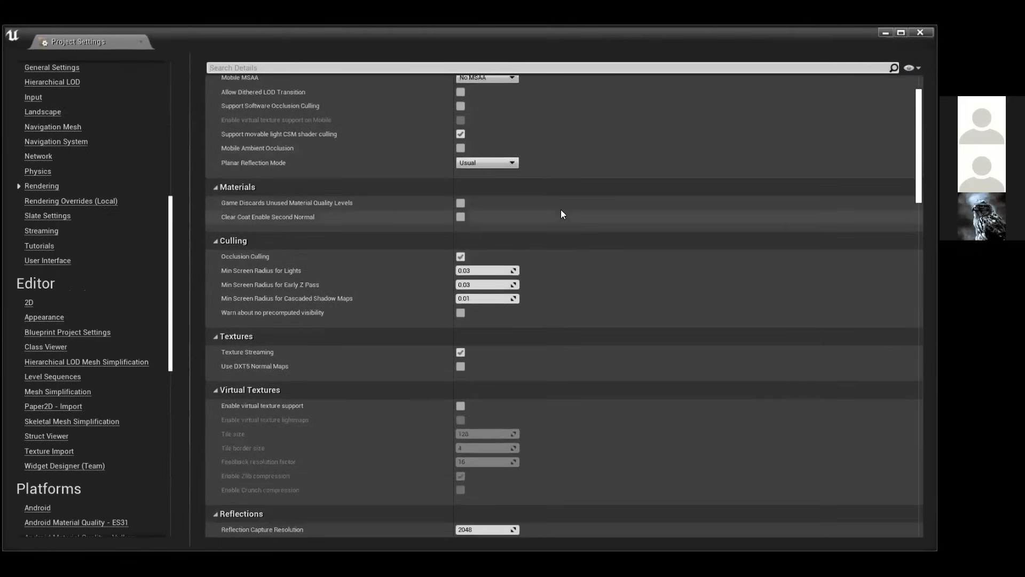
scroll(561, 214, "down", 7)
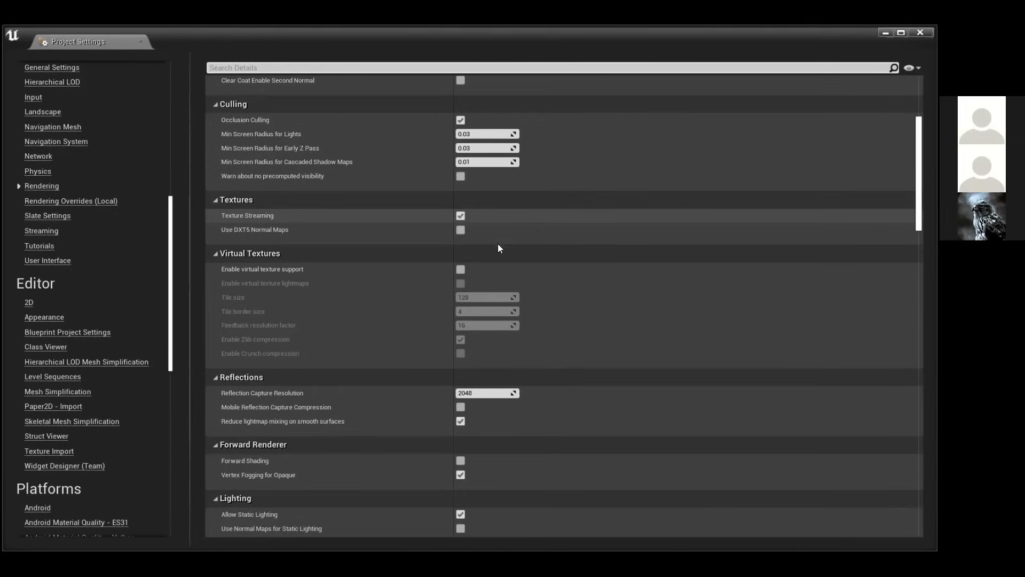
scroll(407, 278, "down", 3)
scroll(407, 278, "down", 2)
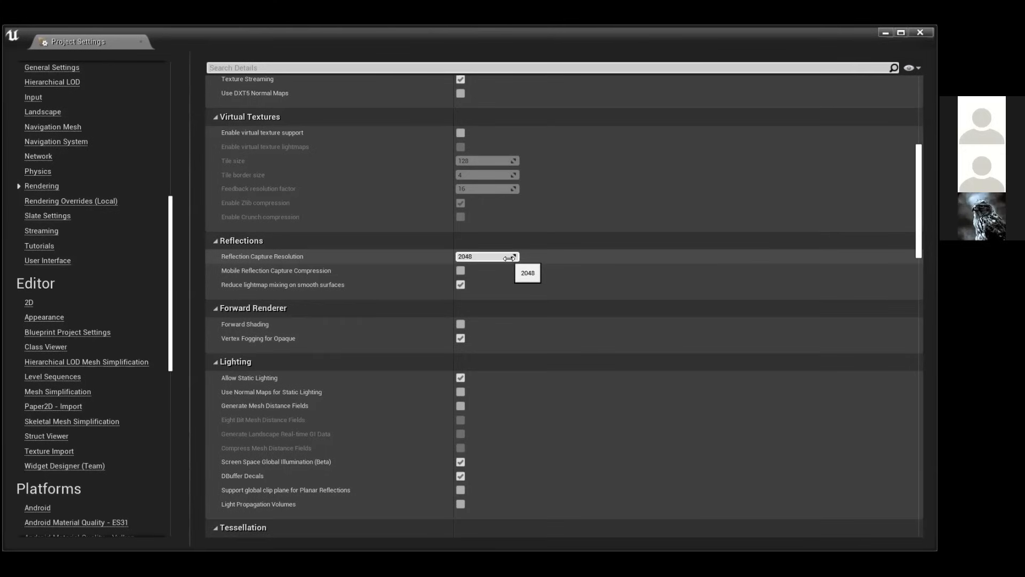
Switch to File Explorer and open HighresScreenshot00000.png from ExteriorLighting's Saved > Screenshots > Windows folder.
key("alt+Tab")
key("alt+Tab")
key("alt+Tab")
key("alt+Tab")
key("alt+Tab")
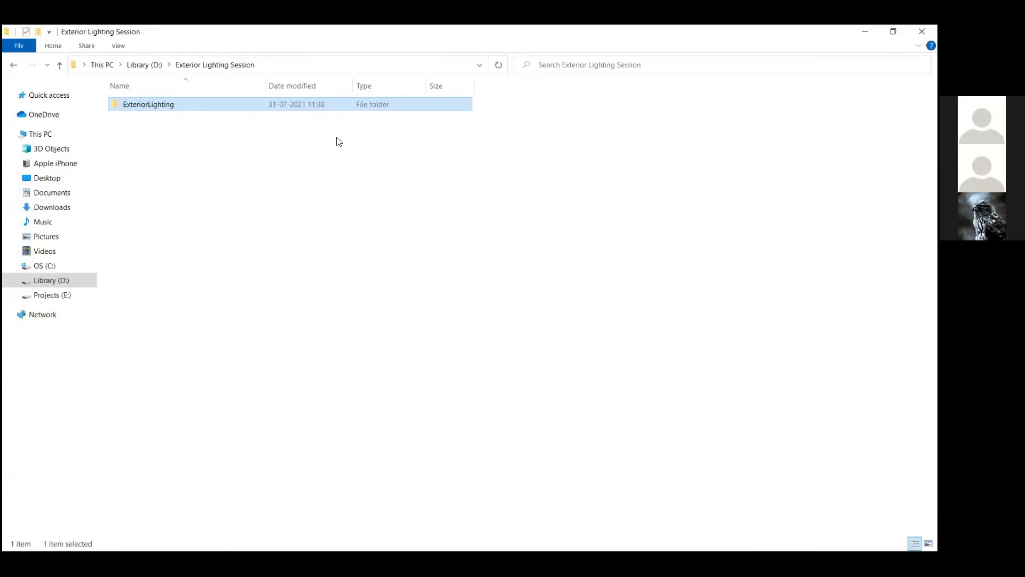
double_click(304, 103)
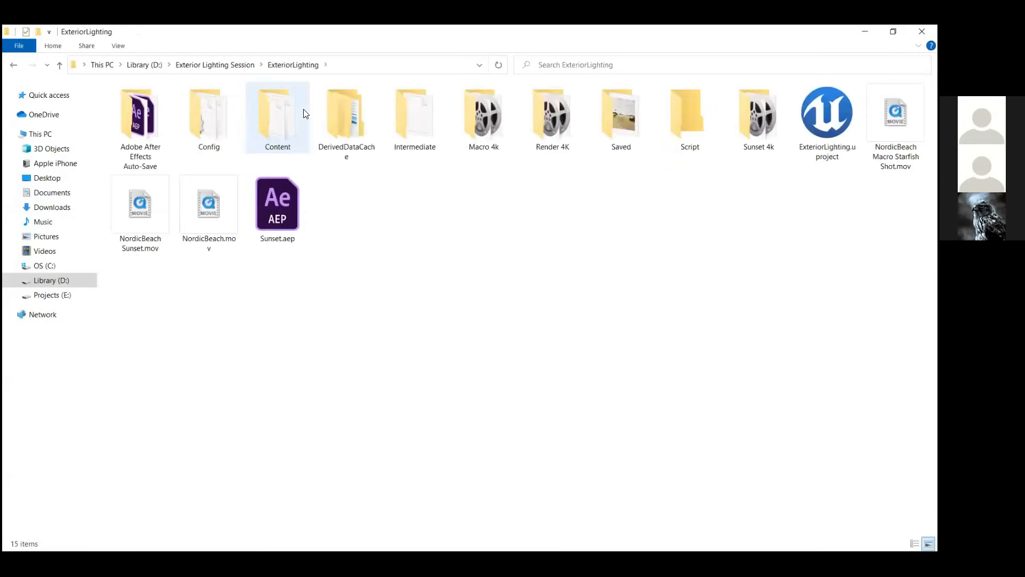
double_click(625, 120)
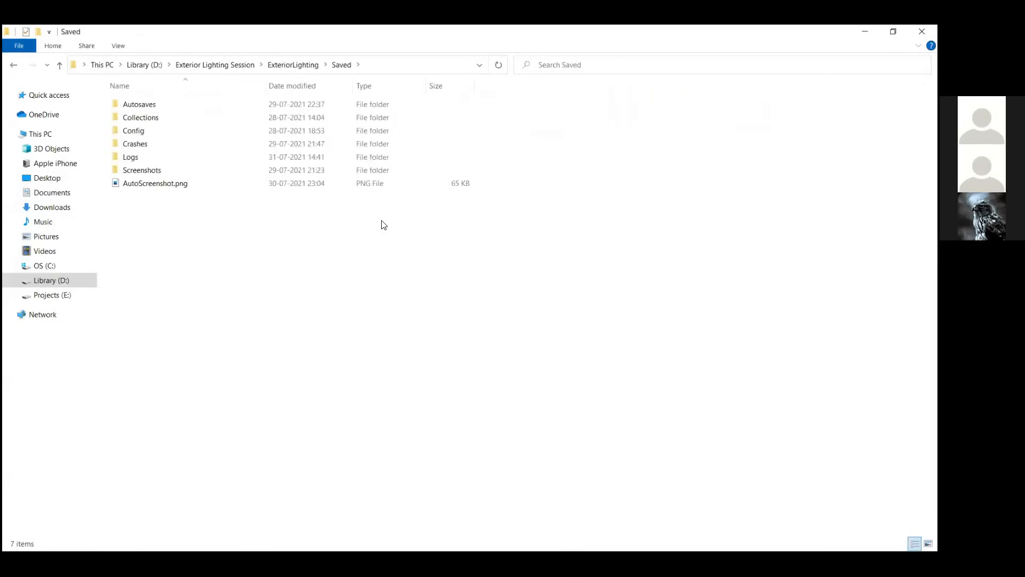
double_click(163, 170)
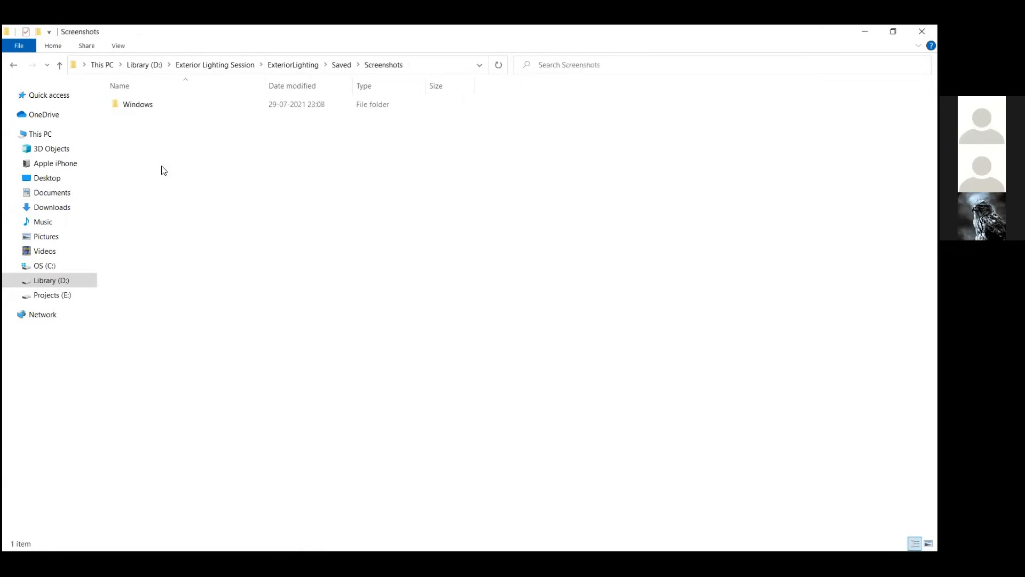
double_click(137, 103)
double_click(130, 125)
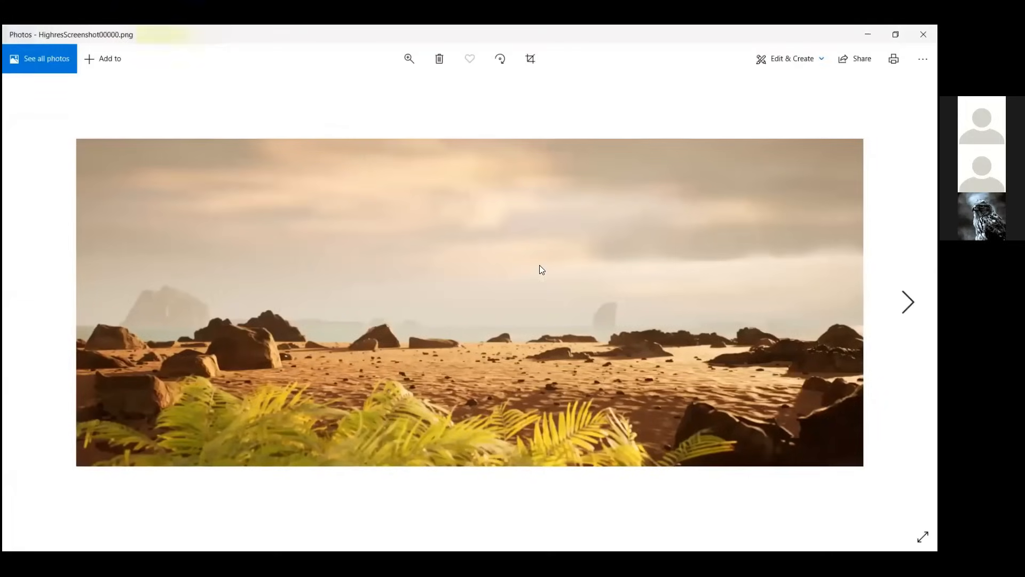
Look through the high-resolution beach screenshots, close the photo viewer and minimize the file browser to return to Unreal Editor.
key("Right")
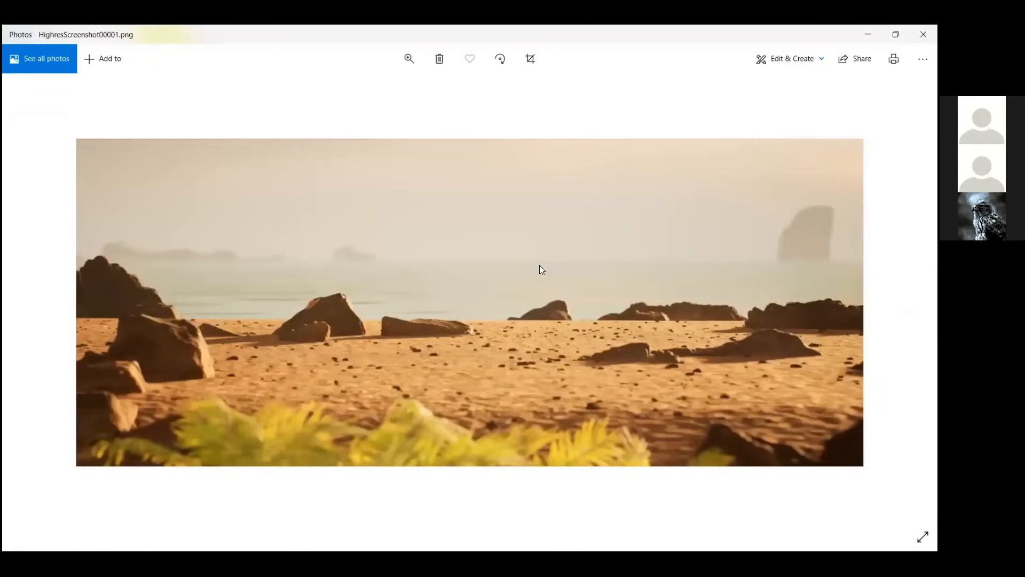
key("Right")
key("Right")
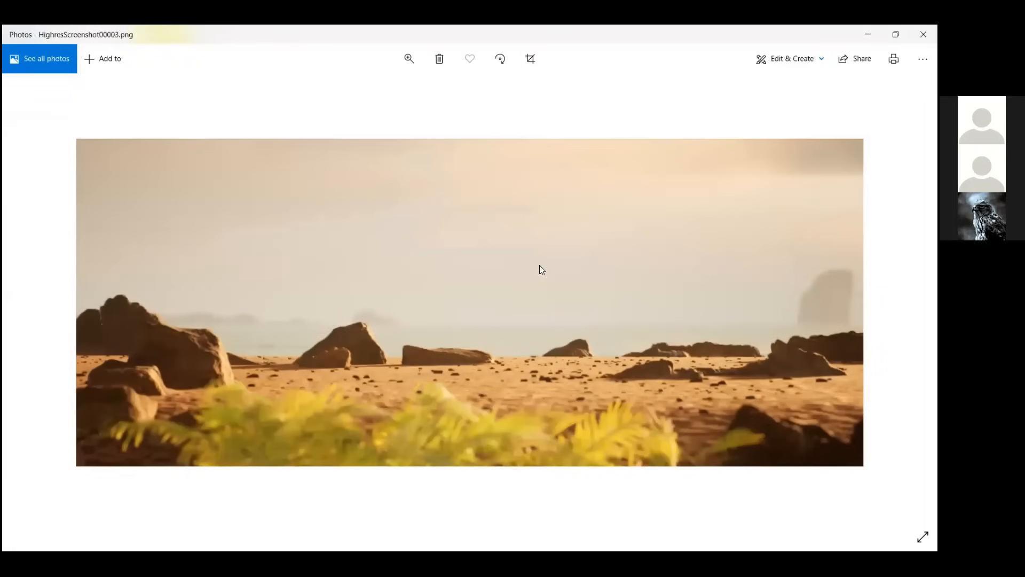
key("Right")
key("Right")
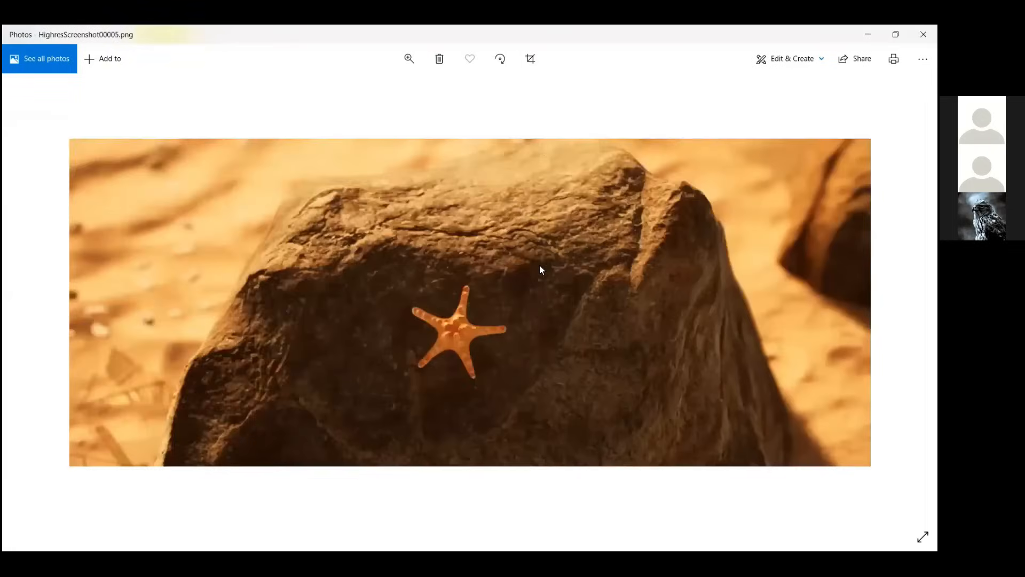
key("Right")
key("Right")
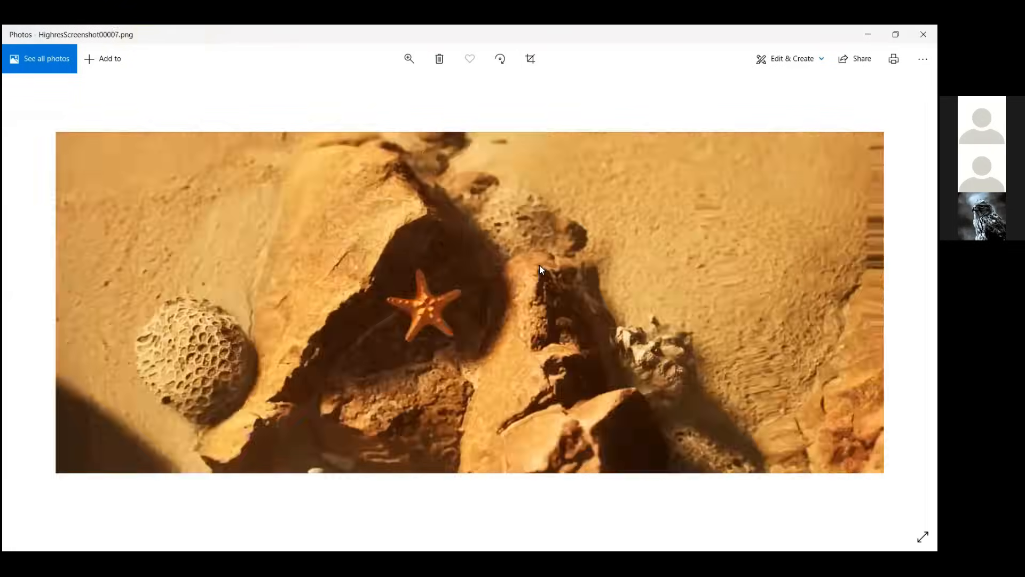
key("Right")
key("Right")
key("Right")
key("Right")
key("Left")
key("Left")
key("Left")
key("Left")
key("Left")
key("Left")
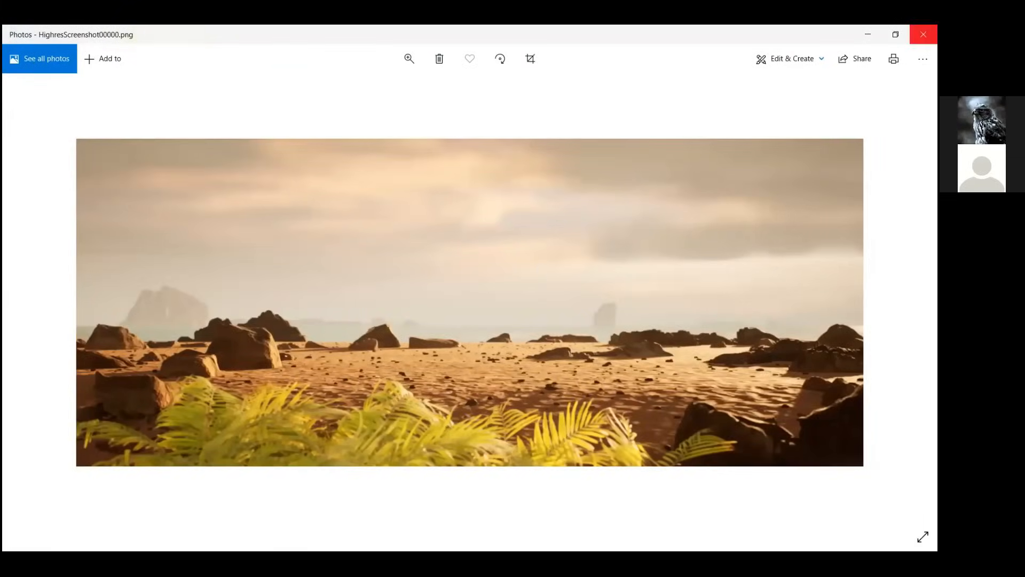
left_click(923, 34)
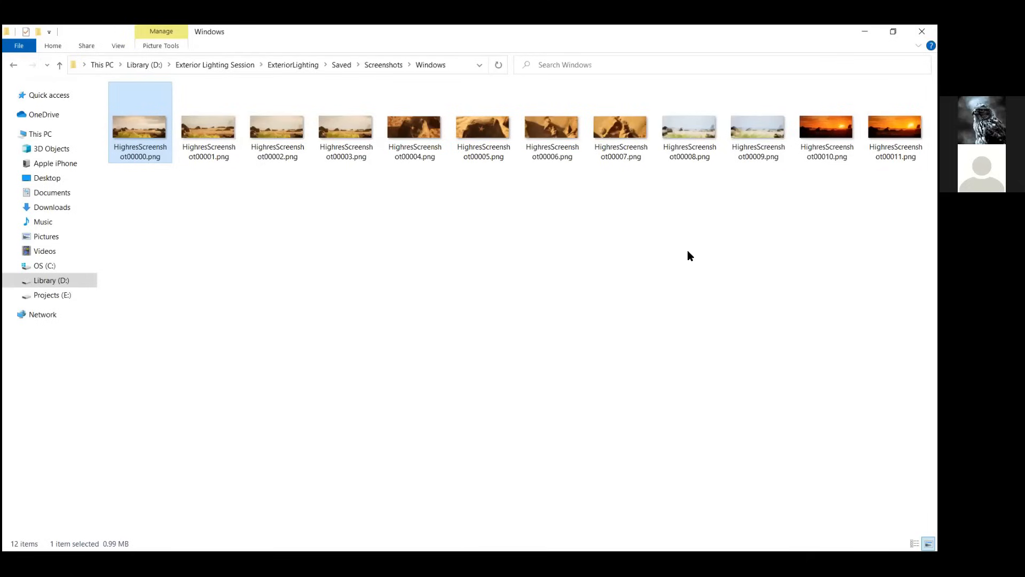
left_click(865, 32)
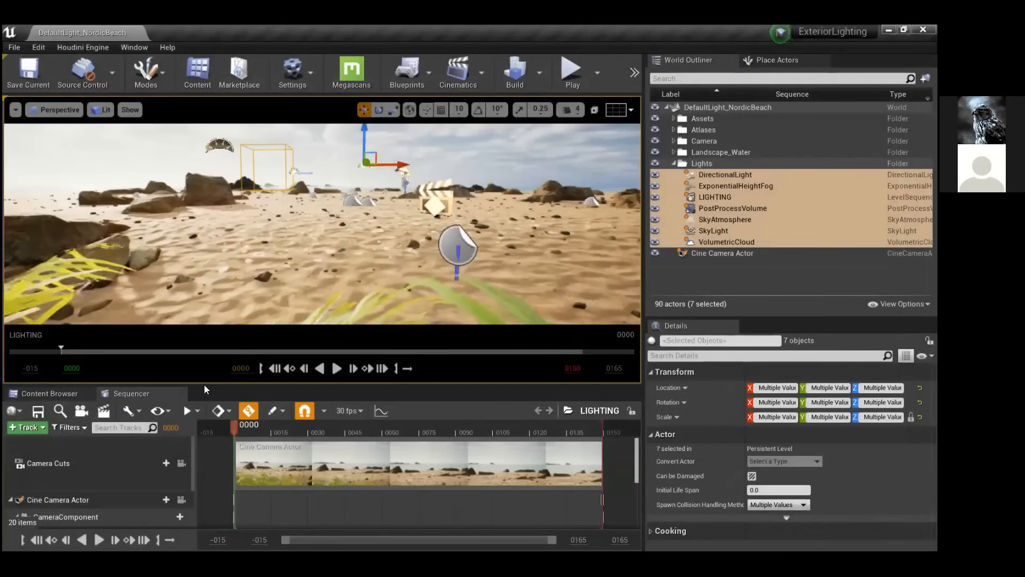
Switch the level viewport to the Default Viewport type and back to Cinematic Viewport.
left_click(59, 109)
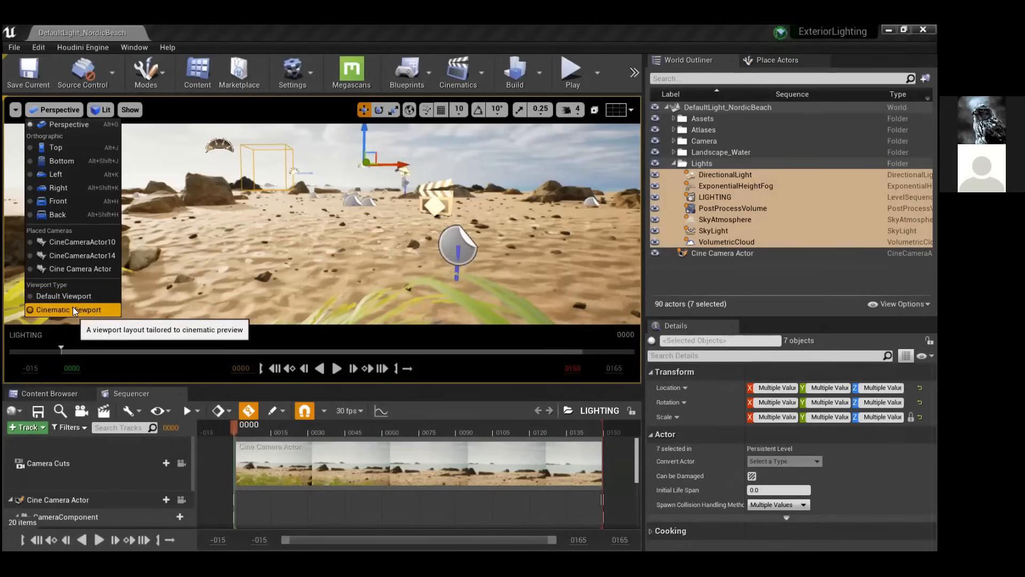
left_click(63, 111)
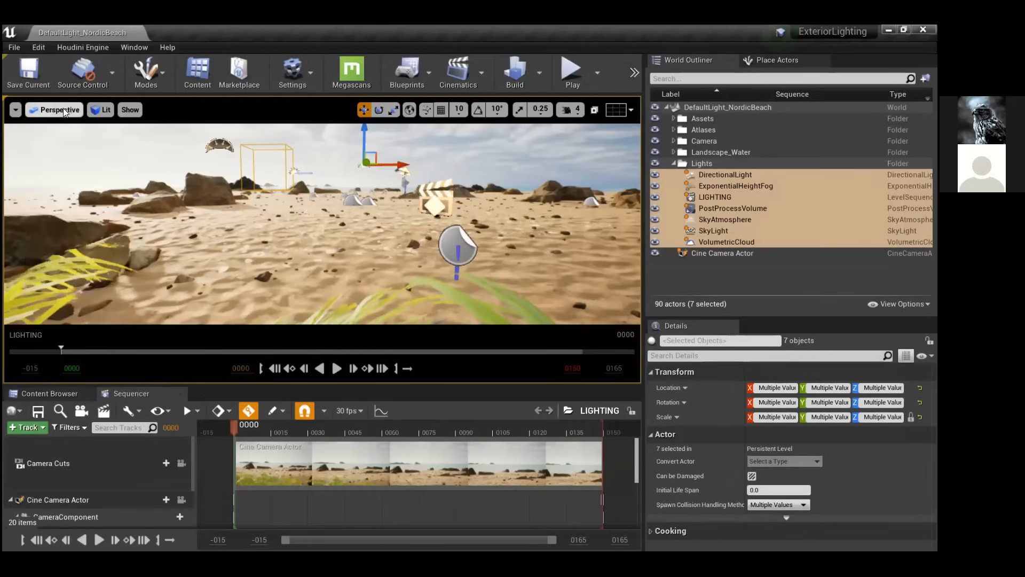
left_click(63, 110)
left_click(74, 297)
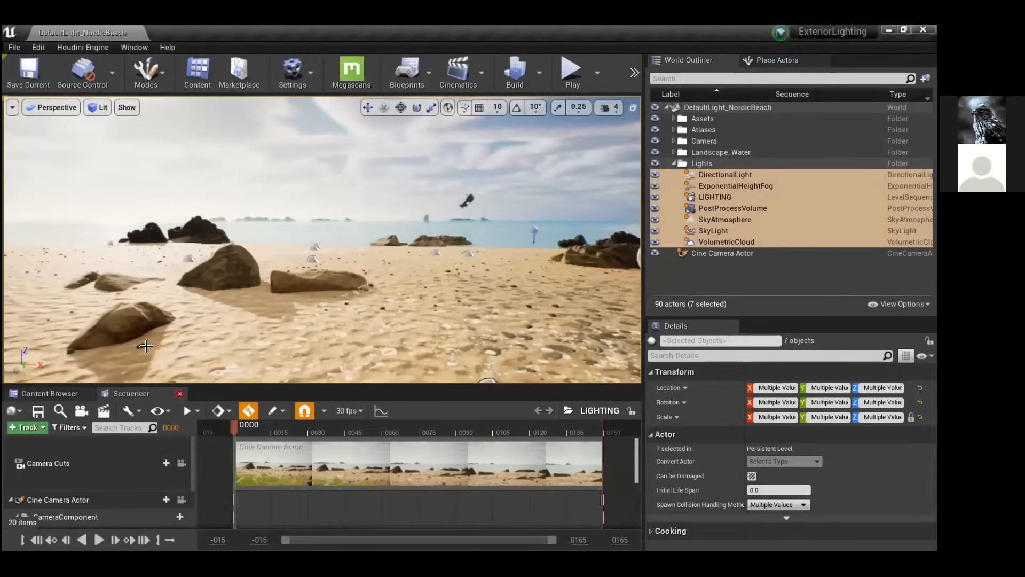
left_click(53, 107)
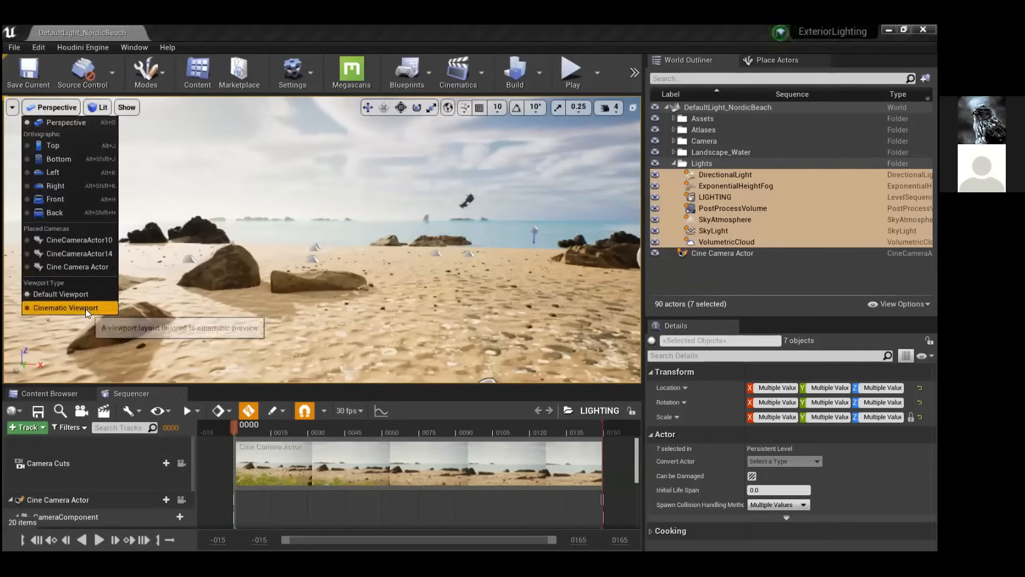
left_click(87, 309)
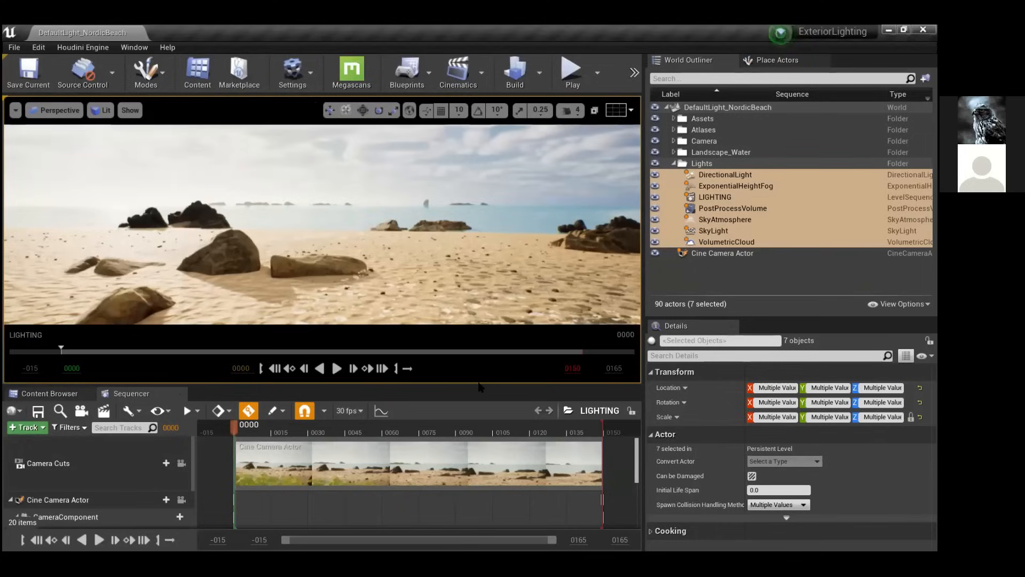
Look closely at the beach rocks, check the Enable Displacement option in the Megascans settings and close them.
right_click_drag(404, 227, 404, 203)
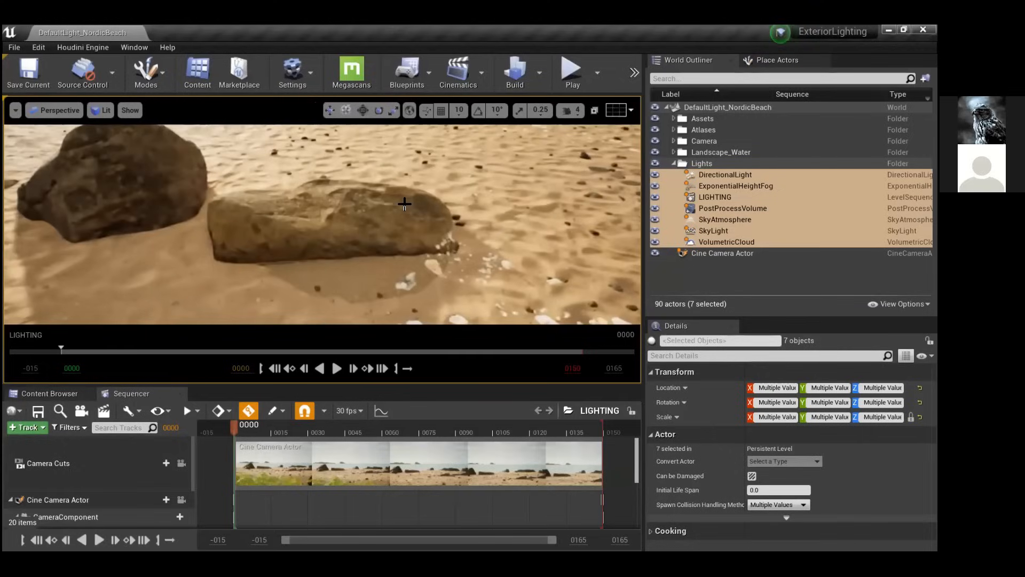
left_click(354, 85)
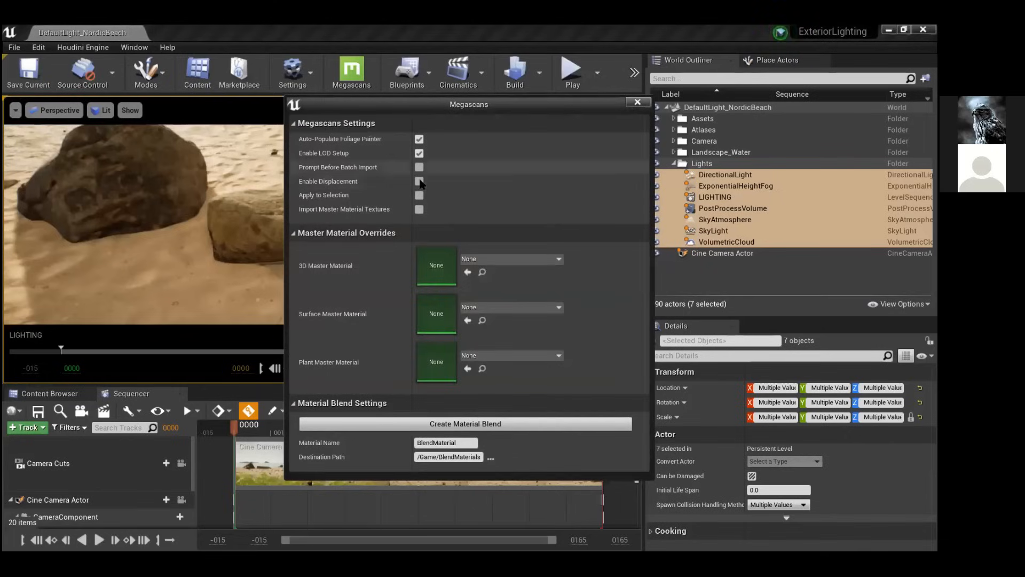
left_click(638, 102)
Fly around the beach to examine the rocks, shoreline and ground details from several angles.
right_click_drag(407, 207, 470, 184)
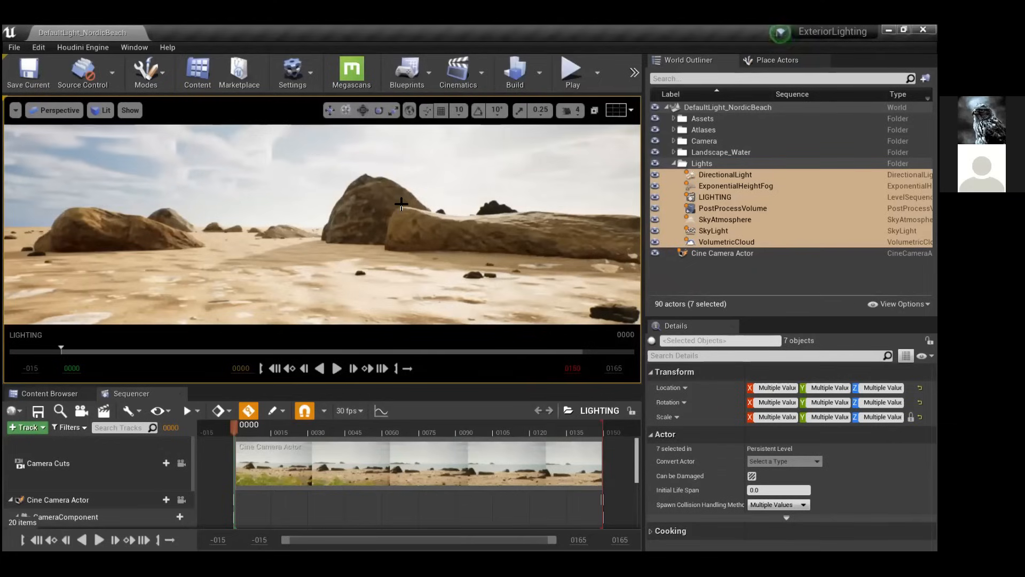
right_click_drag(391, 206, 614, 173)
key("w")
key("w")
key("w")
key("w")
right_click_drag(383, 176, 383, 241)
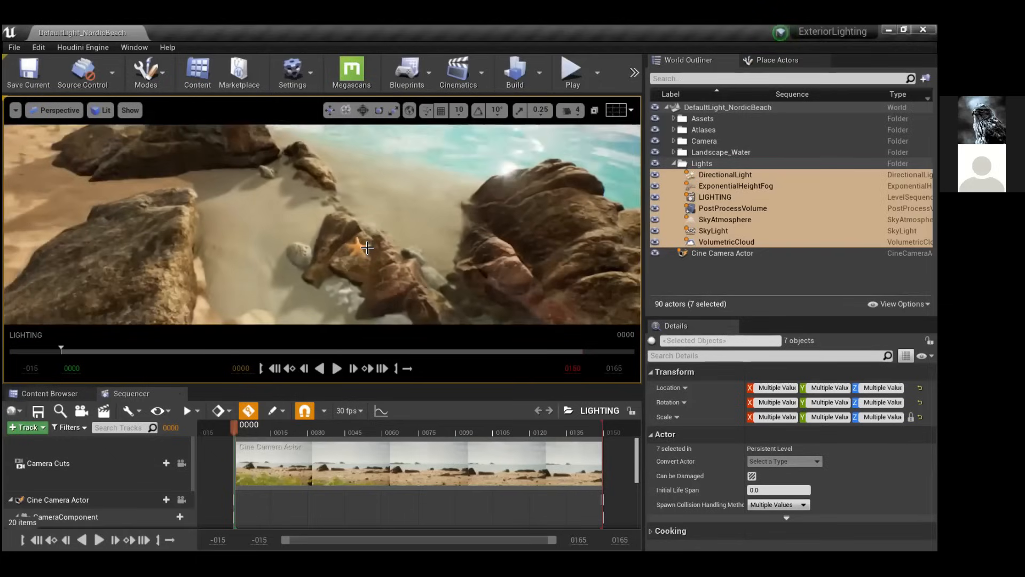
right_click_drag(302, 202, 303, 176)
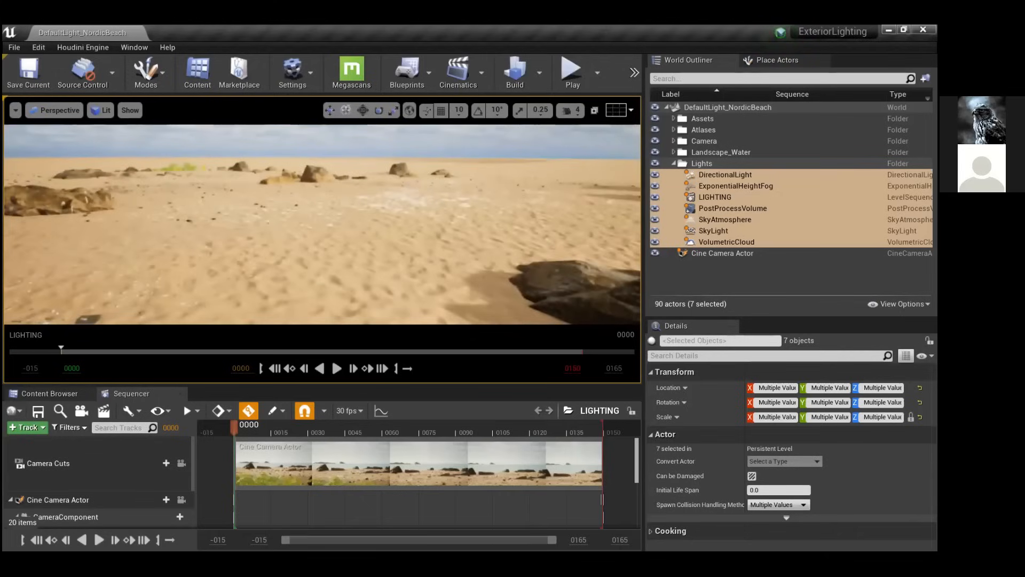
mouse_move(302, 213)
right_mouse_down()
mouse_move(300, 226)
mouse_move(261, 231)
mouse_move(293, 231)
mouse_move(279, 223)
mouse_move(253, 237)
mouse_move(235, 233)
mouse_move(240, 214)
mouse_move(224, 214)
mouse_move(301, 203)
right_mouse_up()
key("w")
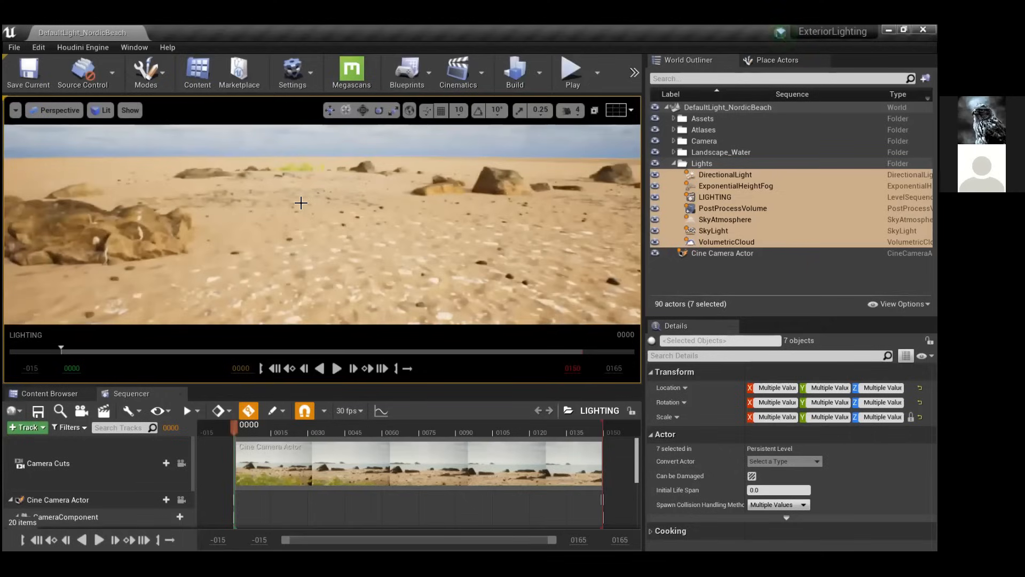
right_click_drag(320, 236, 356, 237)
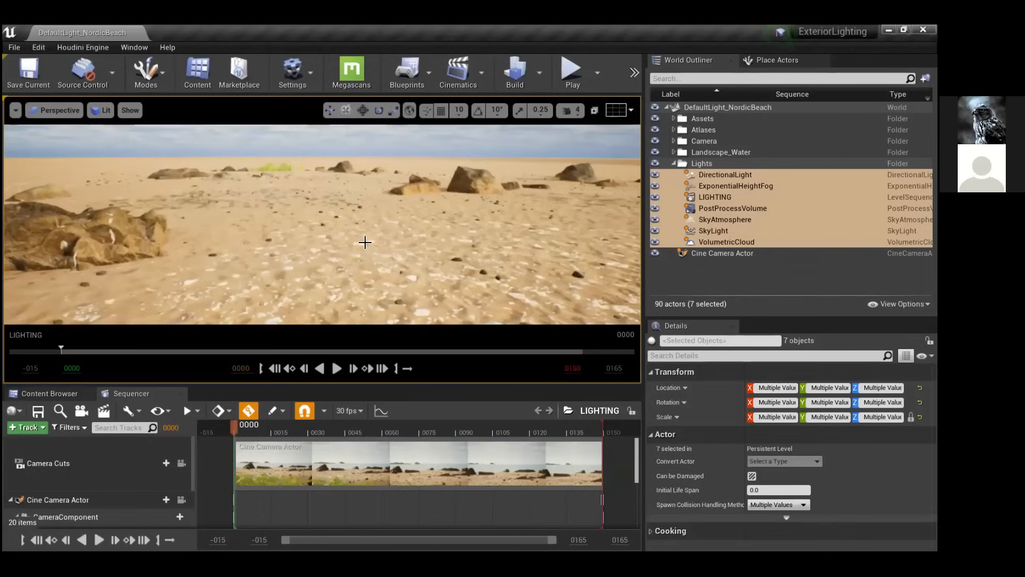
Turn off Game View to show the actor icons, select the Sea_Stones_And_Gravel decal and undo a trial move of it.
key("g")
right_click_drag(364, 188, 459, 212)
key("w")
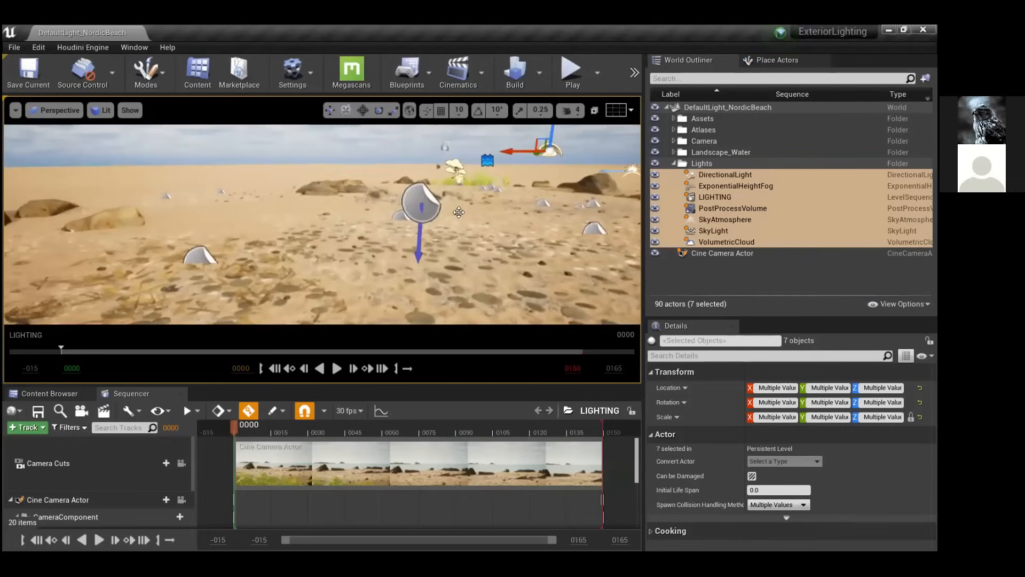
left_click(427, 206)
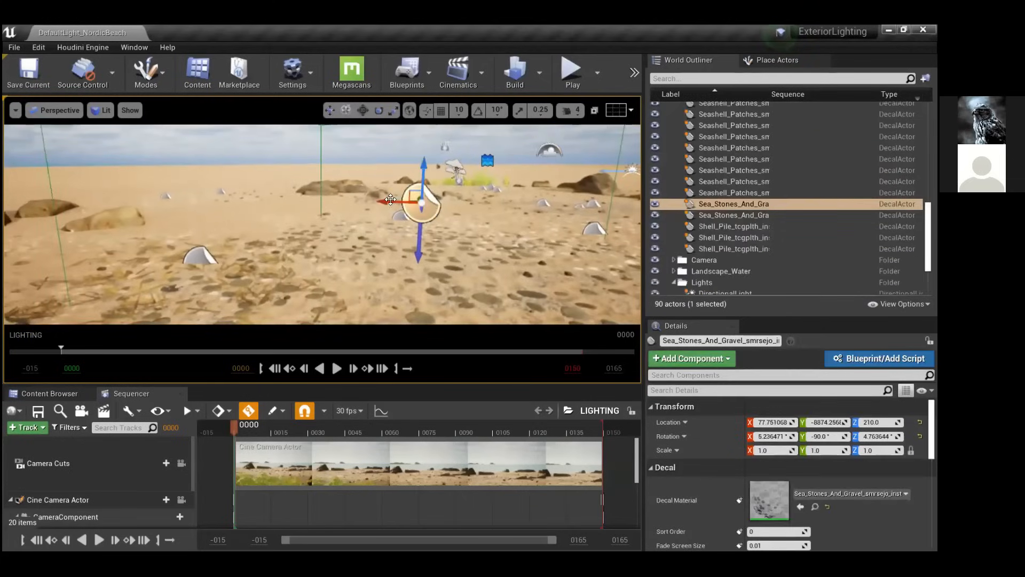
left_click_drag(391, 199, 366, 171)
key("ctrl+z")
Fly across the beach to examine the rock formation partly buried in the sand.
right_click_drag(366, 172, 401, 187)
key("w")
right_click_drag(262, 256, 347, 250)
key("w")
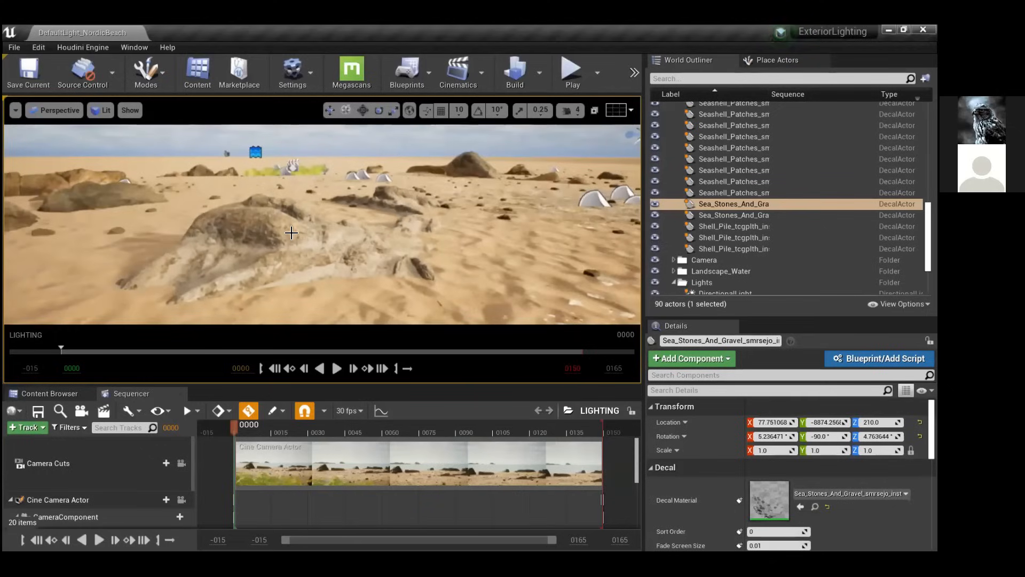
Fly around the beach to examine the scattered rocks, the shoreline and the sea-stone decal on the sand.
right_click_drag(302, 230, 408, 192)
key("w")
scroll(448, 272, "up", 4)
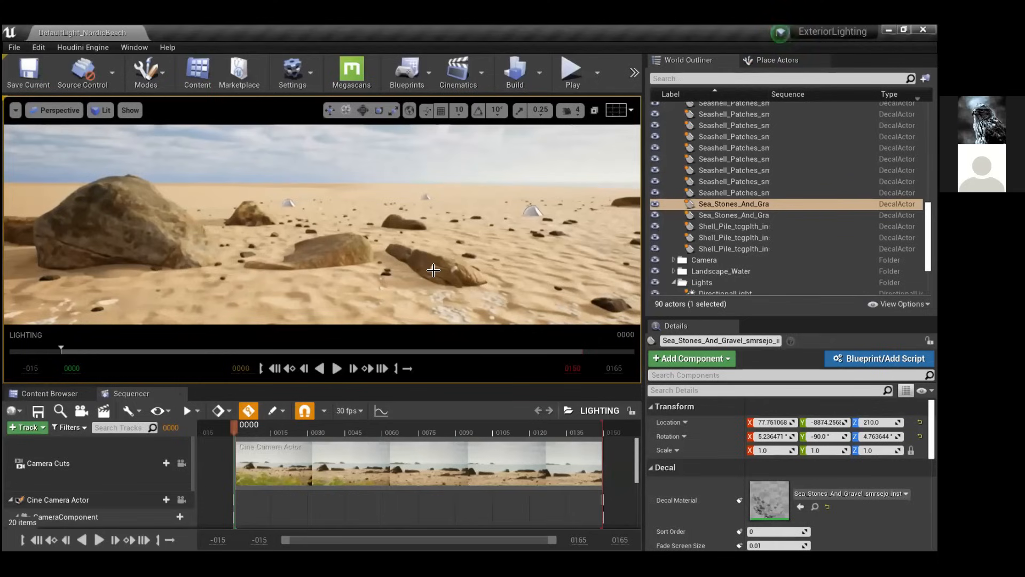
right_click_drag(323, 224, 431, 237)
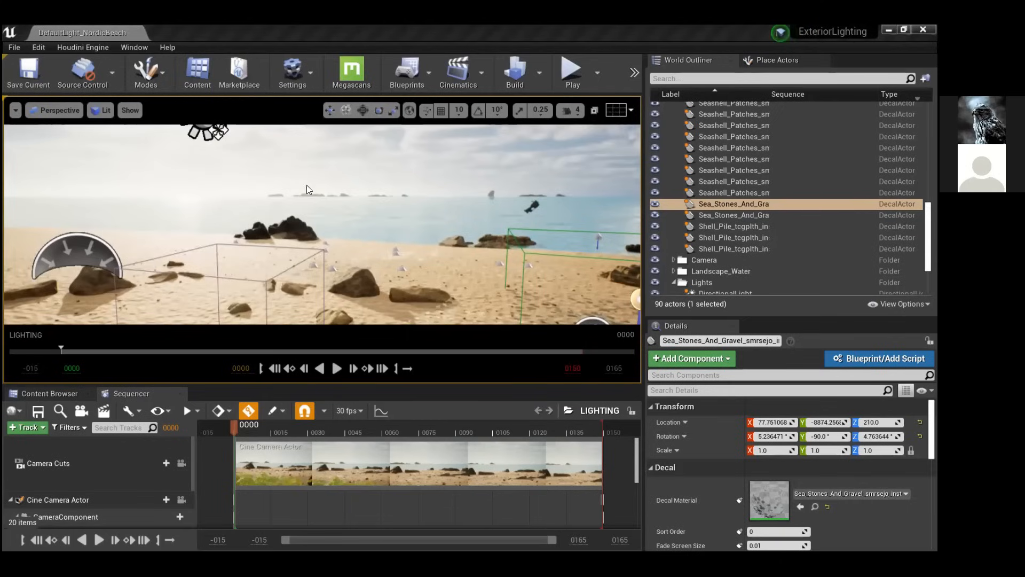
right_click_drag(359, 251, 22, 356)
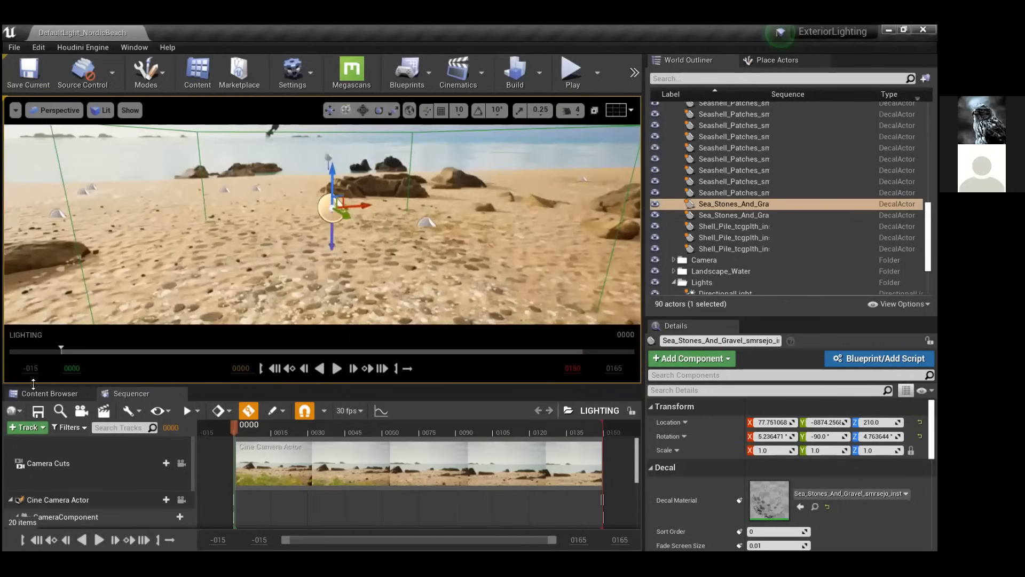
Place the SK_Mannequin mesh from the Mannequin/Character/Mesh folder on the sand as a scale reference and view it among the rocks.
left_click(33, 393)
left_click(216, 466)
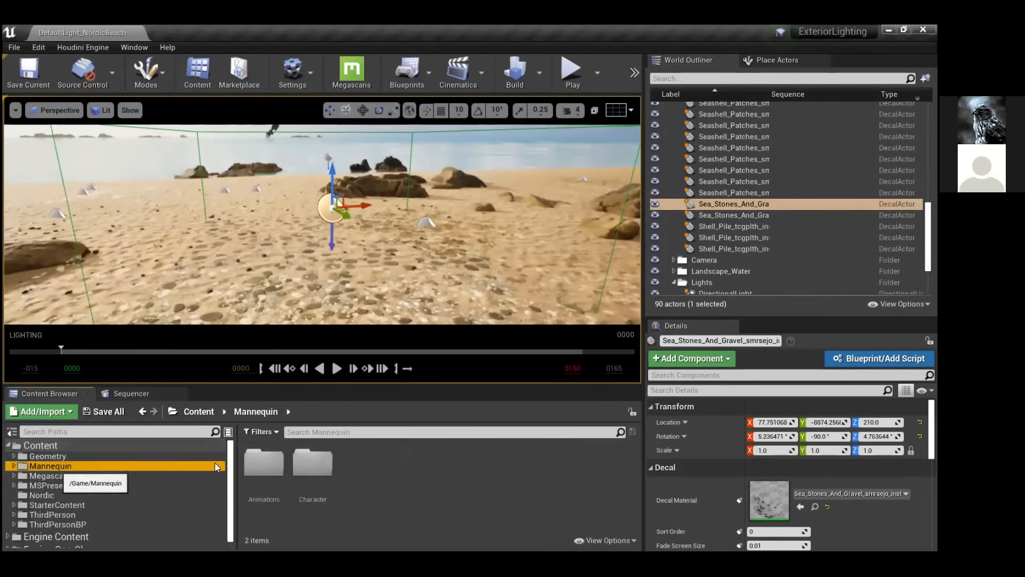
double_click(312, 463)
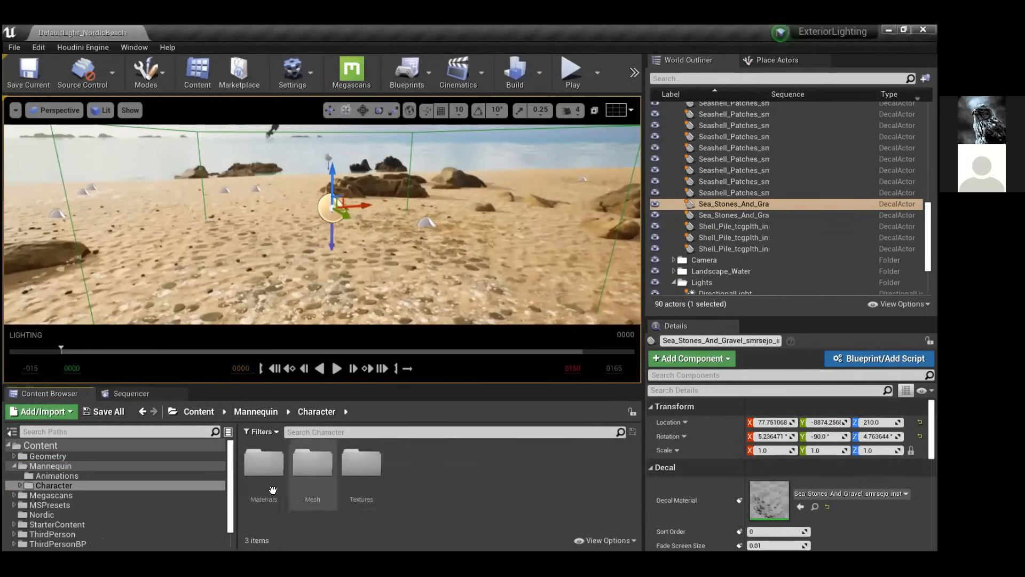
double_click(314, 463)
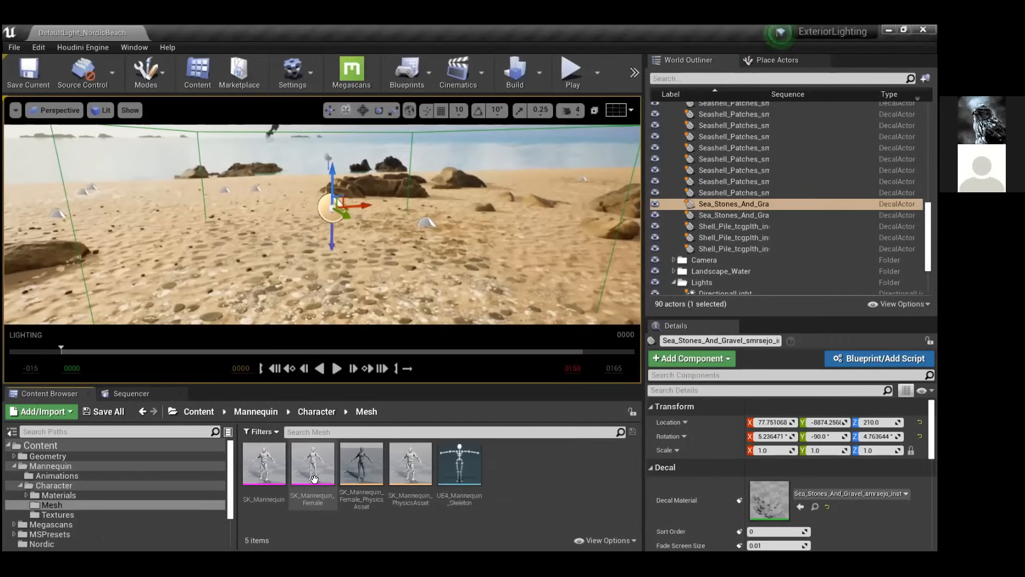
left_click_drag(264, 463, 133, 279)
left_click_drag(143, 236, 32, 251, "alt")
left_click_drag(143, 239, 198, 225, "alt")
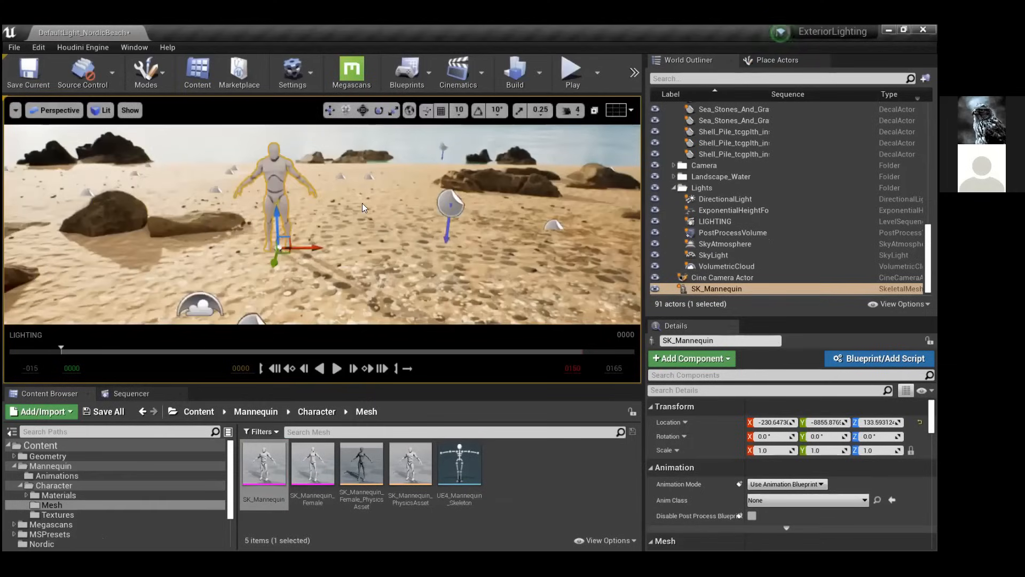
Find Bridge through the Windows search and switch to Quixel Bridge.
key("super")
type("megas")
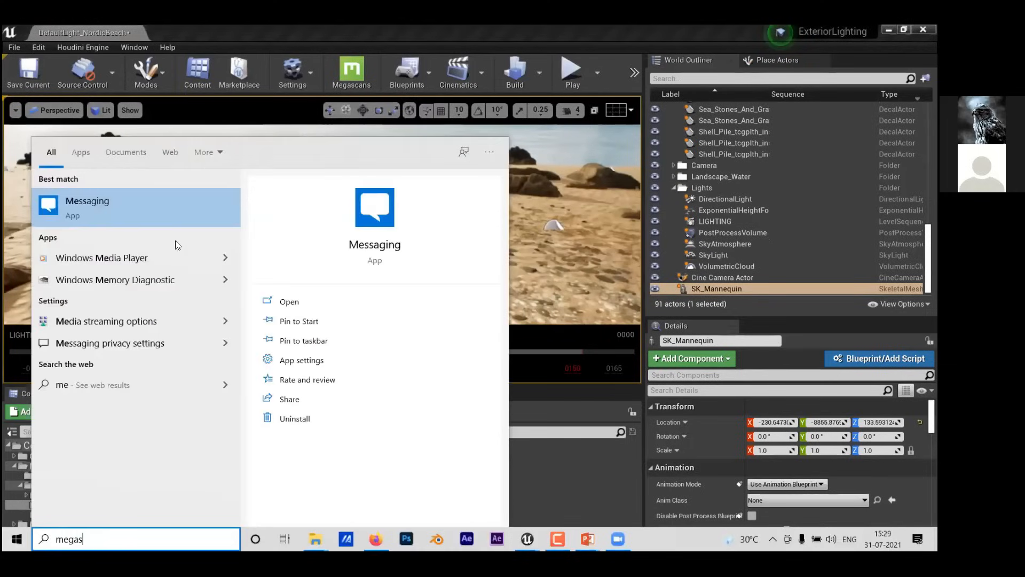
key("BackSpace")
key("BackSpace")
key("BackSpace")
key("BackSpace")
key("BackSpace")
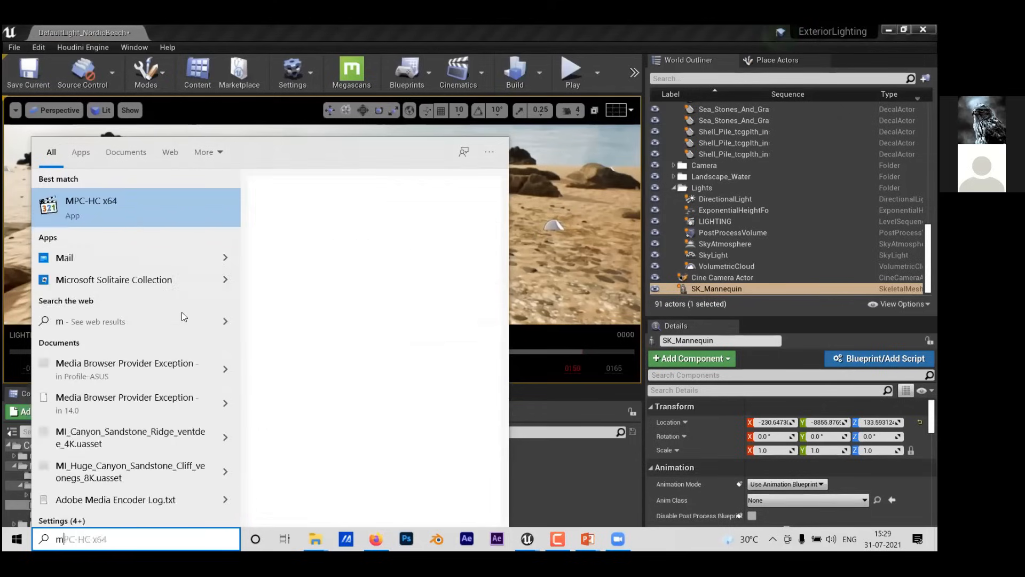
type("brid")
left_click(154, 213)
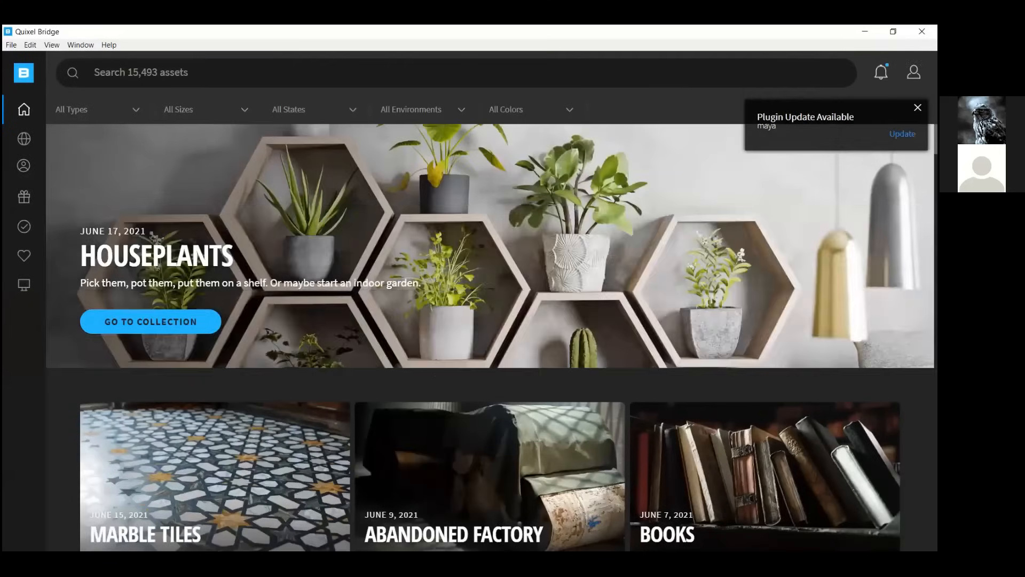
Browse the local Megascans 3D assets, select Thai Beach Rocks and check its size reference.
mouse_move(25, 288)
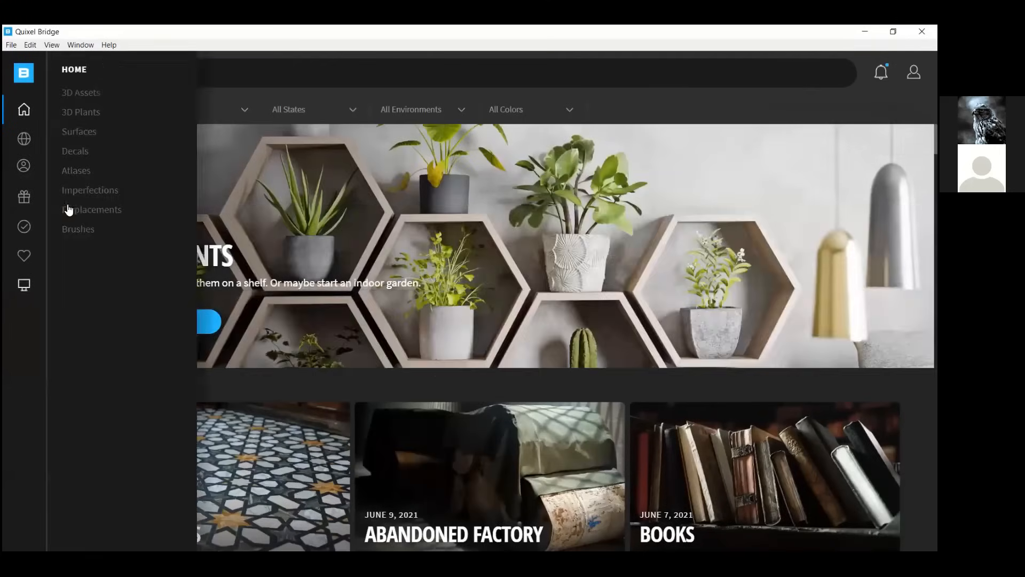
left_click(100, 117)
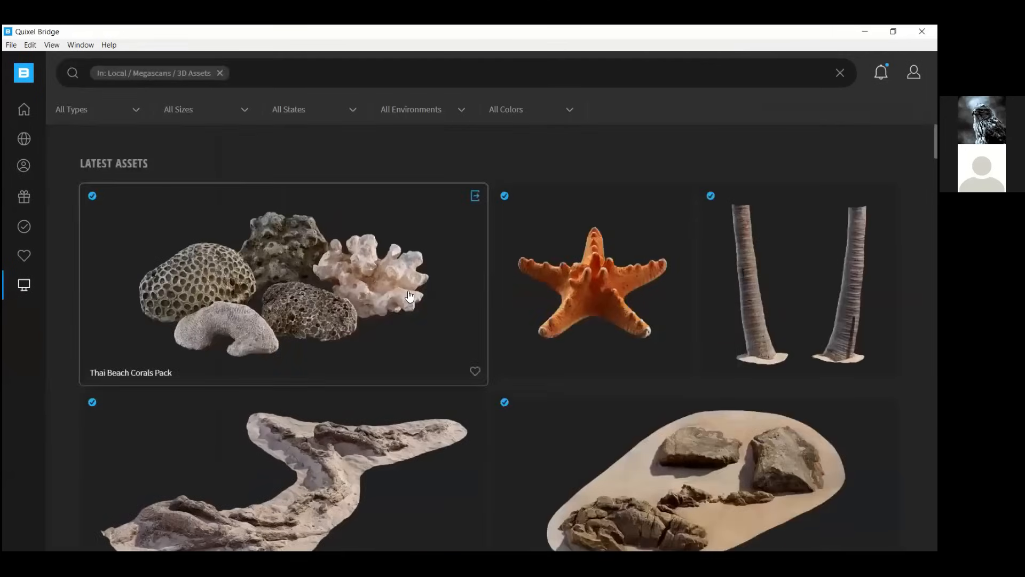
scroll(409, 294, "down", 5)
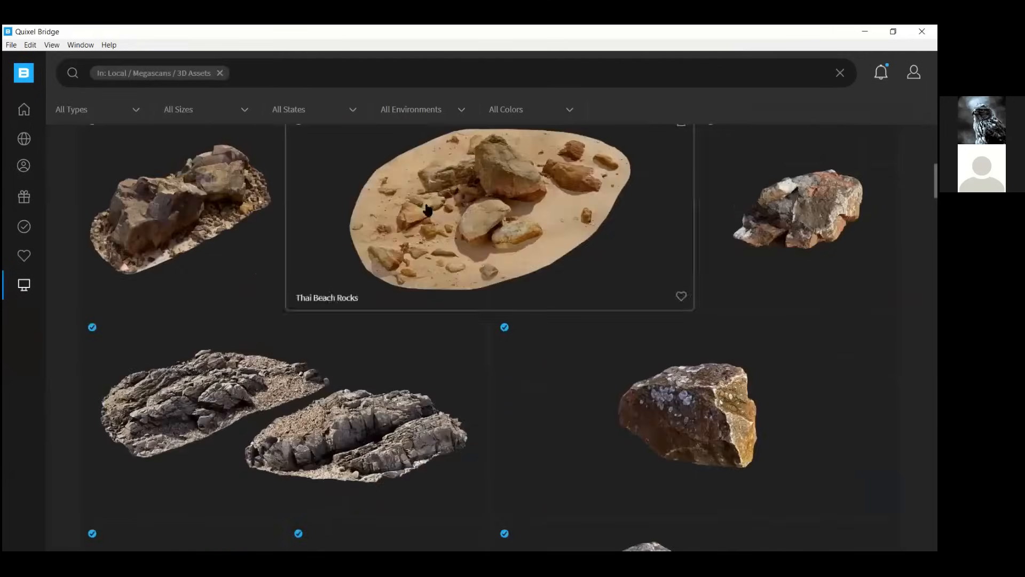
left_click(483, 260)
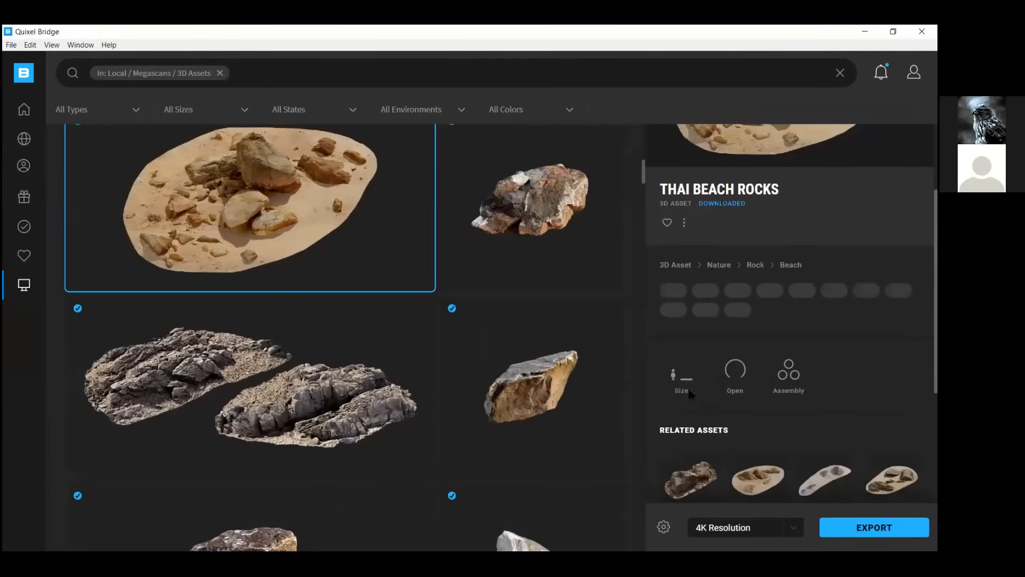
mouse_move(673, 382)
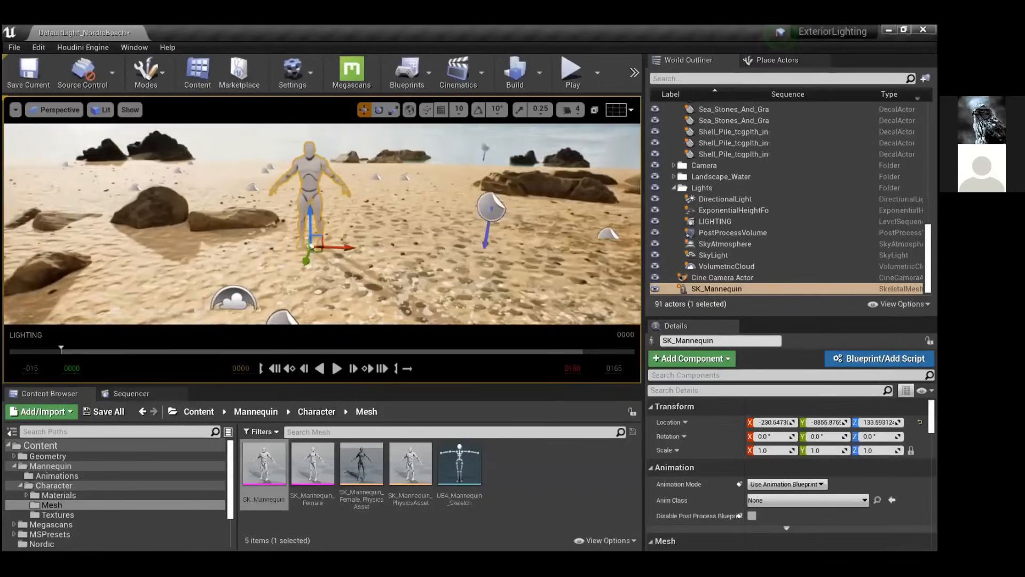
View the mannequin against the surrounding beach, play the level in the viewport and stop the session.
right_click_drag(322, 224, 355, 214)
scroll(355, 214, "down", 4)
scroll(355, 214, "down", 2)
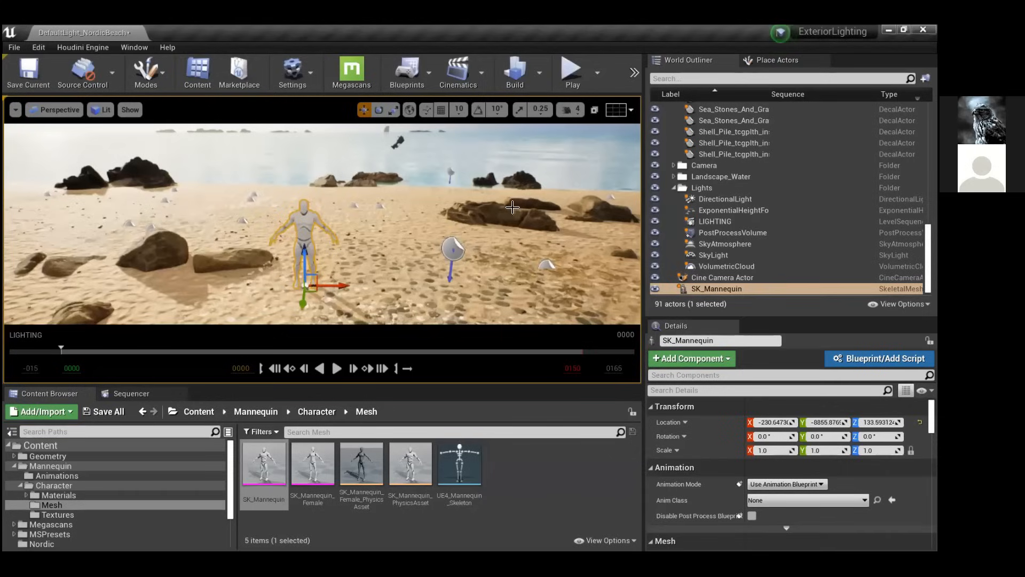
left_click(637, 76)
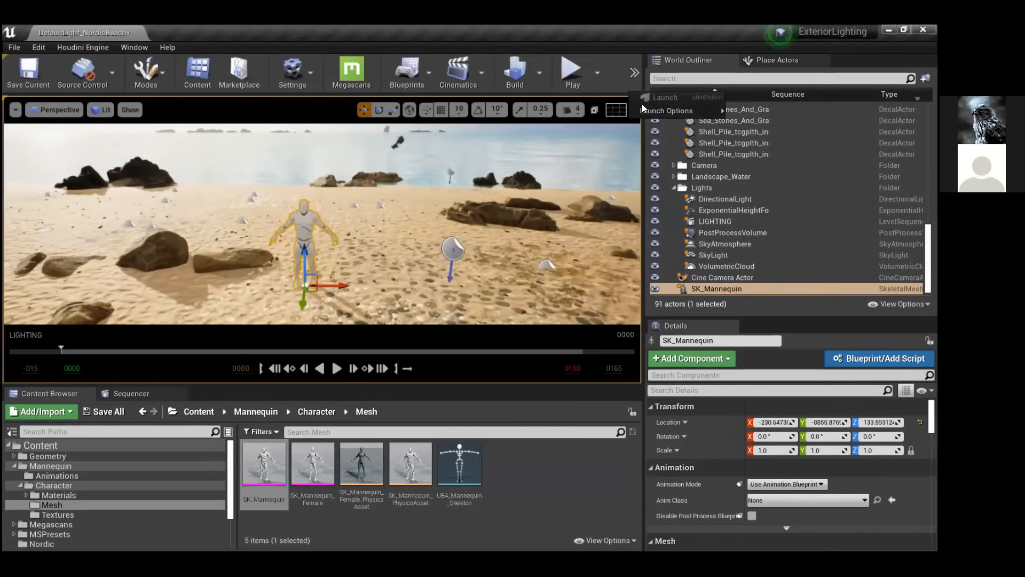
left_click(570, 80)
left_click(387, 234)
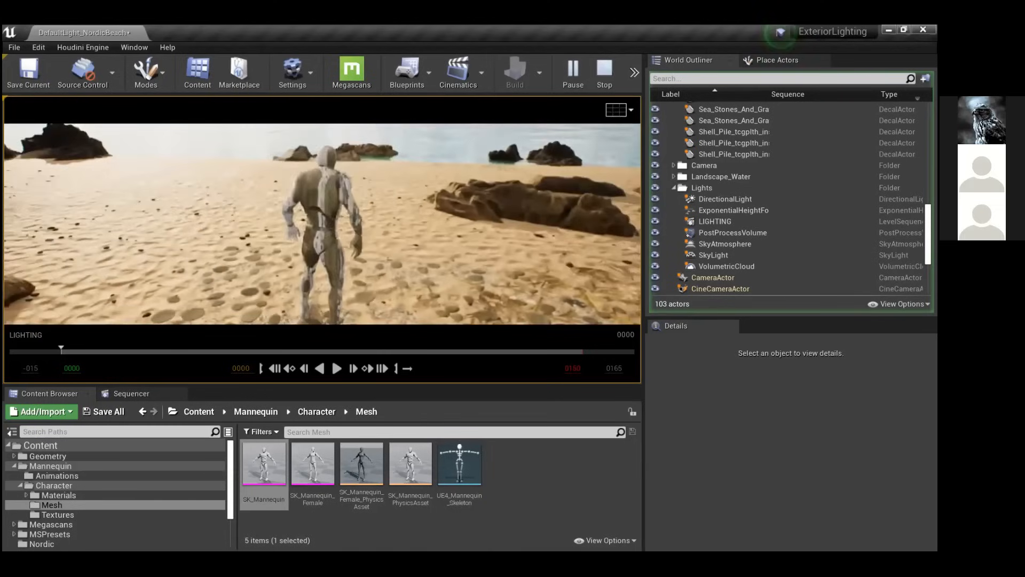
key("Escape")
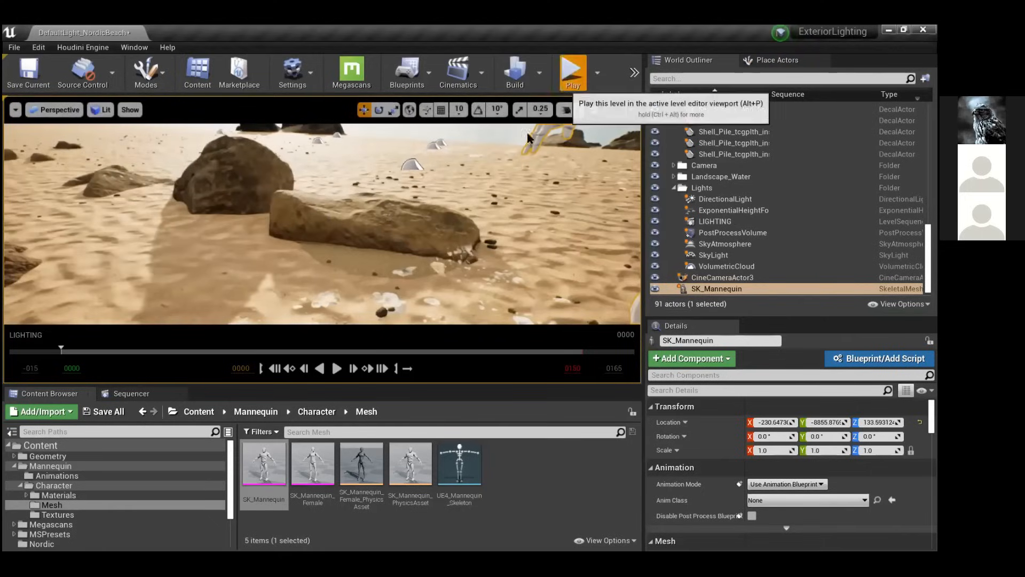
Play the level again, run the character across the beach rocks to test their collision and end the session.
left_click(571, 71)
left_click(331, 224)
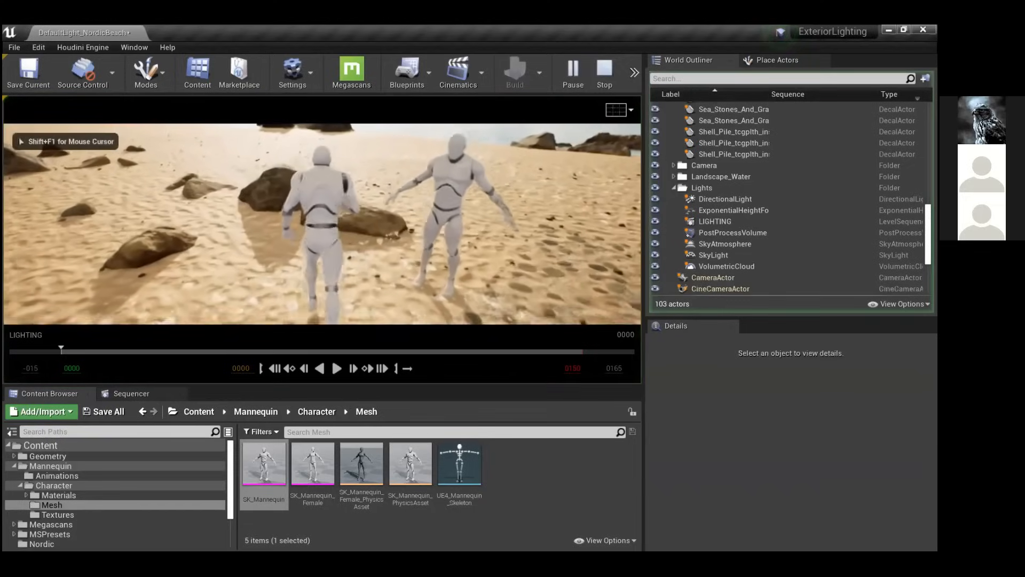
key("w")
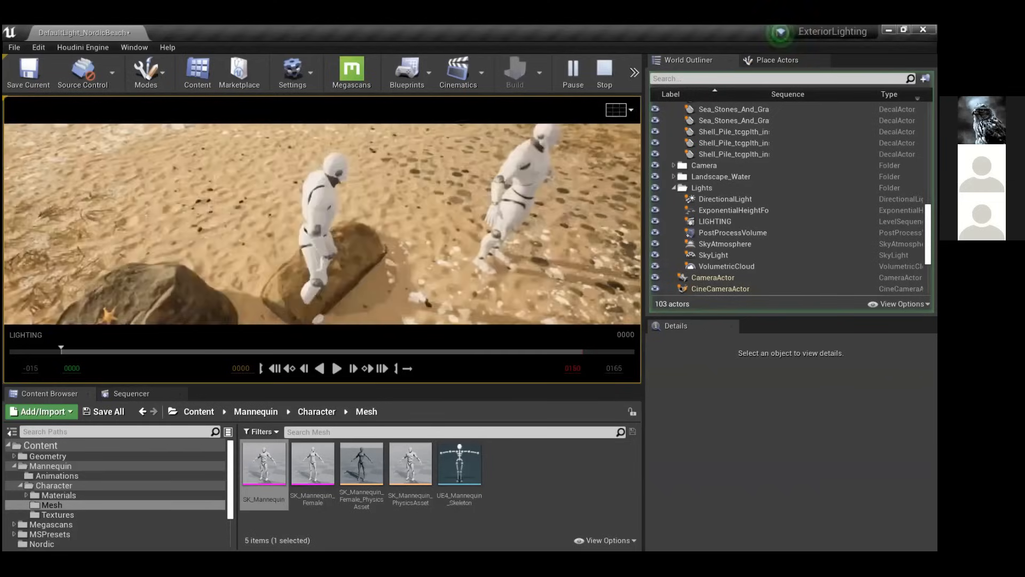
key("w")
key("w")
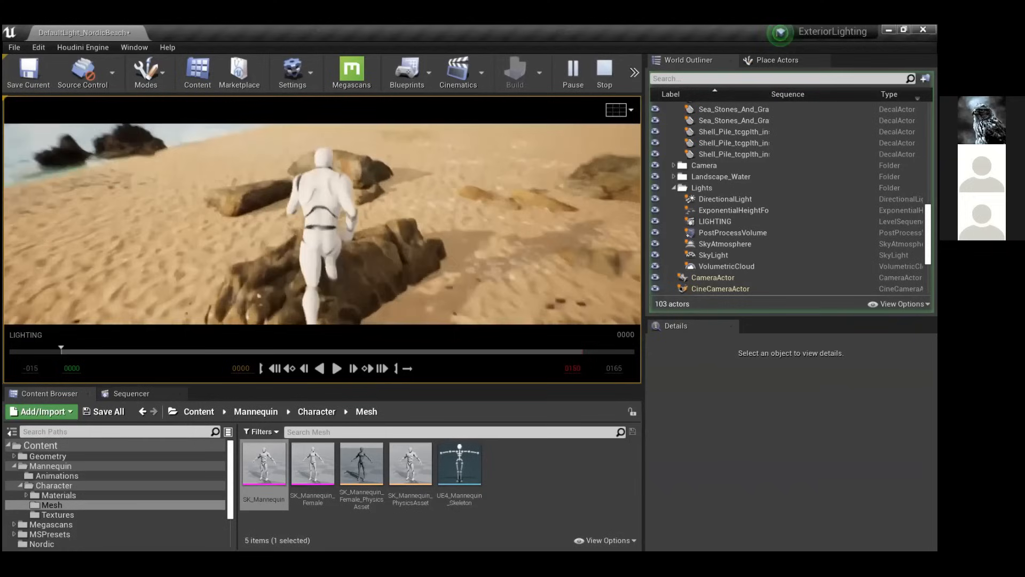
key("w")
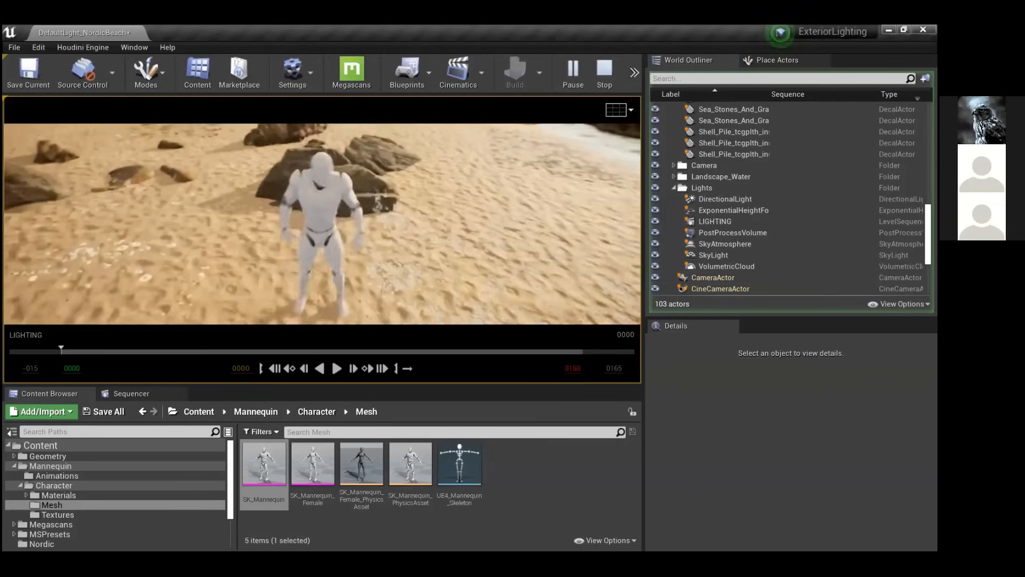
key("Escape")
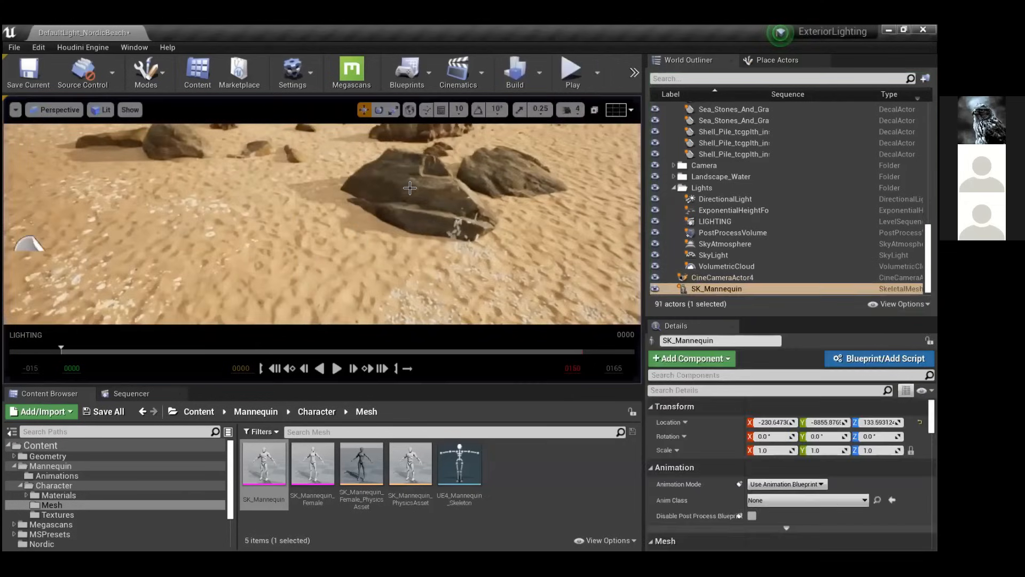
Locate the source meshes of the large dark beach rock and the more distant rock in the Content Browser.
left_click(412, 230)
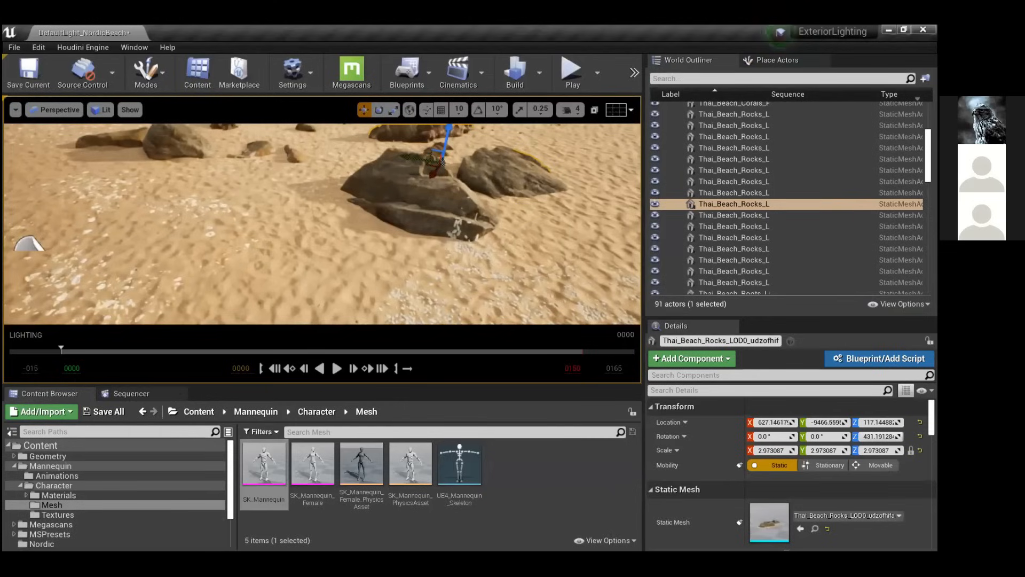
key("ctrl+b")
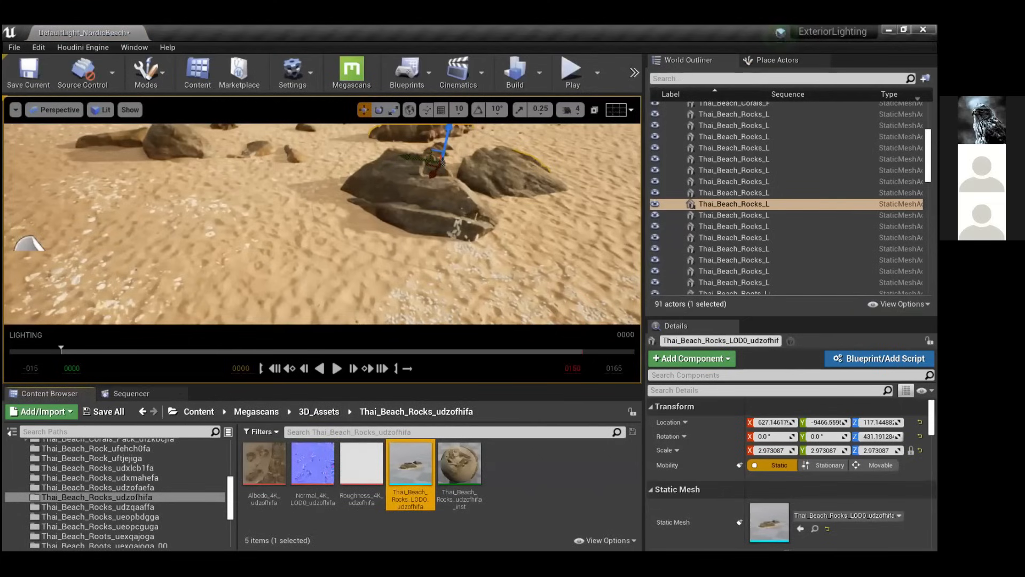
left_click(197, 156)
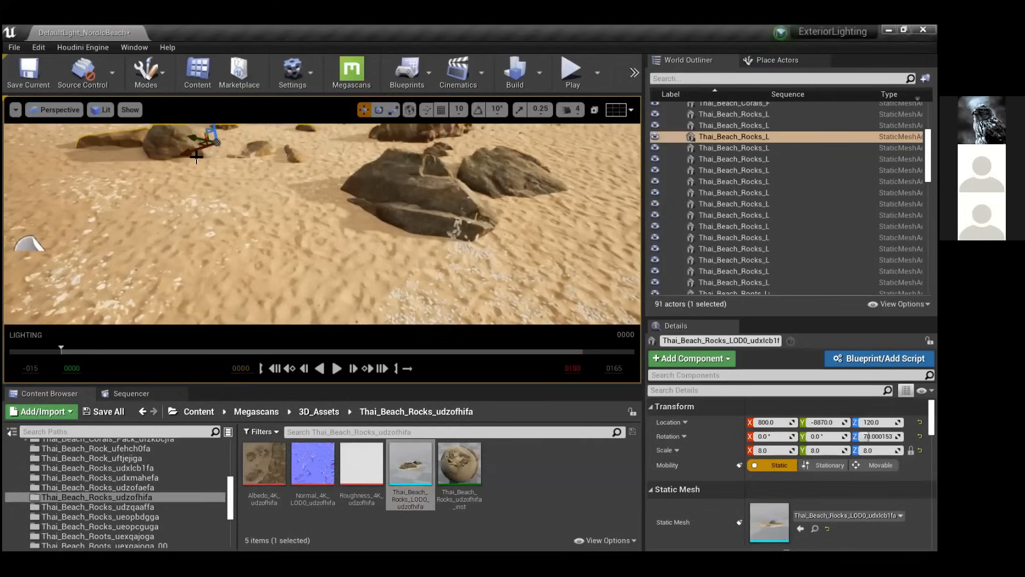
key("ctrl+b")
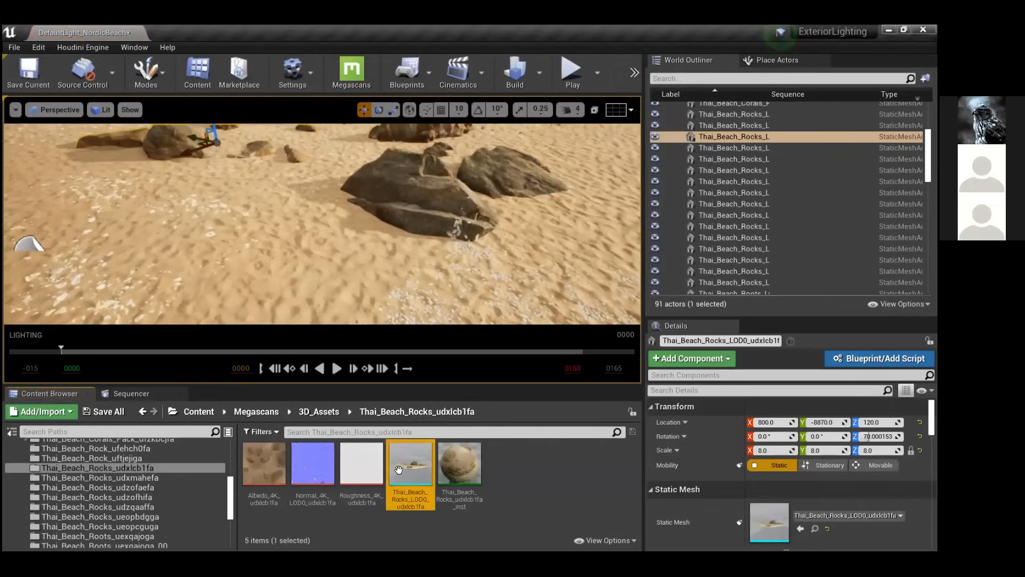
mouse_move(398, 470)
Open the large dark rock's mesh, Thai_Beach_Rocks_LOD0_udzofhifa, in the Static Mesh Editor and inspect it up close.
left_click(422, 196)
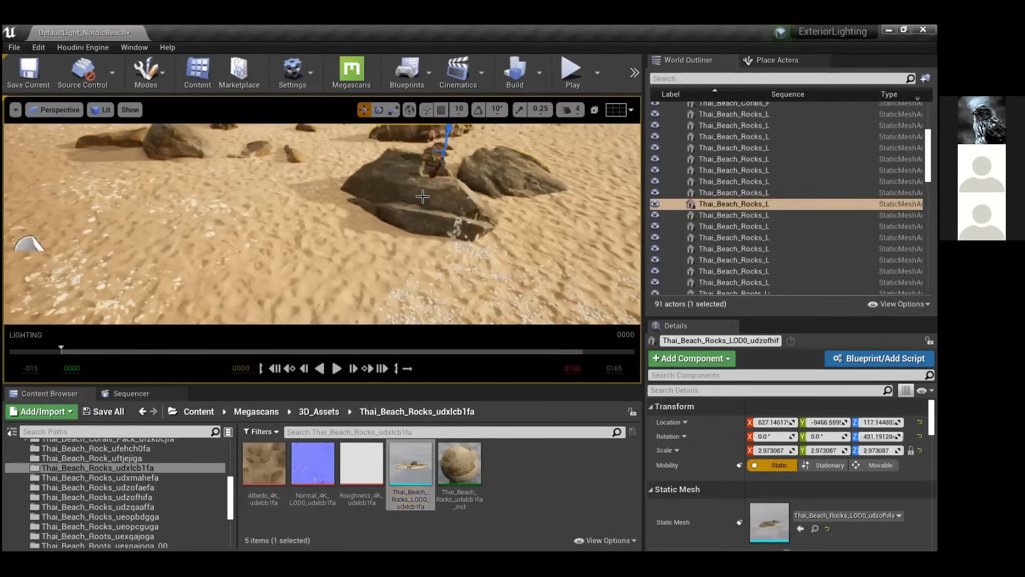
key("ctrl+b")
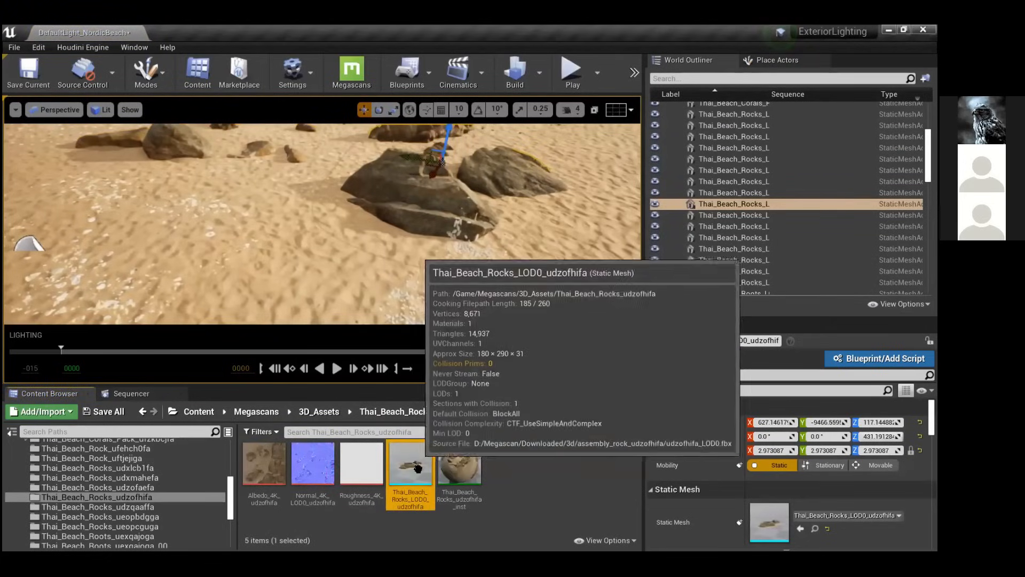
double_click(414, 453)
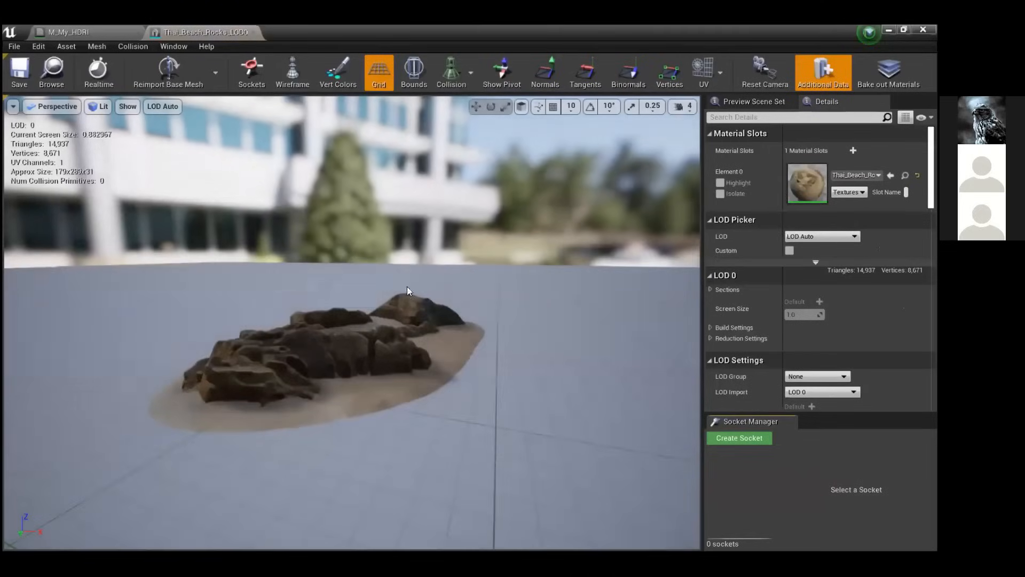
scroll(331, 326, "up", 5)
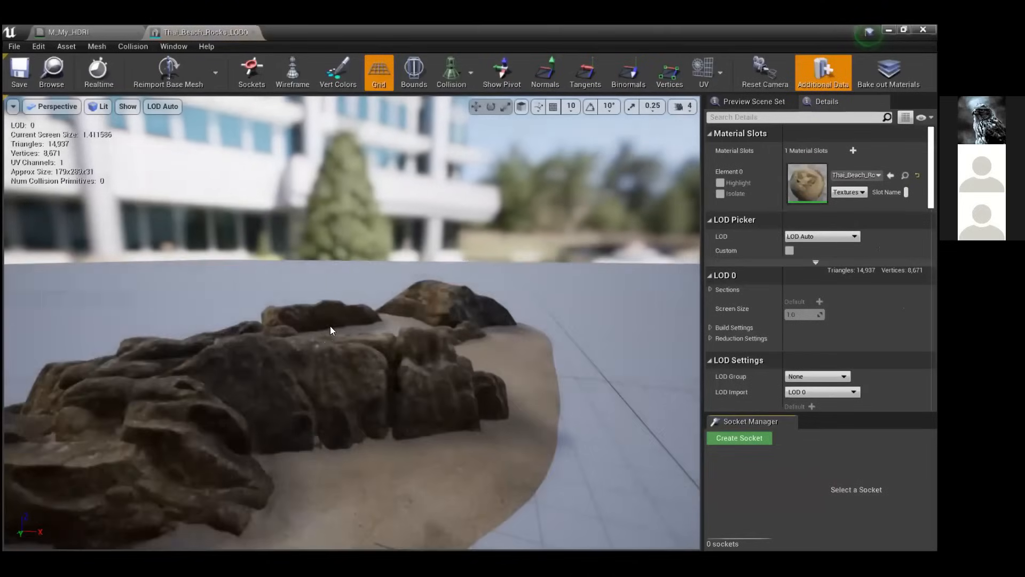
scroll(312, 309, "down", 8)
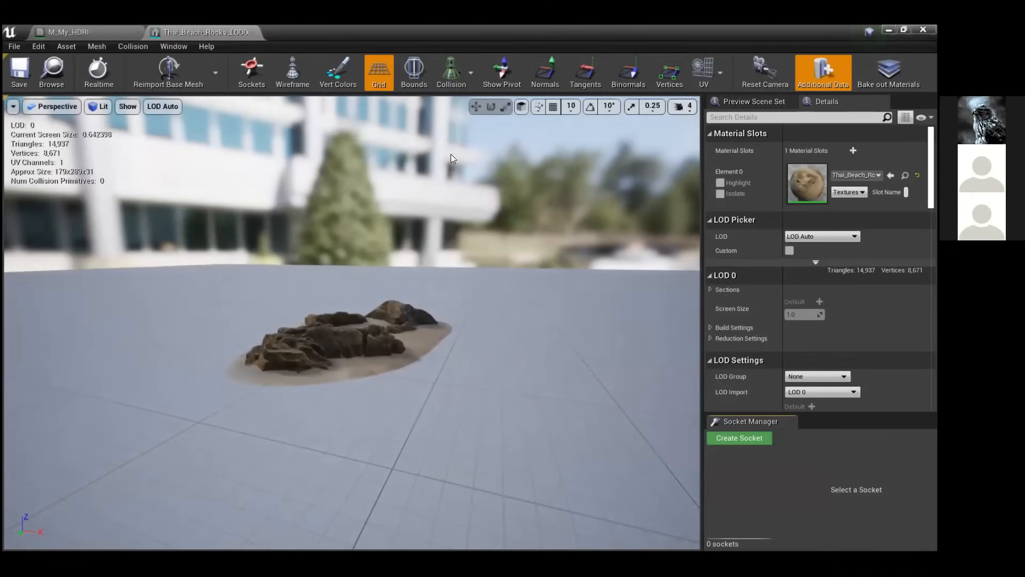
Generate auto convex collision for the dark rock mesh with hull count 4, max hull verts 16 and hull precision 100000.
double_click(784, 36)
left_click(195, 102)
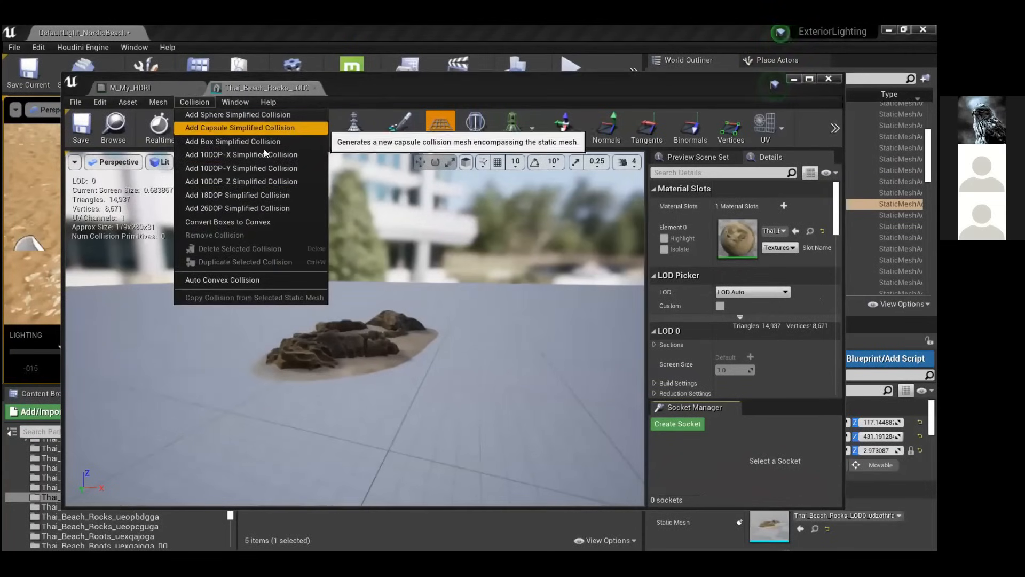
left_click(242, 282)
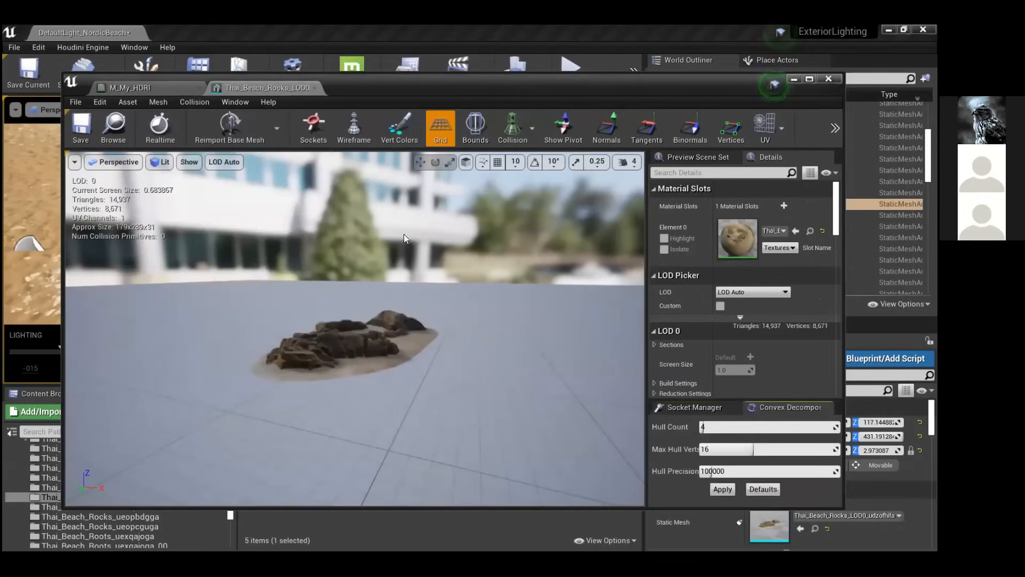
left_click(722, 489)
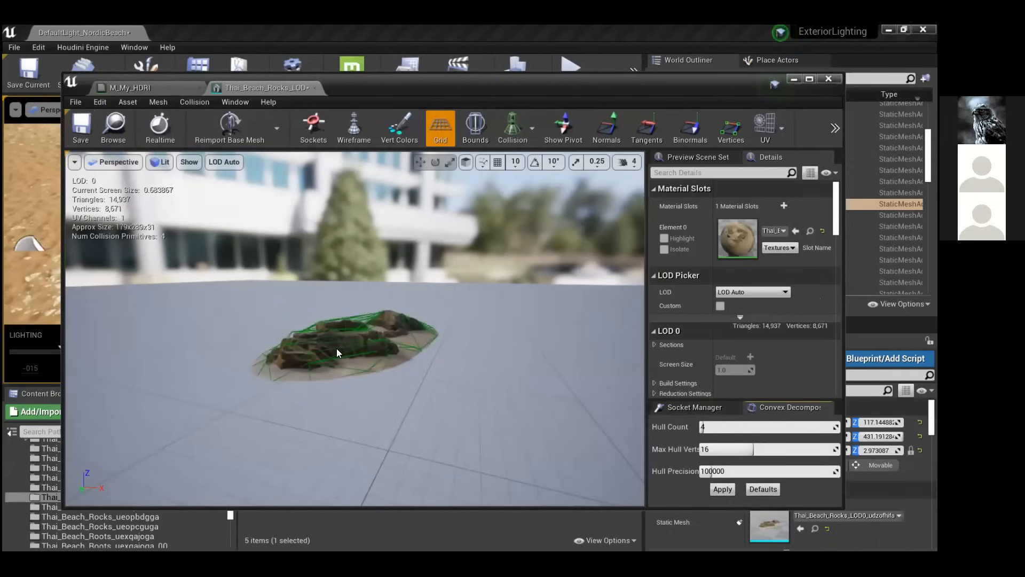
Inspect the collision hulls up close, save the rock mesh and close its editor, applying the M_My_HDRI material changes.
key("w")
right_click_drag(374, 339, 209, 406)
key("d")
key("e")
left_click(80, 128)
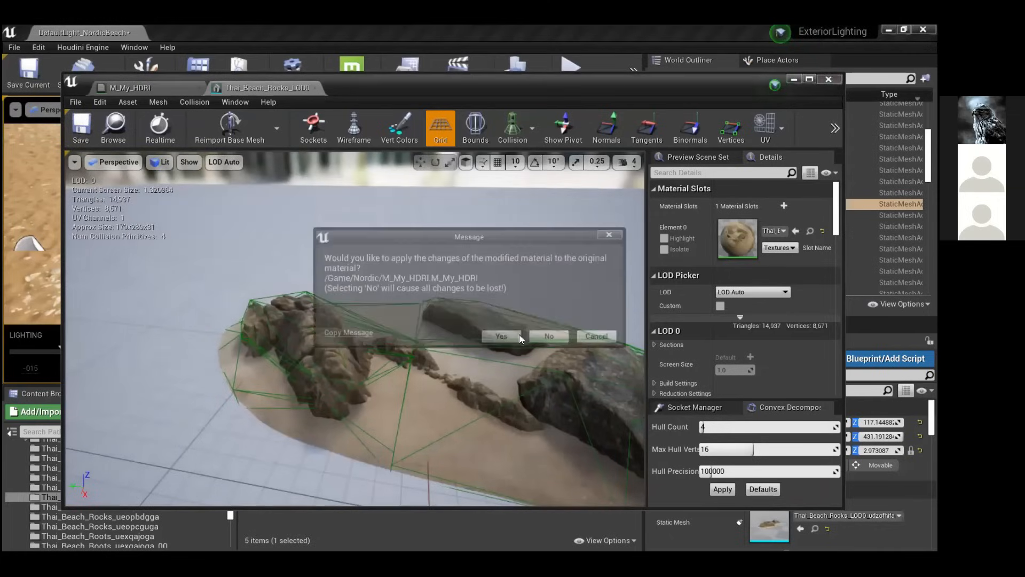
left_click(512, 335)
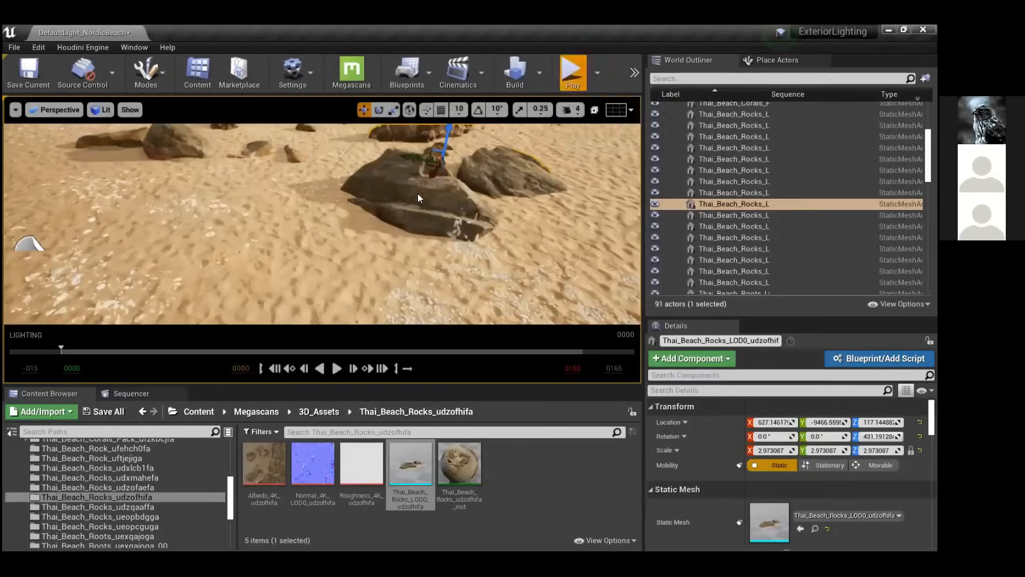
Play the level, run the character onto the dark rock and other beach rocks to test collision, and stop the session.
left_click(571, 67)
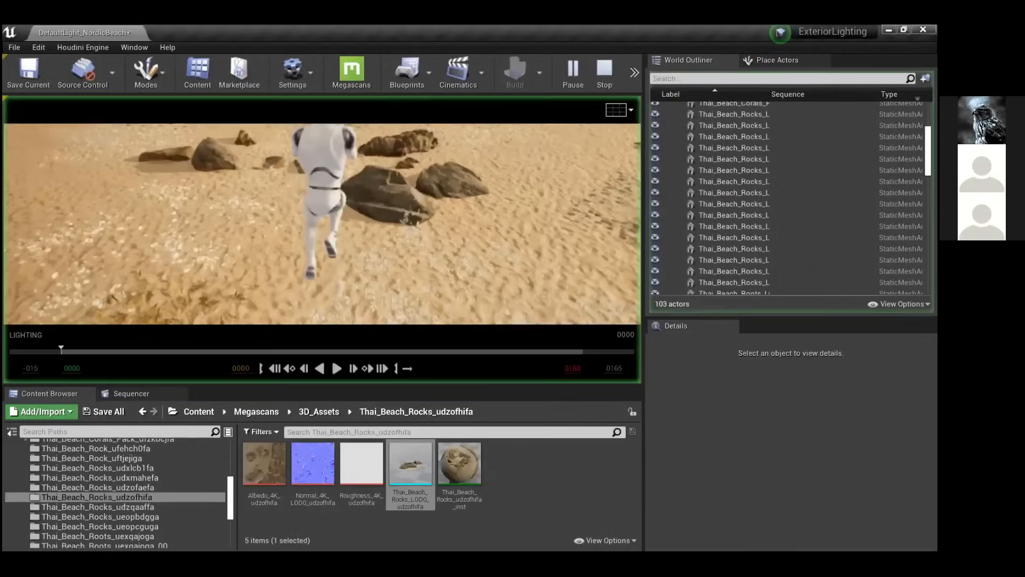
left_click(323, 223)
key("w")
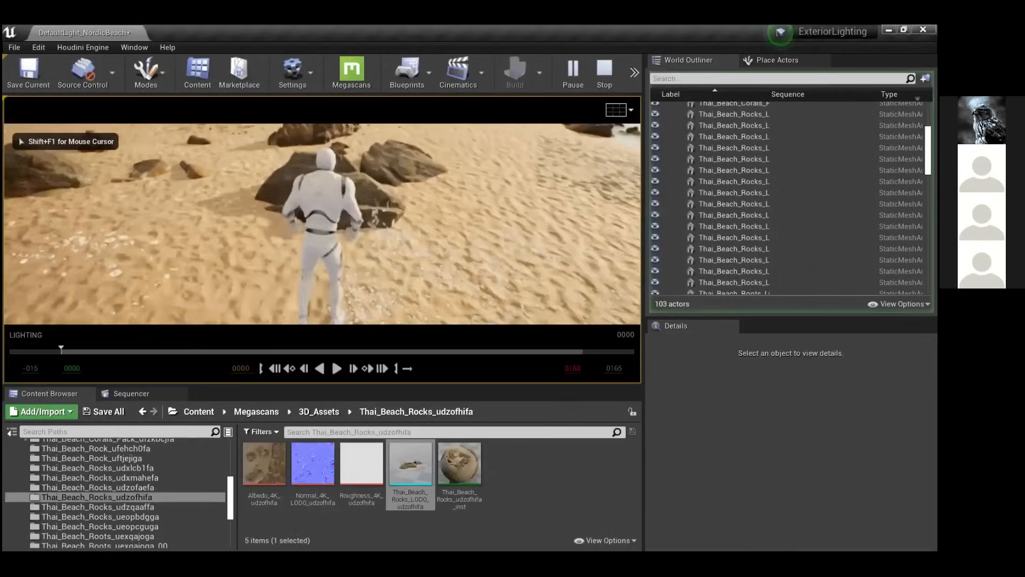
key("w")
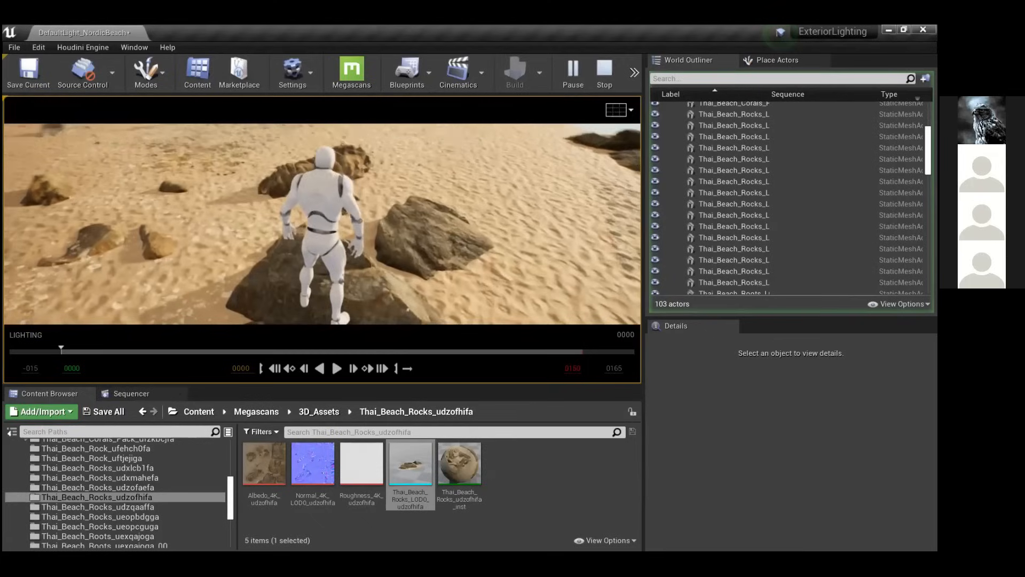
key("s")
key("w")
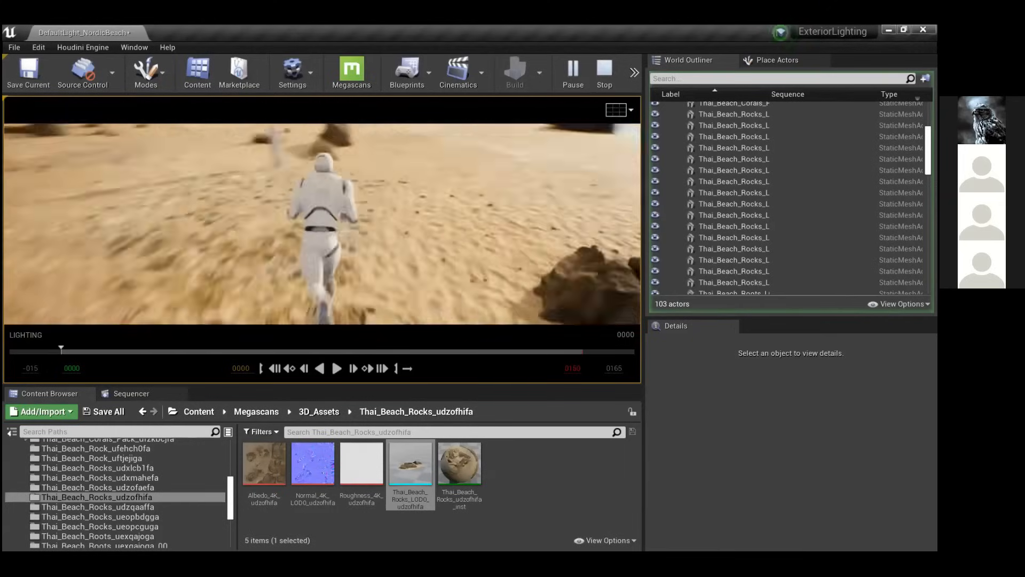
key("w")
key("w")
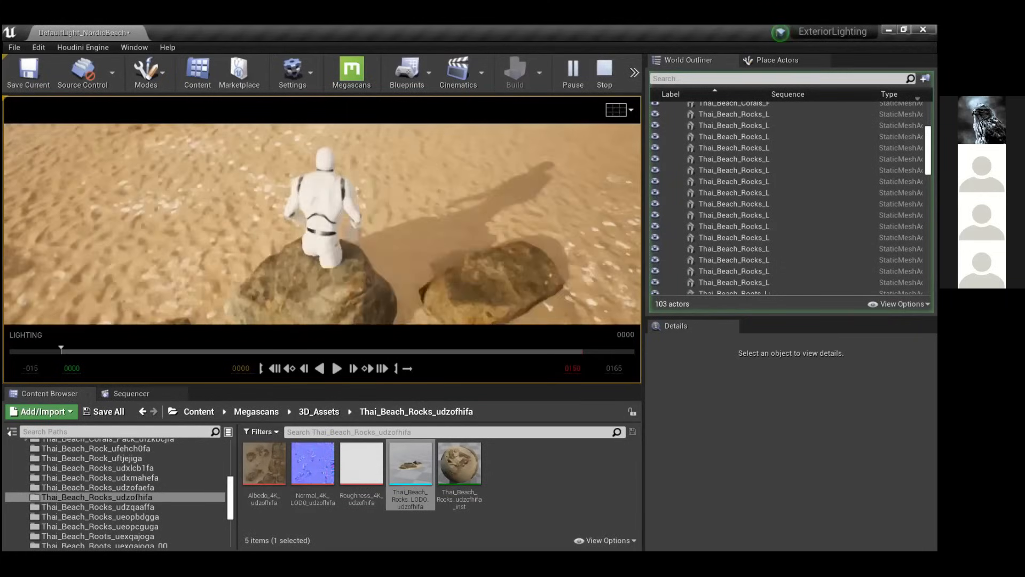
key("a")
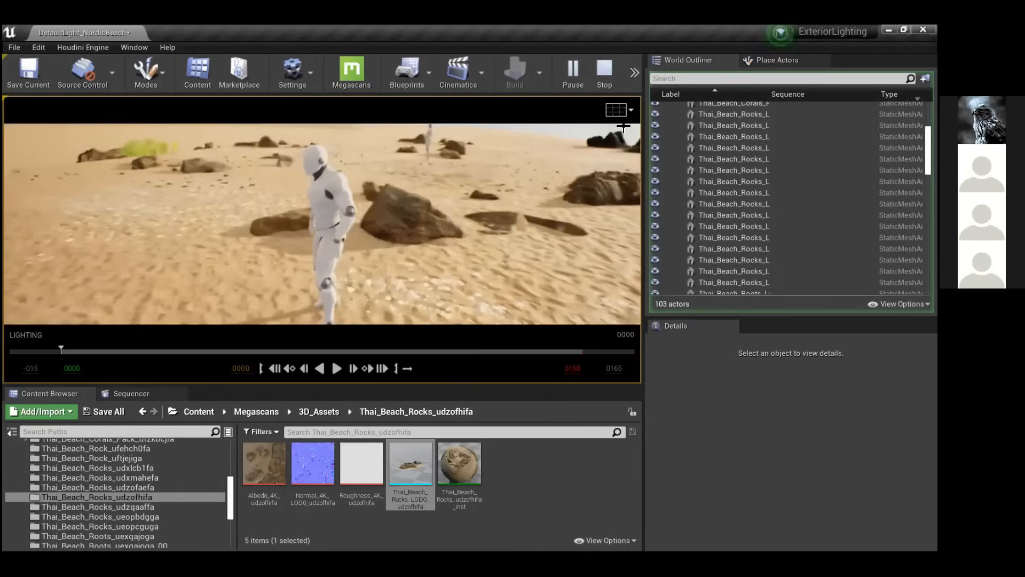
left_click(598, 86)
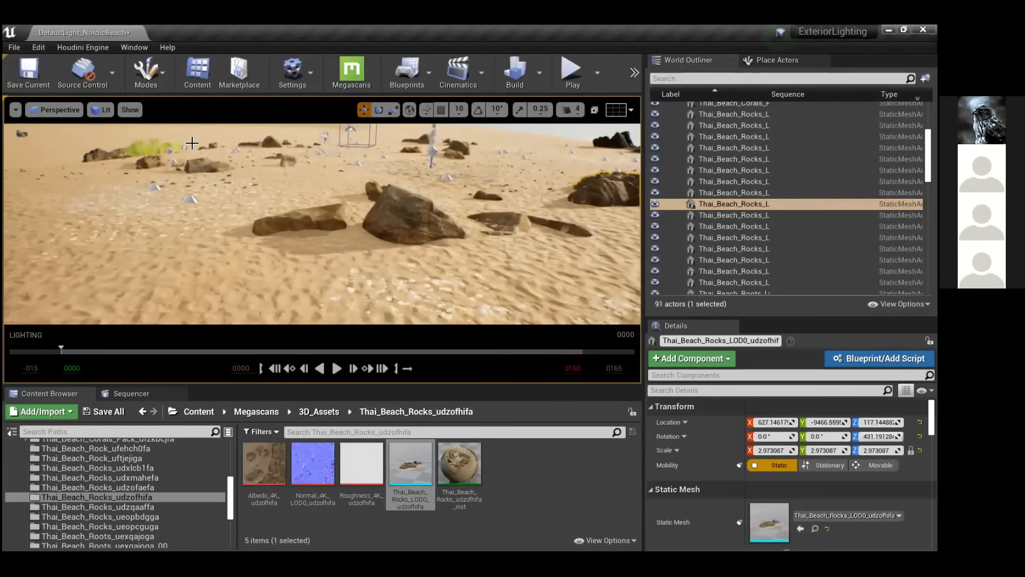
Show the viewport's FPS counter, check the frame rate while moving across the beach, and hide the counter again.
left_click(50, 110)
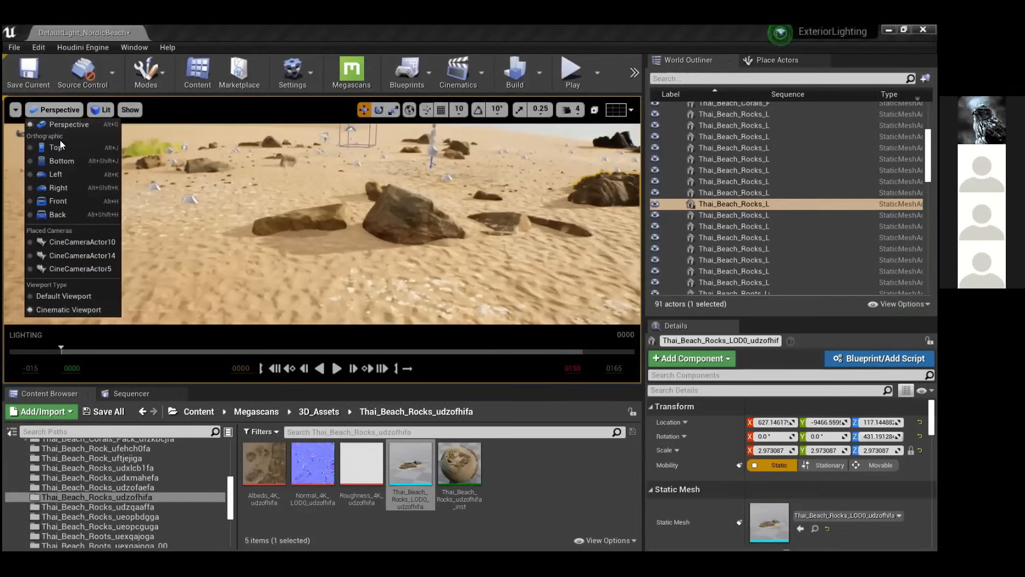
left_click(15, 110)
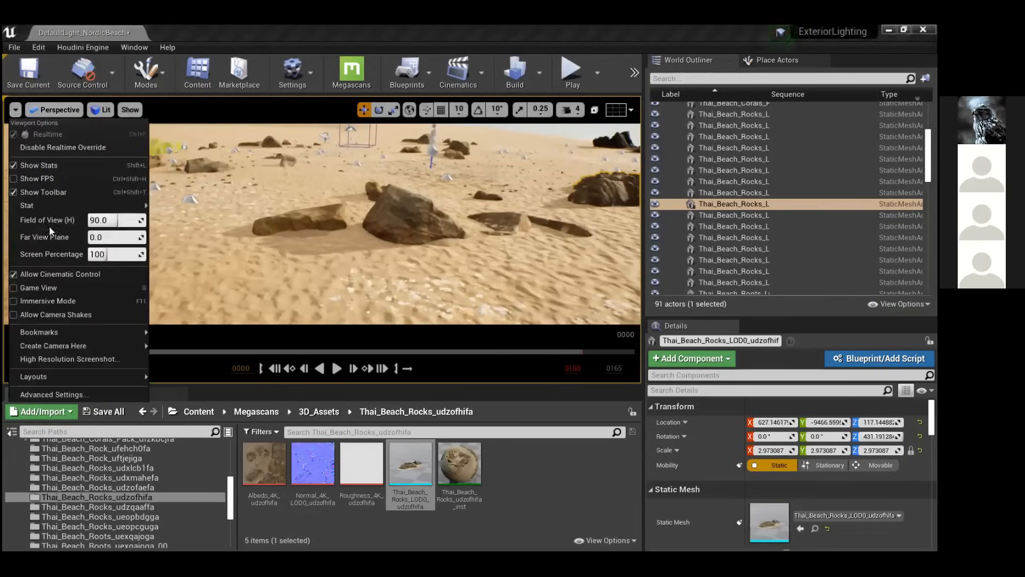
left_click(31, 179)
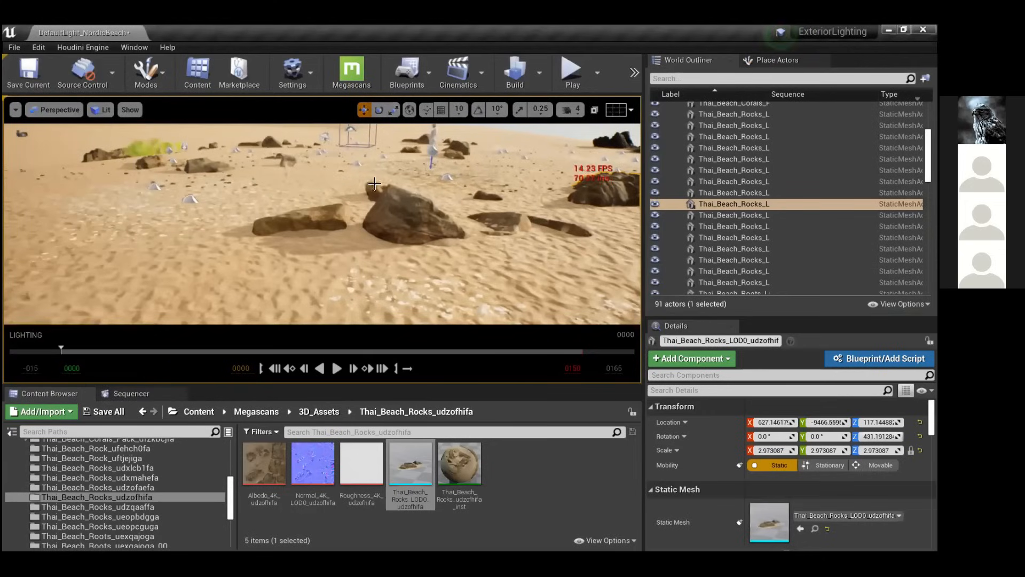
right_click_drag(461, 164, 499, 152)
key("s")
key("a")
key("w")
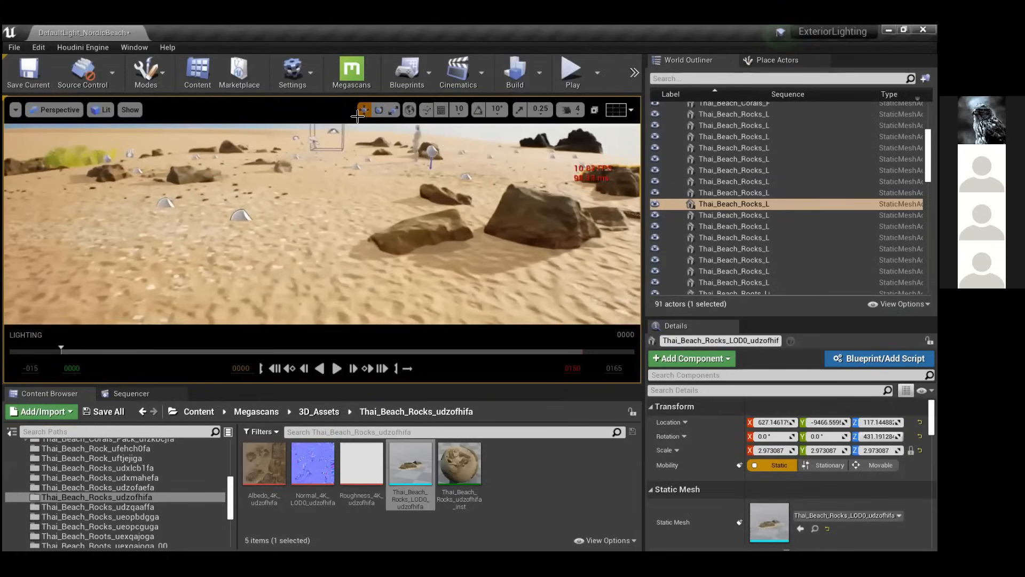
left_click(15, 109)
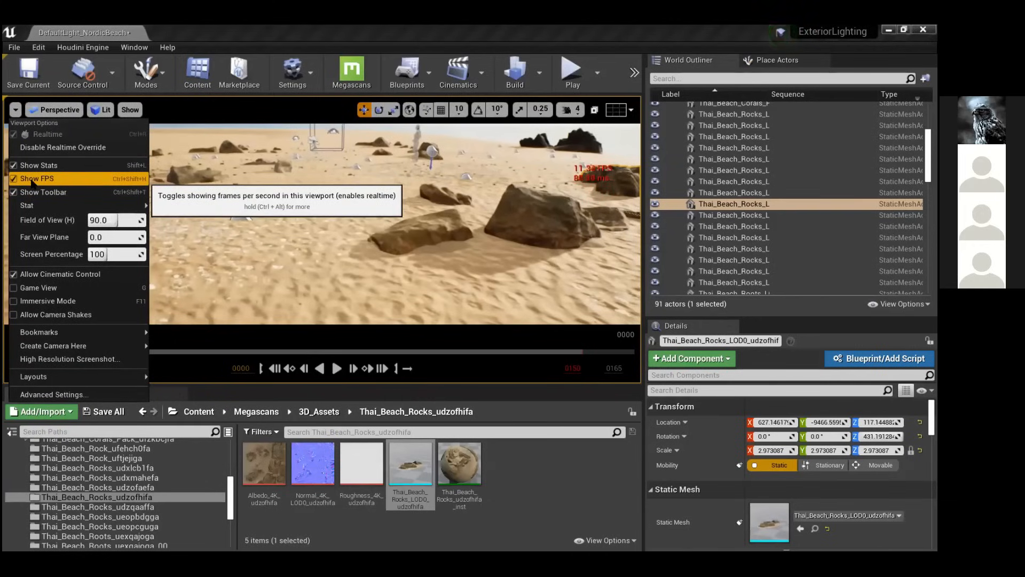
left_click(75, 181)
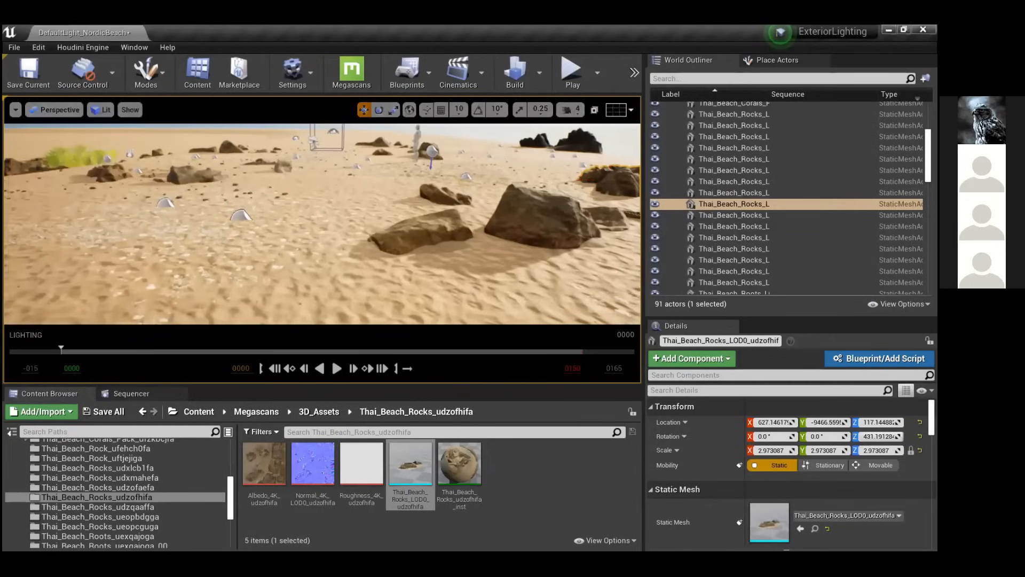
Deselect the rock, switch the viewport to Game View and collapse the Assets, Atlases and Lights folders in the World Outliner.
key("w")
right_click_drag(322, 225, 279, 170)
key("e")
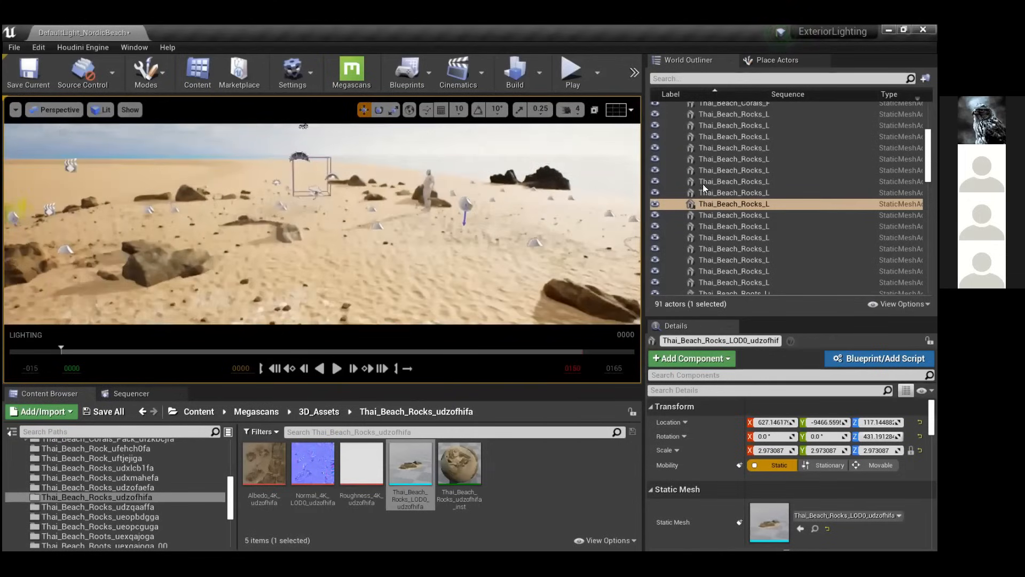
scroll(694, 152, "up", 5)
left_click(673, 118)
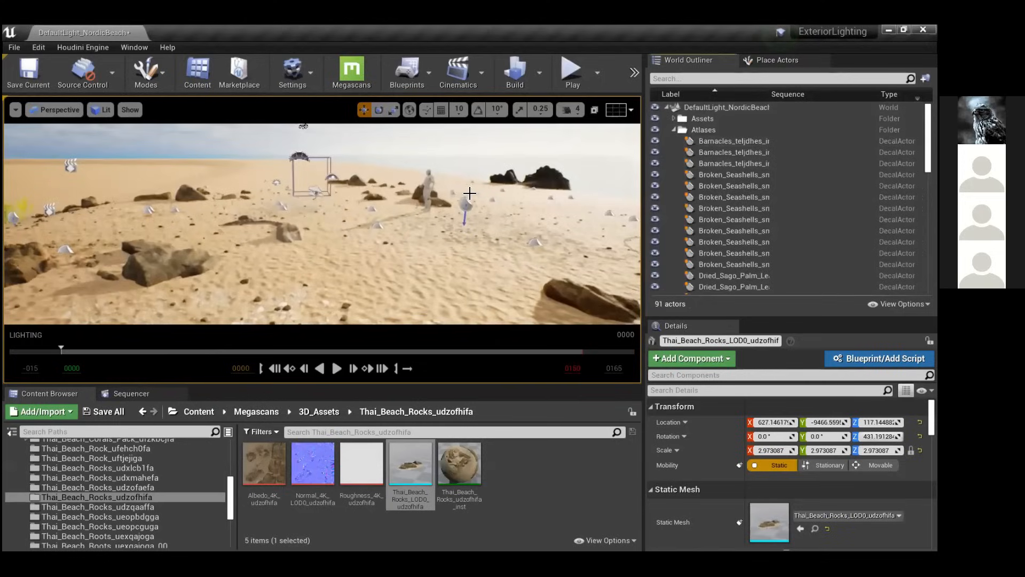
left_click(451, 143)
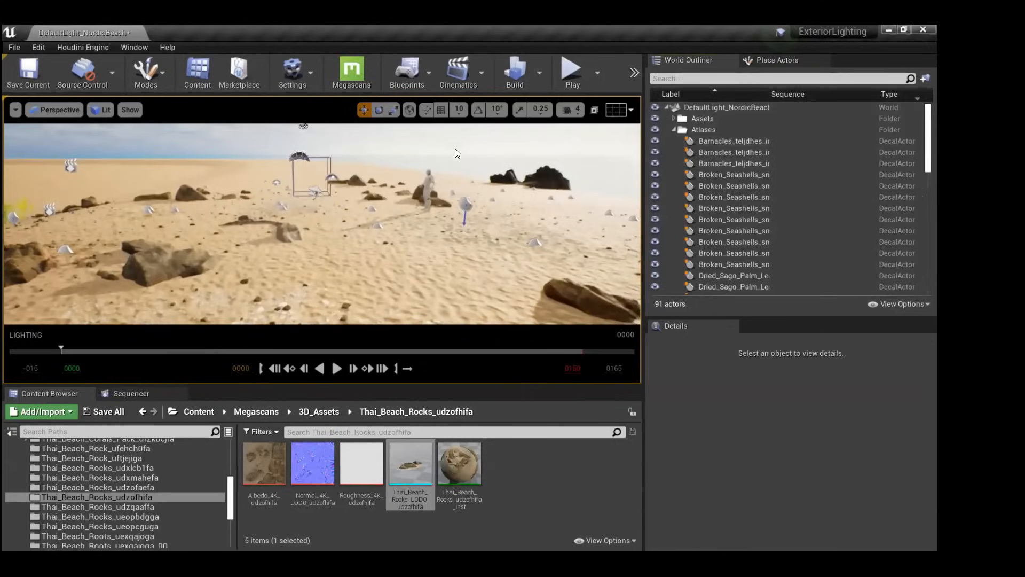
key("g")
left_click(672, 131)
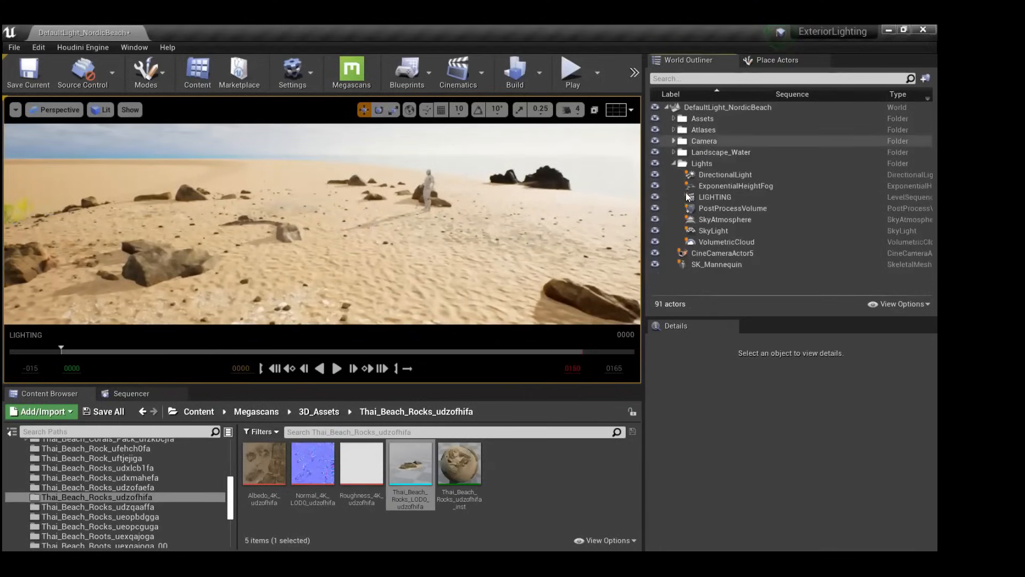
double_click(703, 164)
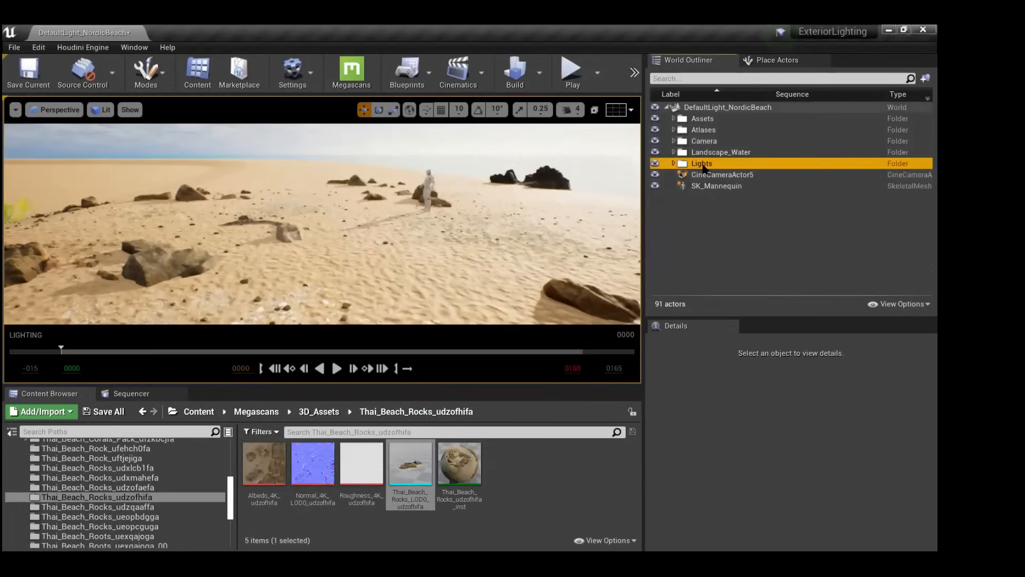
Hide the whole Lights folder and switch the viewport to Unlit, viewing the beach around the mannequin.
left_click(655, 164)
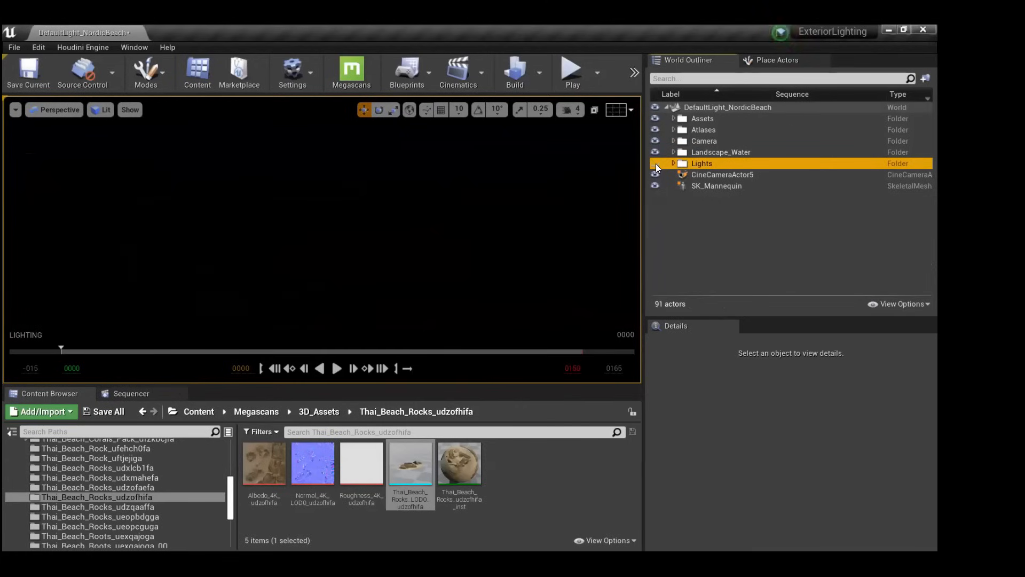
left_click(122, 50)
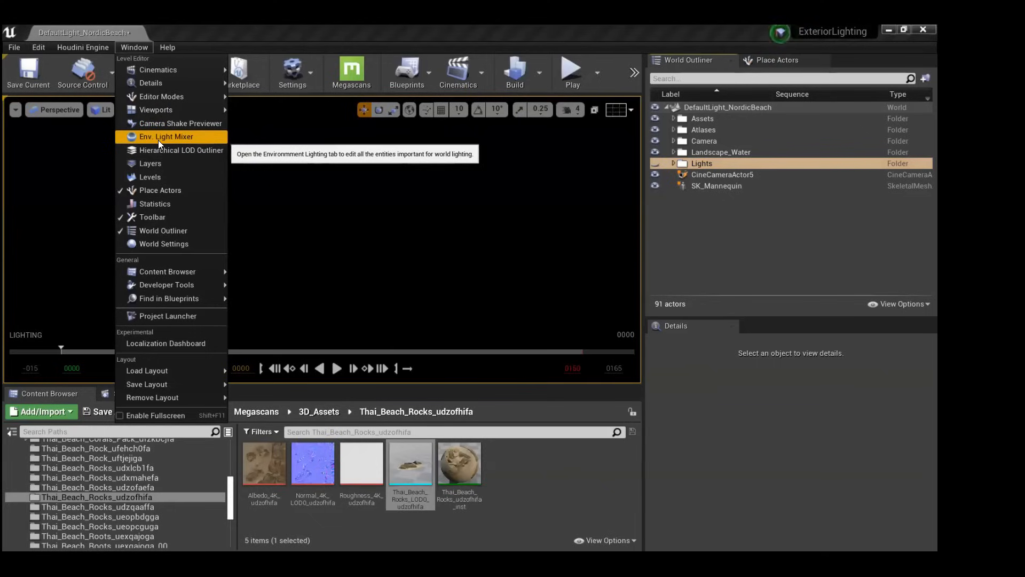
left_click(297, 212)
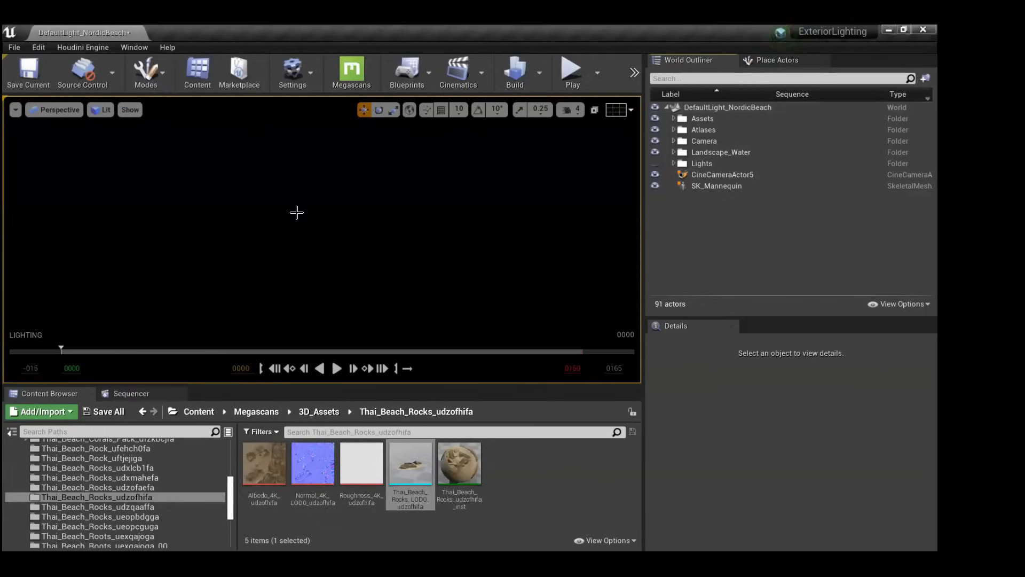
left_click(96, 110)
left_click(108, 149)
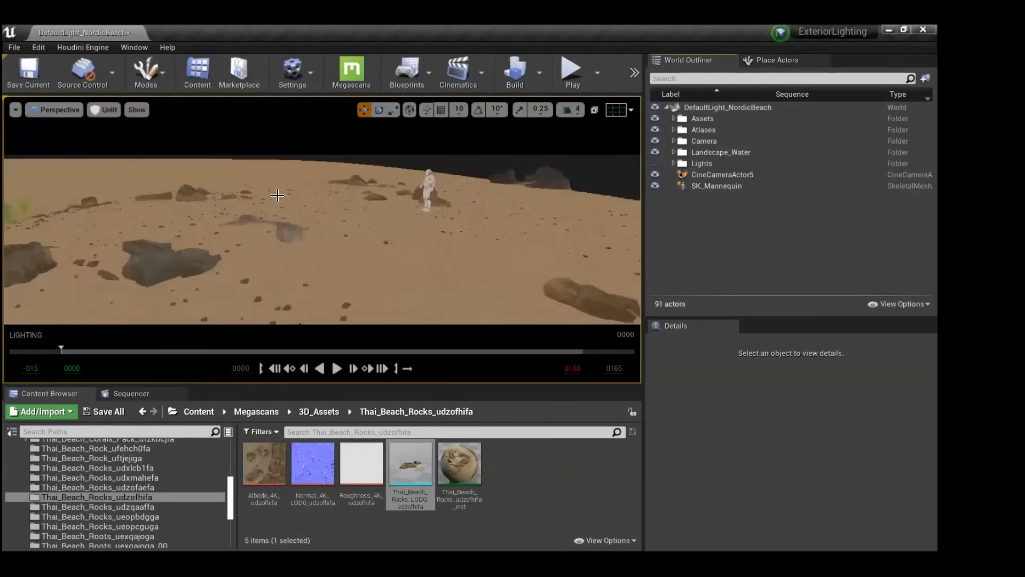
mouse_move(290, 191)
right_mouse_down()
mouse_move(225, 174)
mouse_move(251, 157)
mouse_move(288, 169)
mouse_move(384, 168)
mouse_move(393, 159)
mouse_move(286, 191)
right_mouse_up()
key("w")
key("w")
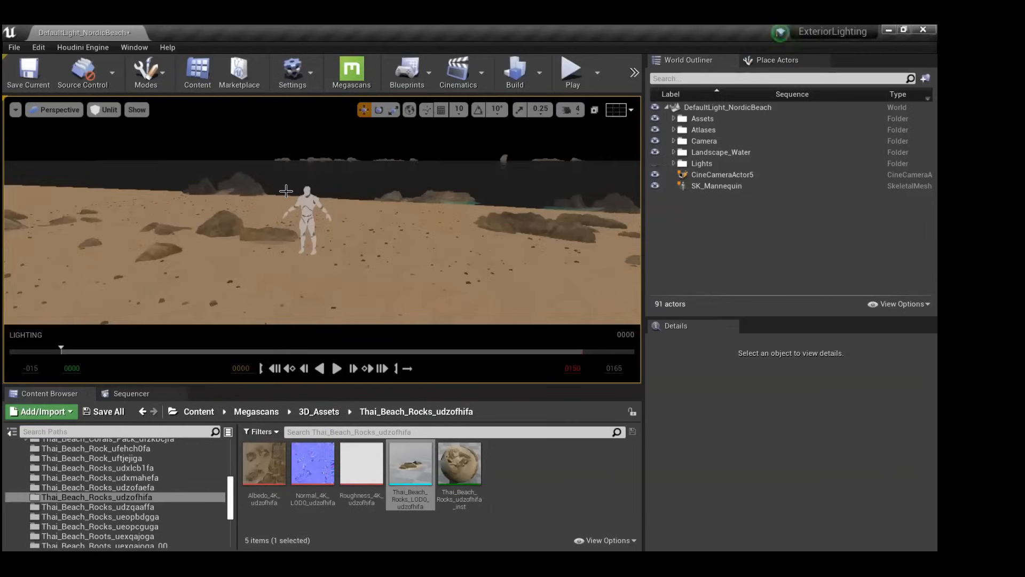
key("w")
right_click_drag(350, 188, 363, 188)
Collapse the Content folder tree in the Content Browser and expand the Engine Content folder.
scroll(102, 489, "up", 10)
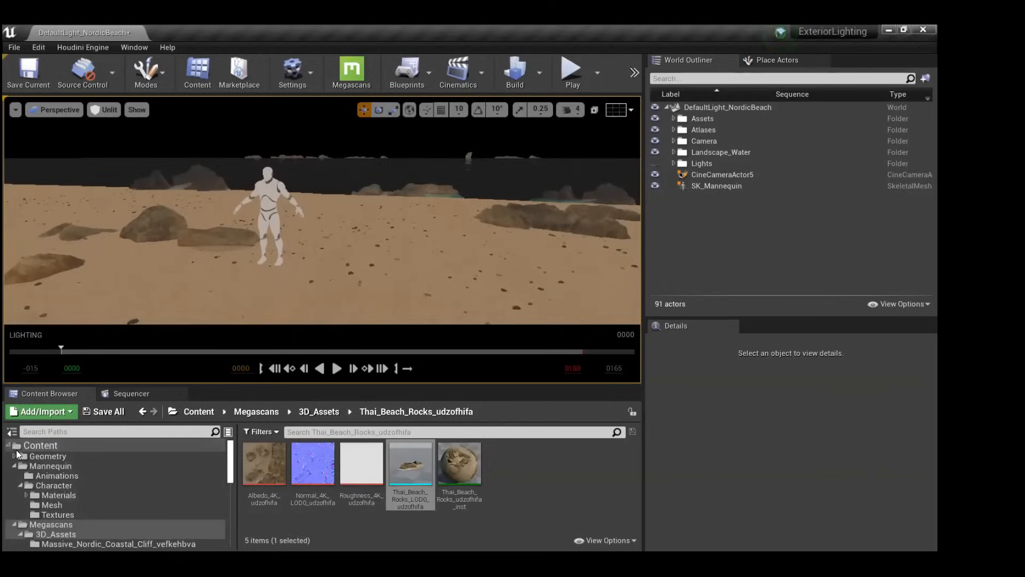
left_click(10, 447)
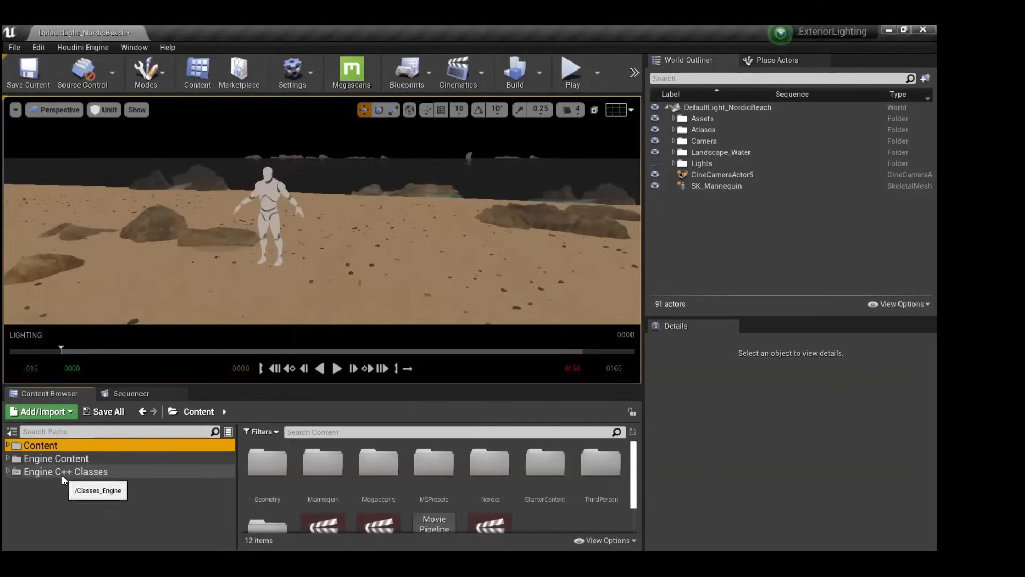
left_click(9, 461)
left_click(8, 460)
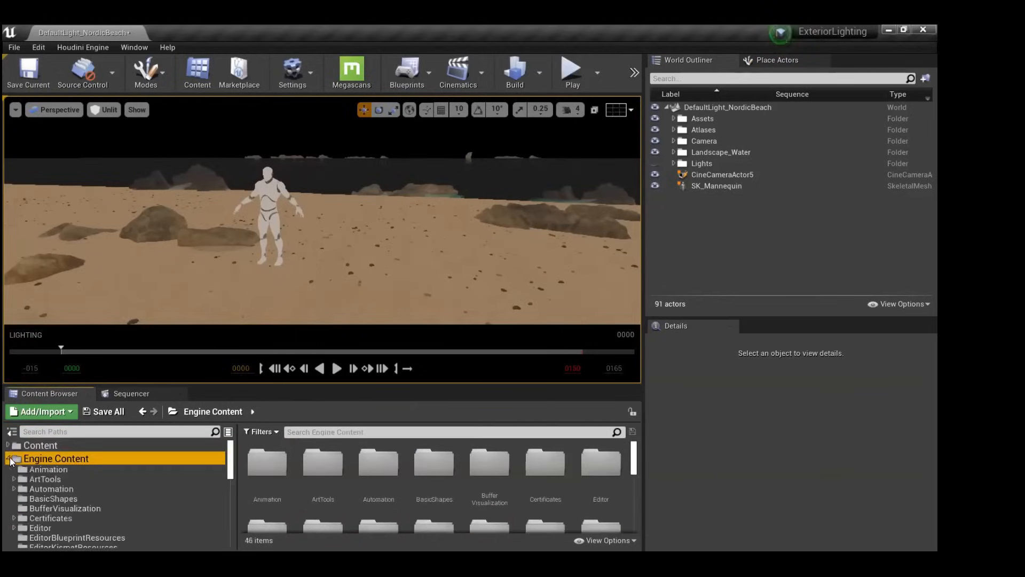
Examine the Show Engine Content view option and browse the folders inside Engine Content, including ArtTools.
scroll(133, 476, "down", 1)
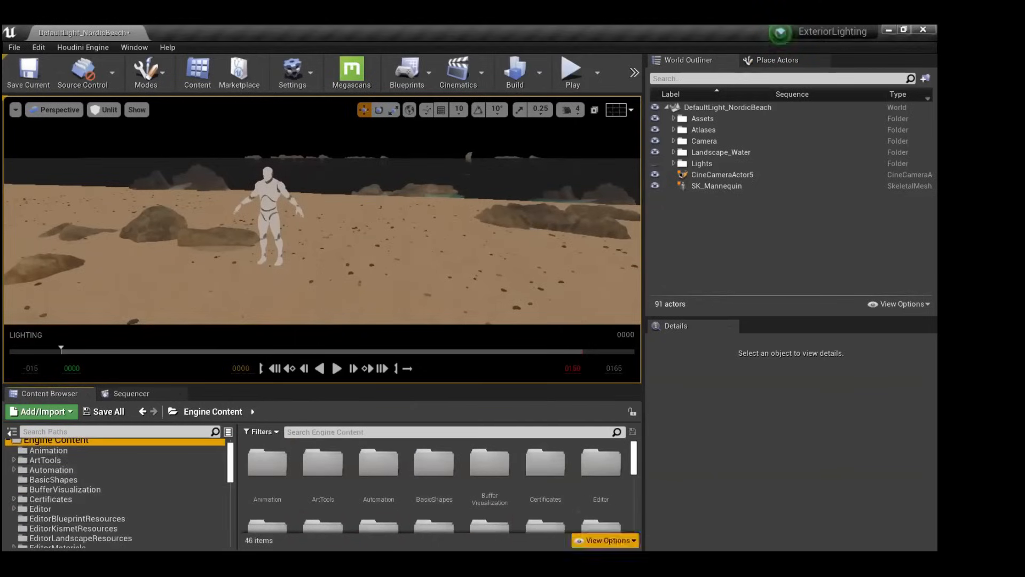
left_click(606, 540)
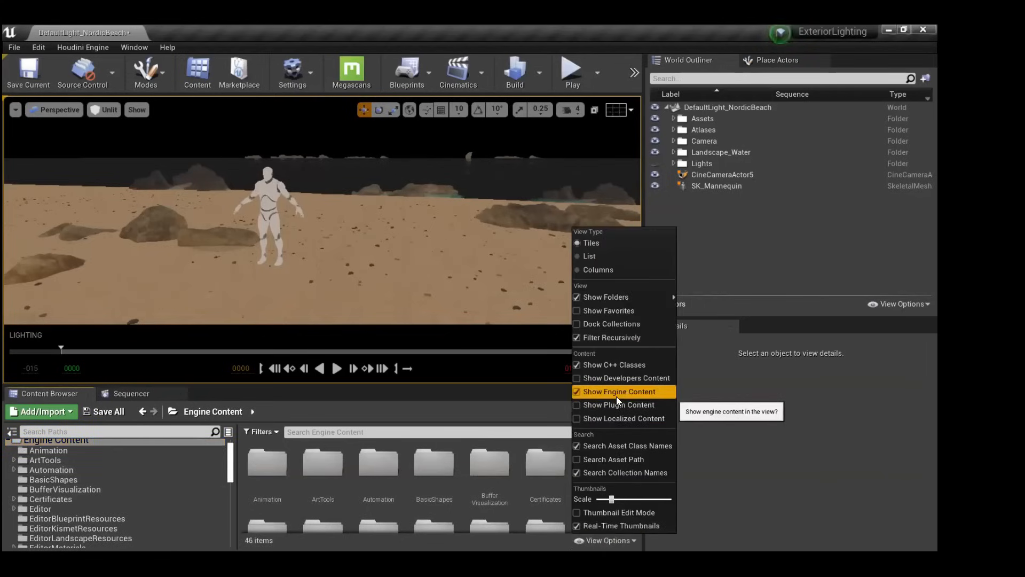
left_click(85, 461)
scroll(96, 478, "down", 5)
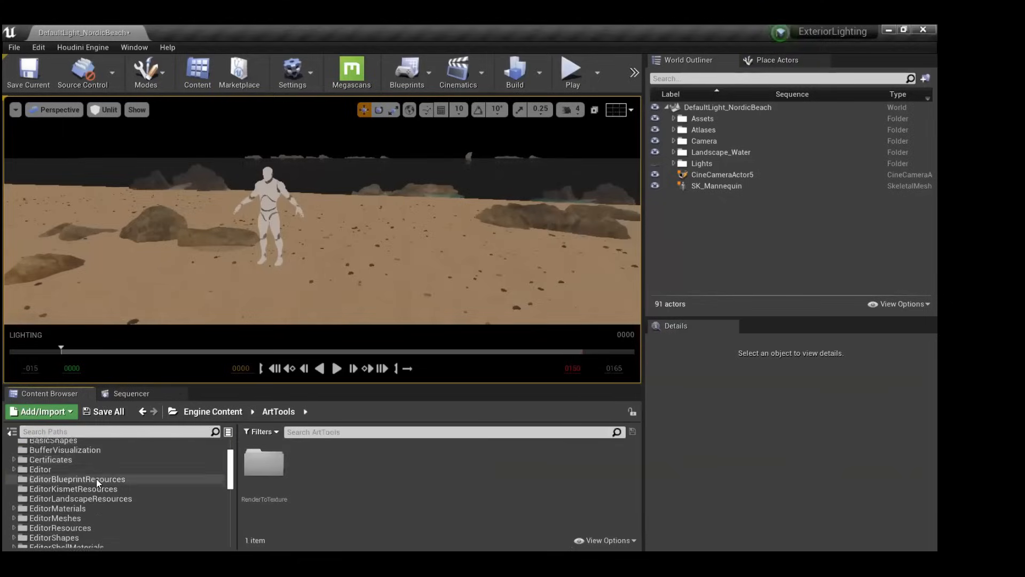
scroll(97, 479, "up", 4)
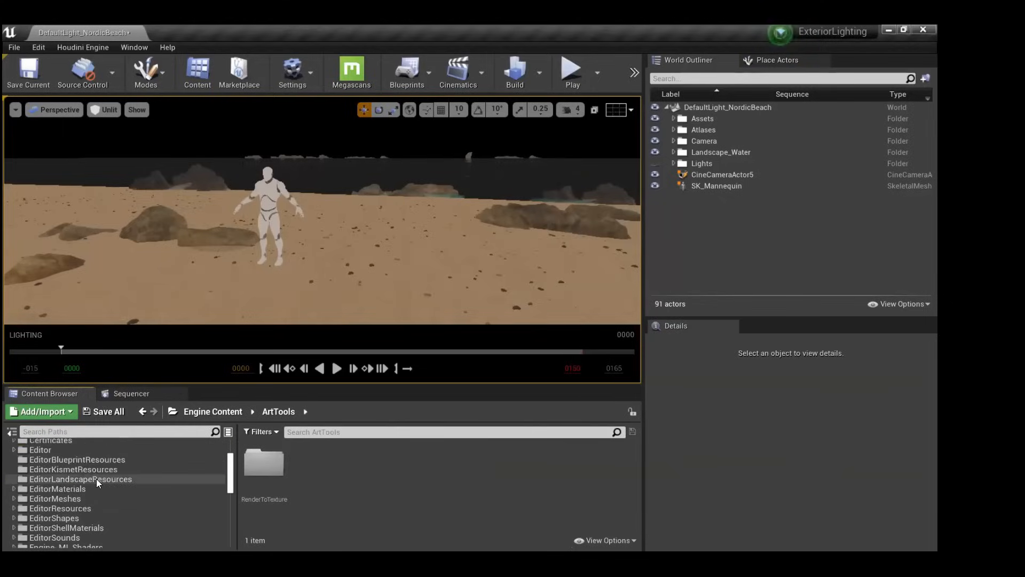
scroll(86, 473, "up", 1)
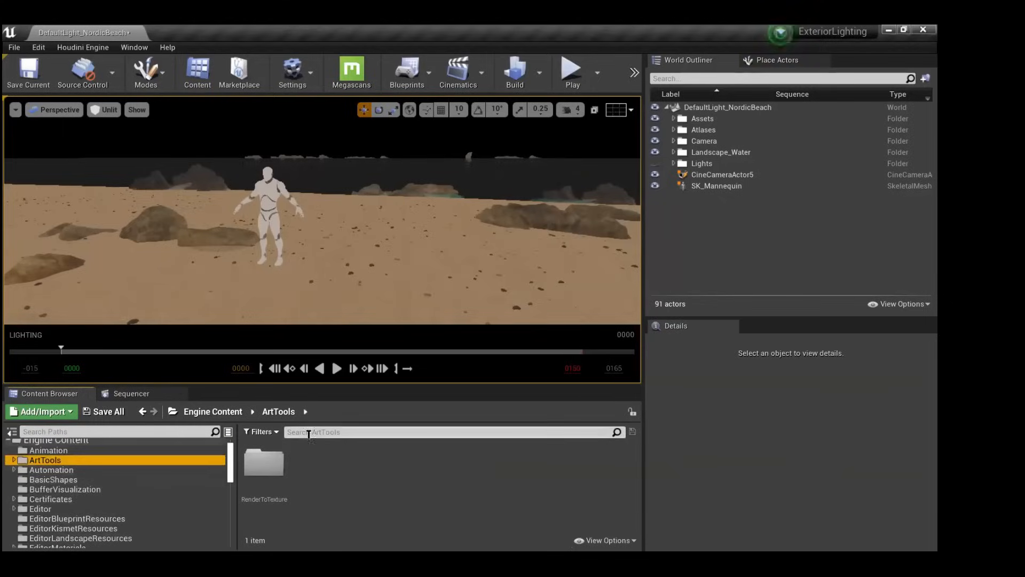
scroll(64, 452, "up", 1)
left_click(78, 454)
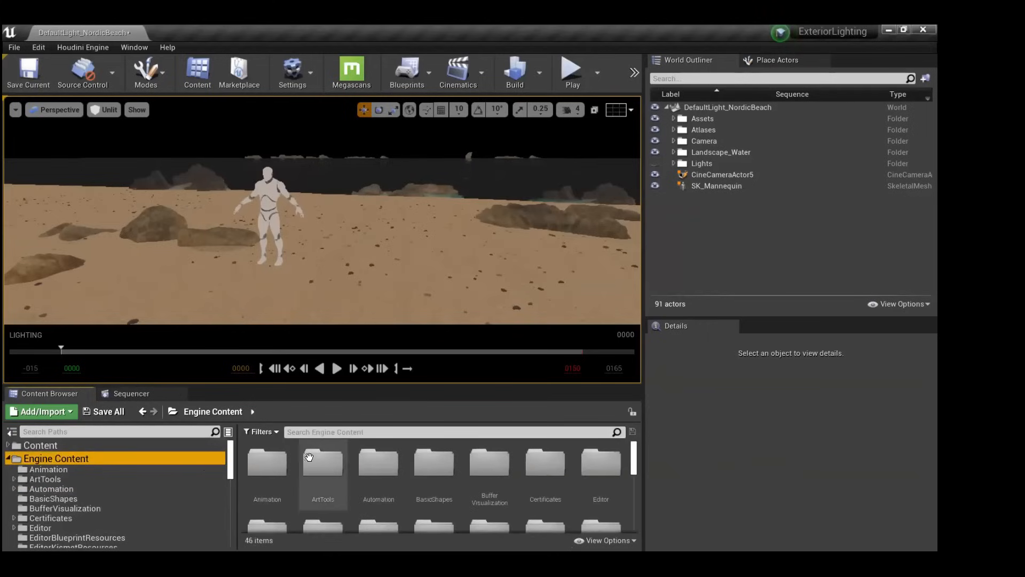
Search Engine Content for "color" and try out the SM_ColorCalibrator mesh beside the mannequin, deleting it again.
left_click(322, 435)
type("color")
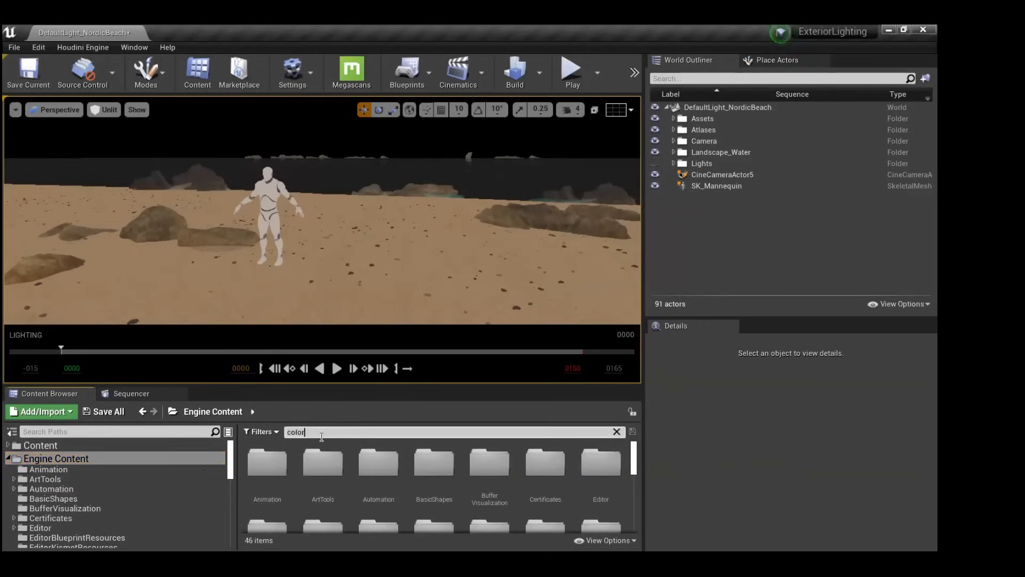
scroll(417, 488, "down", 5)
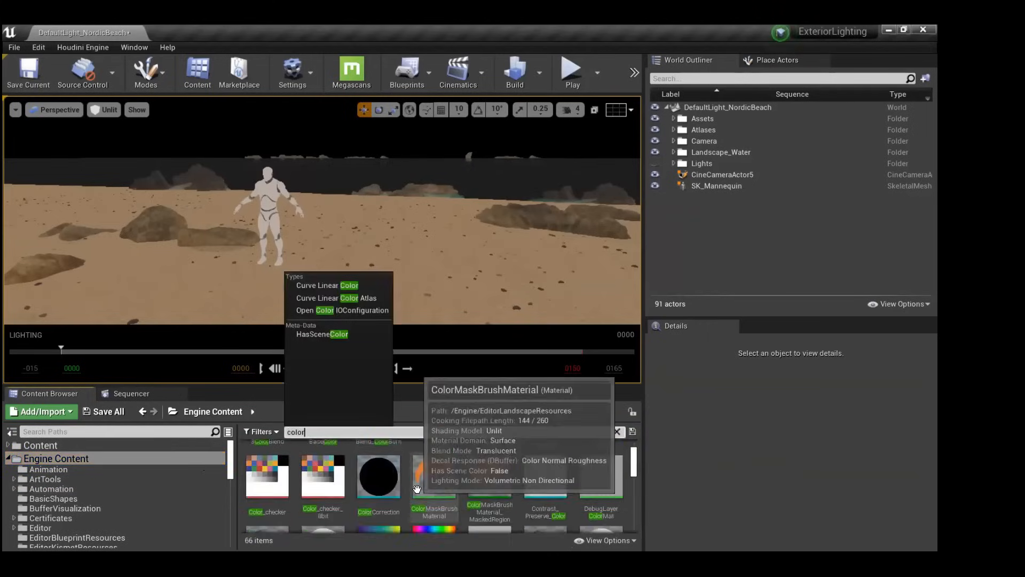
scroll(417, 488, "down", 6)
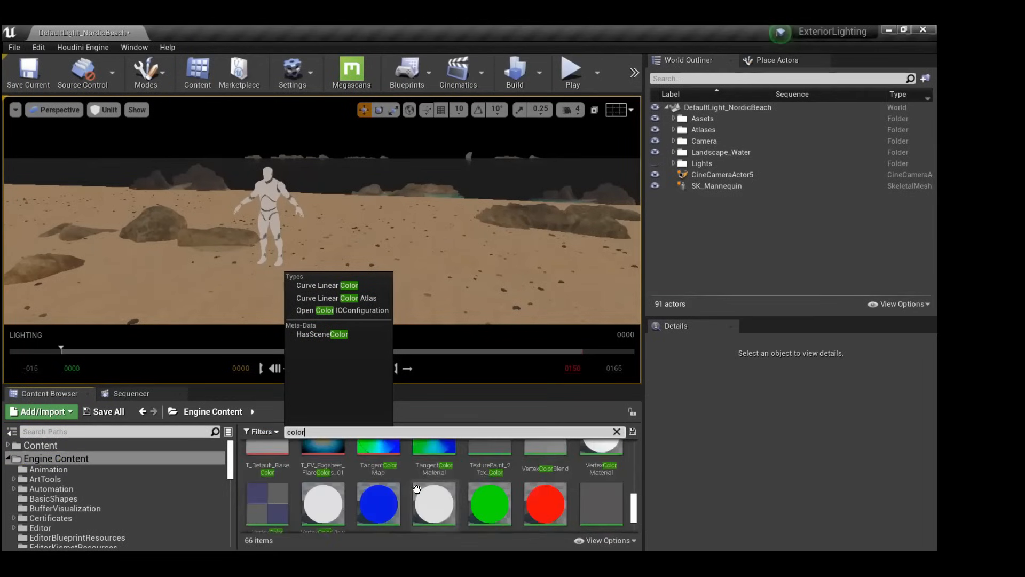
left_click_drag(438, 449, 385, 198)
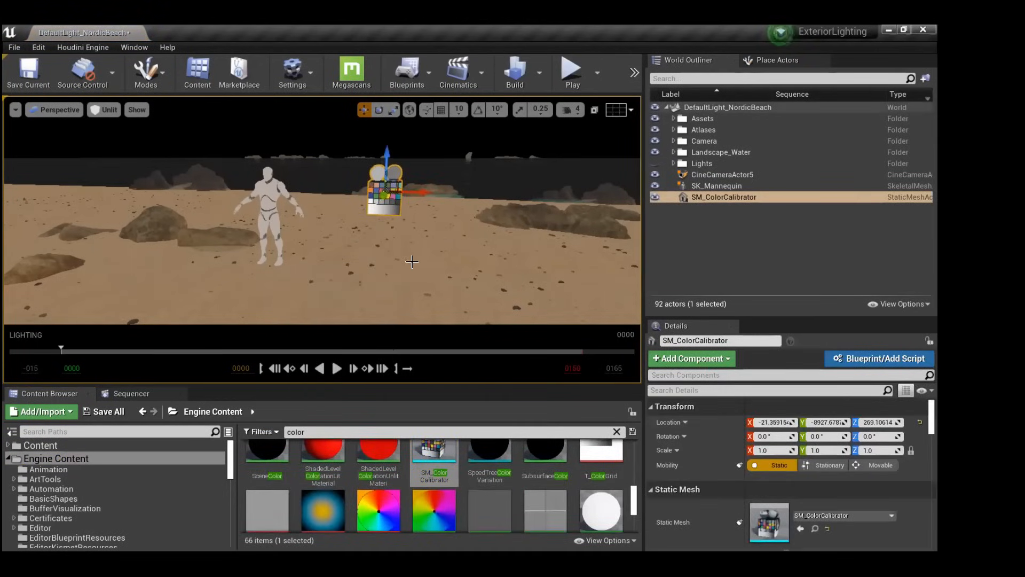
key("Delete")
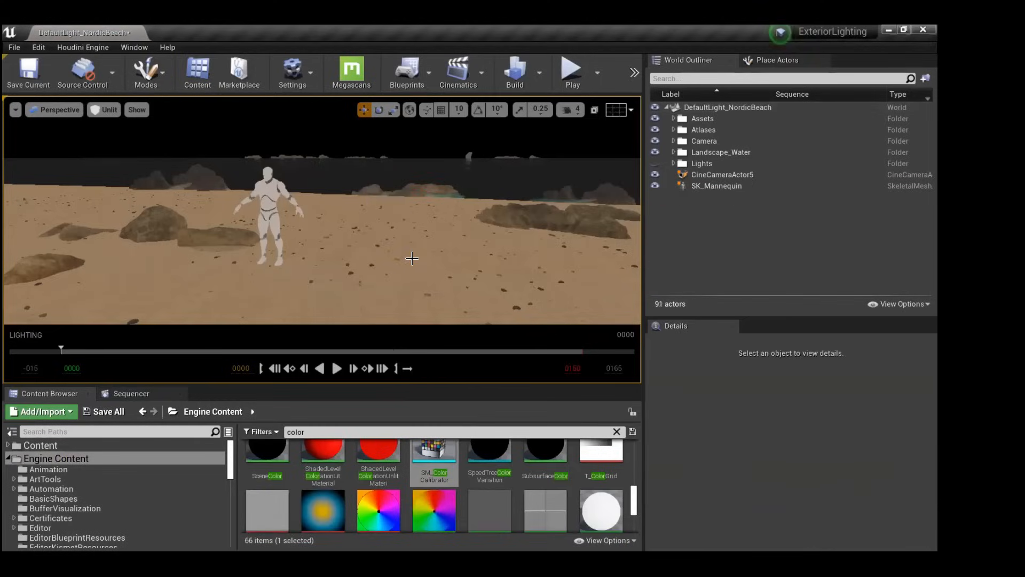
Place two basic spheres beside the mannequin and apply the M_ChromeBall material from Engine Content to the one farther from it.
left_click(779, 60)
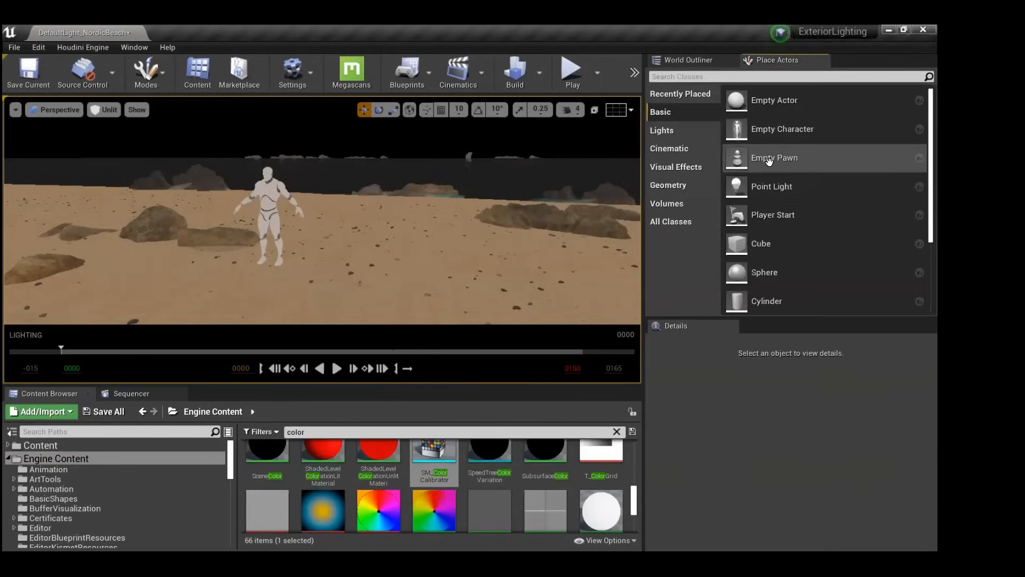
left_click_drag(764, 270, 475, 177)
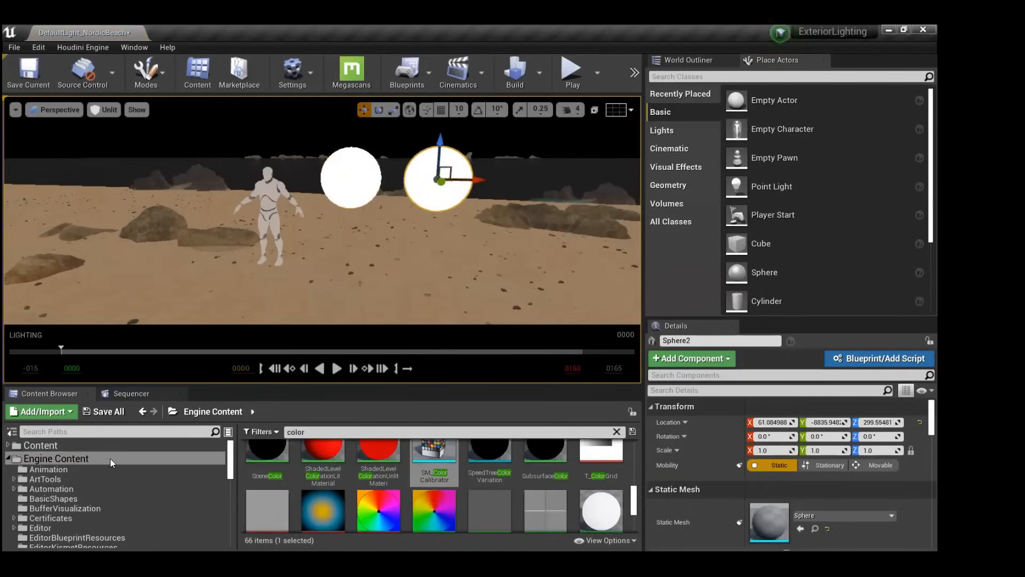
left_click(288, 432)
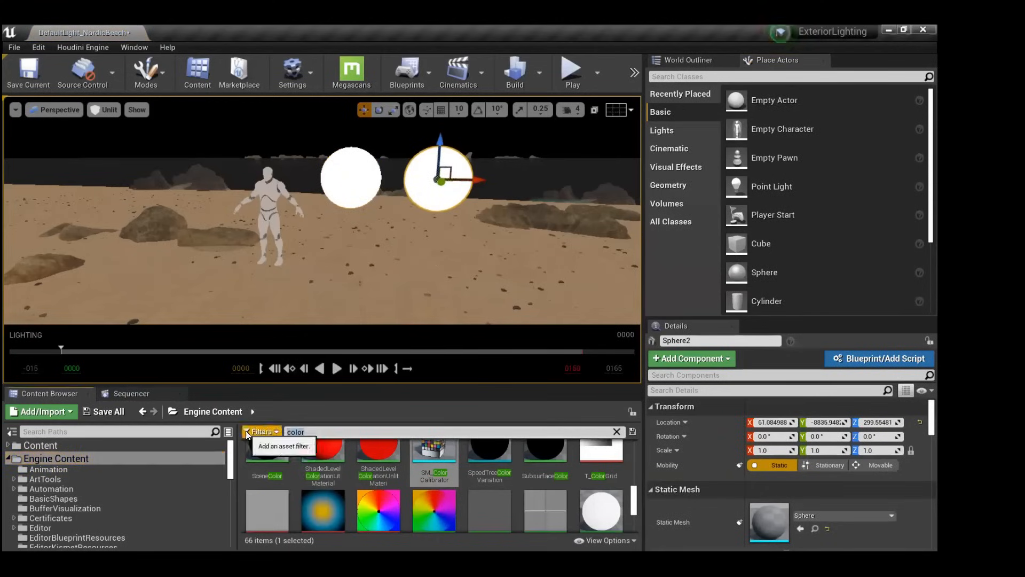
type("chrome")
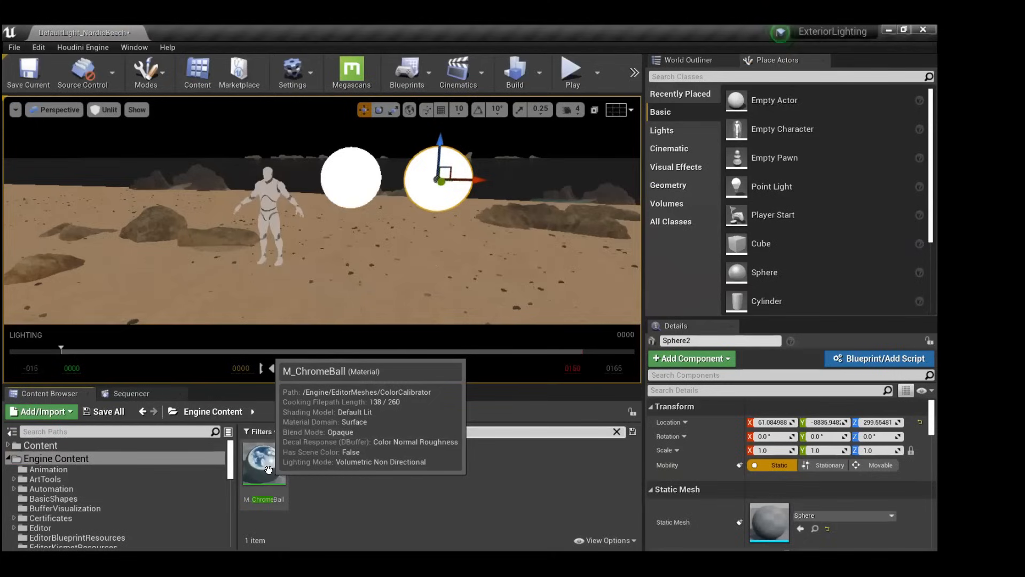
left_click_drag(268, 469, 427, 174)
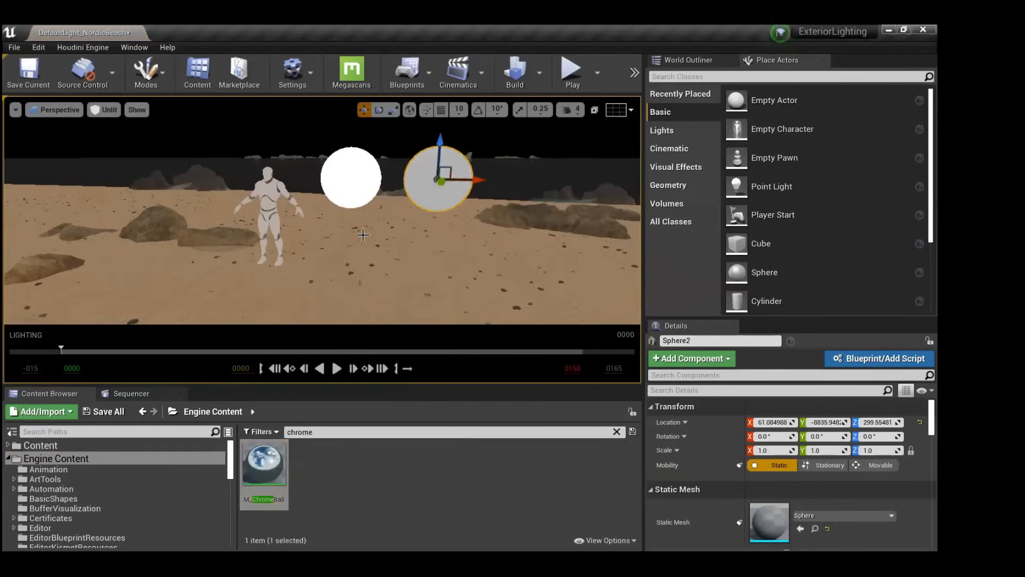
Check the spheres and beach in Lit view mode and return the viewport to Unlit.
left_click(107, 111)
left_click(113, 134)
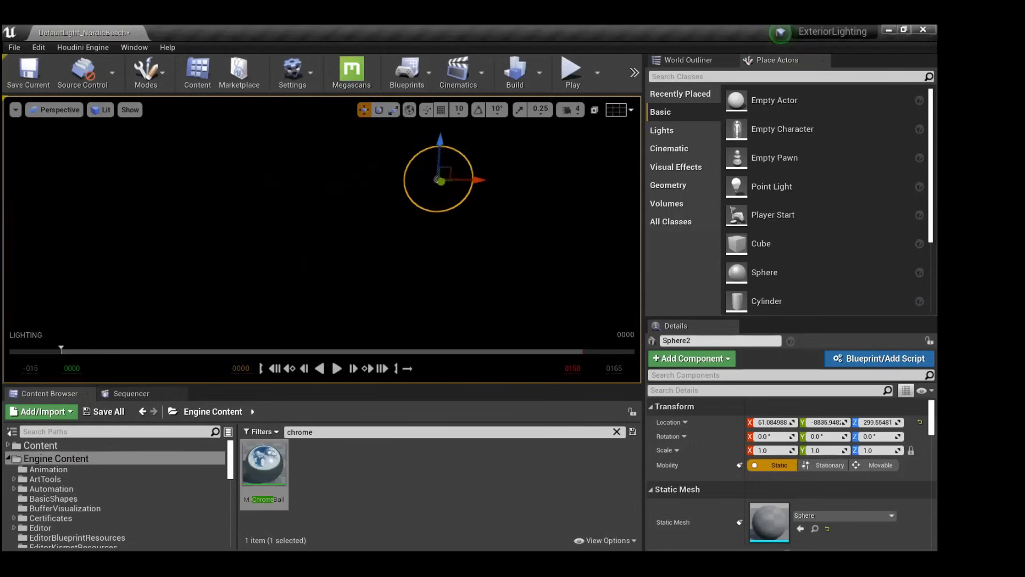
left_click(105, 110)
left_click(117, 147)
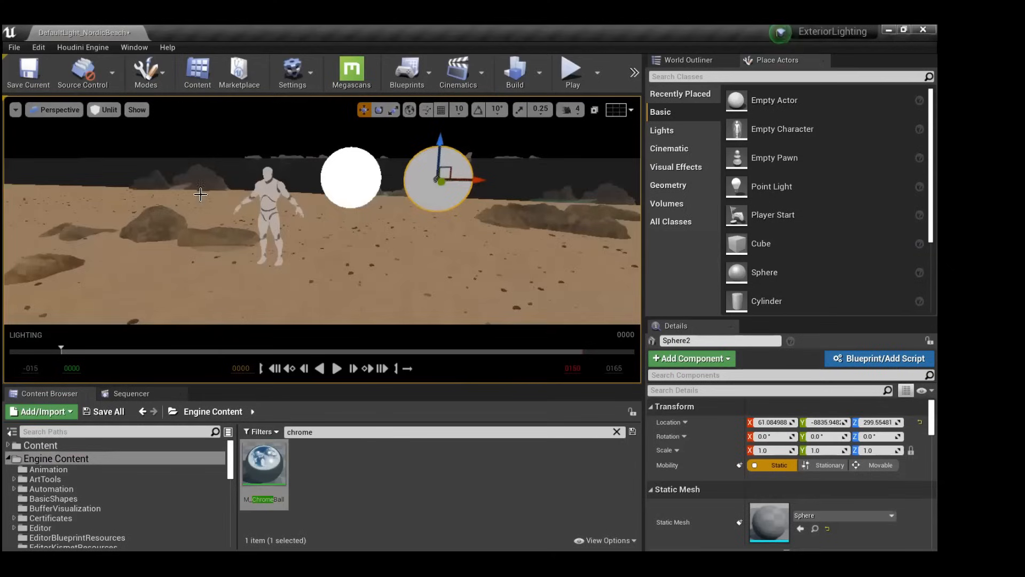
right_click_drag(286, 222, 245, 220)
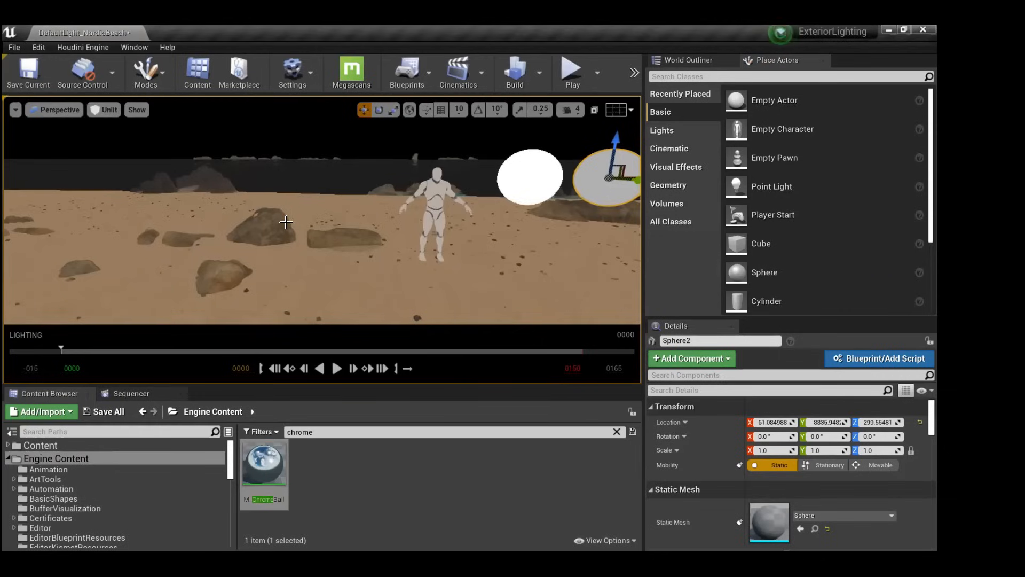
Switch to the PowerPoint slide show, read the Screen Space Global Illumination slide and advance to the Post Process Volume slide.
key("alt+Tab")
key("alt+Tab")
key("alt+Tab")
key("alt+Tab")
key("alt+Tab")
key("alt+Tab")
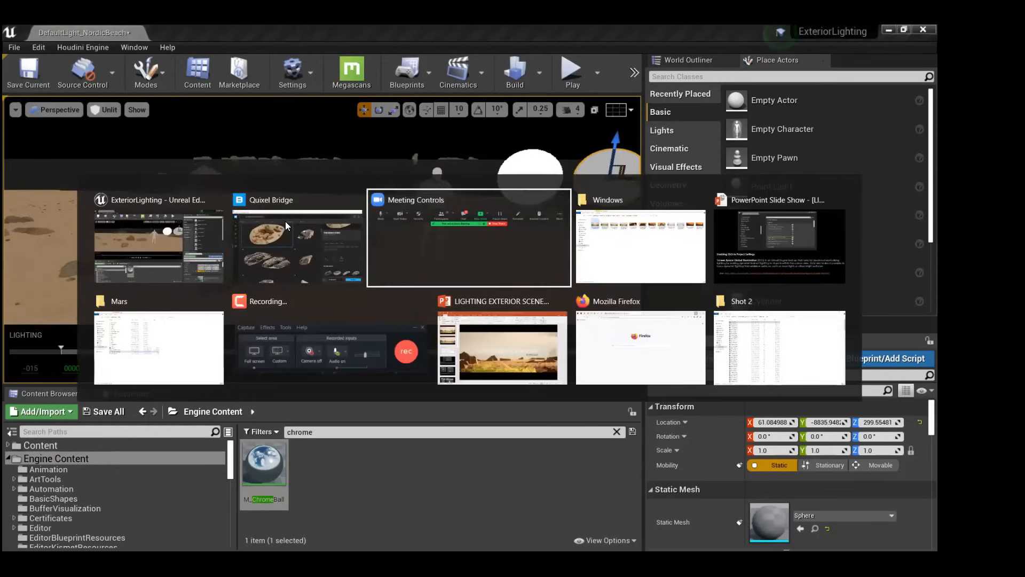
key("alt+Tab")
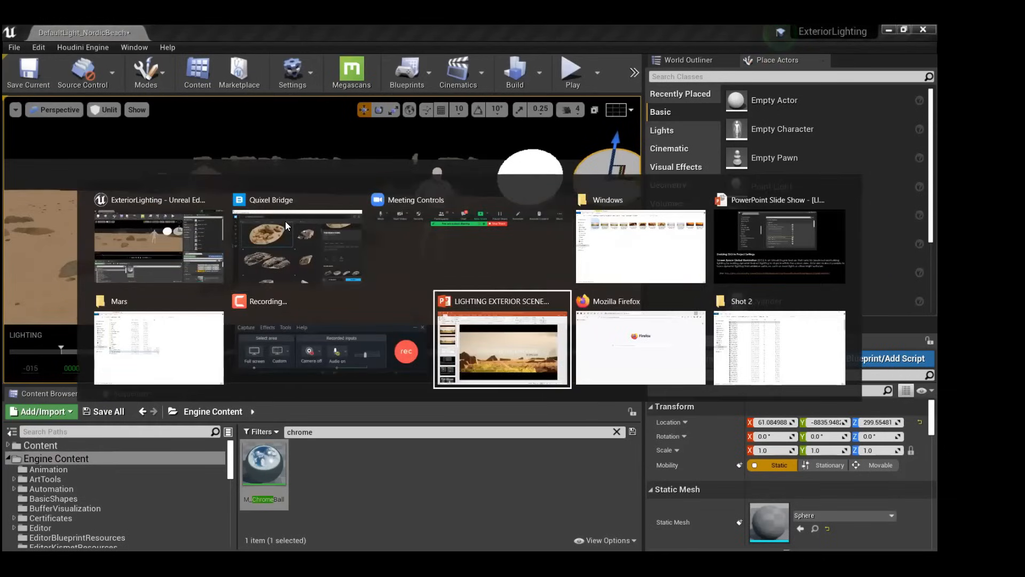
key("alt+Tab")
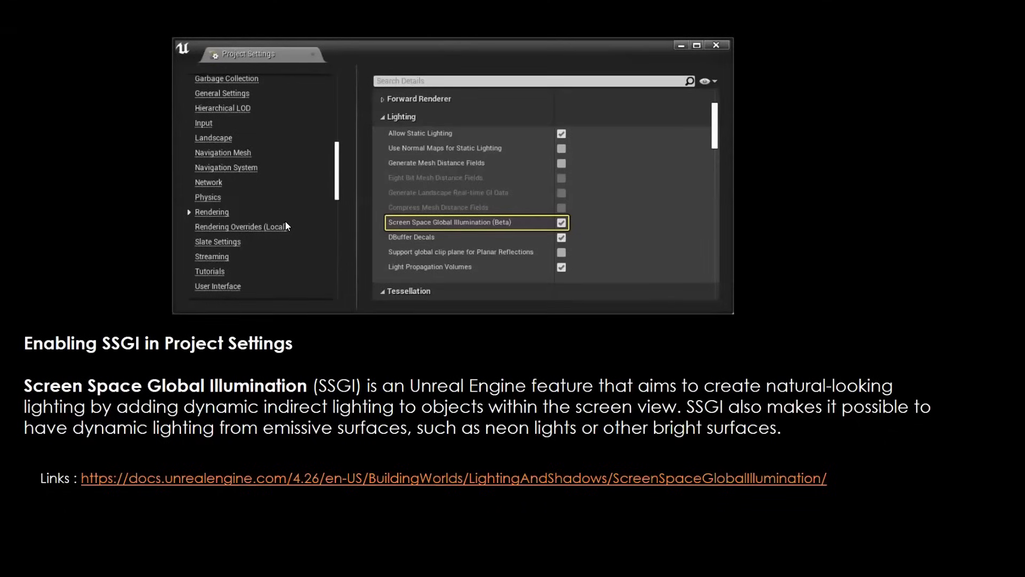
key("Right")
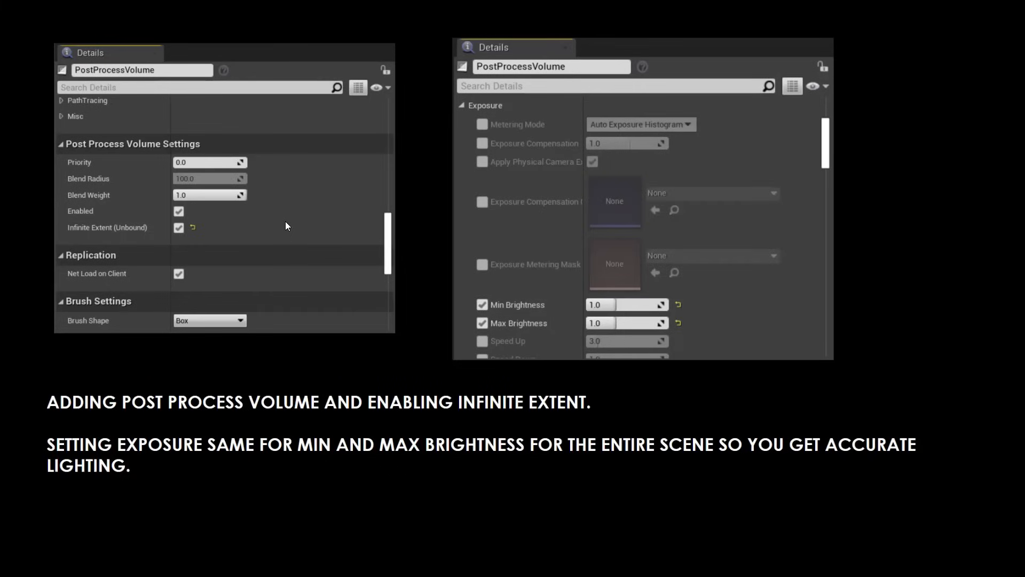
Switch back to Unreal Editor, place a Post Process Volume on the beach beside the mannequin and turn off Game View.
key("alt+Tab")
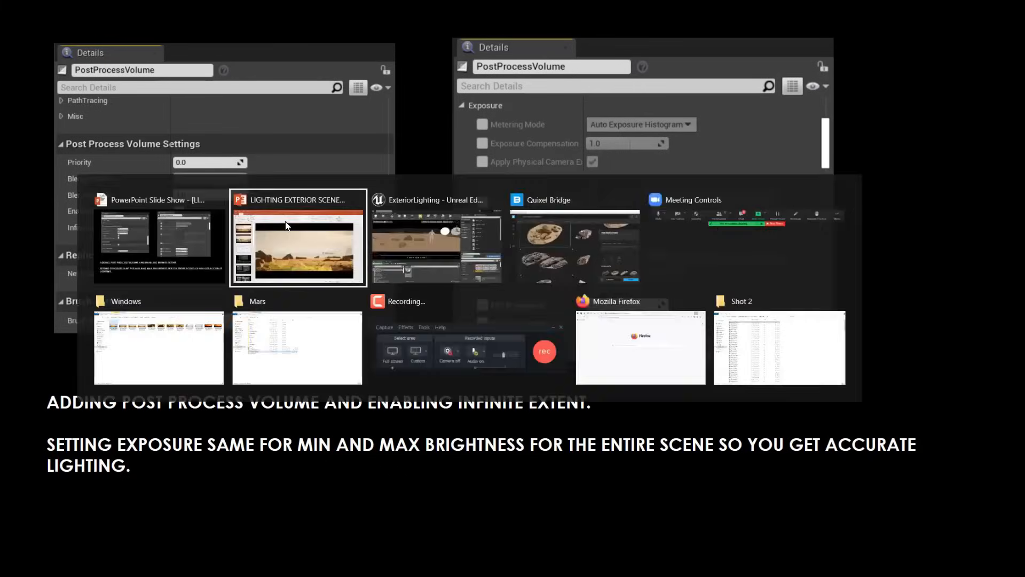
key("alt+Tab")
key("Tab")
left_click(716, 80)
type("post proce")
left_click_drag(716, 100, 334, 272)
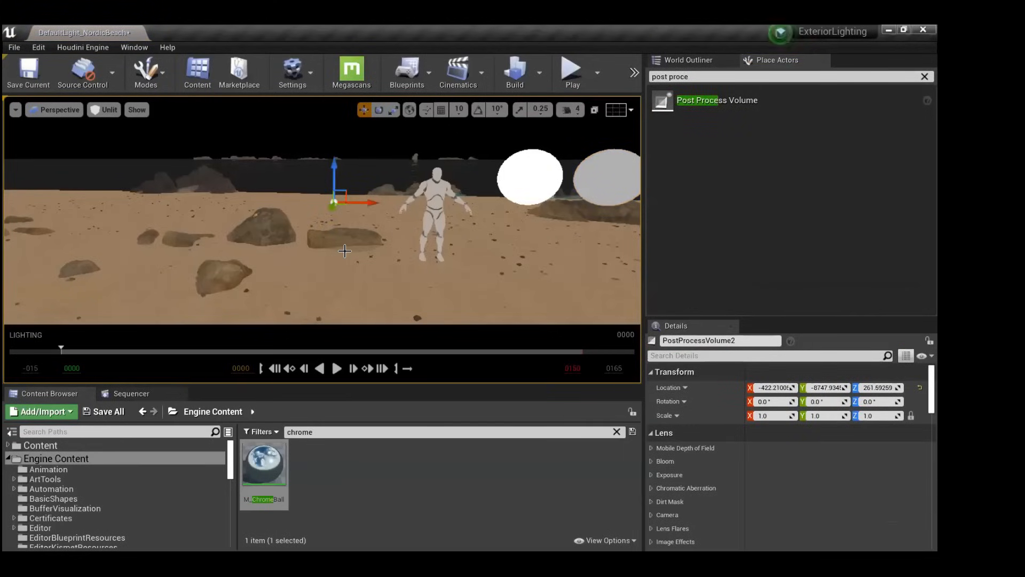
key("g")
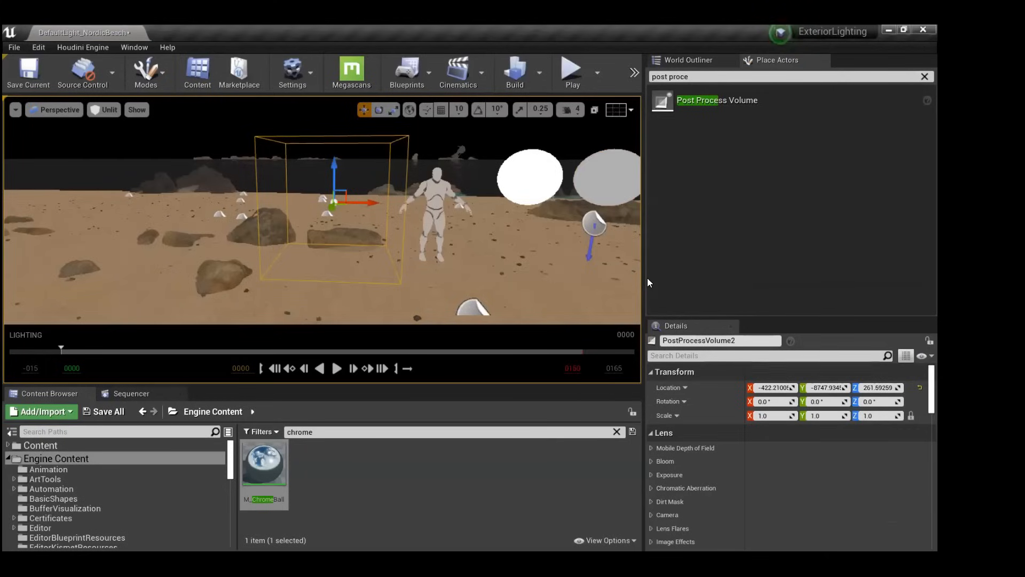
Enable Infinite Extent (Unbound) for the new Post Process Volume and clear the details filter.
left_click(682, 356)
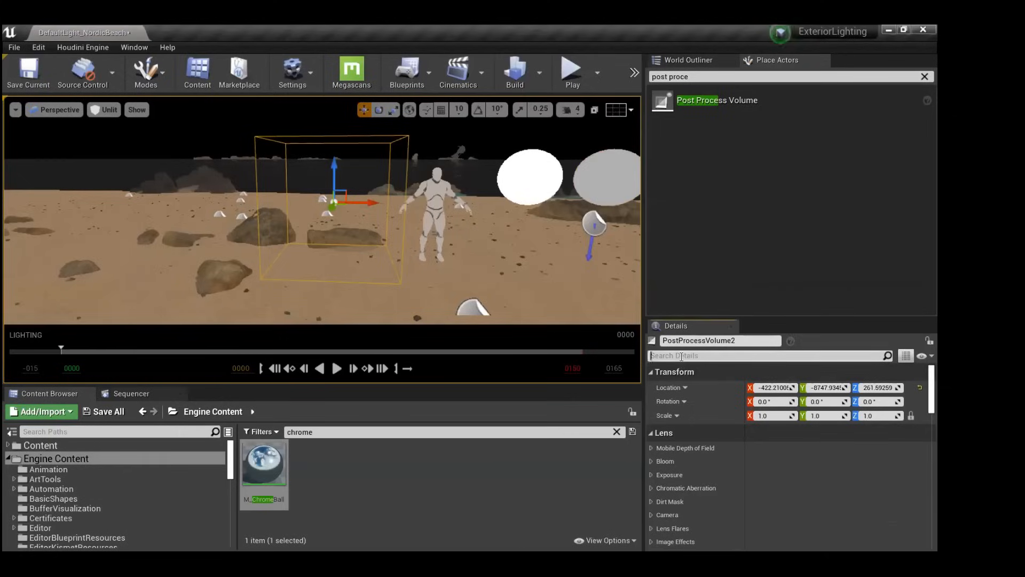
type("infini")
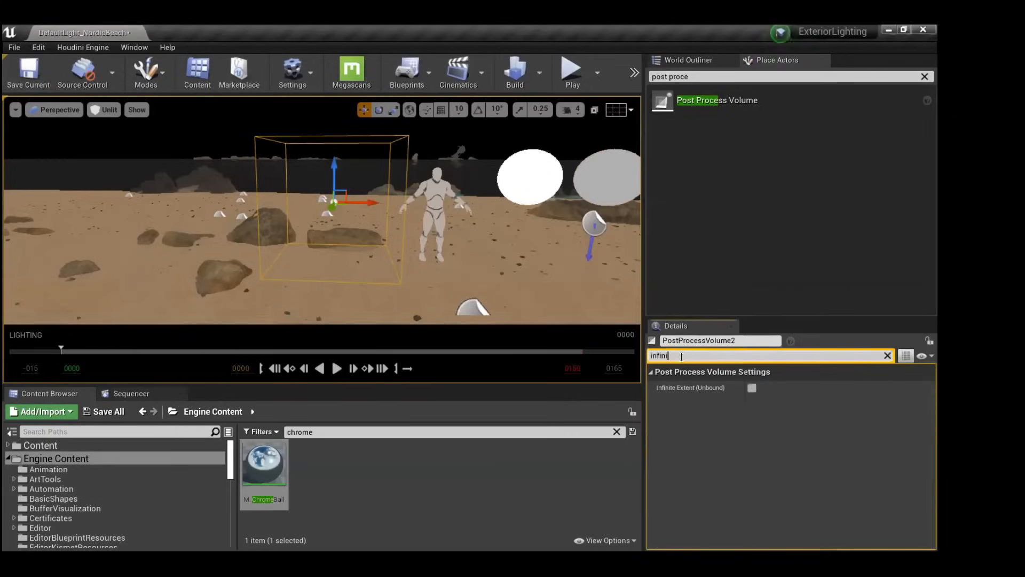
left_click(752, 387)
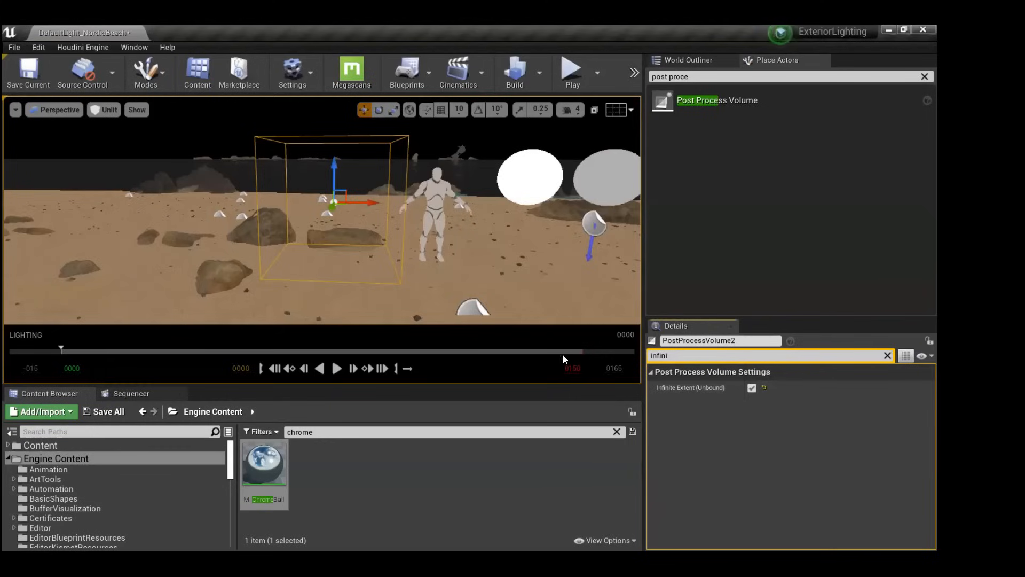
left_click(888, 355)
Enable the volume's Metering Mode exposure override, view its options and disable the override again.
scroll(693, 473, "down", 10)
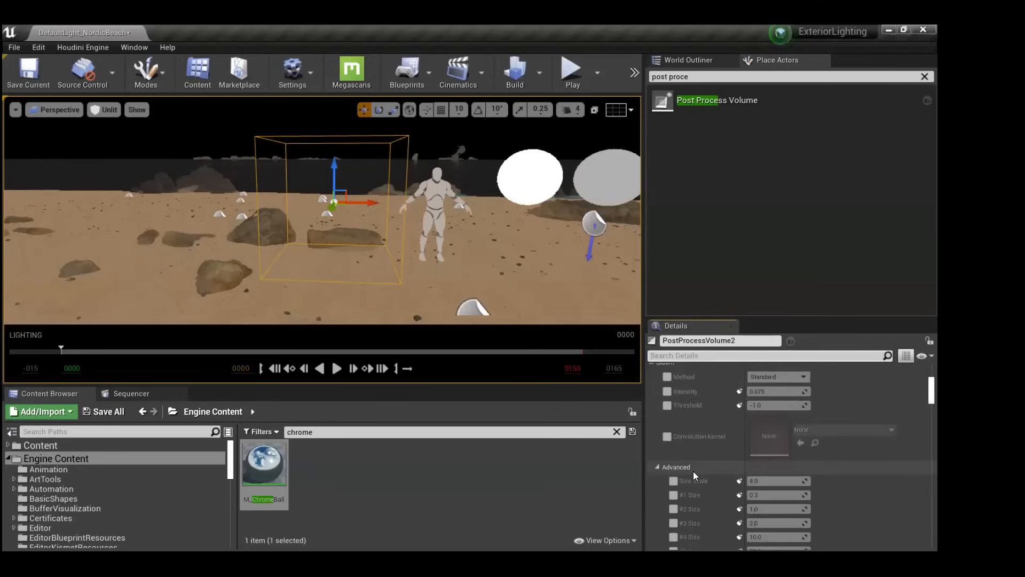
scroll(693, 473, "down", 10)
scroll(693, 471, "down", 3)
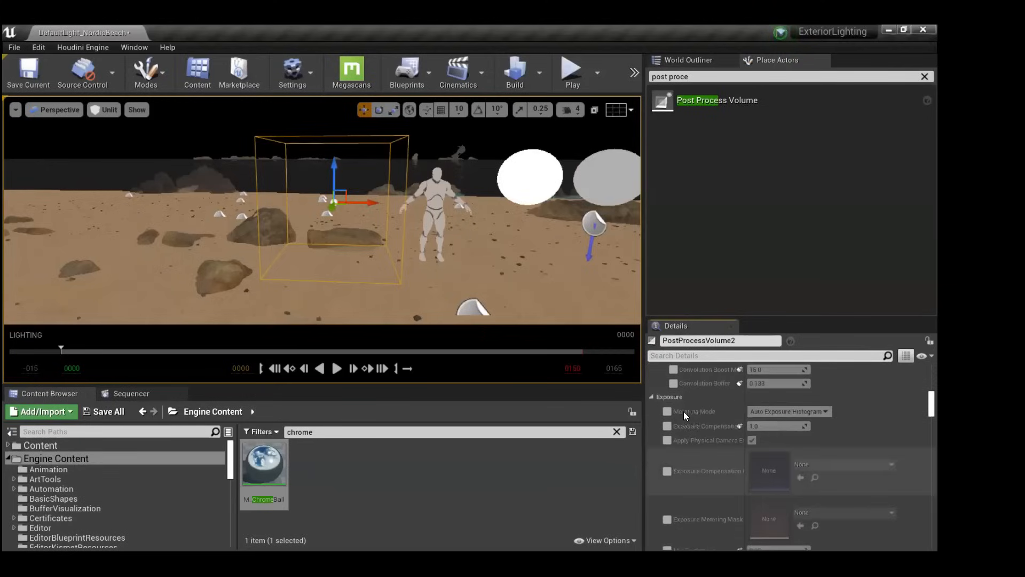
left_click(667, 411)
left_click(770, 412)
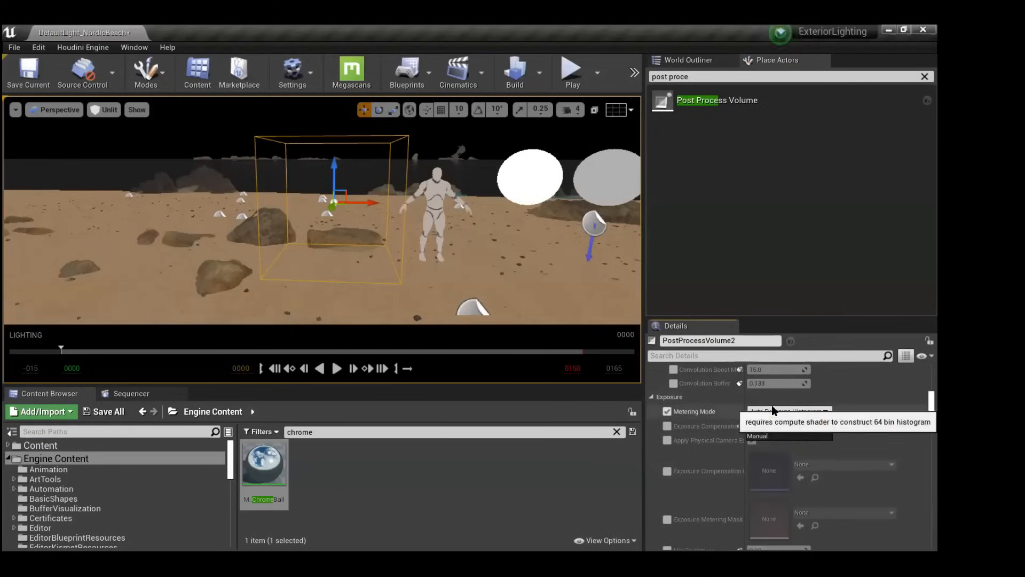
left_click(667, 411)
Enable the Post Process Volume's Min Brightness and Max Brightness exposure overrides and set both to 1.
scroll(693, 428, "down", 3)
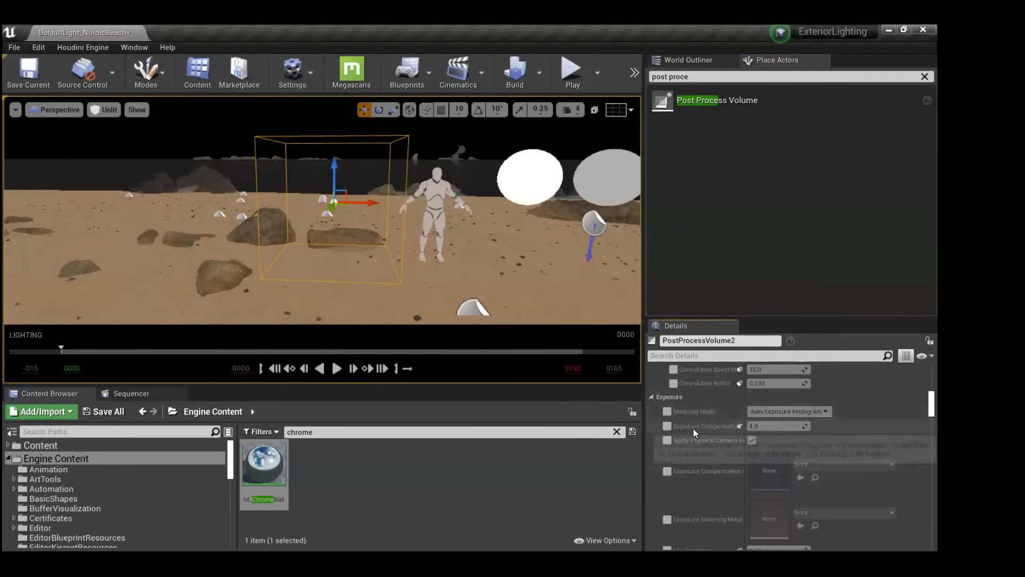
left_click(668, 453)
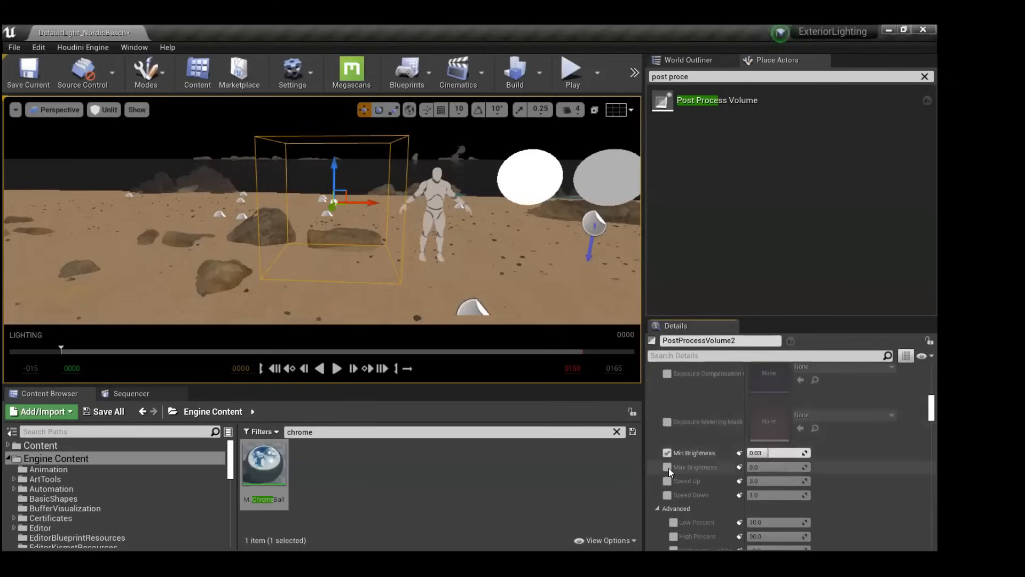
left_click(667, 467)
left_click(772, 454)
type("1")
key("Return")
key("Tab")
type("1")
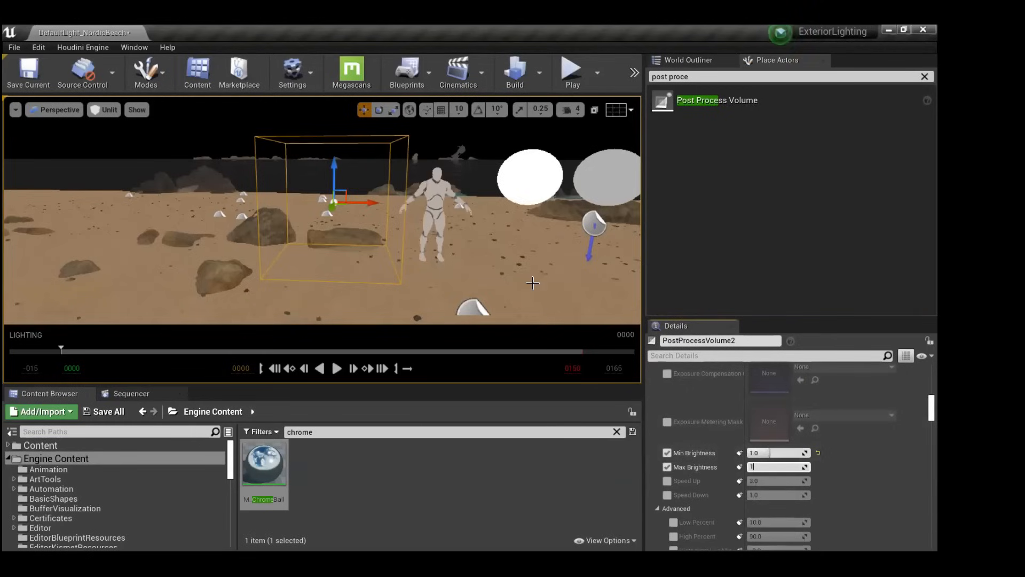
Apply 1 as the Post Process Volume's Max Brightness and select the landscape instead of the volume.
key("Return")
left_click(505, 252)
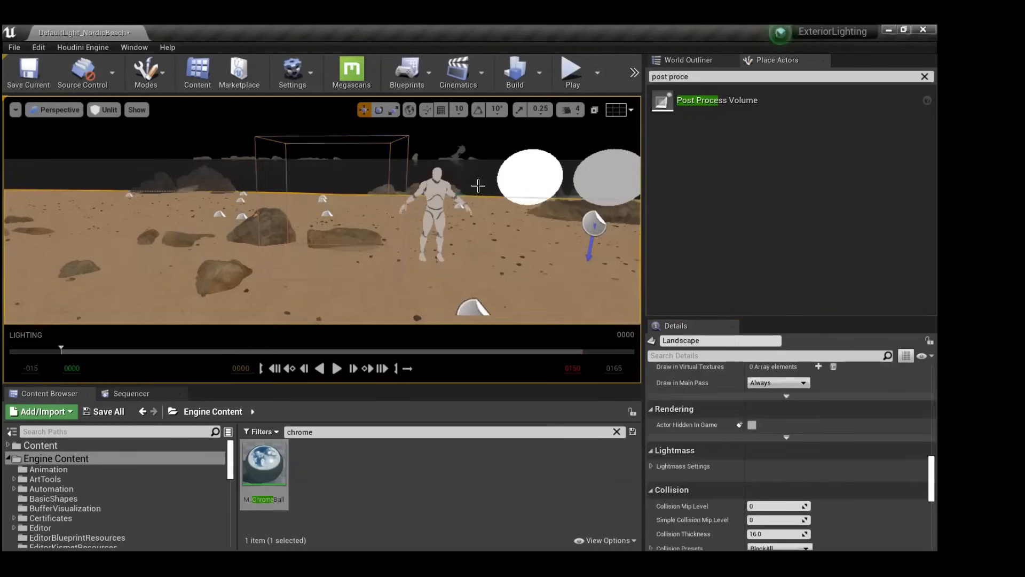
Switch to the presentation to review the Directional Light and Cascaded Shadow Maps slide, and return to Unreal Editor.
key("alt+Tab")
key("alt+Tab")
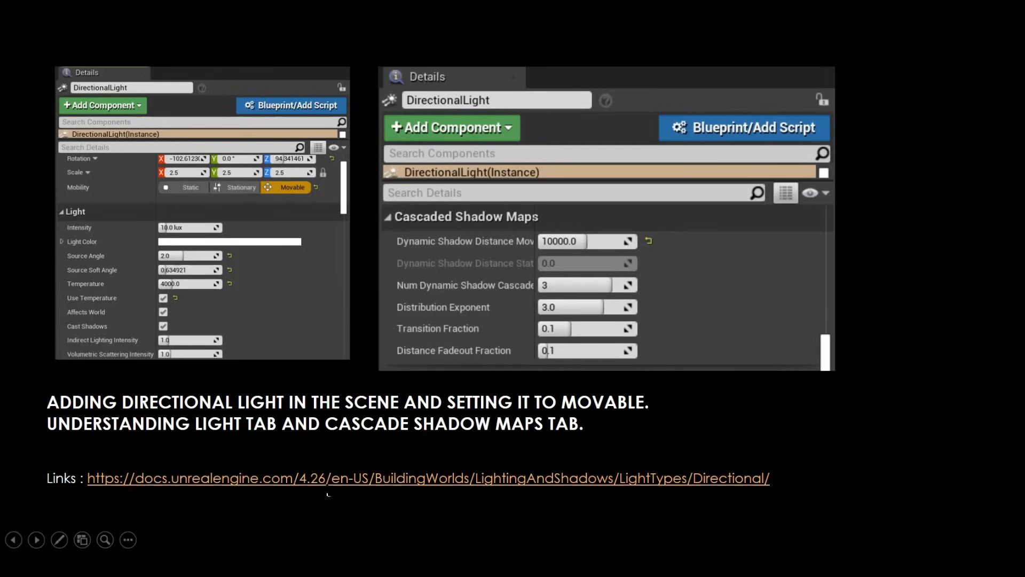
key("alt+Tab")
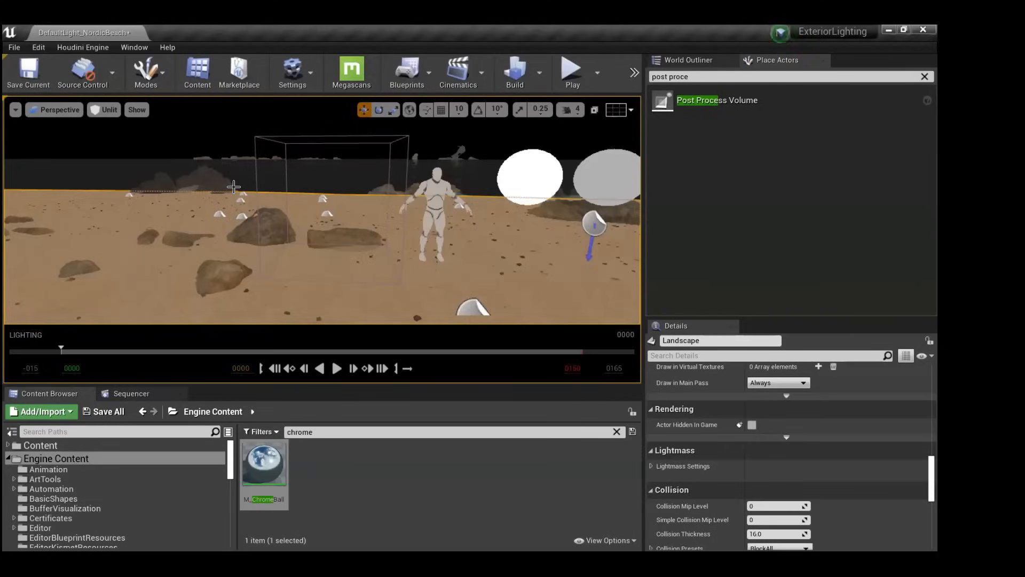
Find the Directional Light actor, place it on the beach beside the mannequin and set the viewport to Lit.
left_click(677, 77)
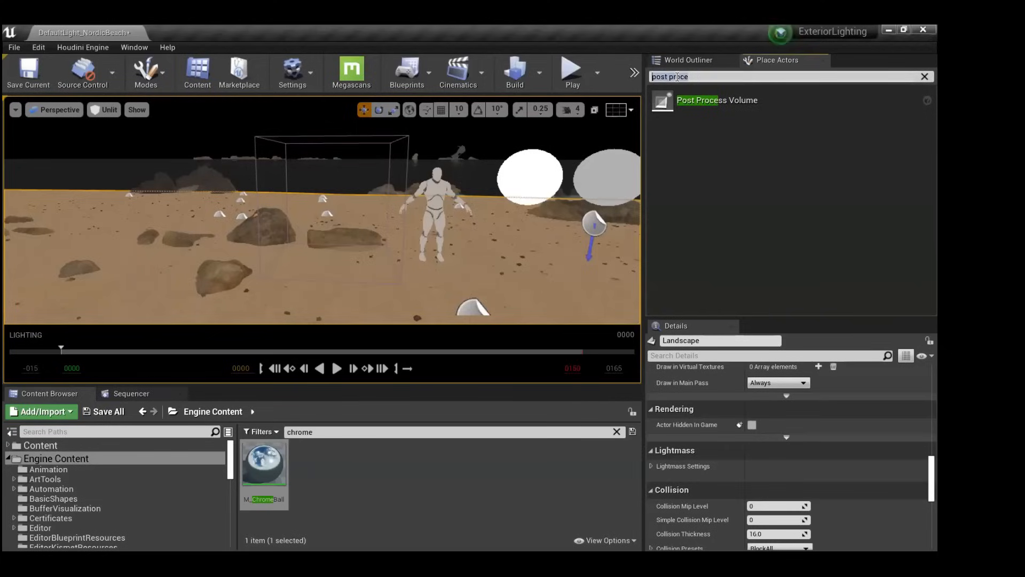
type("direct")
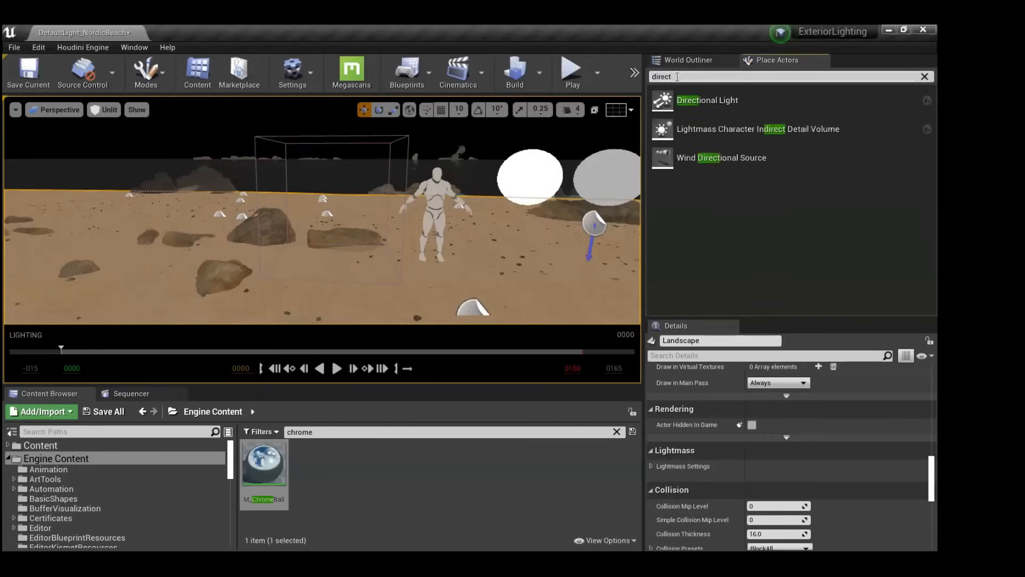
left_click_drag(757, 98, 321, 241)
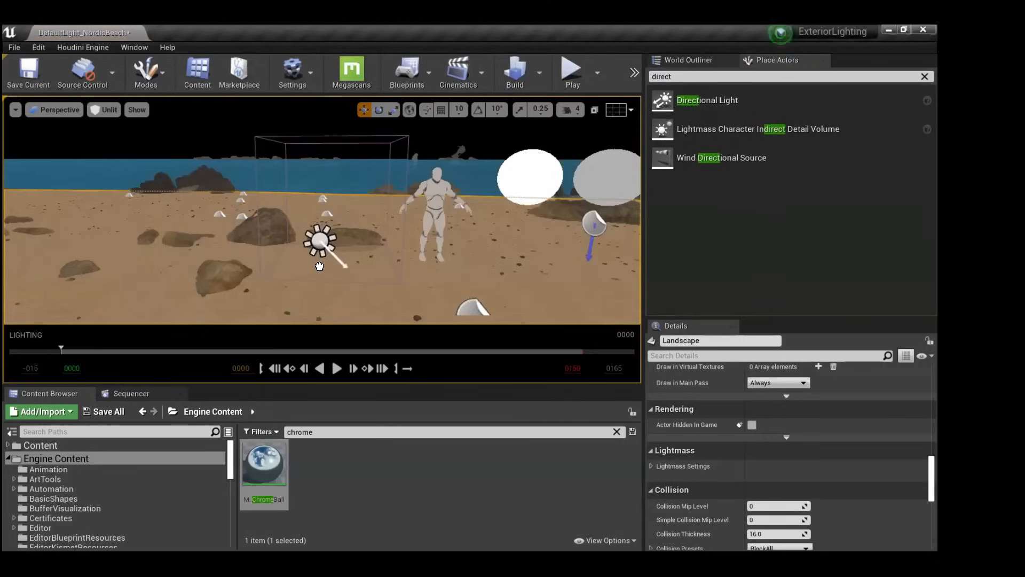
left_click(104, 109)
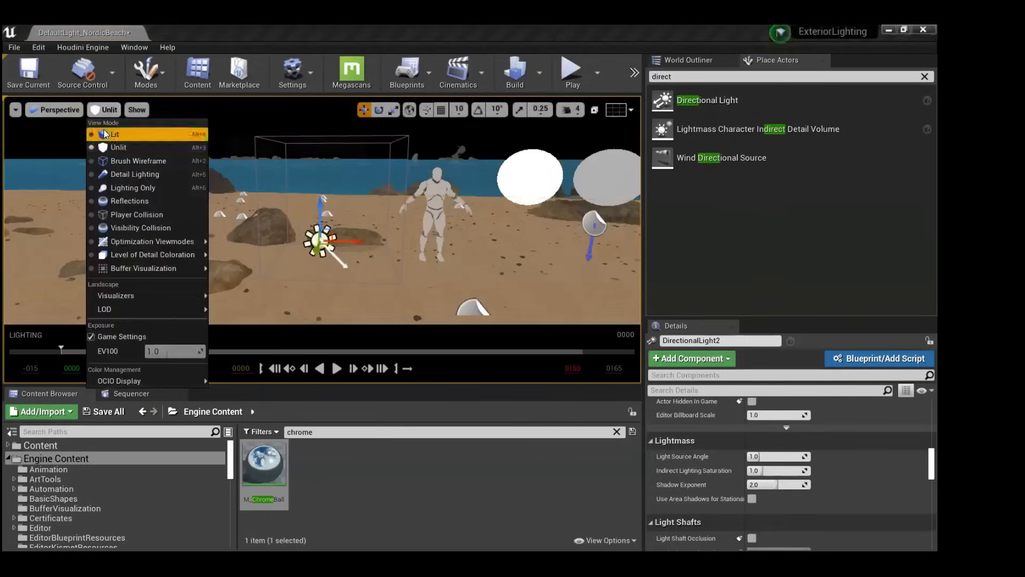
left_click(112, 134)
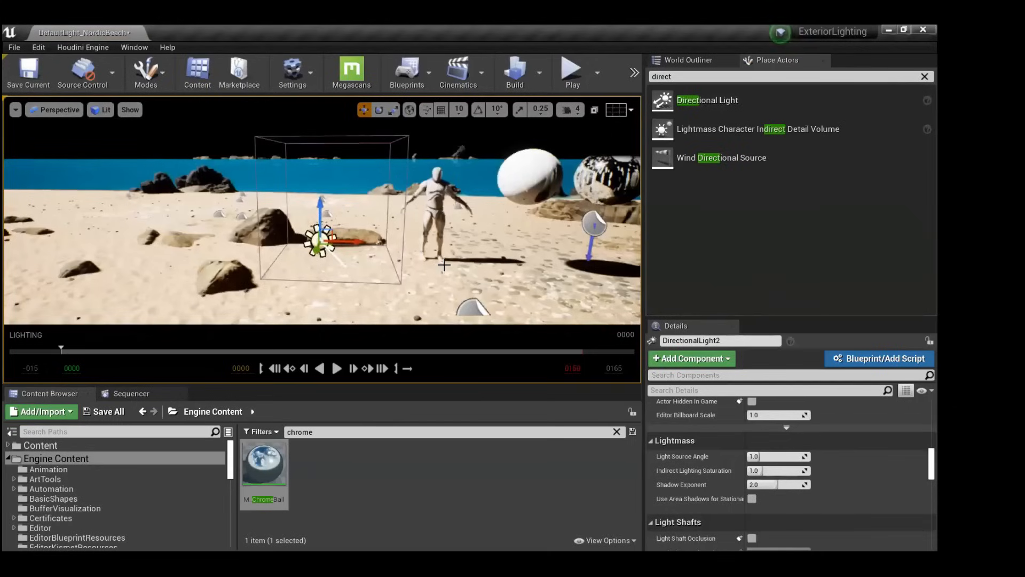
Select the white and chrome reference spheres together and raise them above the horizon.
right_click_drag(450, 266, 435, 252)
scroll(436, 252, "down", 2)
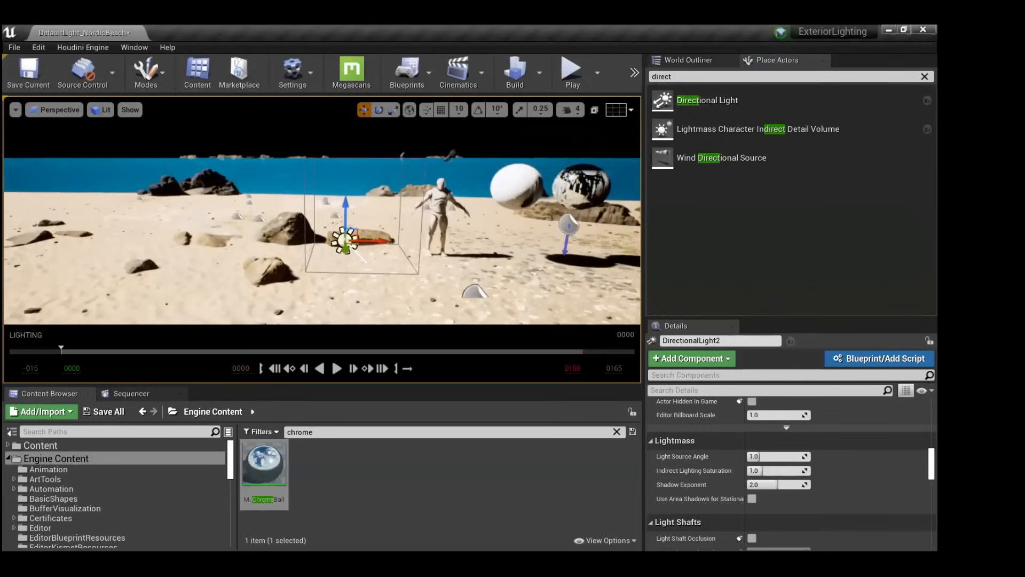
left_click(590, 174)
left_click(521, 178, "ctrl")
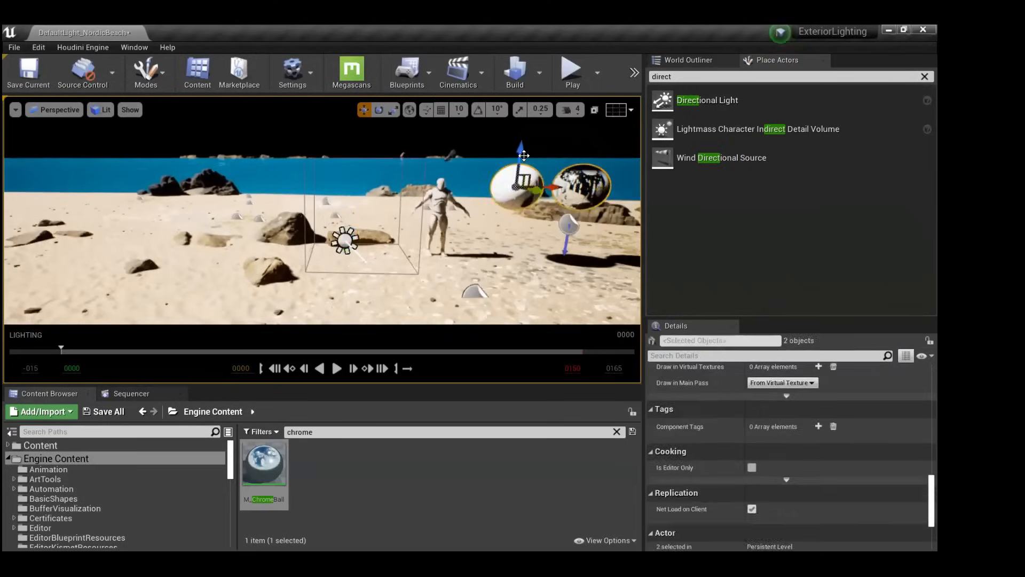
left_click_drag(519, 155, 519, 121)
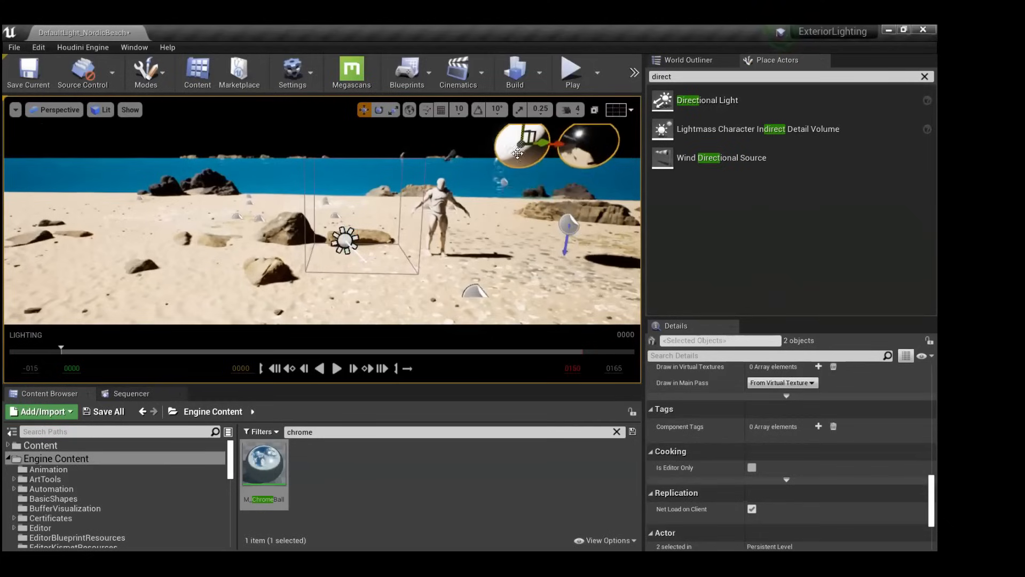
left_click_drag(437, 183, 425, 208, "alt")
left_click_drag(423, 172, 435, 131)
left_click_drag(375, 261, 381, 235, "alt")
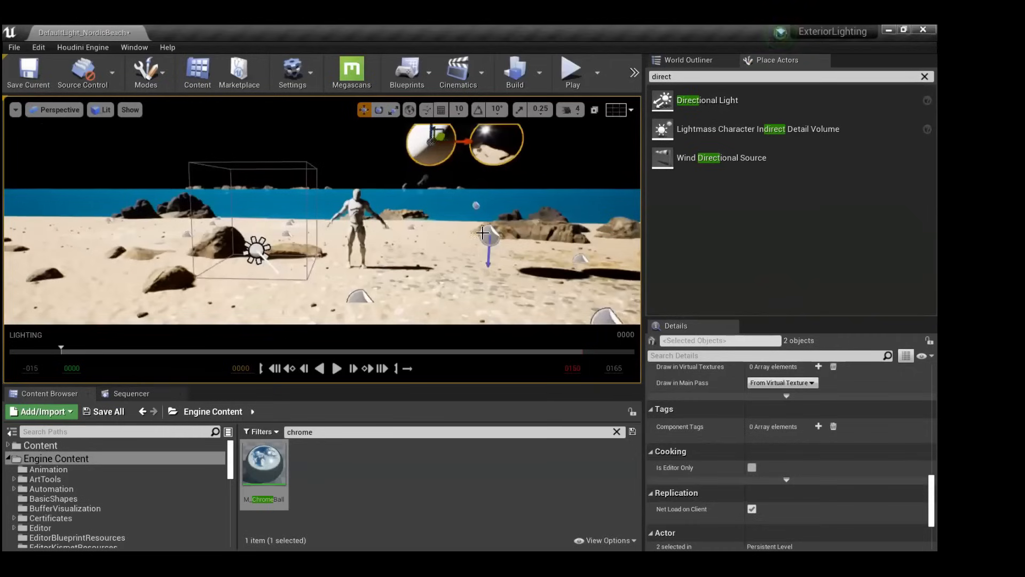
Examine how the new Directional Light shades the reference spheres, the mannequin and the beach.
scroll(386, 230, "up", 5)
scroll(386, 230, "down", 5)
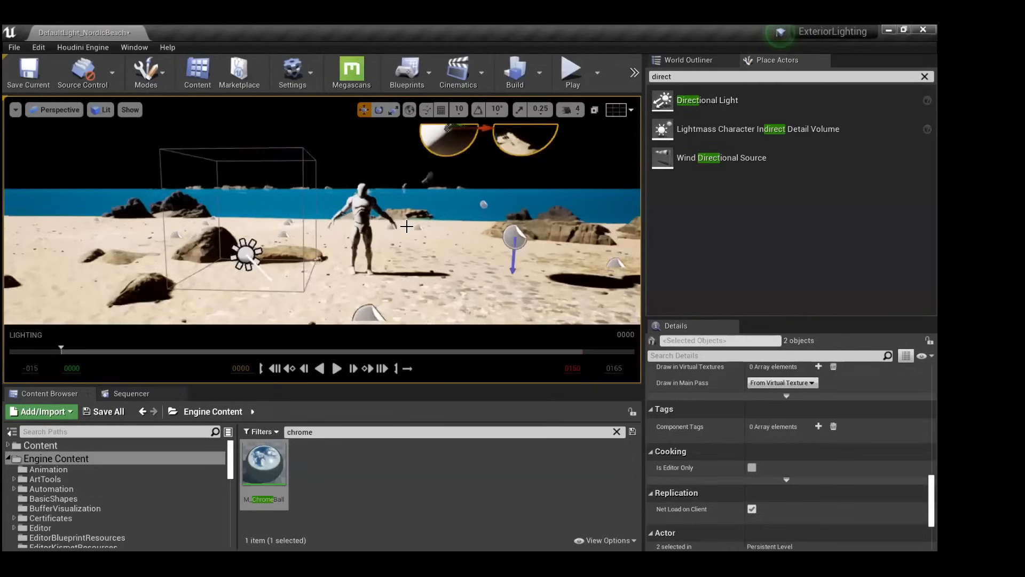
middle_click_drag(466, 172, 435, 205)
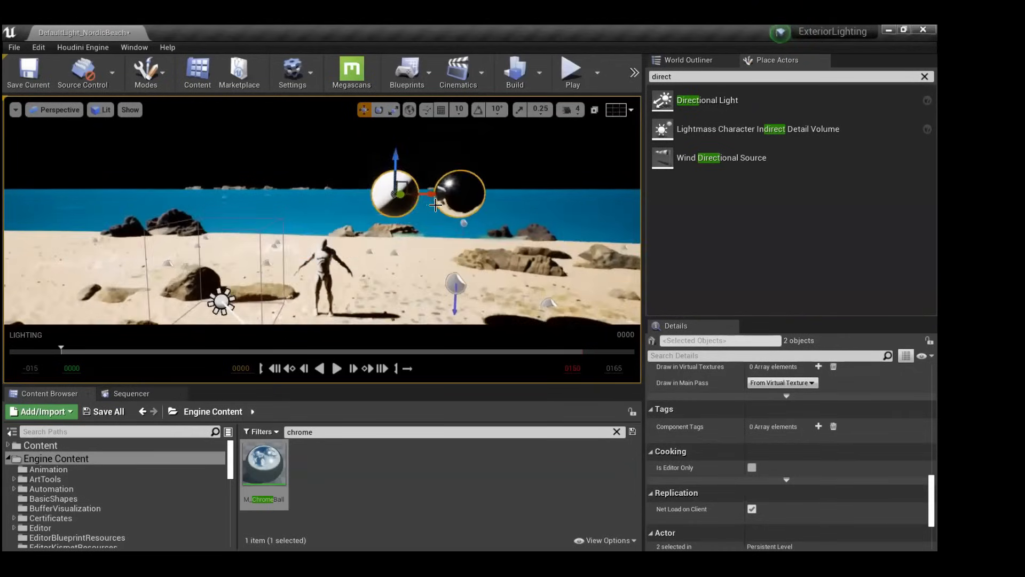
scroll(436, 205, "up", 5)
scroll(401, 252, "down", 3)
scroll(400, 251, "down", 4)
middle_click_drag(400, 251, 429, 156)
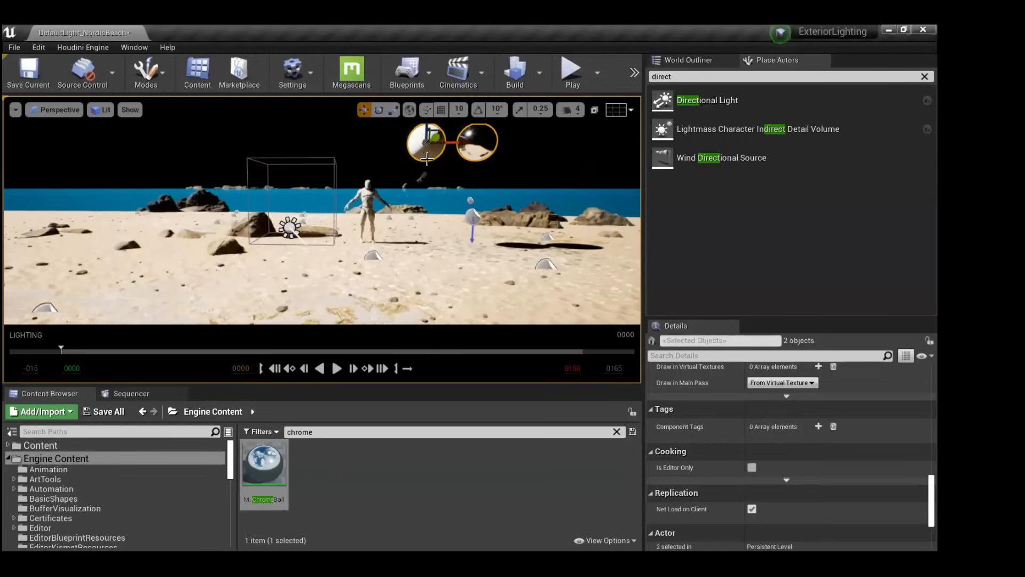
Turn on screen space global illumination with the console command r.SSGI.Enable 1.
key("grave")
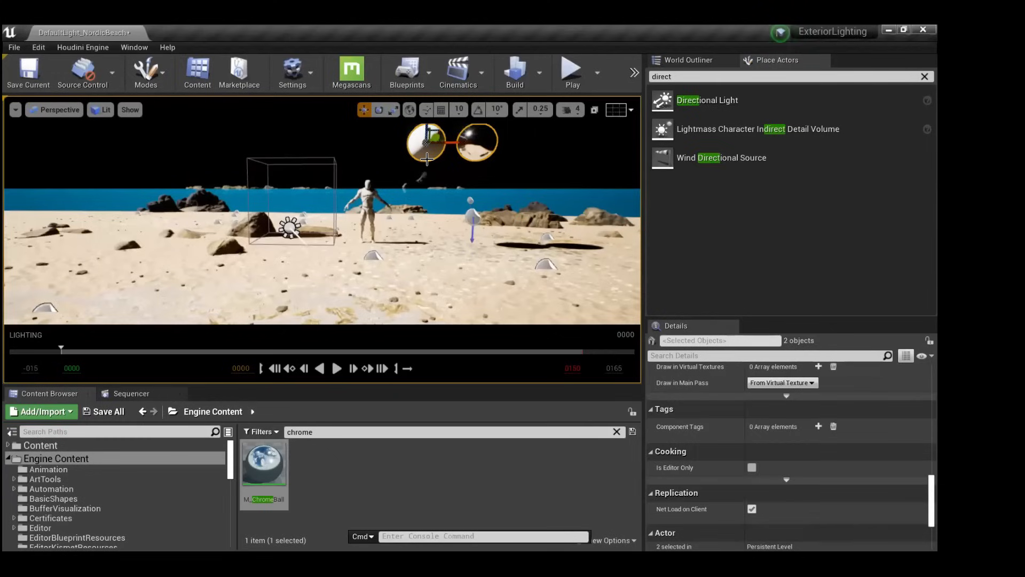
key("r")
key("End")
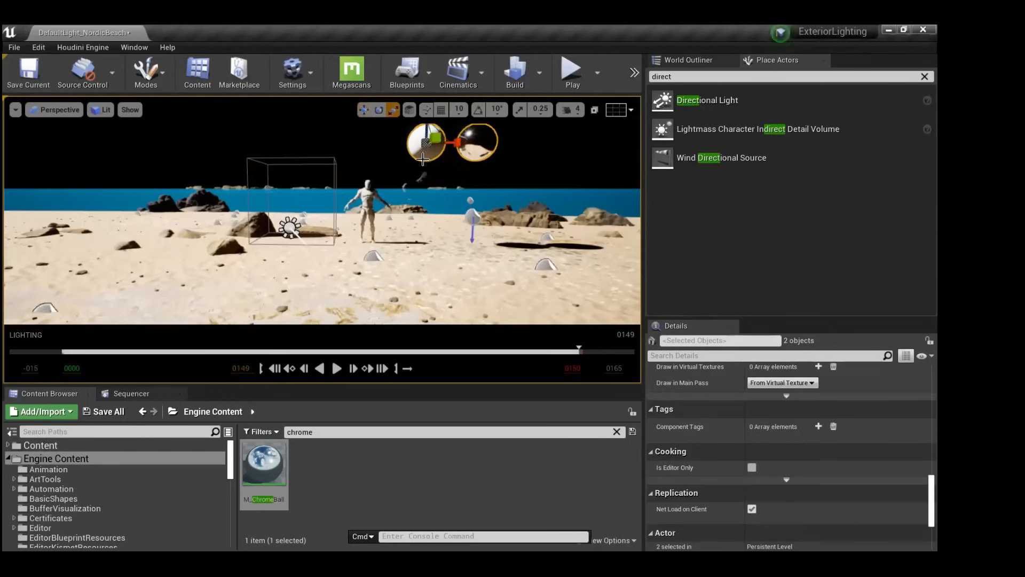
left_click(404, 535)
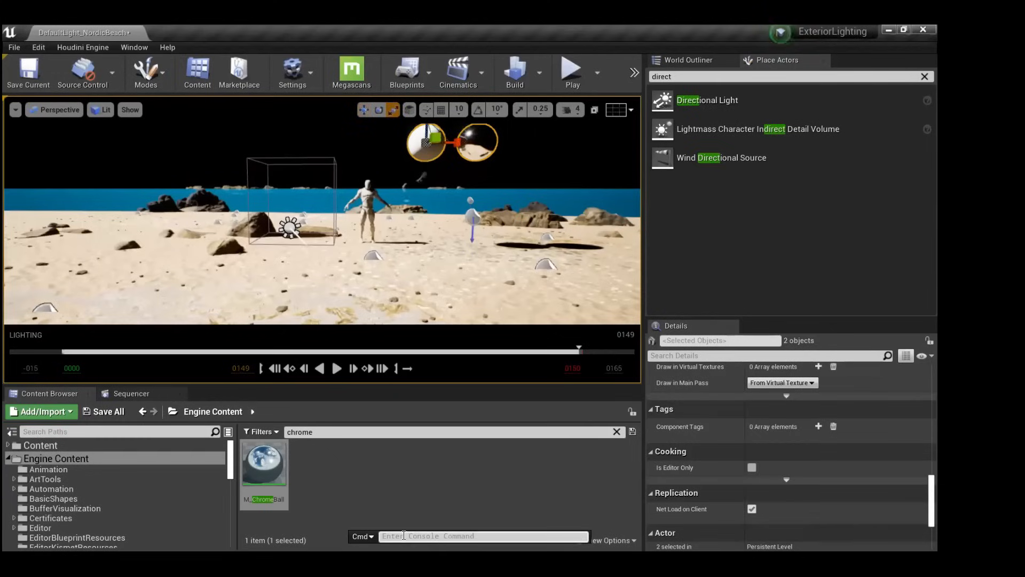
type("r.ss")
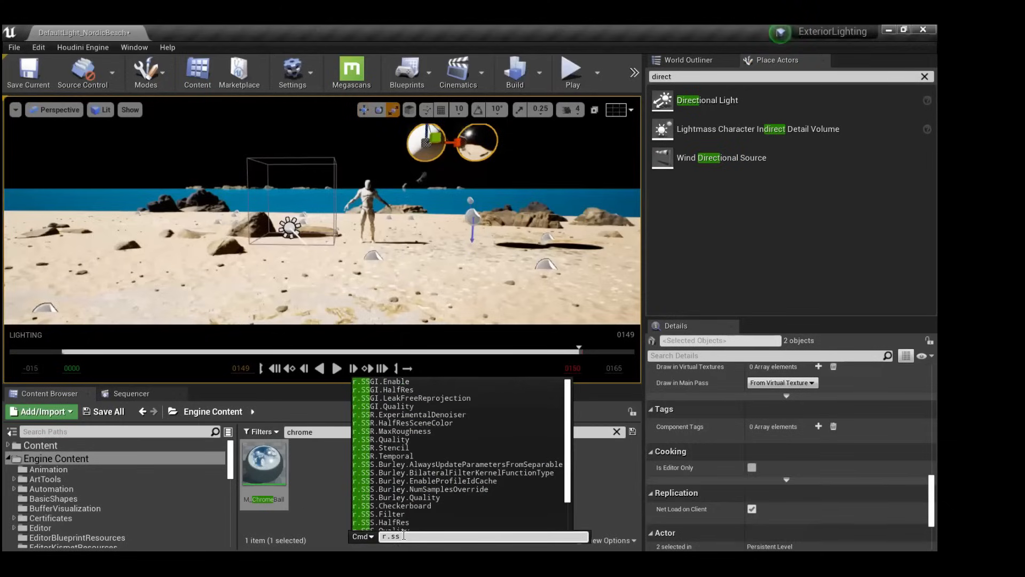
type("gi")
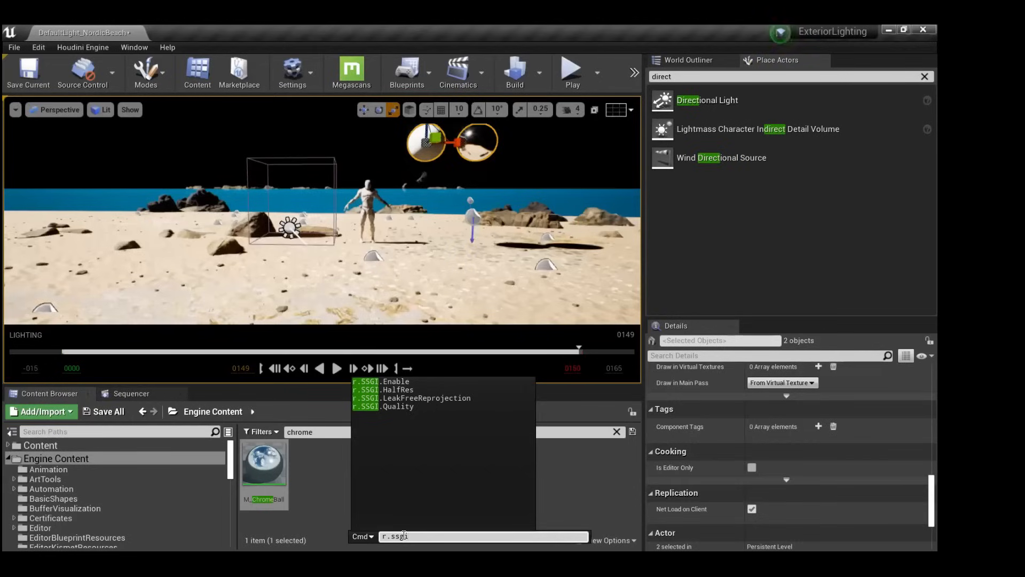
key("Down")
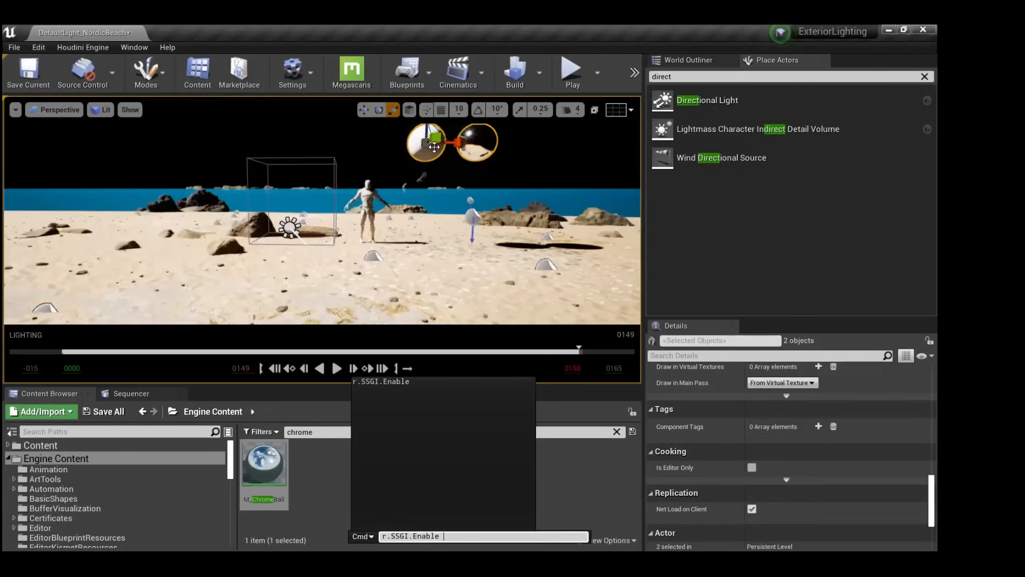
type("1")
key("Return")
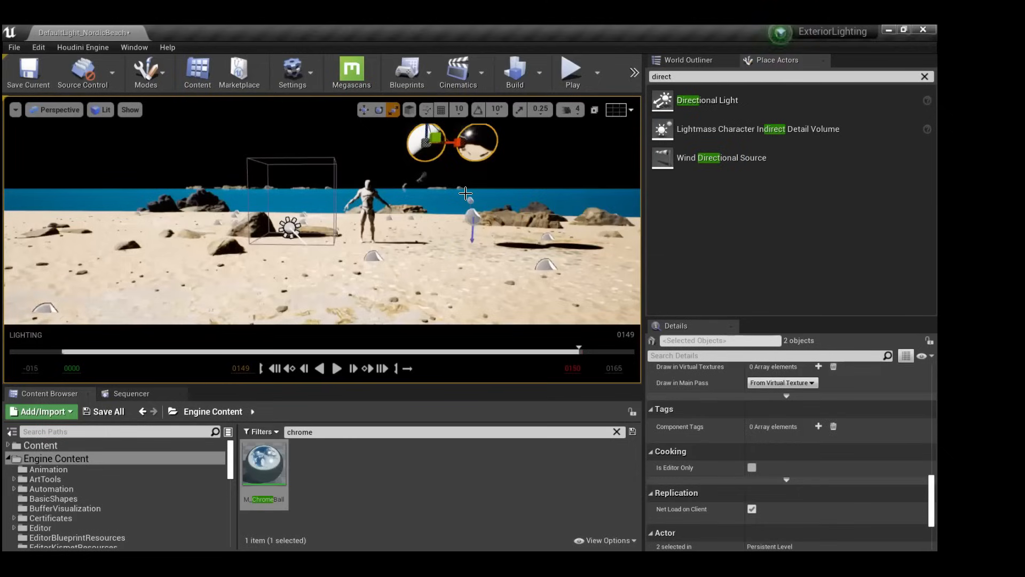
Run r.SSGI.Enable 1 in the console once more and close the console.
key("grave")
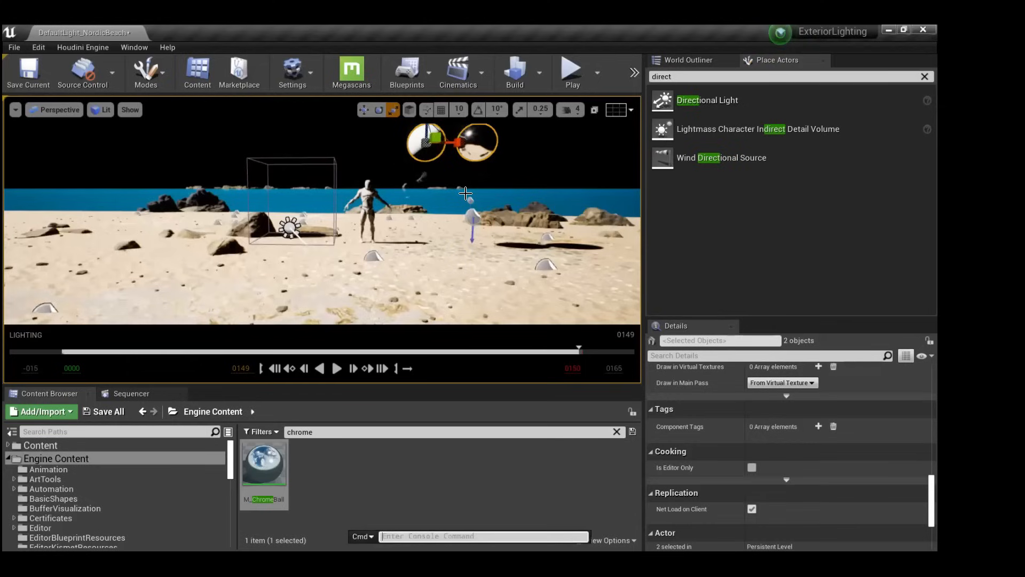
type("ssgi")
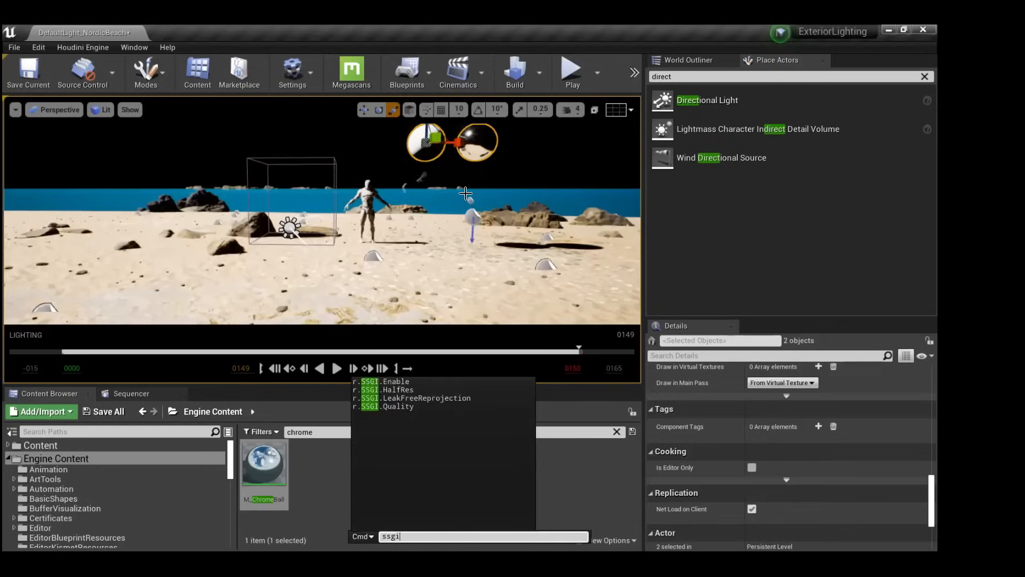
key("Down")
key("Tab")
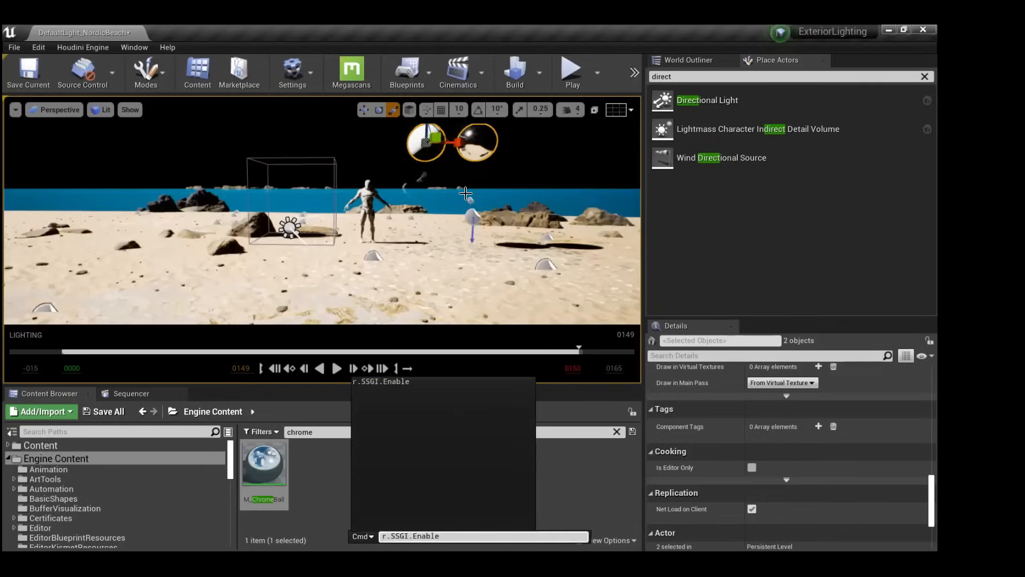
type("1")
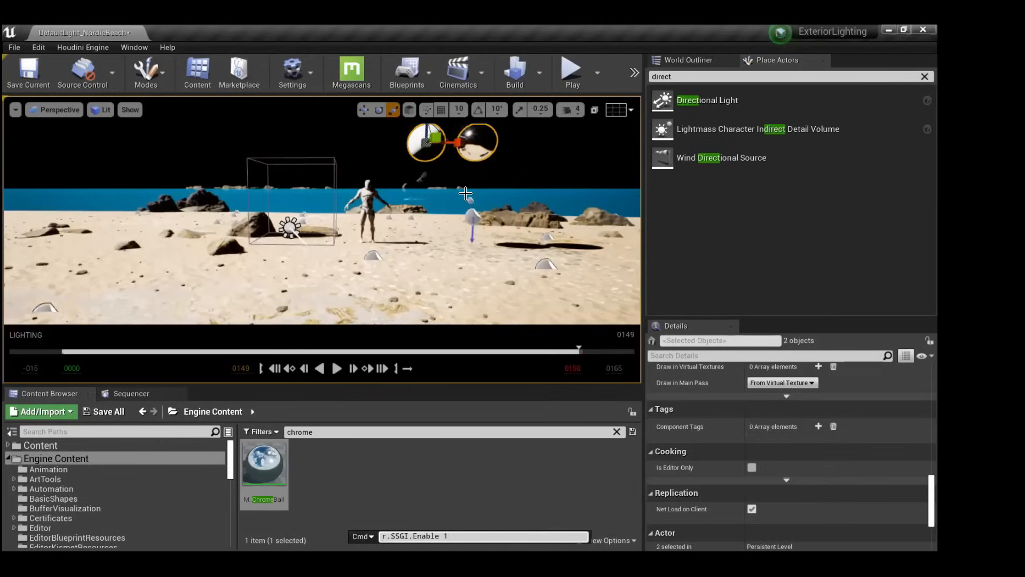
key("Return")
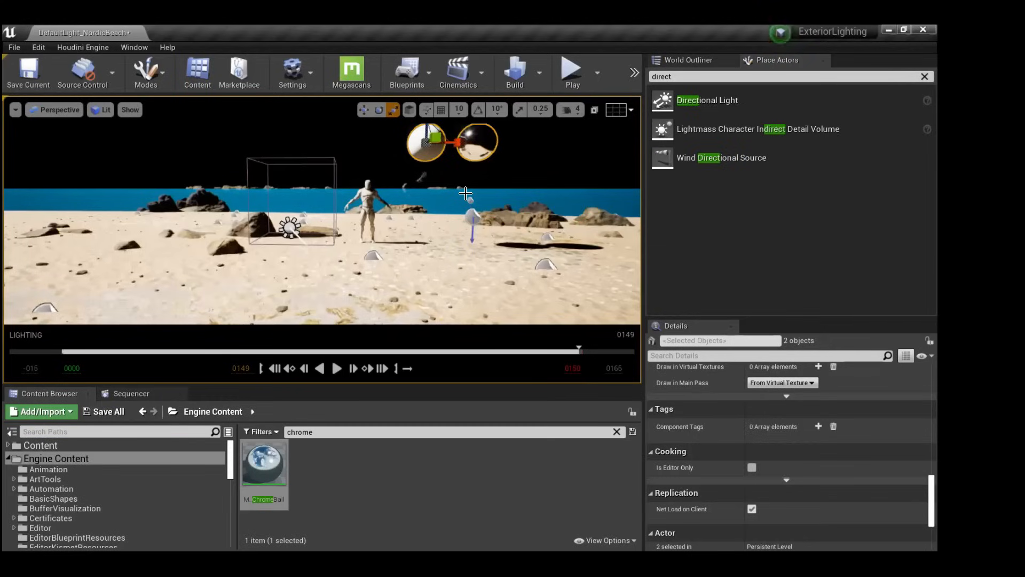
key("grave")
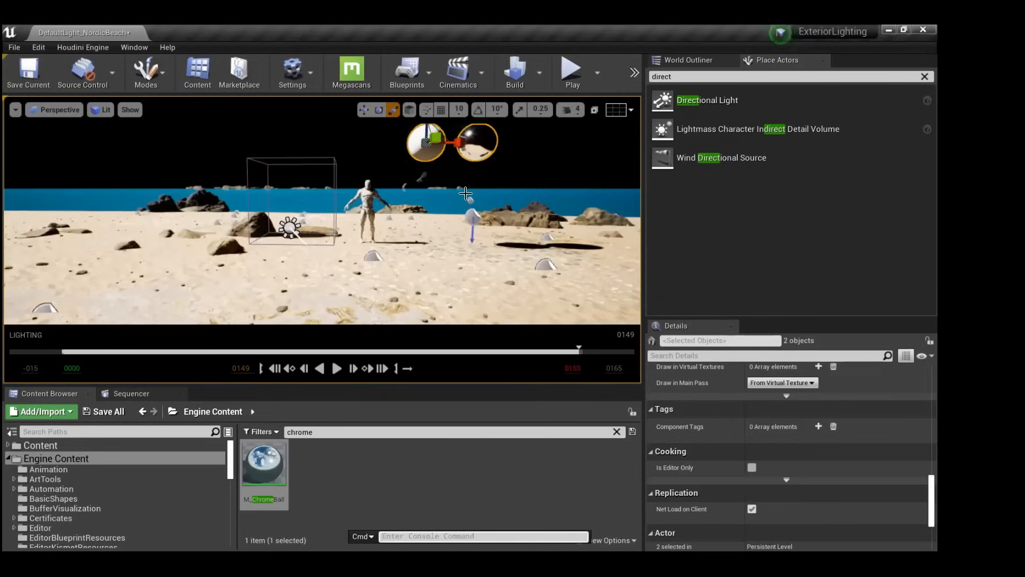
key("Escape")
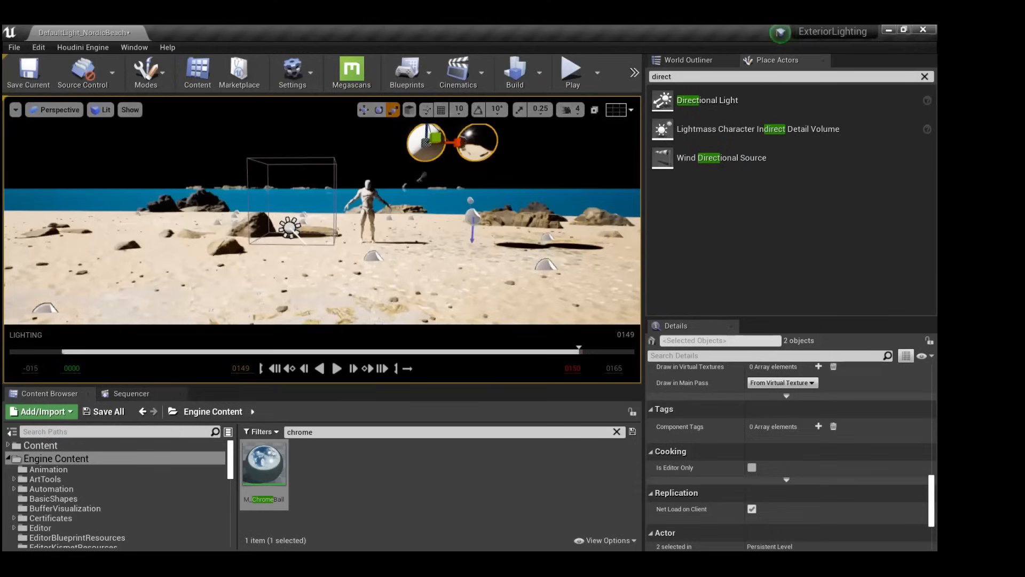
Return to the Move tool for the two selected spheres.
key("e")
right_click_drag(323, 214, 331, 252)
key("q")
right_click_drag(478, 252, 489, 243)
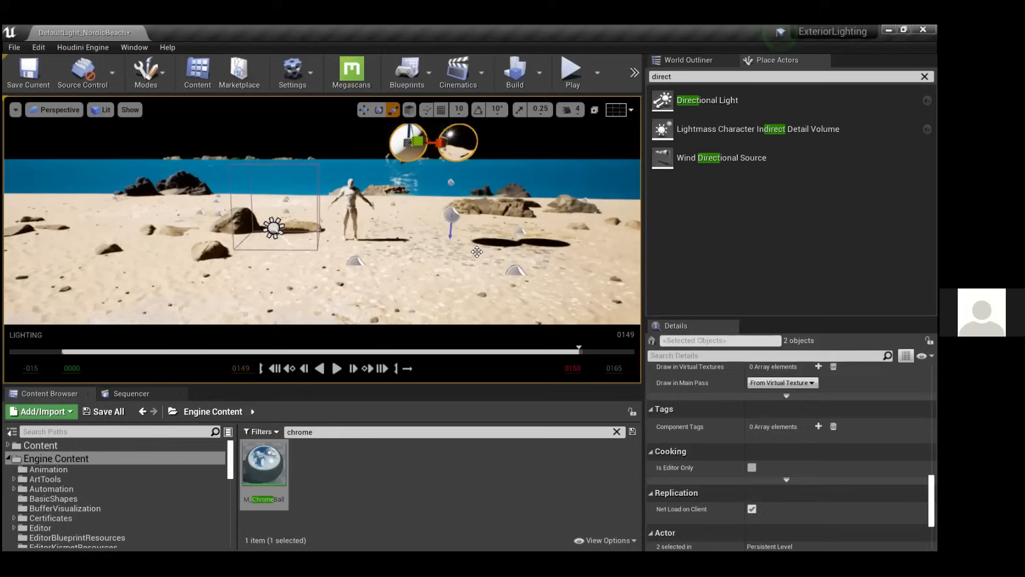
key("w")
right_click_drag(407, 220, 413, 177)
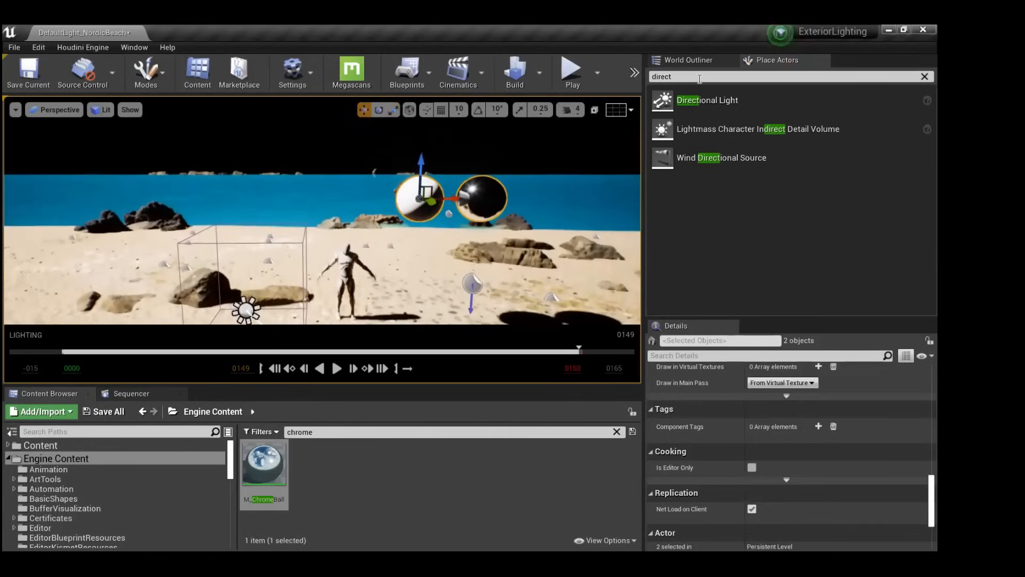
Select the Lights folder in the World Outliner and look through the Assets folder's contents.
left_click(688, 60)
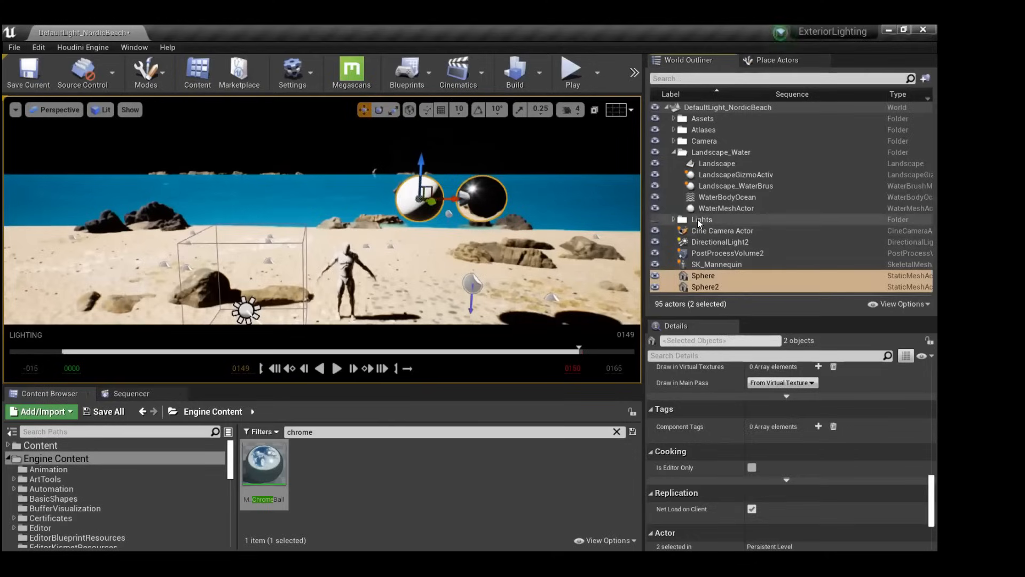
left_click(713, 219)
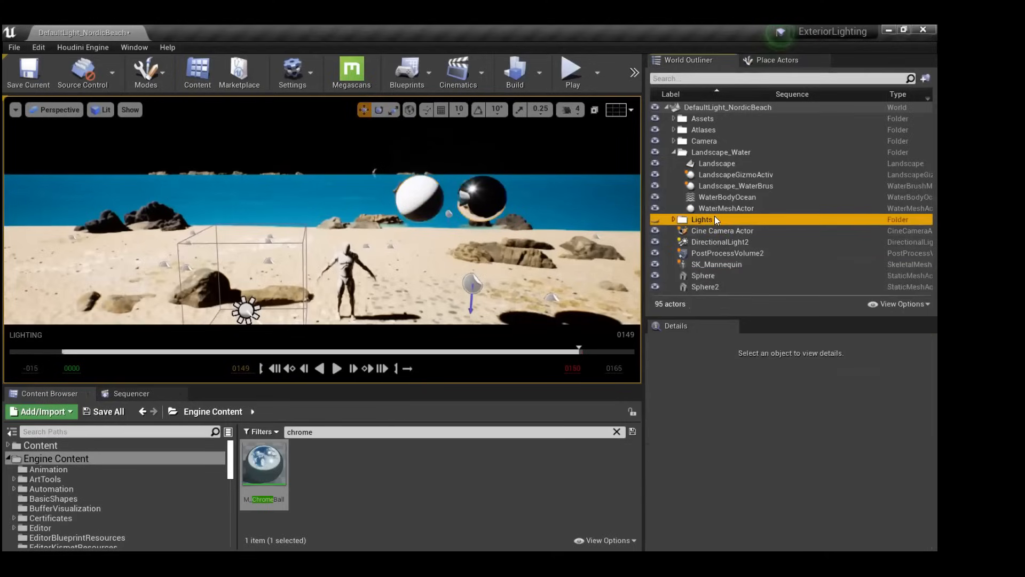
left_click(673, 121)
scroll(730, 136, "down", 8)
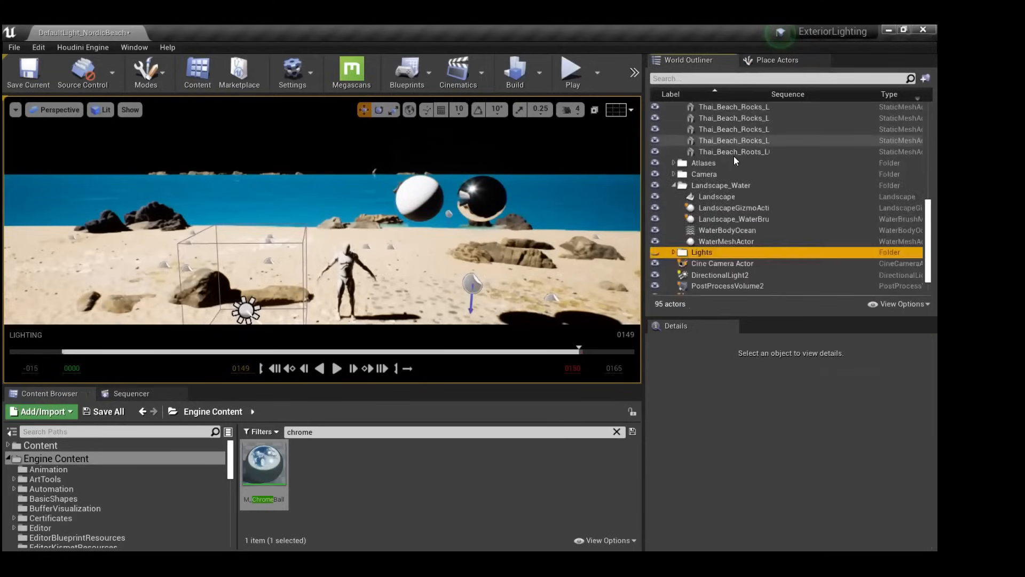
scroll(734, 155, "up", 8)
left_click(674, 118)
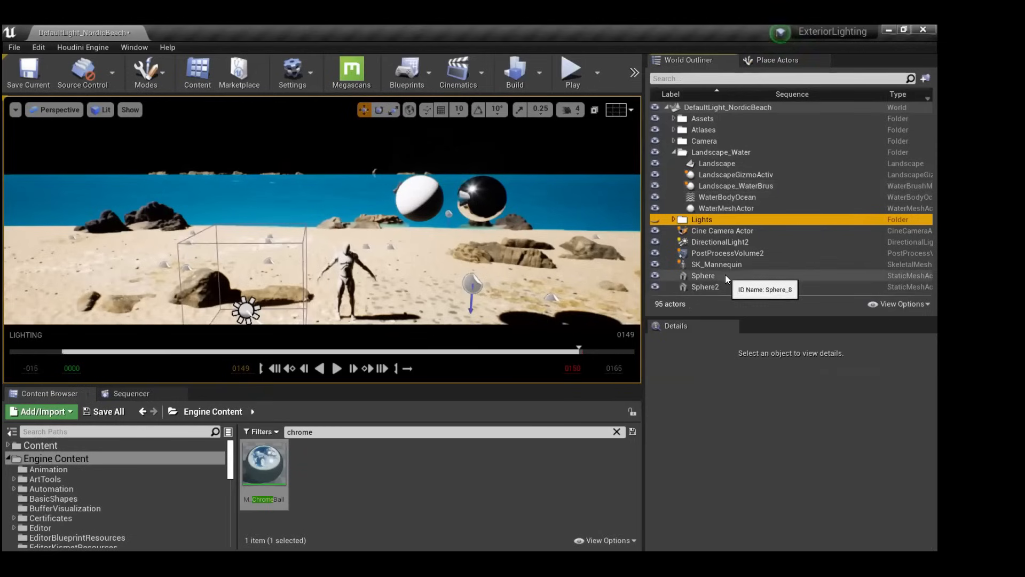
Try moving DirectionalLight2 and PostProcessVolume2 into the existing Lights folder, and undo the move.
left_click(712, 242)
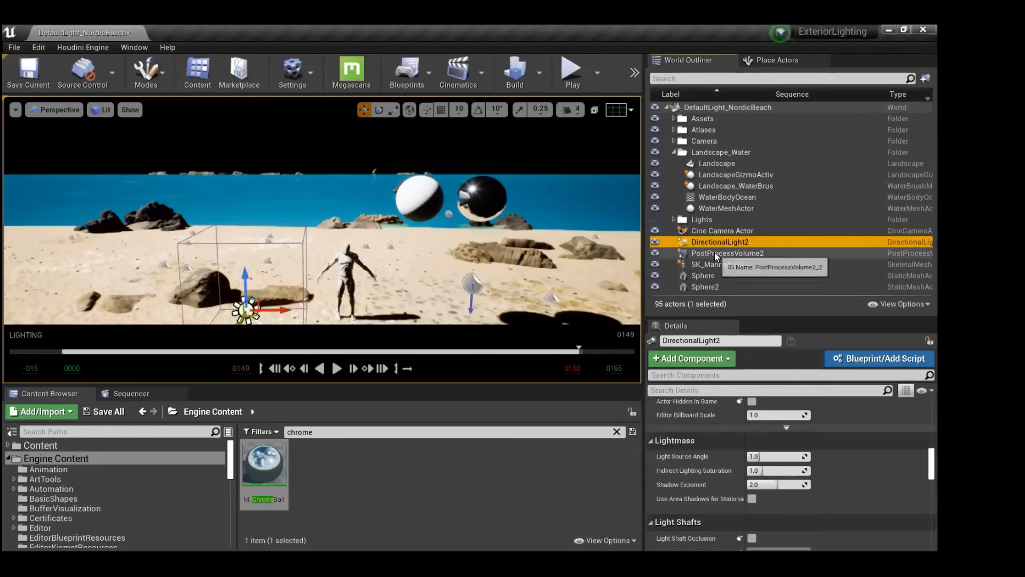
left_click(715, 253, "ctrl")
left_click_drag(727, 244, 720, 221)
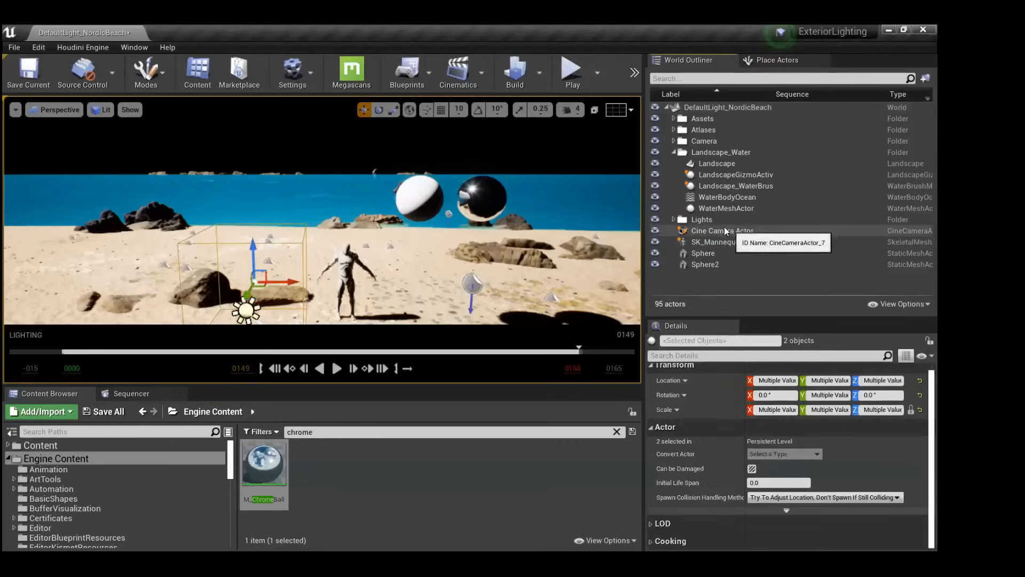
left_click(673, 219)
left_click(674, 219)
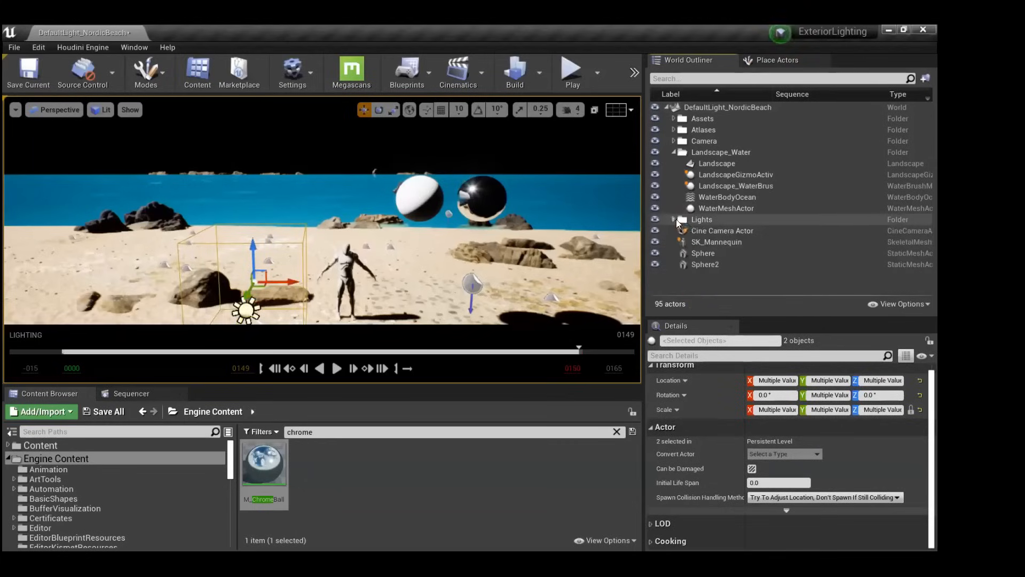
key("ctrl+z")
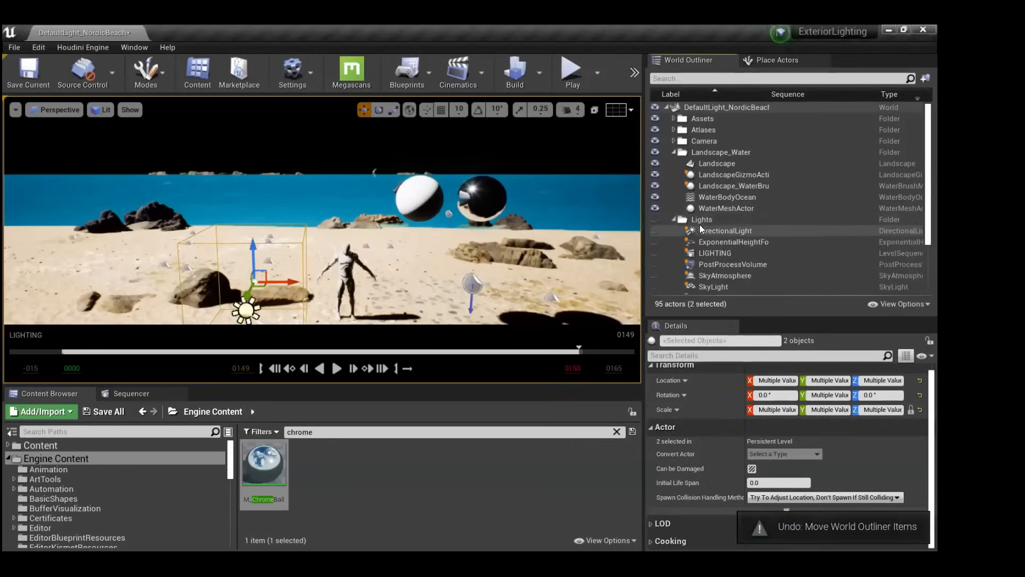
Try deleting the Lights folder itself, and undo the deletion to restore the folder with its actors.
double_click(704, 221)
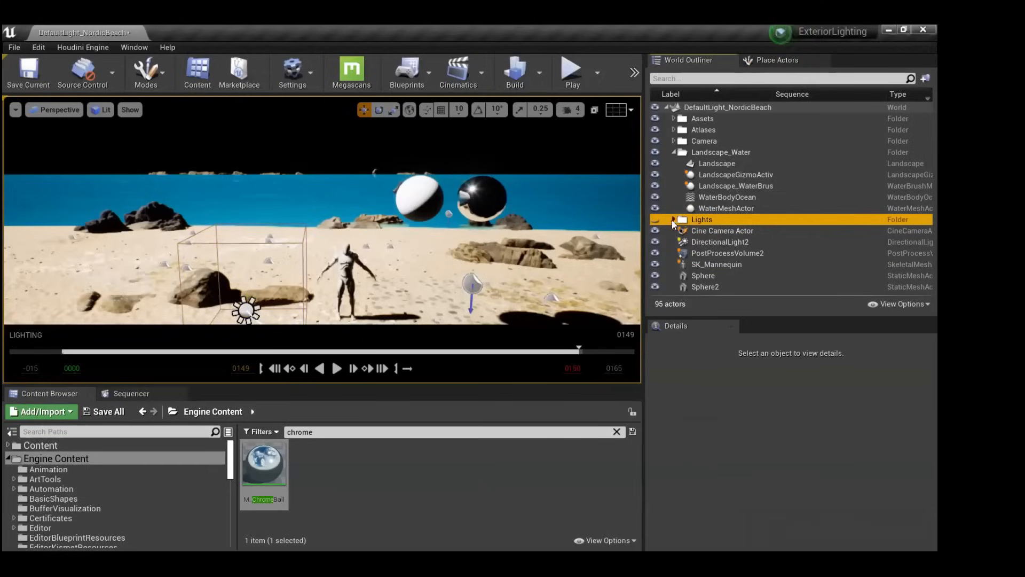
key("Delete")
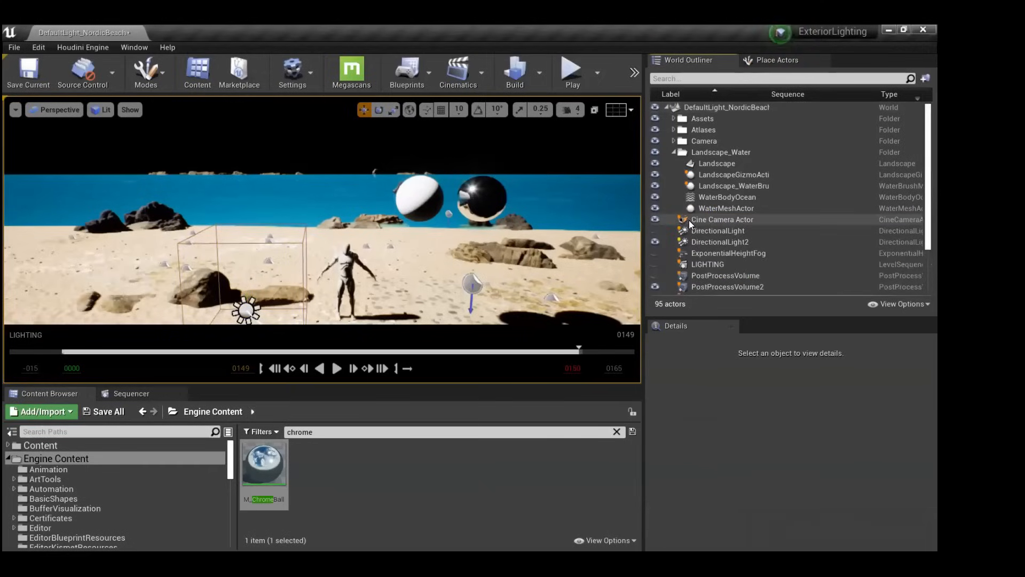
left_click(718, 231)
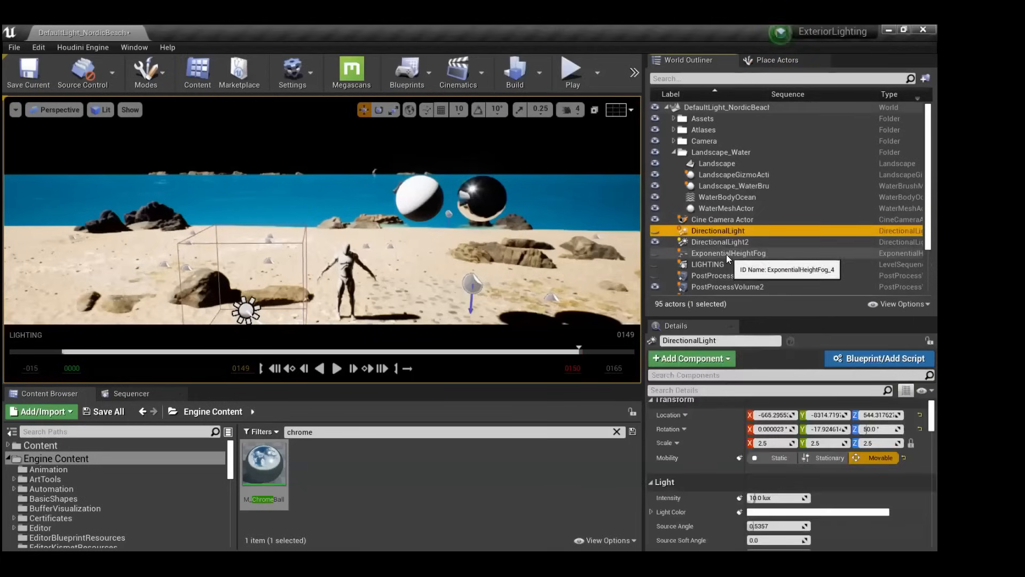
left_click(726, 254, "ctrl")
key("ctrl+z")
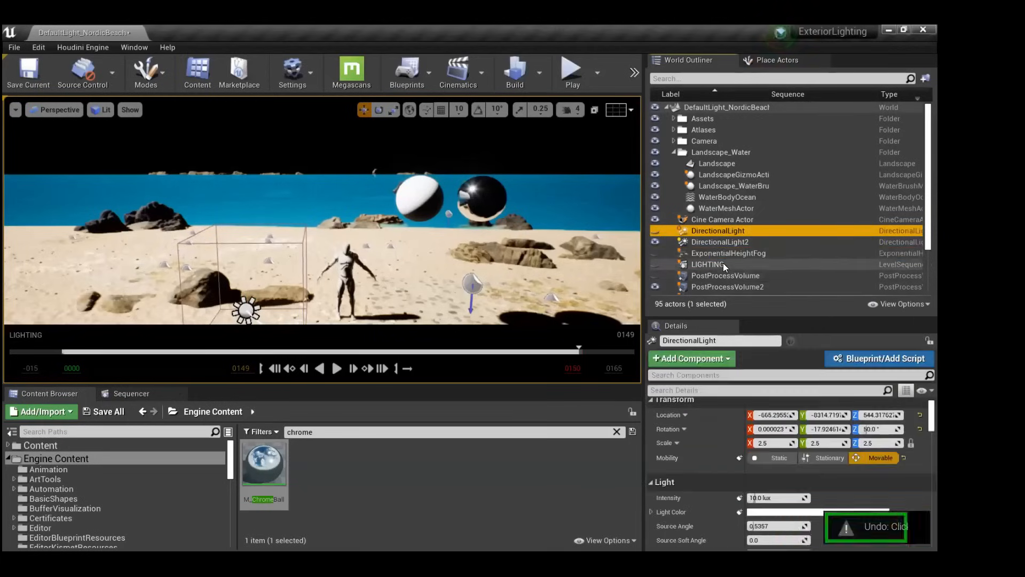
key("ctrl+z")
key("ctrl+z")
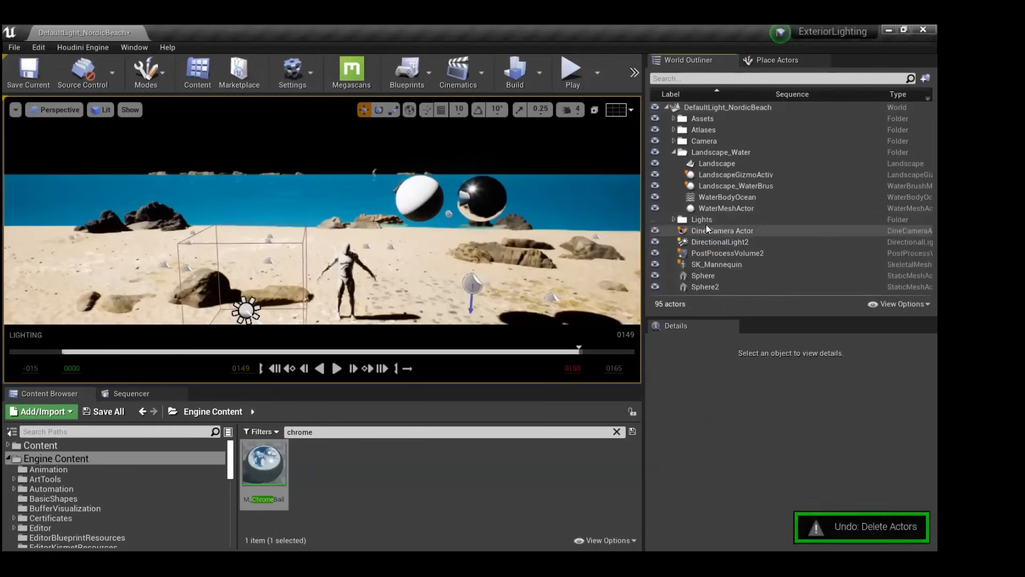
Delete all the old actors inside the Lights folder, from DirectionalLight through VolumetricCloud, keeping the folder.
left_click(706, 225)
left_click(672, 219)
left_click(706, 232)
scroll(713, 244, "down", 2)
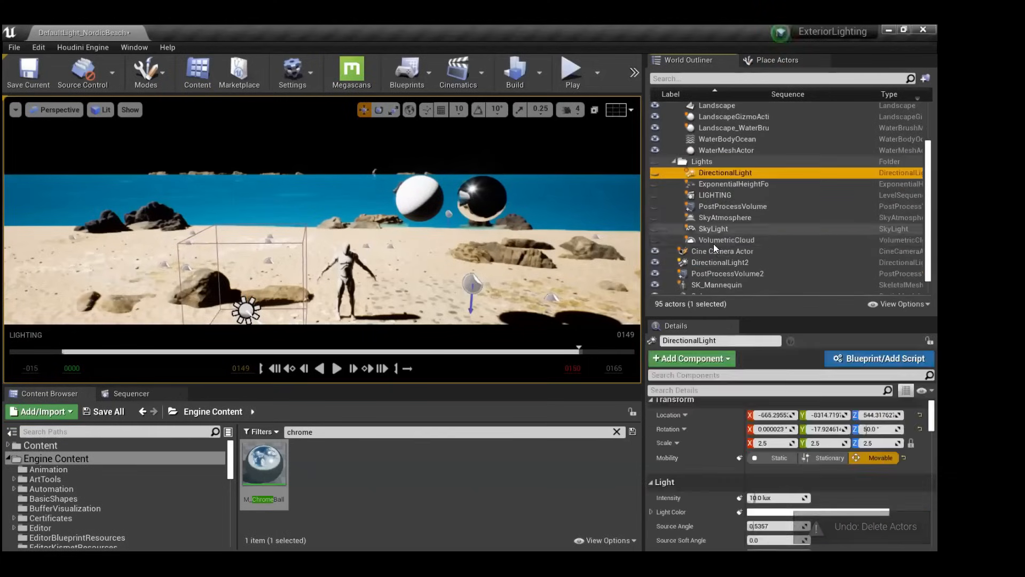
left_click(711, 238, "shift")
key("Delete")
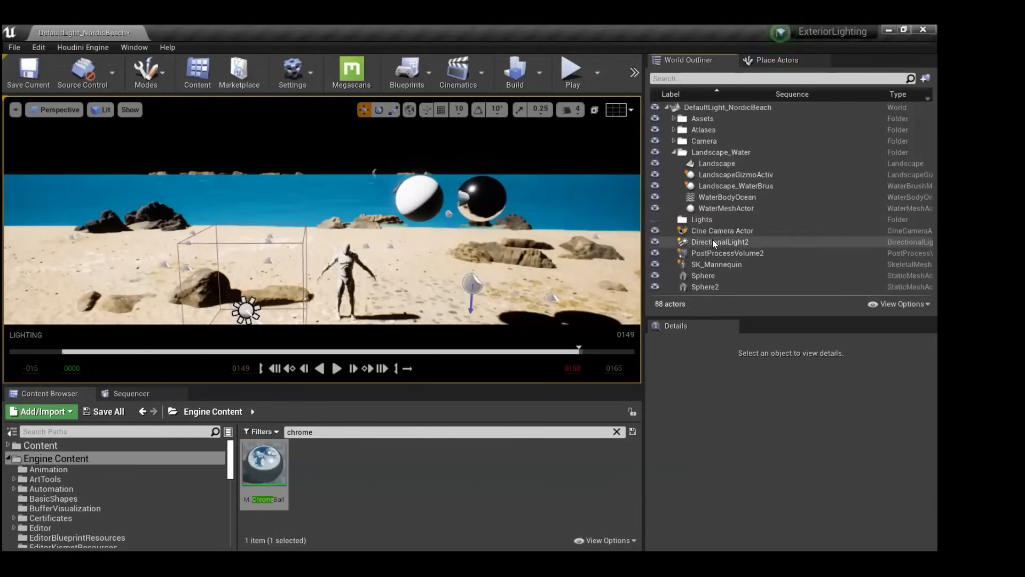
Move DirectionalLight2 and PostProcessVolume2 into the emptied Lights folder and collapse the folder.
left_click(701, 221)
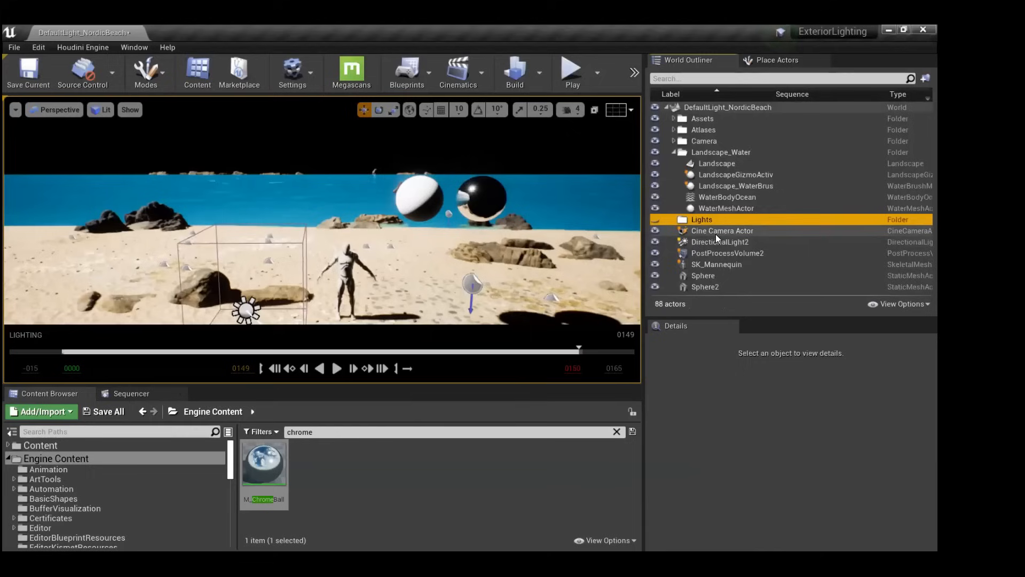
left_click(712, 245)
left_click(711, 248, "shift")
right_click(711, 245)
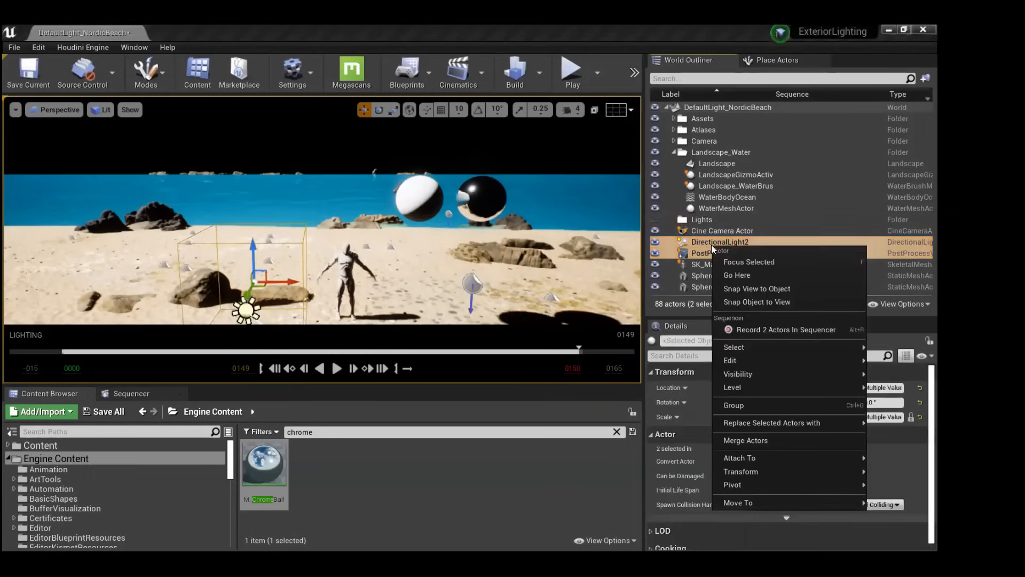
mouse_move(785, 502)
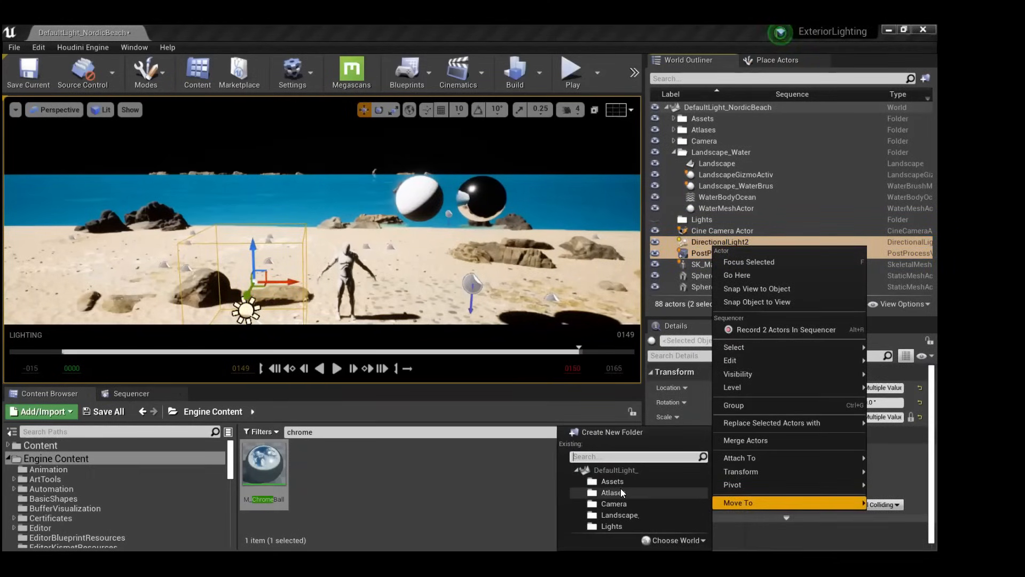
left_click(616, 524)
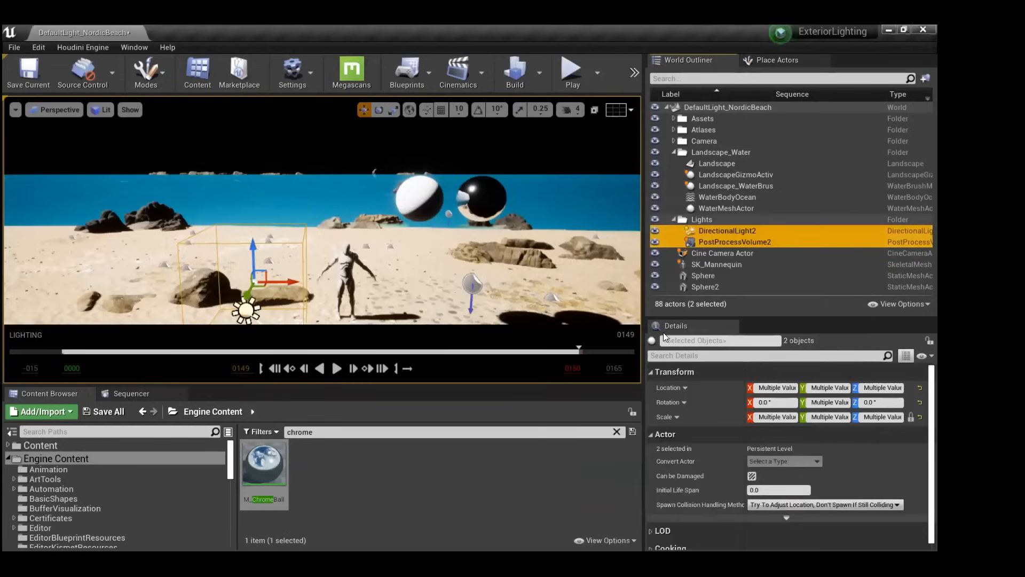
left_click(674, 219)
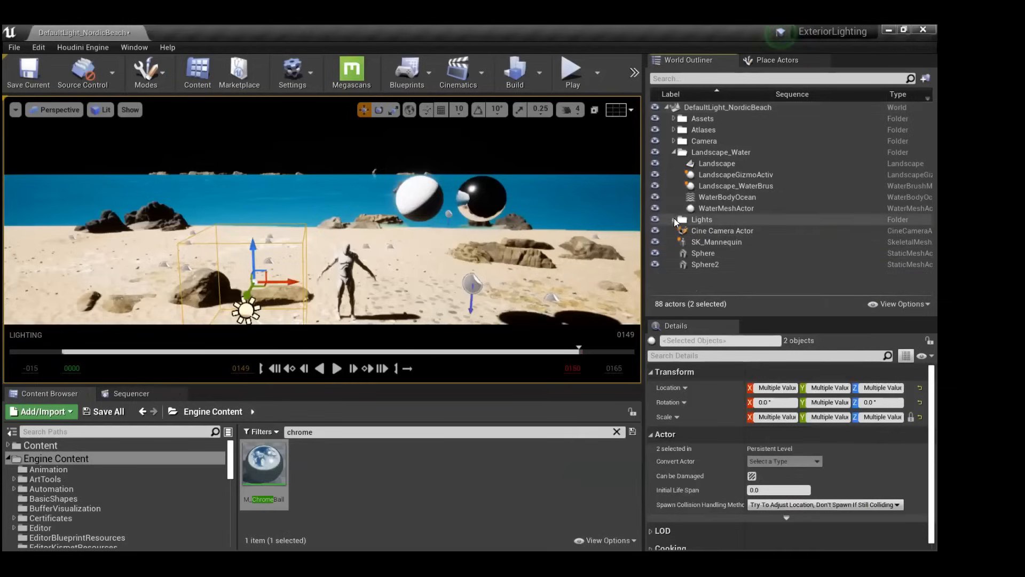
Create a folder named References at the root of the DefaultLight_NordicBeach level.
right_click(698, 285)
key("Escape")
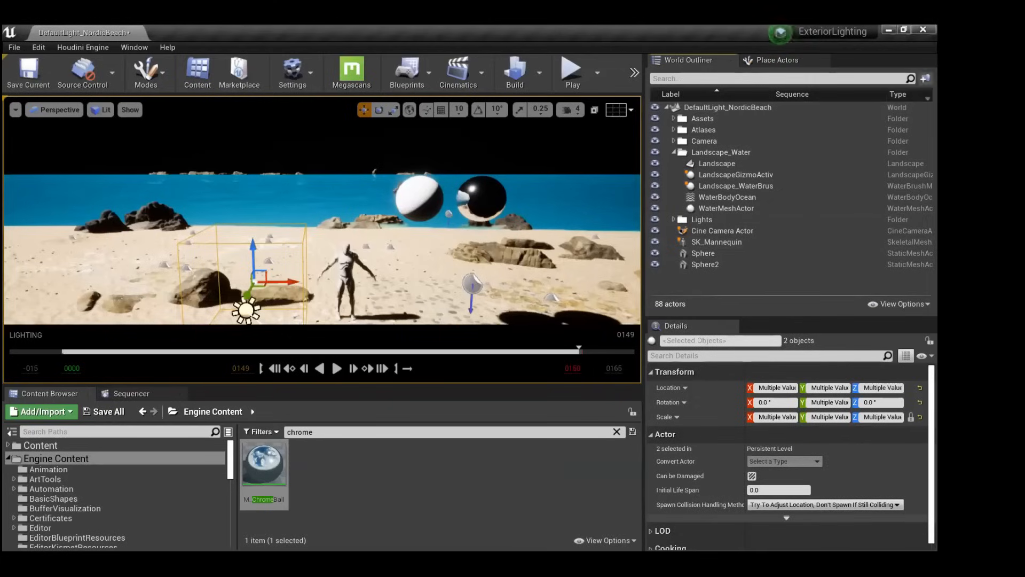
left_click(697, 108)
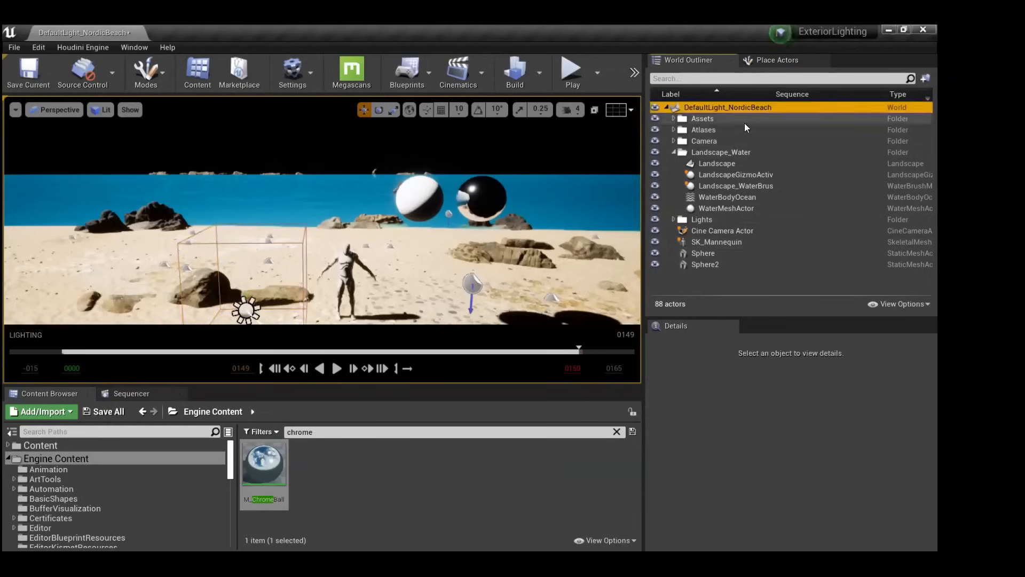
left_click(925, 78)
type("References")
key("Return")
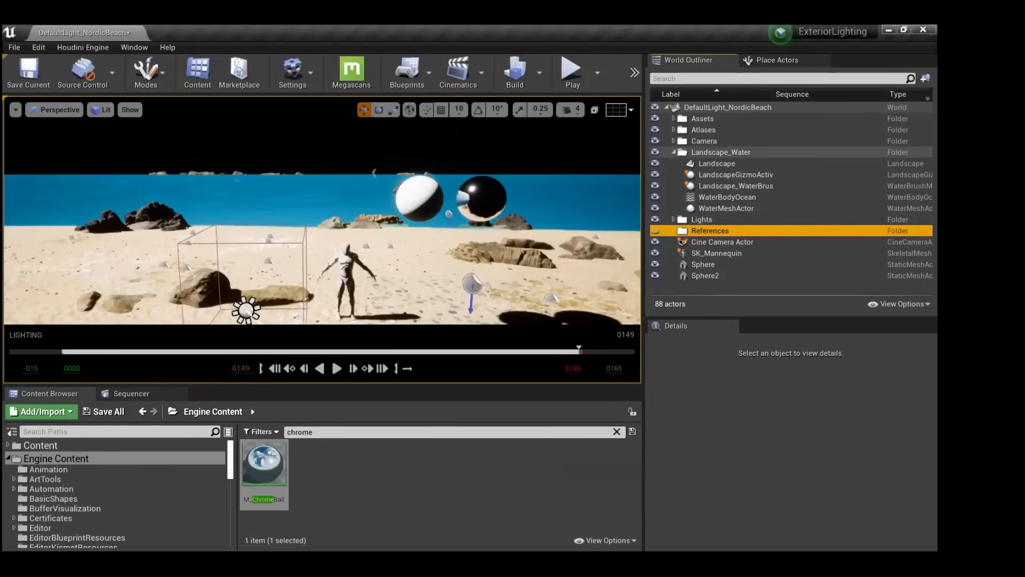
Move SK_Mannequin, Sphere and Sphere2 into the References folder and collapse it.
left_click(739, 255)
left_click(731, 265, "shift")
left_click(730, 274, "shift")
left_click_drag(713, 256, 705, 229)
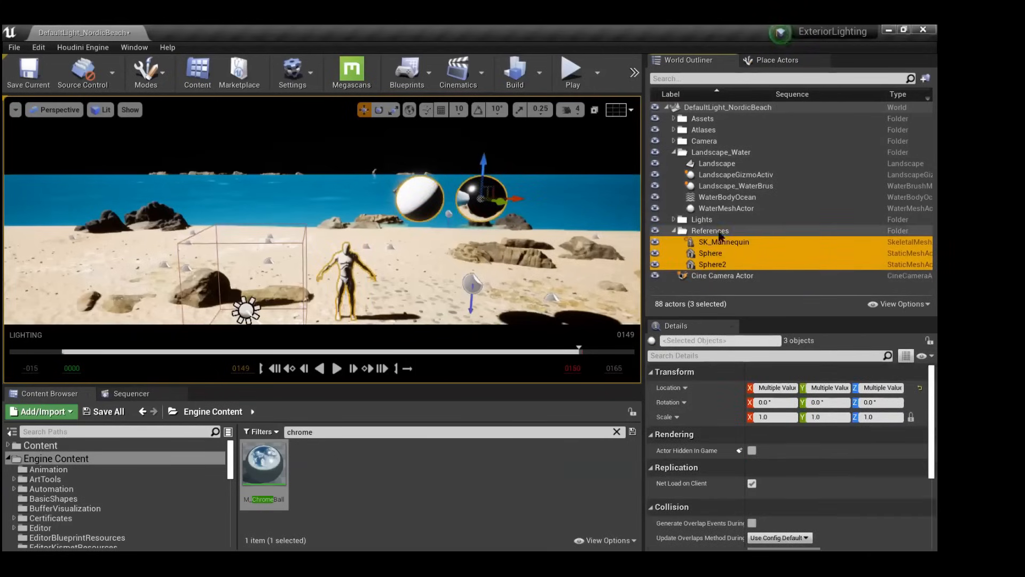
left_click(673, 229)
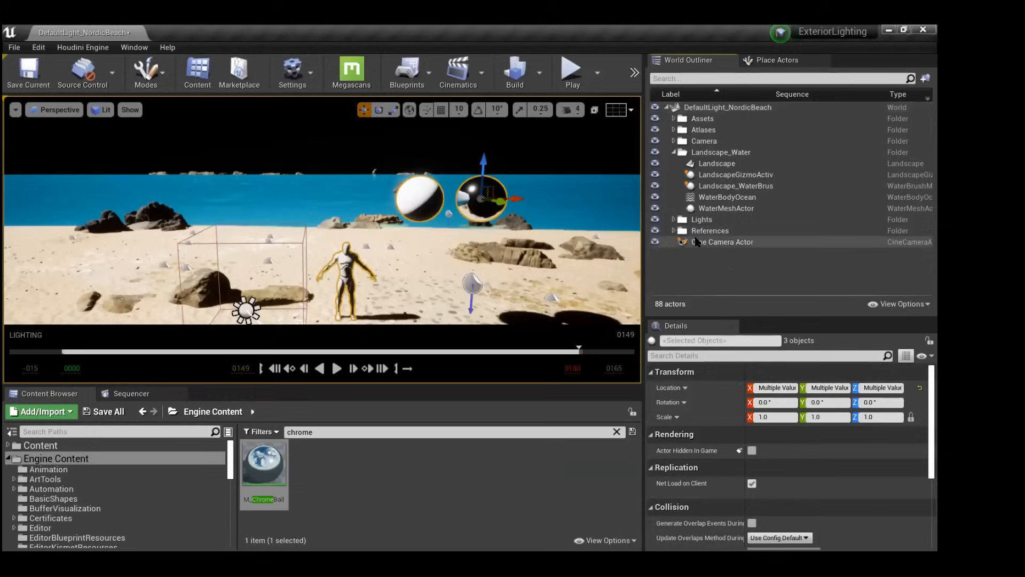
Set the mobility of DirectionalLight2 in the Lights folder to Movable.
left_click(672, 219)
left_click(743, 253)
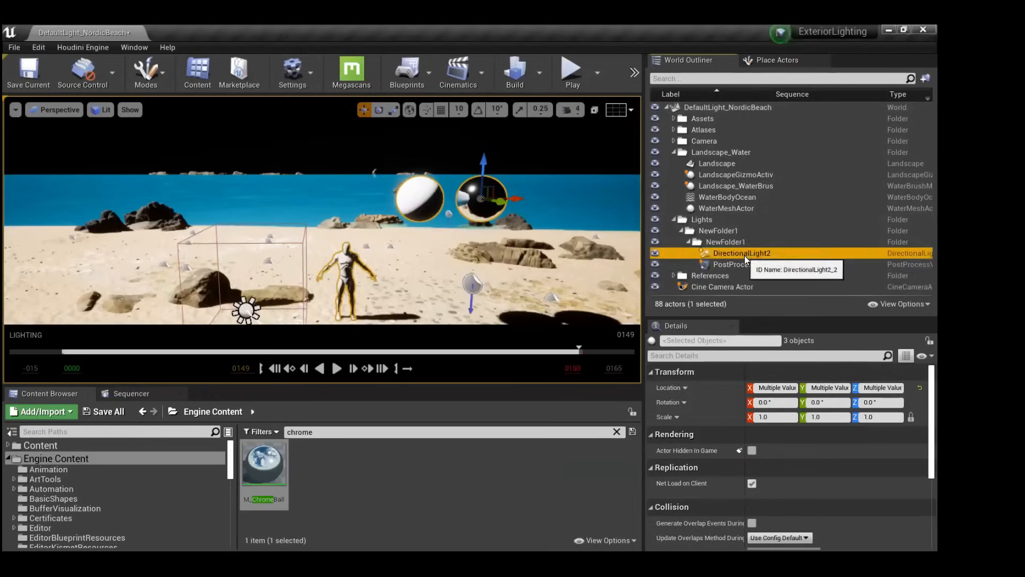
scroll(696, 435, "down", 1)
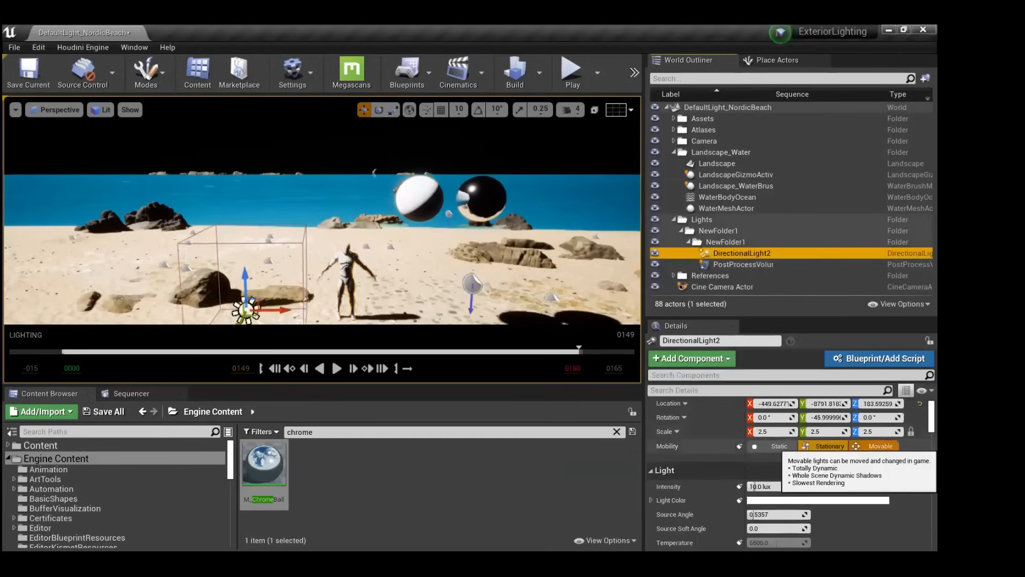
mouse_move(411, 261)
right_mouse_down()
mouse_move(411, 272)
mouse_move(411, 261)
right_mouse_up()
scroll(412, 261, "up", 3)
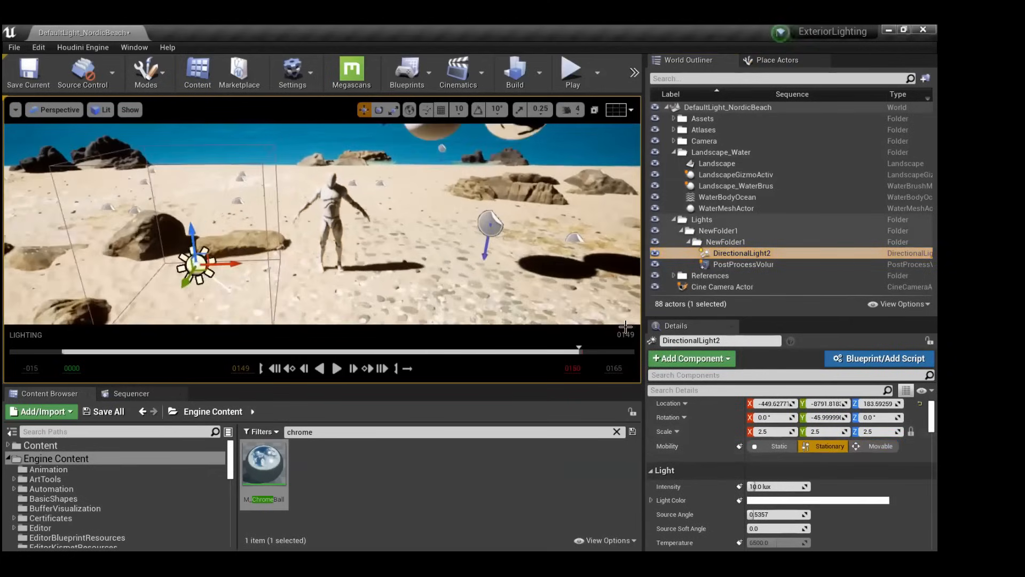
left_click(879, 445)
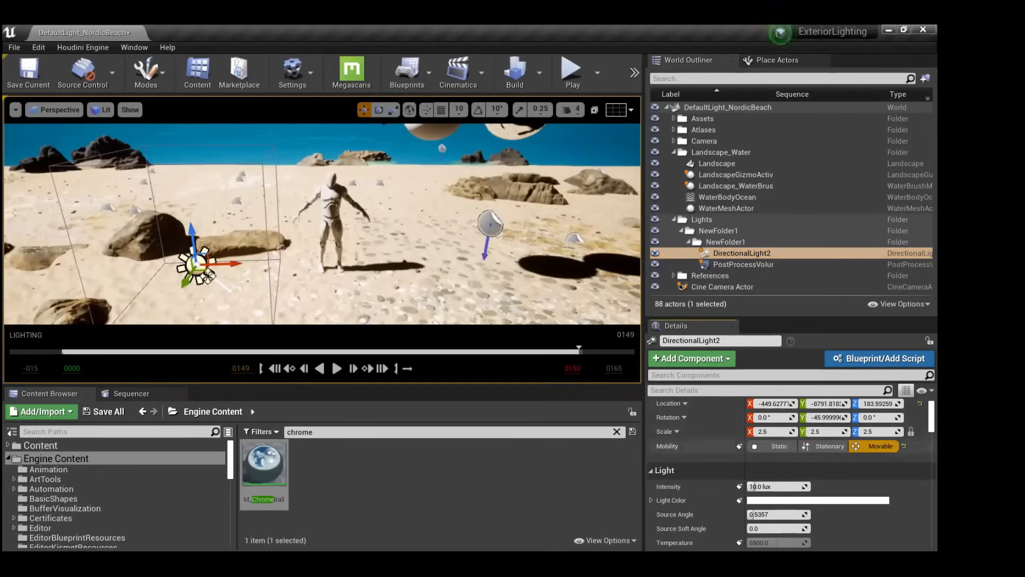
Find the Sky Atmosphere actor with the search "sky atm" and place it in the beach scene near the mannequin.
right_click_drag(359, 261, 351, 241)
key("q")
key("e")
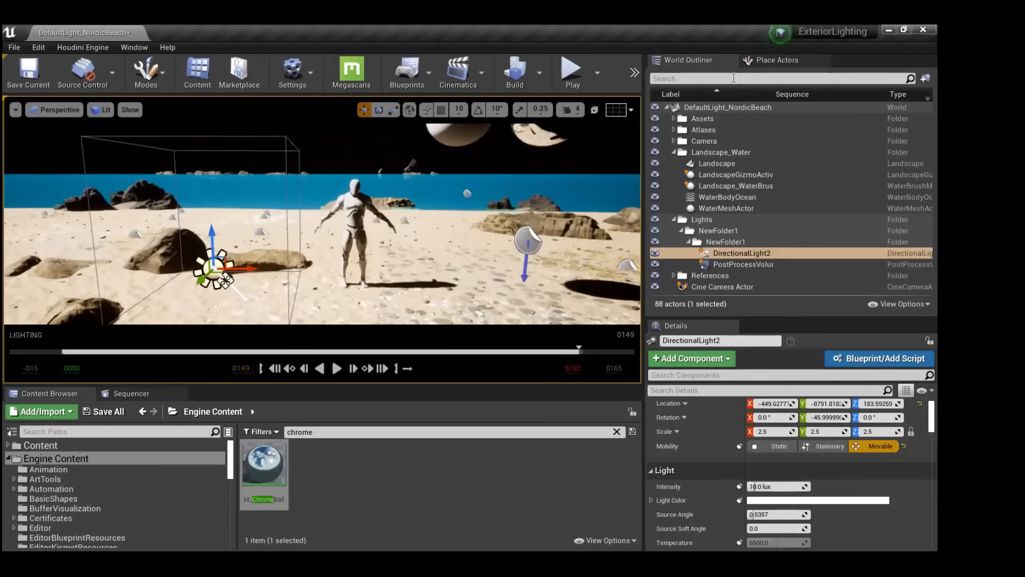
right_click_drag(332, 167, 336, 158)
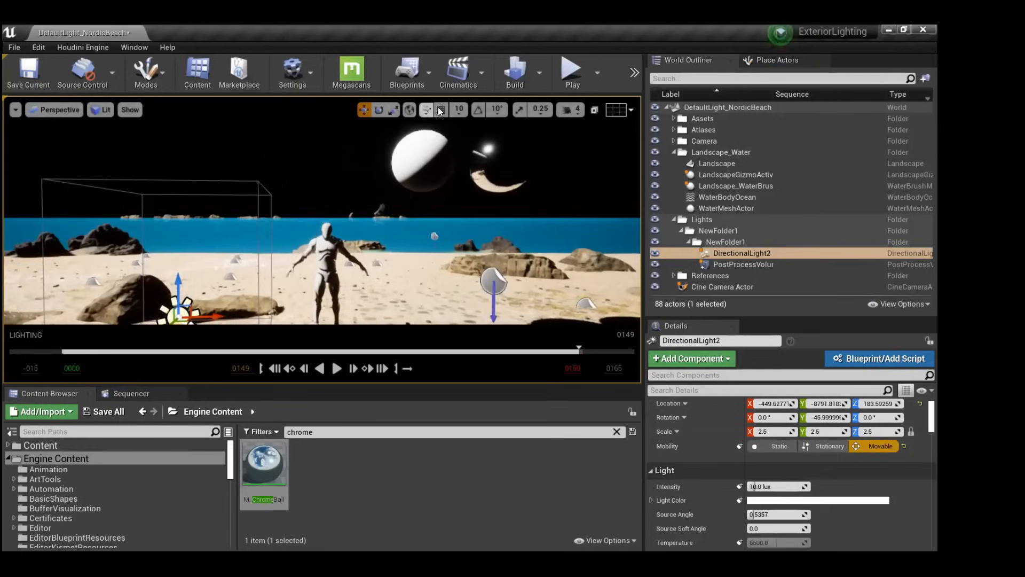
left_click(818, 59)
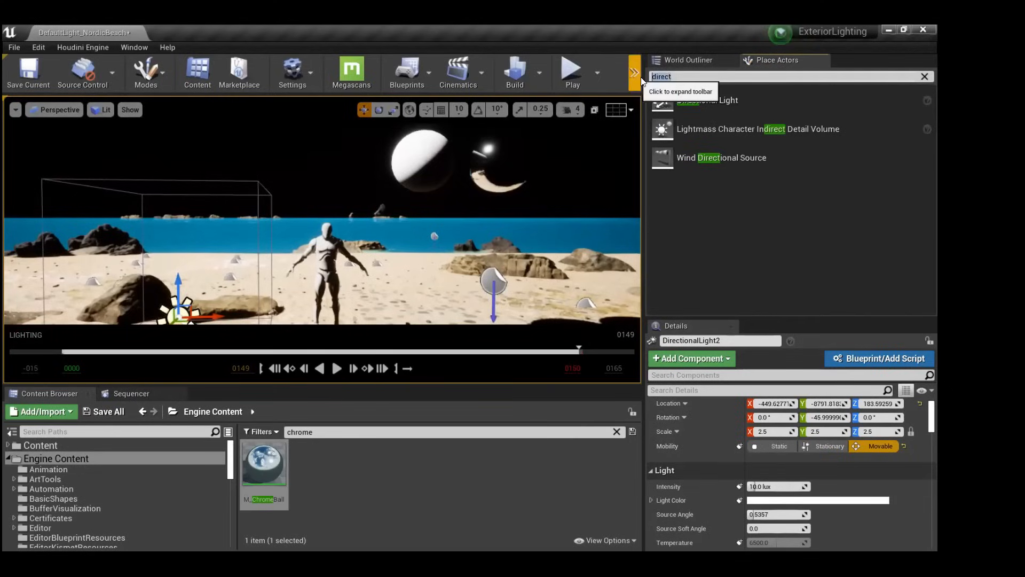
type("sky atm")
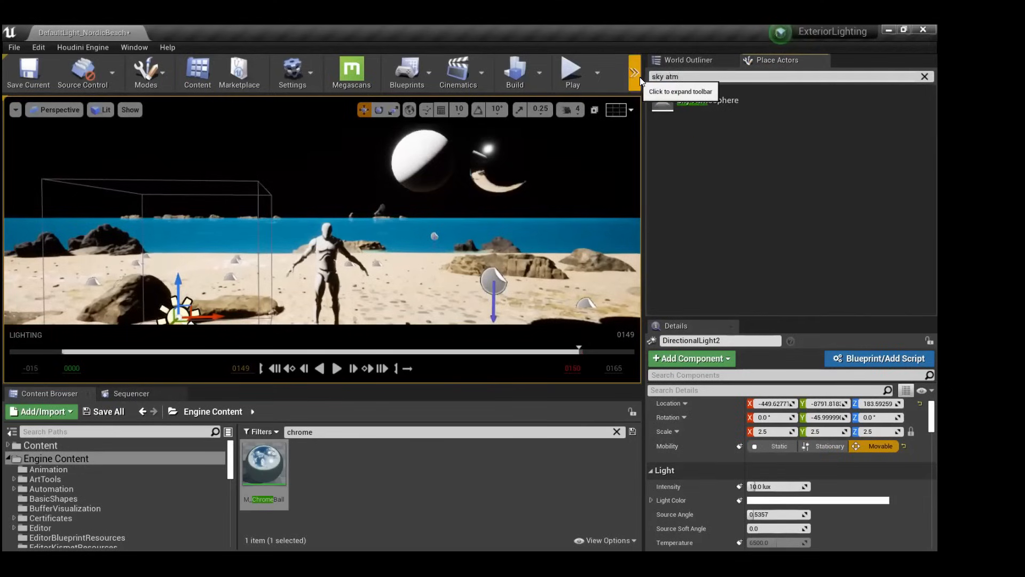
left_click_drag(693, 99, 353, 269)
Enable Atmosphere Sun Light in the Atmosphere and Cloud settings of DirectionalLight2.
mouse_move(242, 224)
right_mouse_down()
mouse_move(251, 227)
mouse_move(241, 224)
right_mouse_up()
left_click(238, 296)
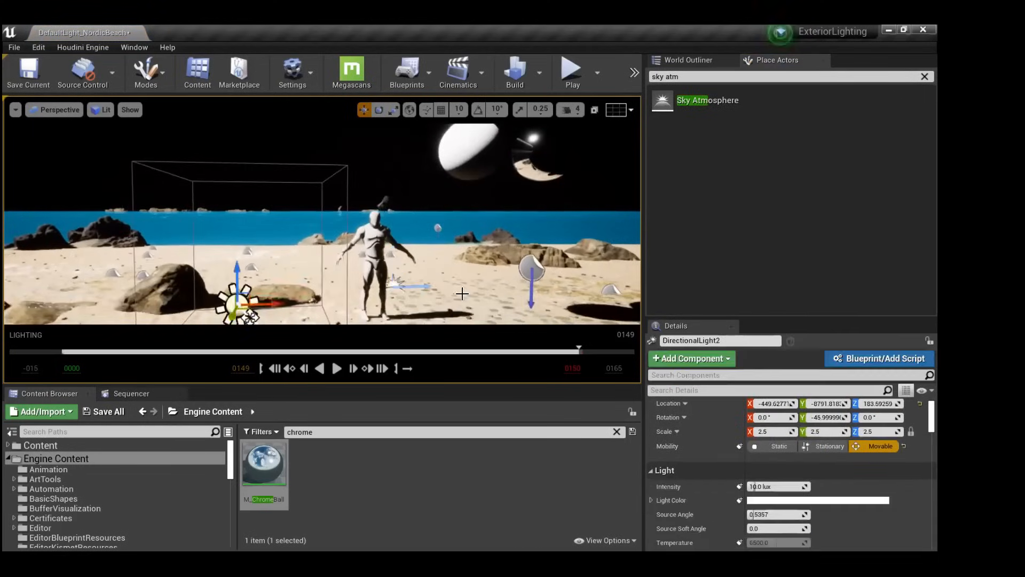
scroll(710, 431, "down", 10)
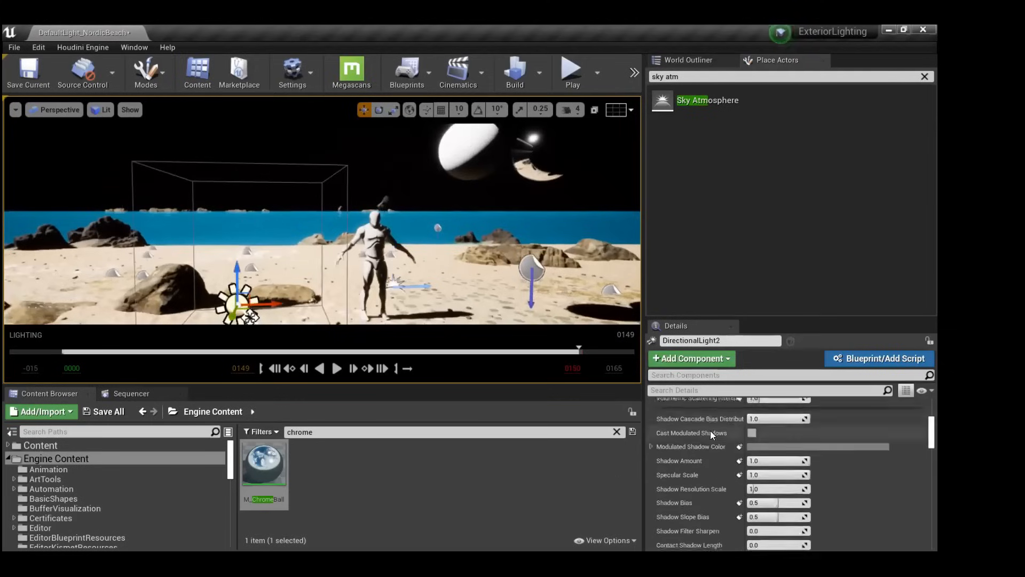
scroll(710, 430, "down", 10)
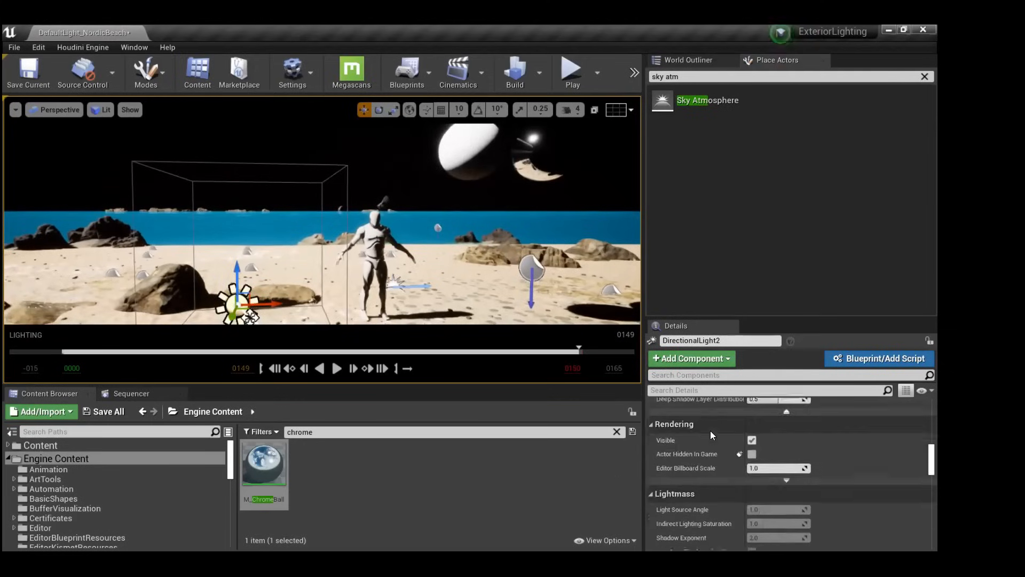
scroll(711, 430, "down", 10)
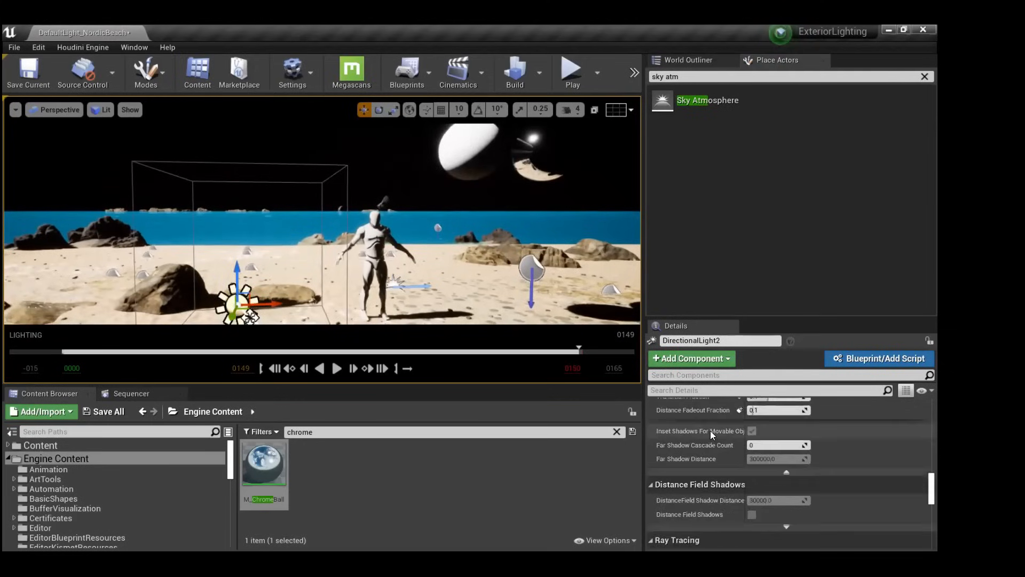
scroll(710, 430, "down", 5)
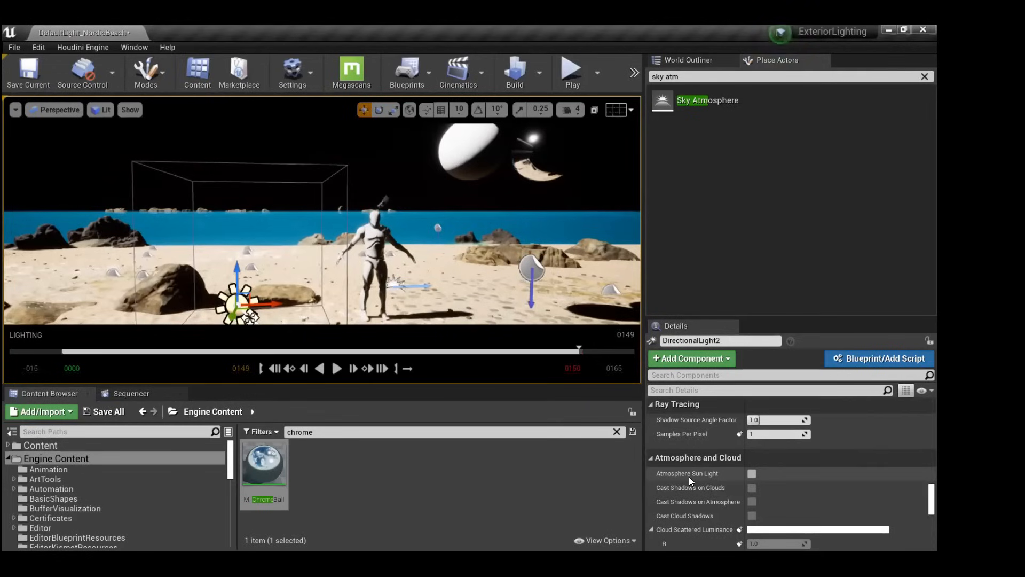
left_click(753, 474)
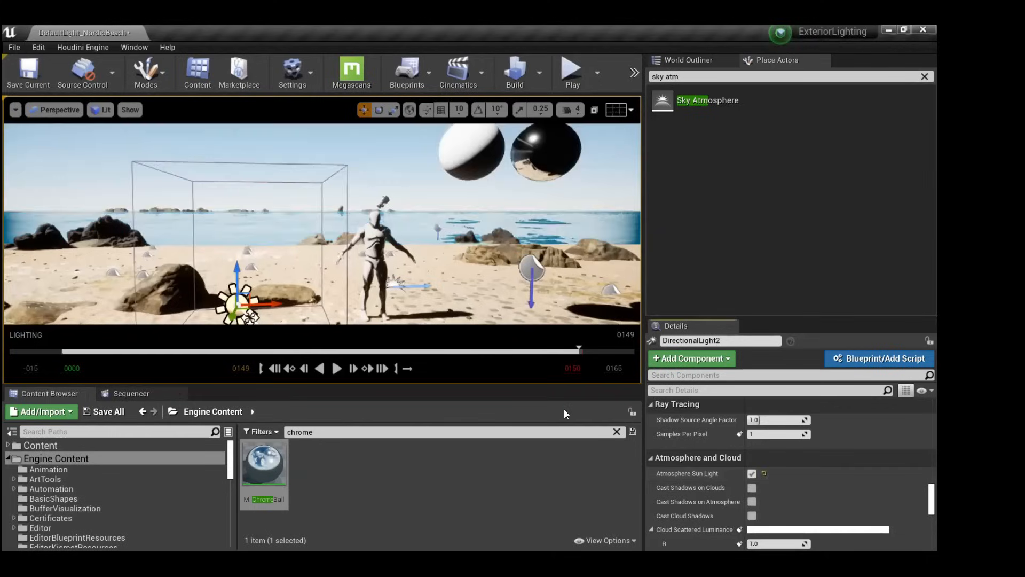
Switch to the PowerPoint slide show to review the Directional Light and Sky Atmosphere slides, and return to Unreal Editor.
right_click_drag(354, 195, 617, 285)
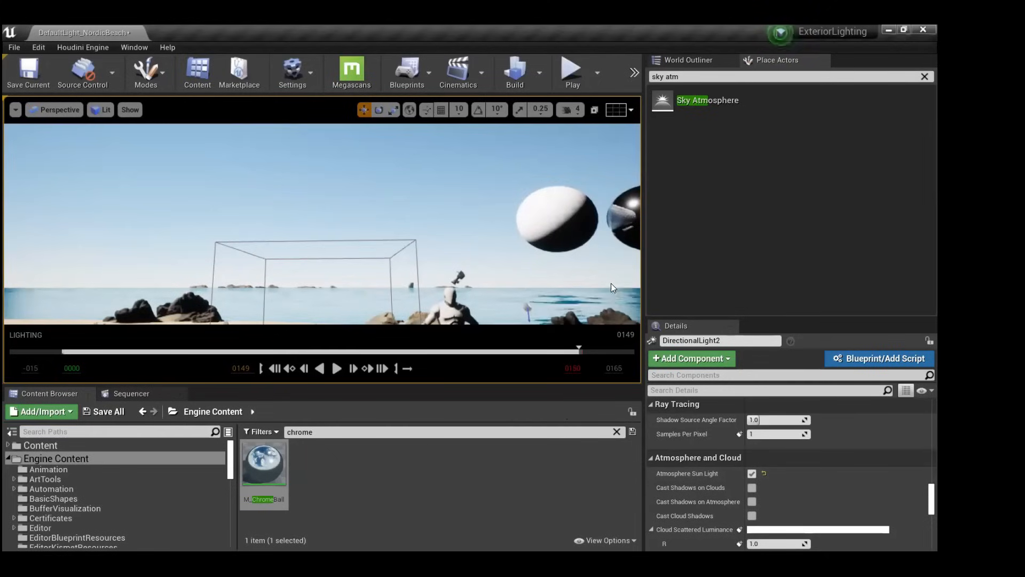
right_click_drag(160, 224, 171, 250)
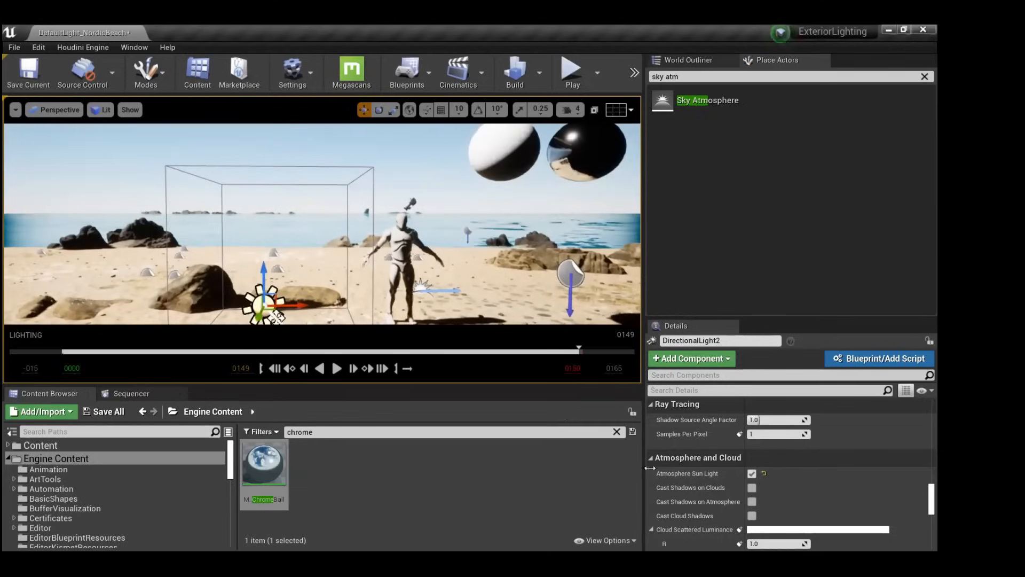
key("alt+Tab")
key("alt+Tab")
key("alt+Tab")
key("Tab")
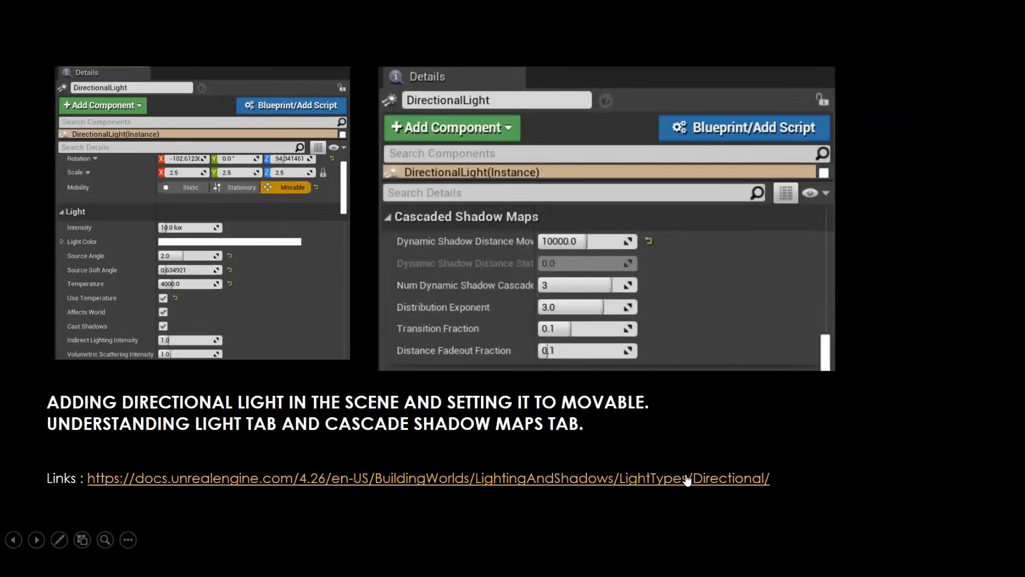
key("Right")
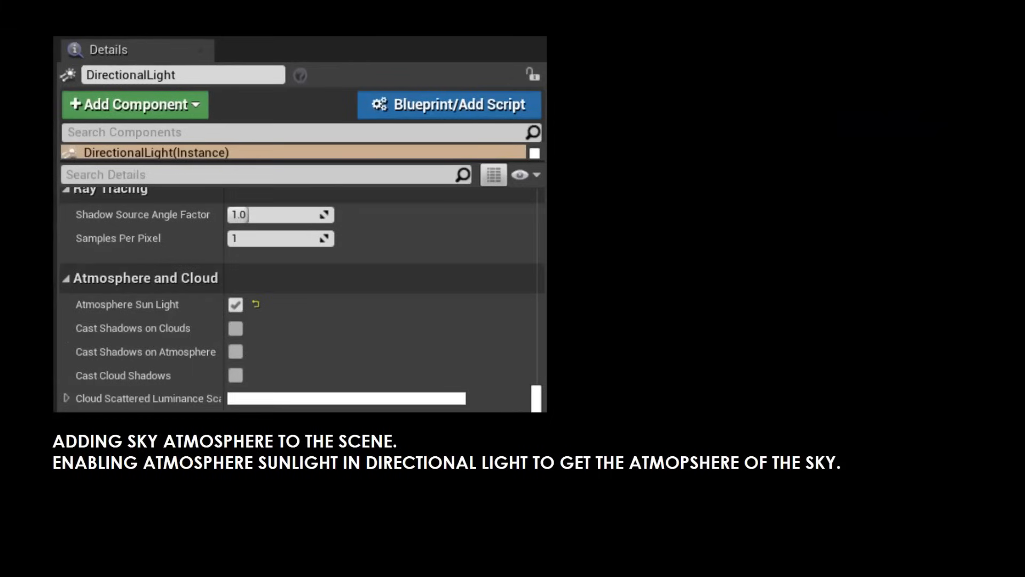
key("Right")
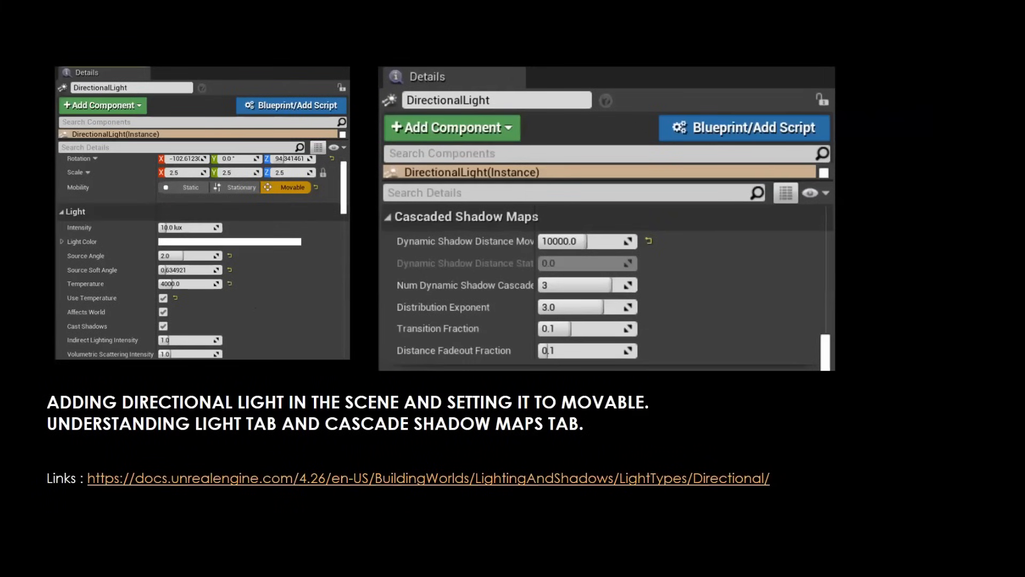
key("alt+Tab")
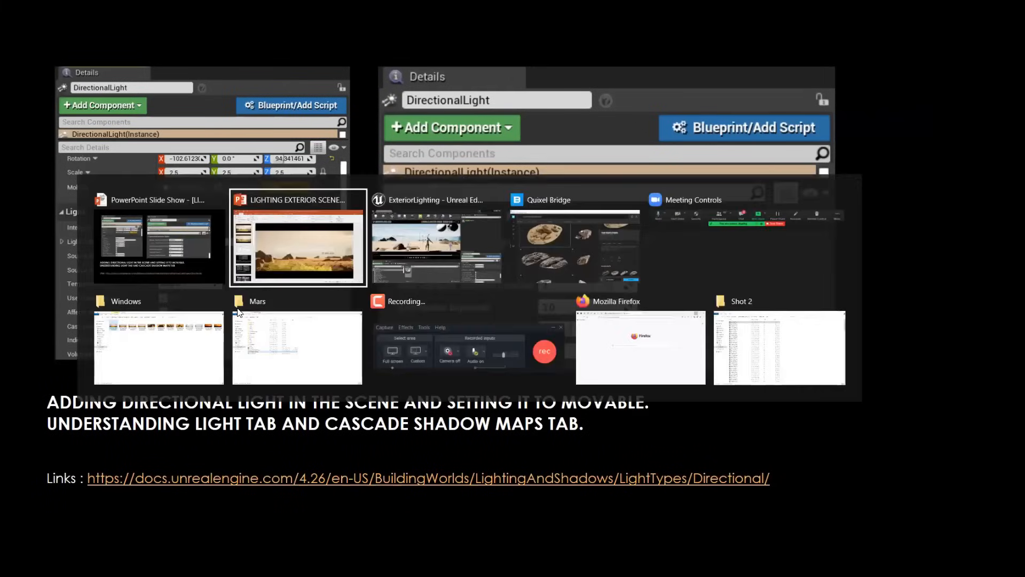
key("alt+Tab")
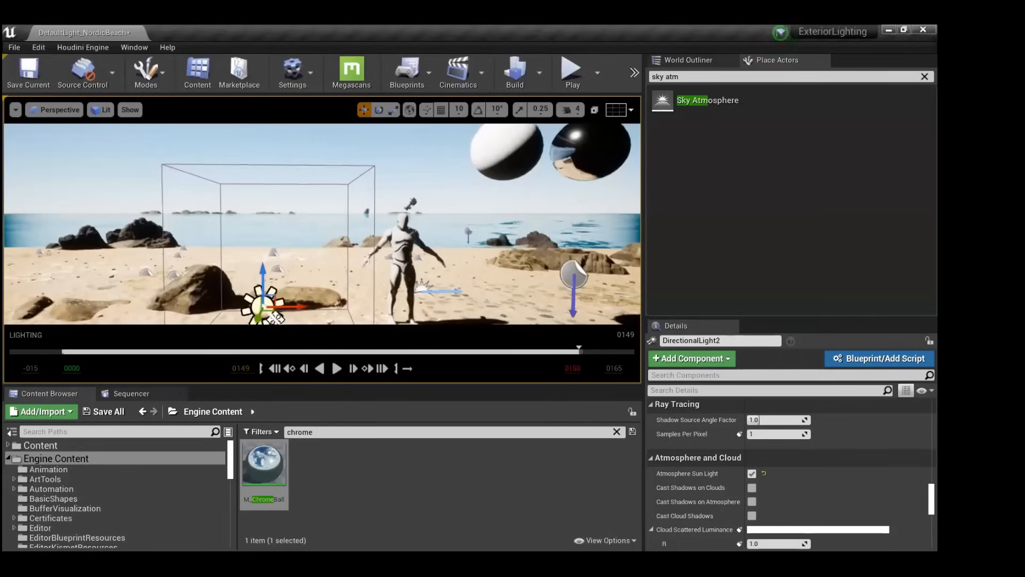
Delete DirectionalLight2, select the SkyAtmosphere actor beside the mannequin in Unlit view, and restore the Lit view.
scroll(411, 281, "down", 4)
mouse_move(411, 281)
left_mouse_down("alt")
mouse_move(389, 288)
mouse_move(396, 295)
left_mouse_up("alt")
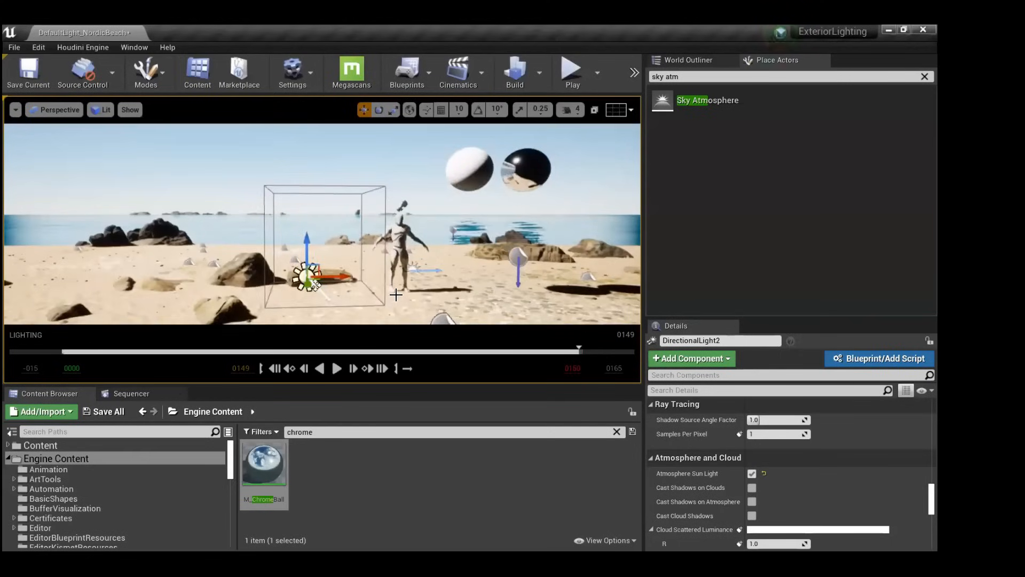
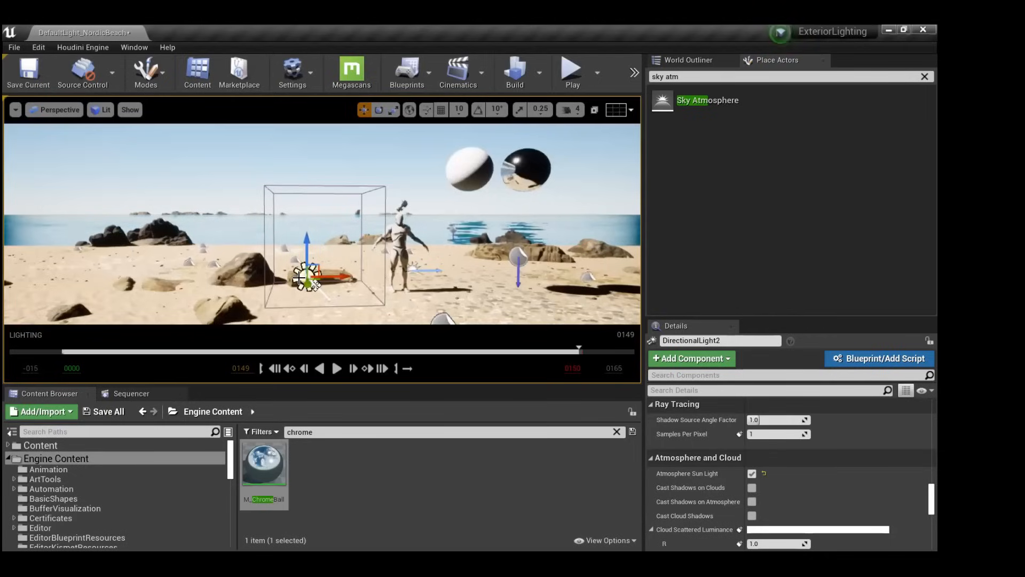
key("Delete")
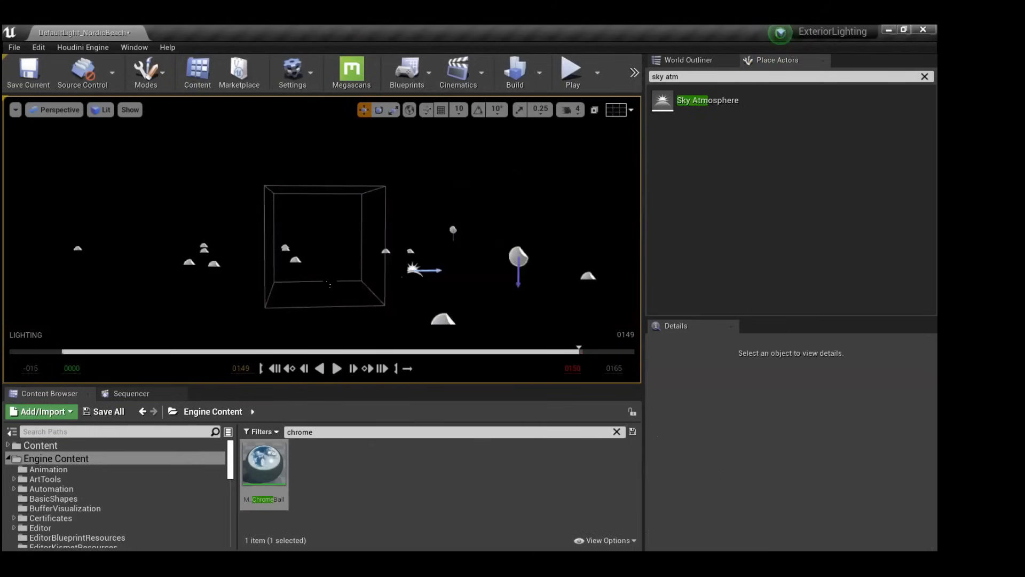
left_click(99, 110)
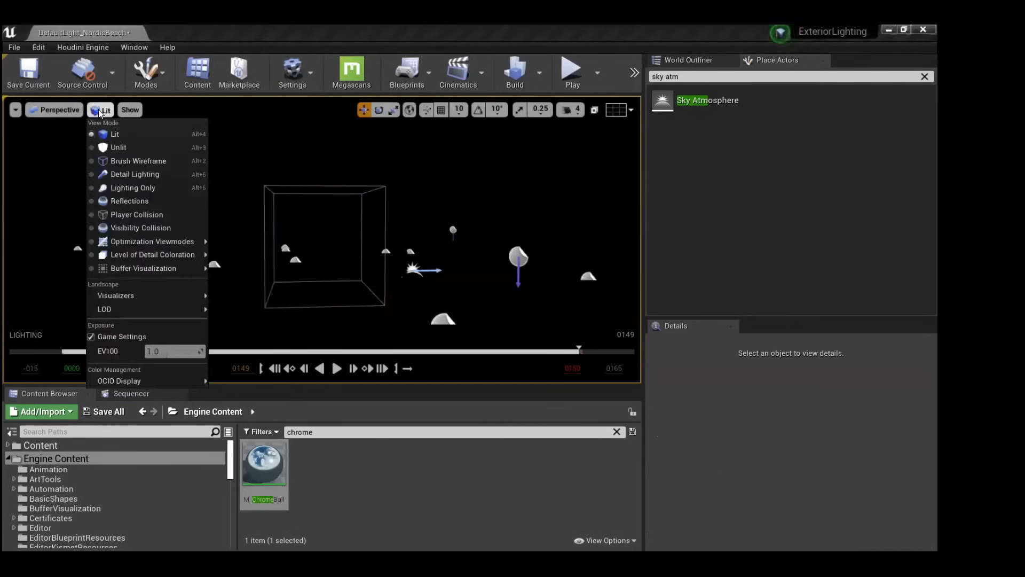
left_click(123, 148)
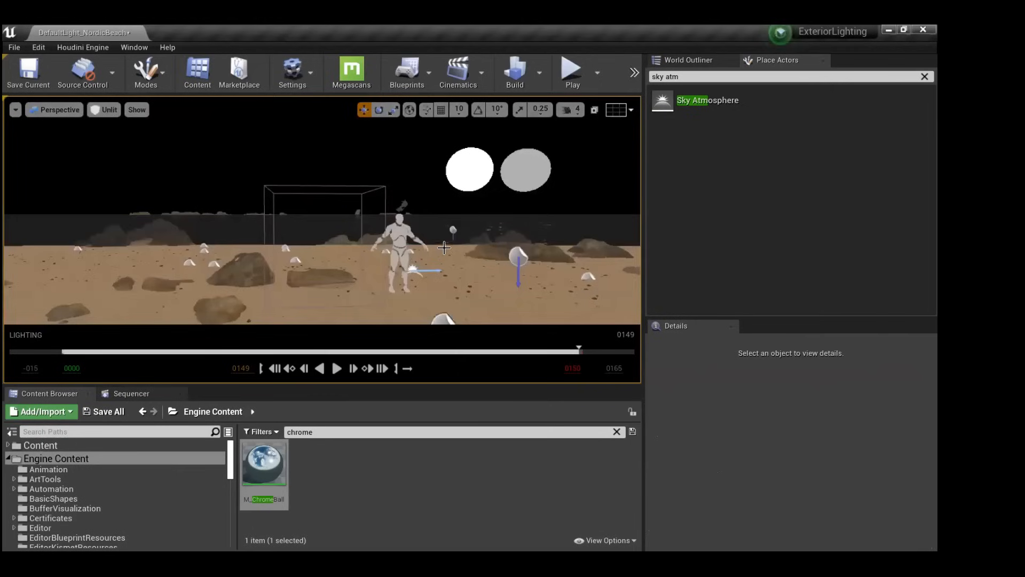
left_click(418, 269)
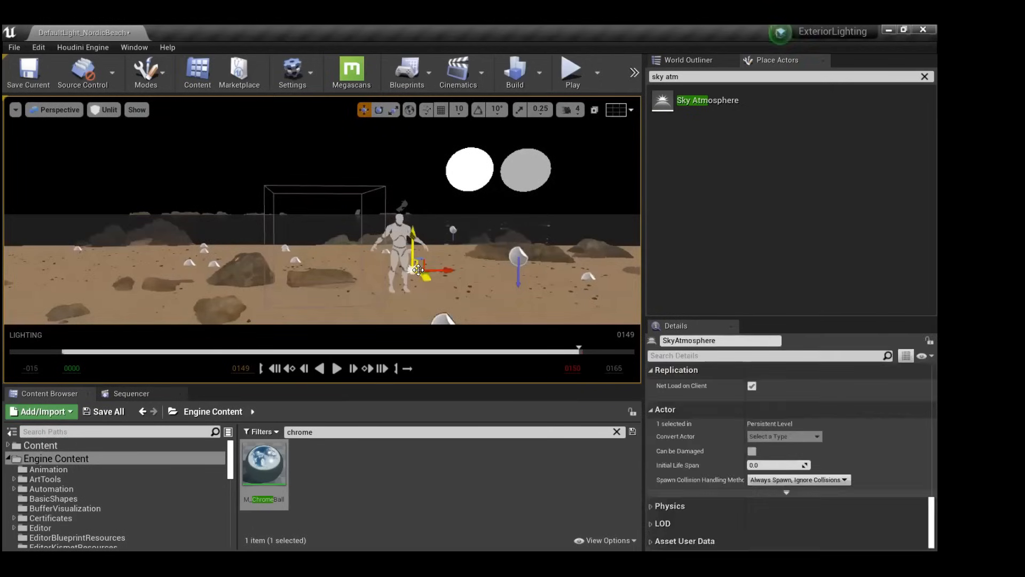
left_click(105, 109)
left_click(104, 129)
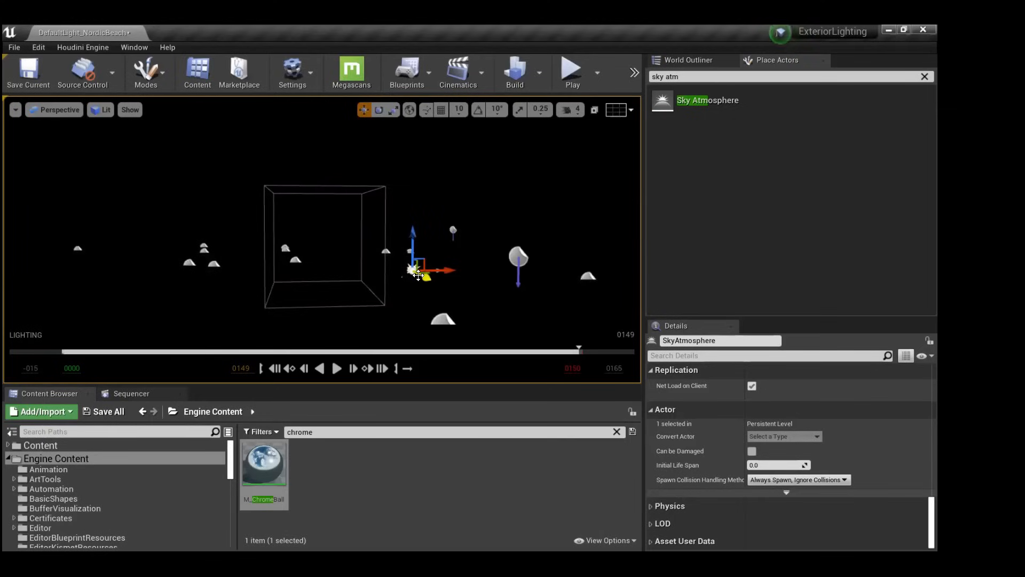
left_click(135, 48)
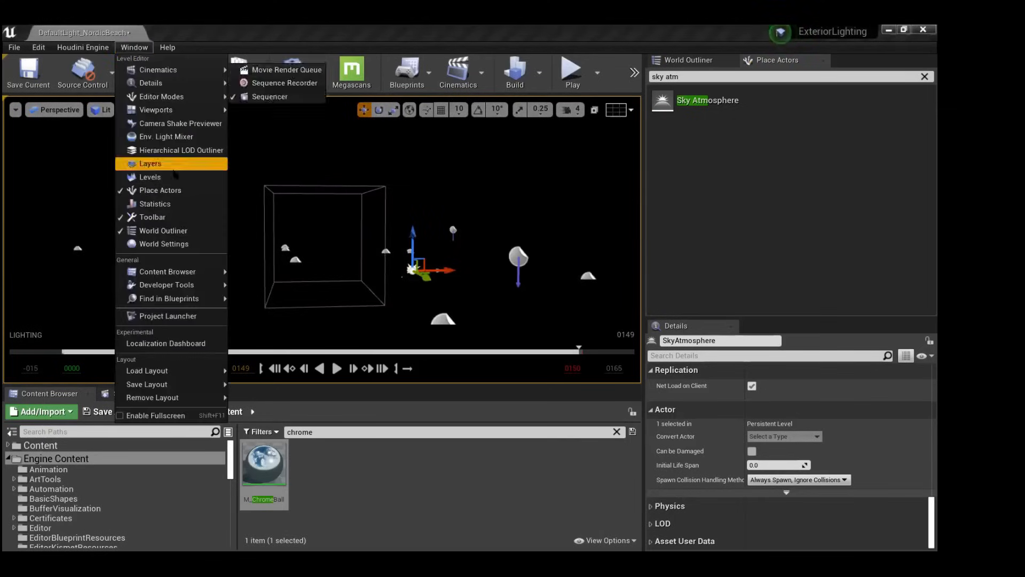
mouse_move(140, 72)
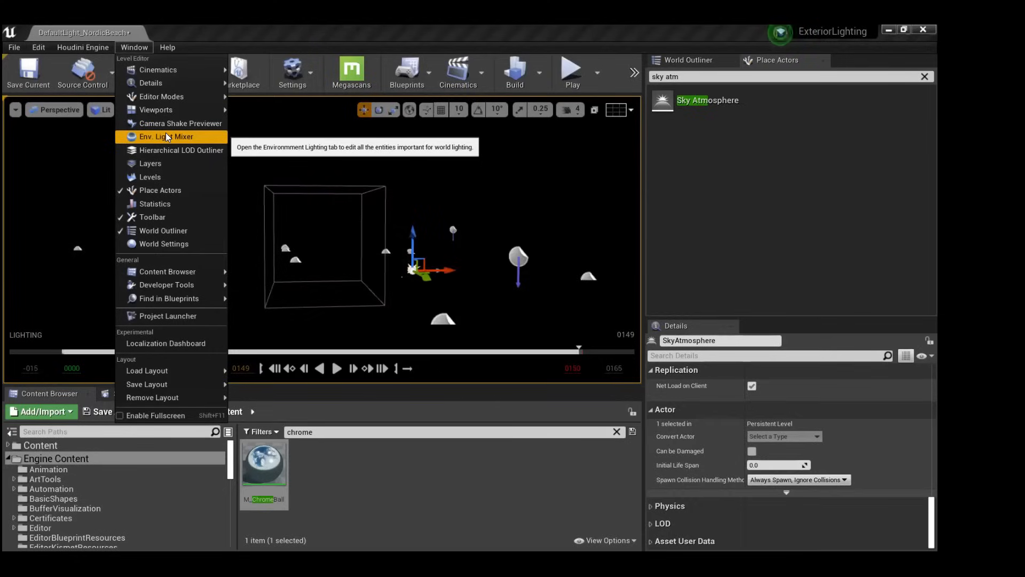
left_click(443, 235)
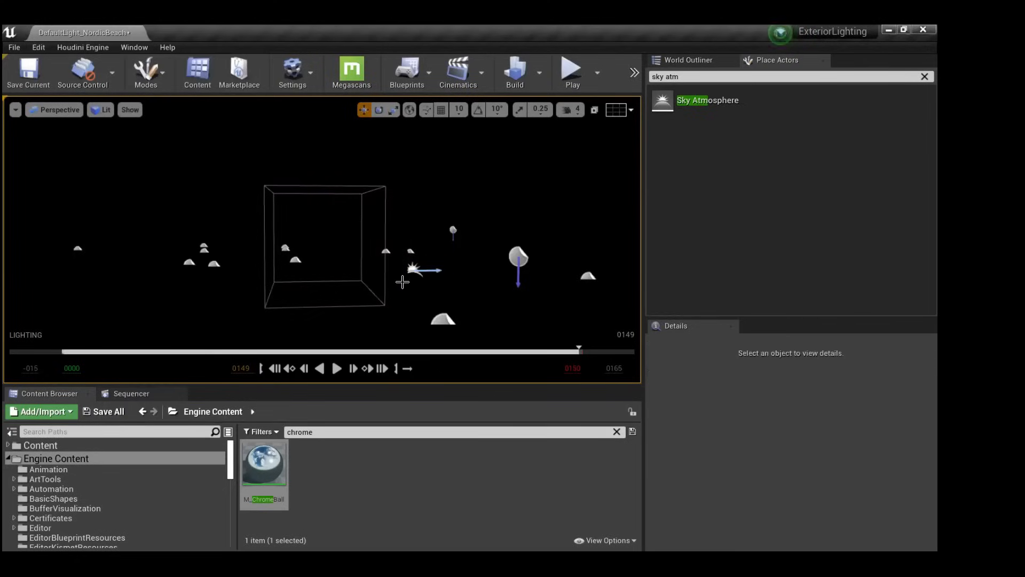
Undo the deletion of DirectionalLight2.
left_click(404, 281)
key("ctrl+z")
key("ctrl+z")
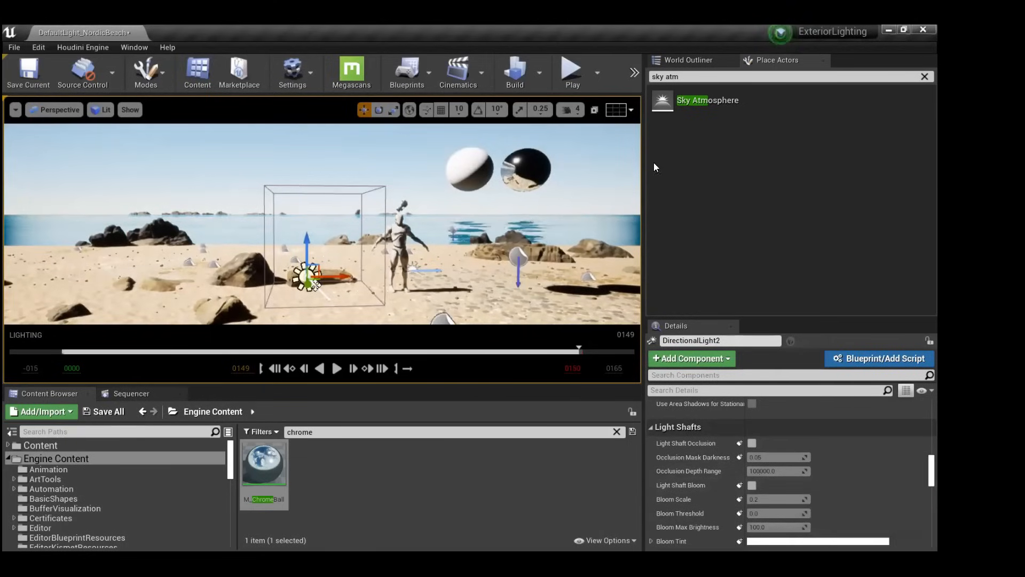
Set the Intensity of DirectionalLight2 to 10 lux in its Light settings.
left_click(687, 61)
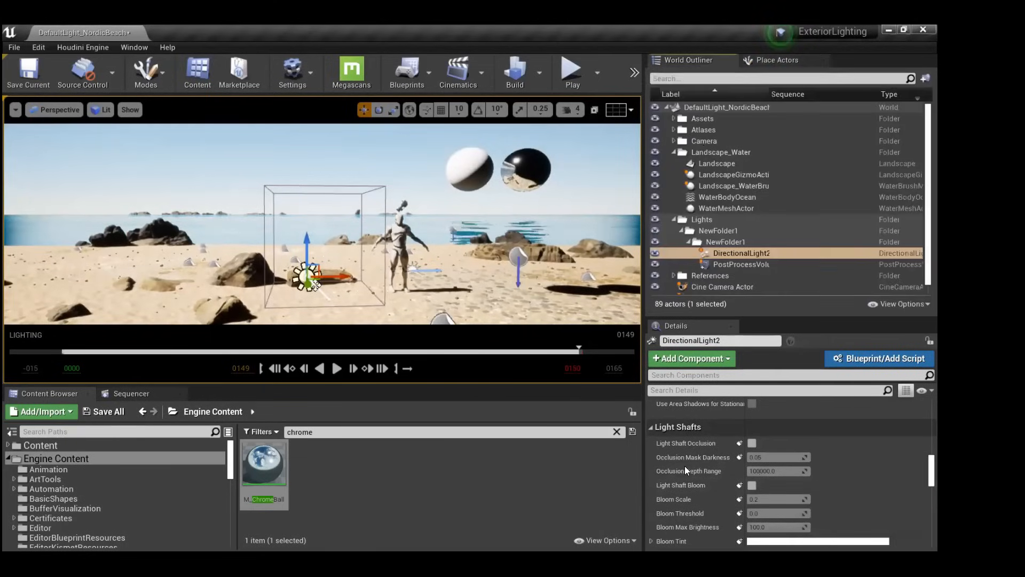
scroll(684, 466, "up", 8)
scroll(686, 443, "up", 10)
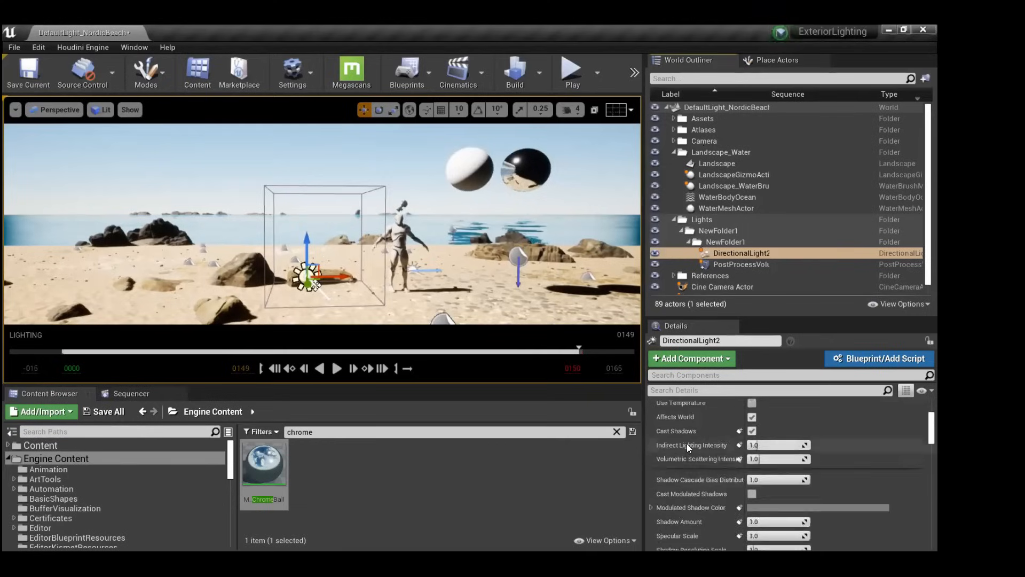
scroll(687, 444, "down", 5)
scroll(733, 465, "down", 6)
scroll(779, 512, "down", 10)
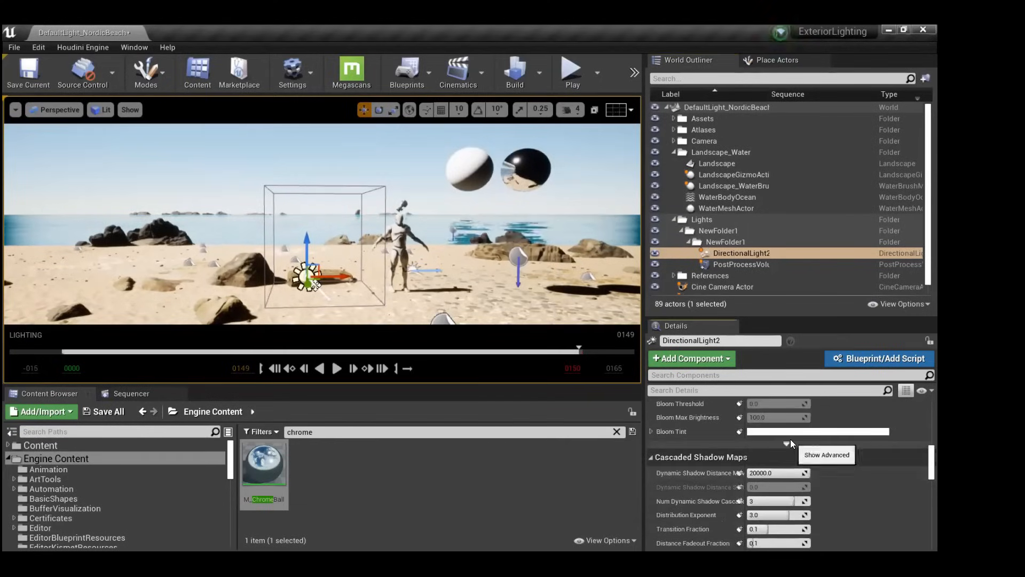
scroll(728, 453, "up", 3)
scroll(727, 452, "up", 12)
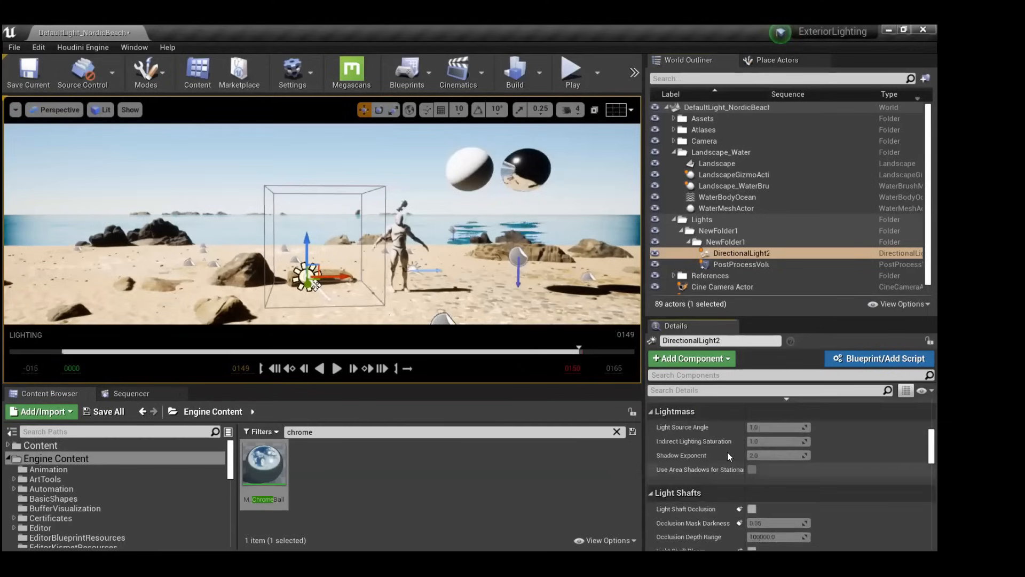
scroll(709, 435, "down", 2)
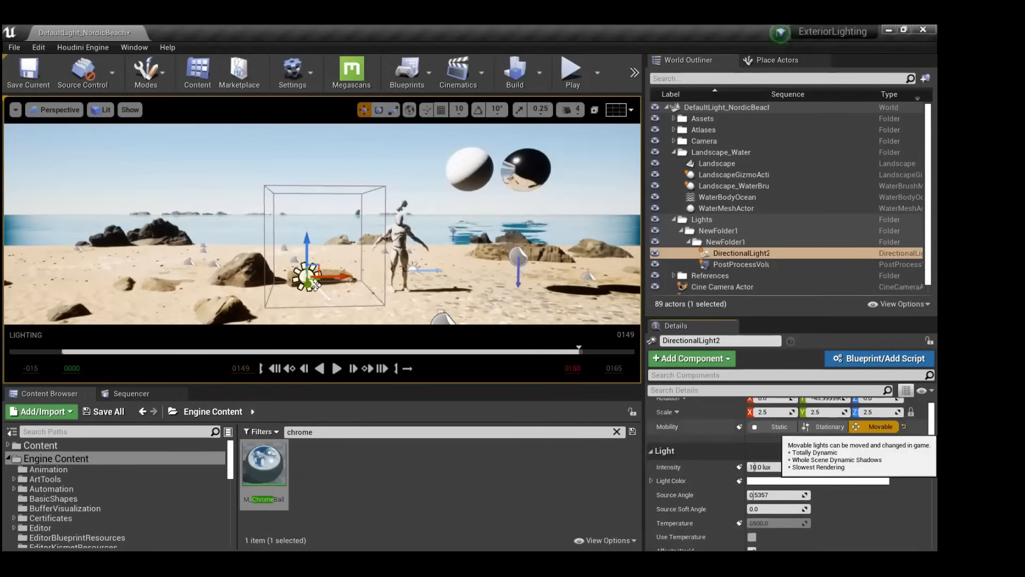
left_click_drag(775, 470, 768, 467)
left_click(767, 468)
type("10")
key("Return")
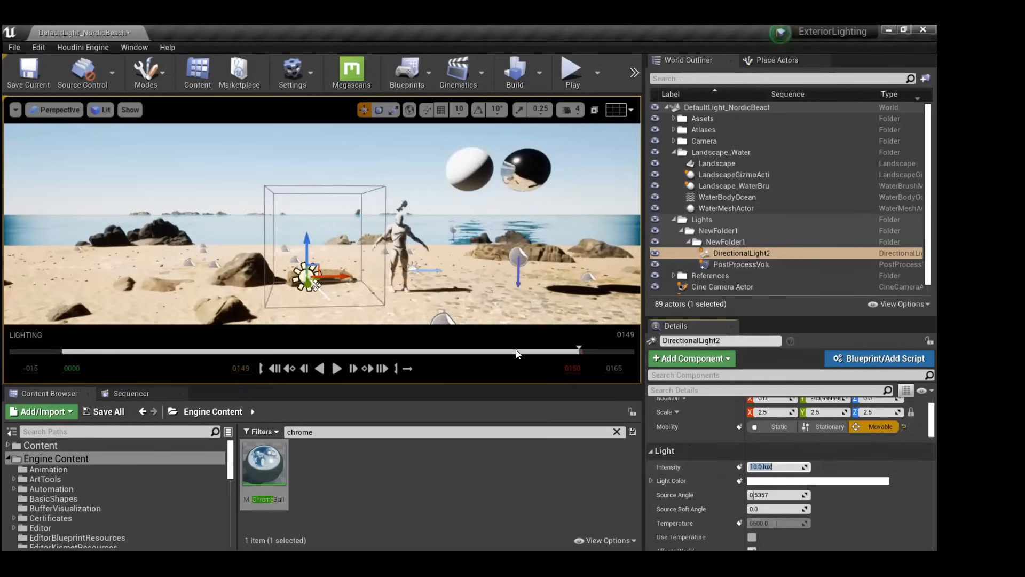
Select PostProcessVolume2 and reset its exposure Max Brightness to 8.0 and Min Brightness to 0.03.
right_click_drag(474, 273, 461, 292)
mouse_move(371, 214)
right_mouse_down()
mouse_move(353, 216)
mouse_move(371, 214)
right_mouse_up()
key("w")
key("s")
scroll(371, 214, "down", 1)
scroll(350, 171, "down", 2)
left_click(351, 169)
scroll(687, 452, "down", 5)
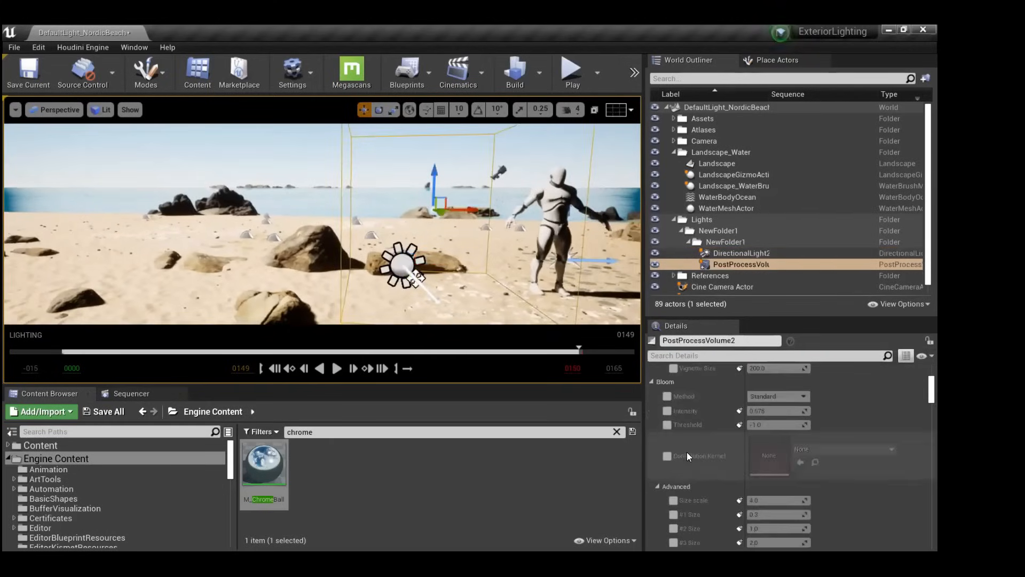
scroll(687, 452, "down", 6)
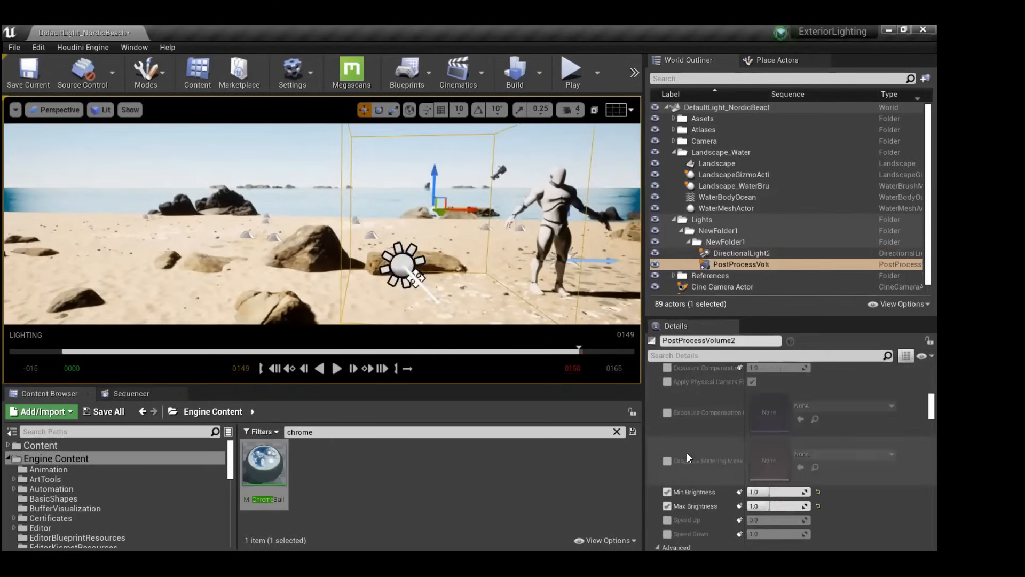
left_click(818, 427)
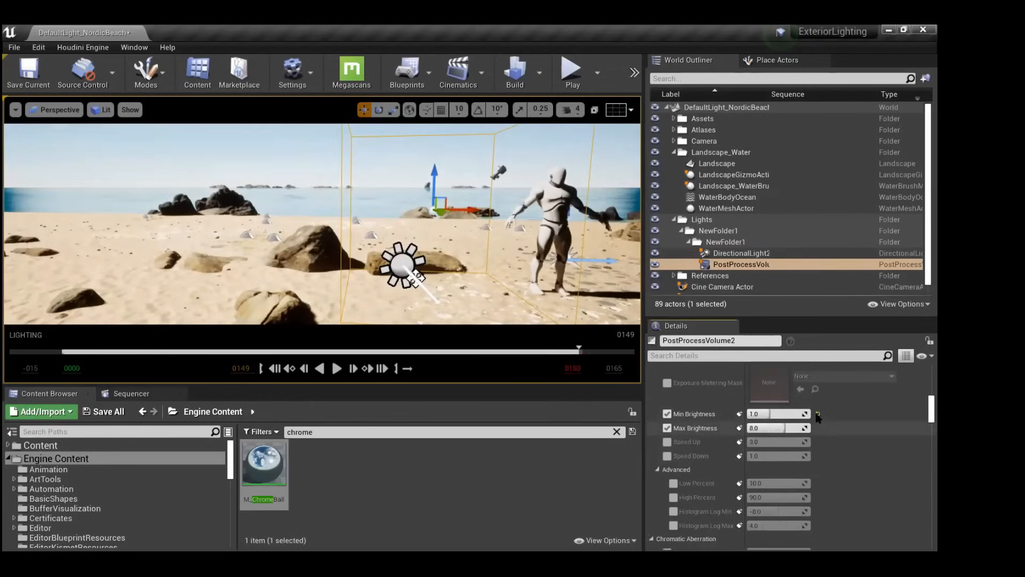
left_click(818, 413)
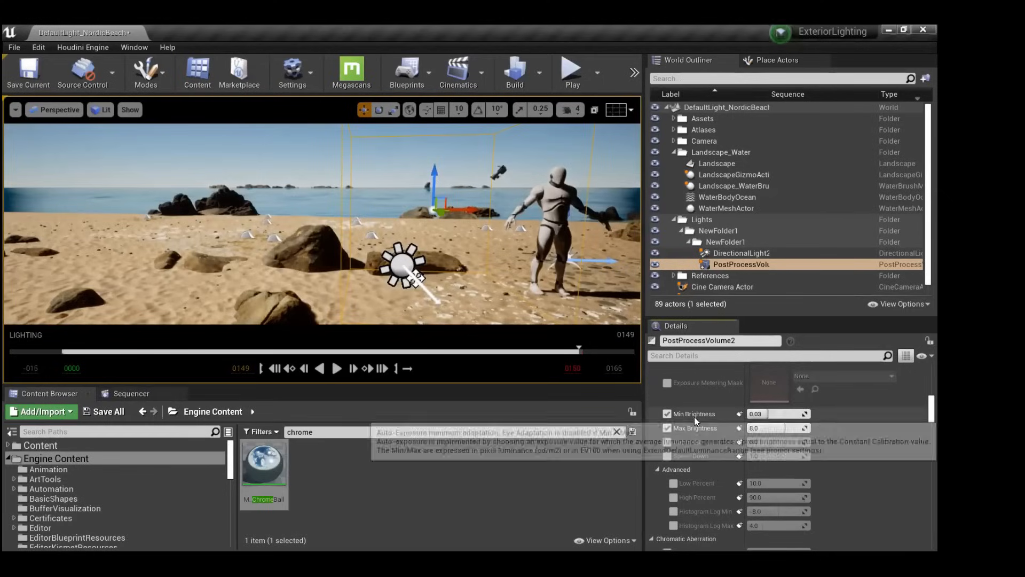
Disable the Min Brightness and Max Brightness overrides in the exposure settings of PostProcessVolume2.
left_click(666, 414)
left_click(666, 427)
left_click(667, 428)
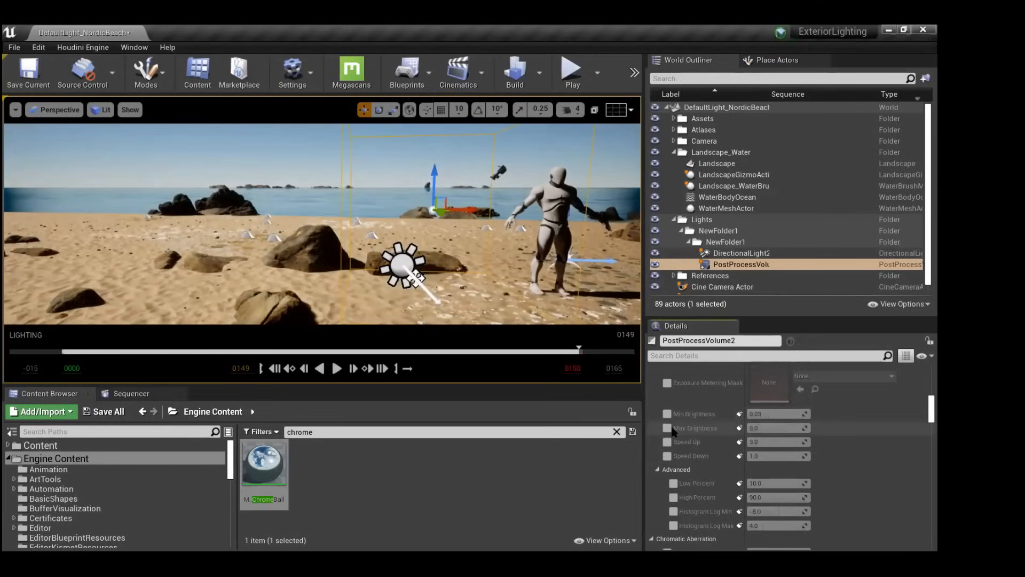
Switch to the PowerPoint slide show to read the Directional Light slide, and return to Unreal Editor.
key("alt+Tab")
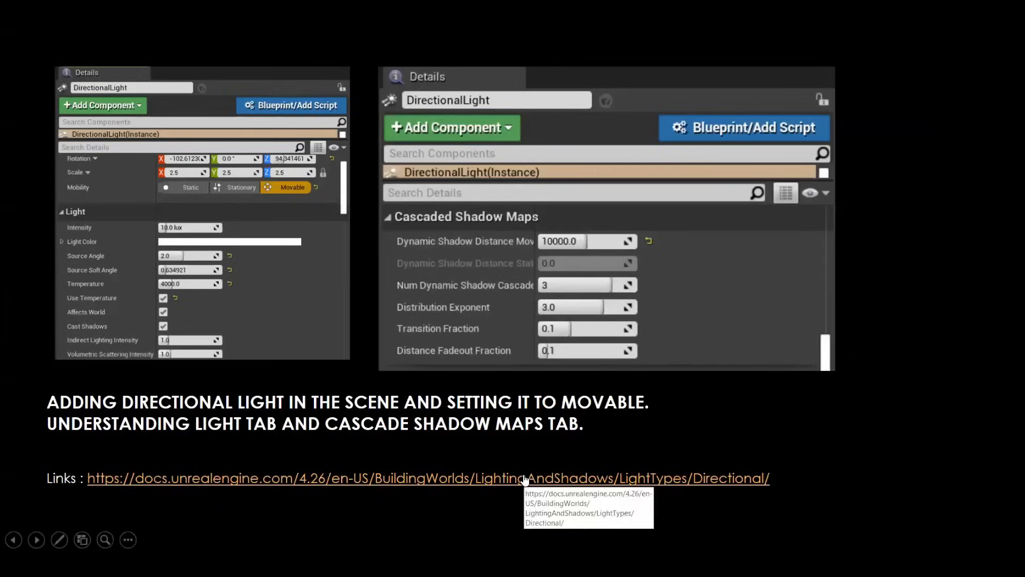
key("Right")
key("Right")
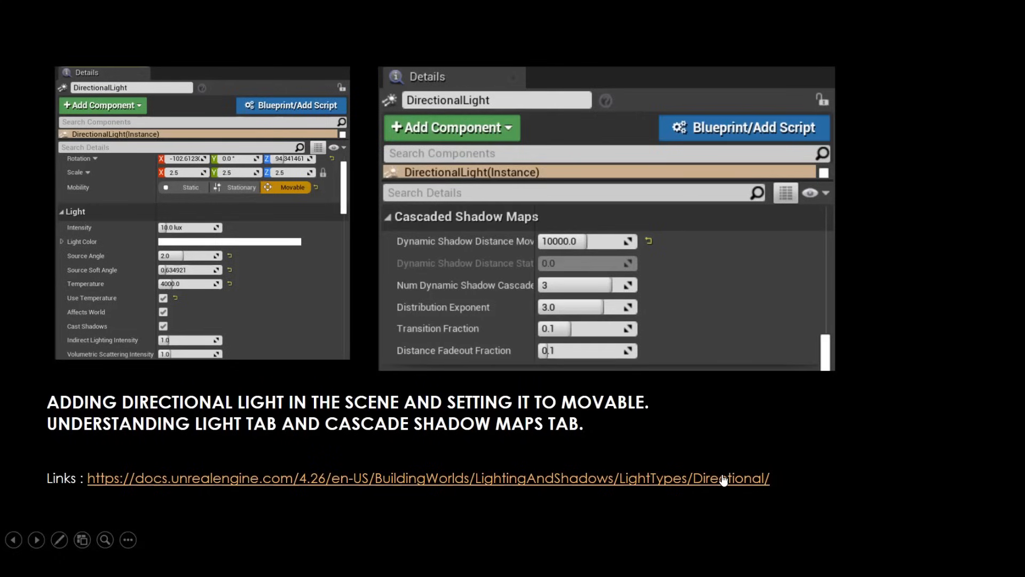
key("alt+Tab")
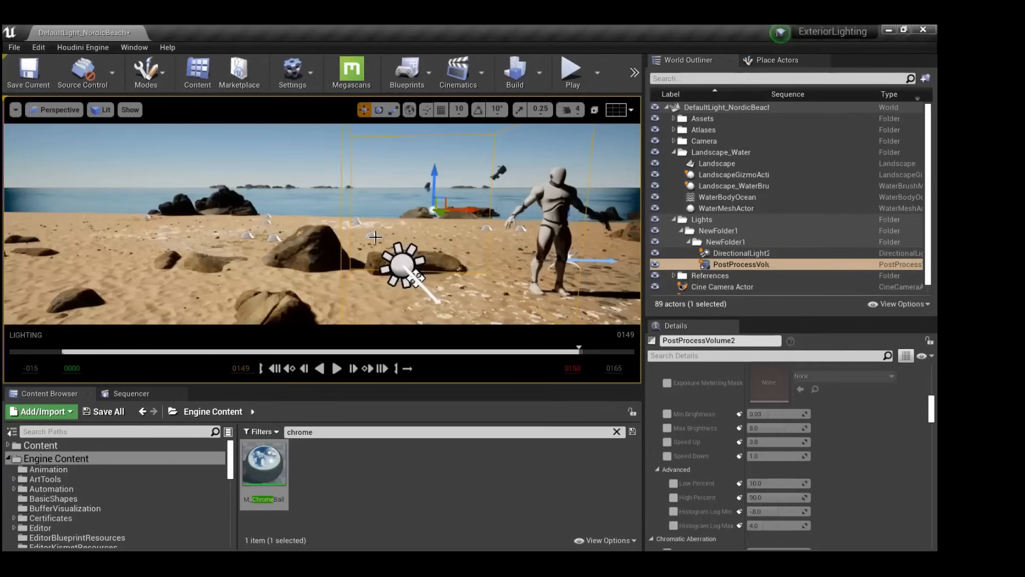
Select DirectionalLight2, enable Use Temperature and set its Temperature to 3000.
left_click(395, 266)
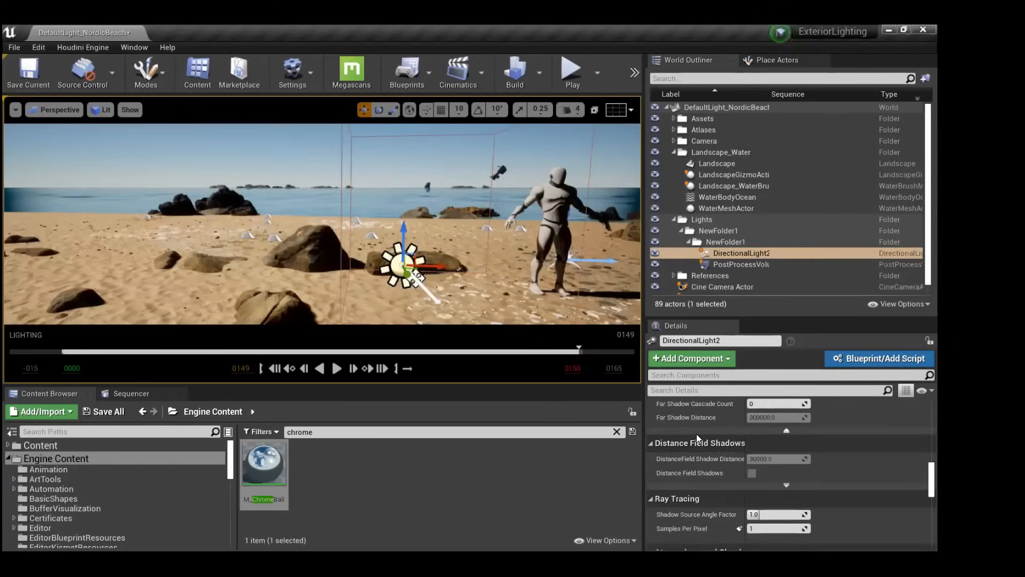
scroll(696, 433, "up", 5)
scroll(692, 428, "up", 5)
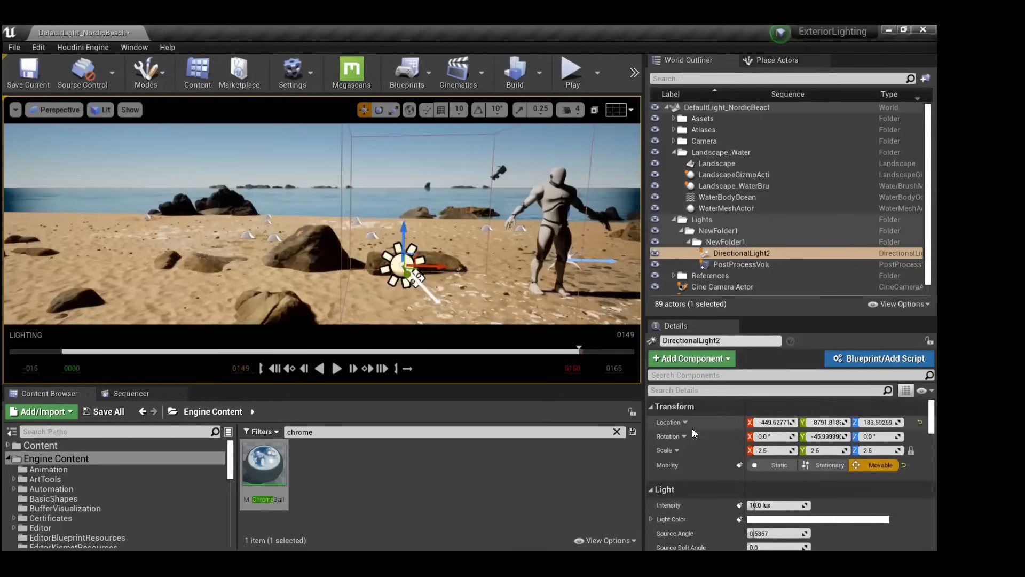
scroll(700, 460, "down", 2)
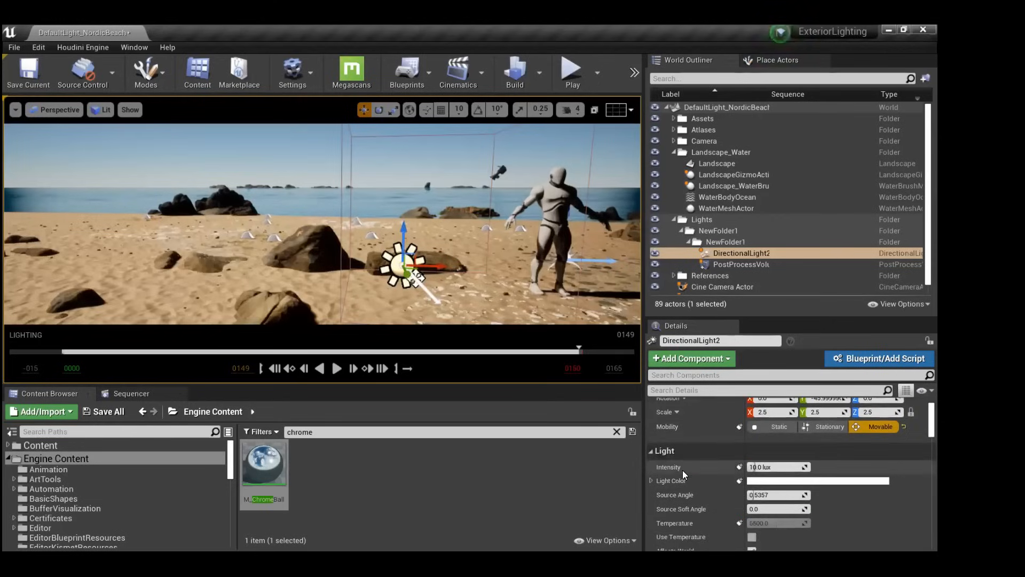
scroll(683, 470, "down", 1)
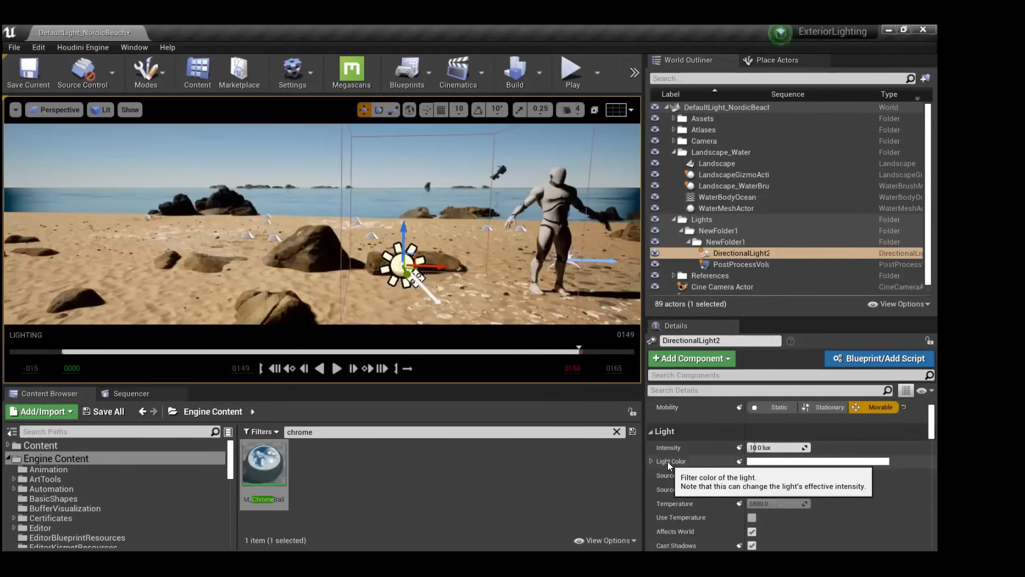
scroll(671, 461, "down", 2)
left_click(751, 477)
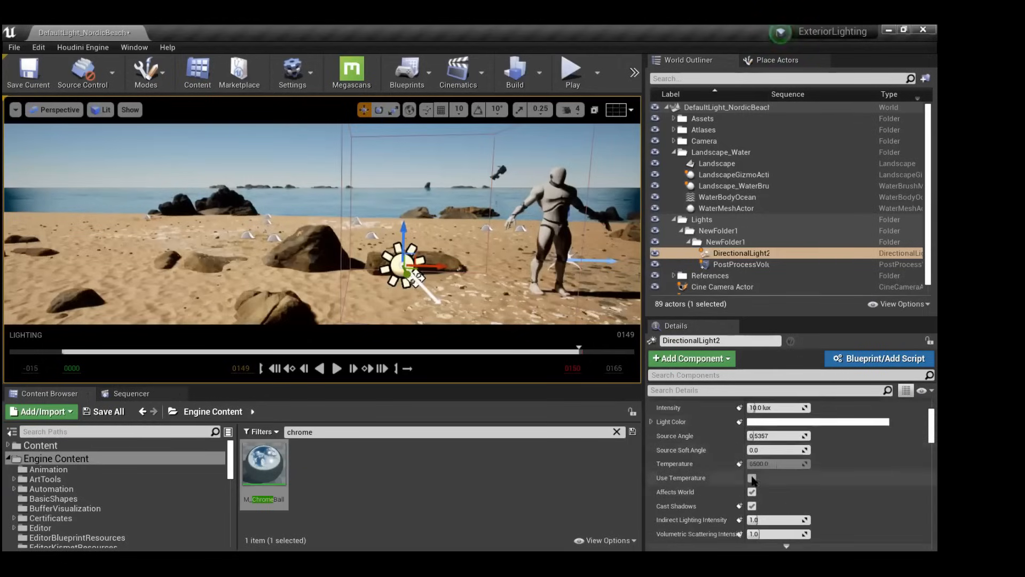
left_click(767, 463)
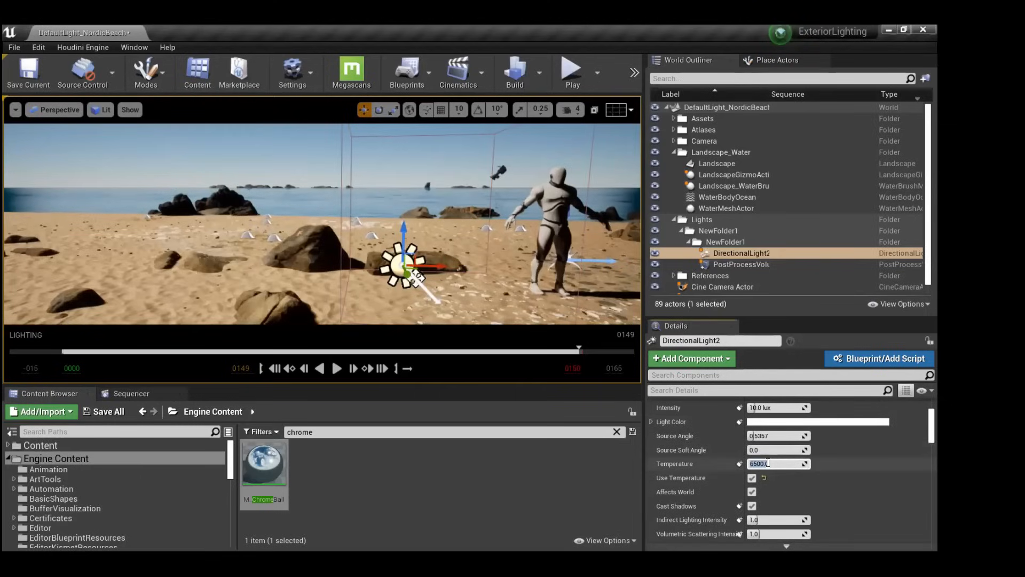
type("3000")
key("Return")
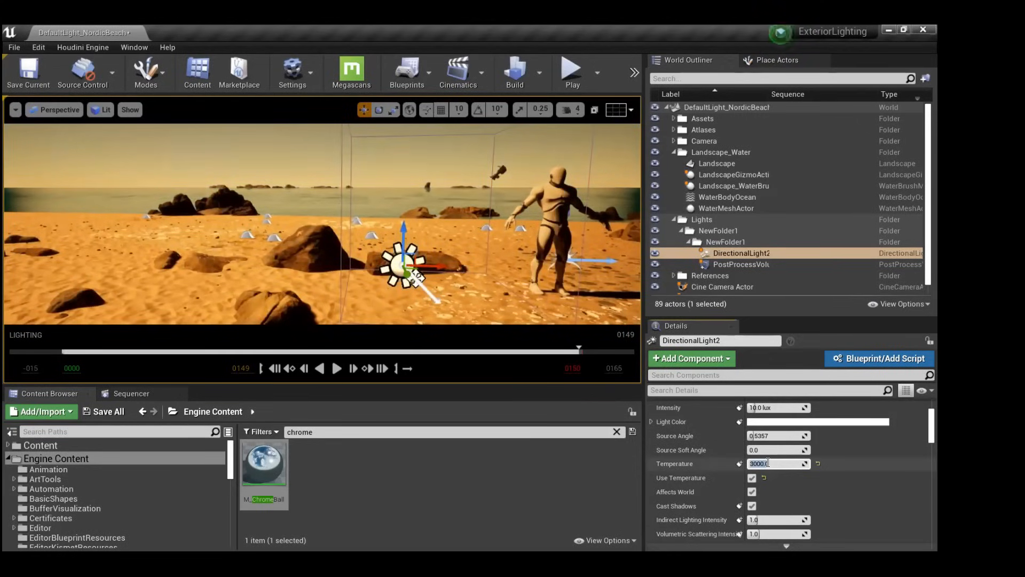
Restore the light's Temperature to 6500 and disable Use Temperature.
type("6500")
key("Return")
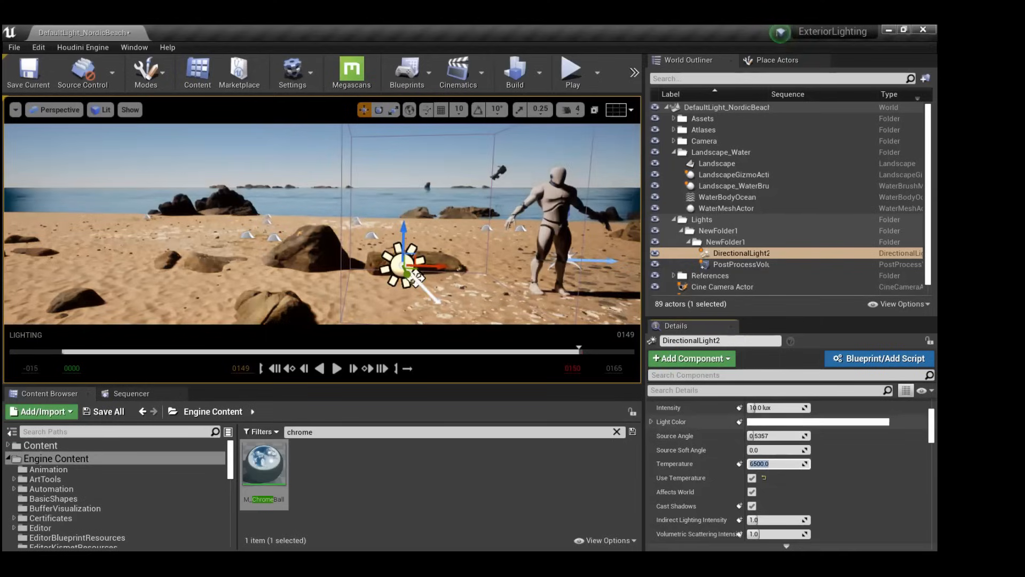
left_click(828, 488)
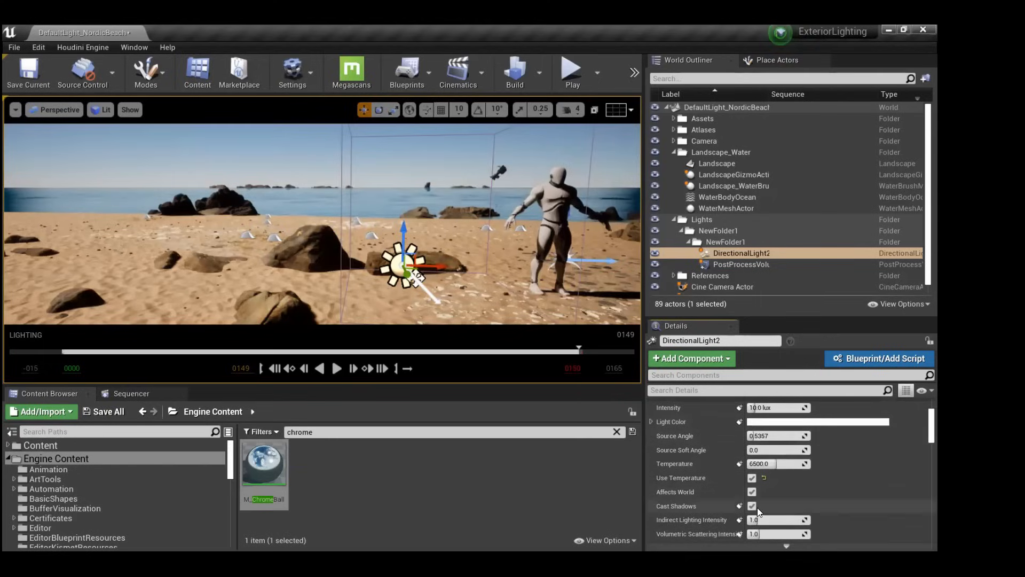
left_click(752, 480)
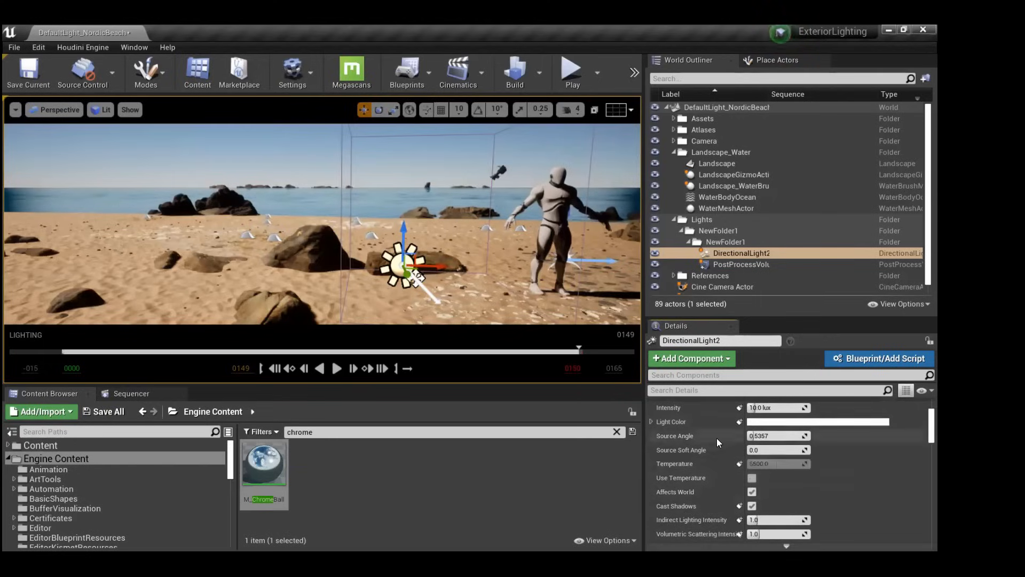
Frame the rock beside the fern plants in the viewport to examine their shadows up close.
scroll(716, 439, "down", 2)
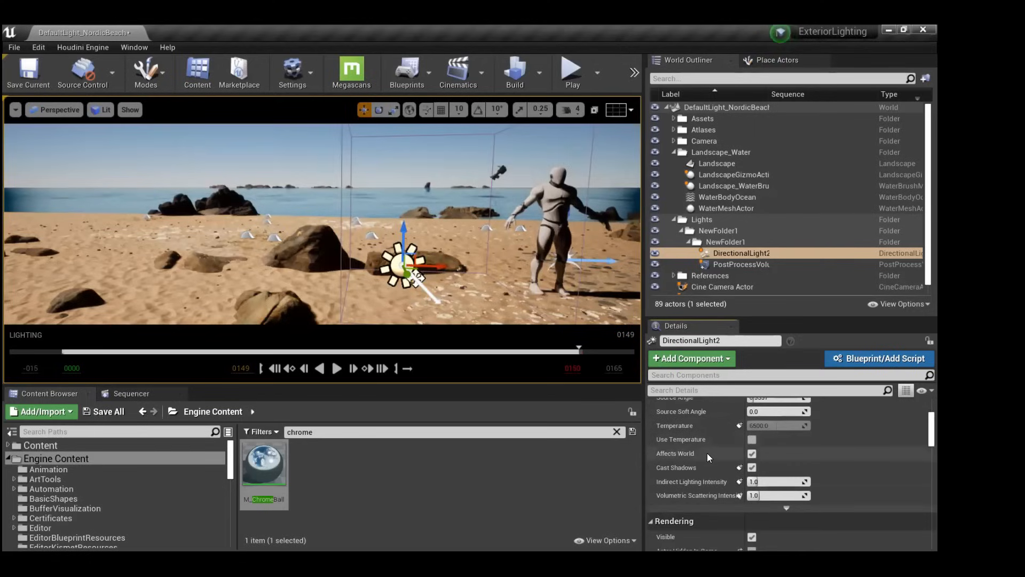
left_click_drag(430, 261, 457, 280)
right_click_drag(493, 260, 387, 245)
scroll(320, 262, "down", 6)
right_click_drag(253, 272, 5, 267)
right_click_drag(323, 251, 314, 250)
right_click_drag(238, 262, 193, 262)
left_click(193, 260)
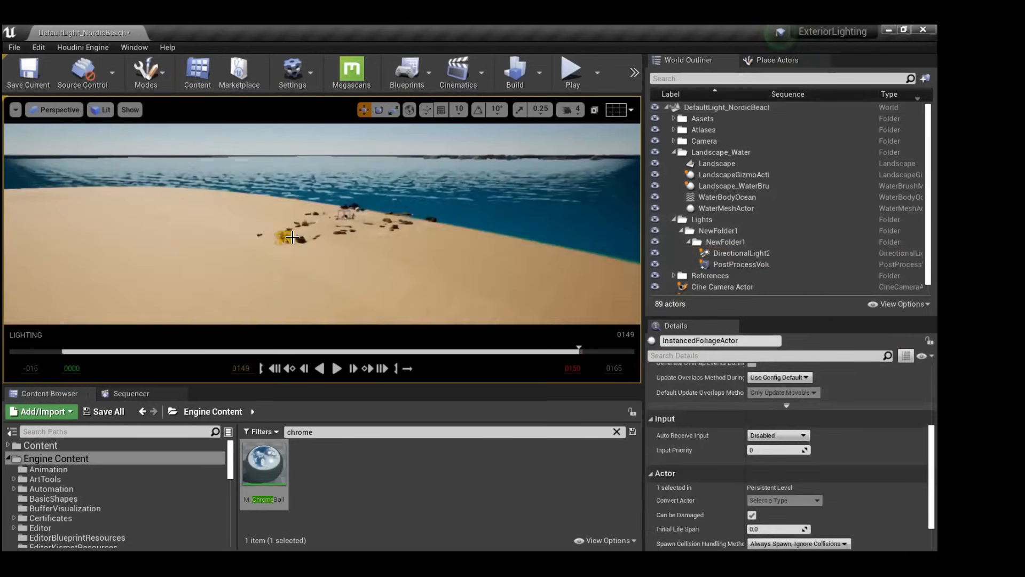
left_click(299, 239)
key("f")
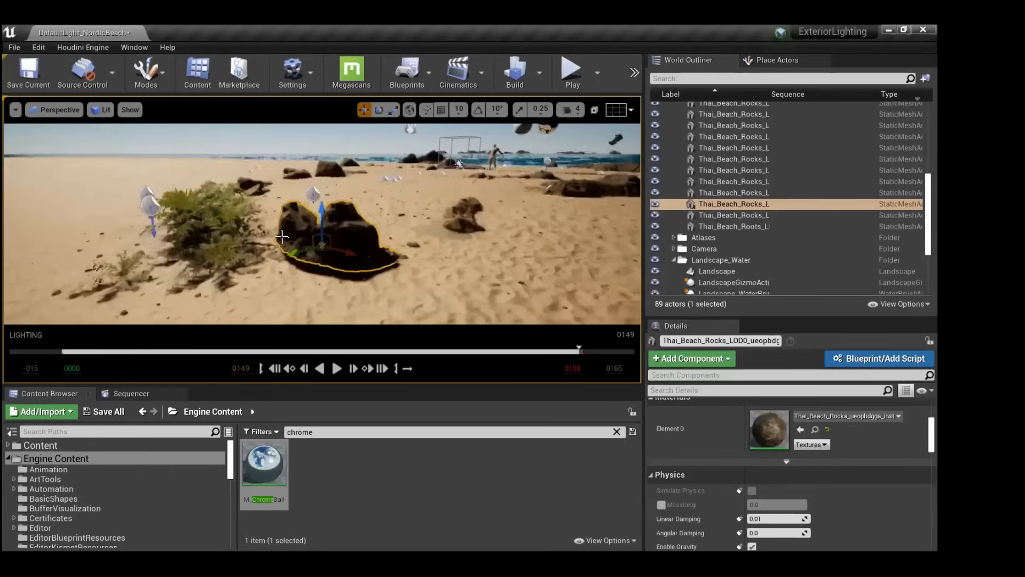
left_click_drag(299, 238, 355, 218, "alt")
middle_click_drag(224, 320, 314, 282, "alt")
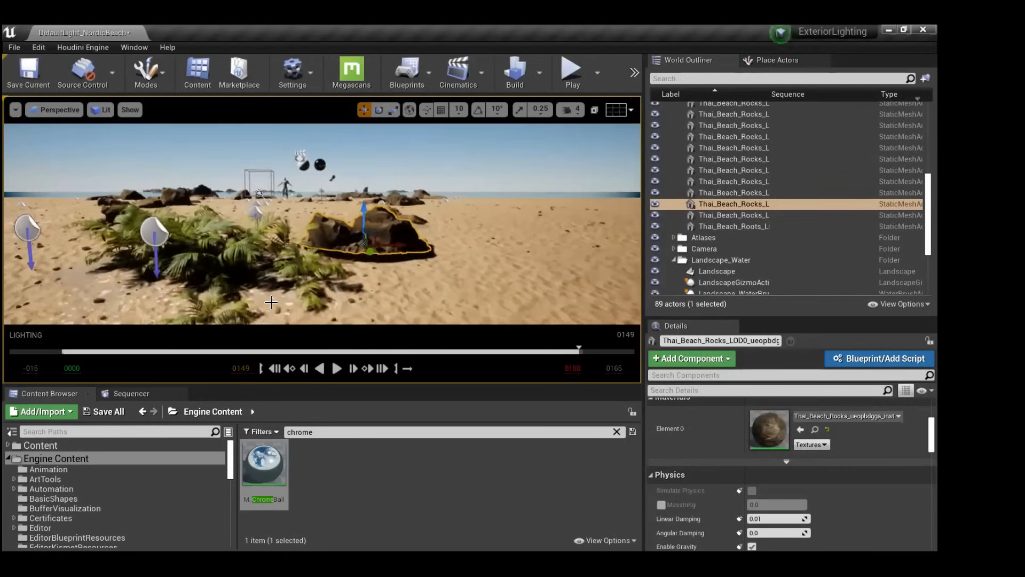
scroll(271, 302, "up", 3)
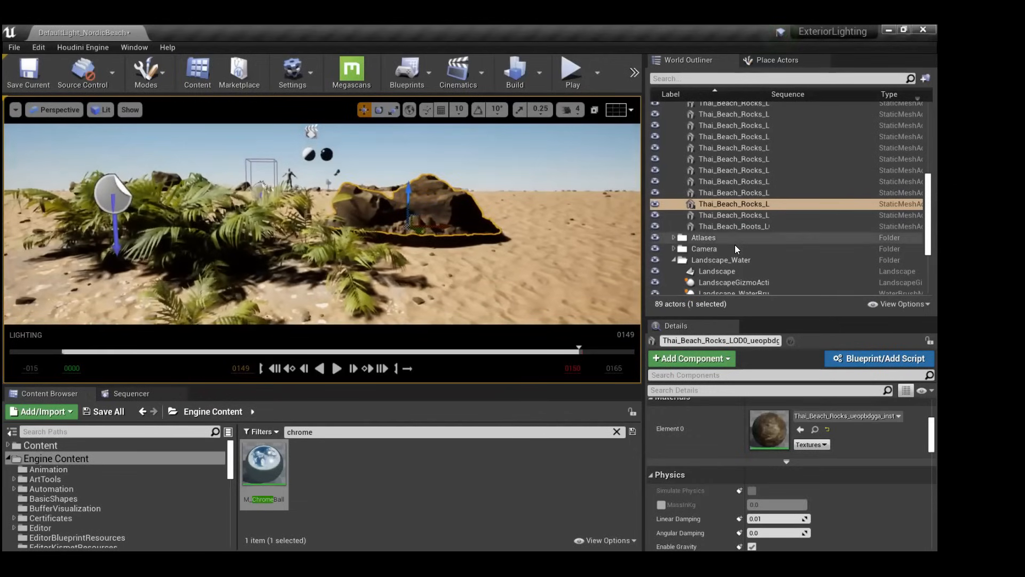
Select DirectionalLight2 and toggle Cast Shadows off and on to compare the shadows, leaving it enabled.
scroll(735, 244, "down", 5)
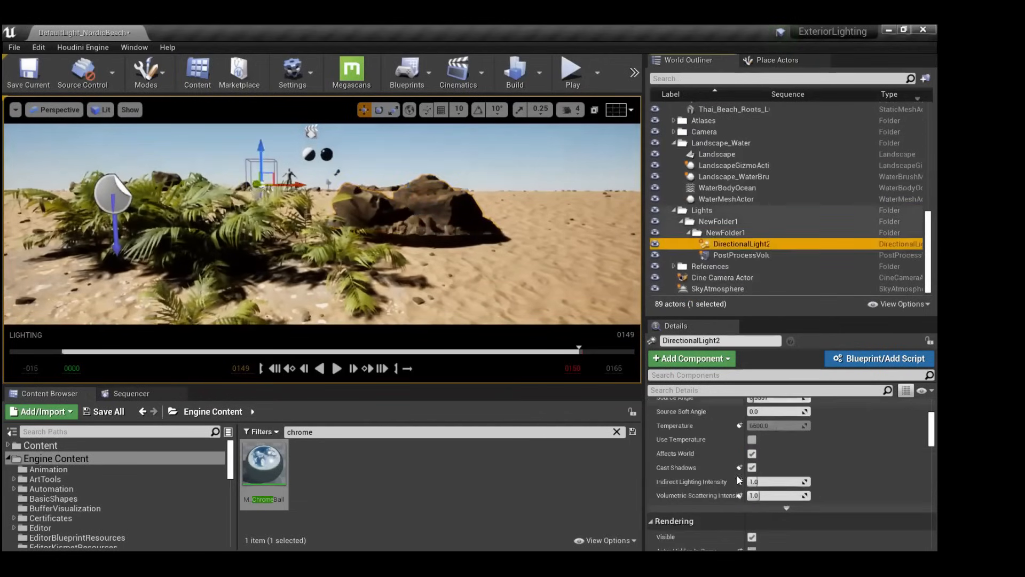
left_click(753, 467)
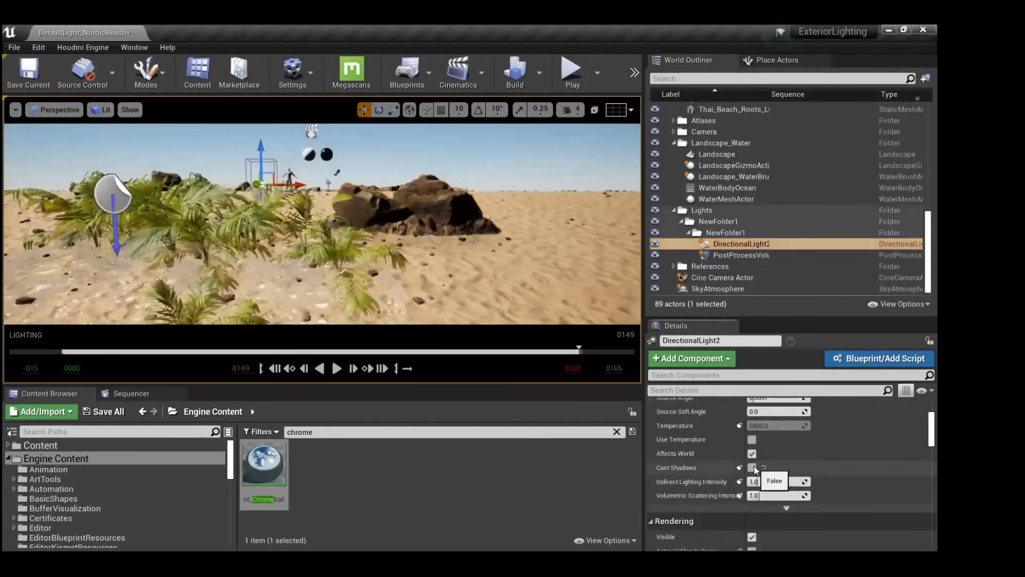
left_click(754, 468)
left_click(754, 468)
left_click(753, 467)
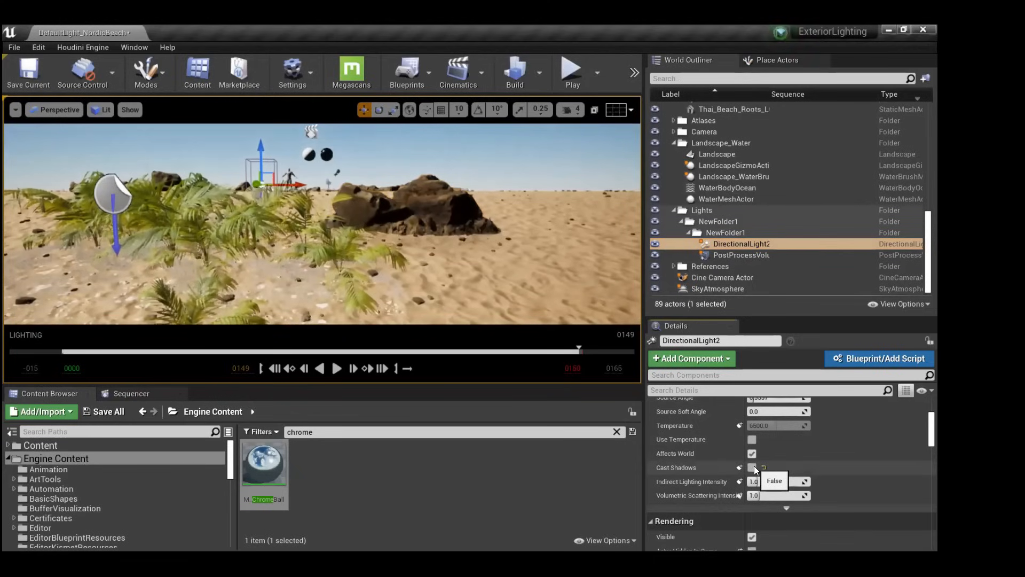
left_click(753, 468)
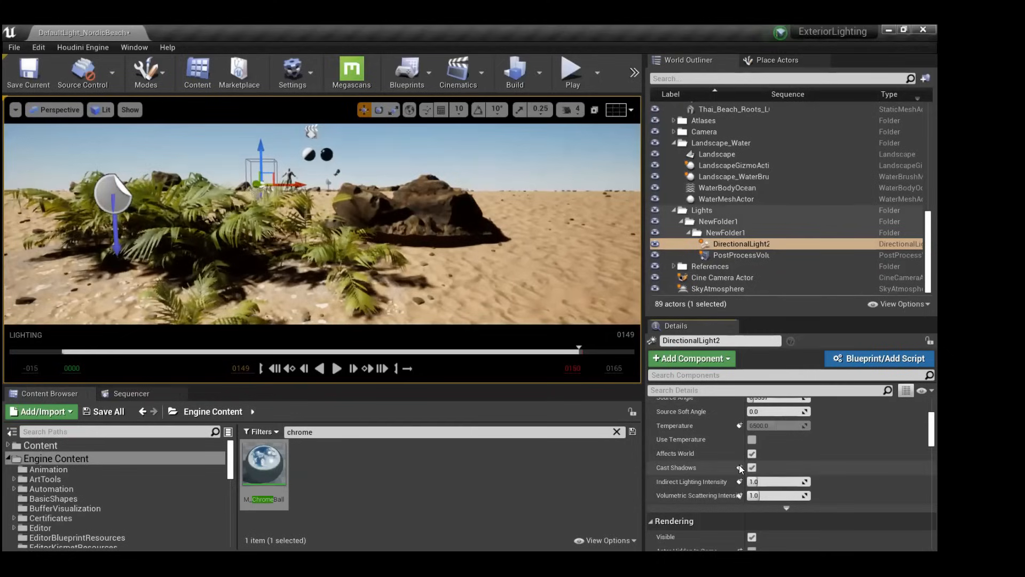
Try Indirect Lighting Intensity values of 10 and 10000 on DirectionalLight2, and reset it to 1.0.
scroll(725, 454, "down", 3)
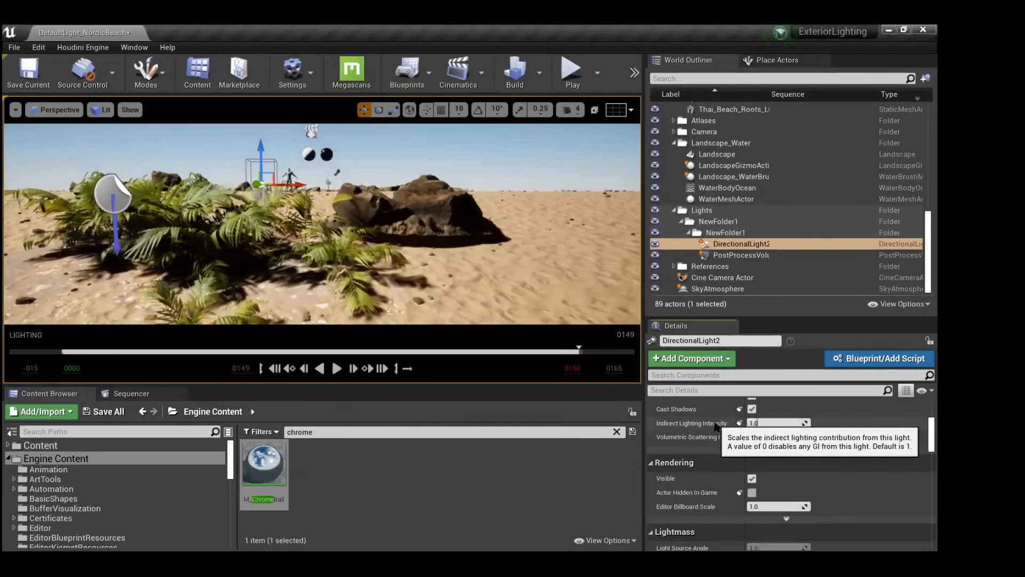
left_click(755, 422)
type("10")
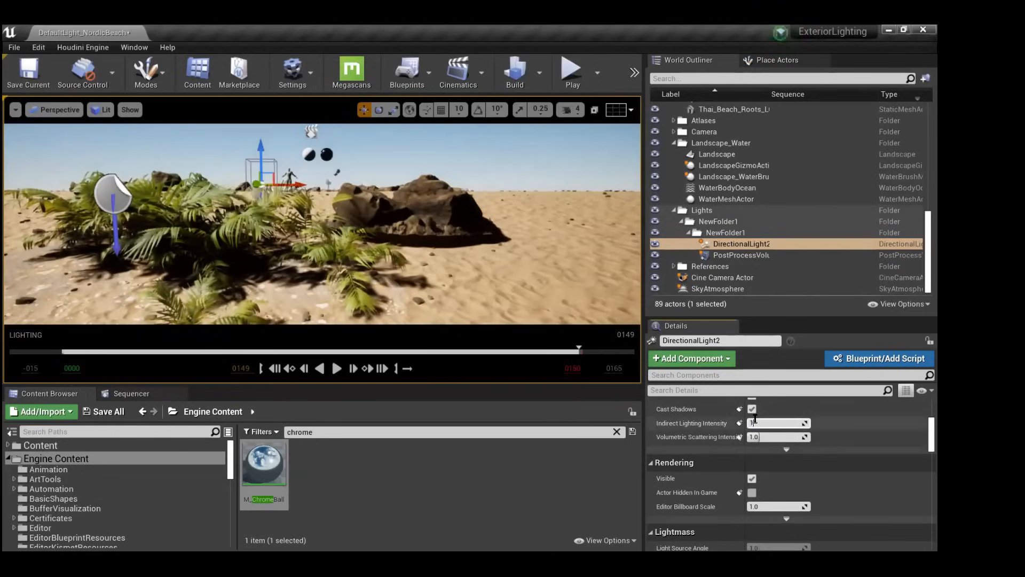
key("Return")
type("10000")
key("Return")
left_click(816, 423)
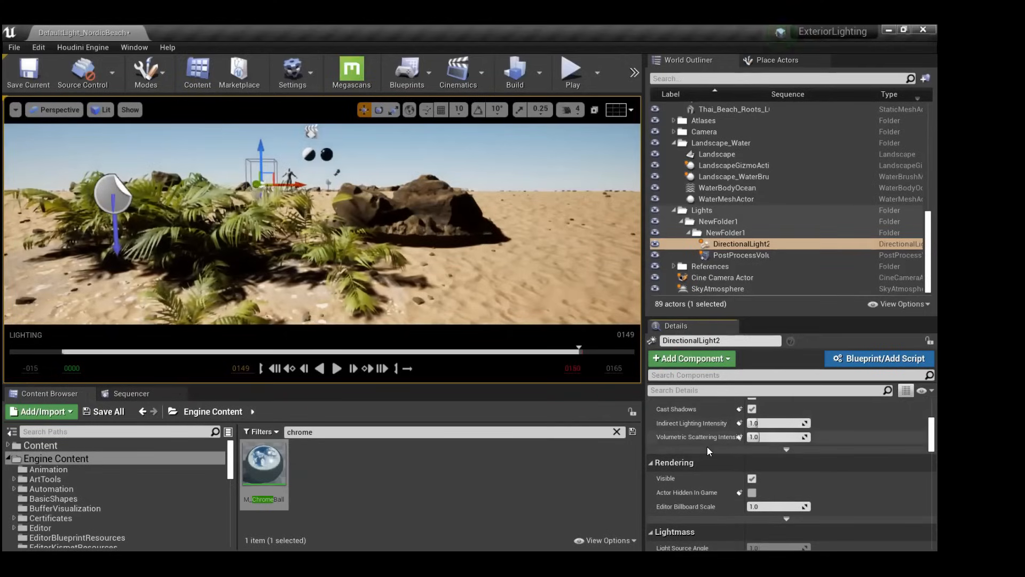
Expand the advanced Light settings, try a Shadow Bias of 0.0, and reset it to 0.5.
left_click(787, 449)
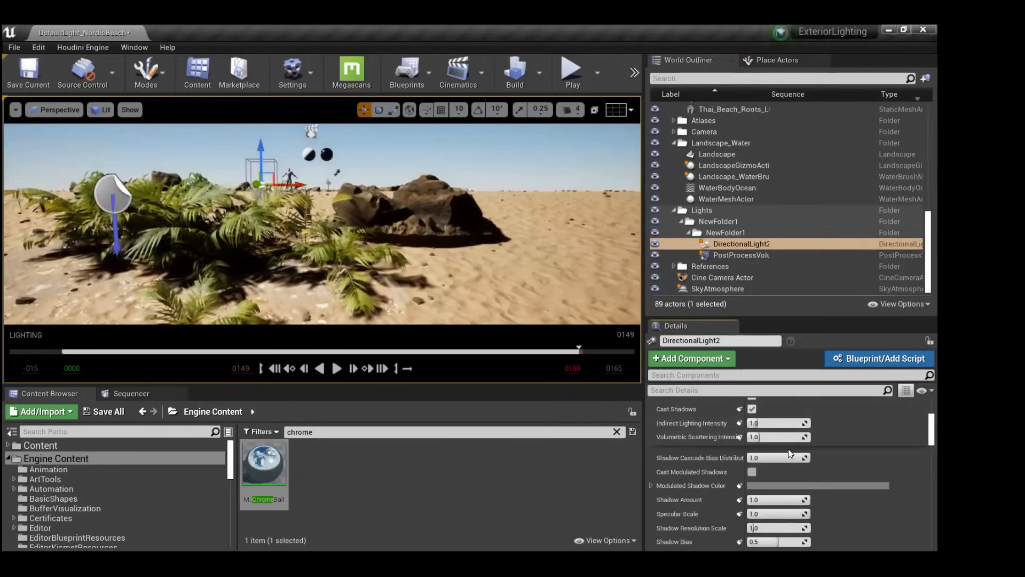
scroll(705, 421, "down", 3)
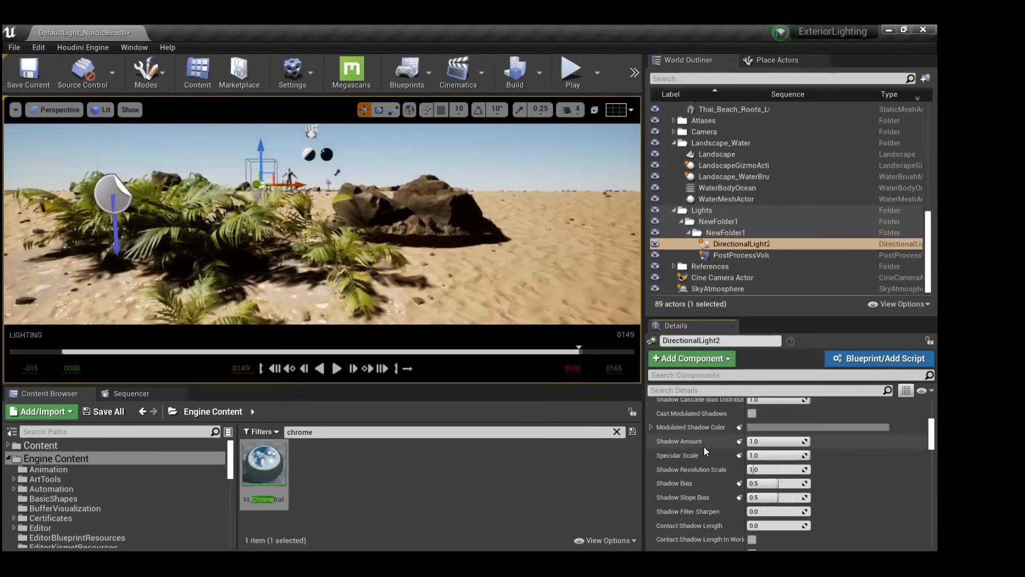
scroll(704, 446, "down", 1)
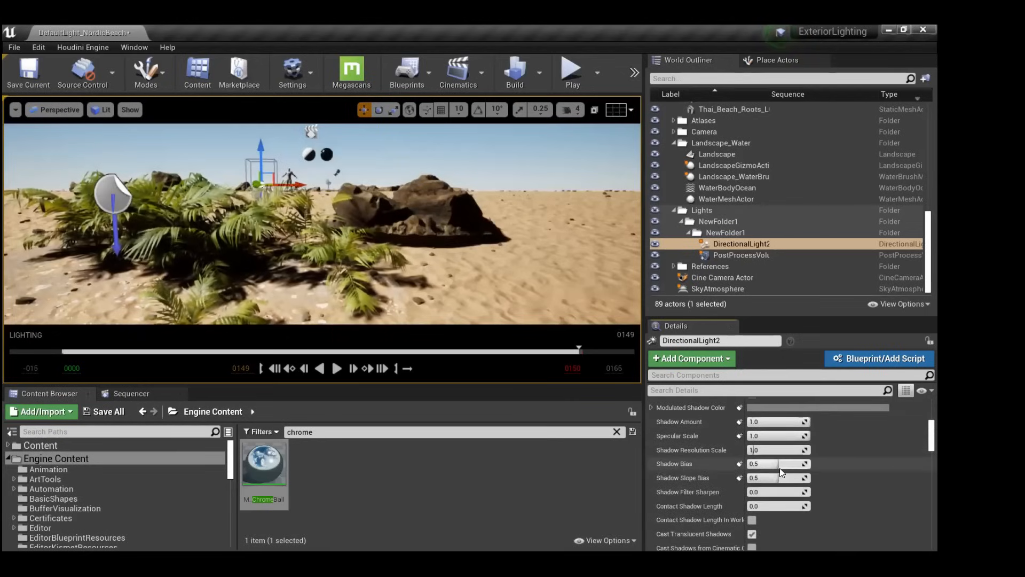
mouse_move(762, 464)
left_mouse_down()
mouse_move(785, 464)
mouse_move(748, 464)
left_mouse_up()
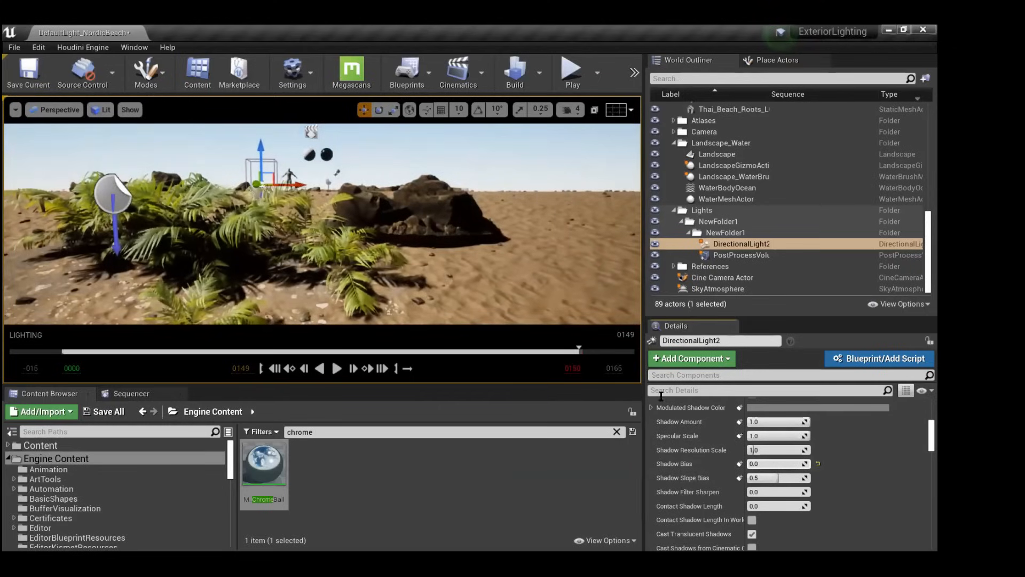
left_click(818, 461)
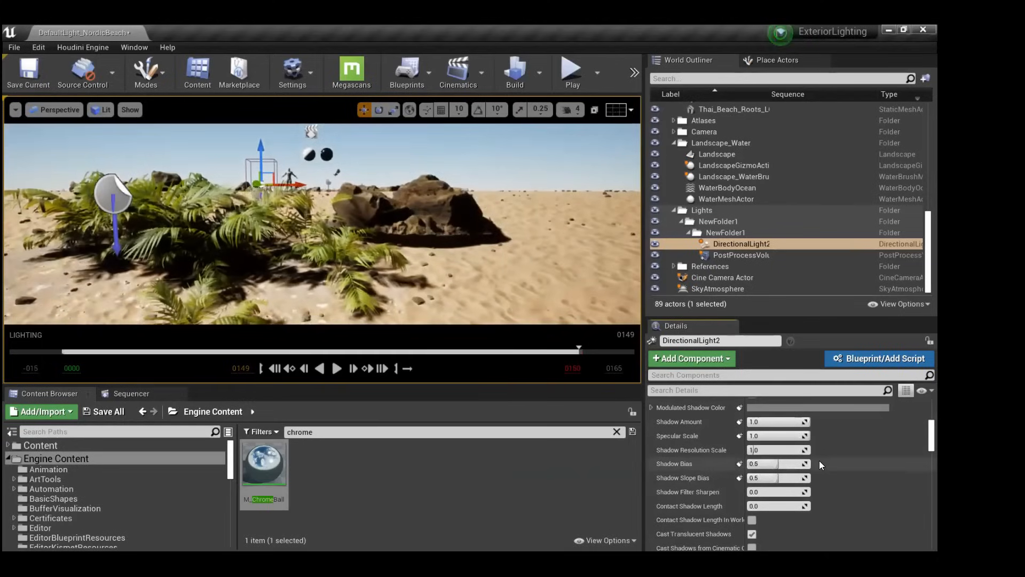
Examine the light's remaining advanced, Lightmass and Light Shafts settings, down to the Cascaded Shadow Maps section.
scroll(696, 462, "down", 3)
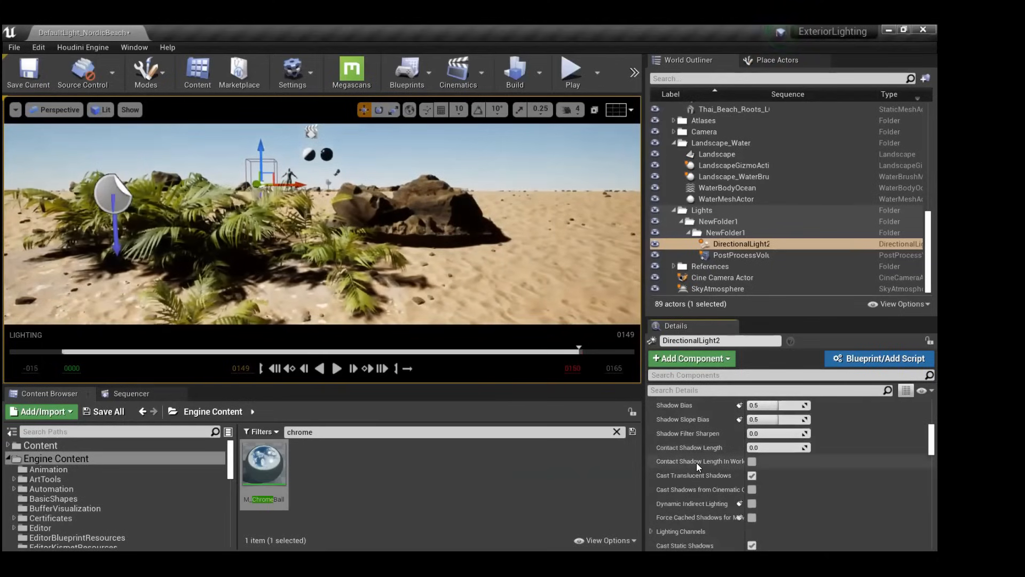
scroll(696, 462, "down", 5)
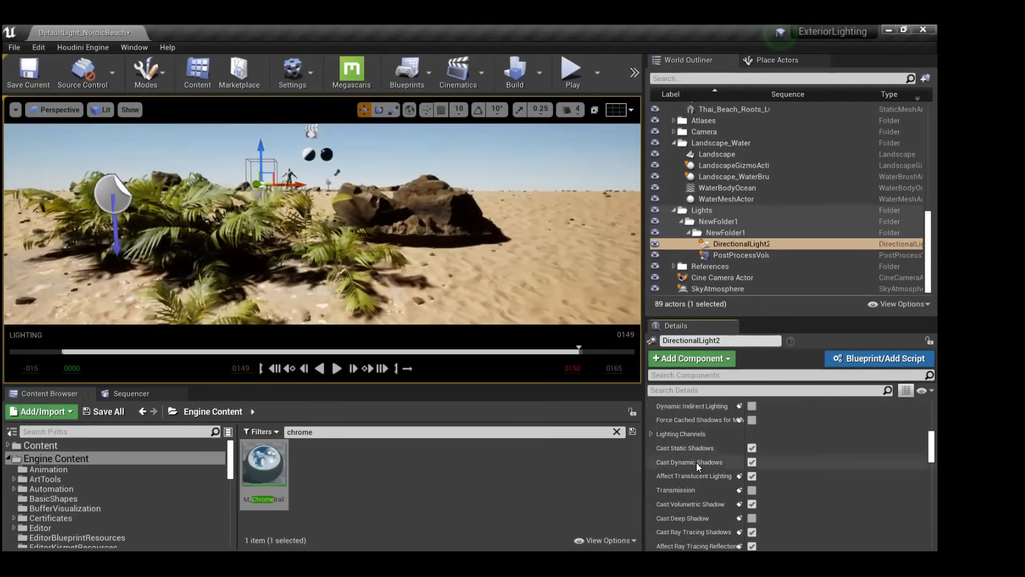
scroll(696, 462, "down", 6)
scroll(697, 462, "down", 6)
scroll(697, 462, "down", 2)
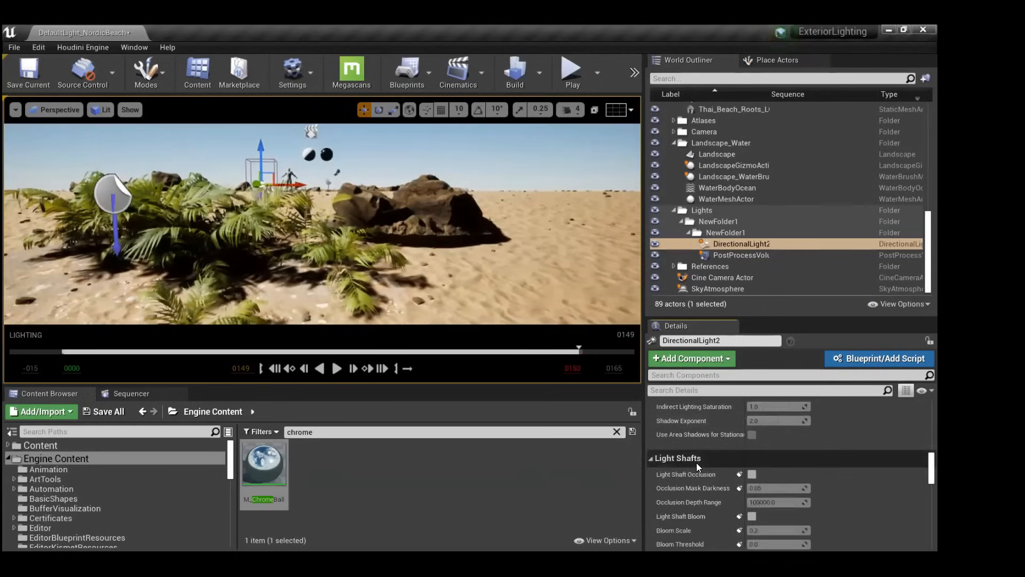
scroll(697, 462, "up", 3)
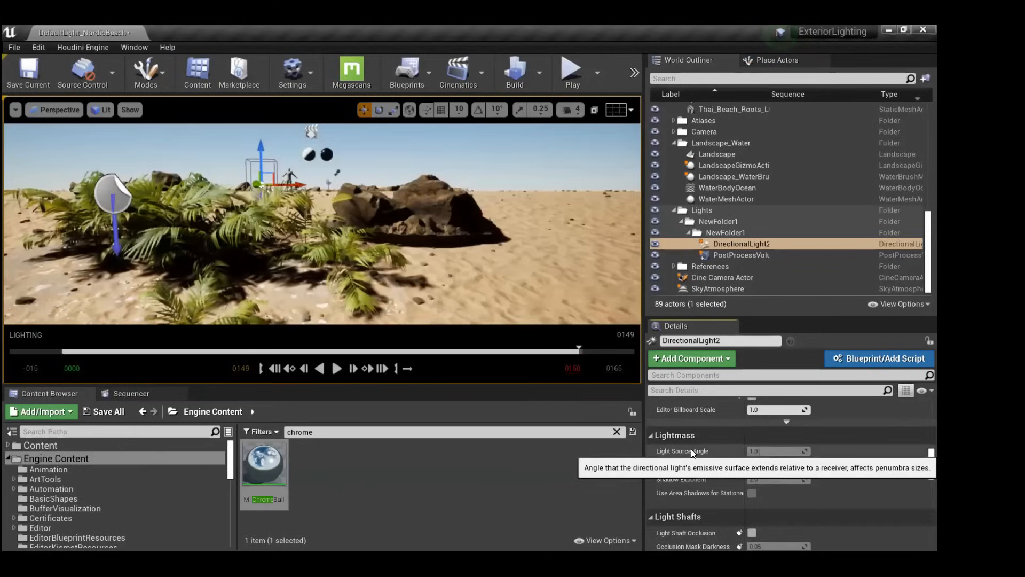
scroll(709, 437, "down", 2)
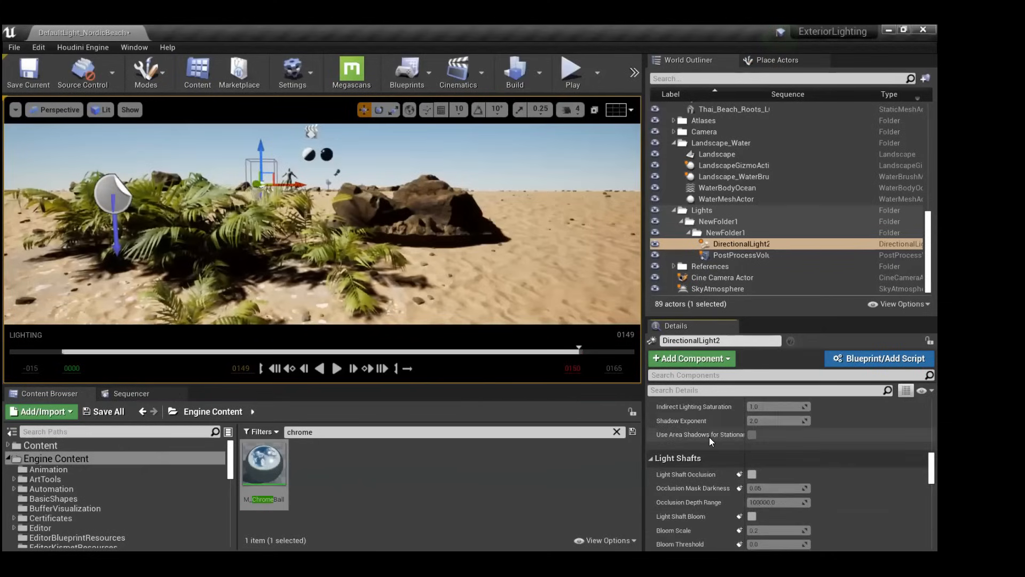
scroll(709, 437, "down", 5)
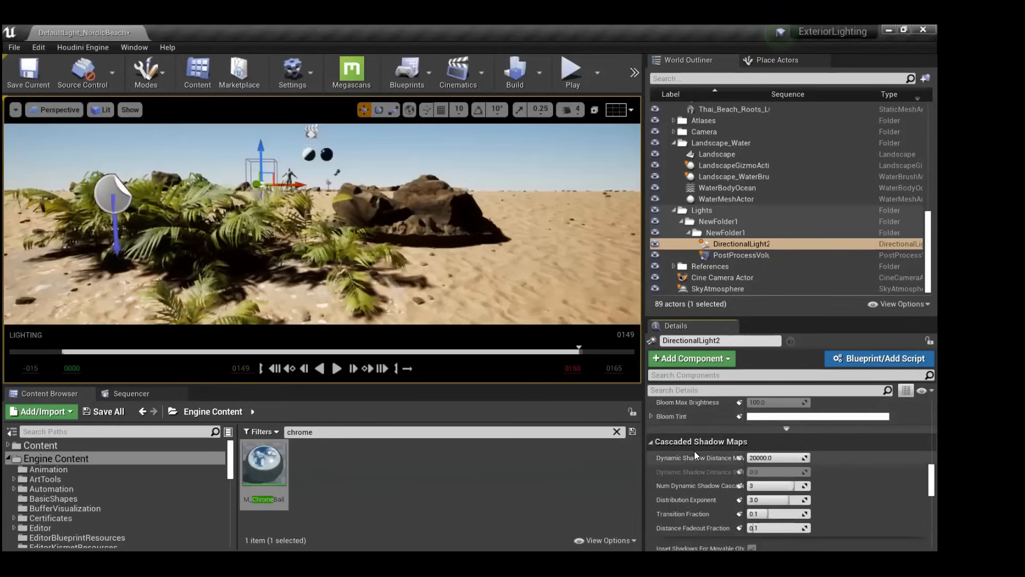
With the whole beach in view, lower the movable light's Dynamic Shadow Distance to about 1524.
key("e")
right_click_drag(391, 201, 386, 215)
key("s")
key("s")
mouse_move(789, 460)
left_mouse_down()
mouse_move(758, 459)
mouse_move(774, 460)
left_mouse_up()
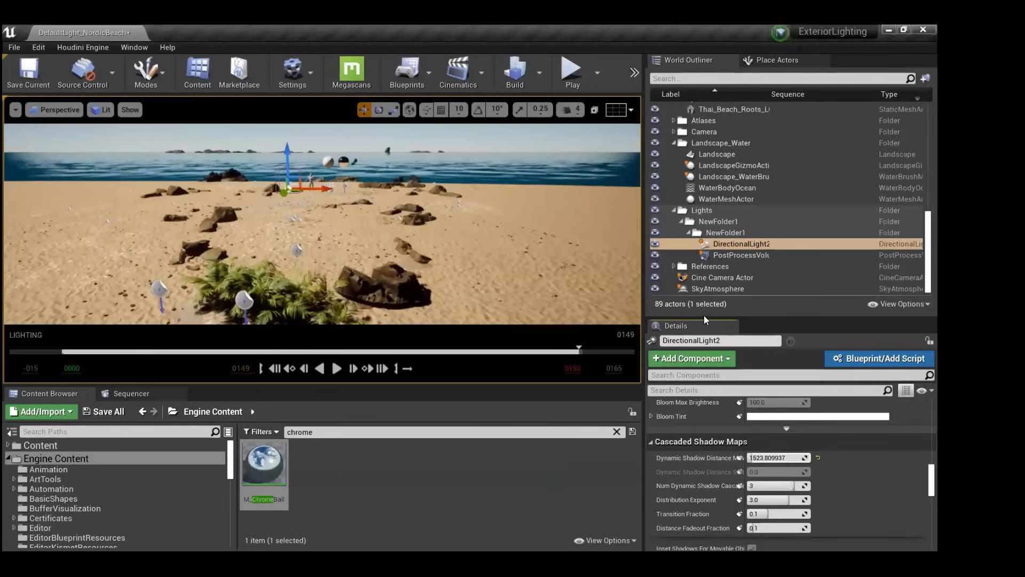
Set the Dynamic Shadow Distance for movable lights to 10000 in DirectionalLight2's Cascaded Shadow Maps settings.
left_click_drag(754, 458, 760, 458)
left_click(760, 458)
type("10000.0")
key("Return")
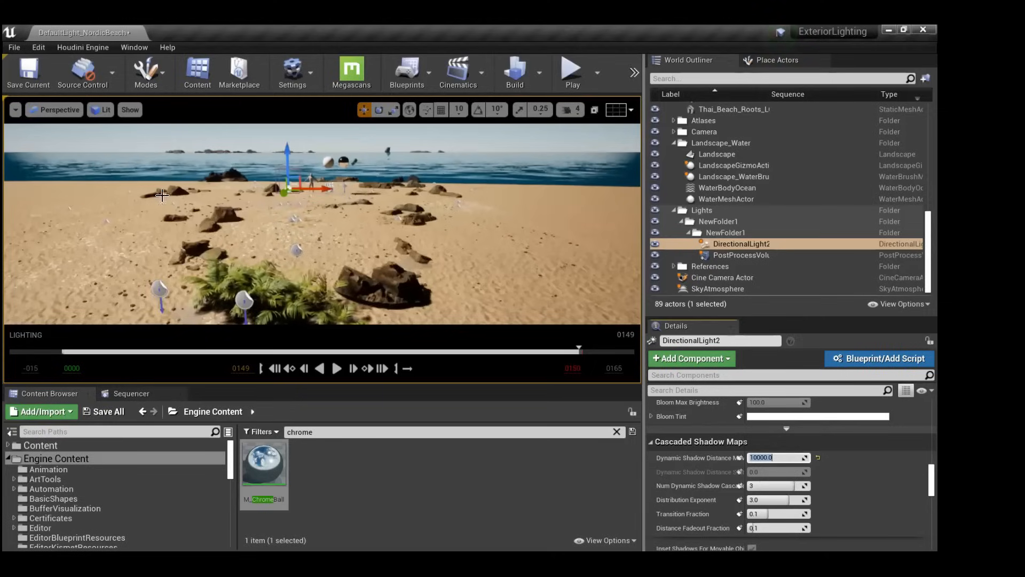
Examine the shadows cast by the palm plants on the sand from close up.
right_click_drag(292, 229, 298, 252)
right_click_drag(315, 287, 316, 287)
key("w")
right_click_drag(355, 220, 355, 234)
key("w")
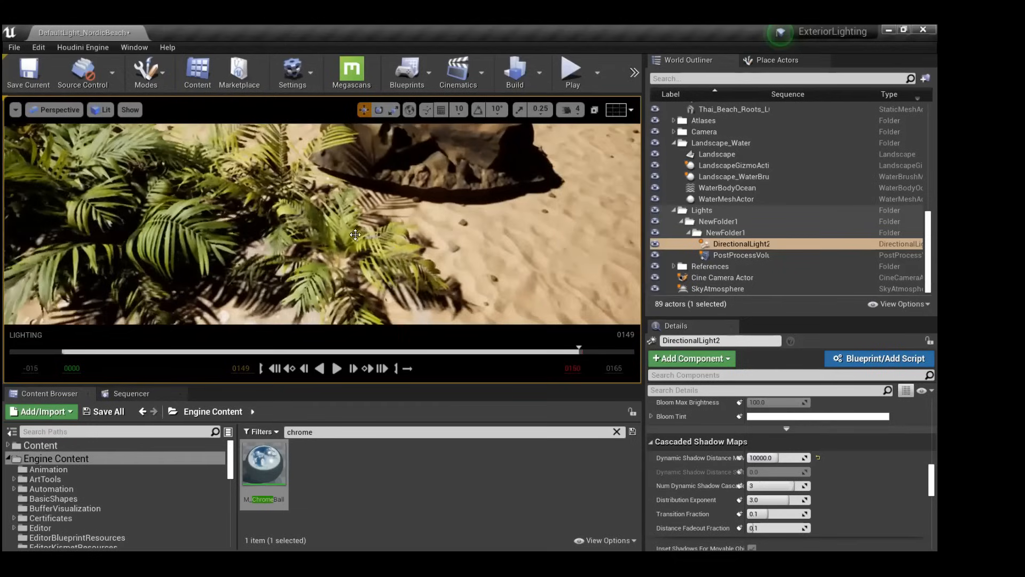
scroll(355, 235, "down", 3)
scroll(284, 288, "down", 2)
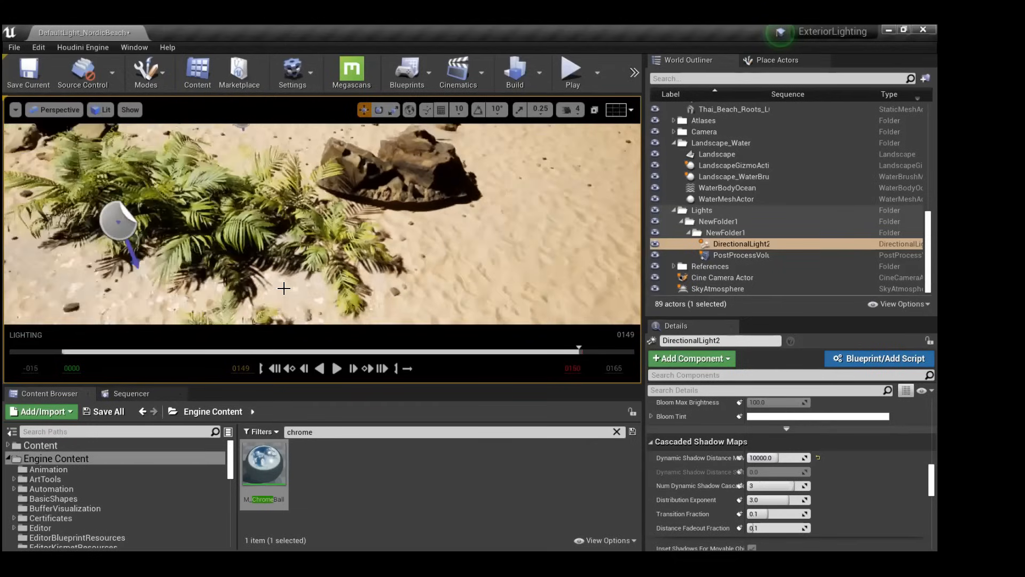
scroll(284, 287, "up", 2)
middle_click_drag(284, 288, 269, 307)
middle_click_drag(399, 270, 377, 294)
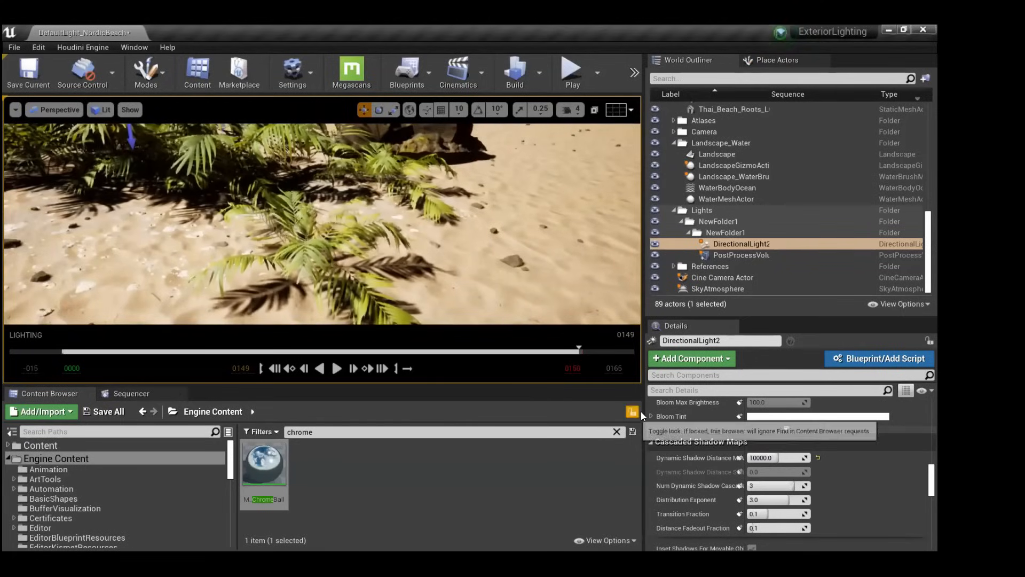
Try Num Dynamic Shadow Cascades values of 1, 2, 3 and 4 on DirectionalLight2, comparing the palm shadows.
left_click(770, 485)
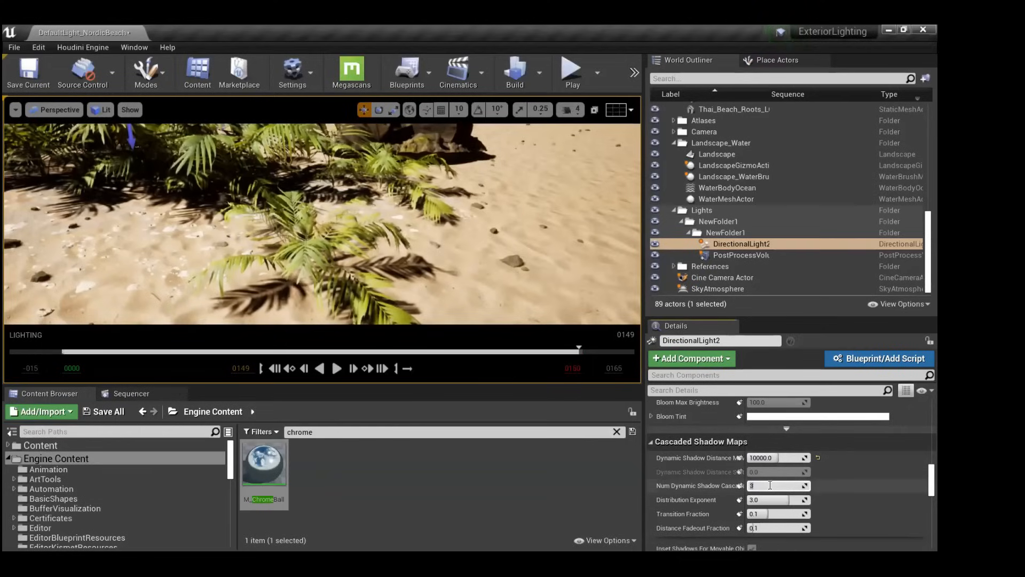
type("1")
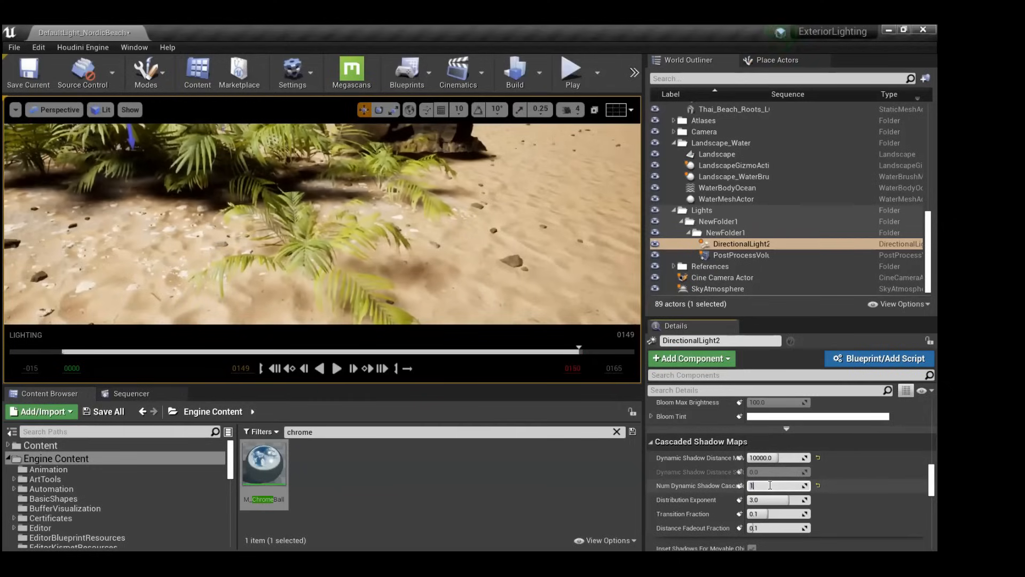
type("2")
key("Return")
type("3")
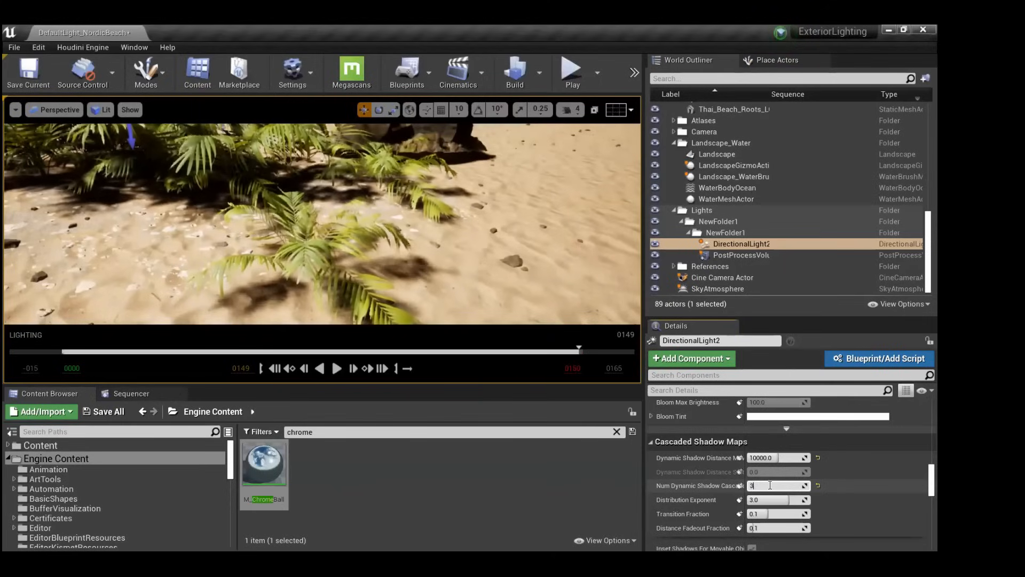
key("Return")
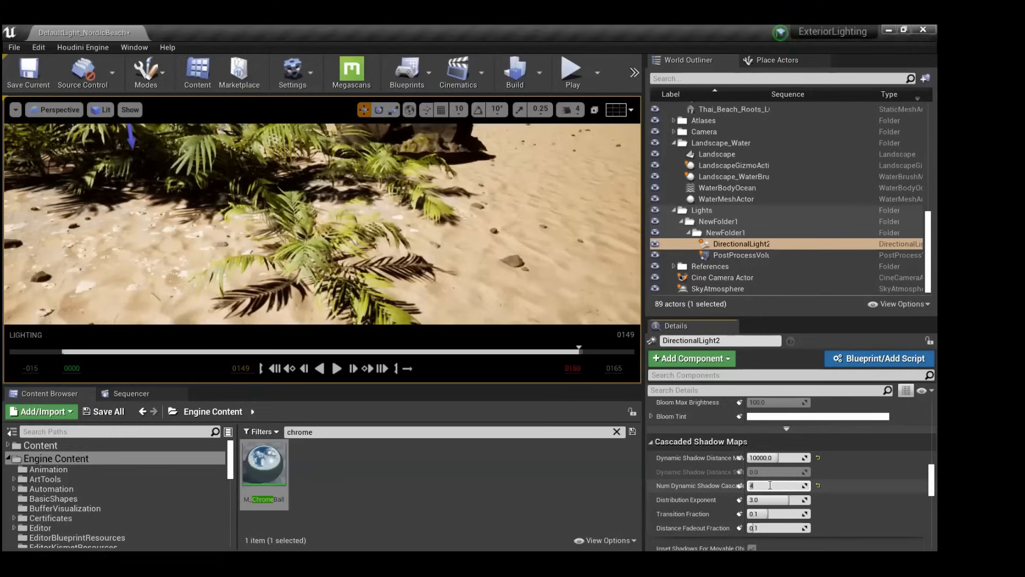
Try 5, 10 and 4 dynamic shadow cascades on the light, and return the number to 3.
type("5")
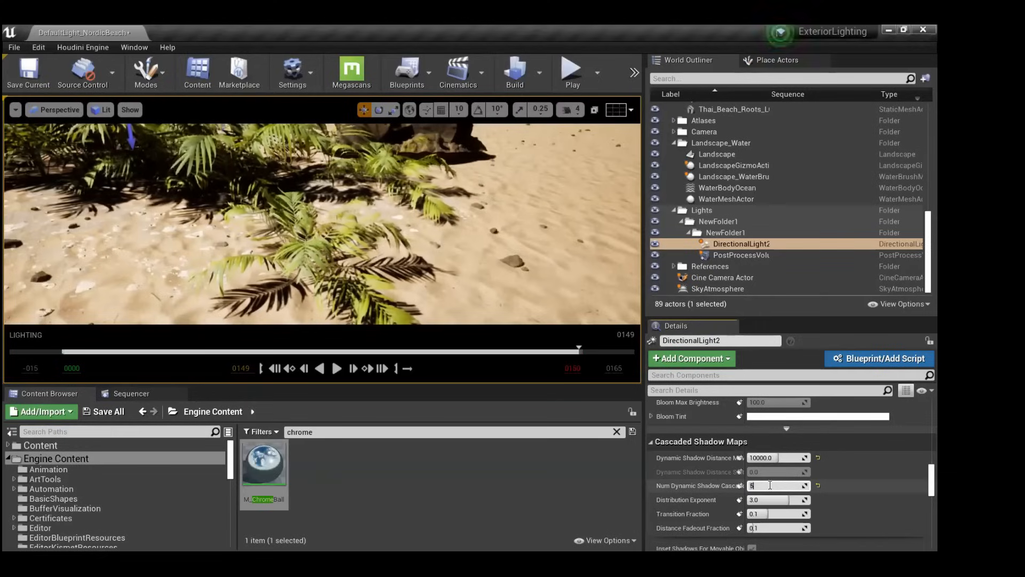
type("1")
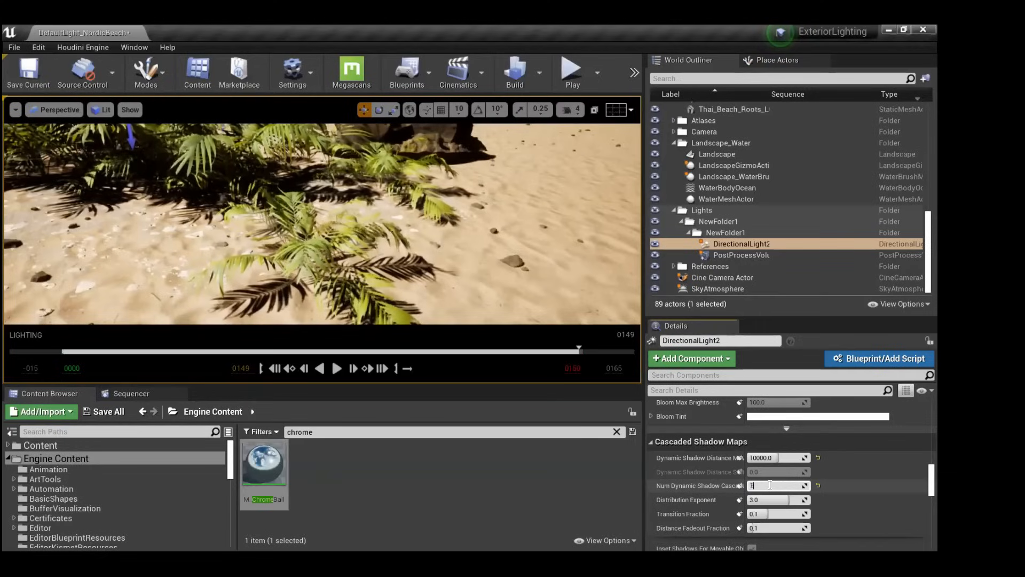
type("0")
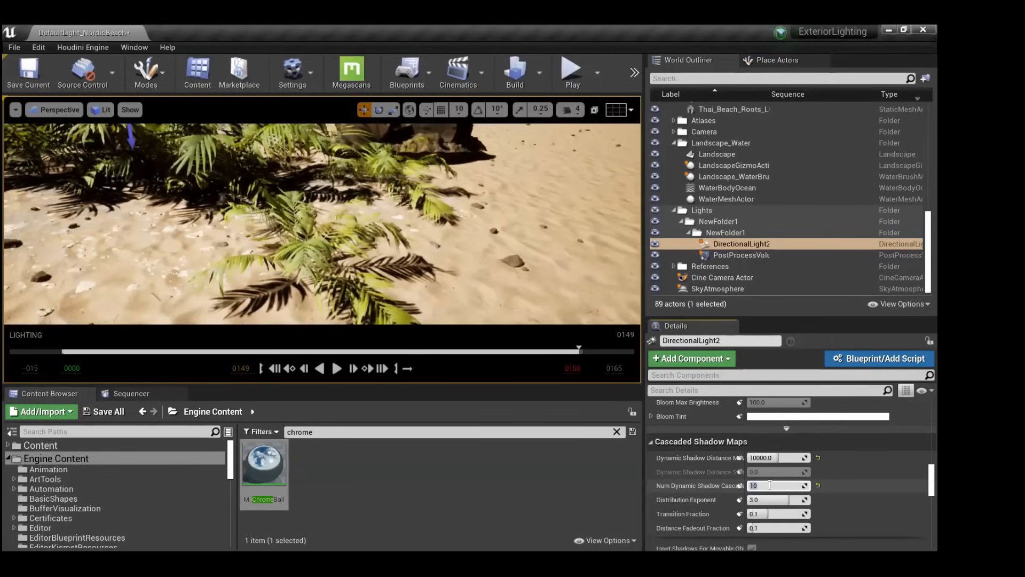
type("4")
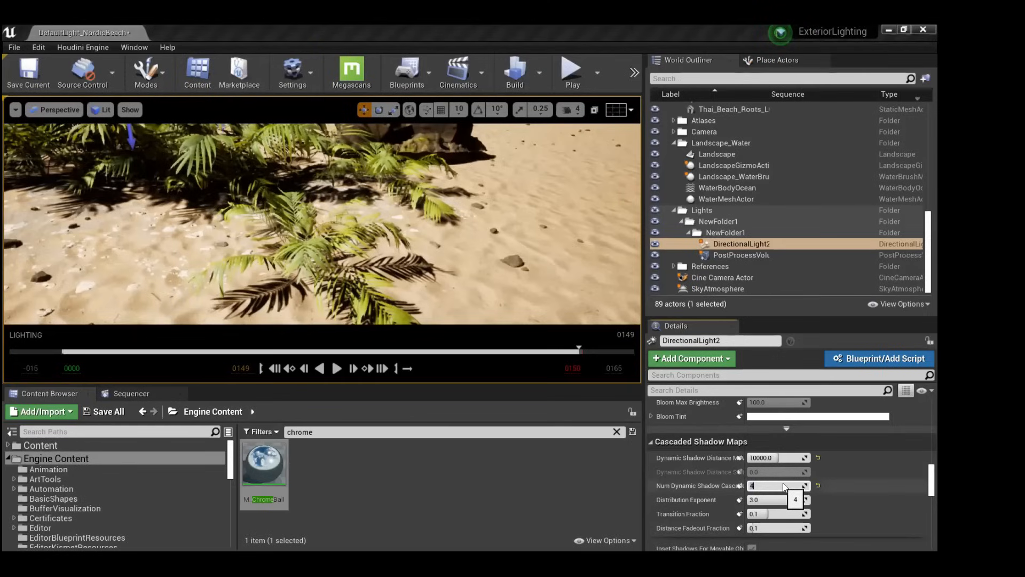
key("BackSpace")
type("3")
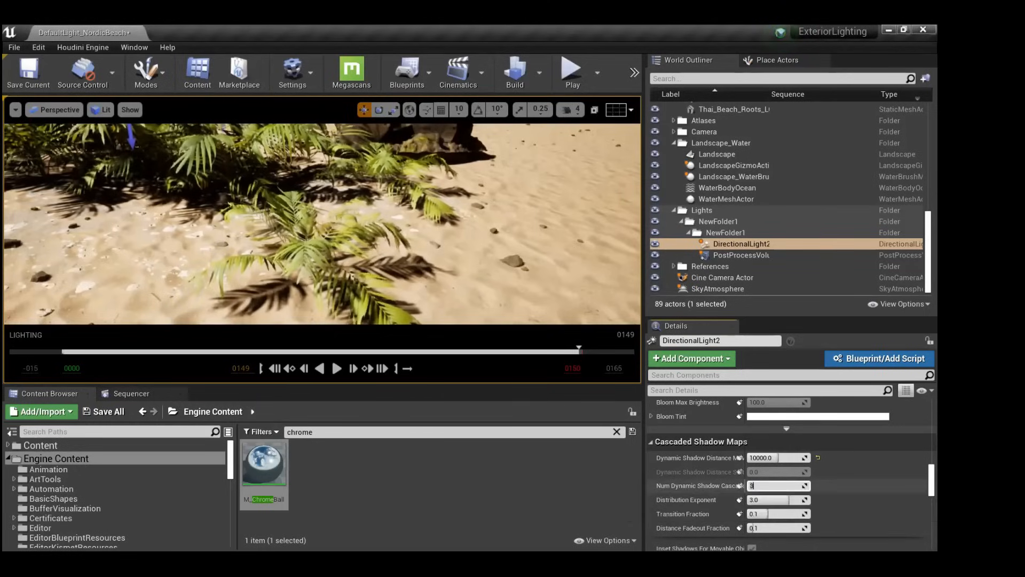
Examine the light's Distance Field Shadows, Ray Tracing, and Atmosphere and Cloud settings, and return to the main Light settings.
scroll(714, 478, "down", 1)
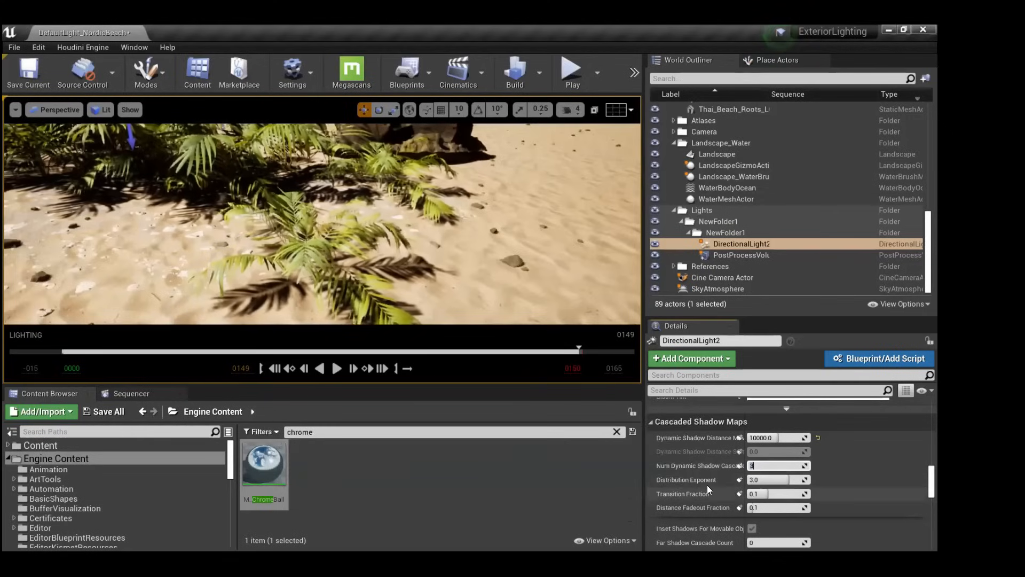
scroll(702, 480, "down", 3)
scroll(703, 483, "down", 3)
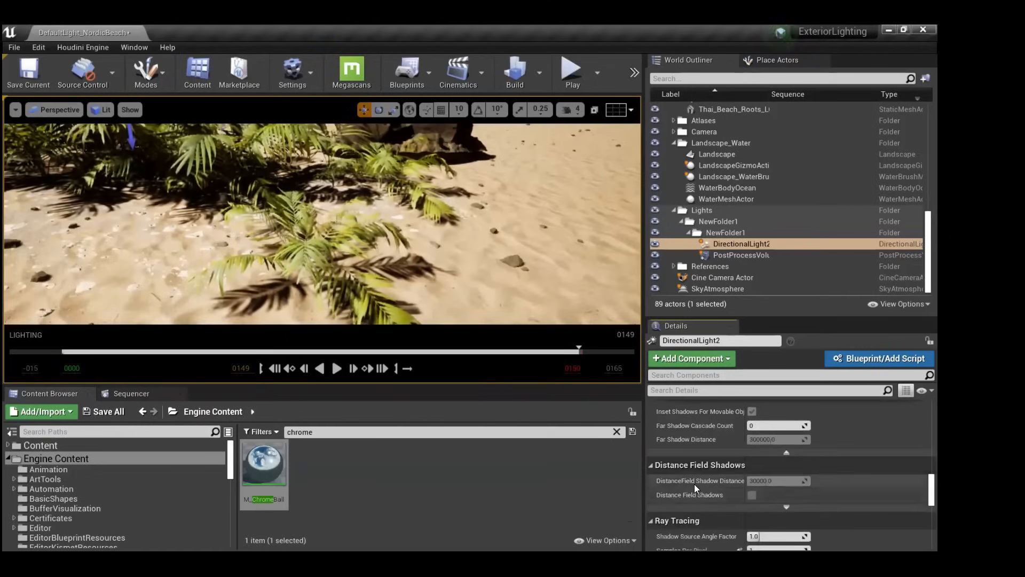
scroll(694, 484, "down", 3)
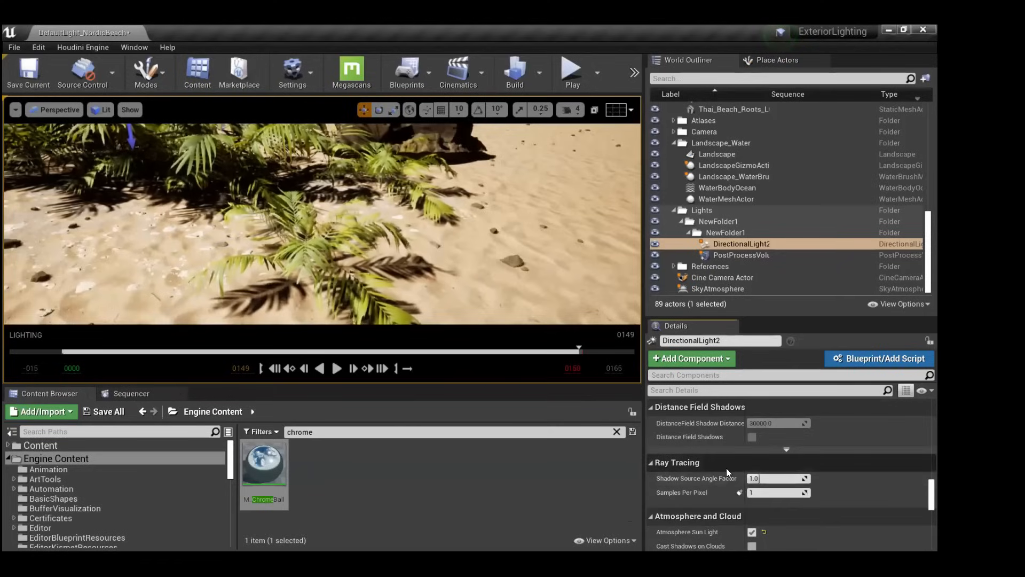
scroll(726, 468, "down", 2)
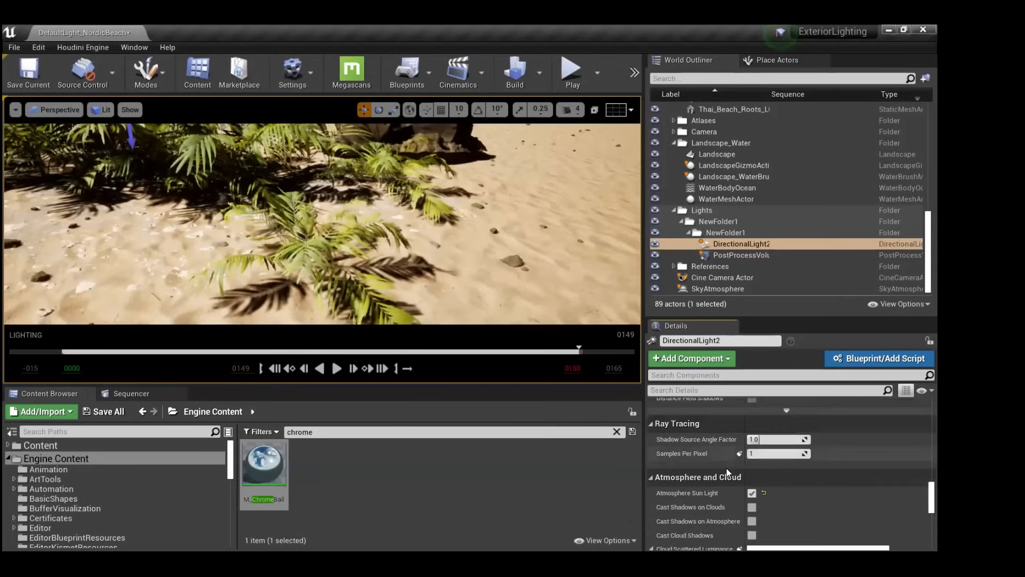
scroll(727, 468, "down", 2)
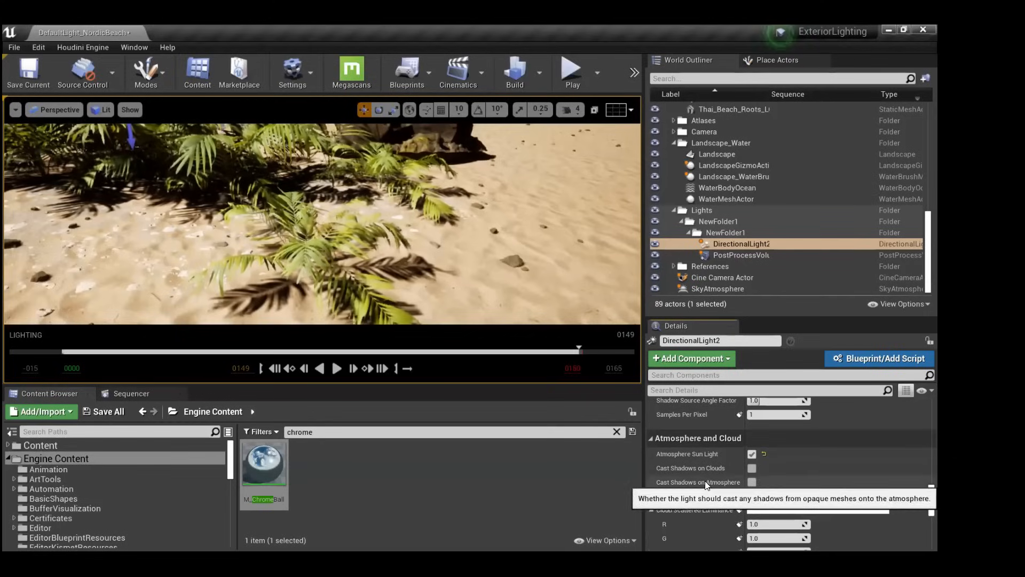
scroll(704, 478, "up", 2)
scroll(702, 472, "up", 6)
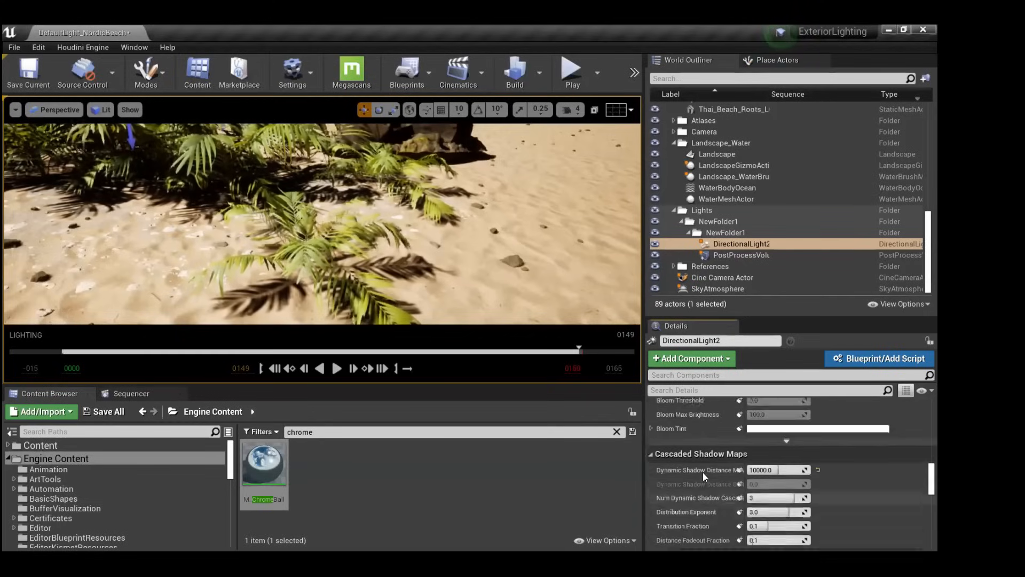
scroll(703, 472, "up", 8)
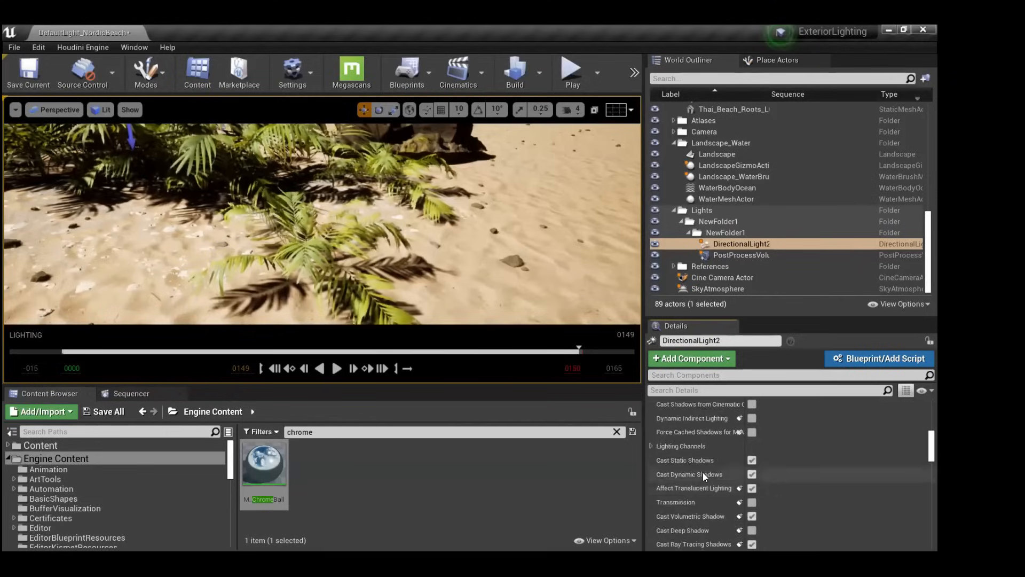
scroll(703, 470, "up", 3)
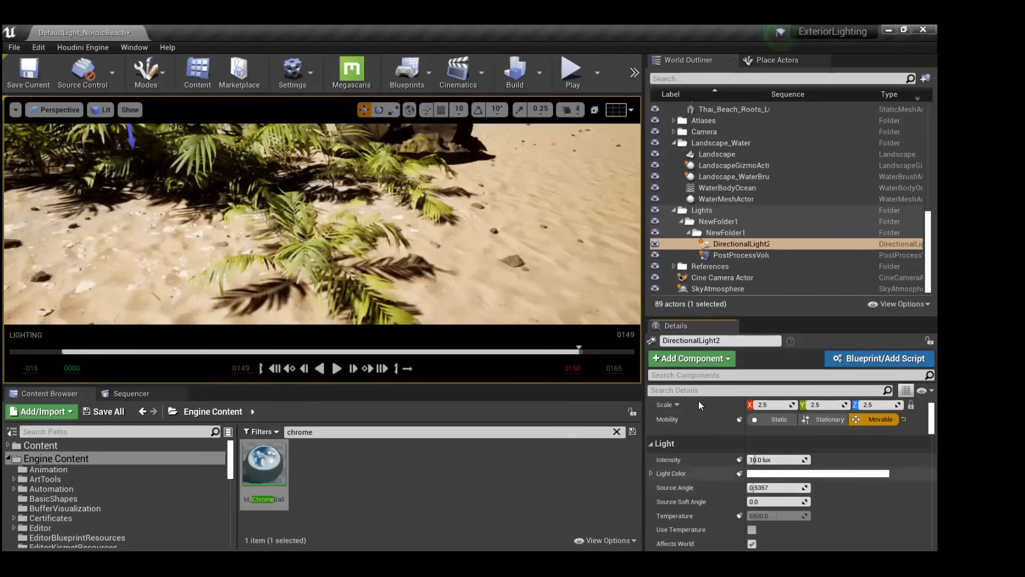
Select the SkyAtmosphere actor, examine its Planet, Rayleigh and Mie settings, and run the pending autosave immediately.
right_click_drag(376, 234, 319, 213)
key("w")
key("d")
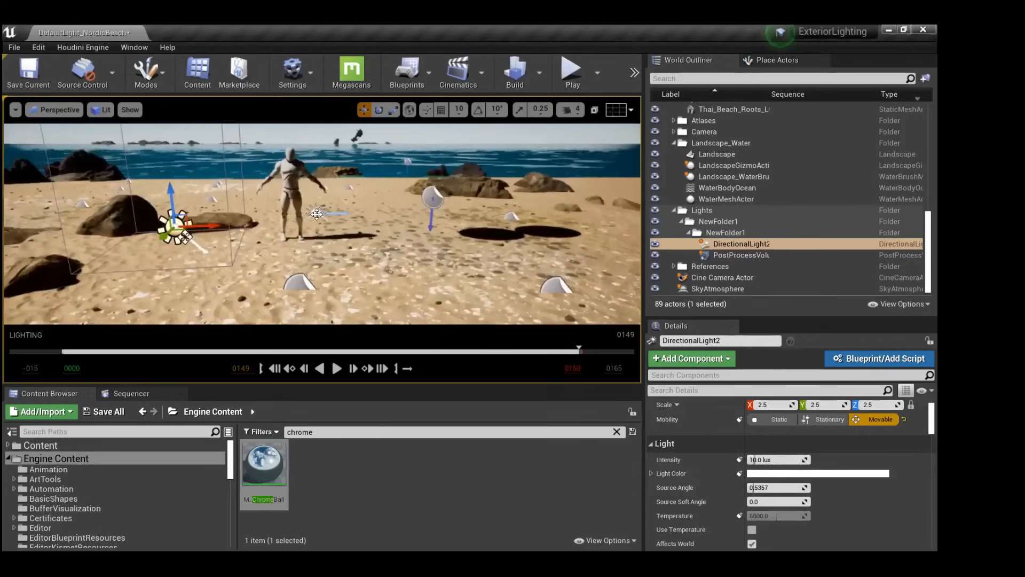
left_click(316, 213)
scroll(728, 411, "down", 3)
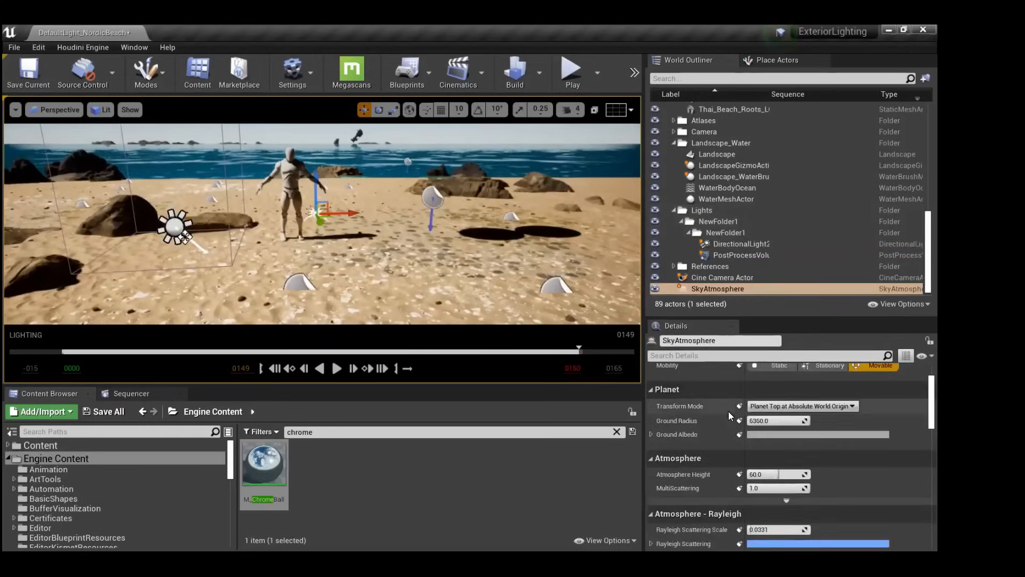
scroll(774, 463, "down", 3)
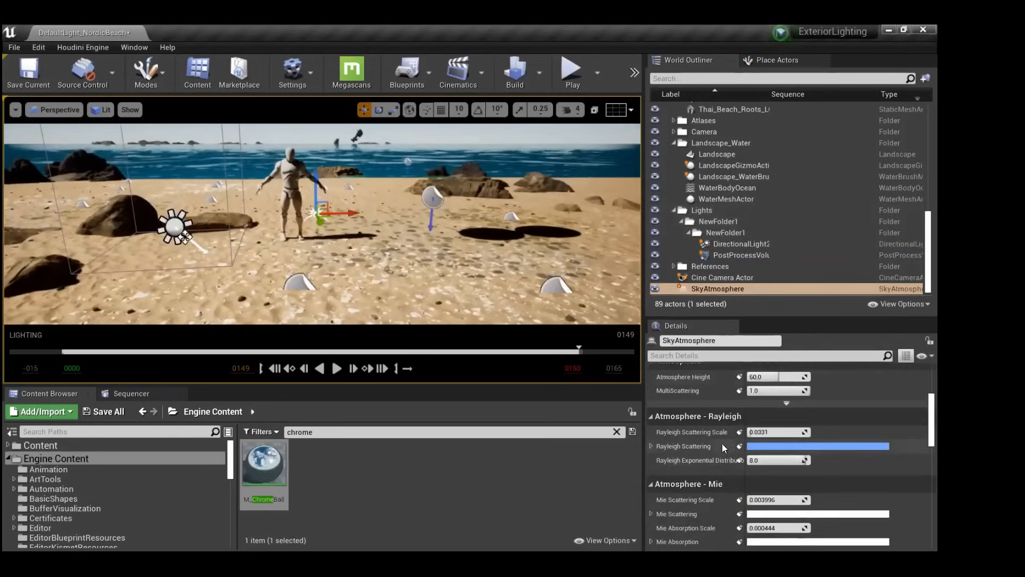
scroll(722, 443, "down", 3)
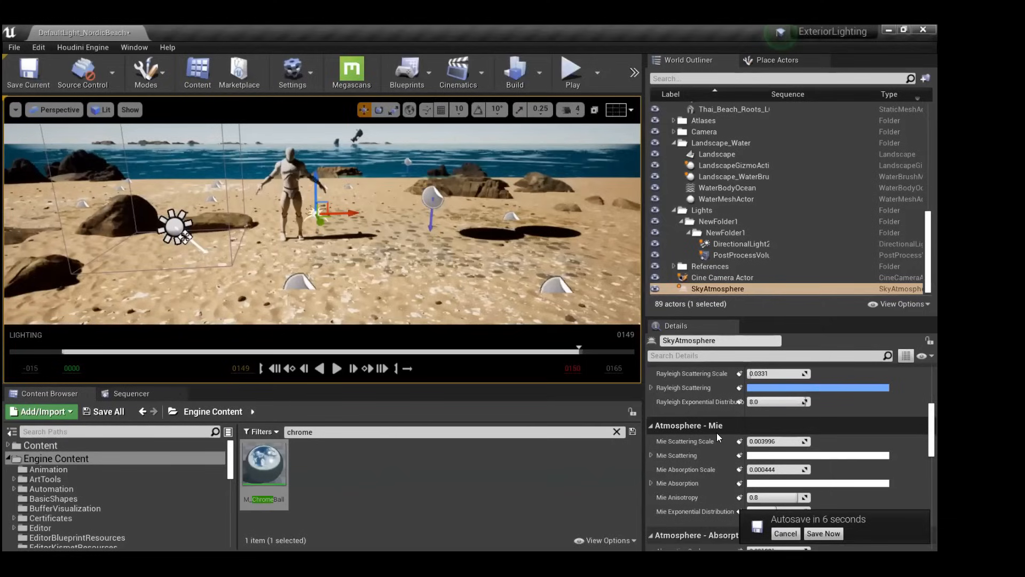
left_click(824, 532)
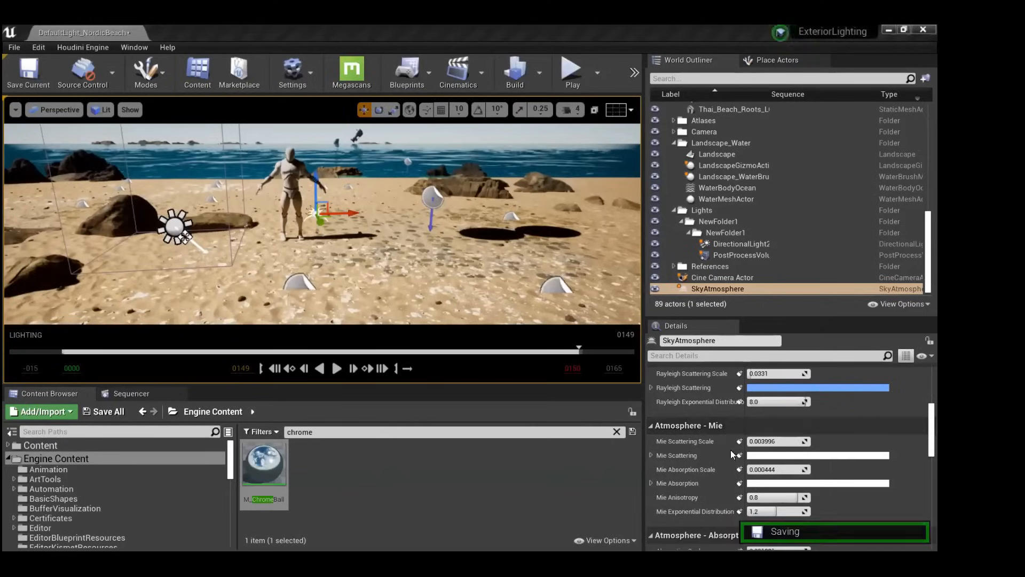
Look up at the sun and set the Source Angle of DirectionalLight2 to 2.0.
right_click_drag(321, 225, 315, 107)
right_click_drag(487, 296, 513, 328)
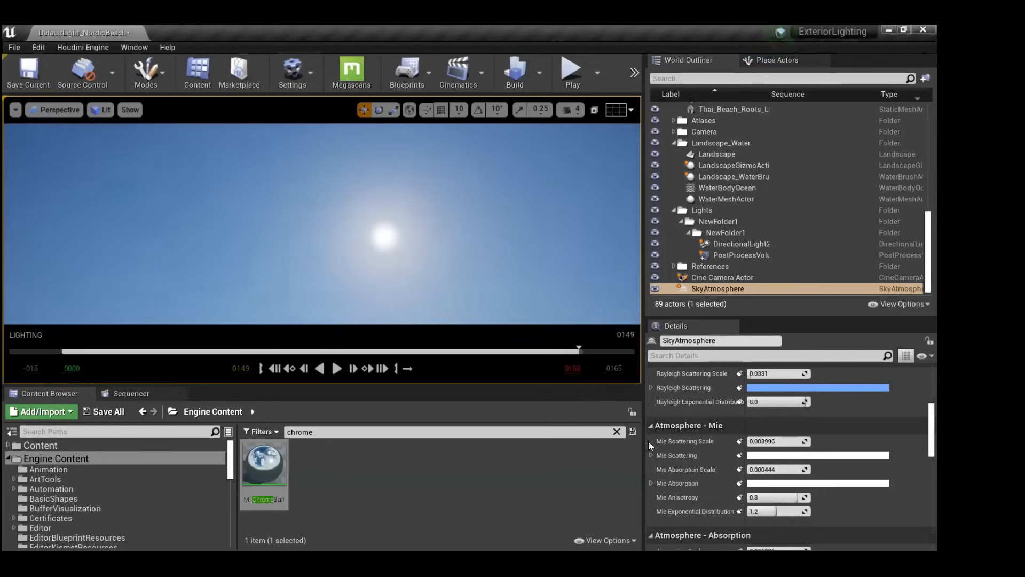
scroll(695, 445, "up", 5)
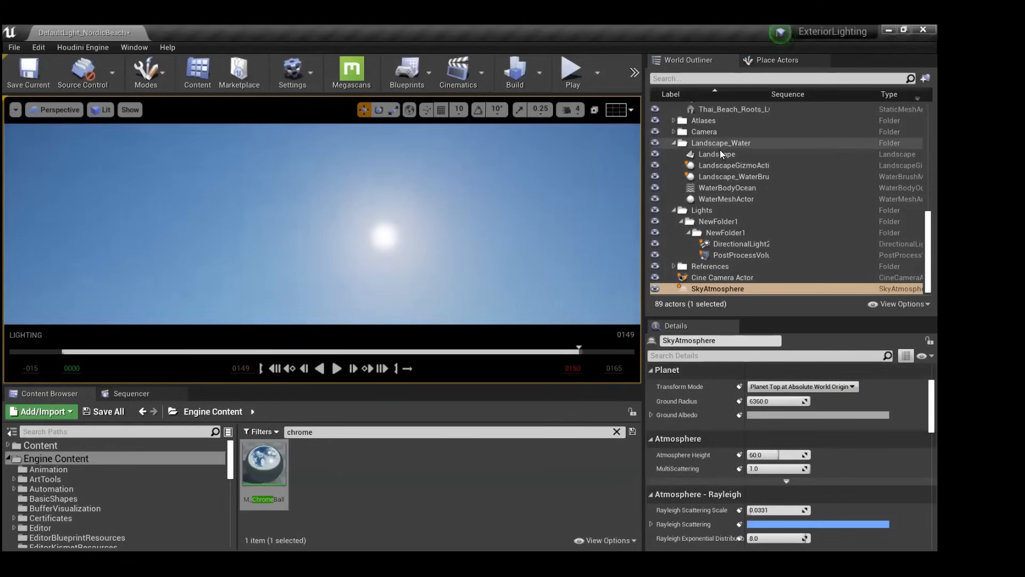
scroll(734, 219, "up", 6)
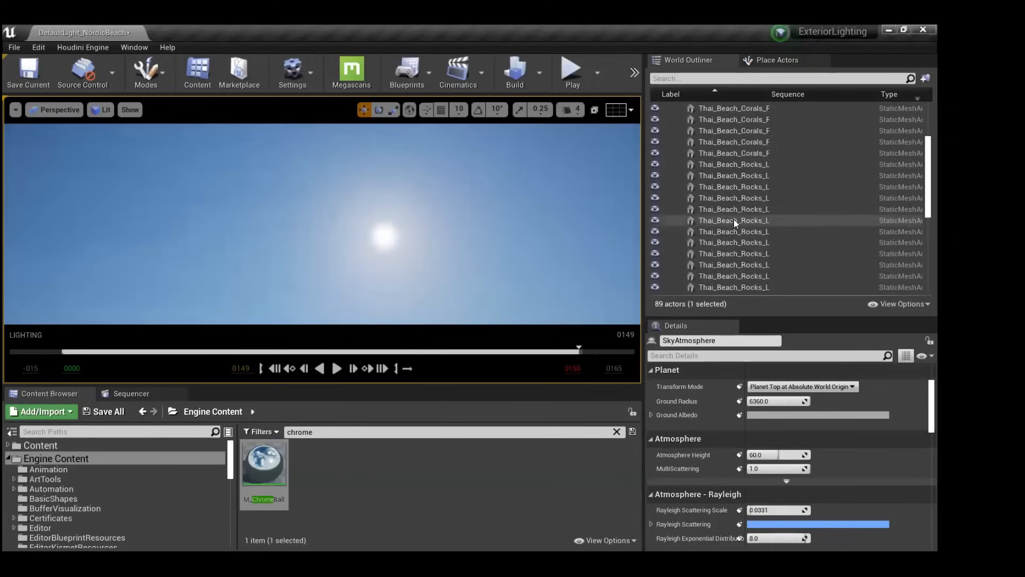
scroll(733, 219, "down", 5)
scroll(734, 219, "down", 2)
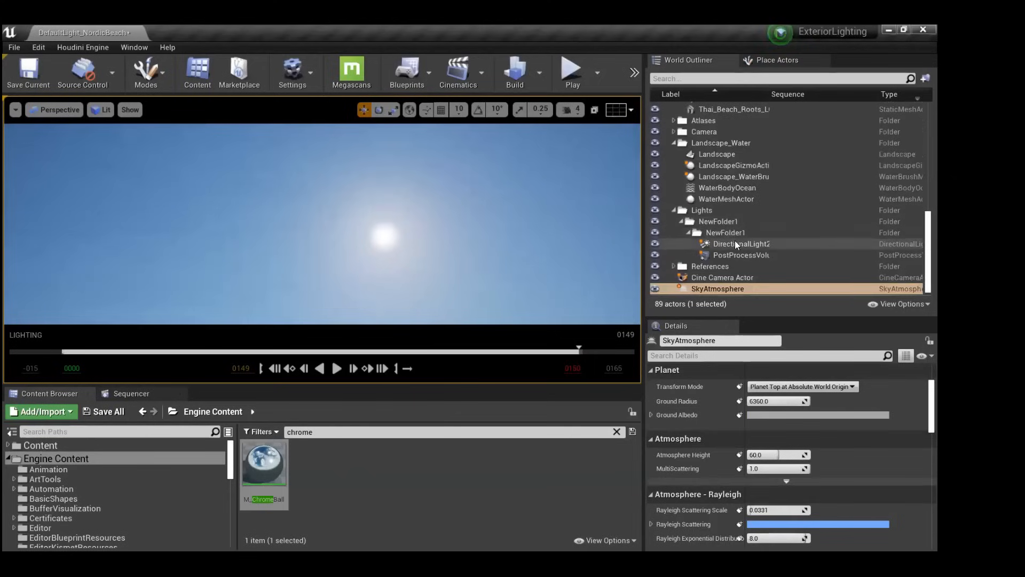
left_click(739, 244)
left_click(775, 449)
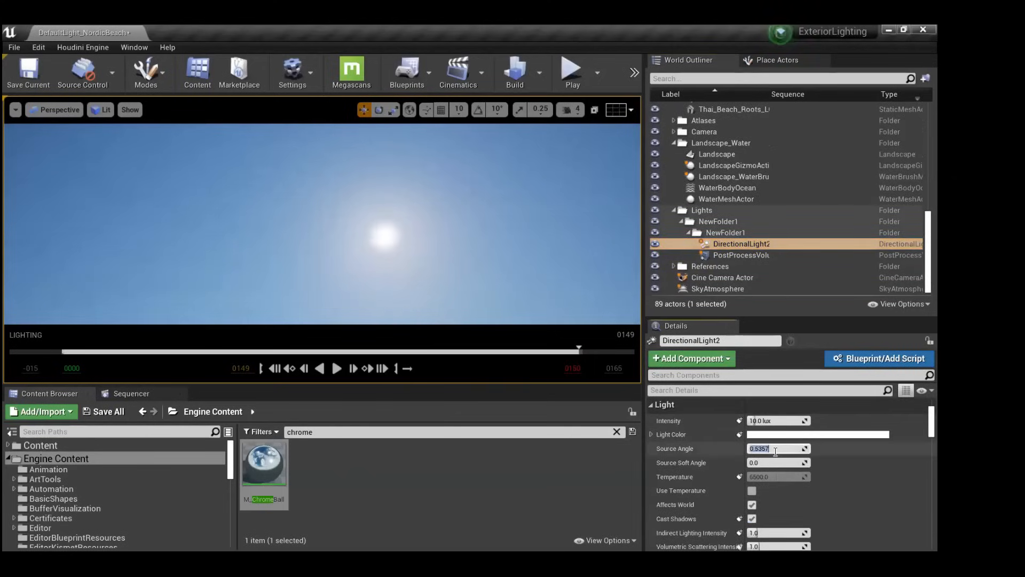
key("Return")
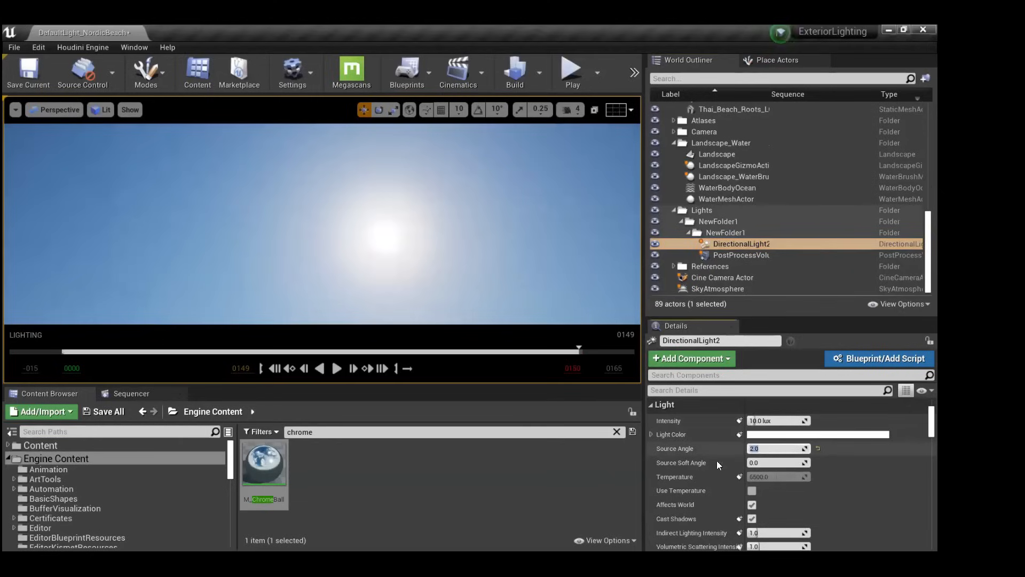
Move the SkyAtmosphere actor into the Lights folder.
scroll(694, 458, "down", 3)
scroll(694, 458, "up", 3)
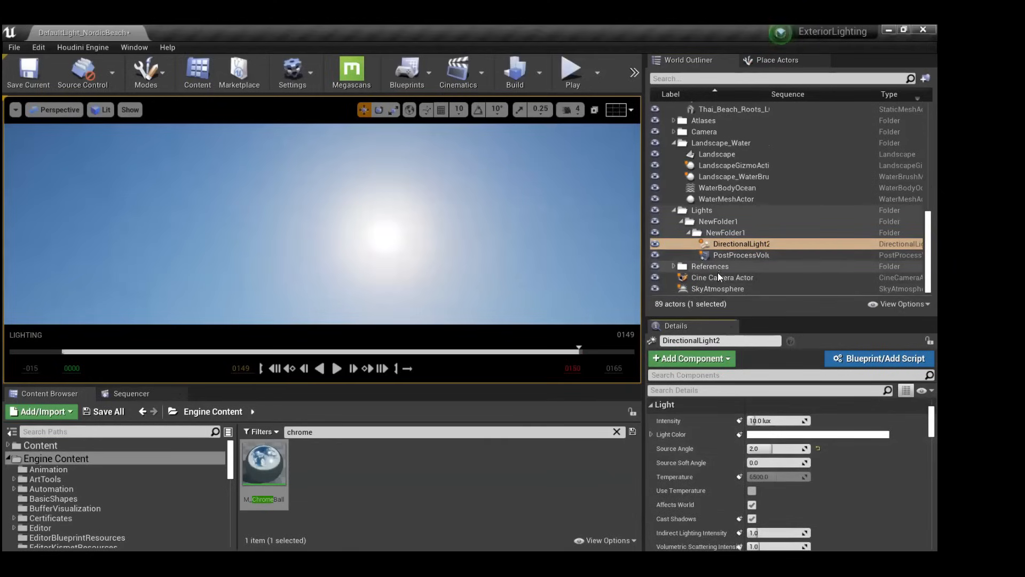
left_click_drag(721, 290, 705, 216)
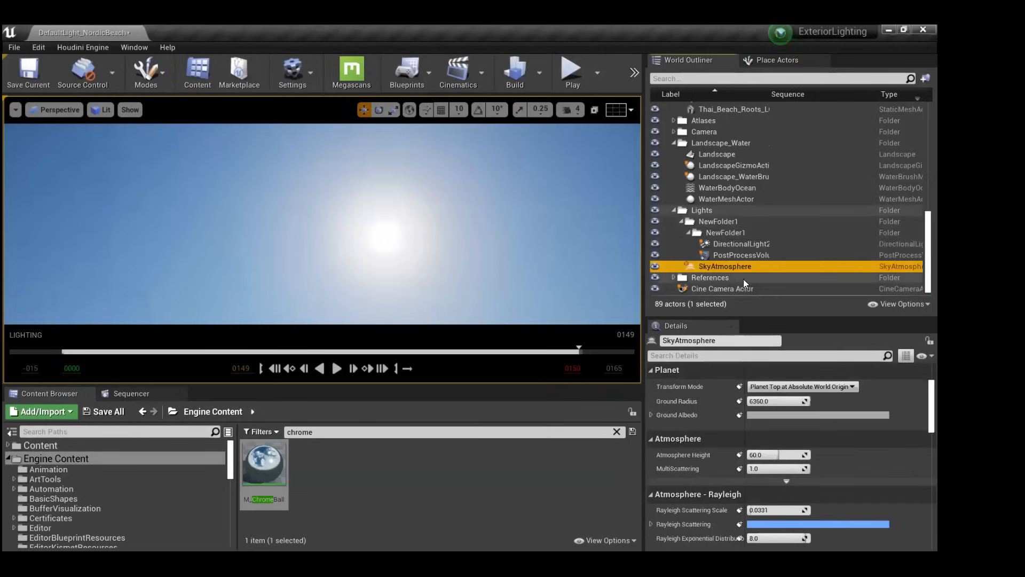
Try SkyAtmosphere Mie Scattering Scale values of 0.122721 and 1.036376, checking the sky each time, and reset the scale to its default.
scroll(680, 501, "down", 5)
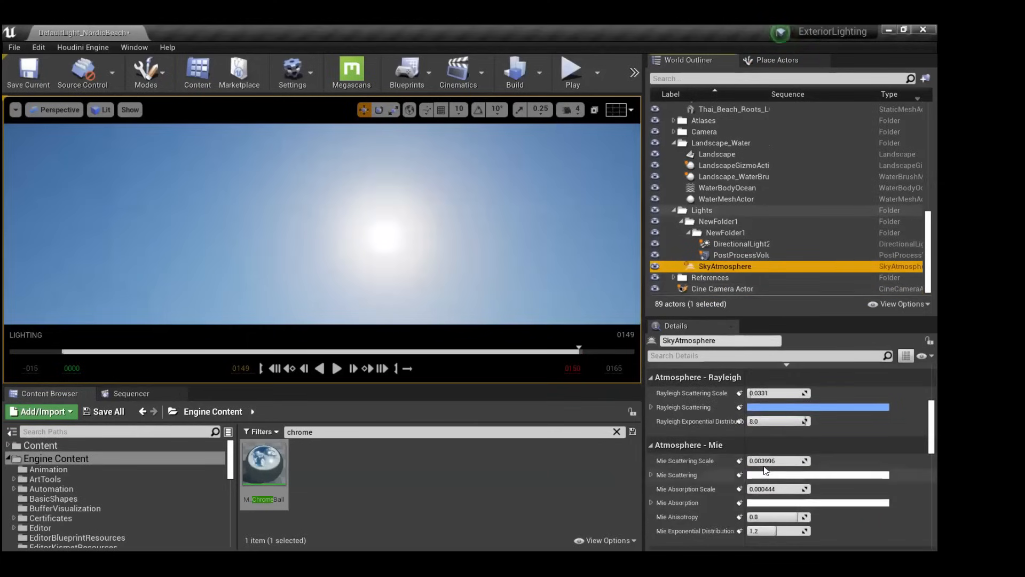
left_click_drag(765, 463, 785, 462)
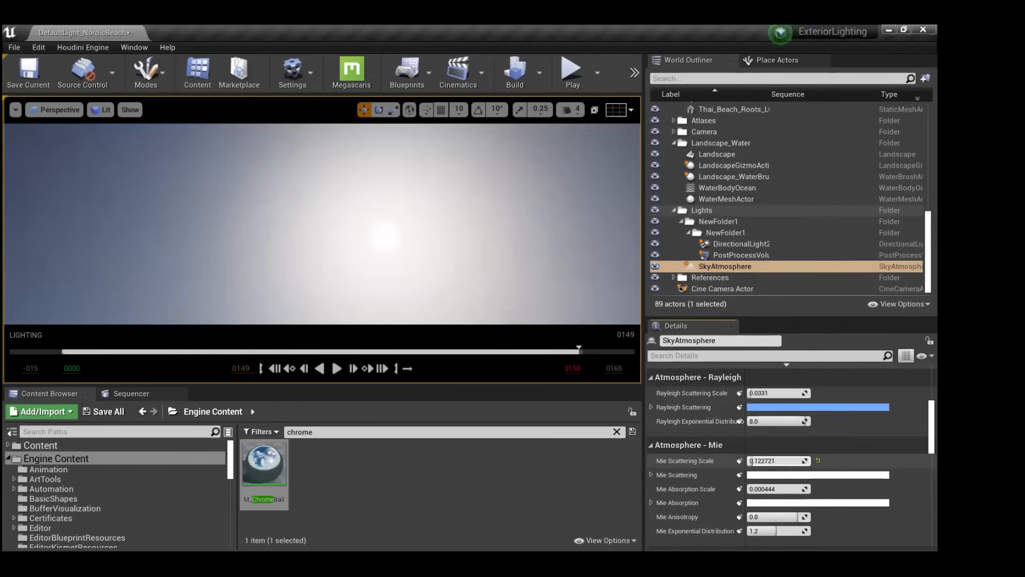
right_click_drag(449, 161, 328, 227)
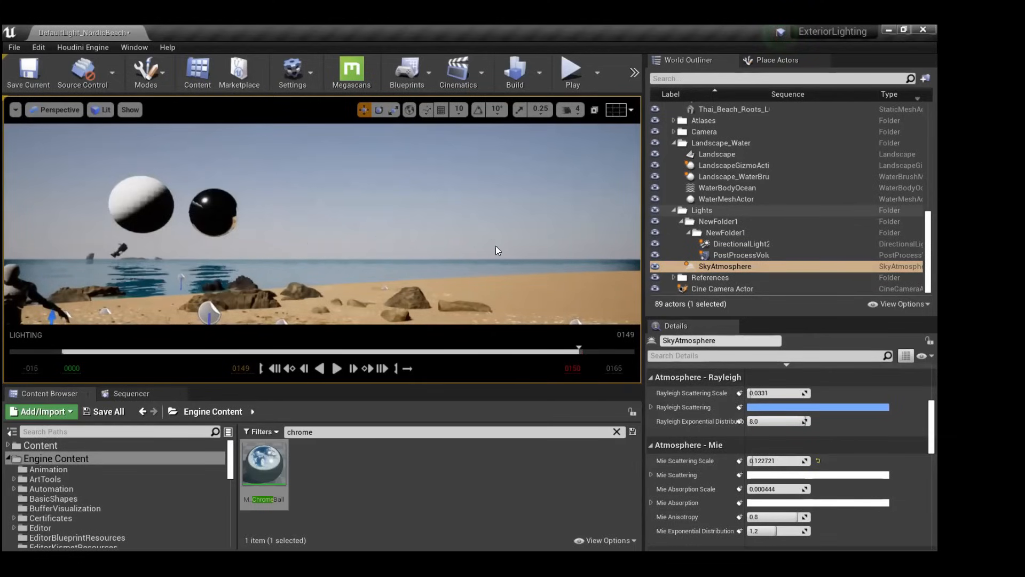
mouse_move(764, 461)
left_mouse_down()
mouse_move(805, 461)
mouse_move(785, 461)
left_mouse_up()
right_click_drag(322, 224, 415, 258)
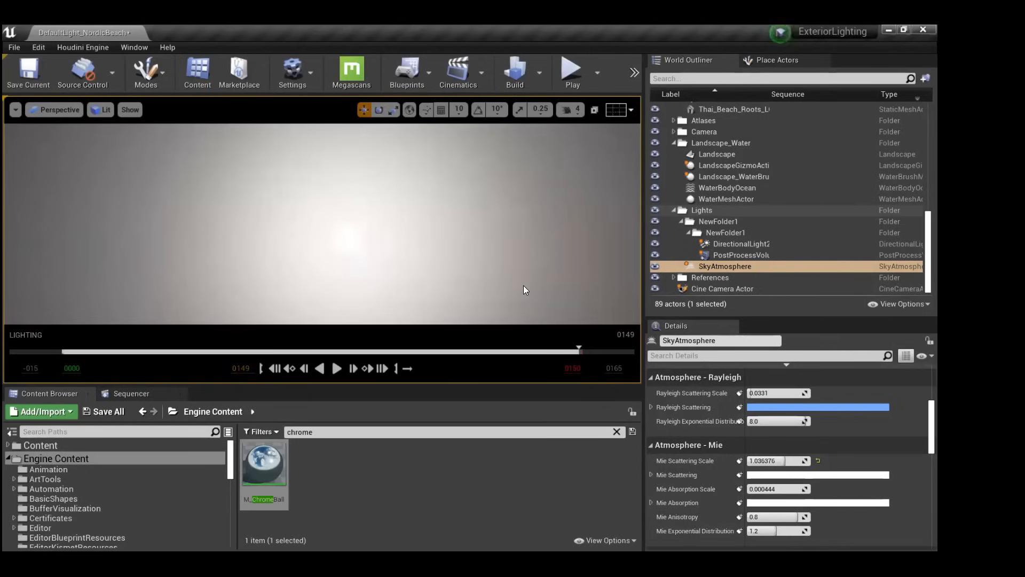
left_click(818, 460)
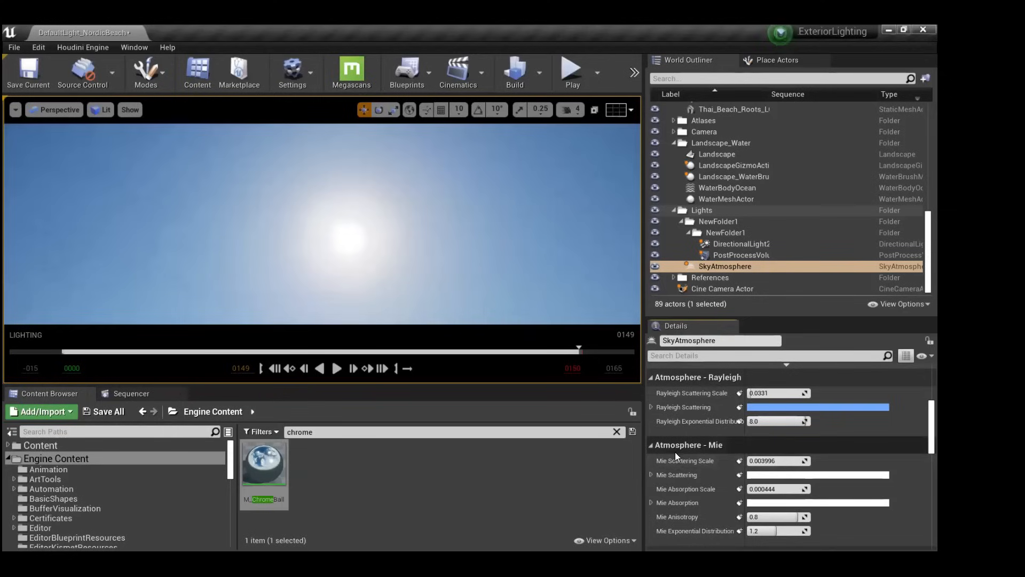
Lower the SkyAtmosphere's Mie Scattering Scale to 0.0 and return to the view of the beach.
left_click_drag(752, 461, 797, 462)
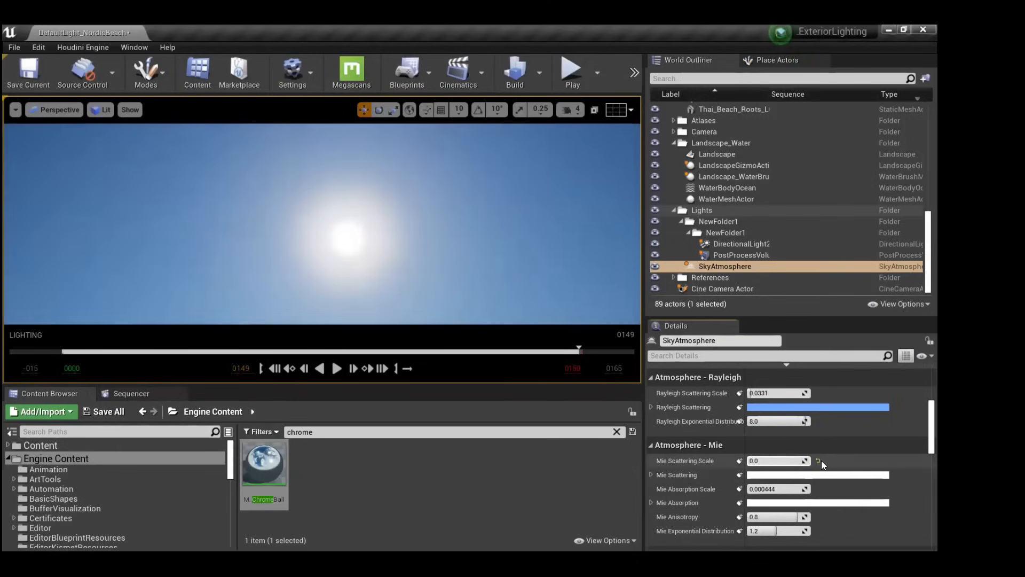
scroll(742, 481, "up", 3)
right_click_drag(342, 214, 413, 238)
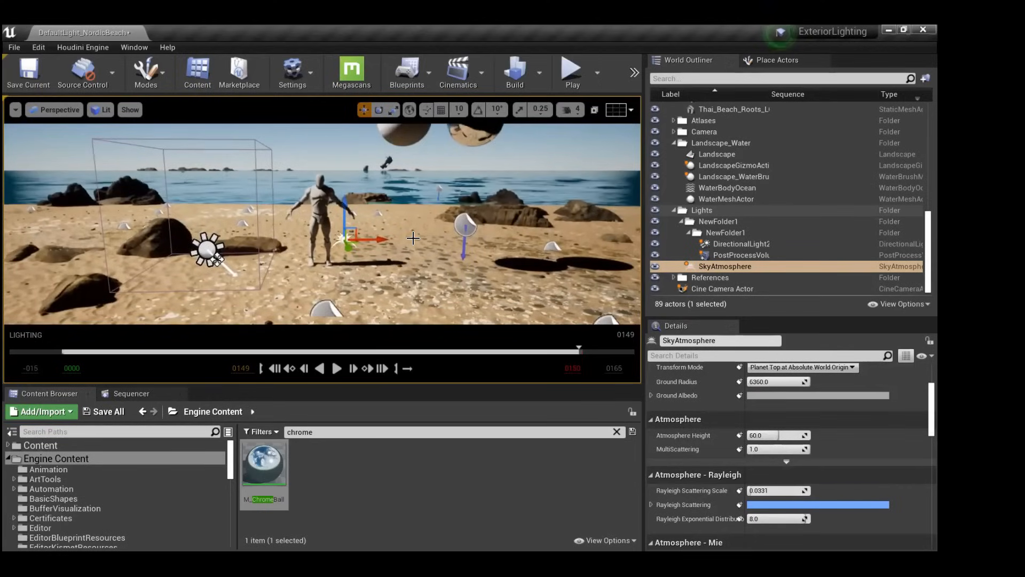
Search the placeable actors for "skylight" and place a Sky Light on the beach beside the mannequin, undoing and redoing the first placement.
left_click(774, 60)
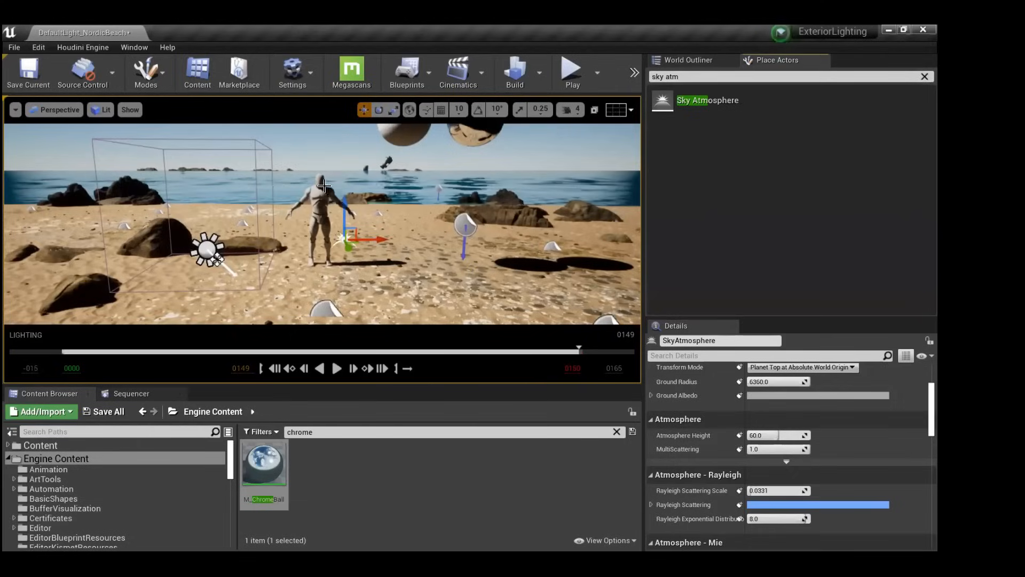
right_click_drag(405, 224, 406, 203)
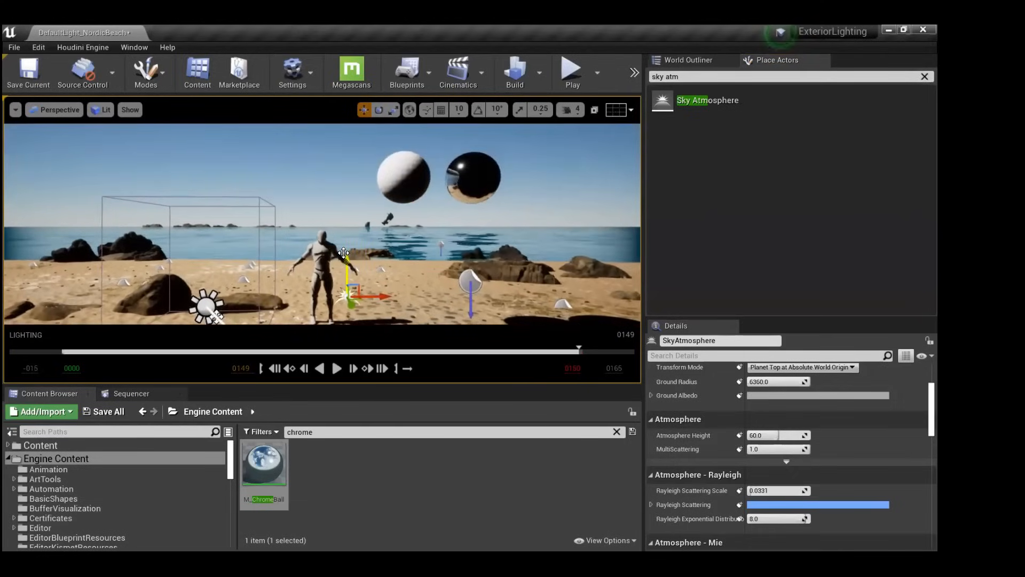
left_click(742, 77)
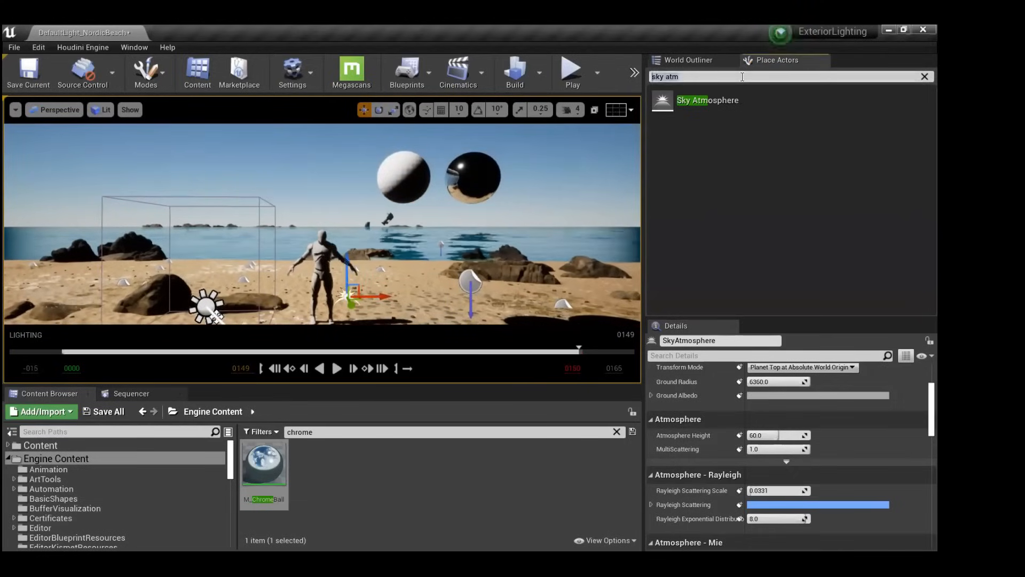
type("sk")
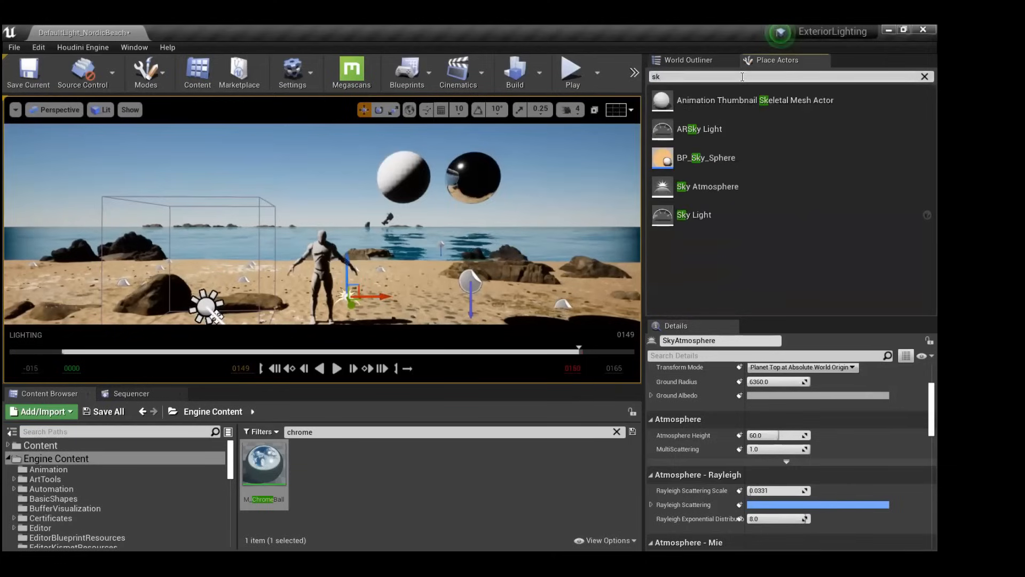
type("ylight")
left_click_drag(694, 129, 279, 317)
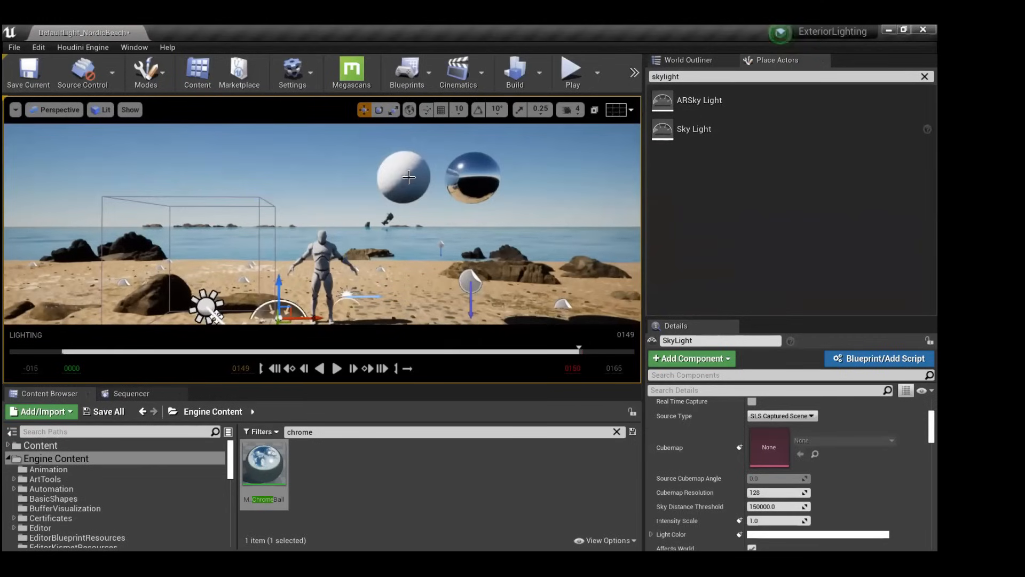
key("ctrl+z")
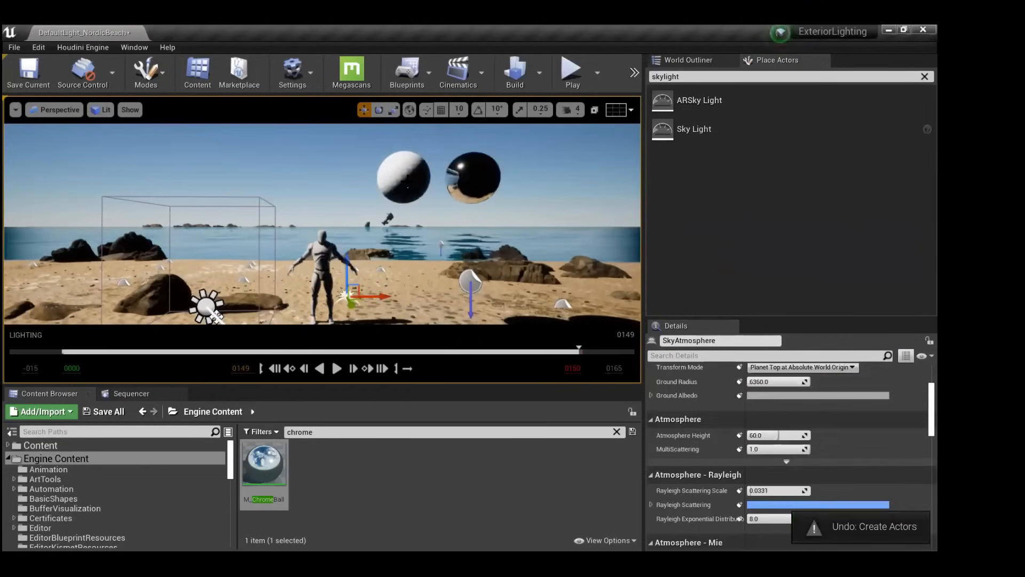
left_click_drag(677, 129, 283, 282)
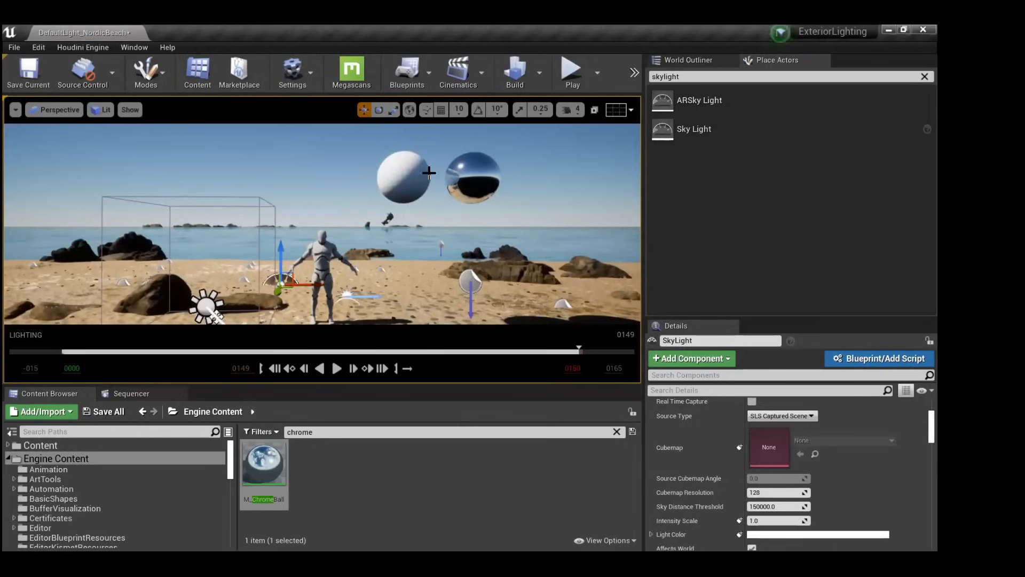
Examine the Sky Light's effect on the white and chrome spheres, mannequin and rocks from several distances and angles.
right_click_drag(322, 224, 339, 205)
key("w")
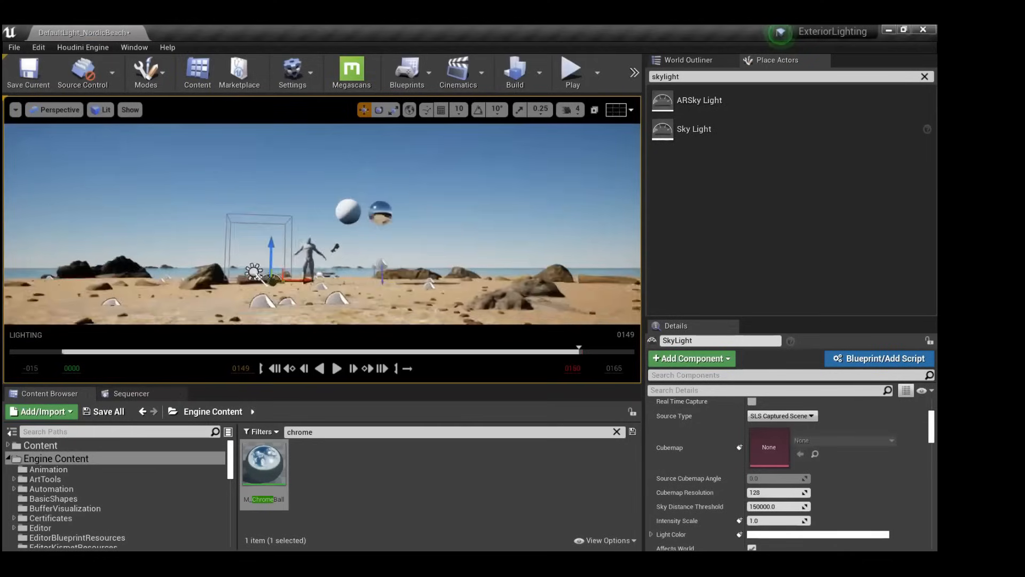
mouse_move(323, 224)
right_mouse_down()
mouse_move(325, 212)
mouse_move(317, 231)
mouse_move(328, 217)
right_mouse_up()
key("w")
key("s")
key("w")
key("s")
key("w")
key("s")
right_click_drag(430, 173, 235, 229)
key("w")
key("d")
mouse_move(278, 185)
right_mouse_down()
mouse_move(315, 183)
mouse_move(284, 182)
right_mouse_up()
key("a")
key("alt+Tab")
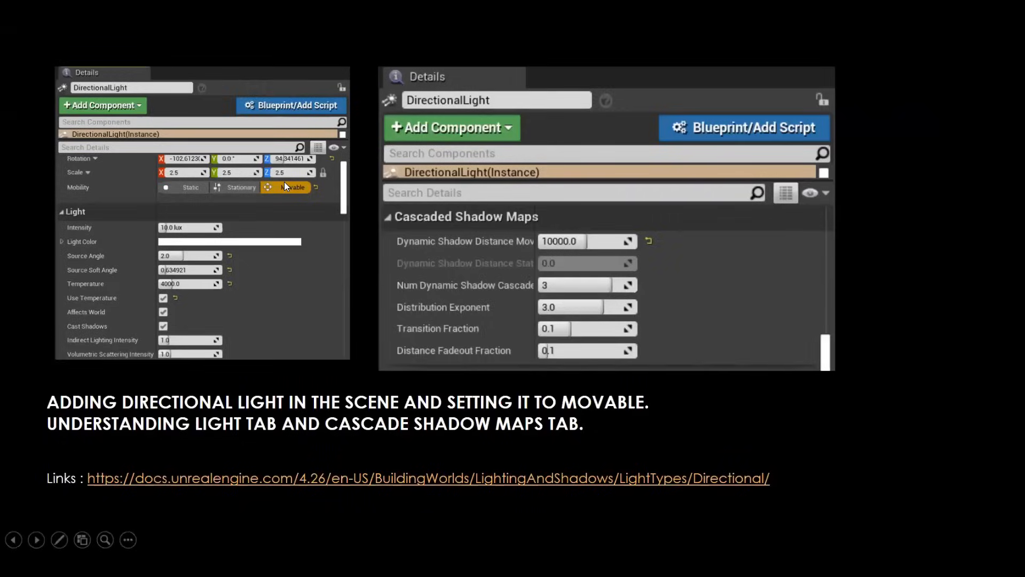
key("Right")
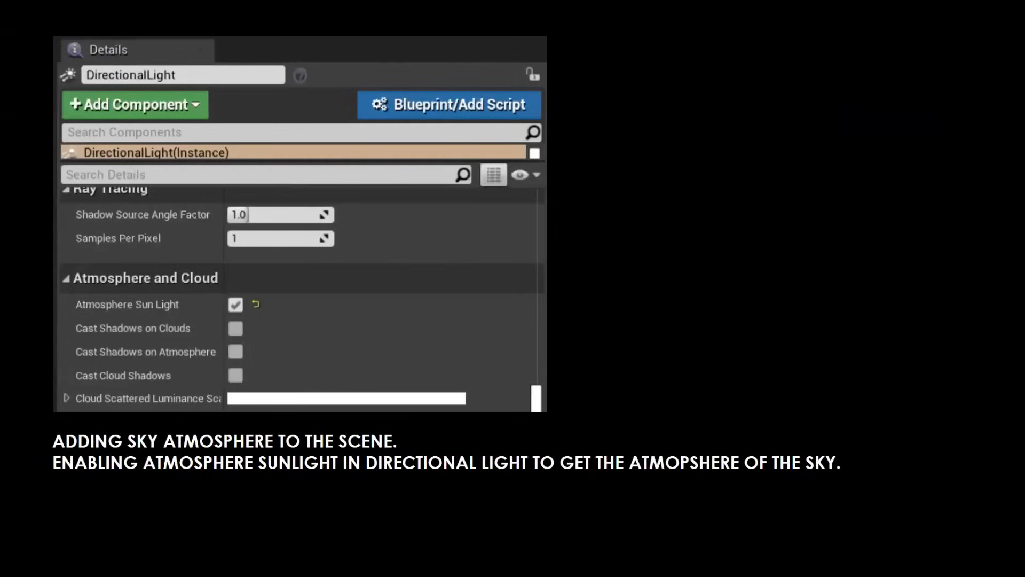
key("Right")
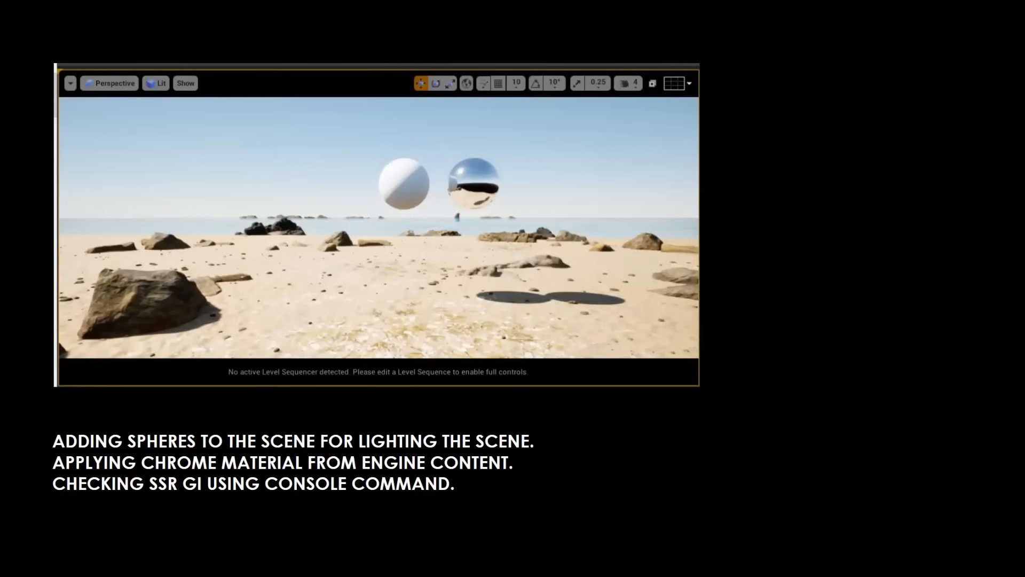
key("alt+Tab")
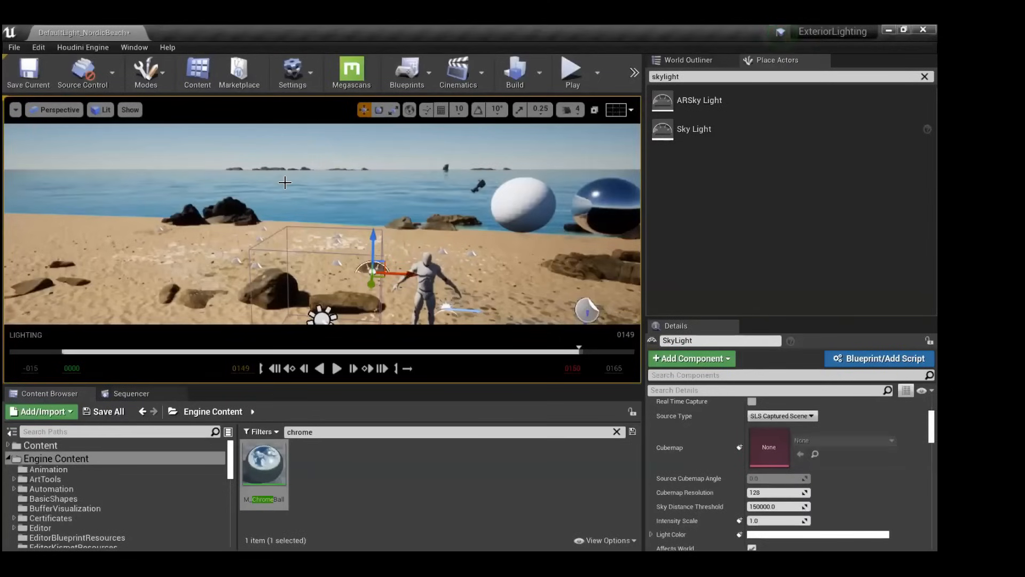
key("grave")
key("Escape")
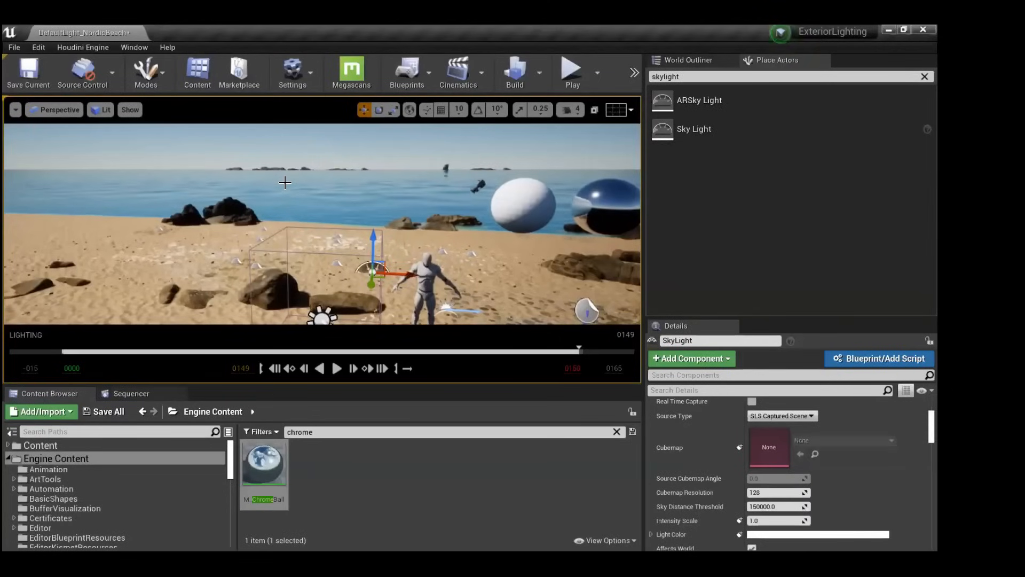
key("alt+Tab")
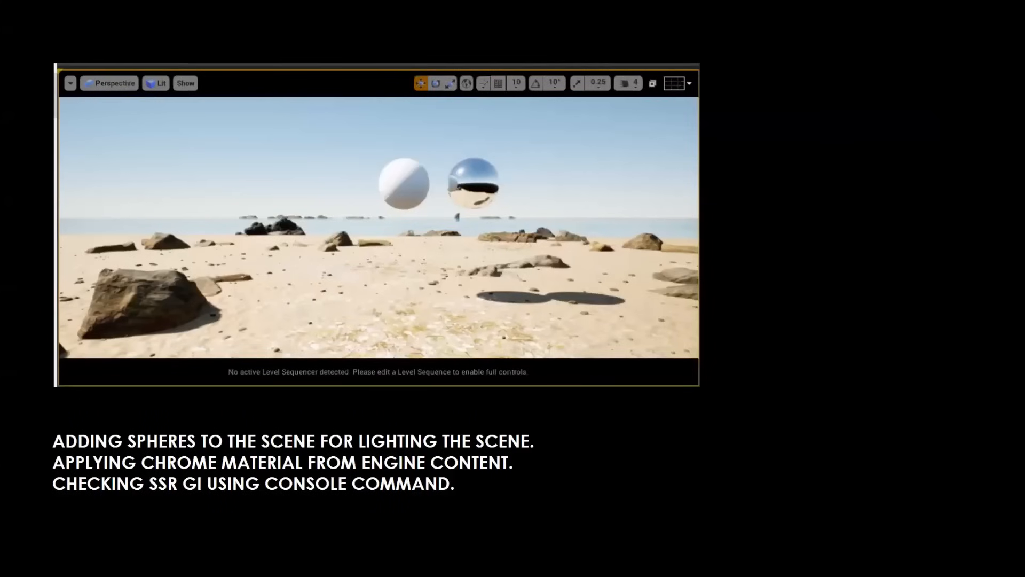
key("Right")
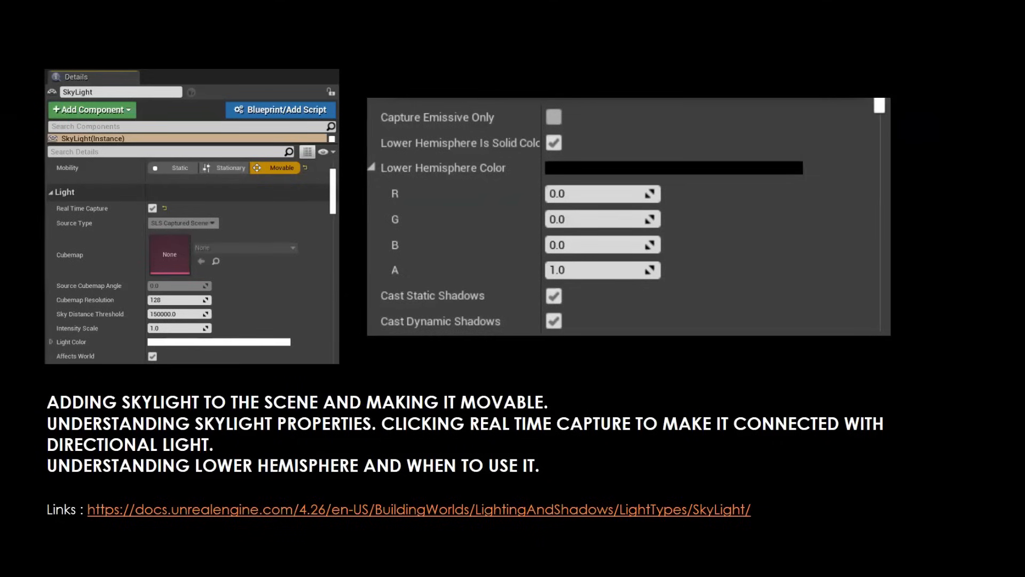
Switch to Unreal Editor and turn off screen-space global illumination with the console command r.SSGI.Enable 0.
key("alt+Tab")
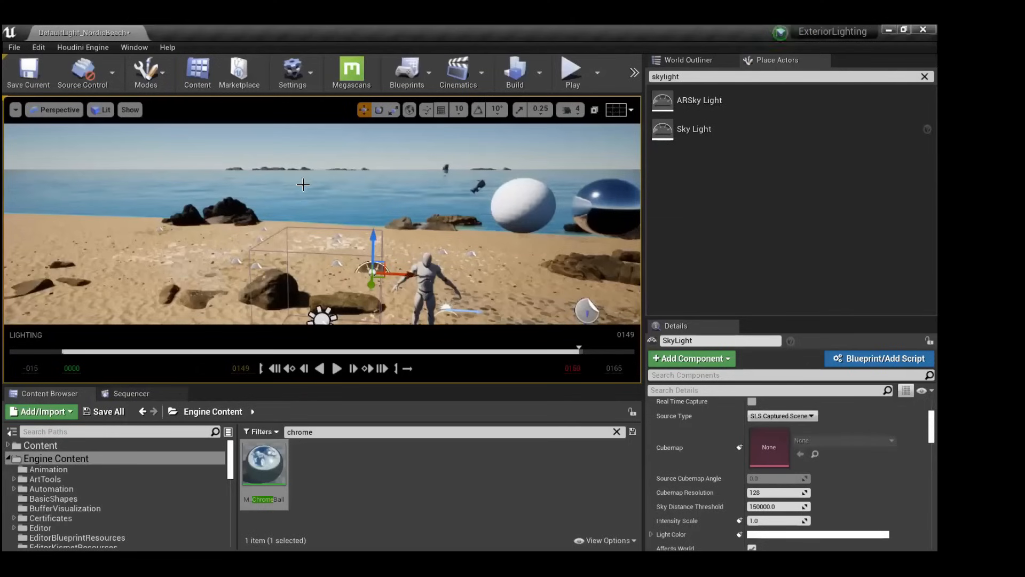
right_click_drag(323, 225, 374, 230)
right_click_drag(475, 166, 475, 174)
scroll(385, 145, "up", 6)
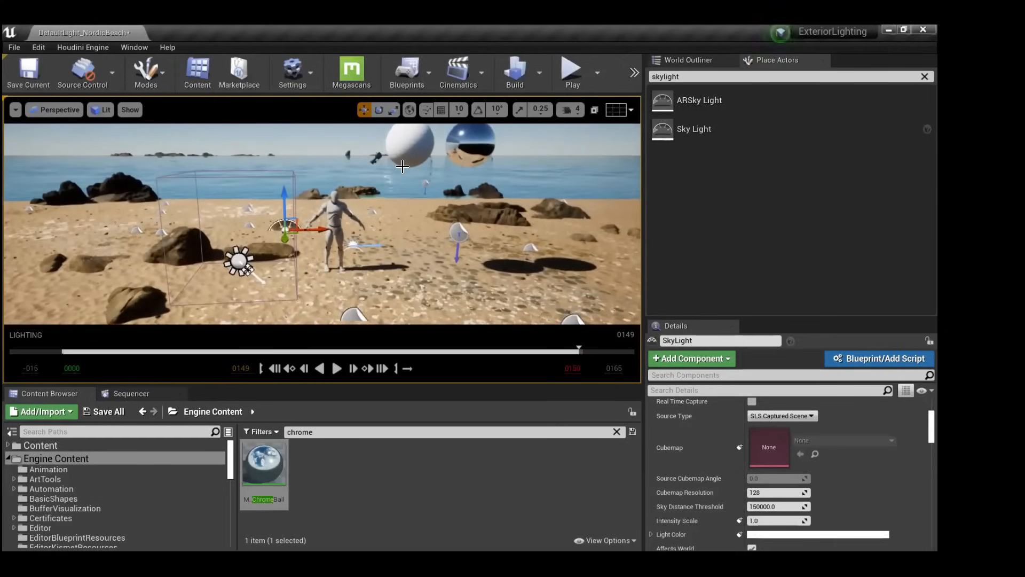
key("grave")
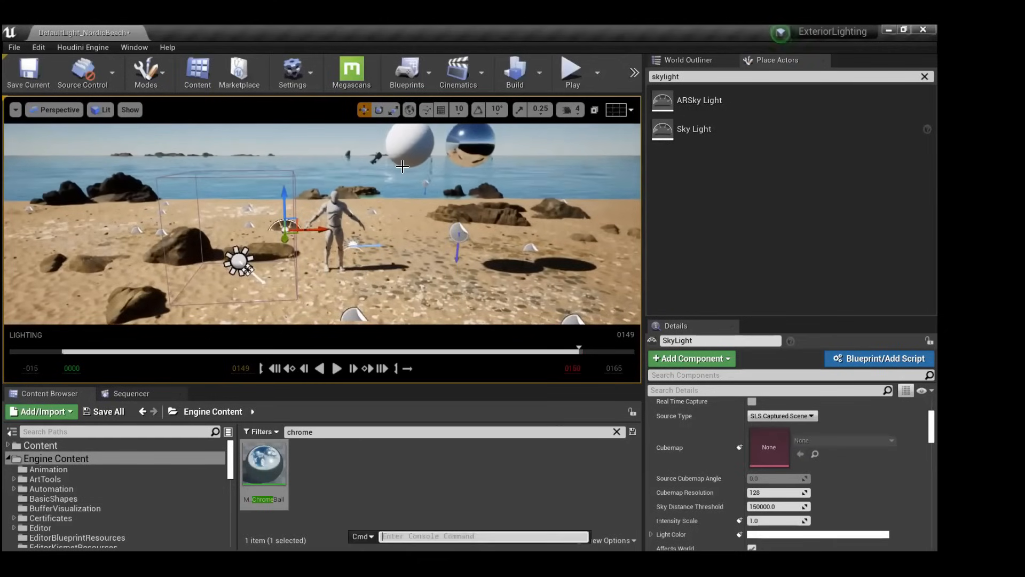
type("ssgi")
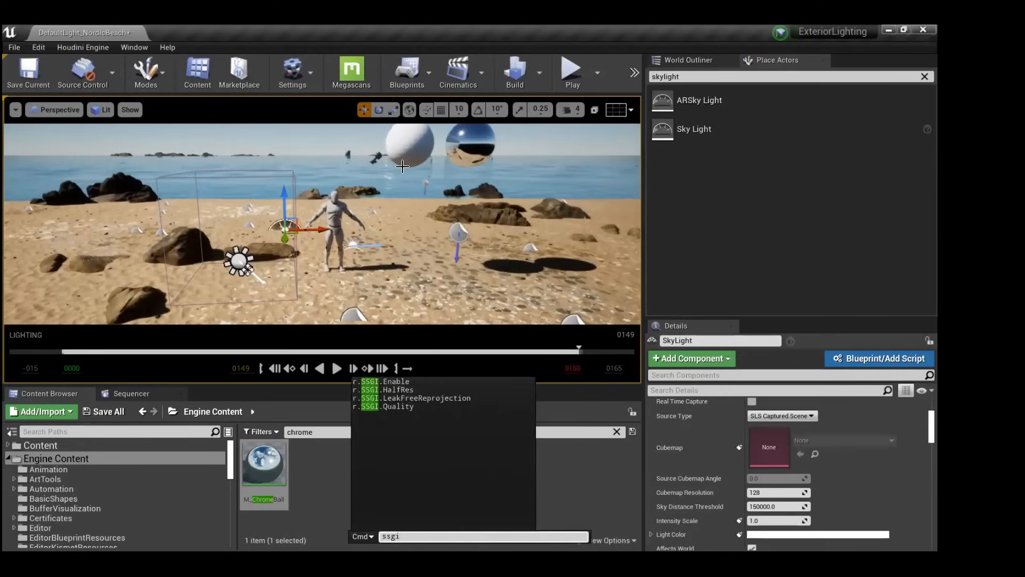
key("Down")
type("0")
key("Return")
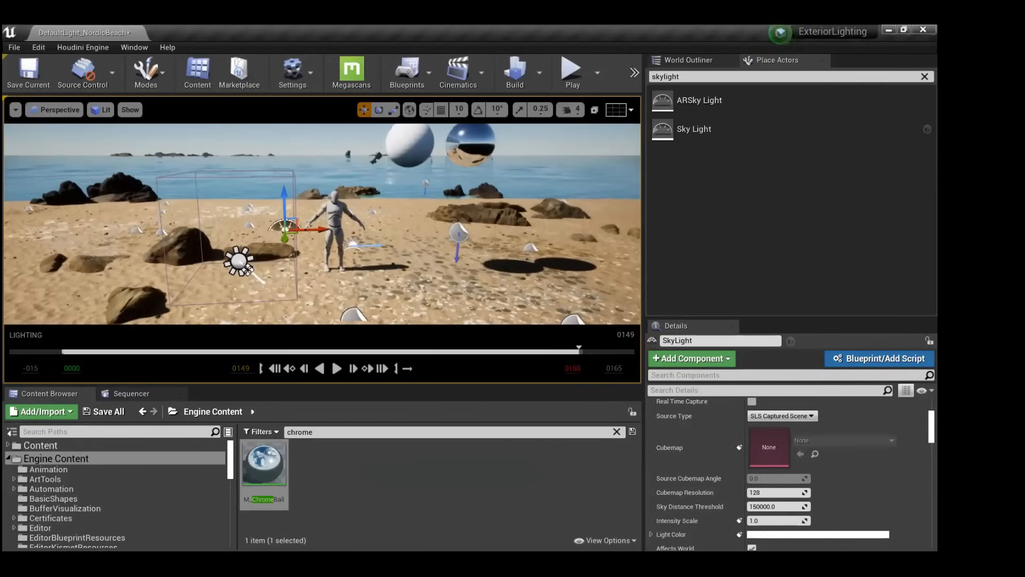
Examine the mannequin, beach and white and chrome spheres from closer and farther viewpoints with screen-space global illumination off.
key("w")
key("d")
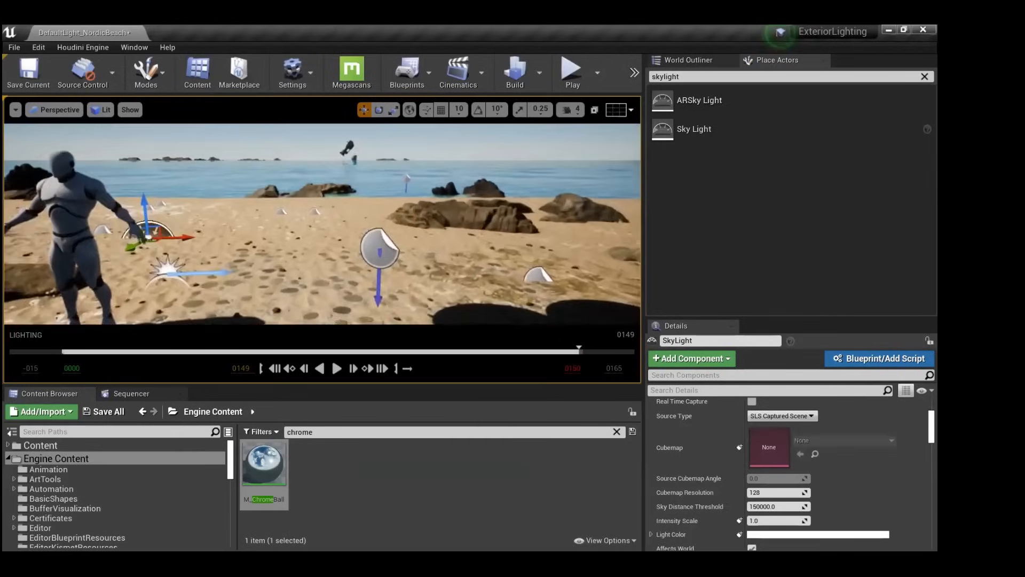
key("e")
key("s")
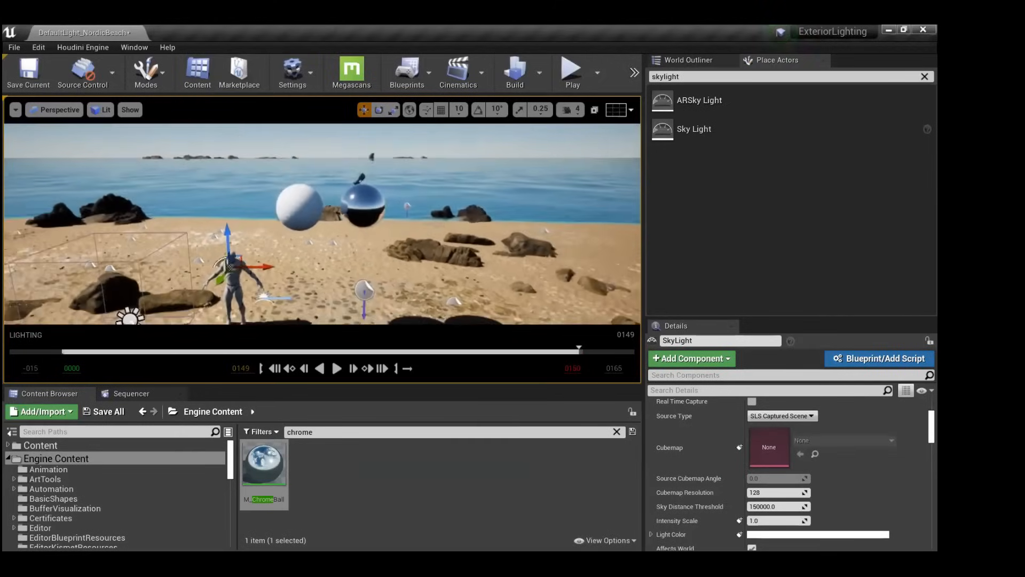
key("q")
right_click_drag(459, 147, 459, 107)
key("w")
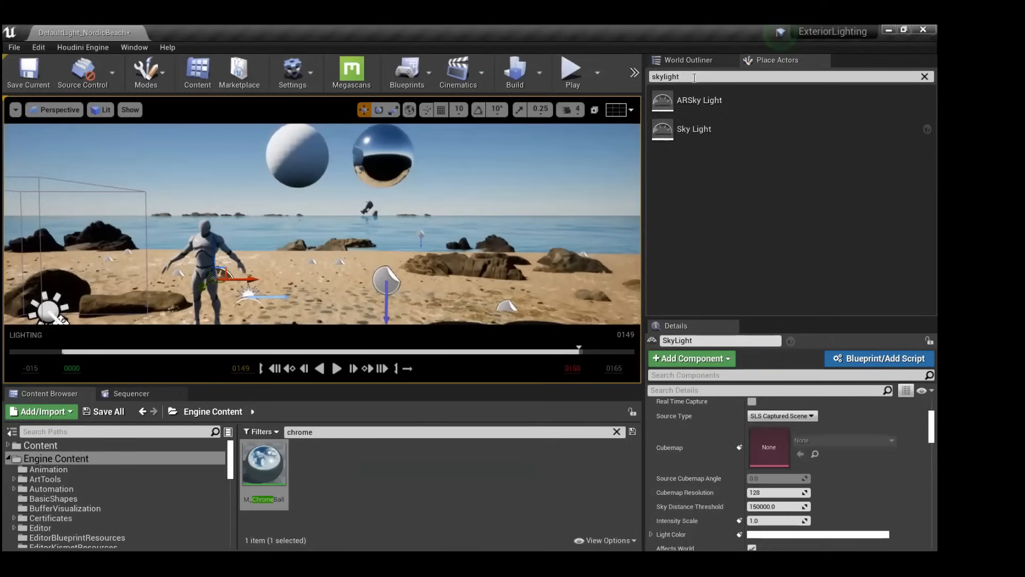
Set the SkyLight's mobility to Movable and enable its Real Time Capture.
left_click(689, 60)
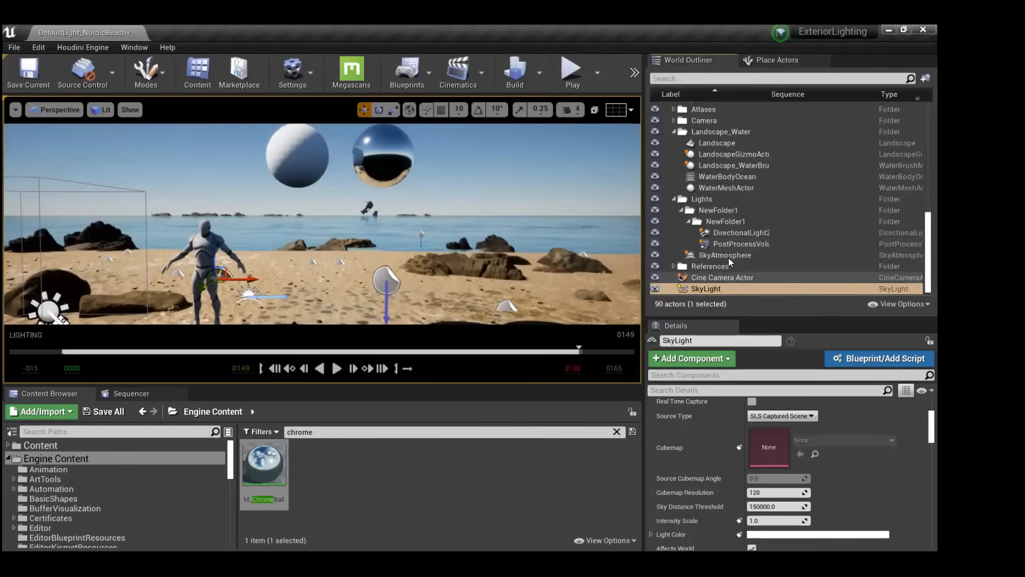
scroll(700, 438, "down", 2)
scroll(704, 447, "up", 5)
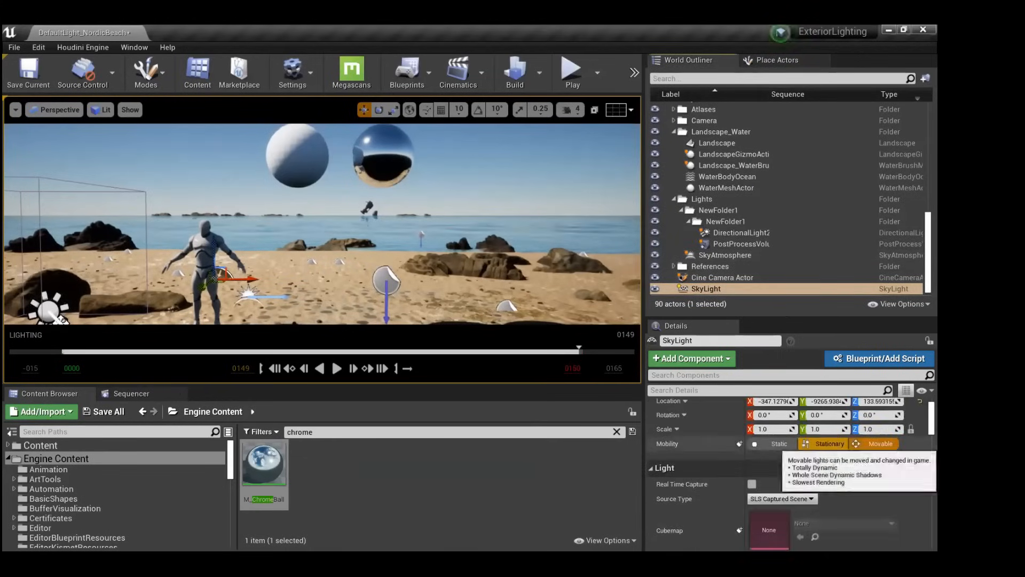
left_click(878, 443)
left_click(751, 483)
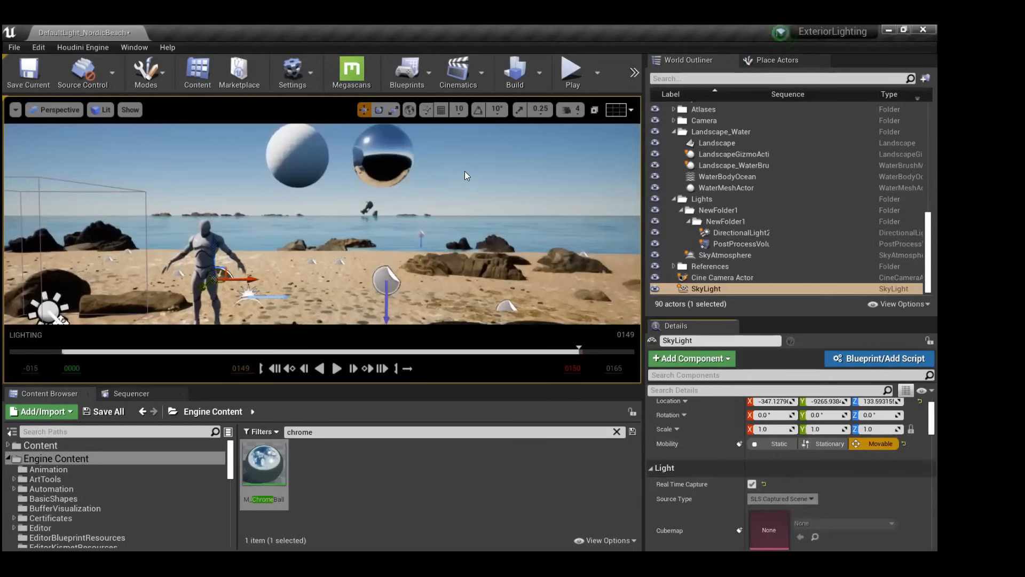
Look through the SkyLight's light, ray tracing and recapture settings.
scroll(684, 448, "down", 3)
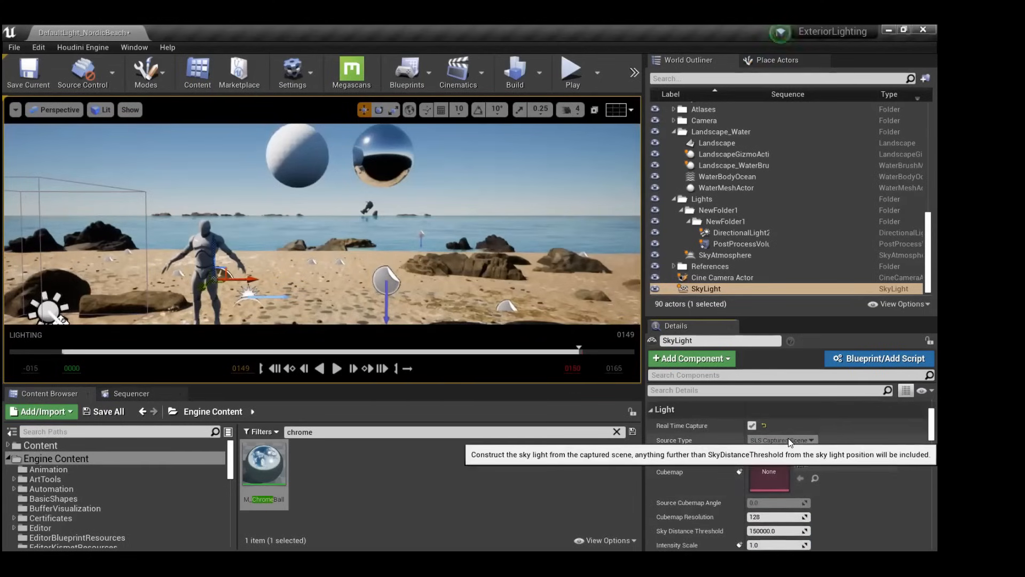
scroll(716, 455, "down", 5)
scroll(715, 456, "down", 10)
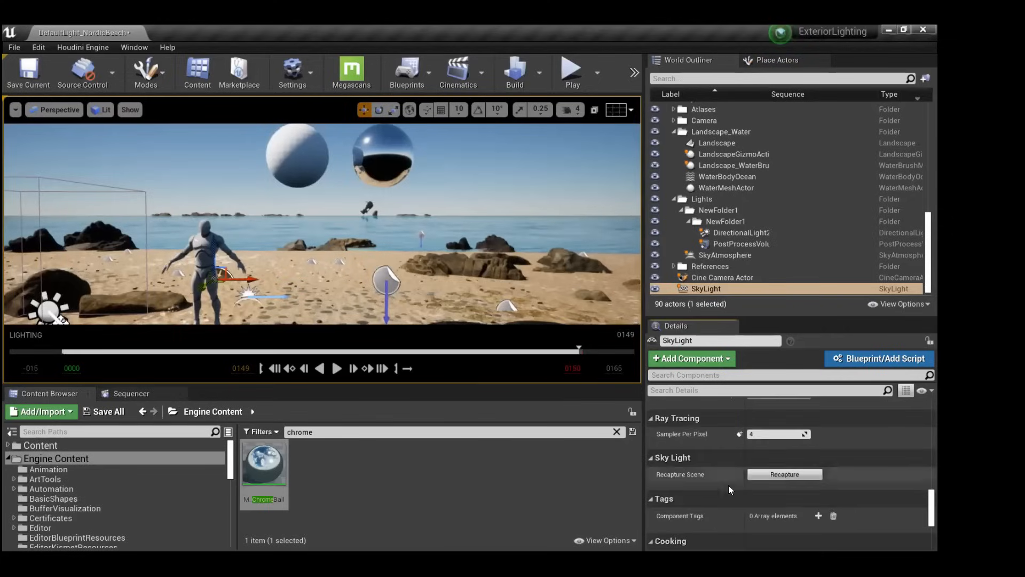
scroll(725, 468, "up", 4)
scroll(725, 467, "up", 10)
scroll(725, 466, "up", 4)
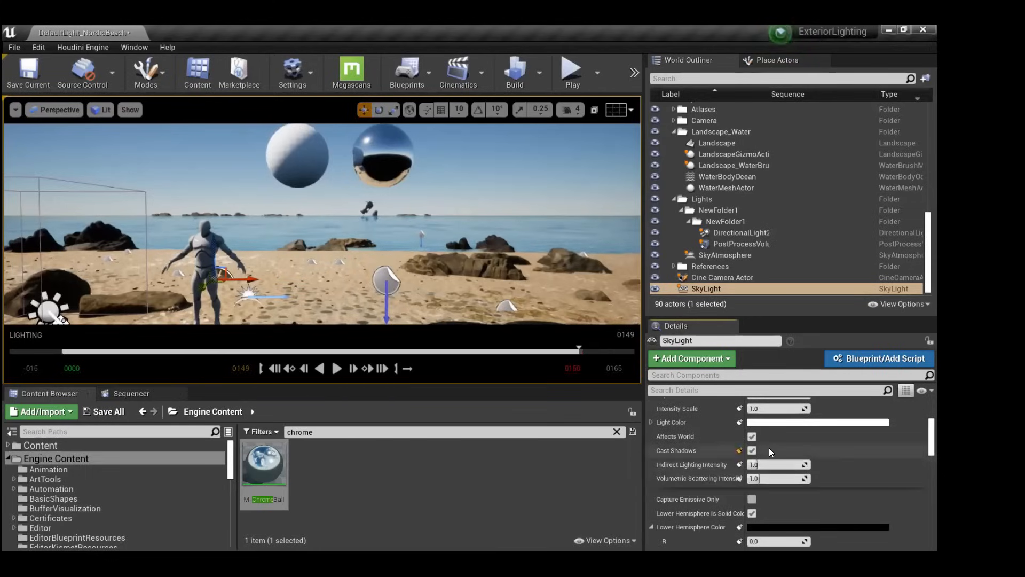
scroll(780, 454, "up", 3)
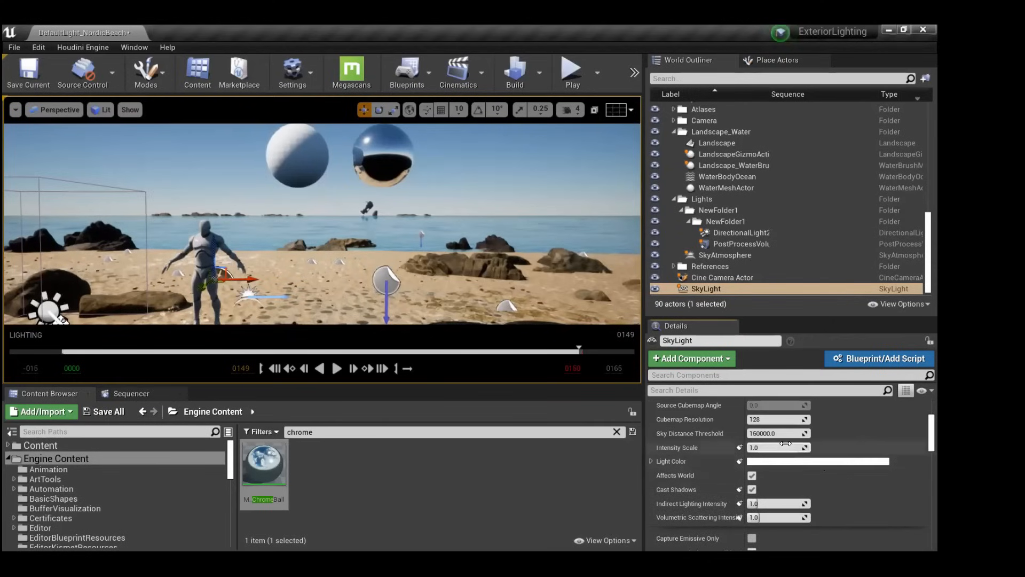
Try SkyLight Intensity Scale values of 2.0 and 0.0, and return the scale to 1.0.
left_click(779, 446)
type("2")
key("Return")
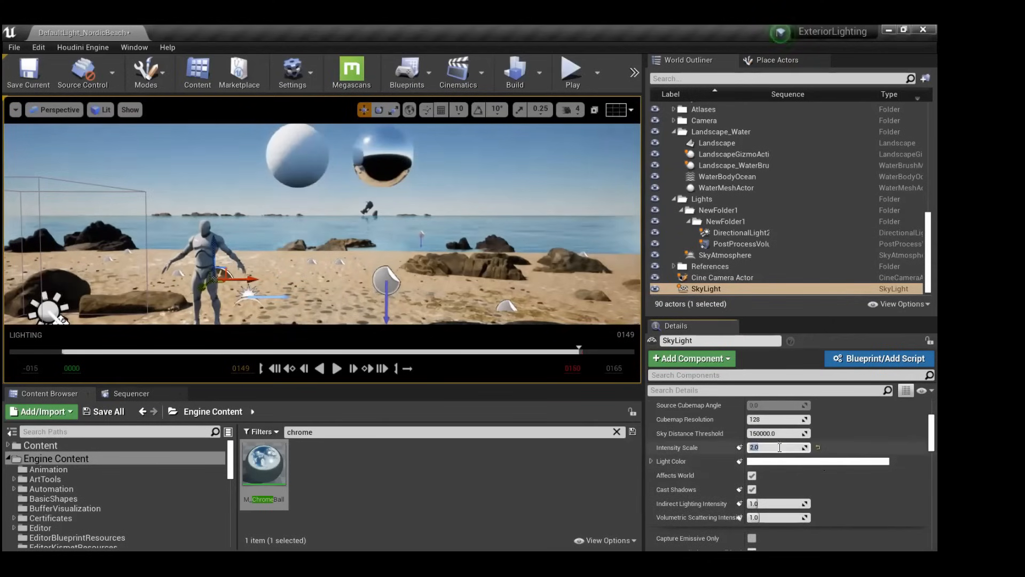
scroll(694, 435, "up", 4)
scroll(694, 435, "down", 4)
left_click_drag(773, 451, 767, 451)
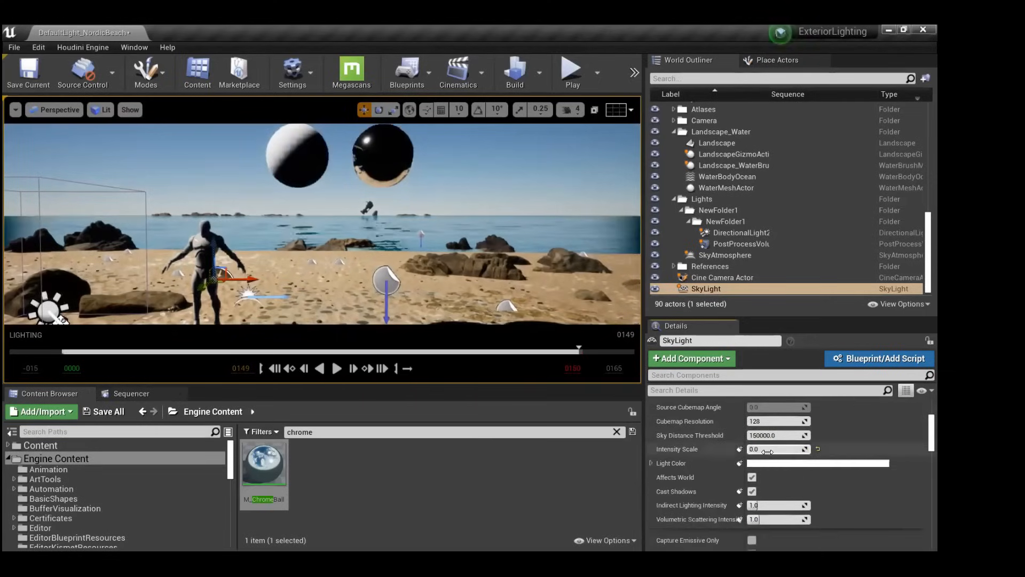
left_click(767, 449)
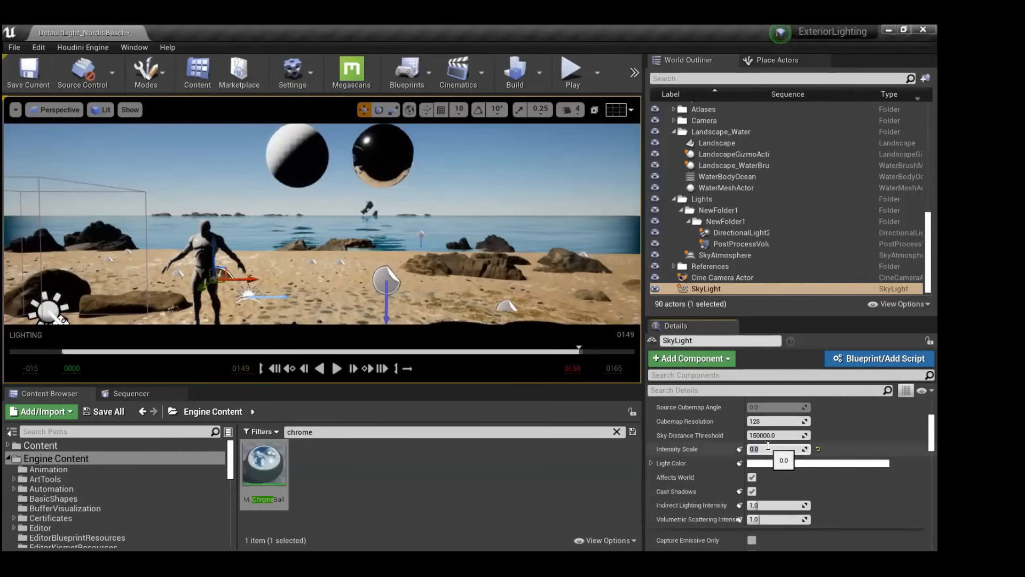
type("1")
key("Return")
Switch the SkyLight's Lower Hemisphere Is Solid Color option off and back on.
scroll(688, 442, "down", 5)
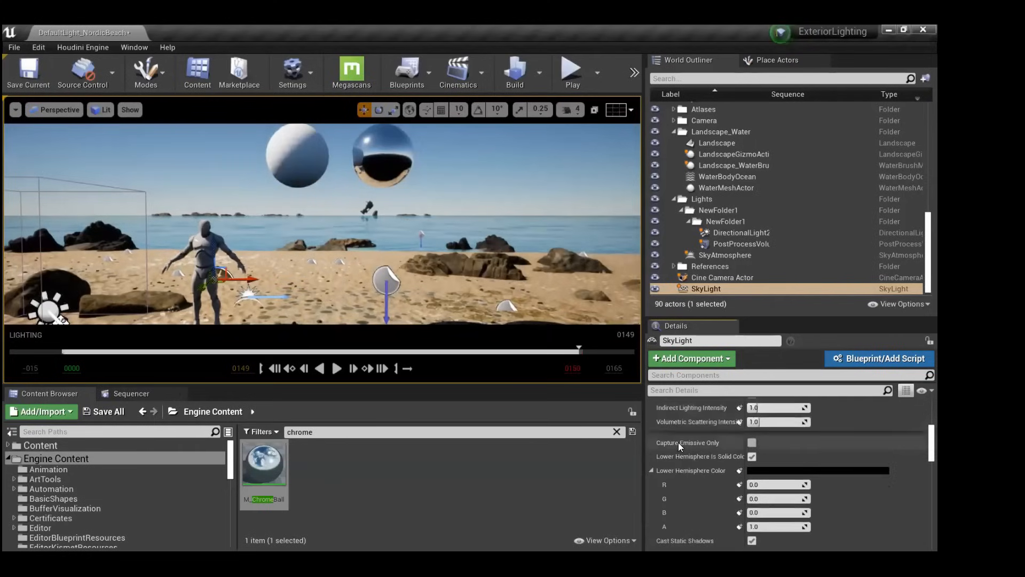
scroll(716, 458, "down", 1)
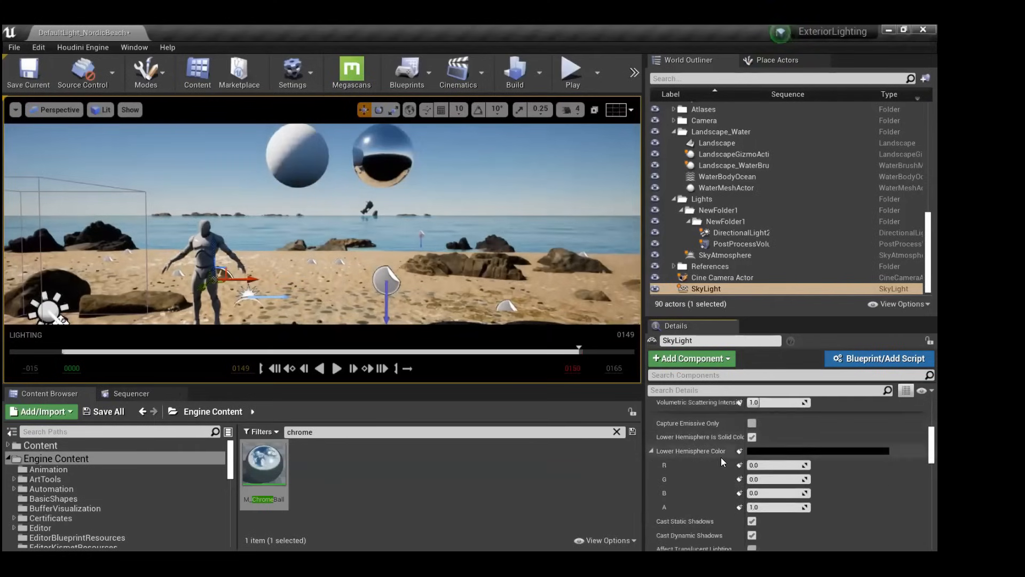
left_click(750, 436)
left_click(750, 436)
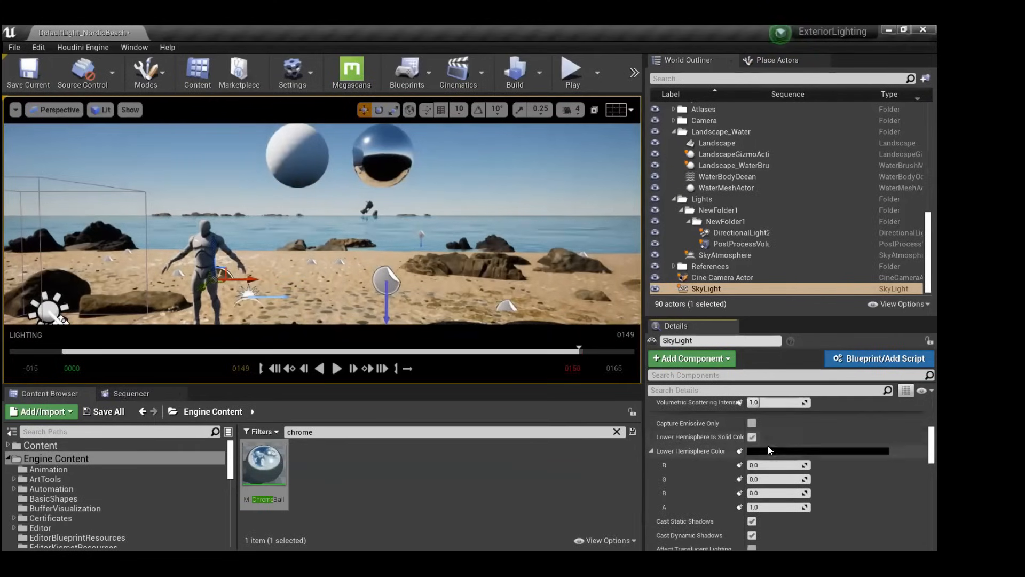
Try a light green Lower Hemisphere Color on the SkyLight, and replace it with the color sampled from the beach sand.
left_click(795, 455)
mouse_move(602, 314)
left_mouse_down()
mouse_move(622, 338)
mouse_move(579, 357)
left_mouse_up()
left_click_drag(703, 305, 704, 277)
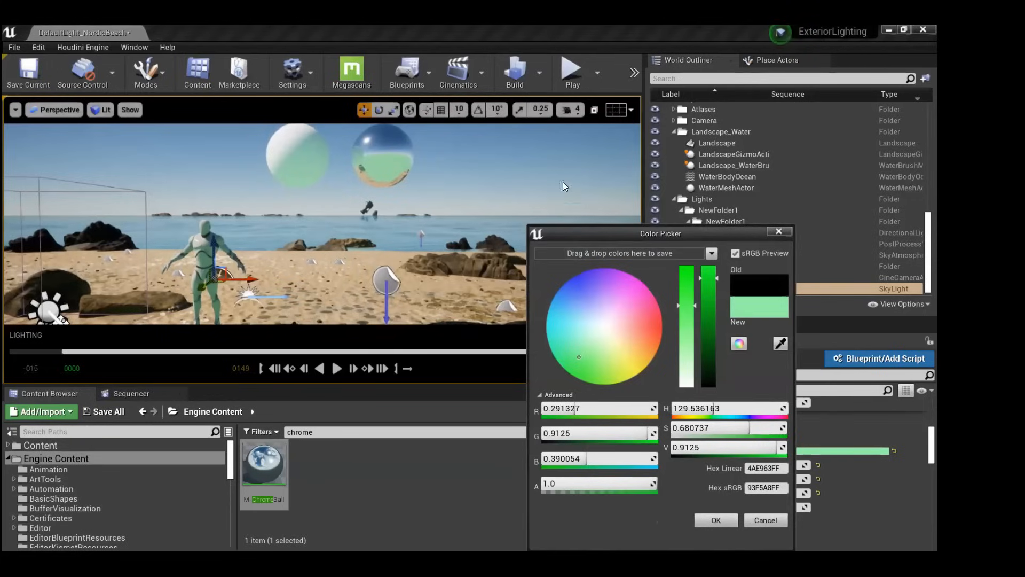
left_click_drag(607, 231, 432, 212)
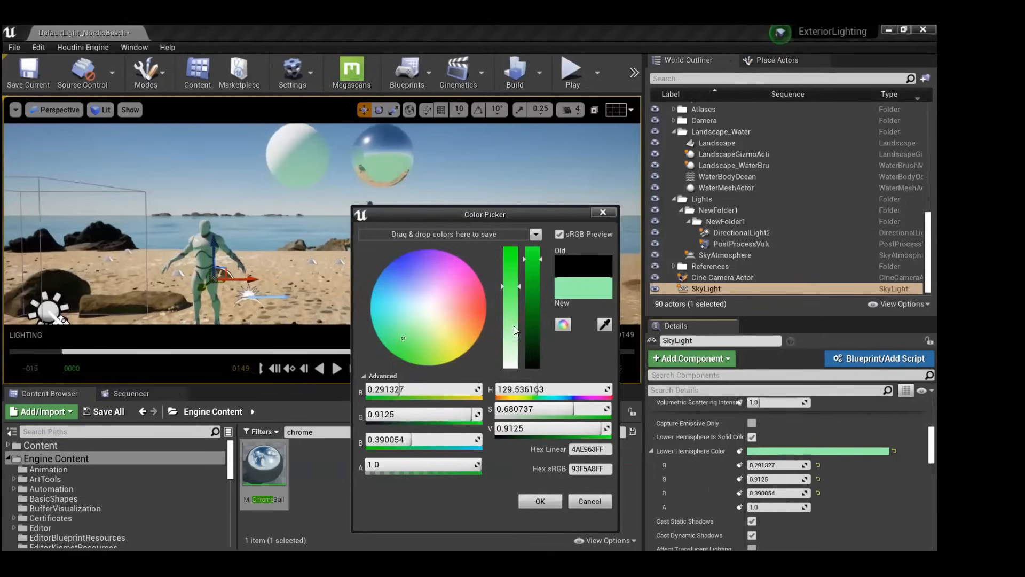
left_click_drag(466, 214, 672, 203)
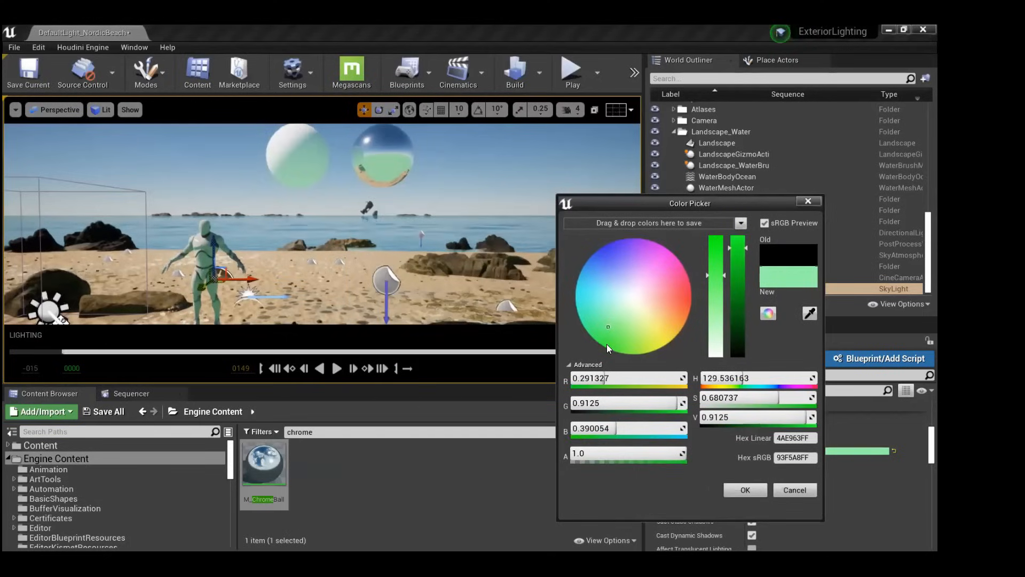
left_click(807, 313)
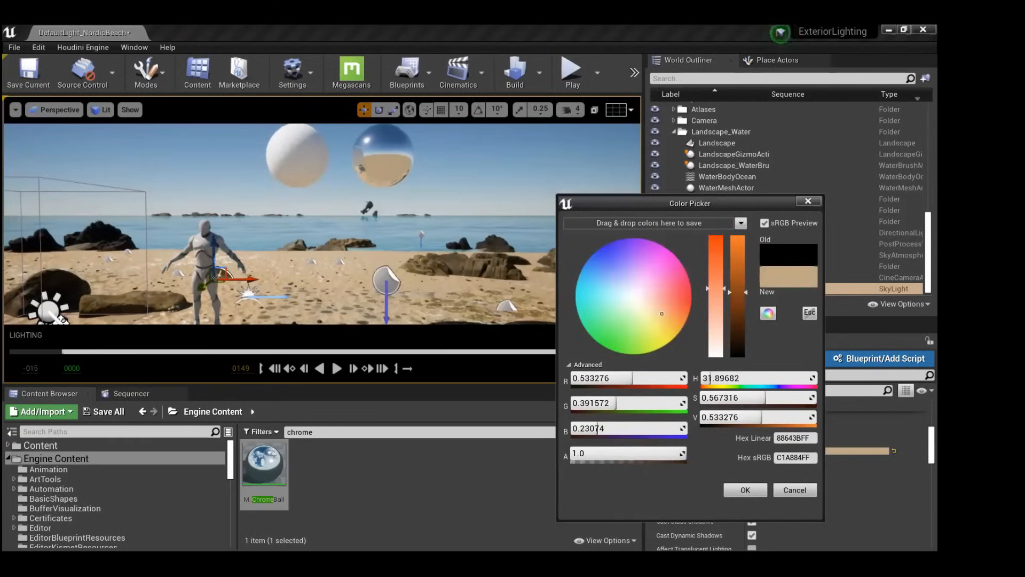
left_click(434, 319)
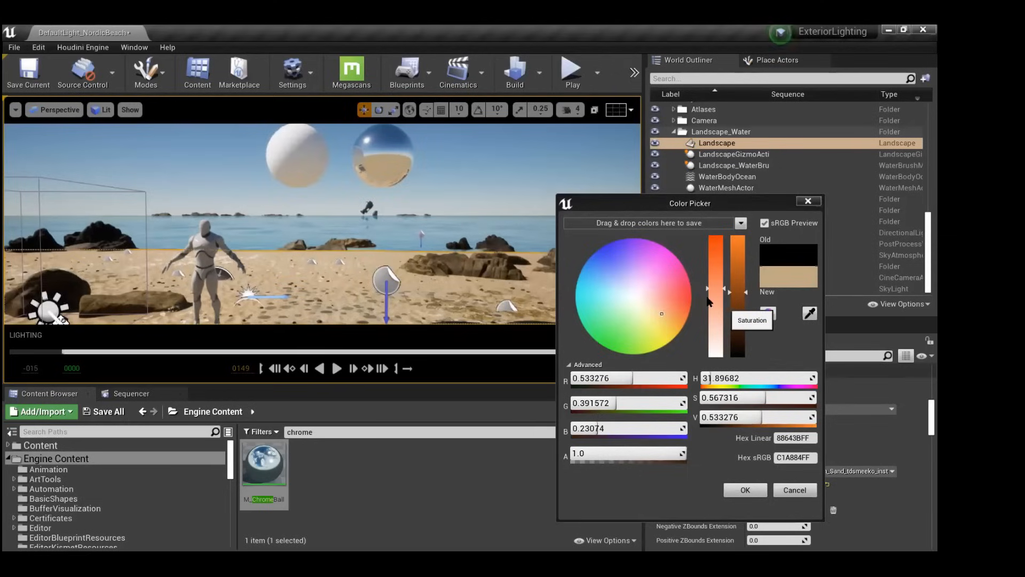
Inspect the beach rocks up close, and try a light blue in the open color picker before accepting it.
right_click_drag(235, 241, 32, 287)
key("w")
key("s")
scroll(249, 250, "up", 5)
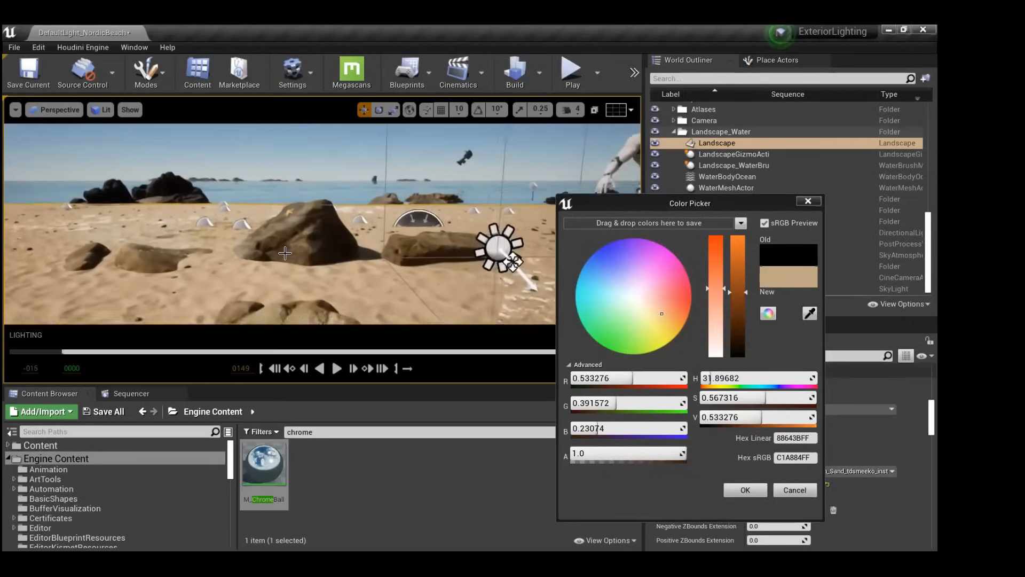
left_click(604, 278)
mouse_move(739, 271)
left_mouse_down()
mouse_move(738, 260)
mouse_move(738, 273)
left_mouse_up()
left_click(750, 488)
Reselect the SkyLight and try purple, pale lavender and pink for its Lower Hemisphere Color with the spheres and mannequin in view.
key("s")
right_click_drag(395, 264, 410, 243)
scroll(395, 264, "up", 3)
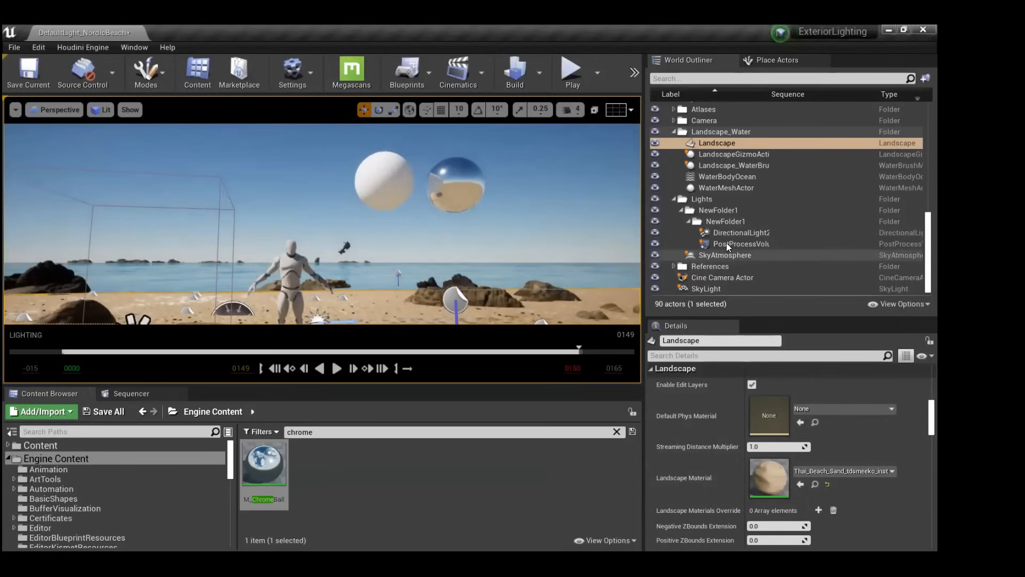
left_click(718, 288)
left_click(772, 450)
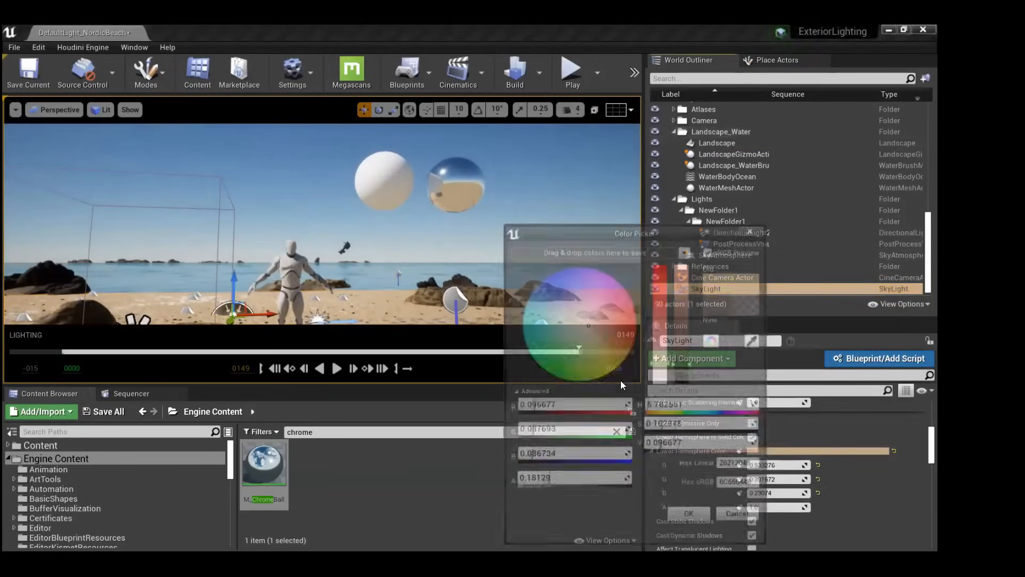
left_click(566, 289)
left_click_drag(565, 286, 569, 302)
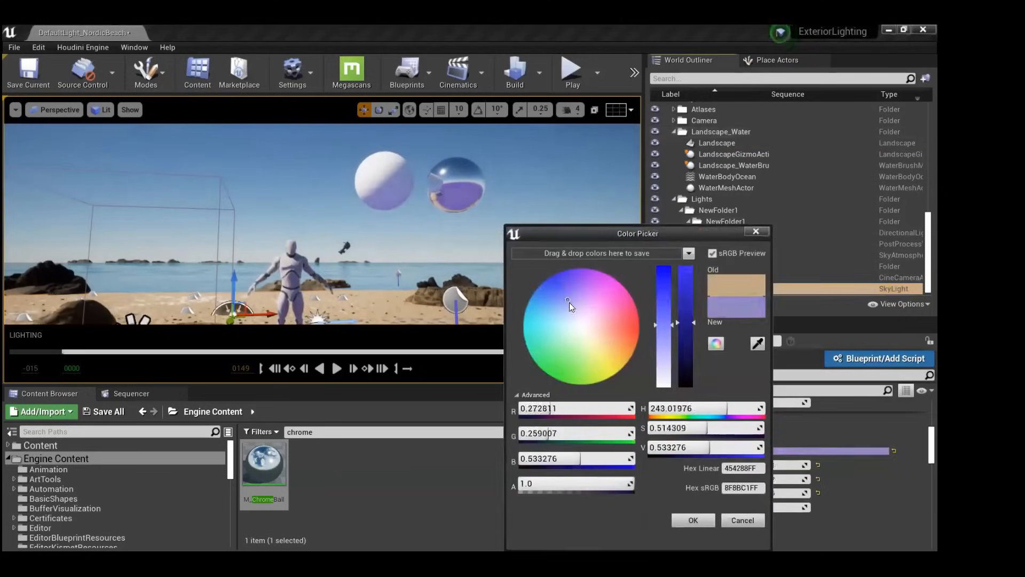
right_click_drag(392, 266, 393, 285)
mouse_move(566, 298)
left_mouse_down()
mouse_move(557, 296)
mouse_move(580, 319)
left_mouse_up()
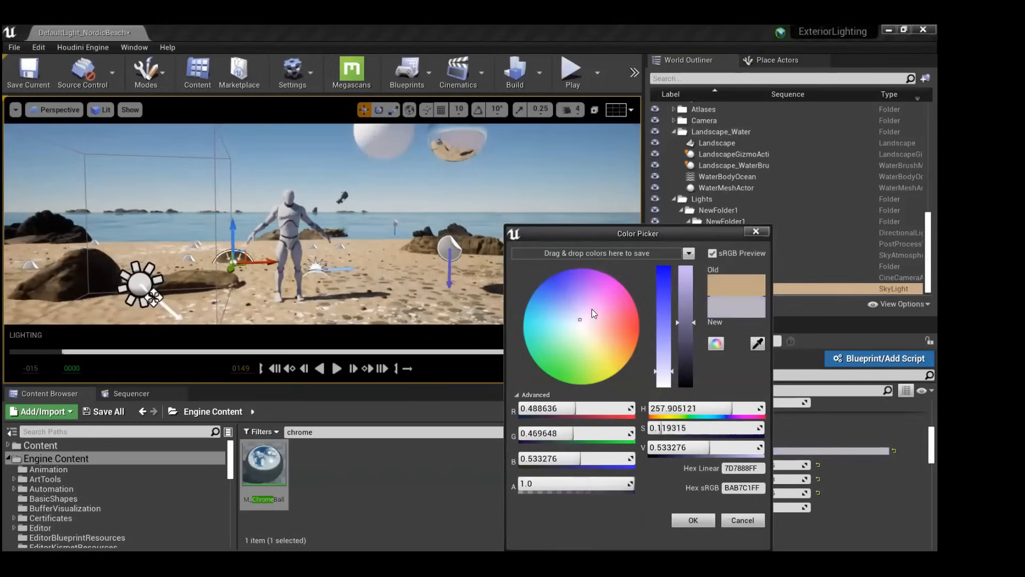
left_click(594, 308)
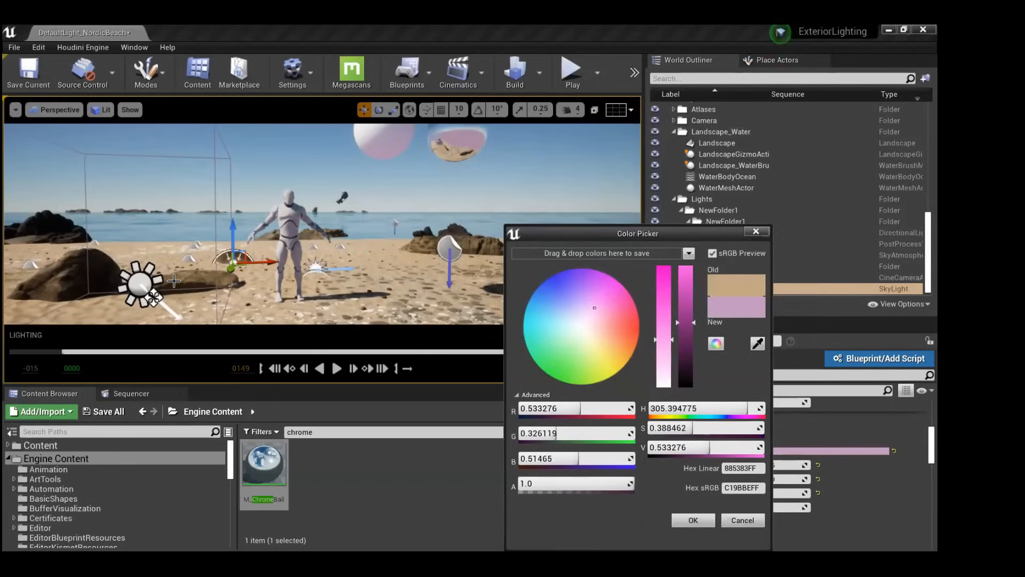
Try to replace the pink Lower Hemisphere Color with orange and colors sampled from the beach sand in the open color picker.
left_click(202, 228)
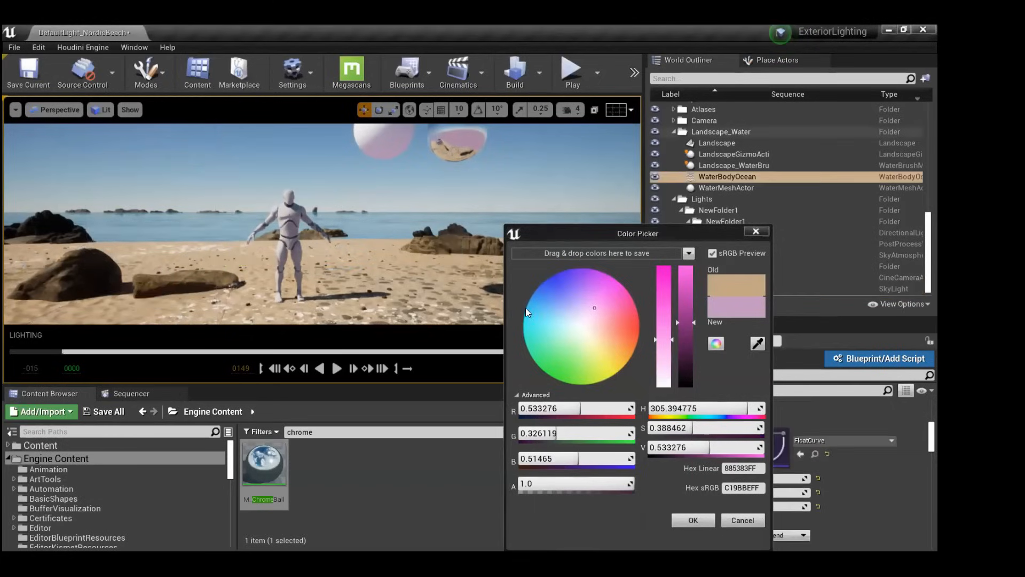
left_click(606, 336)
left_click_drag(665, 326, 669, 285)
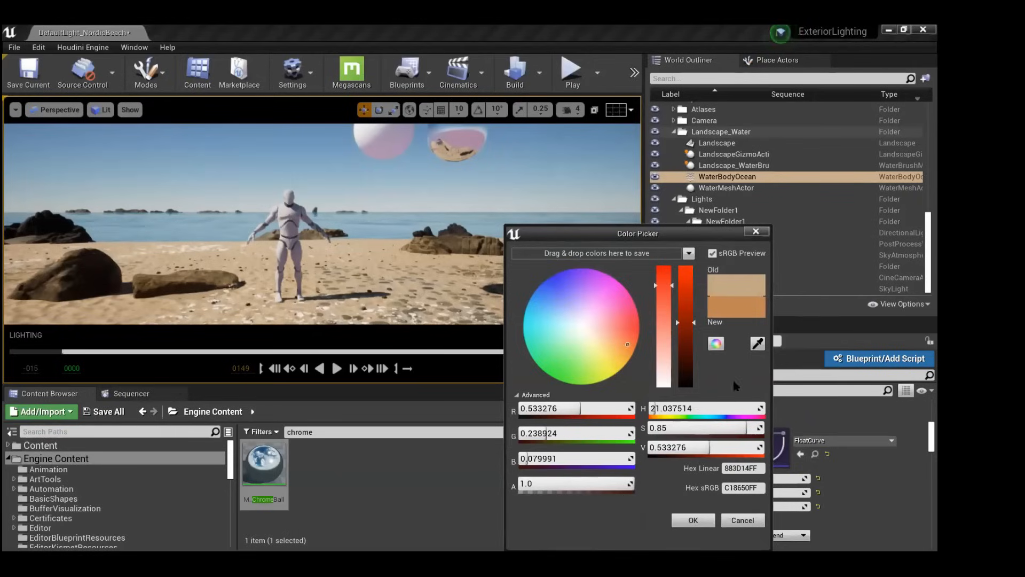
left_click(754, 345)
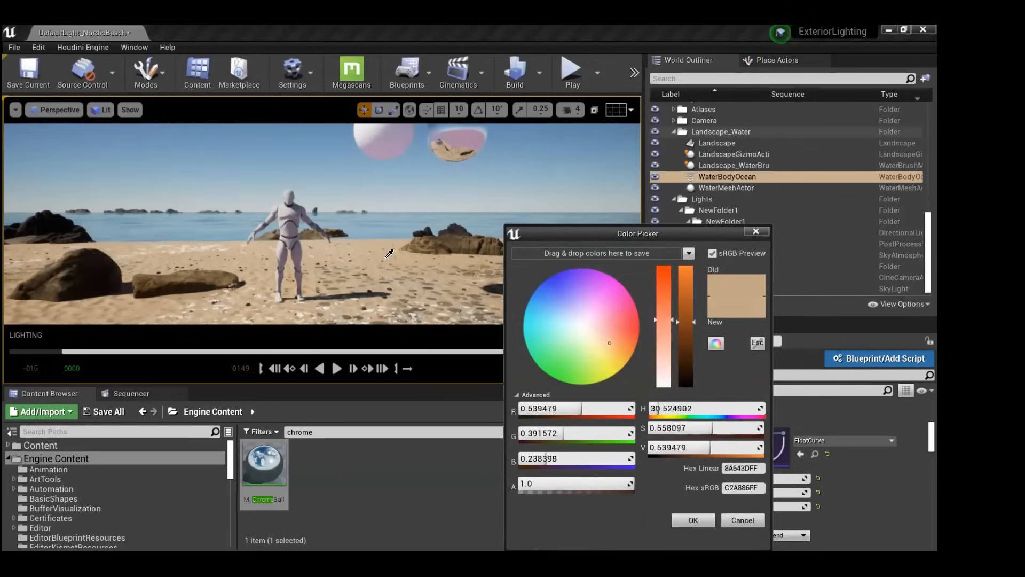
left_click(392, 249)
left_click(693, 520)
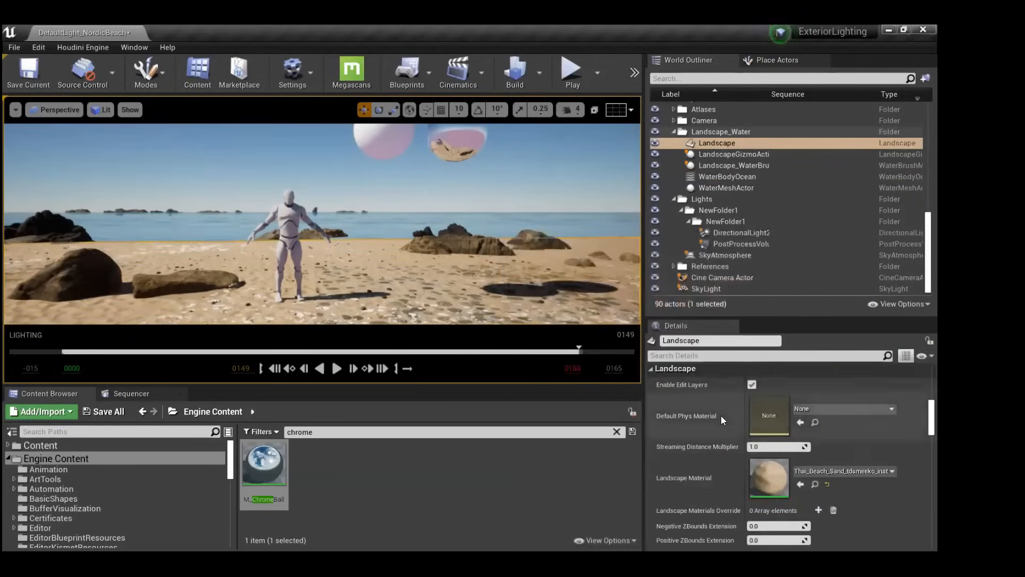
Reselect the SkyLight and set its Lower Hemisphere Color to a tan sampled from the sand beside the mannequin.
left_click(716, 288)
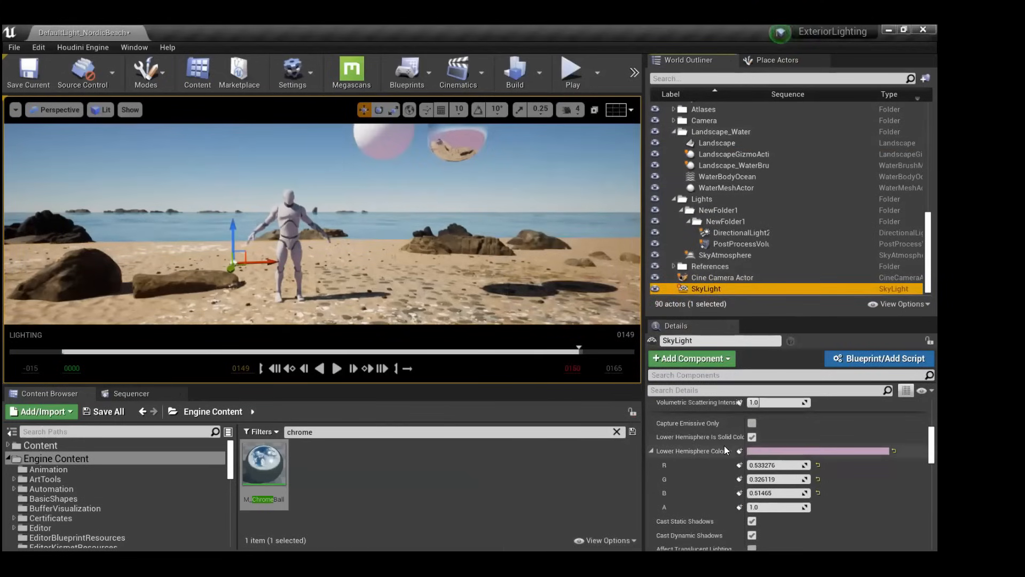
left_click(769, 450)
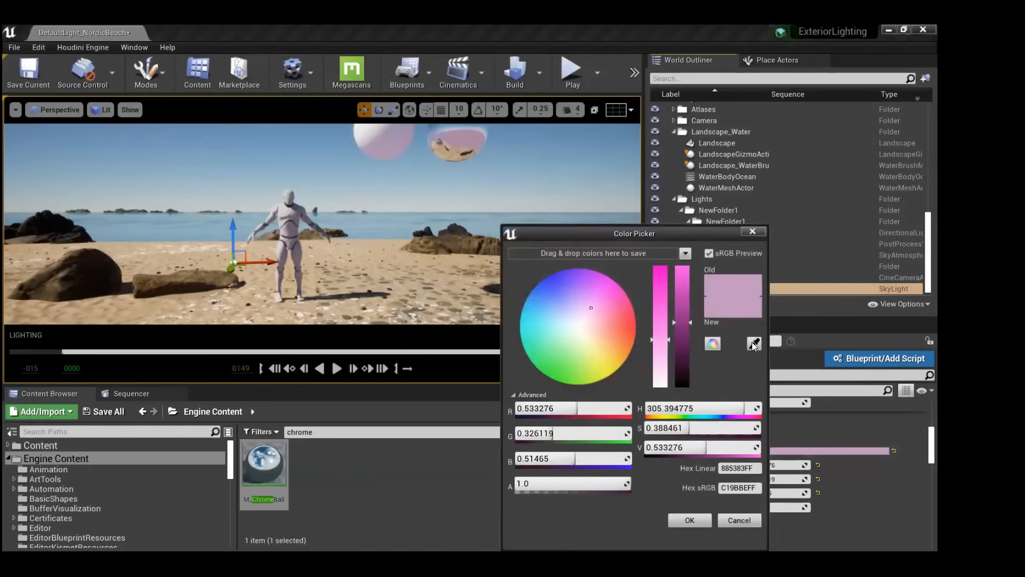
left_click(754, 343)
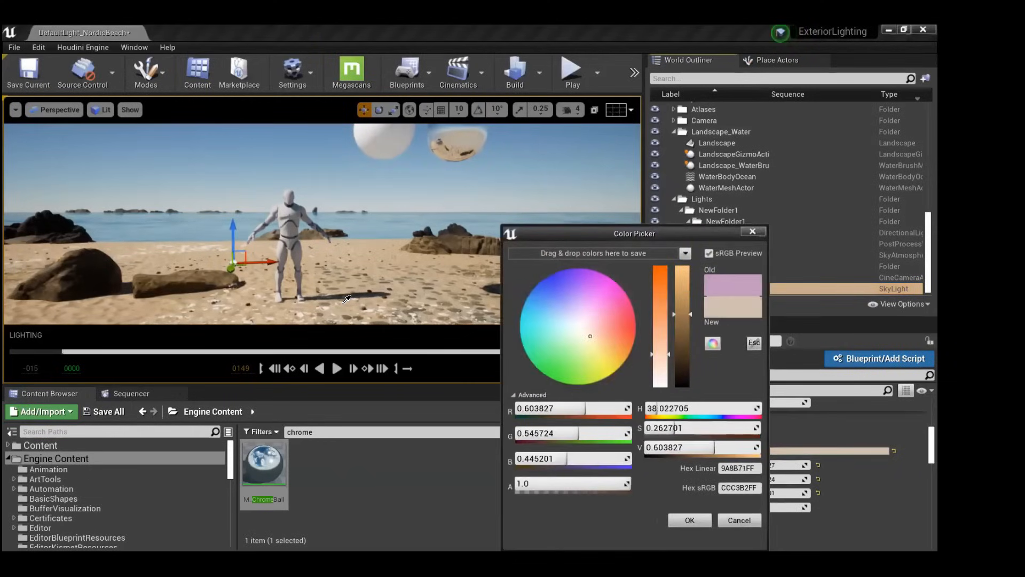
left_click(369, 310)
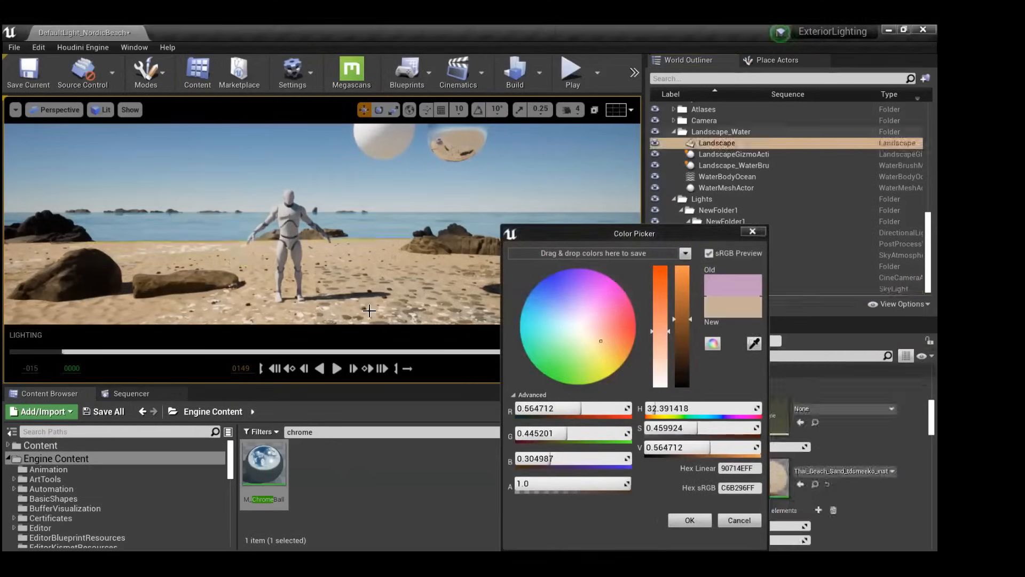
left_click(690, 519)
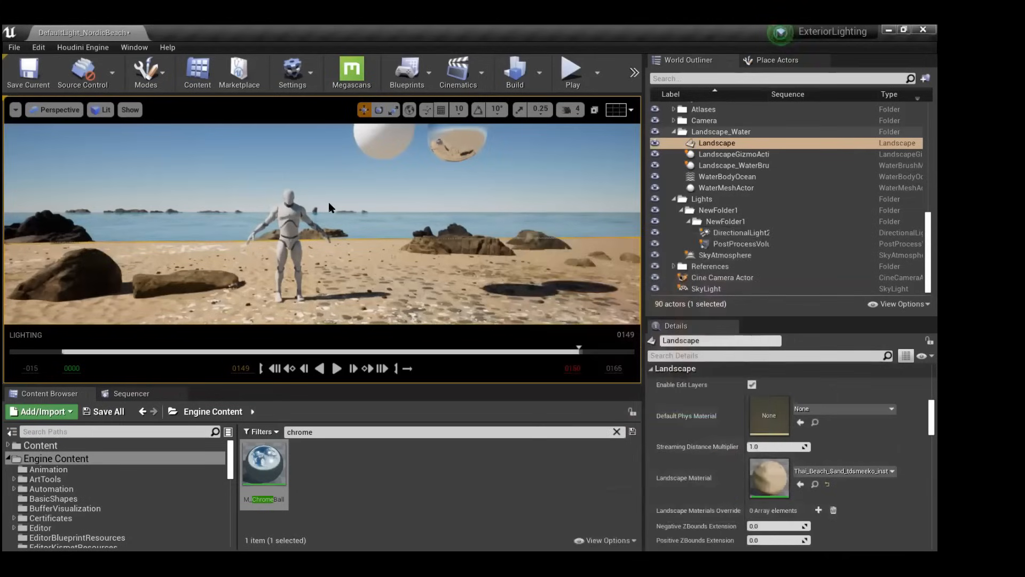
Run the r.SSGI.Enable console command and check the spheres and mannequin on the beach.
key("grave")
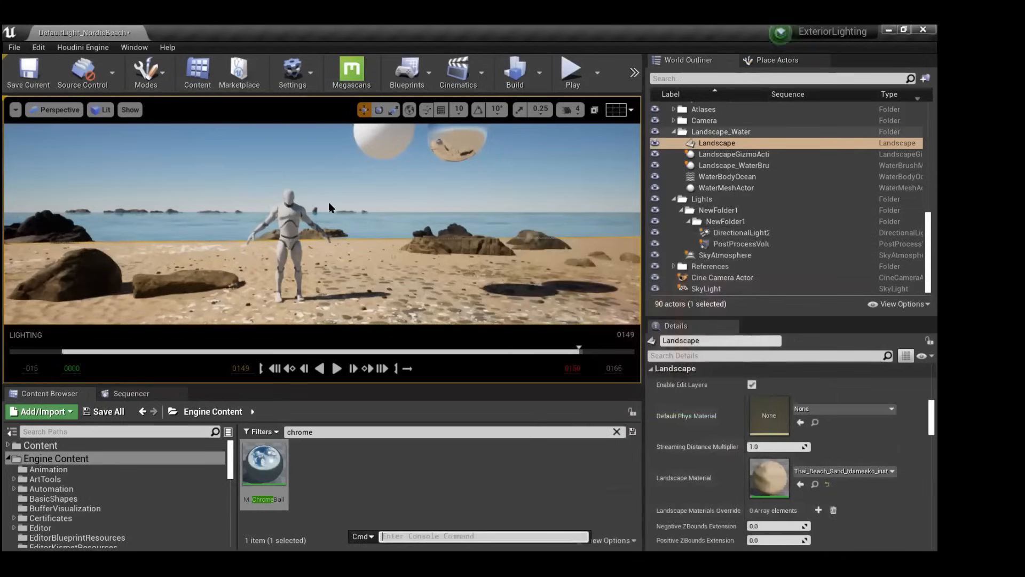
type("r.SSGI.Enable")
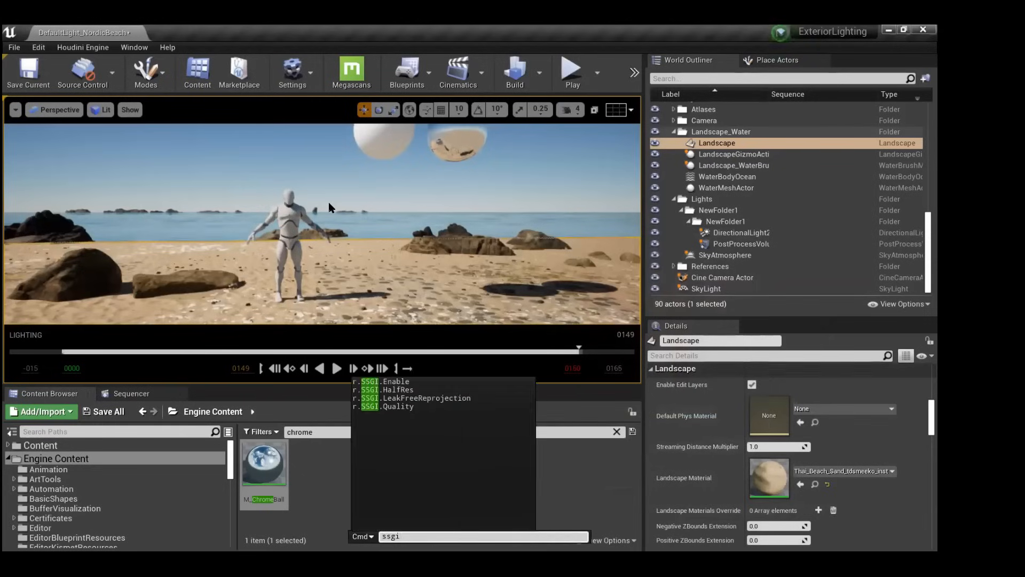
key("Return")
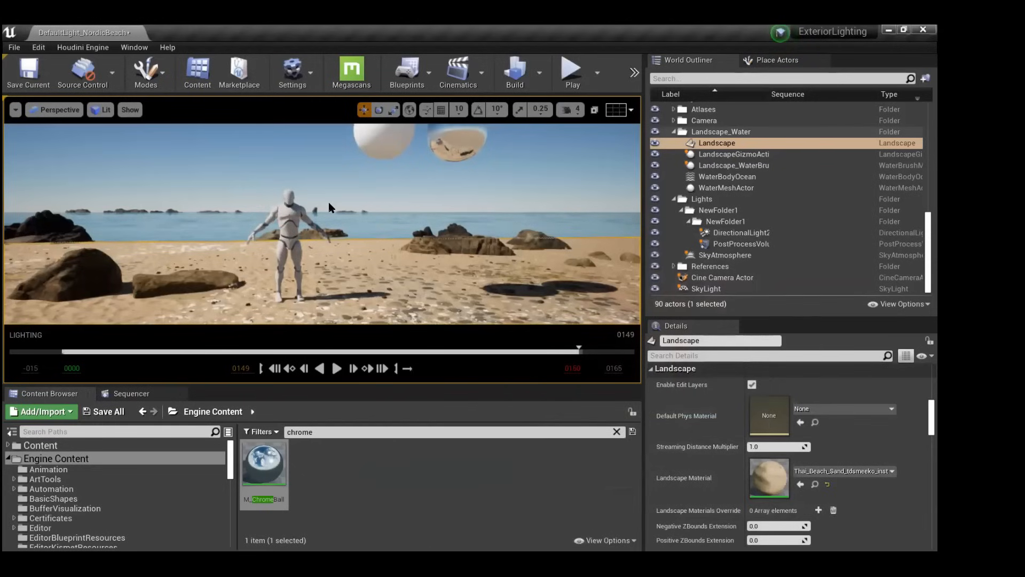
right_click_drag(373, 210, 342, 227)
left_click(581, 348)
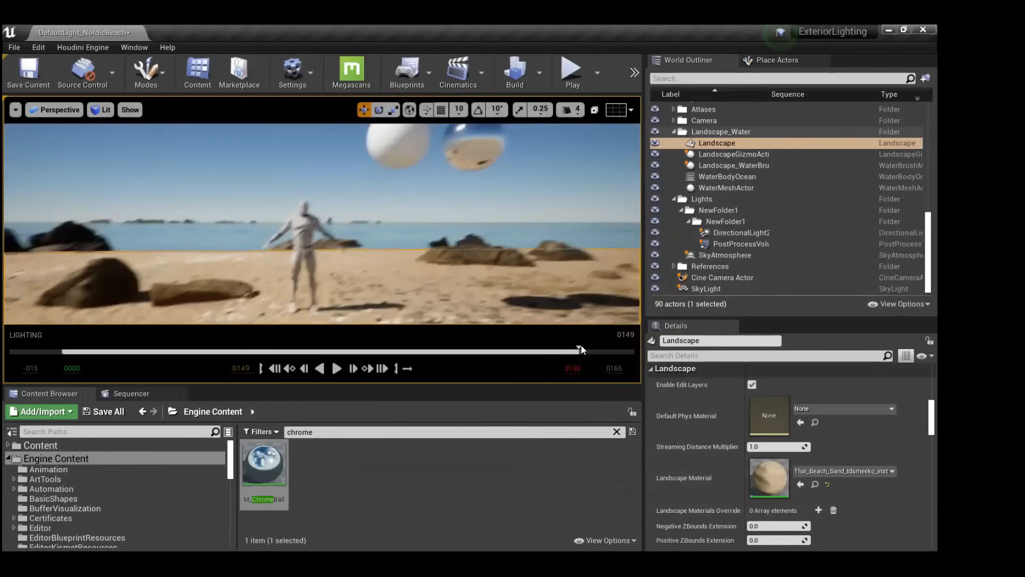
Select the SkyAtmosphere and look through its atmosphere absorption and art direction settings.
left_click(725, 255)
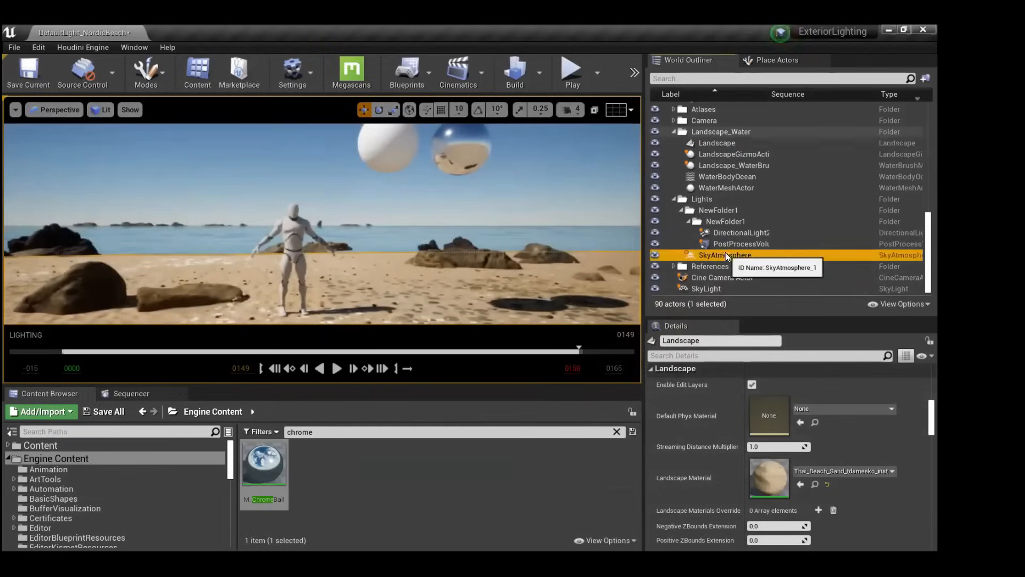
scroll(711, 438, "up", 5)
scroll(711, 438, "down", 10)
scroll(709, 432, "up", 5)
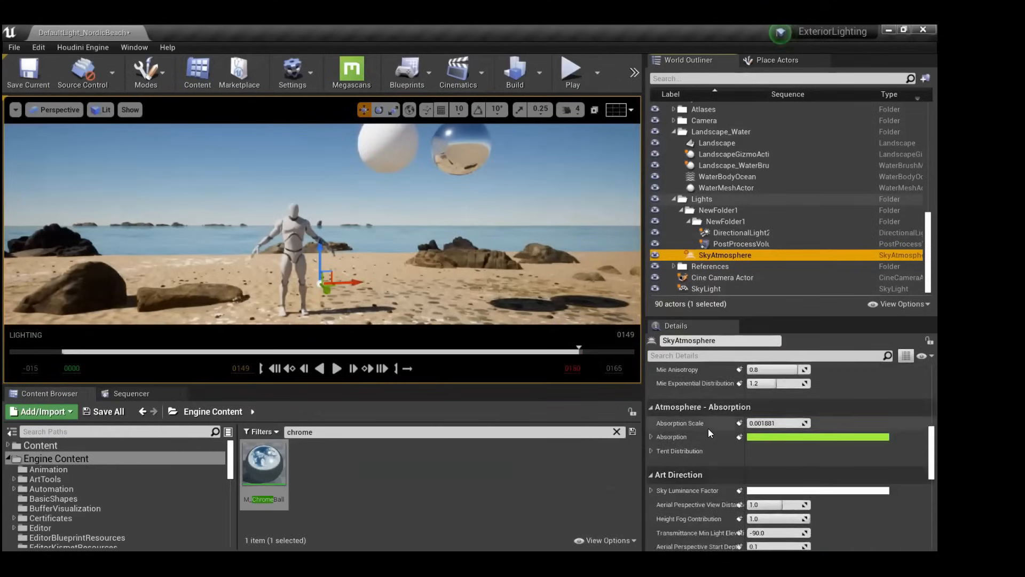
scroll(708, 428, "up", 3)
Compare the SkyLight with Lower Hemisphere Is Solid Color on and off, leaving the option off.
left_click(710, 288)
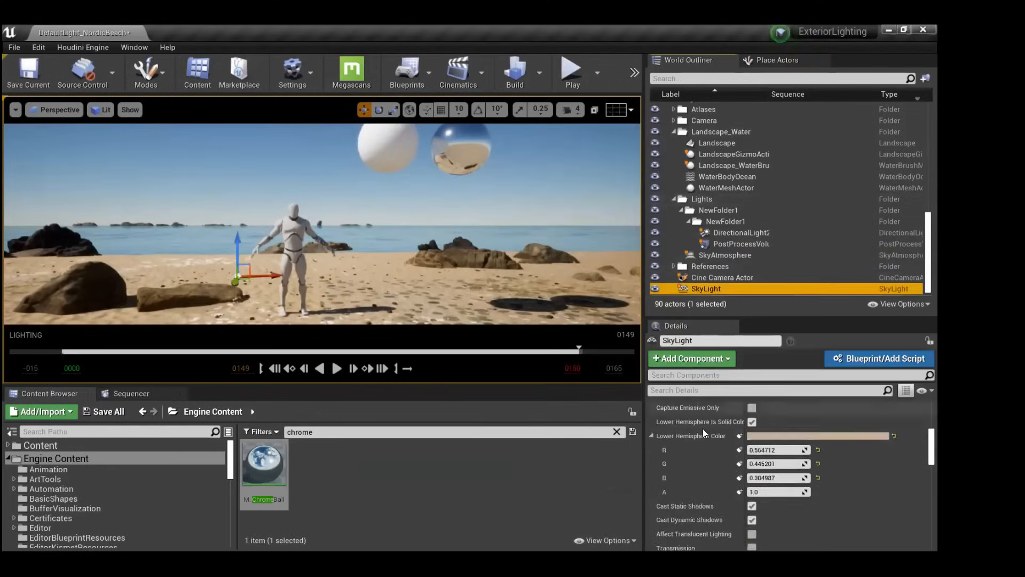
left_click(752, 422)
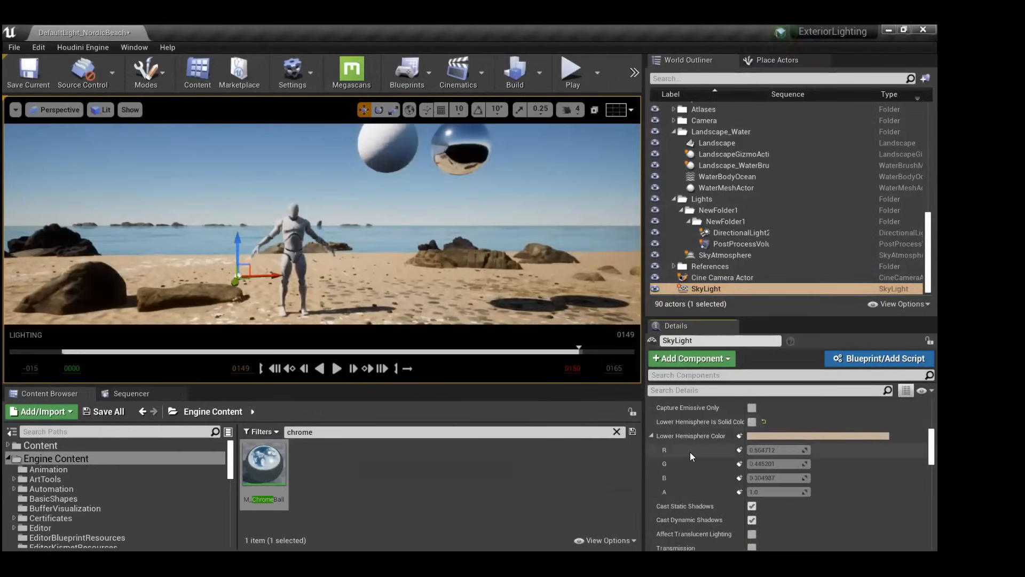
left_click(751, 422)
left_click(751, 423)
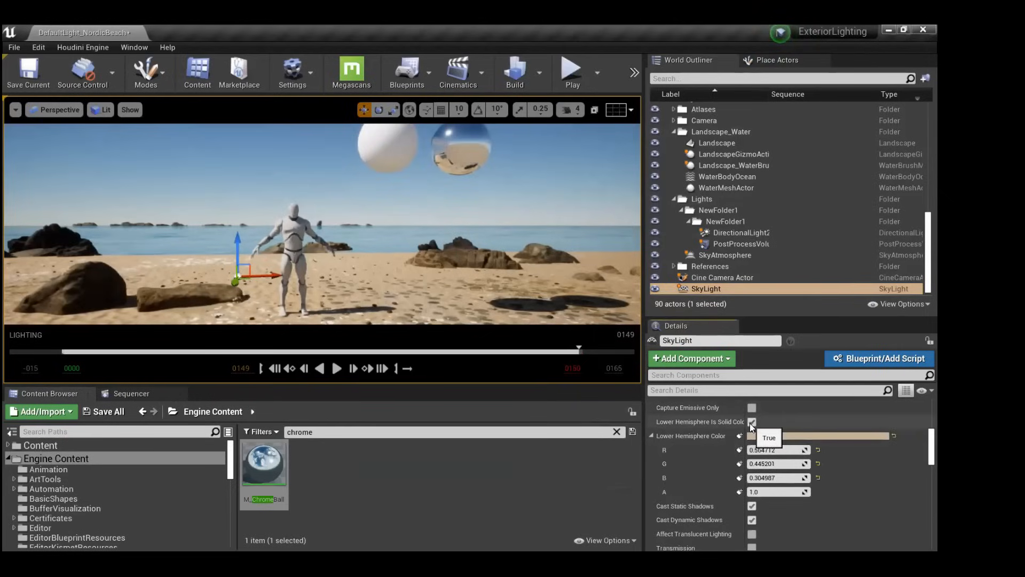
Look through the SkyLight's shadow, rendering and cloud settings, and set its Sky Distance Threshold to 1.0.
scroll(706, 430, "down", 4)
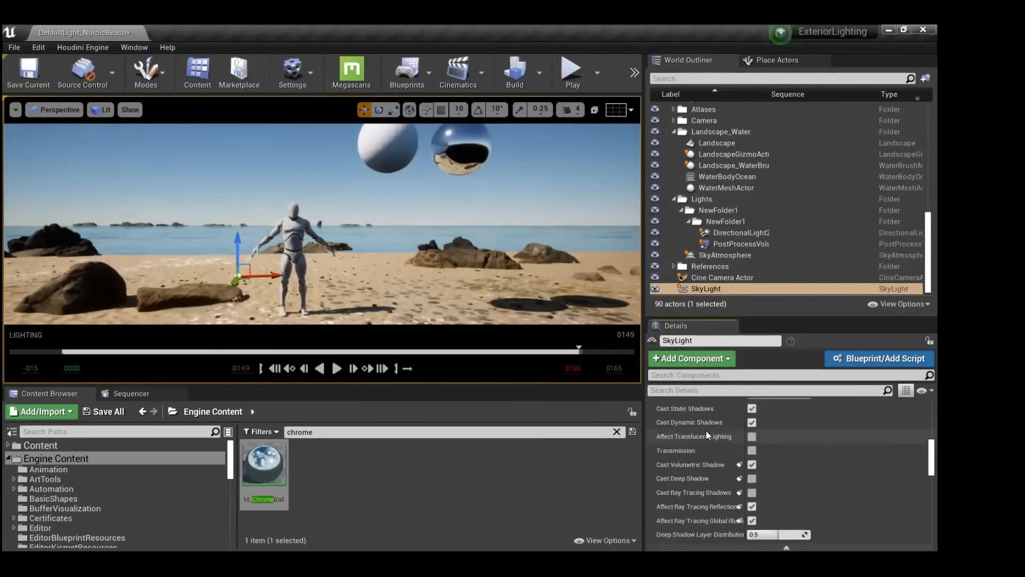
scroll(706, 431, "down", 6)
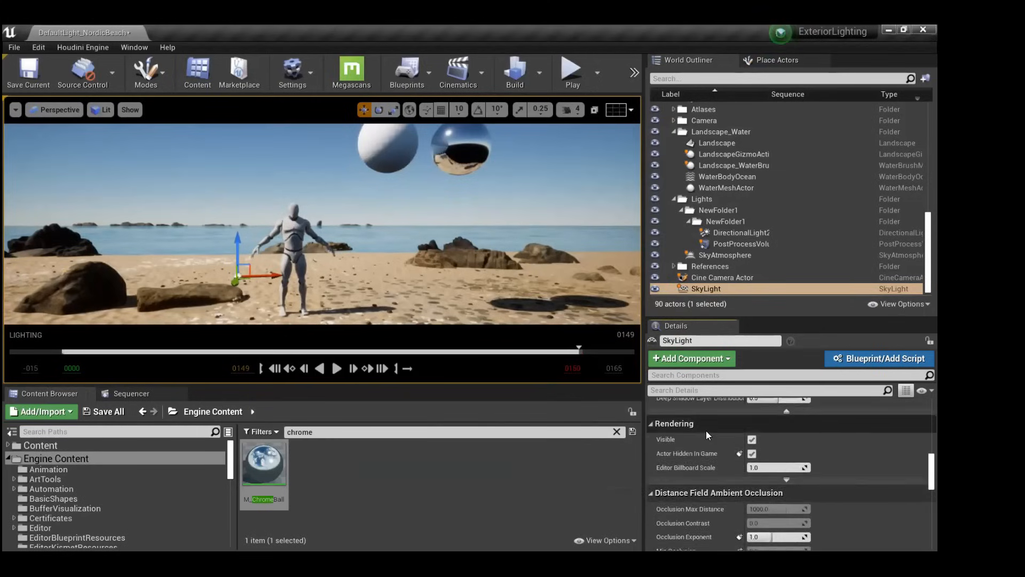
scroll(706, 431, "down", 5)
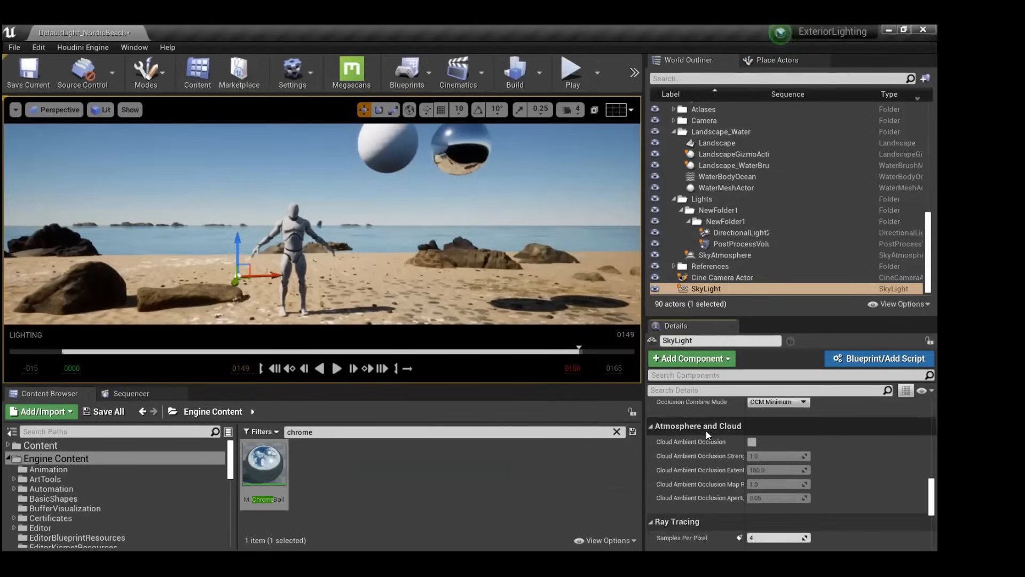
scroll(710, 429, "down", 2)
scroll(710, 428, "up", 9)
scroll(710, 434, "up", 8)
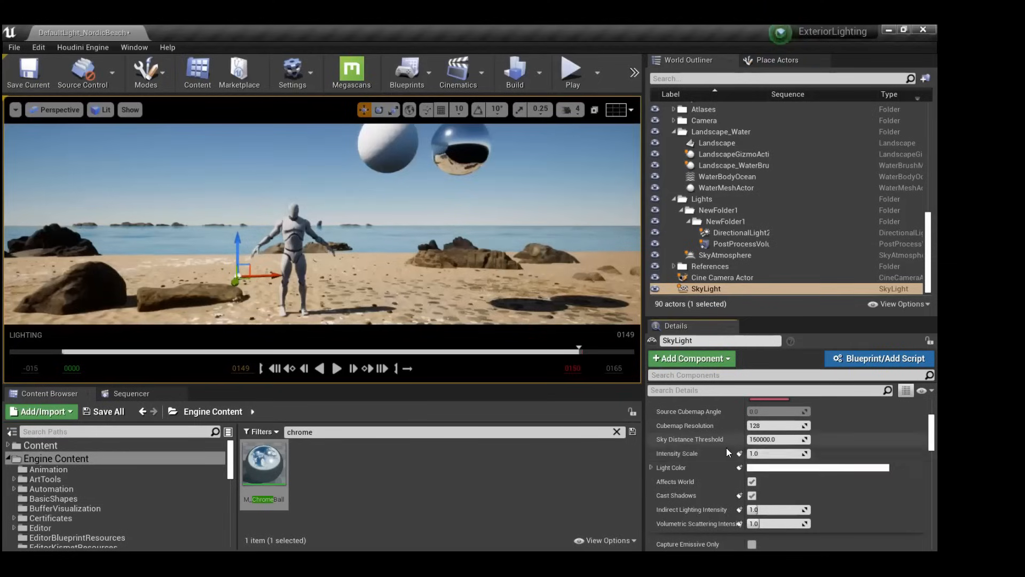
left_click(776, 440)
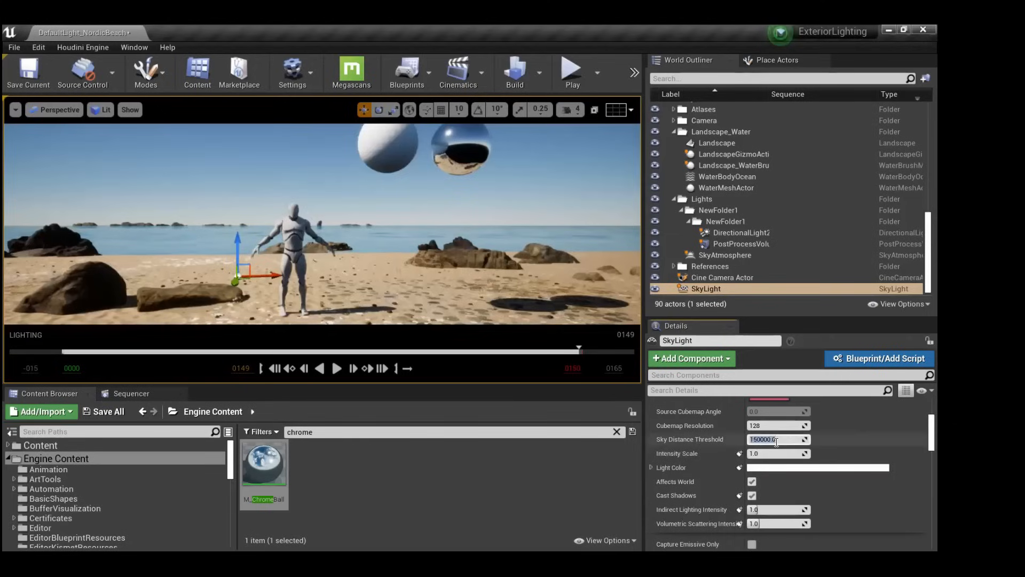
scroll(718, 453, "up", 3)
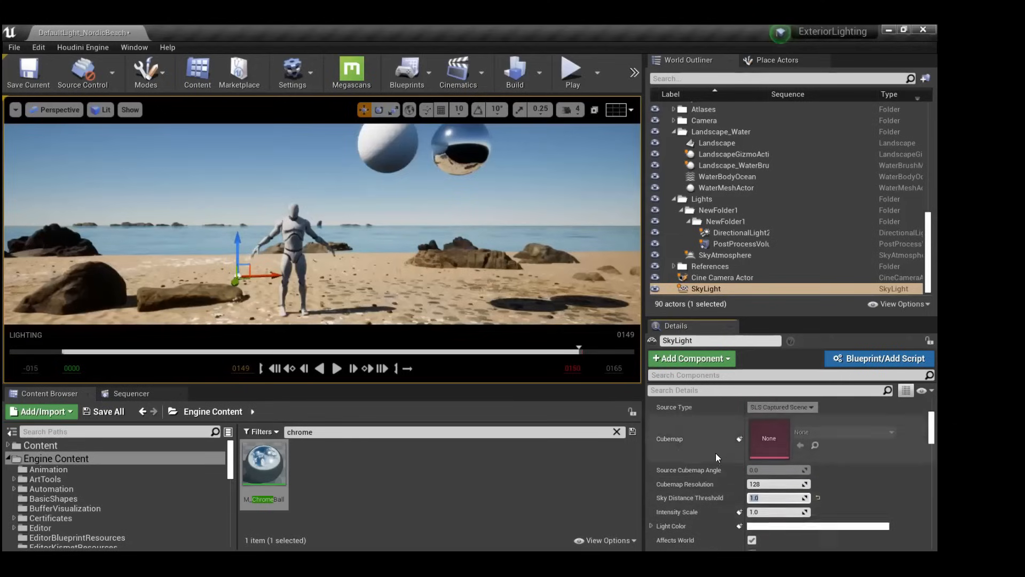
Recapture the scene for the SkyLight and bring the white and chrome spheres into close view.
scroll(715, 455, "down", 10)
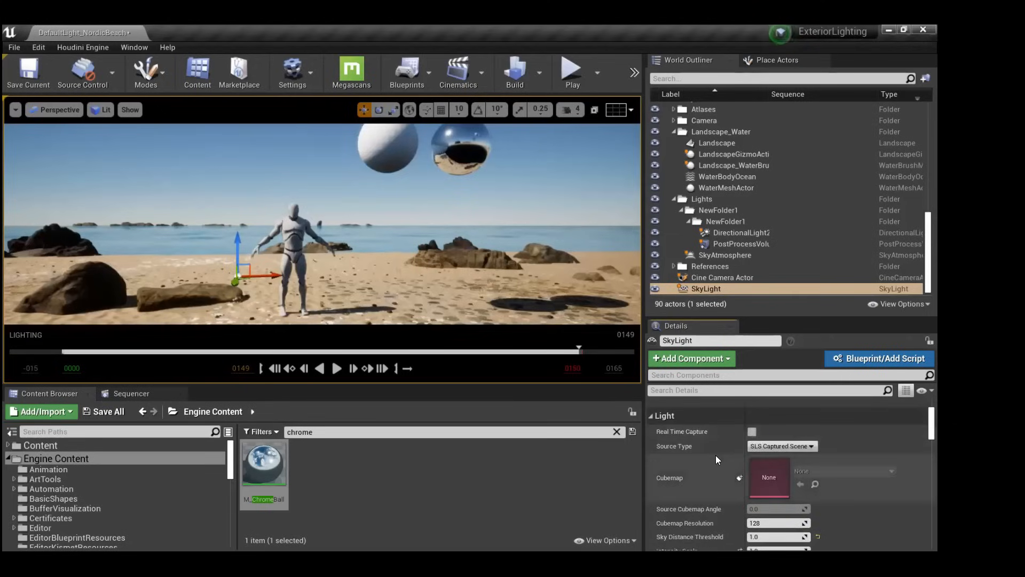
scroll(715, 455, "up", 5)
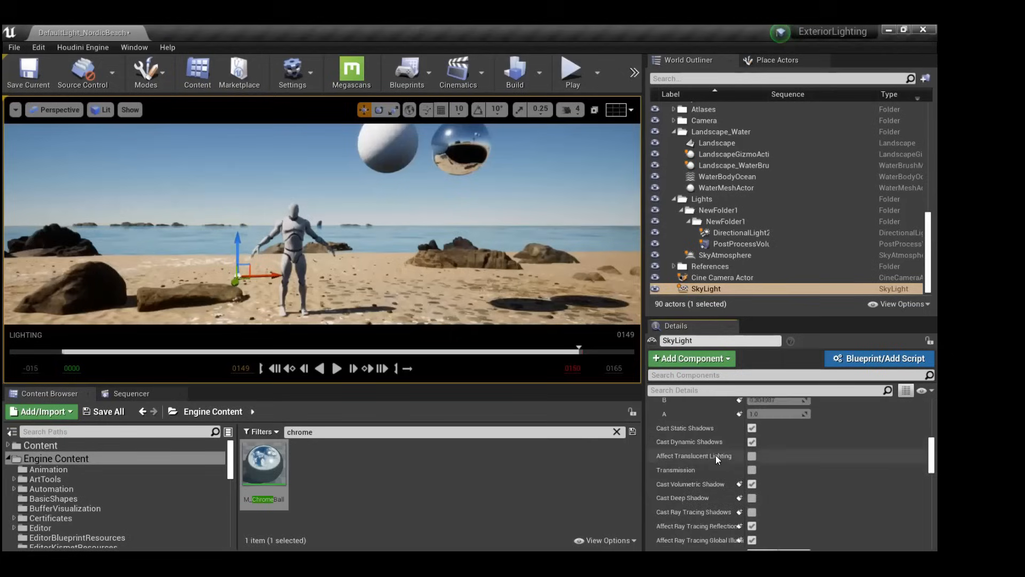
scroll(718, 473, "down", 10)
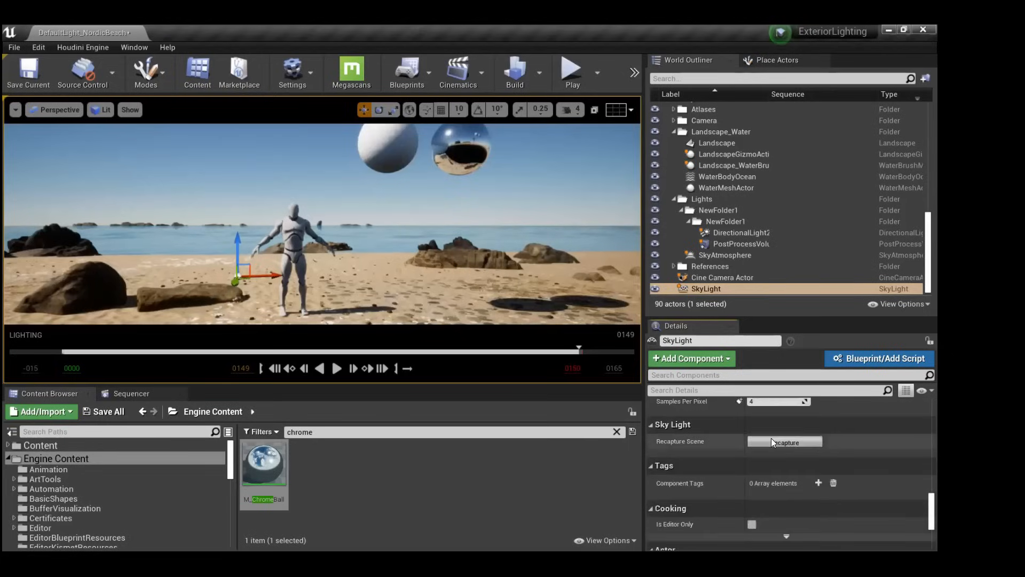
scroll(722, 453, "up", 3)
mouse_move(322, 224)
right_mouse_down()
mouse_move(324, 243)
mouse_move(322, 216)
mouse_move(321, 238)
mouse_move(347, 238)
right_mouse_up()
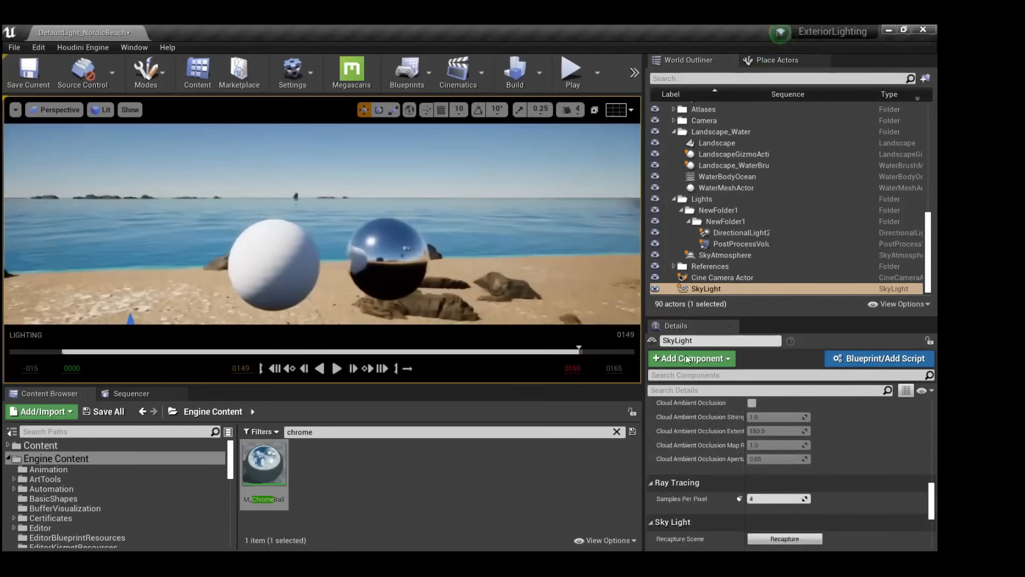
Switch the SkyLight's Affects World option off and back on with the spheres in view.
scroll(719, 460, "down", 10)
scroll(714, 460, "up", 8)
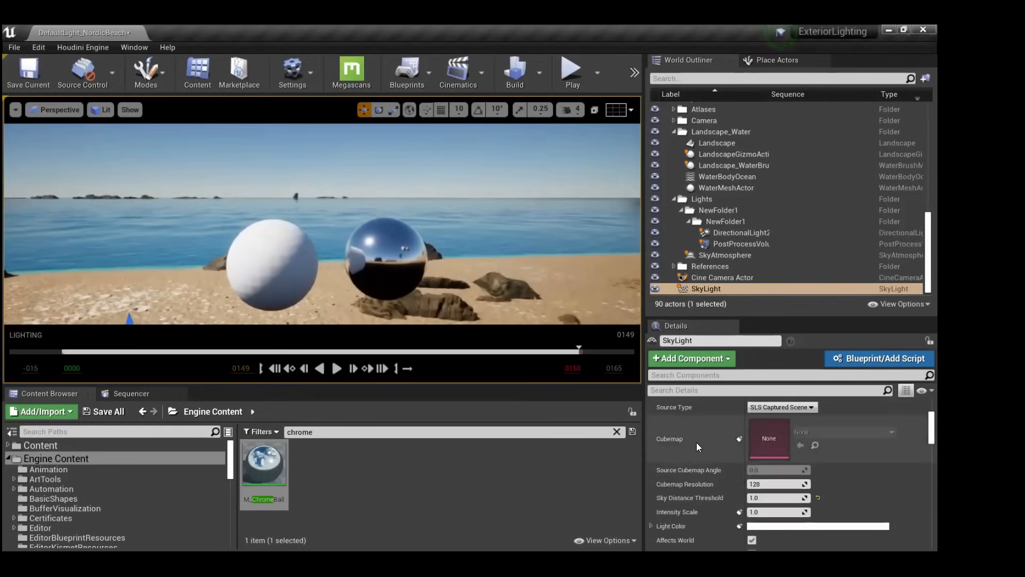
scroll(696, 442, "up", 1)
scroll(710, 435, "down", 3)
left_click(752, 463)
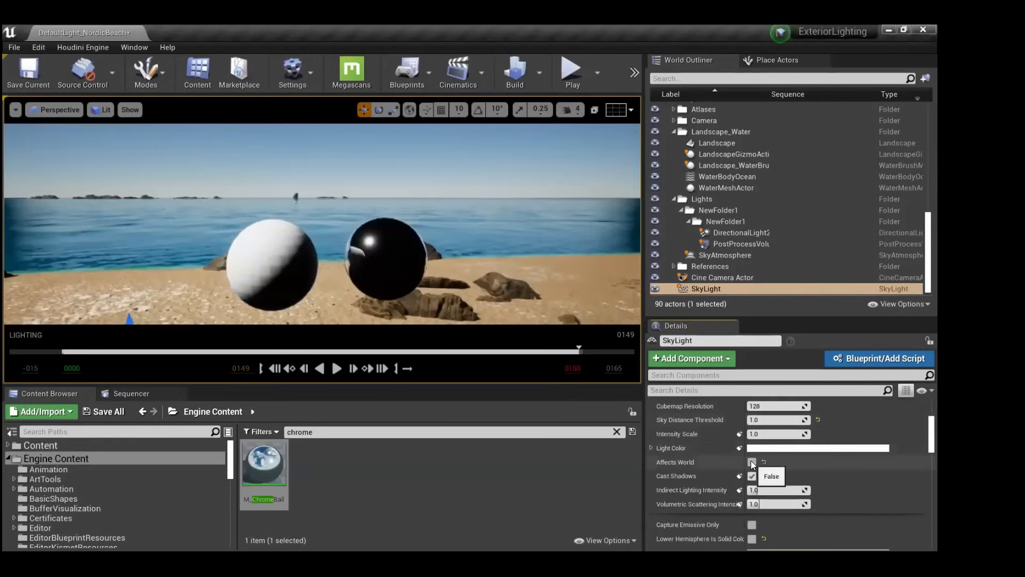
left_click(751, 461)
Recapture the SkyLight's scene again with the wider beach, mannequin and both spheres in view.
key("s")
right_click_drag(456, 282, 453, 269)
key("w")
key("d")
key("a")
key("d")
key("w")
key("s")
scroll(704, 457, "down", 6)
scroll(705, 457, "down", 15)
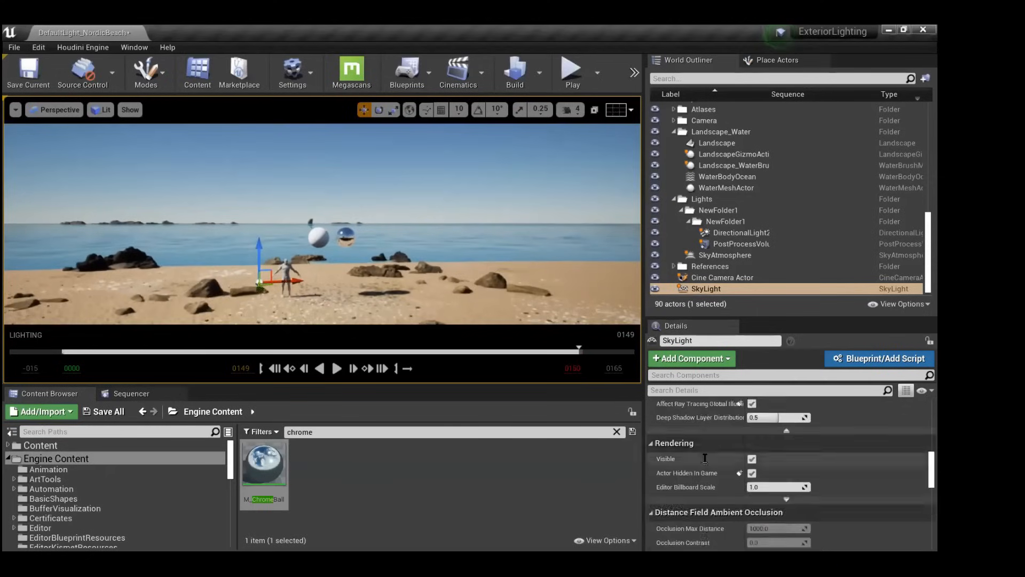
scroll(777, 489, "down", 1)
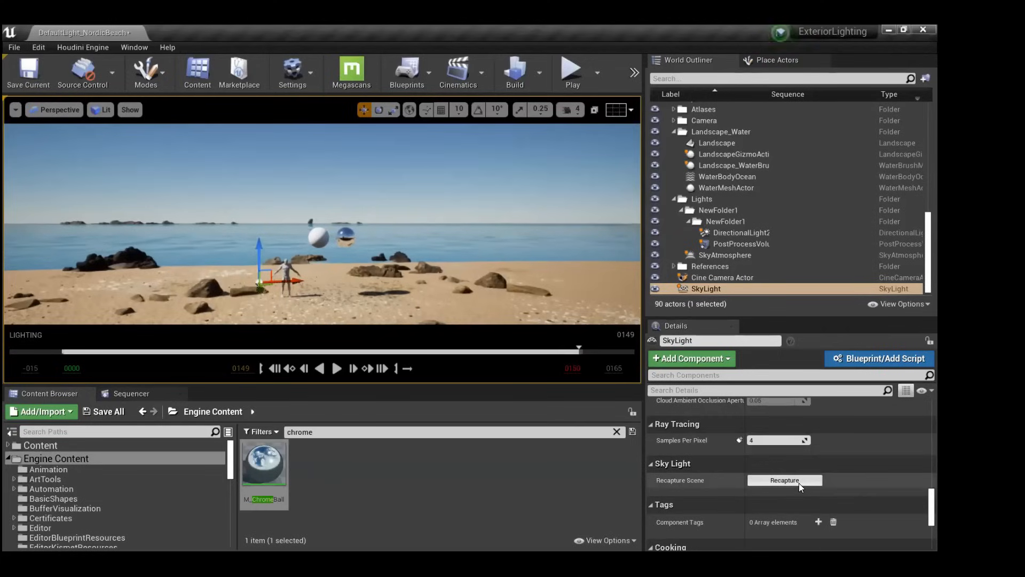
left_click(799, 482)
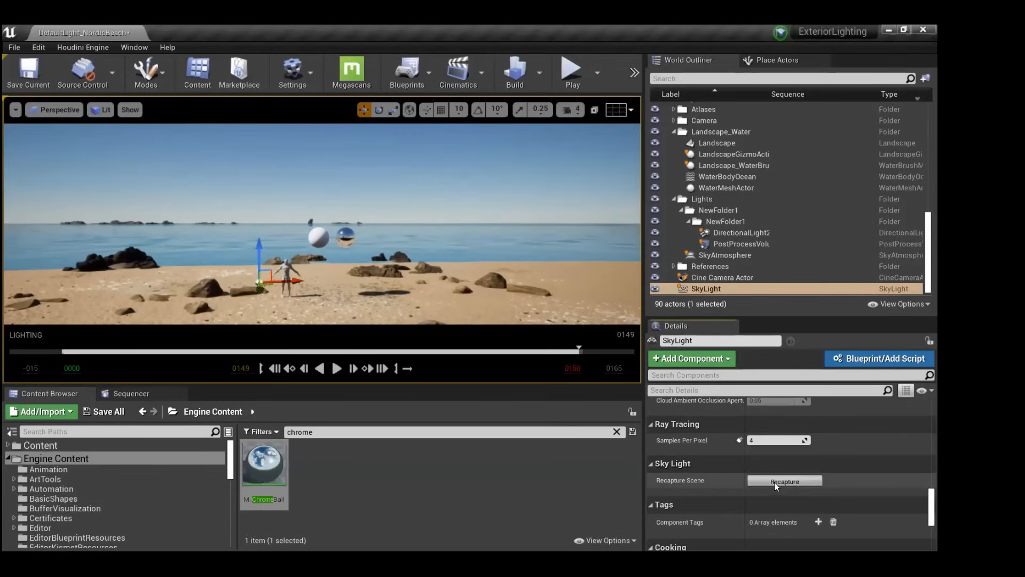
Enable Real Time Capture on the SkyLight and bring the mannequin and both spheres closer into view.
scroll(685, 462, "up", 4)
scroll(686, 461, "up", 10)
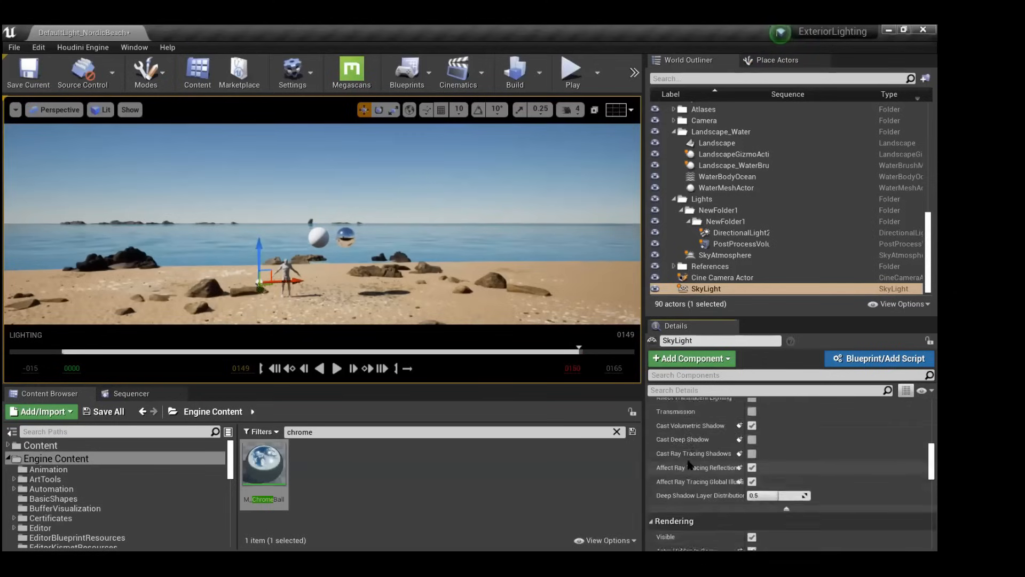
scroll(687, 462, "up", 8)
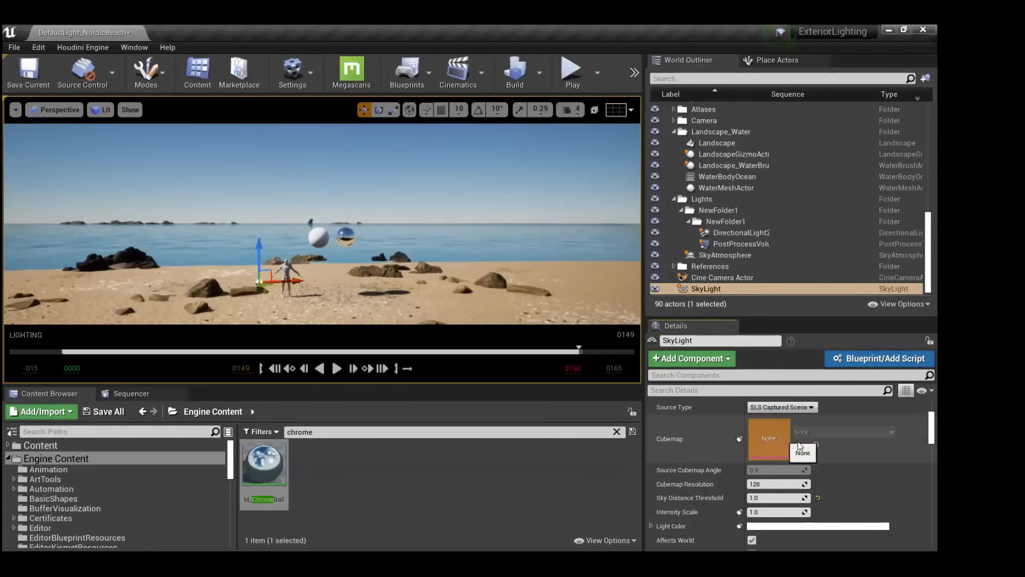
scroll(769, 435, "up", 3)
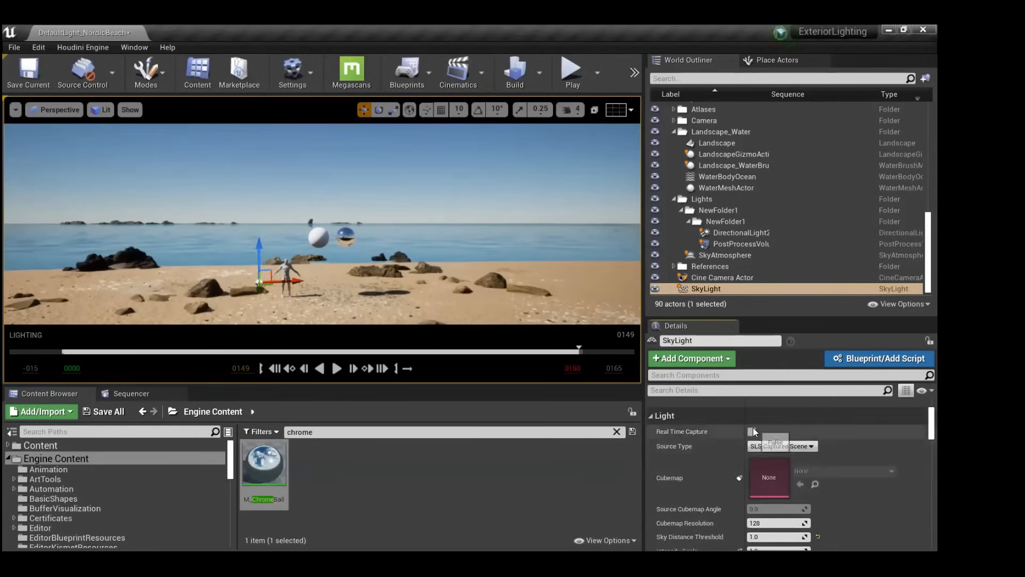
key("w")
right_click_drag(374, 225, 415, 200)
key("s")
key("w")
key("e")
key("q")
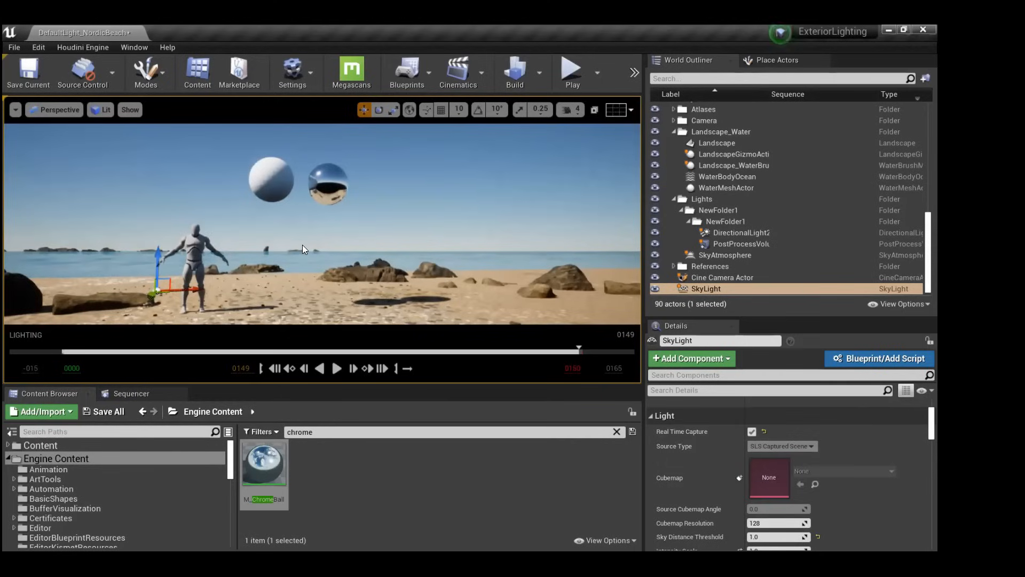
left_click_drag(290, 254, 290, 254, "alt")
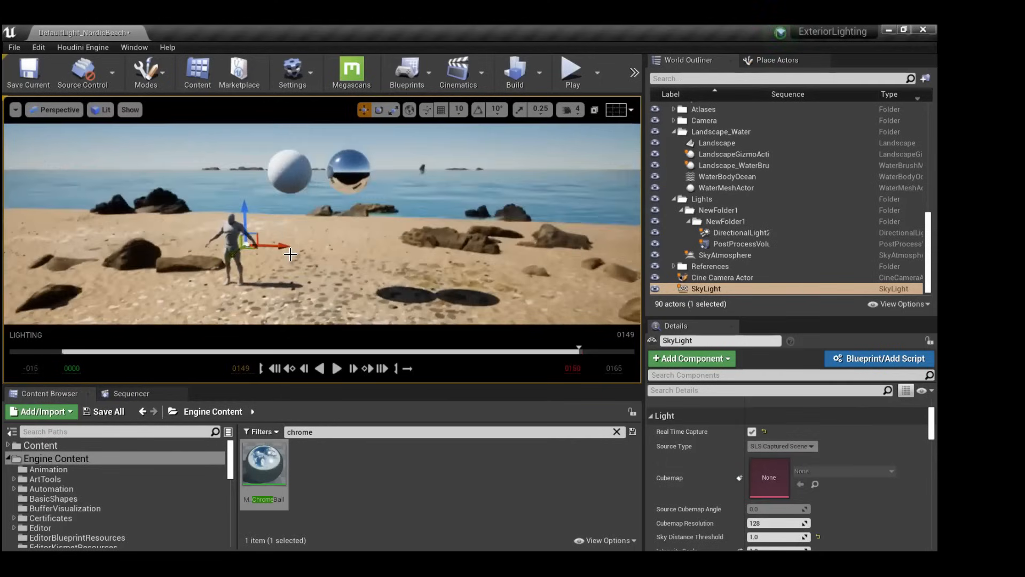
Lower the sun towards the horizon behind the mannequin and view the shot through Cine Camera Actor at frame 0000.
key("ctrl+l")
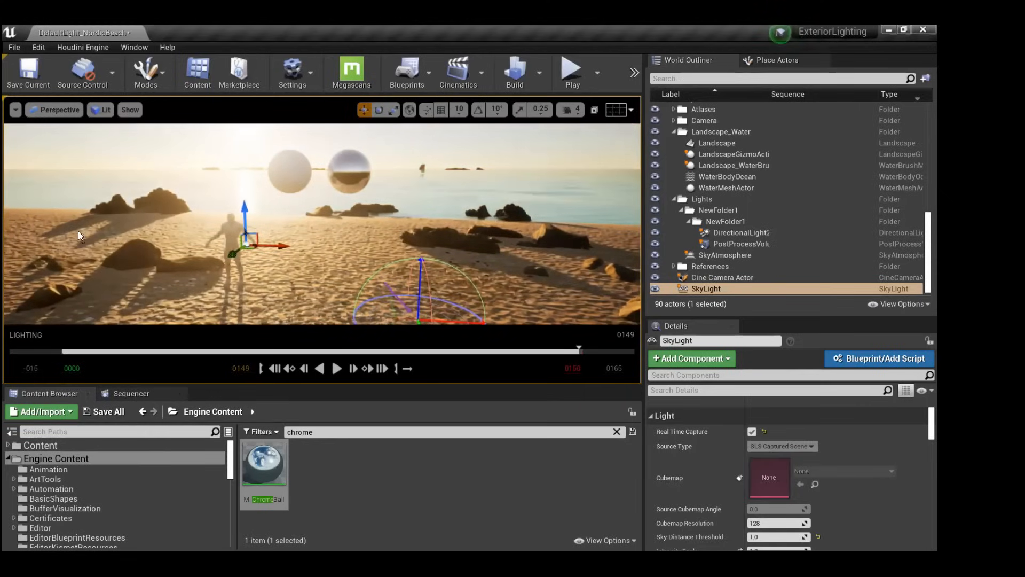
left_click(15, 110)
left_click(81, 265)
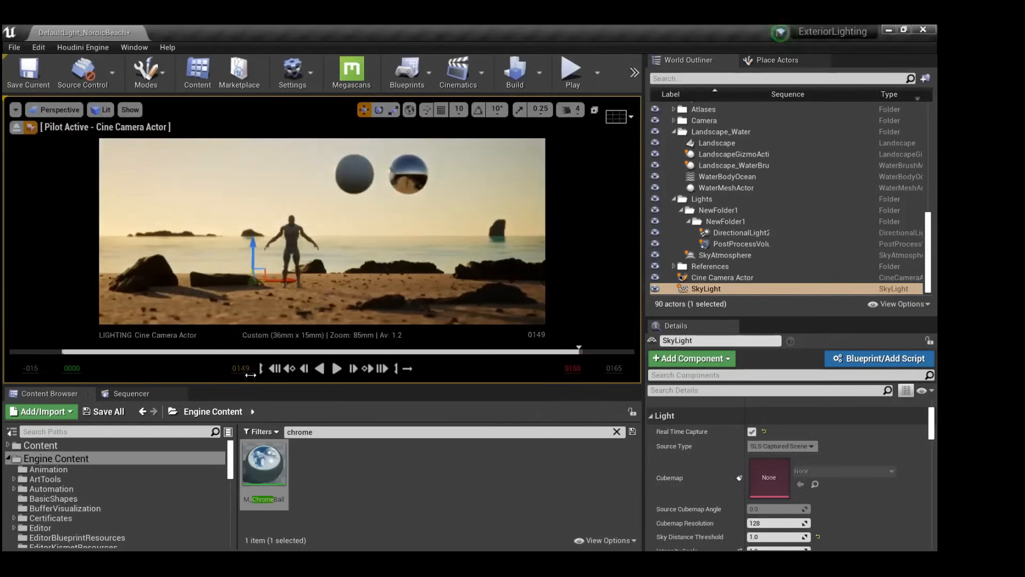
left_click(273, 367)
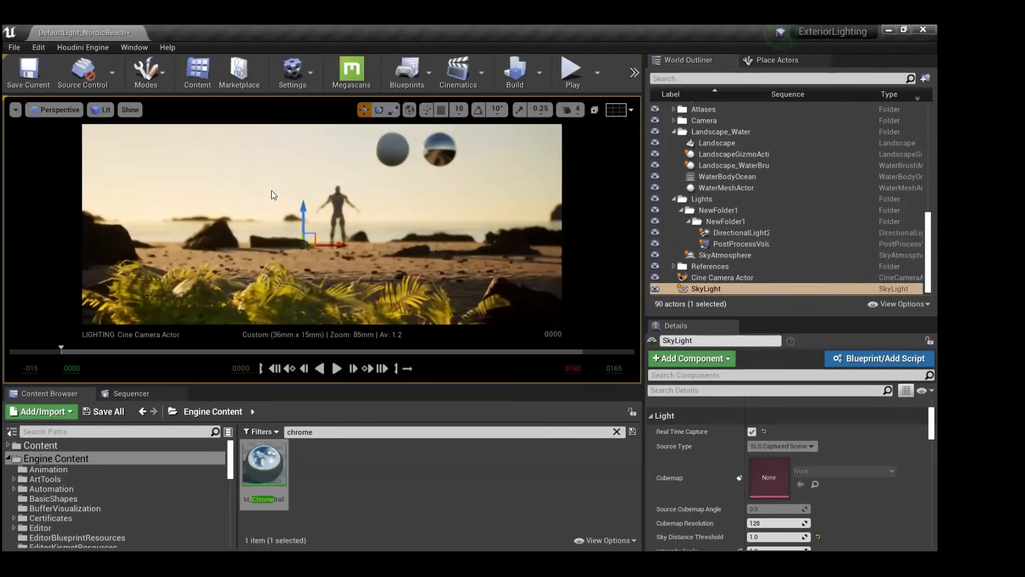
Deselect the SkyLight, sweep the sun through sunset and dusk to a daytime position, and show the placeable actors.
left_click(272, 190)
key("ctrl+l")
key("ctrl+l")
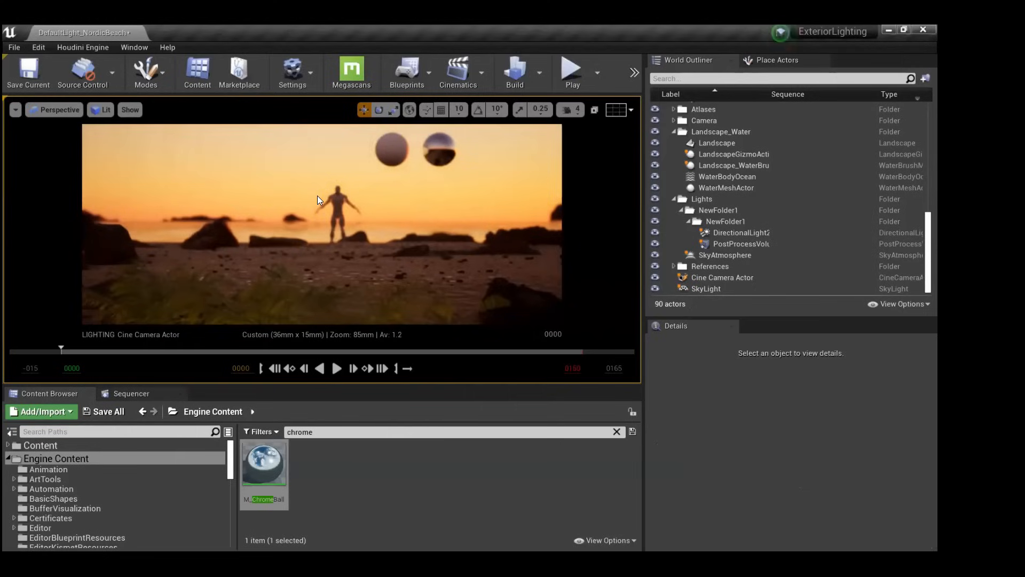
key("ctrl+l")
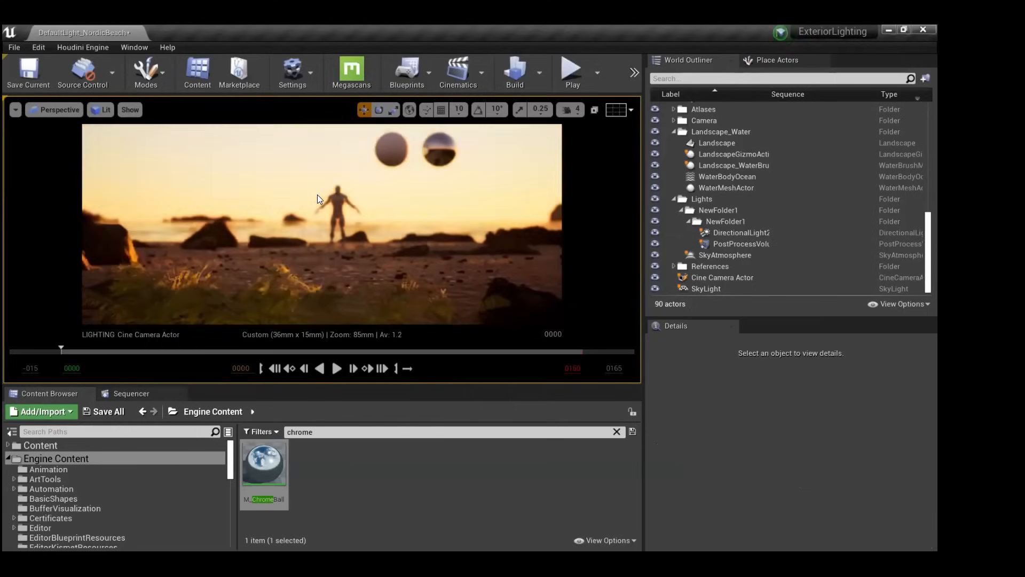
key("ctrl+l")
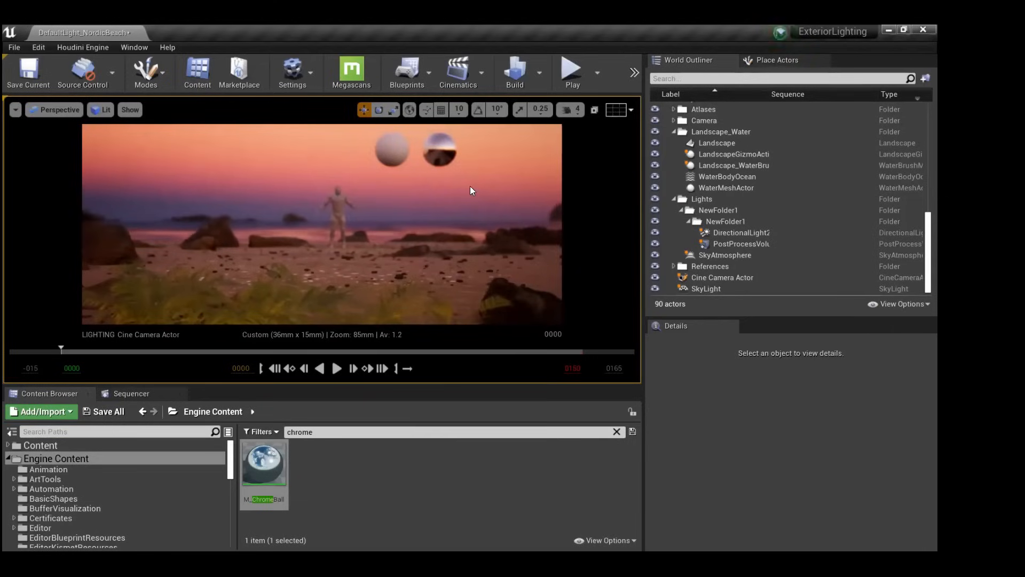
key("ctrl+l")
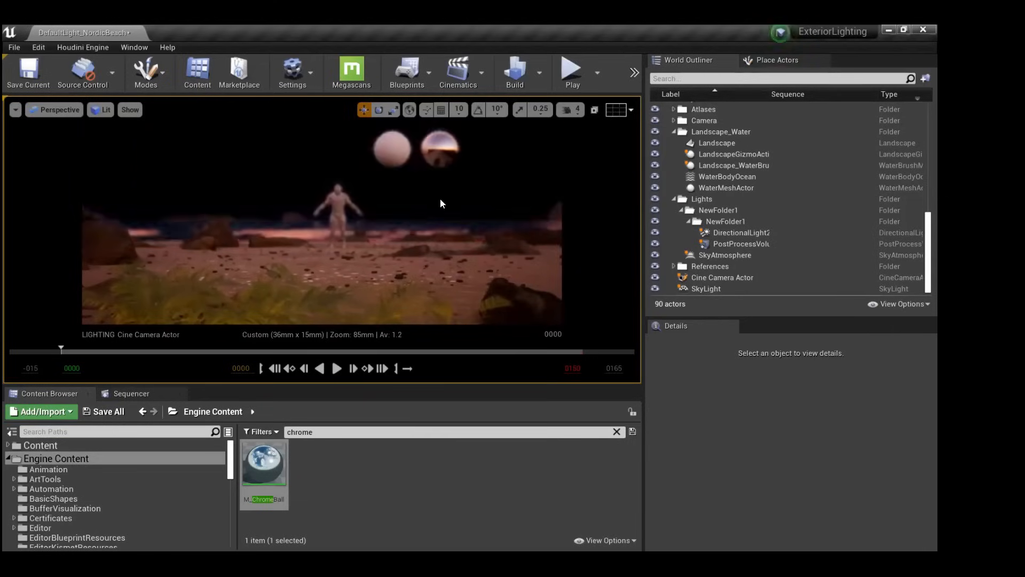
key("ctrl+l")
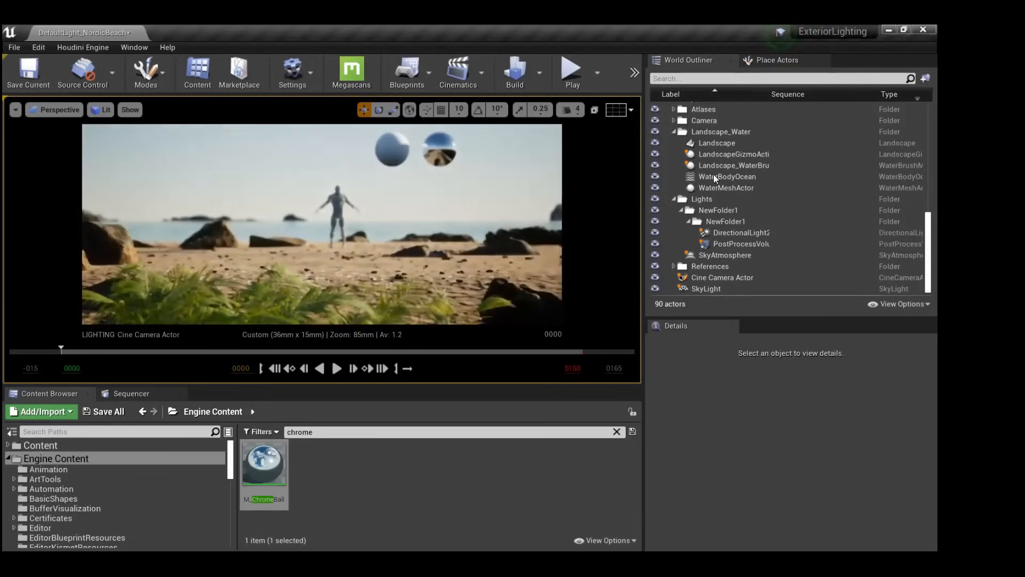
left_click(768, 62)
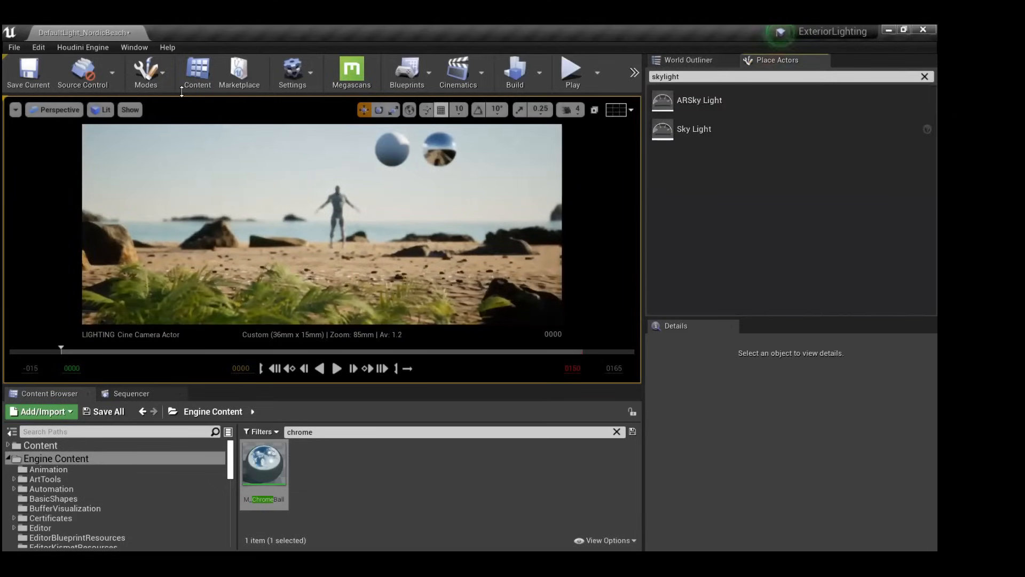
left_click(54, 110)
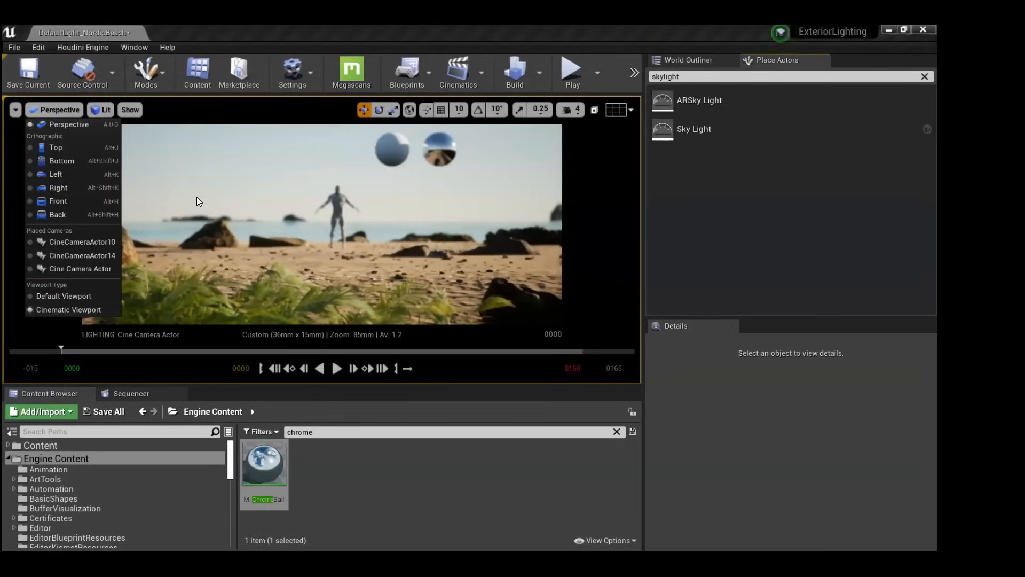
left_click(357, 499)
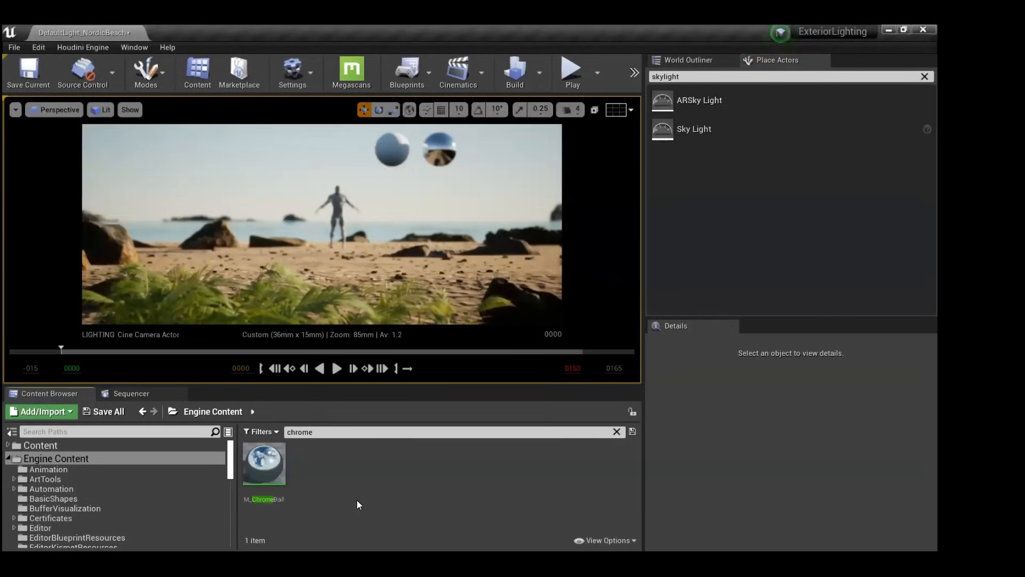
key("grave")
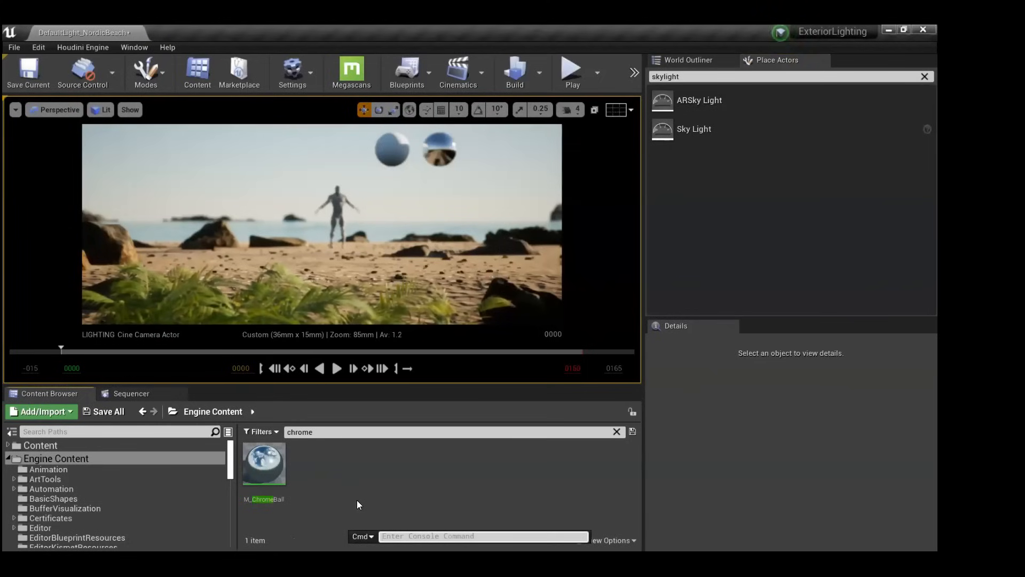
type("r.forc")
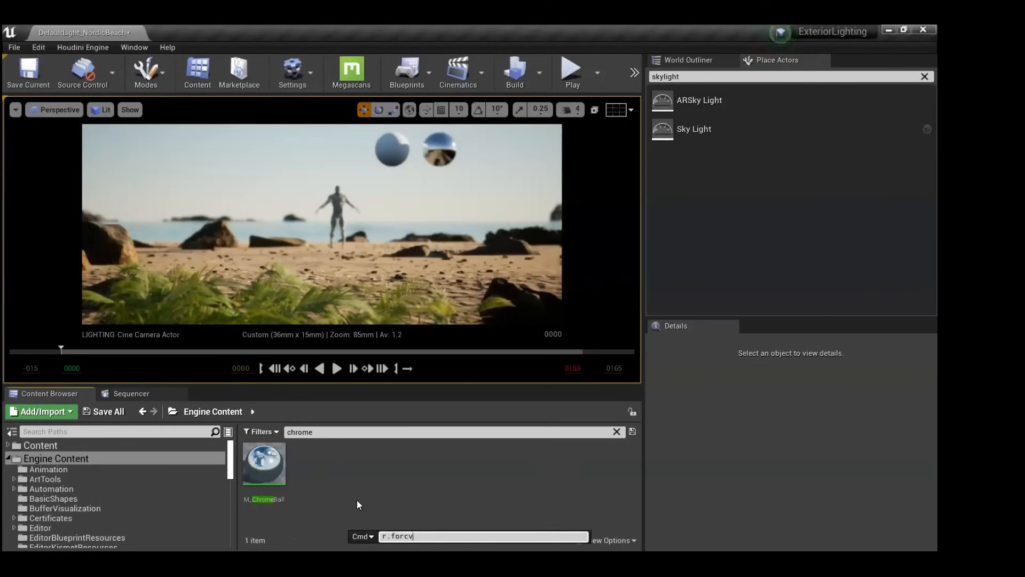
type("elod")
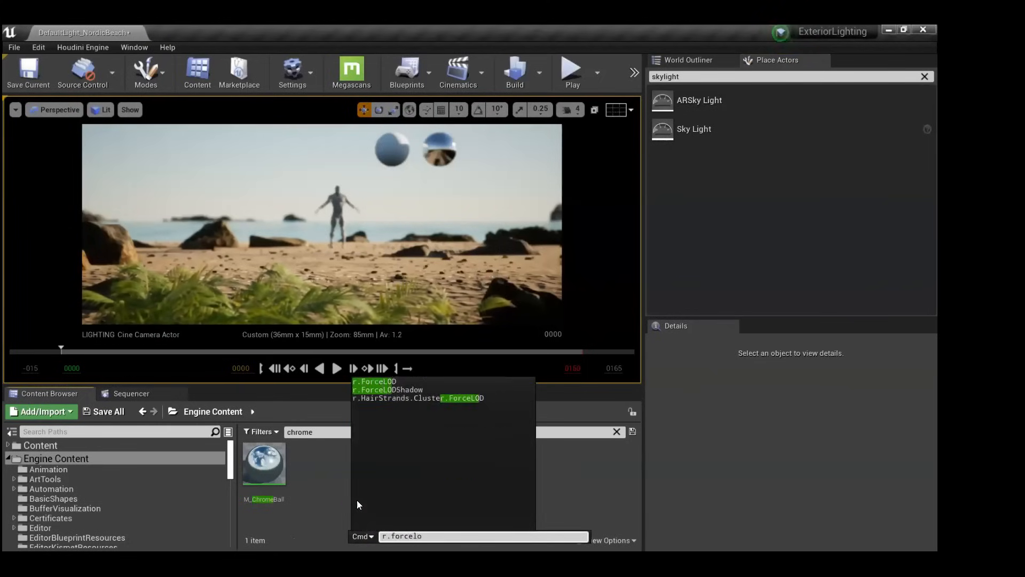
key("Tab")
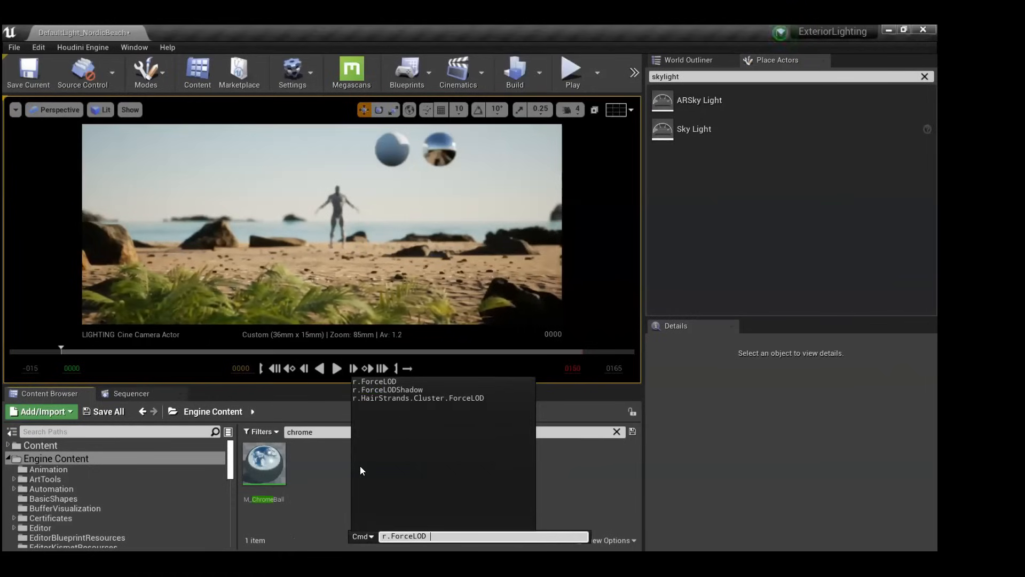
left_click(304, 294)
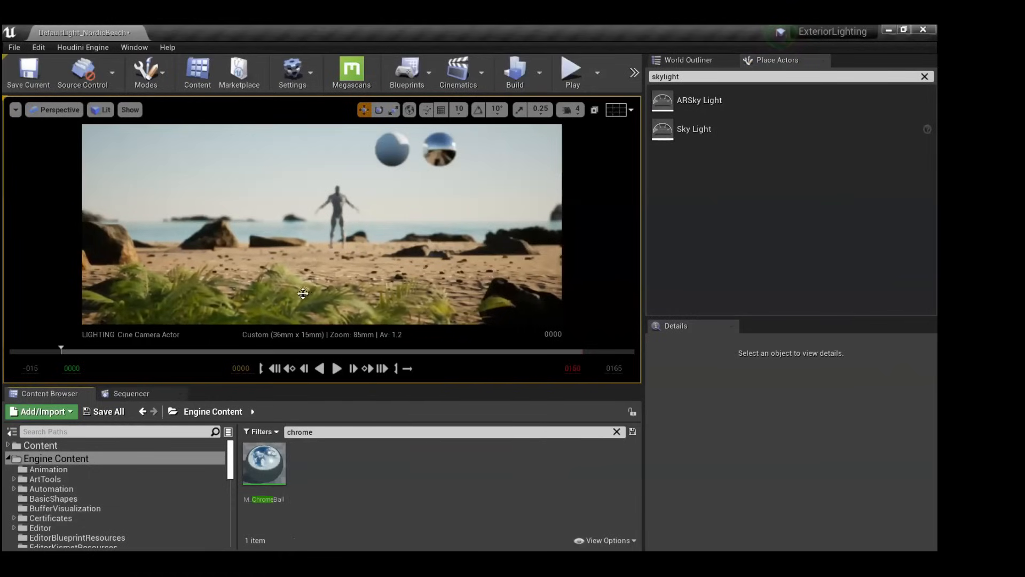
Set the viewport's screen percentage to 200.
left_click(16, 109)
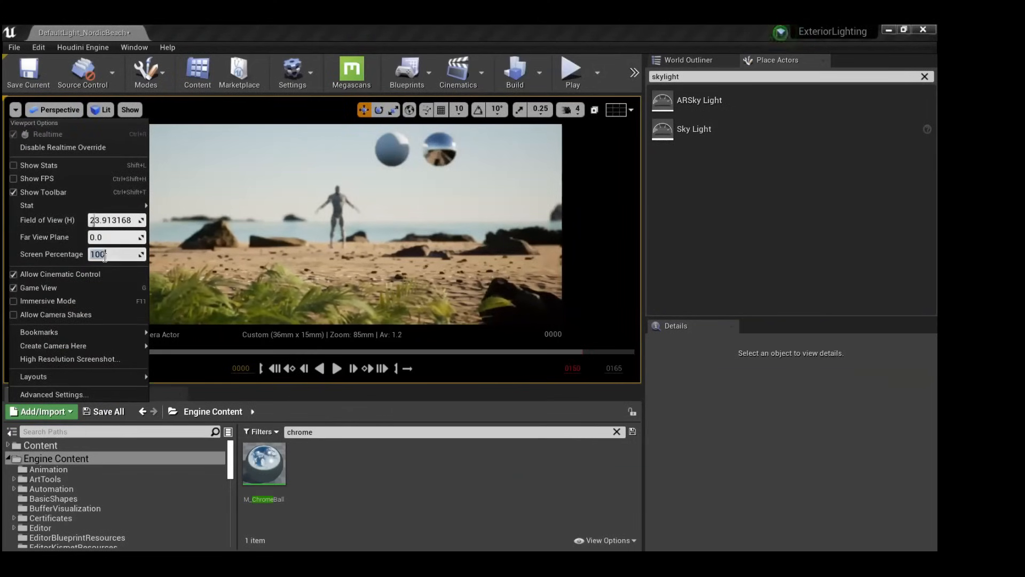
key("Return")
left_click(217, 138)
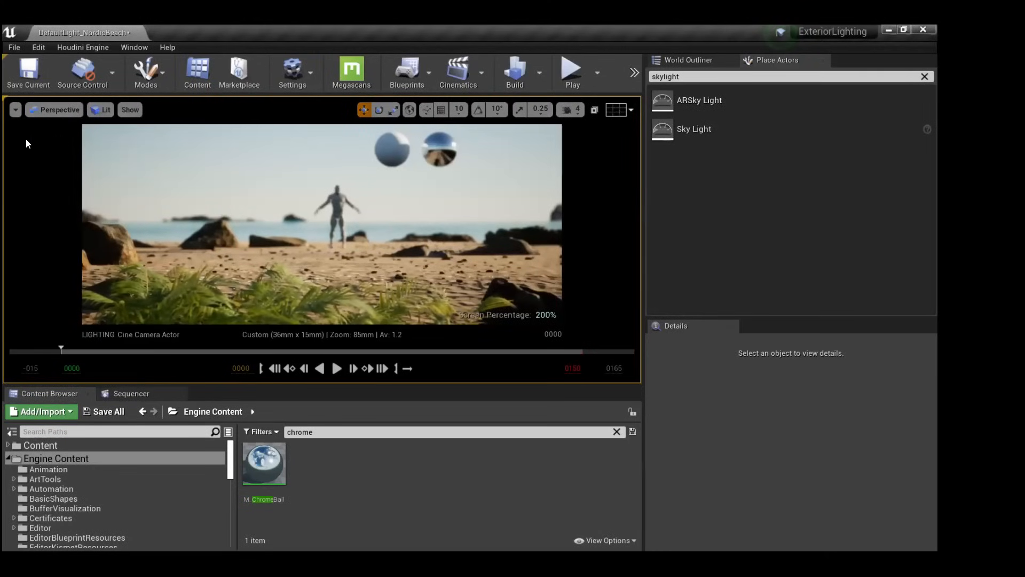
Take a high resolution screenshot of the camera shot with size multiplier 1.0, check the image in Photos and close it.
left_click(16, 109)
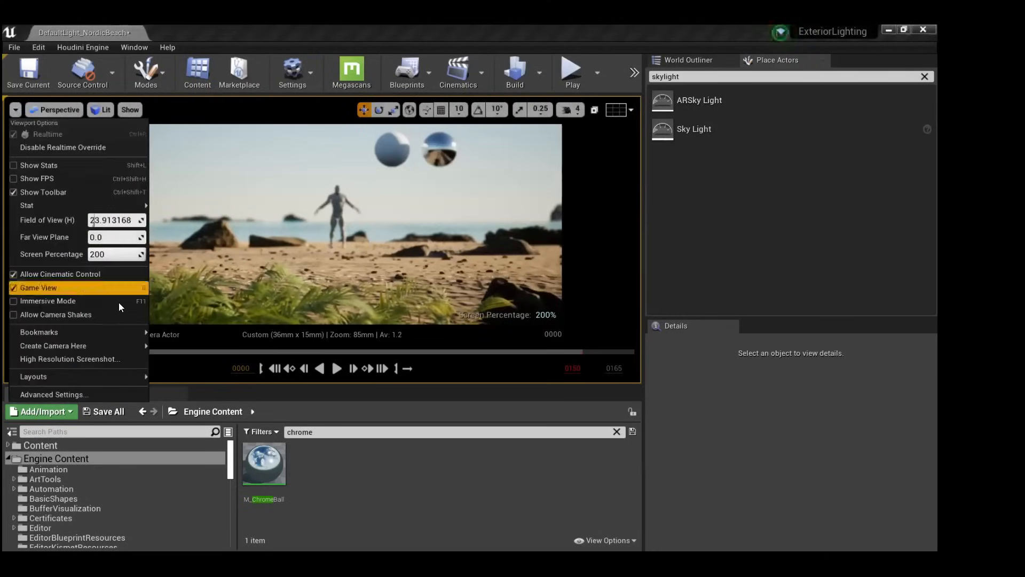
left_click(106, 359)
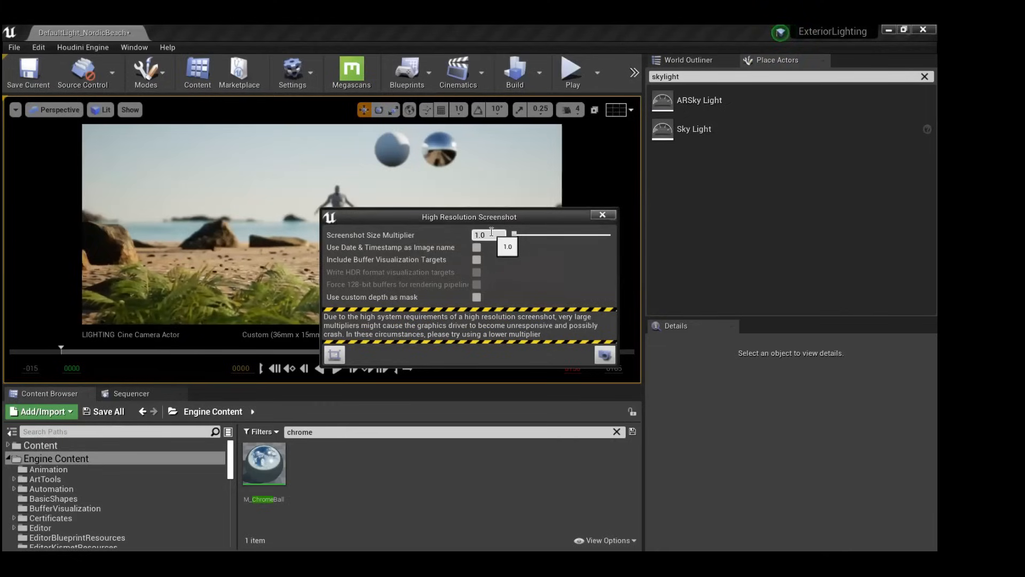
left_click(612, 354)
left_click(740, 533)
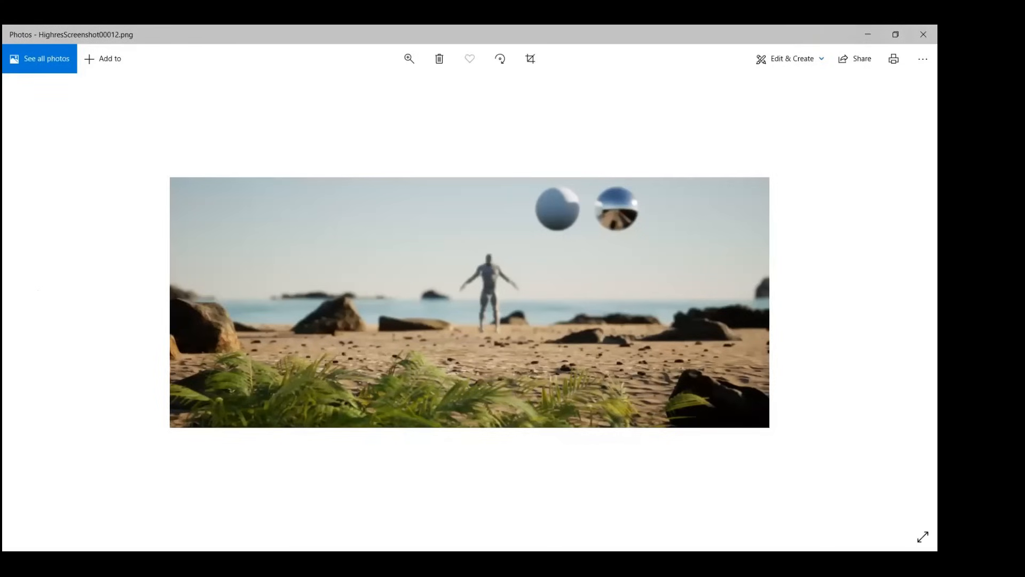
left_click(923, 34)
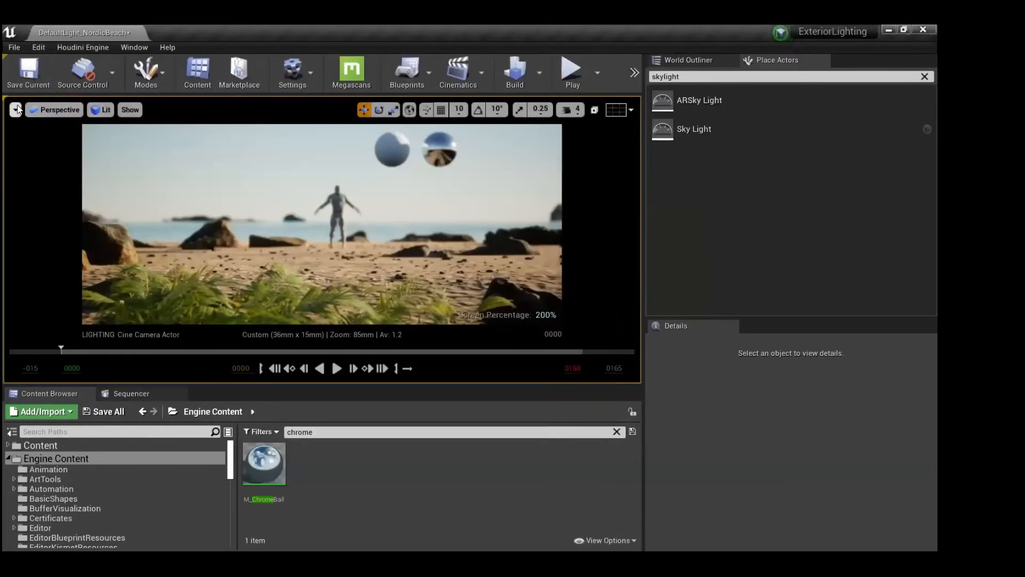
Set the viewport's screen percentage back to 100.
left_click(15, 109)
left_click(103, 255)
key("Return")
left_click(16, 110)
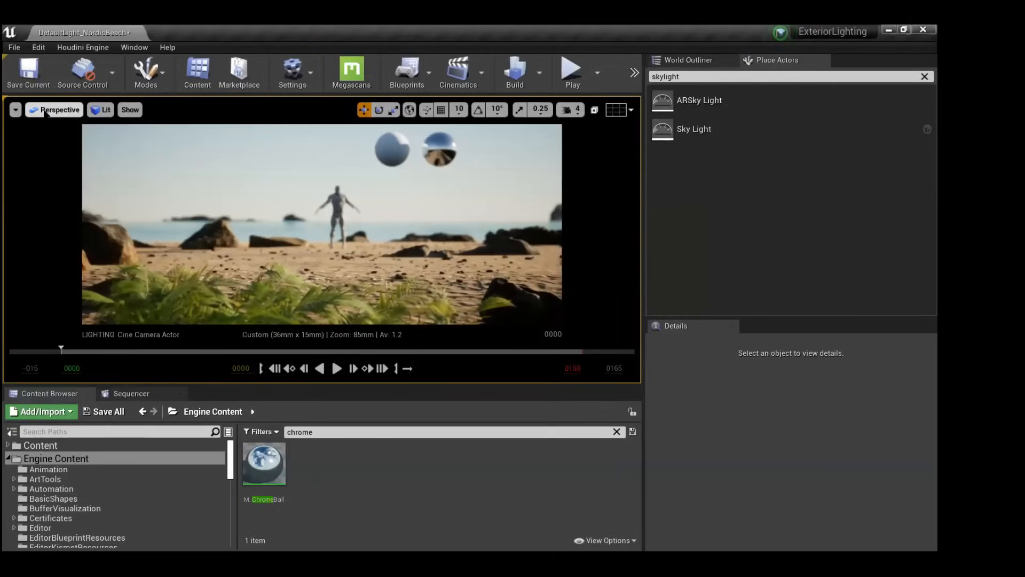
Switch from the cinematic camera shot to the default viewport in free perspective, framing the mannequin, both spheres and the light actors.
left_click(53, 110)
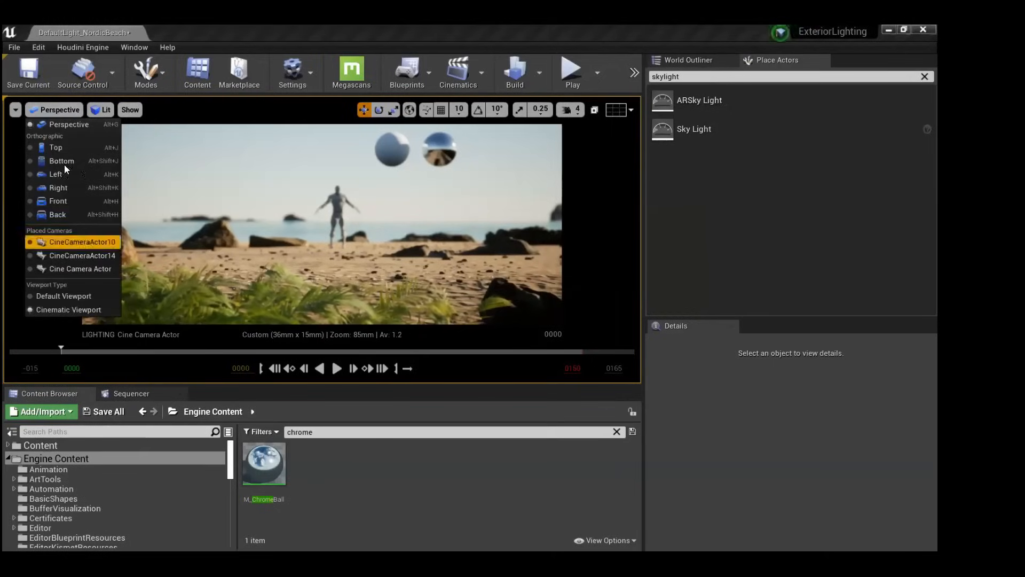
left_click(63, 125)
left_click(42, 106)
left_click(55, 270)
left_click(38, 109)
left_click(48, 295)
right_click_drag(273, 295, 289, 295)
key("s")
key("d")
key("a")
right_click_drag(484, 295, 485, 296)
key("w")
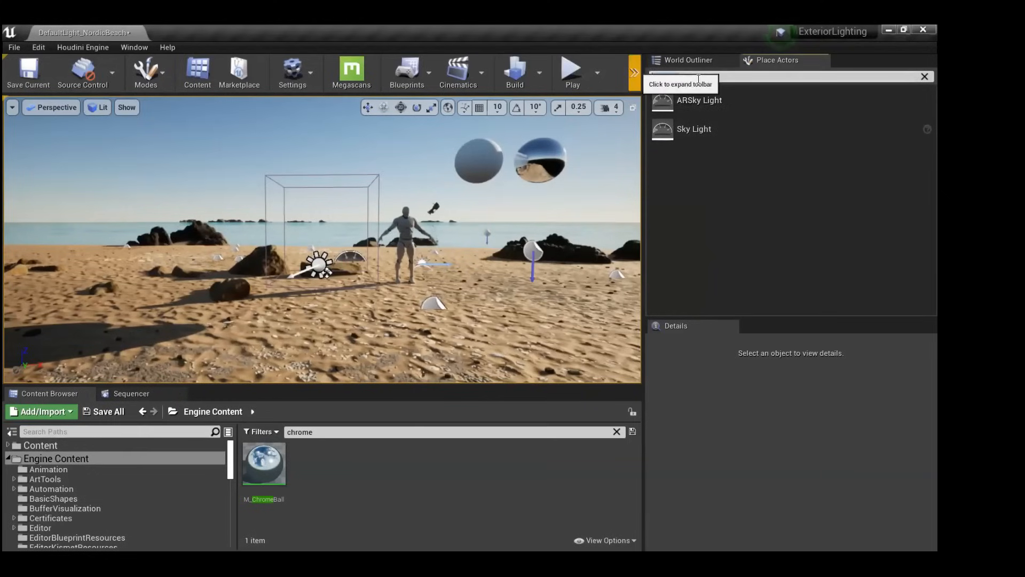
Find the Volumetric Cloud actor by searching for "cloud", place it on the beach beside the lights and view the clouded sky.
type("cloud")
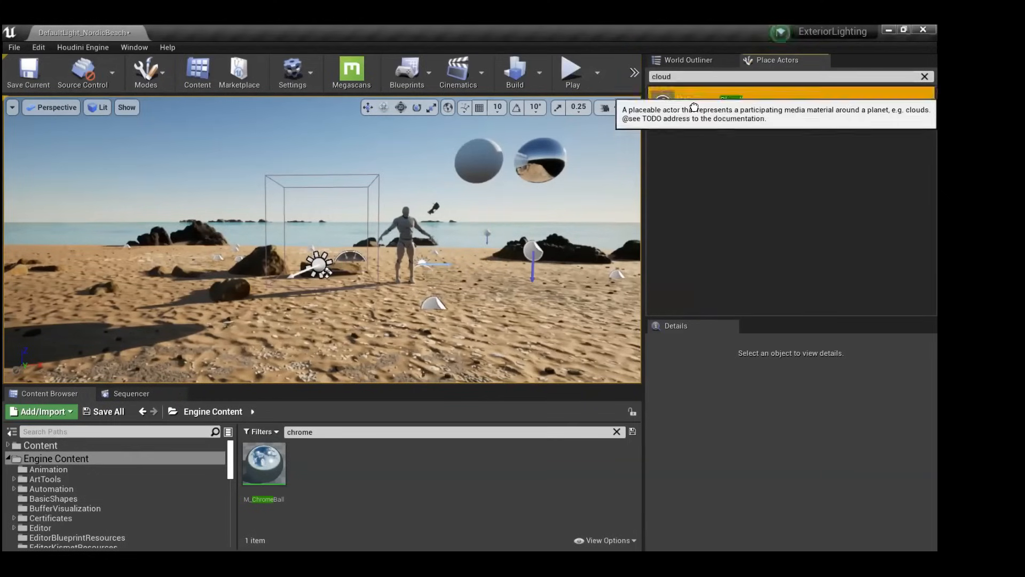
left_click_drag(694, 100, 320, 288)
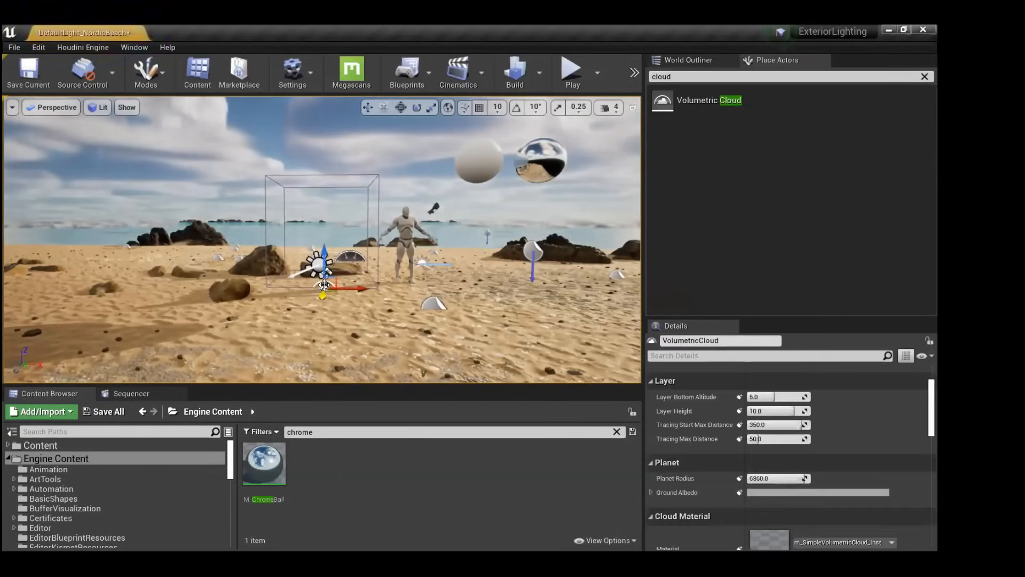
left_click_drag(394, 165, 421, 138, "alt")
left_click_drag(345, 146, 290, 133, "alt")
right_click_drag(289, 132, 287, 179, "alt")
middle_click_drag(287, 178, 288, 287, "alt")
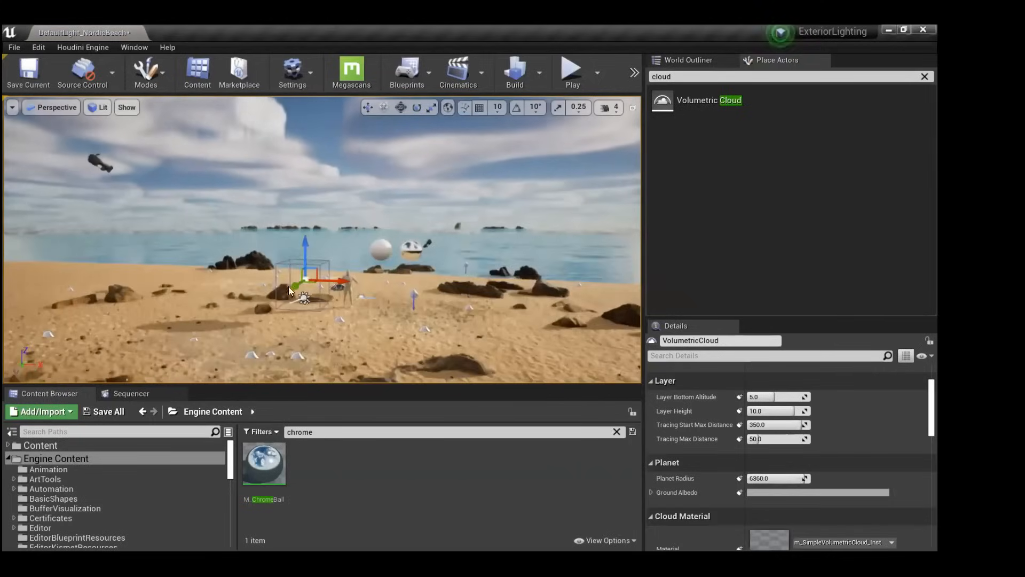
right_click_drag(288, 287, 282, 200, "alt")
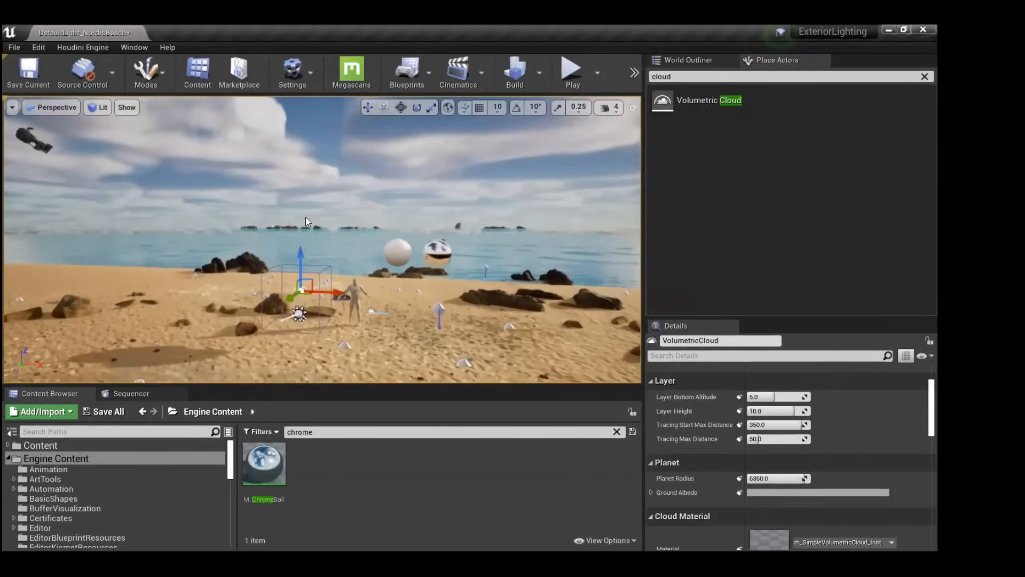
left_click_drag(302, 226, 308, 194, "alt")
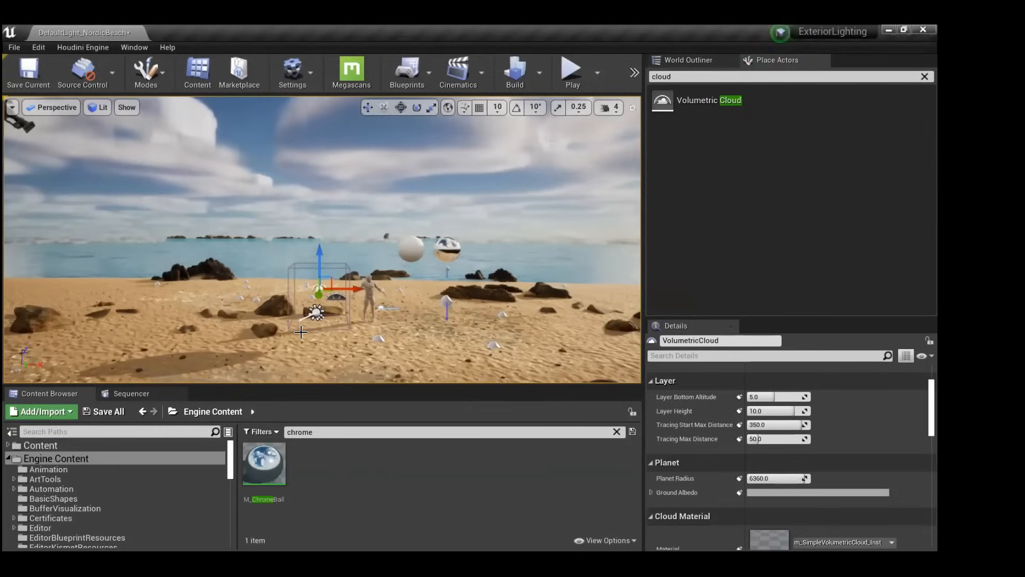
Select the directional light and enable Cast Cloud Shadows in its Atmosphere and Cloud settings.
scroll(313, 367, "up", 3)
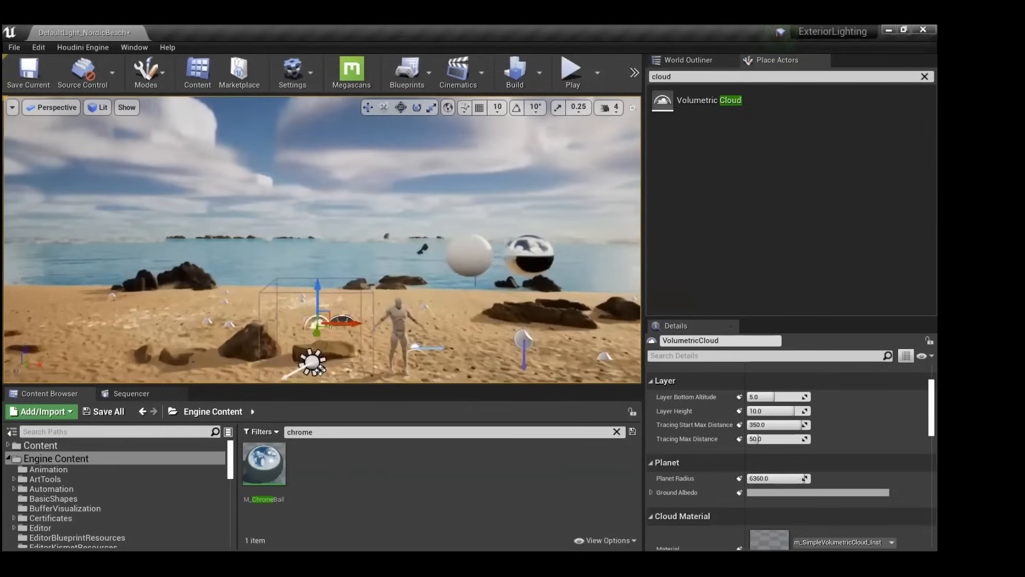
left_click(318, 367)
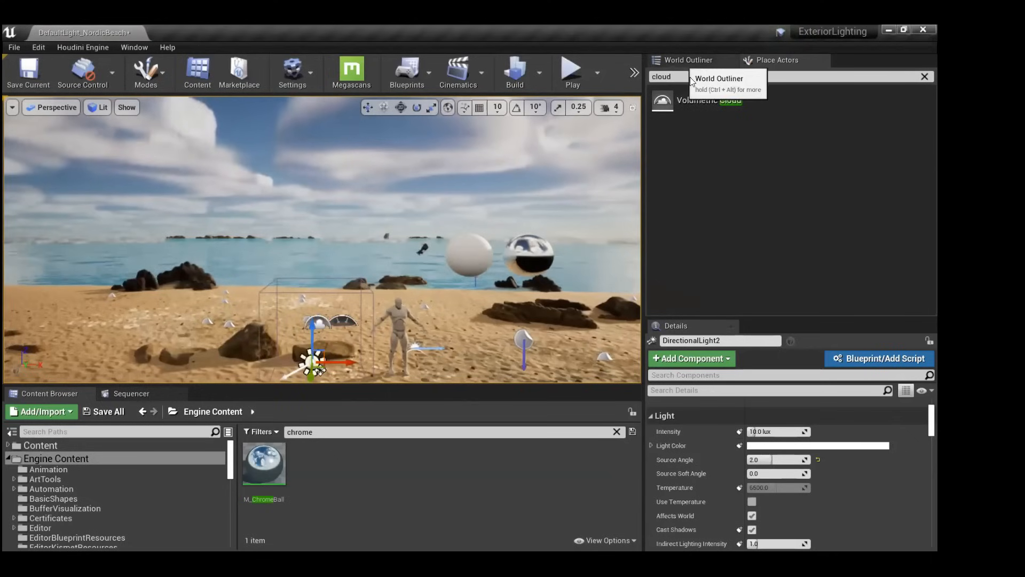
left_click(689, 59)
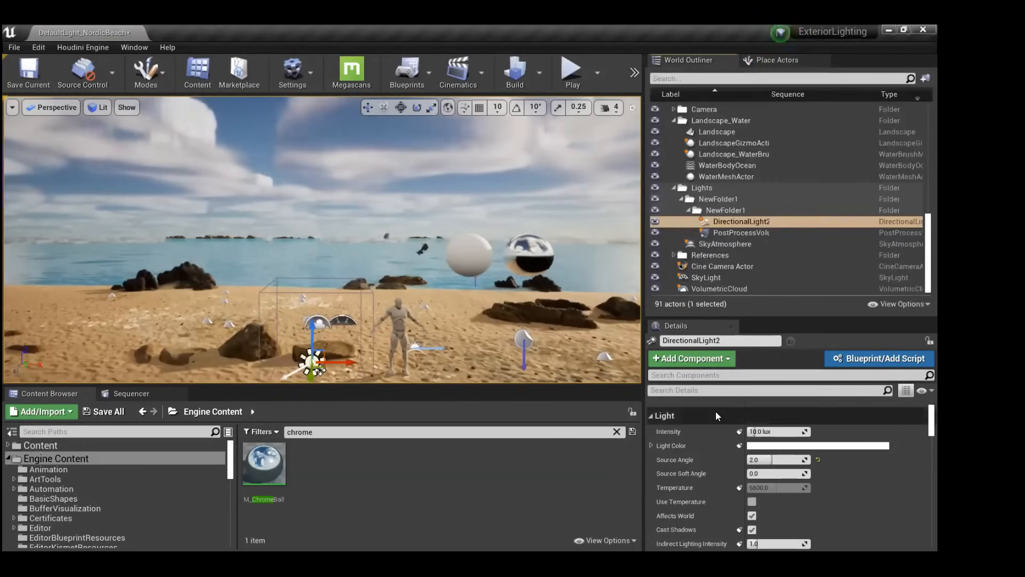
scroll(715, 411, "down", 10)
scroll(716, 413, "down", 10)
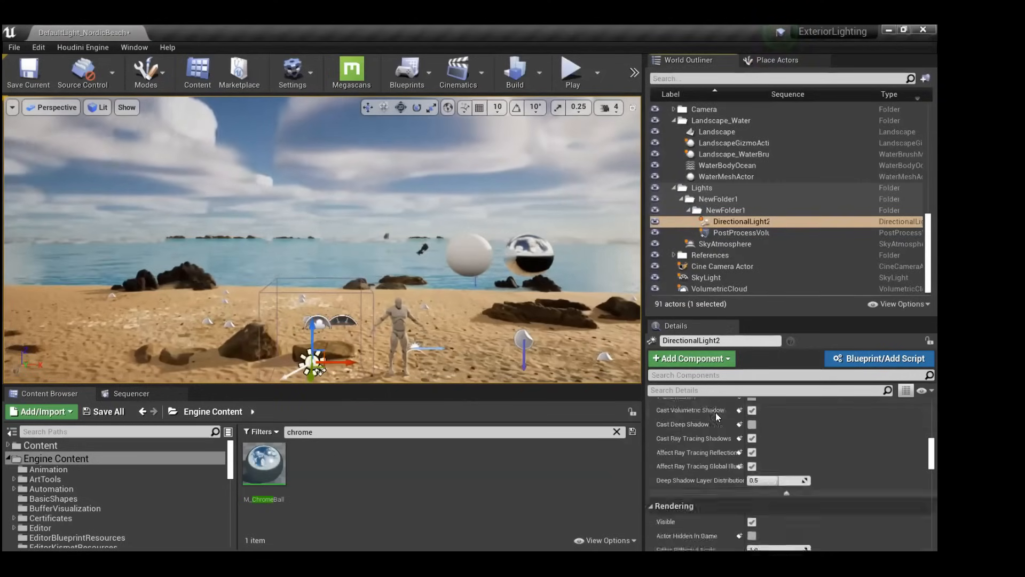
scroll(715, 412, "down", 10)
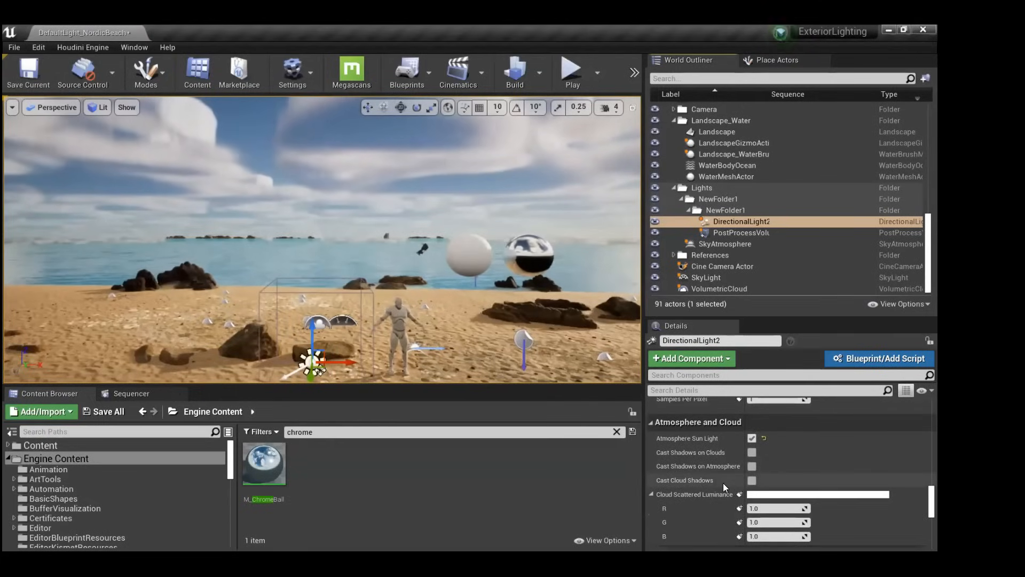
left_click(750, 481)
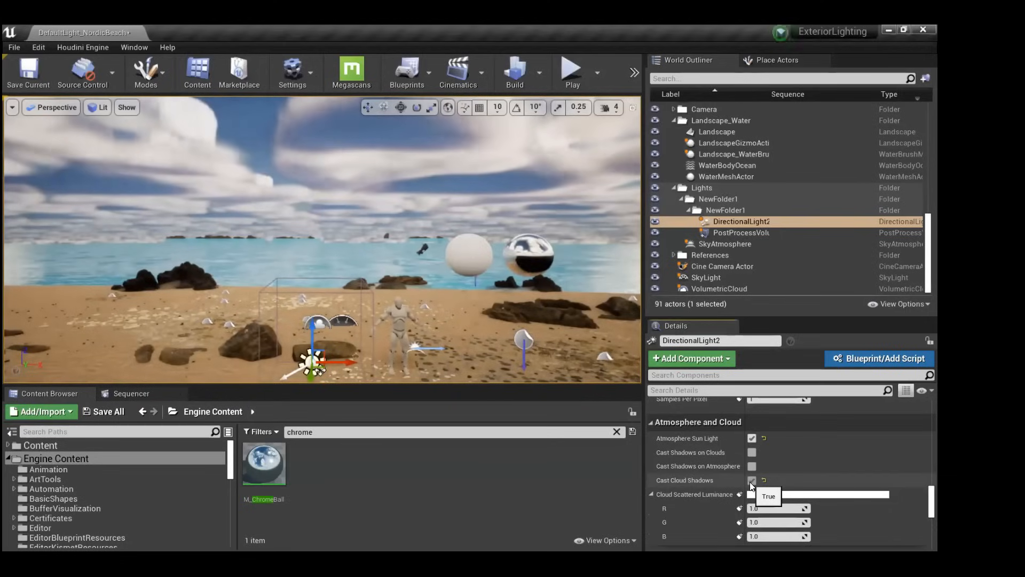
Lower the directional light's Cloud Shadow Strength to about 0.11, compare the beach shading, and turn Cast Cloud Shadows off.
right_click_drag(407, 213, 421, 256)
key("w")
scroll(709, 473, "down", 1)
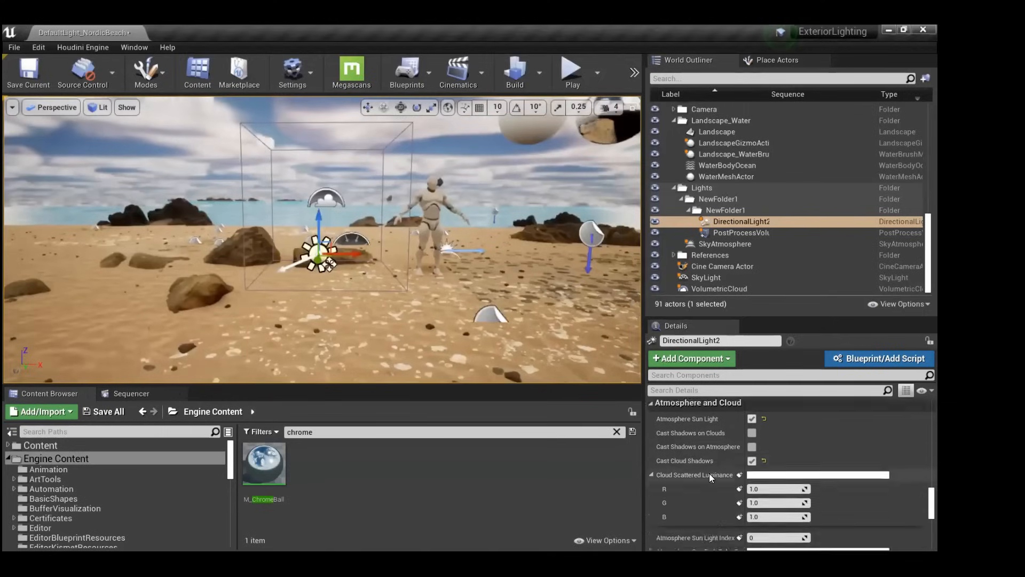
scroll(710, 467, "down", 5)
scroll(713, 458, "down", 1)
left_click_drag(777, 462, 754, 463)
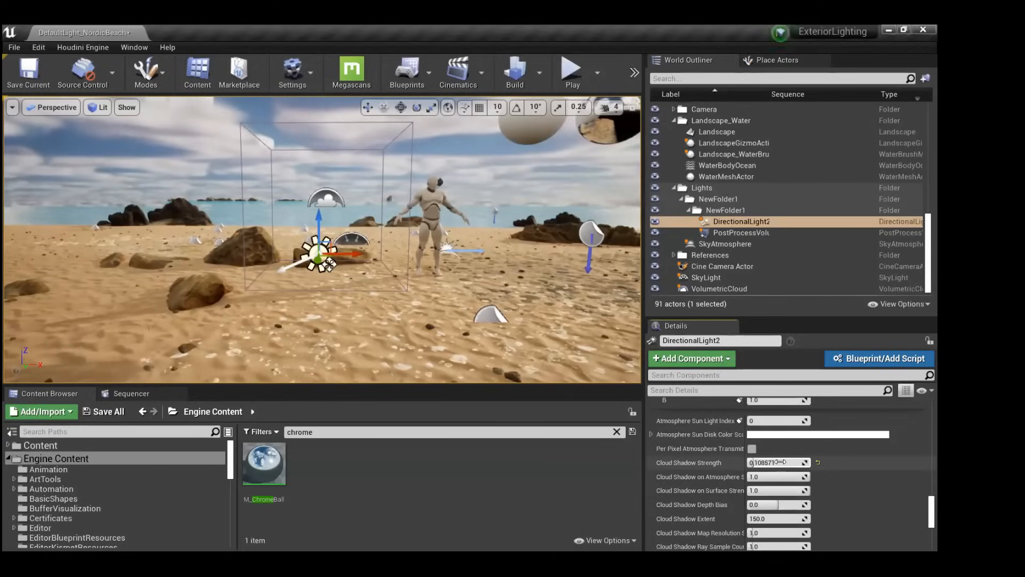
right_click_drag(419, 219, 456, 214)
right_click_drag(253, 277, 212, 267)
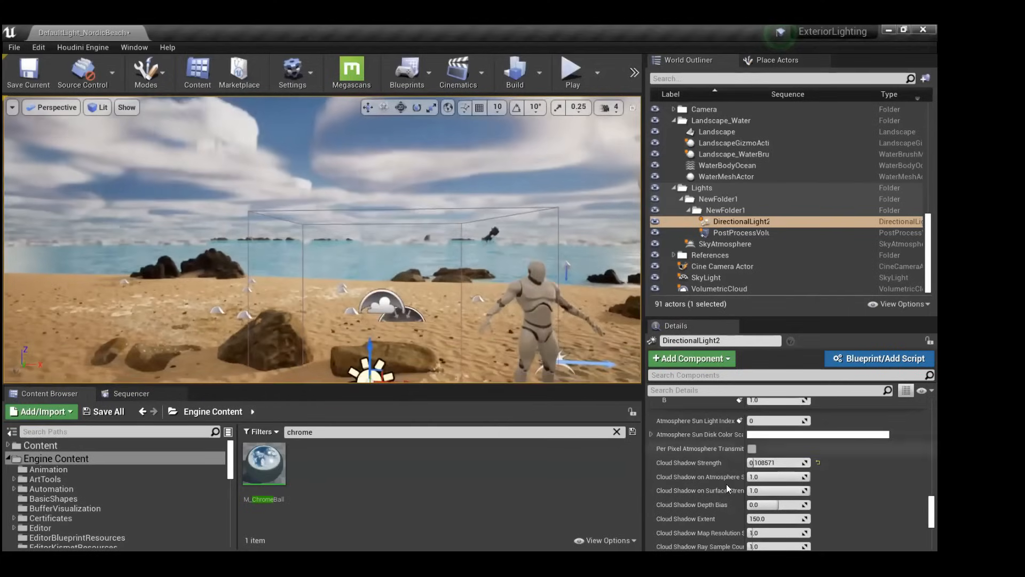
scroll(726, 484, "up", 5)
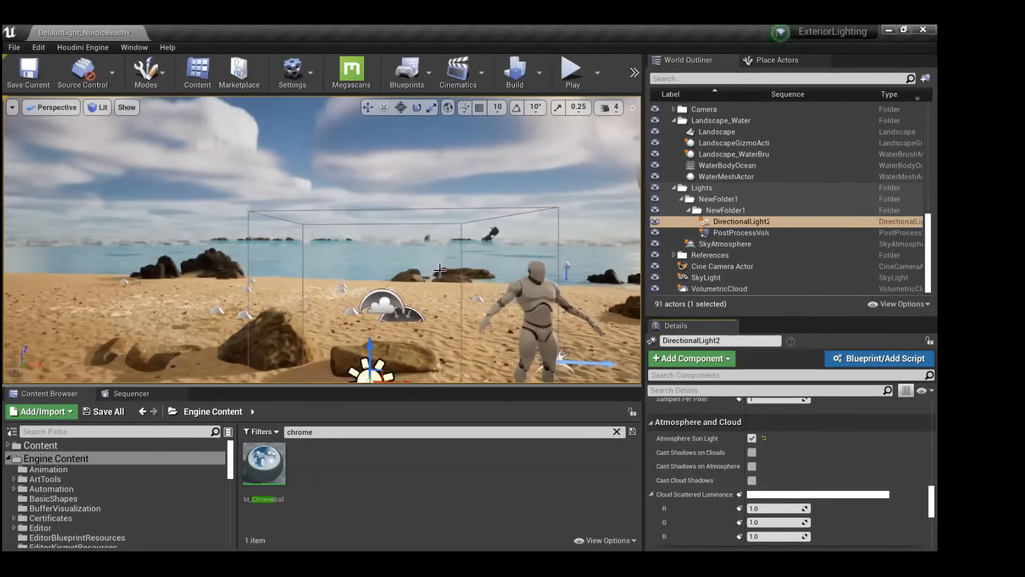
Switch to the PowerPoint slide show, advance to the volumetric clouds slide, and return to Unreal Editor.
key("alt+Tab")
key("alt+Tab")
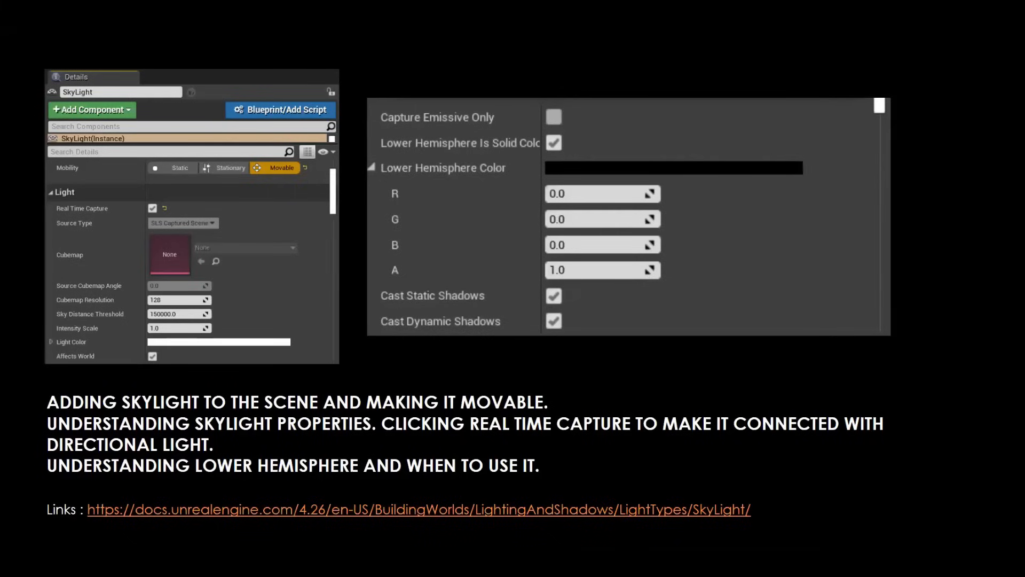
key("Right")
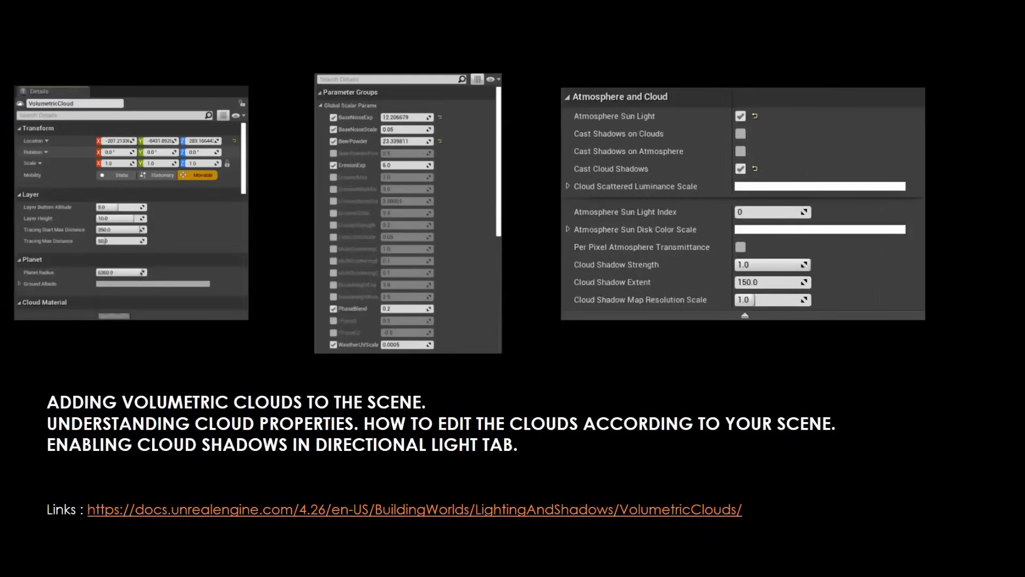
key("alt+Tab")
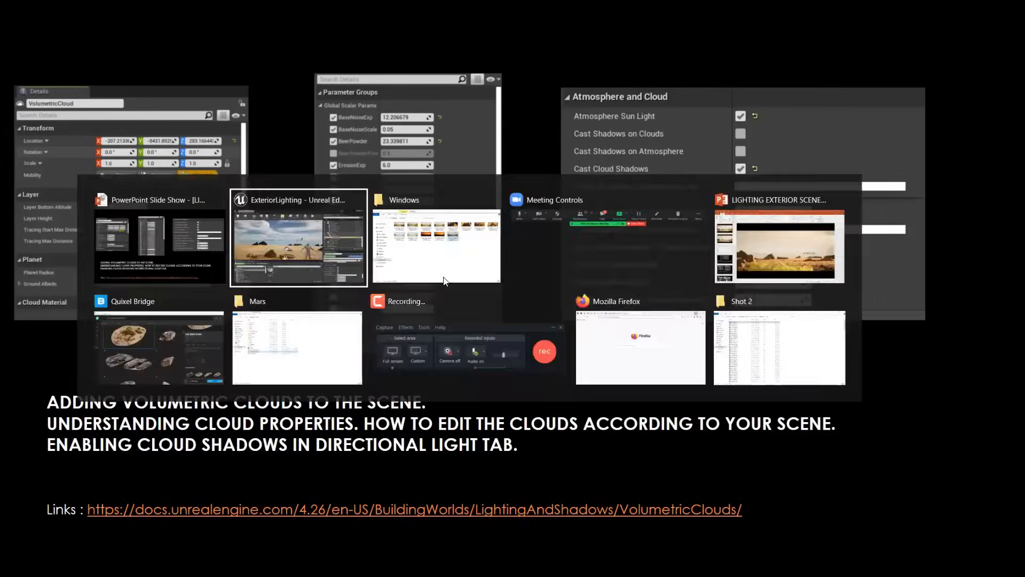
Move the SkyLight and VolumetricCloud actors into the inner NewFolder1 that holds the directional light.
key("e")
right_click_drag(488, 187, 494, 224)
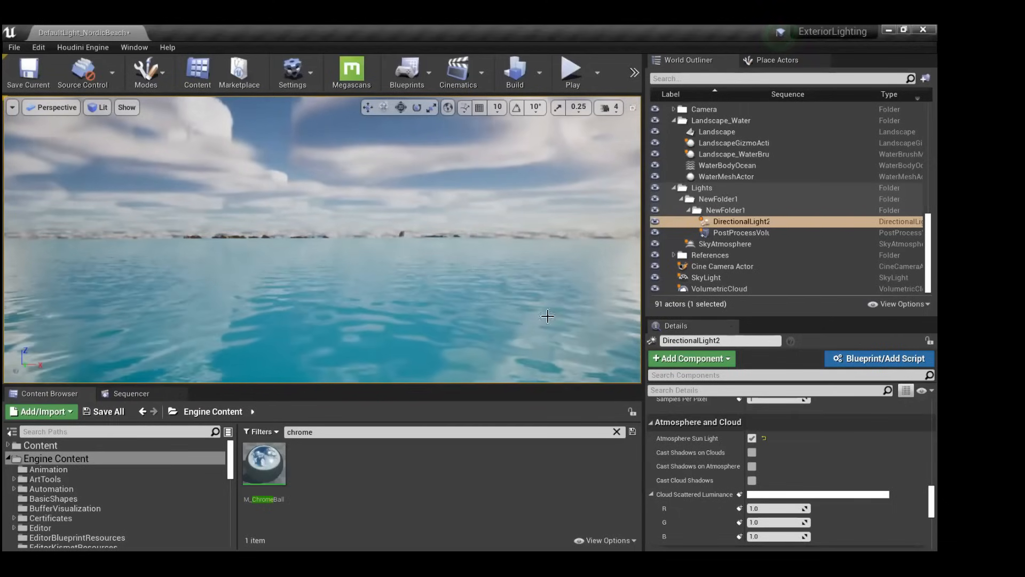
left_click(721, 280)
left_click(719, 287, "ctrl")
left_click_drag(707, 281, 726, 211)
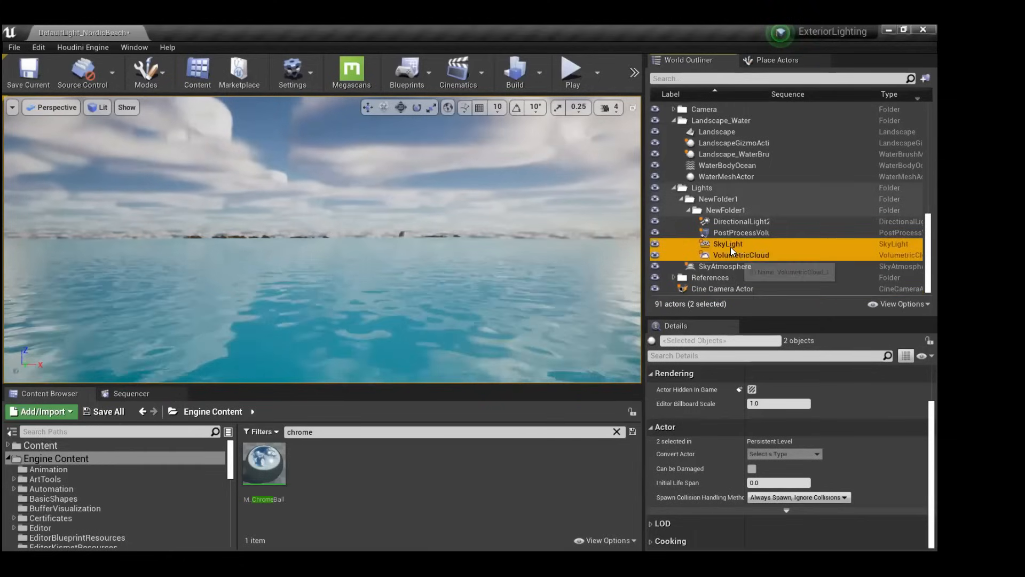
Try a Layer Bottom Altitude of about 10.47 on the volumetric cloud, and settle on about 8.44.
left_click(729, 255)
scroll(719, 427, "up", 3)
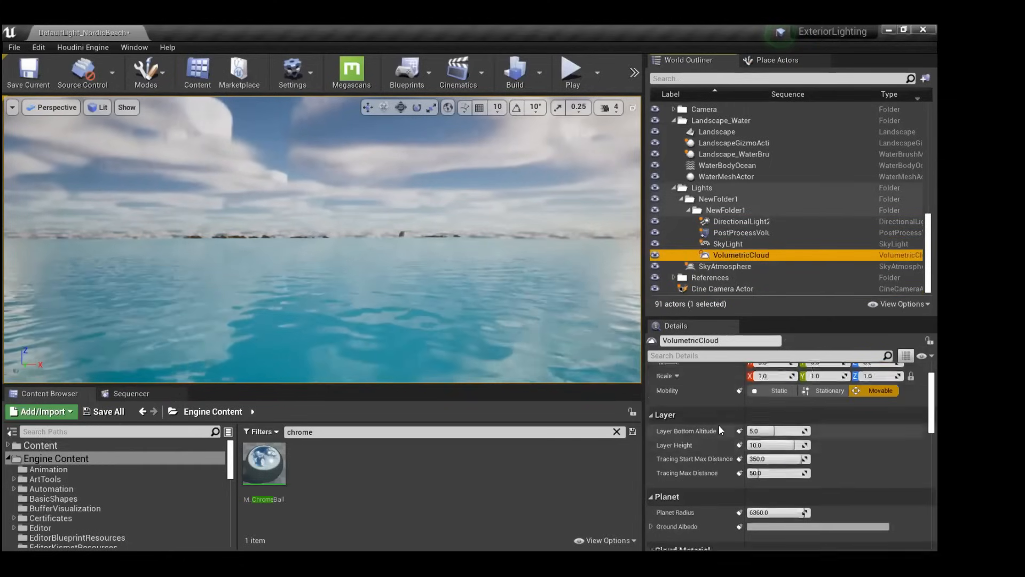
scroll(720, 428, "down", 4)
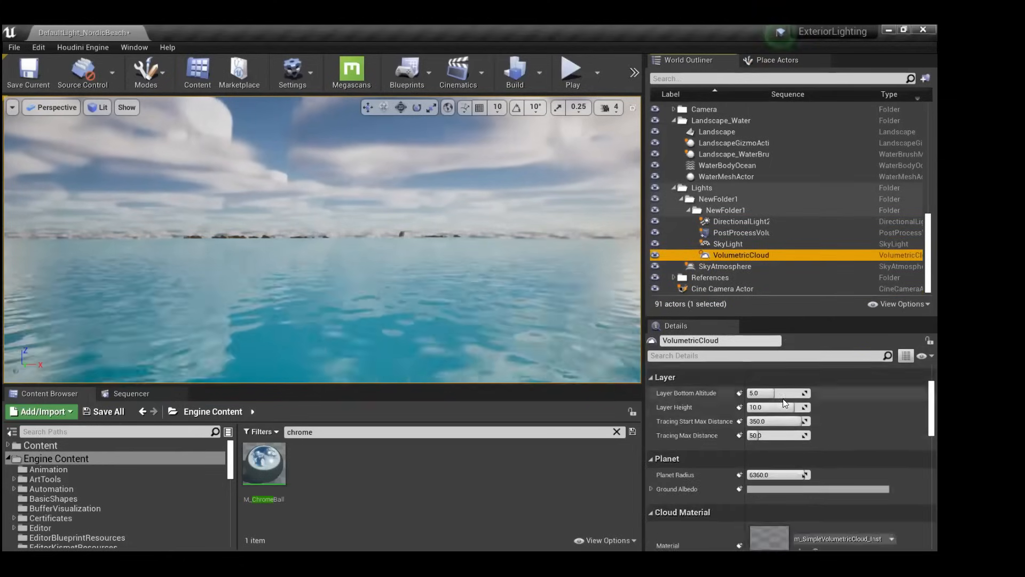
left_click_drag(775, 392, 801, 394)
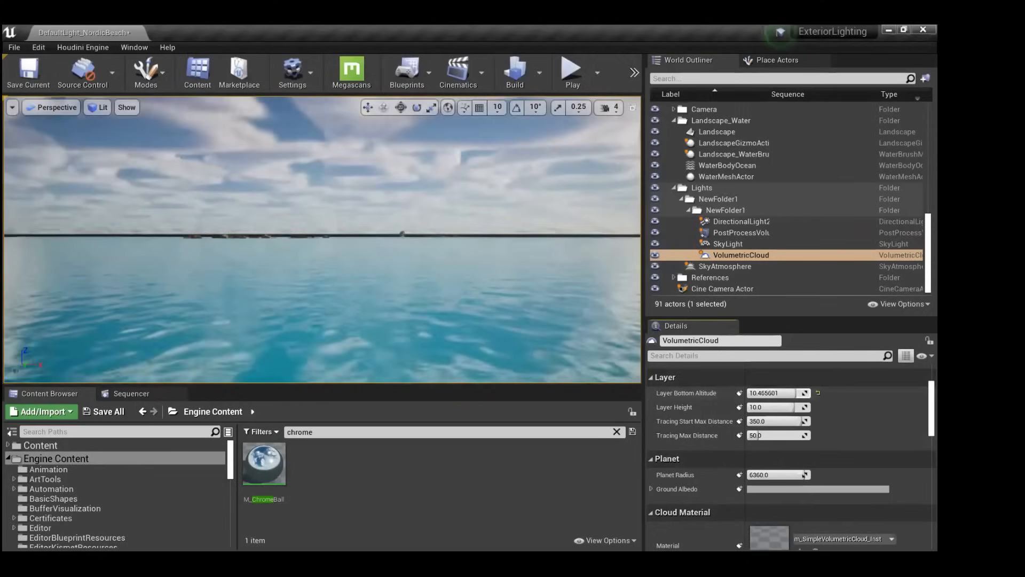
right_click_drag(427, 286, 421, 271)
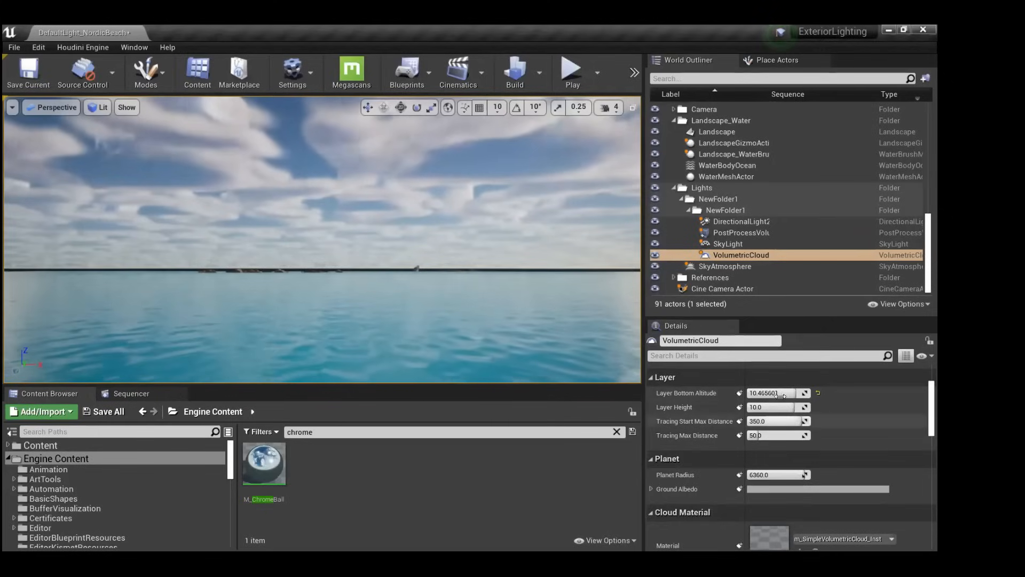
left_click_drag(796, 393, 789, 393)
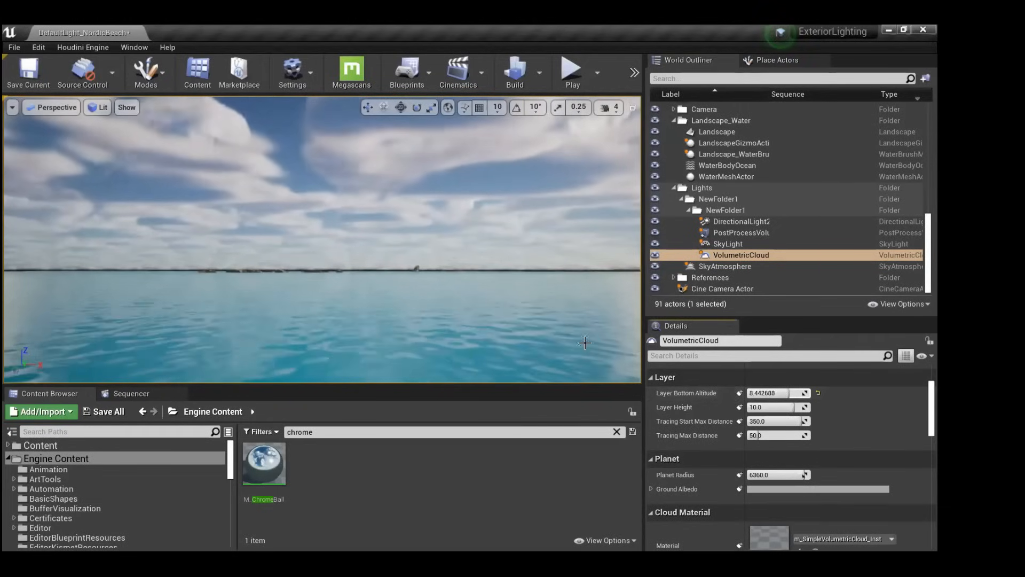
View the scene through the Cine Camera Actor and select that camera in Sequencer to reach its focus settings.
left_click(57, 108)
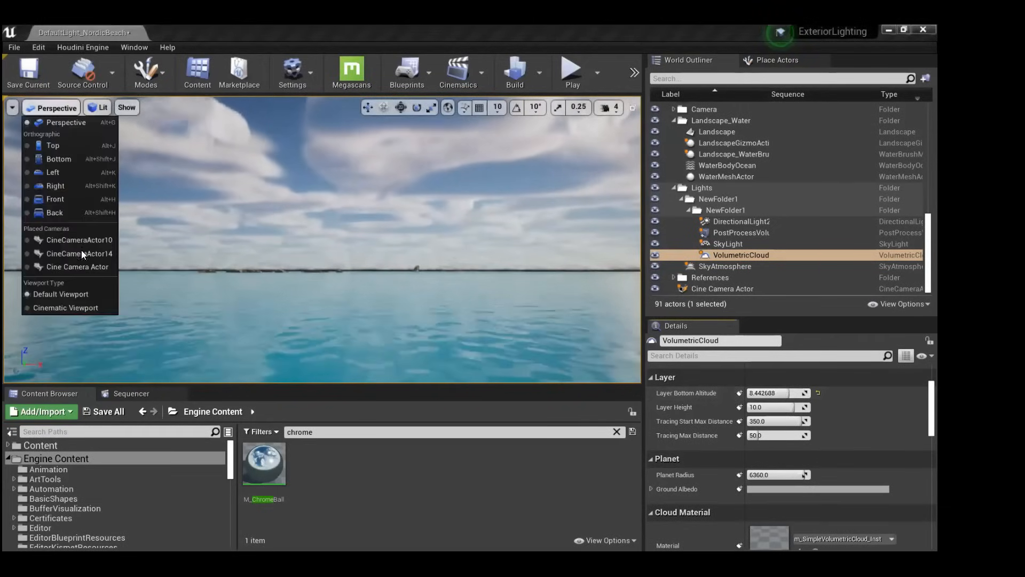
left_click(88, 266)
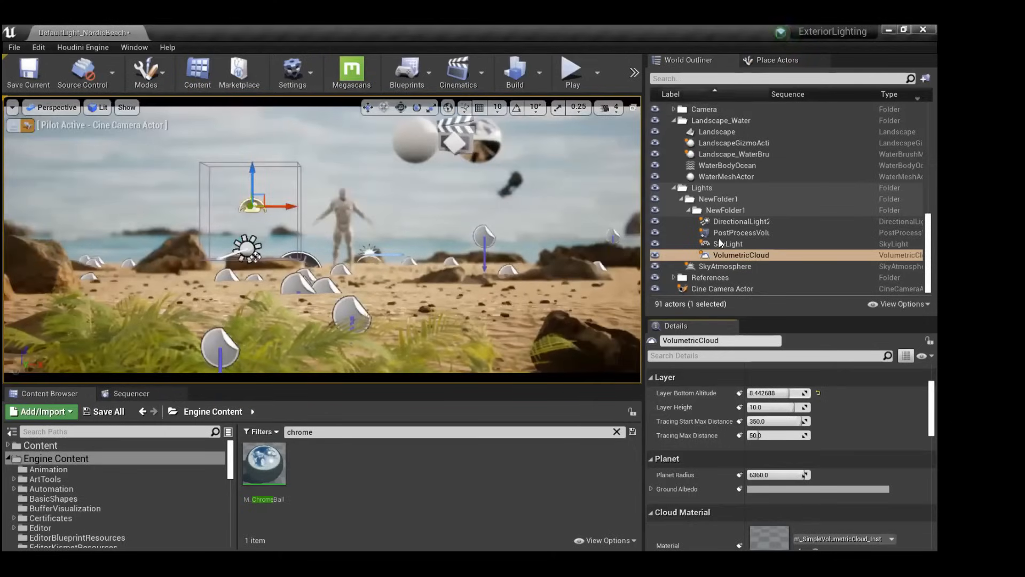
scroll(740, 267, "up", 3)
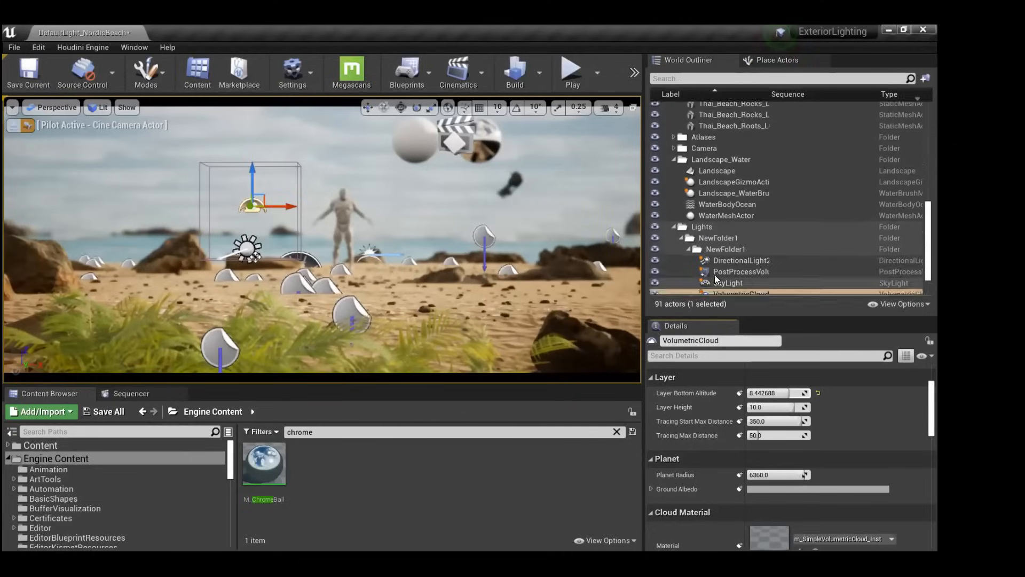
left_click(129, 394)
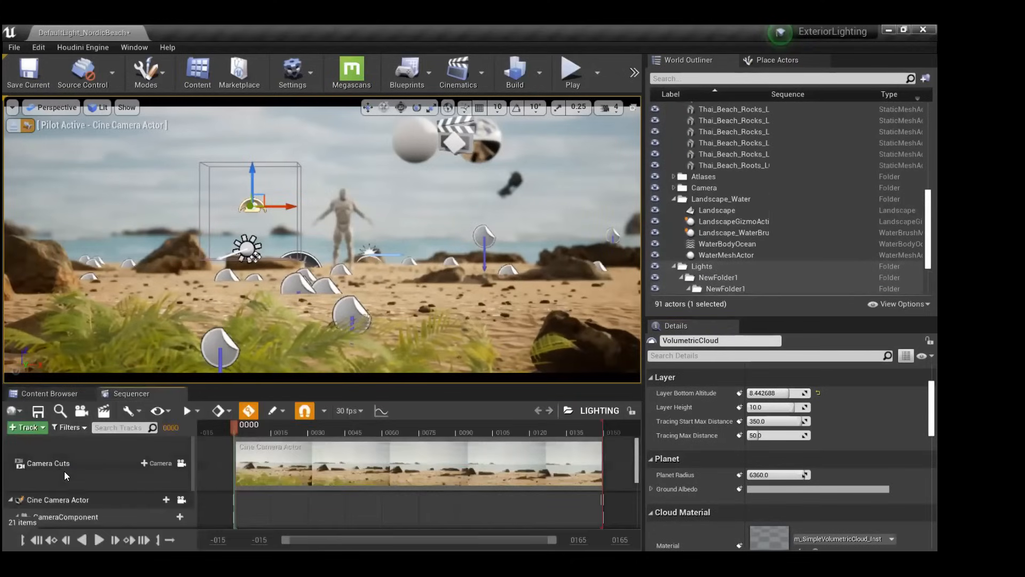
scroll(66, 460, "down", 3)
scroll(65, 456, "up", 4)
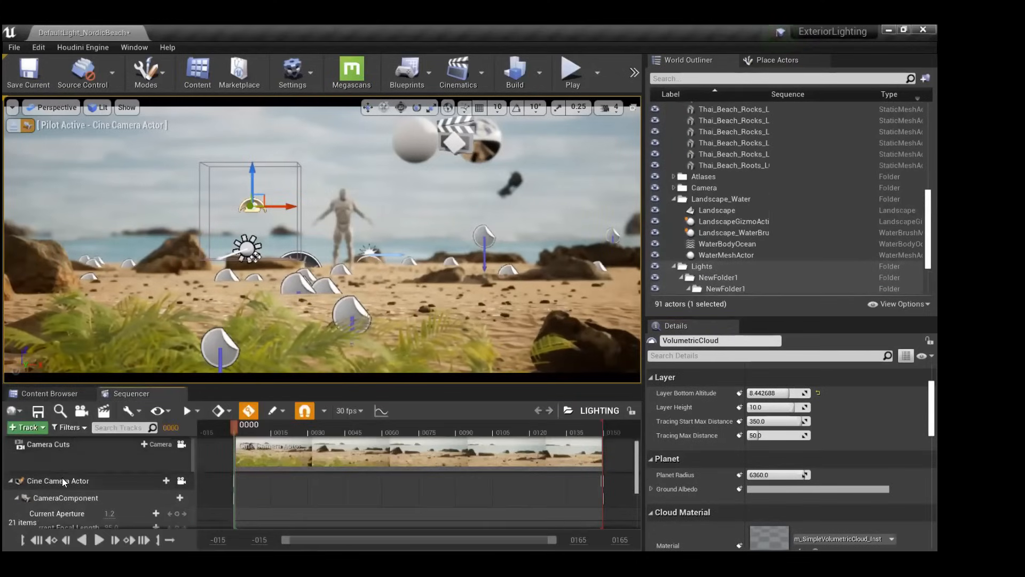
left_click(62, 478)
scroll(712, 472, "down", 6)
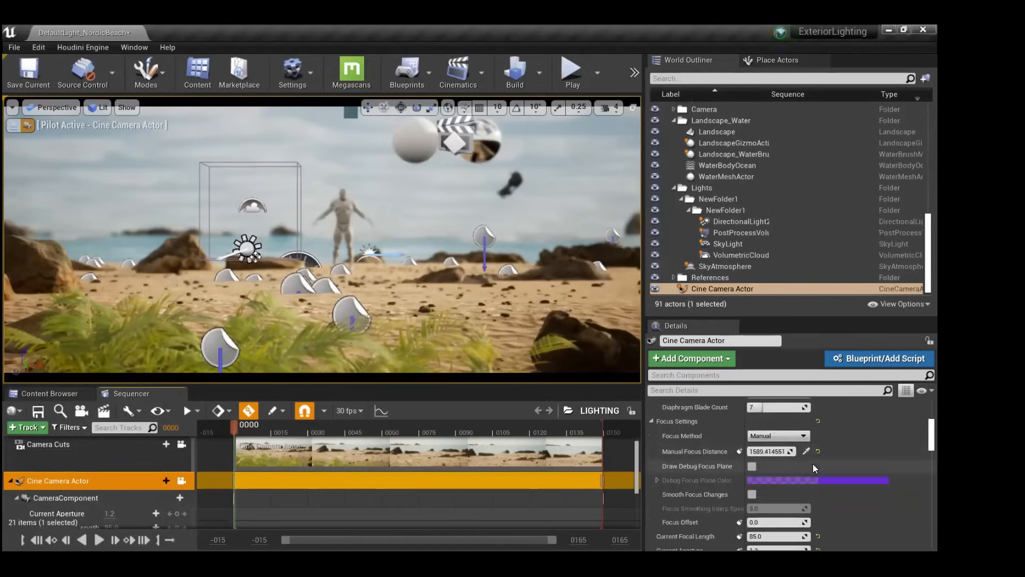
Sample the camera's manual focus distance from several points in the shot, settling on about 3263.
left_click(807, 451)
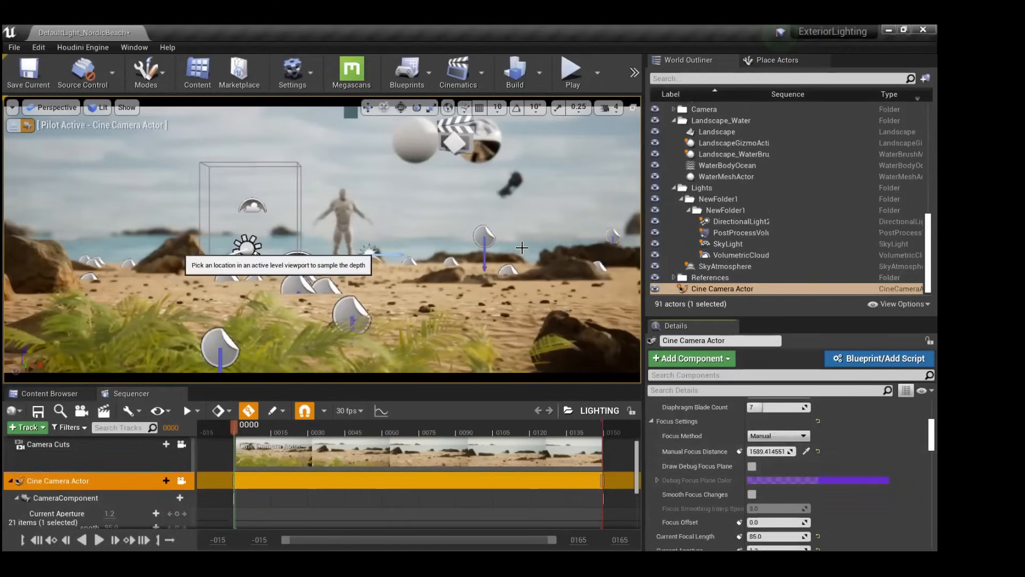
left_click(522, 247)
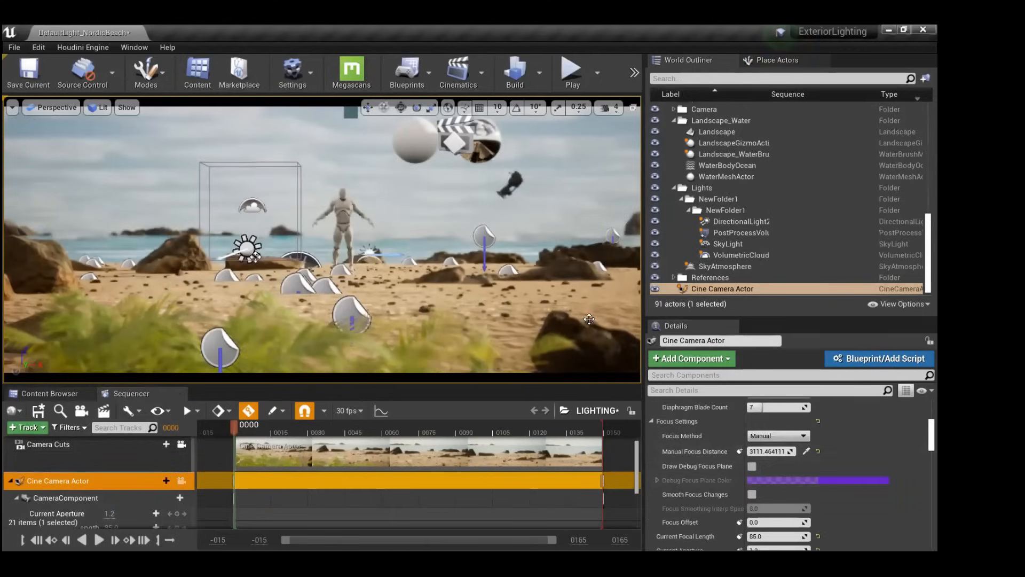
left_click(807, 451)
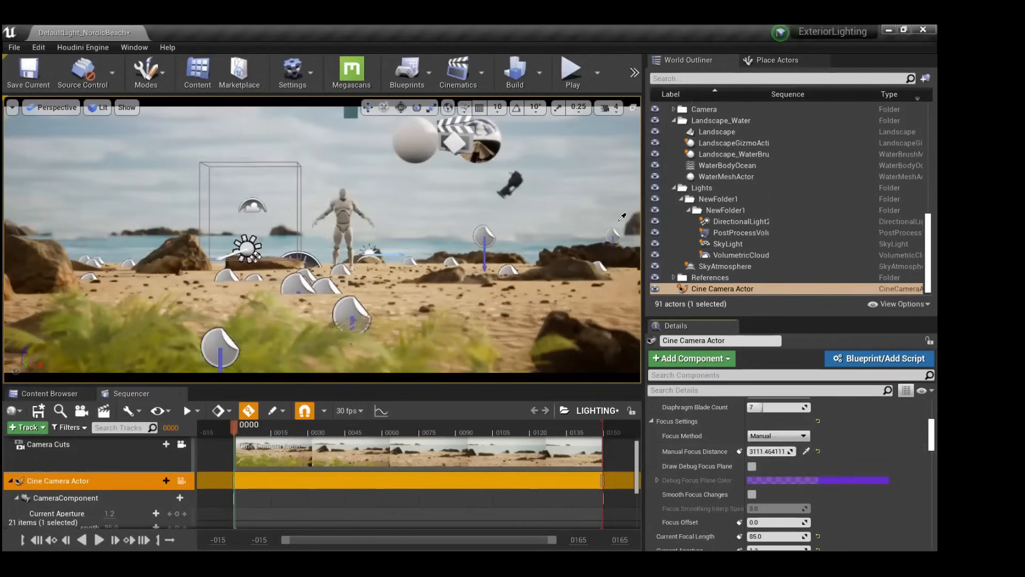
left_click(567, 204)
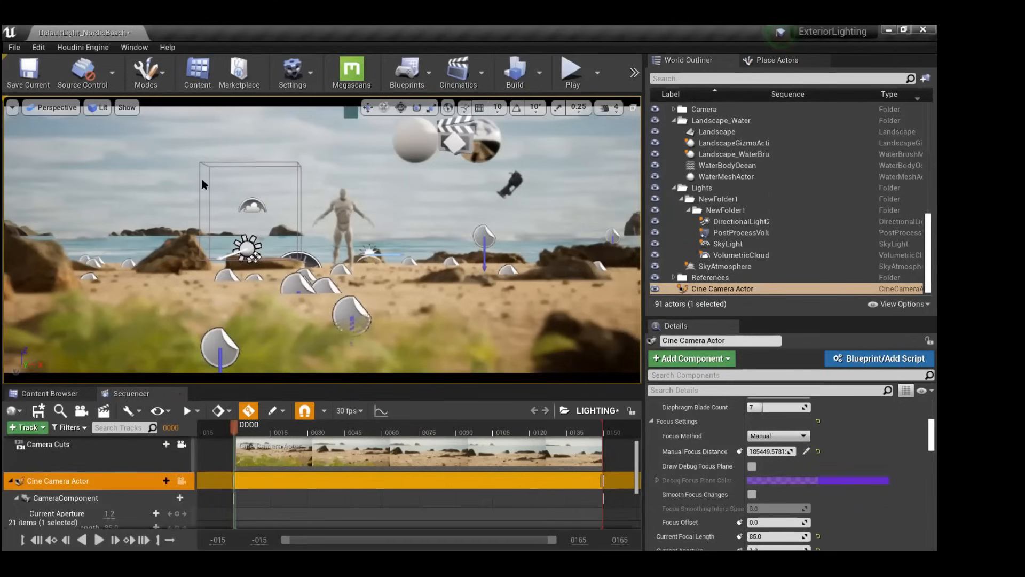
left_click(807, 451)
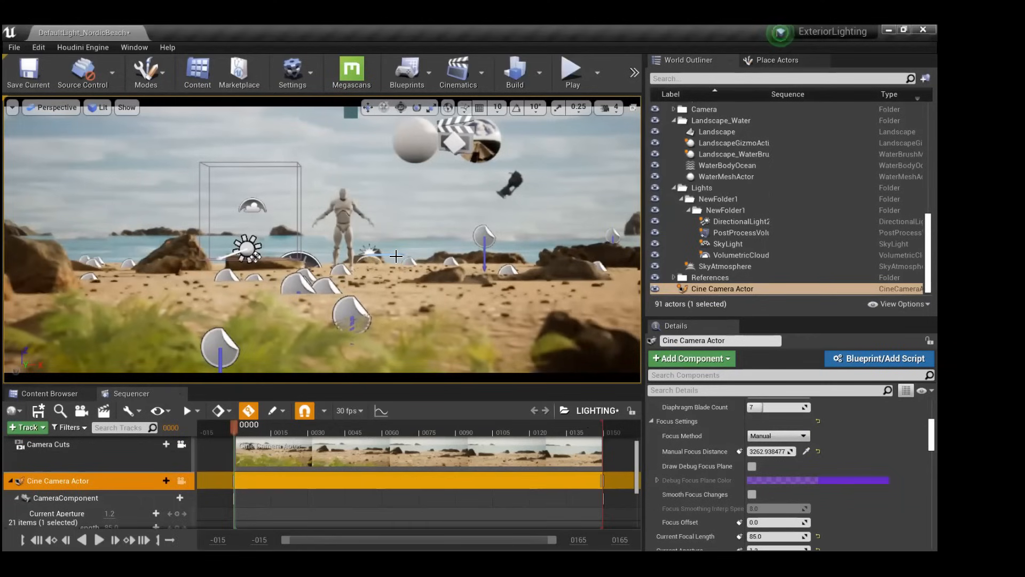
Set the volumetric cloud's Layer Height to about 5.55 and switch to the cinematic viewport.
scroll(689, 438, "up", 3)
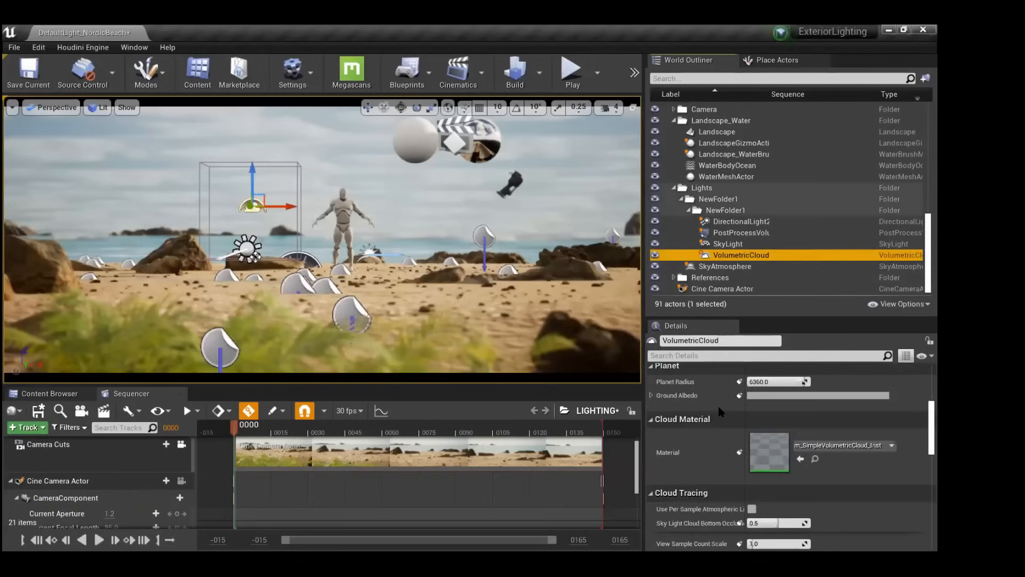
scroll(776, 483, "up", 10)
mouse_move(775, 483)
left_mouse_down()
mouse_move(751, 484)
mouse_move(807, 484)
mouse_move(762, 484)
mouse_move(785, 484)
left_mouse_up()
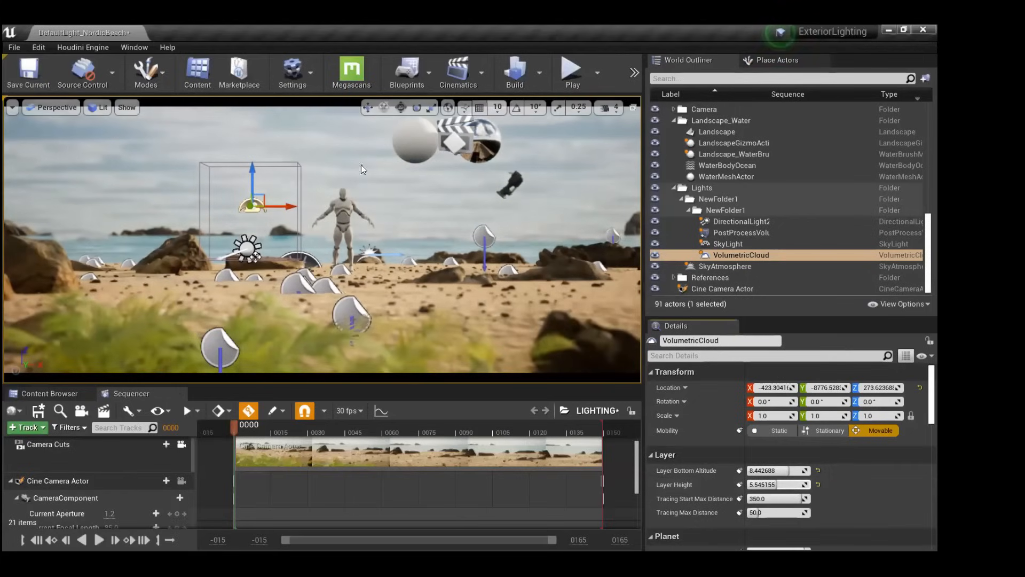
left_click(51, 107)
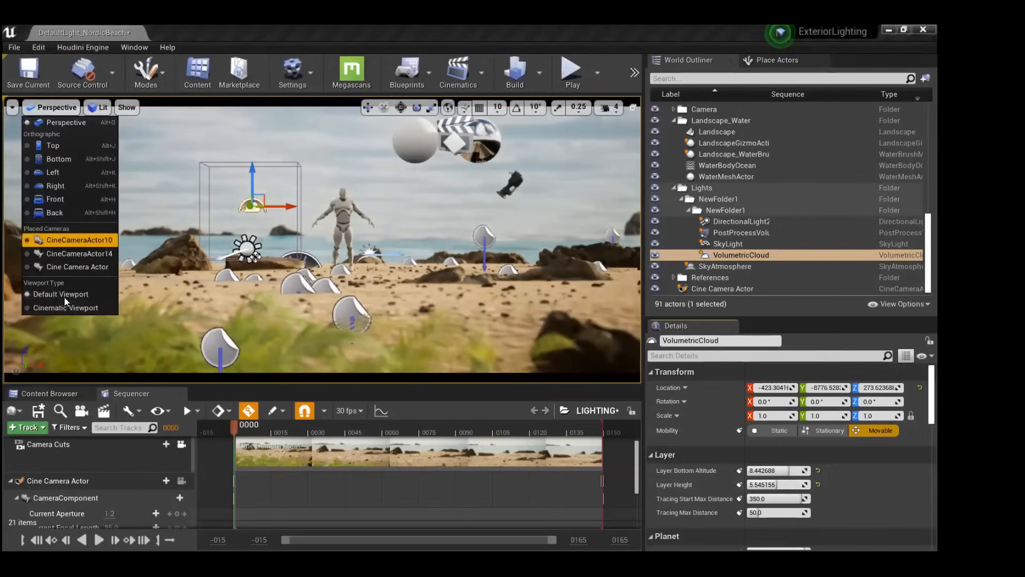
left_click(65, 307)
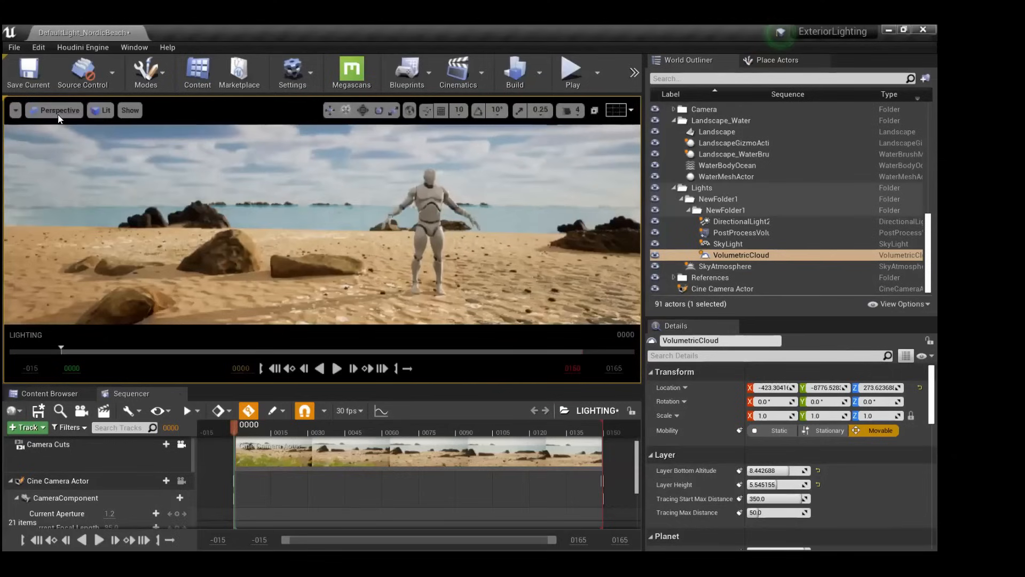
Frame the reference spheres against the sky and set the volumetric cloud's Layer Height to about 4.96.
right_click_drag(275, 212, 382, 186)
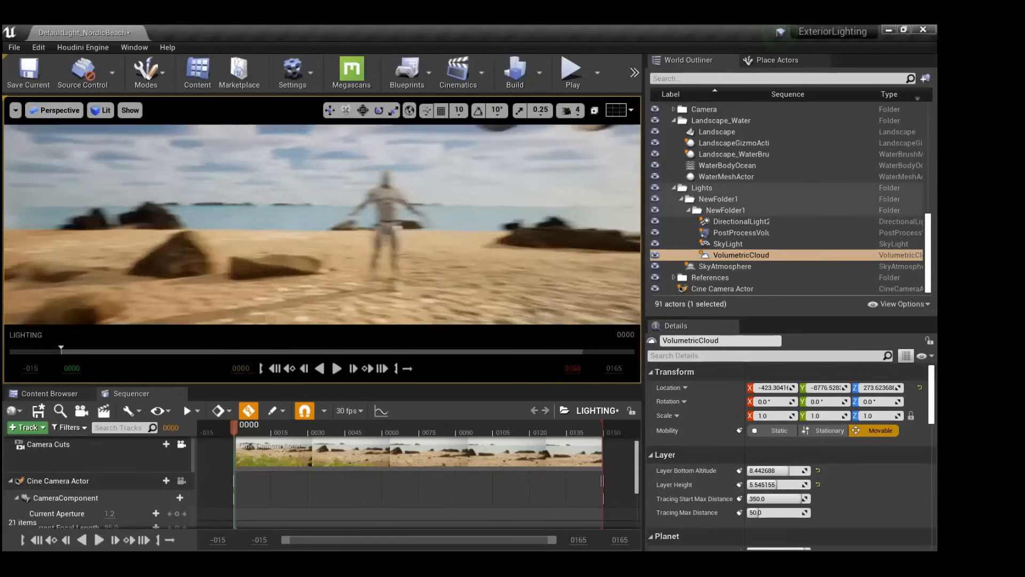
key("w")
key("q")
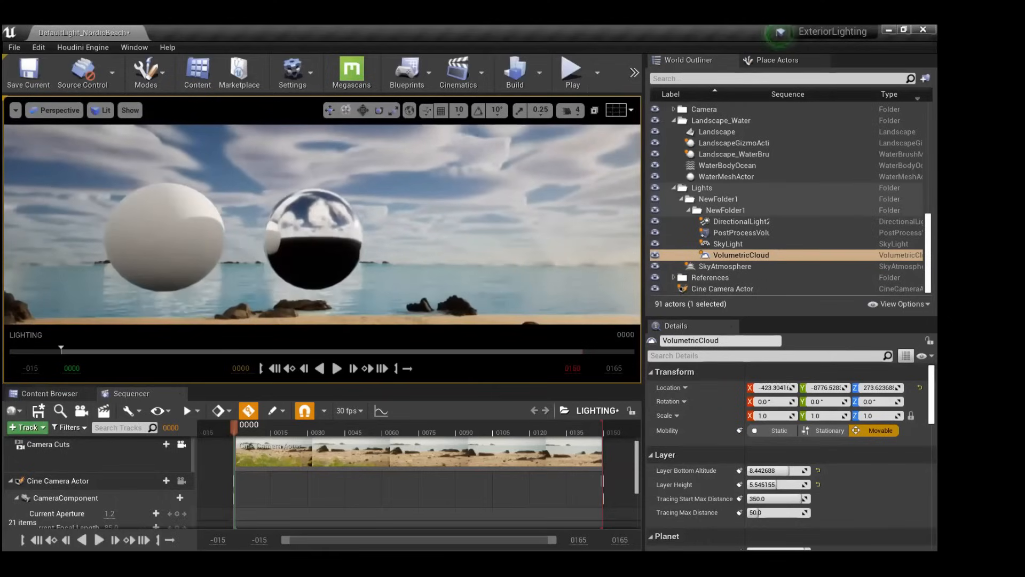
mouse_move(771, 485)
left_mouse_down()
mouse_move(854, 485)
mouse_move(751, 484)
mouse_move(773, 486)
left_mouse_up()
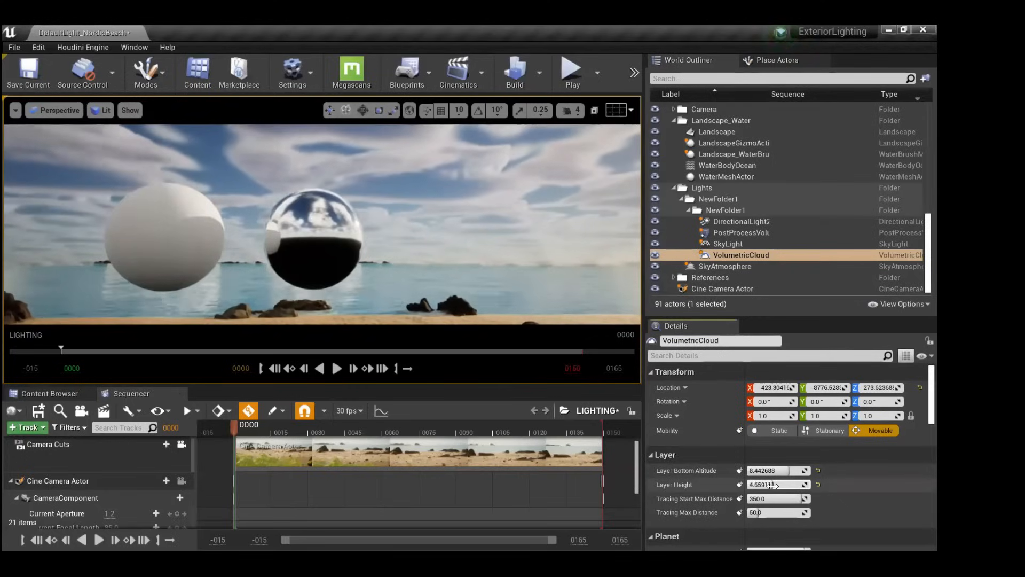
mouse_move(773, 484)
left_mouse_down()
mouse_move(757, 485)
mouse_move(769, 485)
left_mouse_up()
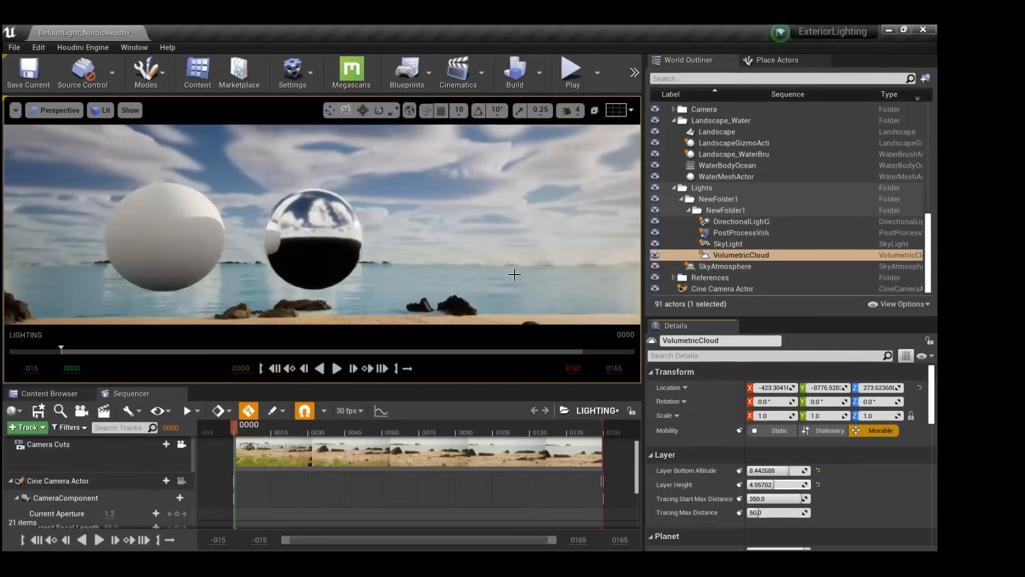
Open the volumetric cloud's material instance, m_SimpleVolumetricCloud_Inst, and move its editor aside so the sky stays in view.
scroll(687, 457, "down", 6)
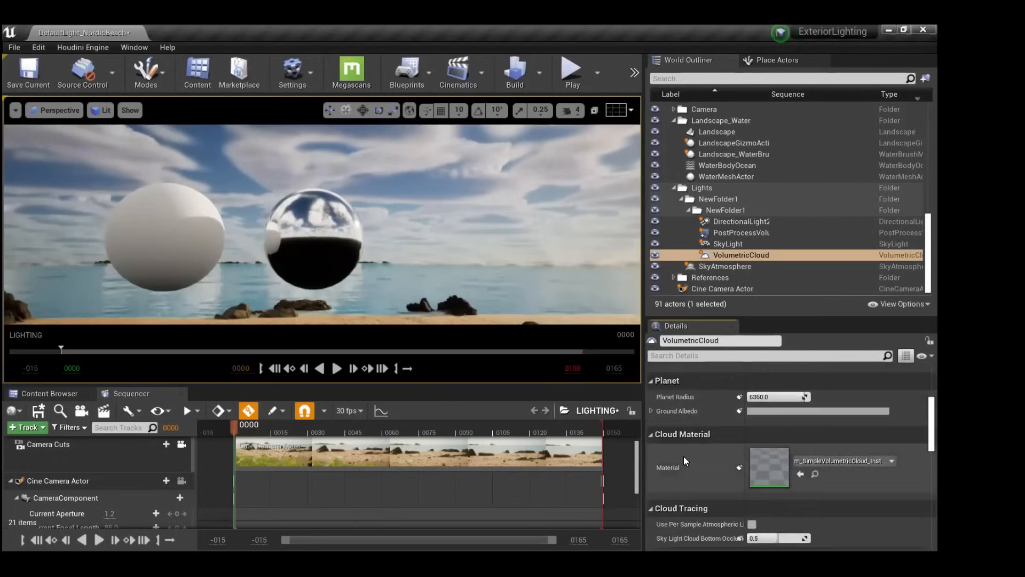
scroll(687, 460, "down", 1)
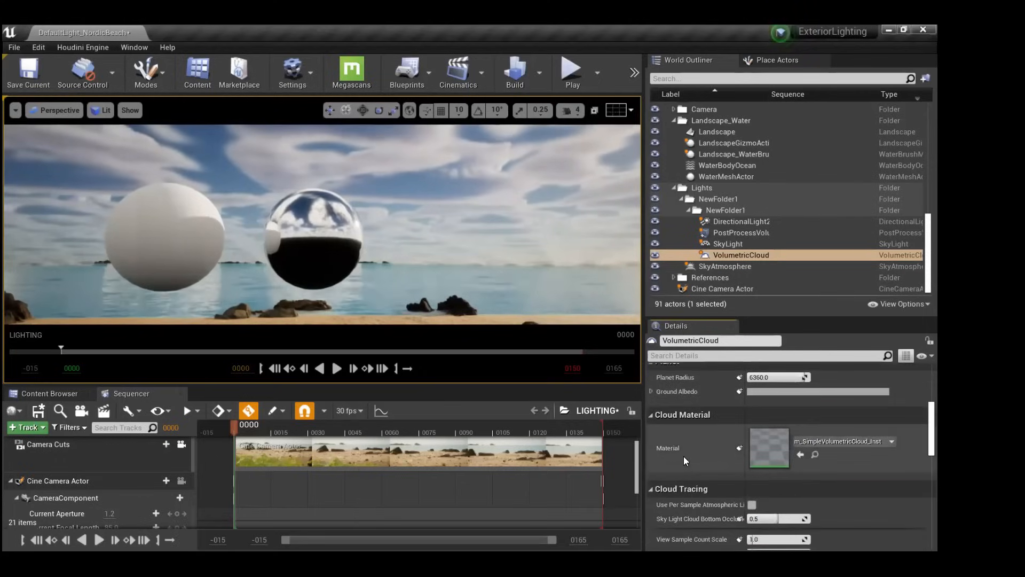
scroll(490, 270, "down", 6)
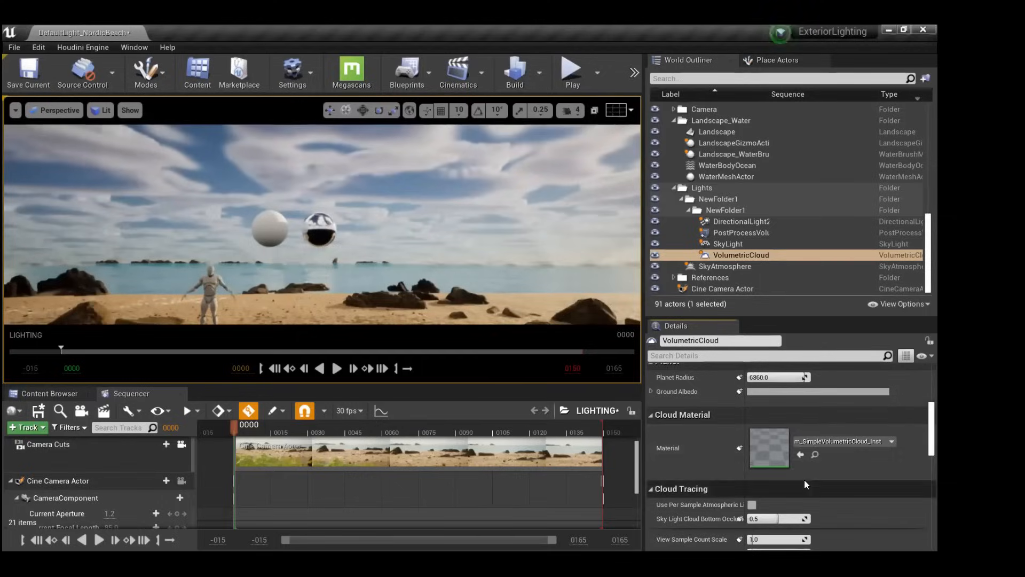
double_click(776, 438)
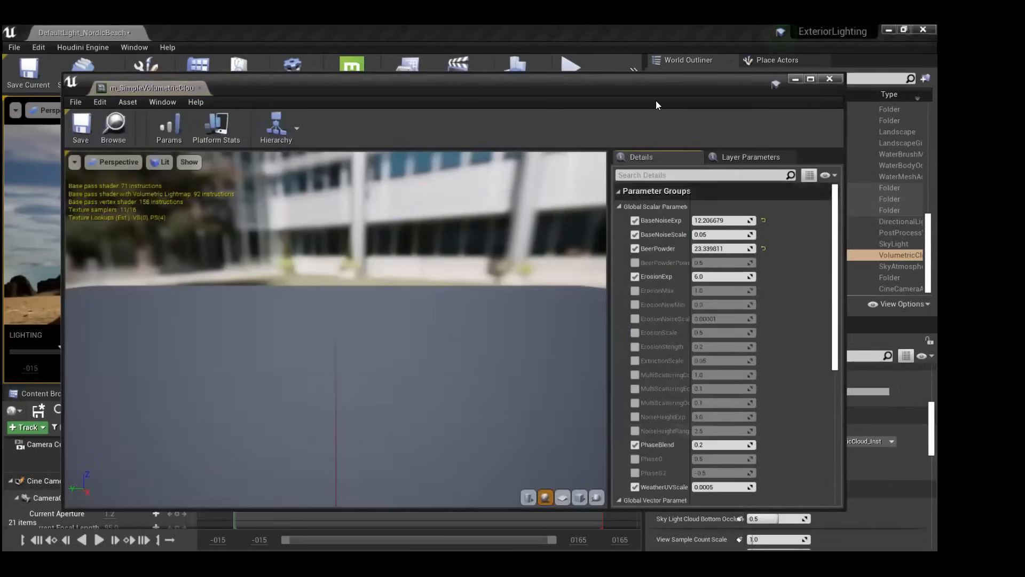
left_click_drag(675, 86, 230, 110)
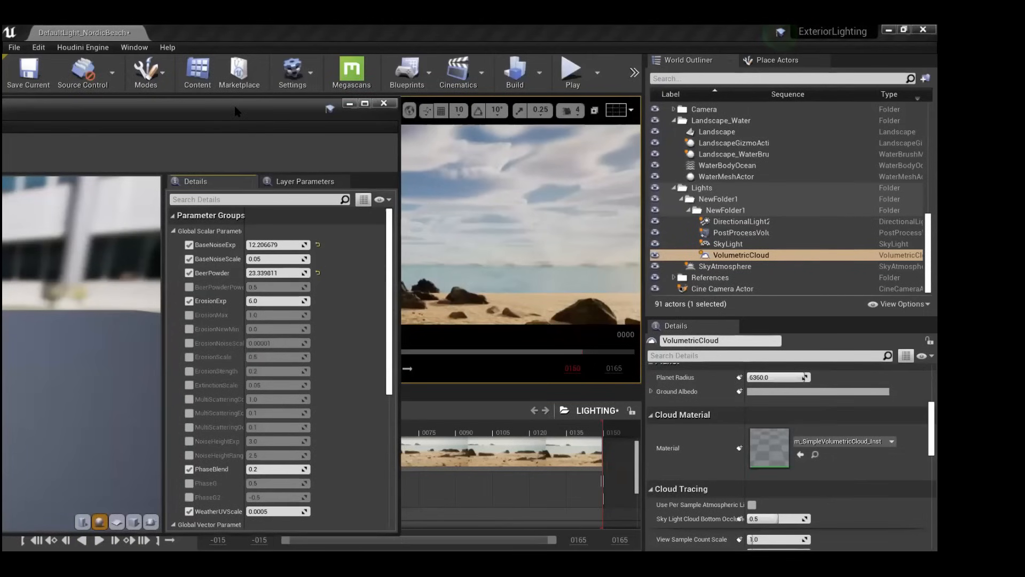
left_click_drag(129, 110, 17, 85)
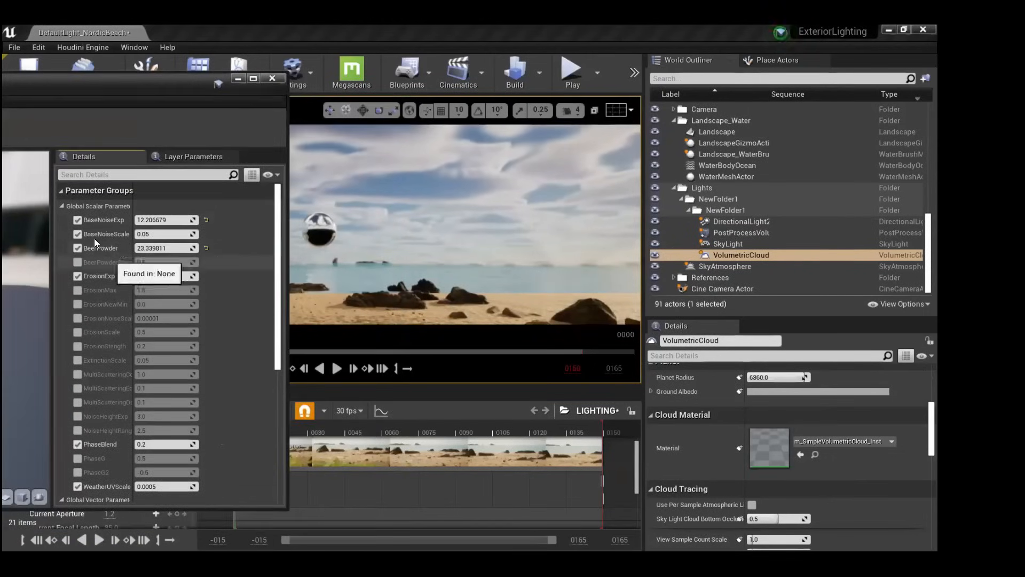
Disable the BaseNoiseExp, BaseNoiseScale, BeerPowder, ErosionExp, PhaseBlend and WeatherUVScale overrides in the cloud material instance.
left_click(77, 219)
left_click(77, 234)
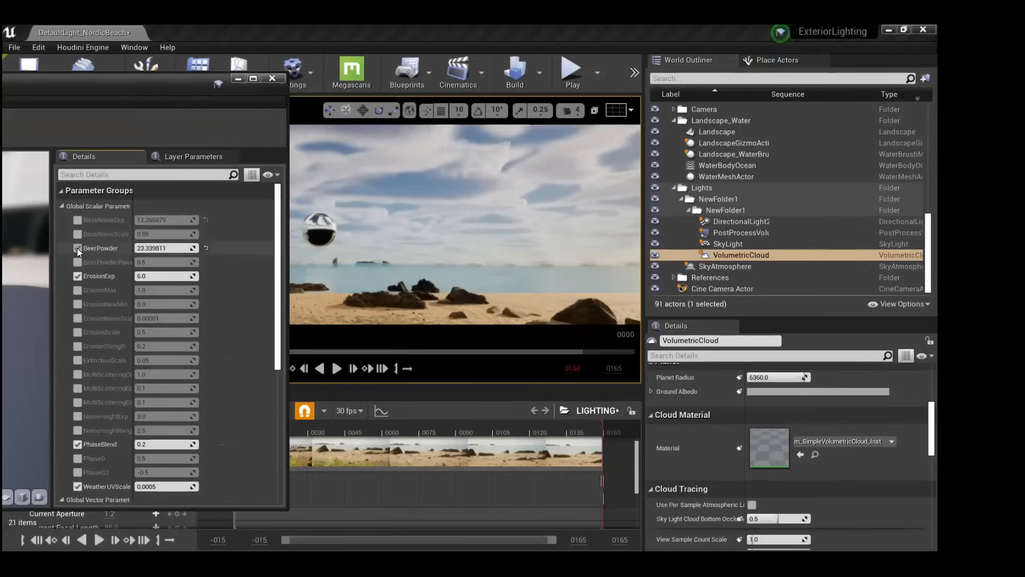
left_click(78, 248)
left_click(77, 275)
scroll(79, 282, "down", 3)
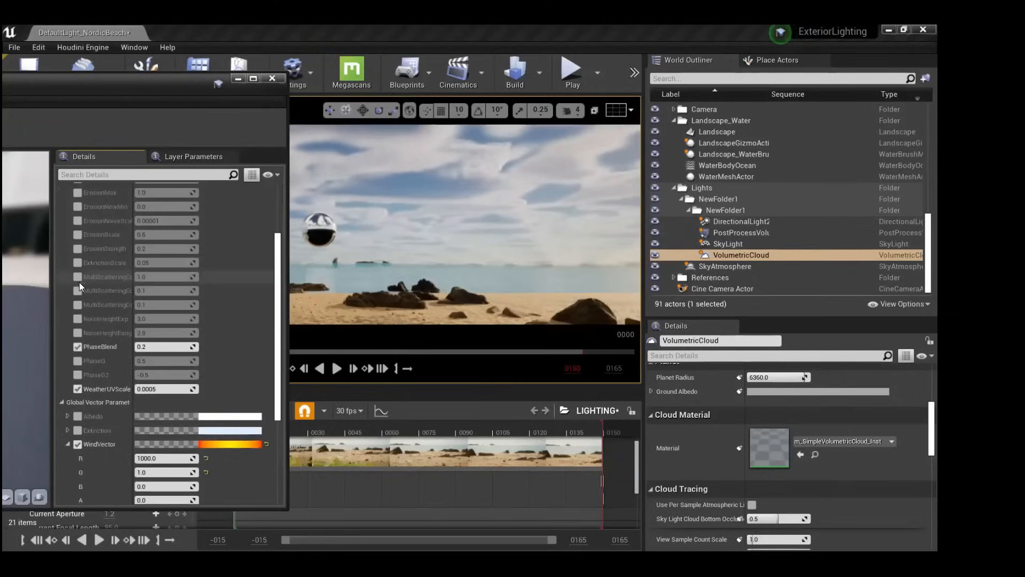
left_click(77, 347)
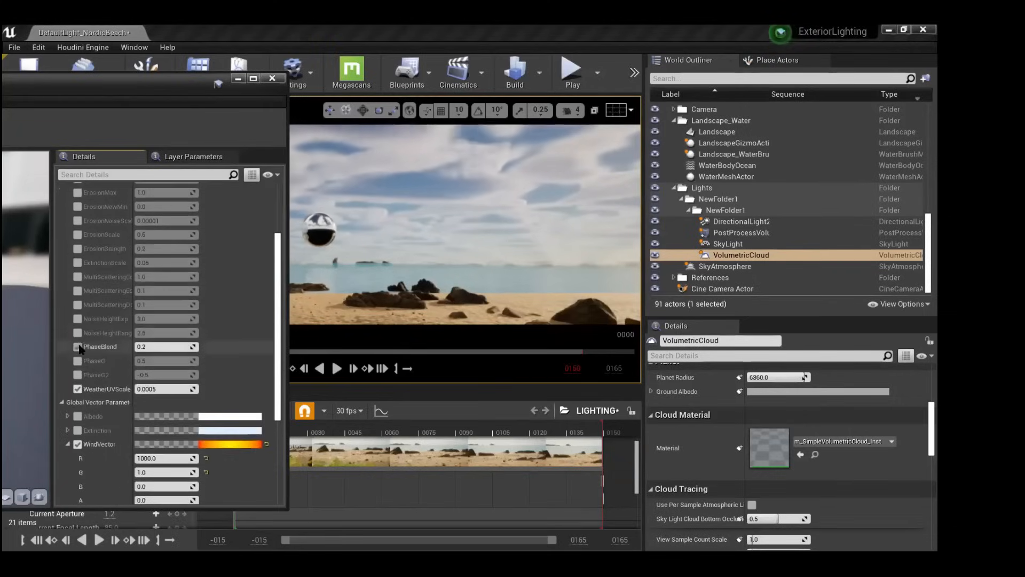
left_click(77, 385)
scroll(77, 382, "down", 2)
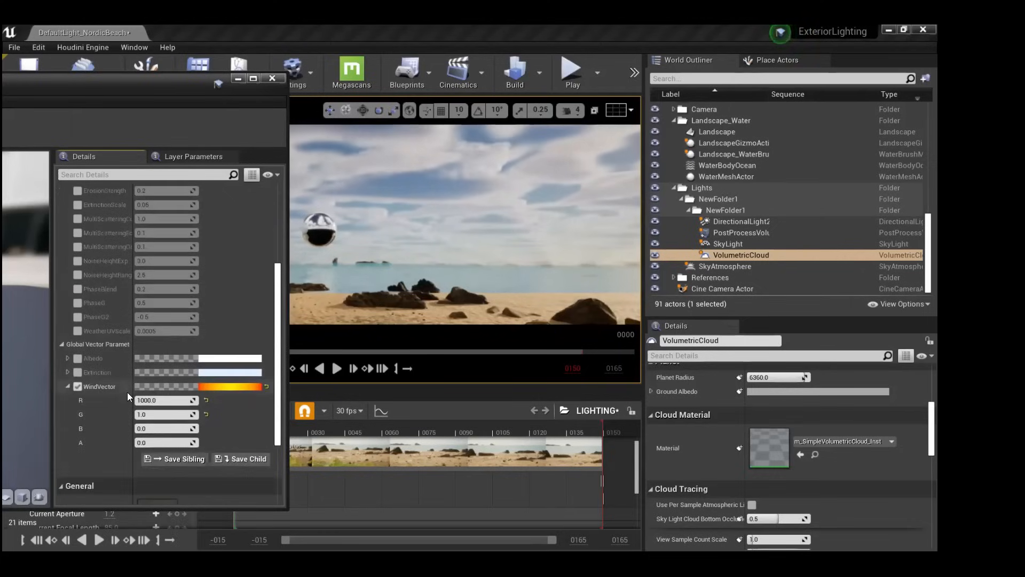
Compare the clouds with WindVector off and on, keep the override enabled, and set its R value to 1.
left_click(77, 386)
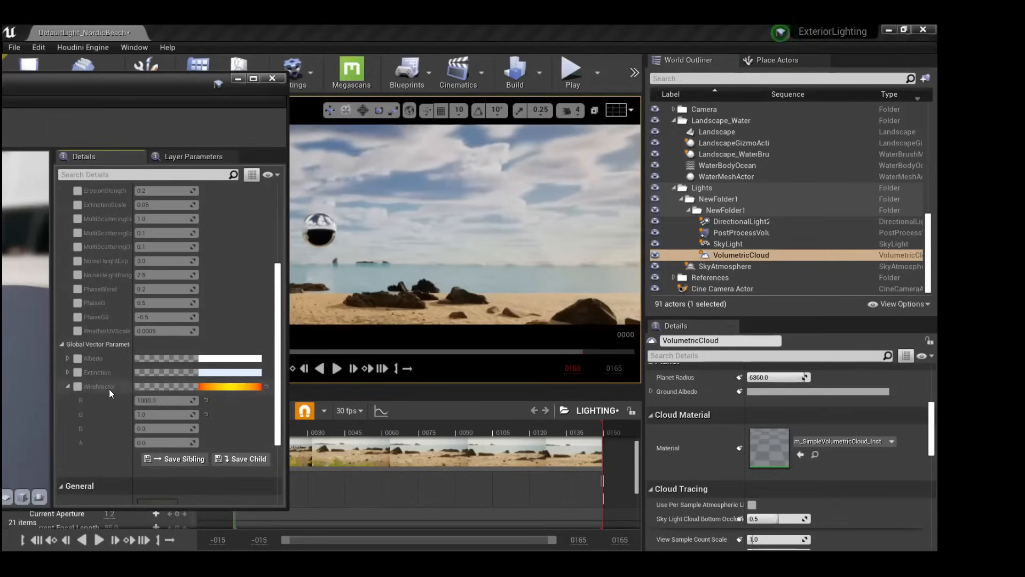
left_click(77, 386)
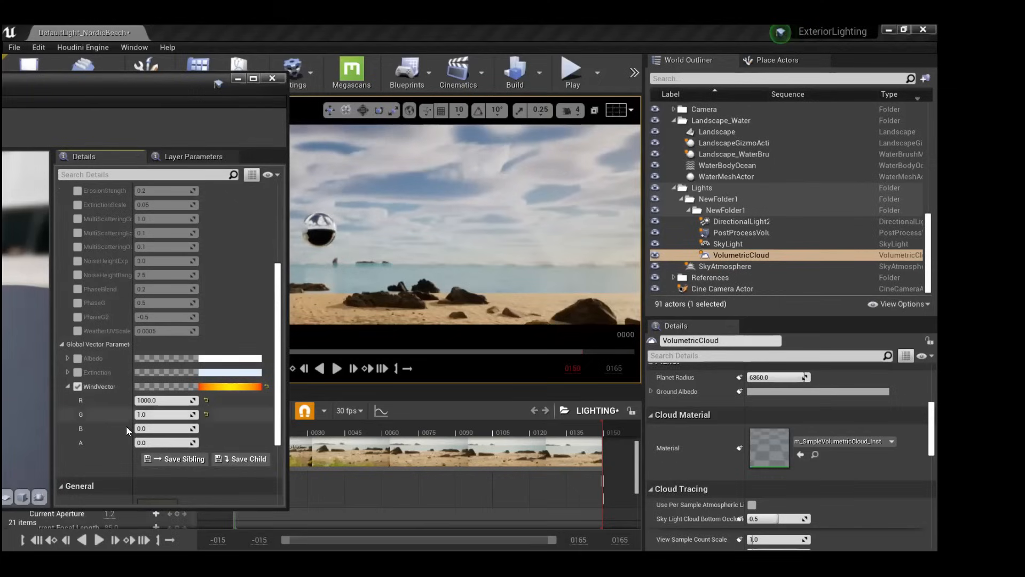
left_click(205, 400)
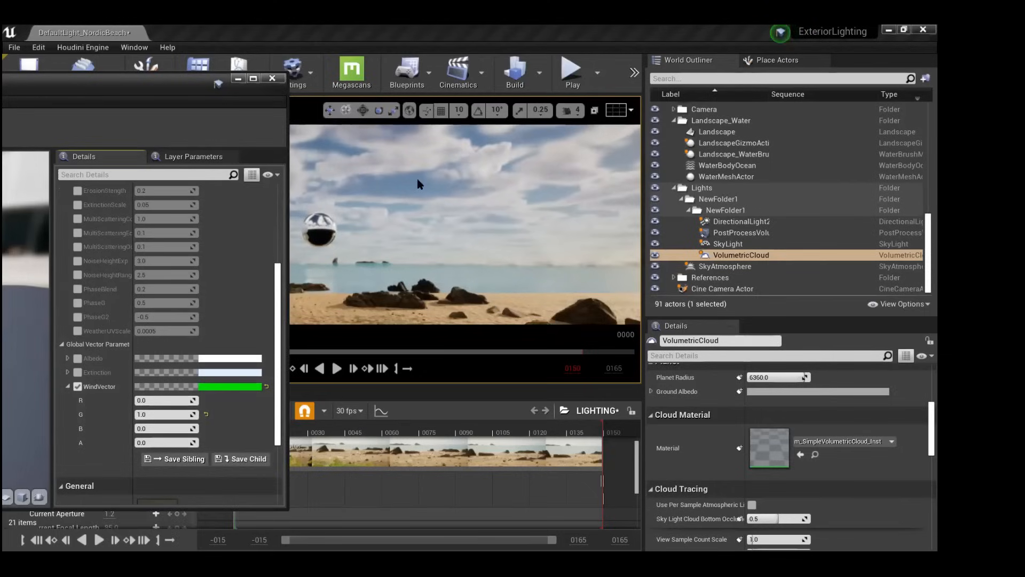
left_click(169, 399)
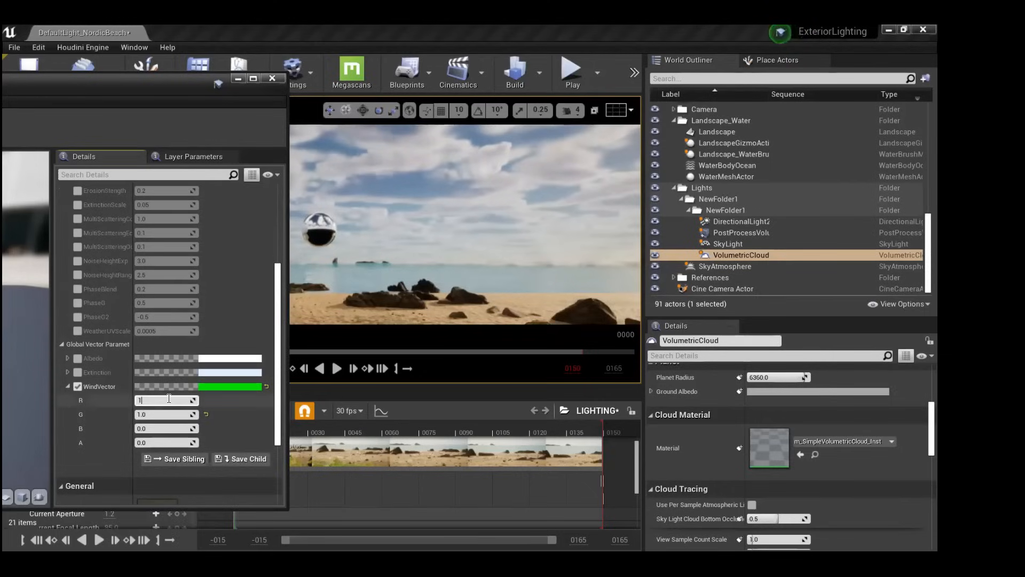
key("Return")
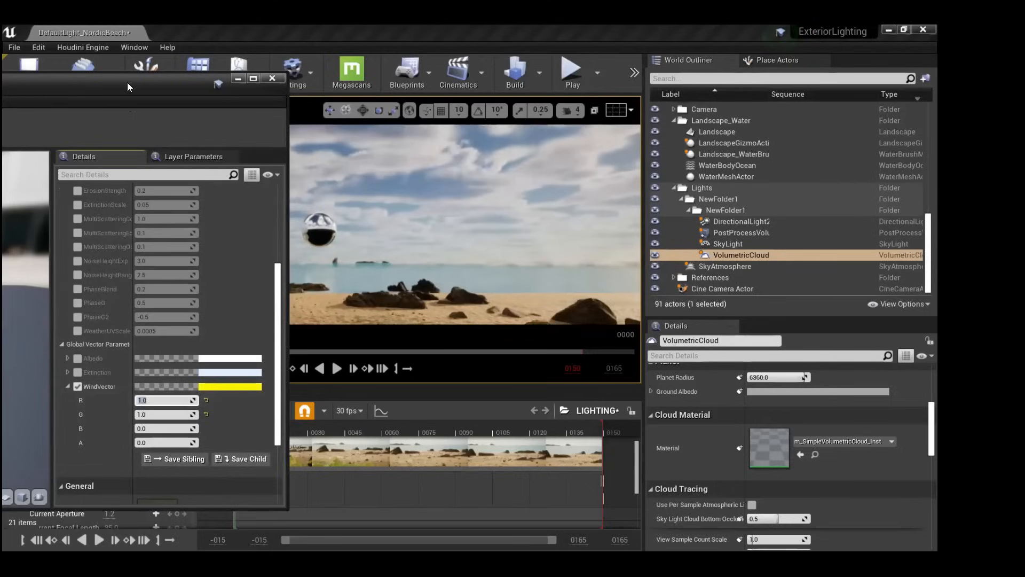
Check the moving clouds in the viewport and set the WindVector's G value to 2.
left_click_drag(127, 82, 507, 387)
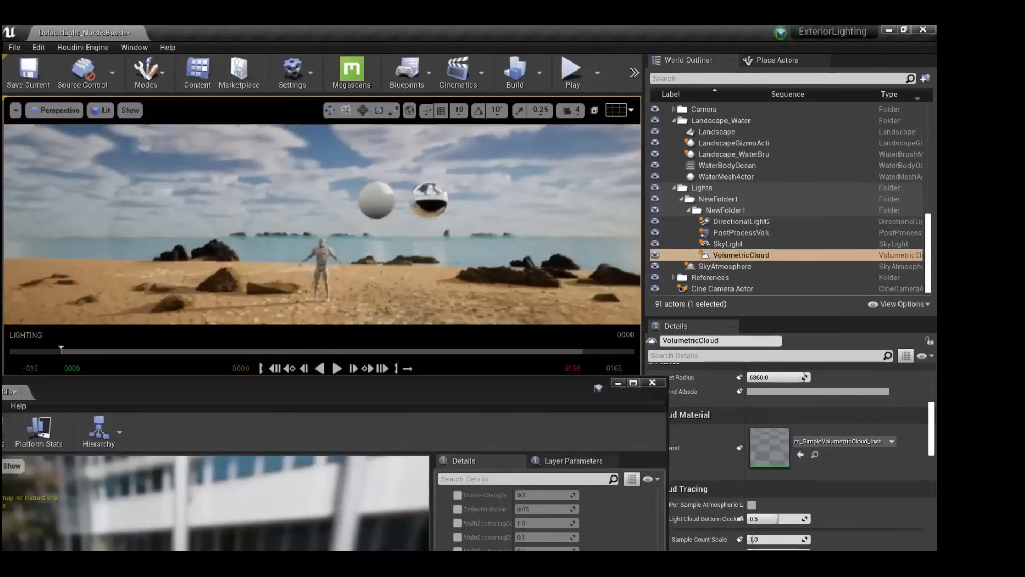
right_click_drag(94, 125, 102, 130)
left_click_drag(278, 389, 478, 99)
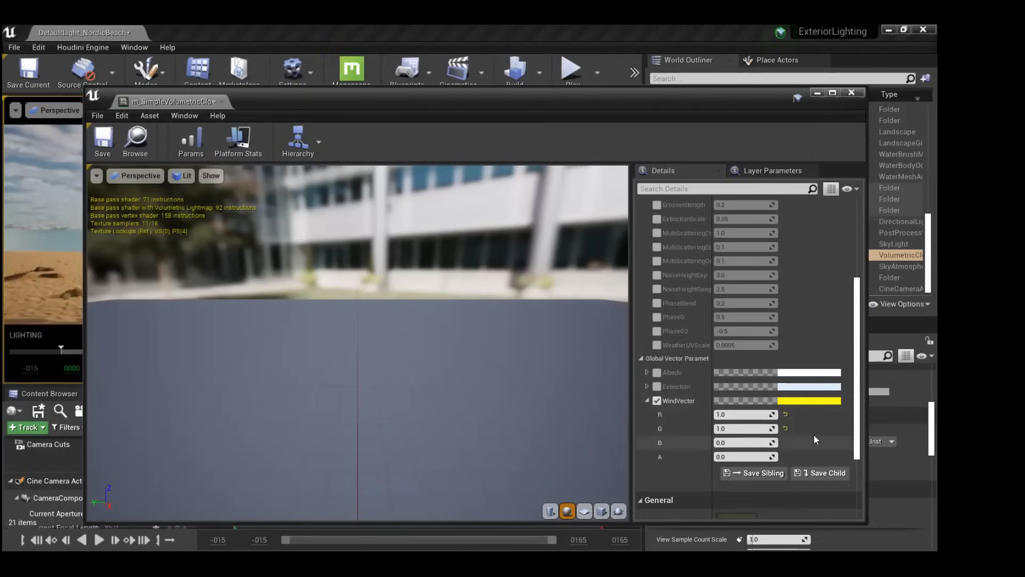
left_click(744, 430)
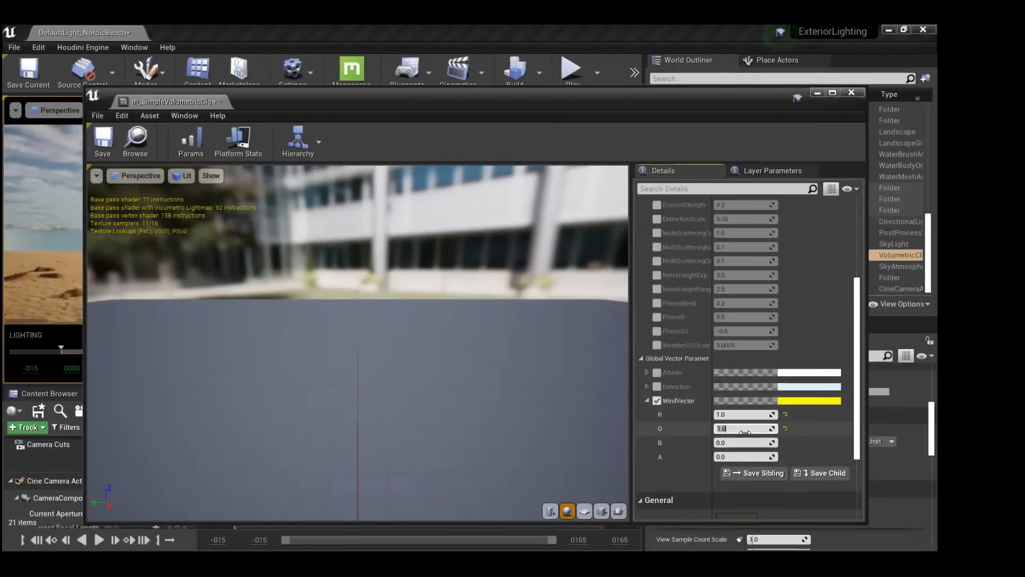
key("Return")
Enable the cloud material's BaseNoiseExp and BaseNoiseScale overrides, setting them to about 22.3 and -0.026 while watching the sky.
left_click_drag(698, 100, 527, 278)
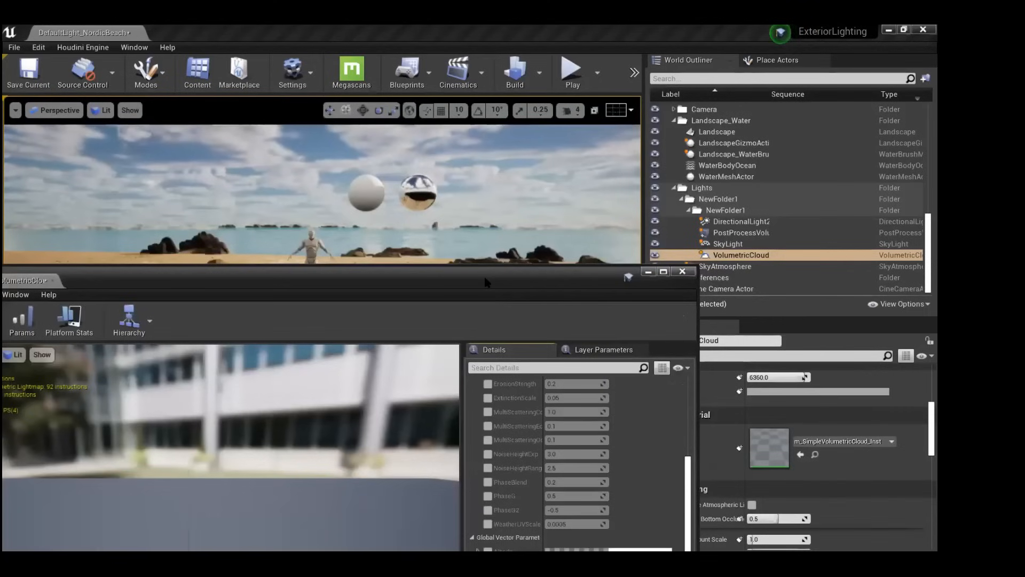
scroll(506, 468, "up", 5)
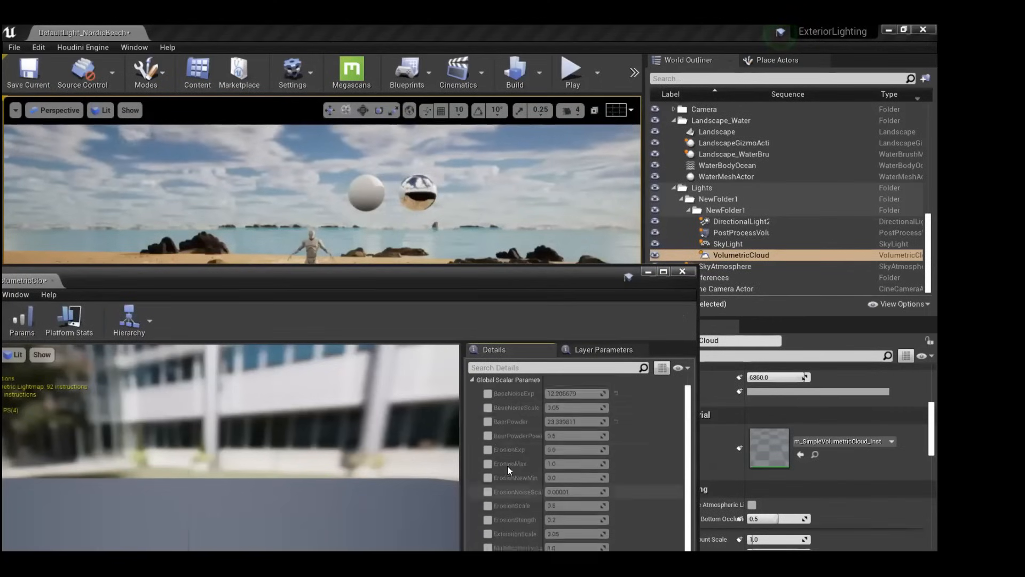
left_click(487, 413)
mouse_move(574, 413)
left_mouse_down()
mouse_move(555, 413)
mouse_move(572, 413)
left_mouse_up()
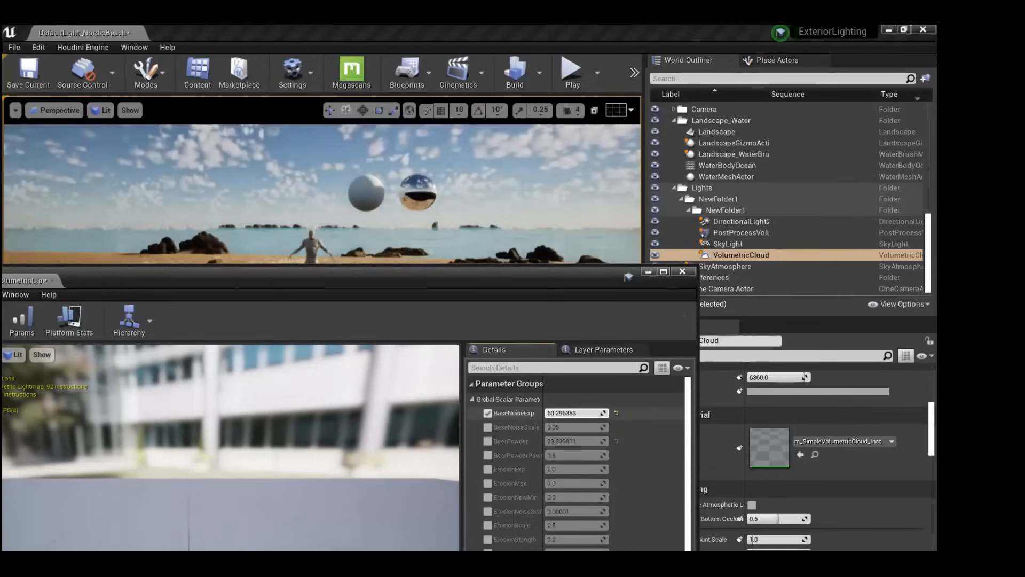
left_click_drag(572, 412, 567, 412)
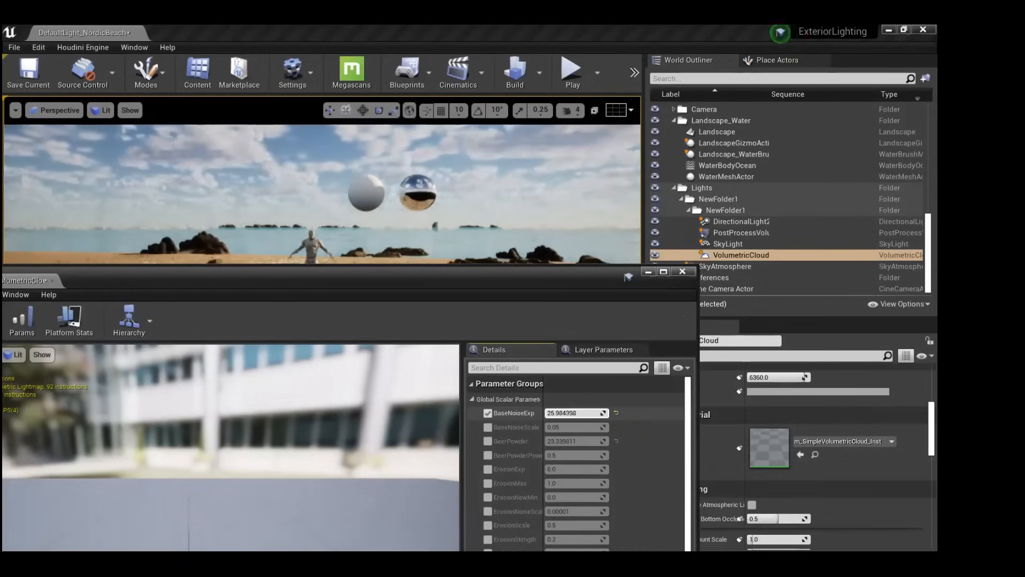
left_click(488, 427)
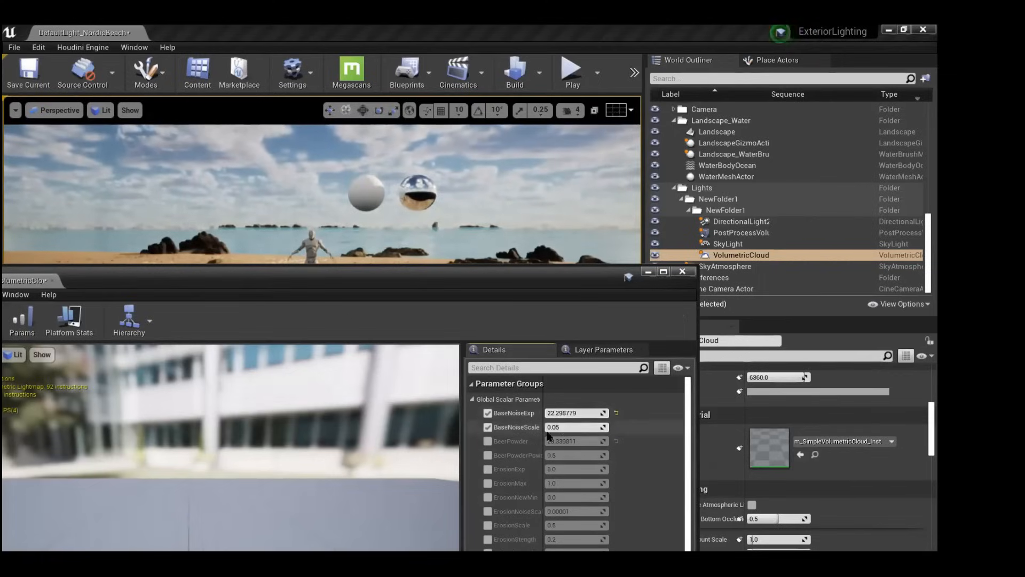
left_click_drag(573, 430, 570, 427)
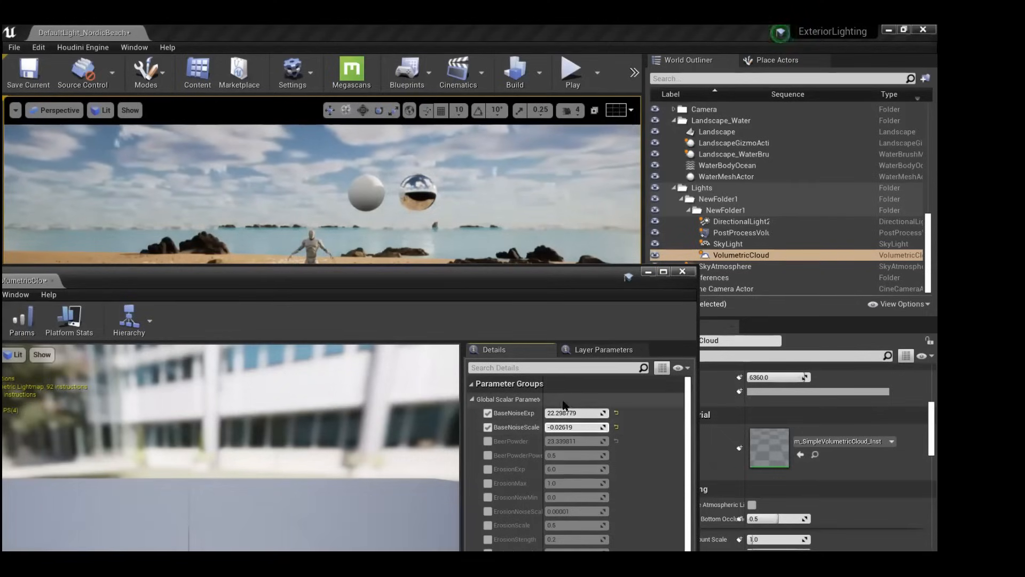
Examine the remaining cloud parameters and the parent material's node graph, and close both material editors.
scroll(514, 454, "down", 5)
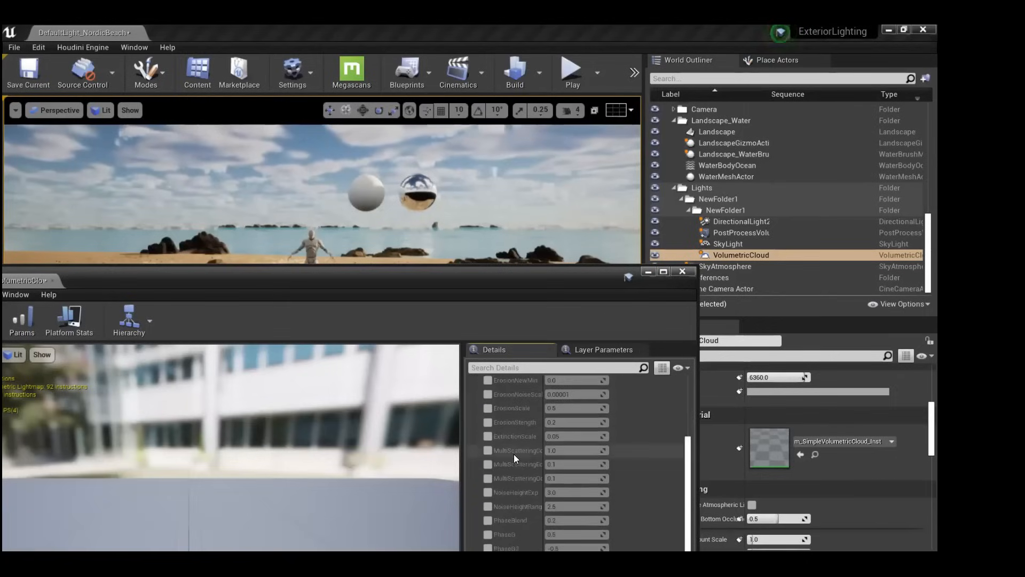
scroll(490, 464, "down", 4)
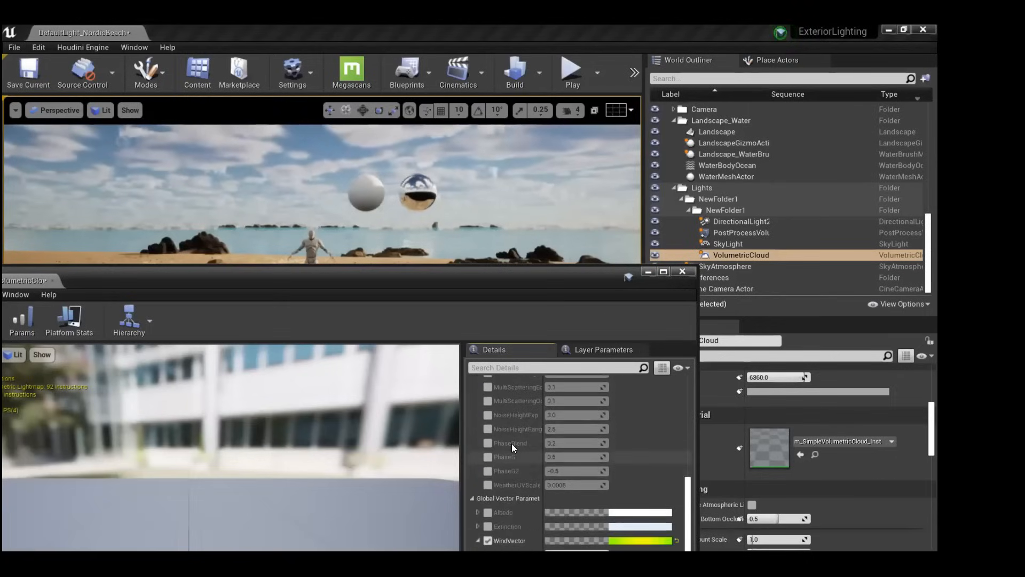
scroll(513, 436, "down", 3)
left_click_drag(579, 281, 606, 133)
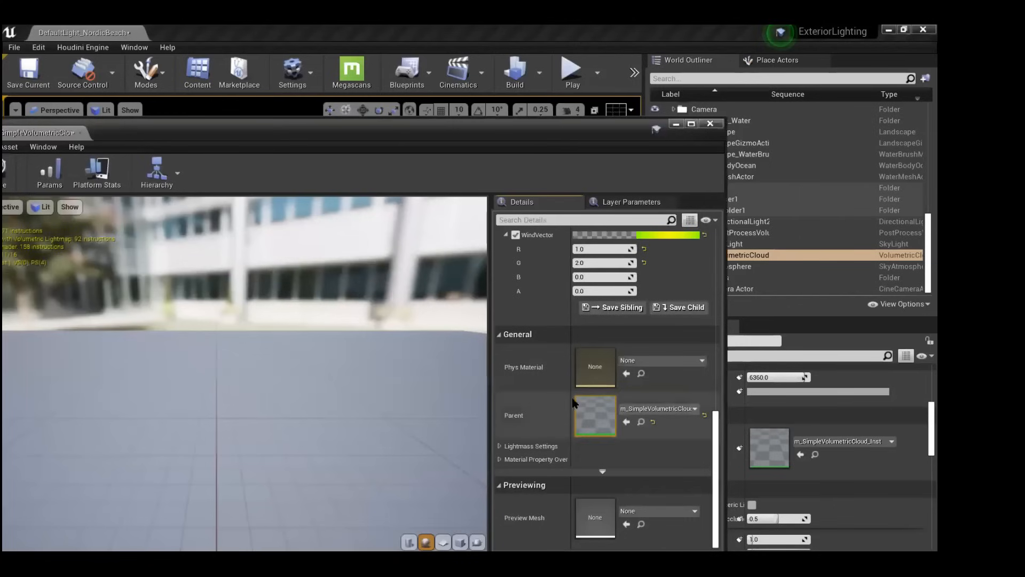
double_click(595, 416)
scroll(262, 350, "down", 12)
scroll(285, 339, "up", 2)
scroll(153, 204, "up", 1)
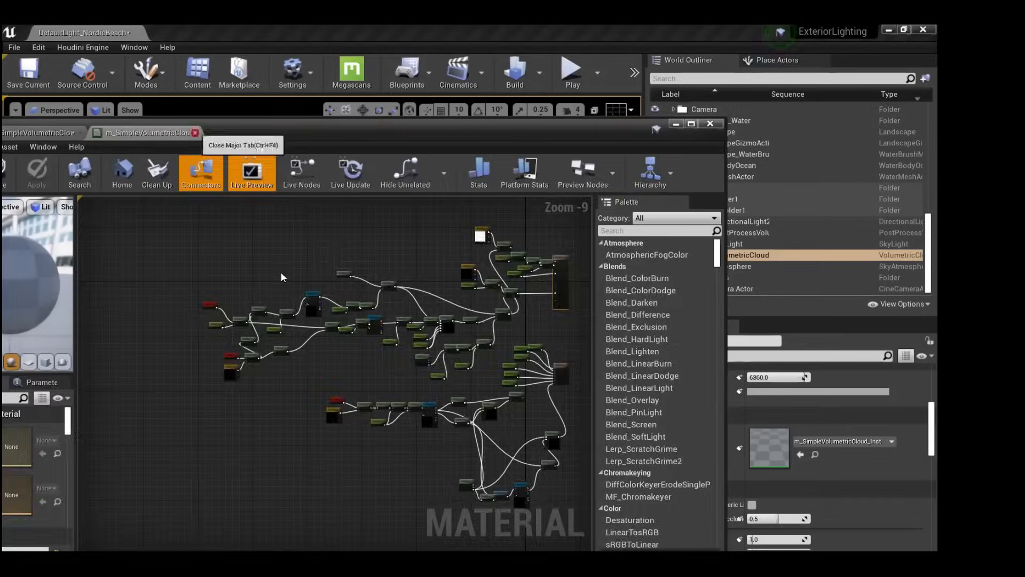
left_click(196, 133)
left_click(711, 123)
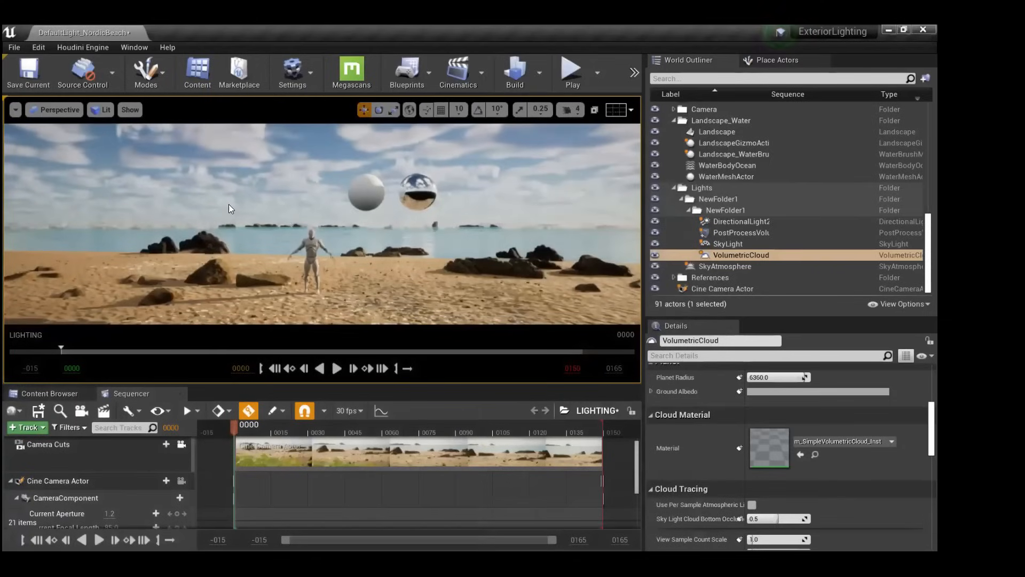
Look through the Cine Camera Actor, place an Exponential Height Fog actor on the beach, and raise it to about the mannequin's chest height.
left_click(55, 112)
left_click(66, 268)
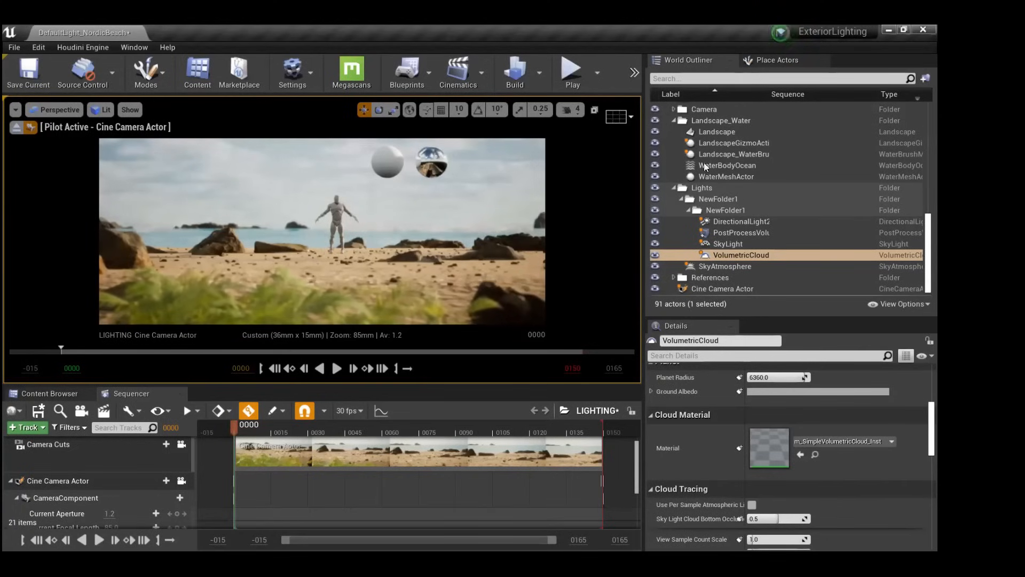
left_click(768, 62)
left_click(660, 77)
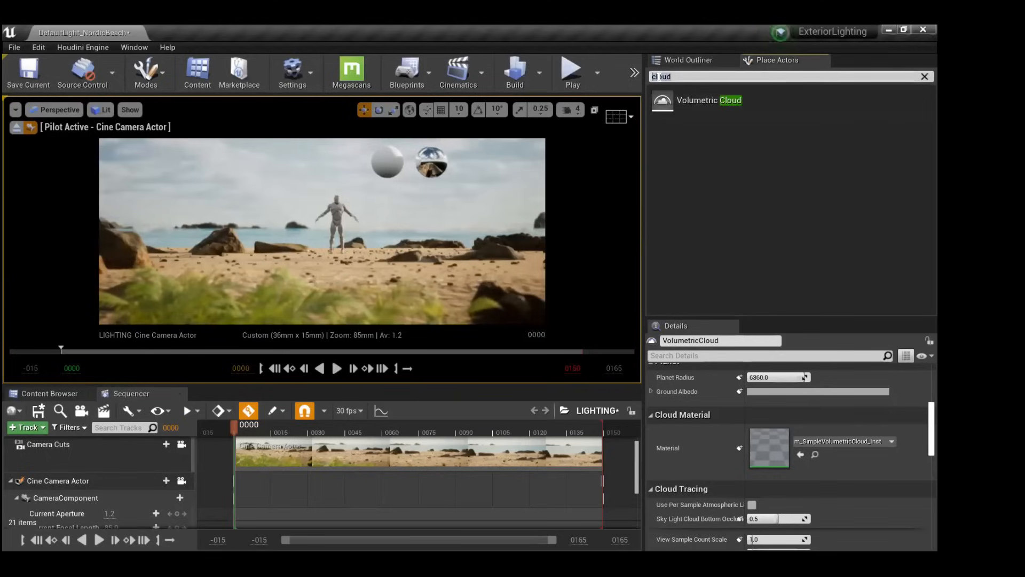
type("expon")
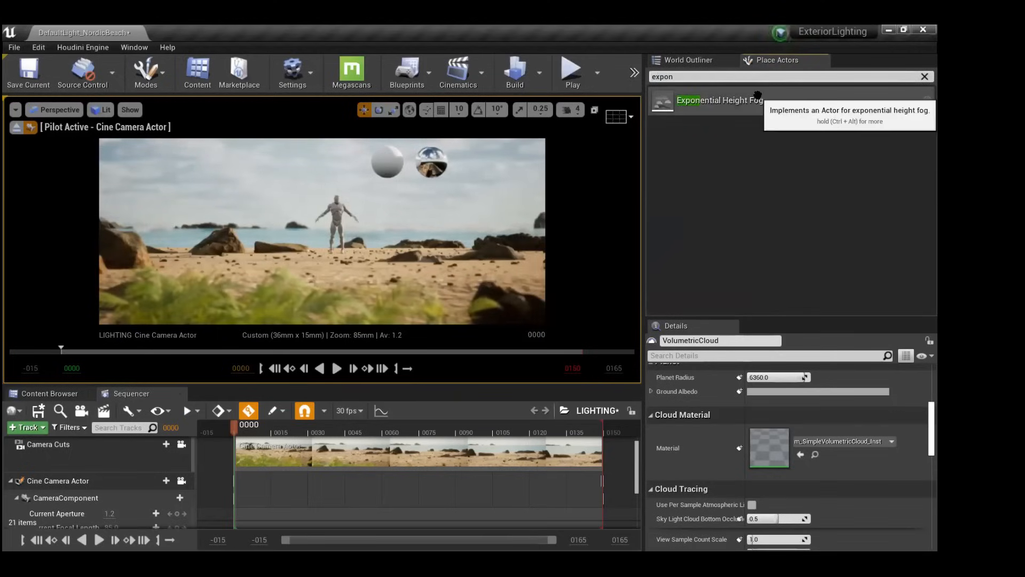
left_click_drag(757, 95, 339, 263)
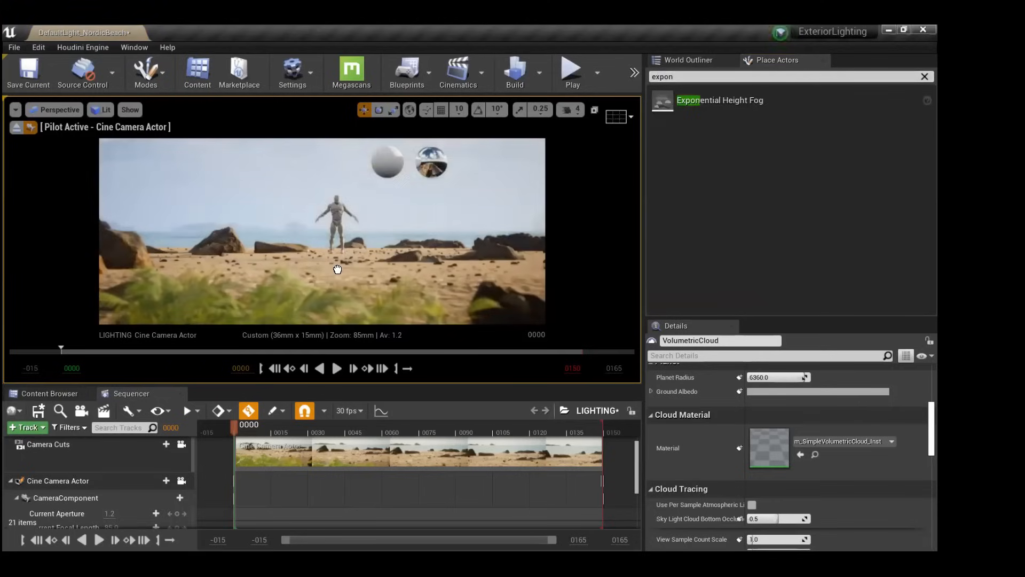
key("g")
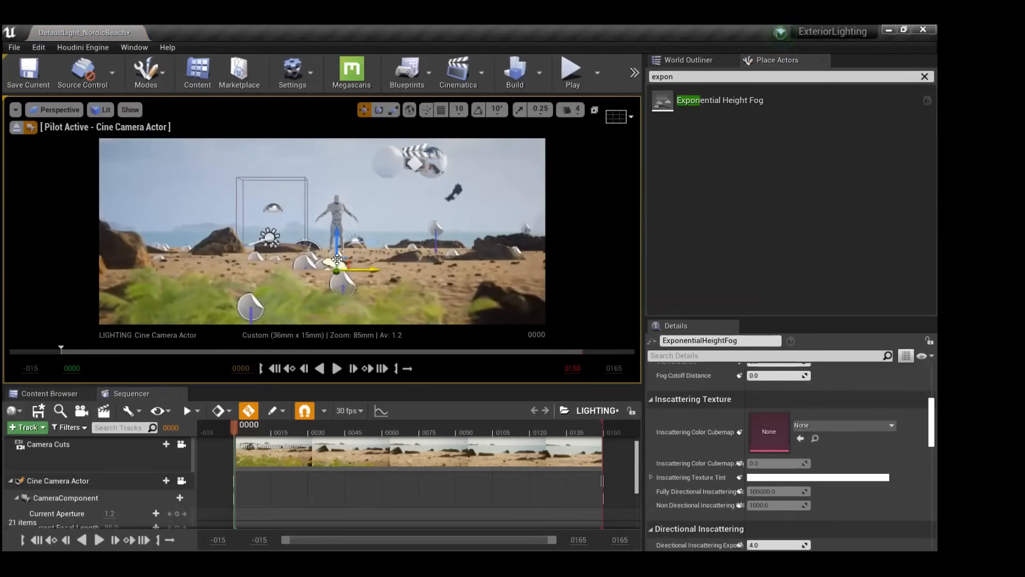
left_click_drag(338, 230, 340, 170)
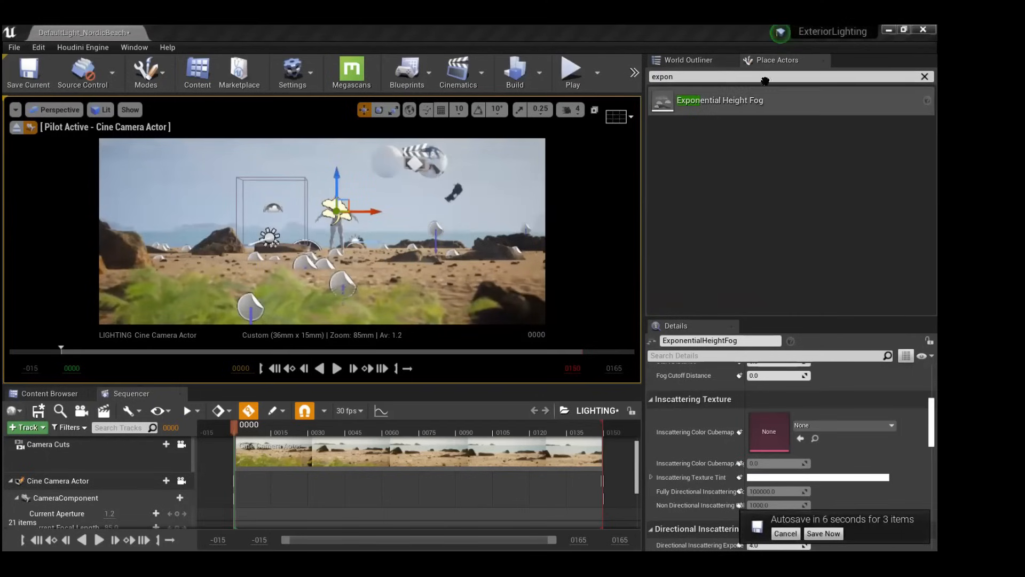
Set the height fog's Fog Density to 0.005 and its Fog Height Falloff to about 0.57.
scroll(707, 428, "up", 5)
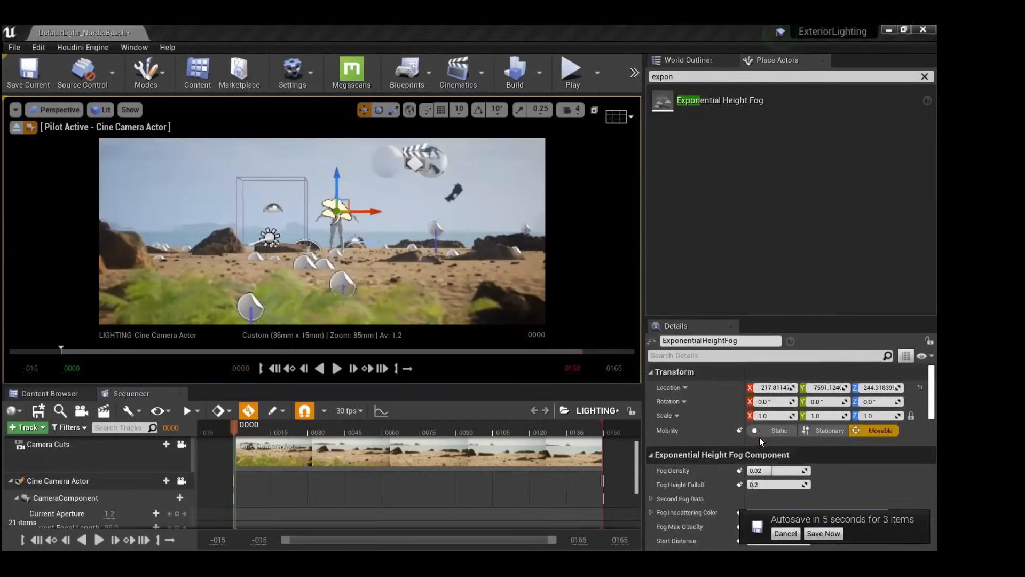
scroll(678, 408, "down", 2)
scroll(739, 421, "down", 1)
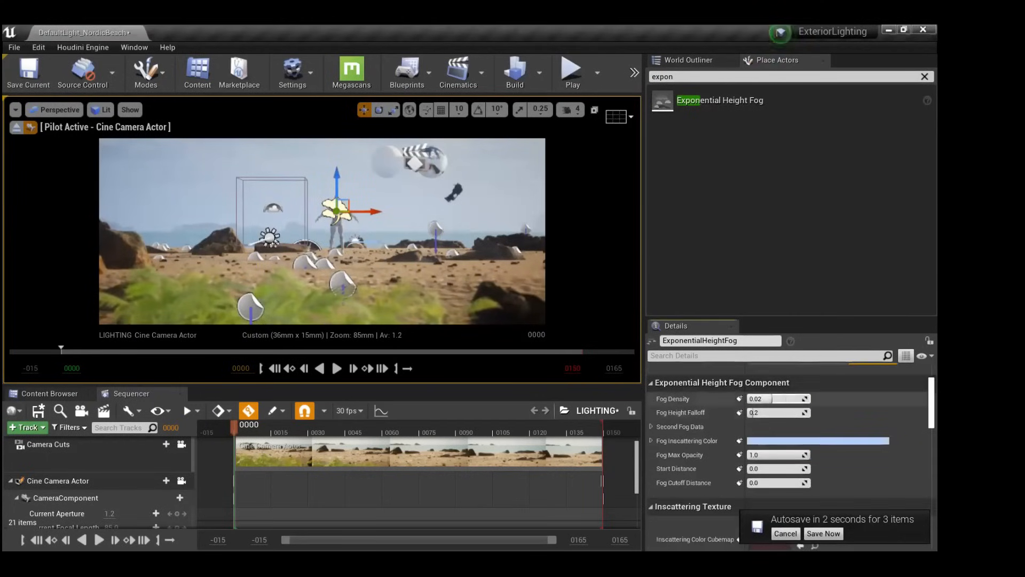
left_click_drag(809, 399, 767, 399)
left_click(767, 396)
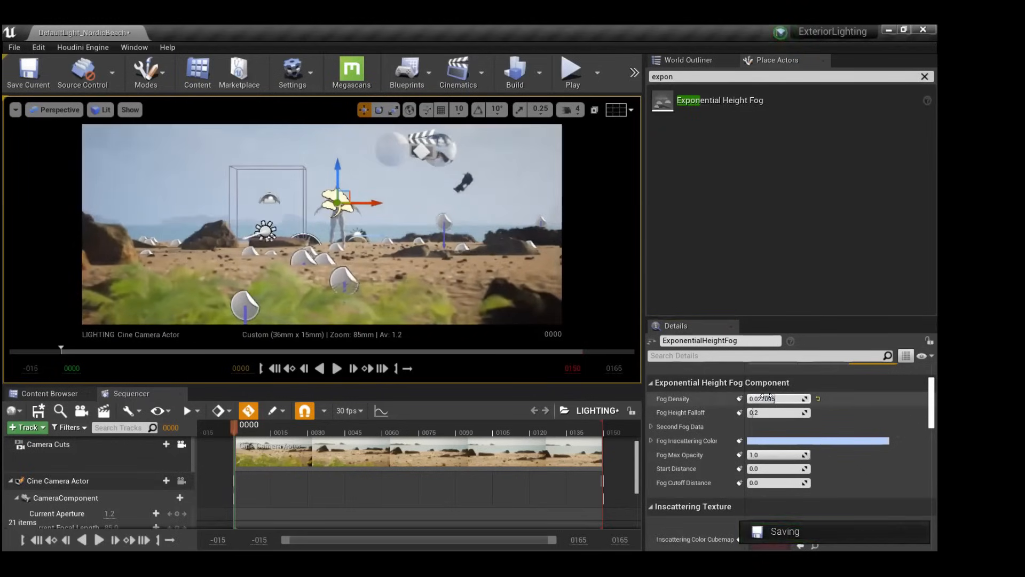
type("0")
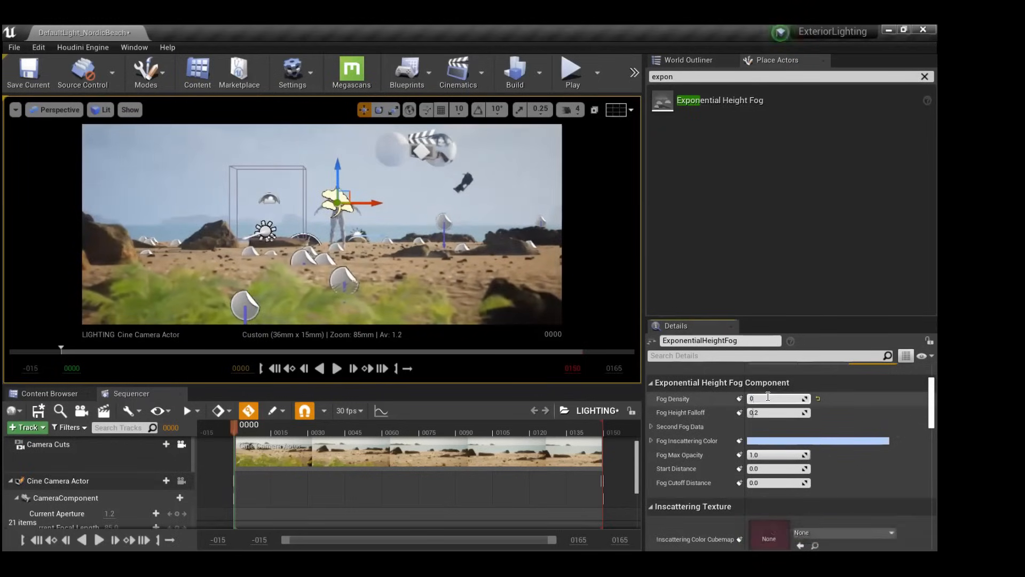
type(".005")
key("Return")
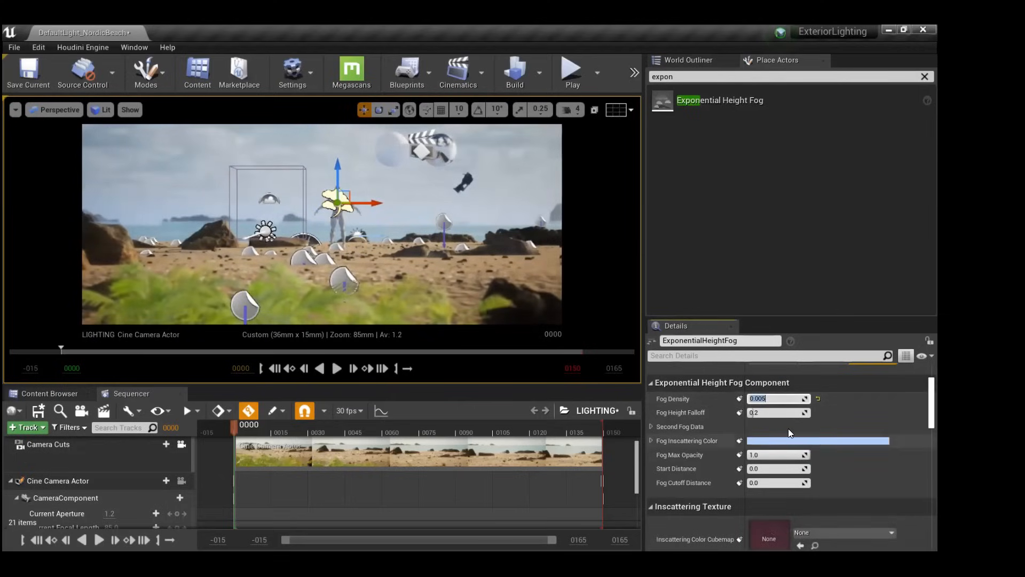
left_click_drag(764, 411, 801, 412)
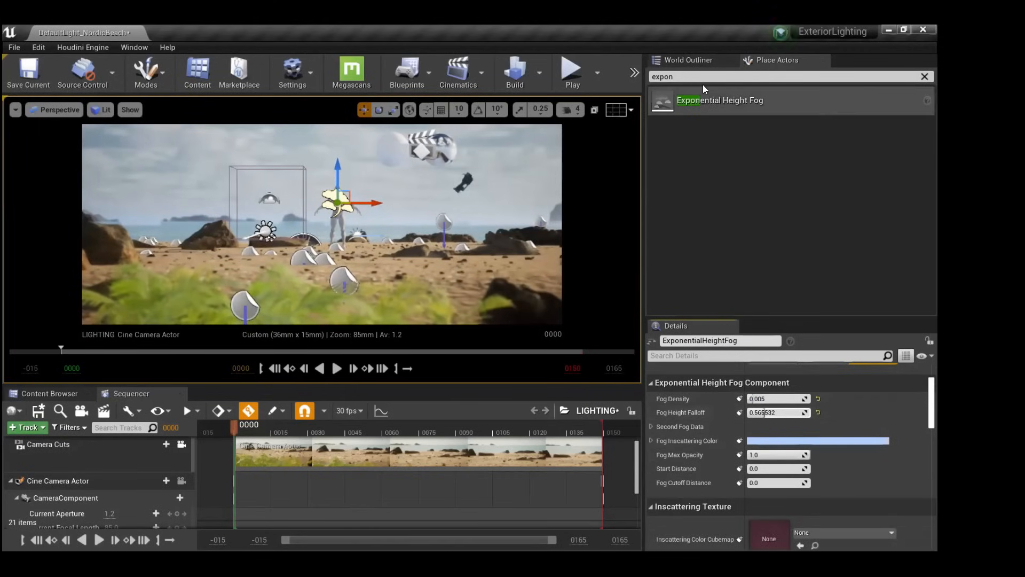
Enable Cast Cloud Shadows on DirectionalLight2.
left_click(688, 61)
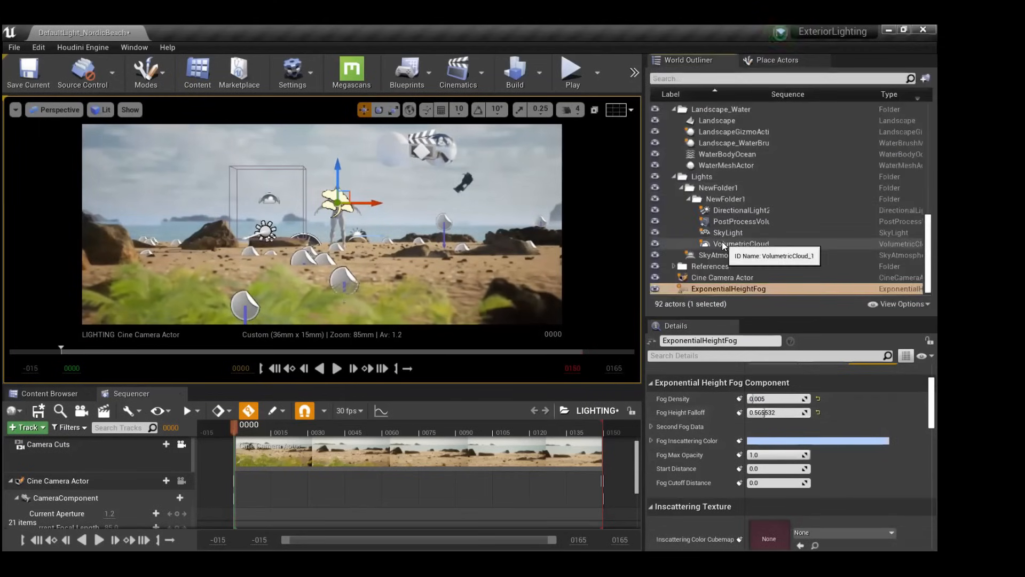
left_click(737, 210)
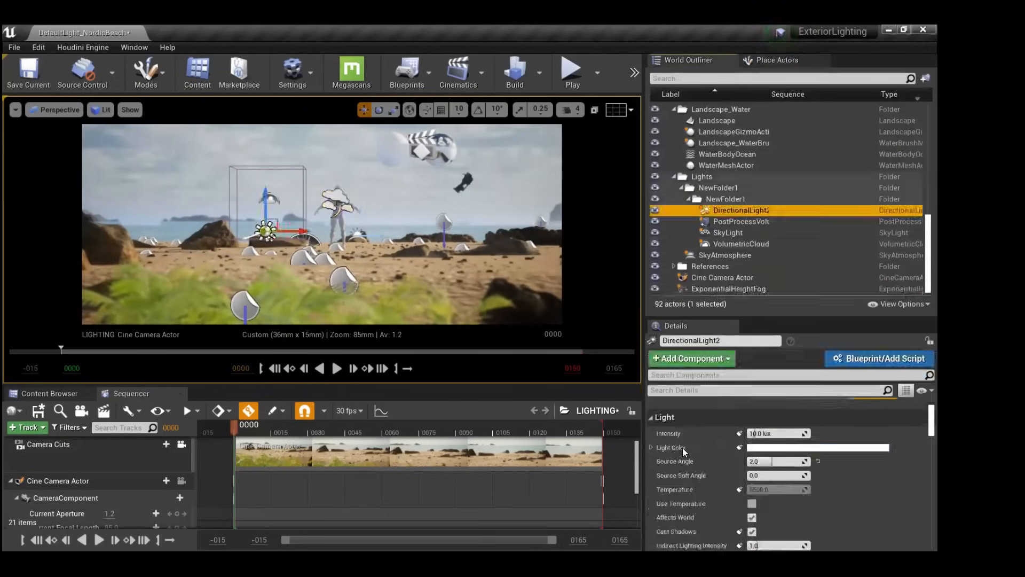
scroll(683, 452, "down", 5)
scroll(682, 447, "down", 8)
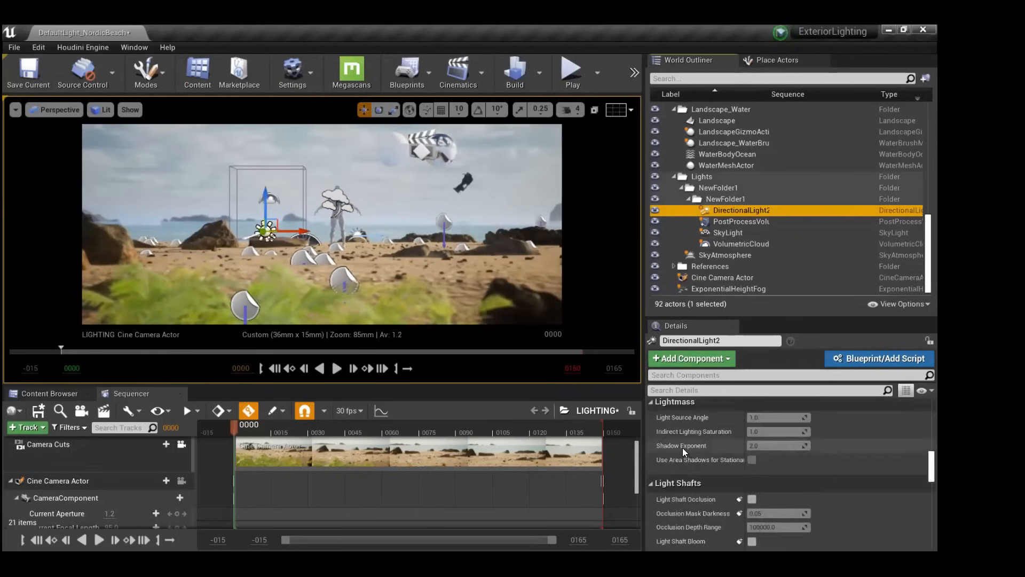
scroll(682, 448, "down", 6)
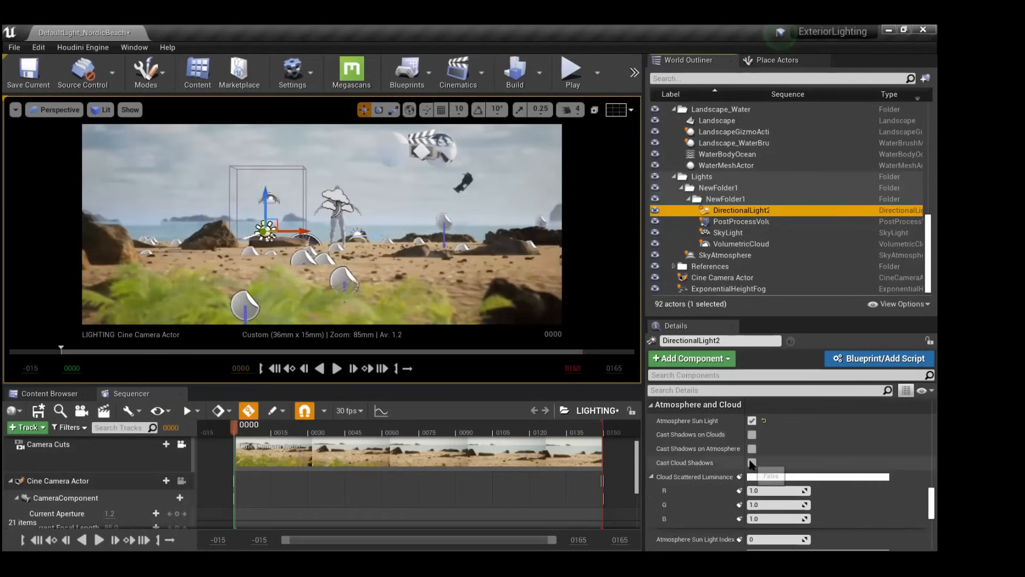
left_click(751, 462)
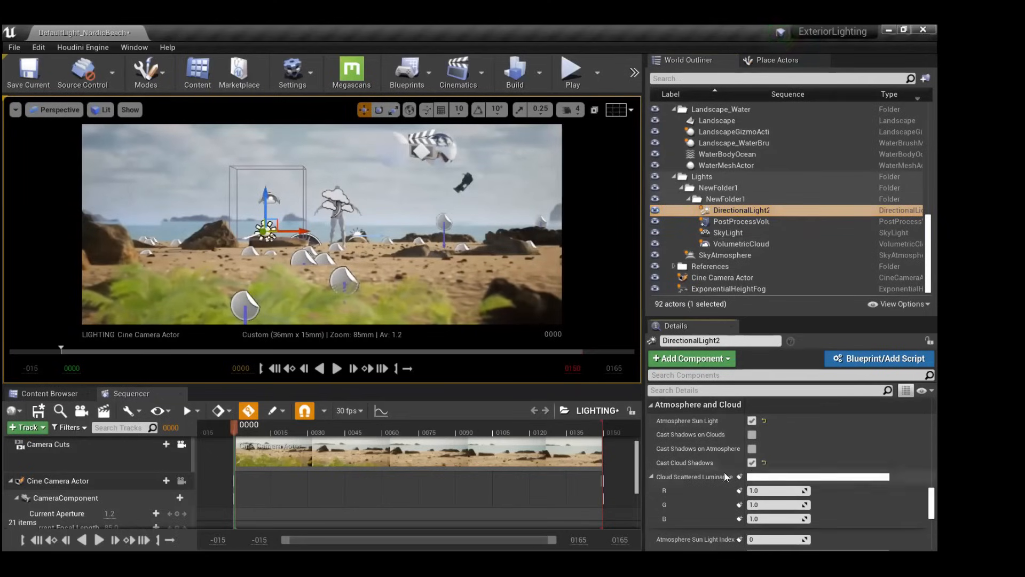
Compare Cloud Shadow Strength values of about 0.11 and 0.16 with the default on the directional light, and reset it to 1.0.
scroll(703, 470, "down", 5)
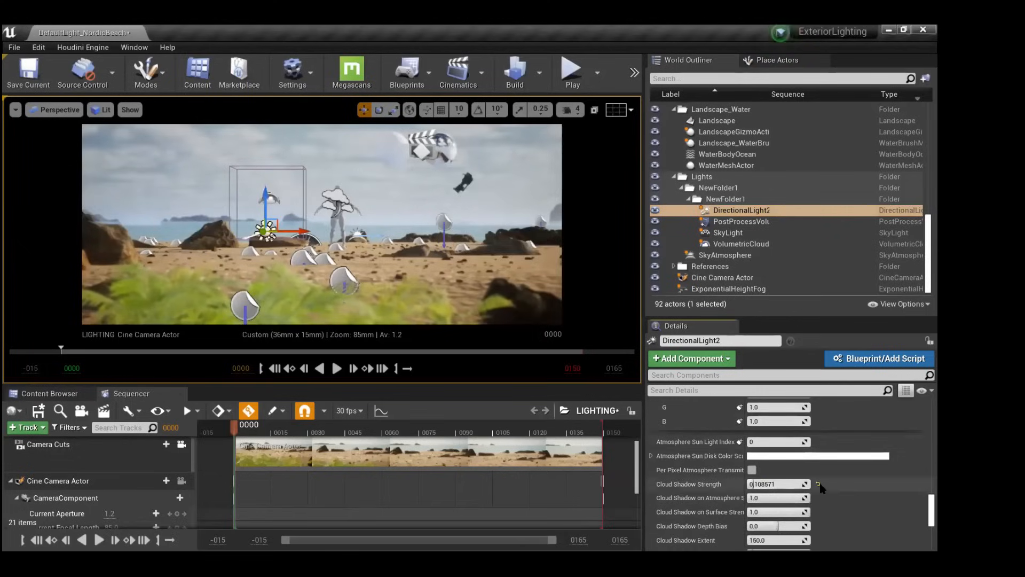
left_click(818, 484)
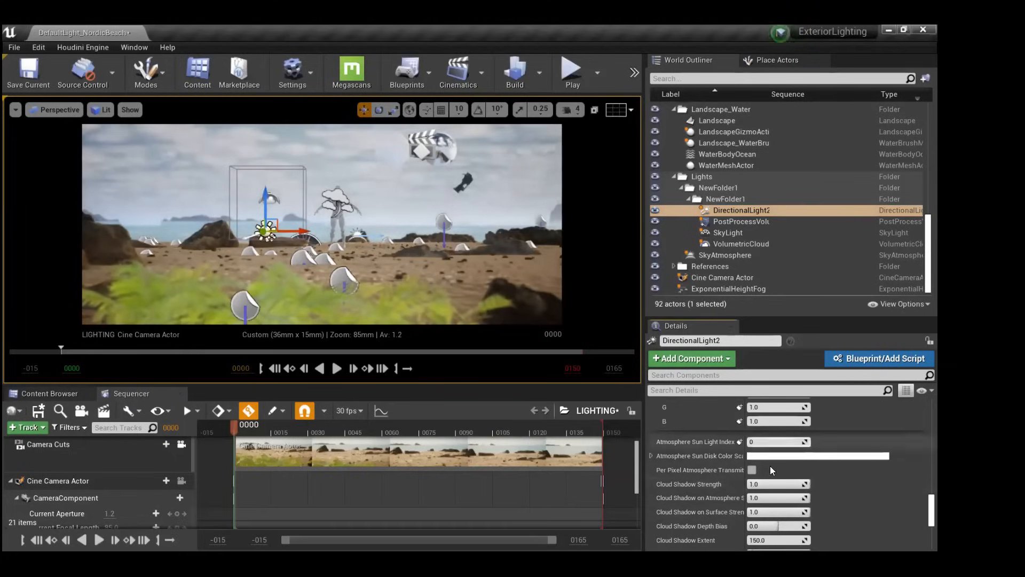
left_click_drag(780, 484, 753, 483)
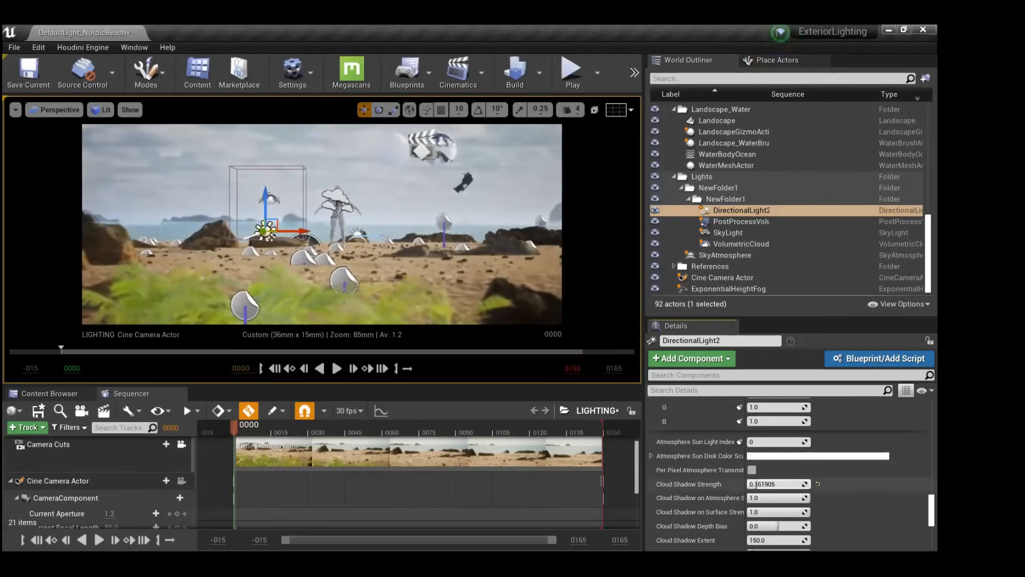
left_click(818, 484)
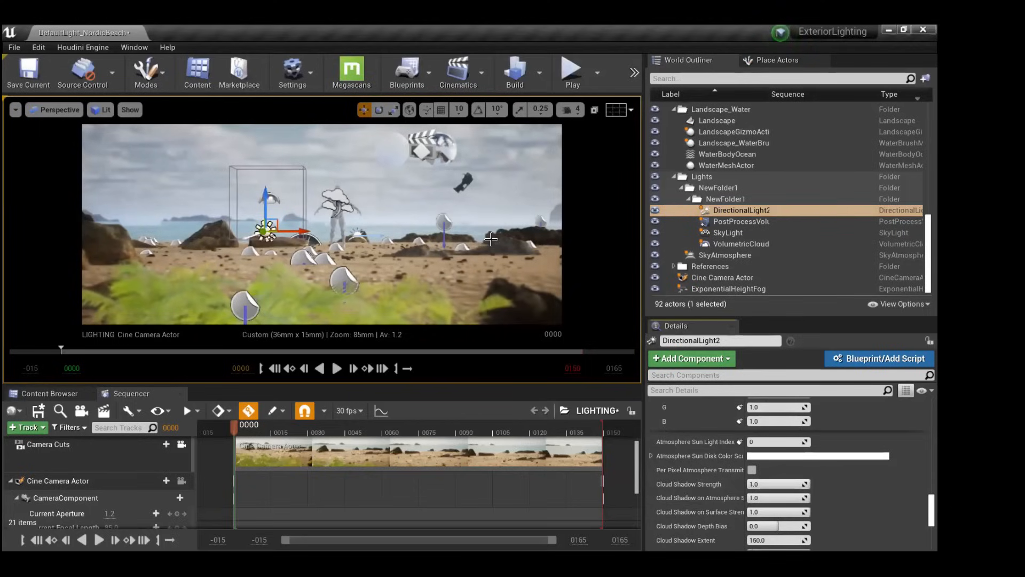
scroll(707, 445, "up", 2)
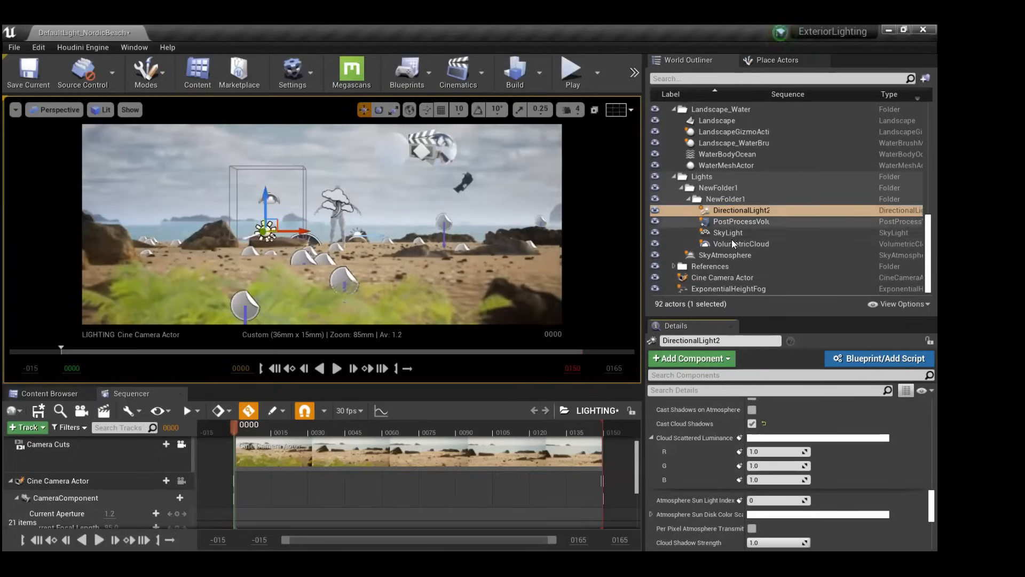
Compare the height fog's Directional Inscattering Color at black and at its default, and set it to black.
left_click(717, 288)
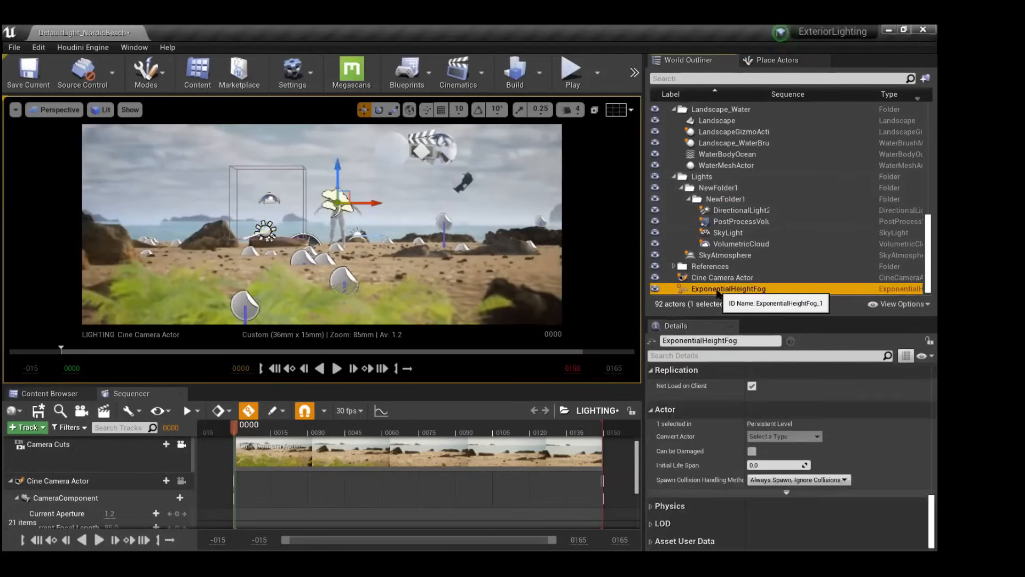
scroll(697, 405, "up", 1)
scroll(697, 405, "up", 10)
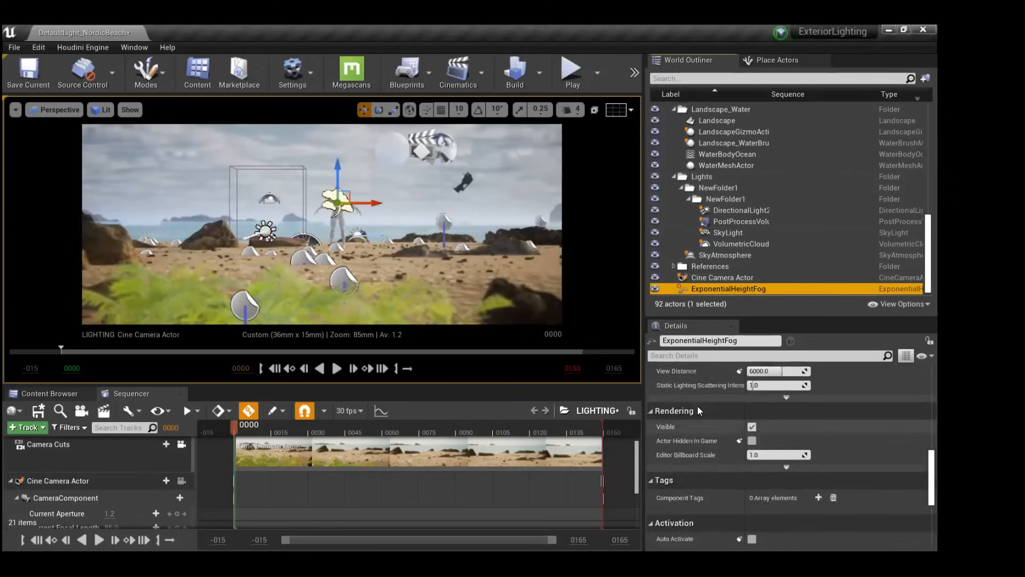
scroll(697, 406, "up", 2)
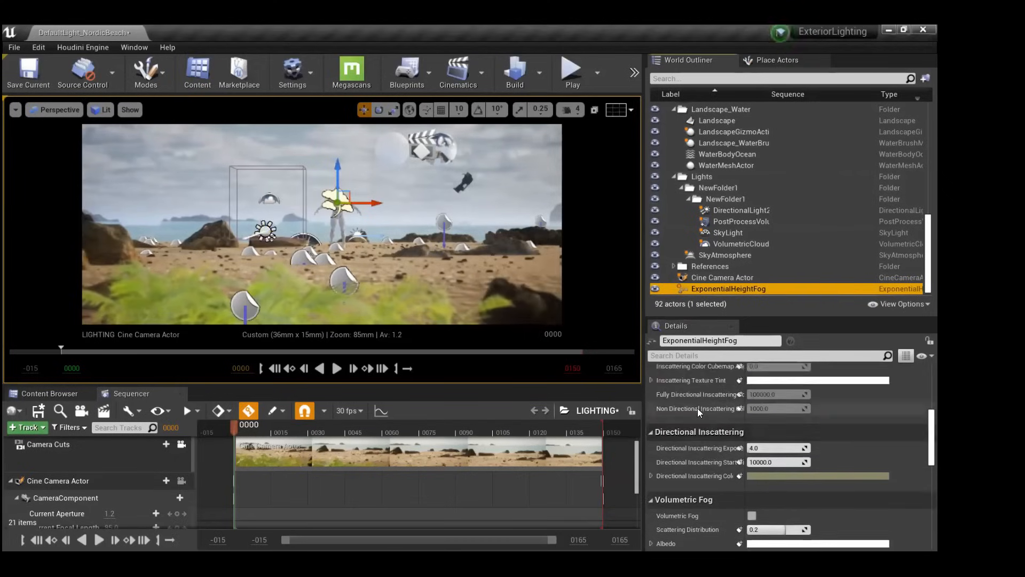
left_click(777, 456)
left_click_drag(685, 354, 685, 393)
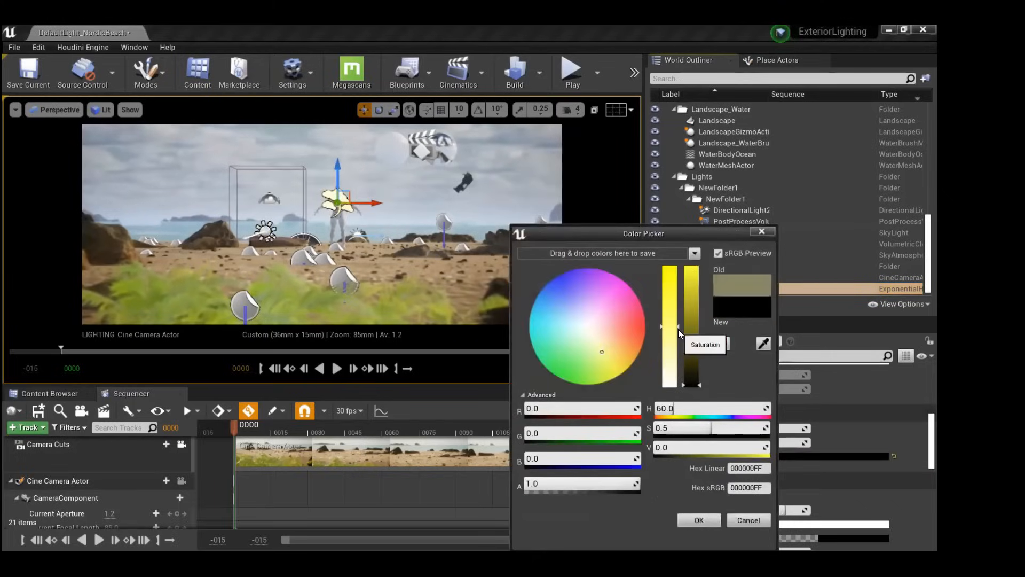
left_click(695, 519)
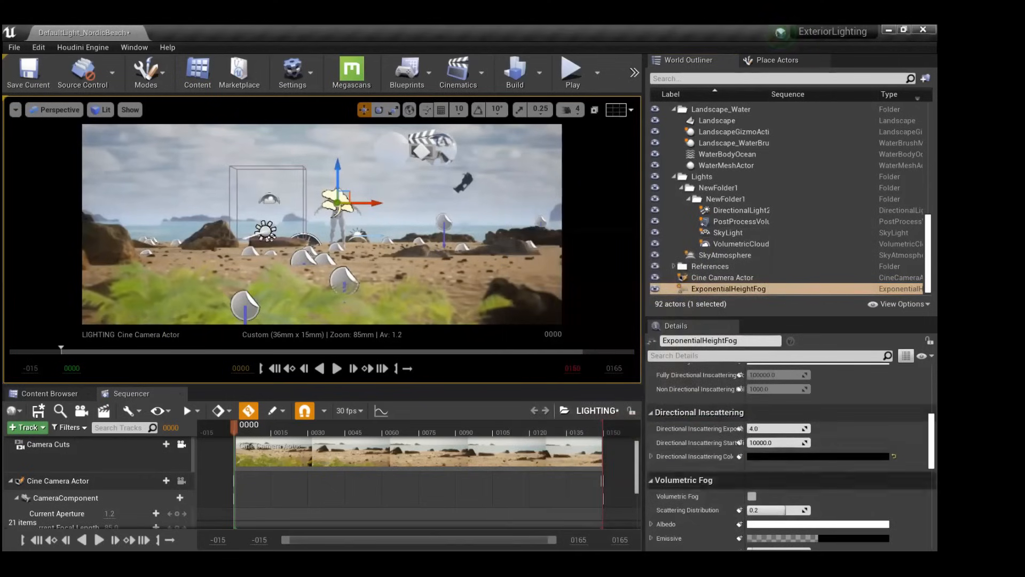
left_click(894, 456)
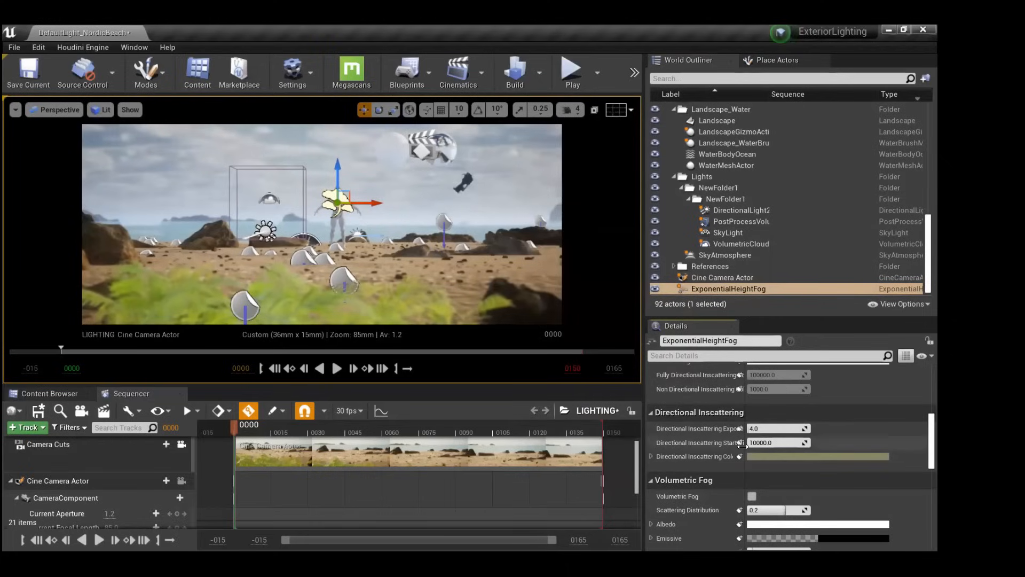
left_click(759, 457)
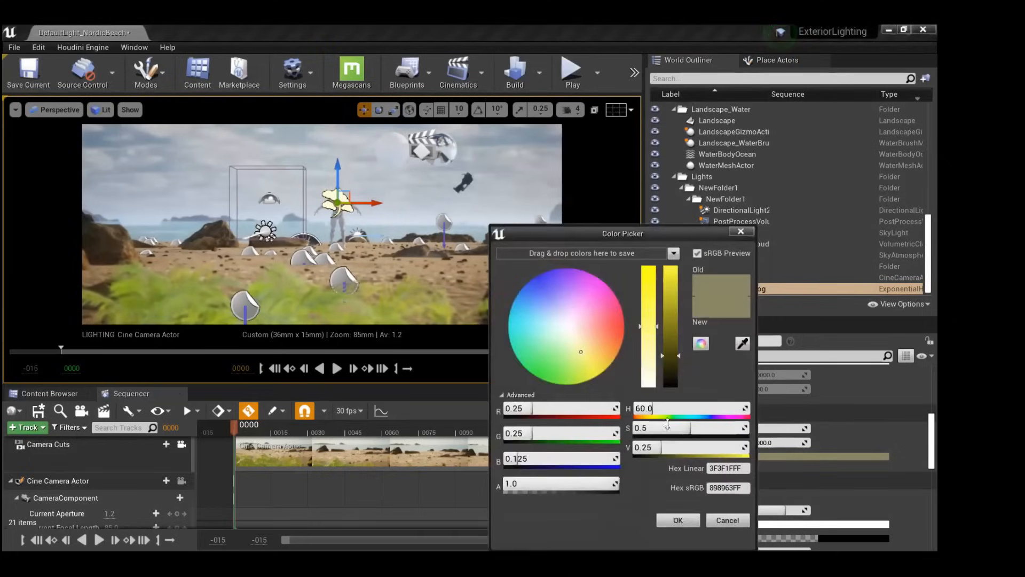
left_click_drag(670, 363, 670, 387)
left_click(676, 520)
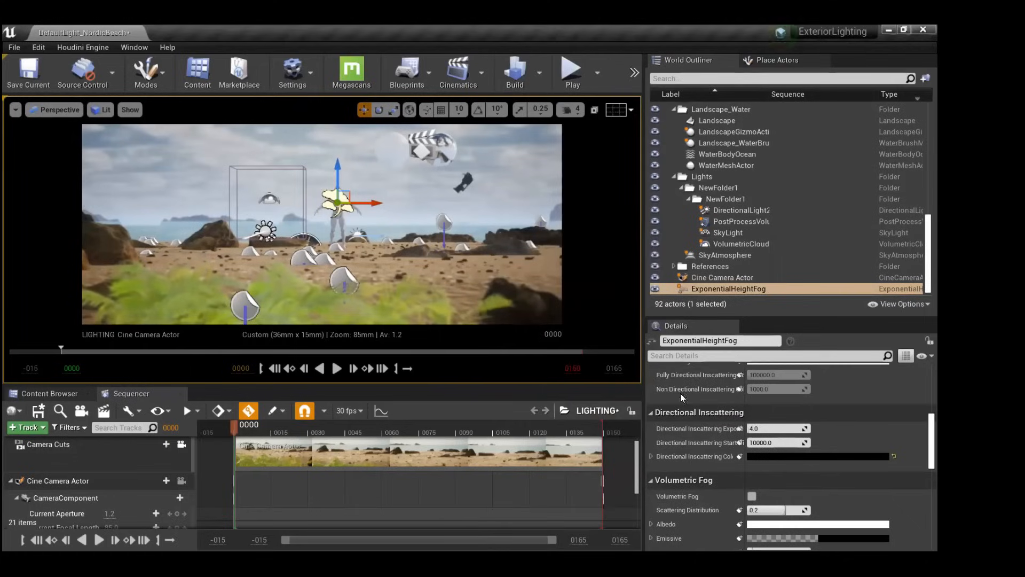
scroll(690, 440, "up", 6)
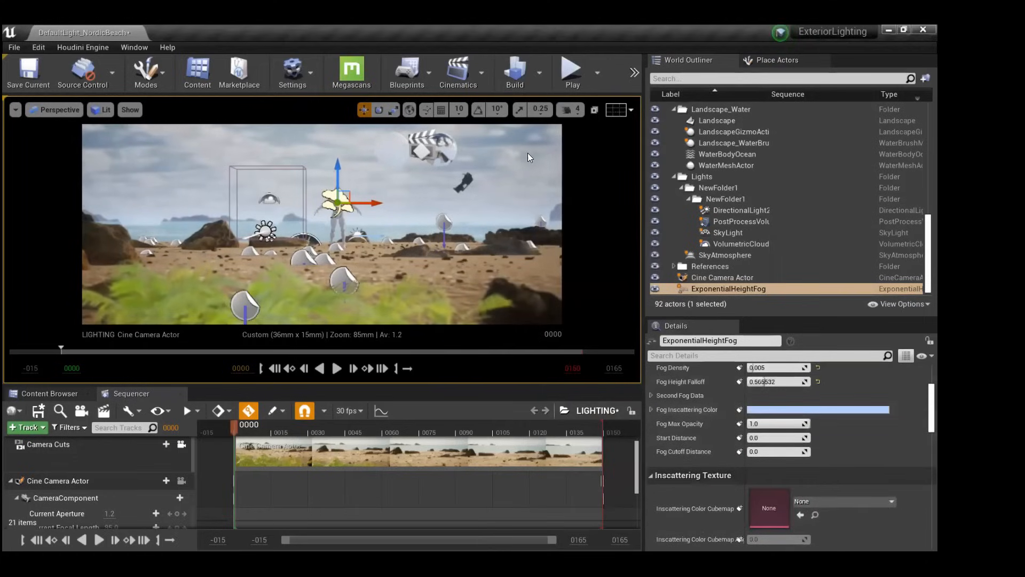
Switch the viewport to the Cine Camera Actor view.
right_click(437, 148)
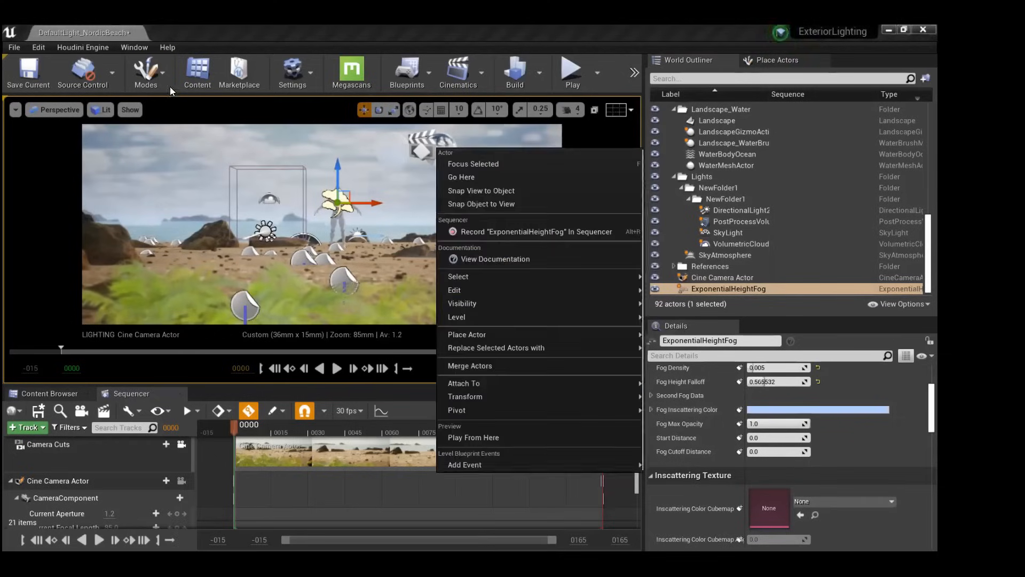
right_click(369, 212)
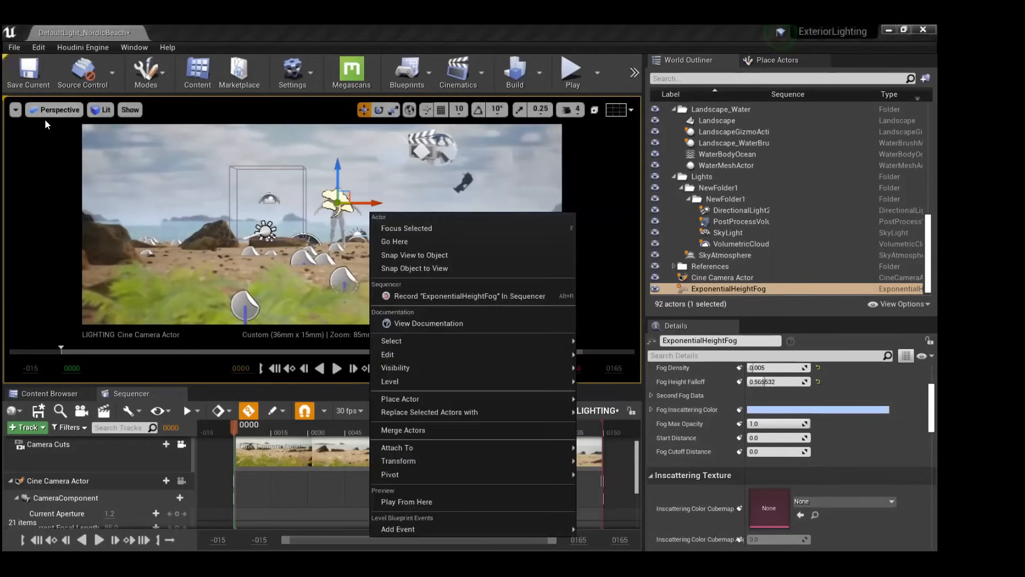
left_click(46, 115)
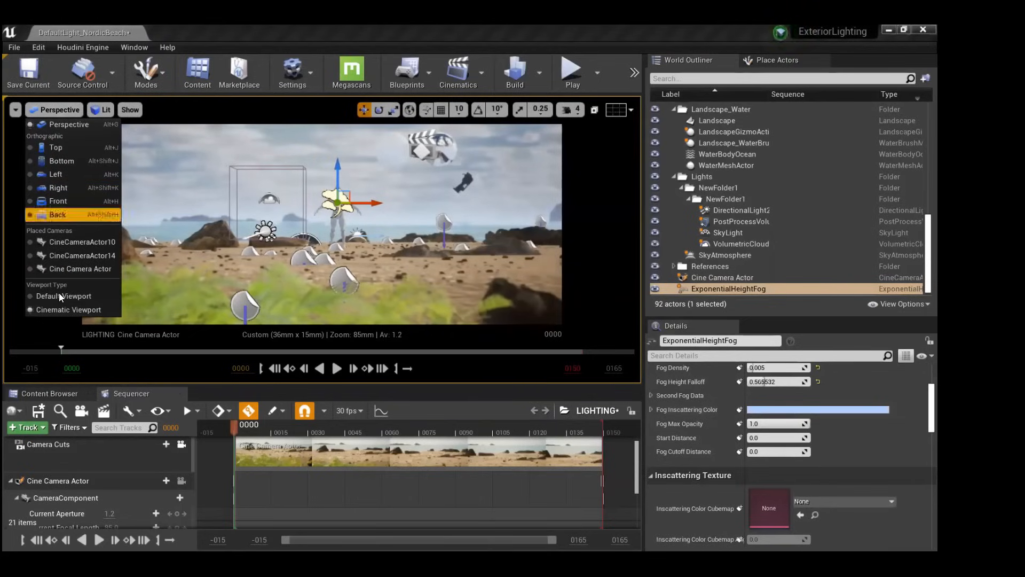
left_click(72, 266)
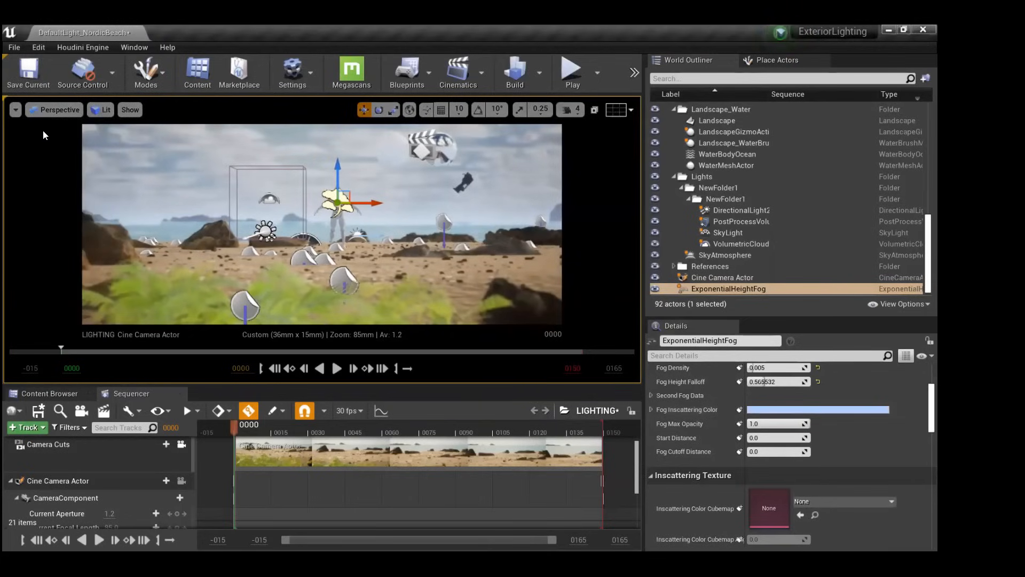
Switch to the Default Viewport and set the height fog's Fog Density to about 0.00076 and Fog Height Falloff to about 0.109.
left_click(56, 110)
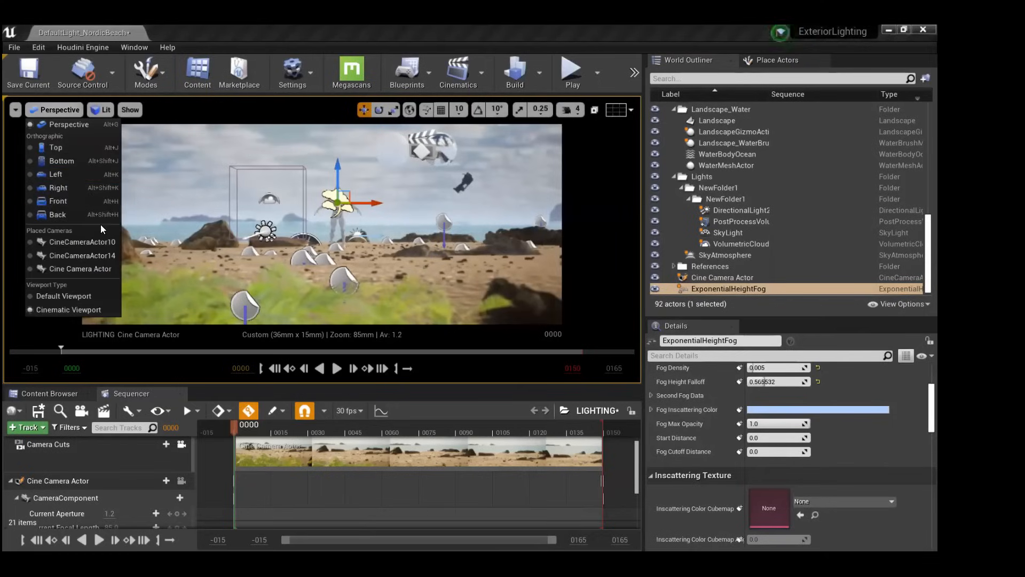
left_click(67, 297)
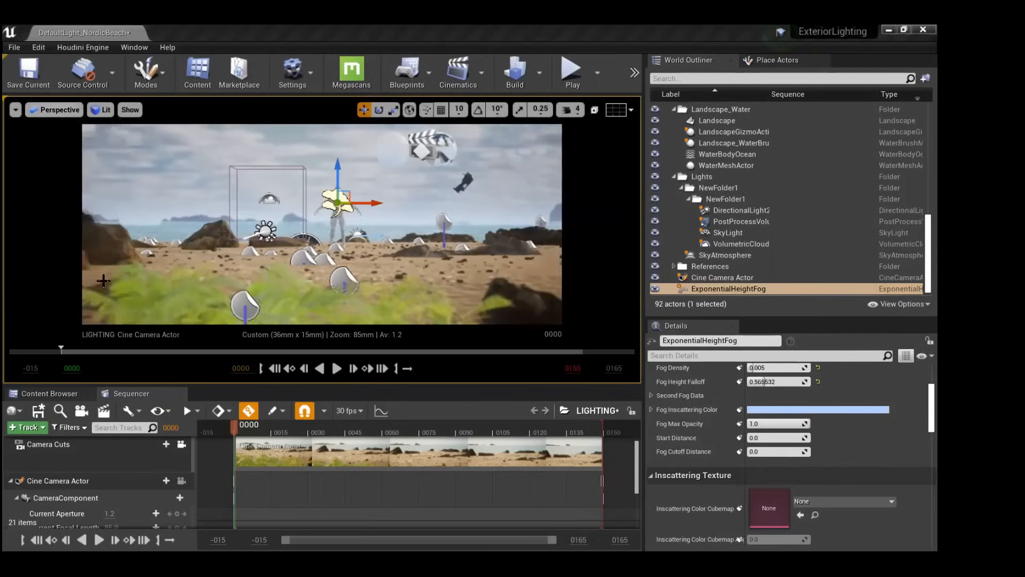
middle_click_drag(294, 292, 438, 233)
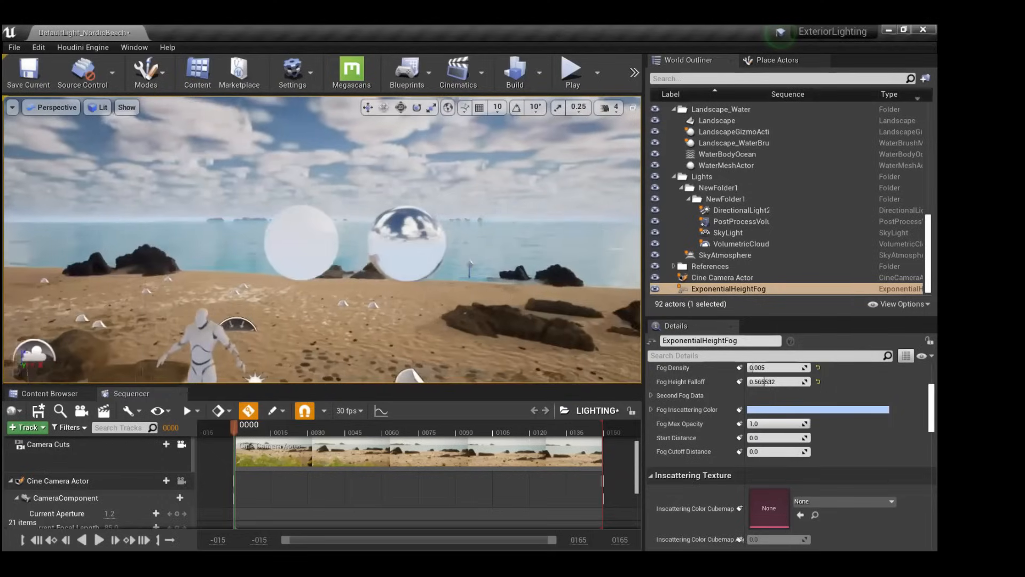
right_click_drag(438, 233, 433, 201)
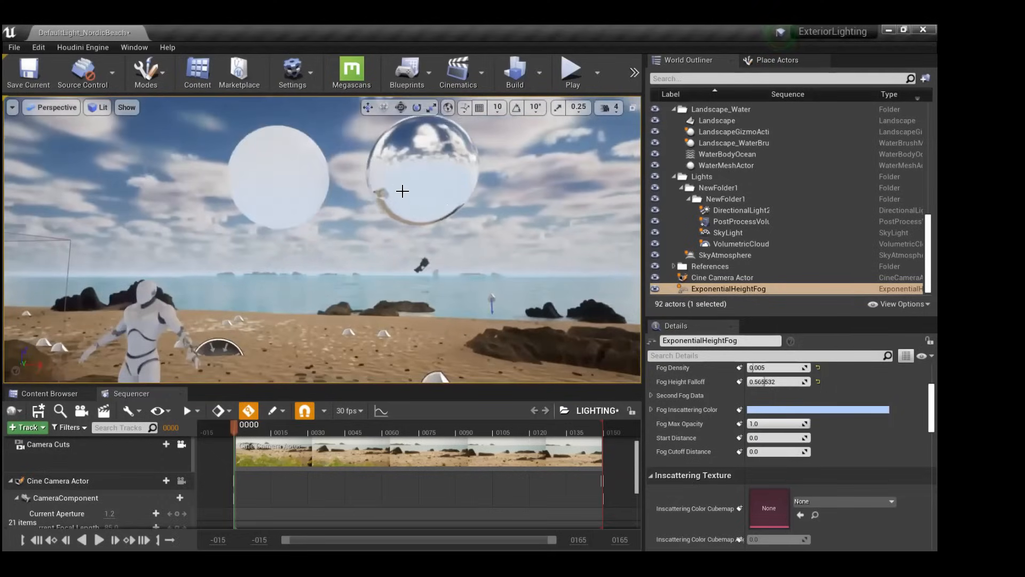
scroll(701, 410, "up", 1)
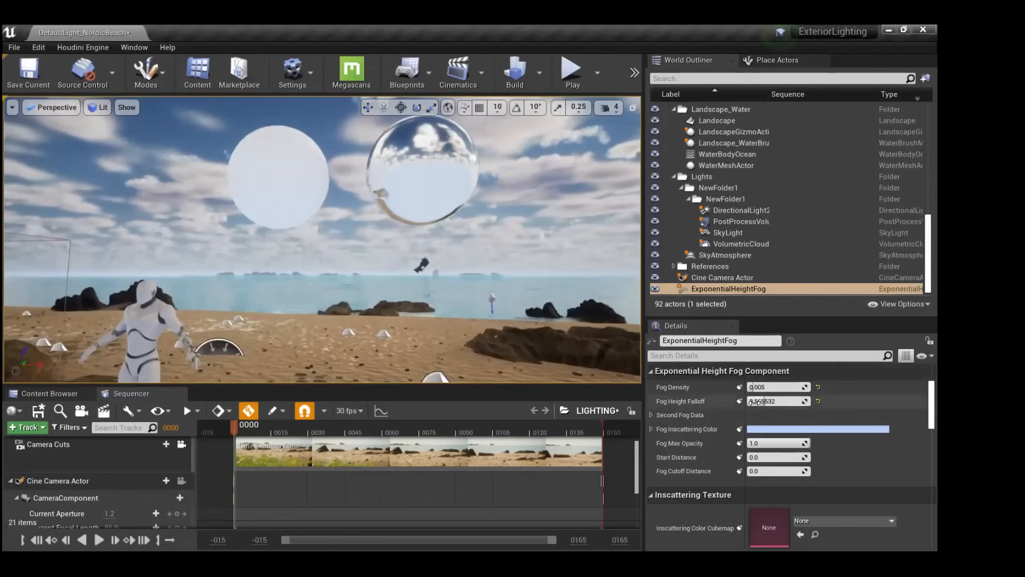
mouse_move(754, 401)
left_mouse_down()
mouse_move(763, 387)
mouse_move(783, 386)
mouse_move(747, 386)
mouse_move(759, 386)
left_mouse_up()
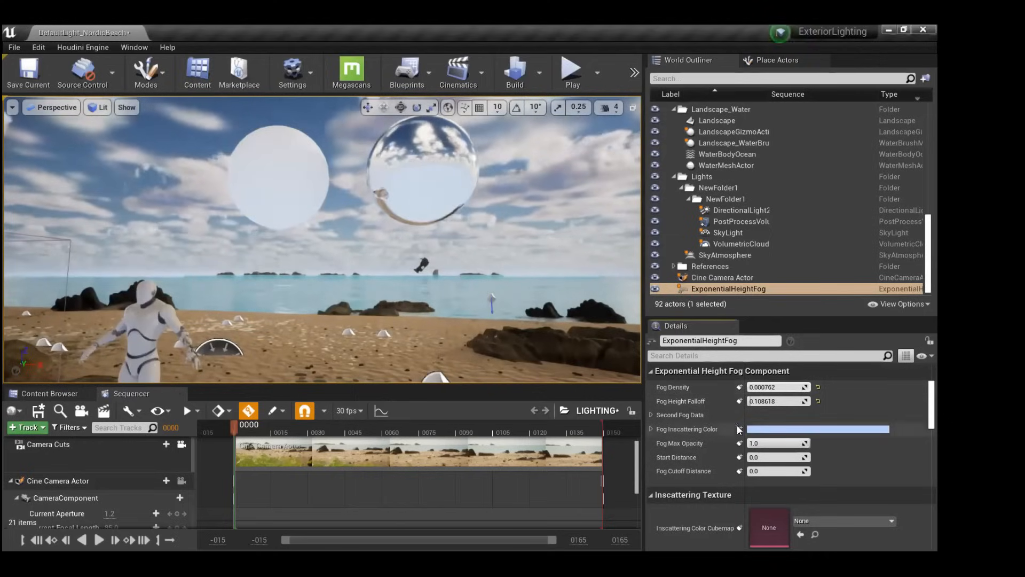
Try a dark blue sampled from the scene, hex sRGB 314C72, as the height fog's Fog Inscattering Color.
left_click(764, 431)
left_click(747, 342)
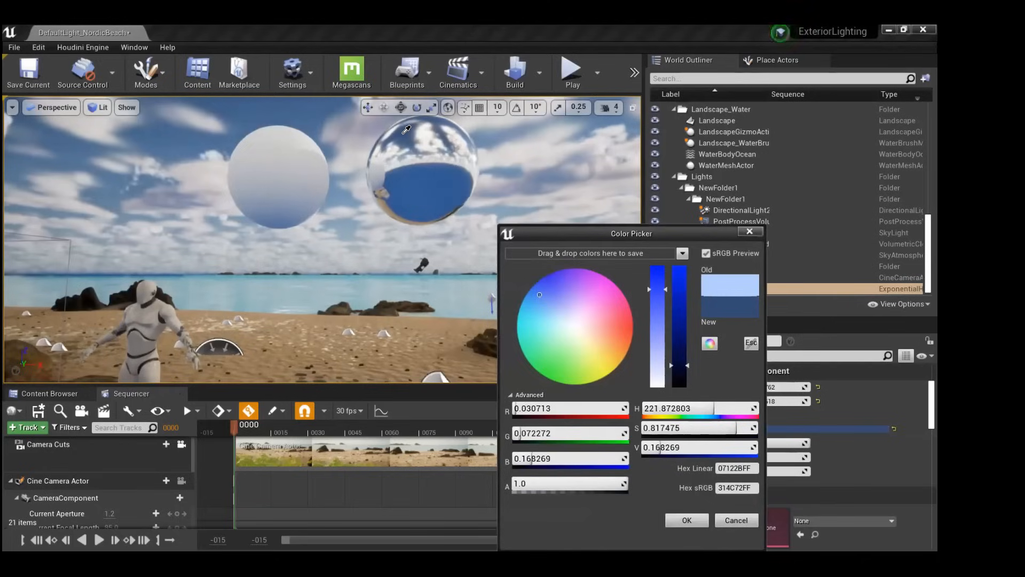
left_click(433, 193)
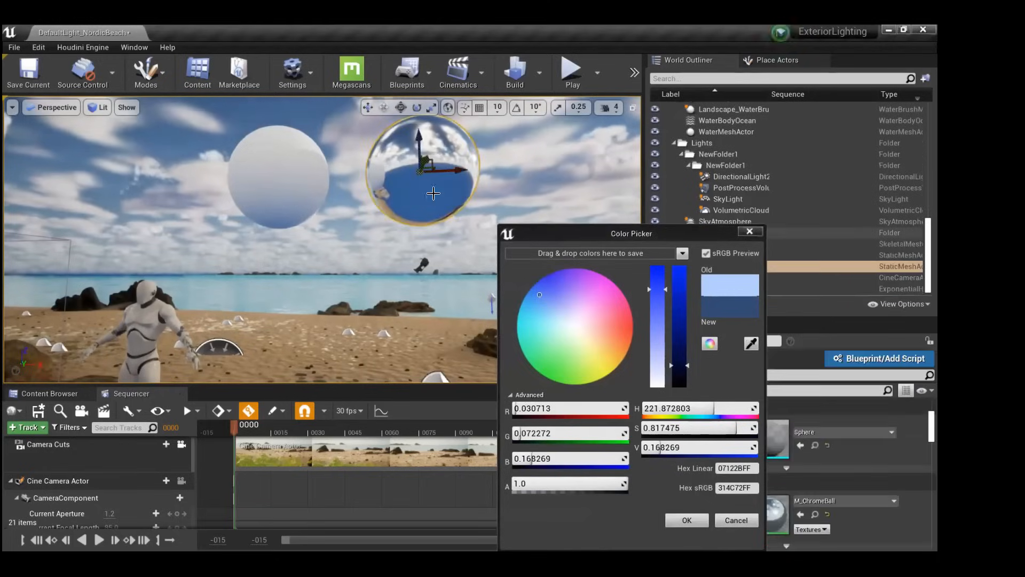
left_click(687, 519)
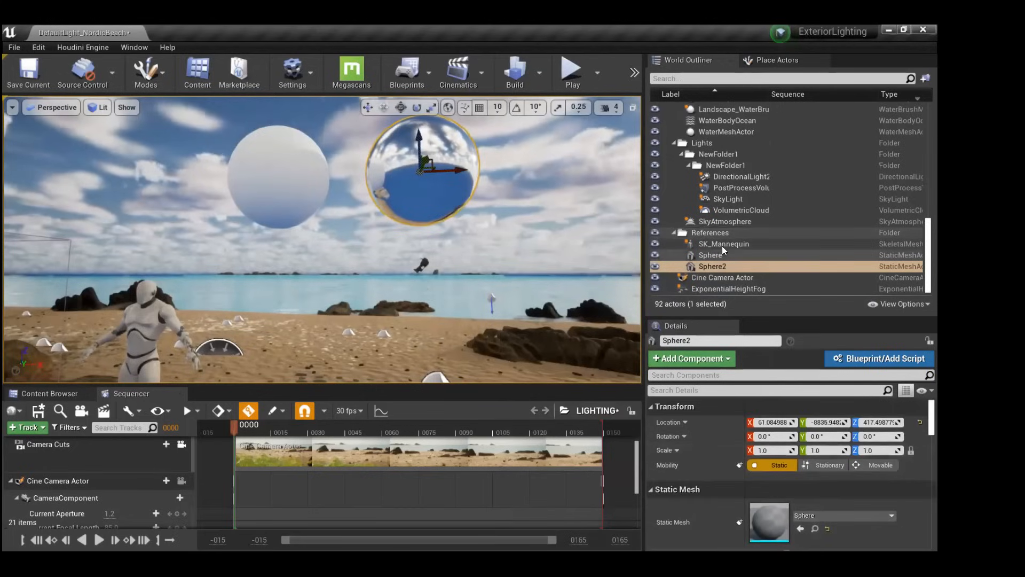
Set the ExponentialHeightFog's Fog Density to about 0.0023 and switch the viewport to the Cine Camera Actor view.
left_click(725, 290)
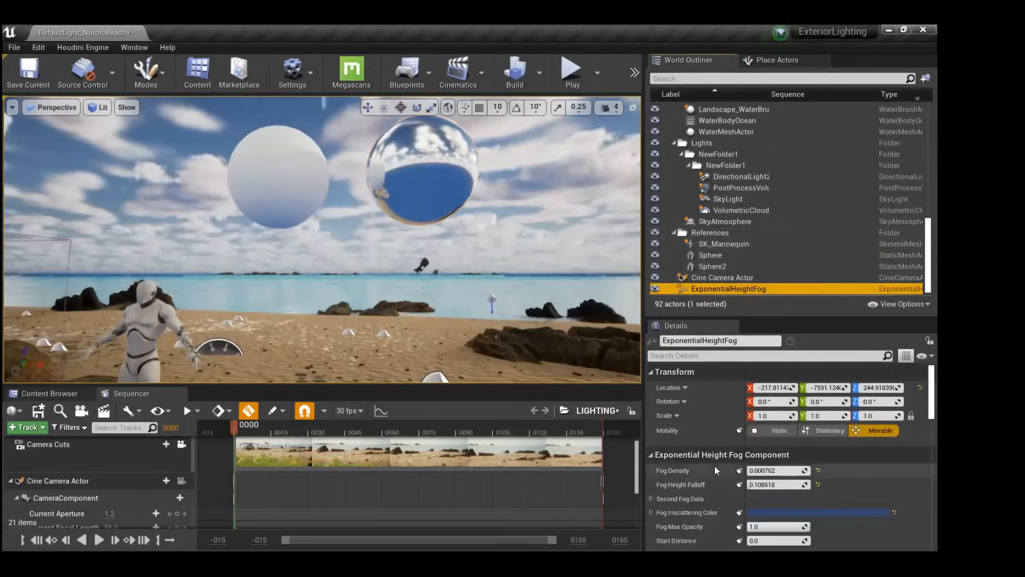
scroll(715, 465, "down", 1)
left_click_drag(755, 452, 758, 452)
left_click(52, 107)
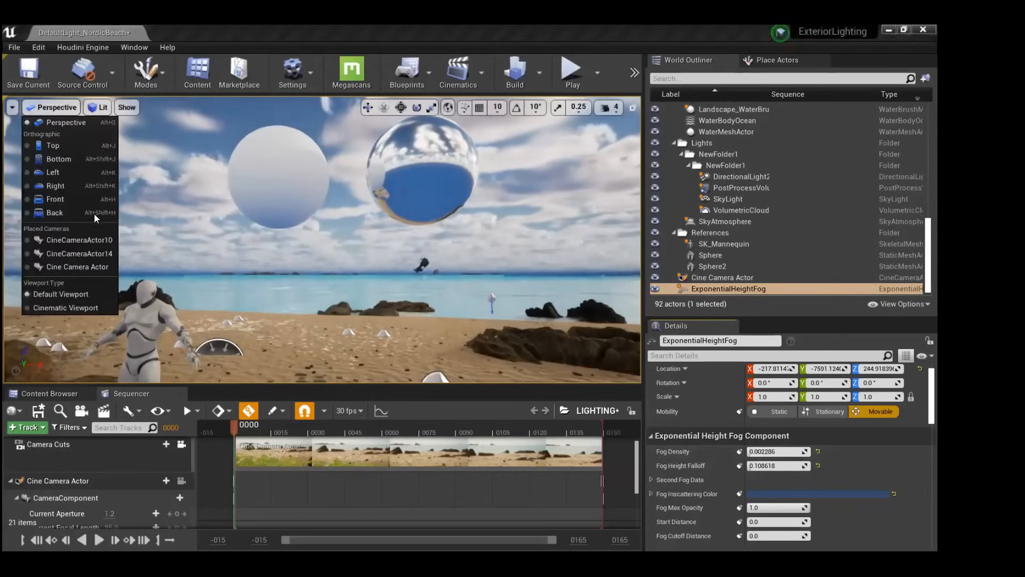
left_click(95, 266)
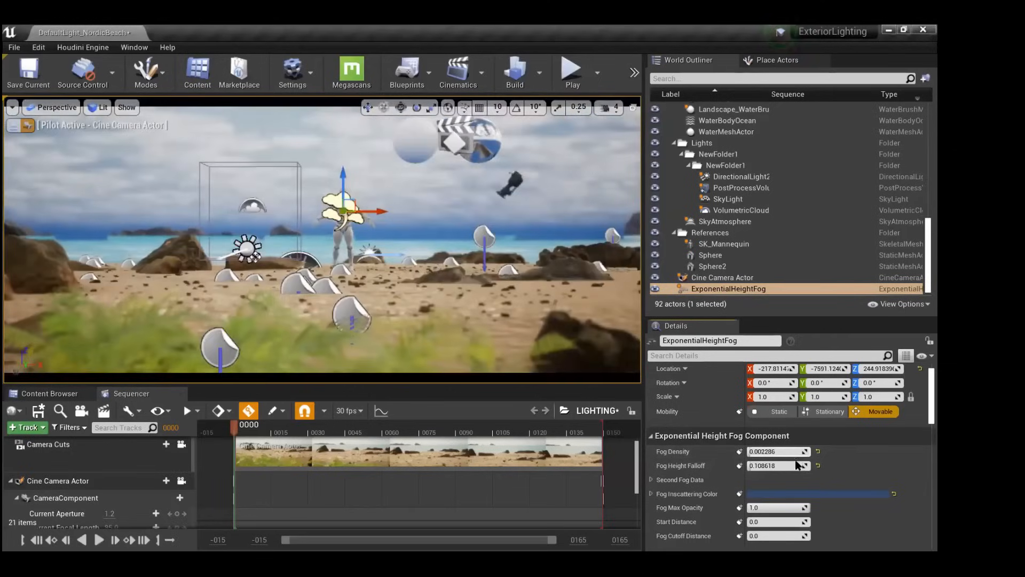
Try a Fog Inscattering Color saturation of about 0.41, and restore the colour to its default light blue.
left_click(817, 493)
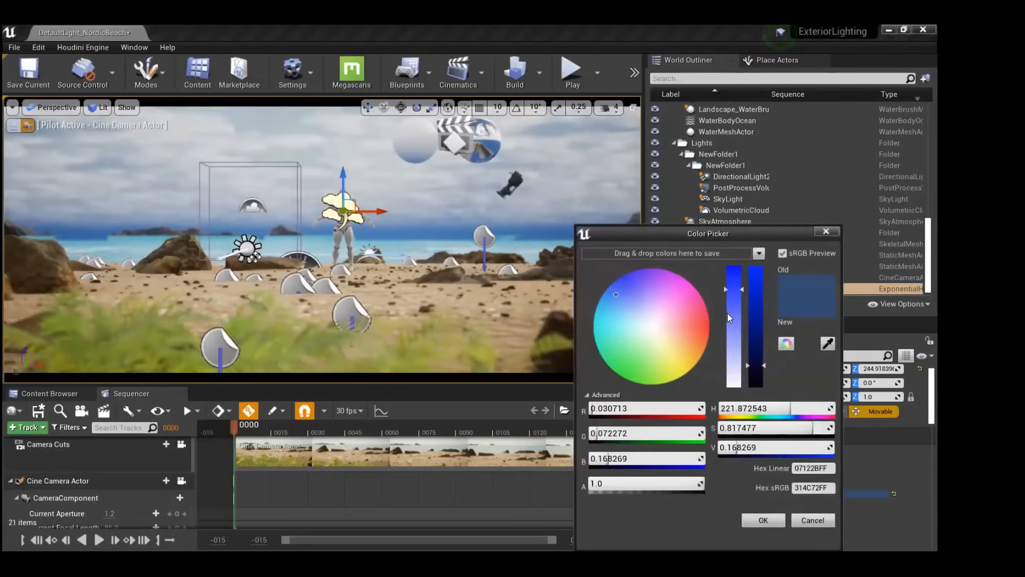
left_click_drag(734, 321, 733, 337)
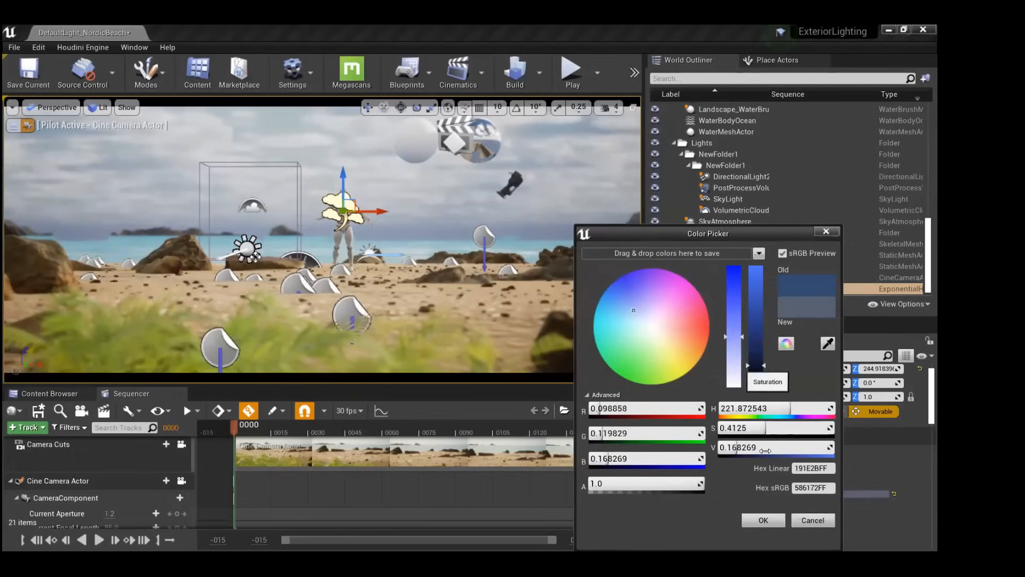
left_click(813, 520)
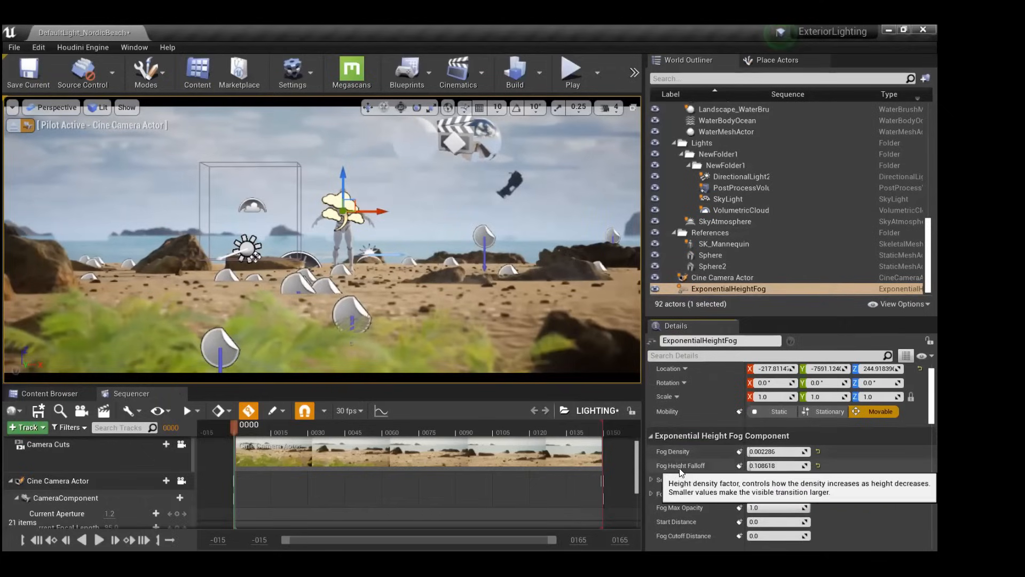
Lower the directional light's sun to the horizon behind the mannequin for a sunset look, with no actor selected.
scroll(717, 466, "down", 5)
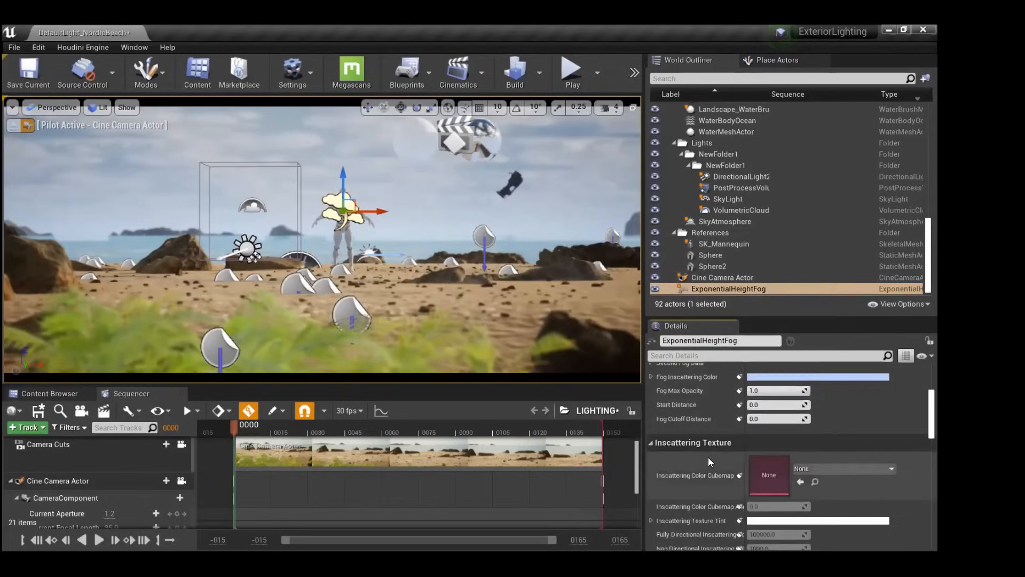
scroll(705, 447, "down", 3)
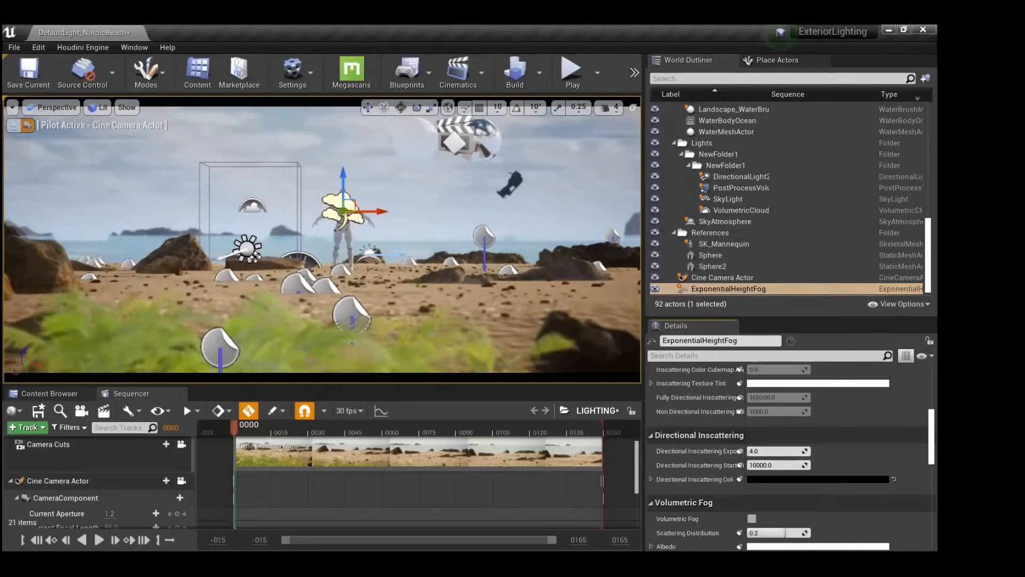
left_click(441, 199)
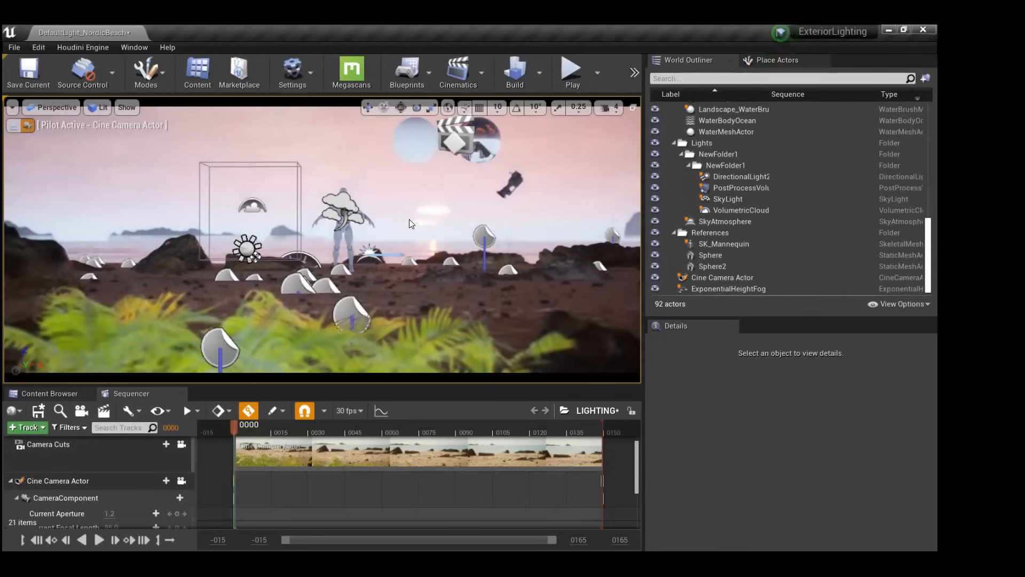
Compare the sunset shot with the ExponentialHeightFog hidden and shown.
left_click(653, 288)
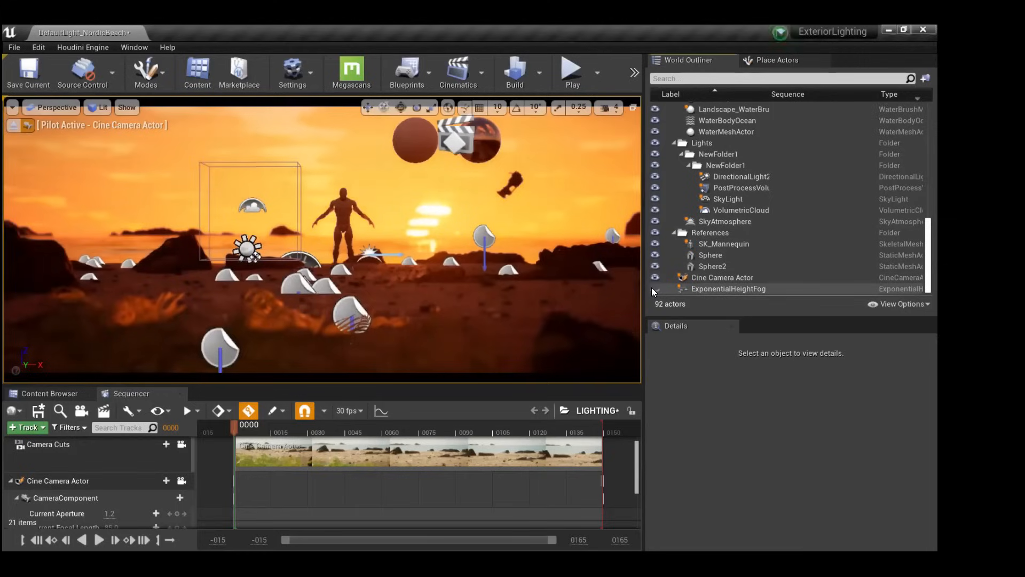
left_click(652, 289)
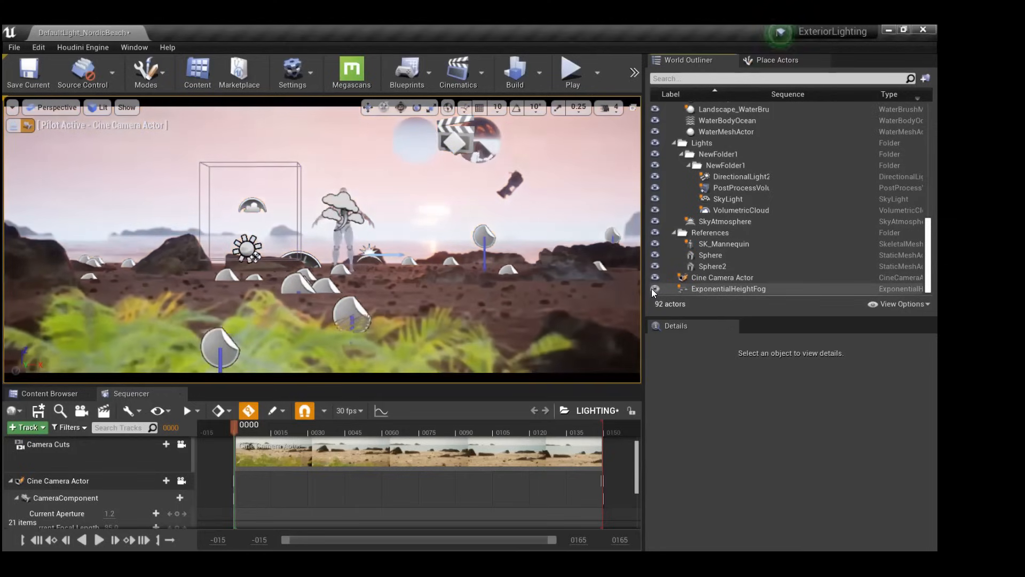
left_click(652, 288)
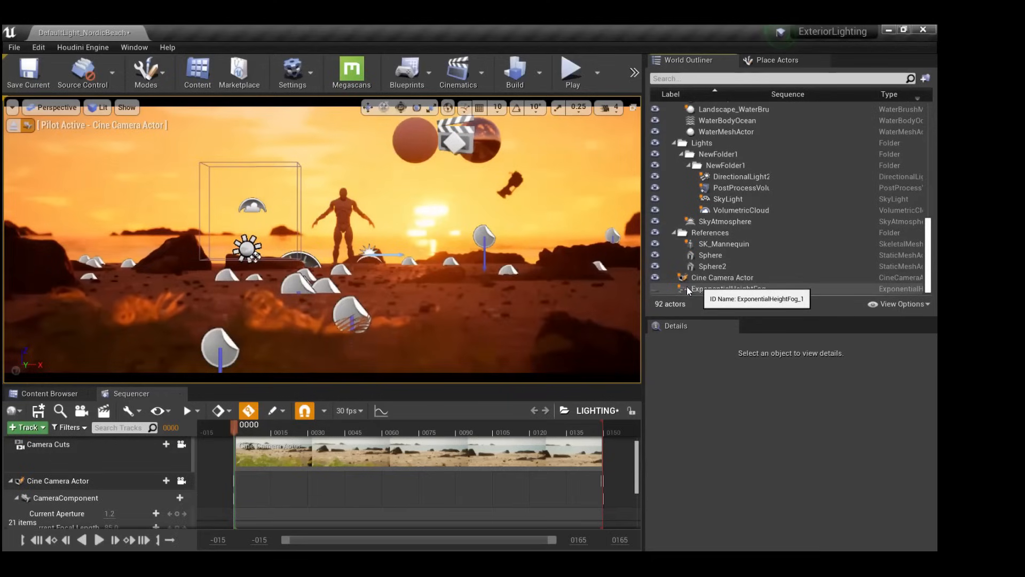
left_click(656, 289)
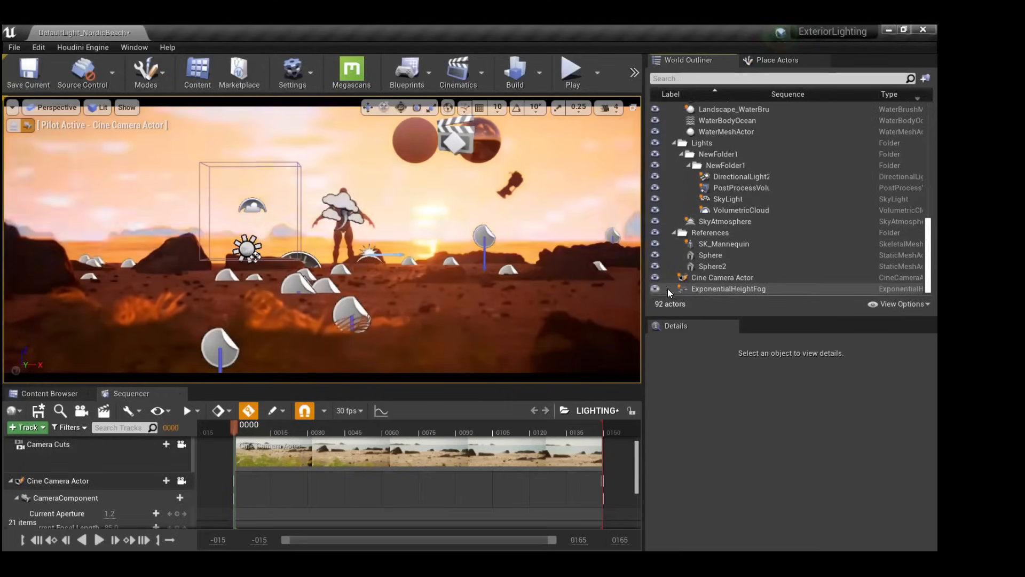
Set the ExponentialHeightFog's Fog Density to about 0.0004 and hide the fog actor.
left_click(720, 288)
scroll(719, 420, "up", 10)
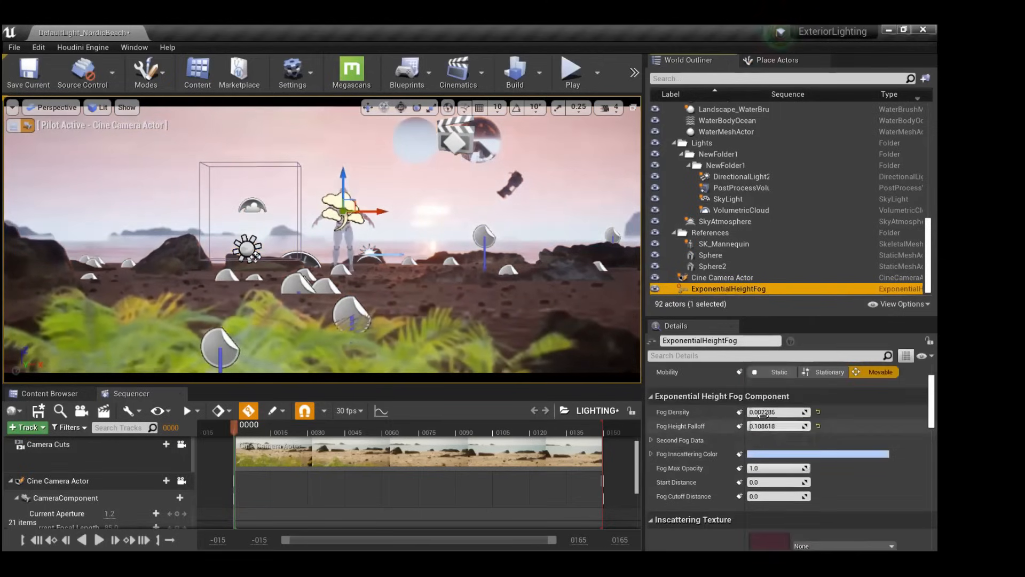
left_click(763, 409)
left_click_drag(760, 409, 727, 410)
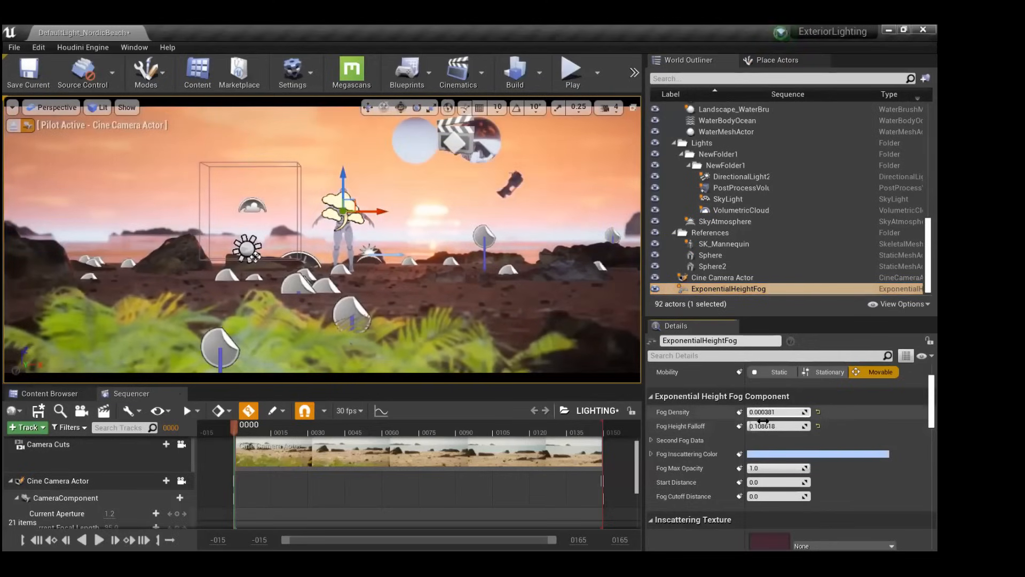
left_click(652, 288)
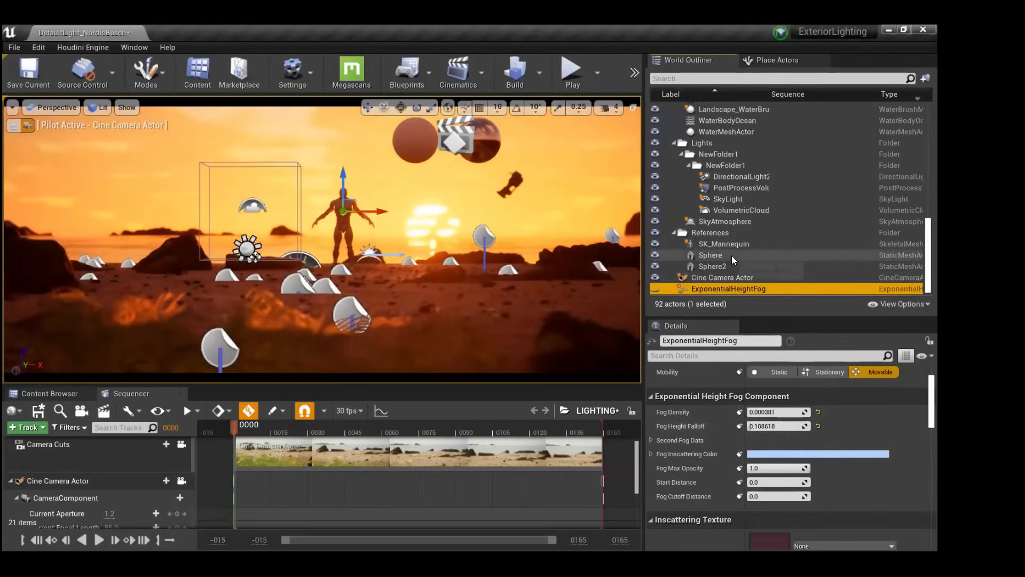
Select DirectionalLight2, stop piloting the Cine Camera Actor, and pull the view back to show the whole sky.
left_click(734, 176)
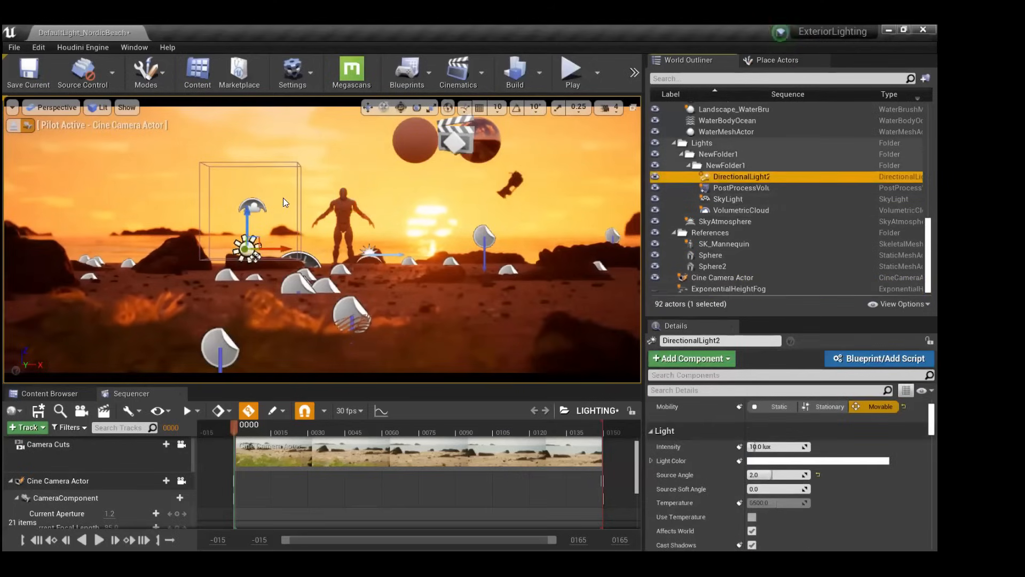
left_click(15, 126)
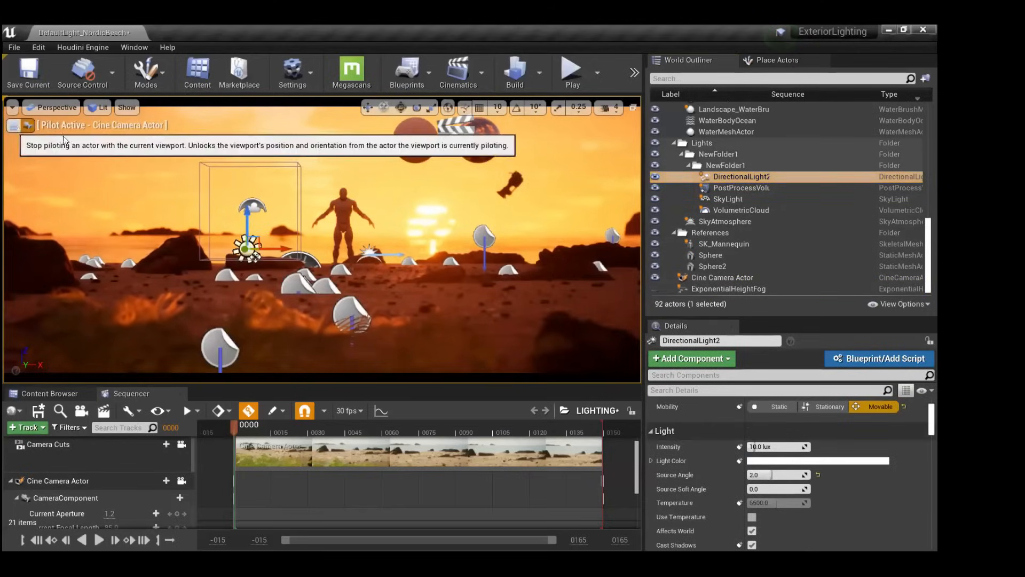
right_click_drag(358, 170, 200, 166)
key("s")
Rotate DirectionalLight2 through several high and low sun positions to compare the cloud lighting, ending with a low sunset at the horizon.
key("ctrl+l")
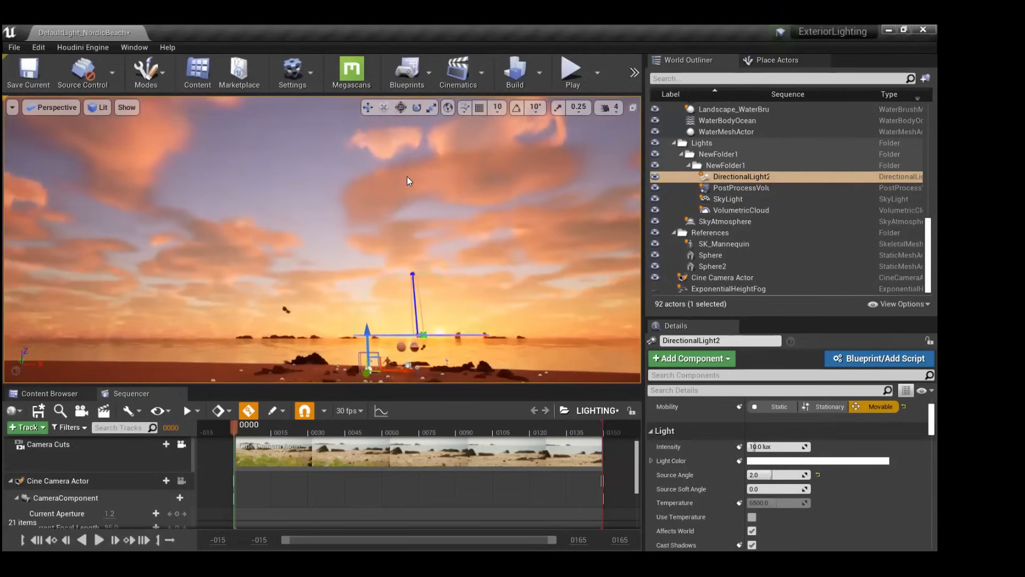
key("ctrl+l")
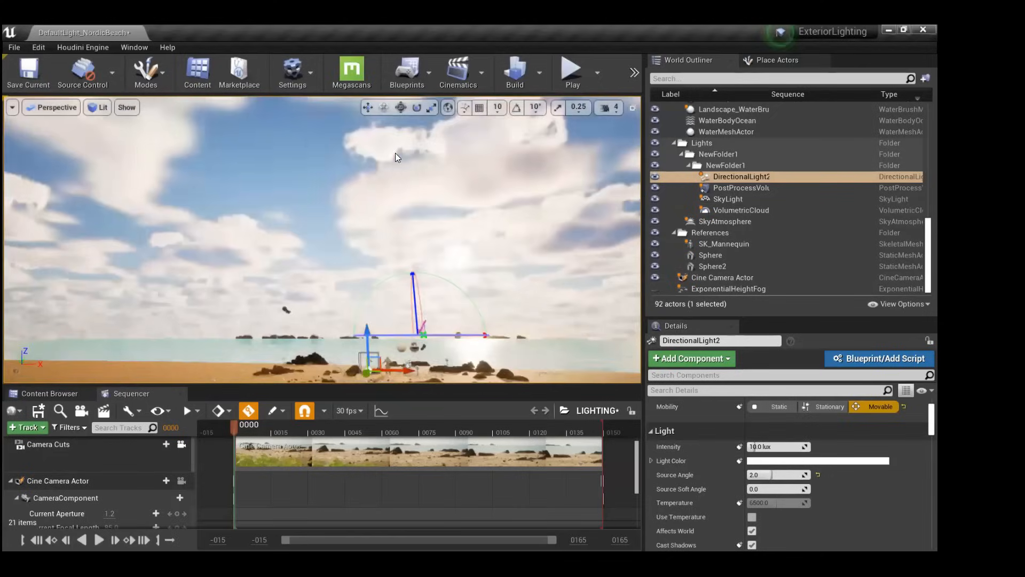
key("ctrl+l")
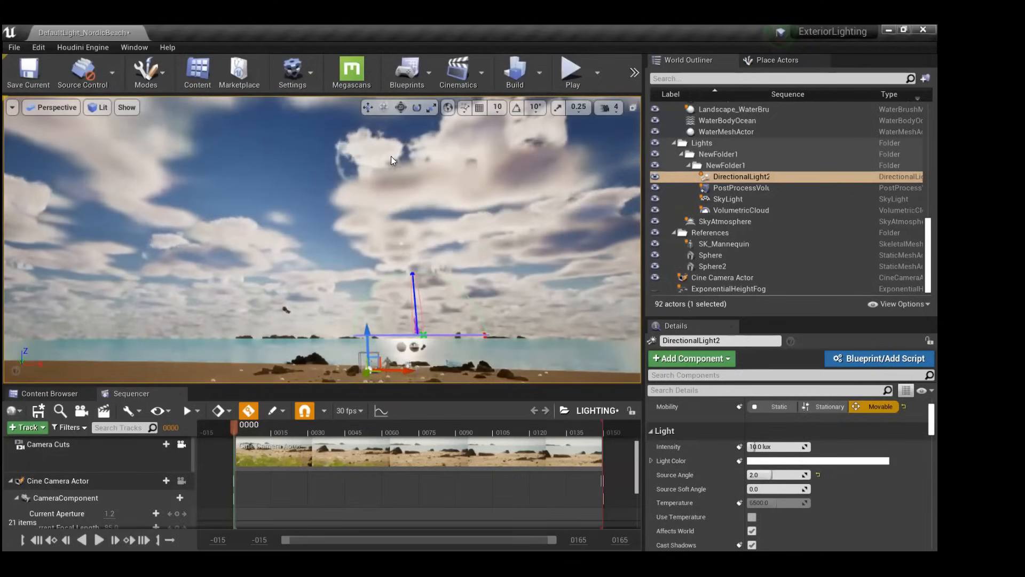
key("ctrl+l")
key("ctrl+l")
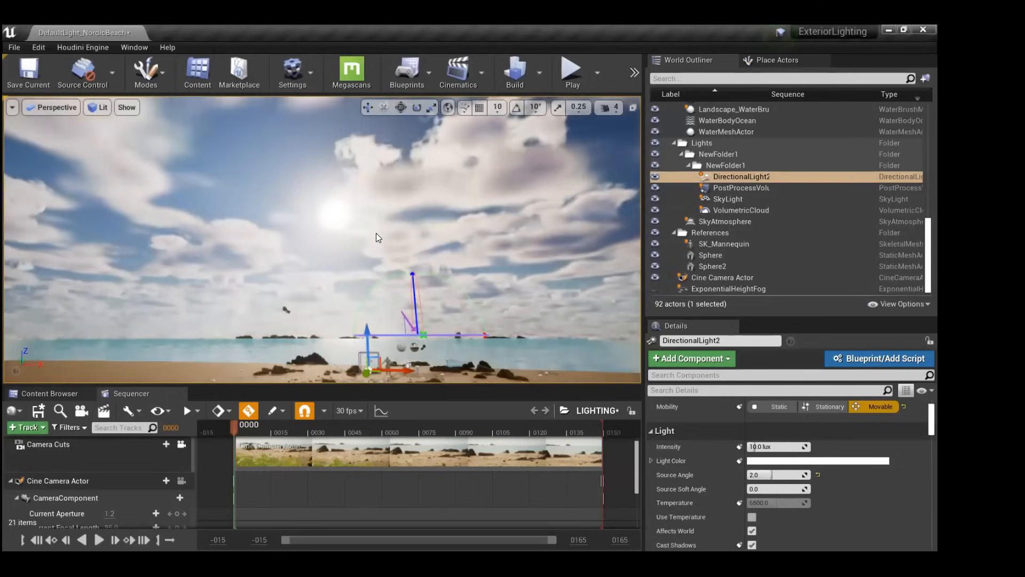
key("ctrl+l")
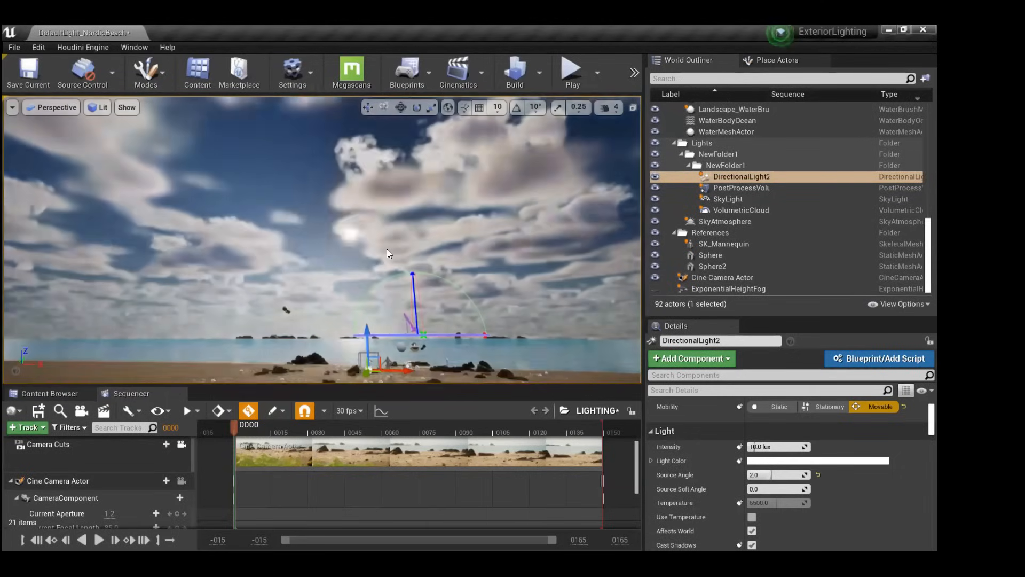
key("ctrl+l")
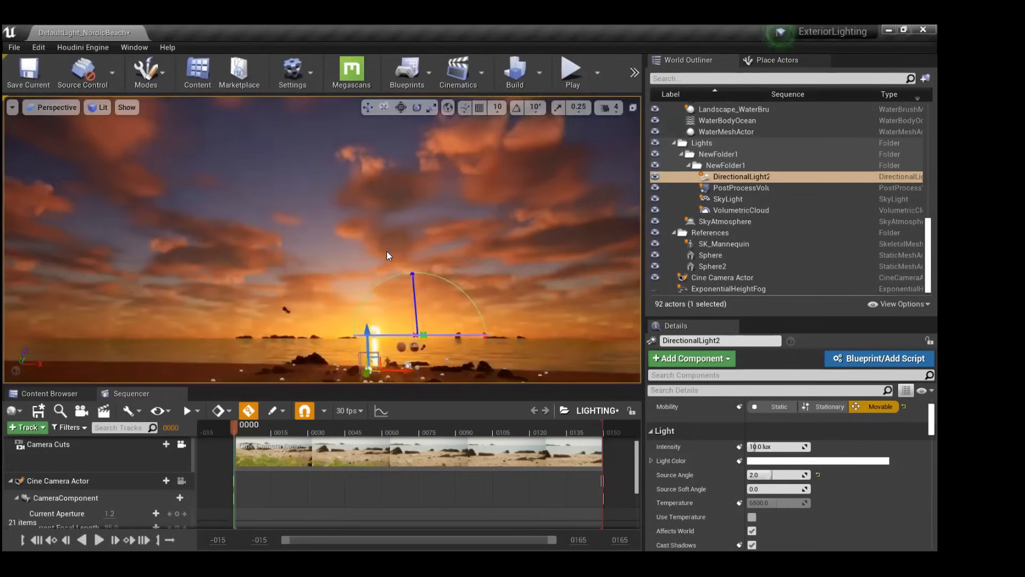
key("ctrl+l")
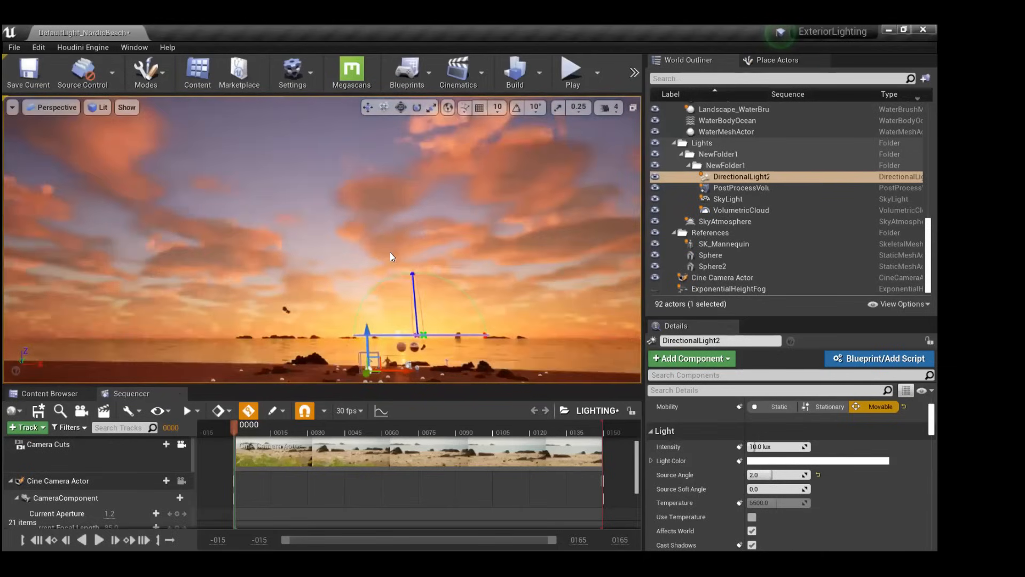
Pilot the Cine Camera Actor and enable Use Temperature on DirectionalLight2, trying 4000 before setting the temperature to 5000.
left_click(71, 106)
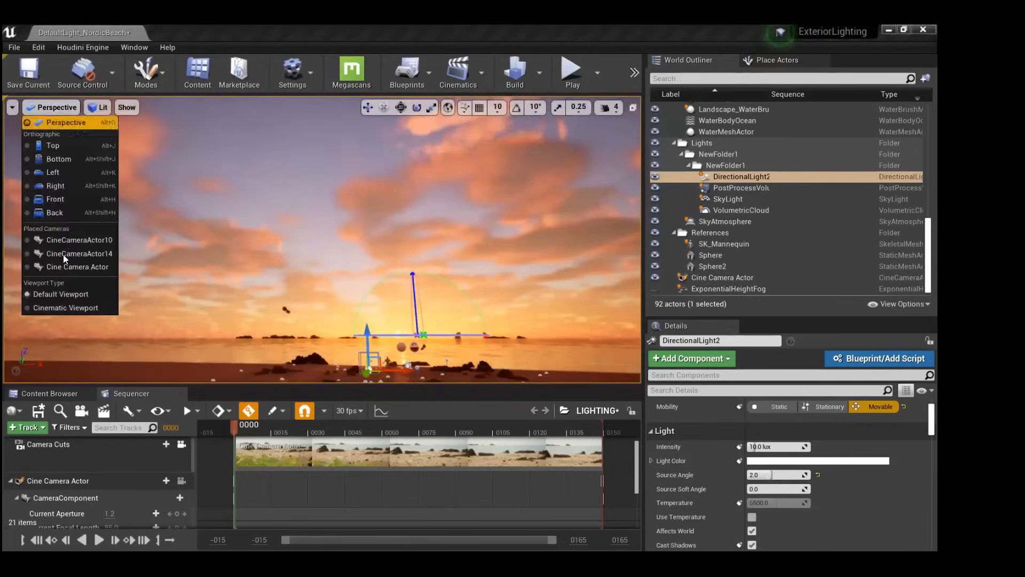
left_click(67, 263)
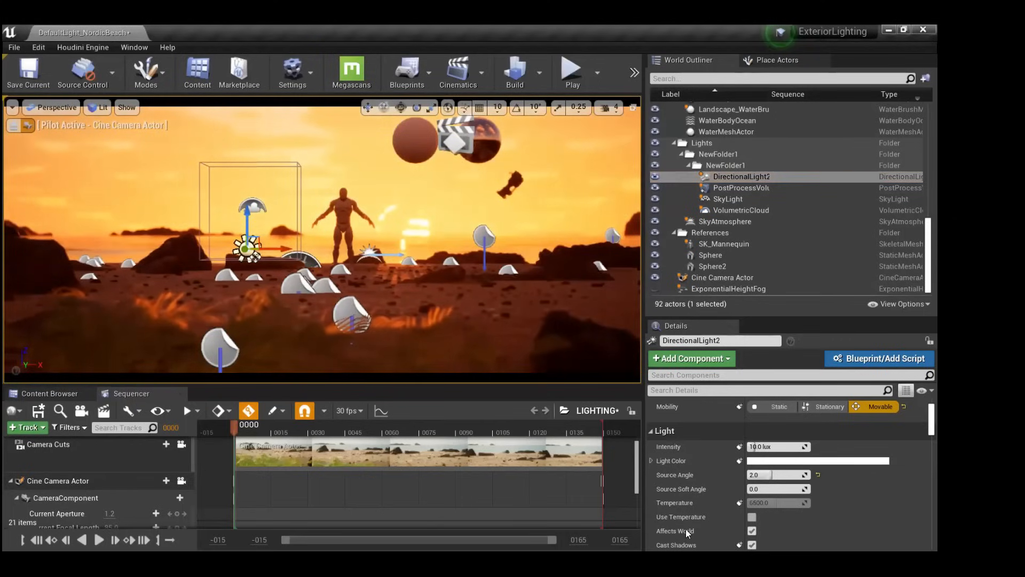
scroll(726, 486, "down", 2)
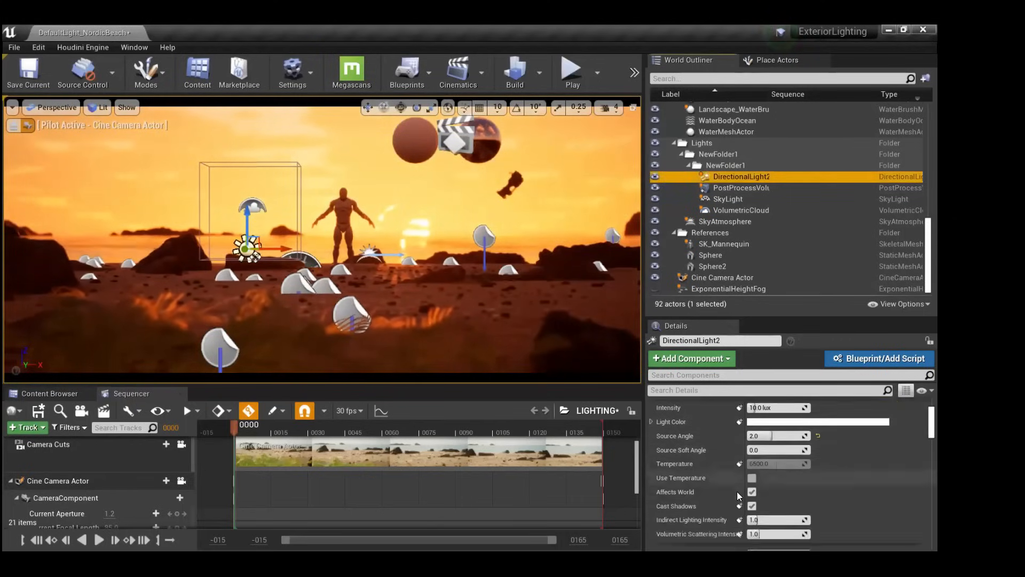
left_click(752, 477)
left_click(760, 463)
type("4000")
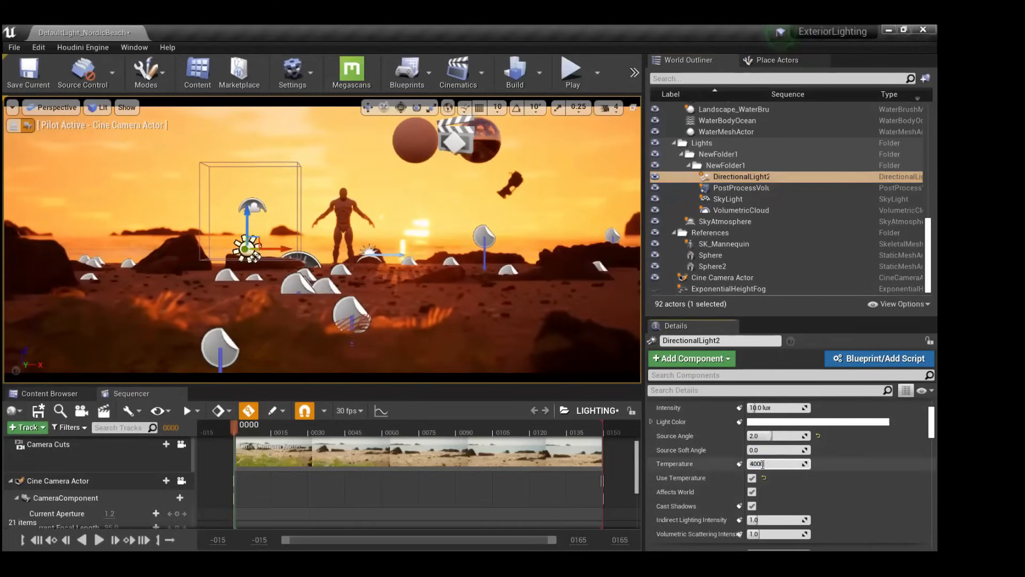
key("Return")
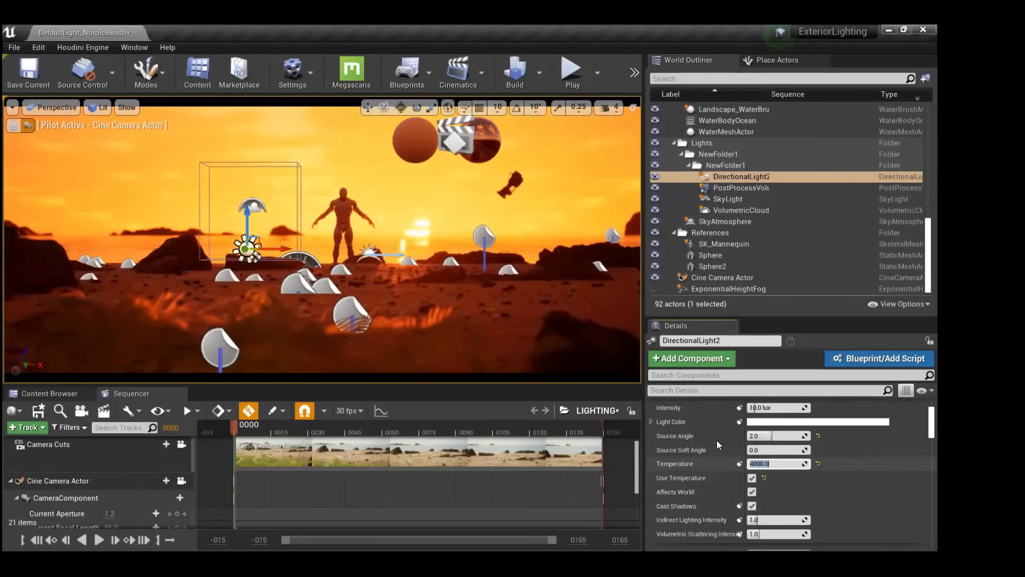
type("5000")
key("Return")
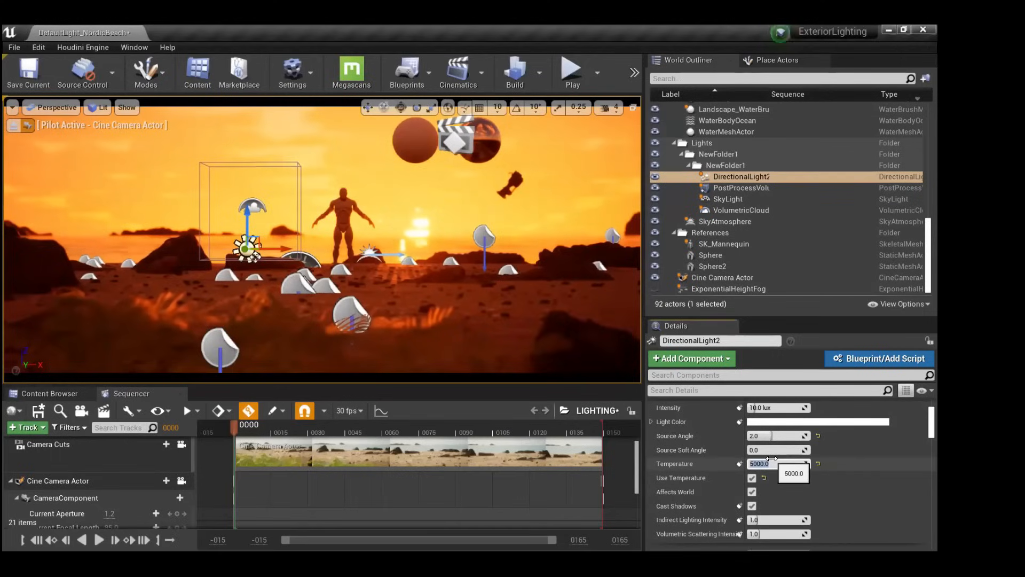
Set DirectionalLight2's Source Angle to 3 for a larger sun disk.
scroll(755, 455, "up", 1)
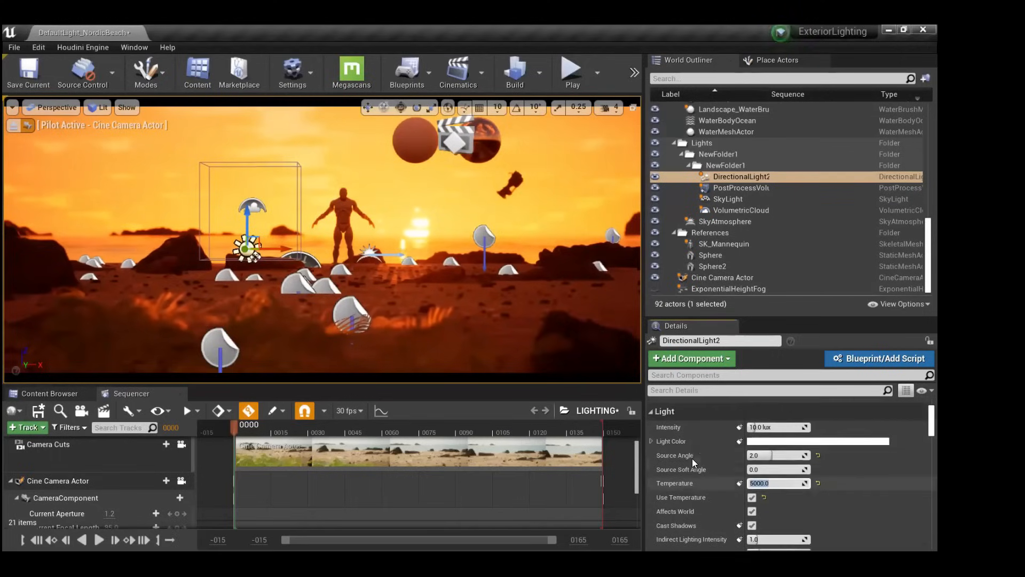
left_click(756, 455)
type("3")
key("Return")
Compare DirectionalLight2's Y rotation at 0 and -2 degrees, restore it to 0, and switch the viewport to Game View with nothing selected.
scroll(704, 439, "up", 3)
left_click(815, 417)
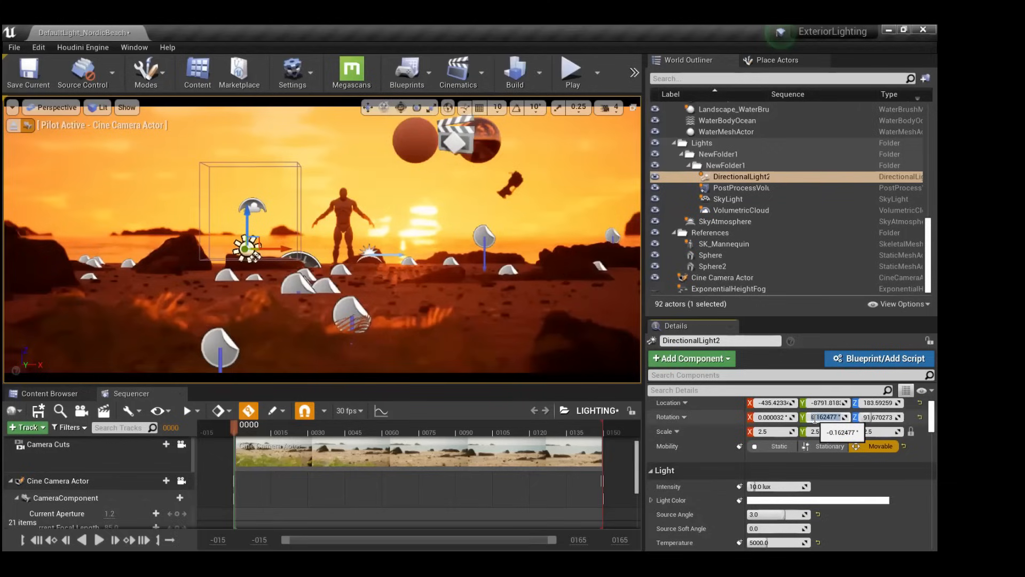
type("0")
key("Return")
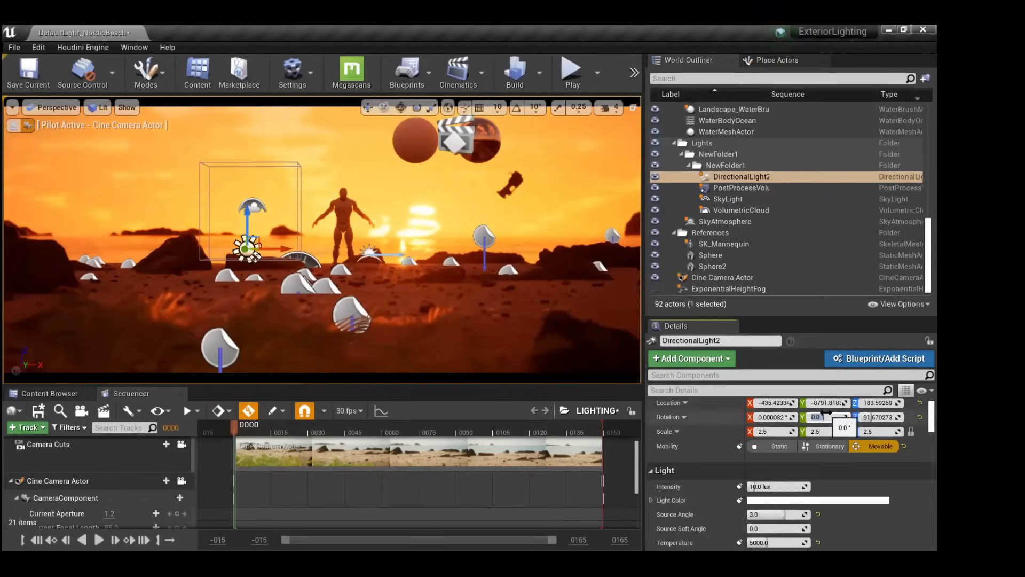
type("-")
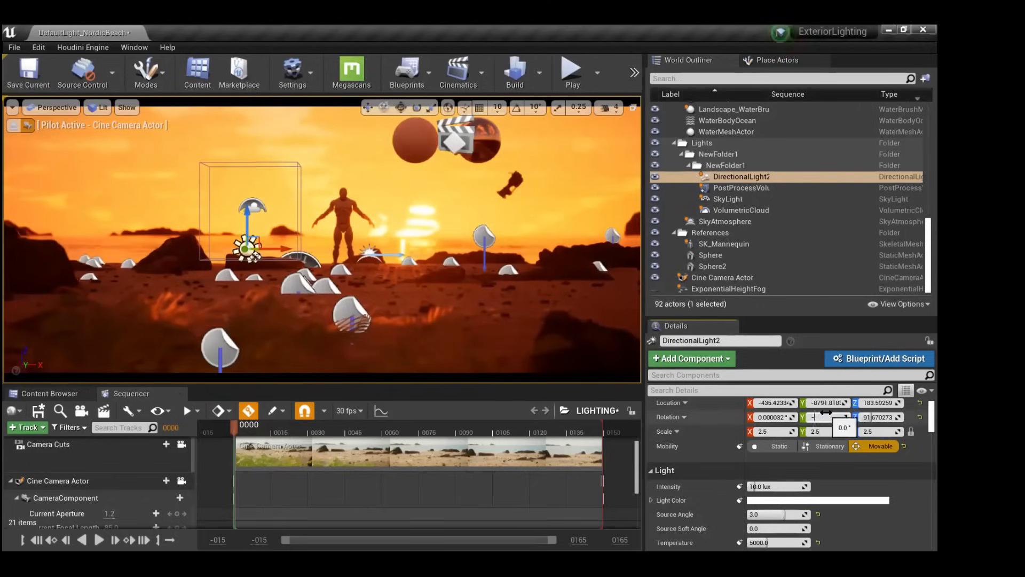
type("2")
key("Return")
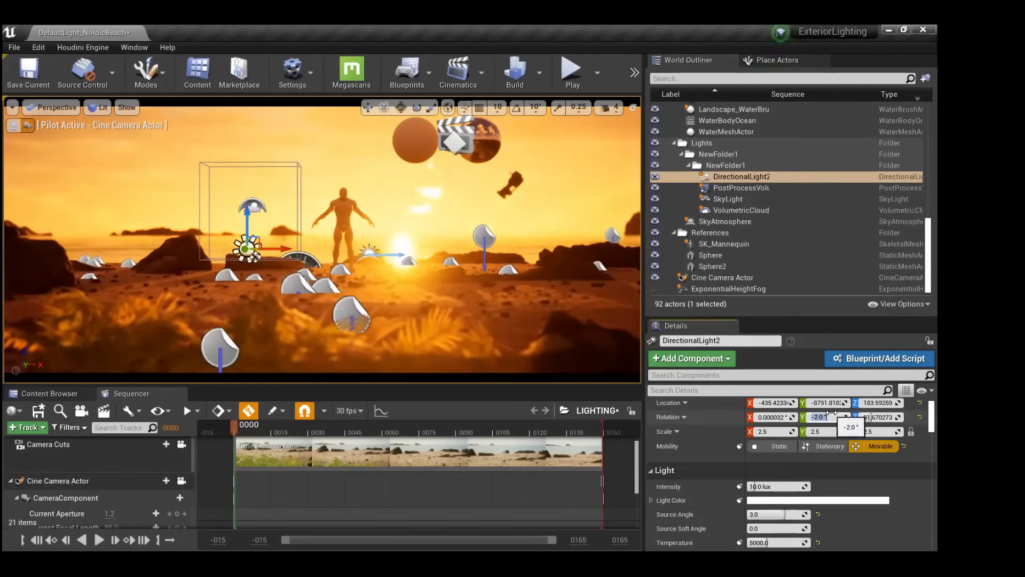
type("0")
key("Return")
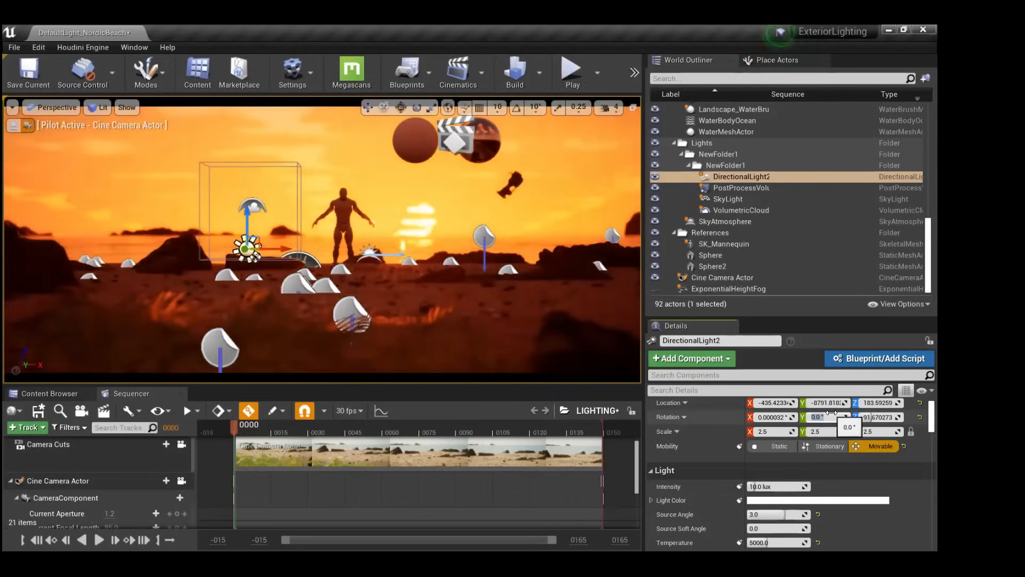
left_click(416, 196)
key("g")
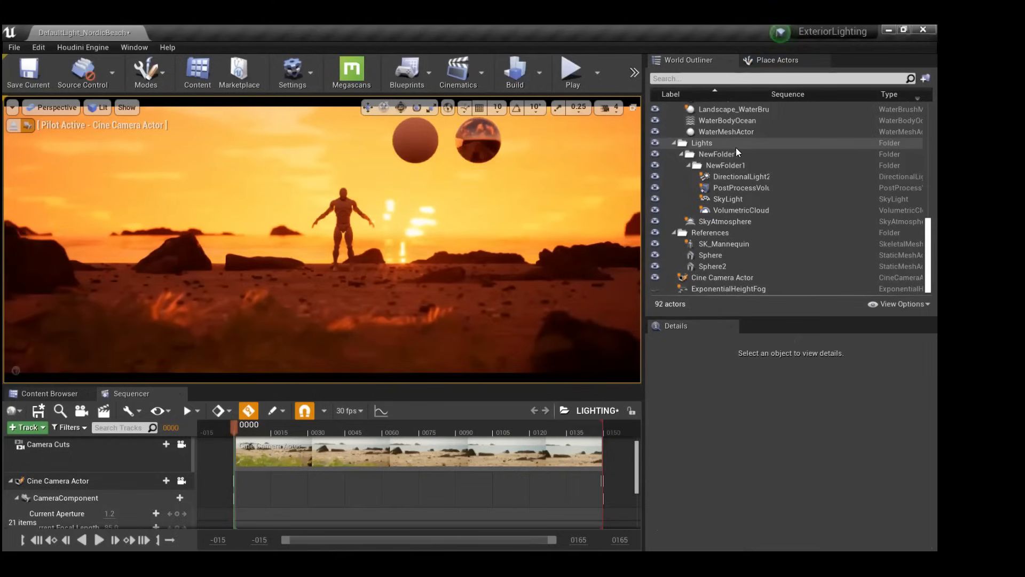
Switch to the presentation to review the volumetric cloud, height fog and camera slides, and return to Unreal Editor.
key("alt+Tab")
key("alt+Tab")
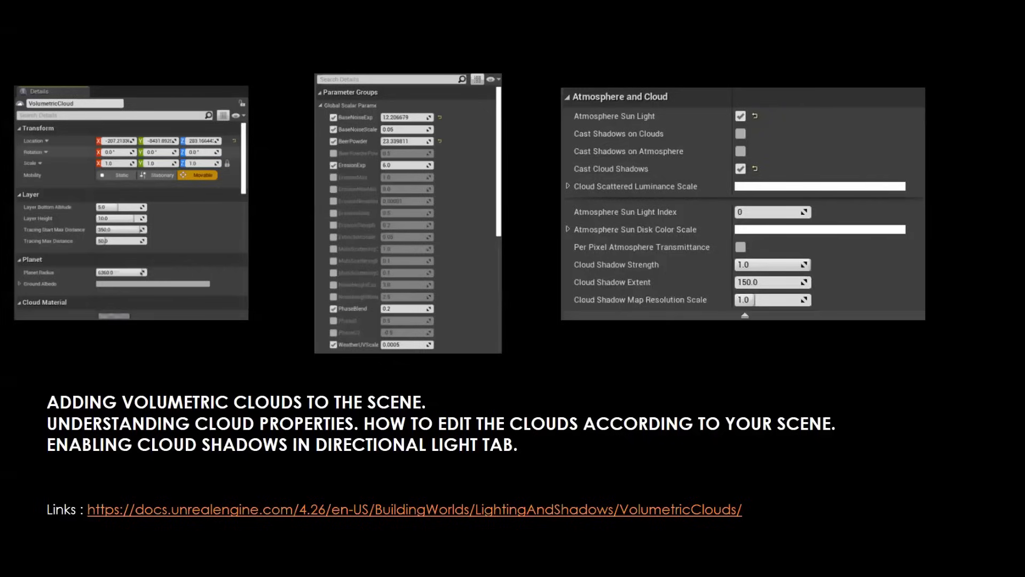
key("Right")
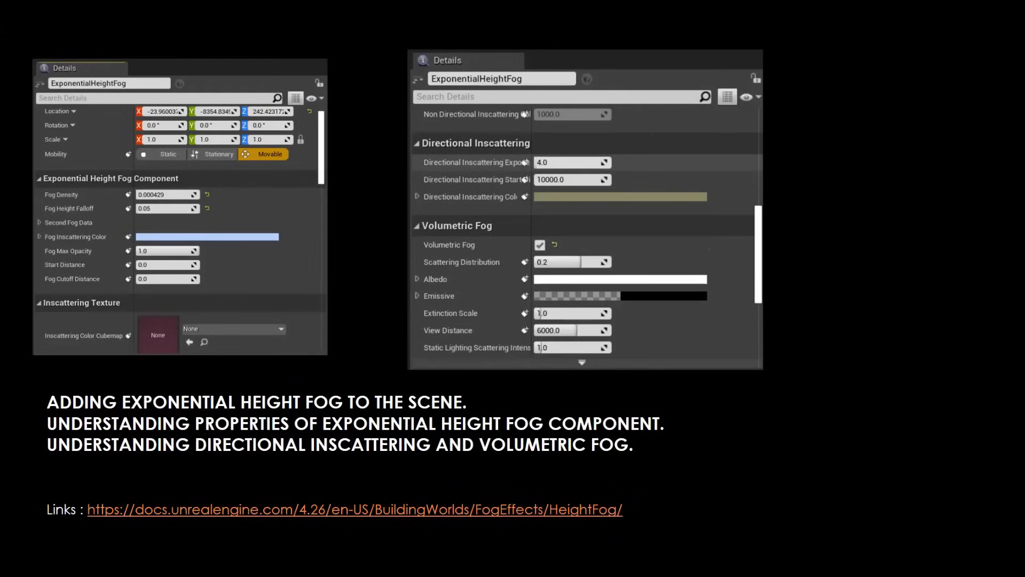
key("Right")
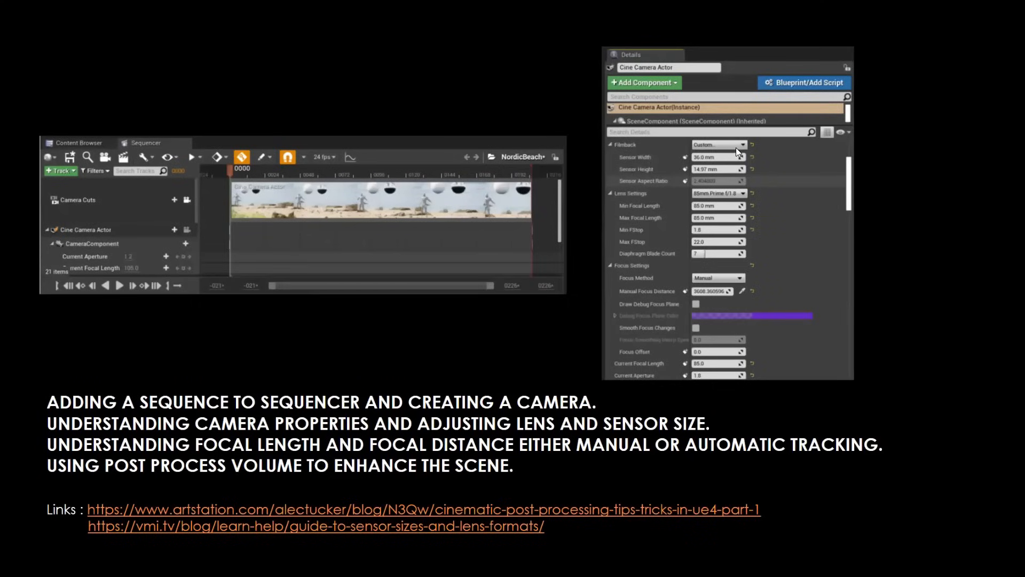
key("alt+Tab")
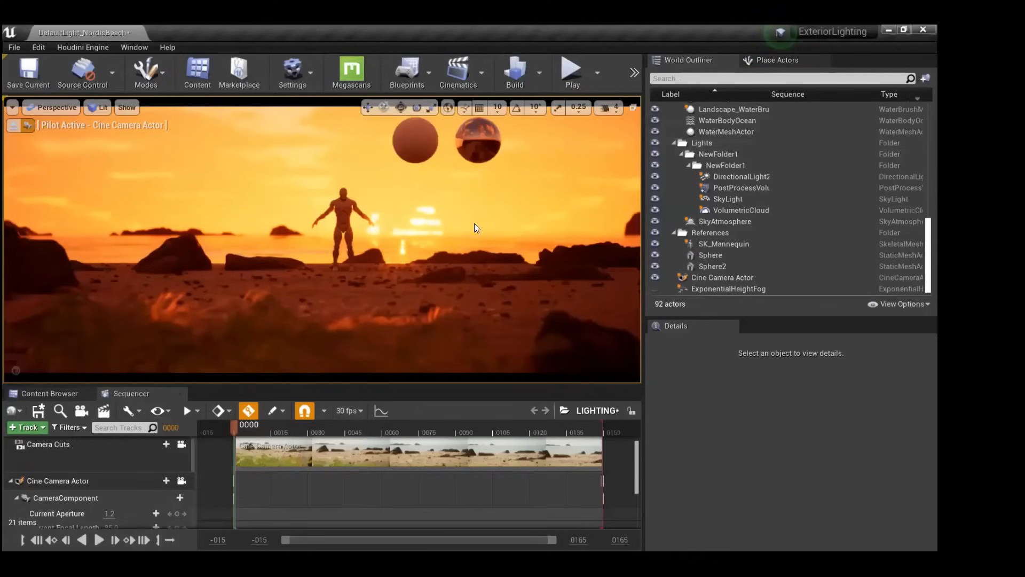
Hide the References folder's actors and set the viewport's Screen Percentage to 200.
left_click(653, 233)
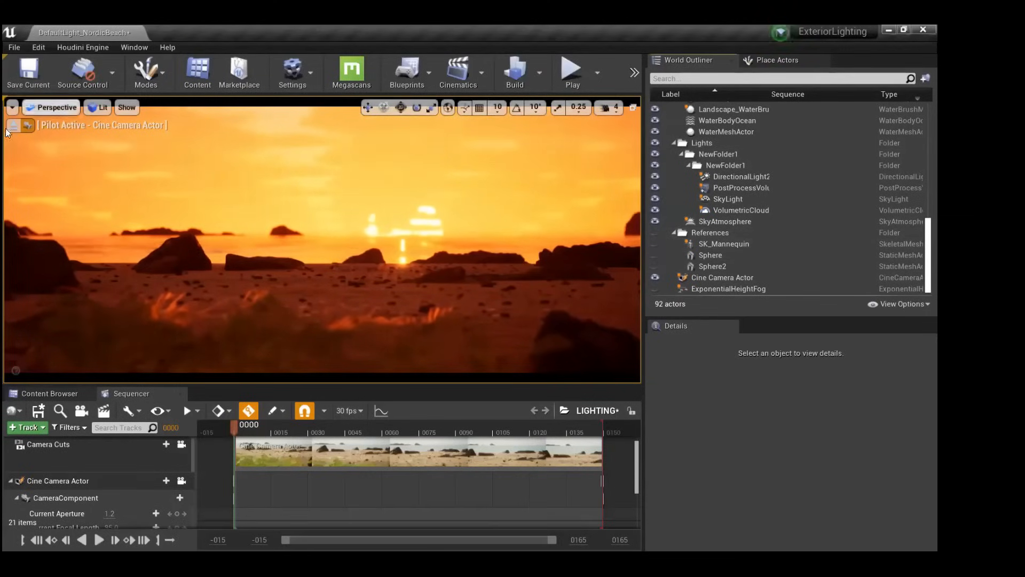
left_click(12, 107)
left_click(95, 237)
type("200")
key("Return")
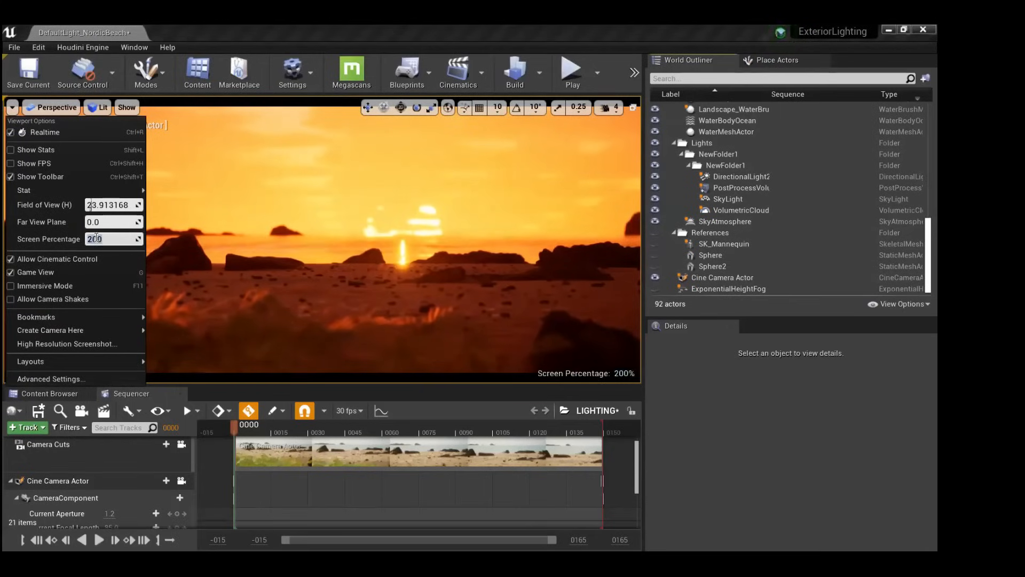
left_click(237, 122)
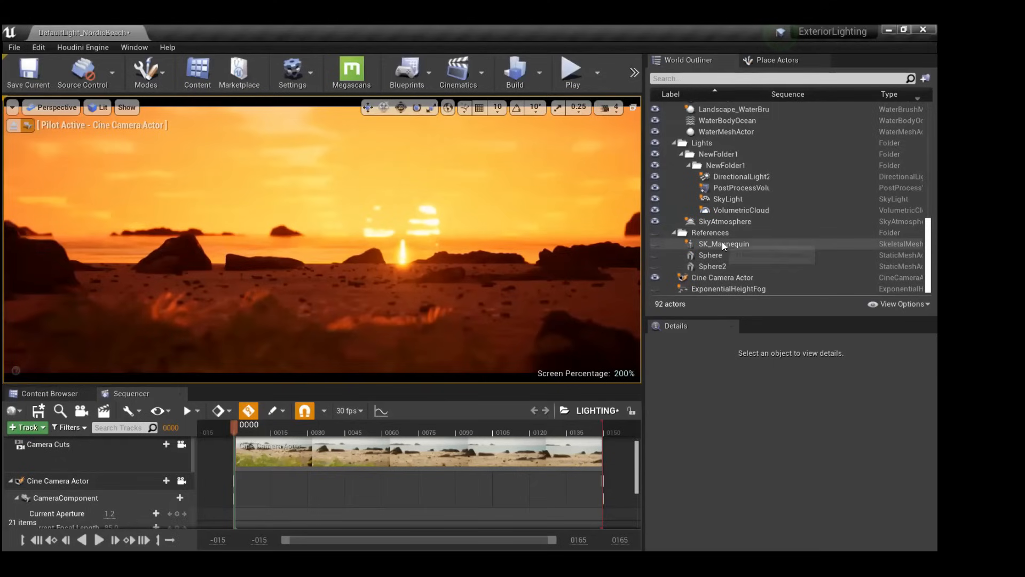
Enable the Bloom Method override on PostProcessVolume2, try the Convolution method, and set it back to Standard.
left_click(745, 188)
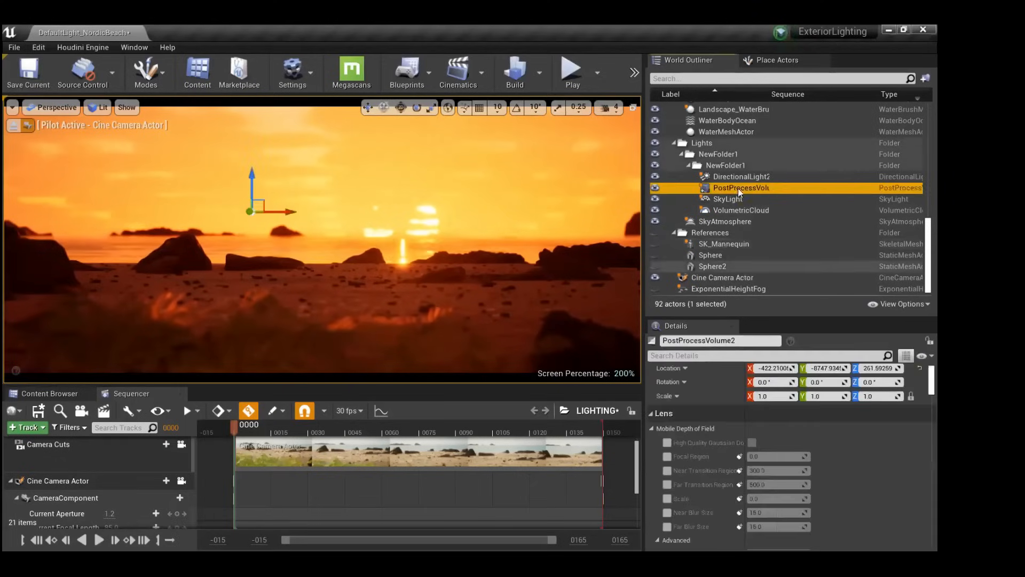
scroll(689, 455, "down", 5)
scroll(688, 451, "down", 2)
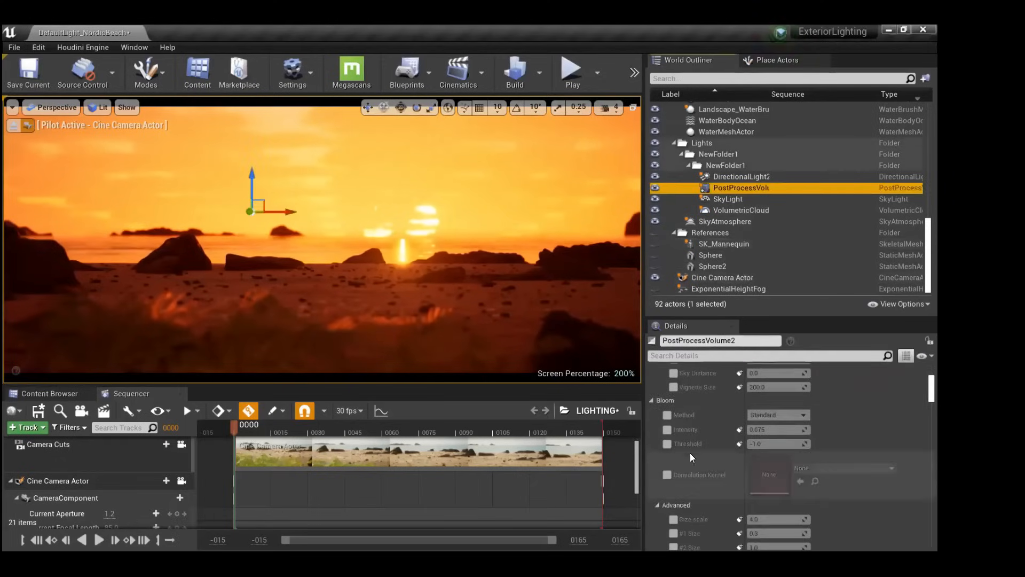
left_click(680, 436)
left_click(667, 434)
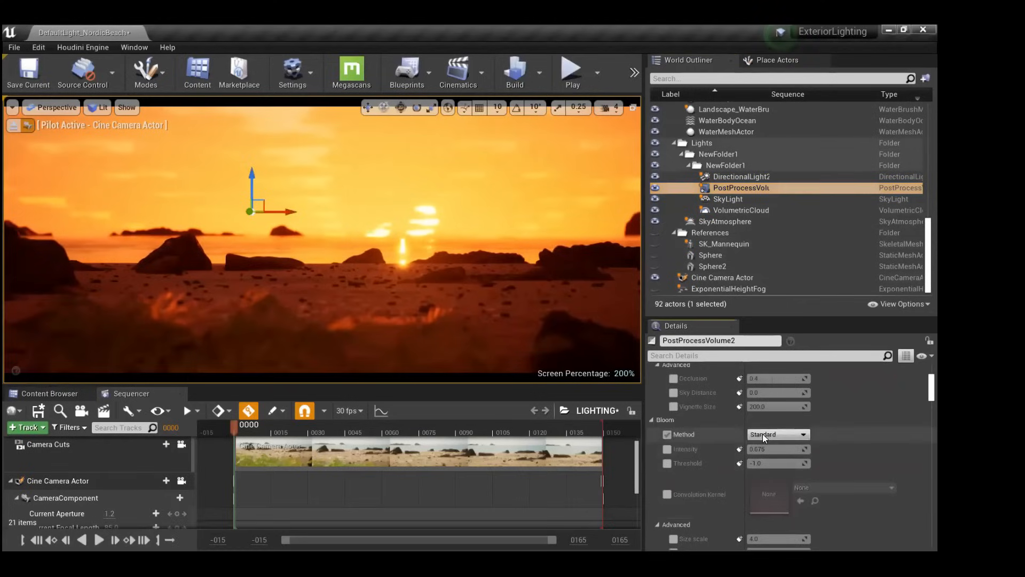
left_click(764, 433)
left_click(763, 452)
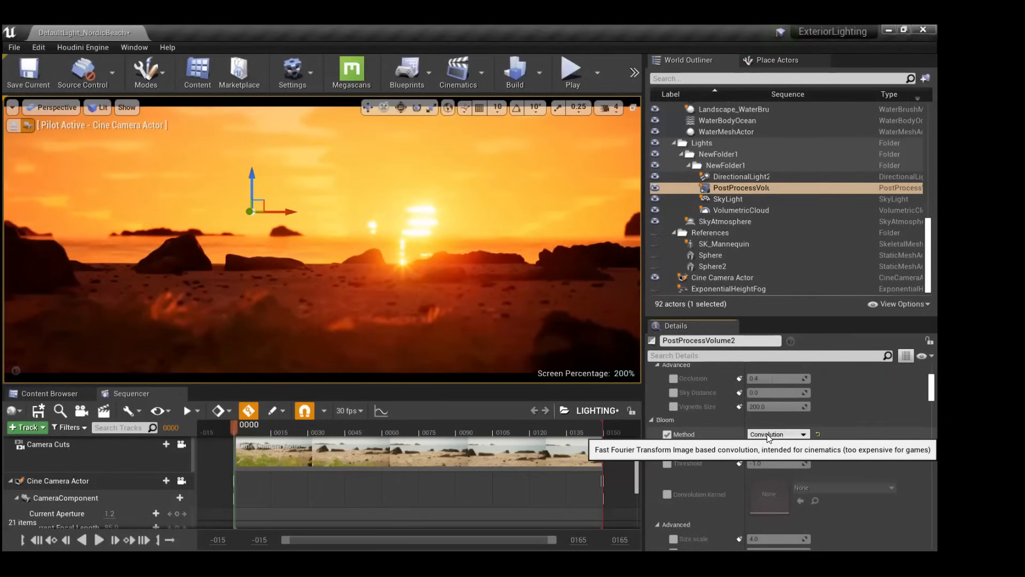
left_click(767, 435)
left_click(759, 444)
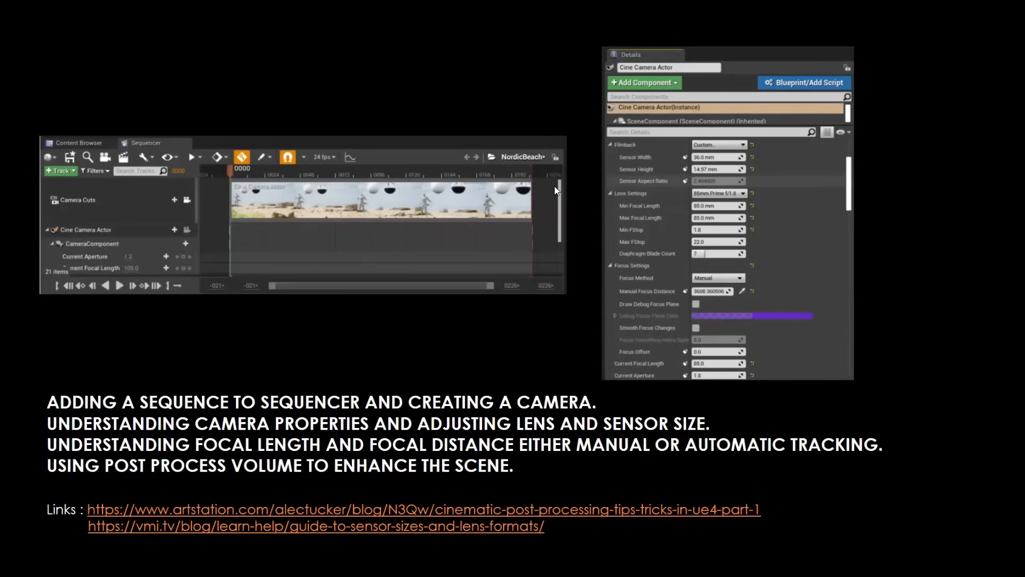
Return from the presentation to Unreal Editor, select the SkyLight and look through its light settings.
key("alt+Tab")
key("alt+Tab")
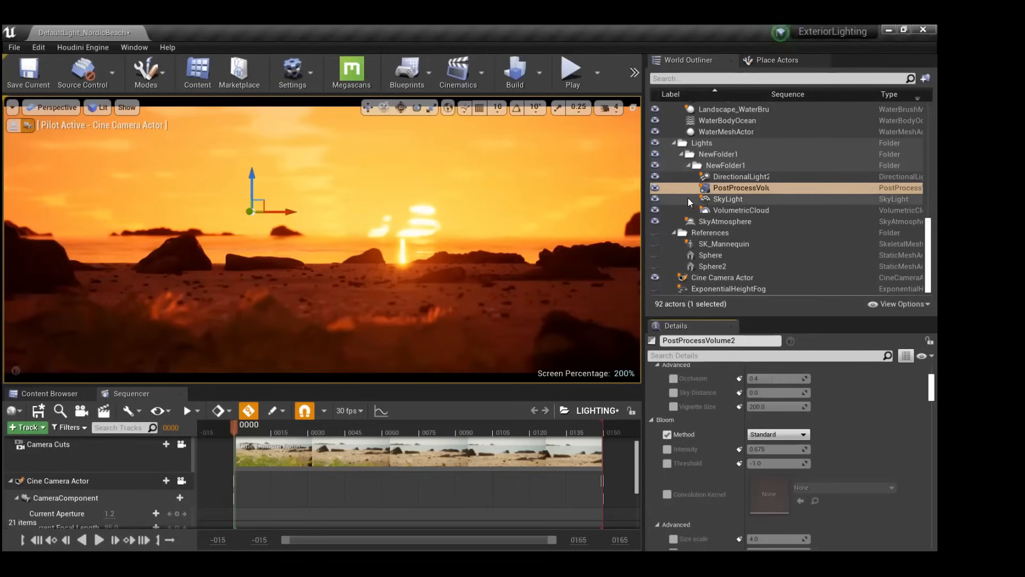
left_click(715, 197)
scroll(706, 454, "up", 5)
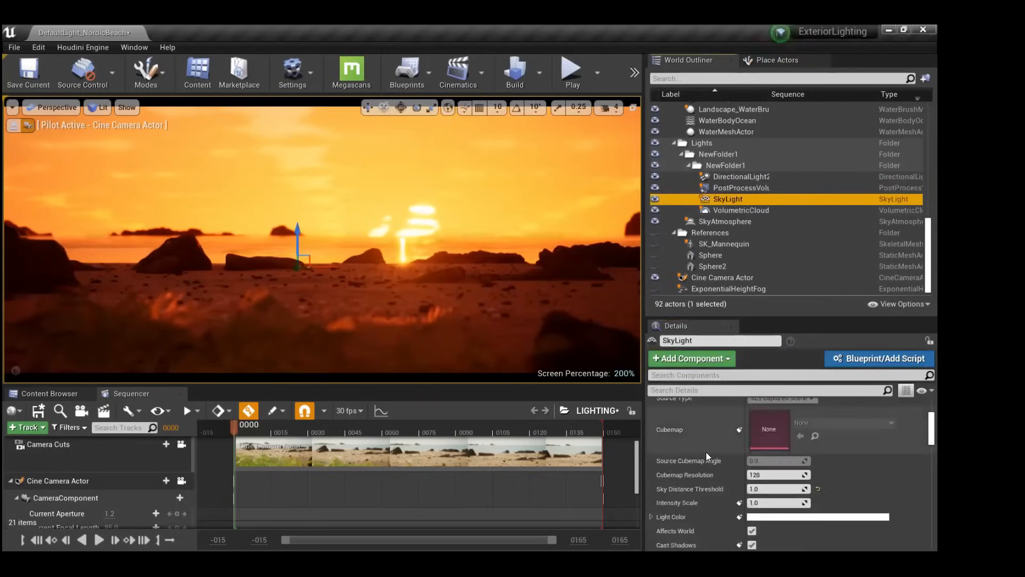
scroll(706, 452, "down", 5)
scroll(727, 455, "up", 1)
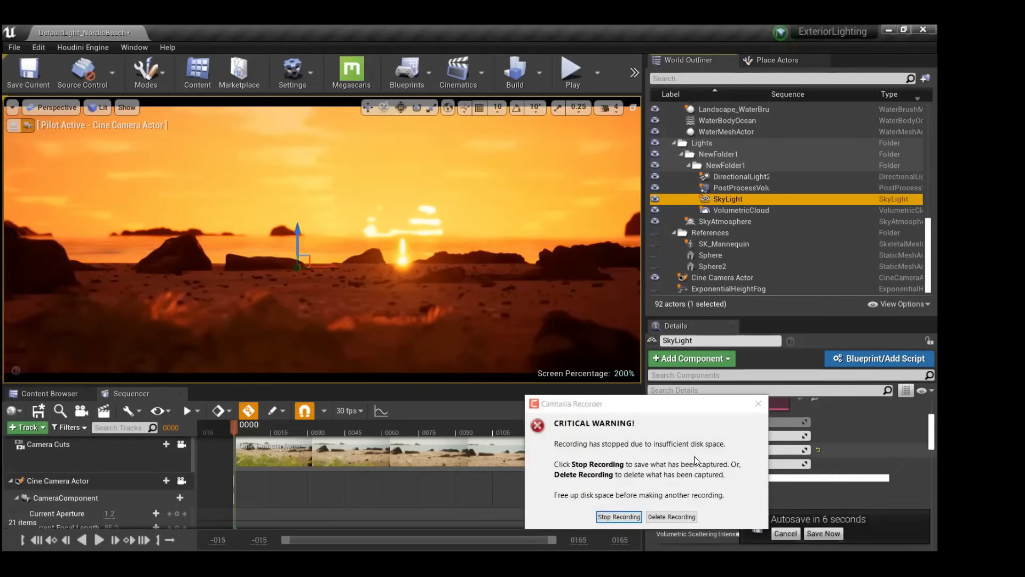
left_click(618, 516)
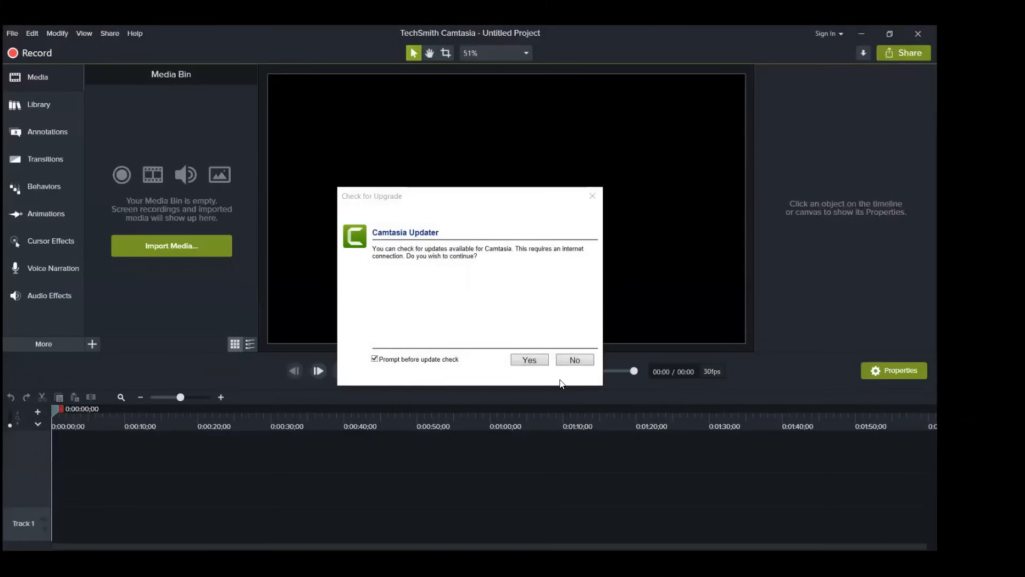
left_click(574, 360)
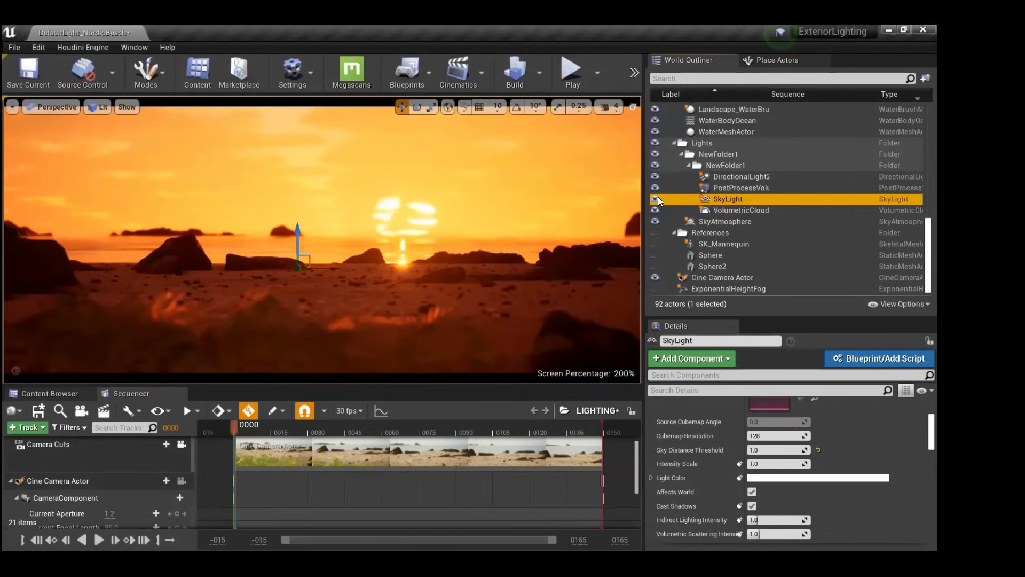
Switch to the camera slide, open its linked ArtStation article on UE4 cinematic post-processing, and skim the introduction.
key("alt+Tab")
key("alt+Tab")
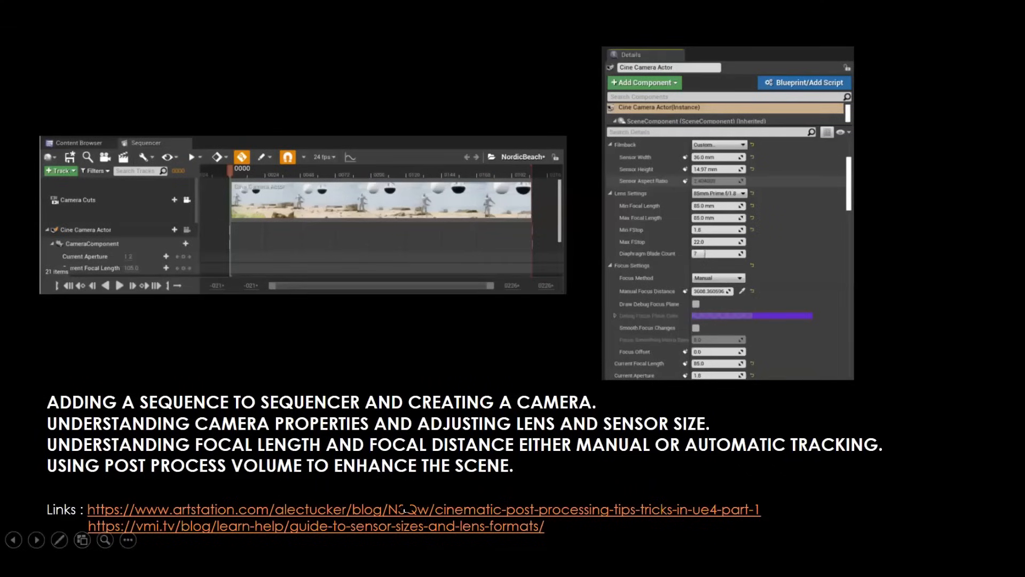
left_click(419, 513)
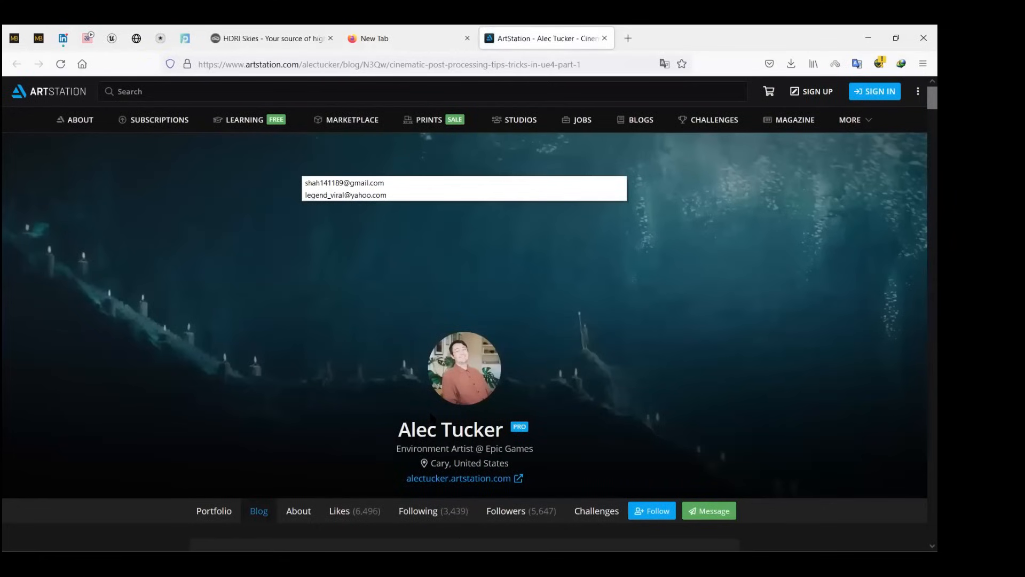
scroll(431, 416, "down", 10)
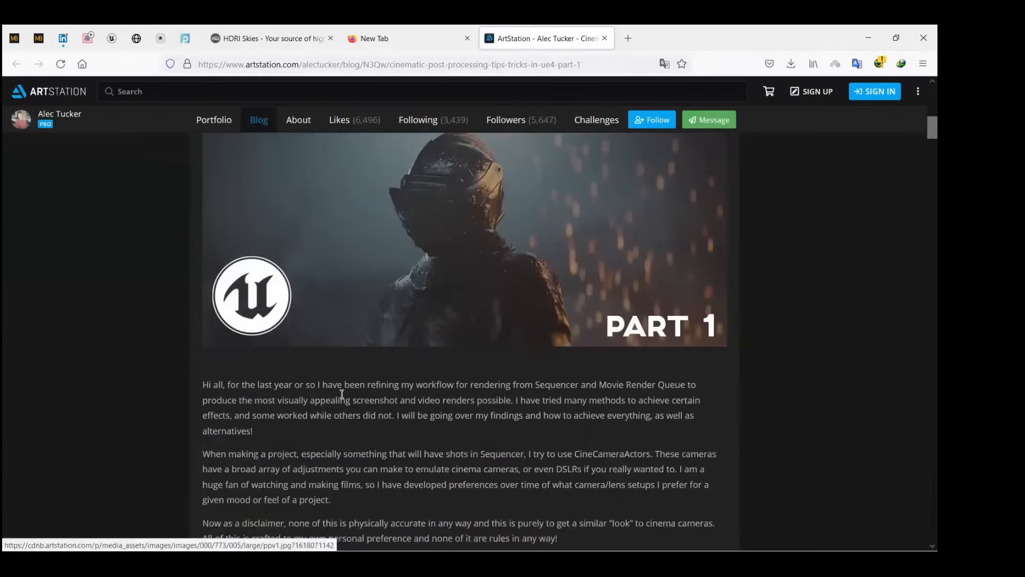
scroll(342, 395, "down", 2)
scroll(340, 395, "up", 3)
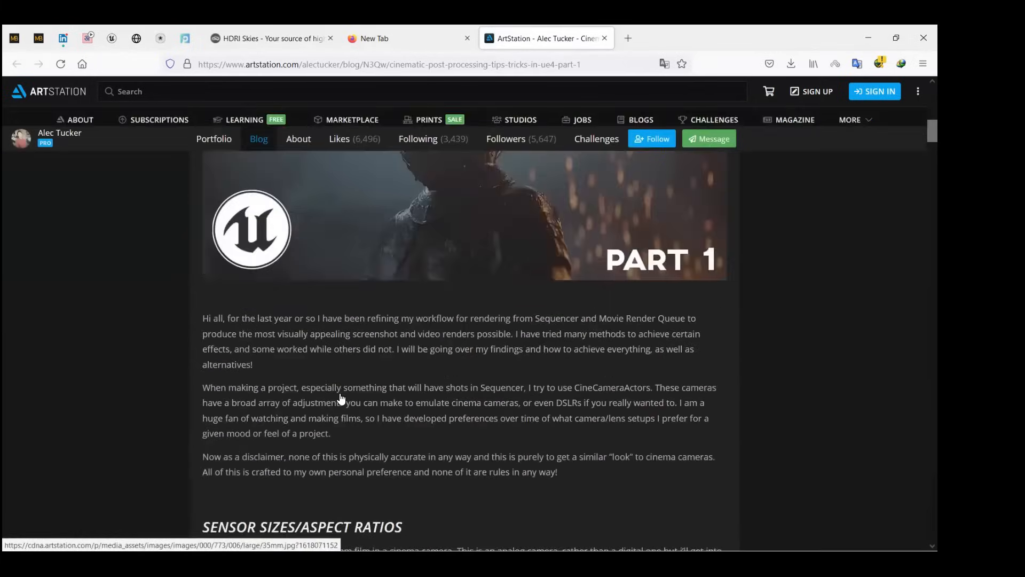
scroll(338, 395, "up", 8)
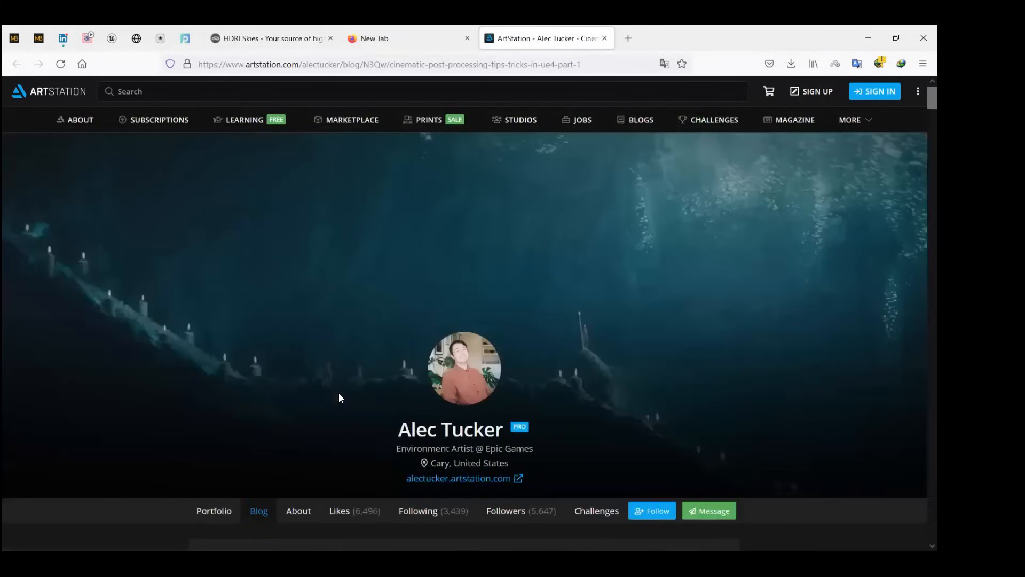
Switch to File Explorer, open the Desktop folder Exterior Lighting In Unreal Engine, and select the presentation file in it.
scroll(339, 398, "down", 3)
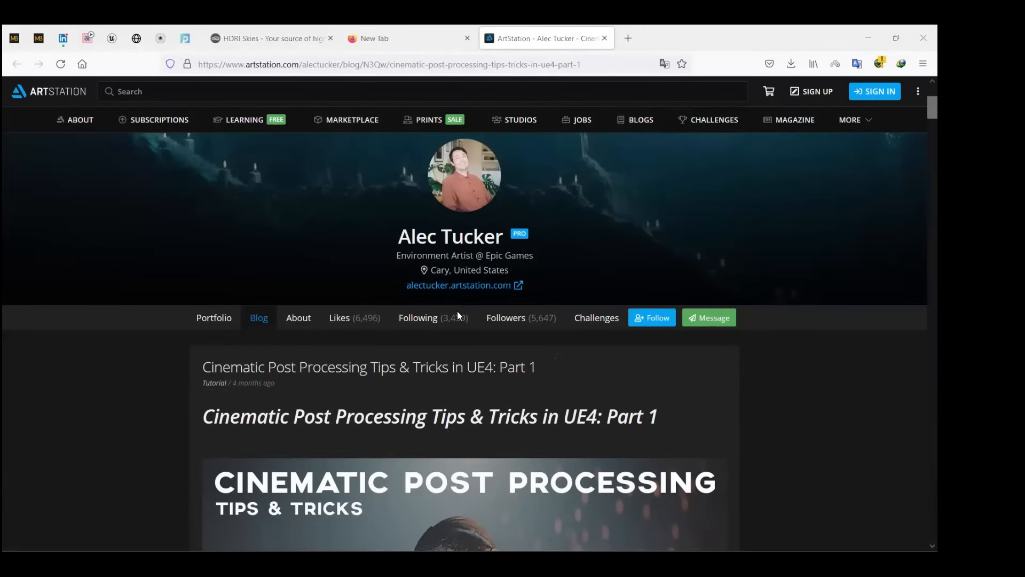
key("alt+Tab")
key("alt+Tab")
key("alt+Tab")
key("alt+Tab")
key("alt+Tab")
key("alt+Tab")
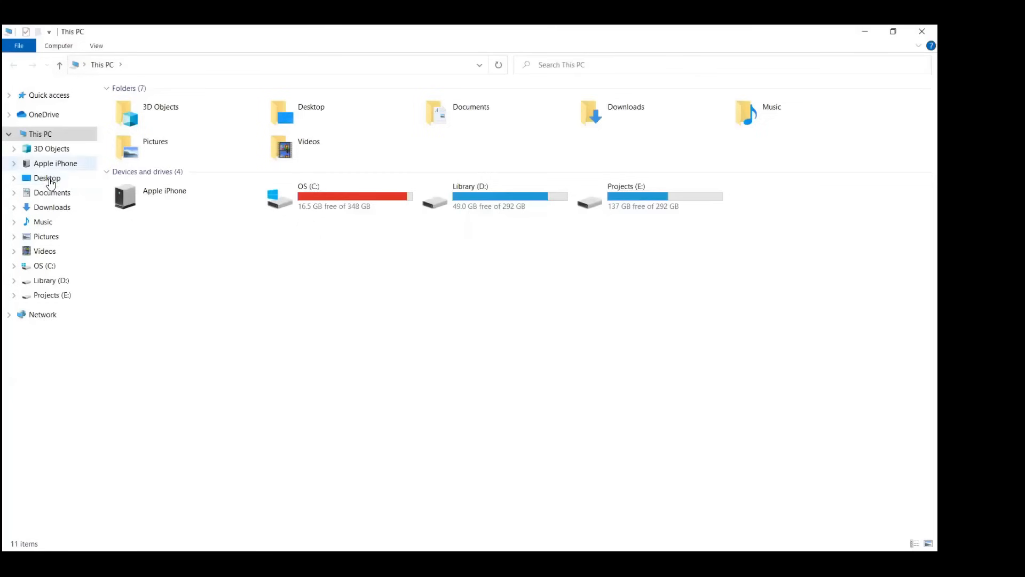
left_click(49, 178)
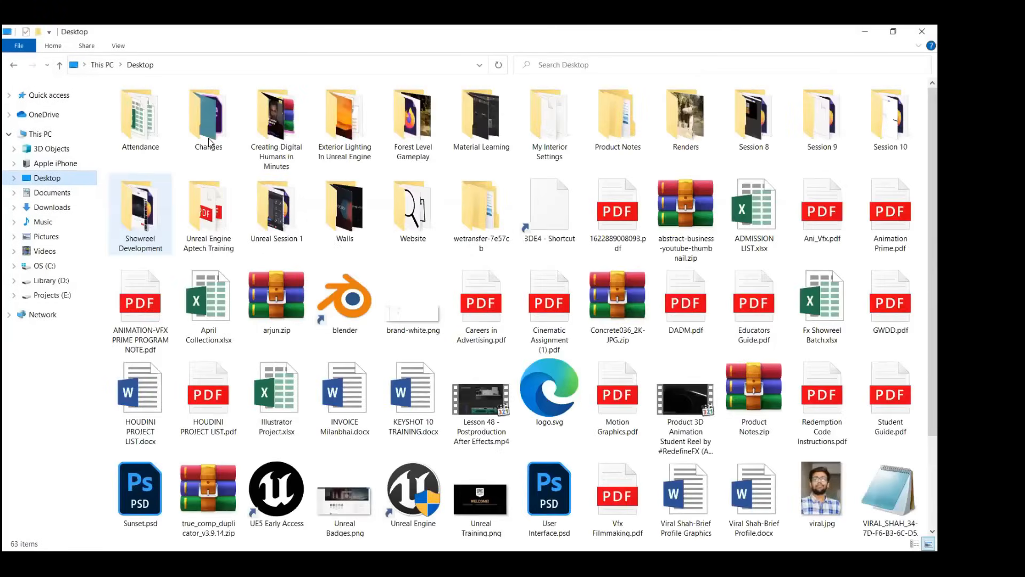
left_click(209, 128)
left_click(321, 122)
left_click_drag(125, 141, 160, 150)
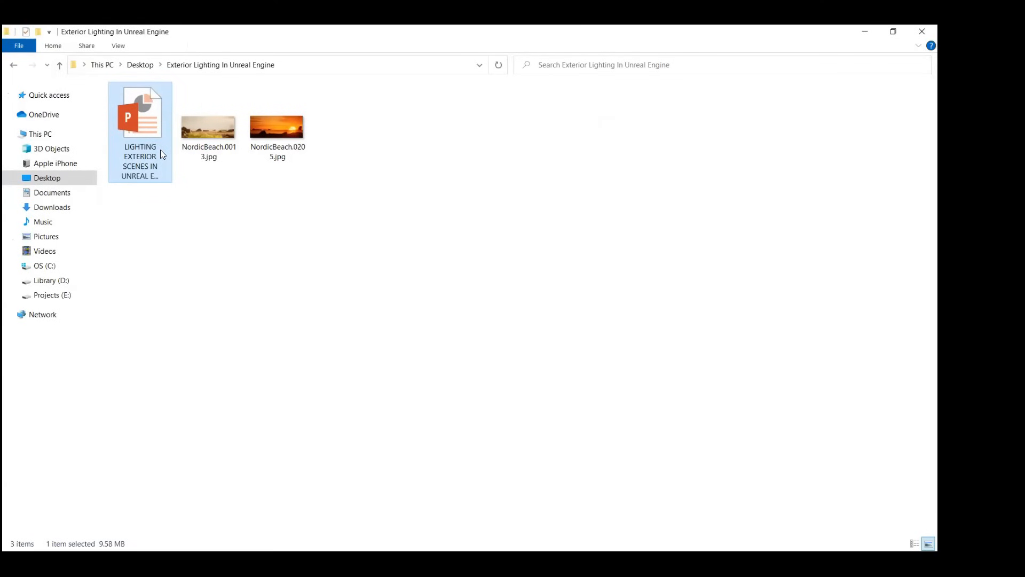
Return to the ArtStation article in the browser and skim its Sensor Sizes/Aspect Ratios section as far as the film formats chart.
key("alt+Tab")
key("alt+Tab")
key("alt+Tab")
key("alt+Tab")
left_click(573, 183)
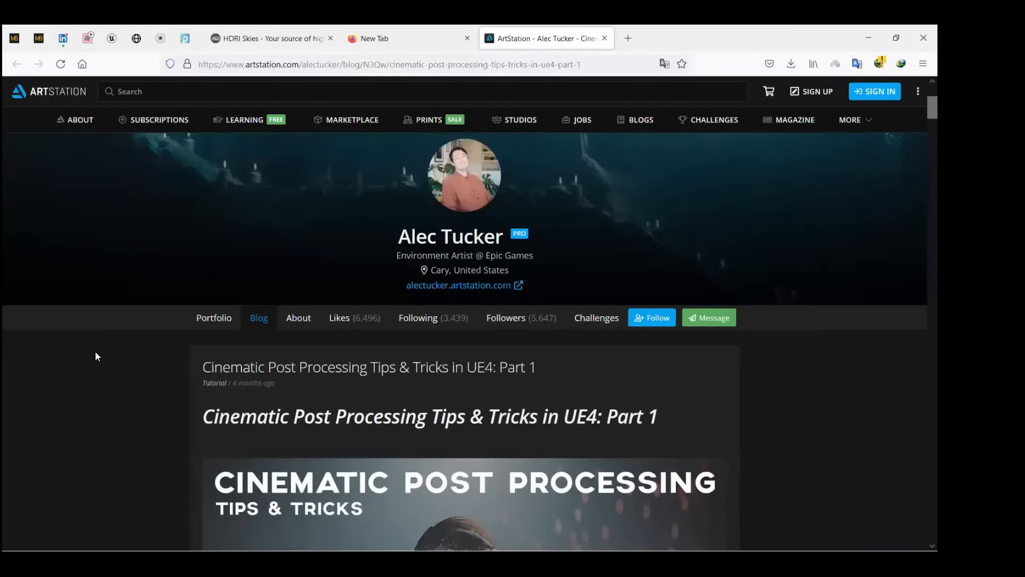
scroll(96, 356, "down", 5)
scroll(796, 336, "down", 10)
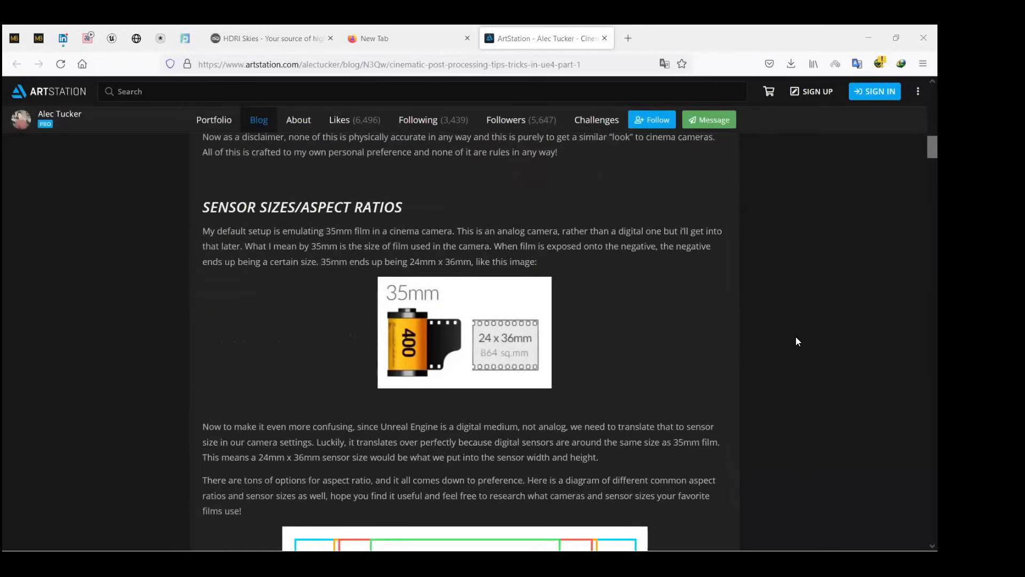
scroll(795, 338, "down", 10)
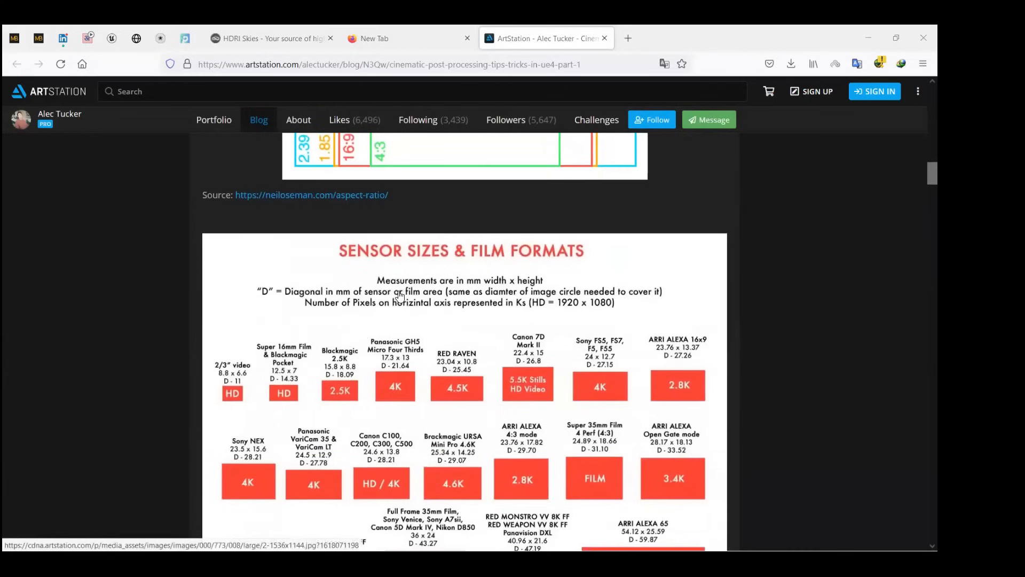
Switch to the slide show to check the camera settings slide and its links, and return to the ArtStation article.
key("alt+Tab")
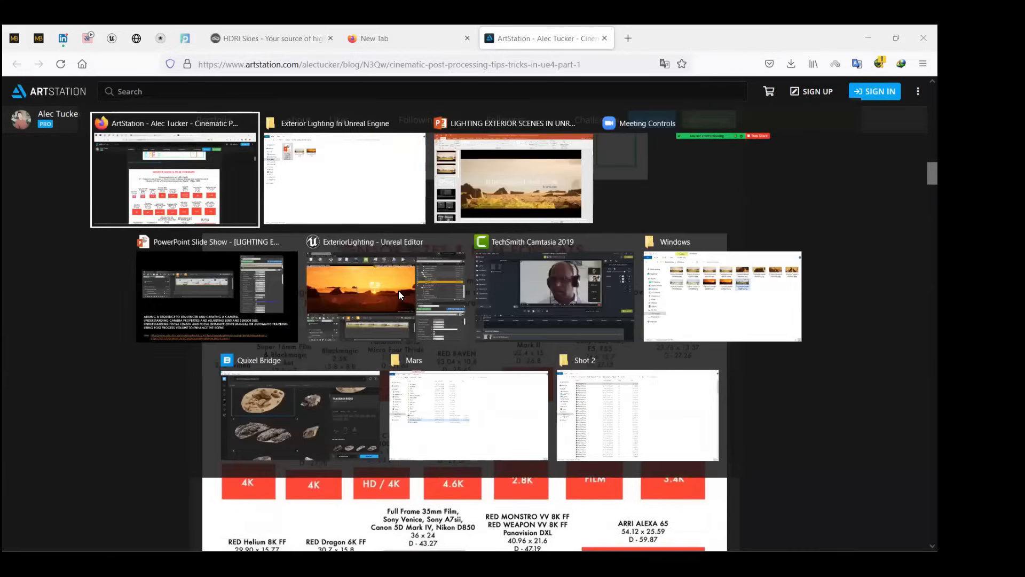
key("alt+Tab")
key("alt+Tab")
key("alt+Tab")
key("alt+Tab")
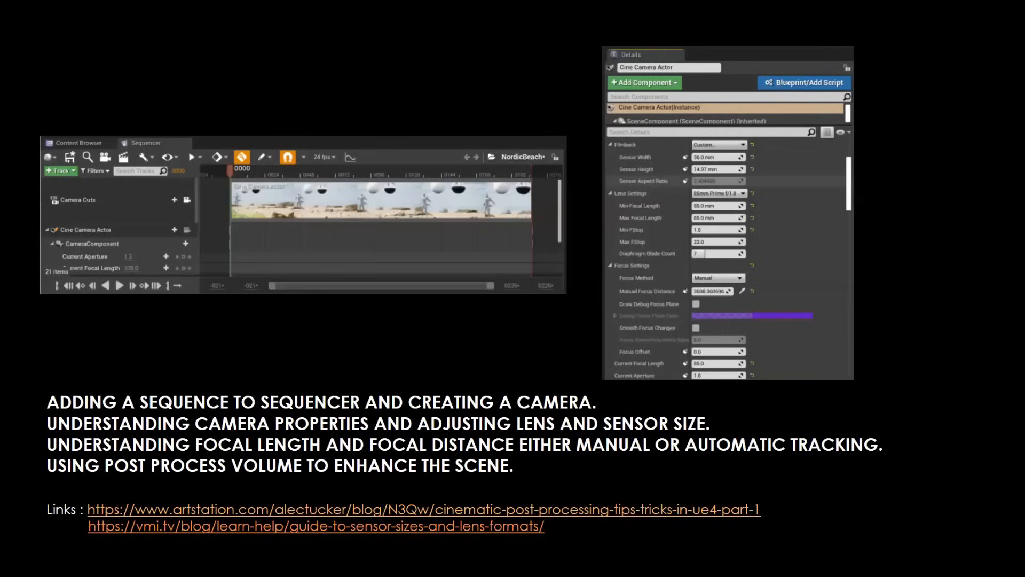
key("alt+Tab")
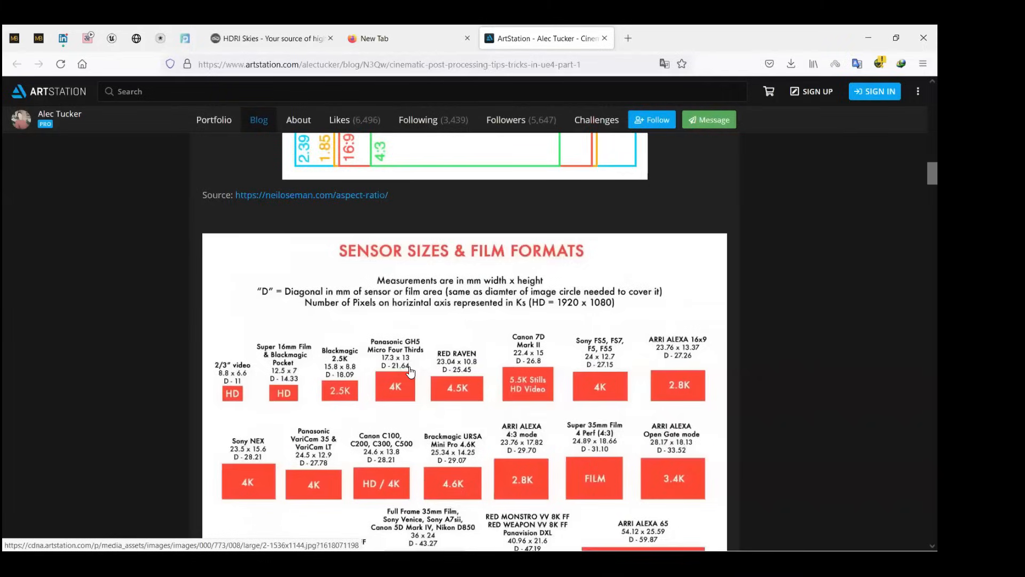
Look through the article's 2.35:1 aspect ratio film stills from Blade Runner and Ex Machina and the cinematography resource links.
scroll(381, 259, "down", 2)
scroll(381, 259, "down", 10)
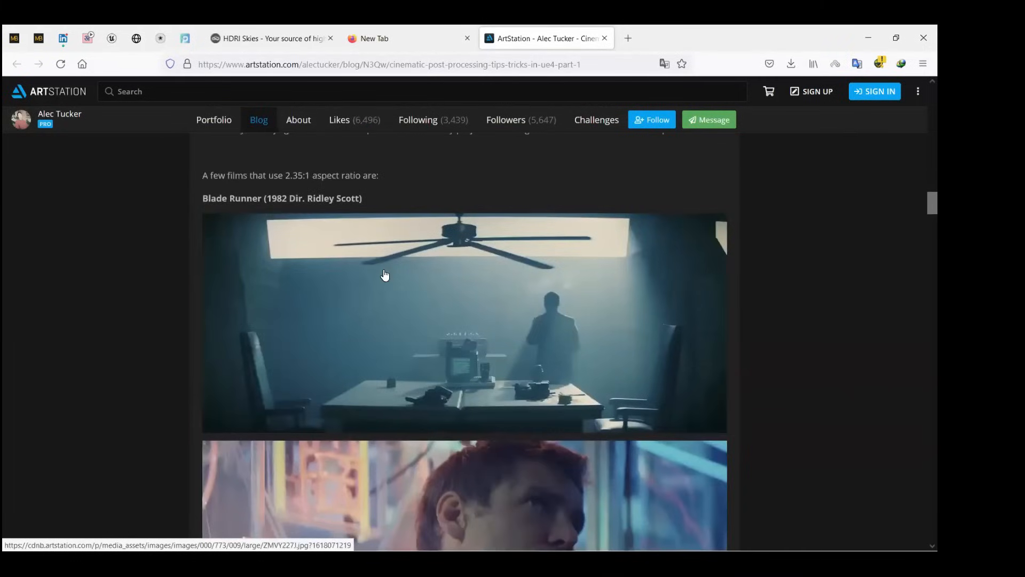
scroll(384, 275, "down", 8)
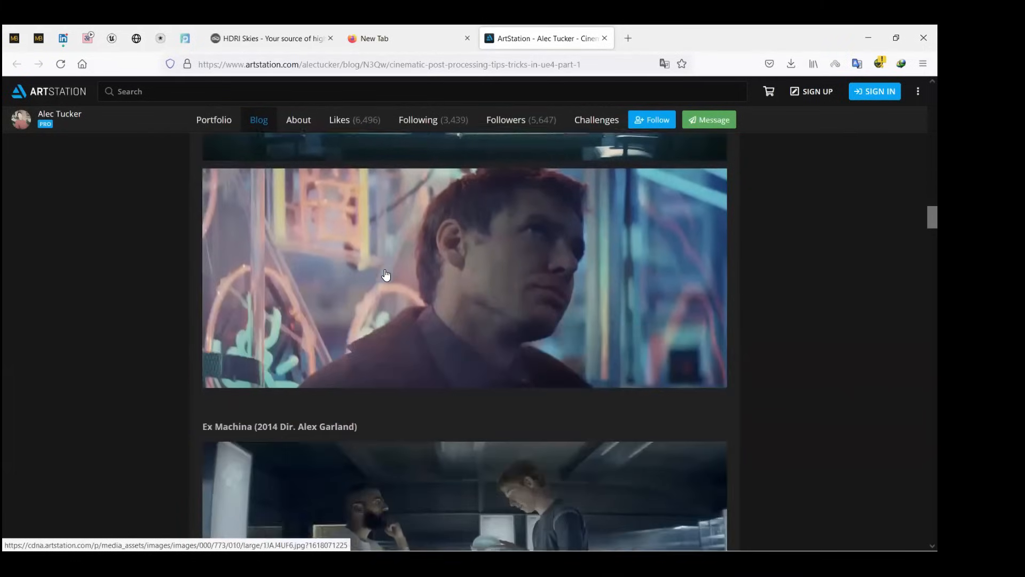
scroll(386, 275, "down", 3)
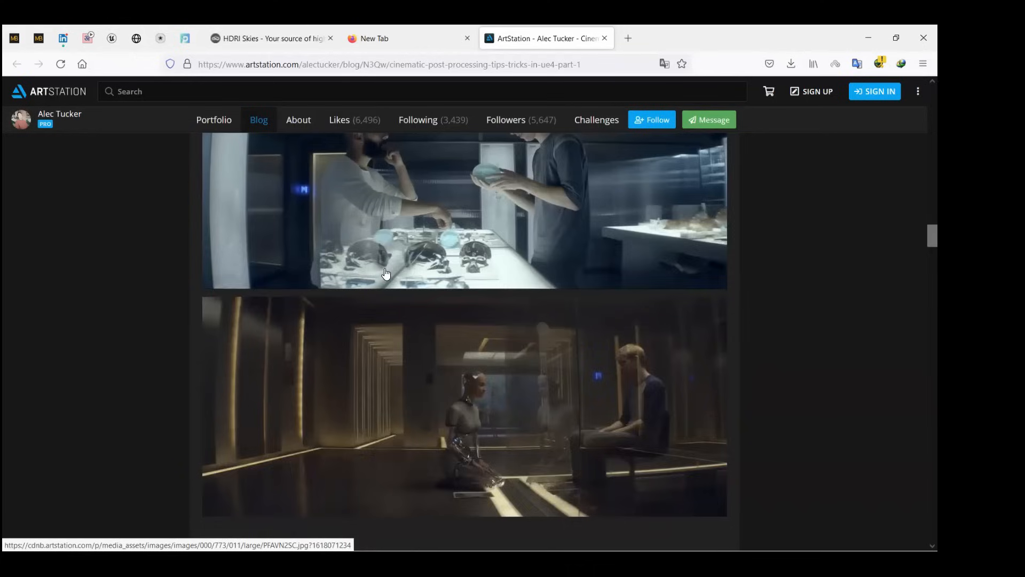
scroll(386, 273, "down", 5)
scroll(396, 291, "up", 3)
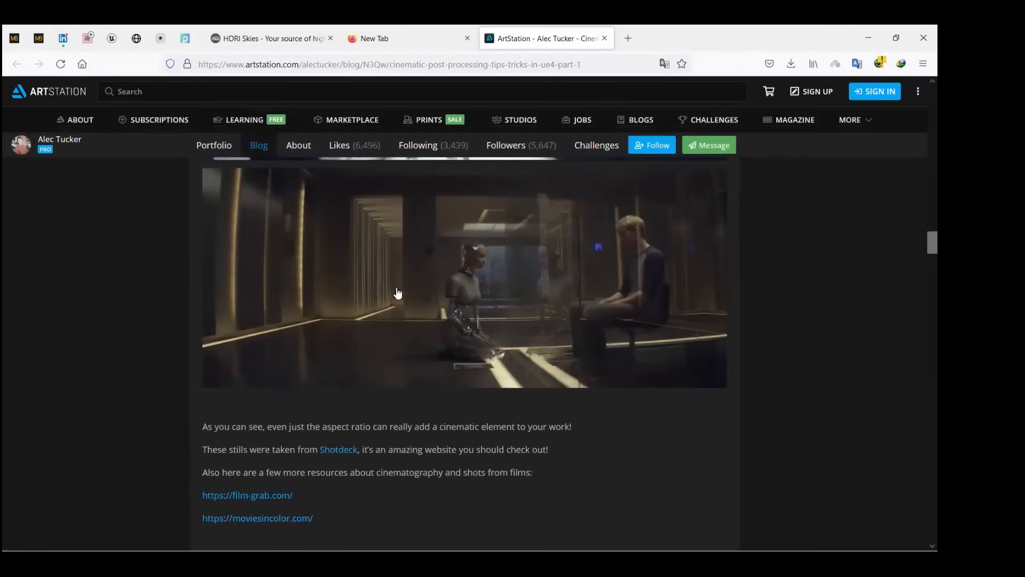
scroll(397, 291, "up", 2)
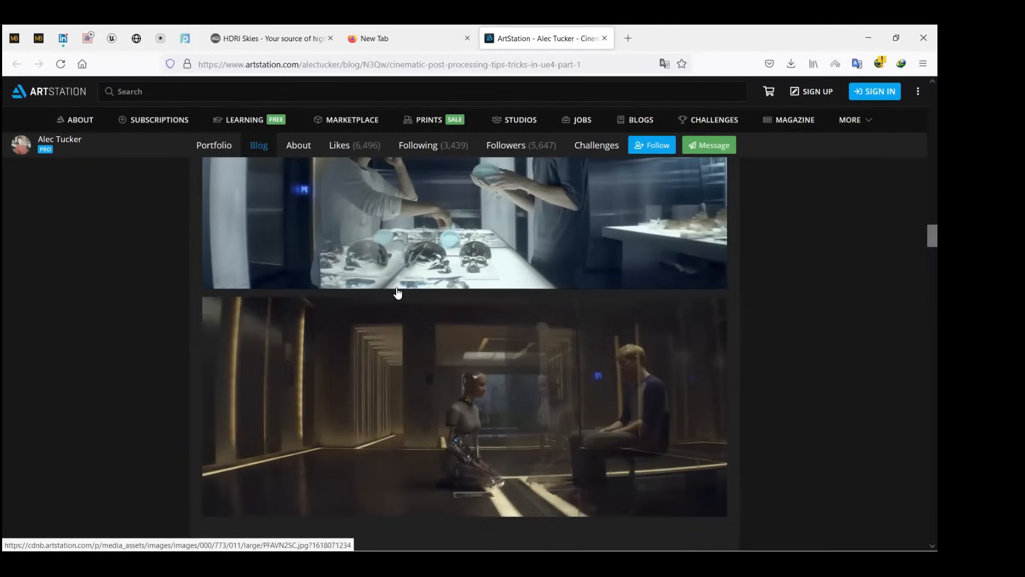
Go back to the article's Sensor Sizes & Film Formats chart and examine the sensor dimensions of the listed cameras.
scroll(398, 292, "up", 15)
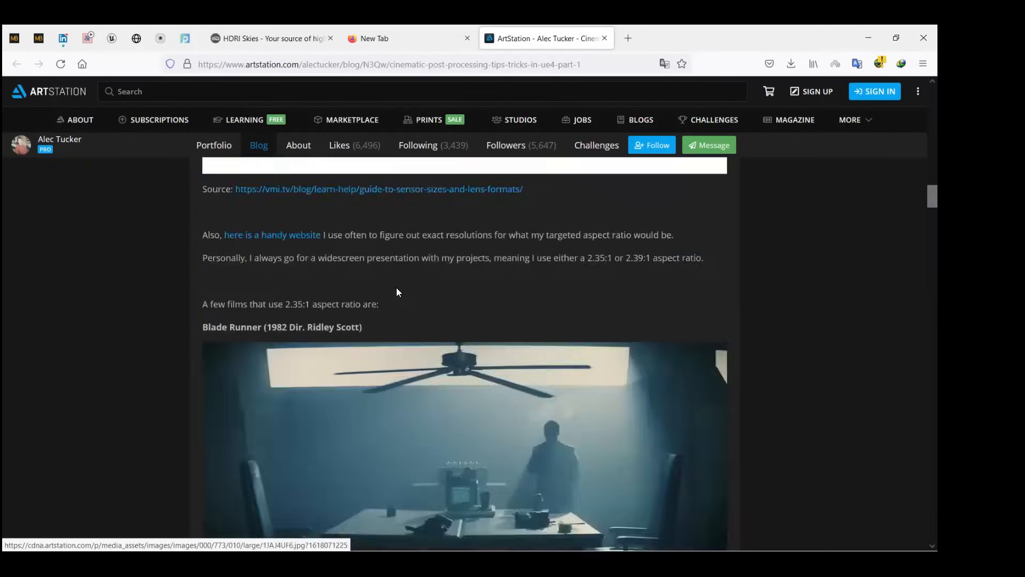
scroll(396, 287, "up", 8)
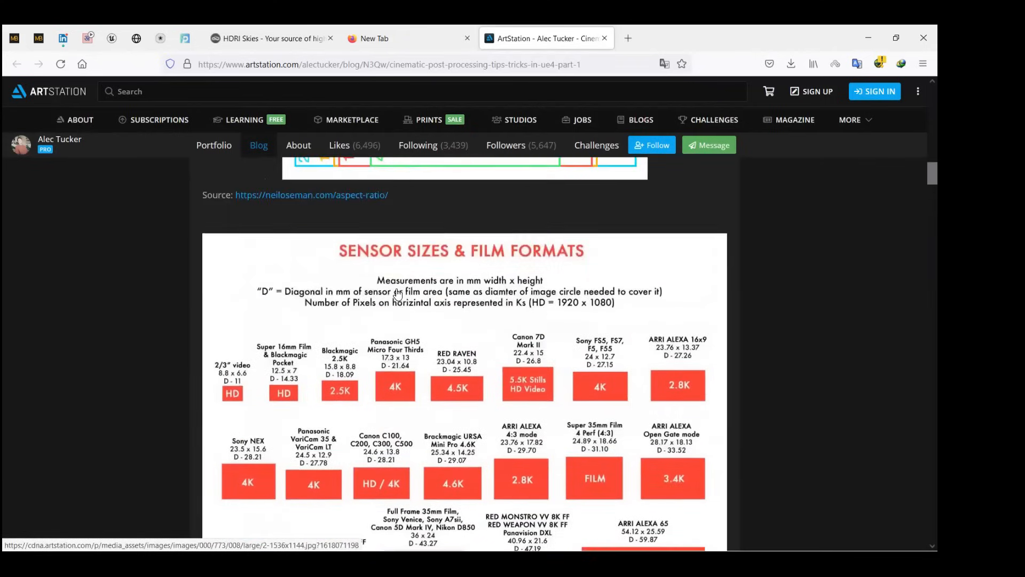
scroll(398, 292, "down", 1)
scroll(398, 292, "down", 2)
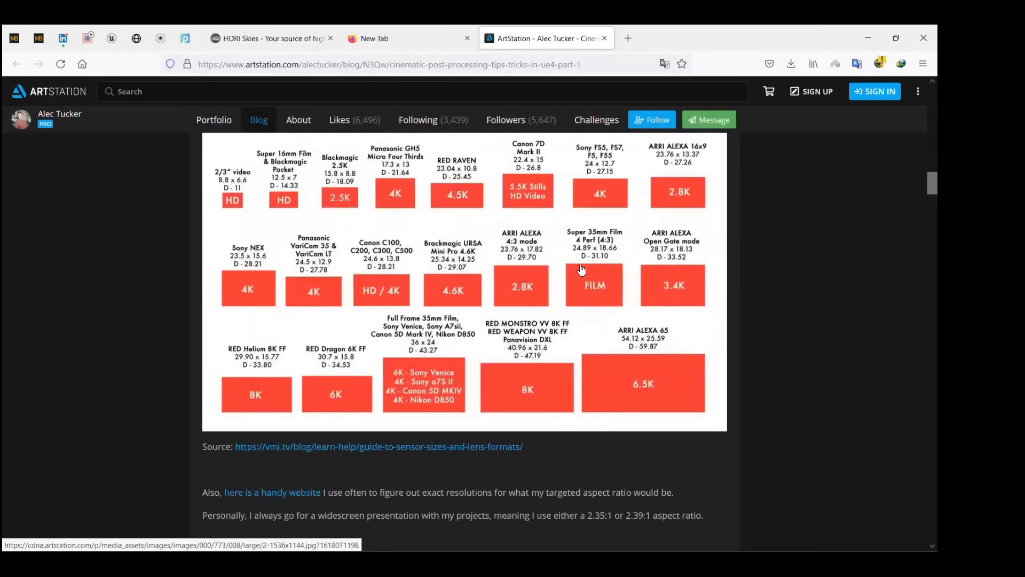
scroll(533, 280, "up", 2)
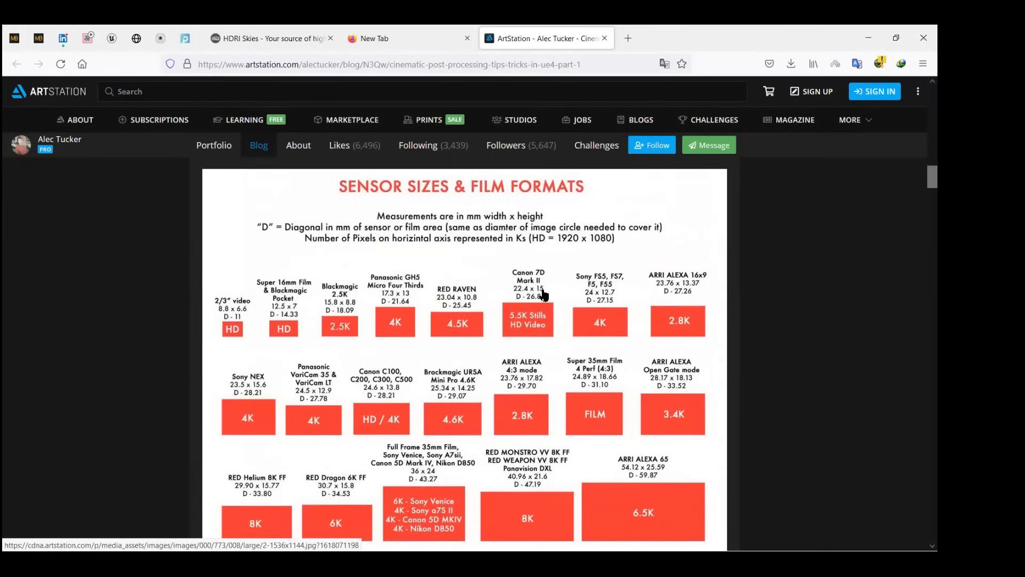
Switch from the browser article to Unreal Editor and enlarge the Sequencer area below the viewport.
scroll(543, 295, "up", 10)
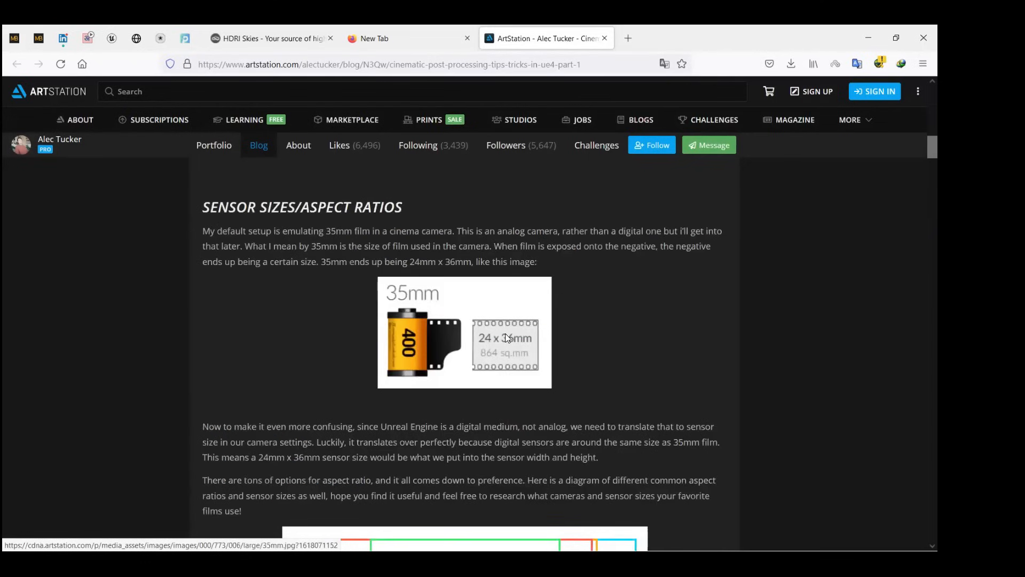
key("alt+Tab")
key("alt+Tab")
key("alt+Tab")
key("alt+Tab")
key("alt+Tab")
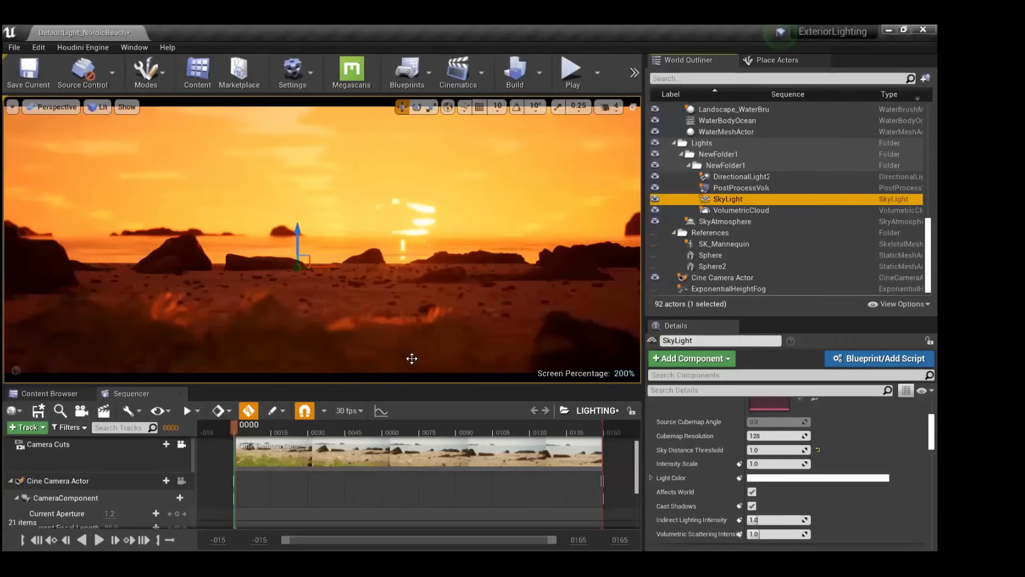
left_click_drag(374, 385, 373, 353)
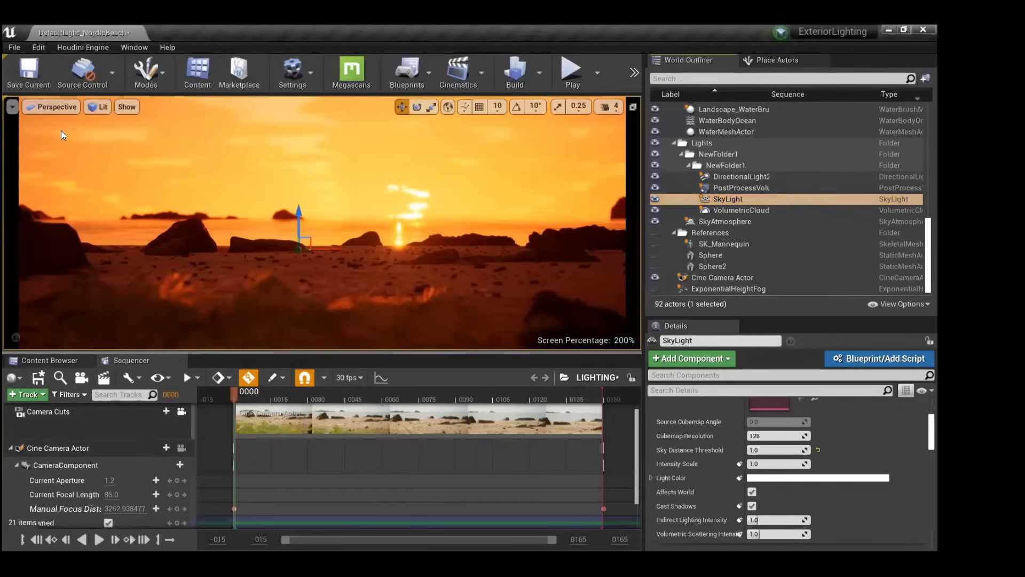
Add a new level sequence named Session, saved in the Content folder.
left_click(471, 73)
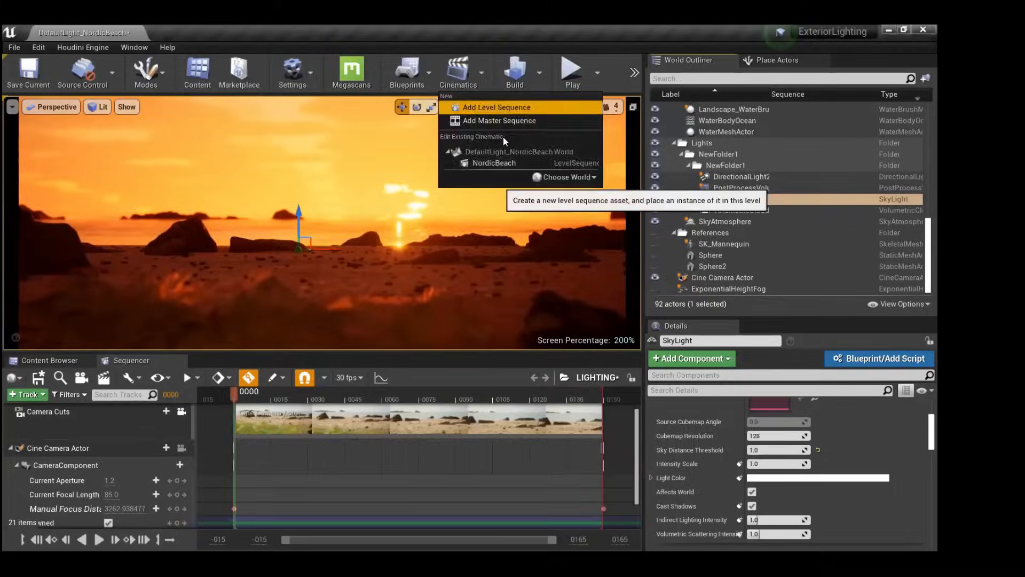
left_click(499, 107)
type("Session")
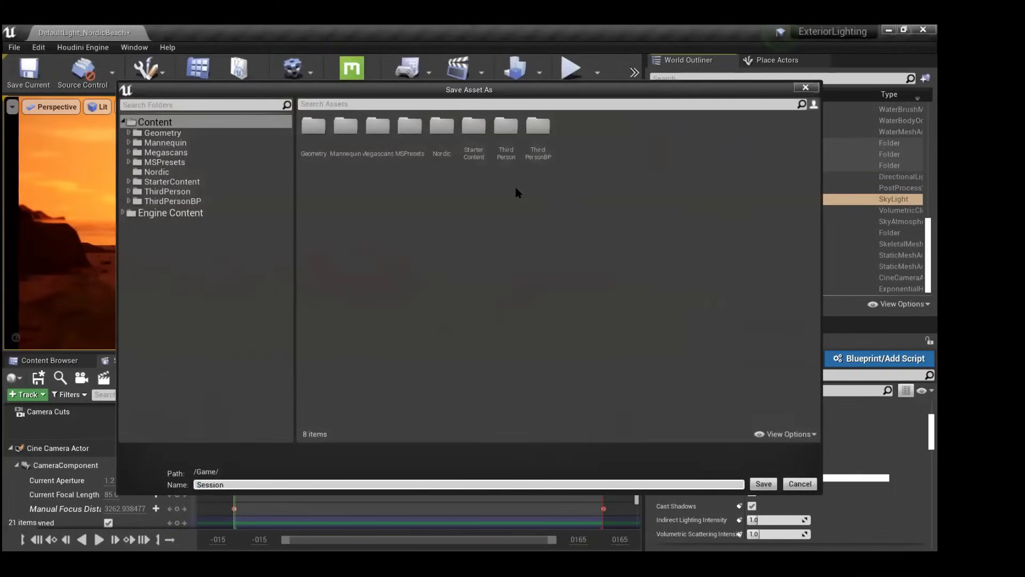
key("Return")
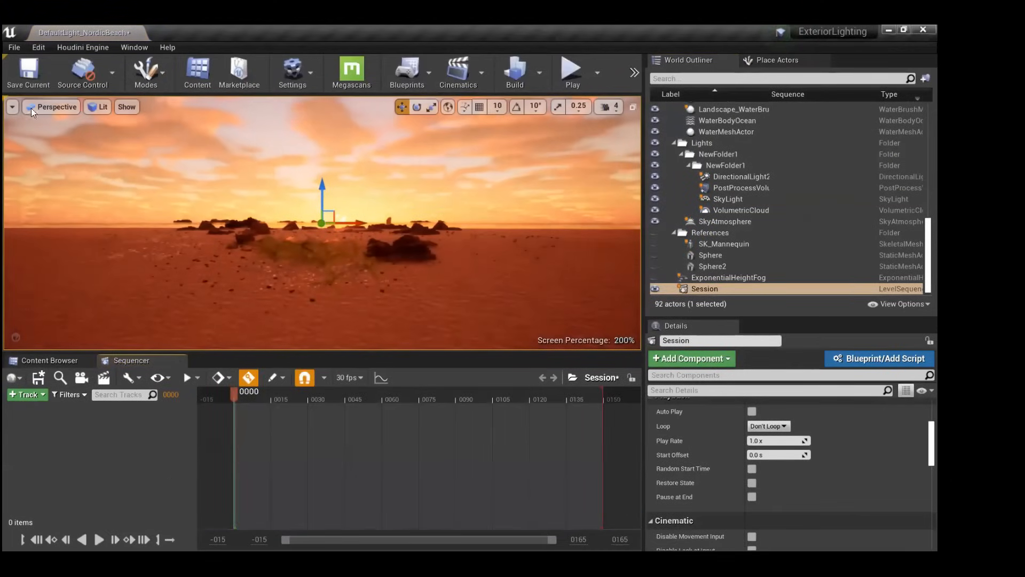
Lower the viewport's screen percentage.
left_click(12, 106)
left_click(98, 252)
type("10")
key("Return")
Frame the foliage and rocks on the beach from closer in and create a cine camera from this view in the Session sequence.
left_click(315, 244)
key("w")
right_click_drag(315, 244, 299, 261)
key("s")
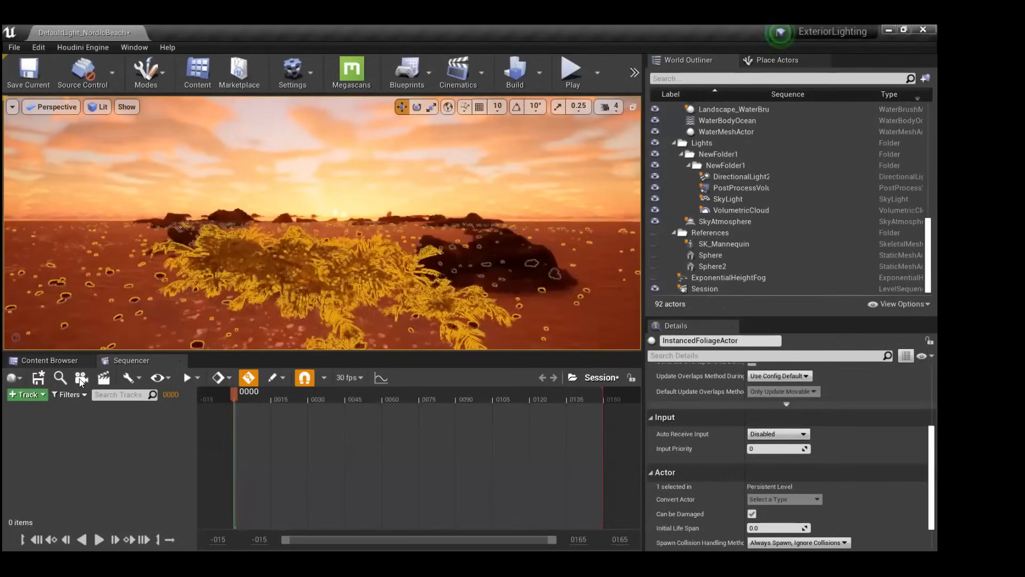
left_click(81, 378)
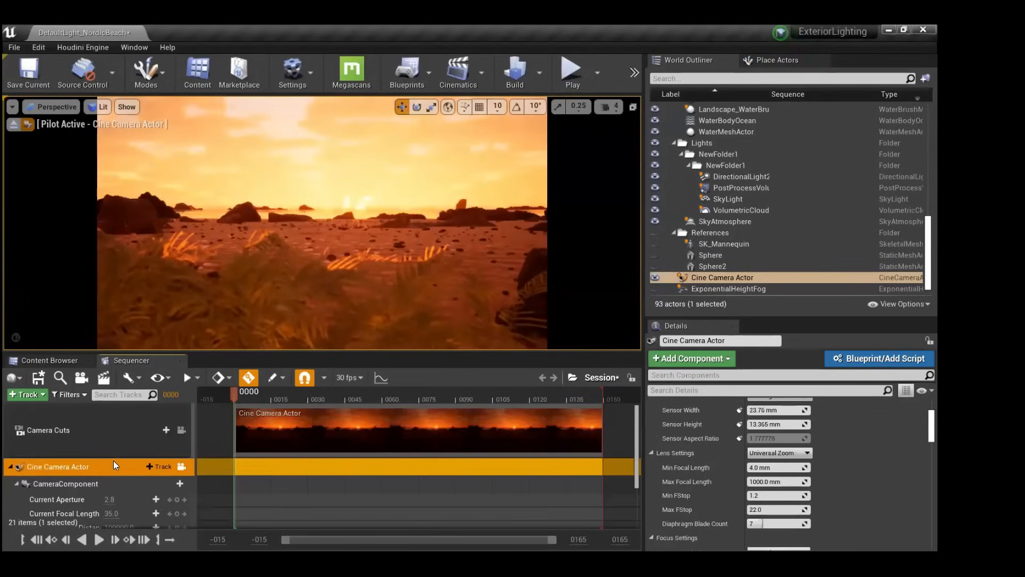
Set the new cine camera's Filmback preset to 16:9 DSLR.
scroll(725, 459, "up", 4)
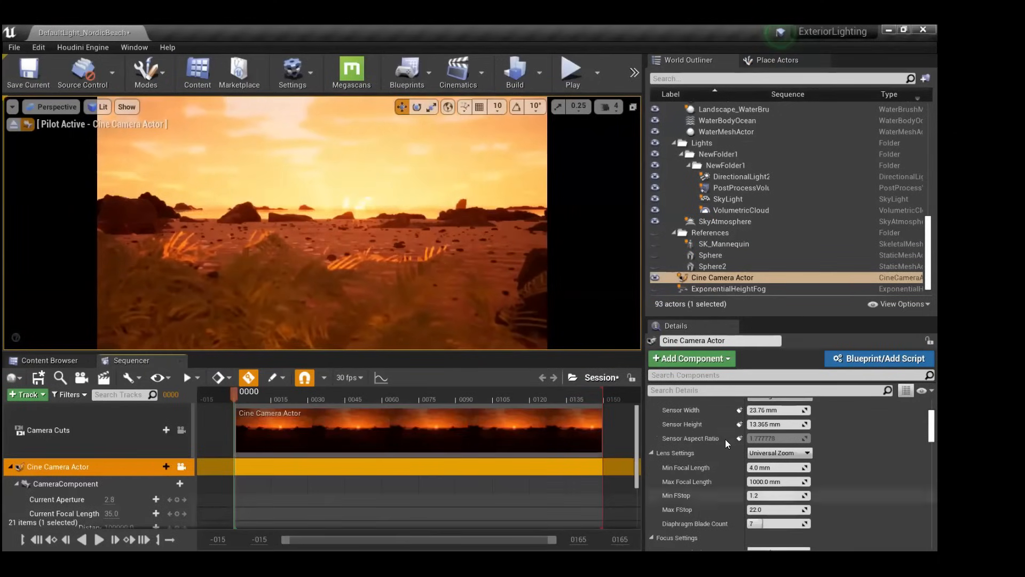
scroll(725, 439, "up", 1)
scroll(725, 439, "down", 3)
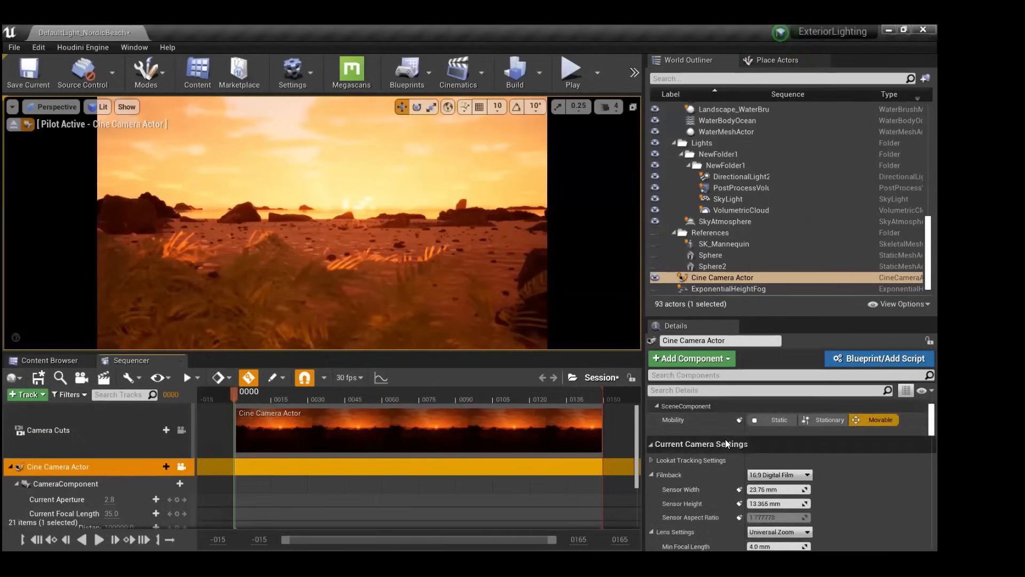
left_click(770, 437)
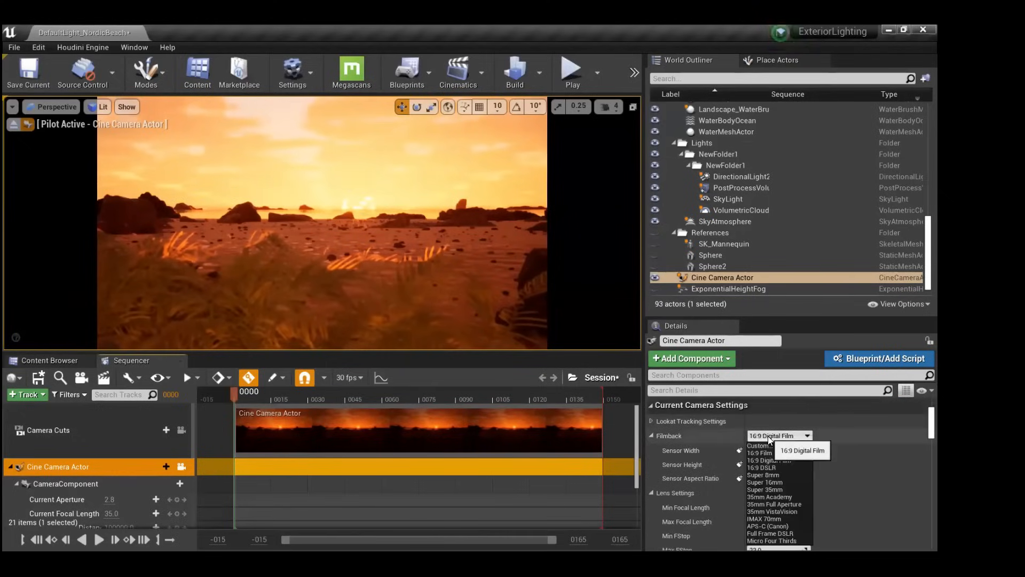
left_click(780, 467)
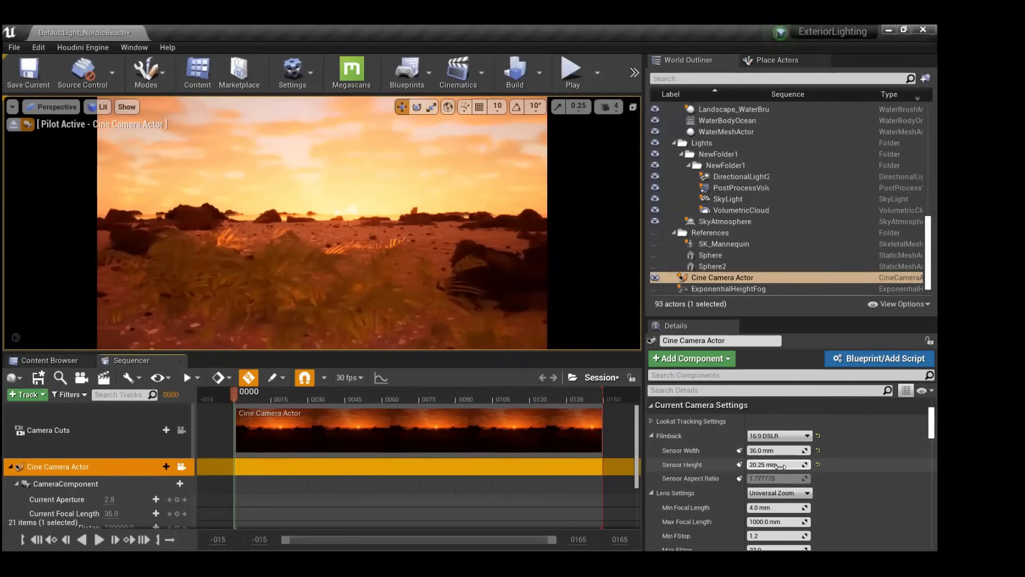
left_click(785, 436)
Examine the aspect ratio diagram in the browser's ArtStation article and compare it with the camera's sensor settings.
key("alt+Tab")
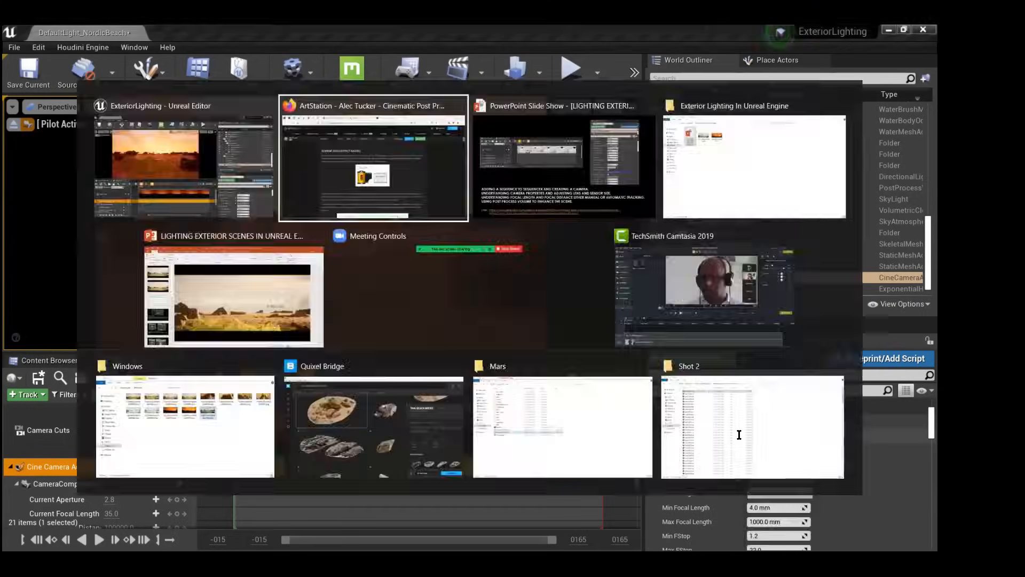
scroll(544, 348, "down", 10)
scroll(545, 348, "up", 3)
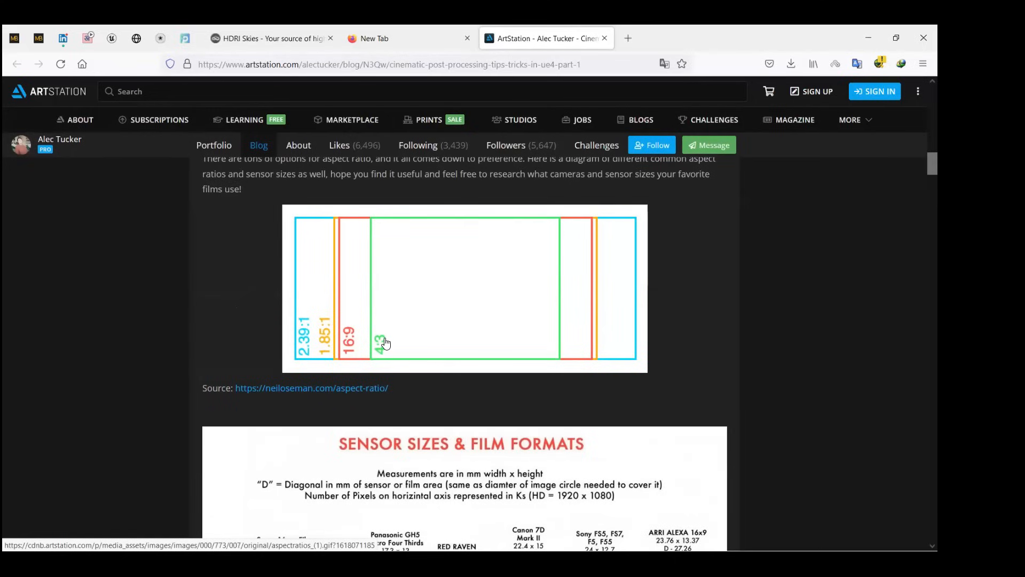
key("alt+Tab")
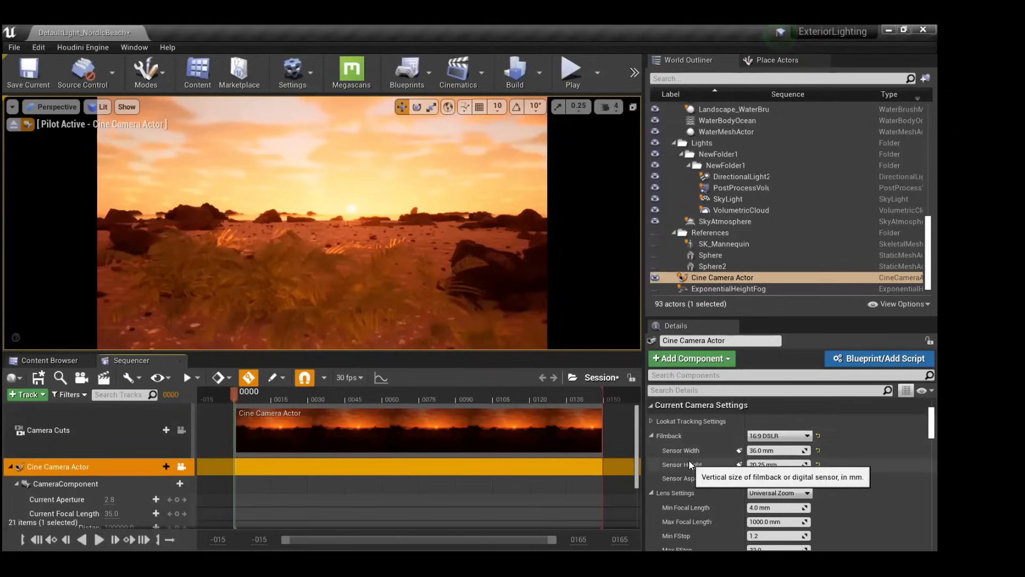
key("alt+Tab")
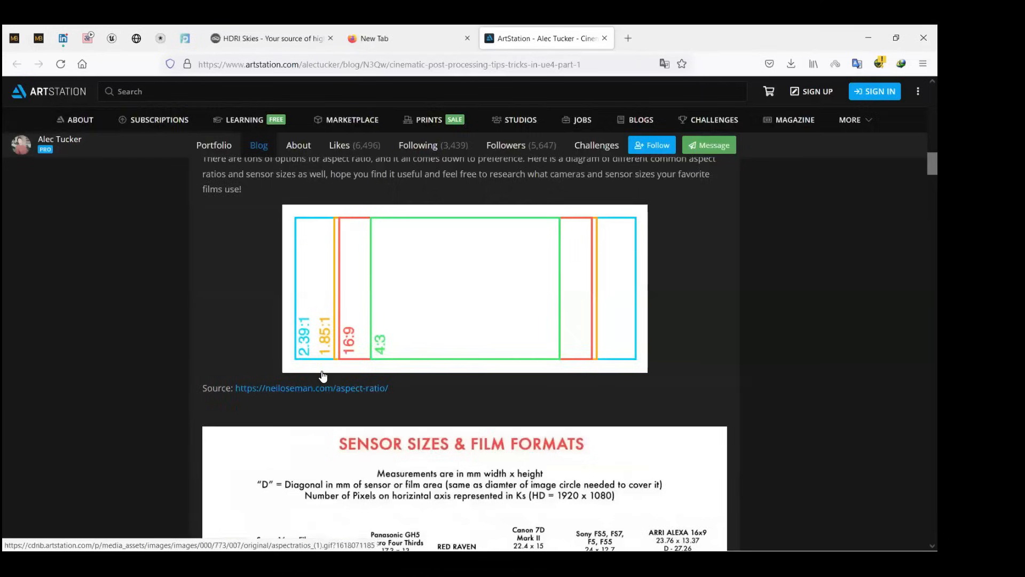
Examine the article's sensor size and film format chart and its notes on widescreen aspect ratios and films using 2.35:1.
scroll(420, 446, "down", 4)
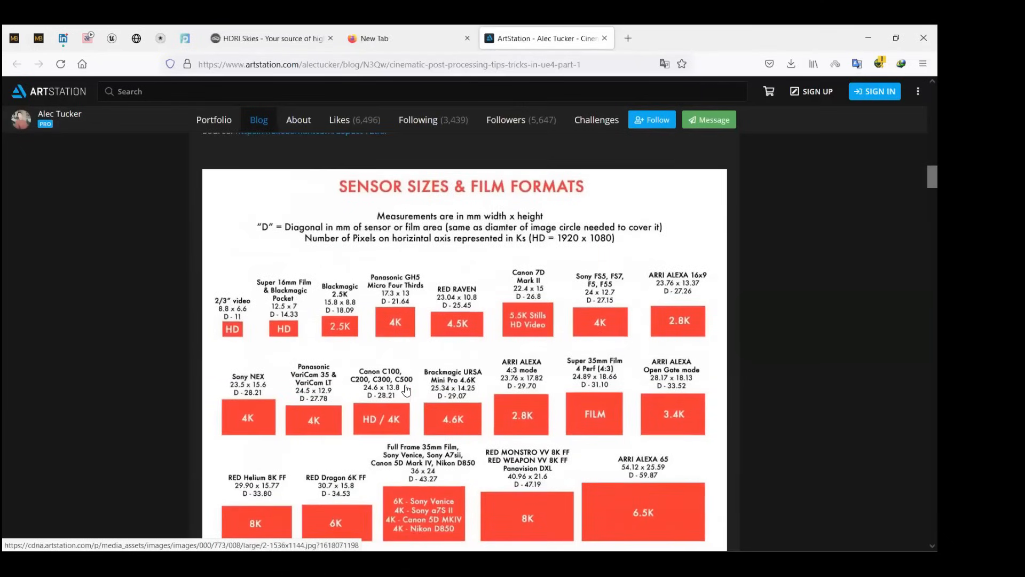
scroll(406, 390, "down", 4)
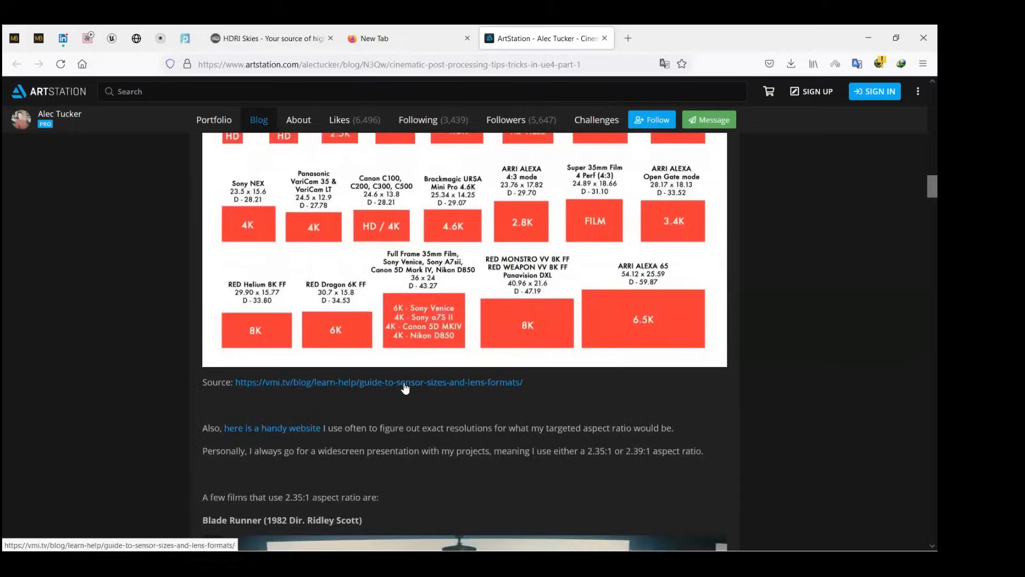
scroll(404, 383, "down", 3)
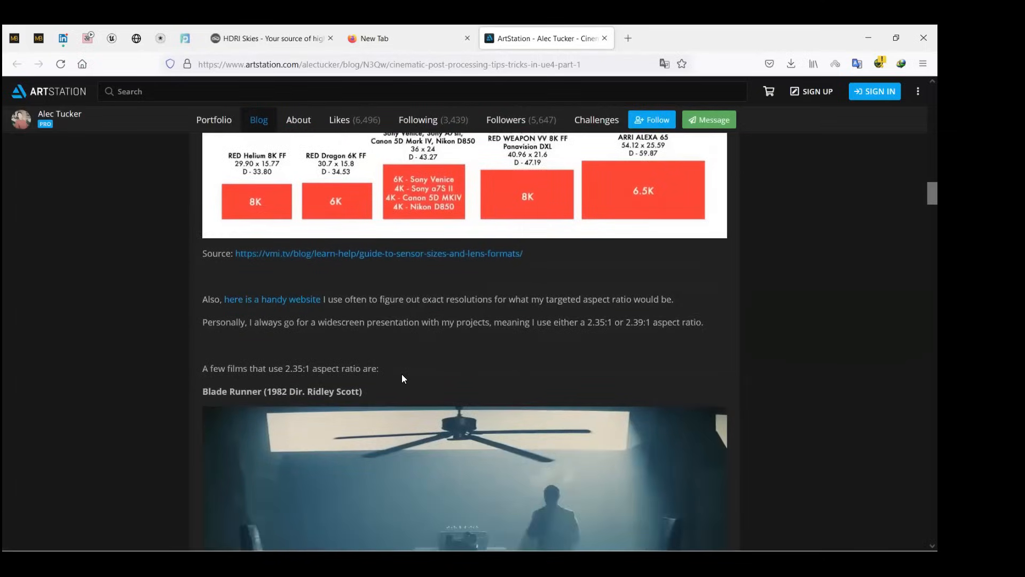
scroll(402, 374, "up", 1)
scroll(401, 374, "down", 3)
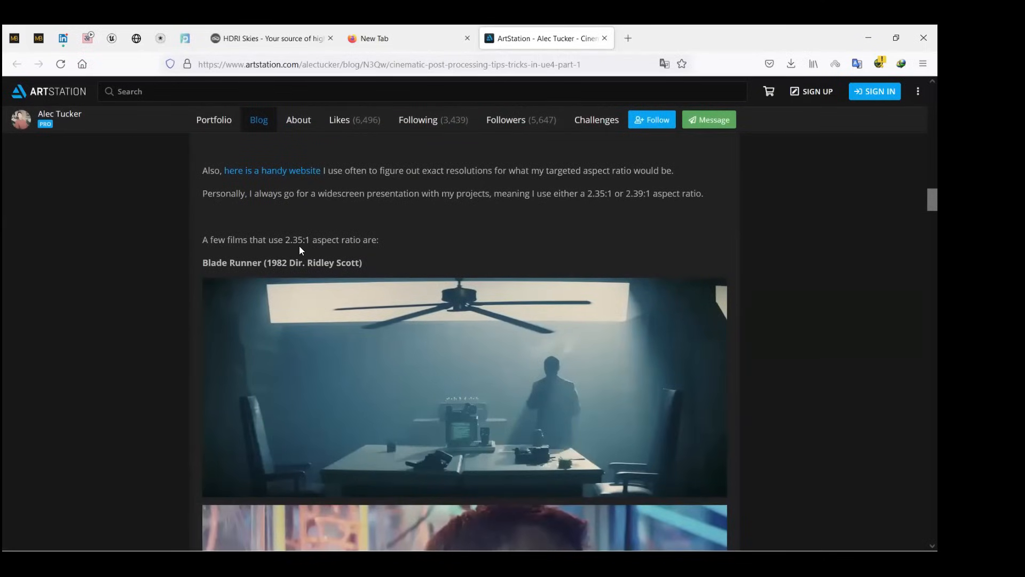
scroll(427, 279, "up", 6)
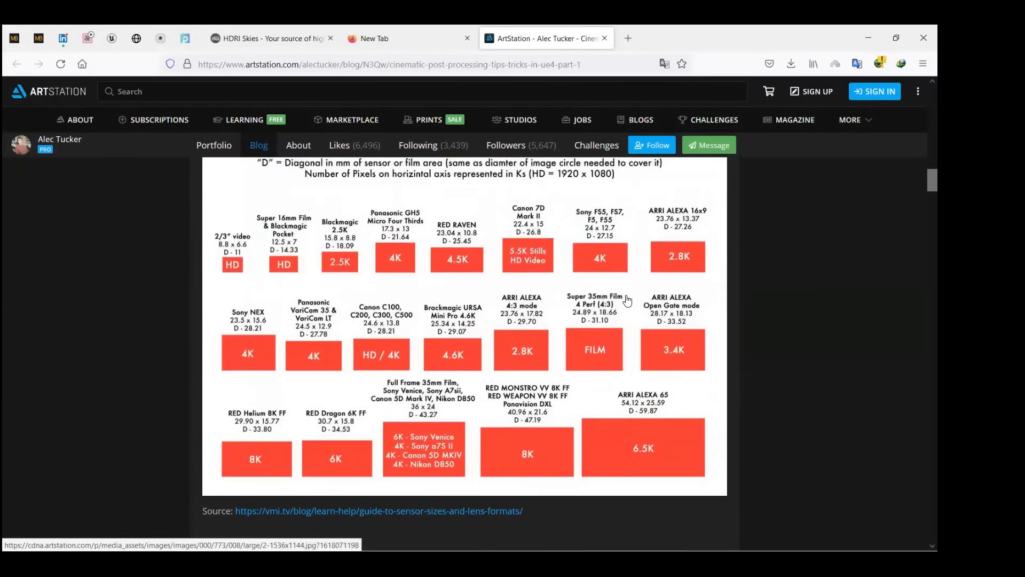
scroll(662, 295, "down", 2)
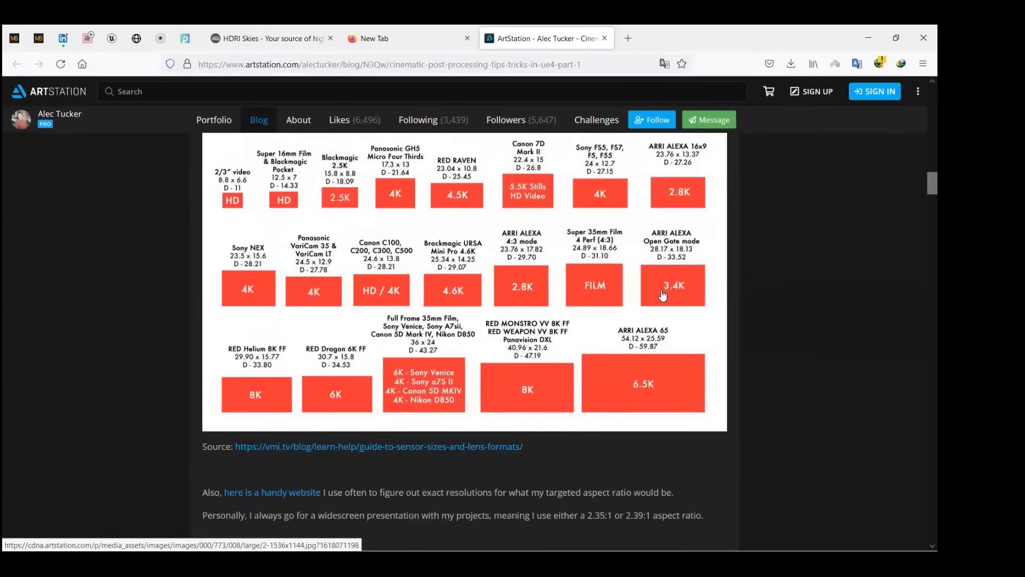
scroll(662, 295, "down", 3)
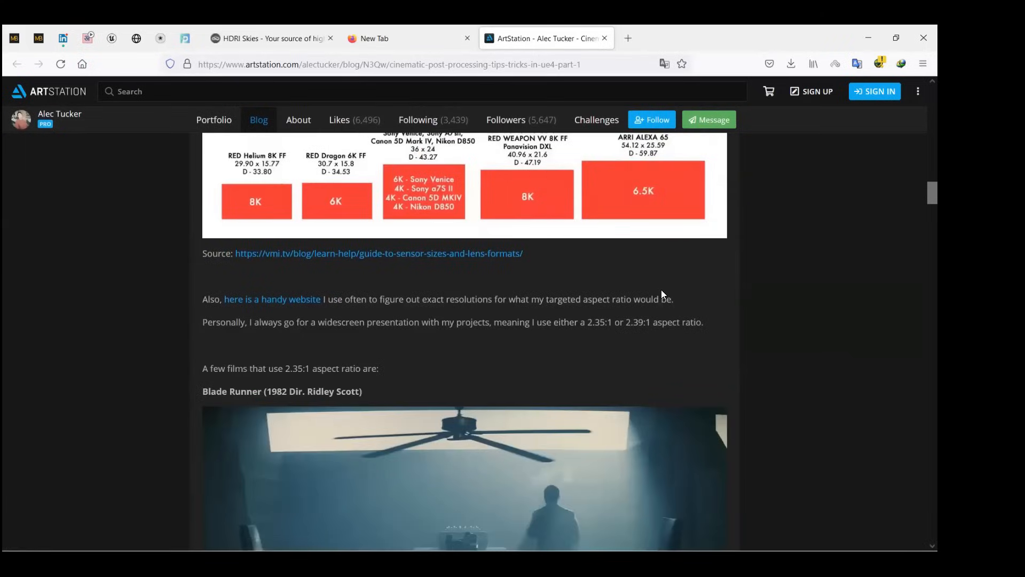
scroll(661, 289, "down", 2)
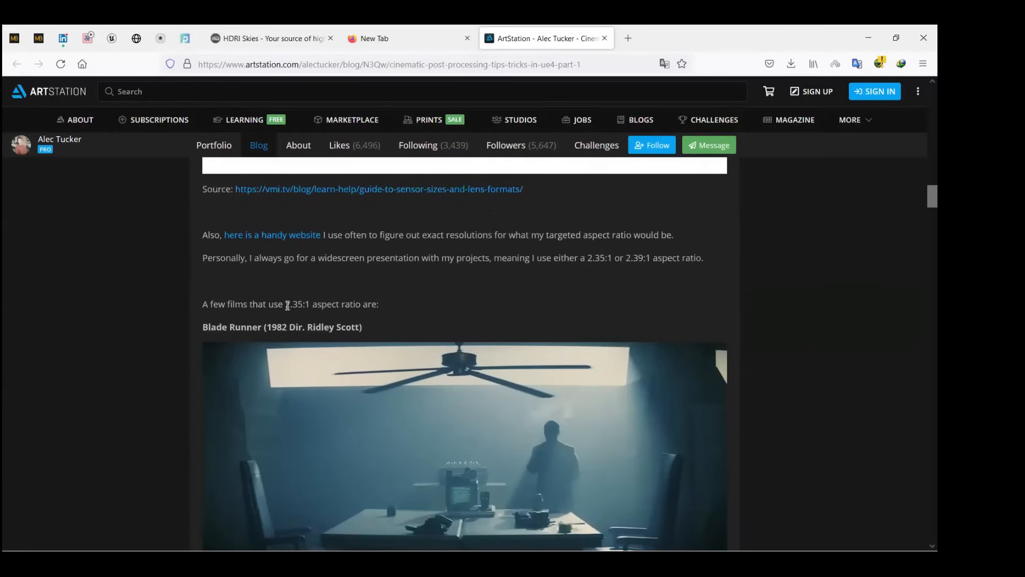
left_click_drag(287, 306, 312, 306)
scroll(497, 333, "up", 3)
Launch the Calculator by running calc, and recheck the article's sensor chart and aspect ratio notes.
key("alt+Tab")
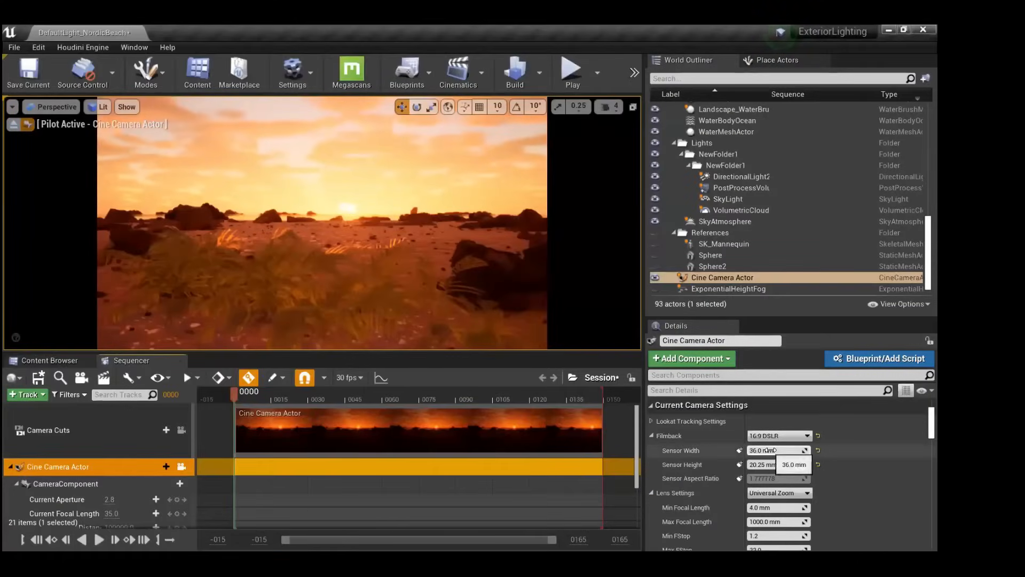
key("super+r")
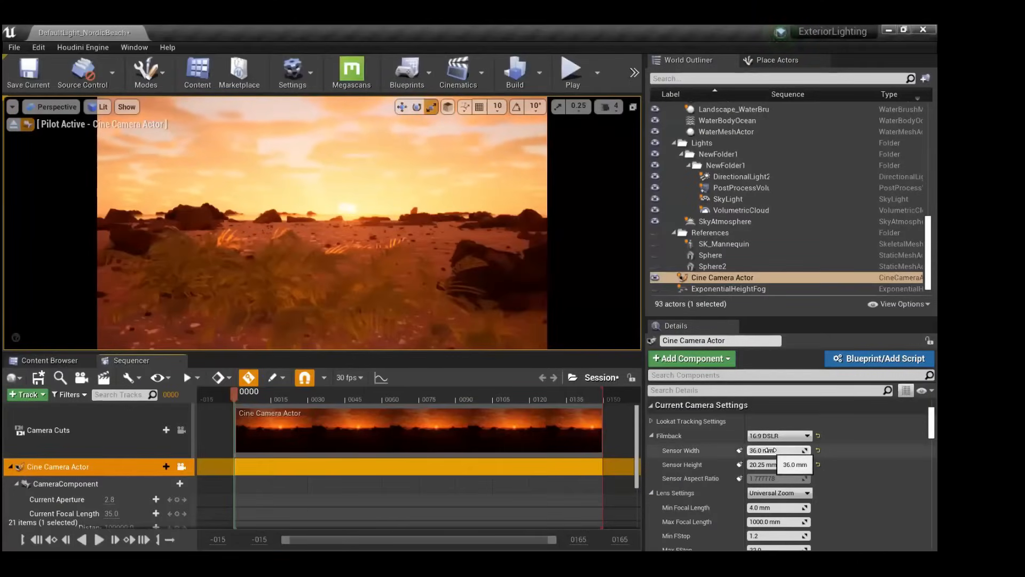
type("calc")
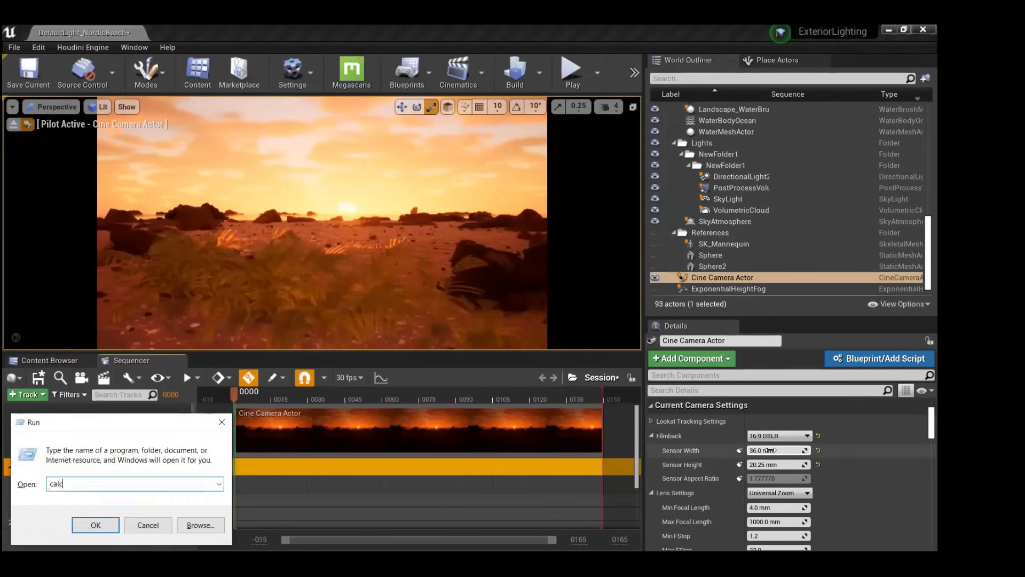
key("Return")
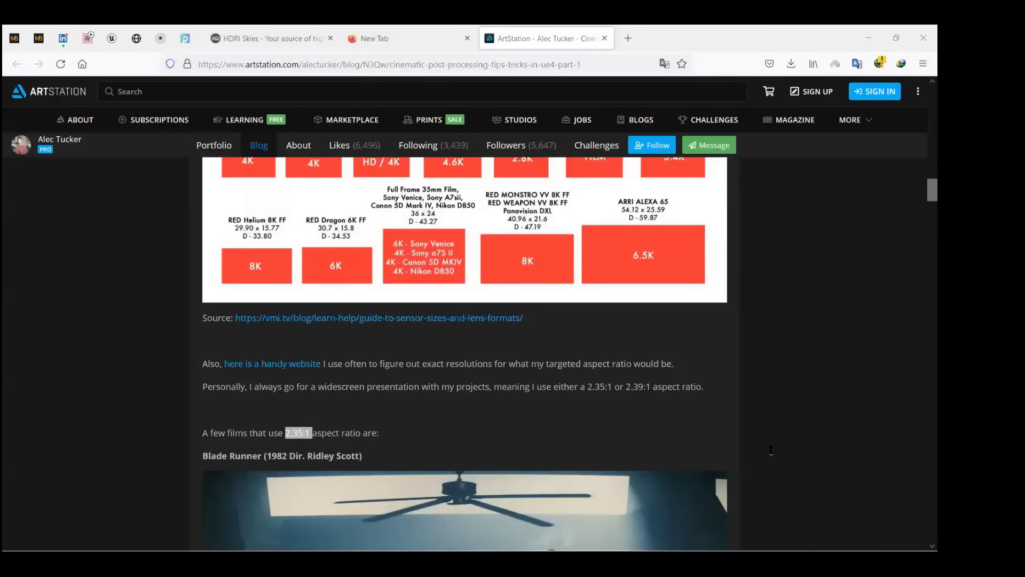
scroll(418, 389, "up", 2)
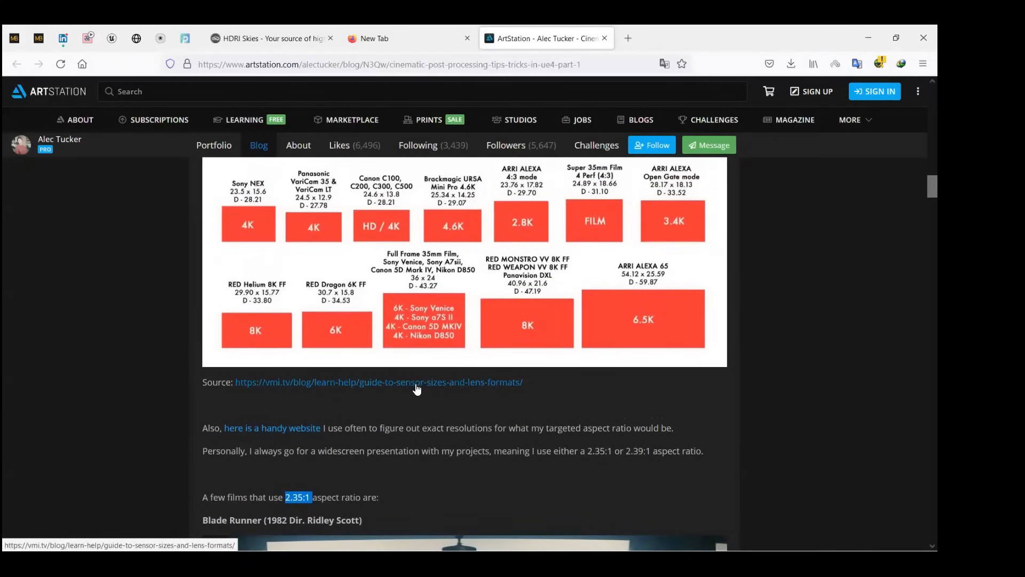
scroll(416, 388, "down", 1)
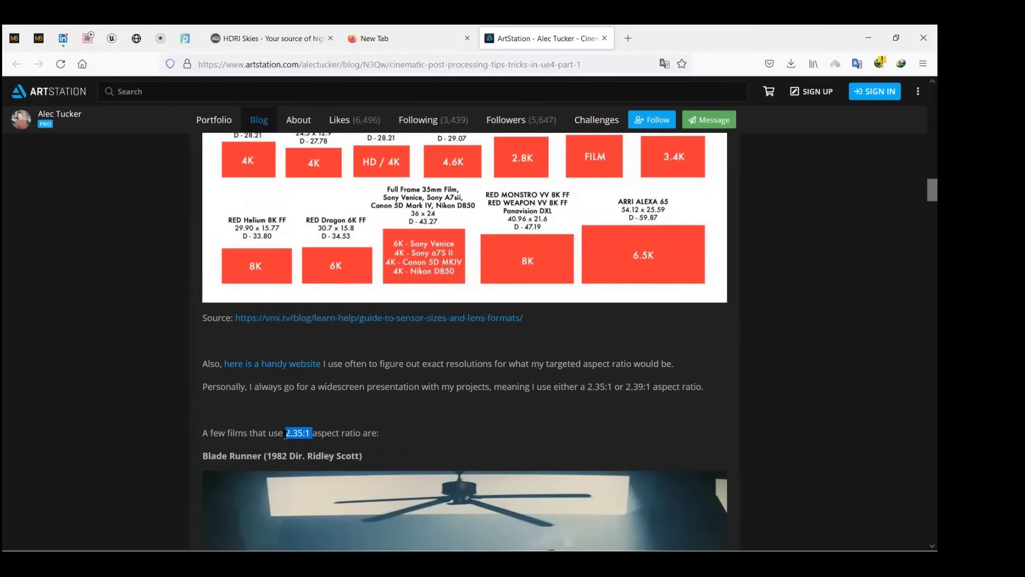
key("alt+Tab")
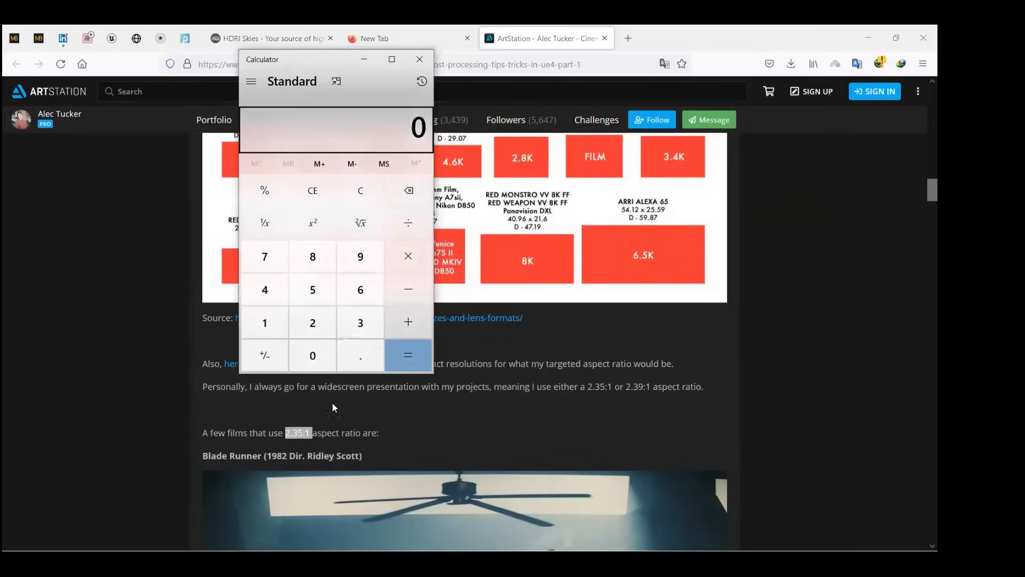
Check the camera's sensor width in Unreal Editor and divide 36 by 2.39 in the Calculator.
key("alt+Tab")
key("alt+Tab")
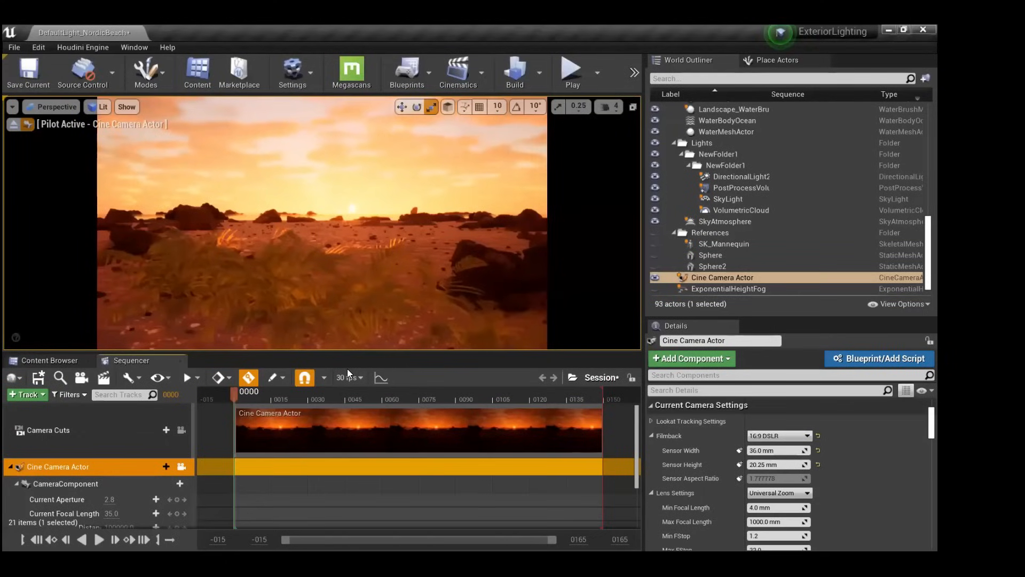
key("alt+Tab")
type("36/")
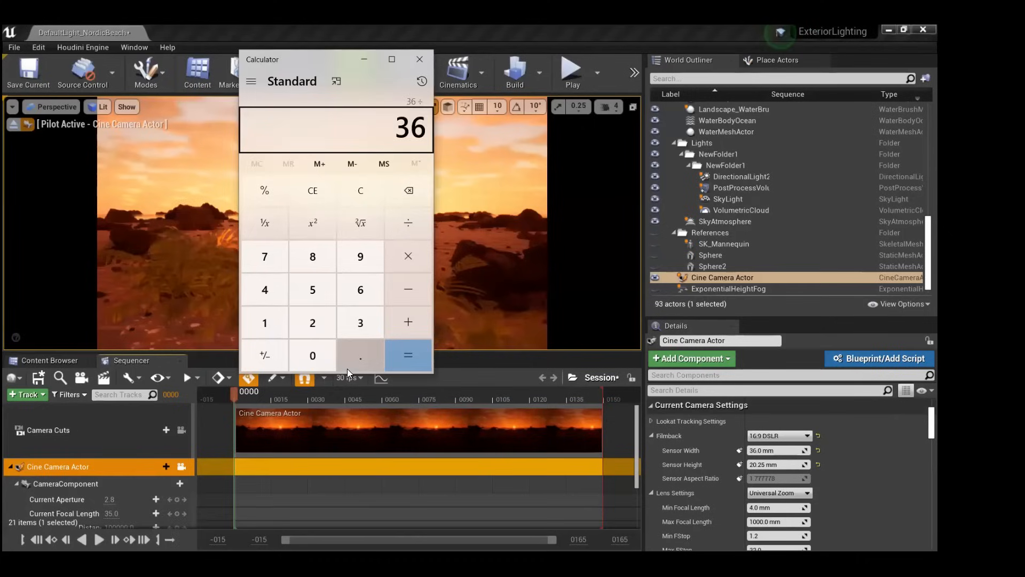
type("2.39")
key("Return")
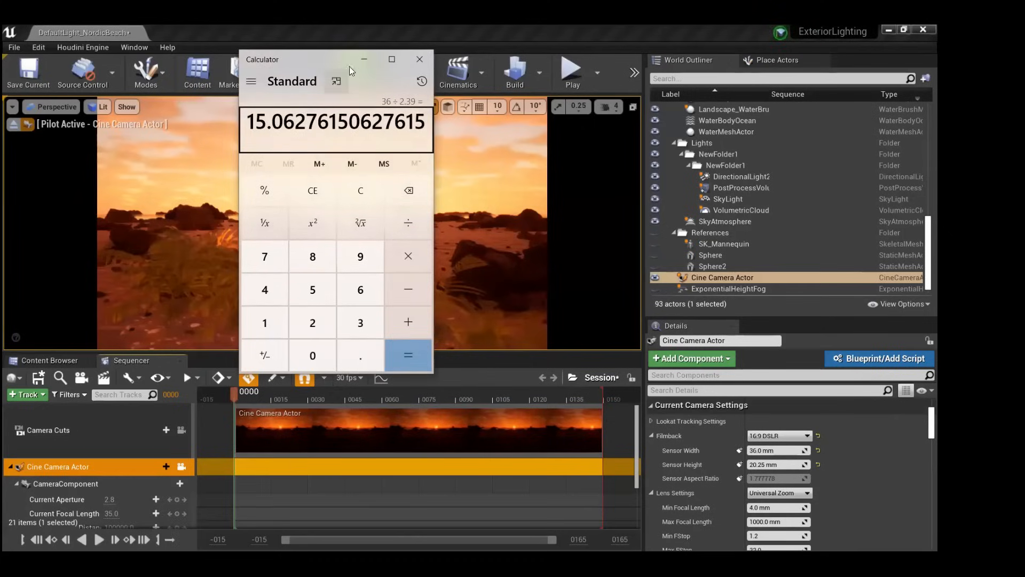
Return to Unreal Editor and set the cine camera's sensor height to 15.062 mm.
left_click(365, 60)
left_click(778, 465)
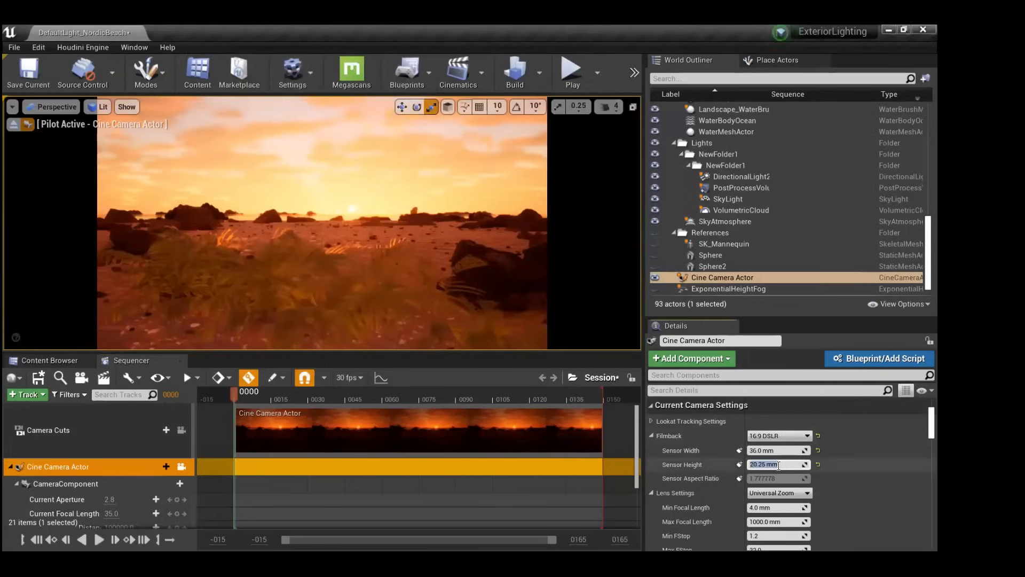
type("15.06")
key("Return")
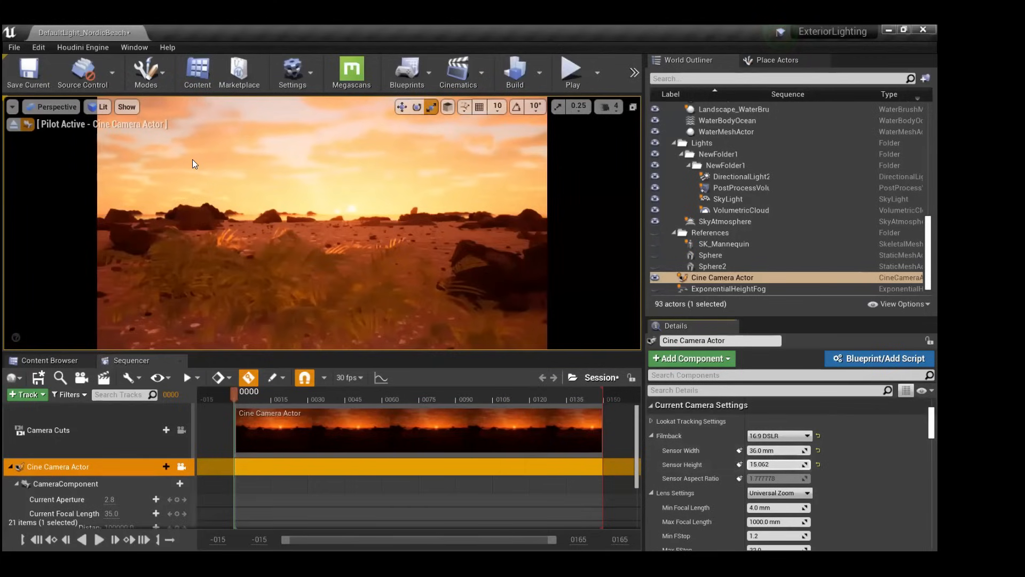
key("Return")
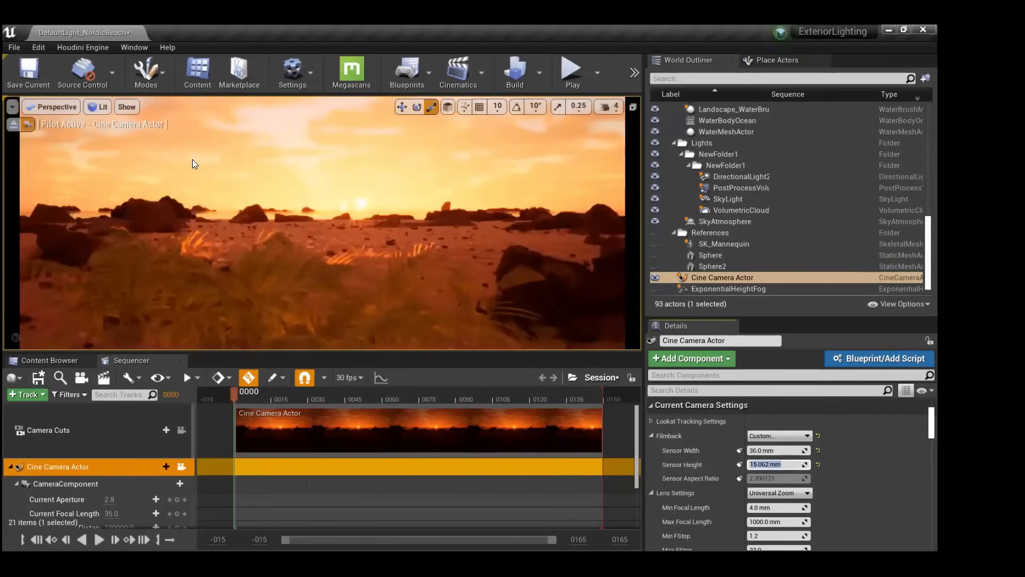
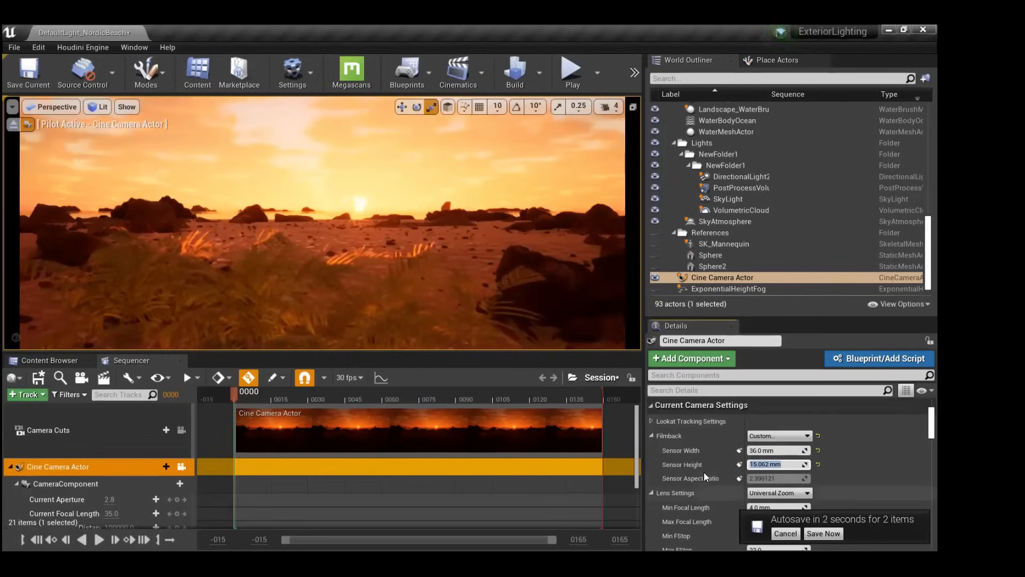
Try the 12mm Prime f/2.8 and 50mm Prime f/1.8 lens presets on the cine camera, and settle on 85mm Prime f/1.8.
scroll(704, 470, "down", 3)
scroll(703, 472, "up", 3)
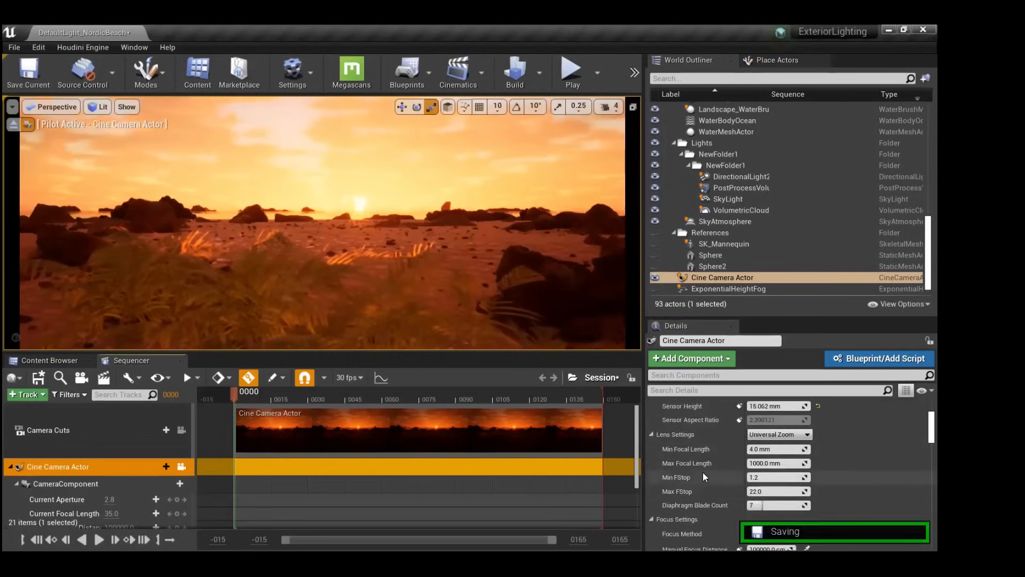
left_click(772, 454)
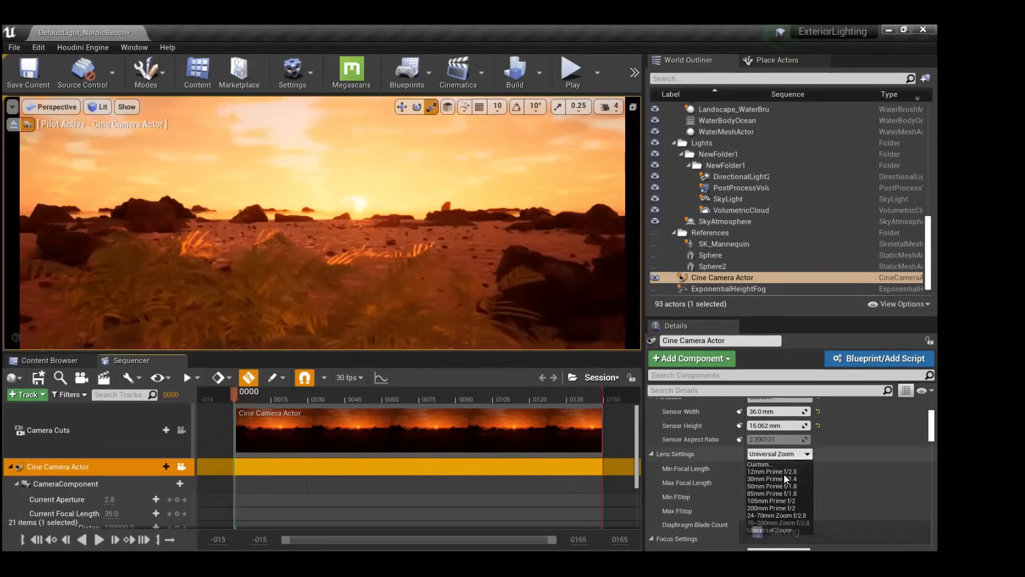
left_click(784, 473)
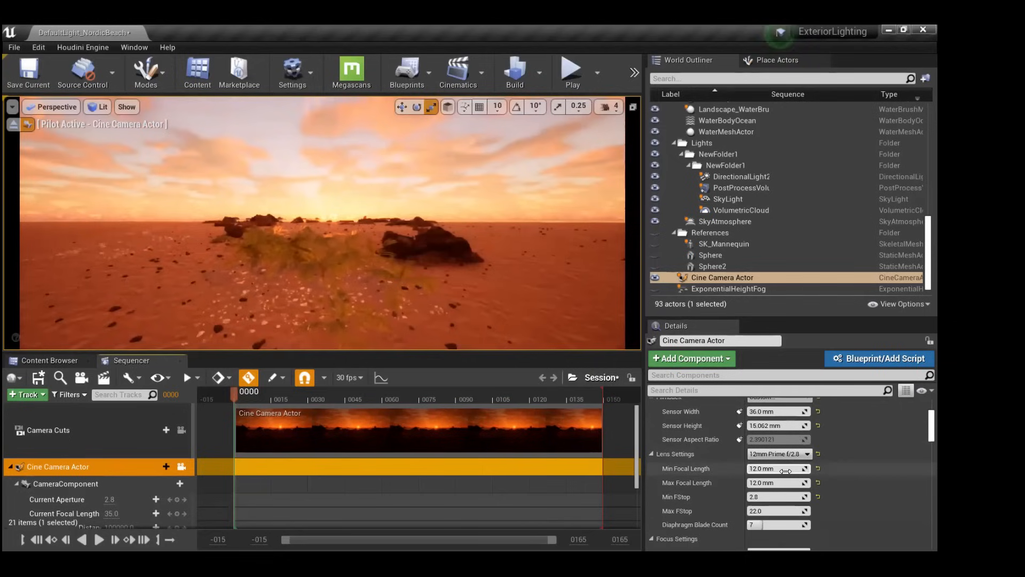
left_click(783, 455)
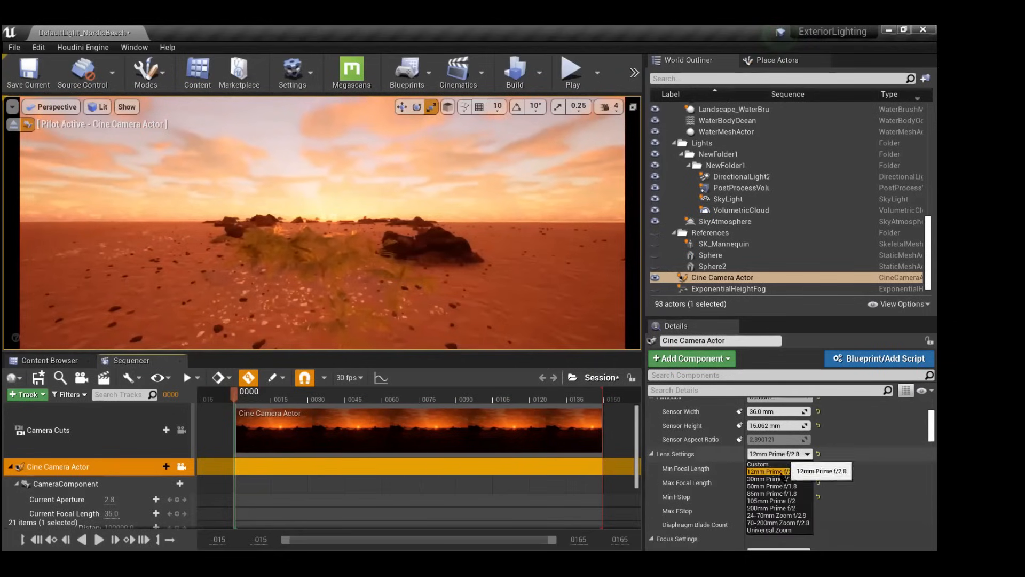
left_click(774, 486)
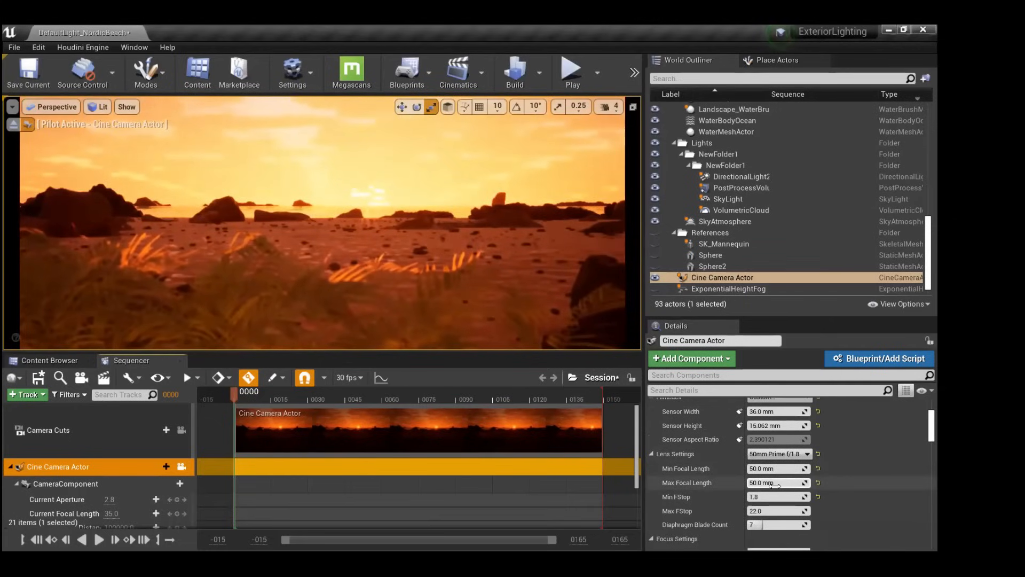
left_click(769, 453)
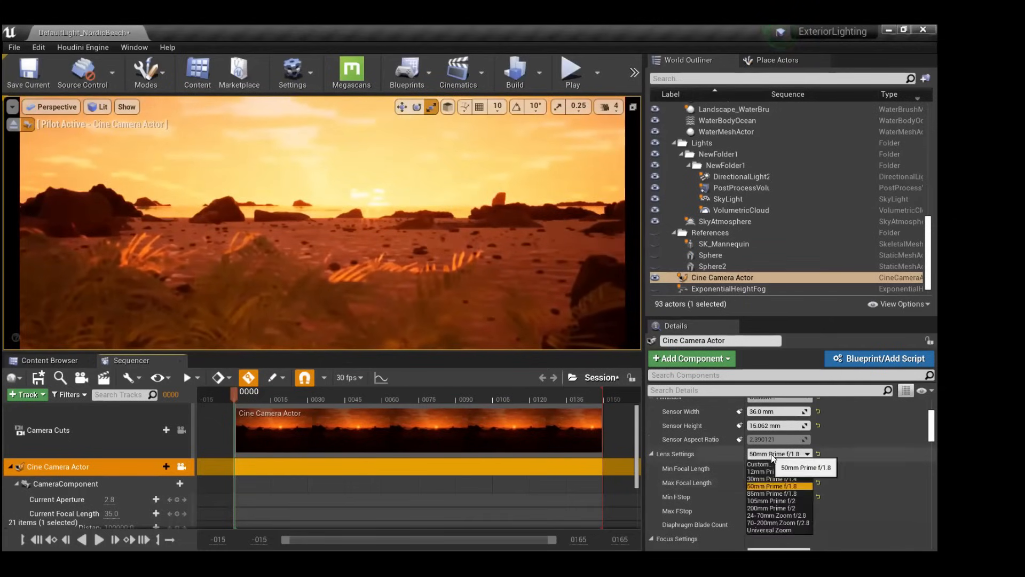
left_click(758, 492)
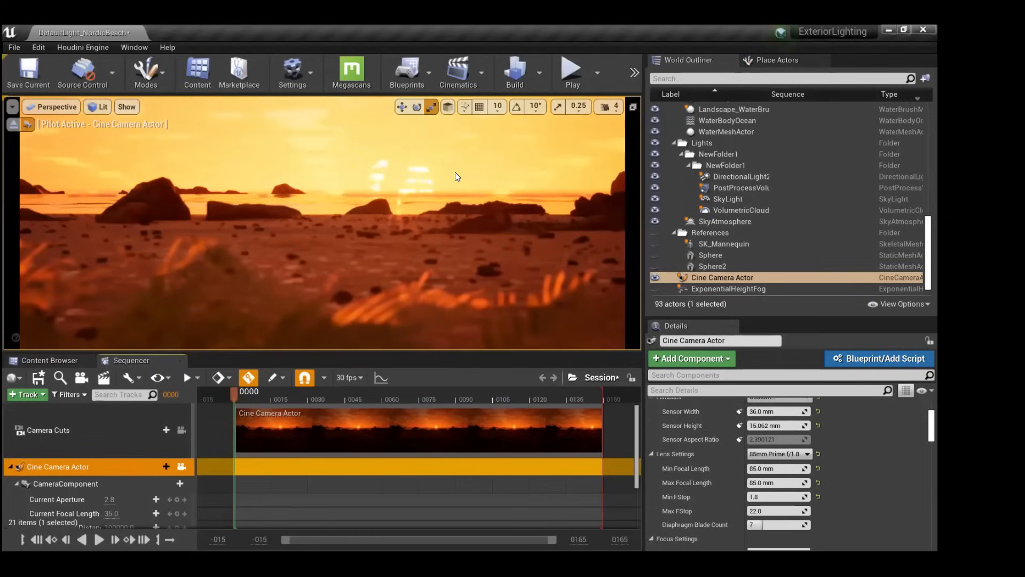
Raise and lower the piloted cine camera to frame the shoreline and sun above the foreground grass.
key("e")
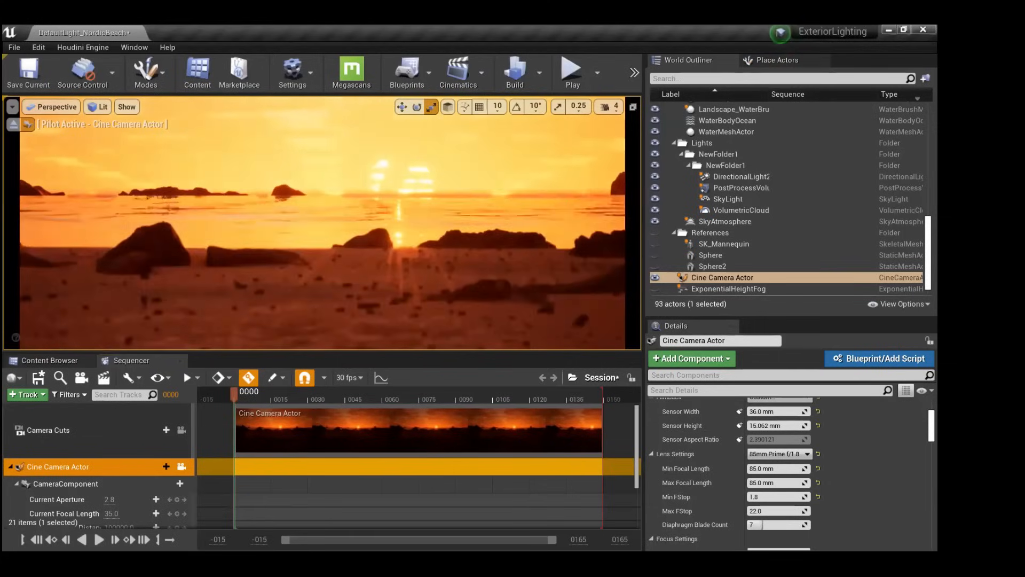
key("q")
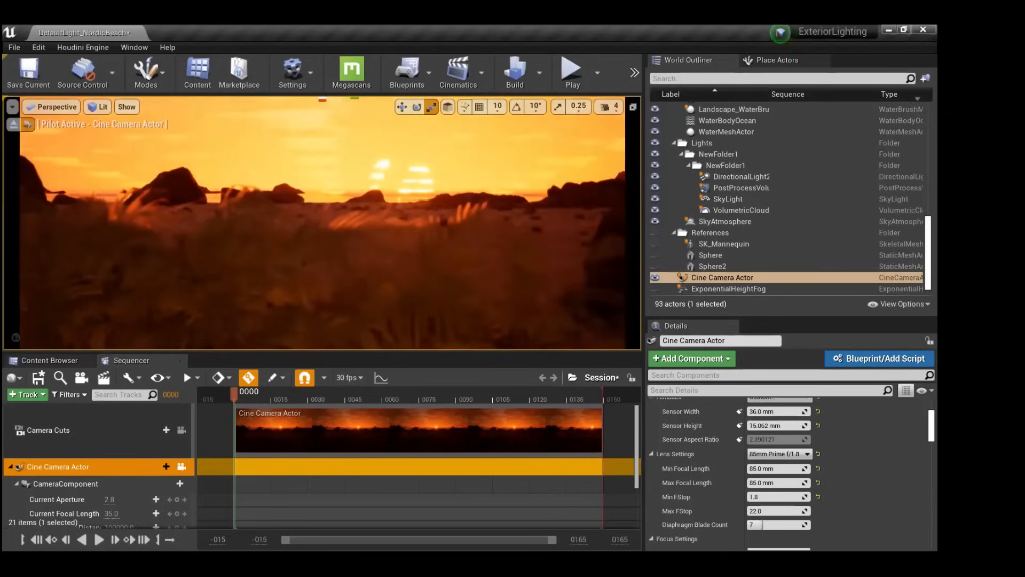
key("e")
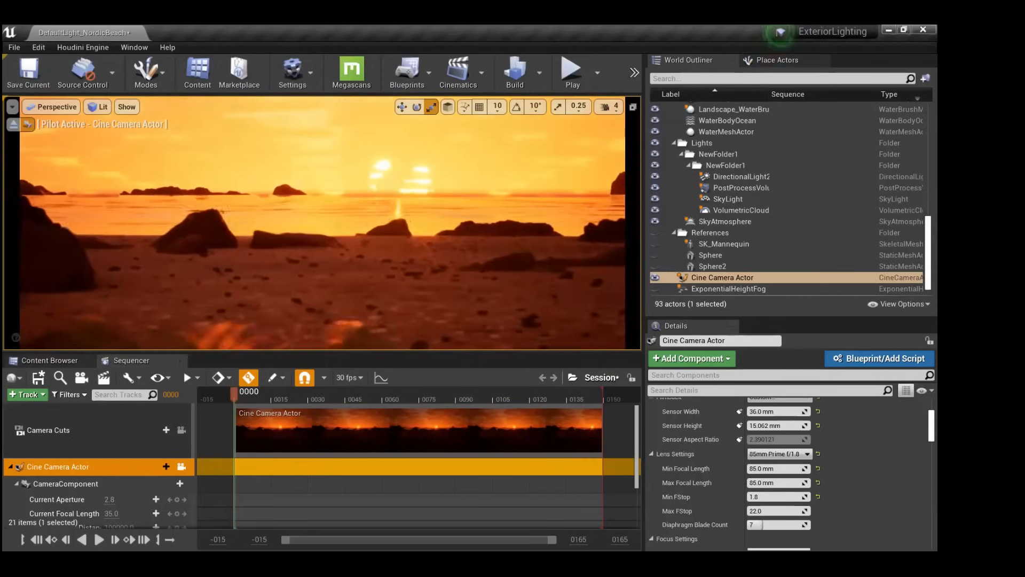
key("q")
key("q")
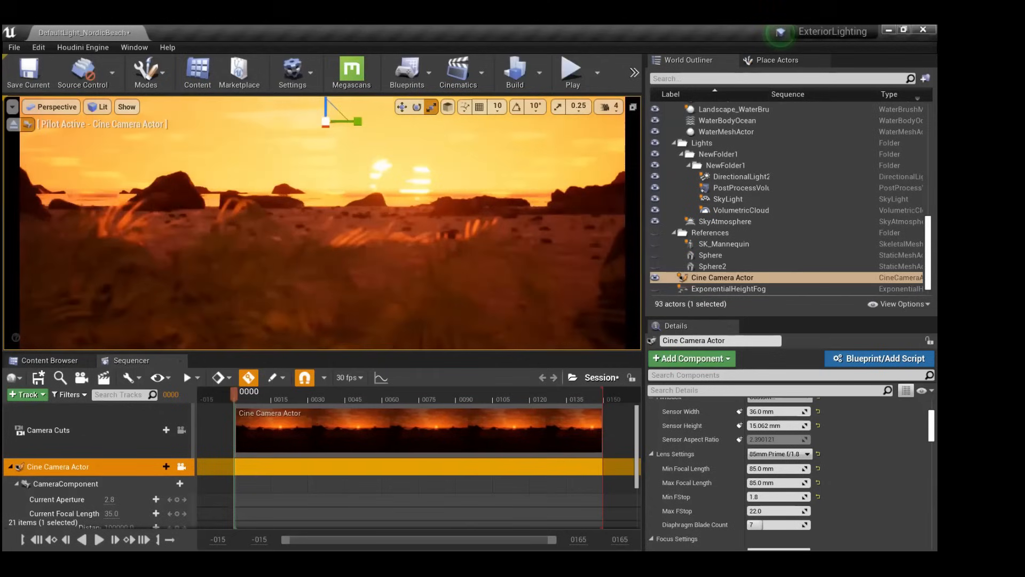
key("e")
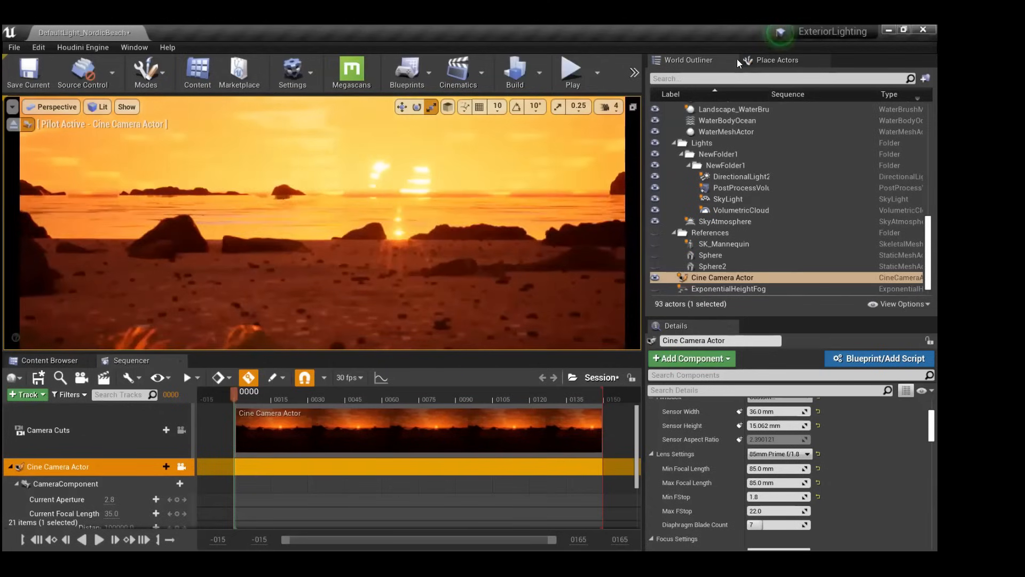
Reduce the viewport camera speed to 2 and reframe the shot slightly lower, with grass in the foreground and more sky.
left_click(617, 111)
left_click(632, 138)
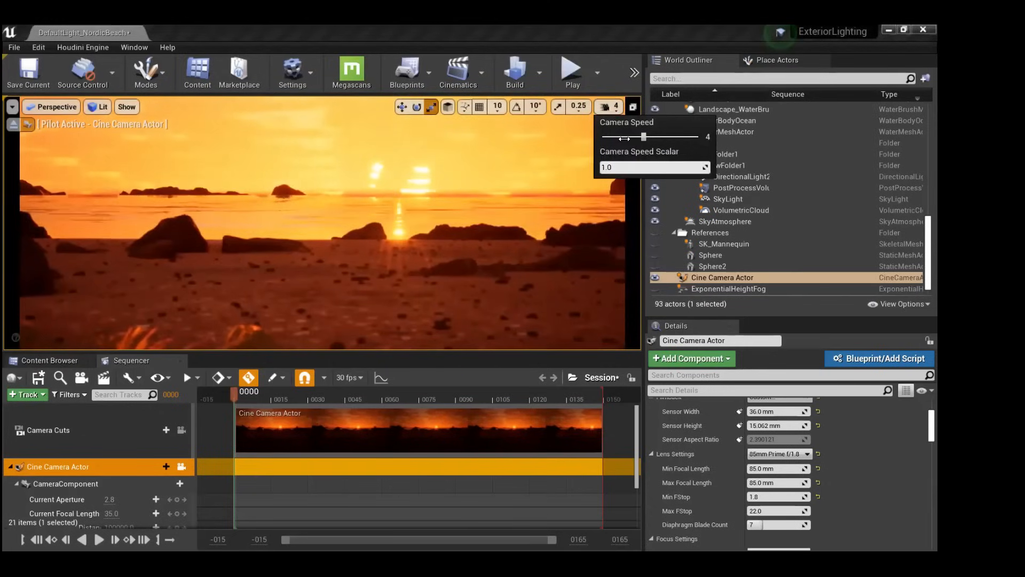
left_click(617, 137)
key("q")
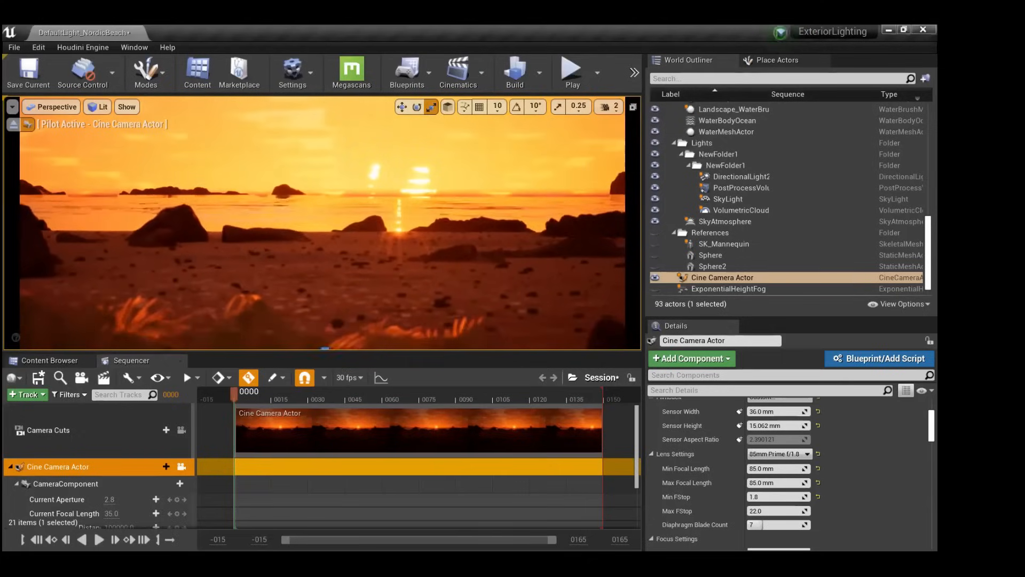
right_click_drag(322, 224, 348, 201)
key("q")
right_click_drag(474, 226, 462, 225)
key("g")
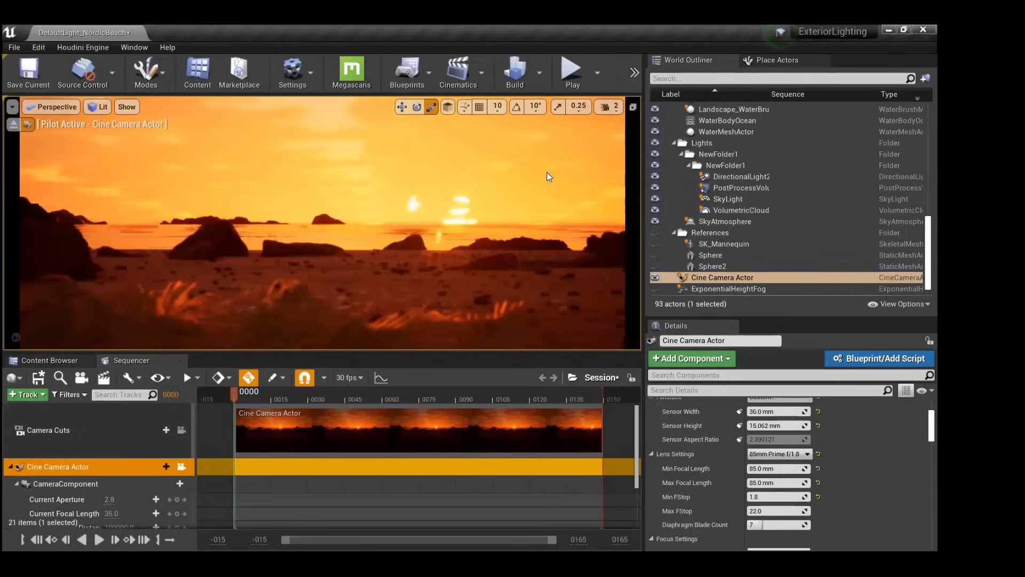
Widen the level viewport and fine-tune the piloted cine camera's framing of the sunset.
left_click(633, 107)
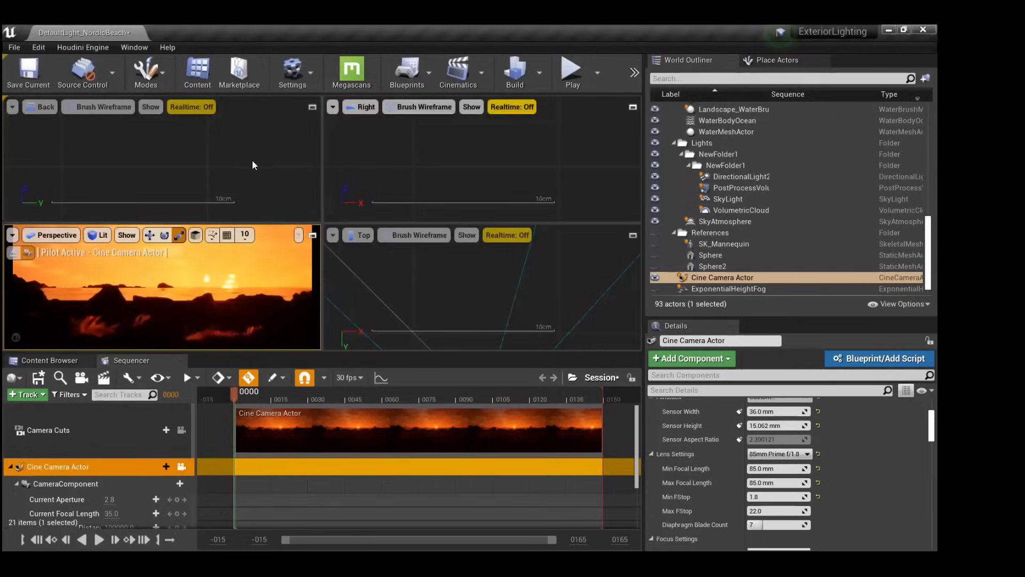
left_click(312, 235)
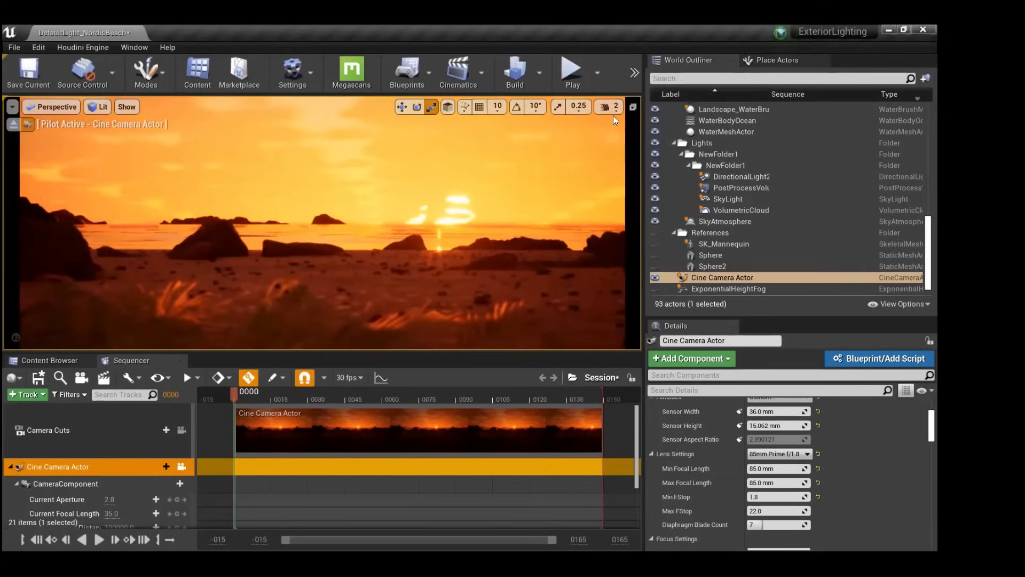
mouse_move(658, 124)
left_mouse_down()
mouse_move(732, 126)
mouse_move(621, 130)
mouse_move(670, 130)
left_mouse_up()
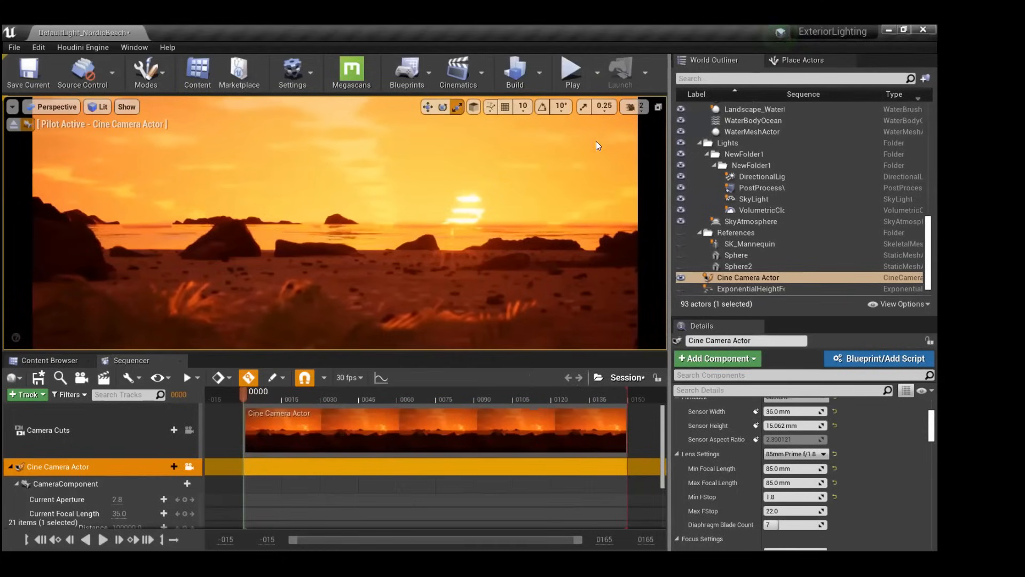
right_click_drag(605, 139, 608, 139)
mouse_move(544, 173)
right_mouse_down()
mouse_move(526, 173)
mouse_move(544, 173)
right_mouse_up()
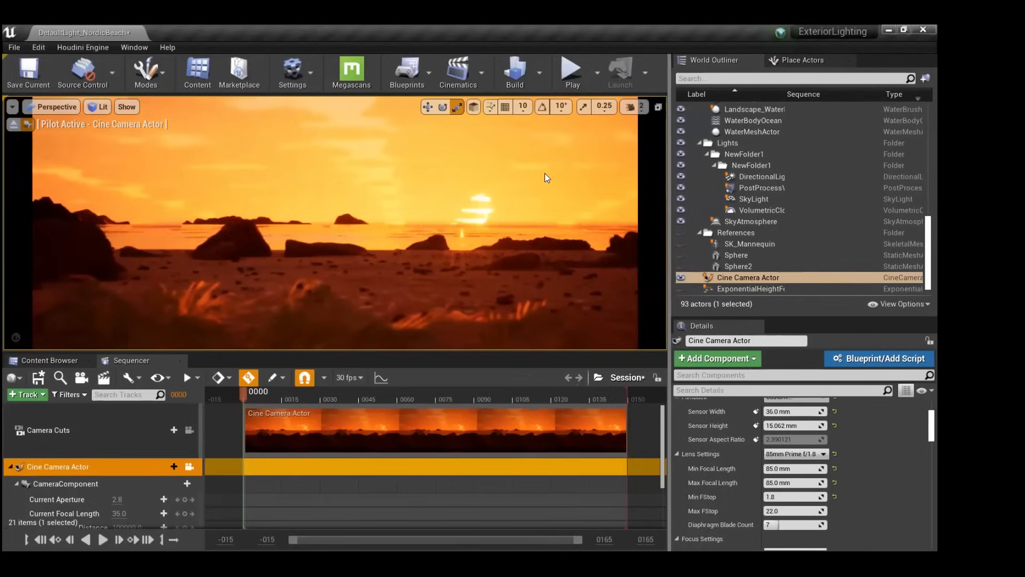
Switch the viewport type to Cinematic Viewport and pilot the Cine Camera Actor in it.
left_click(53, 107)
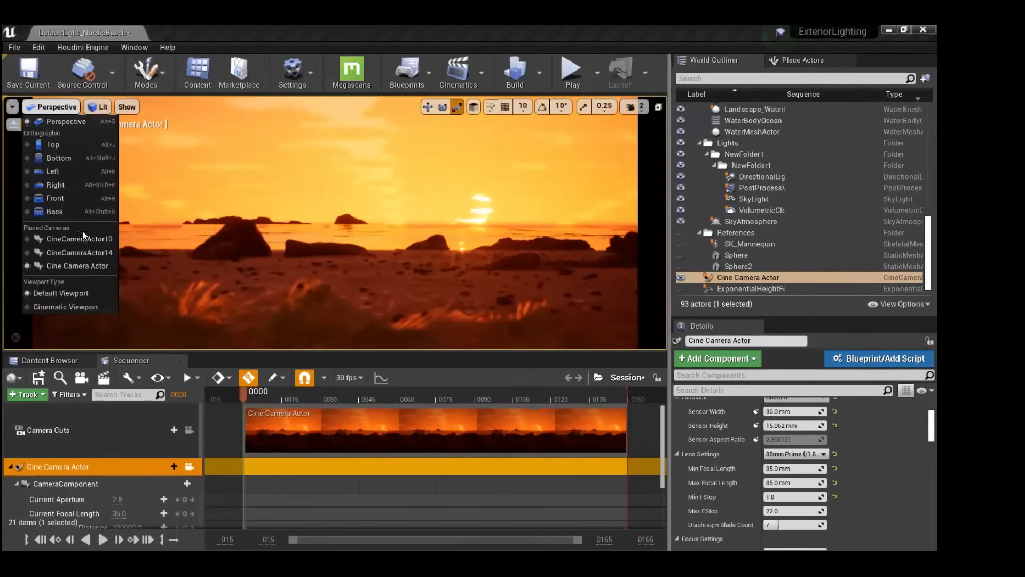
left_click(76, 304)
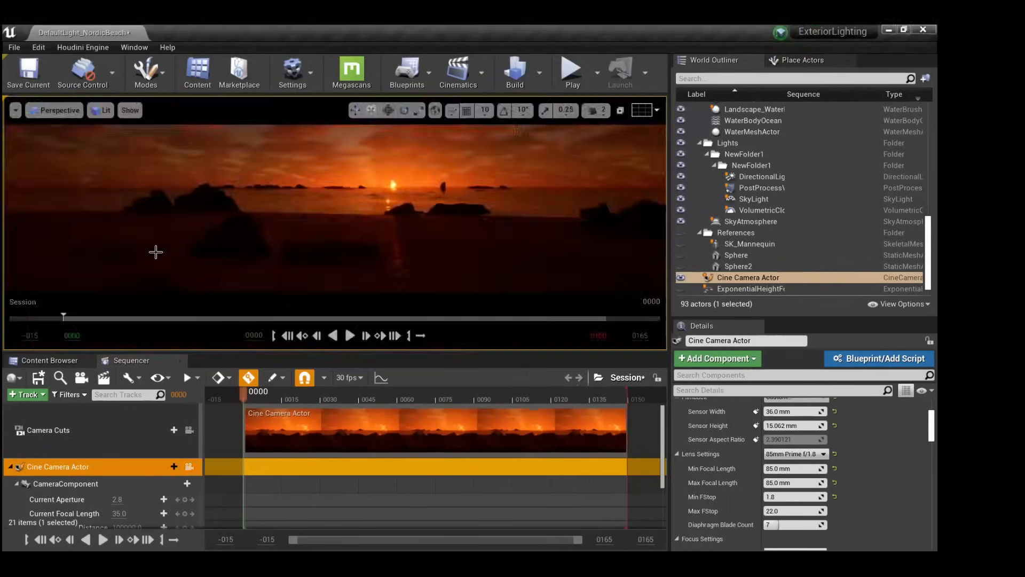
left_click(56, 110)
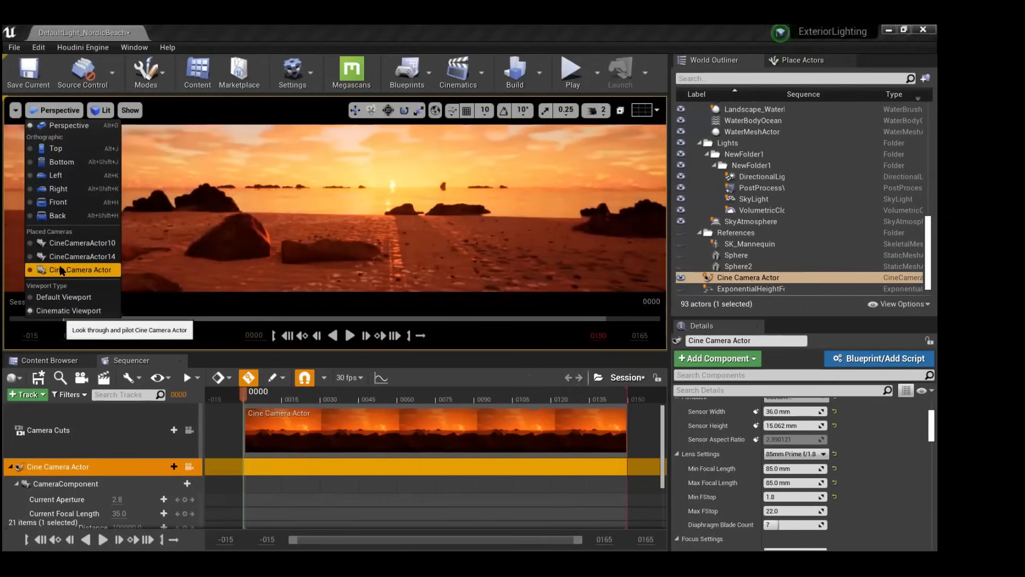
left_click(62, 269)
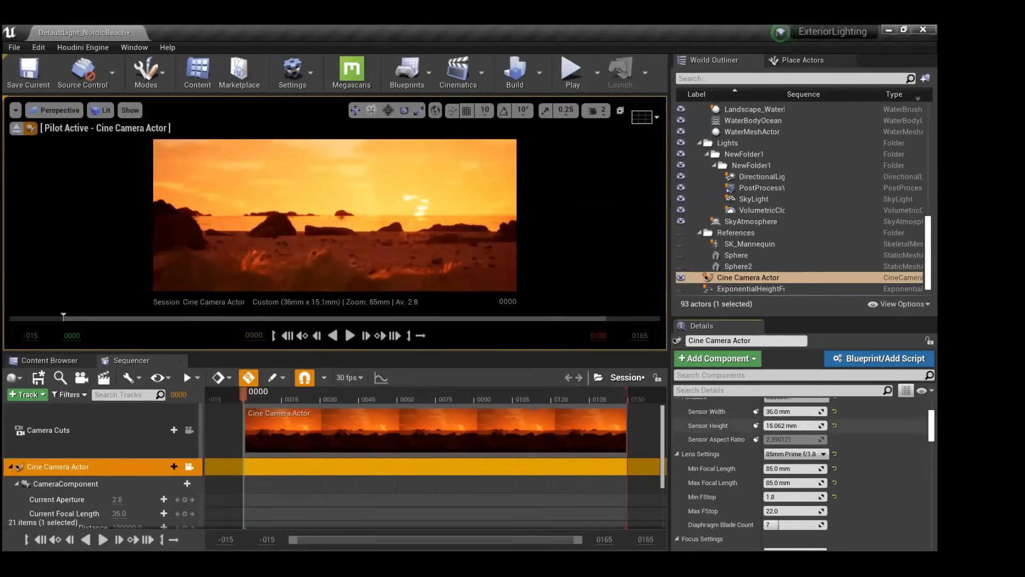
Try the default sensor height and a height of 20 mm on the cine camera, and restore it to 15.062 mm.
left_click(835, 425)
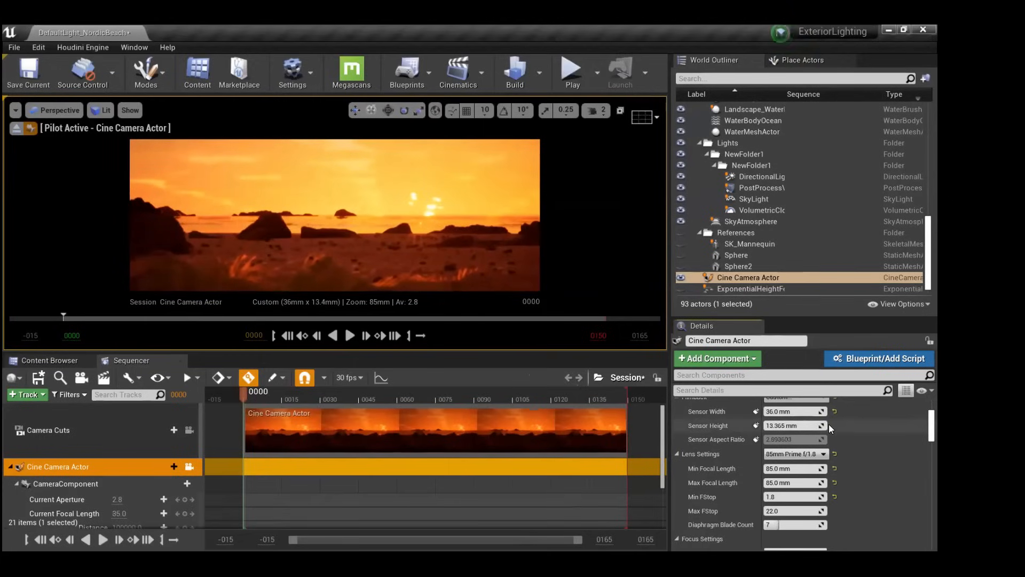
scroll(784, 434, "up", 1)
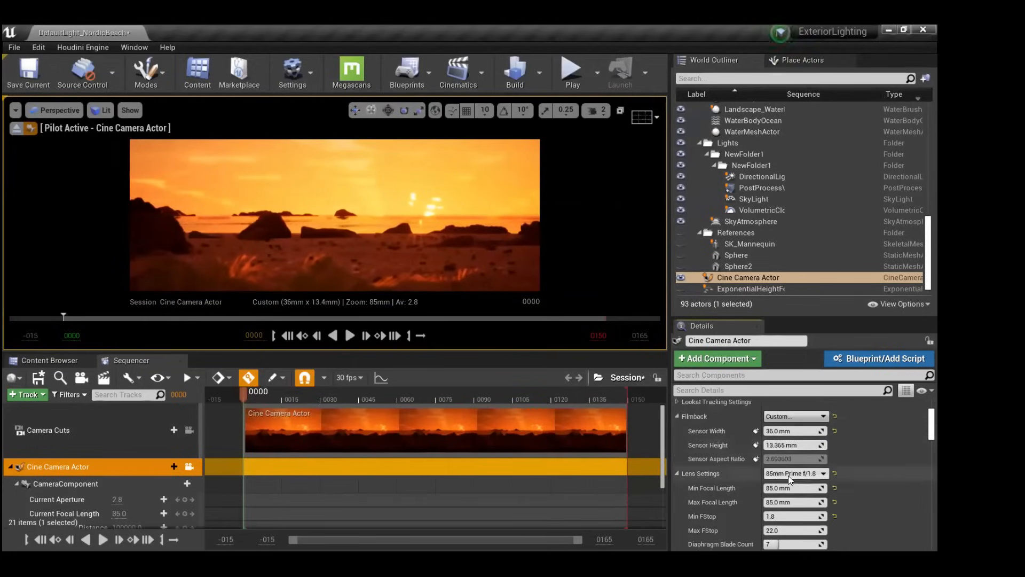
left_click(792, 445)
type("20")
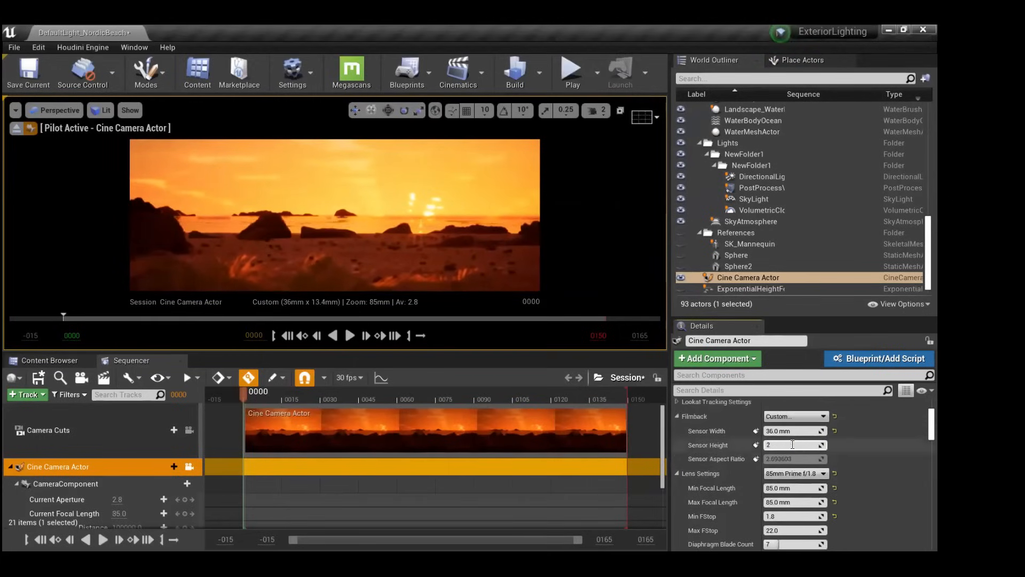
key("Return")
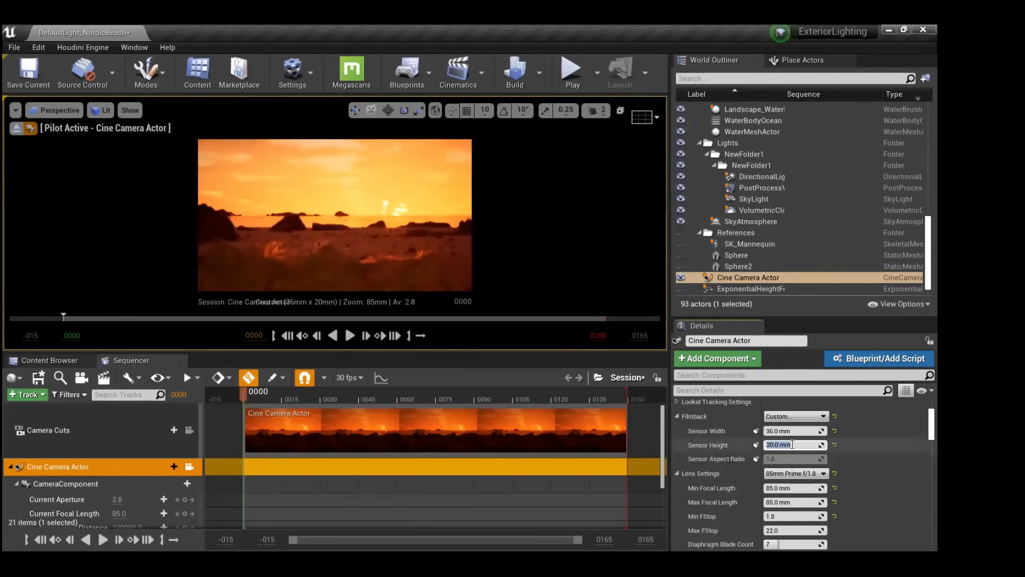
type("15.062")
key("Return")
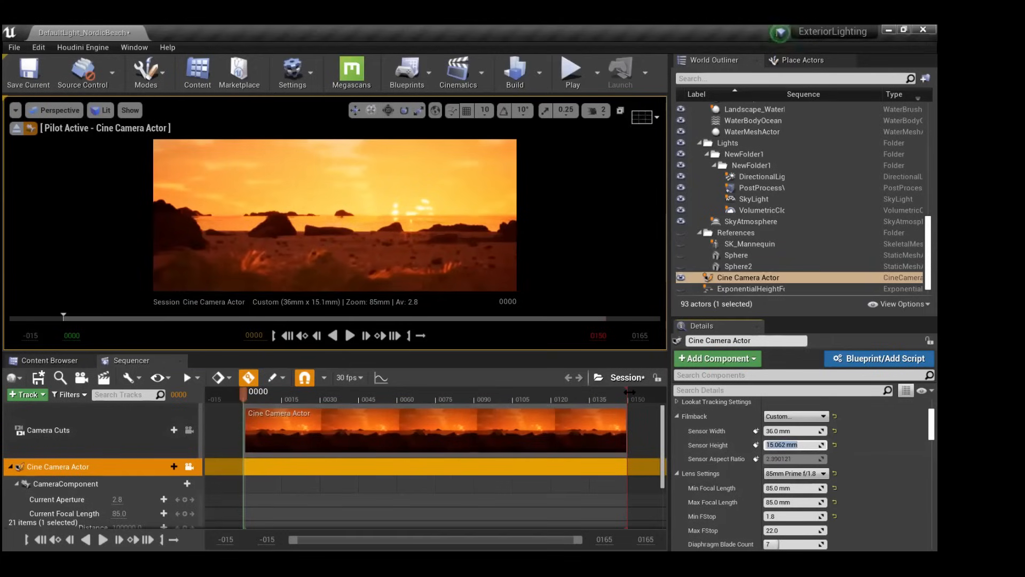
Set the sequence display rate to 24 fps (film) and extend the playback range's end past frame 120.
left_click(351, 377)
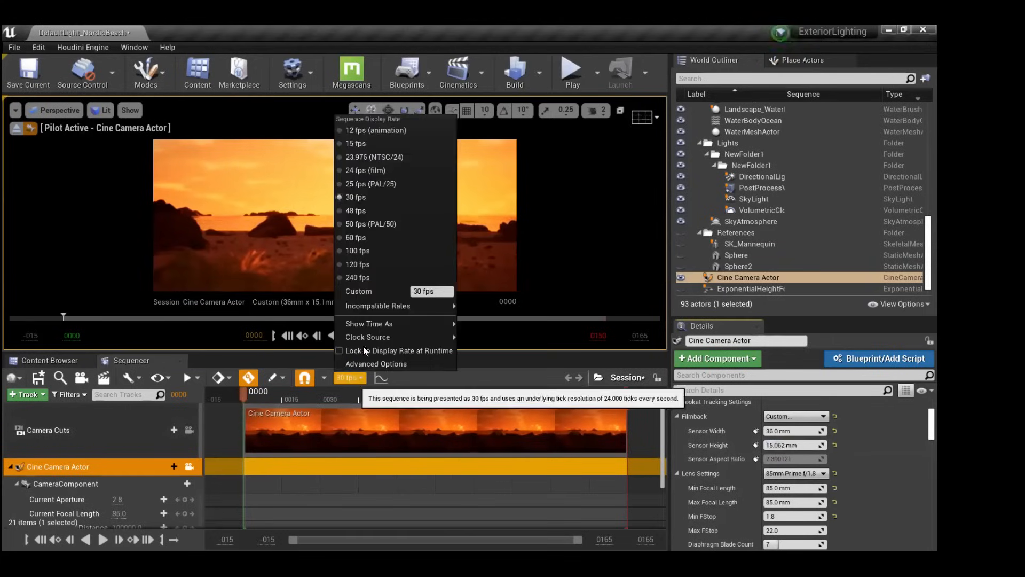
left_click(370, 170)
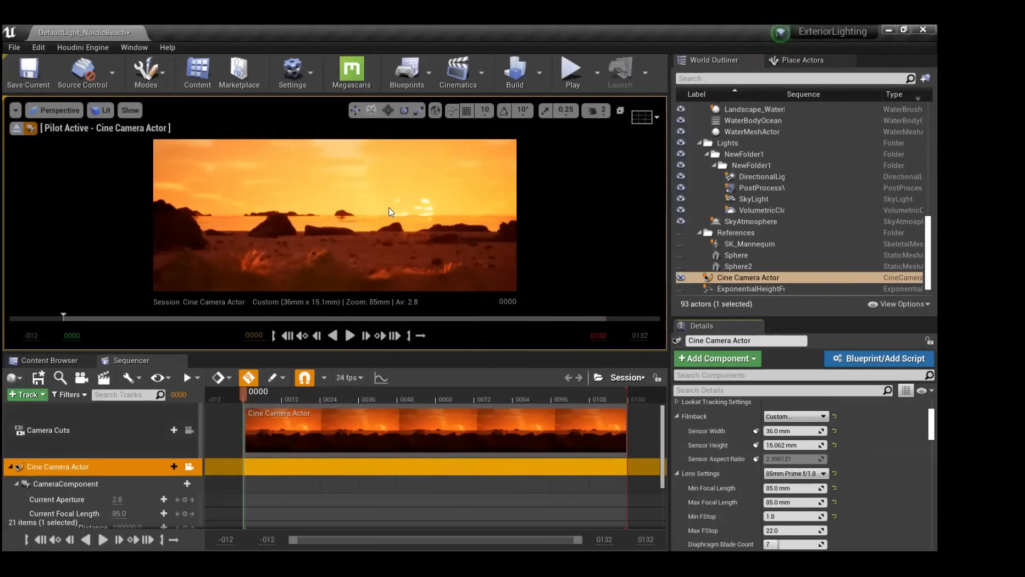
left_click_drag(628, 389, 680, 389)
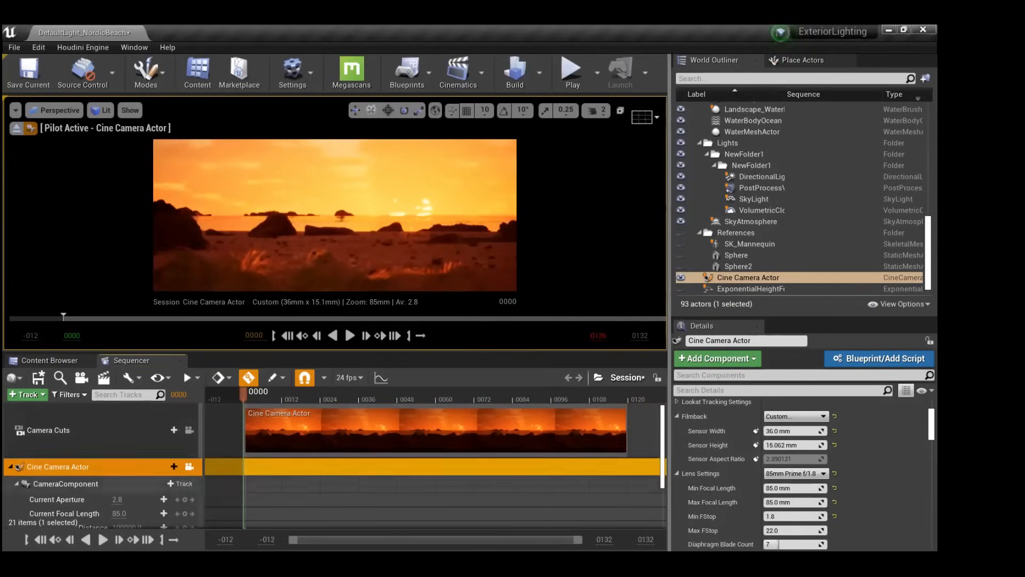
Set the timeline's view end to frame 250 and extend the playback range and the camera cut to about frame 241.
mouse_move(578, 540)
left_mouse_down()
mouse_move(525, 540)
mouse_move(582, 539)
left_mouse_up()
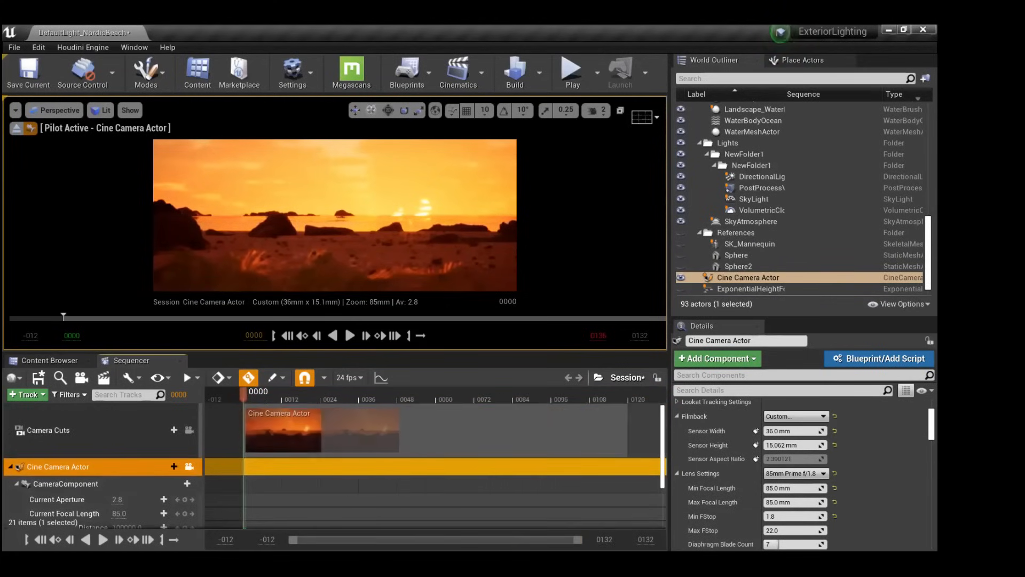
type("250")
key("Return")
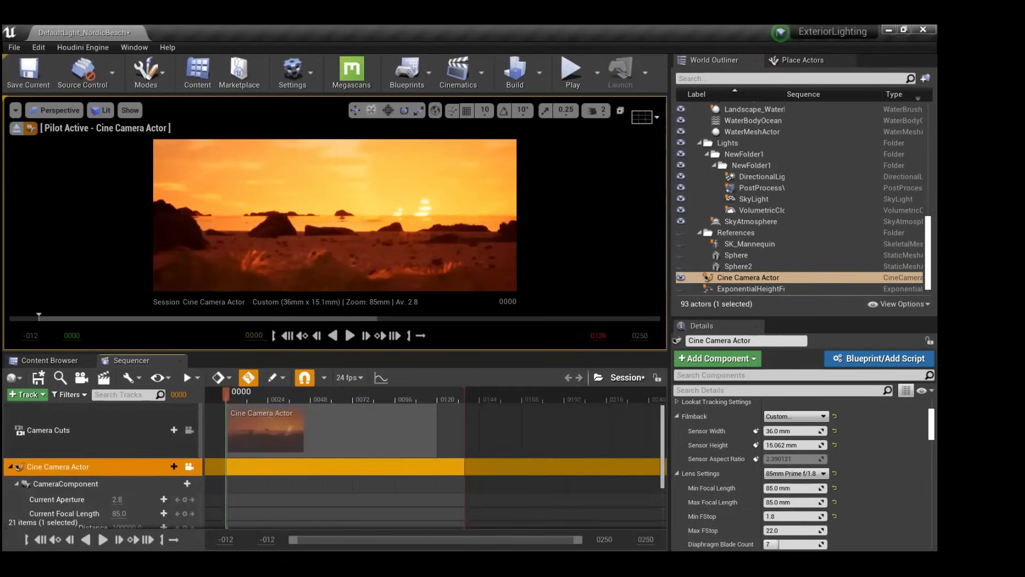
left_click_drag(463, 392, 650, 392)
left_click_drag(435, 422, 648, 419)
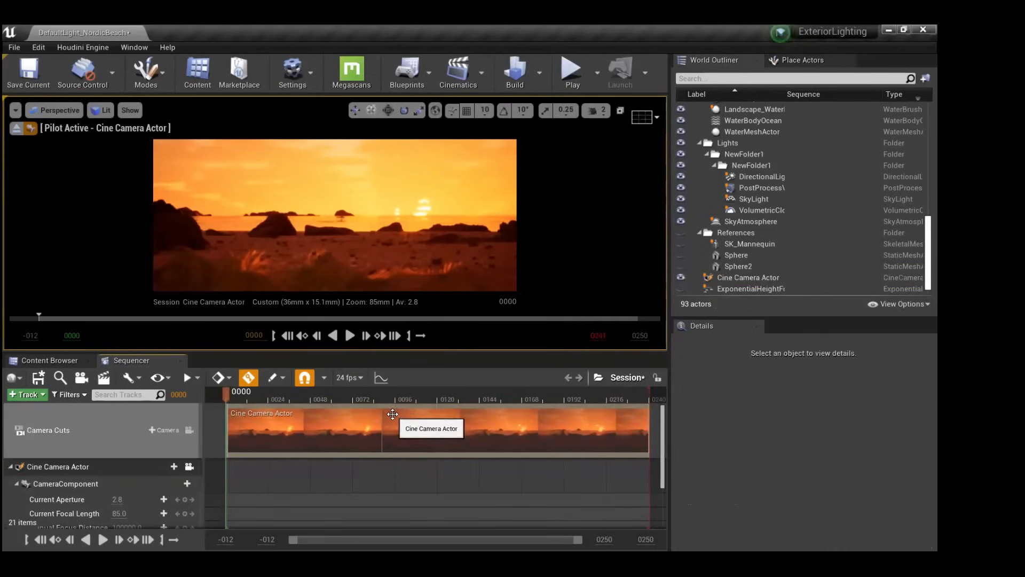
Key the Cine Camera Actor's transform at frame 0 and expand its location, rotation and scale channels.
scroll(352, 432, "down", 2)
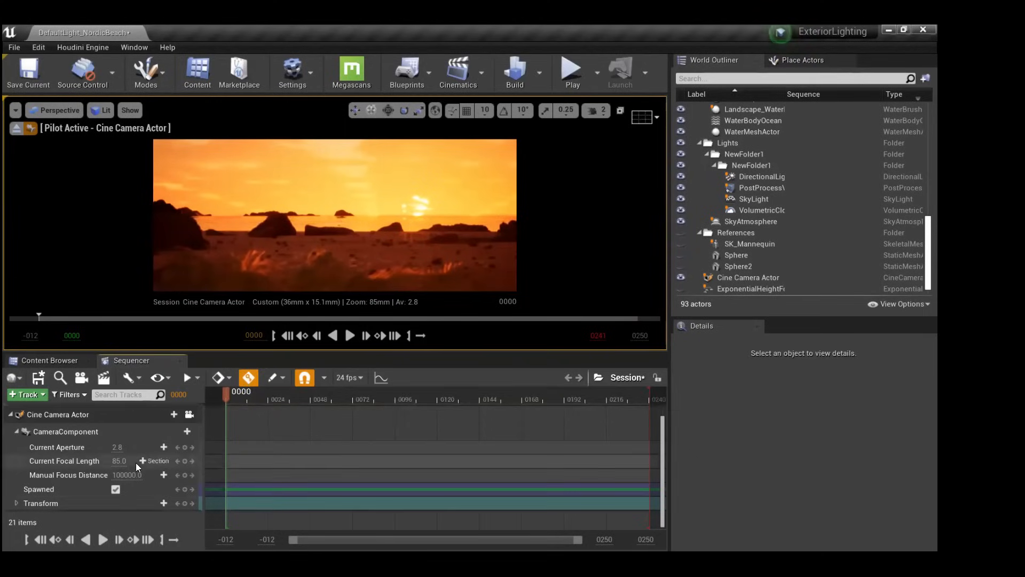
left_click(185, 504)
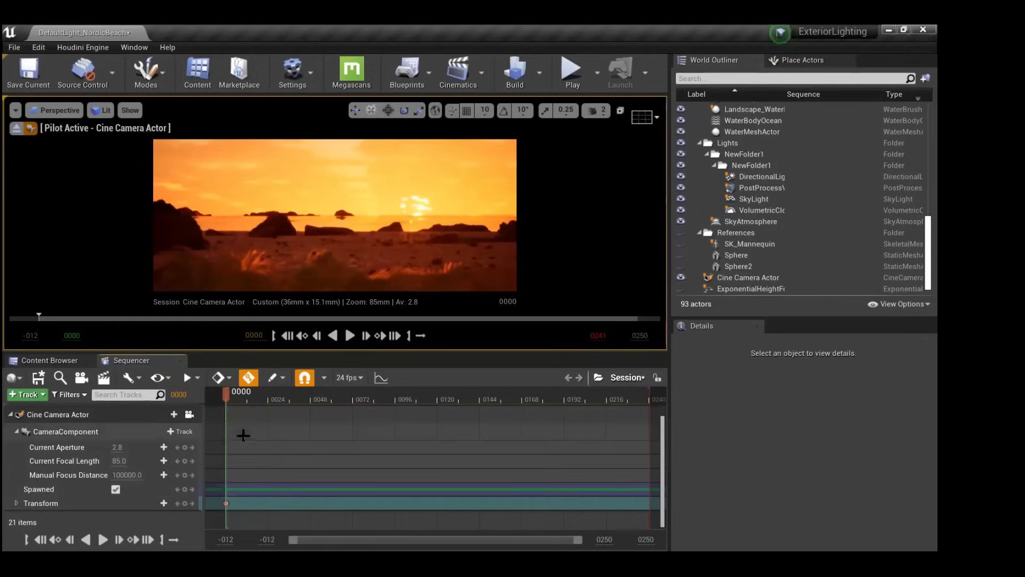
left_click(17, 503)
scroll(24, 493, "down", 2)
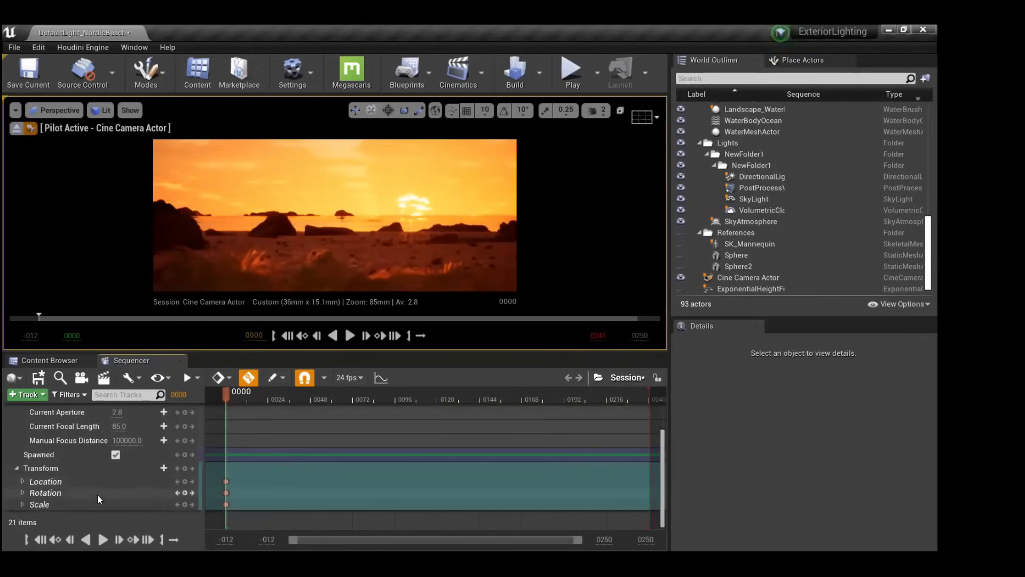
left_click(184, 504)
At frame 240, pan the piloted camera toward the sun, move it forward past the grass, and key its transform.
left_click(147, 540)
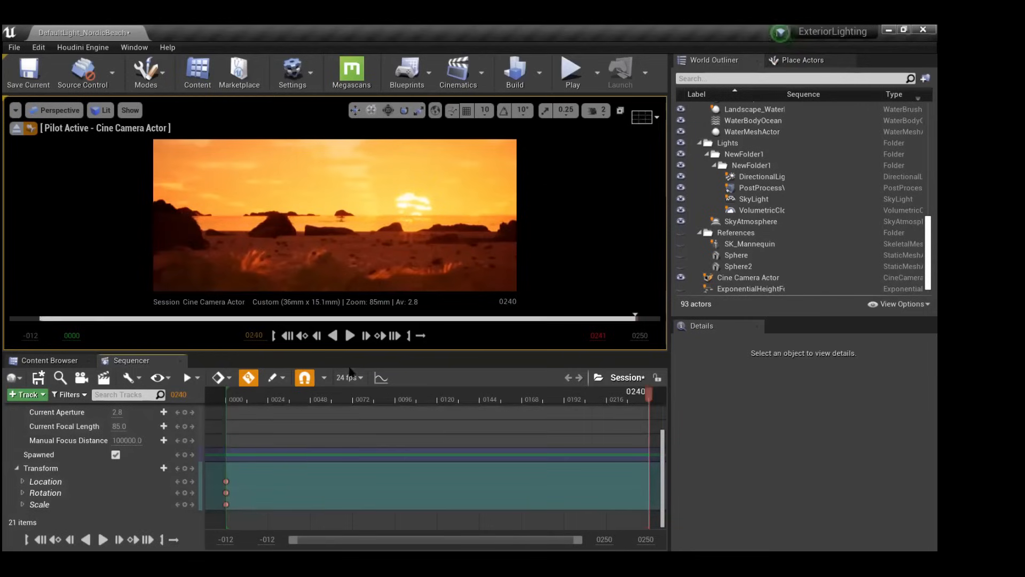
right_click_drag(335, 215, 351, 209)
key("w")
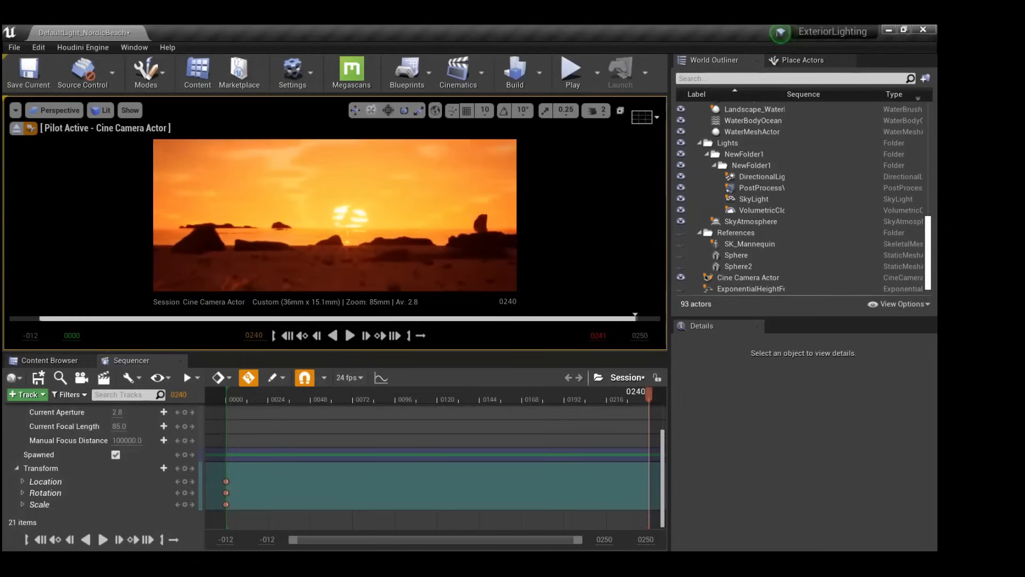
key("s")
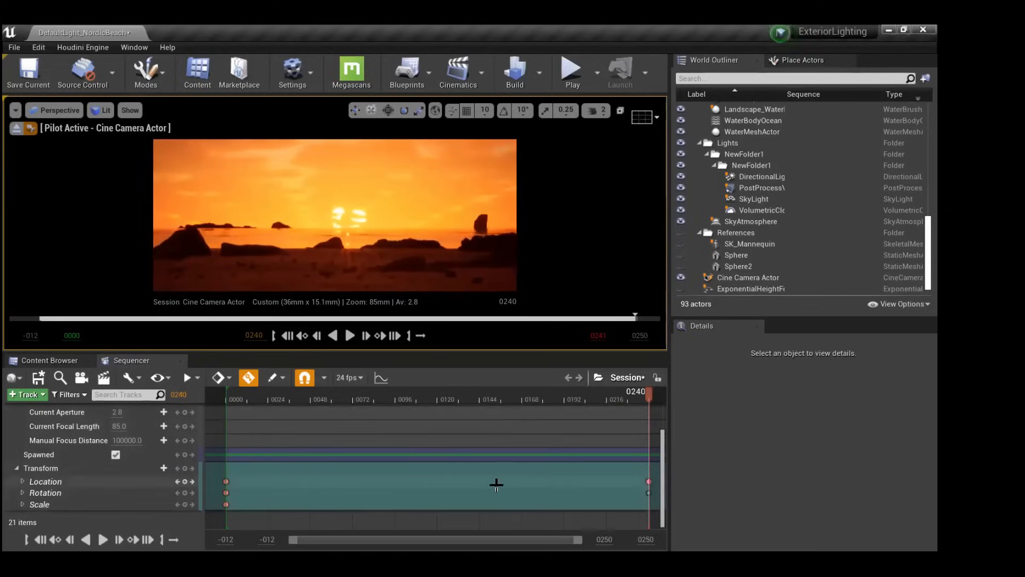
Play the camera move from the start of the sequence, pause it, and return to frame 0.
left_click(287, 335)
left_click(351, 336)
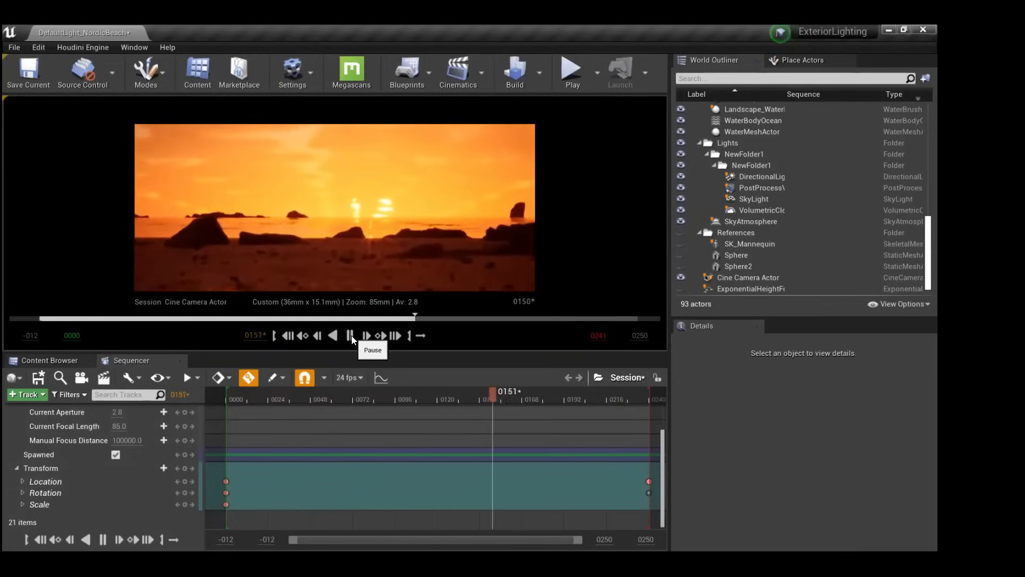
left_click(353, 335)
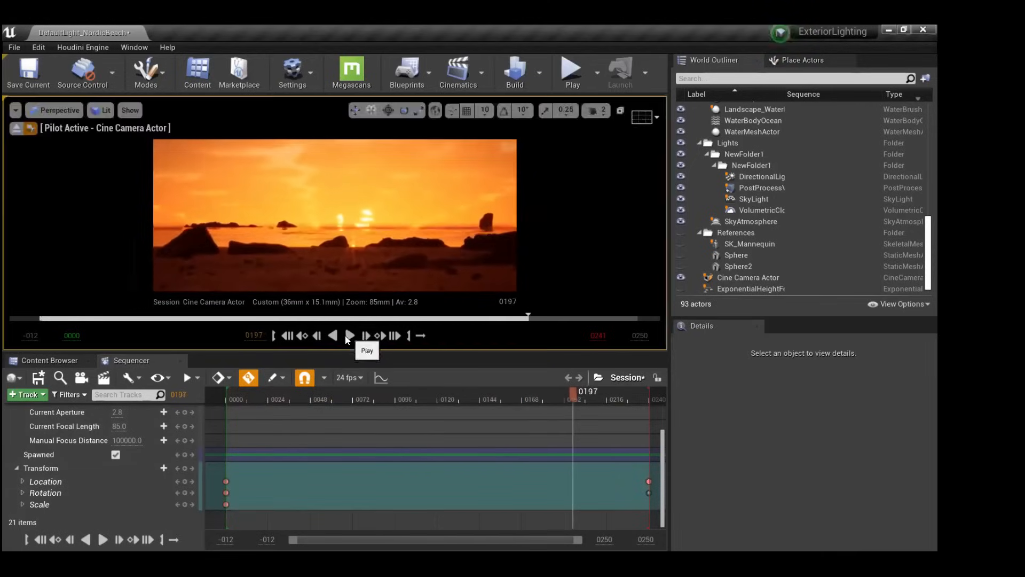
left_click(288, 336)
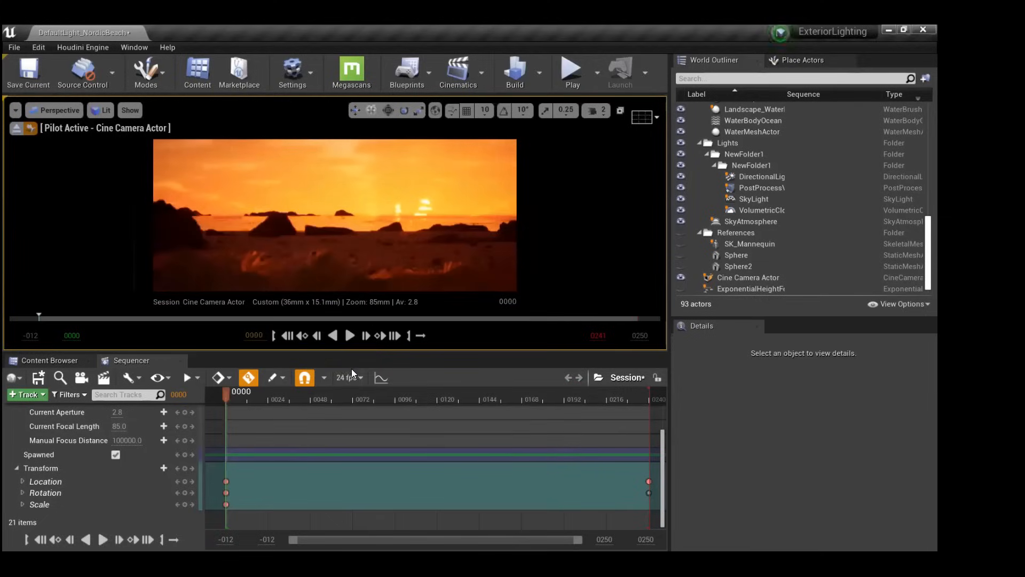
Examine the cine camera's component and transform animation curves in the curve editor, and close it.
left_click(380, 378)
left_click(237, 162)
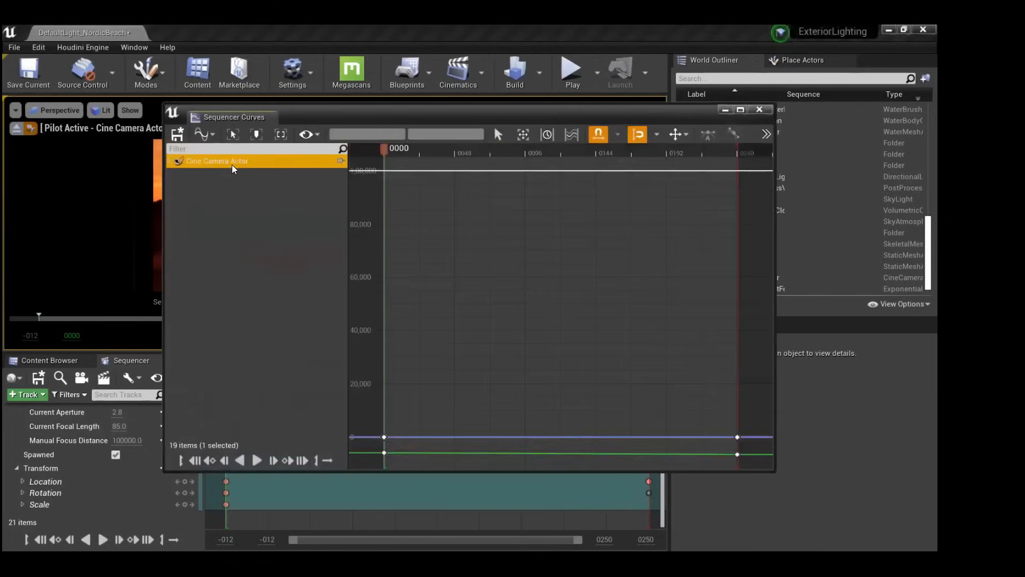
left_click(170, 161)
left_click(185, 175)
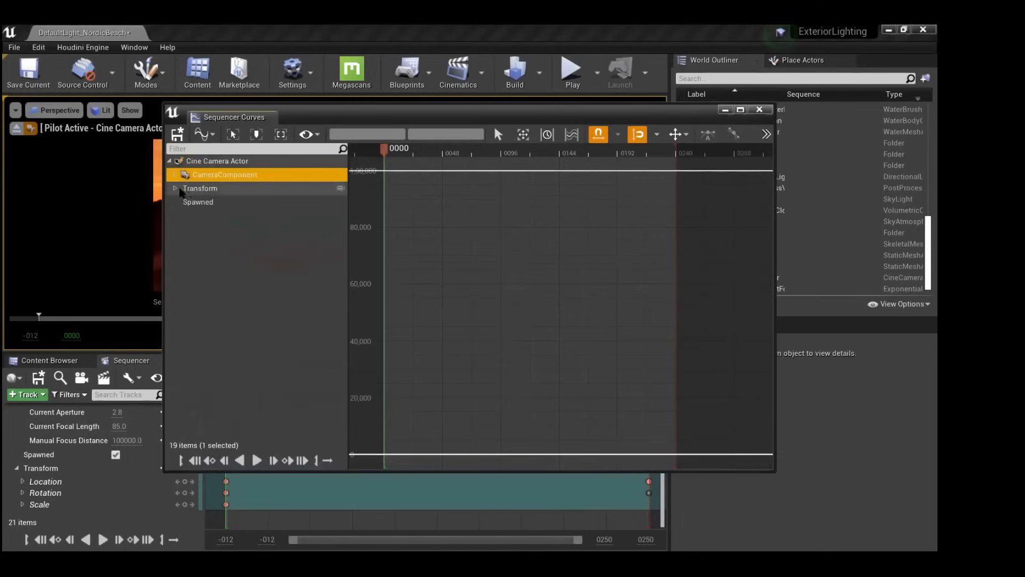
left_click(183, 189)
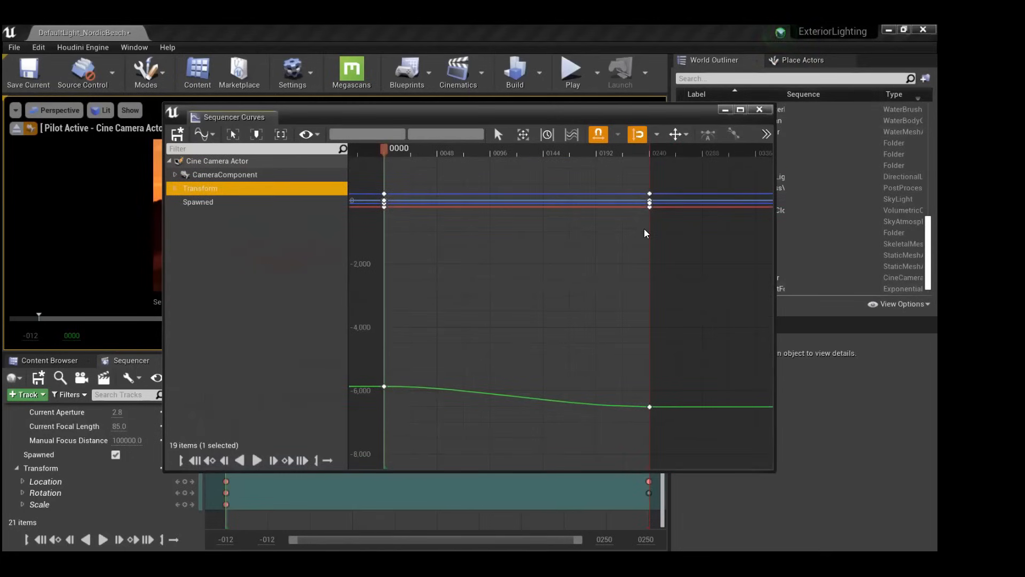
left_click(759, 110)
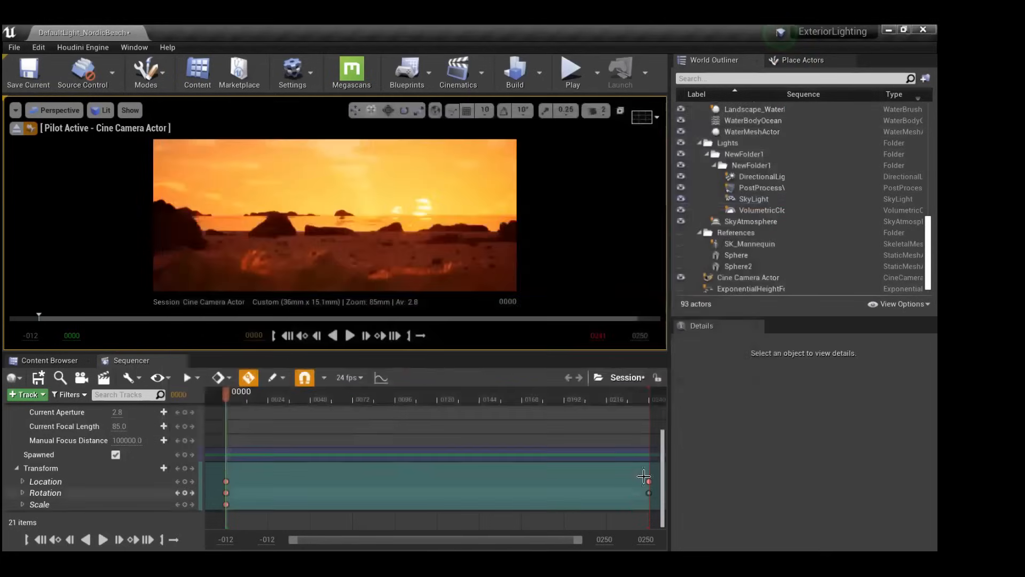
Set the camera's location and rotation keys at both ends to linear interpolation and play the sequence to check the motion.
left_click_drag(655, 471, 217, 497)
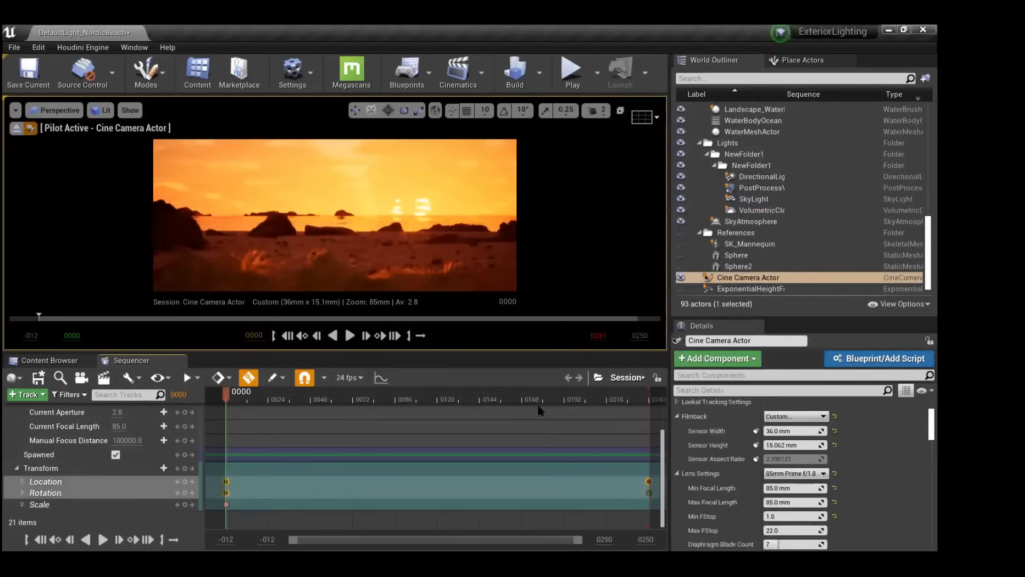
right_click(648, 495)
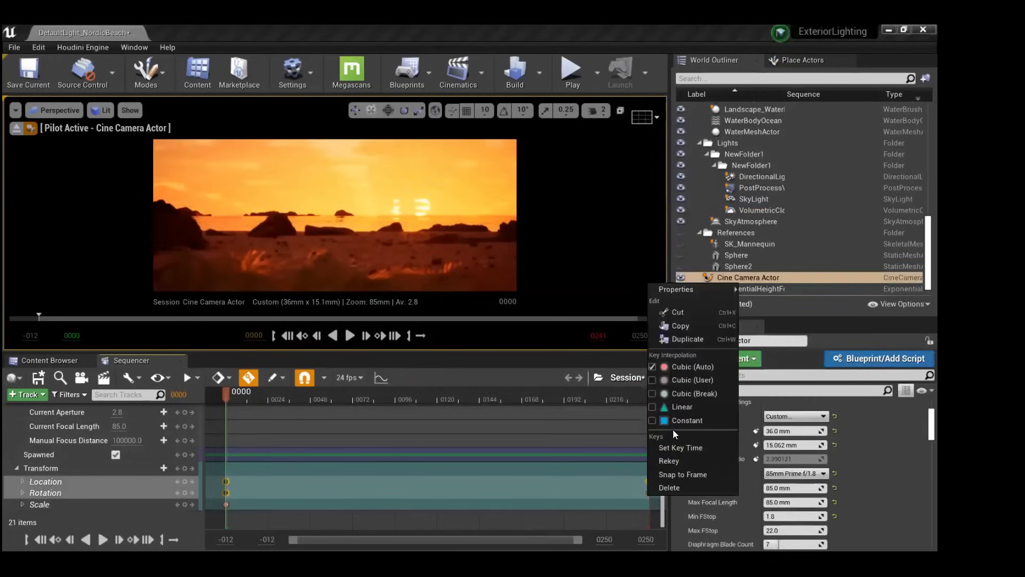
left_click(676, 407)
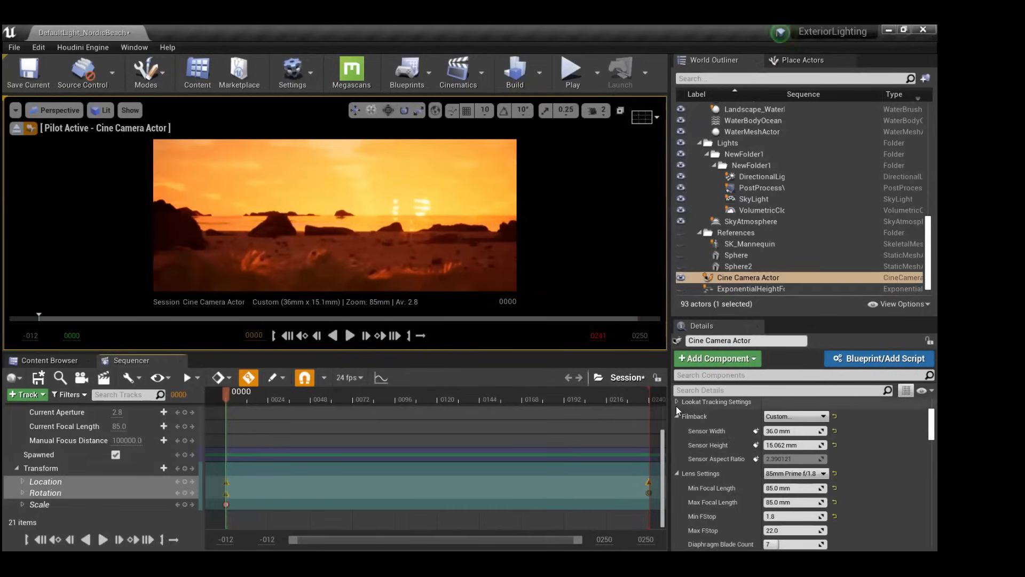
left_click(351, 334)
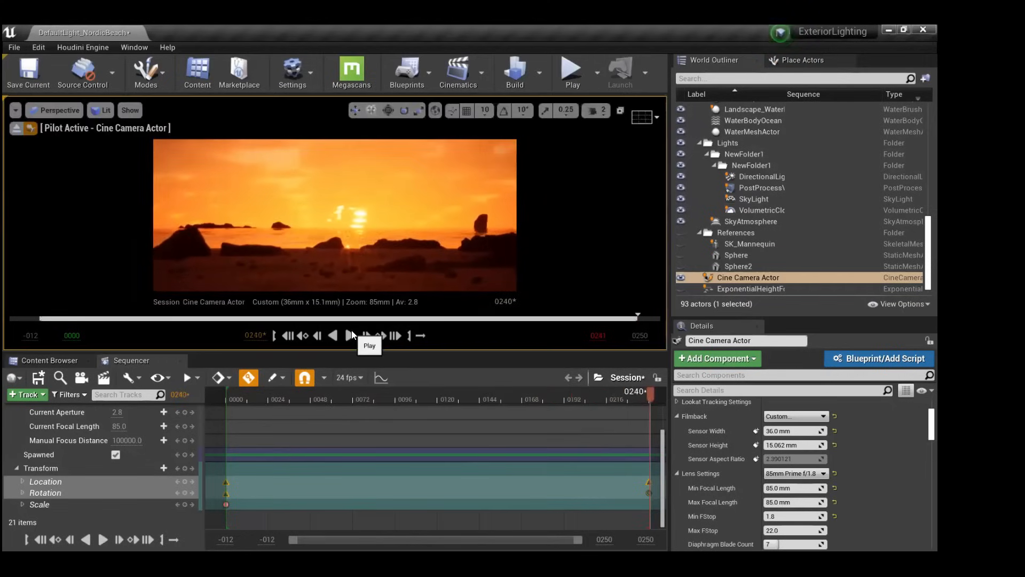
left_click(290, 336)
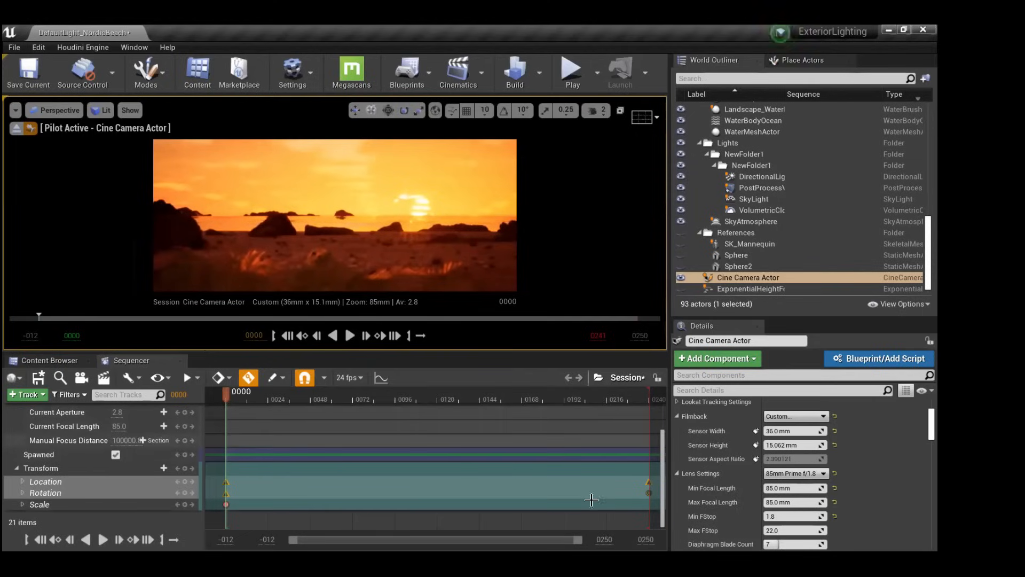
Try the Tracking focus method on the cine camera and return the method to Manual.
scroll(725, 435, "down", 3)
scroll(725, 435, "down", 2)
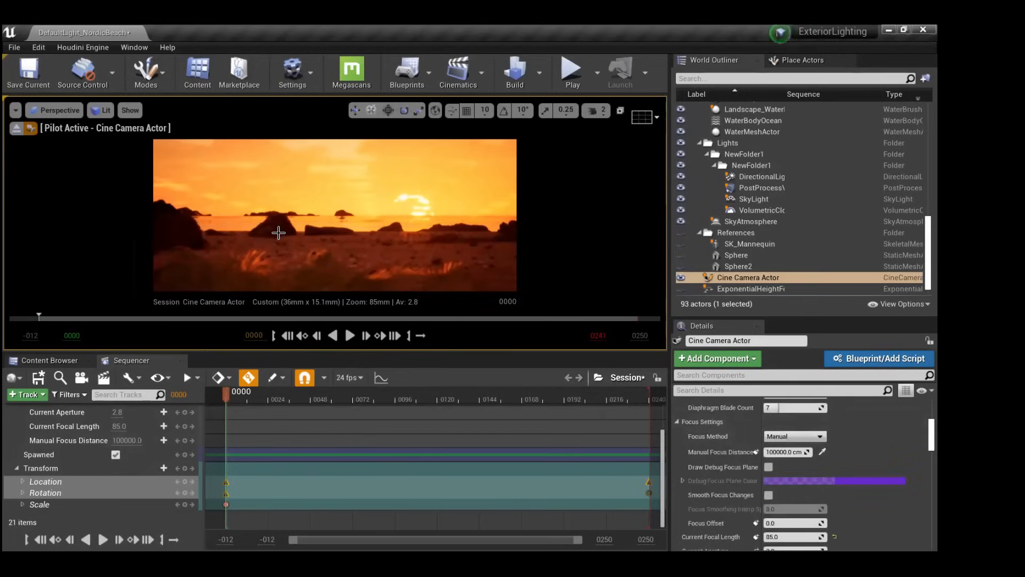
left_click(799, 435)
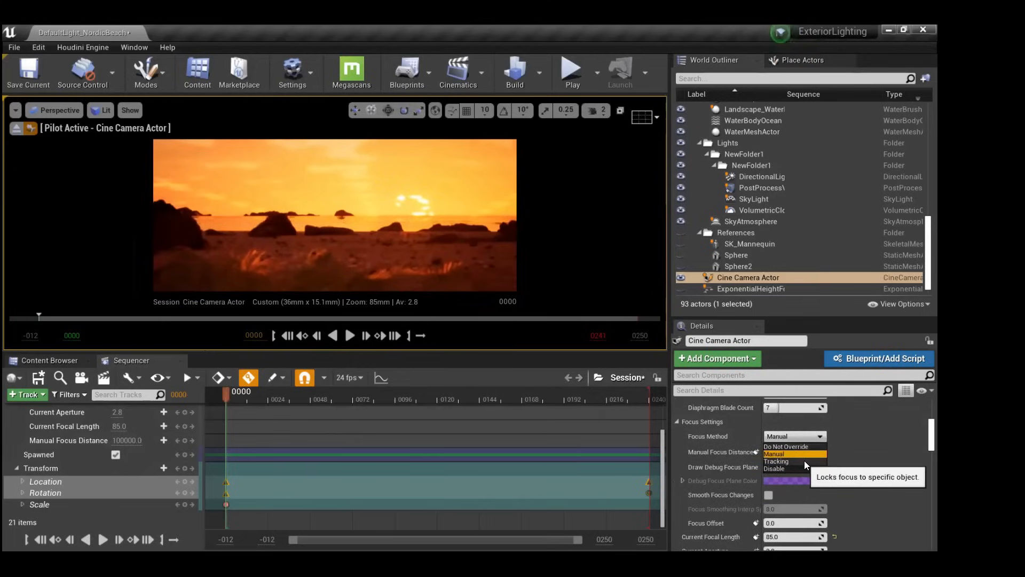
left_click(795, 460)
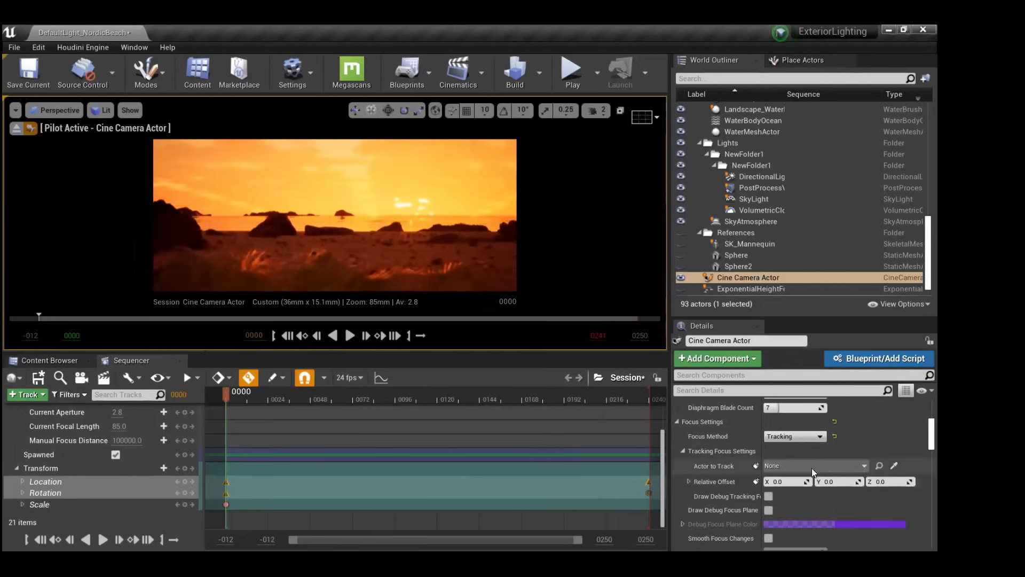
left_click(803, 435)
left_click(789, 460)
left_click(779, 437)
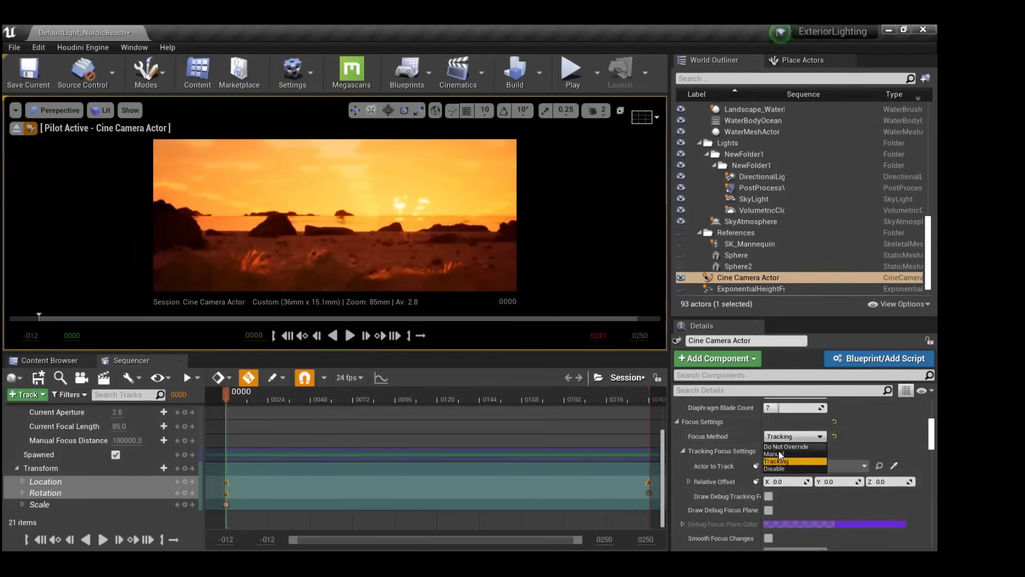
left_click(778, 453)
Sample the camera's manual focus distance from the foreground of the beach and turn on the debug focus plane.
left_click(822, 451)
left_click(314, 264)
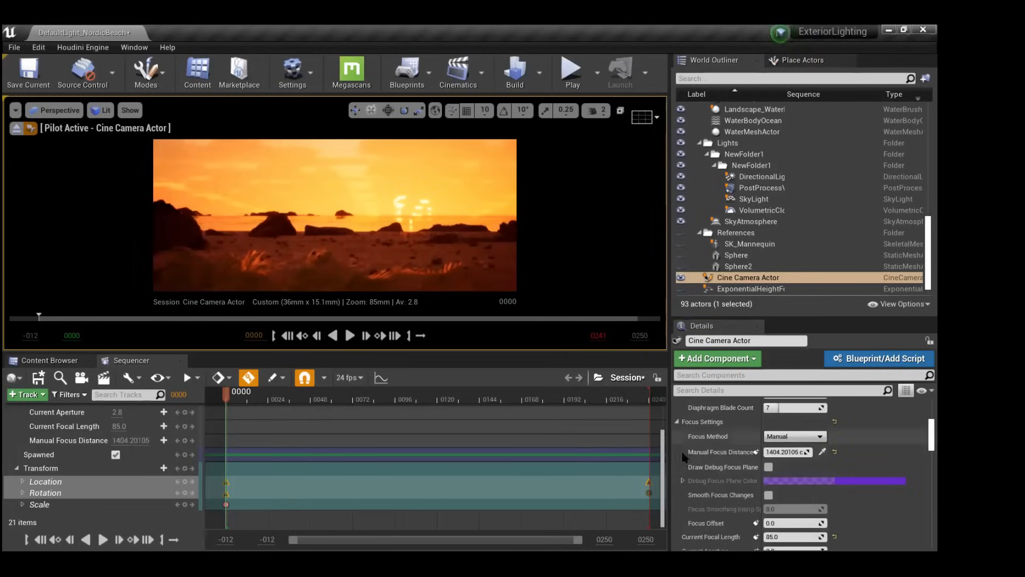
scroll(698, 457, "down", 1)
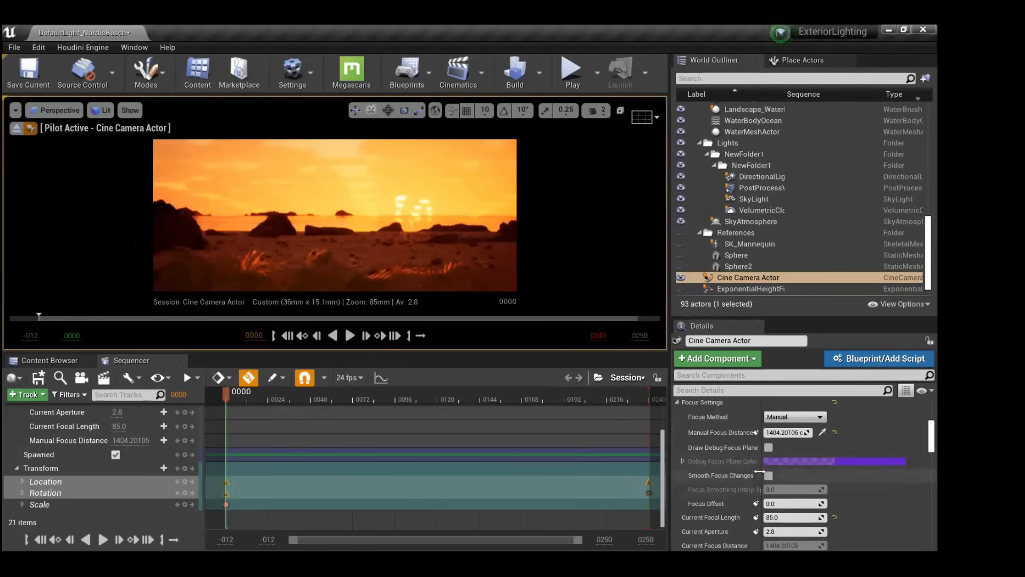
left_click(769, 449)
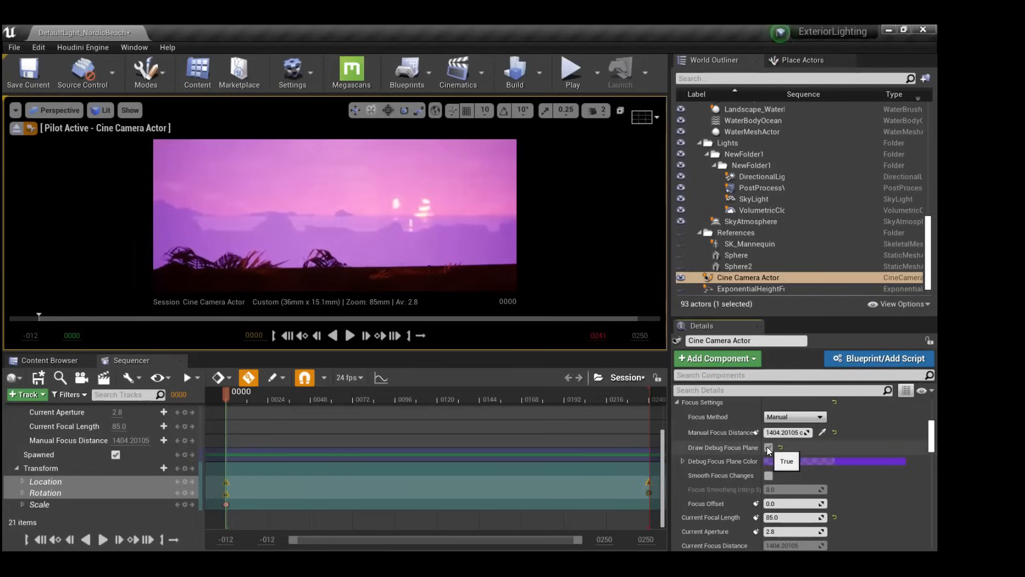
left_click(768, 448)
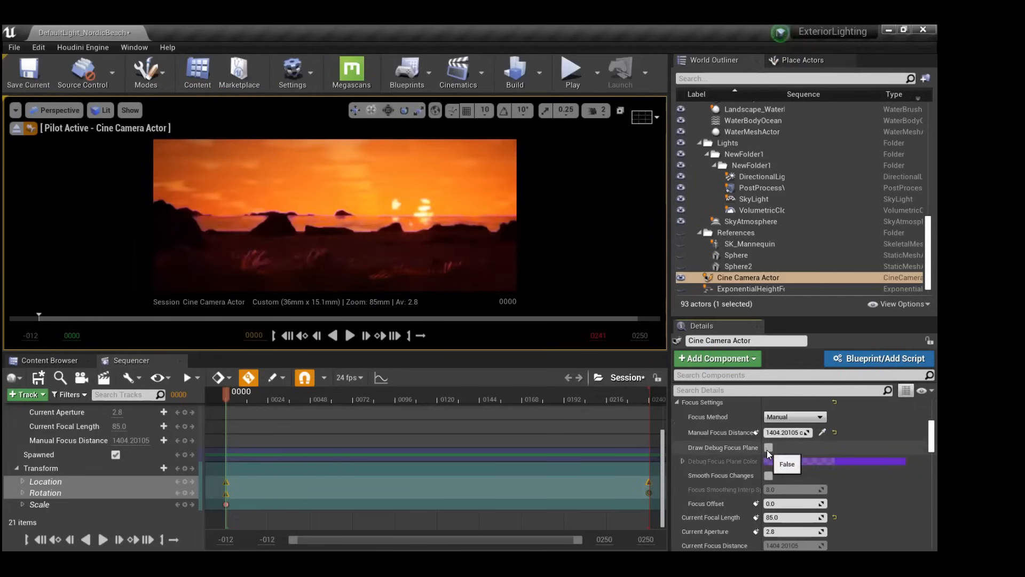
left_click(769, 449)
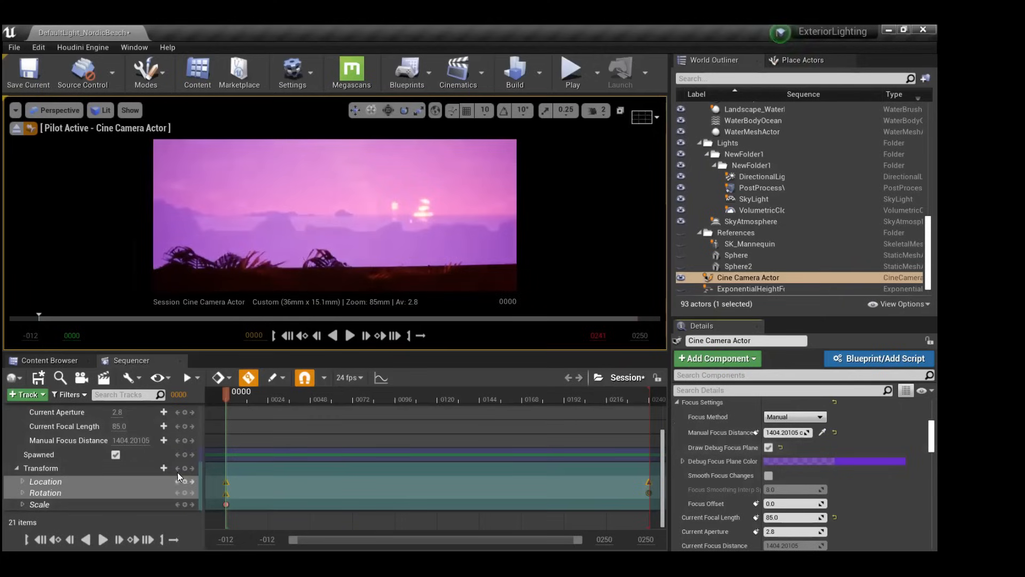
Key the manual focus distance at frame 0 and, sampled at the distant tall rock, at frame 240, and play back the focus pull.
left_click(185, 441)
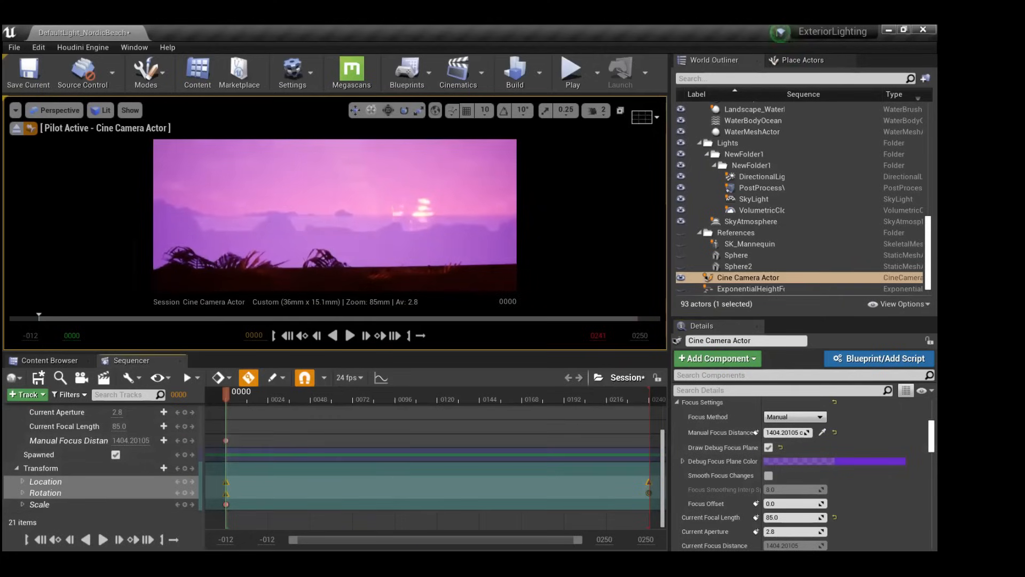
left_click(148, 540)
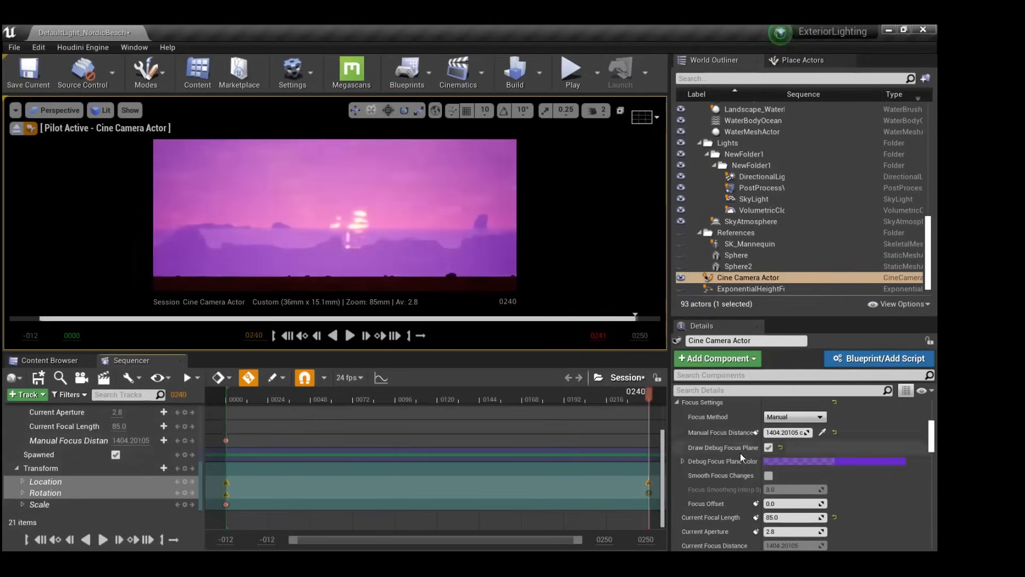
left_click(822, 432)
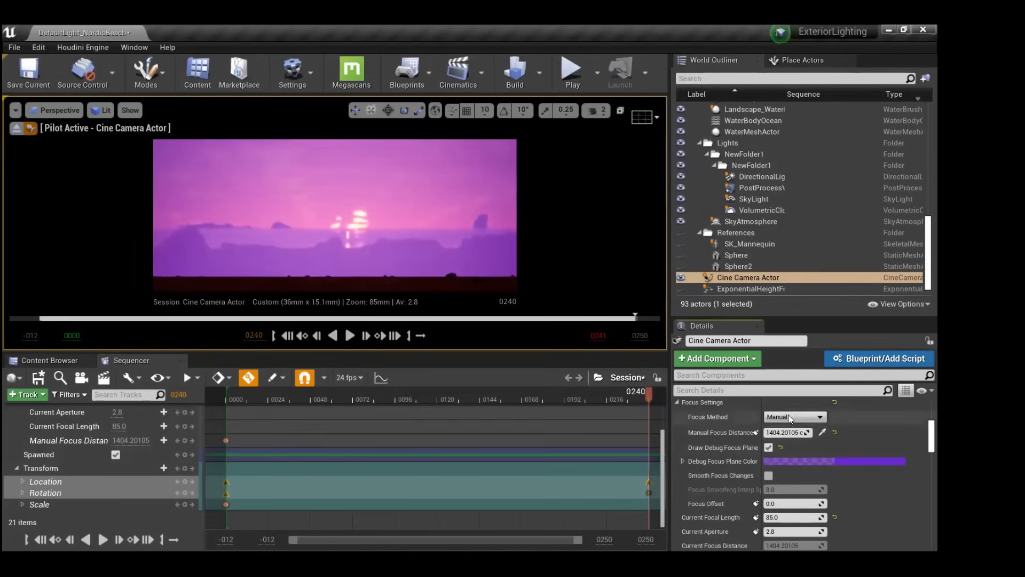
left_click(483, 213)
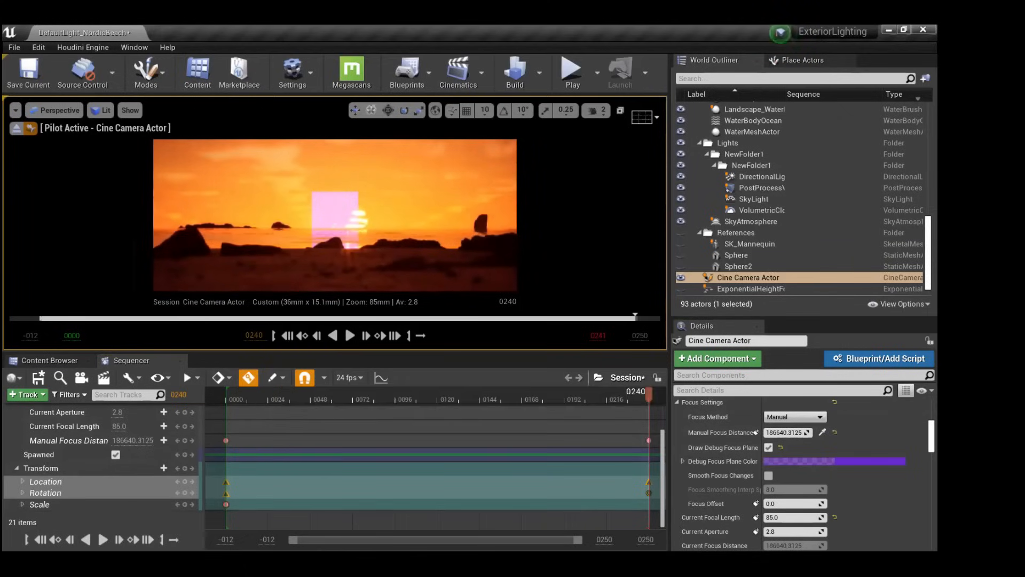
left_click(40, 539)
left_click(103, 539)
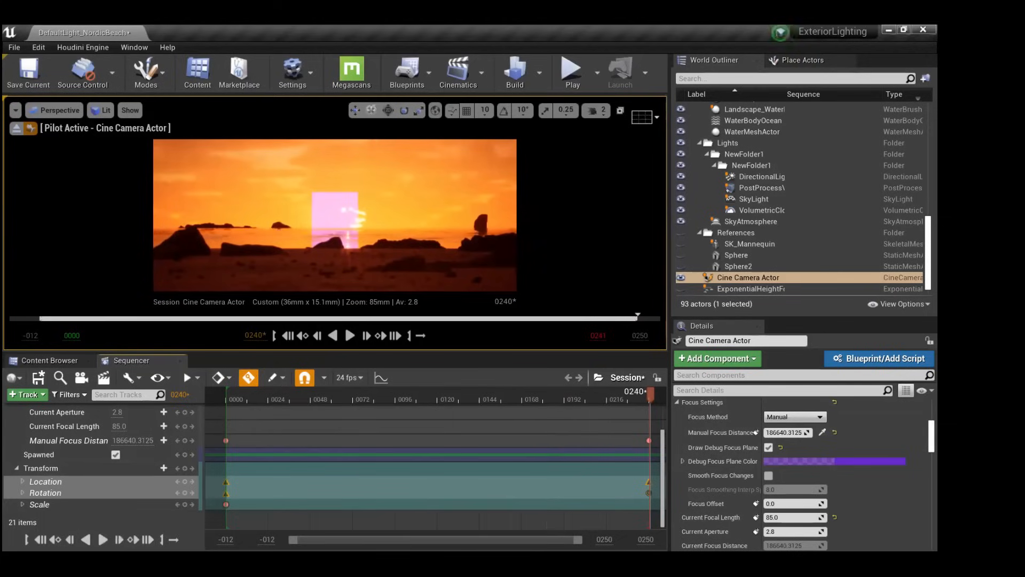
At frame 0, turn off the cine camera's debug focus plane and set its current aperture to 1.2 in the sequence.
left_click(40, 539)
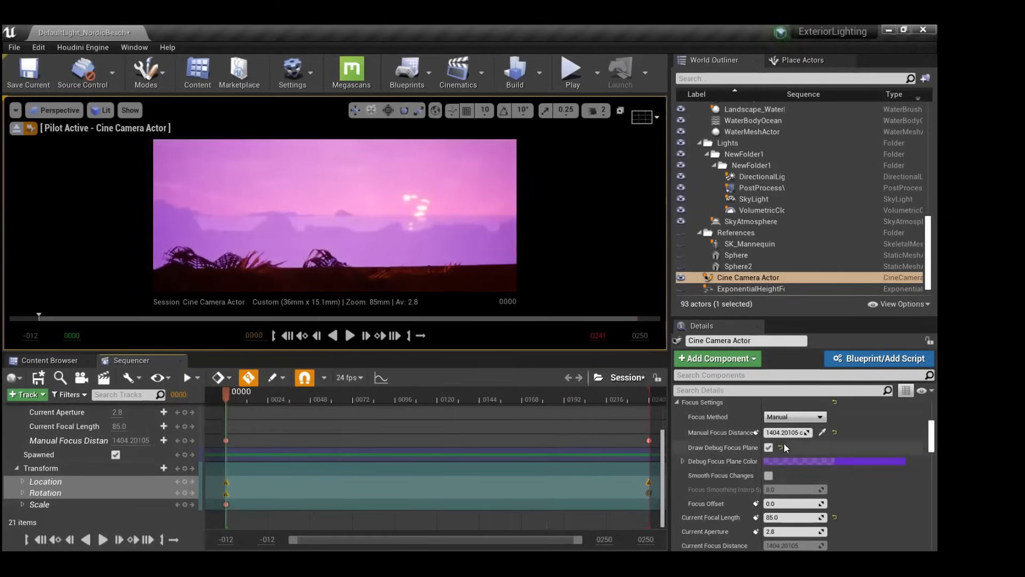
left_click(768, 445)
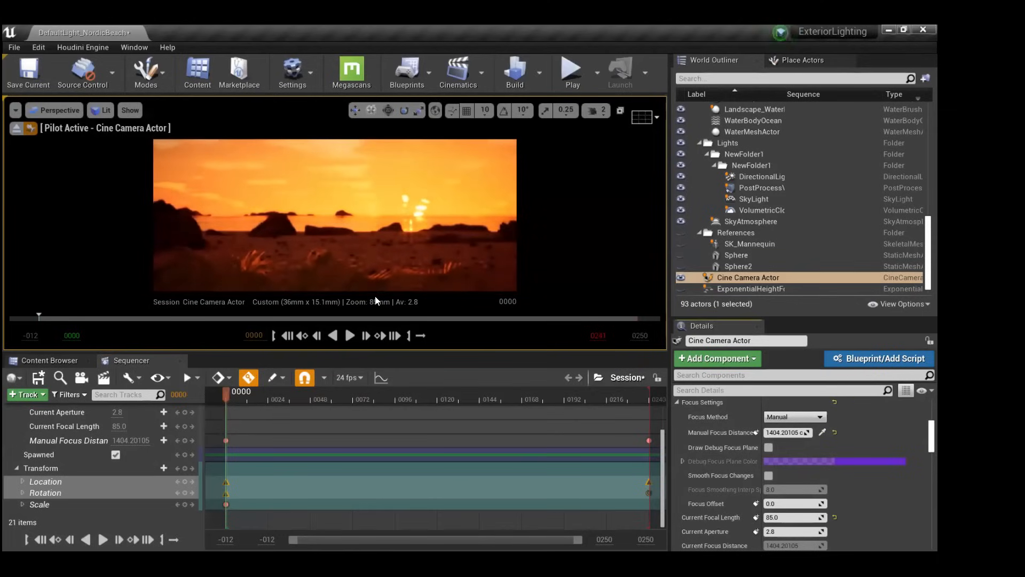
scroll(88, 432, "up", 1)
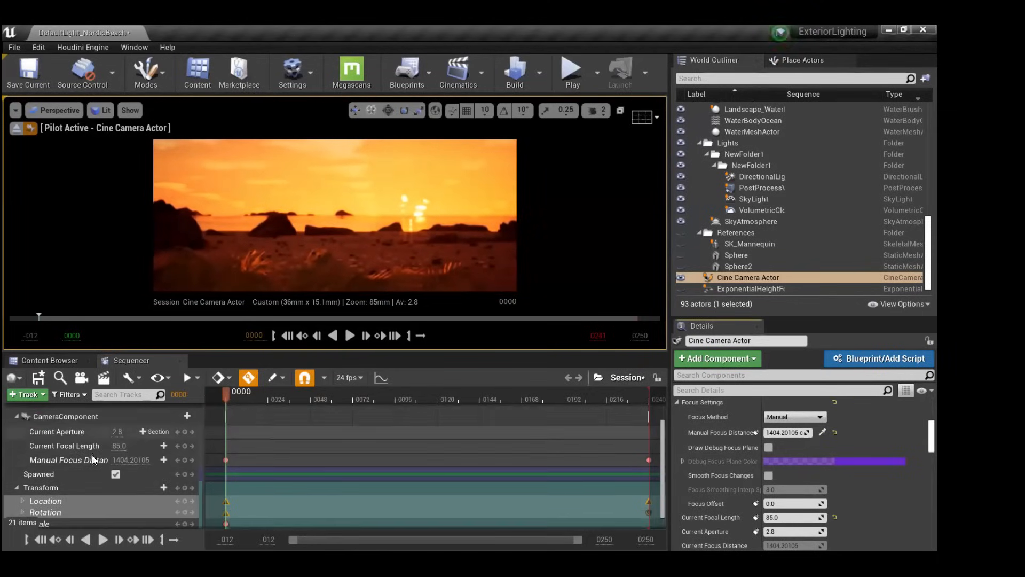
left_click(118, 431)
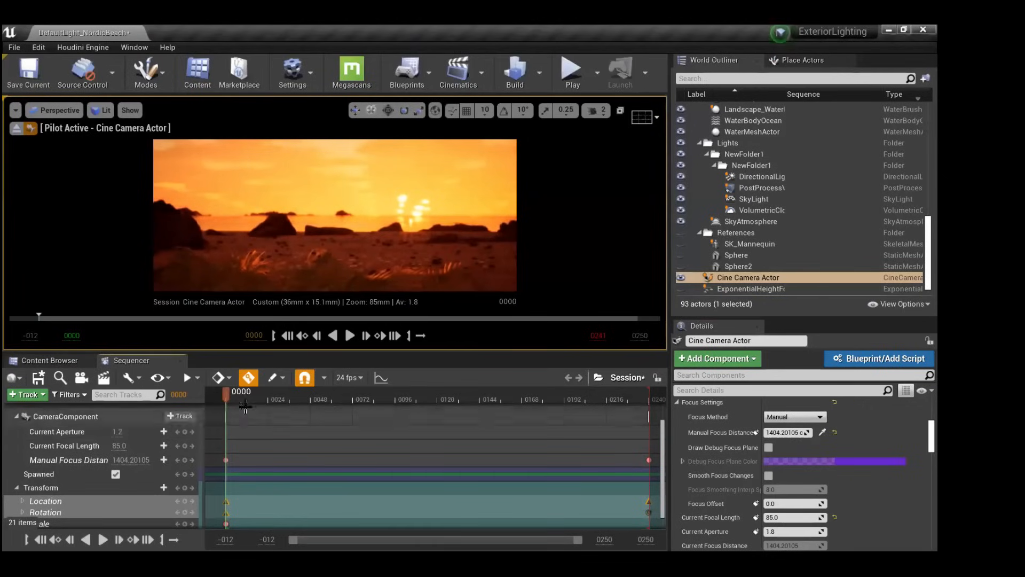
key("Return")
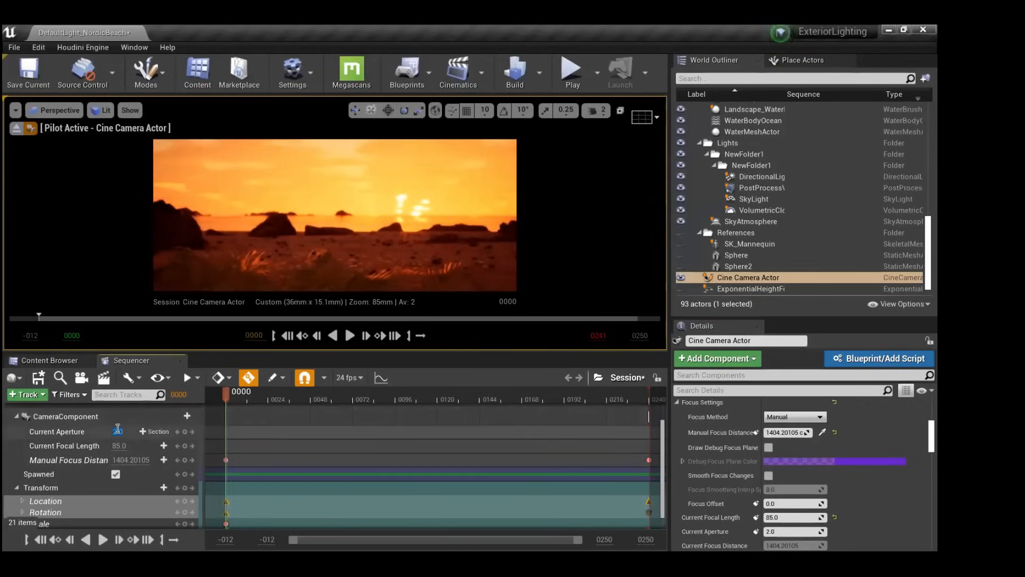
key("ctrl+z")
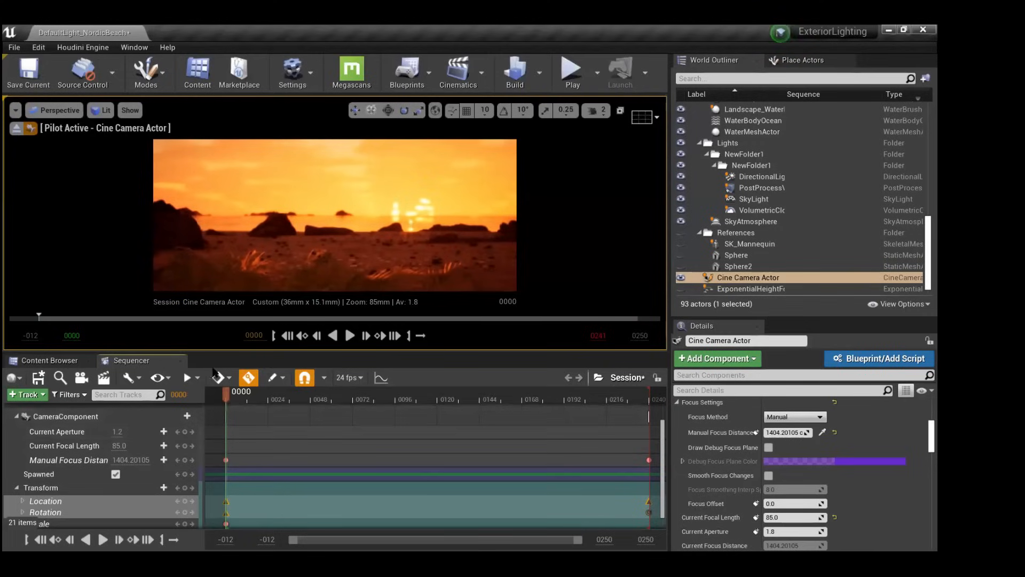
mouse_move(229, 396)
left_mouse_down()
mouse_move(623, 391)
mouse_move(226, 395)
left_mouse_up()
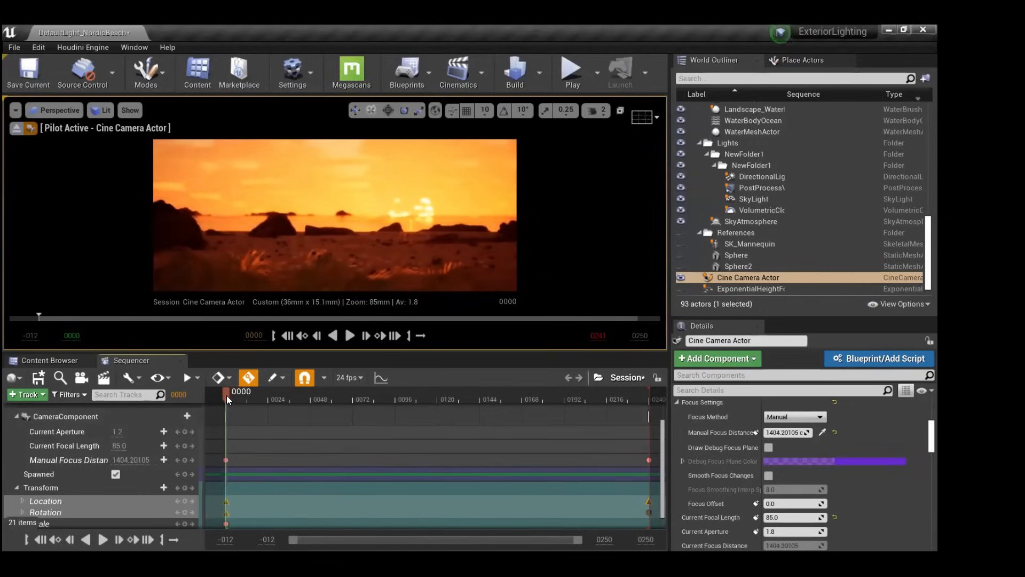
Switch to the File Explorer window showing the project's Windows screenshots folder.
key("alt+Tab")
key("Tab")
key("Tab")
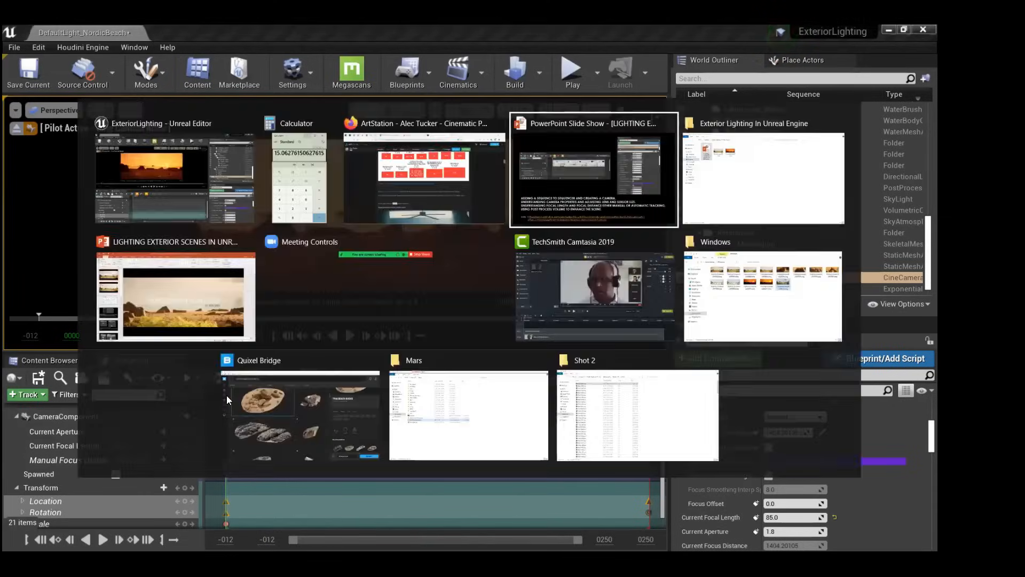
key("alt+Tab")
key("alt+Tab")
key("Tab")
key("Tab")
key("Tab")
key("Tab")
key("Tab")
key("Tab")
key("Tab")
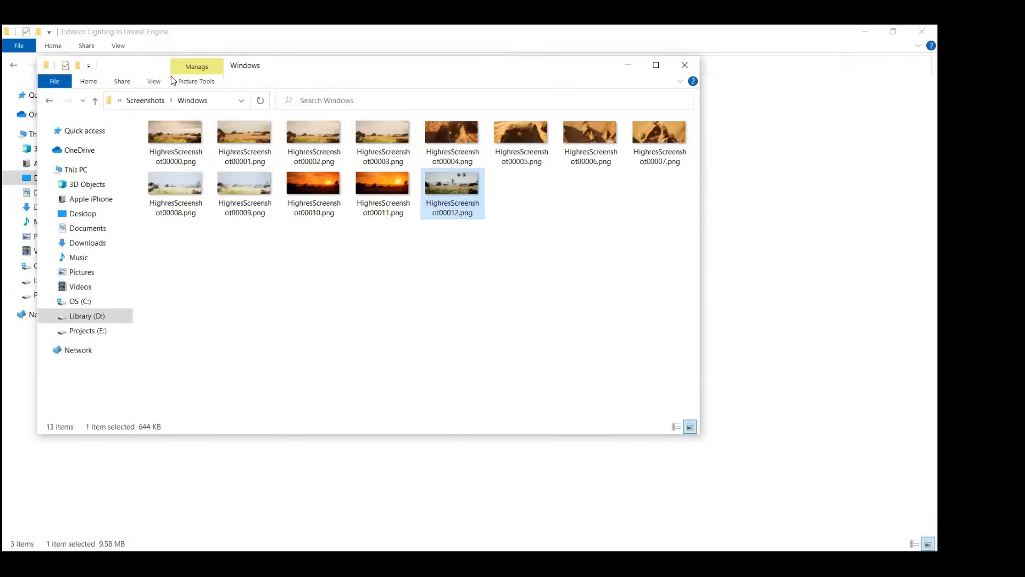
Go up to the ExteriorLighting project folder and open the video NordicBeach Macro Starfish Shot.mov.
left_click(141, 100)
left_click(138, 101)
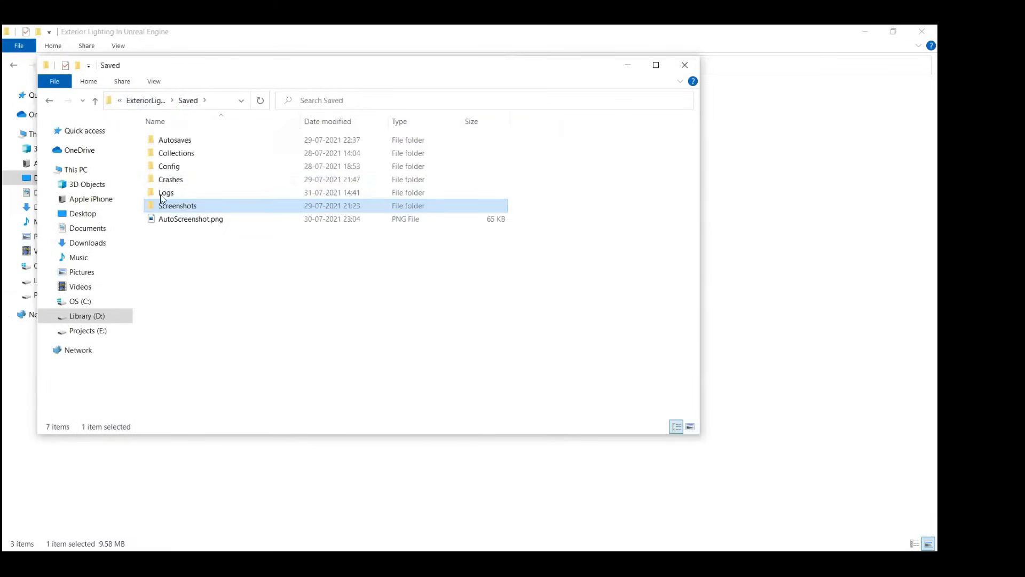
left_click(143, 100)
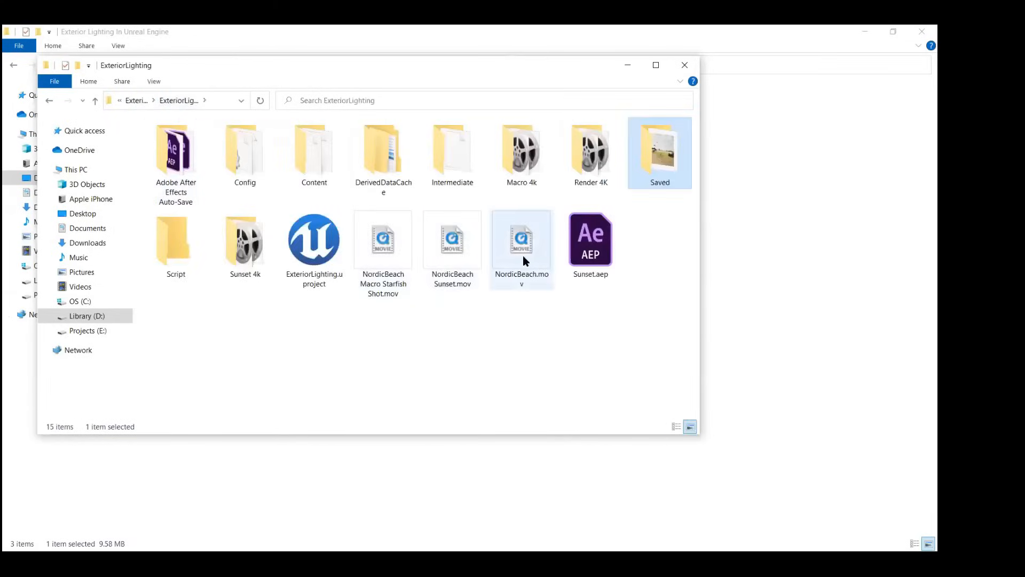
left_click(388, 249)
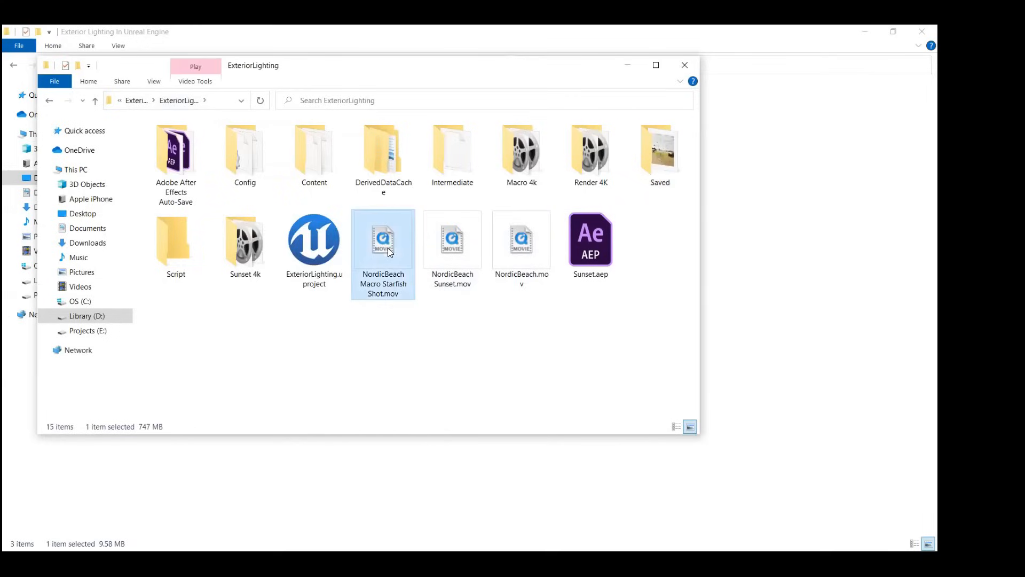
double_click(391, 285)
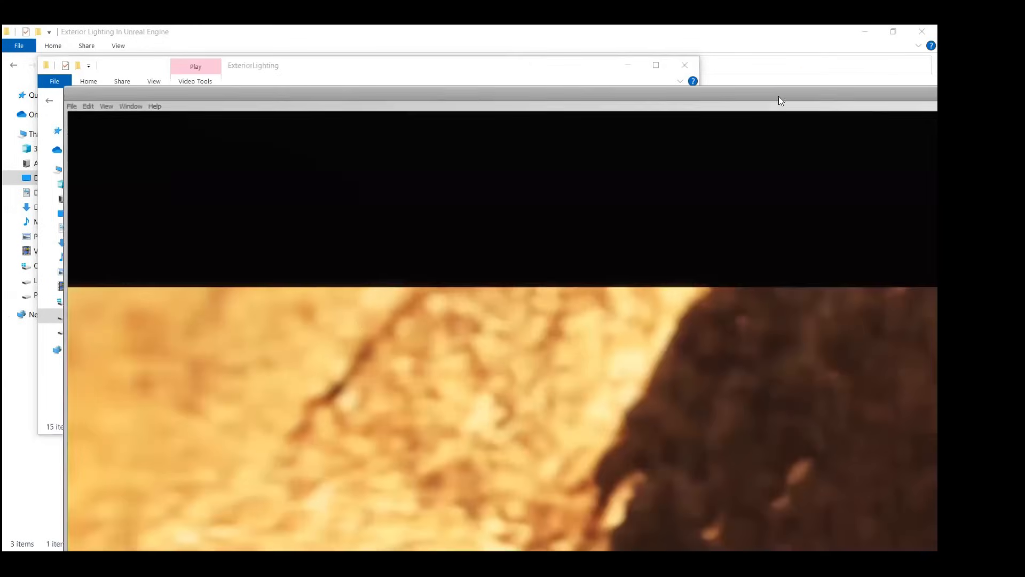
Play and scrub through the macro starfish shot, close the player and switch back to Unreal Editor.
key("space")
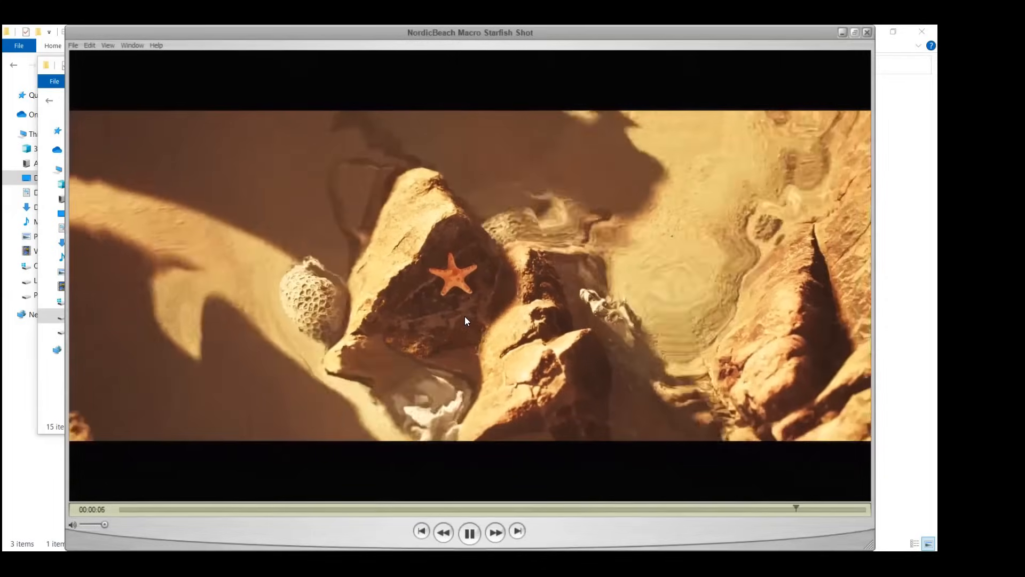
left_click(421, 532)
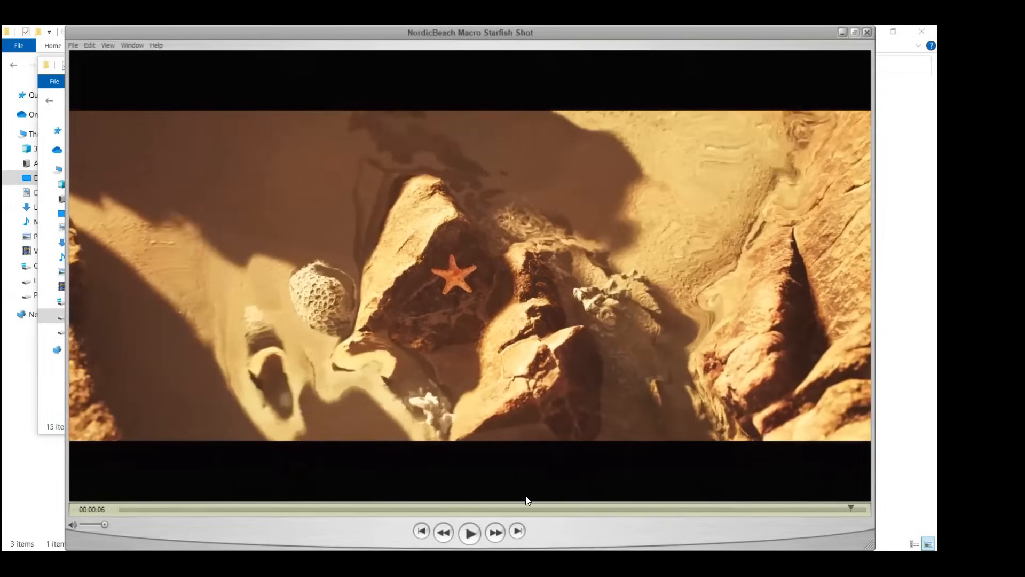
mouse_move(574, 500)
left_mouse_down()
mouse_move(801, 504)
mouse_move(353, 485)
mouse_move(621, 484)
mouse_move(729, 366)
mouse_move(778, 239)
mouse_move(714, 229)
mouse_move(561, 516)
mouse_move(556, 507)
left_mouse_up()
left_click_drag(425, 512, 815, 479)
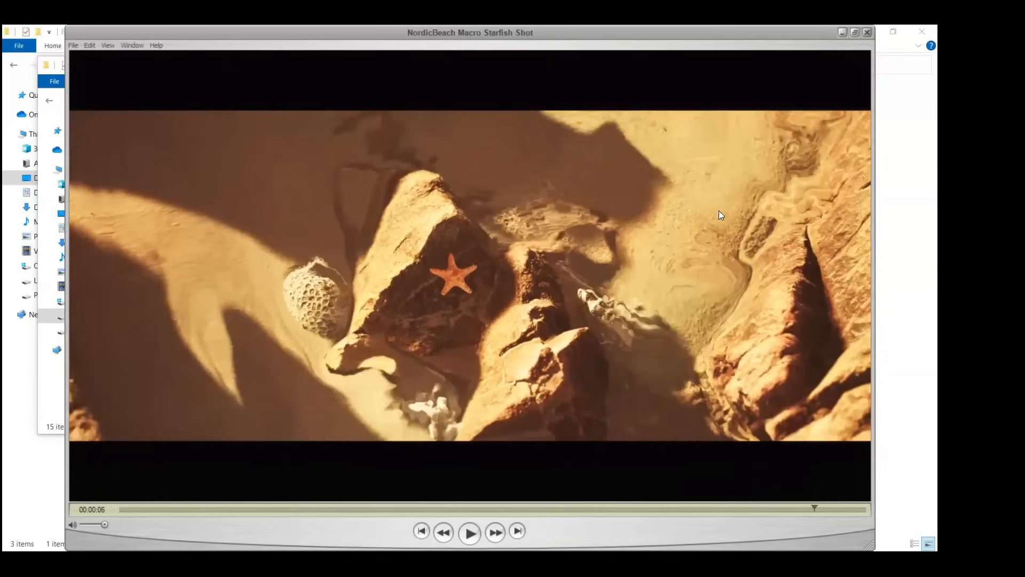
key("alt+F4")
key("alt+Tab")
key("alt+Tab")
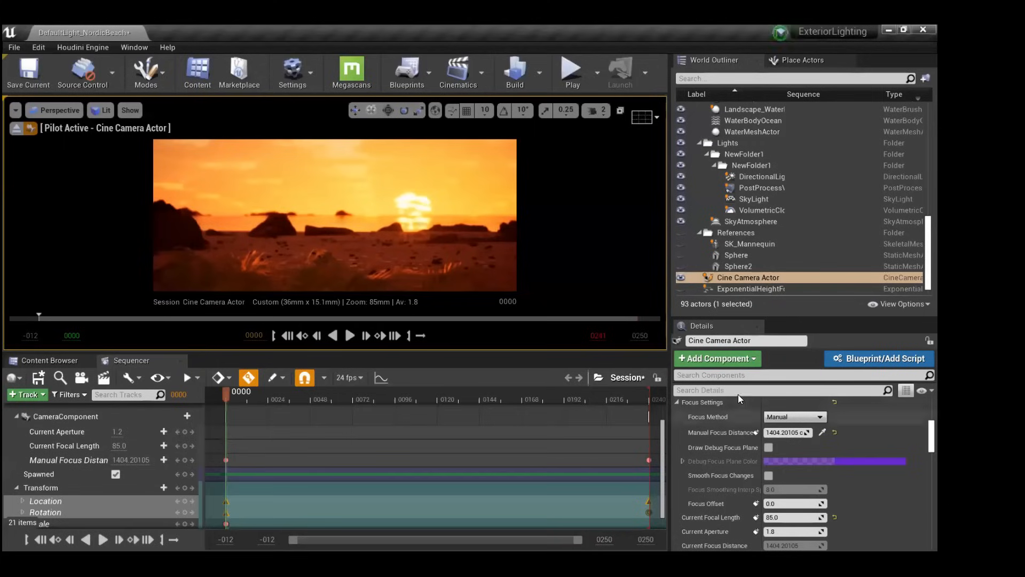
Collapse the Cine Camera Actor's tracks in the sequence.
scroll(52, 471, "down", 1)
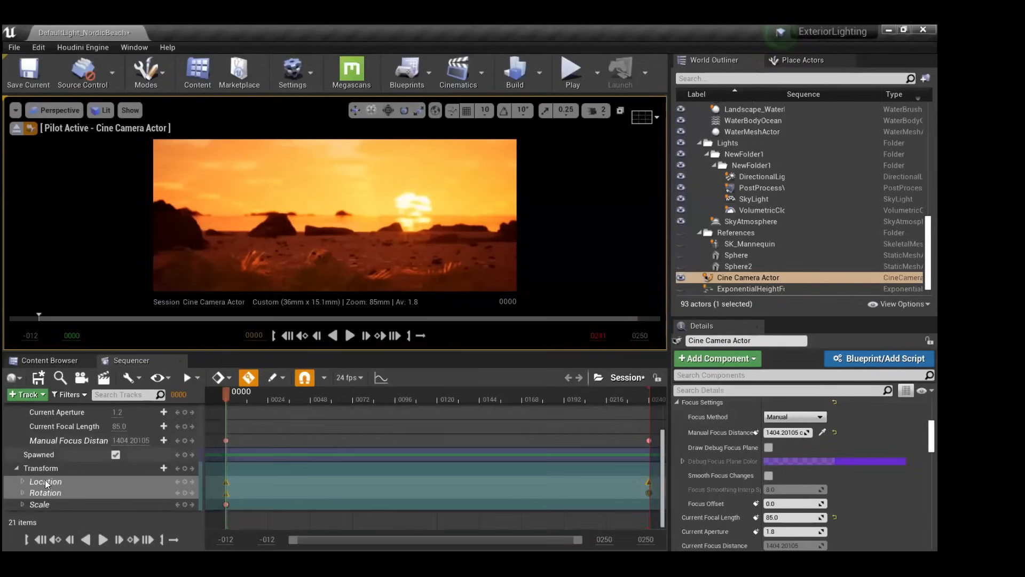
scroll(26, 496, "up", 3)
left_click(8, 462)
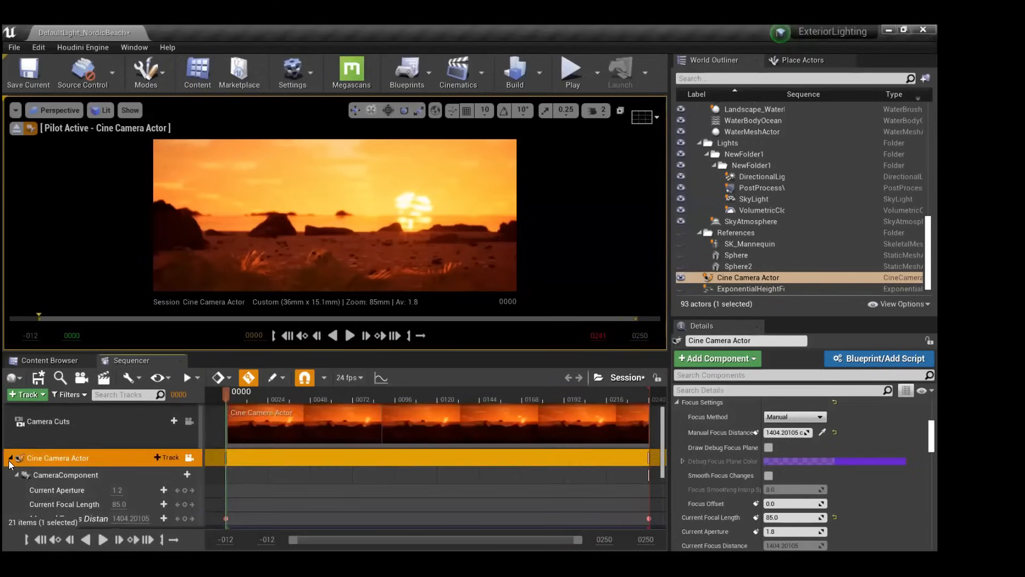
left_click(9, 459)
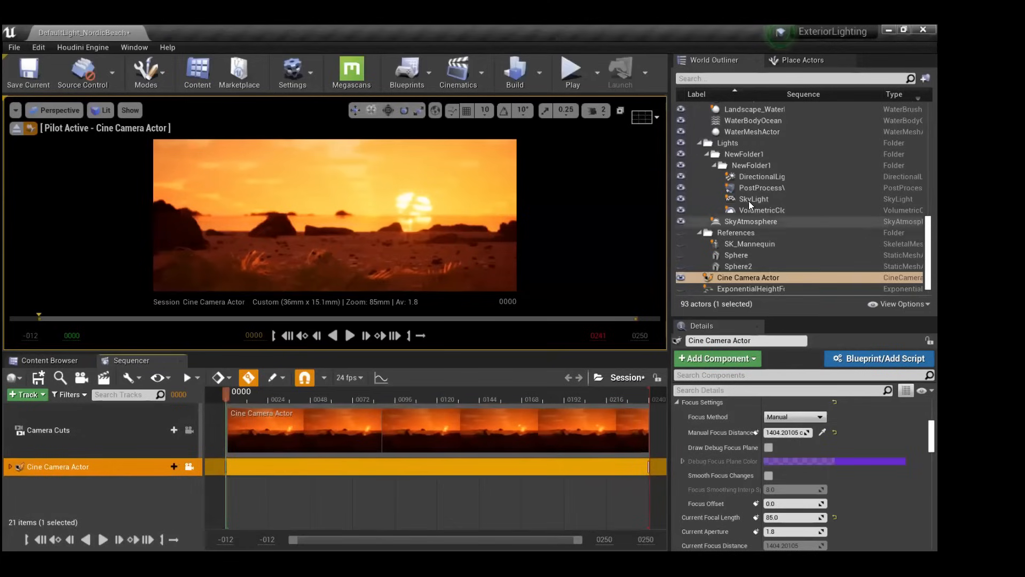
Add the directional light from the Lights folder to the sequence, below the Cine Camera Actor.
scroll(756, 276, "down", 1)
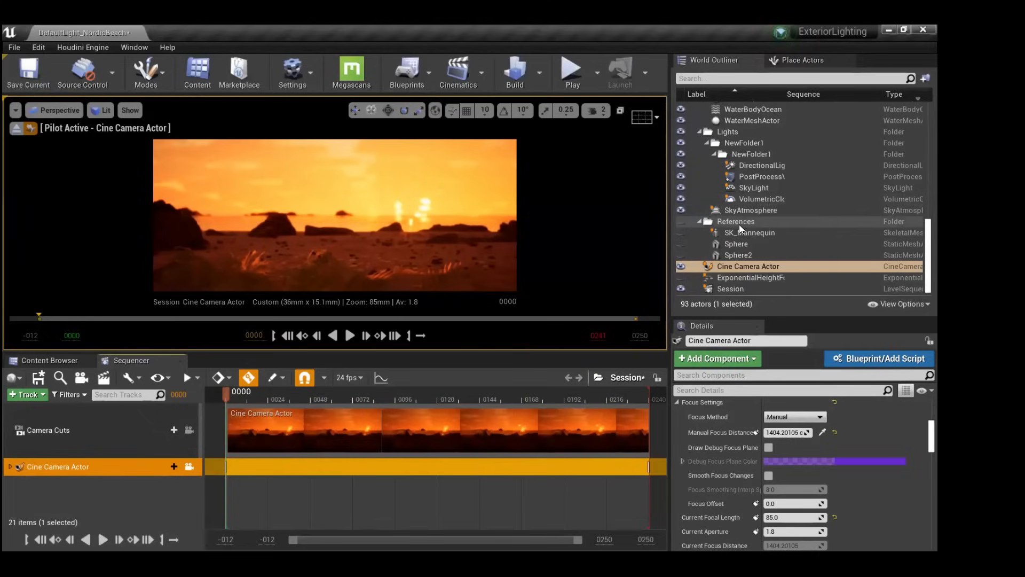
scroll(739, 228, "up", 5)
scroll(740, 227, "down", 5)
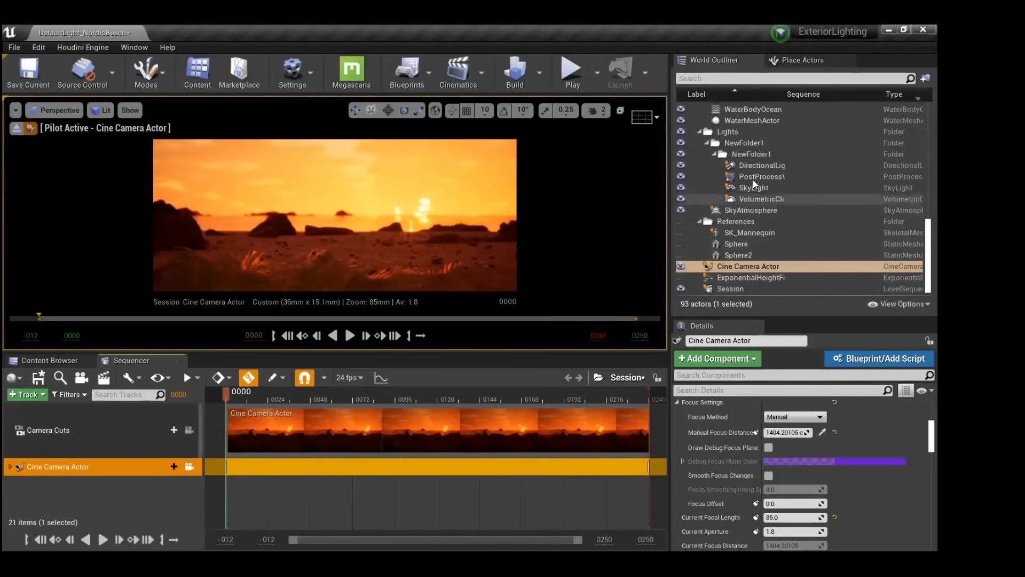
left_click_drag(763, 165, 102, 486)
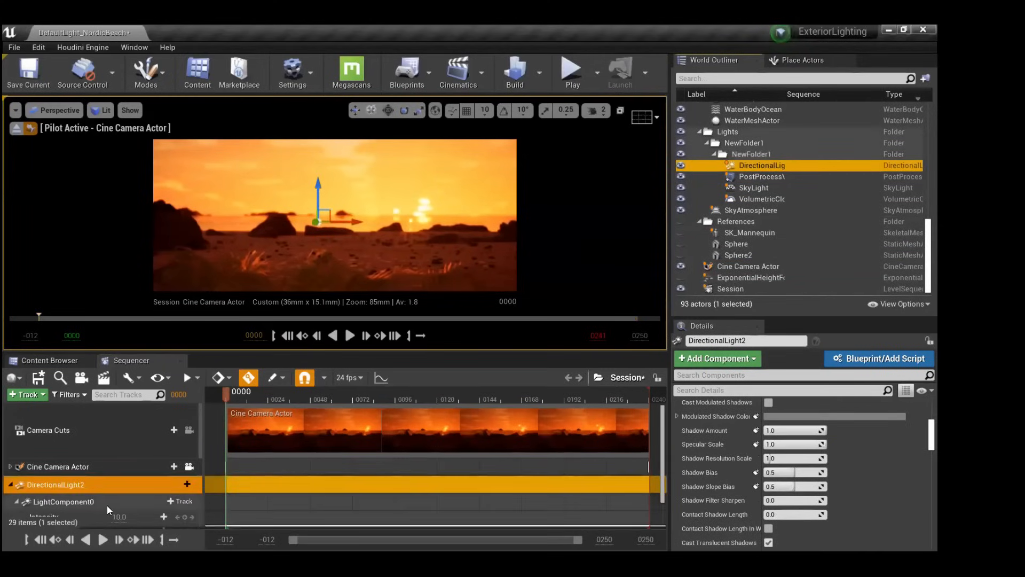
scroll(107, 504, "down", 2)
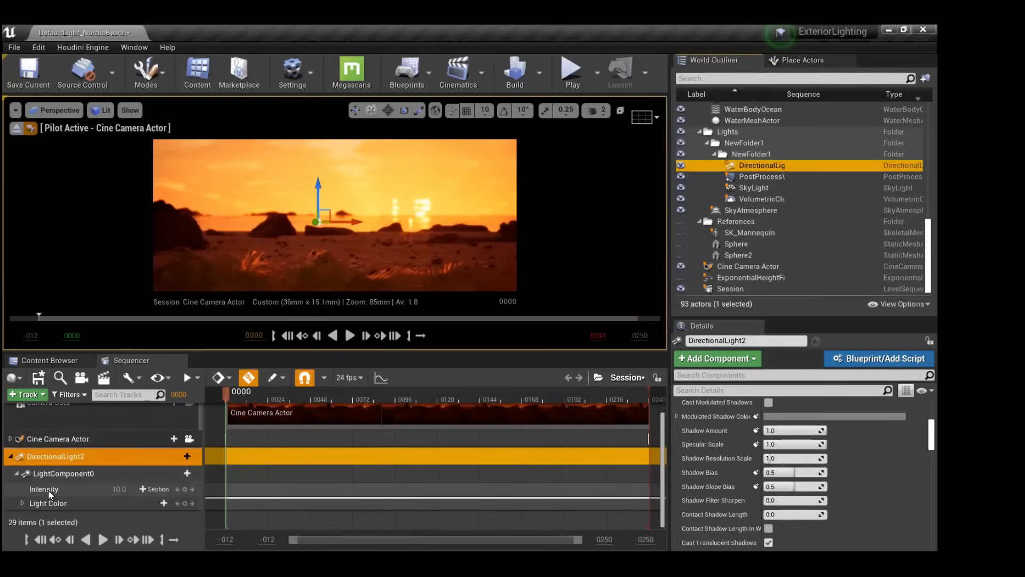
Add a Transform track to the directional light and key it at frame 0.
left_click(177, 455)
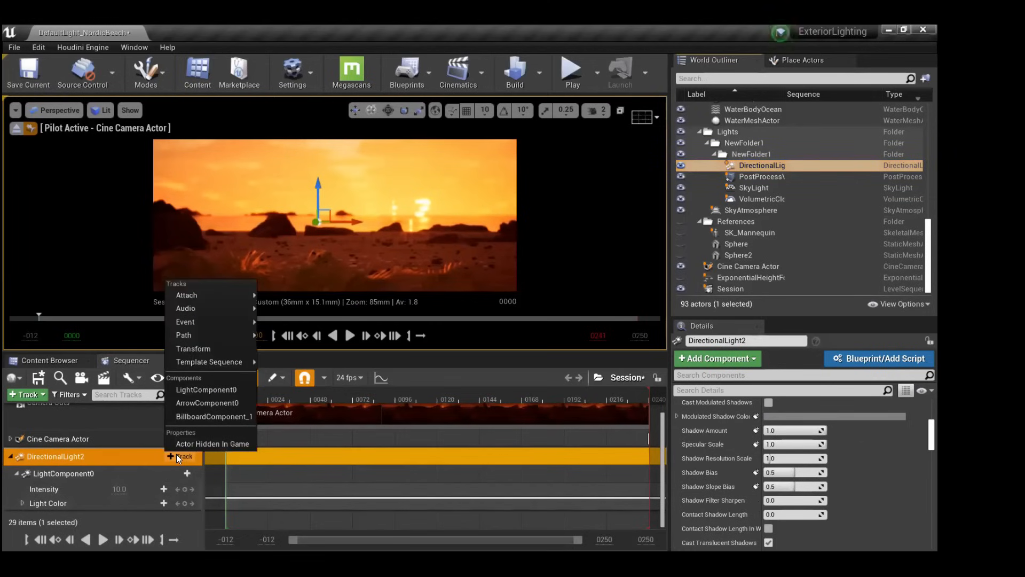
left_click(228, 348)
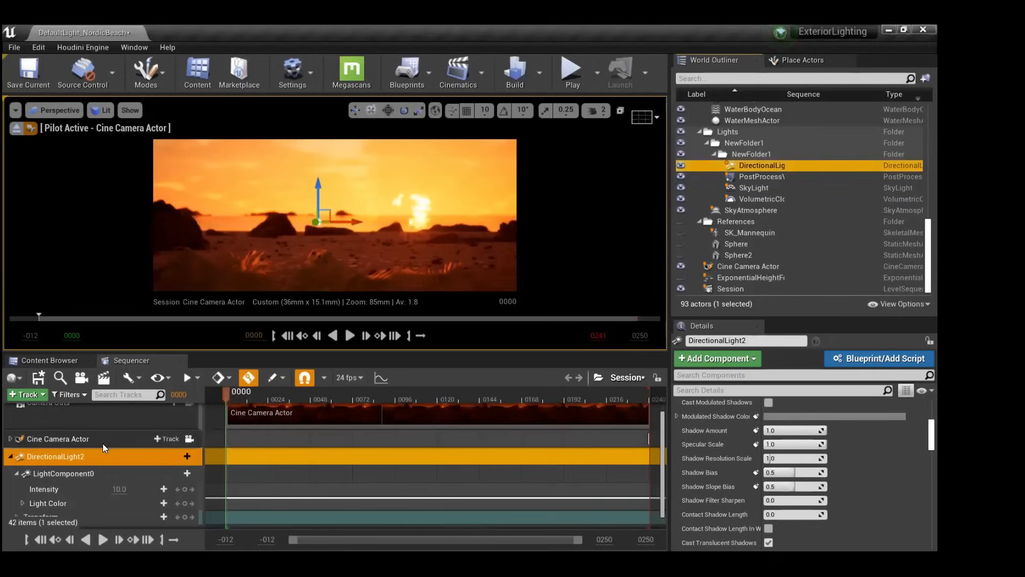
scroll(103, 443, "down", 1)
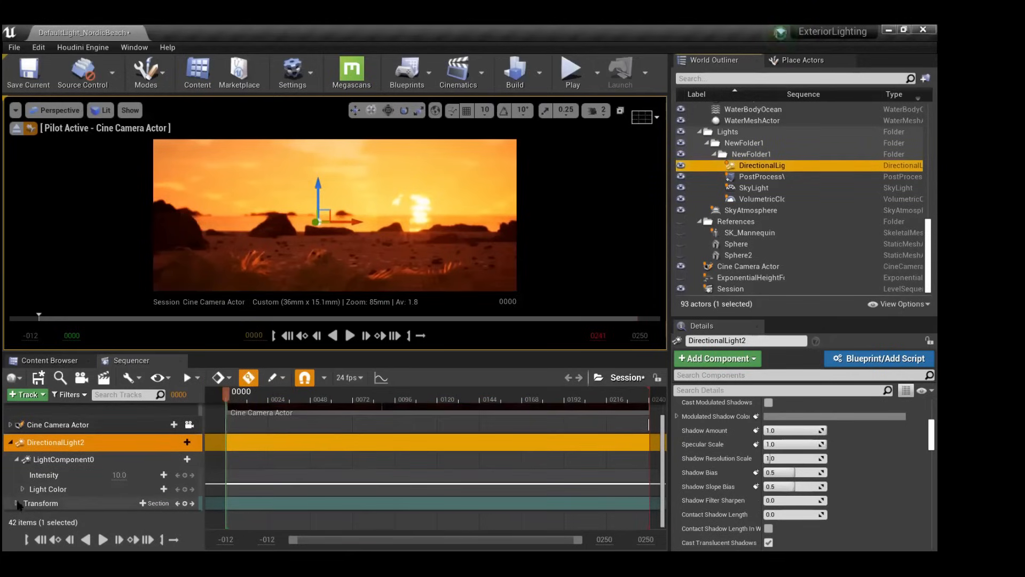
left_click(183, 503)
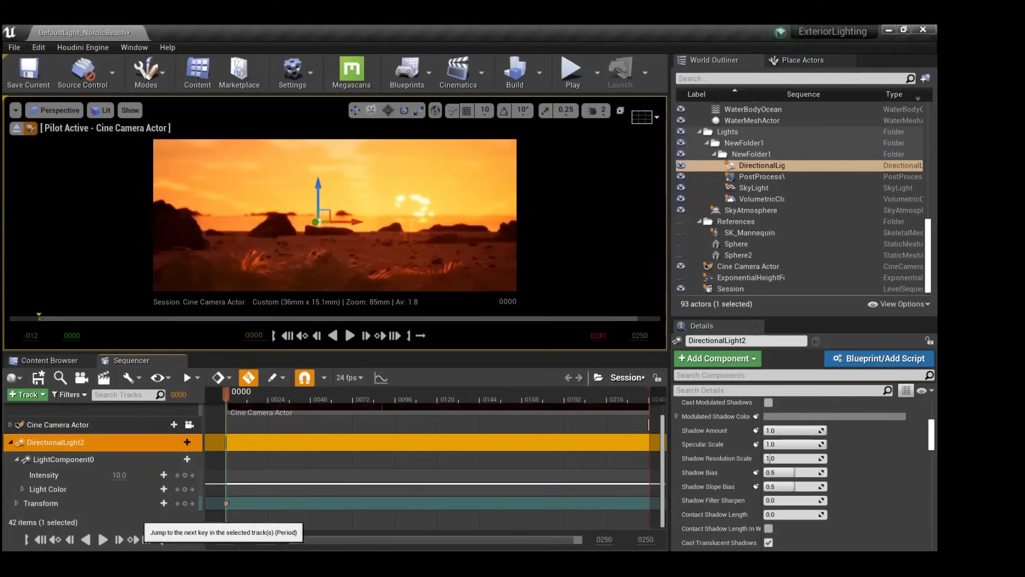
At frame 240, set the directional light's Y rotation to -2° and its Z rotation to about 95.27°.
left_click(162, 539)
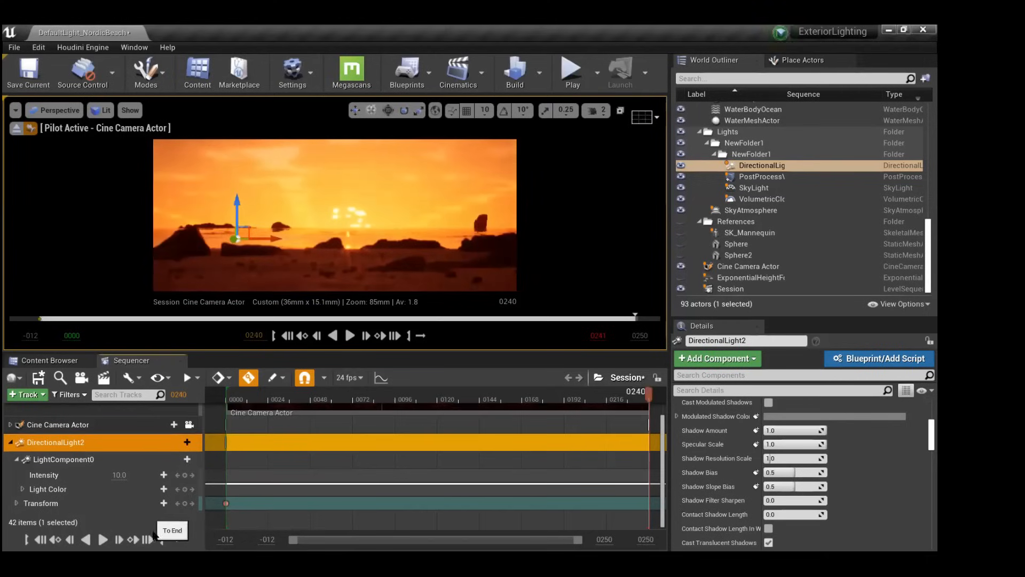
scroll(730, 469, "up", 10)
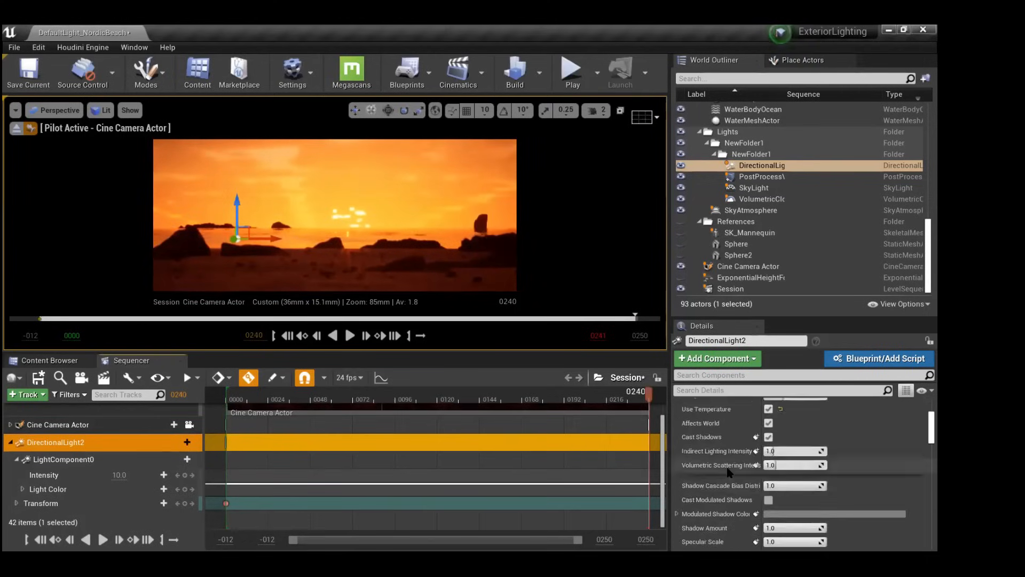
left_click(825, 437)
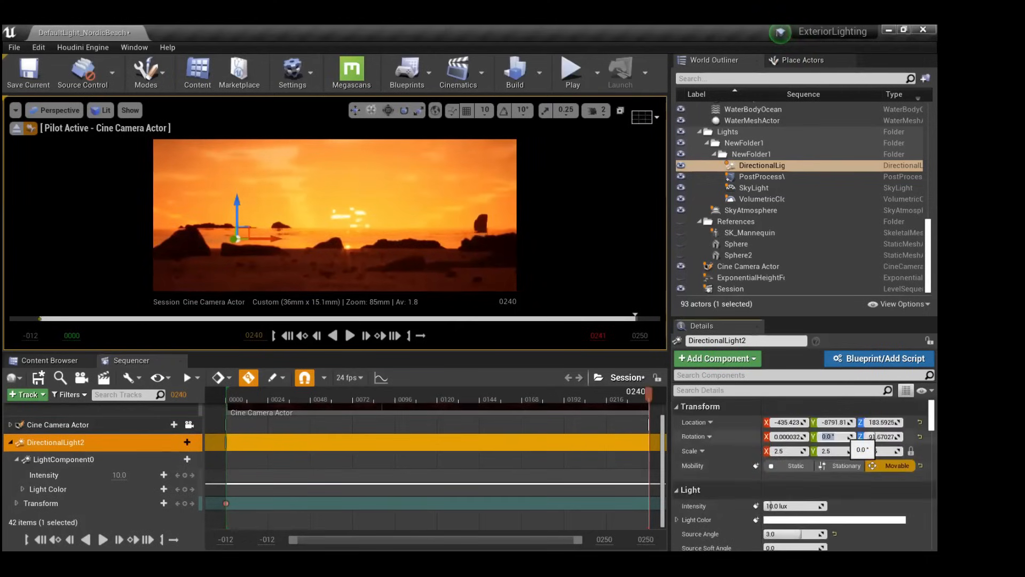
type("-.5")
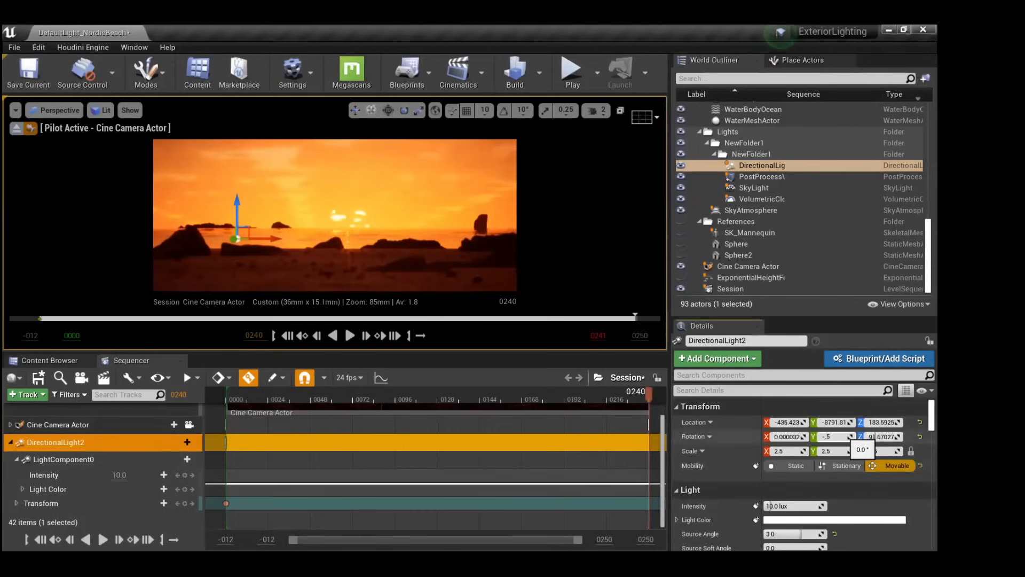
key("Return")
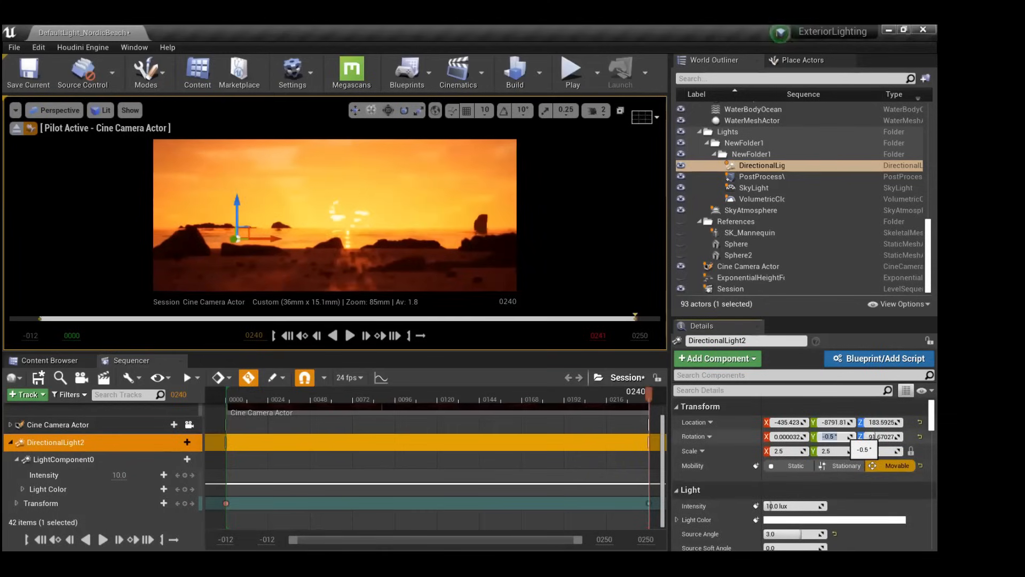
type("-2")
key("Return")
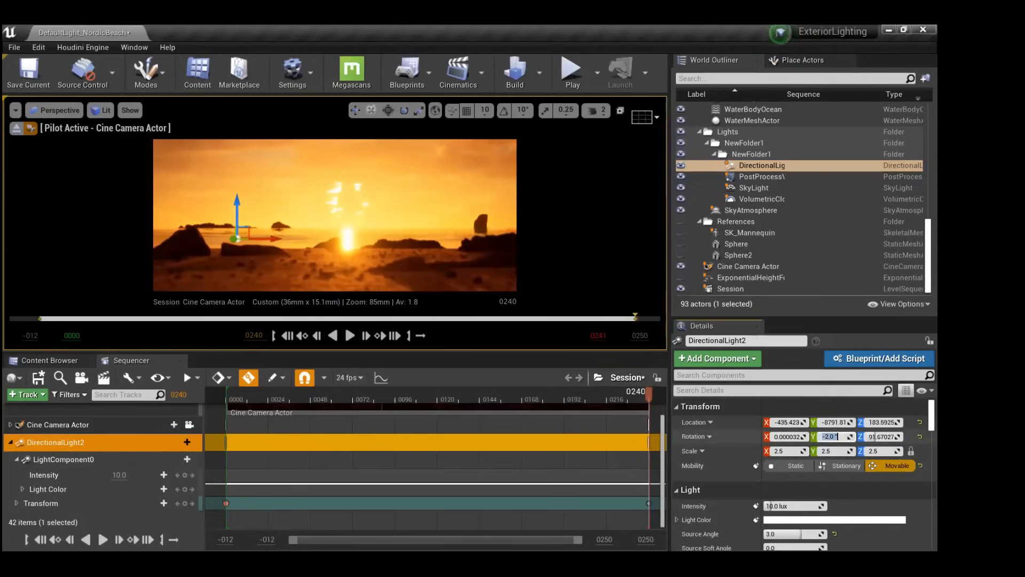
left_click(885, 437)
left_click_drag(884, 437, 877, 436)
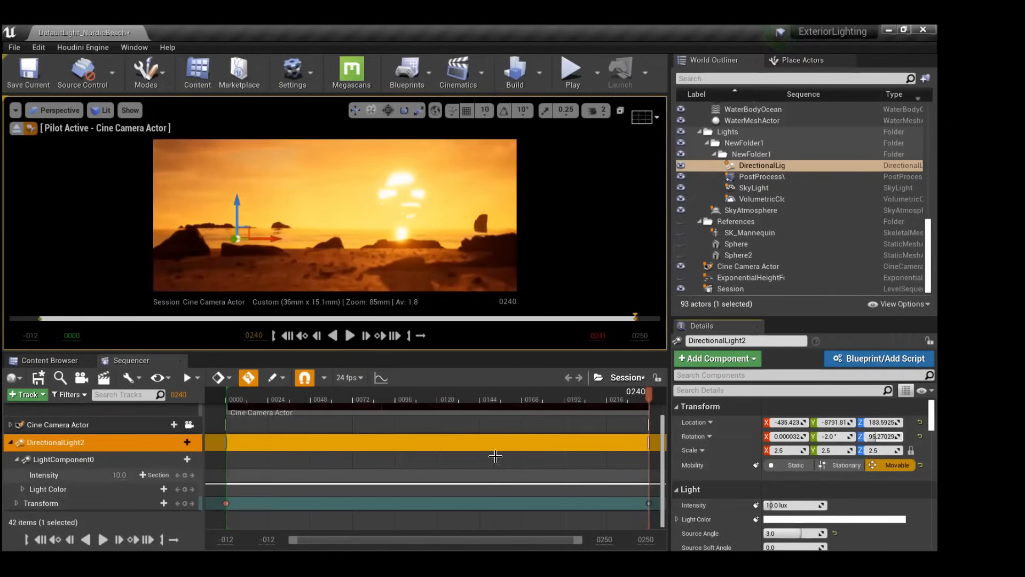
Play the sequence from frame 0 to review the animated sun, stopping near the end and returning to the start.
left_click(286, 335)
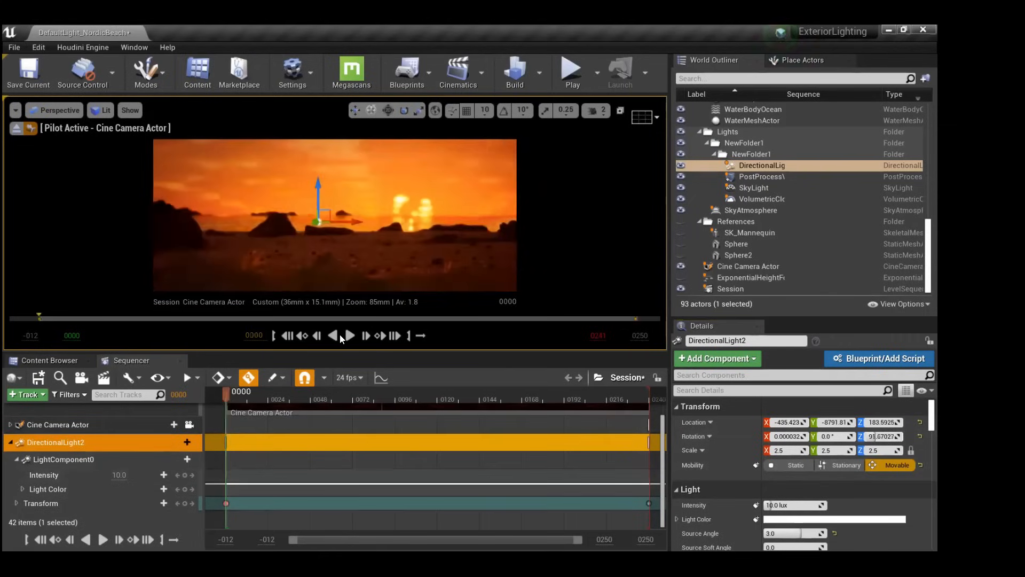
left_click(349, 335)
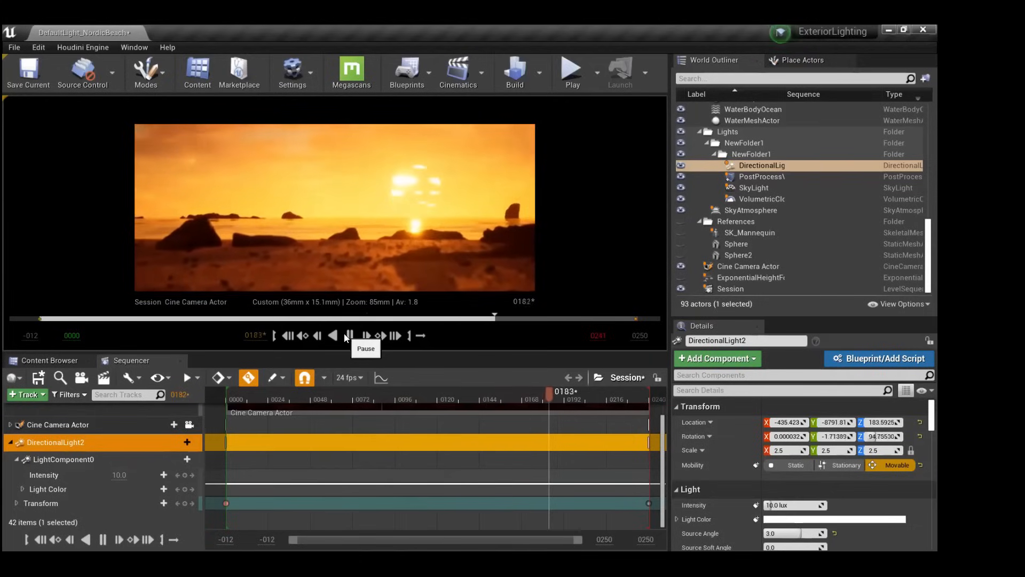
left_click(349, 336)
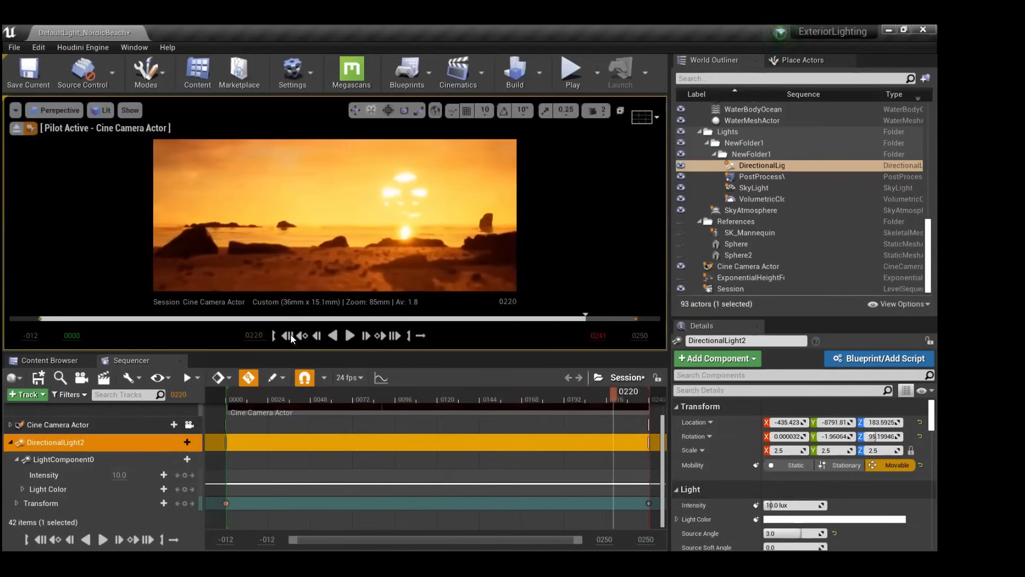
left_click(289, 336)
Delete the directional light's Transform key at frame 240.
left_click_drag(633, 499, 658, 509)
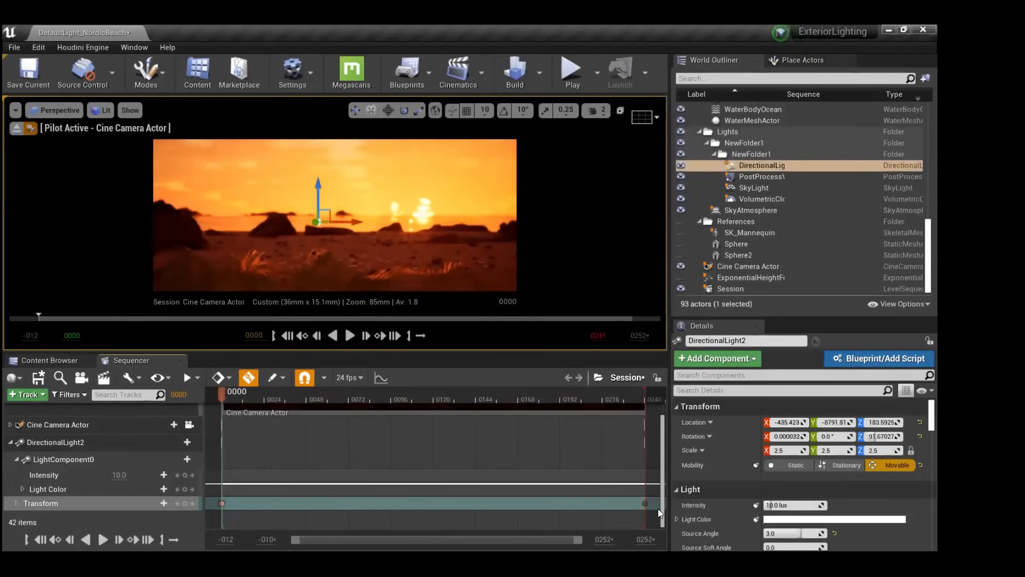
left_click_drag(630, 501, 656, 505)
key("Delete")
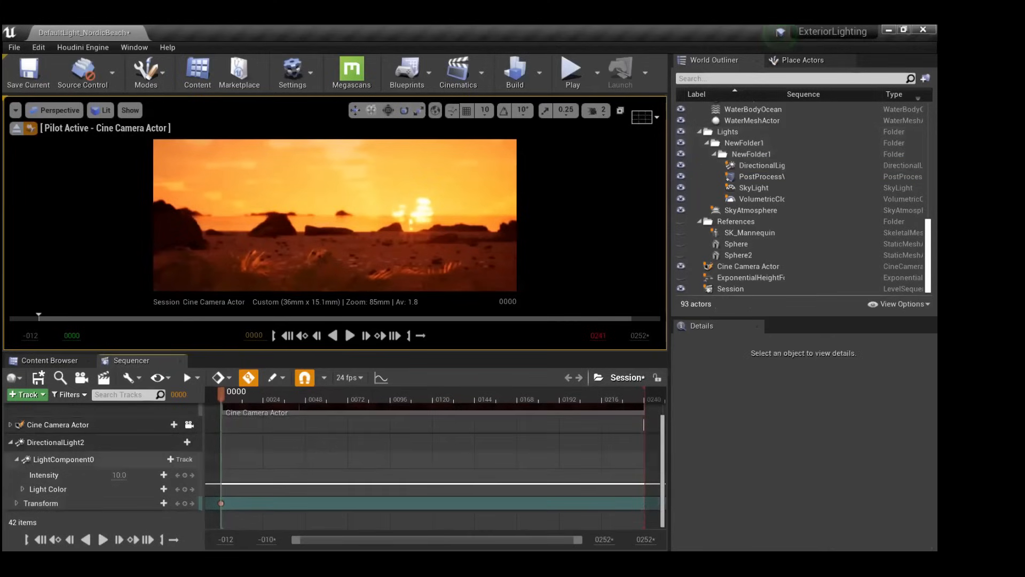
left_click(148, 539)
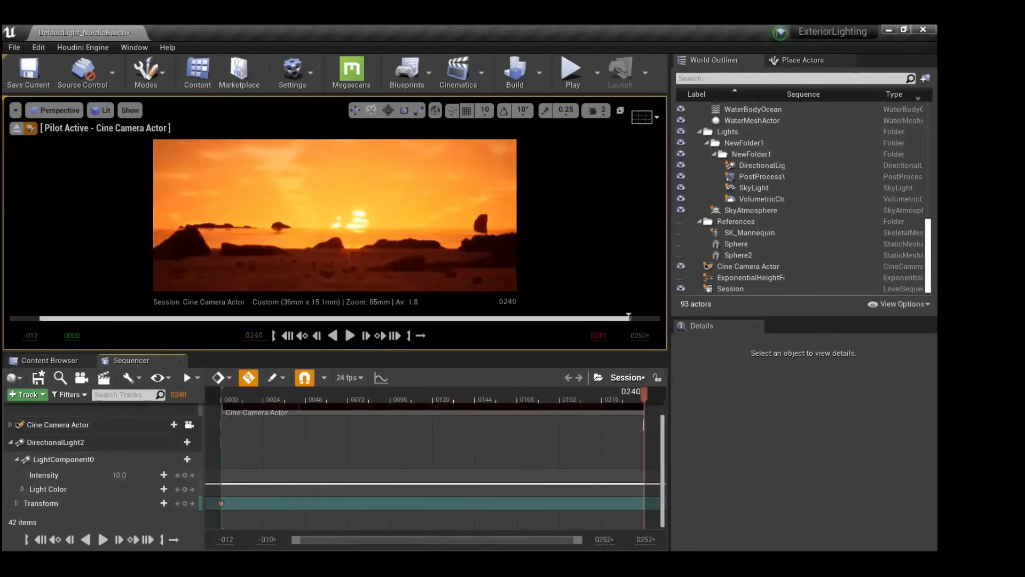
left_click(26, 539)
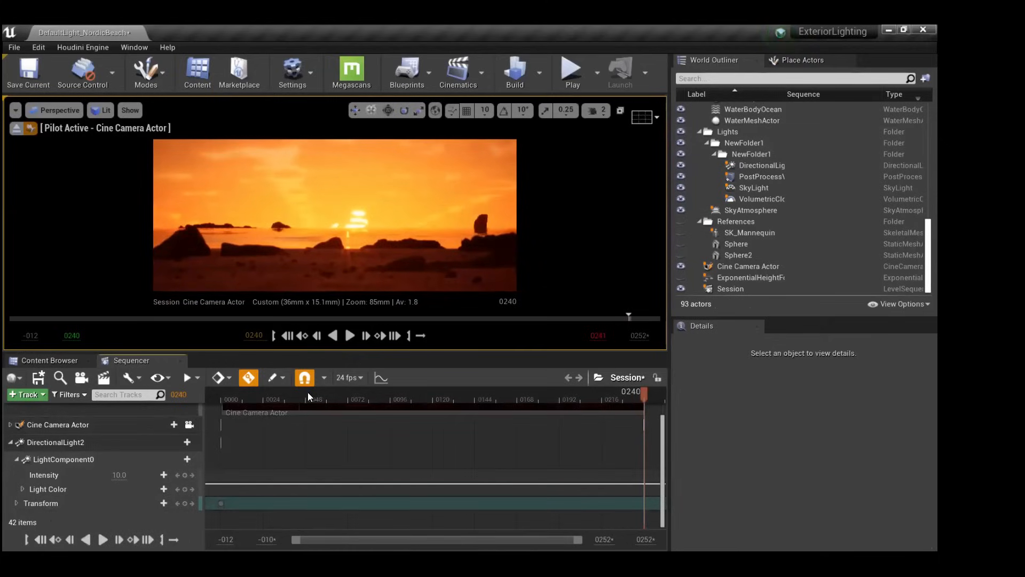
left_click(257, 396)
left_click(41, 539)
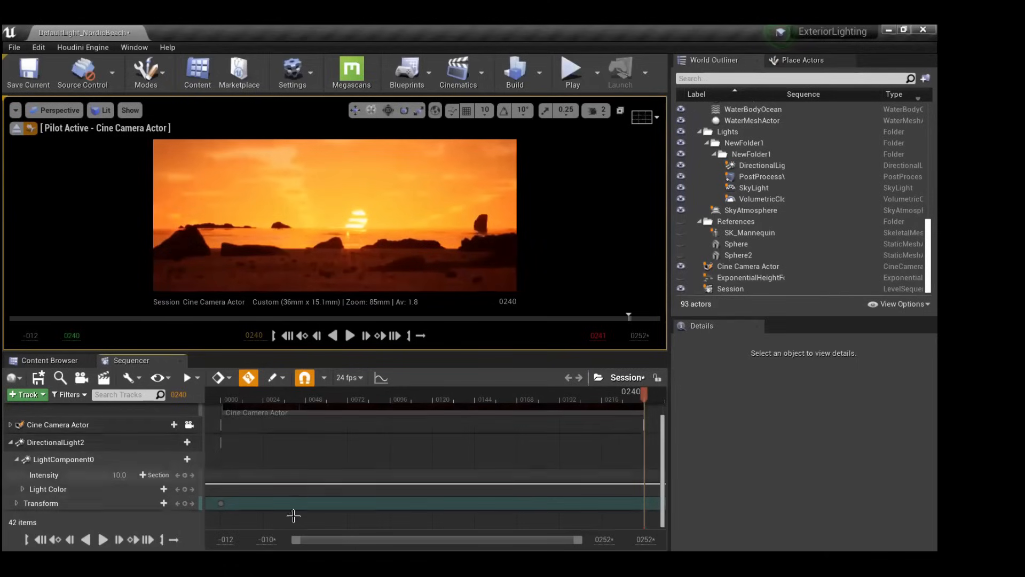
left_click(283, 404)
left_click_drag(283, 406, 231, 407)
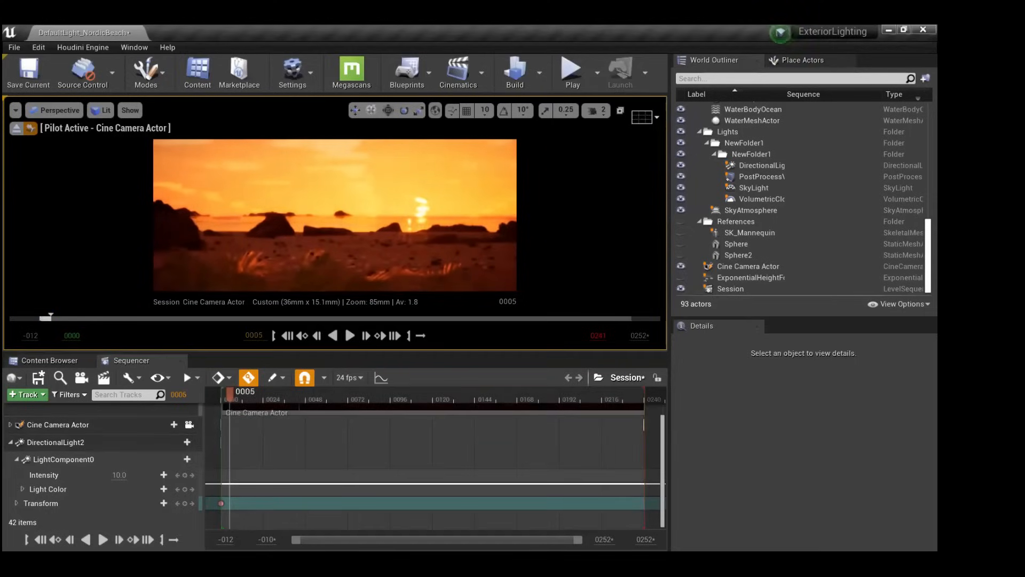
Preview the opening of the sequence from frame 0 without the light's end key, and return to the start.
left_click(41, 540)
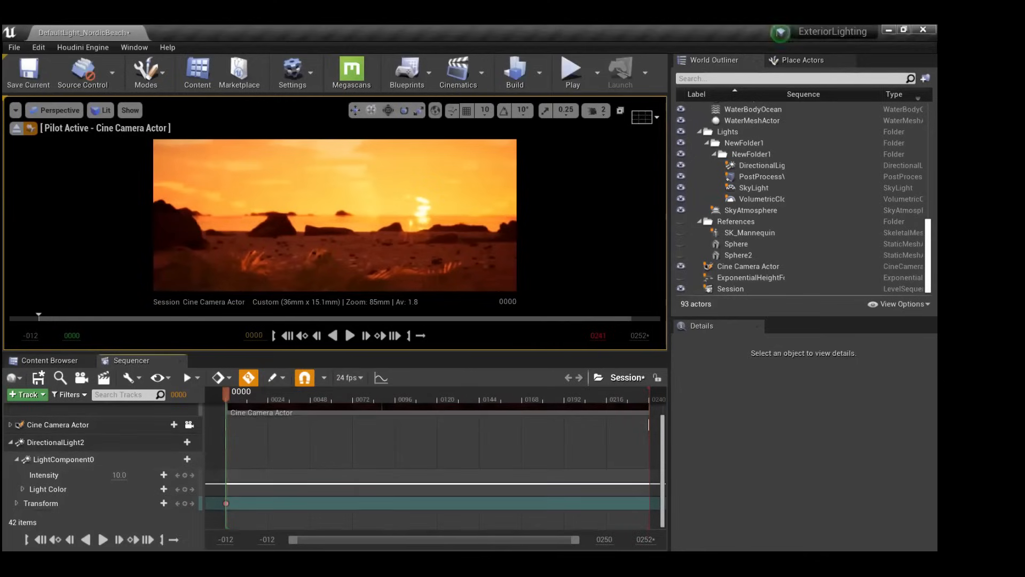
left_click(102, 539)
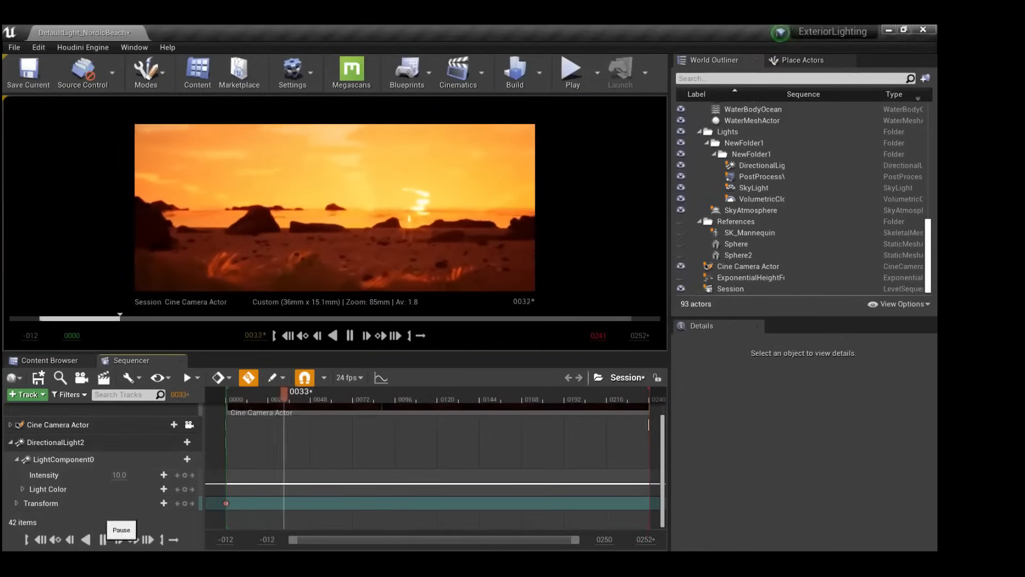
left_click(102, 539)
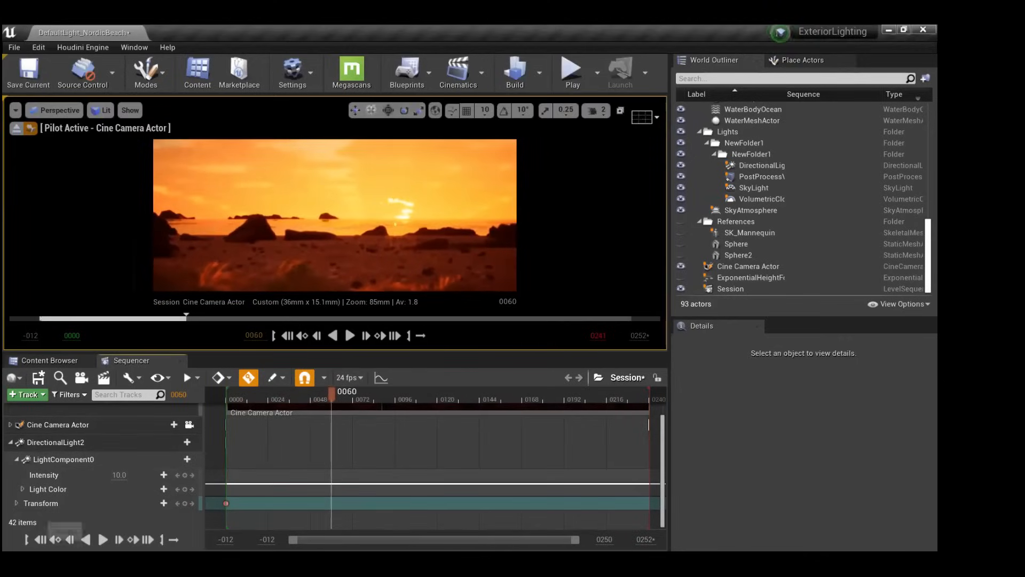
left_click(41, 540)
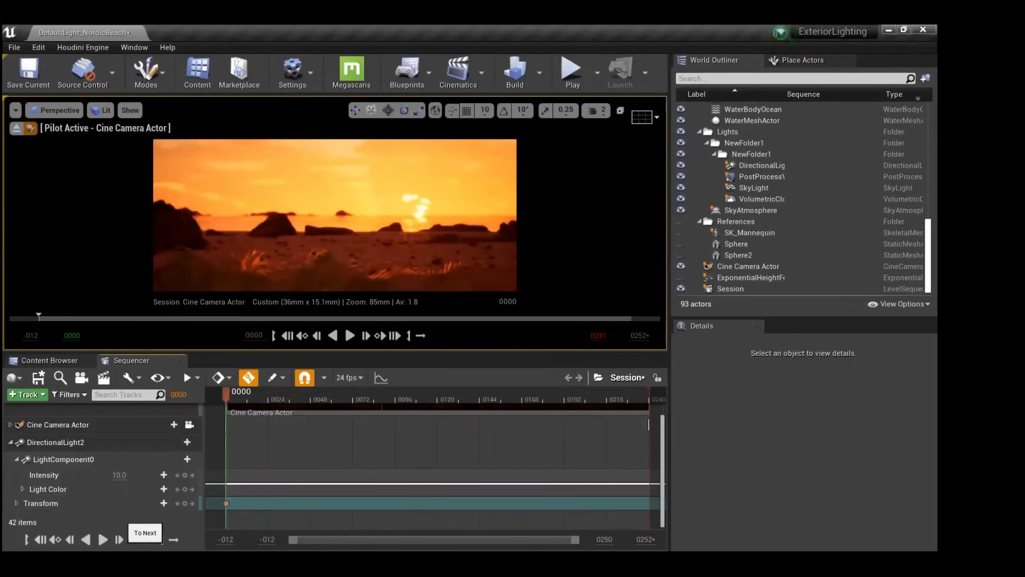
Set the directional light's Y rotation to -0.5° at frame 240, and play the sequence before returning to frame 0.
left_click(148, 539)
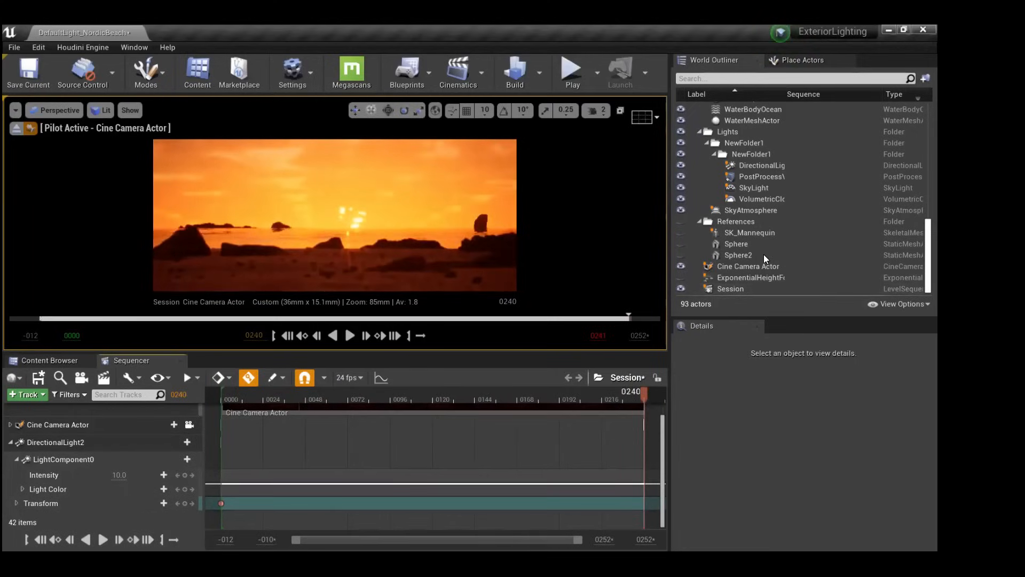
left_click(38, 503)
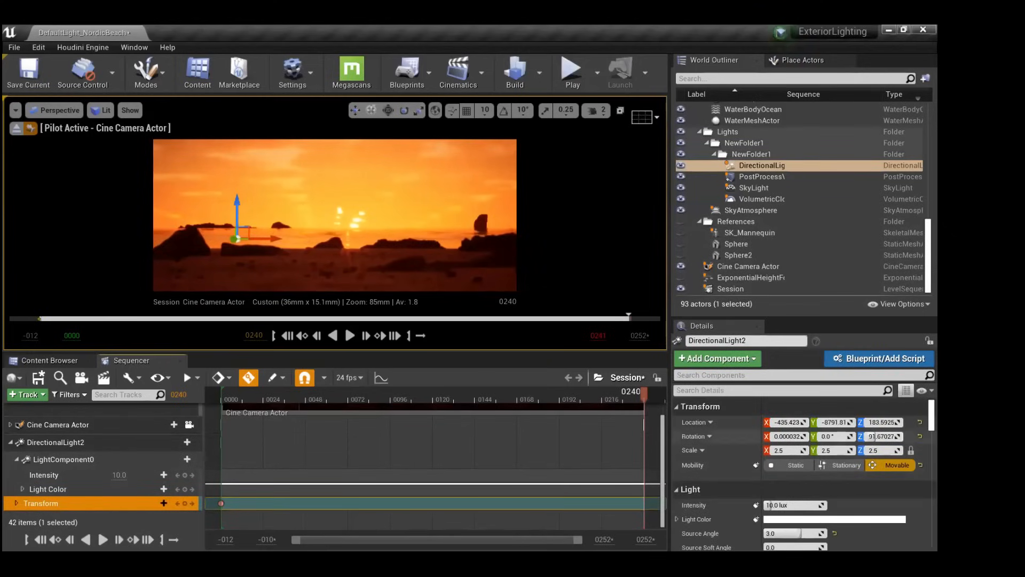
left_click(840, 436)
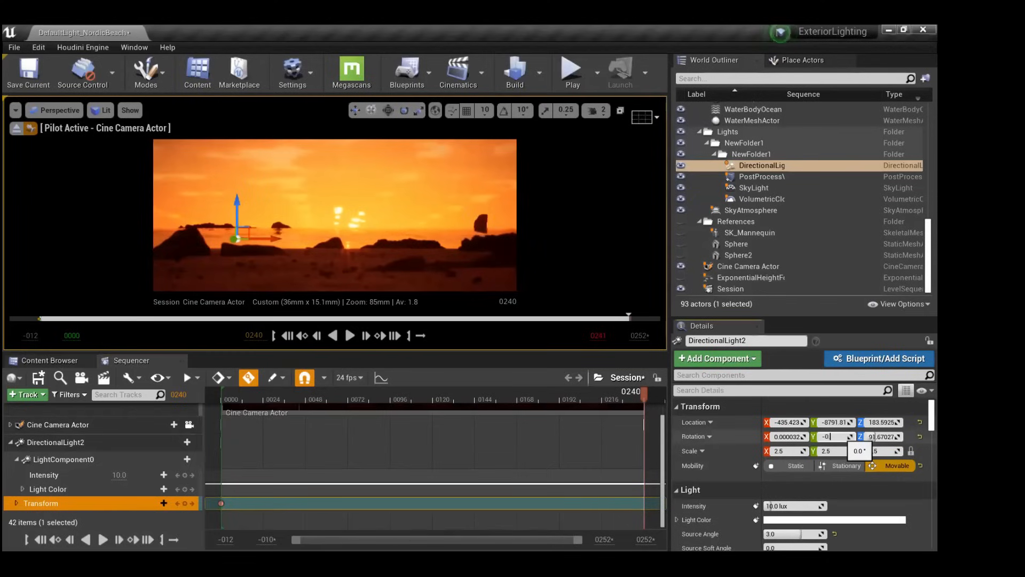
key("Return")
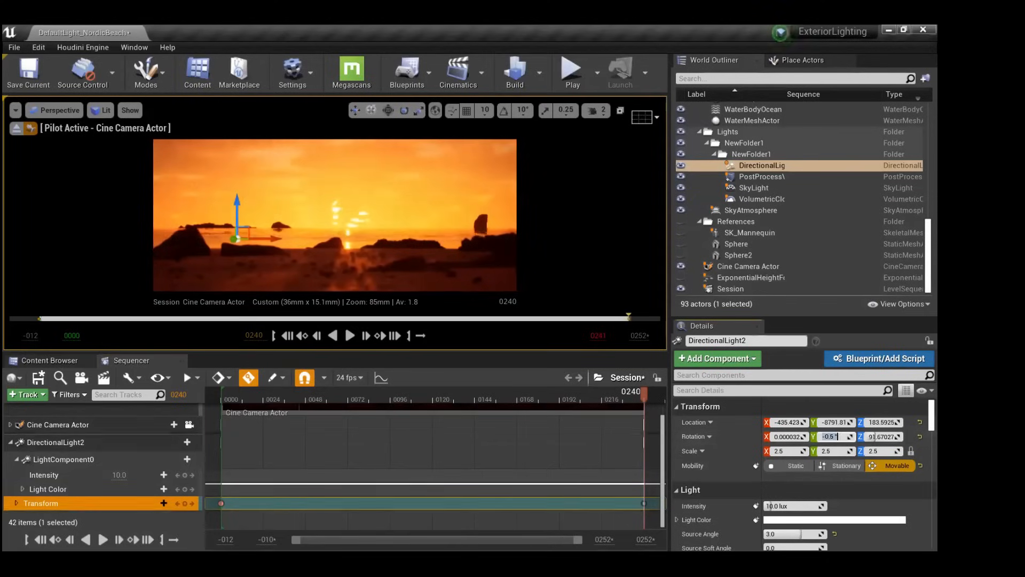
left_click(103, 539)
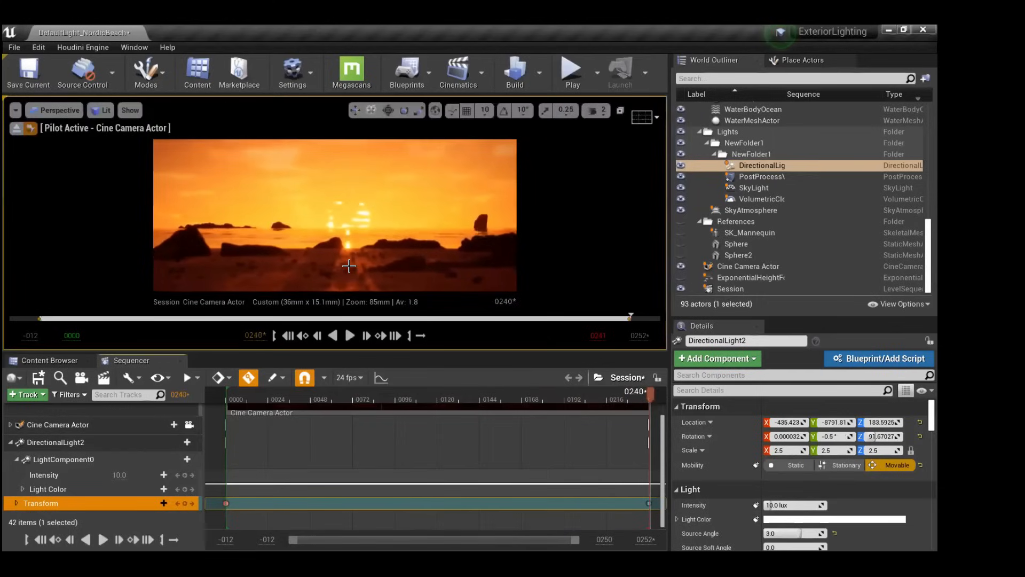
left_click(290, 333)
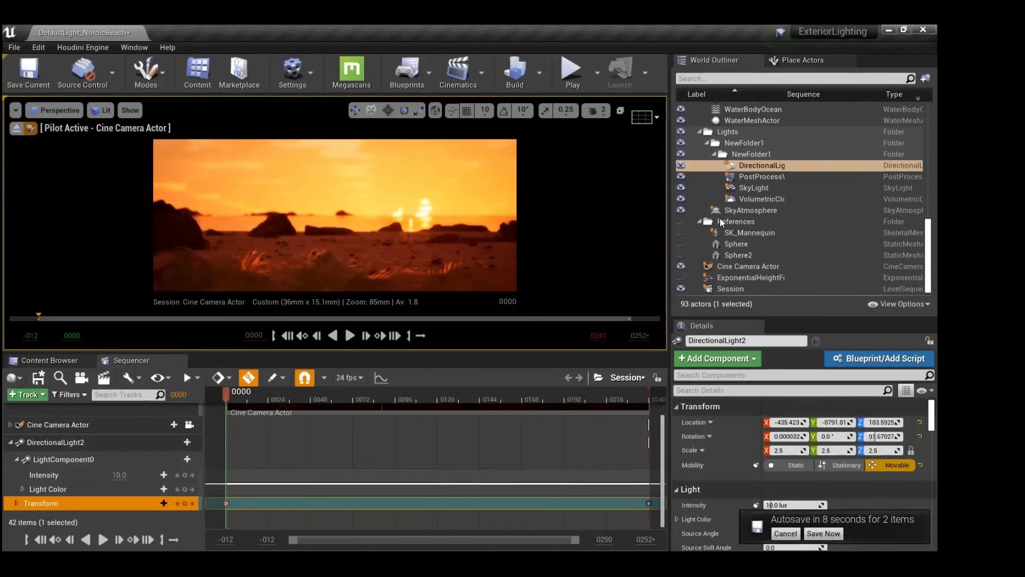
Select the post process volume in the Lights folder and bring its Bloom settings into view.
left_click(750, 177)
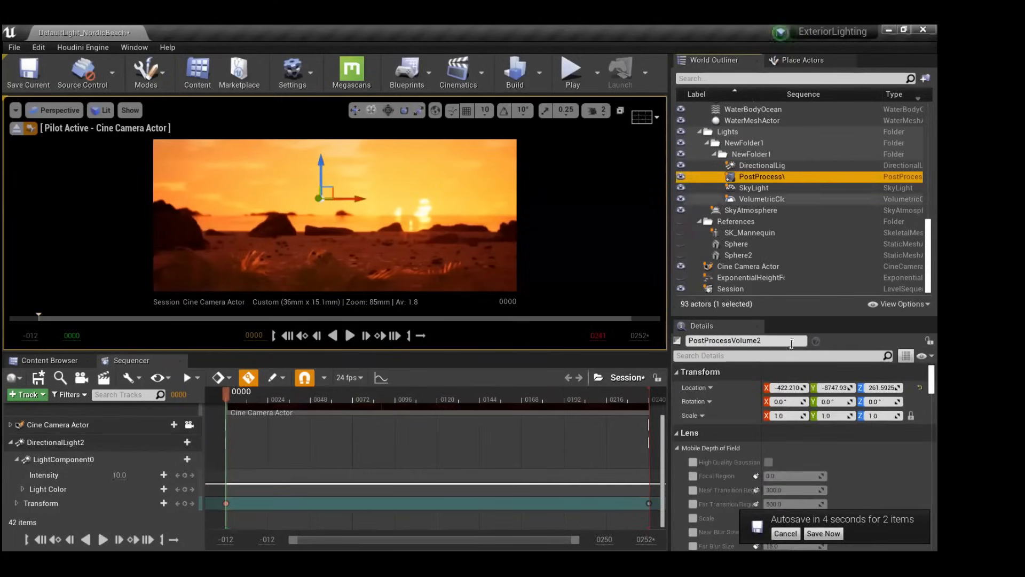
scroll(722, 458, "down", 3)
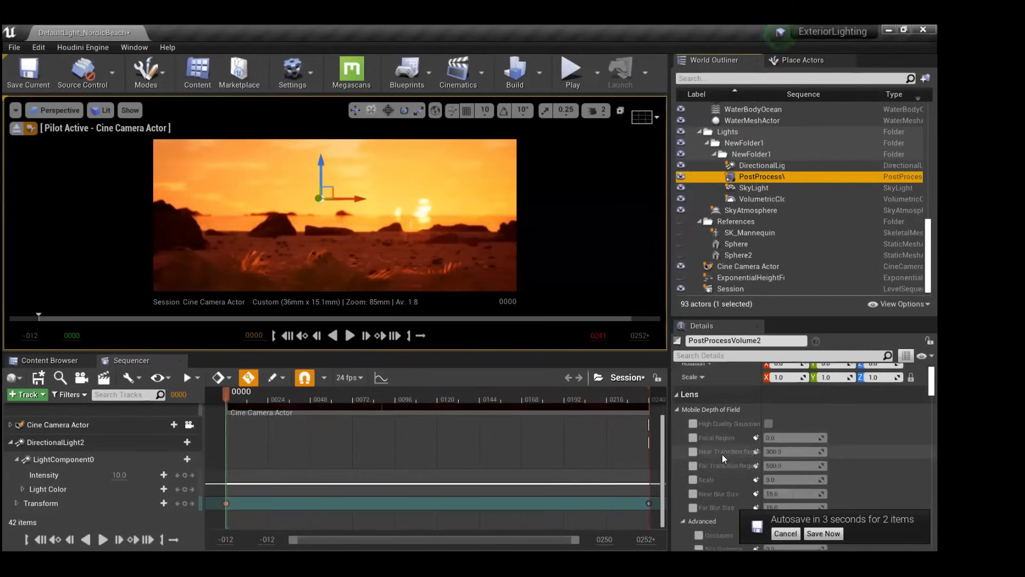
scroll(722, 454, "down", 6)
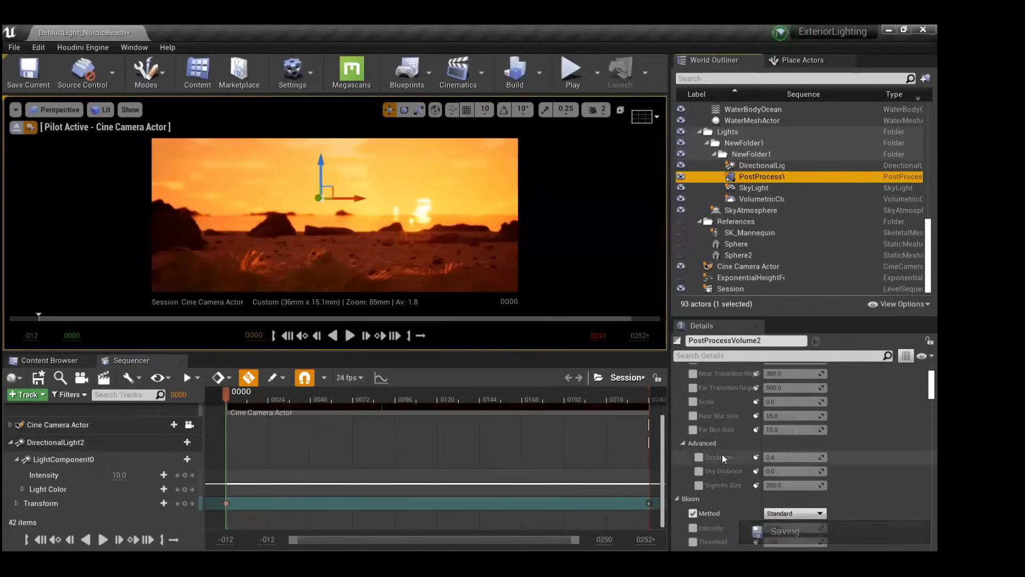
scroll(722, 453, "down", 7)
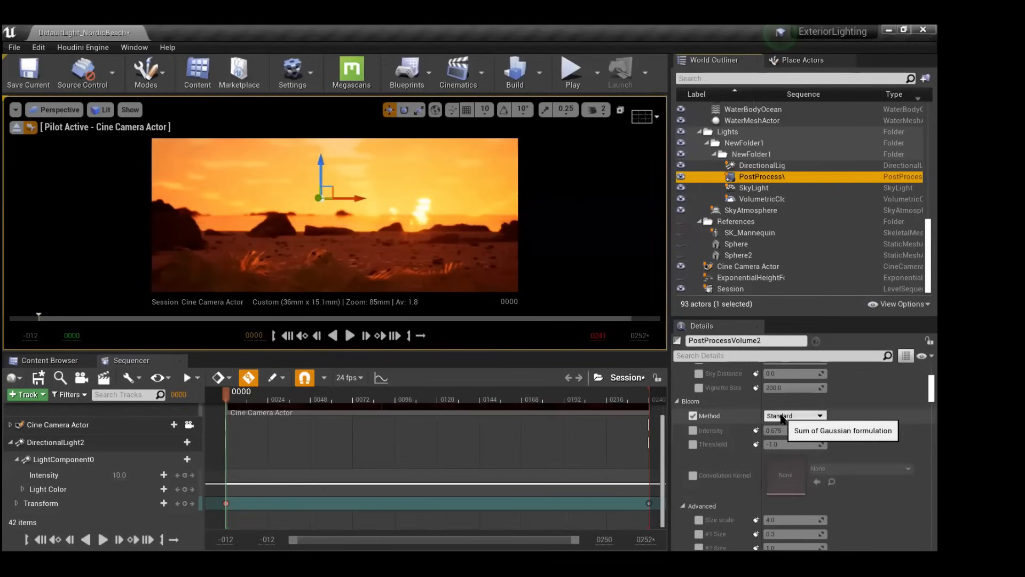
Switch to File Explorer and open Bobo Bear Chilling.mov from the Mars folder on the D: drive.
key("alt+Tab")
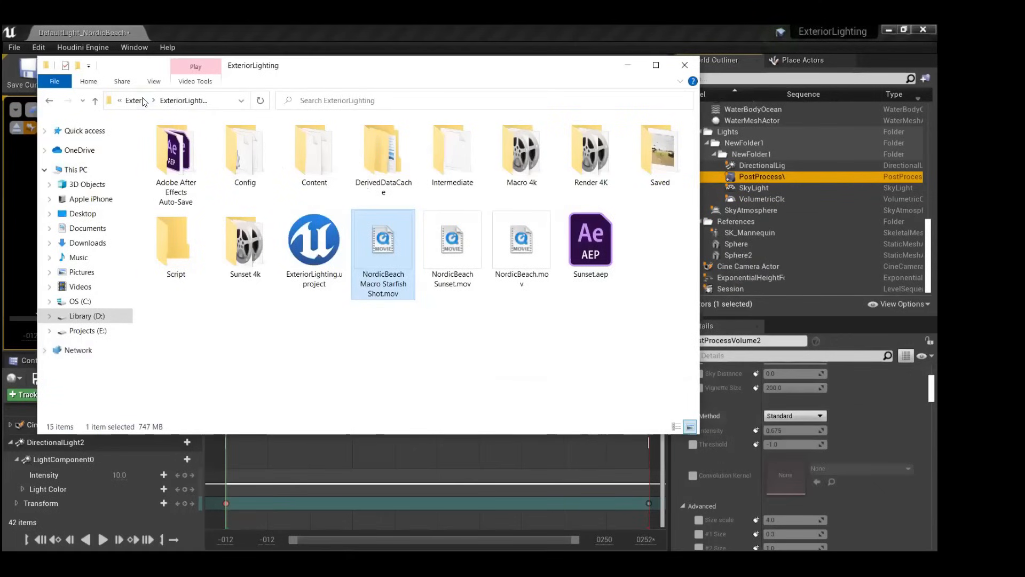
left_click(139, 100)
left_click(133, 101)
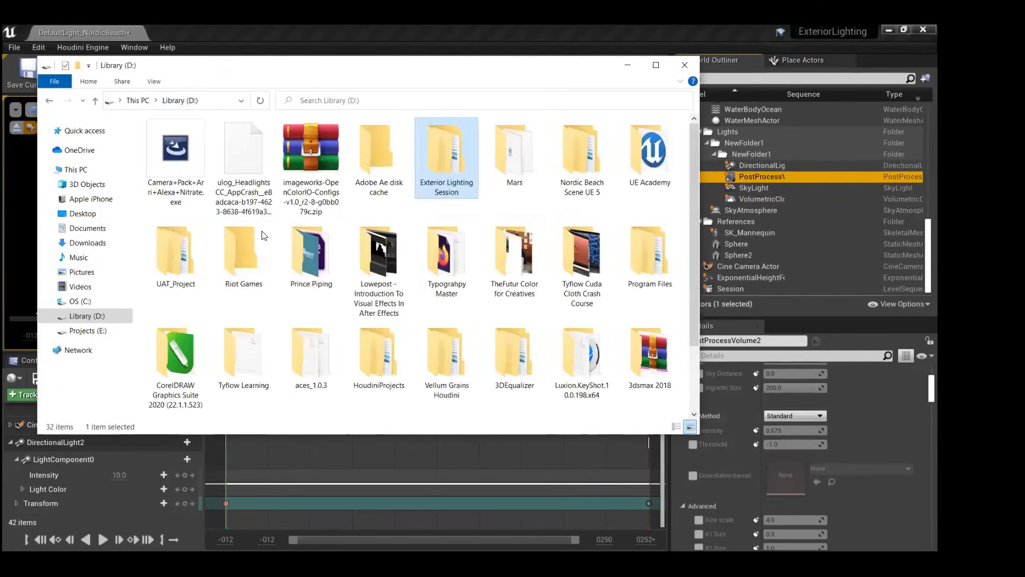
double_click(513, 156)
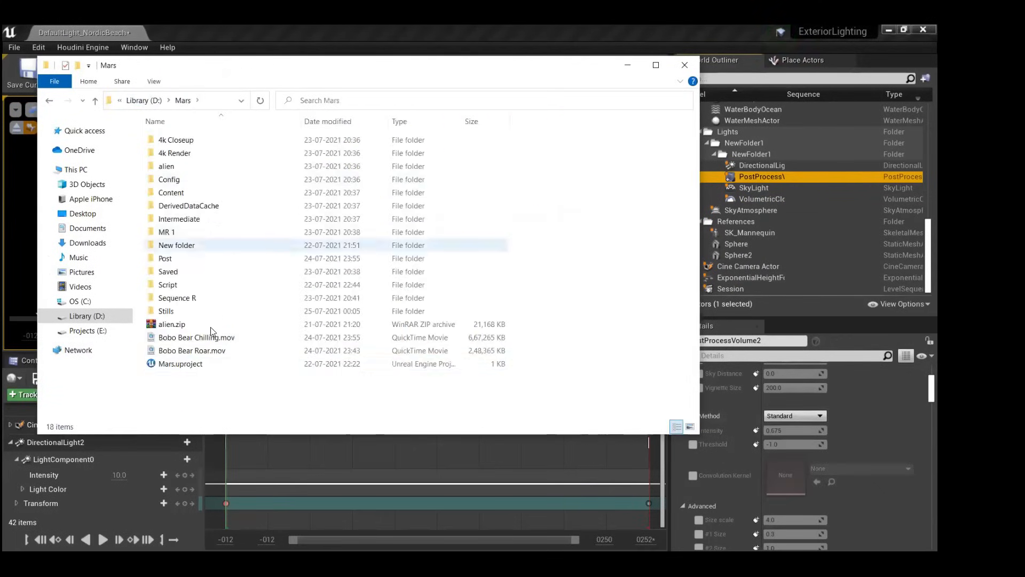
left_click(238, 337)
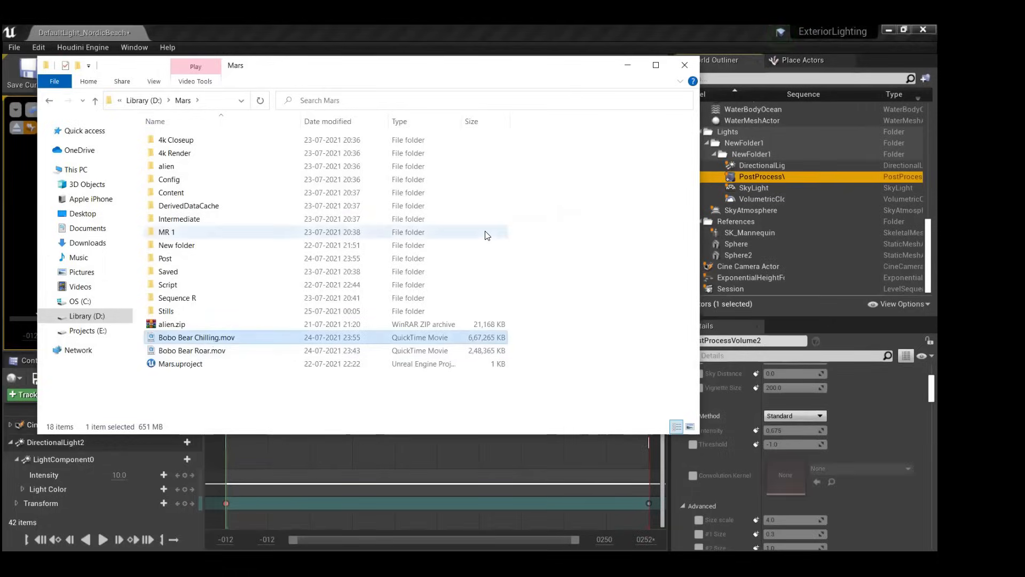
key("Return")
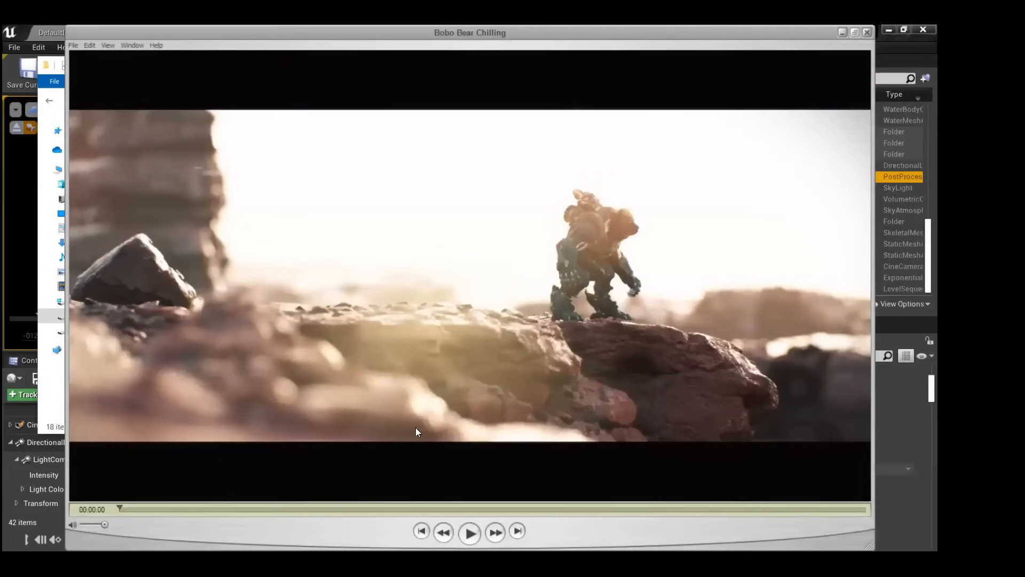
Play and scrub through the Bobo Bear Chilling movie to examine its bloom, and return to Unreal Editor.
left_click(469, 533)
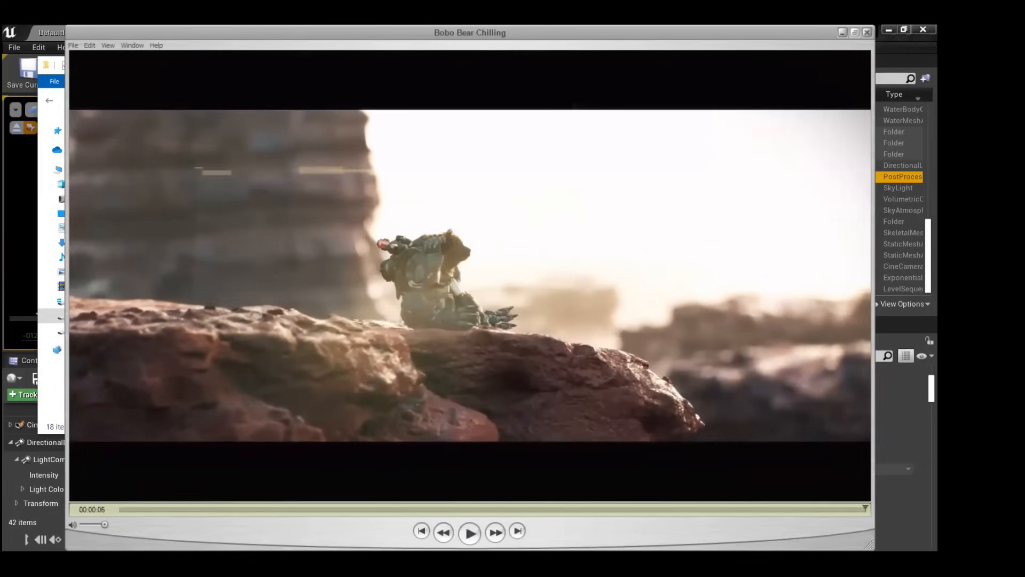
left_click_drag(433, 508, 745, 505)
left_click_drag(380, 487, 235, 483)
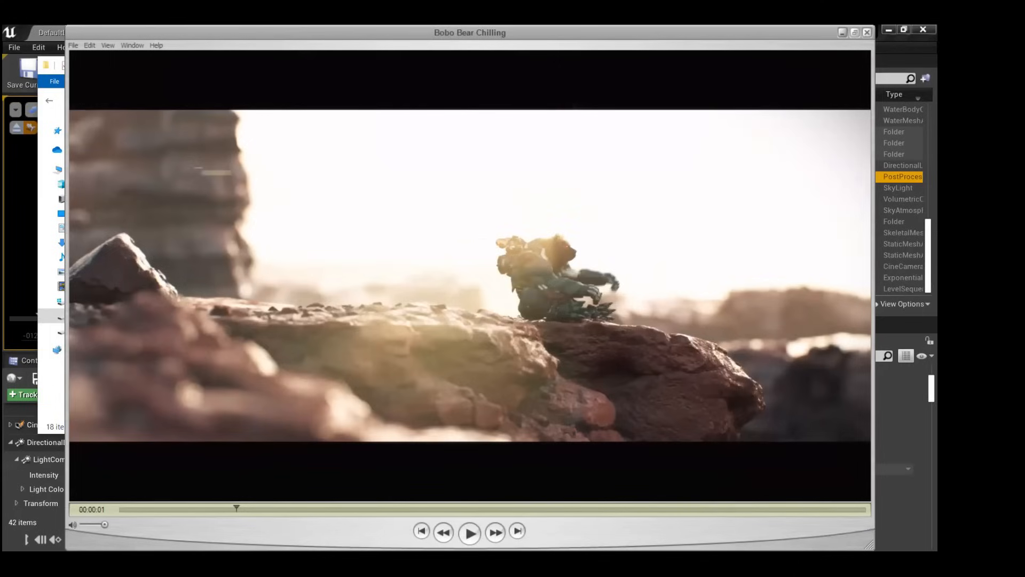
key("alt+F4")
left_click(638, 64)
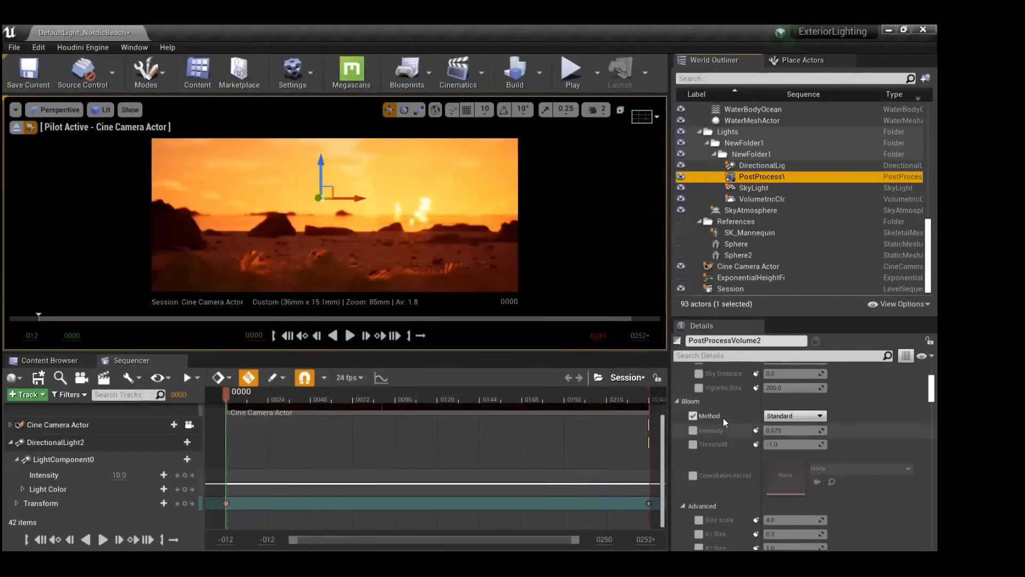
Set the post process volume's Bloom method to Convolution, and preview the sequence before returning to frame 0.
left_click(787, 414)
left_click(783, 432)
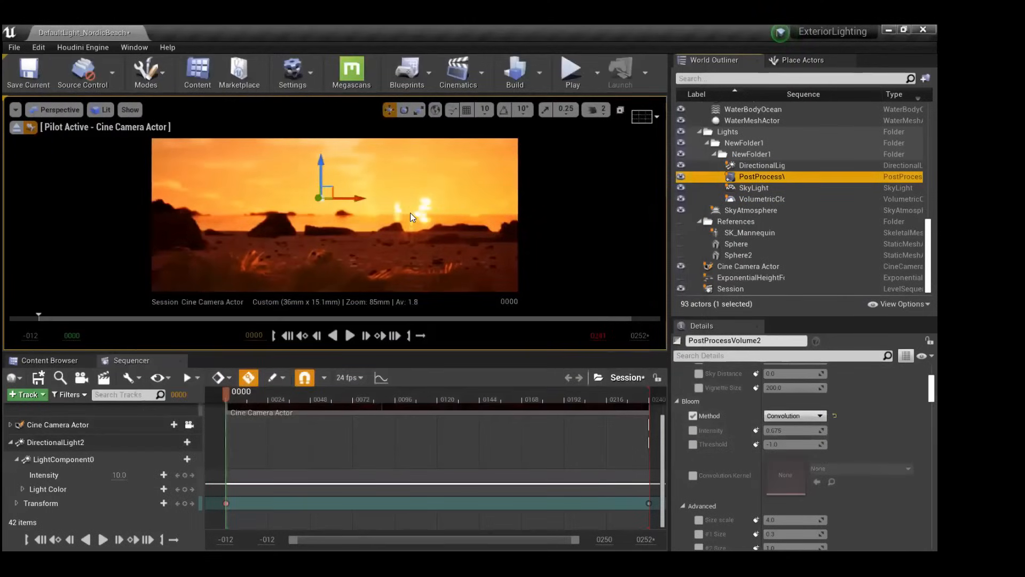
left_click(38, 316)
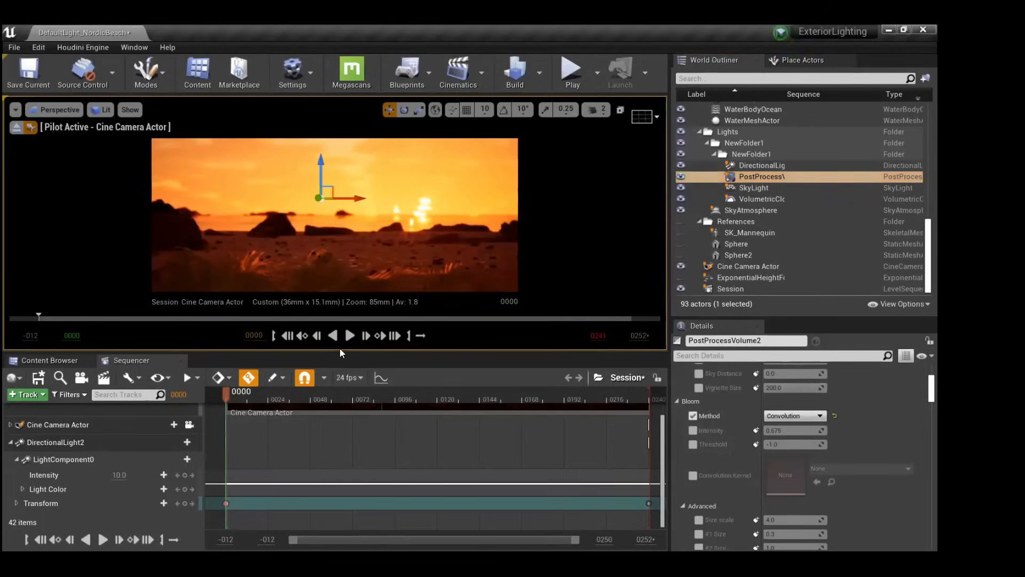
left_click(350, 336)
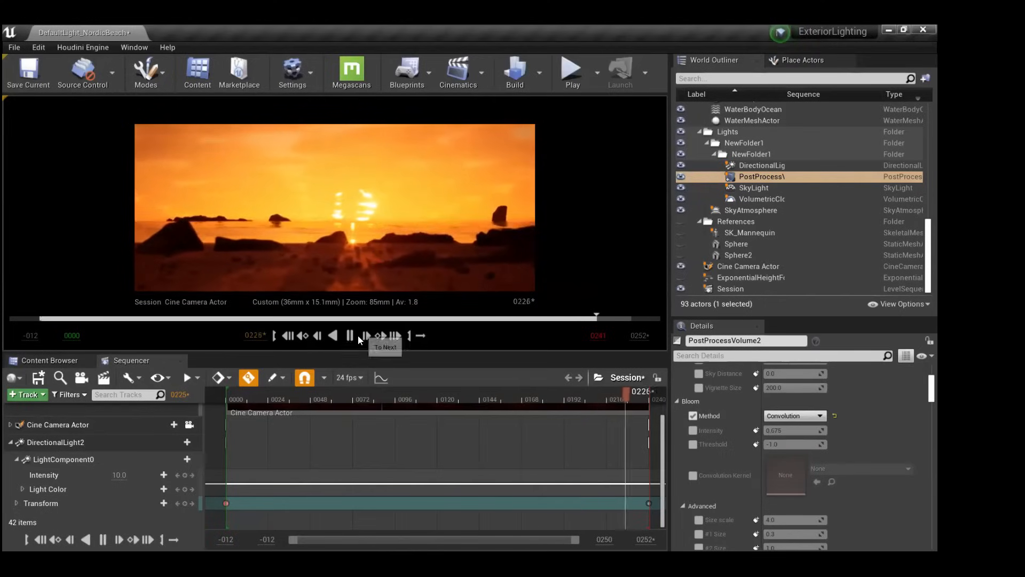
left_click(286, 336)
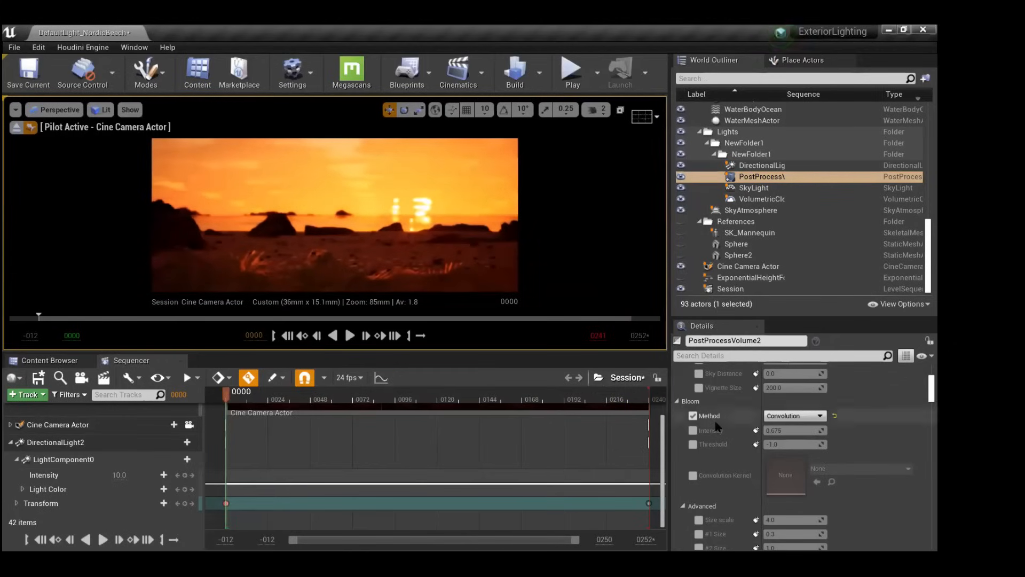
Enable the post process volume's Chromatic Aberration intensity override and set it to 1.0.
scroll(720, 439, "down", 2)
scroll(720, 435, "down", 8)
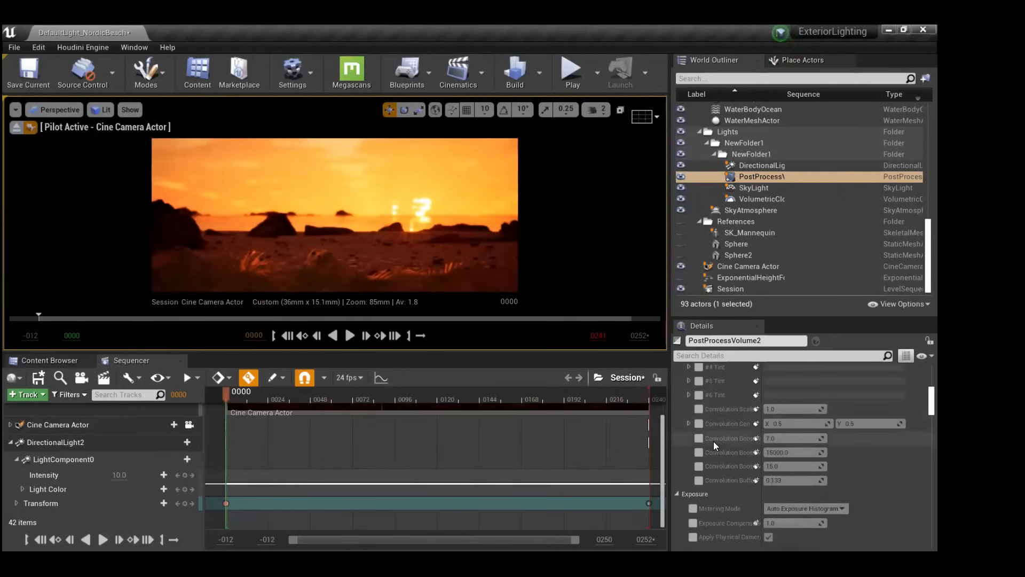
scroll(714, 441, "down", 4)
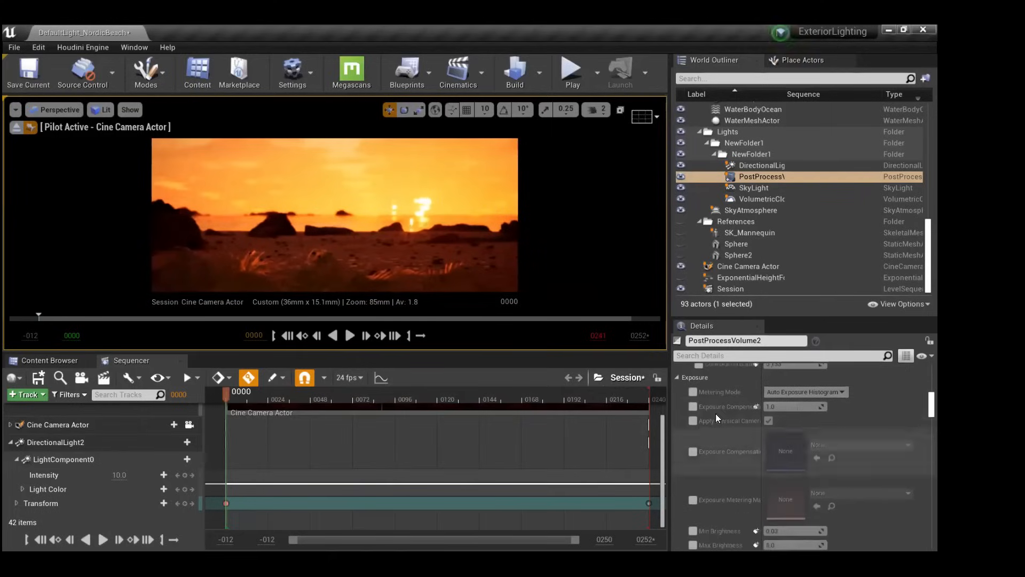
scroll(714, 403, "down", 8)
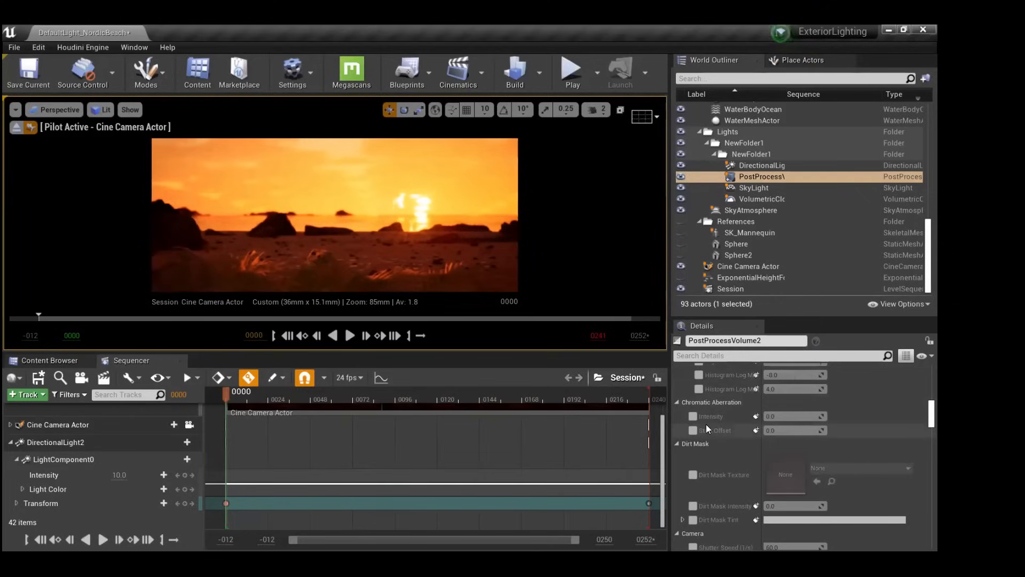
left_click(693, 416)
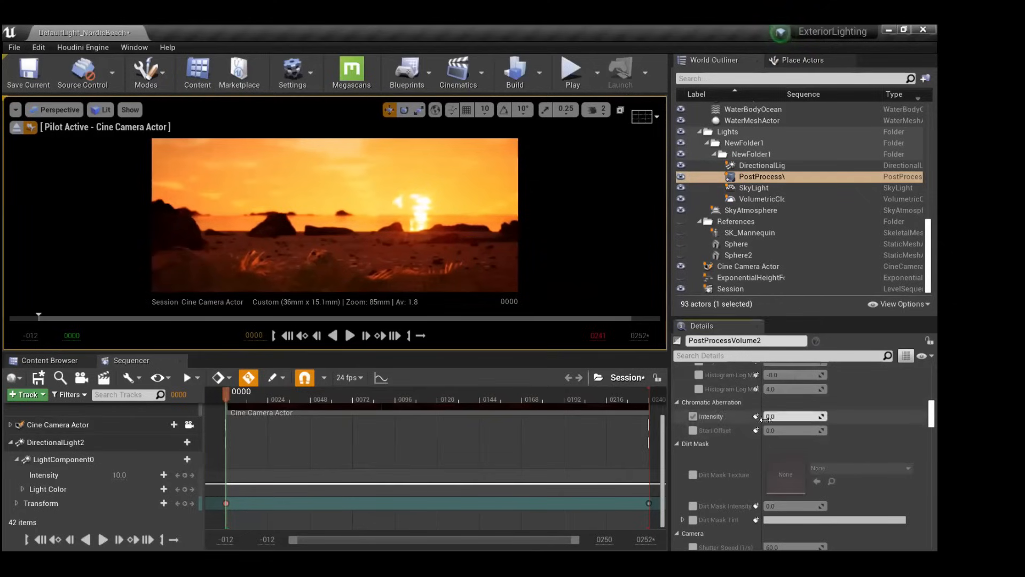
left_click(780, 416)
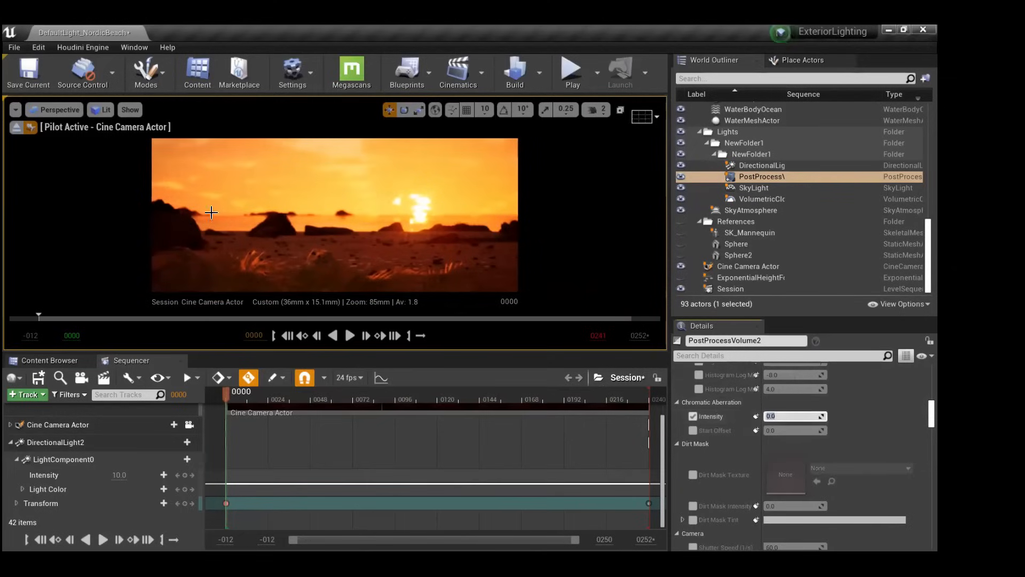
type("1")
key("Return")
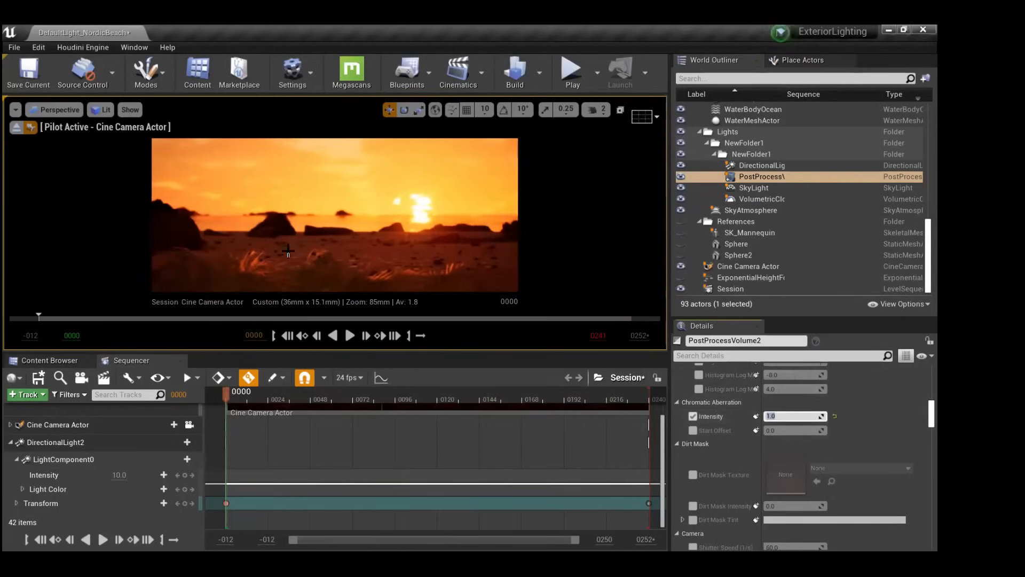
Check the shot in the full-screen viewport, and reduce the post process volume's Chromatic Aberration intensity to 0.25.
left_click(211, 167)
key("F11")
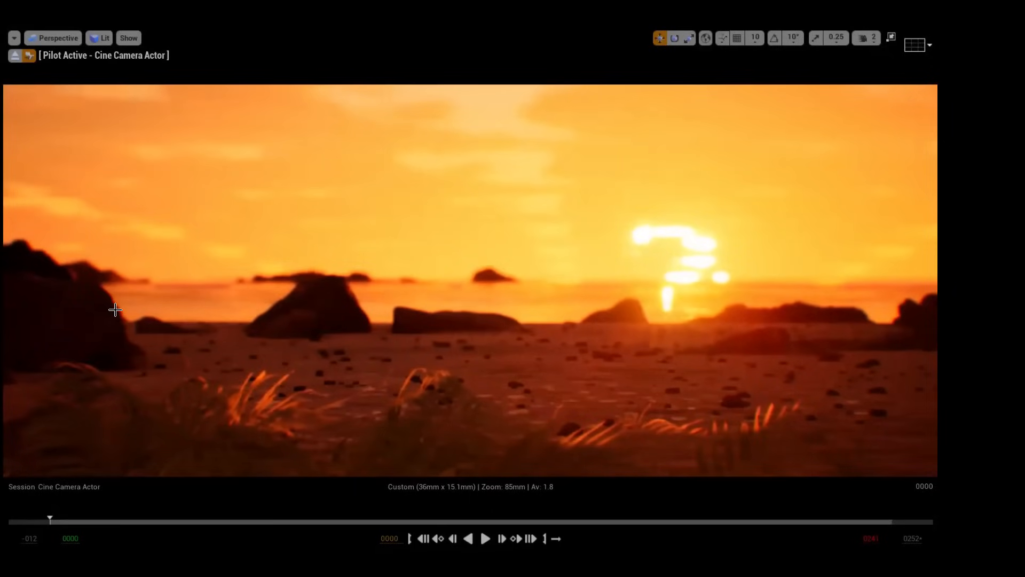
key("grave")
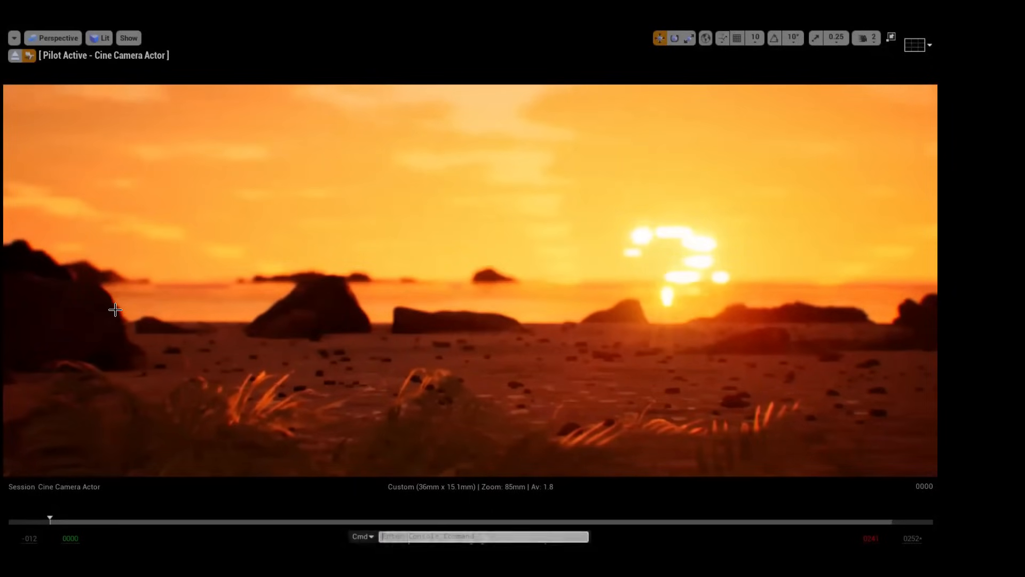
key("grave")
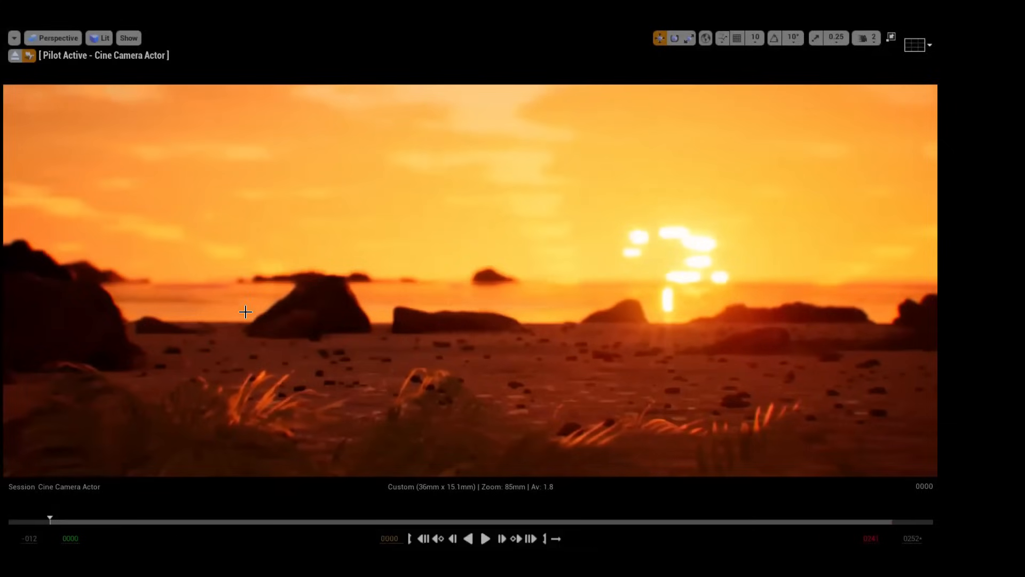
key("F11")
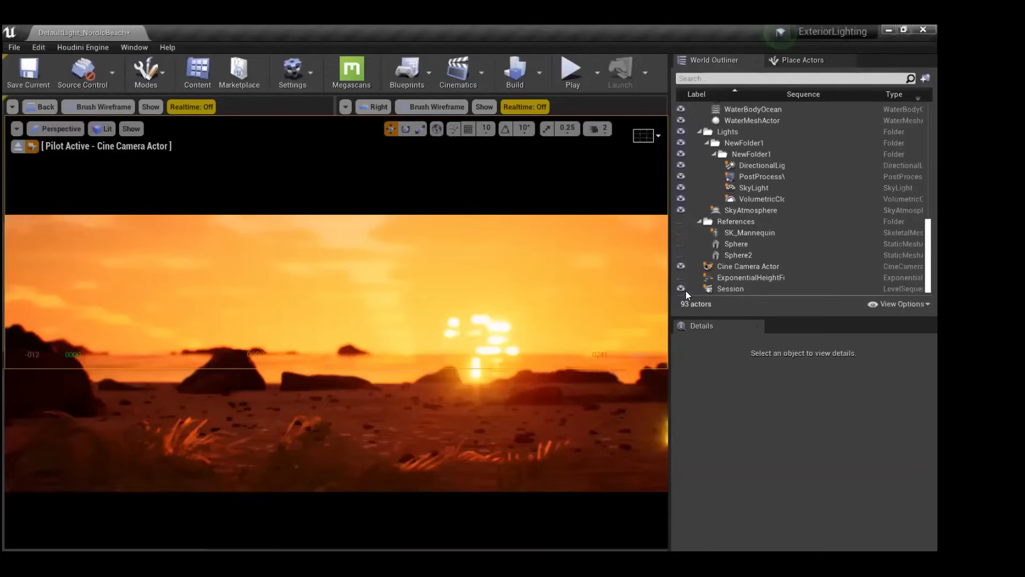
left_click(762, 176)
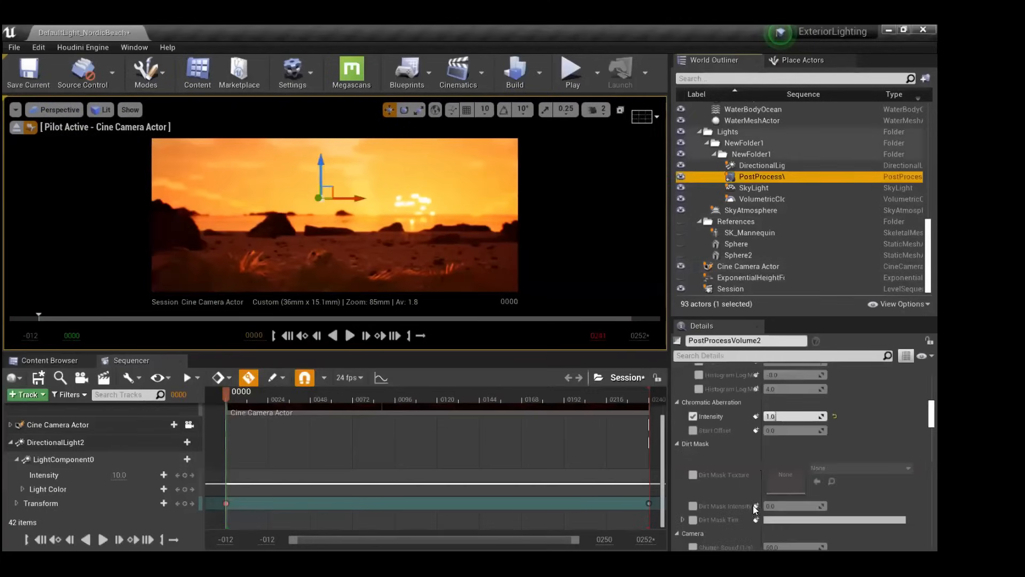
left_click(773, 416)
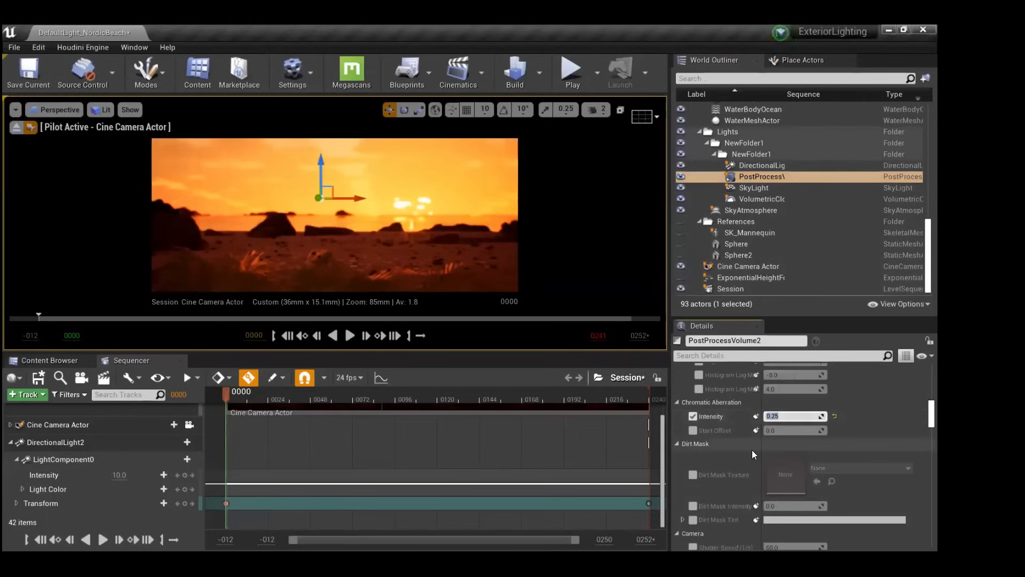
Try the Lens Flares intensity override at 1.0 while previewing the sequence, and disable it back at frame 0.
scroll(752, 449, "down", 2)
scroll(752, 450, "down", 5)
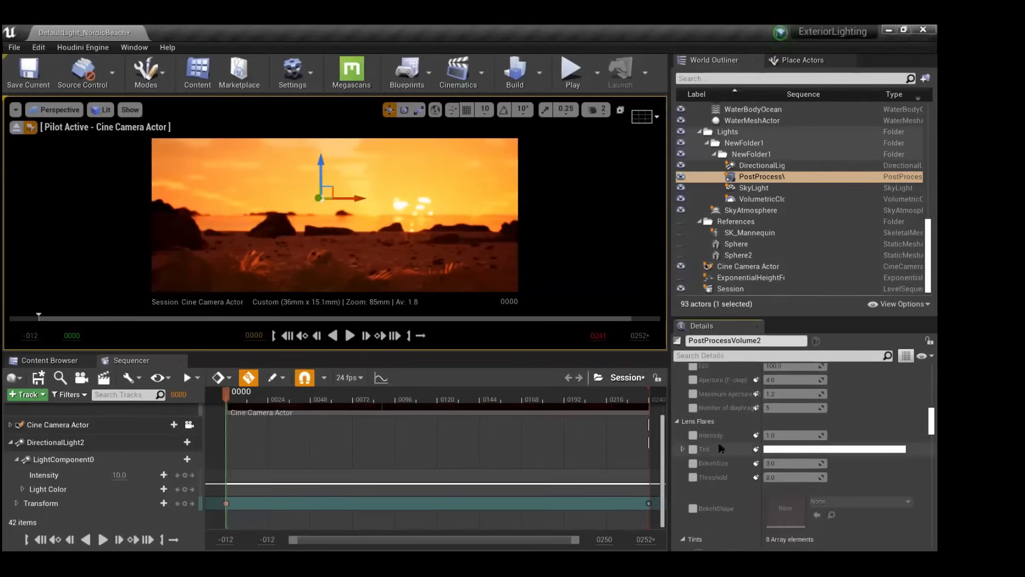
left_click(693, 435)
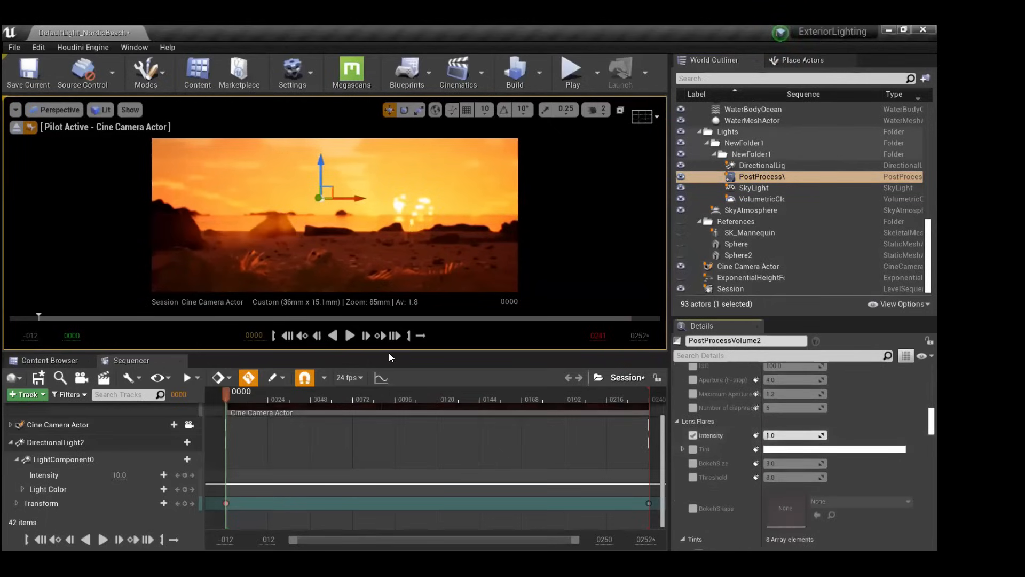
left_click(350, 335)
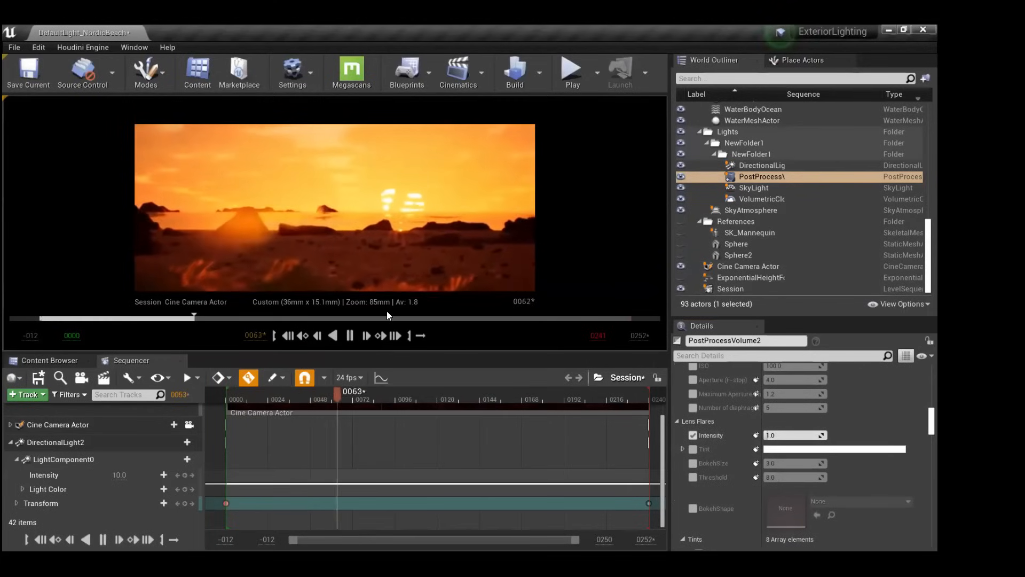
left_click(351, 335)
left_click(287, 335)
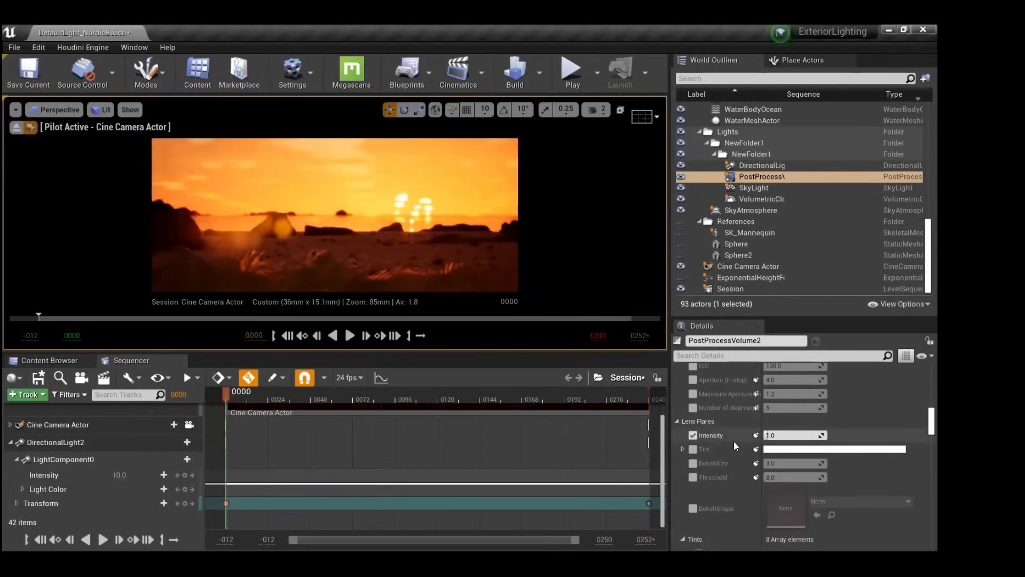
left_click(693, 434)
Try a Vignette Intensity of about 0.56 under Image Effects, and disable the override.
scroll(703, 448, "down", 5)
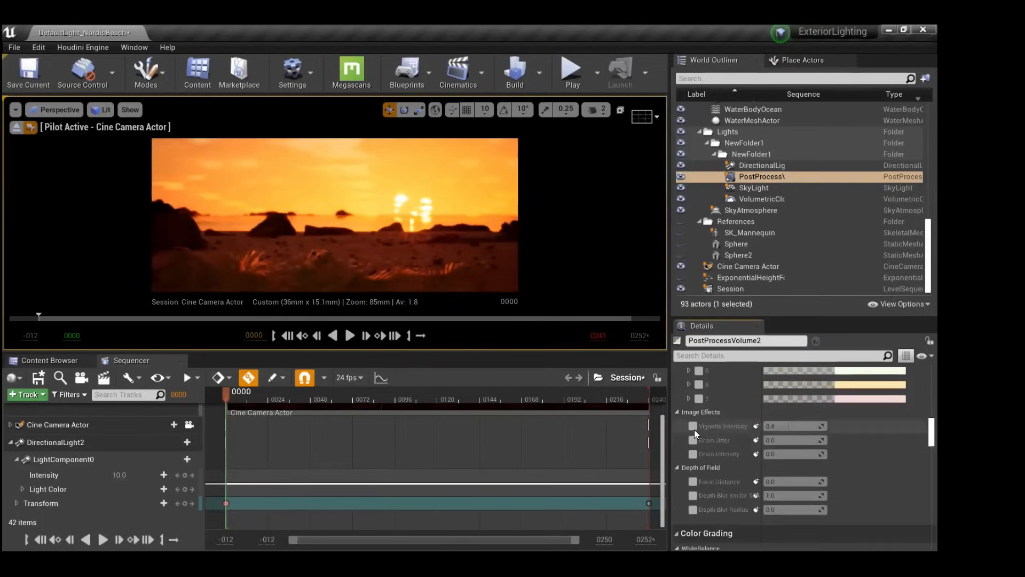
left_click(695, 428)
mouse_move(791, 425)
left_mouse_down()
mouse_move(828, 425)
mouse_move(800, 425)
left_mouse_up()
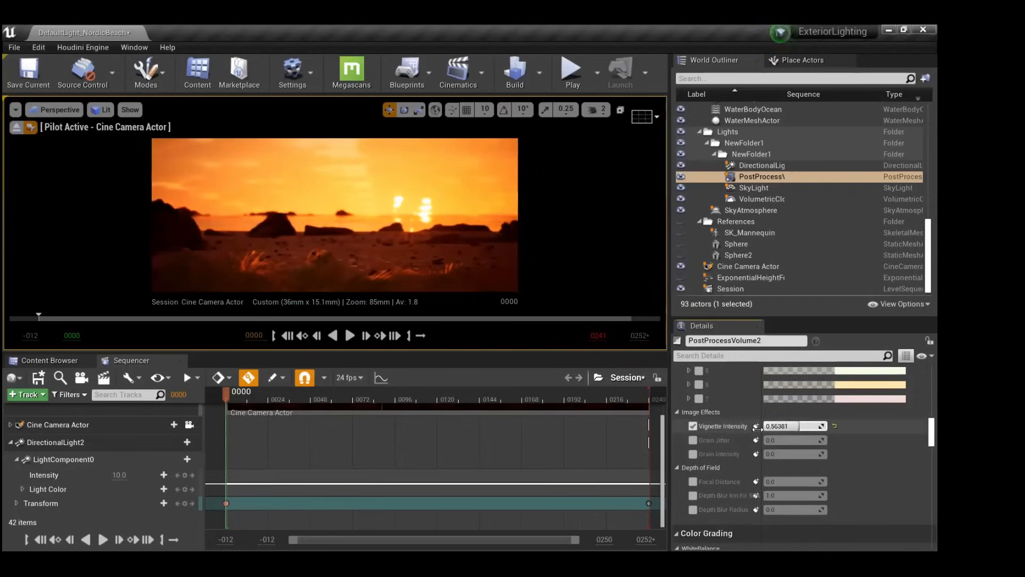
left_click(693, 425)
Enable the White Balance Temp override under Color Grading and set it to 5000.
scroll(699, 427, "down", 2)
scroll(710, 434, "down", 4)
left_click(692, 446)
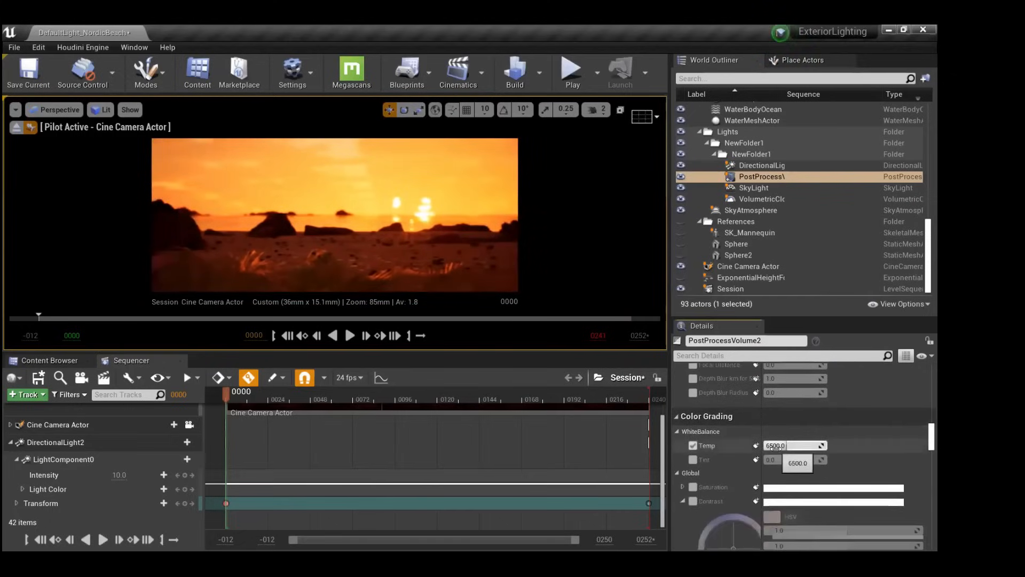
left_click(780, 446)
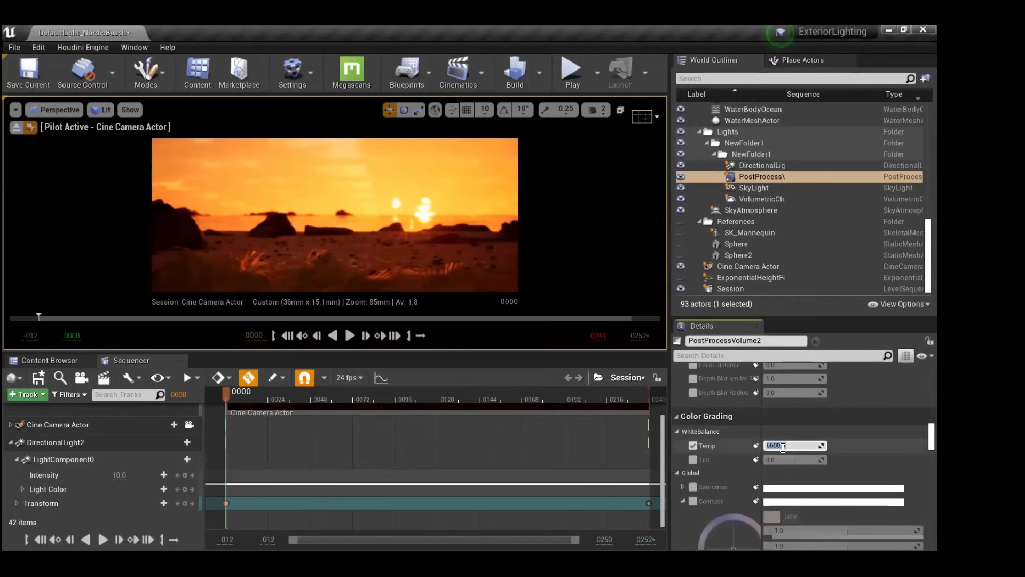
type("5000")
key("Return")
Try a White Balance Temp of 2000, and set it to 7500 instead.
left_click(791, 444)
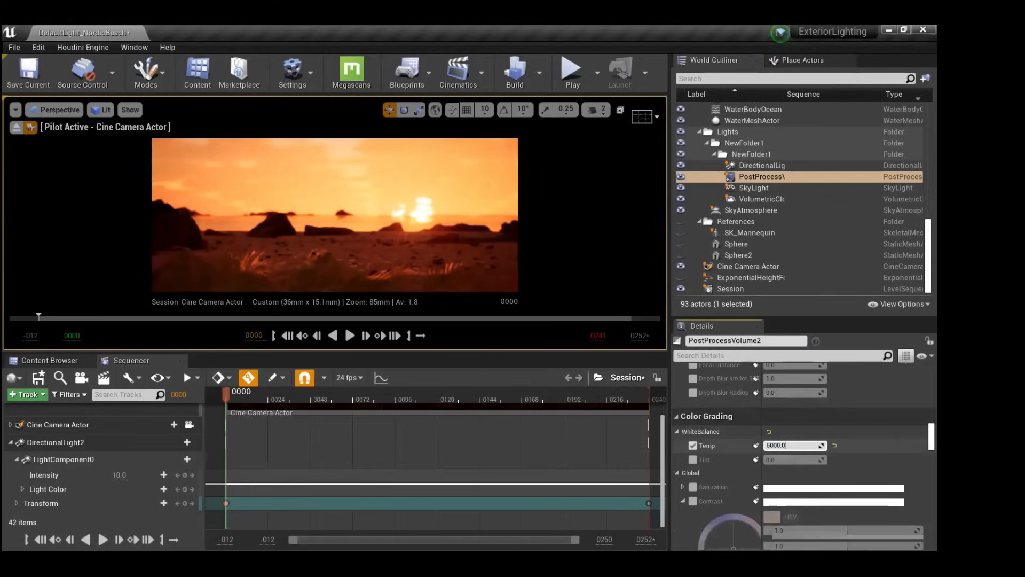
left_click_drag(788, 444, 755, 439)
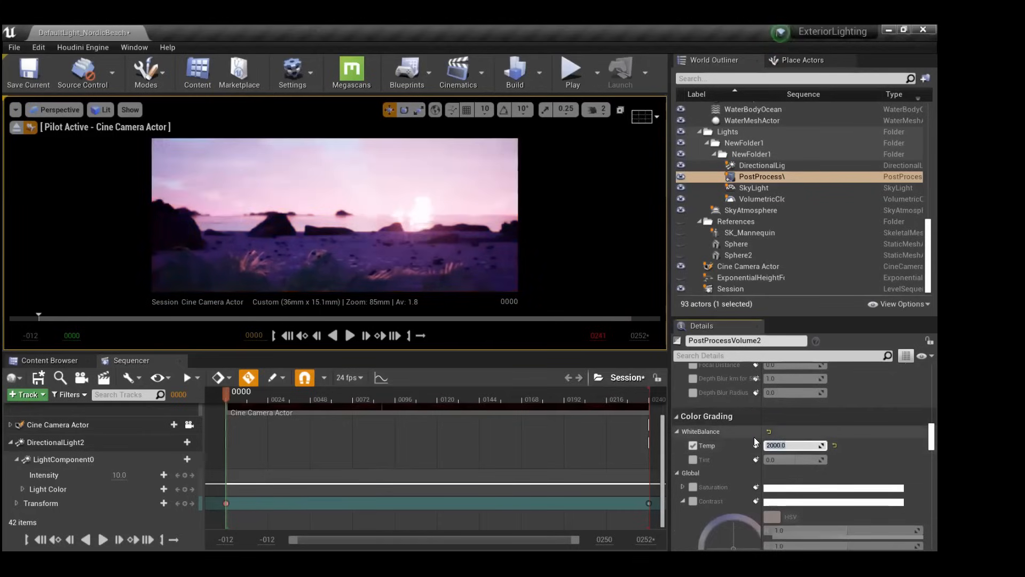
left_click(786, 445)
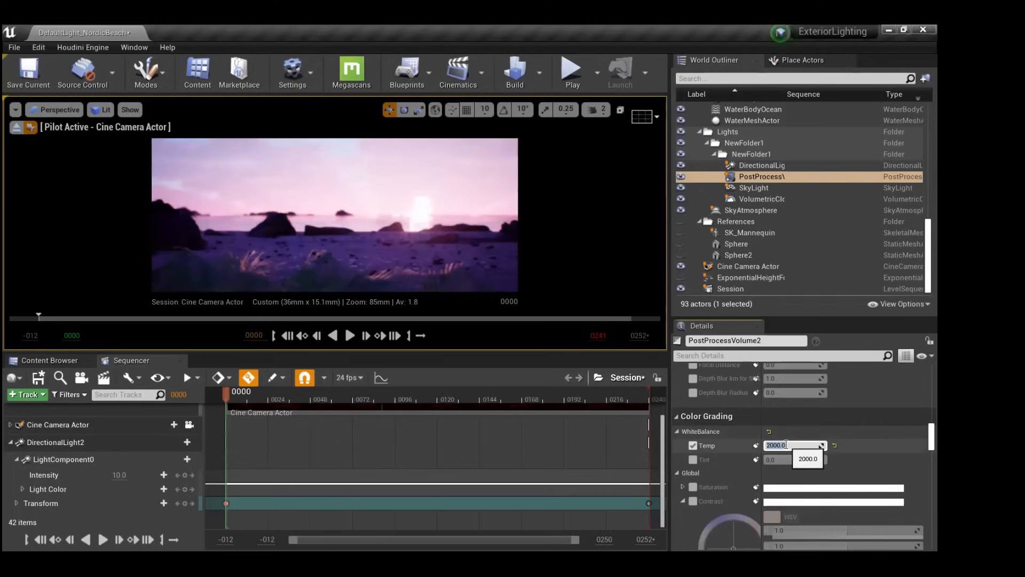
type("7500")
key("Return")
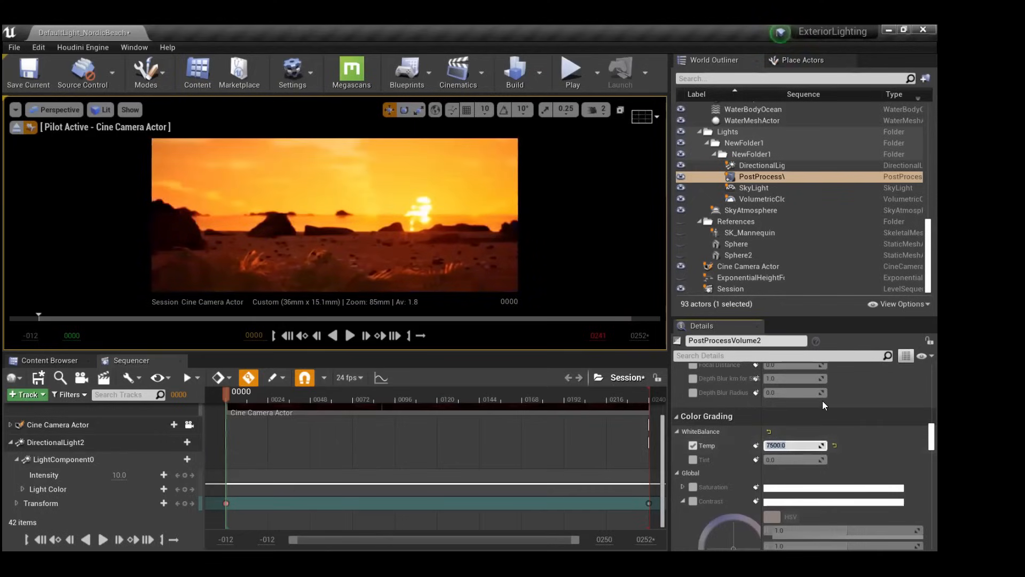
Toggle the White Balance Temp override repeatedly to compare the shot with and without it, leaving it enabled.
left_click(693, 446)
left_click(692, 445)
left_click(692, 445)
left_click(692, 445)
left_click(692, 445)
left_click(693, 445)
left_click(692, 445)
left_click(693, 446)
left_click(692, 446)
left_click(692, 445)
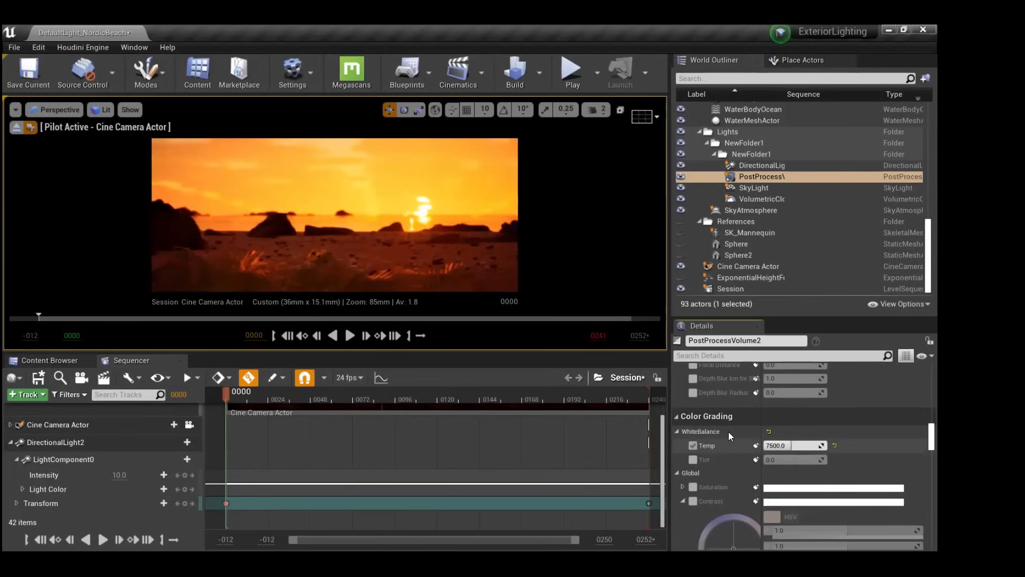
Review the remaining Color Grading, Ambient Occlusion and ray tracing settings of the post process volume.
scroll(734, 429, "down", 2)
scroll(695, 420, "down", 8)
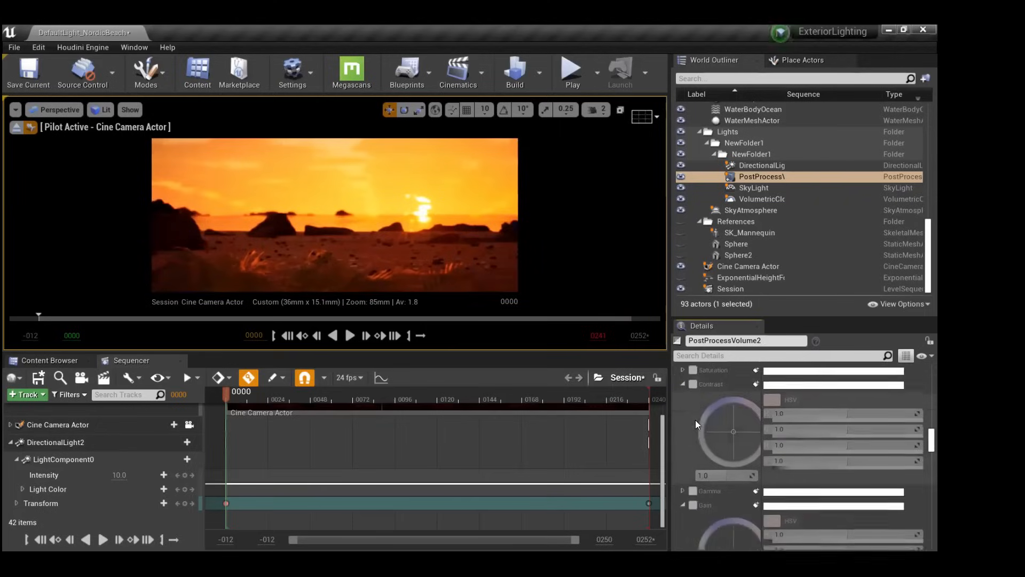
scroll(695, 419, "down", 3)
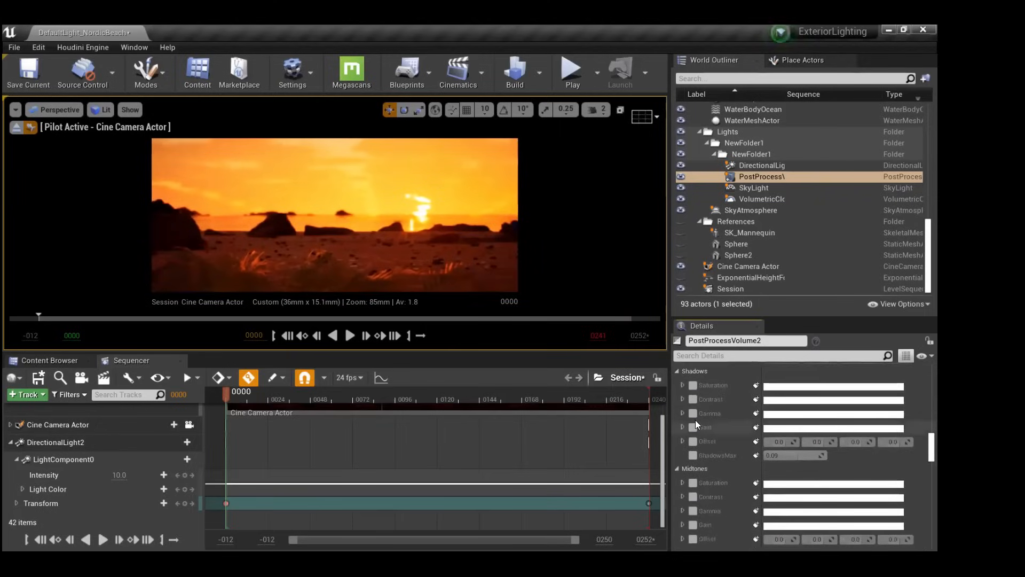
scroll(695, 419, "down", 3)
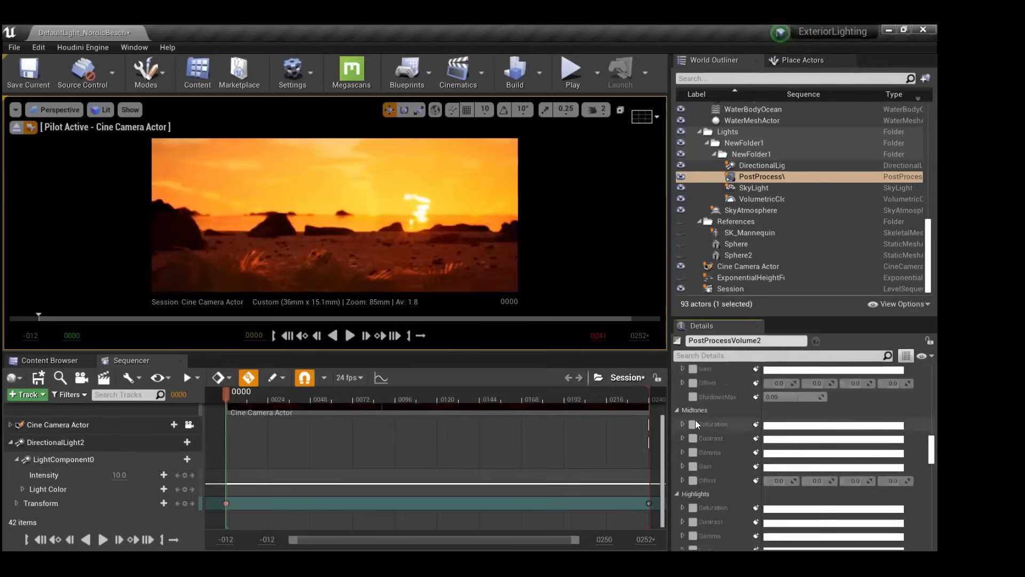
scroll(695, 419, "down", 8)
scroll(695, 420, "down", 8)
scroll(695, 420, "down", 9)
scroll(695, 419, "down", 10)
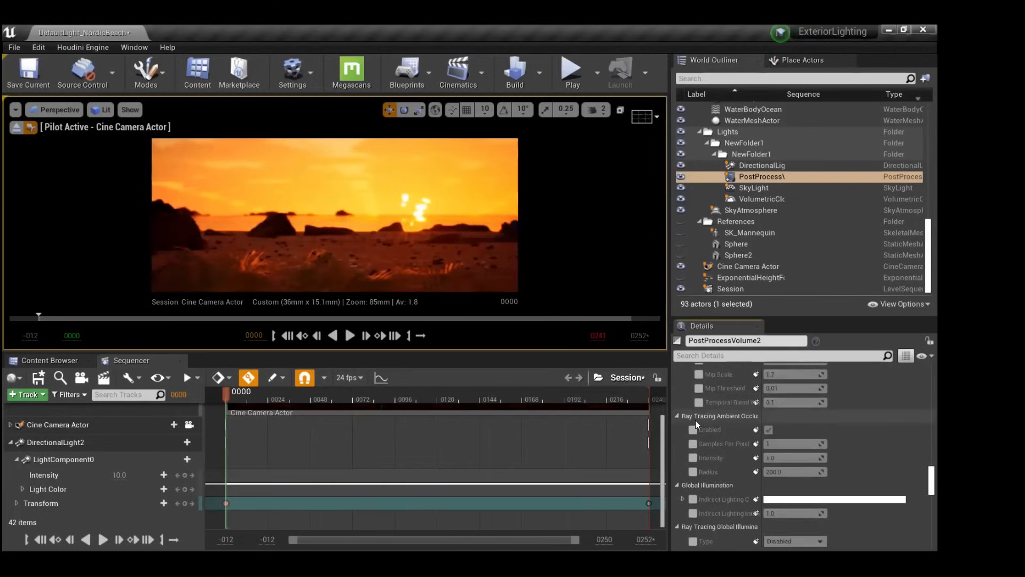
scroll(695, 420, "up", 10)
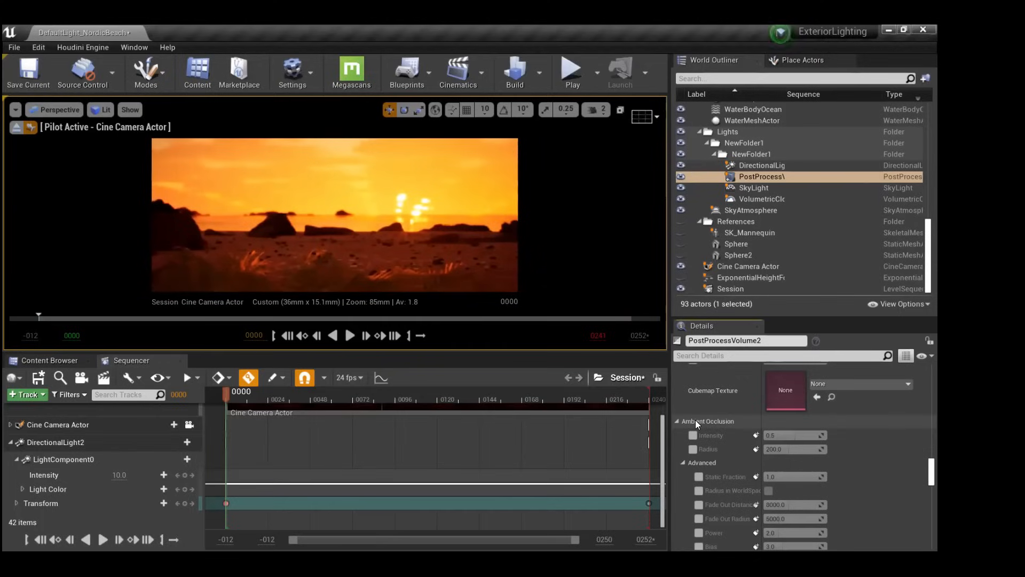
scroll(700, 424, "down", 5)
scroll(702, 427, "down", 7)
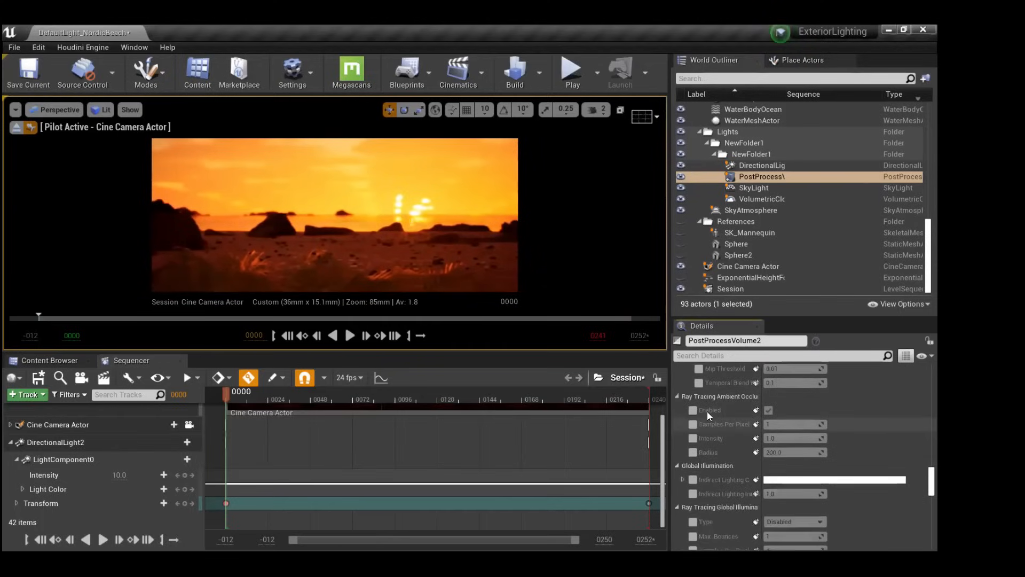
Enable the Motion Blur Amount, Max, Target FPS and Per Object Size overrides, and set Target FPS to 24.
scroll(707, 410, "down", 4)
scroll(707, 409, "down", 5)
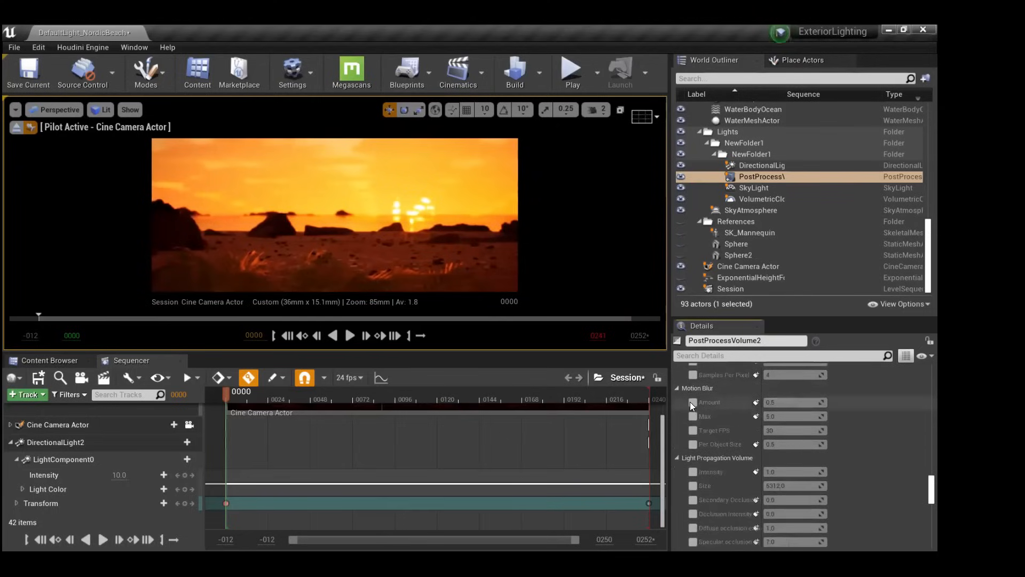
left_click(692, 402)
left_click(693, 416)
left_click(693, 444)
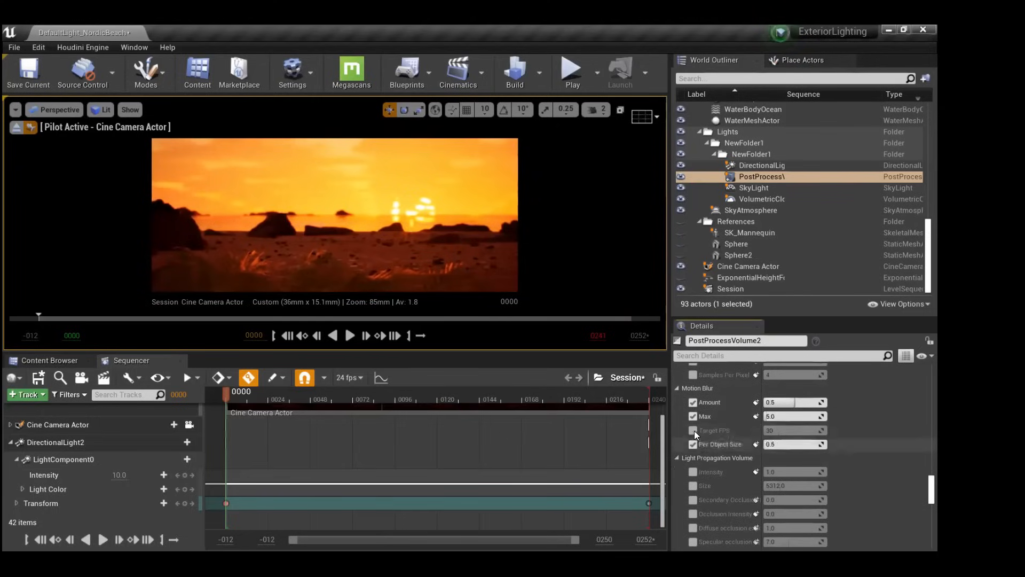
left_click(693, 431)
left_click(777, 430)
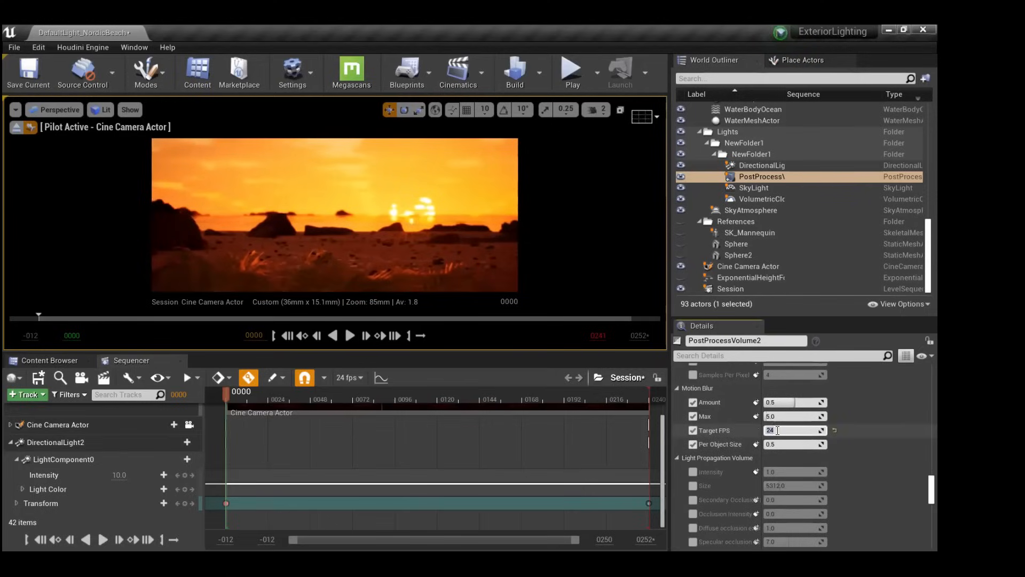
Switch to File Explorer, browse from Library (D:) to NordicBeach's Renders 4k Shot 2 folder, and open Shot2.0001.exr in a maximized djv.
key("alt+Tab")
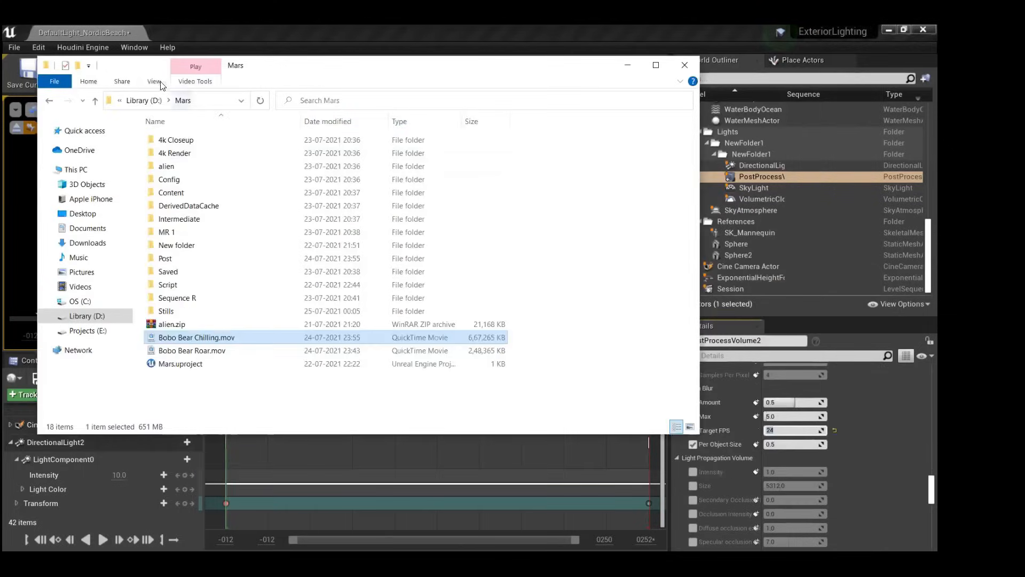
left_click(142, 105)
double_click(582, 155)
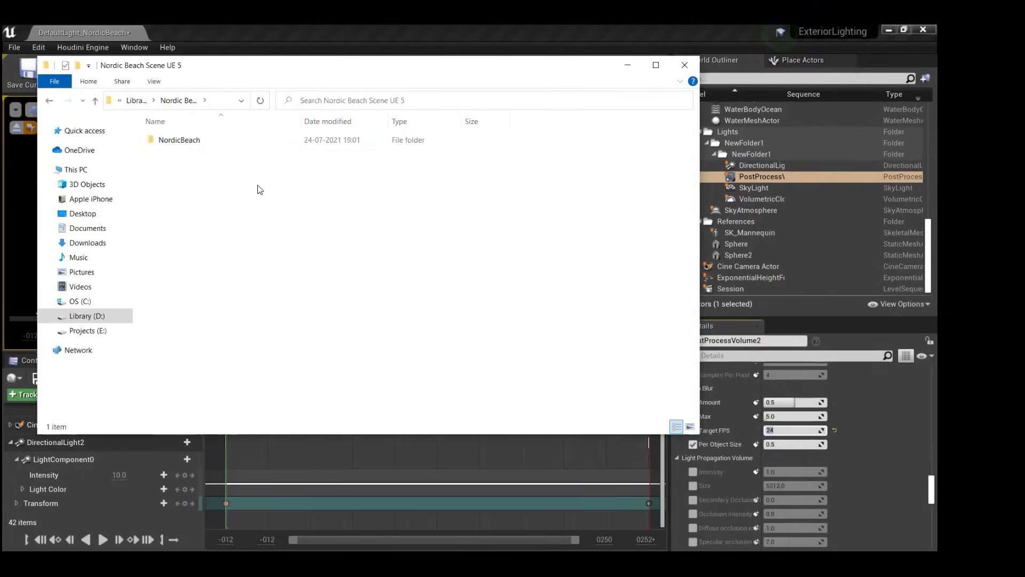
double_click(235, 146)
double_click(190, 207)
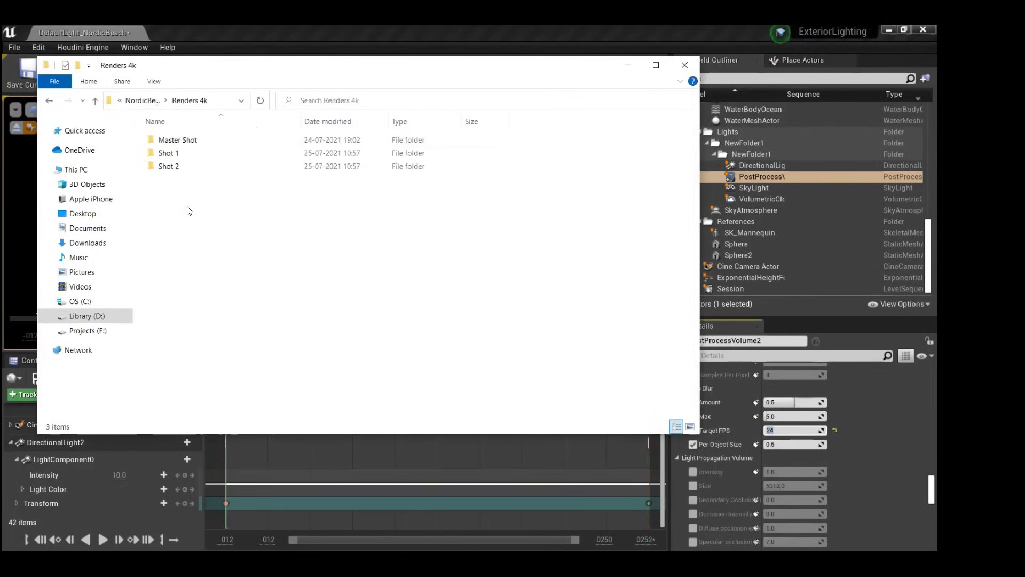
double_click(181, 166)
left_click(181, 141)
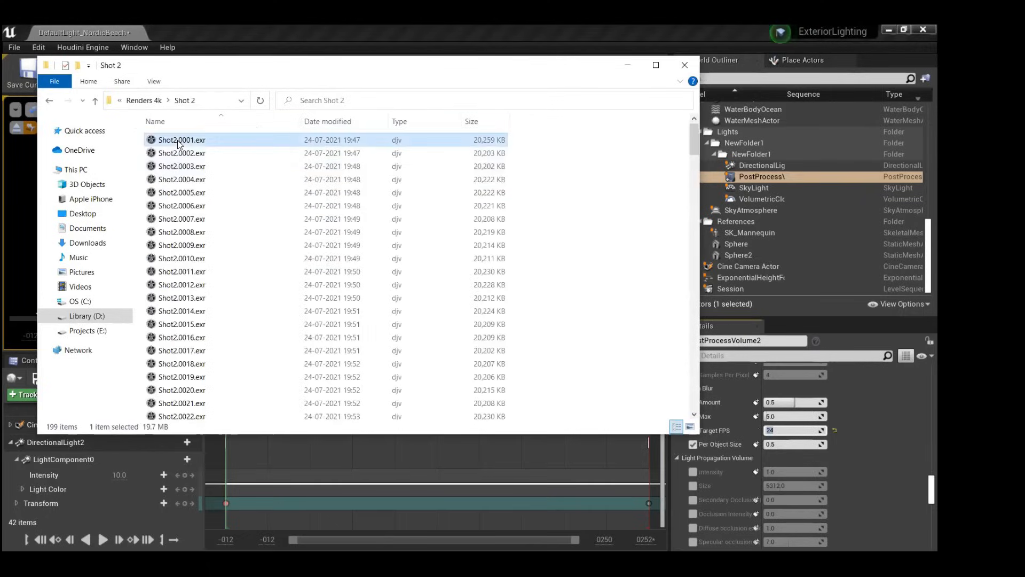
key("Return")
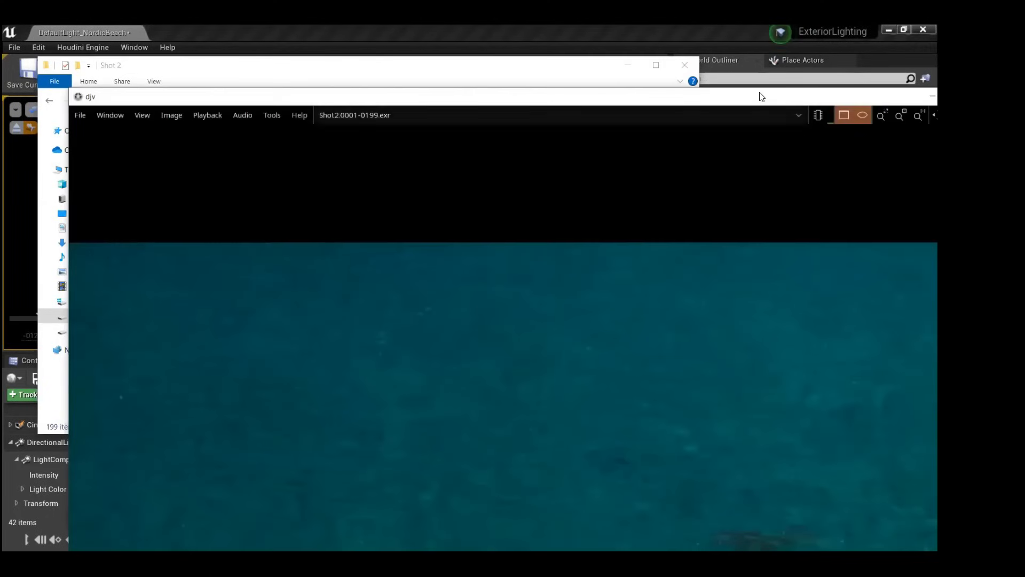
double_click(762, 97)
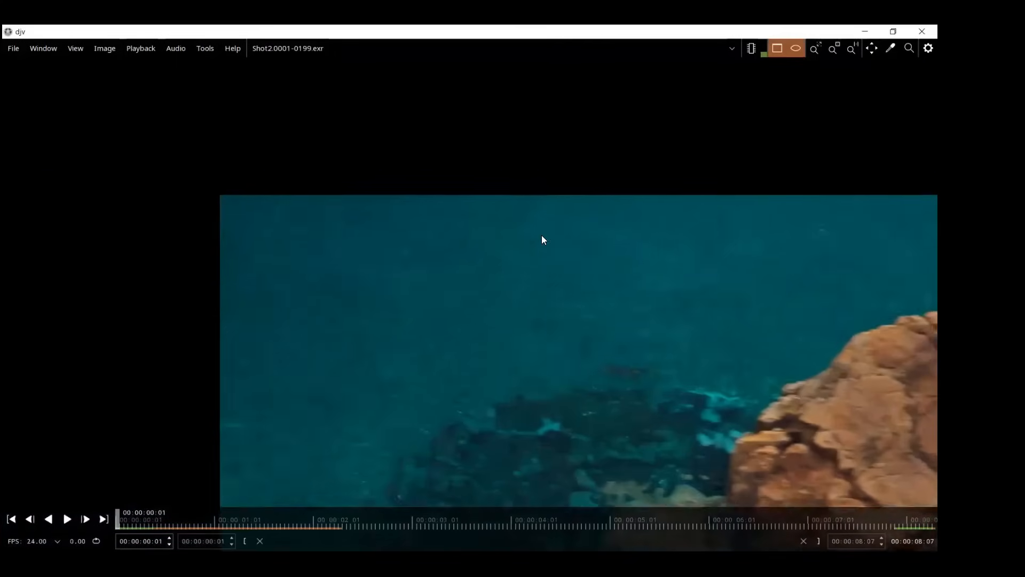
Examine the motion blur on the rocks and water by reframing and scrubbing through the Shot 2 render.
left_click_drag(479, 225, 61, 239)
left_click_drag(374, 240, 434, 406)
left_click_drag(551, 518, 142, 478)
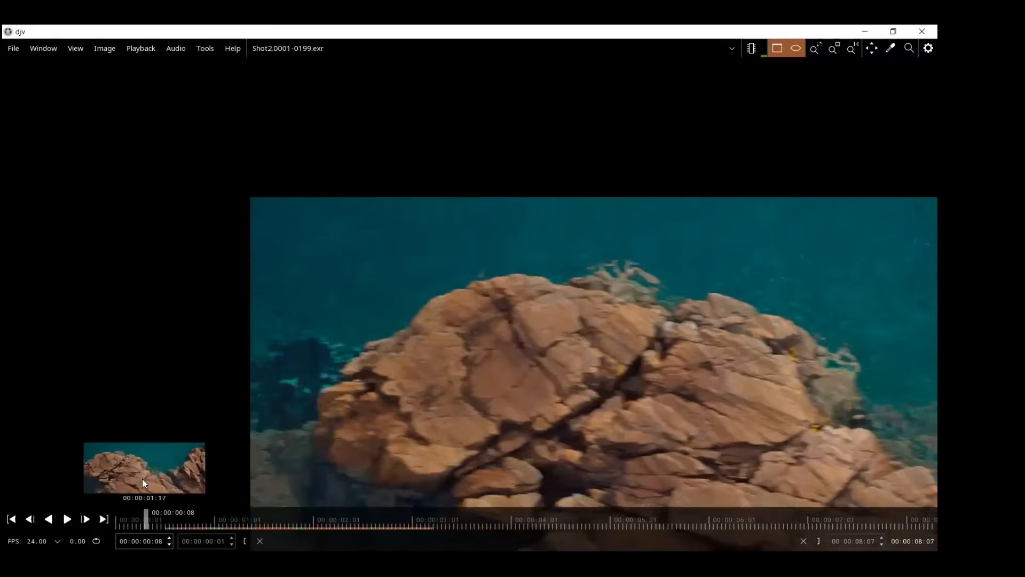
scroll(504, 127, "down", 1)
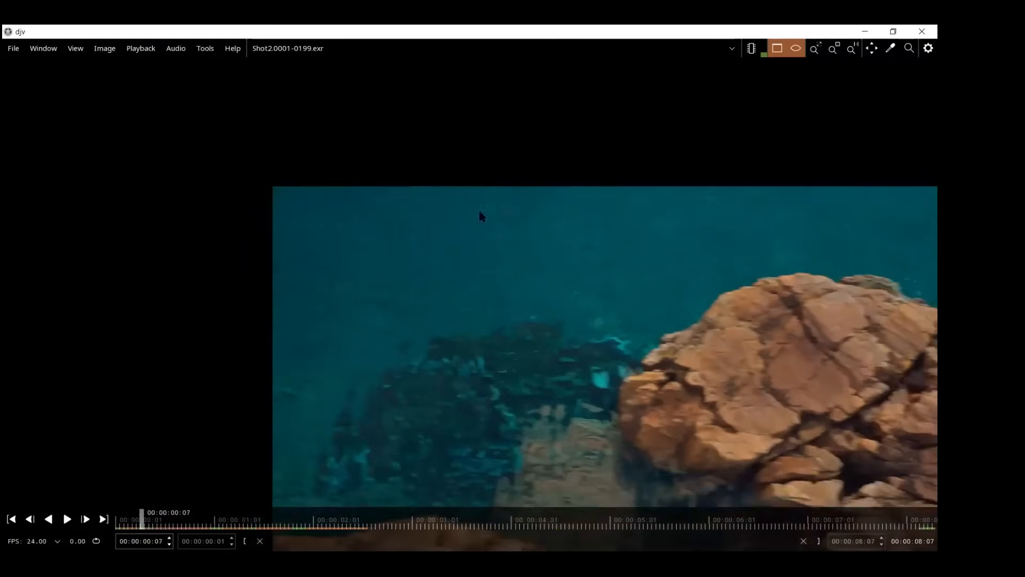
middle_click_drag(495, 275, 279, 120)
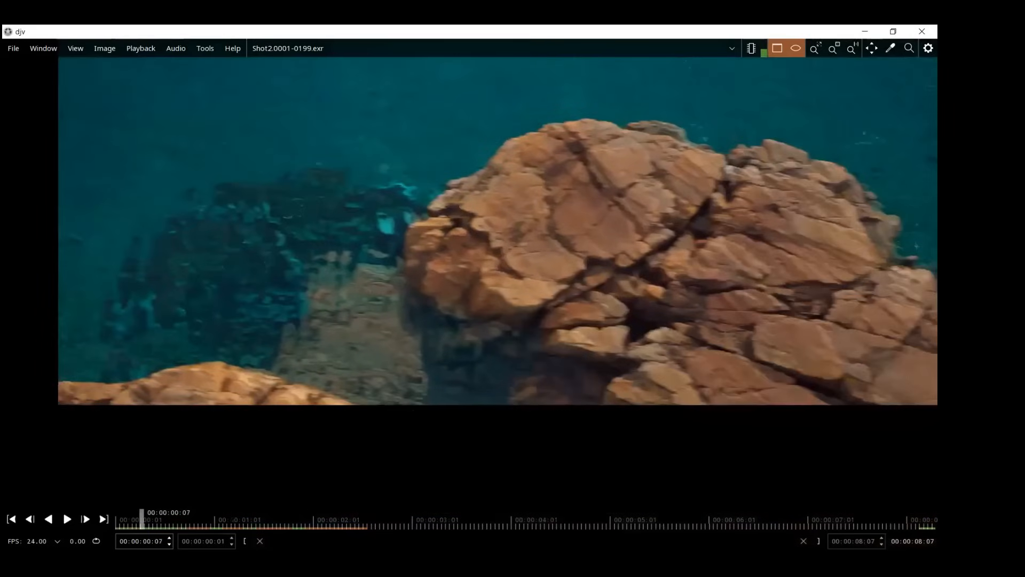
left_click_drag(144, 522, 524, 529)
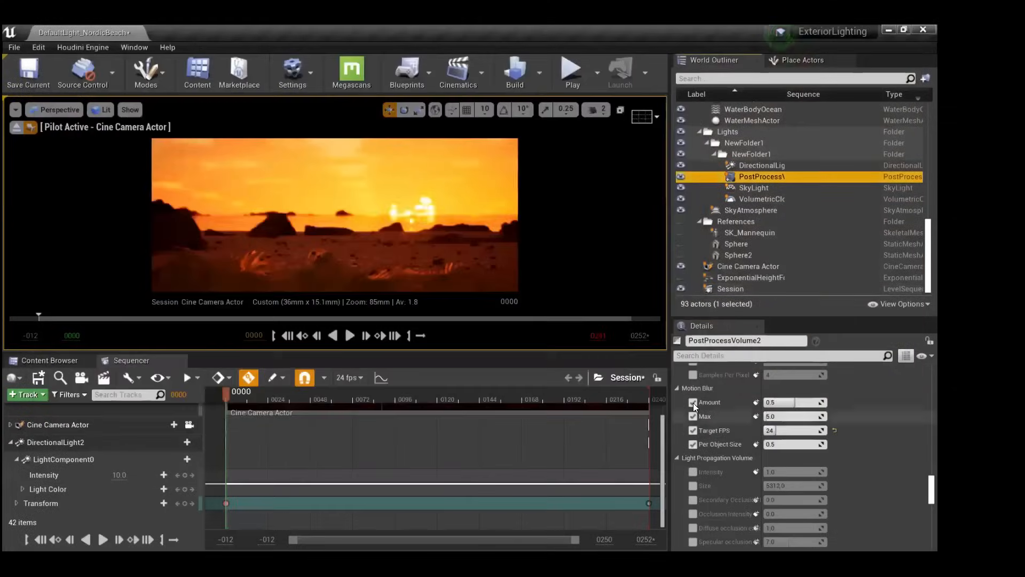
Back in Unreal Editor, disable the Motion Blur Amount, Max, Target FPS and Per Object Size overrides of the post process volume.
left_click(693, 403)
left_click(693, 416)
left_click(693, 430)
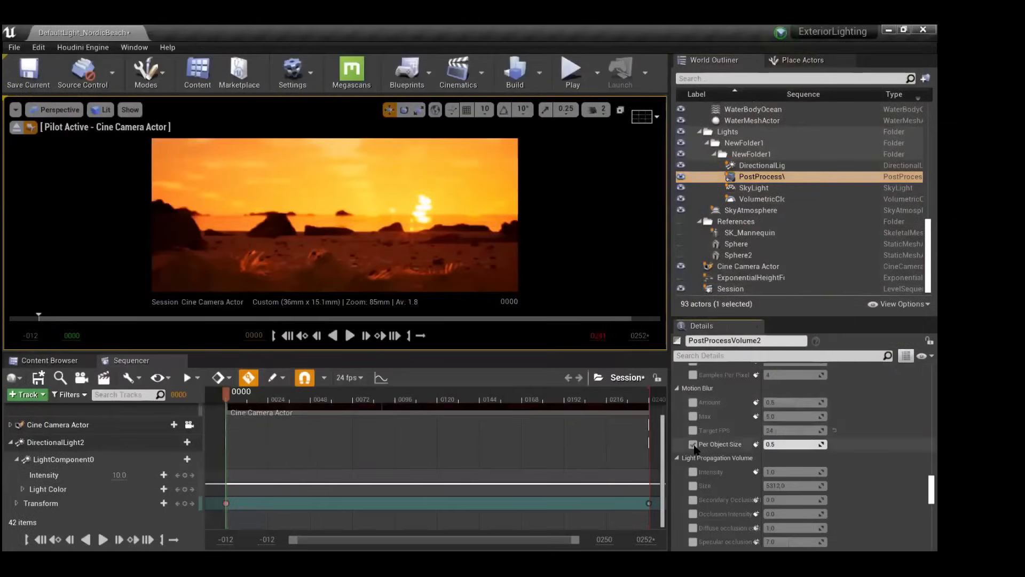
left_click(693, 444)
Enable the Reflections Type override of the post process volume and set it to Screen Space.
scroll(695, 447, "down", 5)
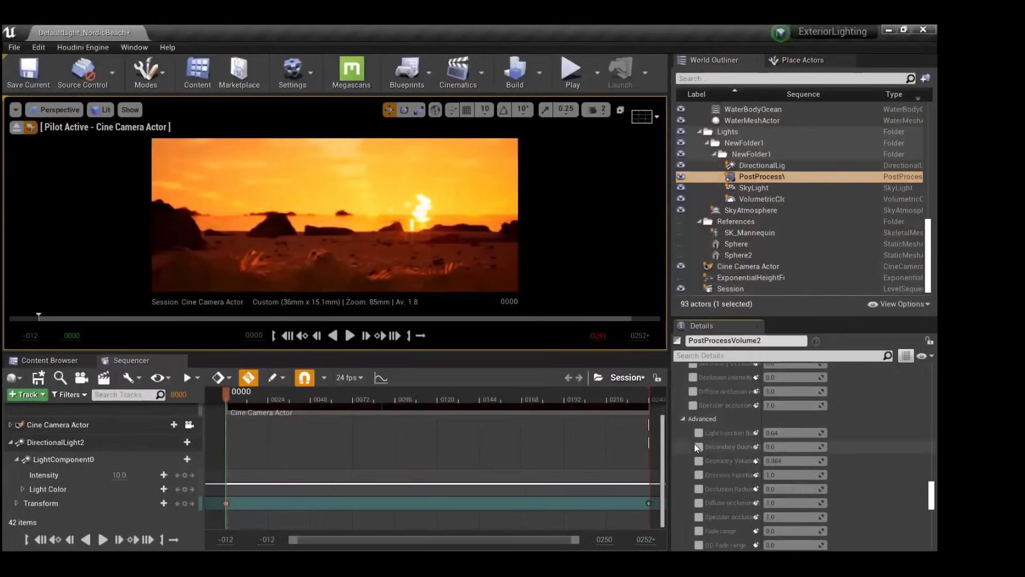
scroll(696, 447, "down", 3)
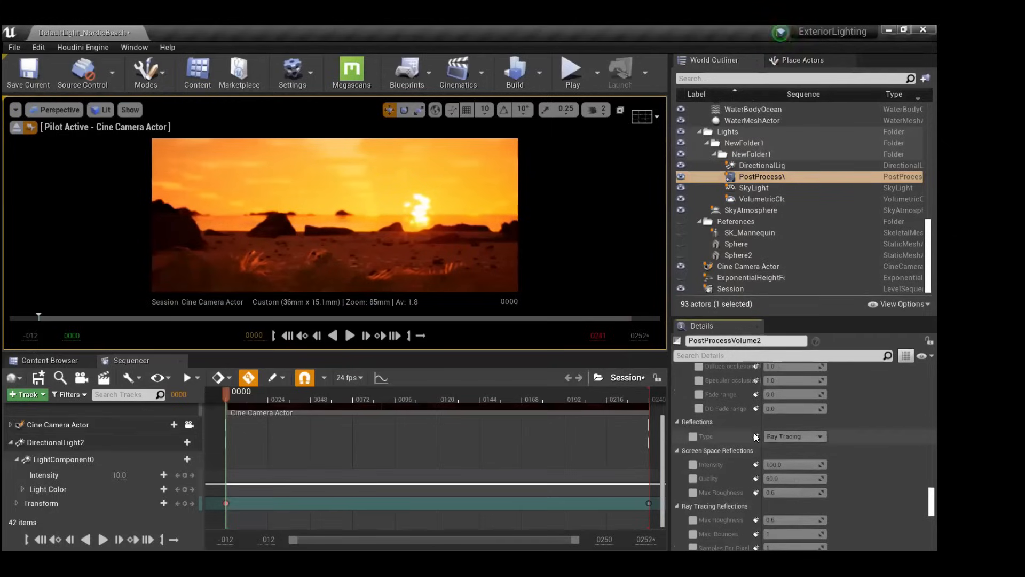
left_click(693, 436)
left_click(782, 436)
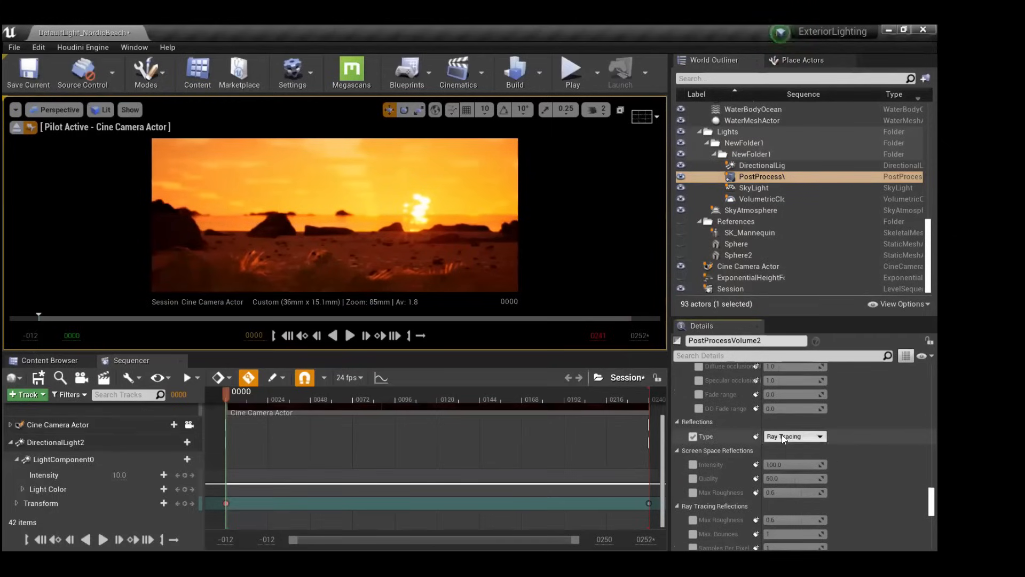
left_click(785, 446)
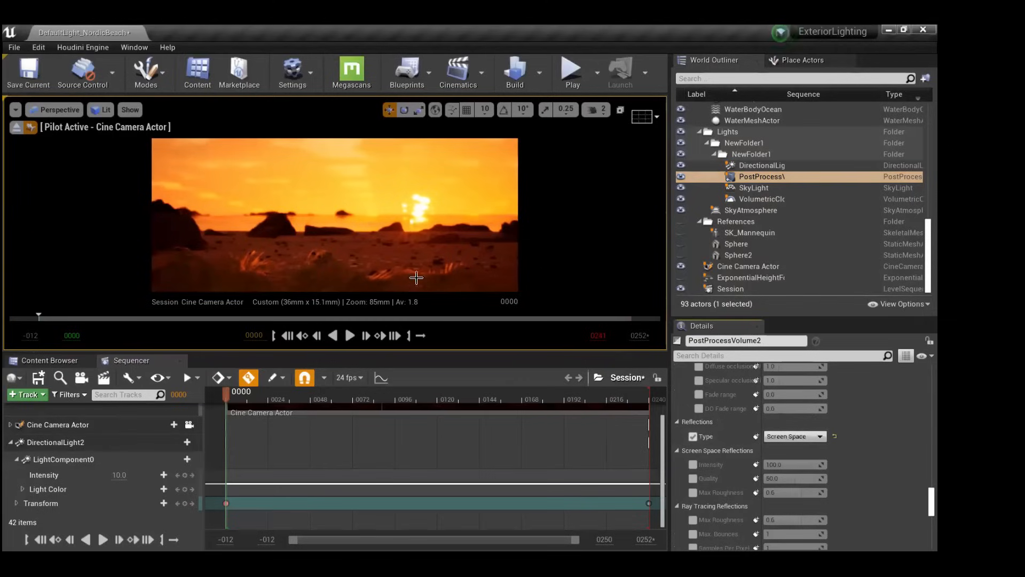
Enable the Screen Space Reflections Intensity, Quality and Max Roughness overrides, set Quality to 100, and preview the sequence up to frame 78.
left_click(693, 465)
left_click(694, 477)
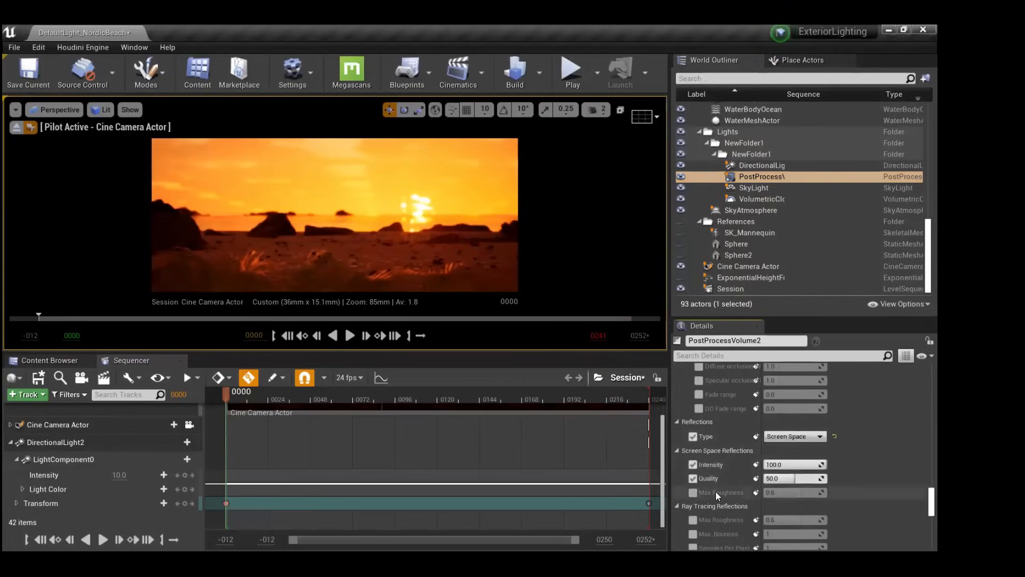
left_click(694, 493)
left_click_drag(787, 480, 831, 479)
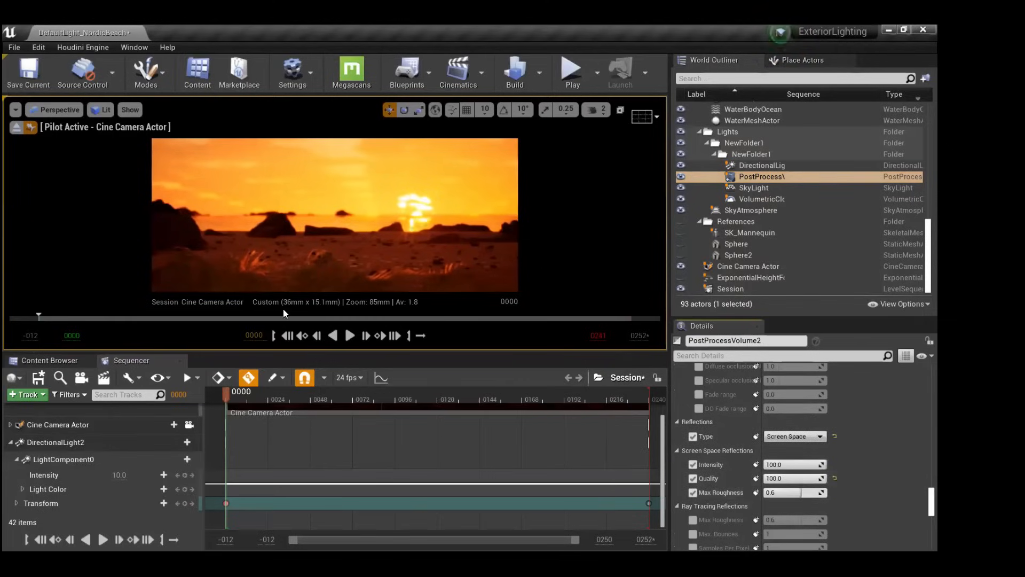
left_click(350, 335)
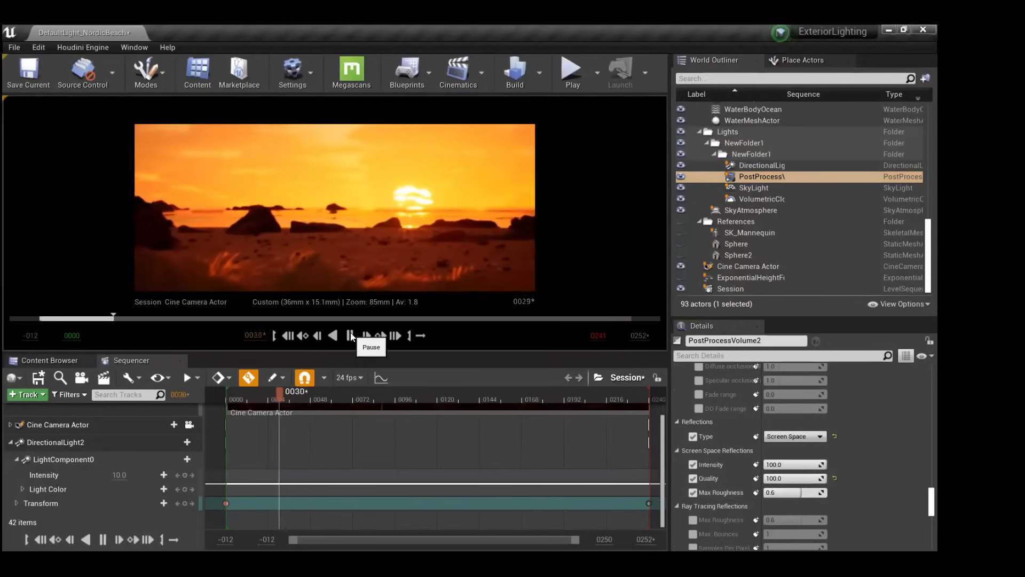
left_click(351, 335)
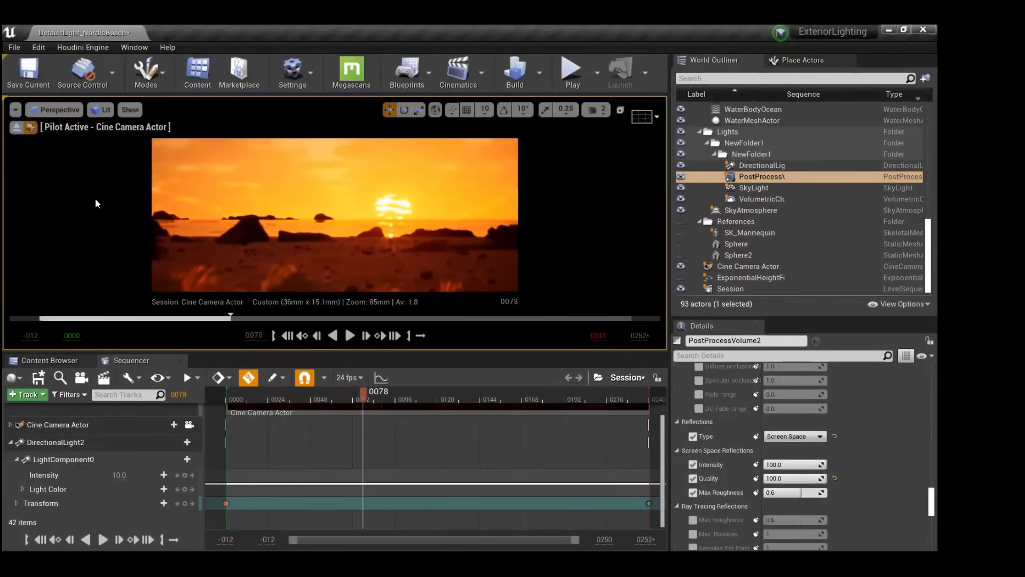
Set the viewport's Screen Percentage to 200.
left_click(16, 110)
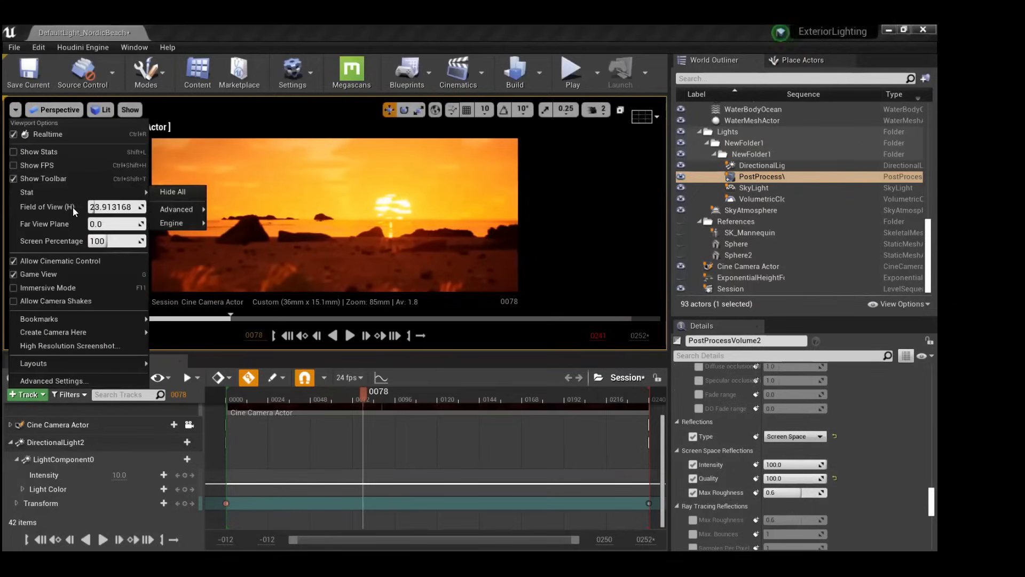
double_click(100, 241)
type("2")
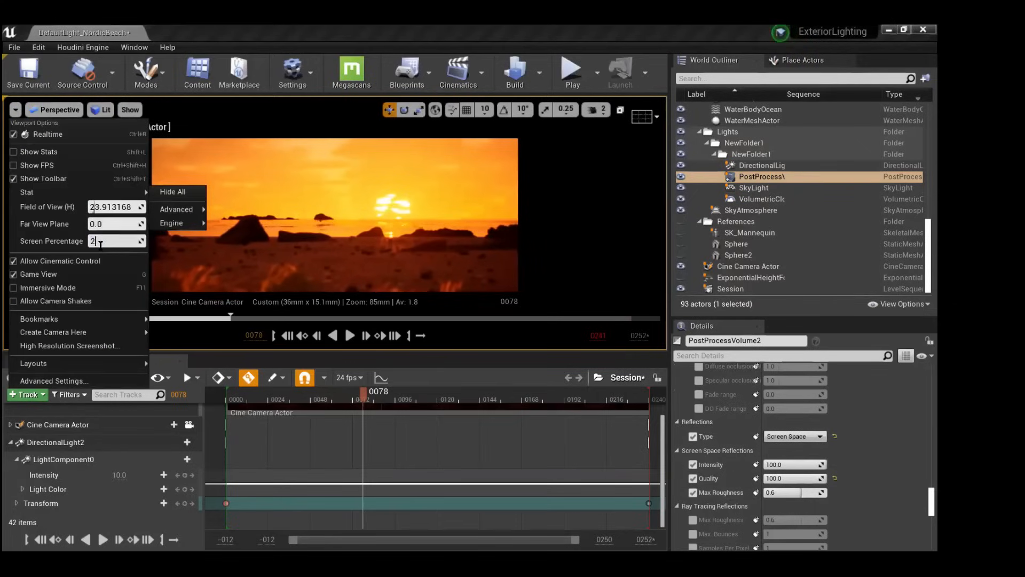
type("00")
key("Return")
left_click(194, 120)
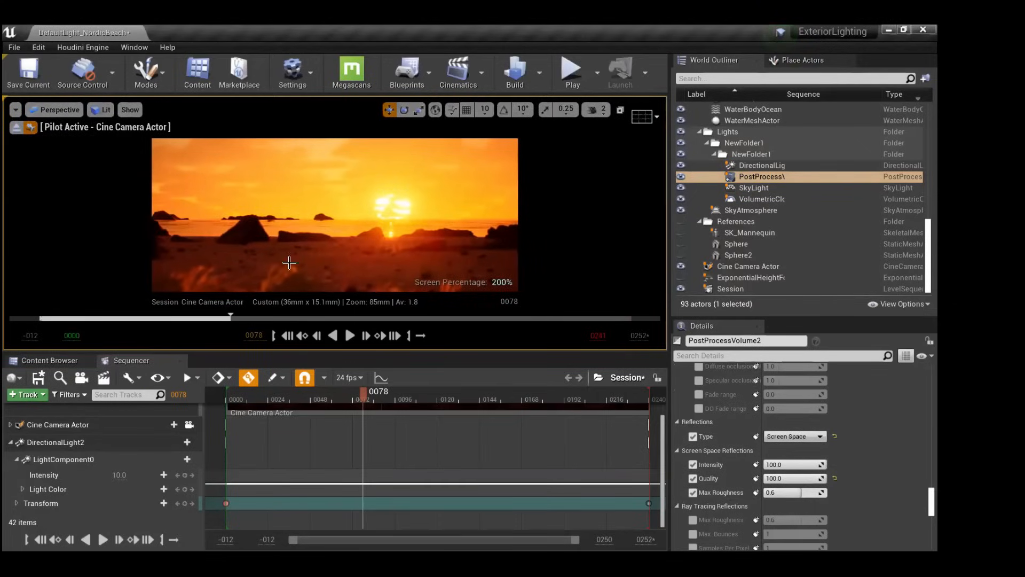
Try a Screen Percentage of 100 for comparison, and restore it to 200.
left_click(15, 110)
double_click(108, 242)
type("1")
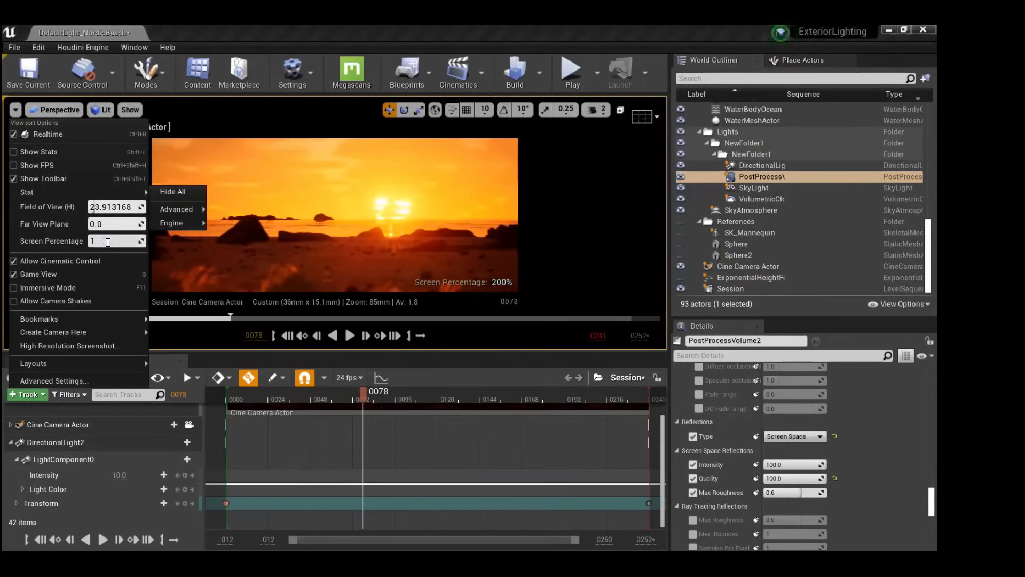
type("00")
key("Return")
type("200")
key("Return")
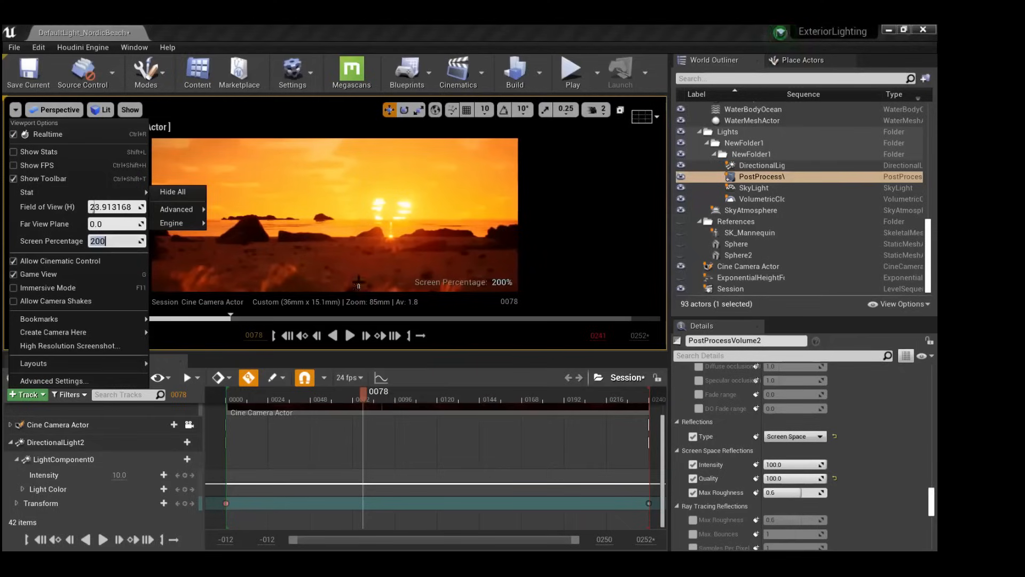
Scrub the sequence to frame 128 and compare the Standard Bloom Method with Convolution, leaving Convolution selected.
left_click_drag(378, 390, 451, 391)
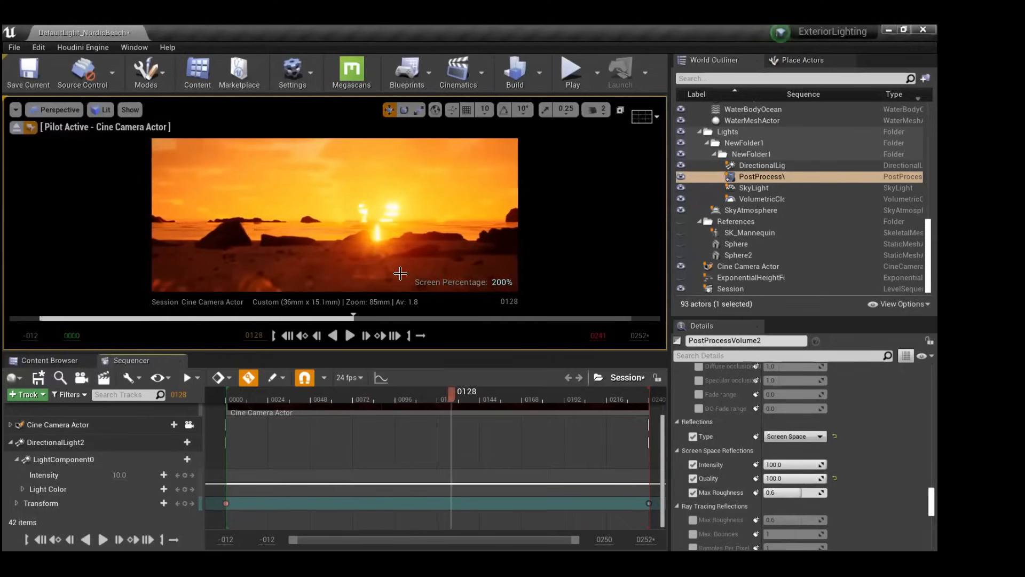
scroll(735, 420, "up", 10)
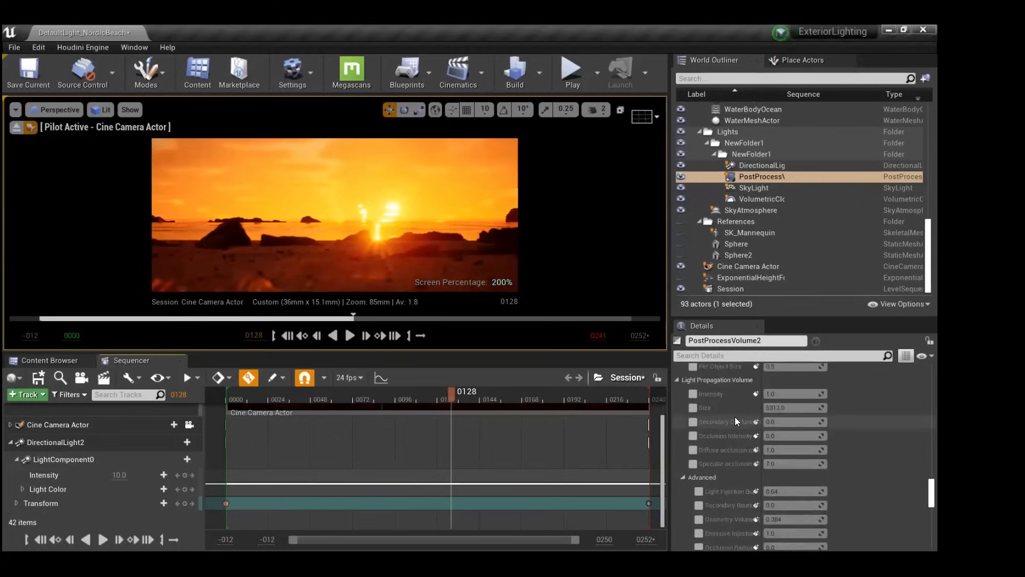
scroll(734, 416, "up", 10)
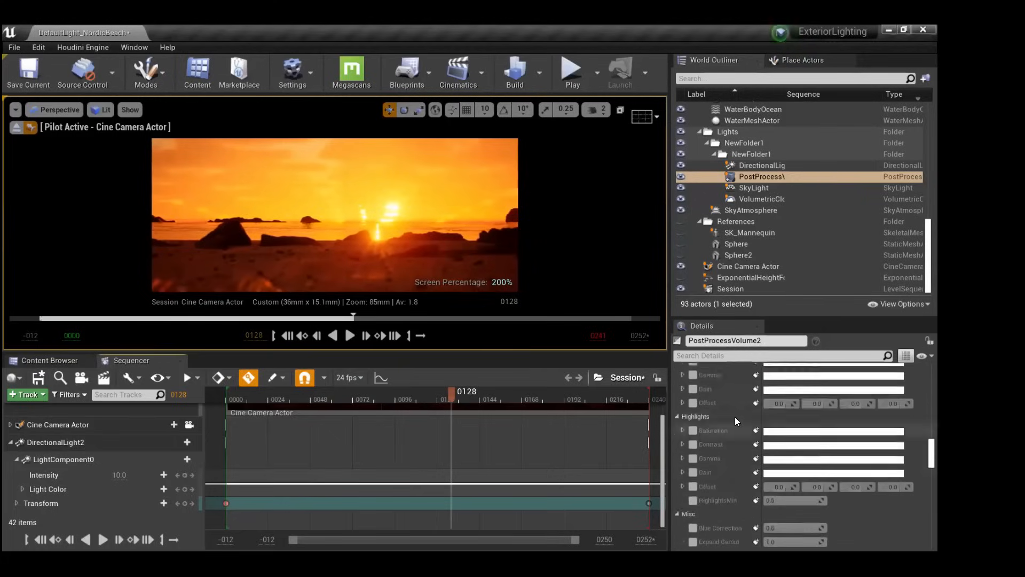
scroll(735, 416, "up", 10)
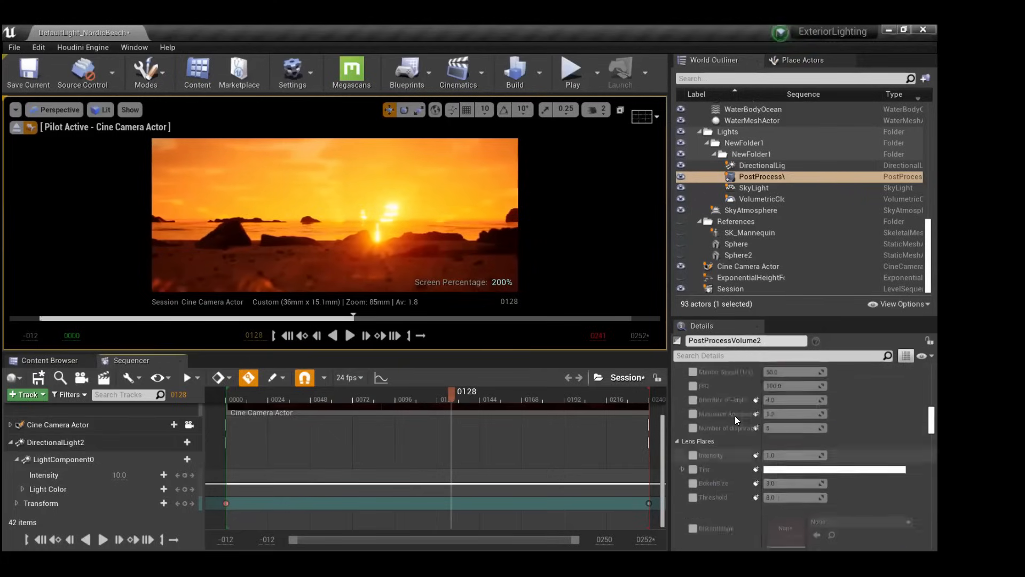
scroll(735, 420, "up", 10)
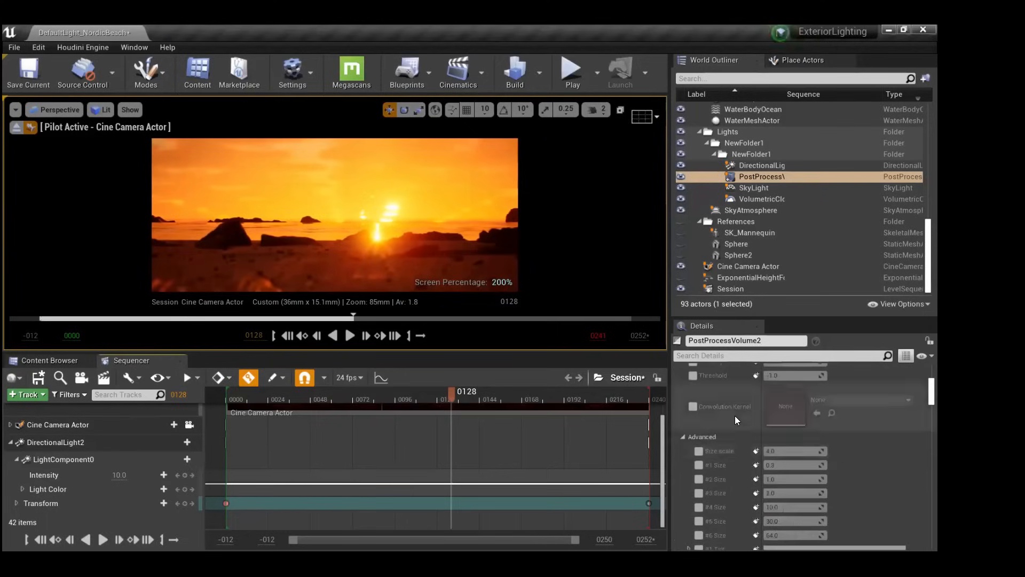
scroll(735, 415, "down", 5)
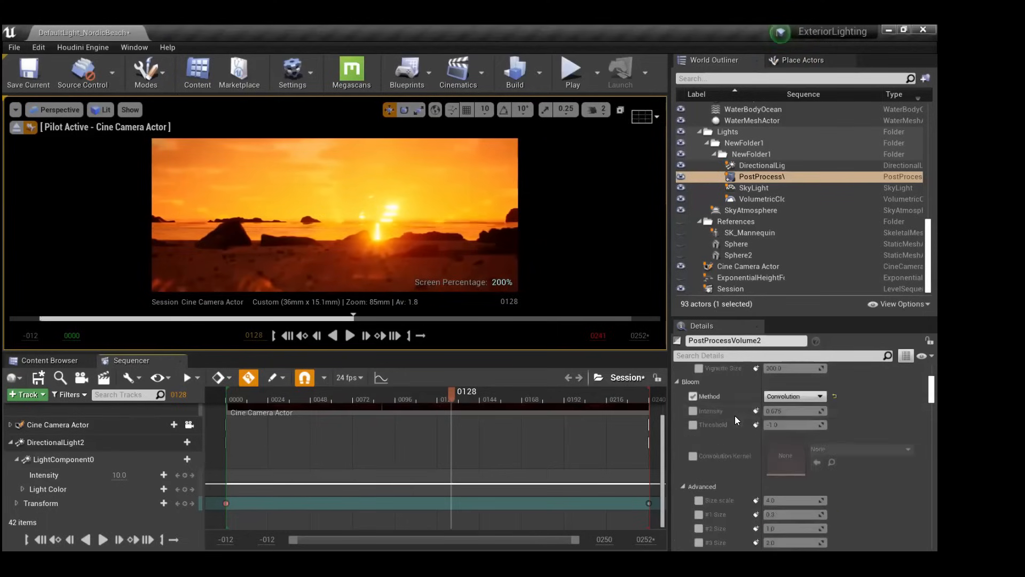
scroll(747, 428, "down", 5)
scroll(748, 427, "up", 10)
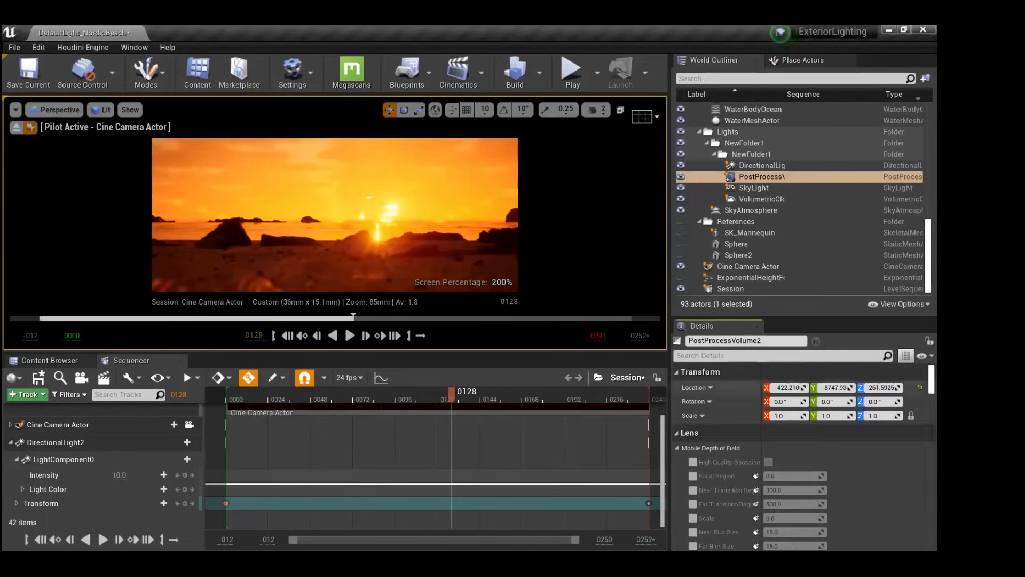
scroll(760, 444, "down", 5)
left_click(785, 435)
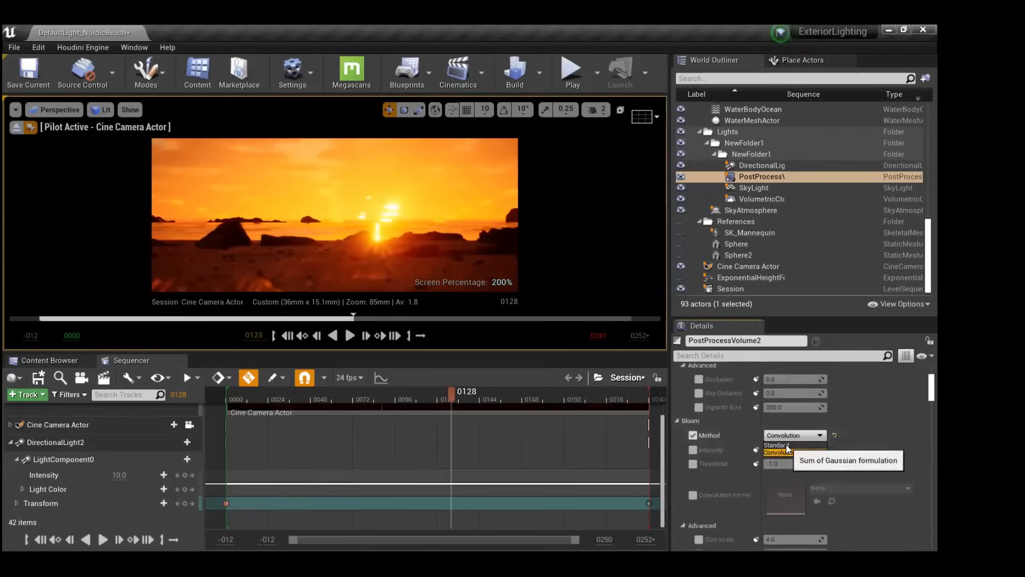
left_click(786, 444)
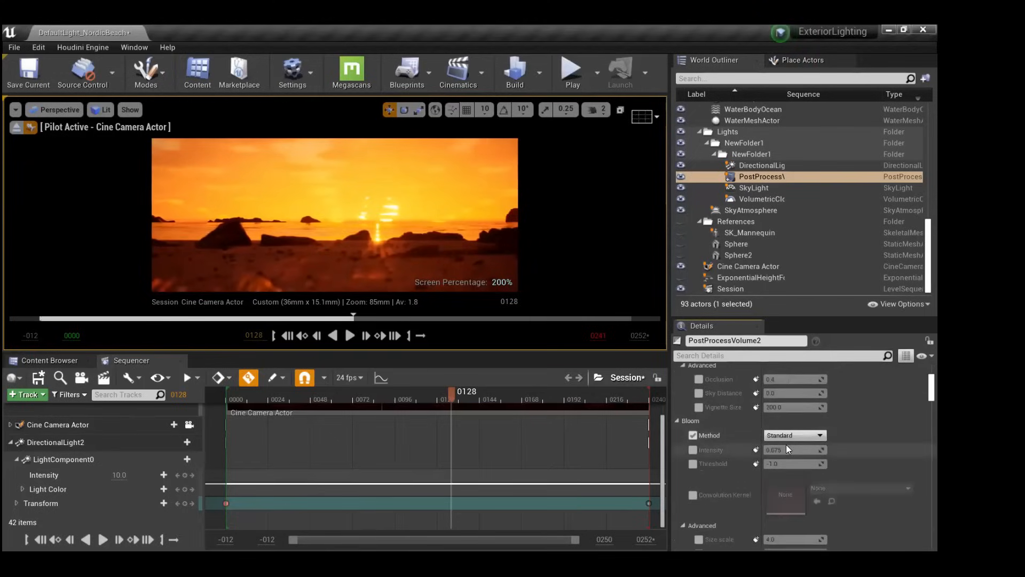
left_click(785, 435)
left_click(780, 452)
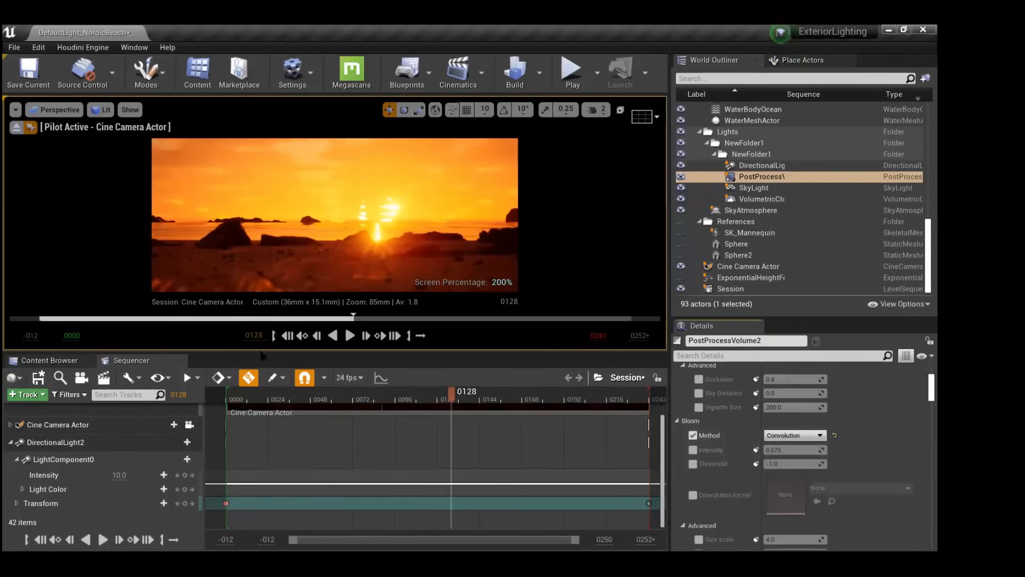
Preview the sequence from frame 0 and pause it at frame 85.
left_click(287, 336)
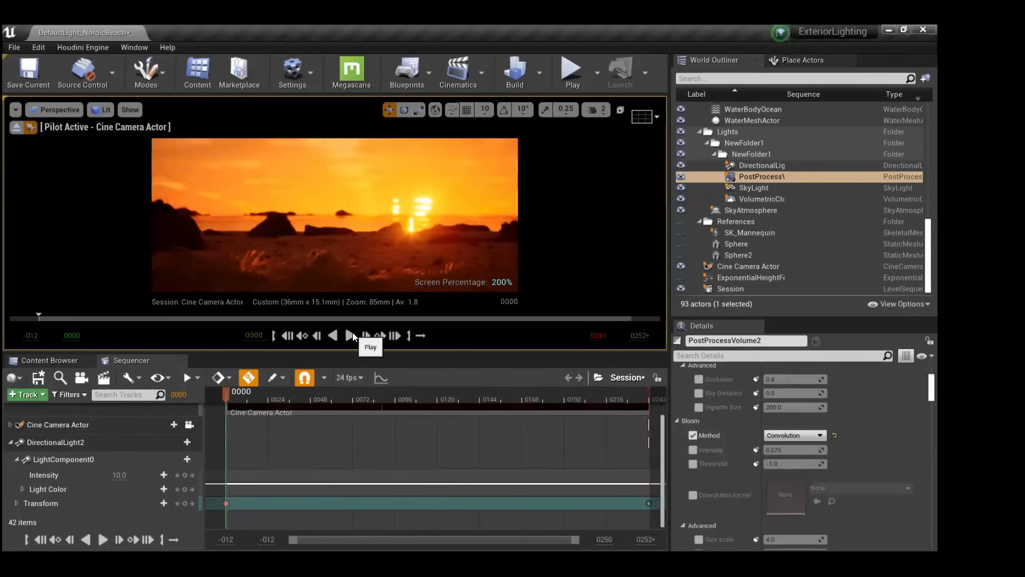
left_click(351, 335)
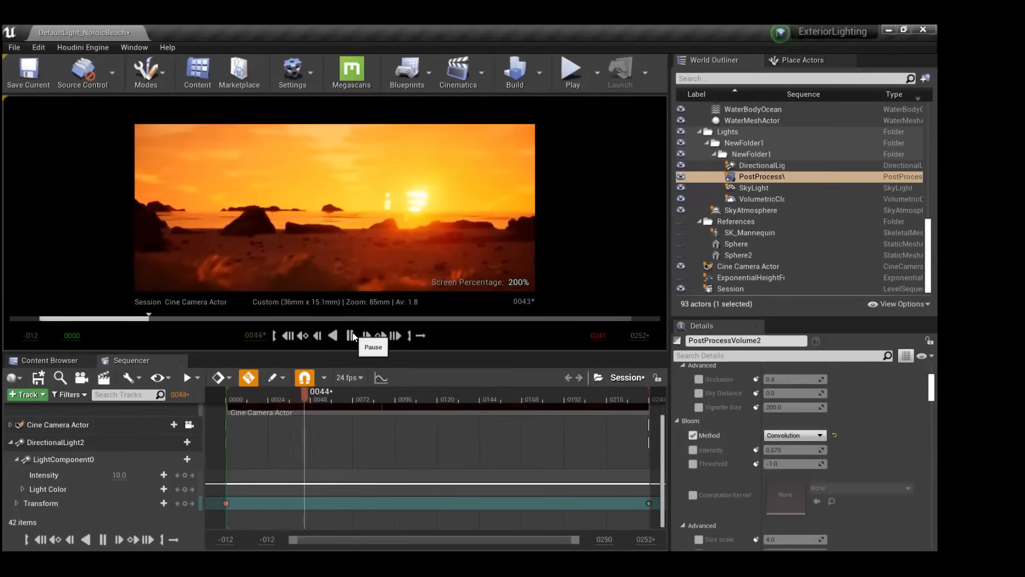
left_click(351, 336)
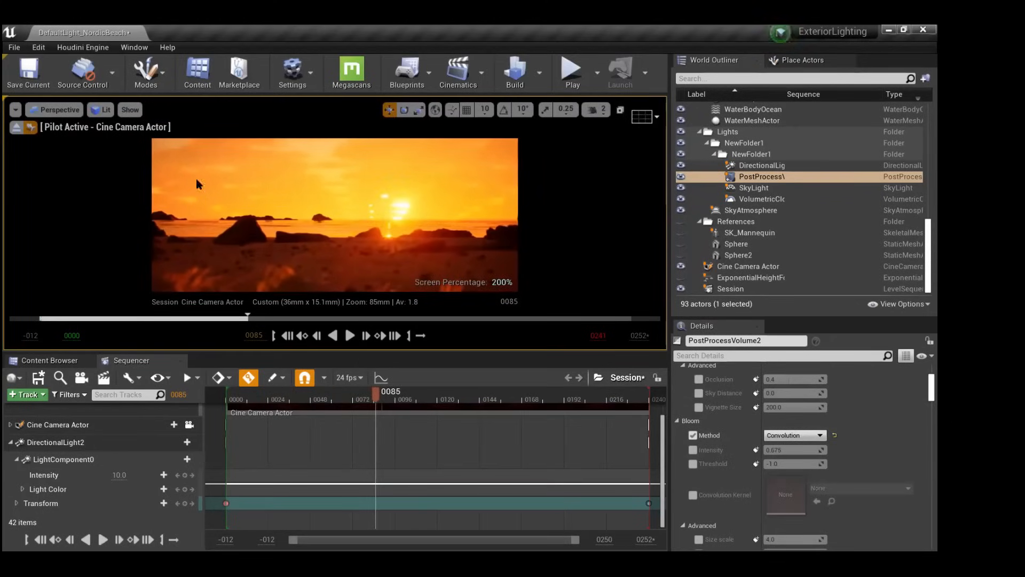
Take a high-resolution screenshot of the camera view in immersive mode, and open HighresScreenshot00013.png to check it.
key("F11")
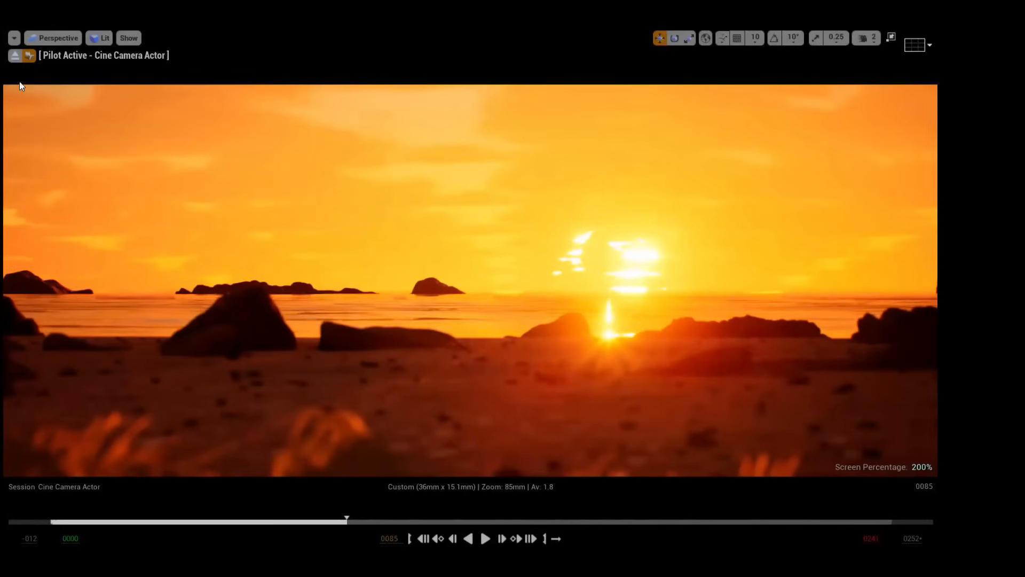
left_click(14, 38)
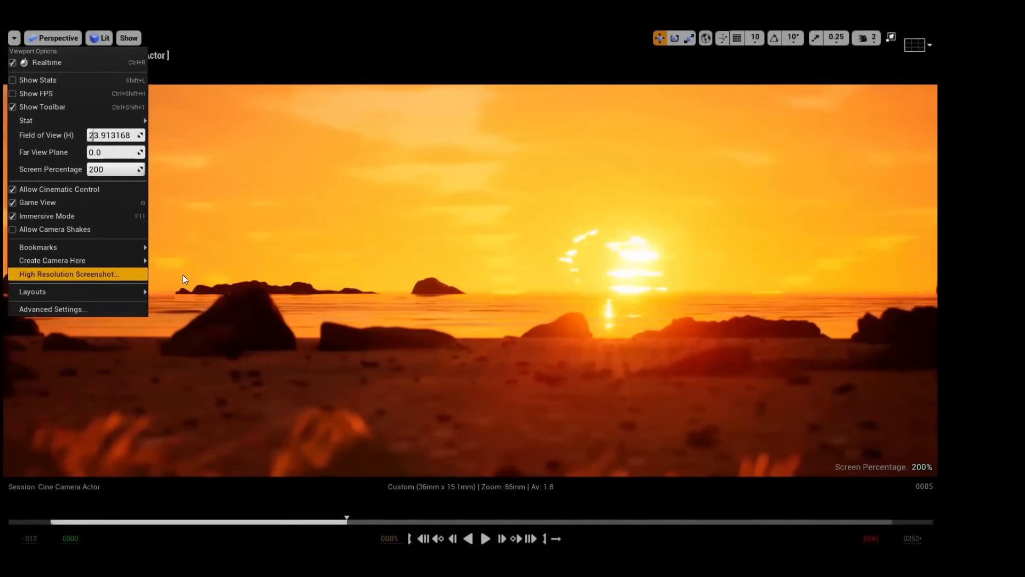
left_click(127, 274)
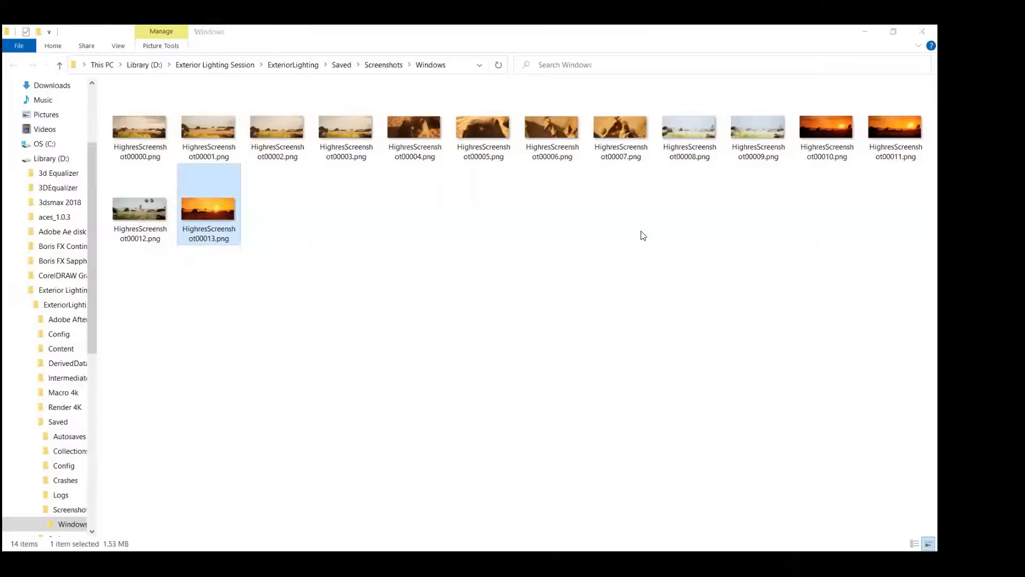
key("Return")
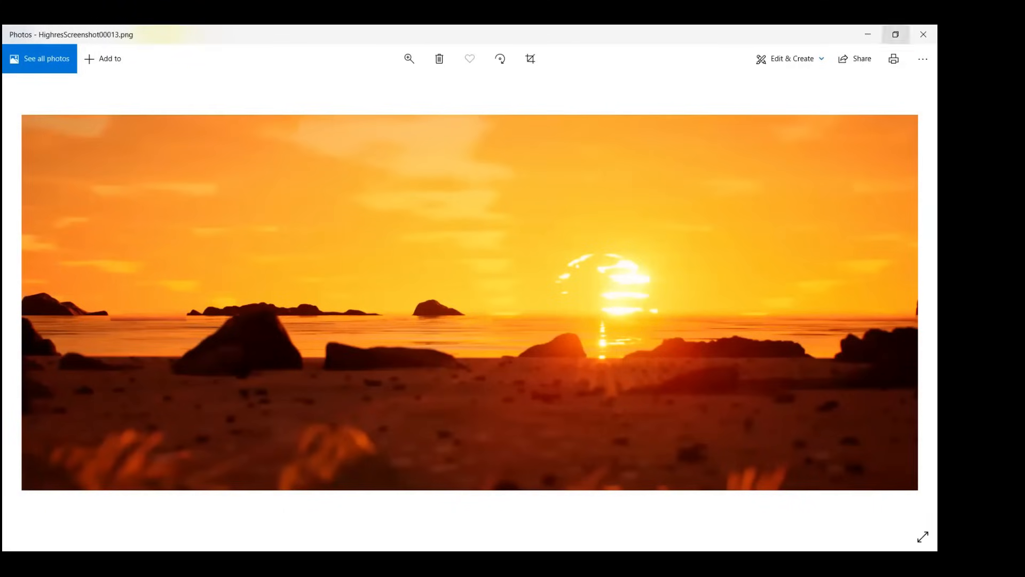
left_click(923, 34)
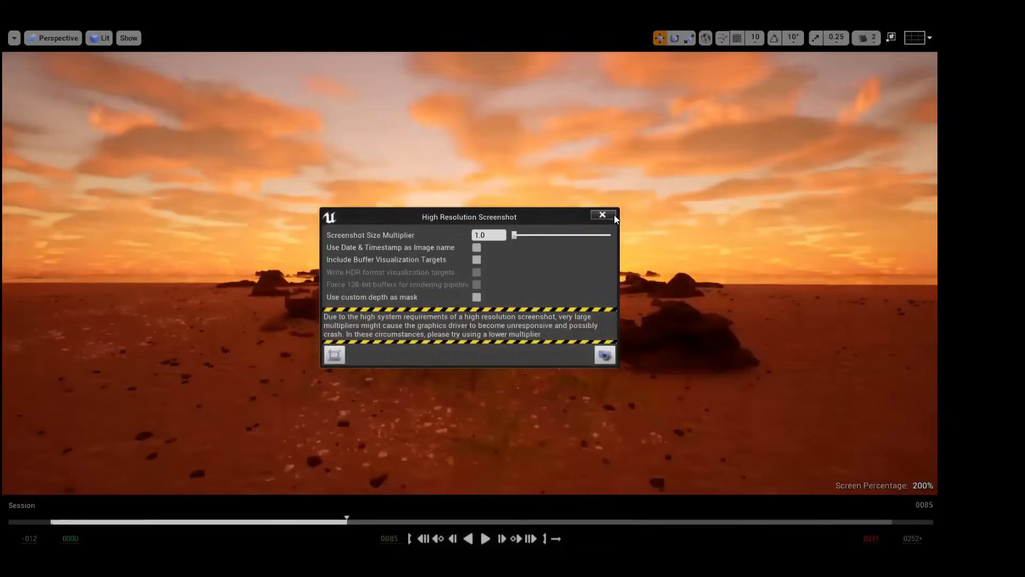
left_click(602, 214)
Look over the beach and sun from a raised free perspective, and return to the Cine Camera Actor view.
right_click_drag(441, 209, 569, 244)
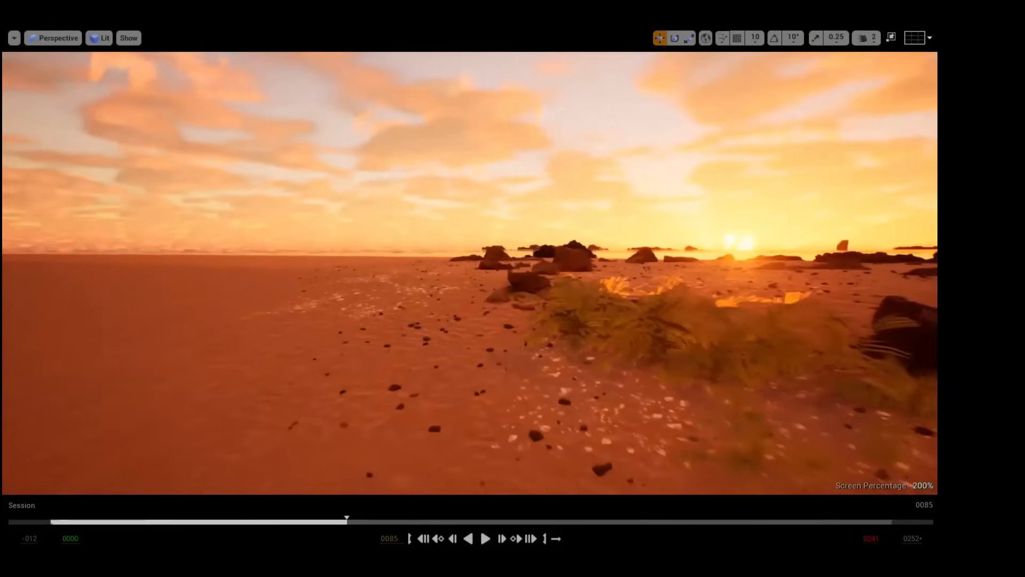
key("w")
key("e")
key("w")
right_click_drag(705, 251, 705, 251)
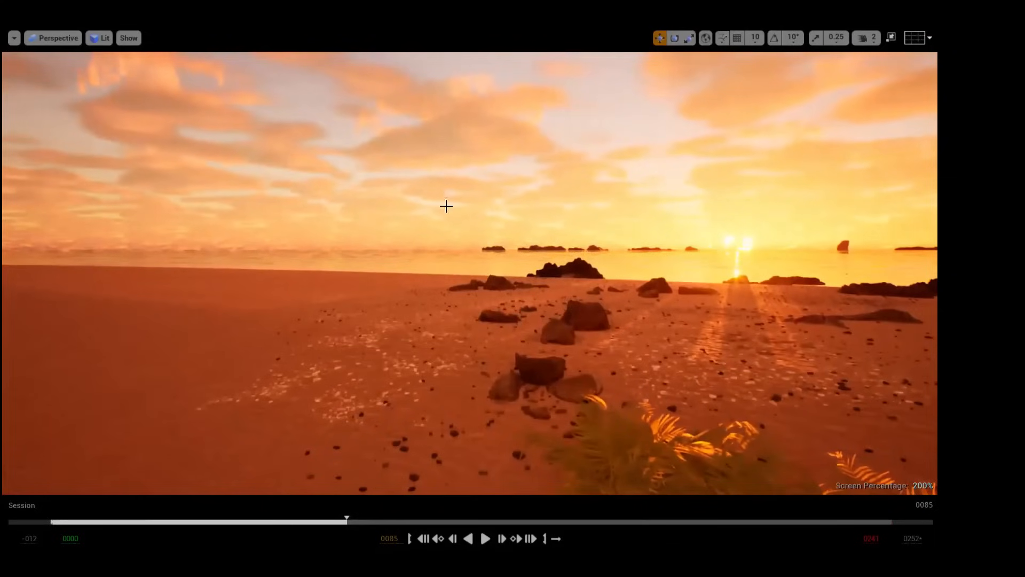
left_click(58, 38)
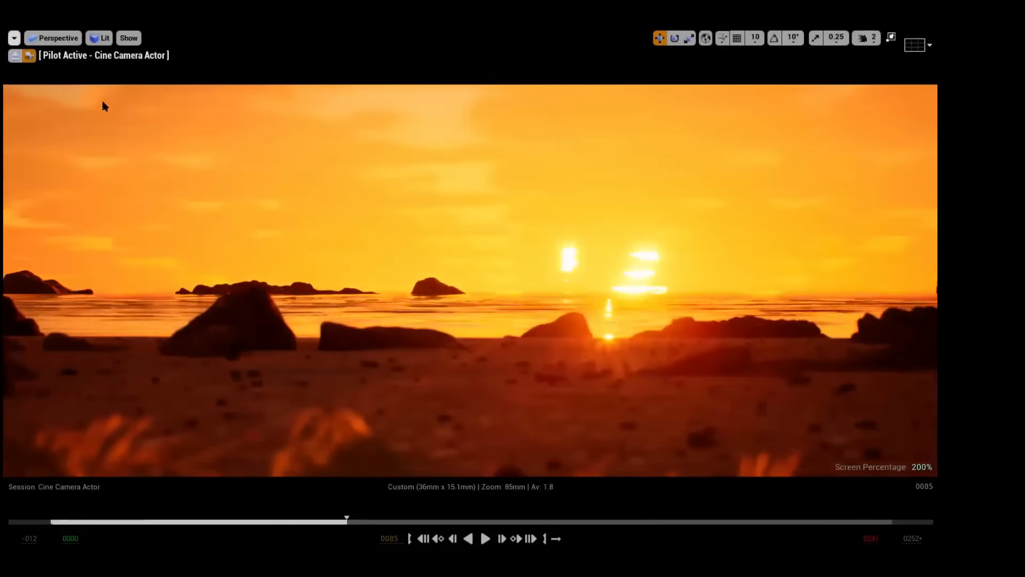
Set the viewport's Screen Percentage to 100.
left_click(14, 41)
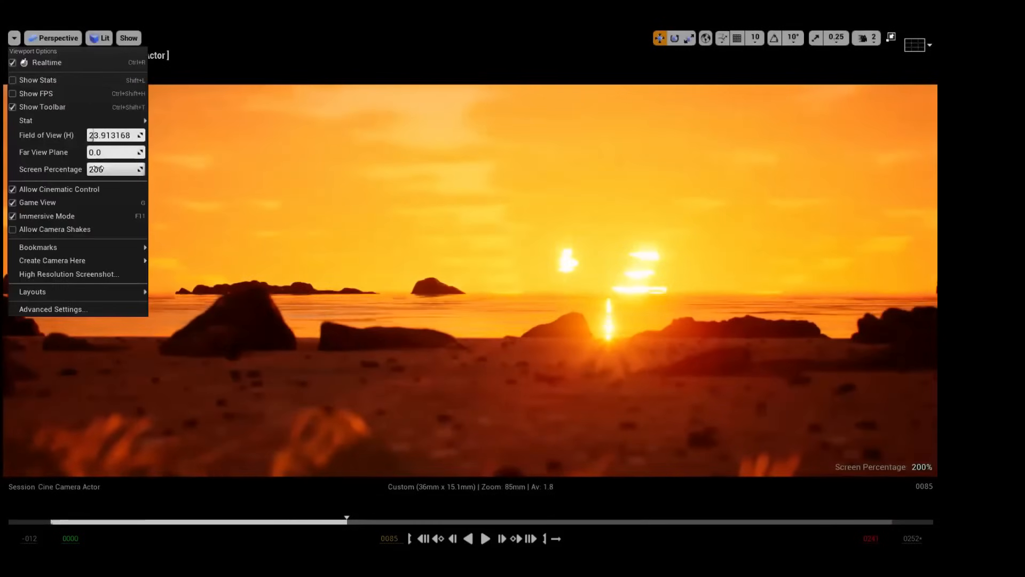
left_click(97, 169)
type("00")
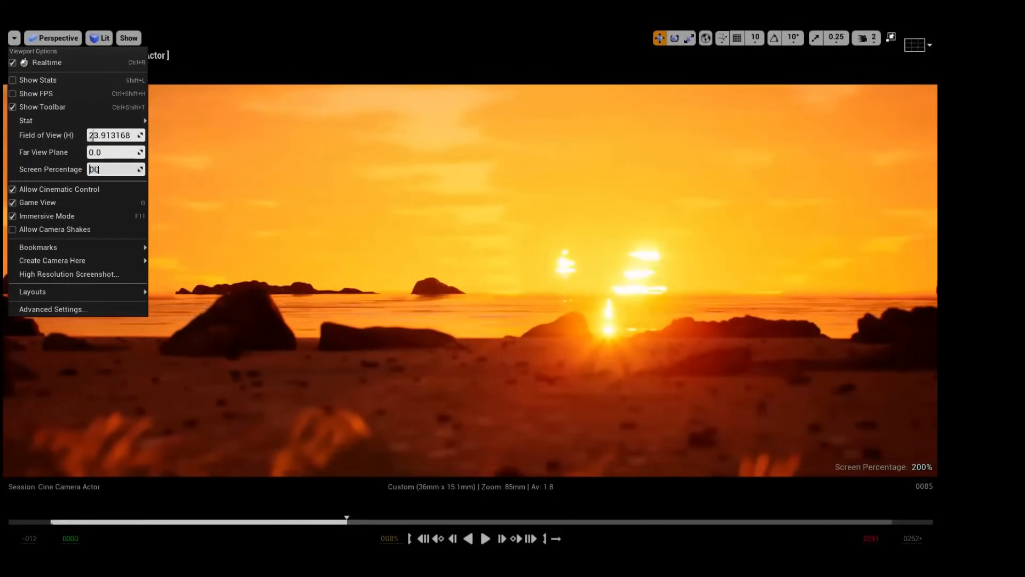
type("1")
key("Return")
left_click(215, 59)
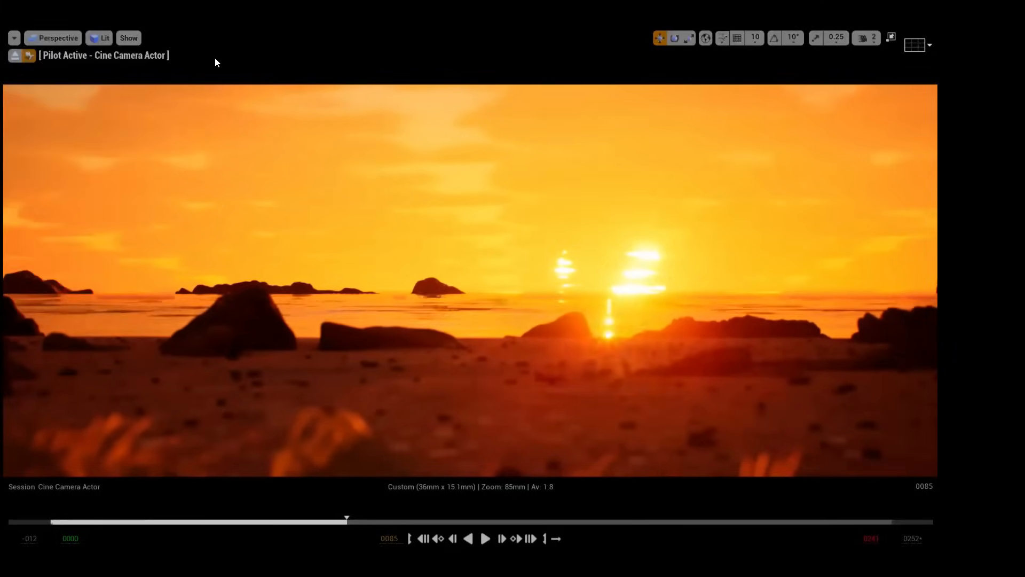
Exit immersive mode and select the post process volume, with the viewport looking through Cine Camera Actor.
left_click(17, 56)
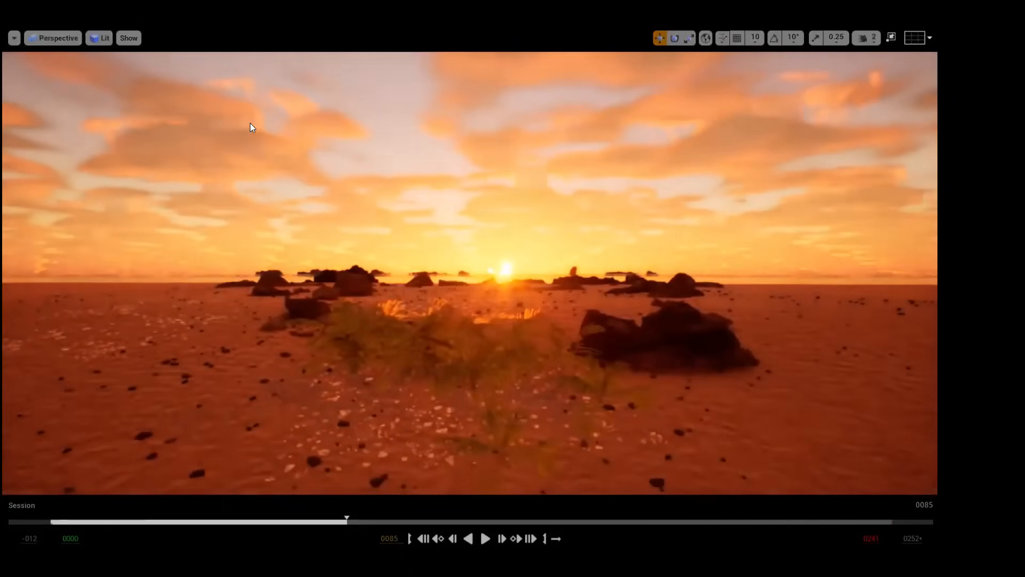
key("F11")
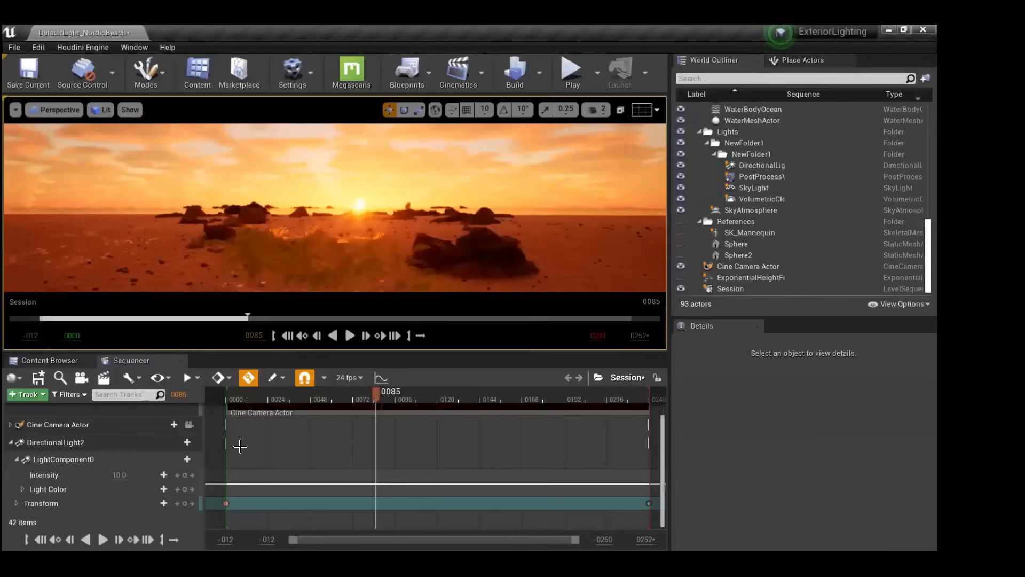
left_click(758, 177)
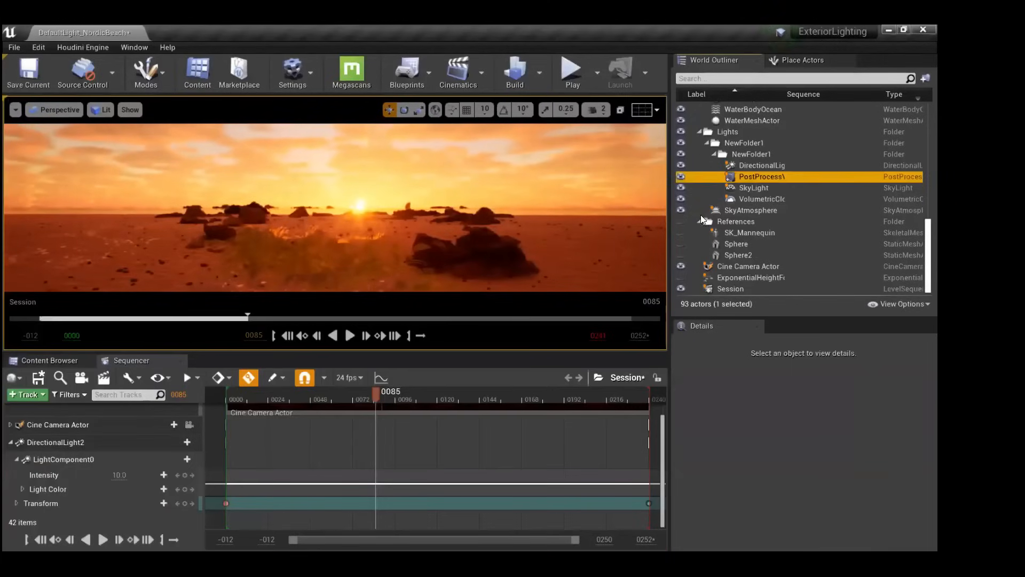
left_click(56, 109)
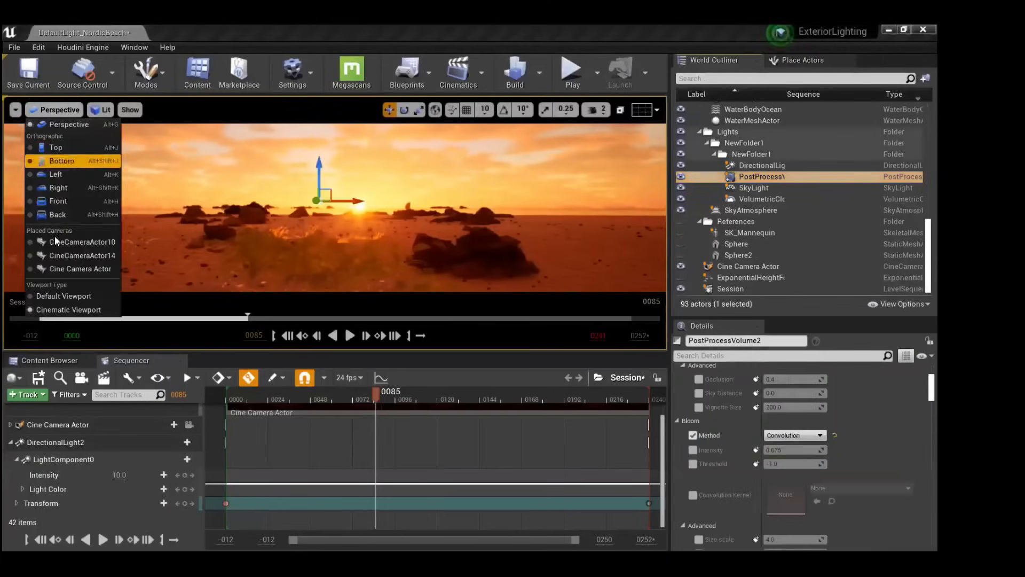
left_click(57, 271)
Review the post process volume's remaining settings, including its reflections, volume extent and ambient occlusion.
scroll(721, 465, "down", 4)
scroll(721, 464, "down", 5)
scroll(804, 459, "down", 10)
scroll(711, 426, "down", 4)
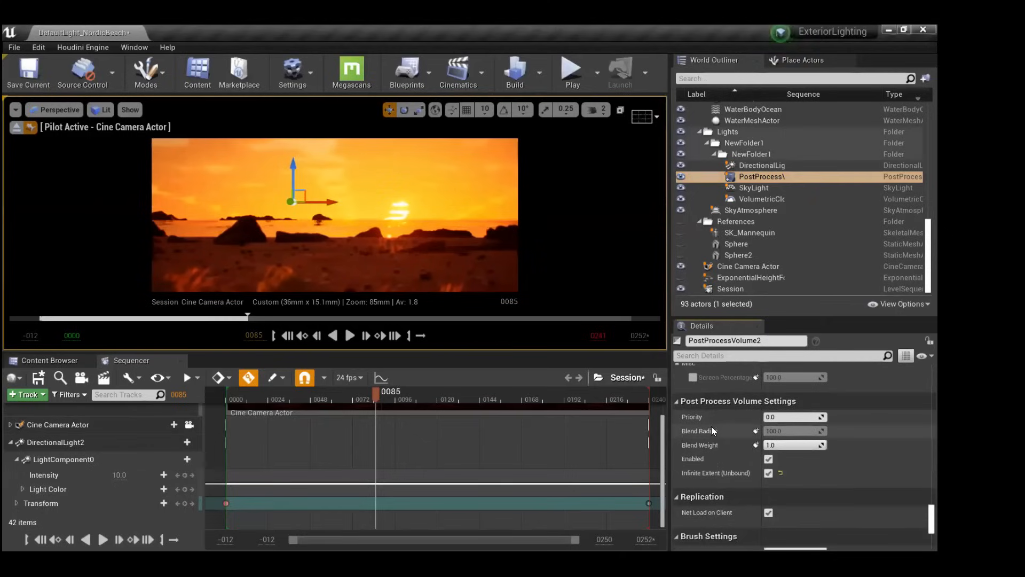
scroll(712, 426, "up", 3)
scroll(711, 426, "up", 5)
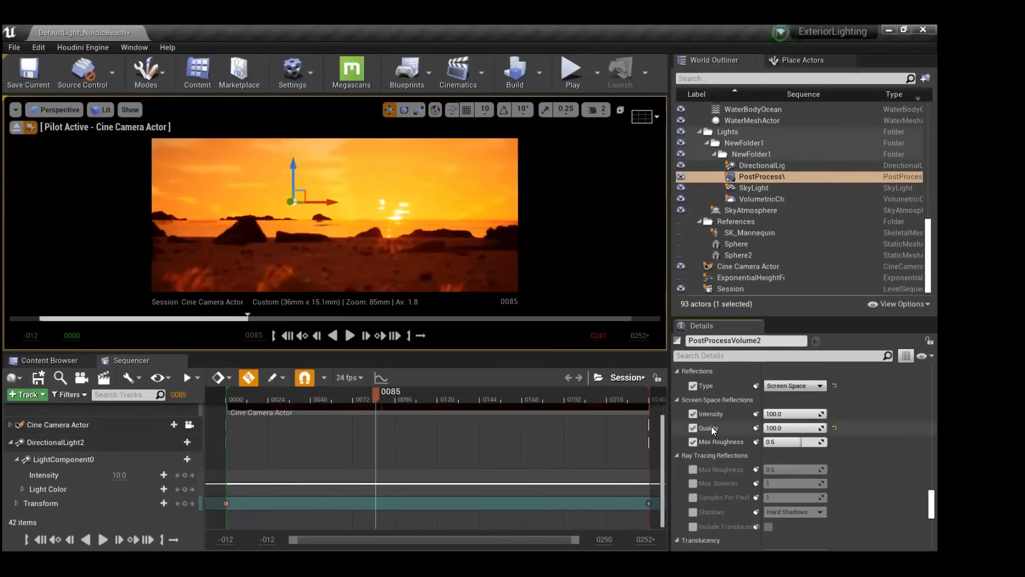
scroll(743, 457, "down", 5)
scroll(743, 457, "up", 4)
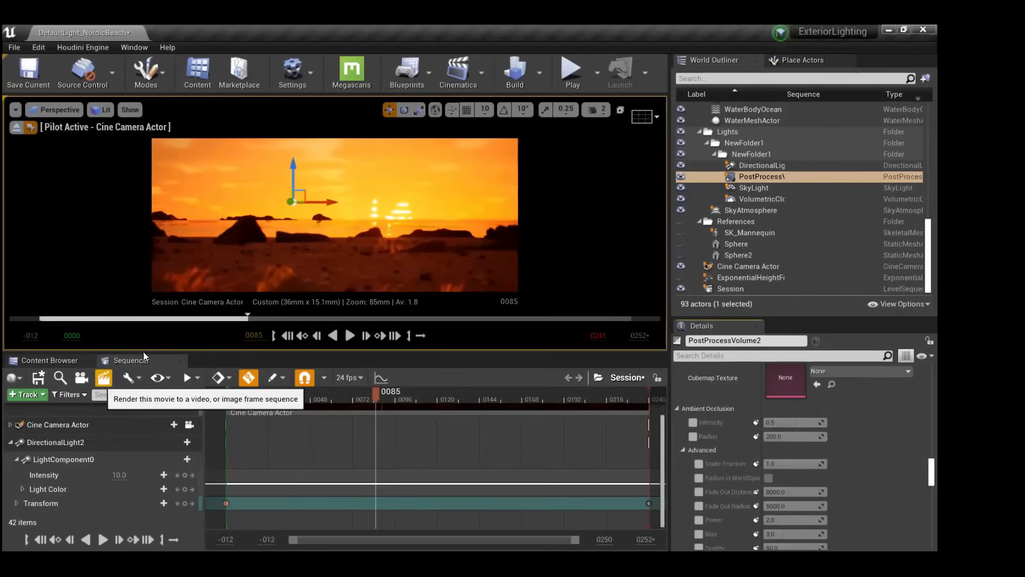
Search the plugins for "movie re" to check the movie rendering plugin.
left_click(121, 46)
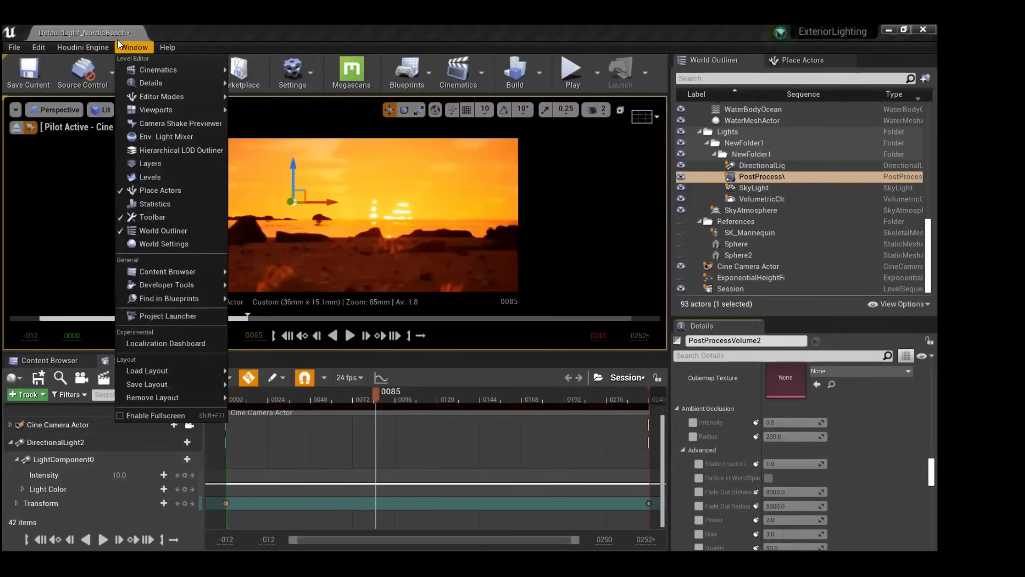
left_click(39, 47)
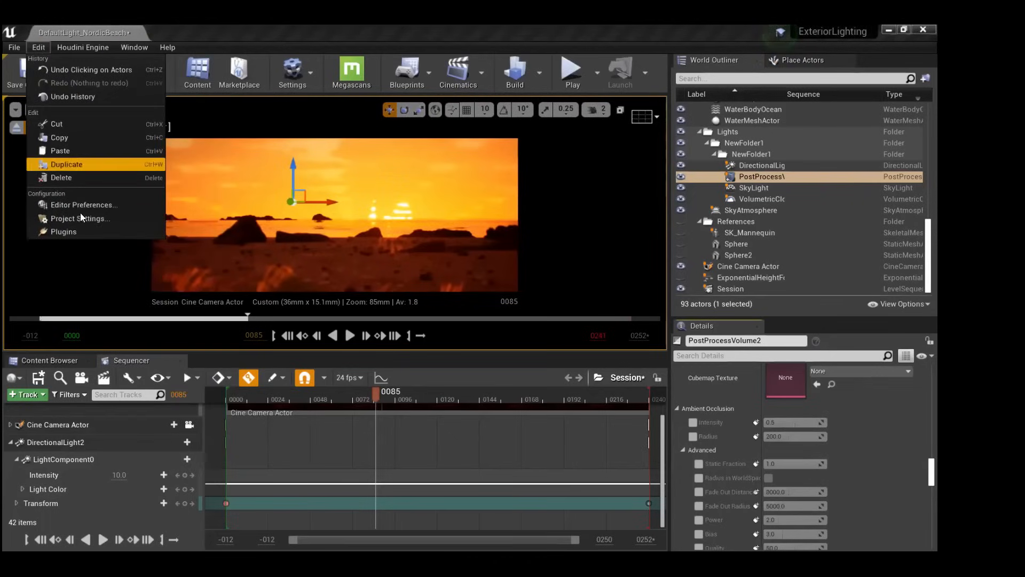
left_click(64, 231)
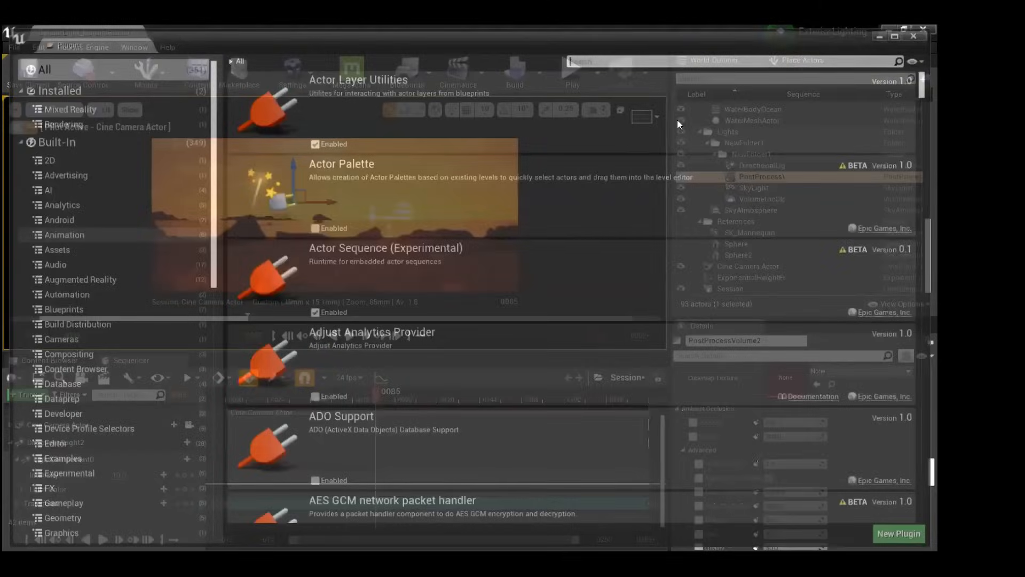
left_click(739, 58)
type("movie re")
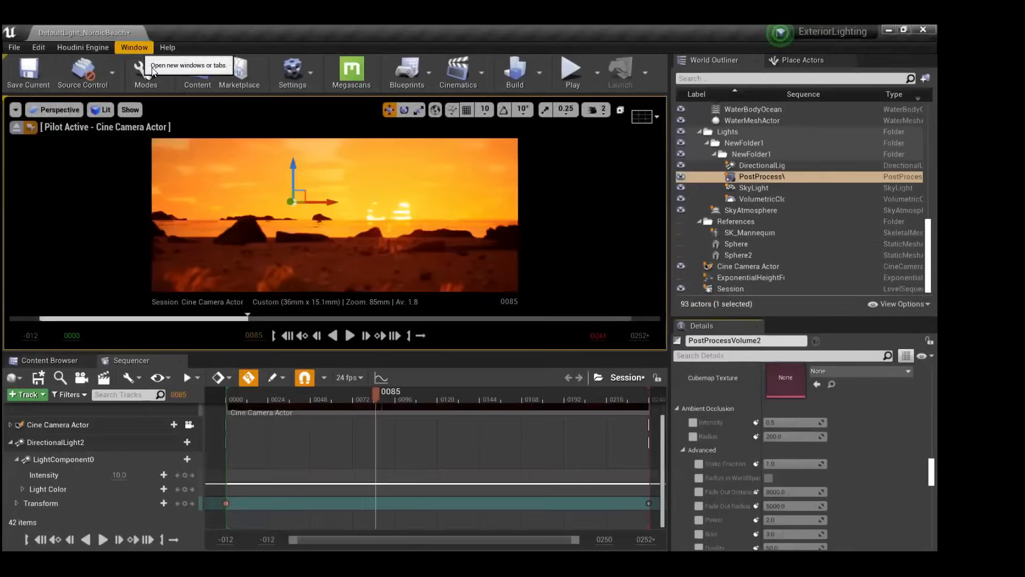
Open the Movie Render Queue and add the Session level sequence as a render job.
left_click(134, 47)
mouse_move(158, 70)
left_click(285, 70)
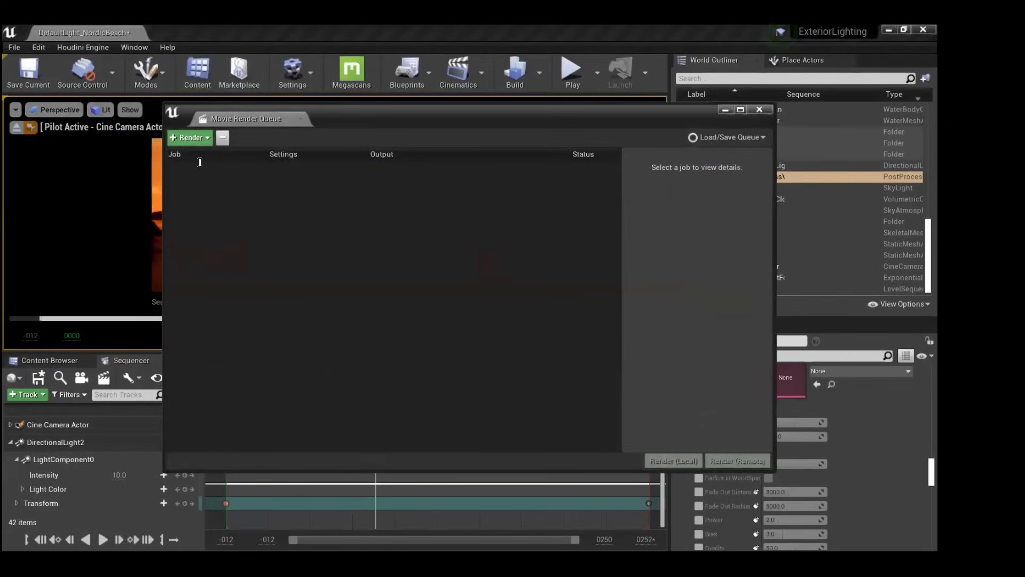
left_click(191, 138)
scroll(273, 237, "down", 1)
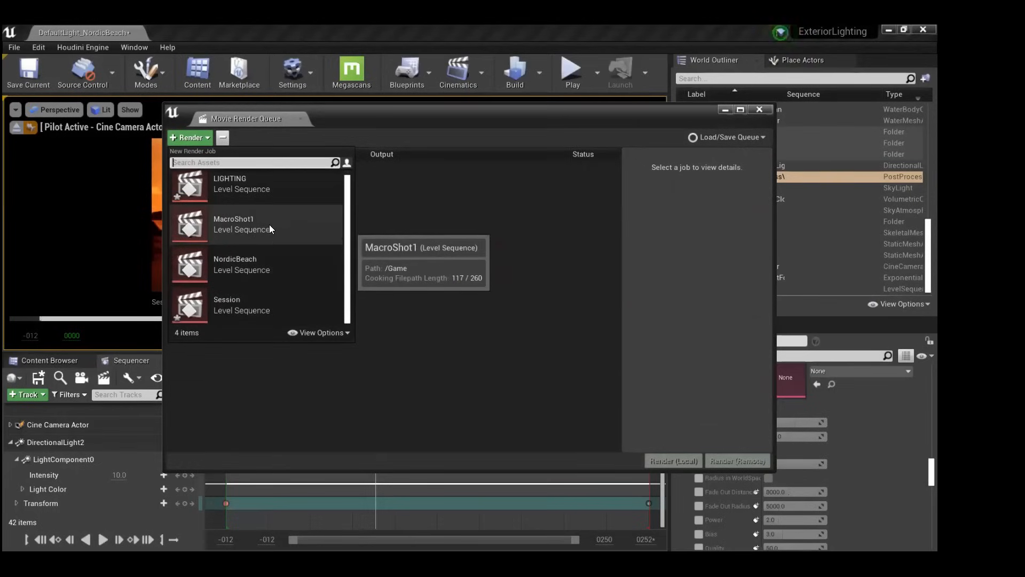
left_click(241, 307)
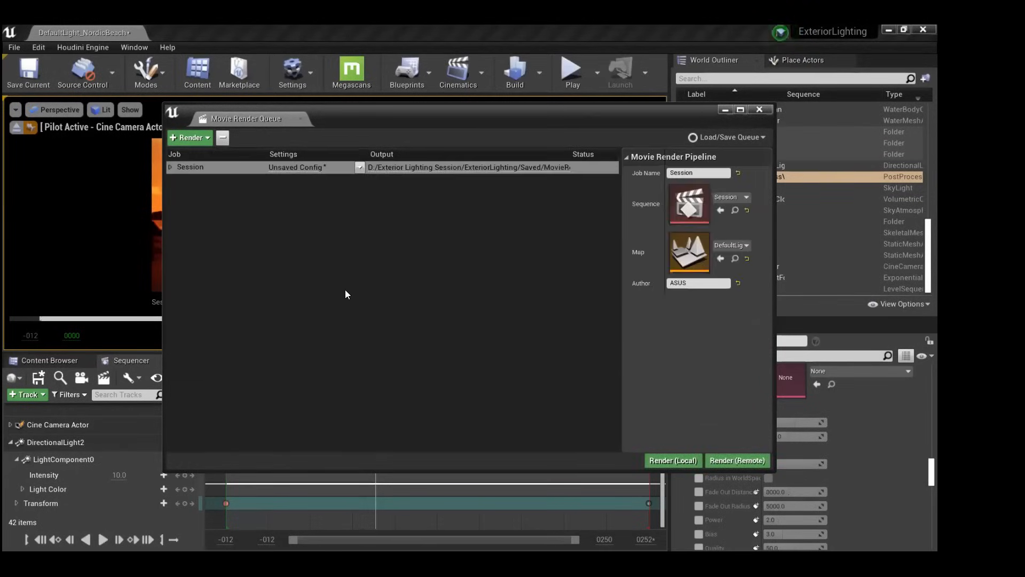
Try the My_Render_Settings configuration on the Session job, inspect its settings, and clear the configuration again.
left_click(313, 167)
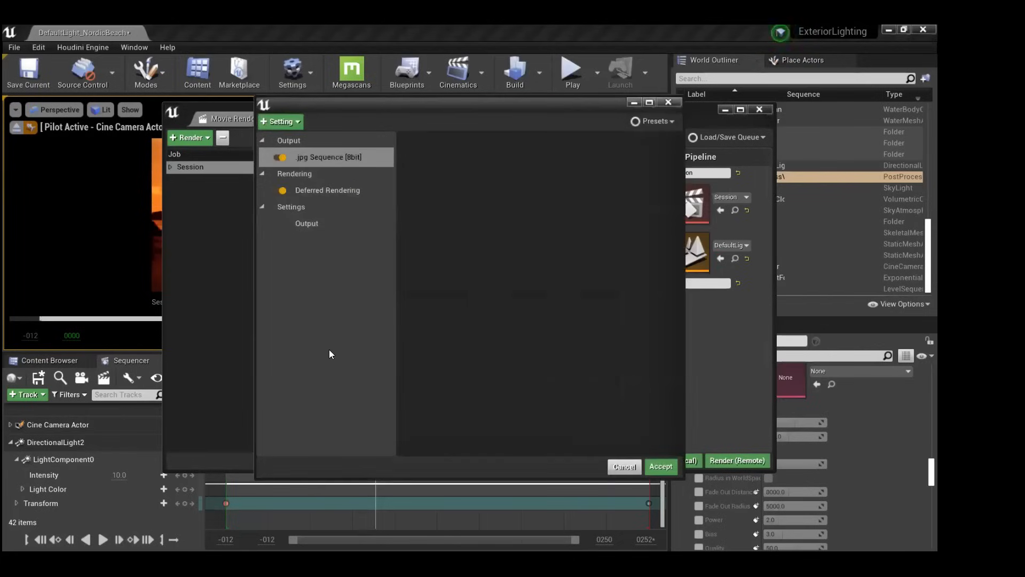
left_click(668, 102)
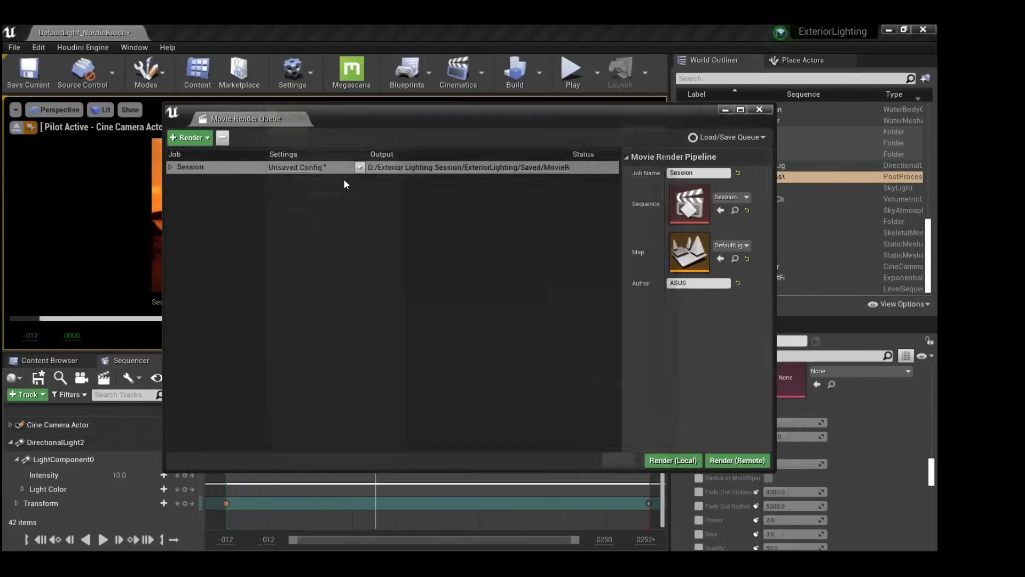
left_click(359, 167)
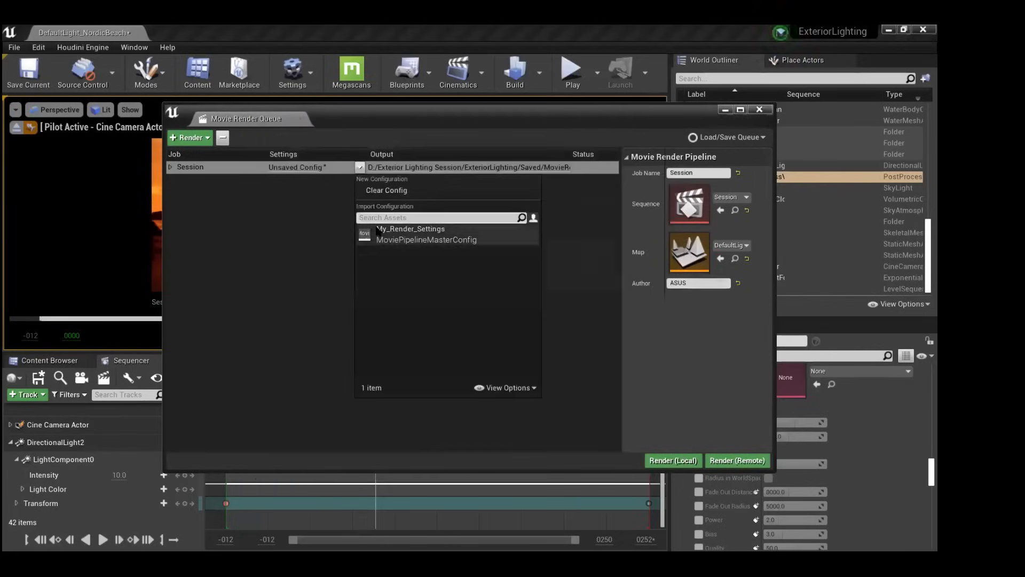
left_click(395, 231)
left_click(302, 168)
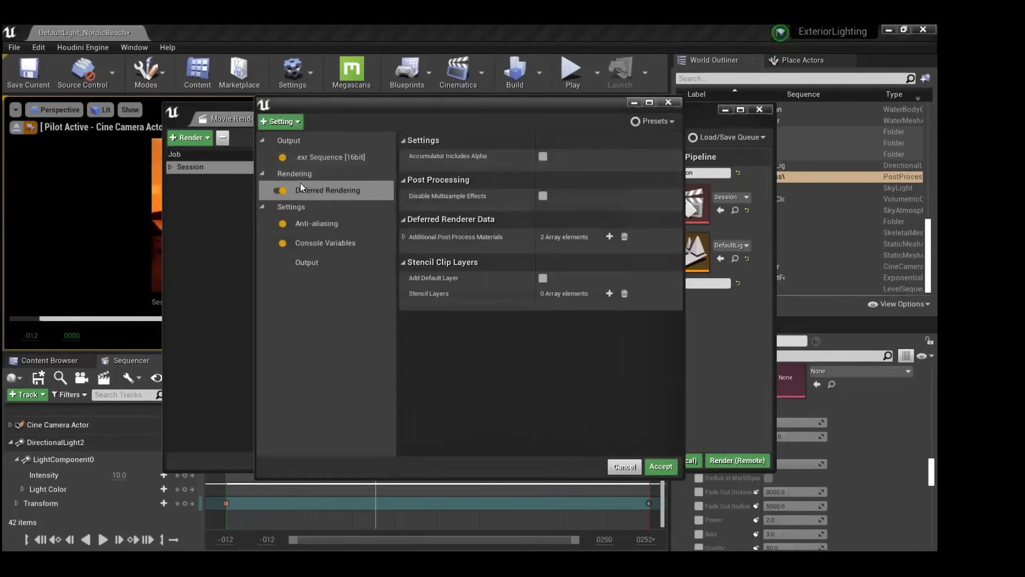
left_click(668, 102)
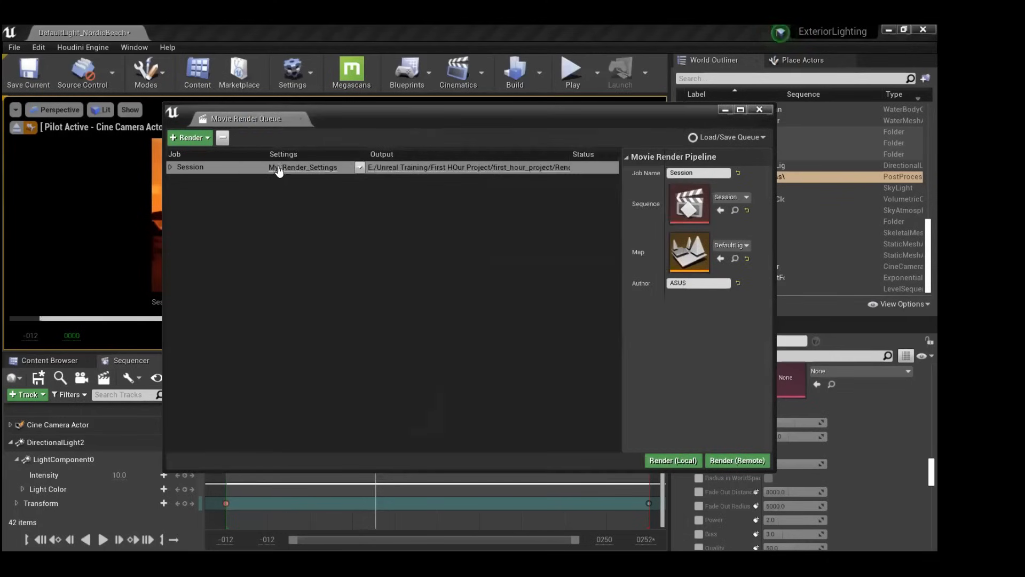
left_click(293, 169)
left_click(666, 101)
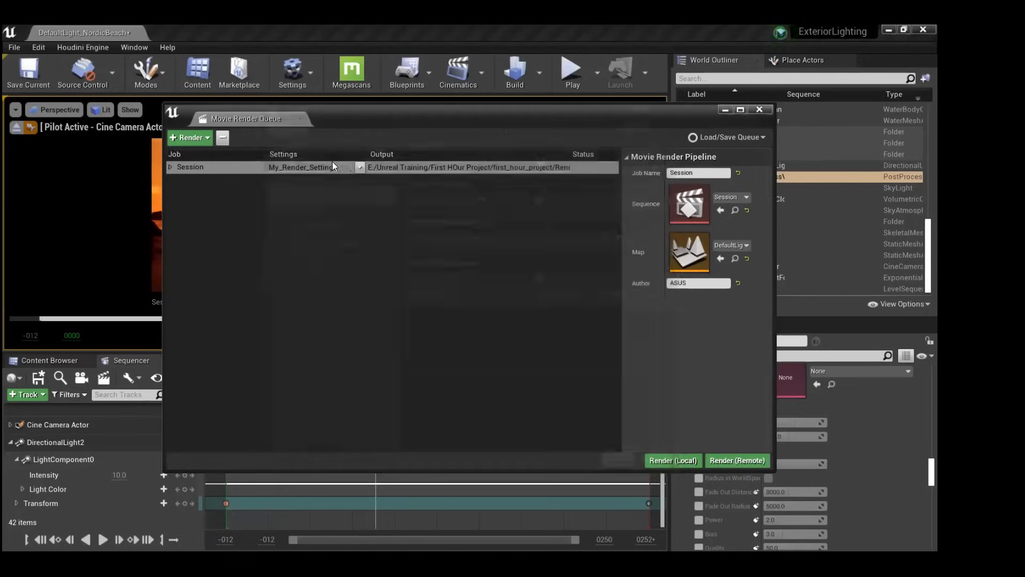
left_click(361, 167)
left_click(386, 193)
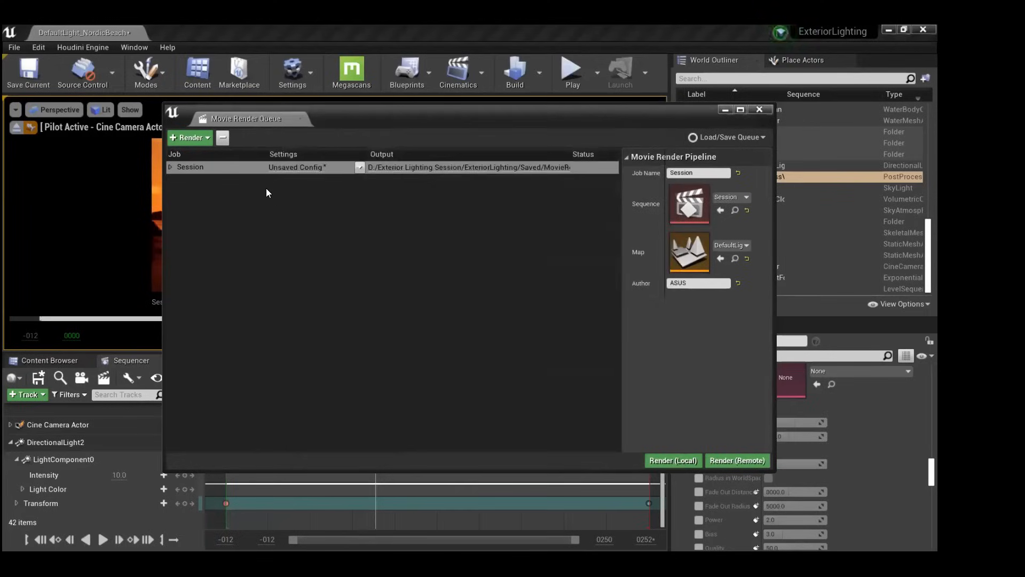
Replace the Session job's .jpg output with a 16-bit .exr sequence and add an Anti-aliasing setting.
left_click(282, 167)
left_click(297, 158)
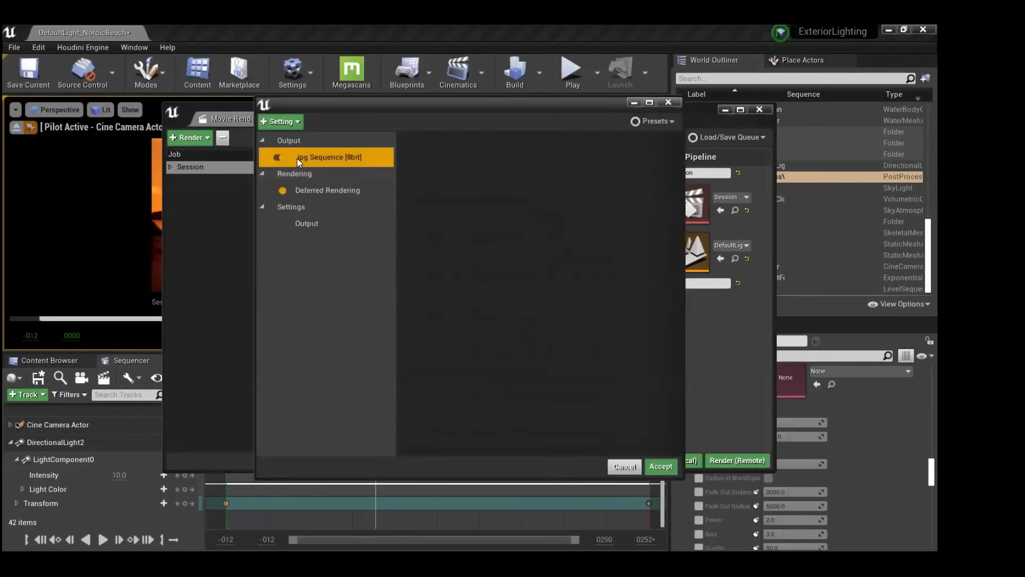
key("Delete")
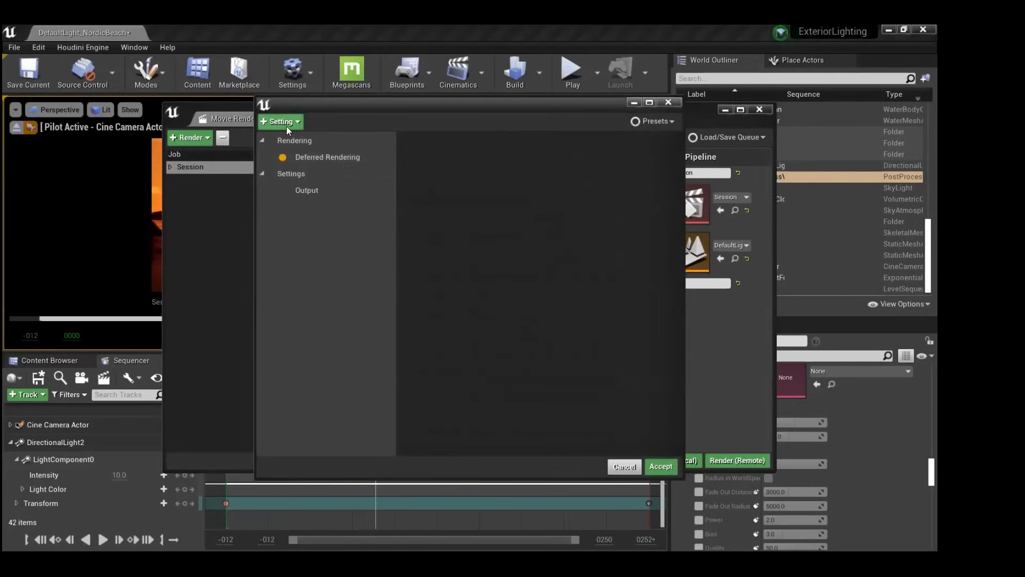
left_click(283, 122)
left_click(310, 280)
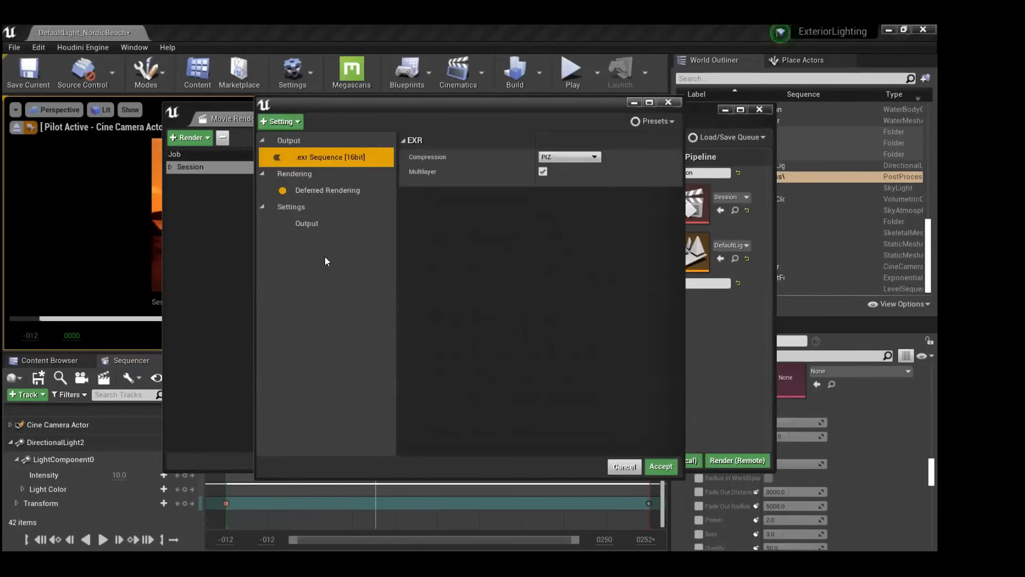
left_click(283, 121)
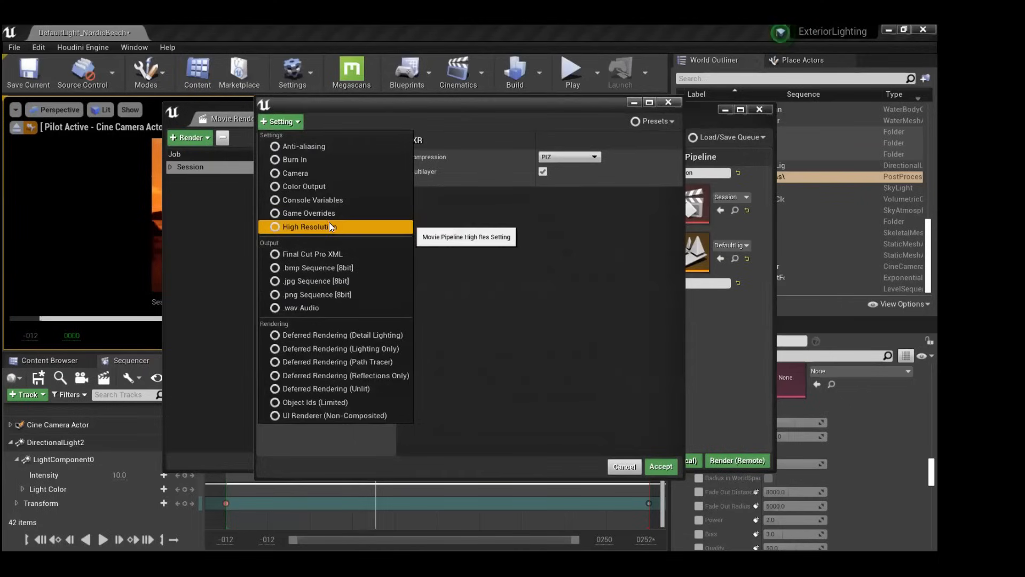
left_click(317, 150)
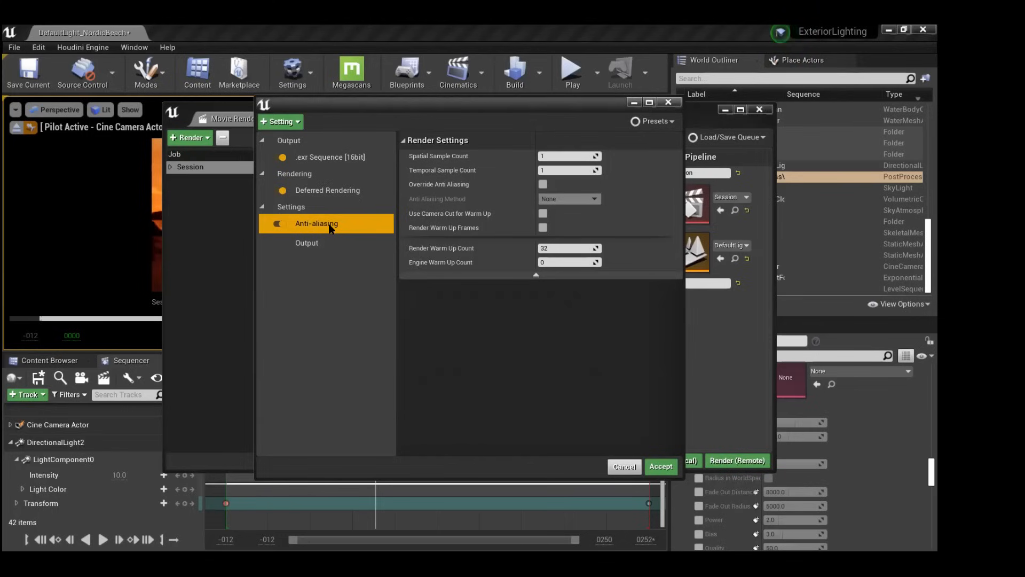
Switch to File Explorer, browse to the 4k Render folder of the Mars project and open its MarsCamera .exr sequence in djv.
key("alt+Tab")
key("alt+Tab")
key("alt+Tab")
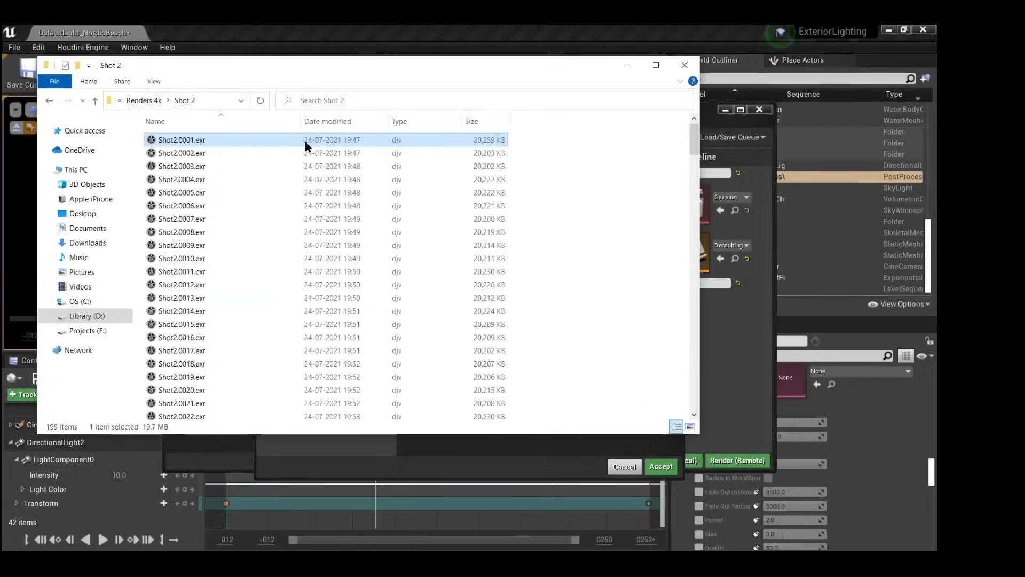
left_click(137, 100)
left_click(137, 100)
left_click(139, 101)
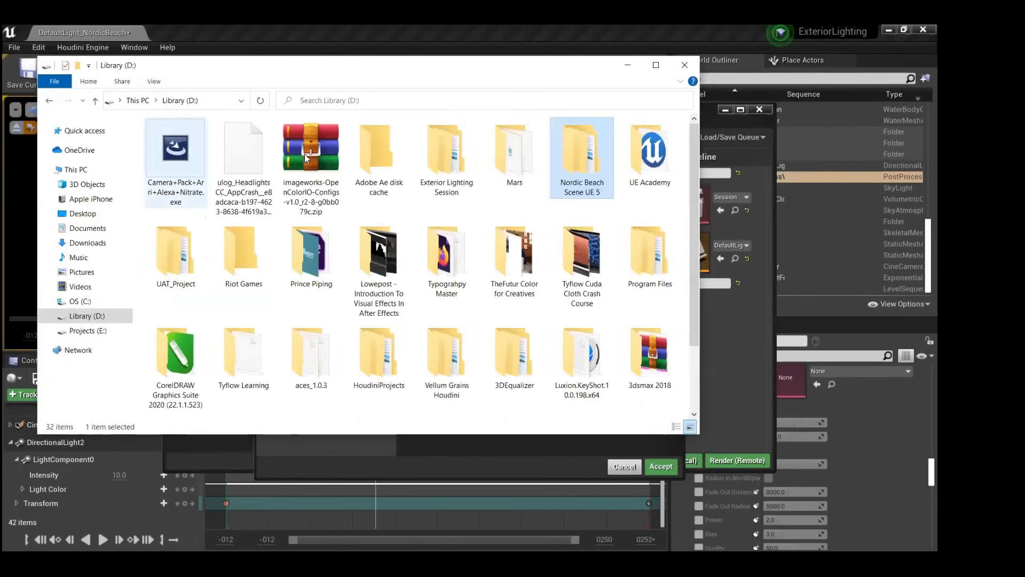
double_click(514, 152)
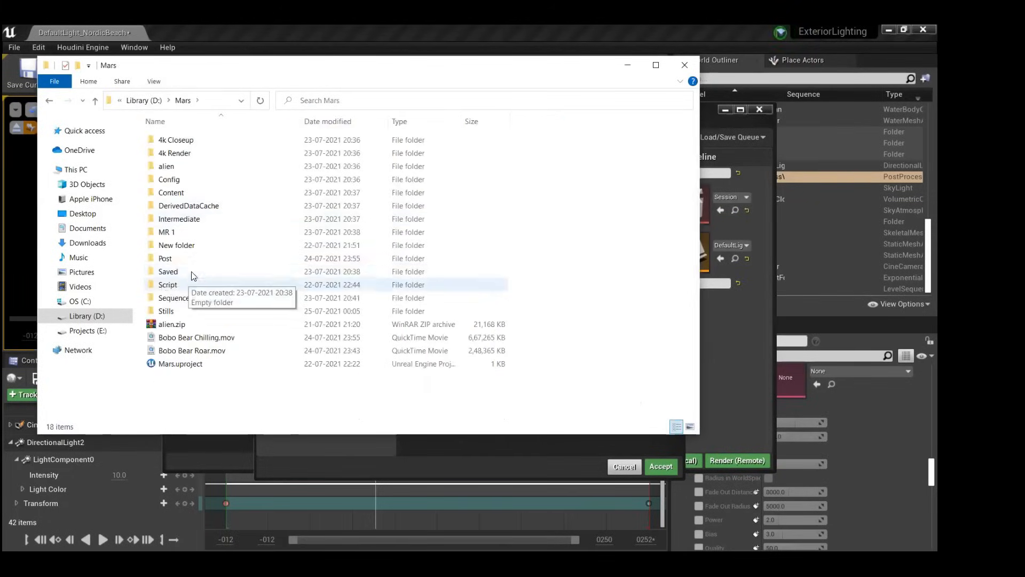
left_click(194, 296)
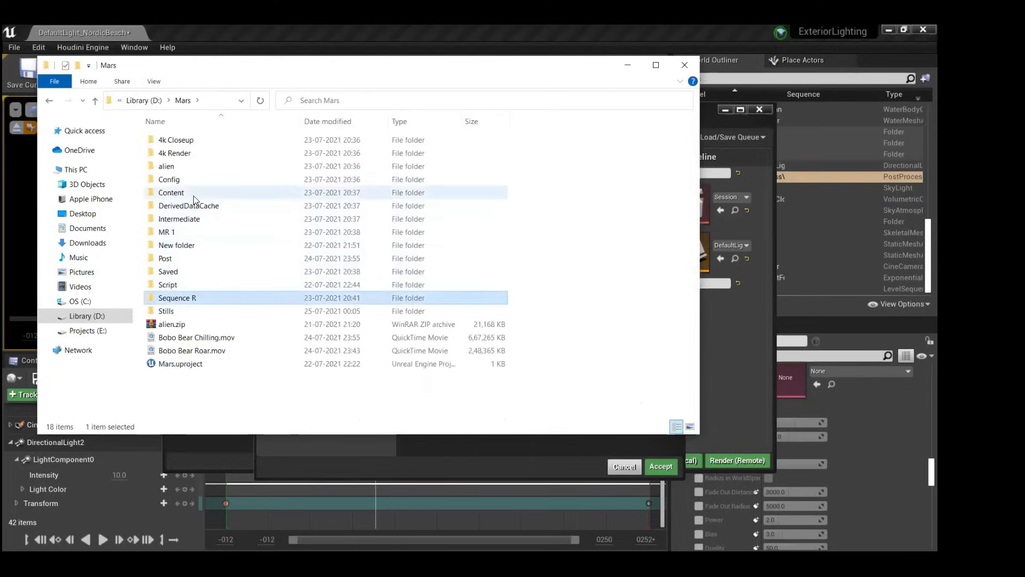
left_click(186, 155)
double_click(186, 155)
left_click(230, 154)
double_click(409, 199)
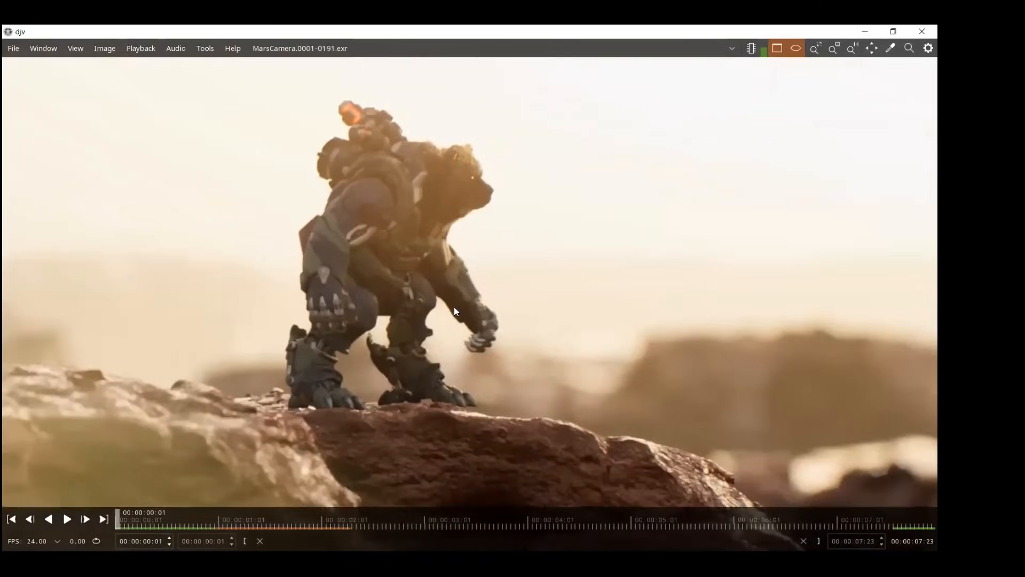
Scrub through the MarsCamera sequence to examine the motion blur on the moving bear character.
left_click_drag(275, 526, 244, 524)
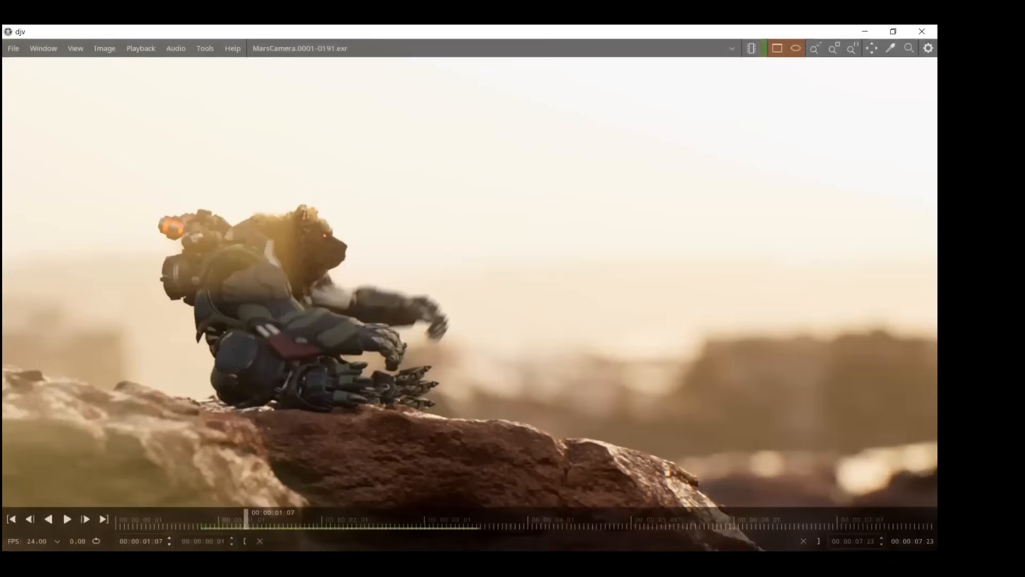
left_click(240, 514)
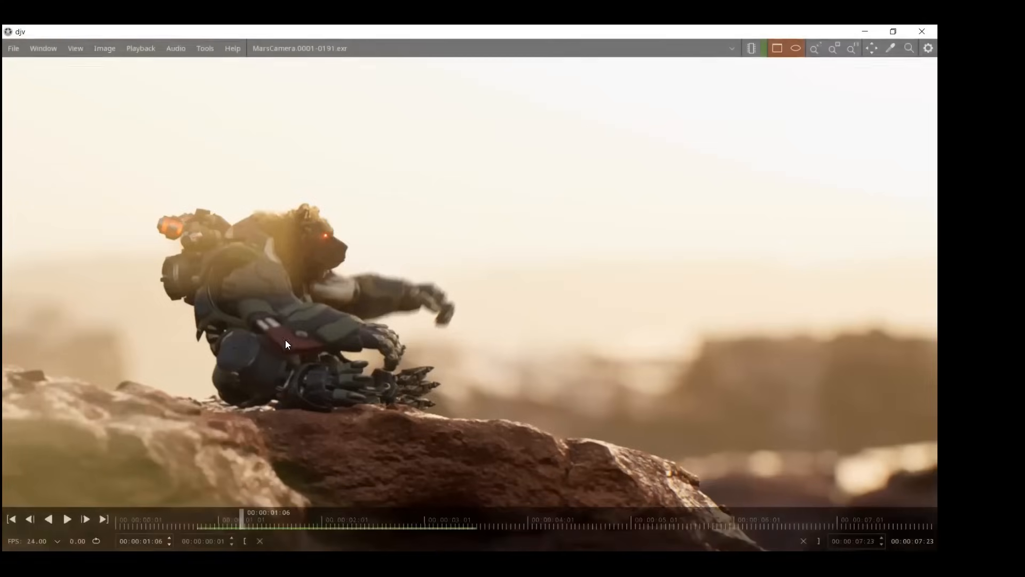
left_click(376, 521)
left_click_drag(394, 522, 676, 517)
left_click_drag(425, 508, 207, 492)
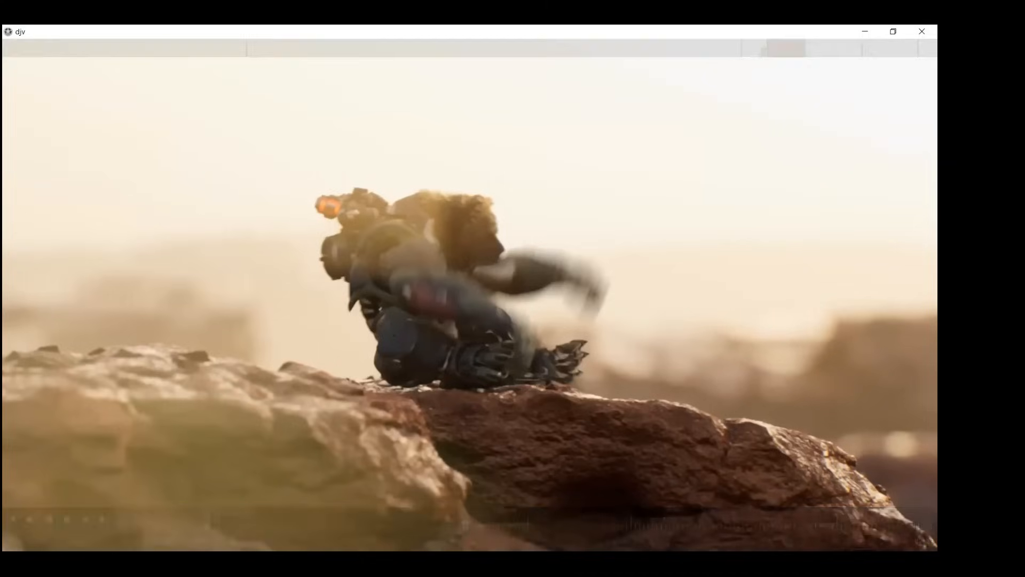
Switch back to Unreal Engine, set the Temporal Sample Count to 64 and override anti-aliasing with the method None.
key("alt+Tab")
key("alt+Tab")
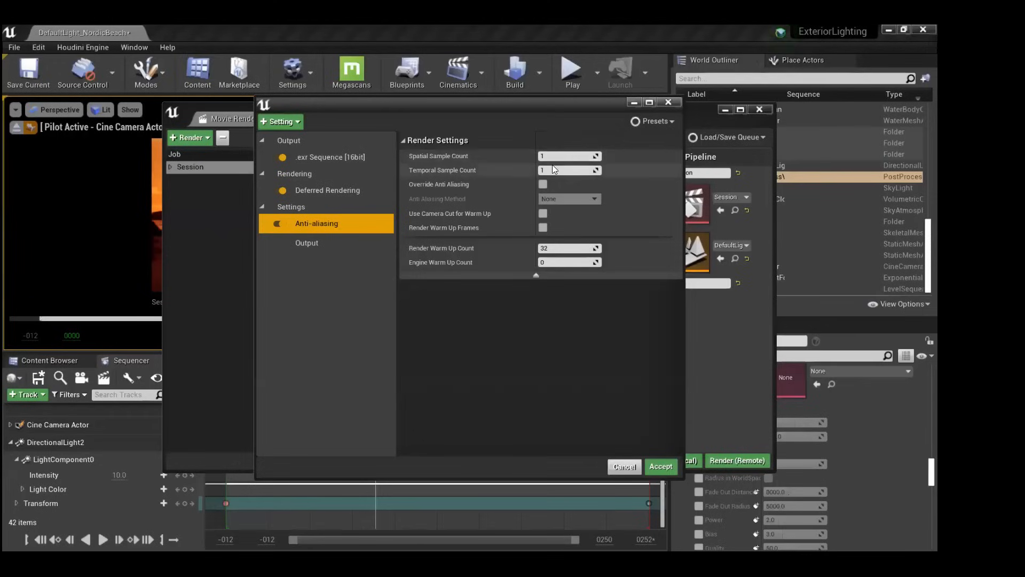
left_click(549, 171)
type("64")
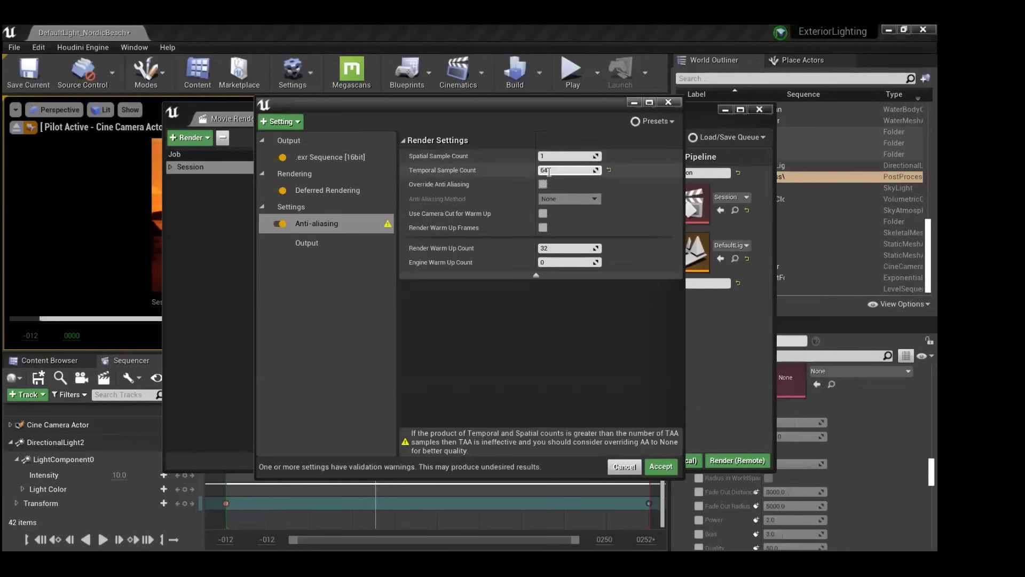
key("Return")
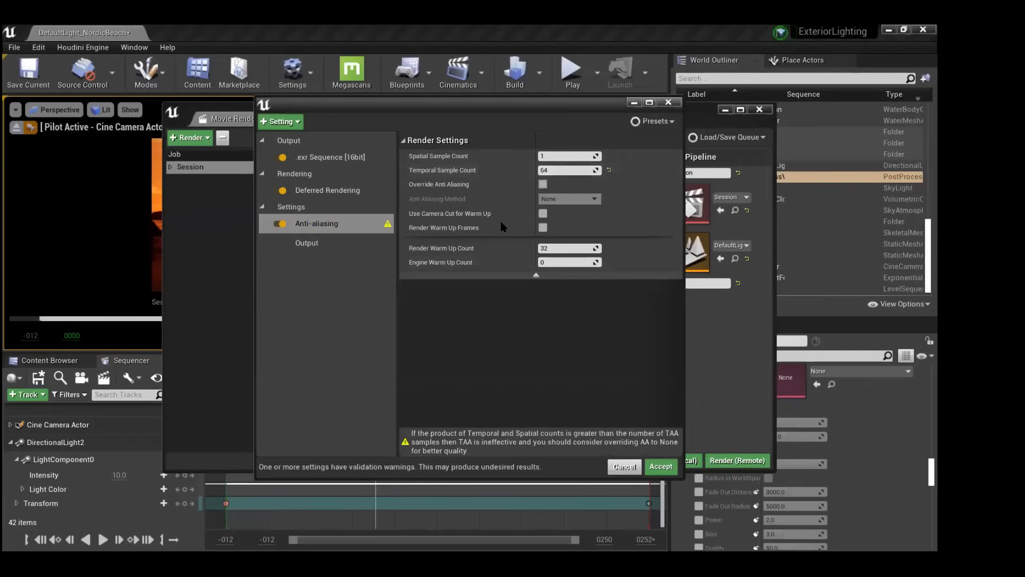
left_click(542, 184)
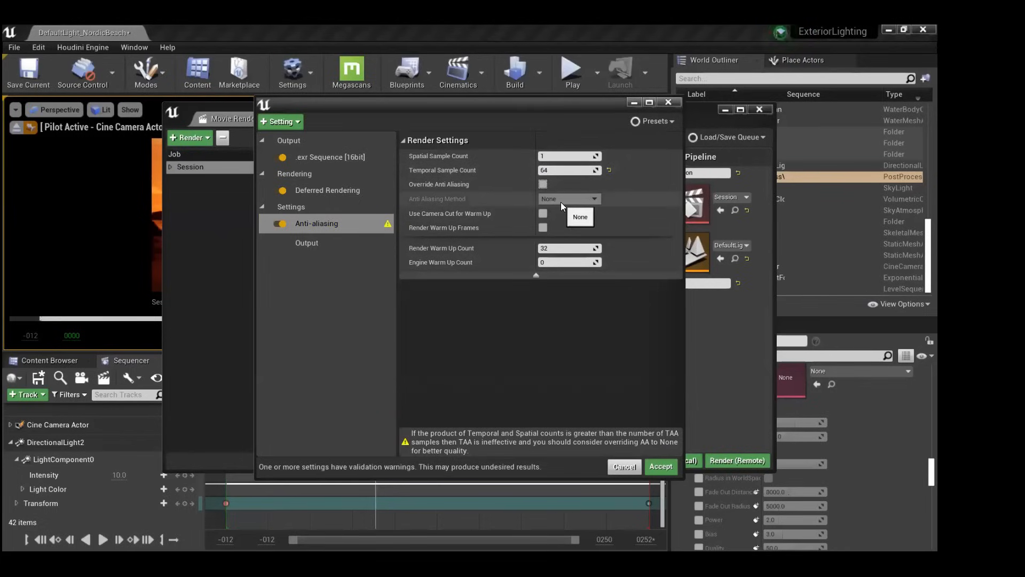
left_click(543, 184)
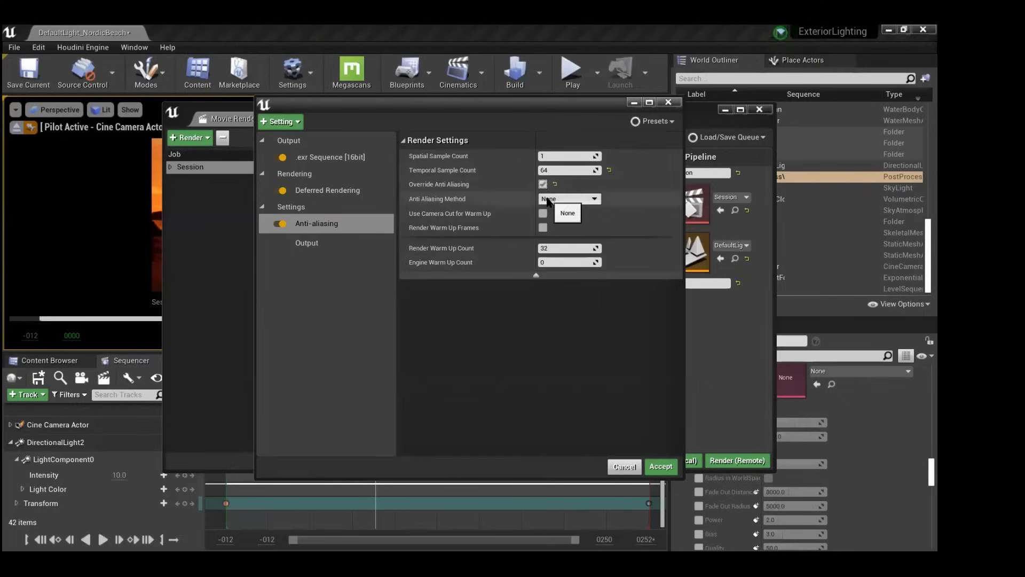
left_click(561, 199)
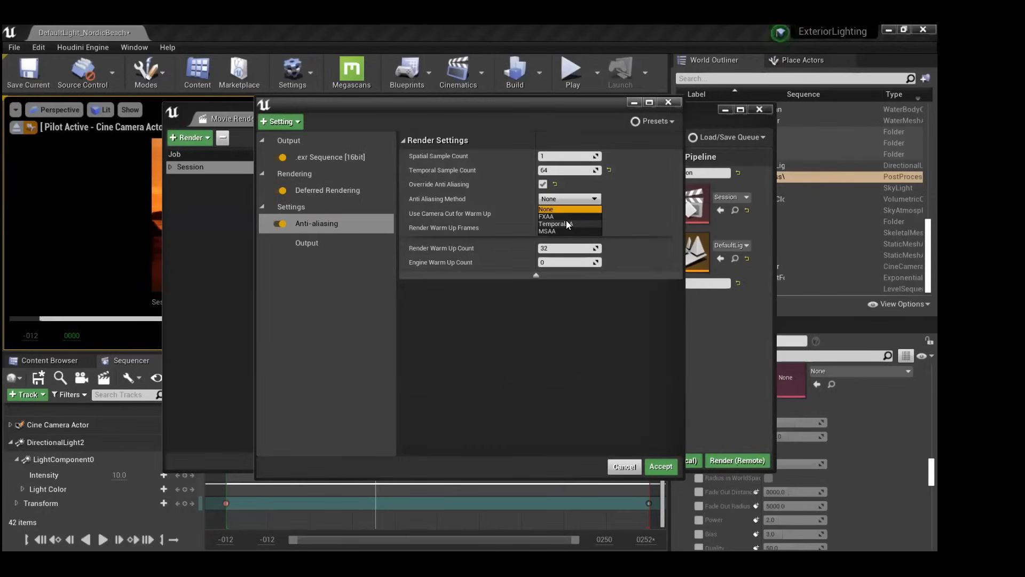
left_click(513, 185)
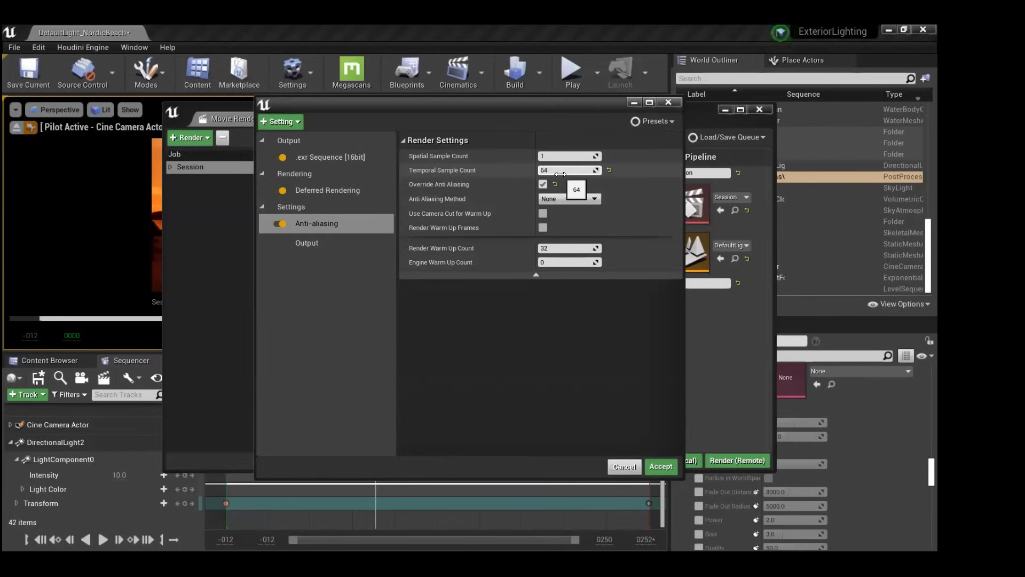
Switch to djv, play the MarsCamera sequence and scrub through its frames to examine the rendered motion.
key("alt+Tab")
key("alt+Tab")
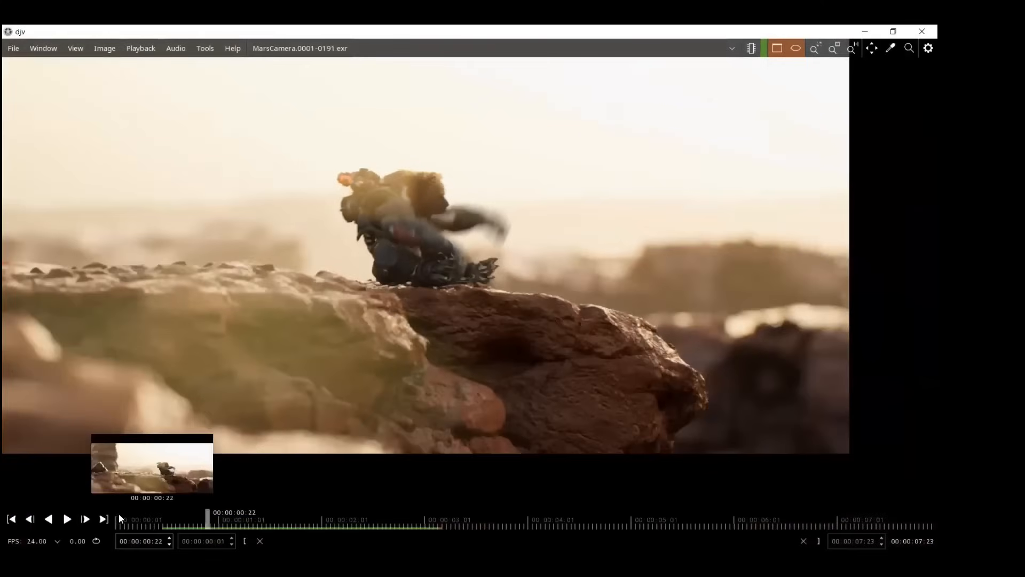
left_click(118, 516)
left_click(67, 518)
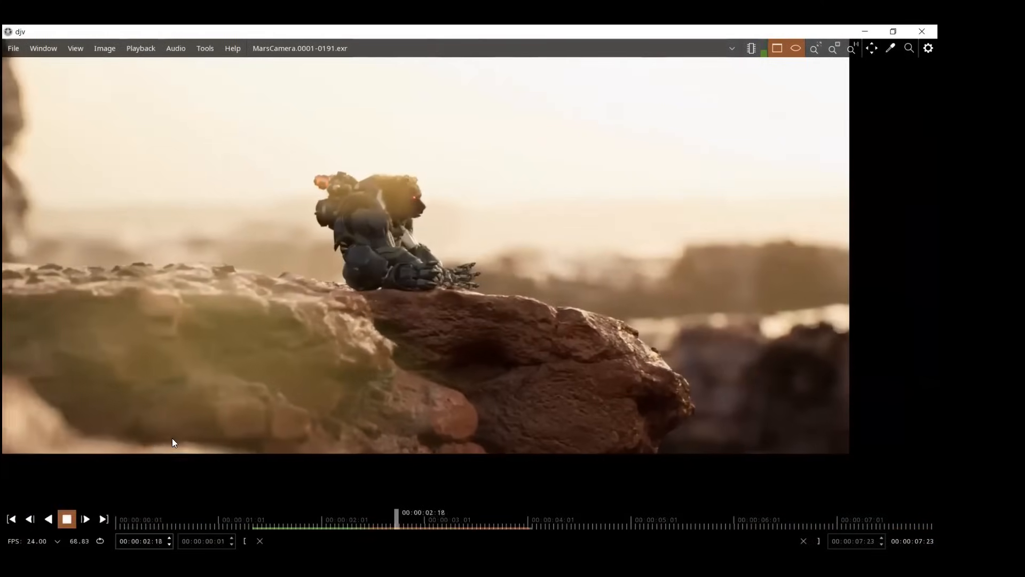
left_click(795, 48)
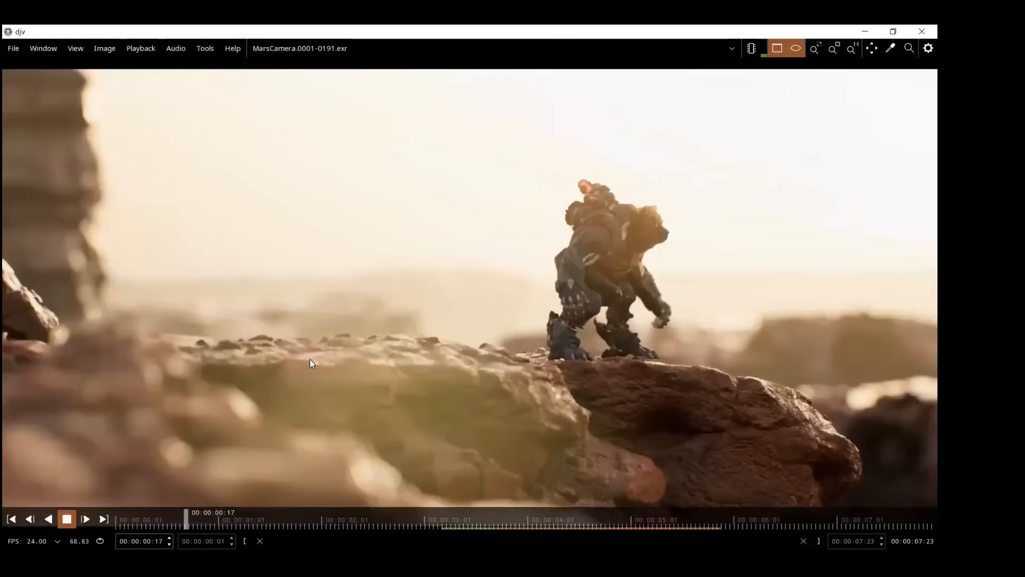
left_click(67, 519)
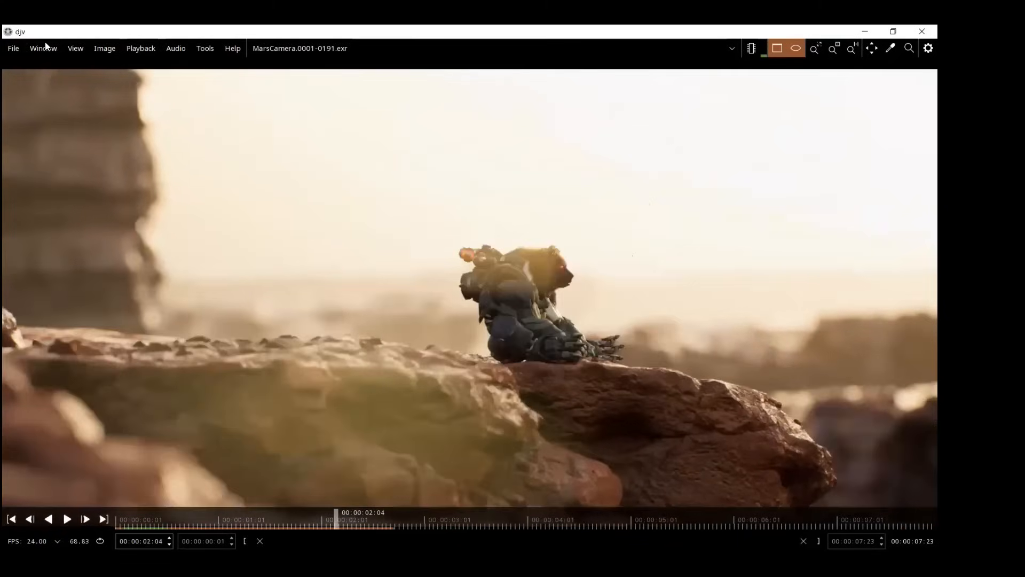
left_click_drag(335, 515, 139, 521)
left_click(280, 513)
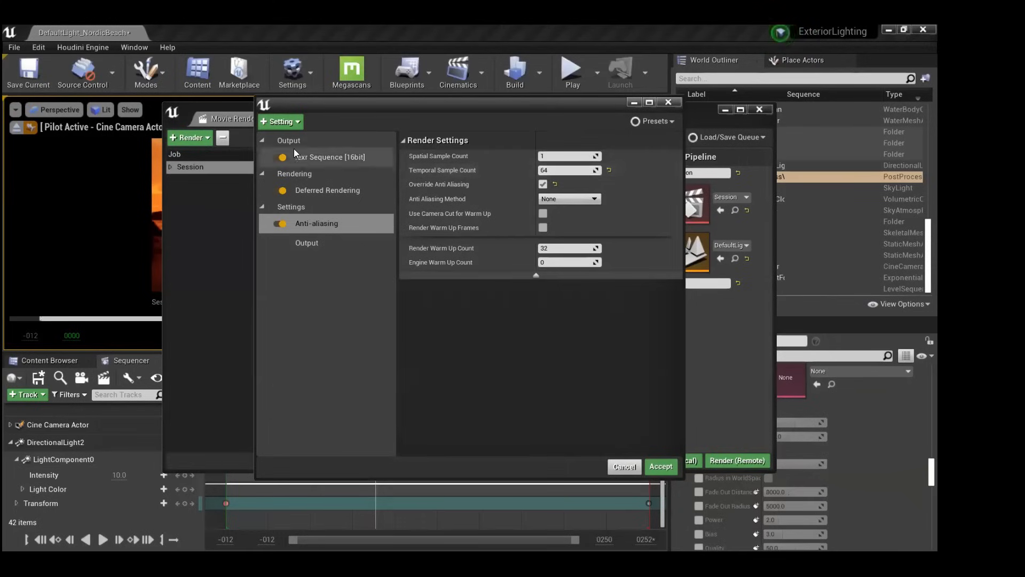
Add a Console Variables setting to the Session job's render configuration.
left_click(288, 122)
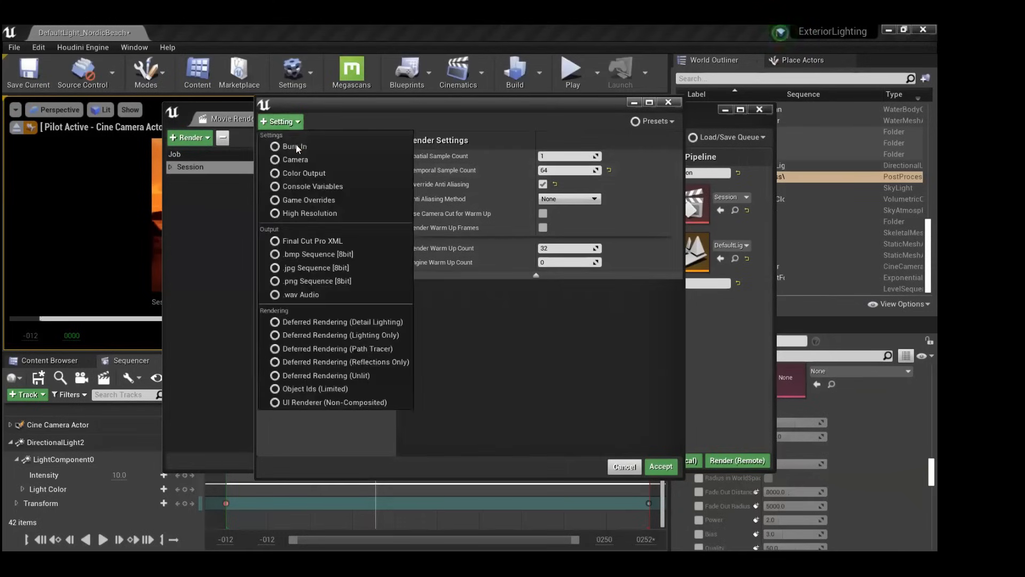
left_click(306, 186)
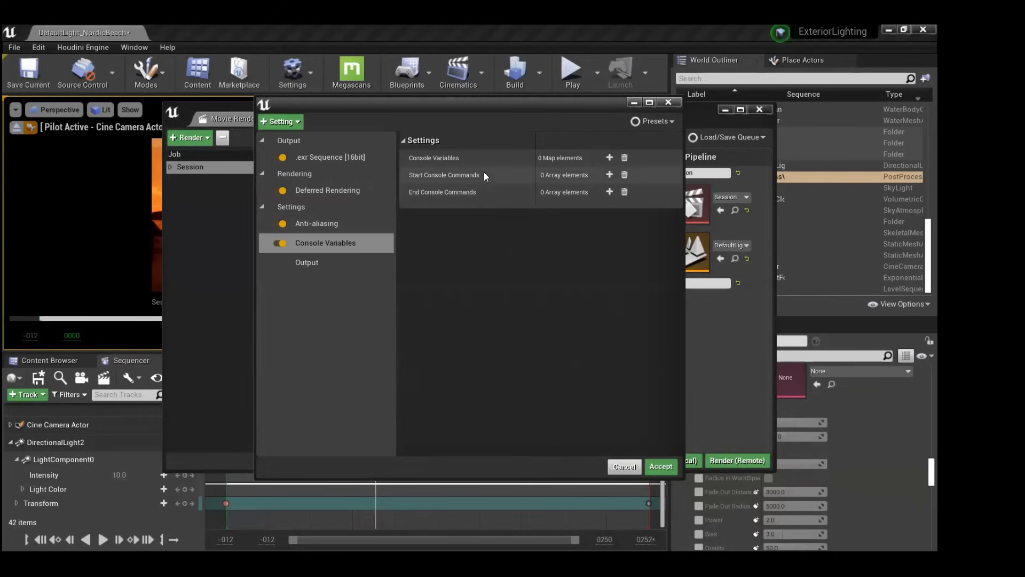
Switch to Firefox, search the web for "unreal console variable" and look through the results.
key("alt+Tab")
key("alt+Tab")
key("alt+Tab")
key("alt+Tab")
key("alt+Tab")
key("alt+Tab")
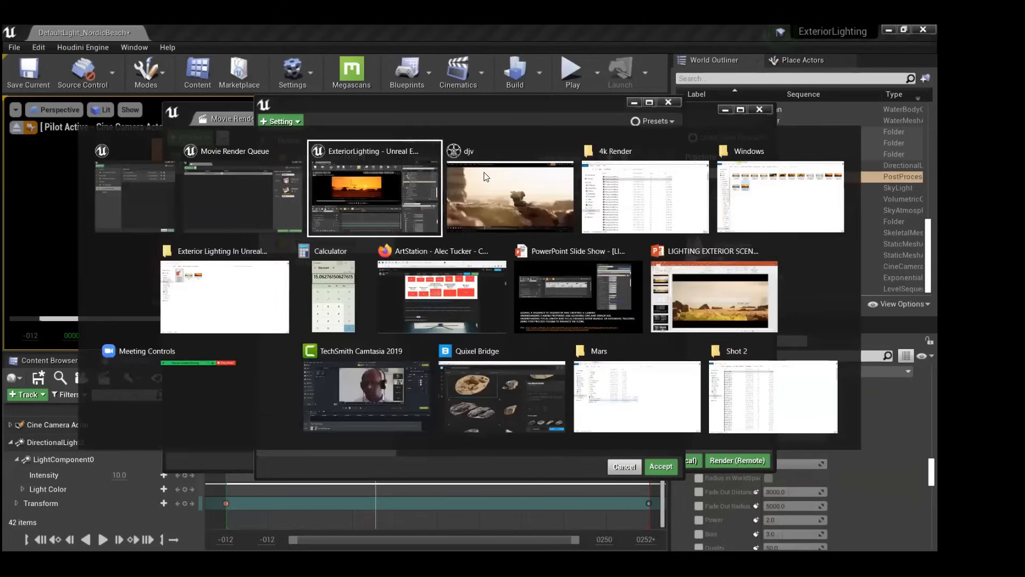
key("alt+Tab")
left_click(345, 68)
type("unreal con")
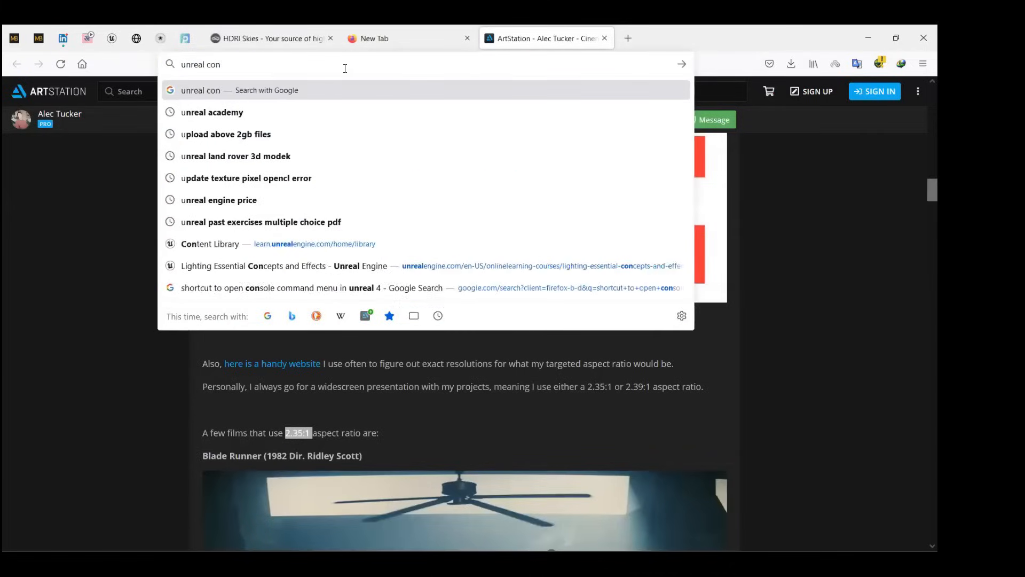
type("sole variable")
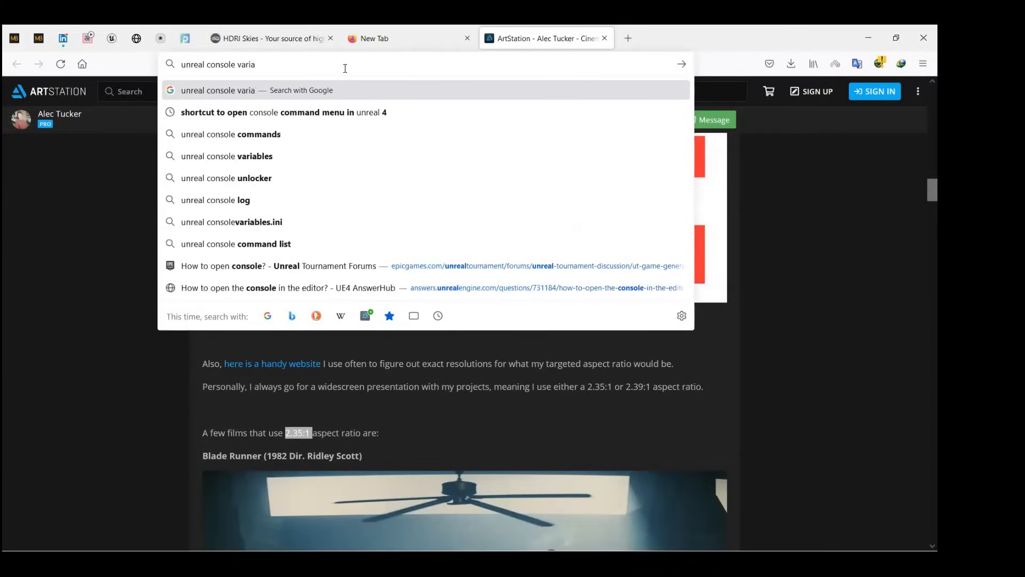
key("Return")
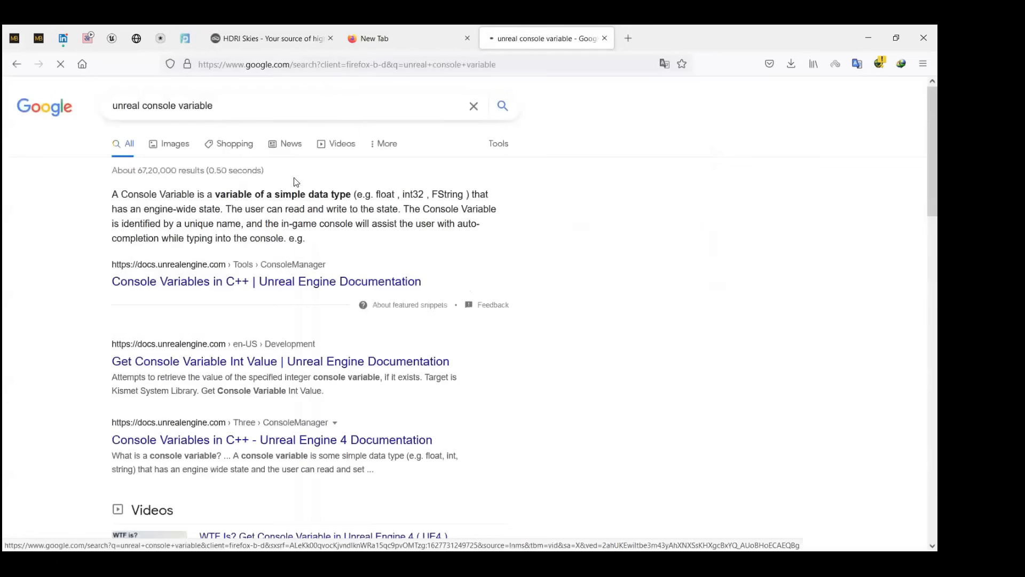
scroll(251, 283, "down", 2)
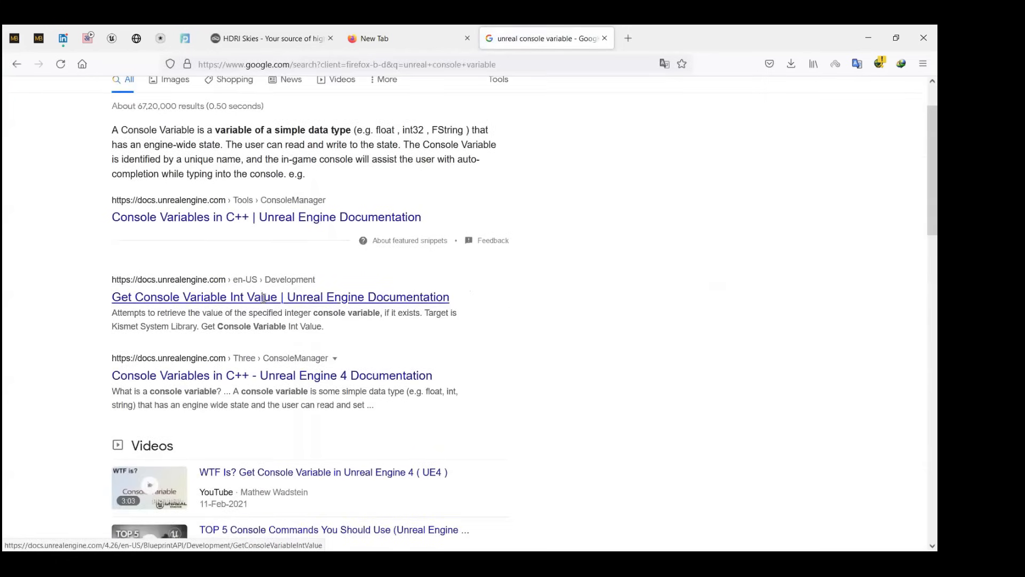
scroll(226, 97, "up", 2)
Refine the web search to "unreal console variables movie render queue".
left_click(230, 107)
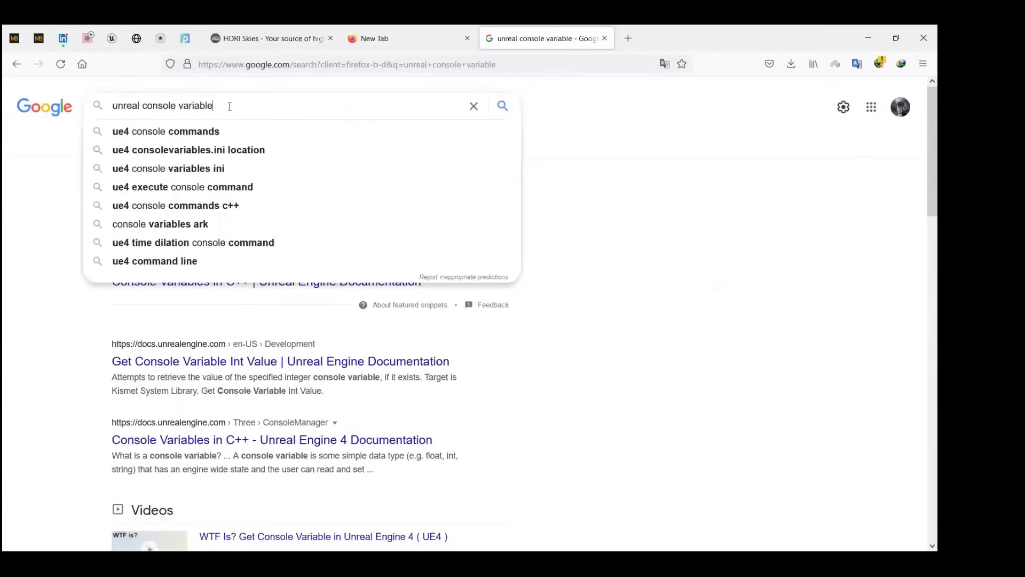
type("movie")
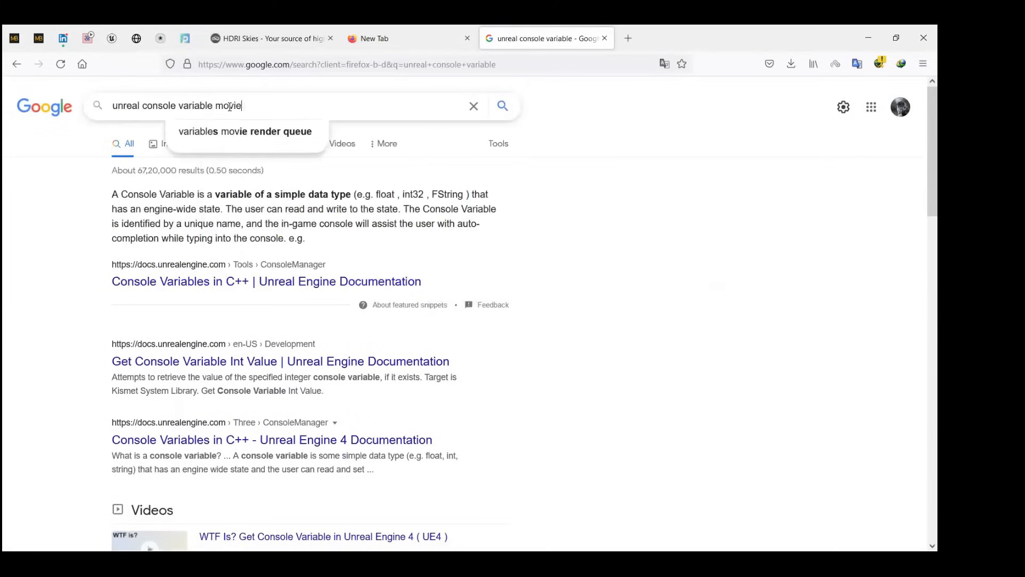
type(" render que")
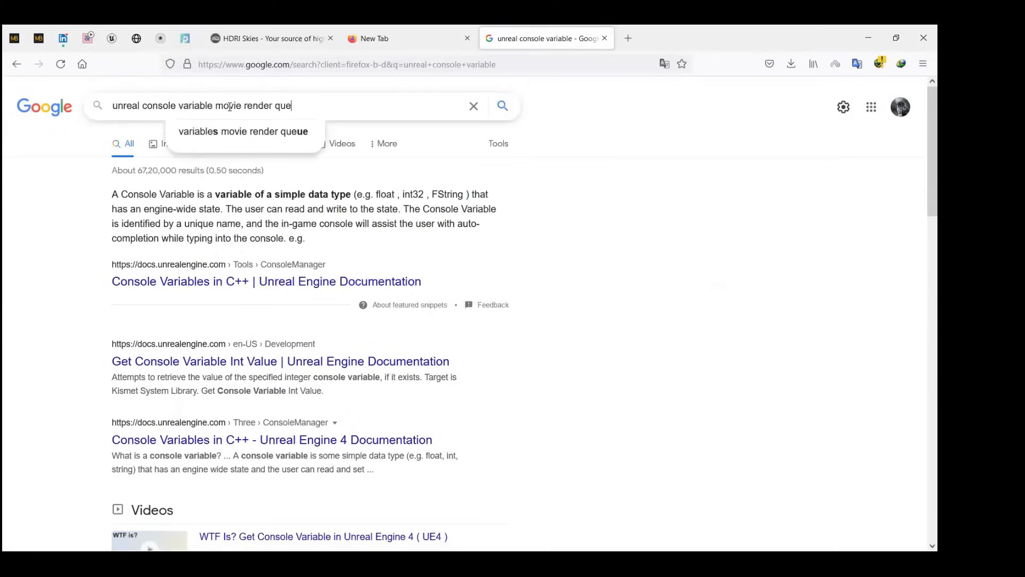
key("Down")
key("Return")
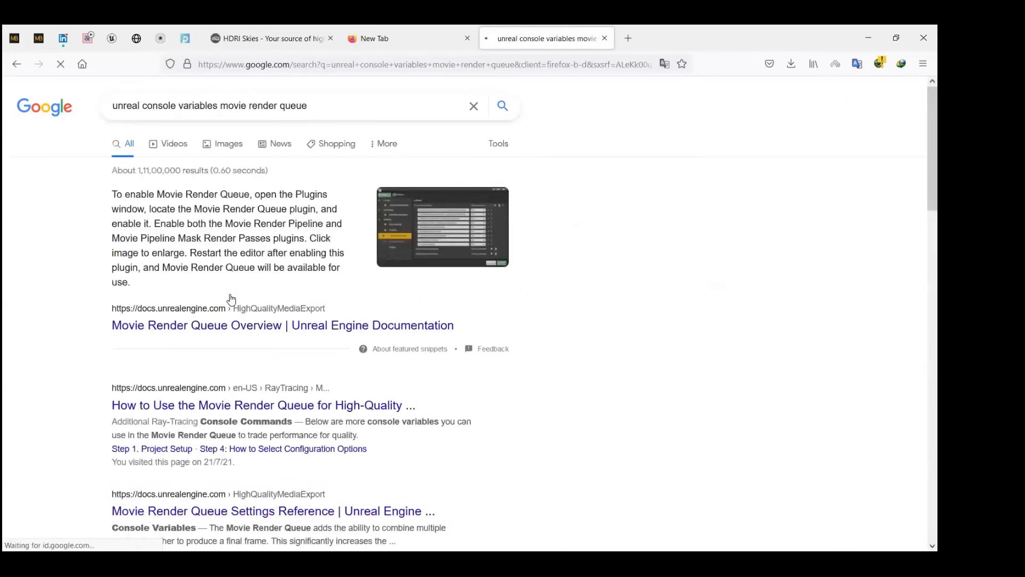
Open the Movie Render Queue overview, high-quality renders guide and settings reference results in separate tabs, and show the overview.
scroll(230, 299, "down", 2)
middle_click(229, 262)
middle_click(224, 340)
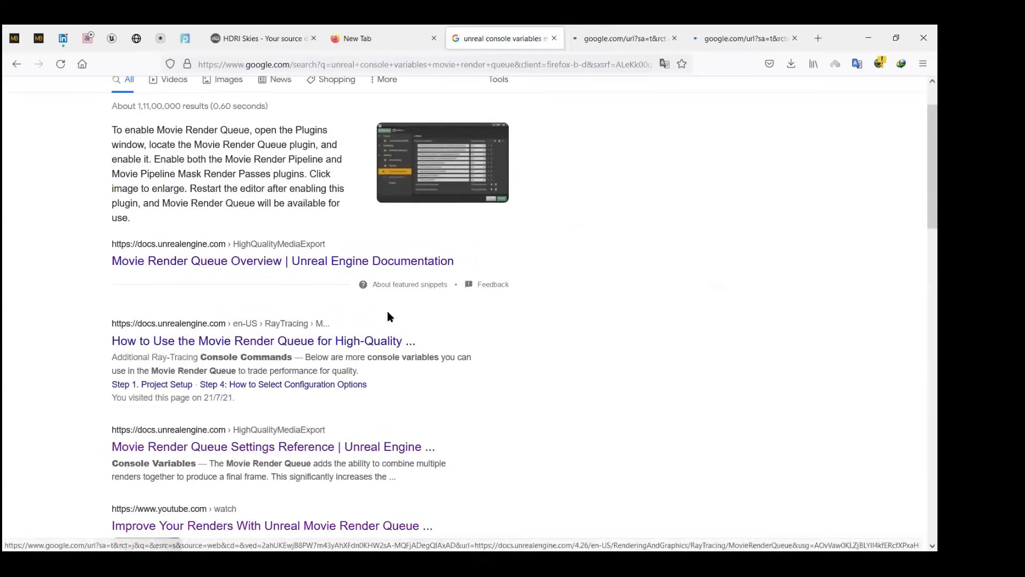
middle_click(345, 446)
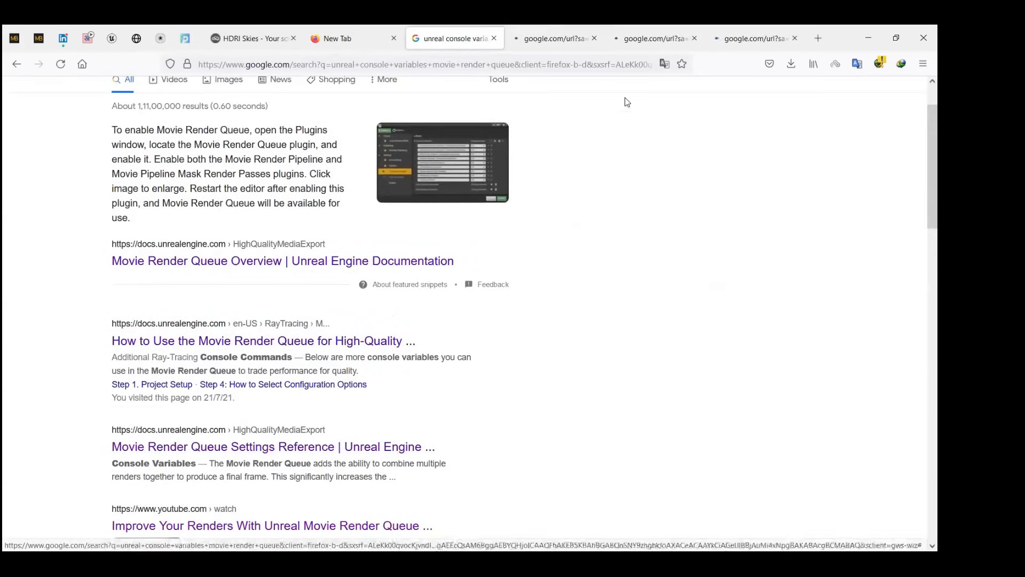
left_click(563, 47)
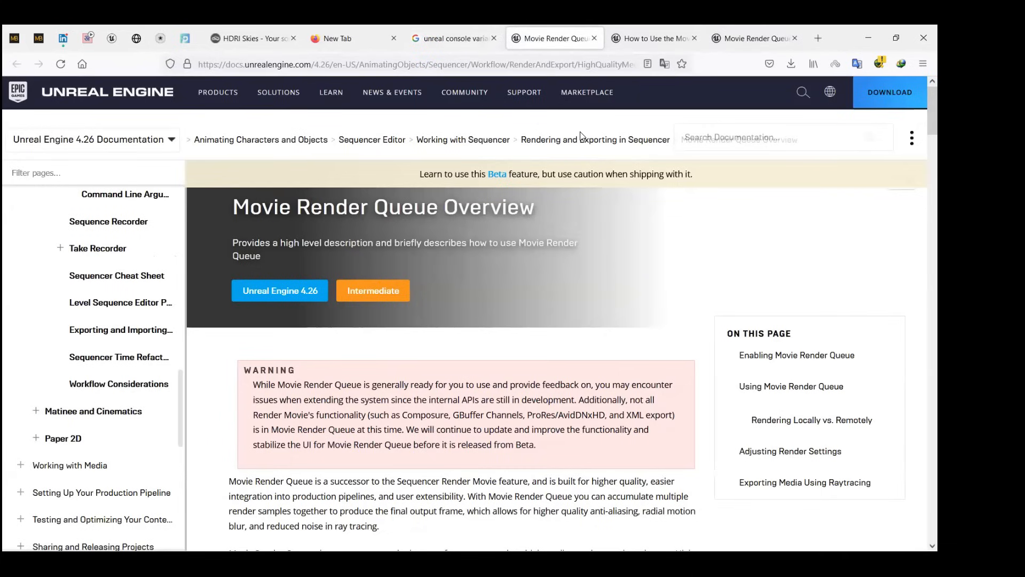
Switch to Unreal Engine, try r.forcelod as a console variable and clear the Console Variables entries.
key("alt+Tab")
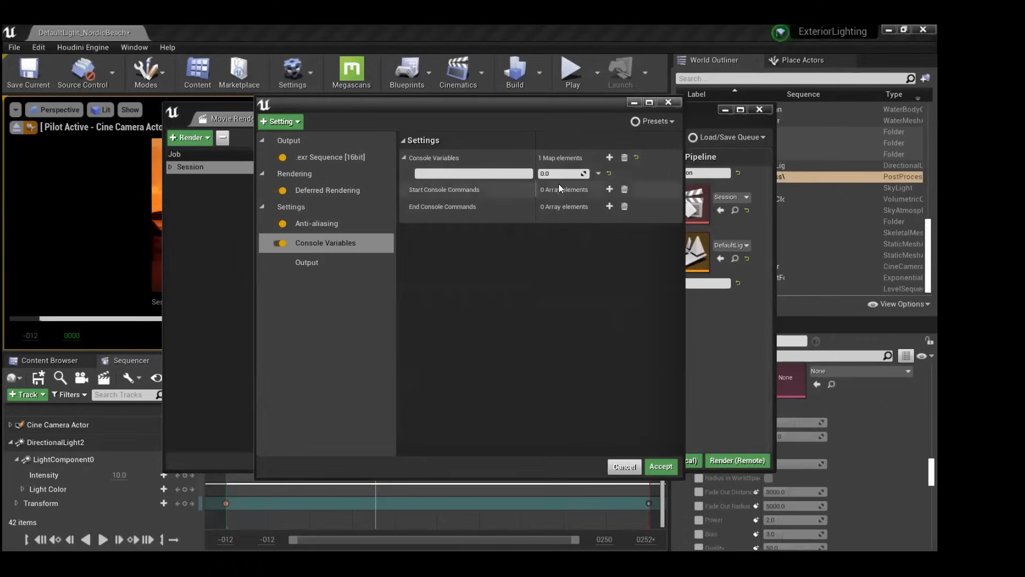
left_click(483, 176)
type("r.force")
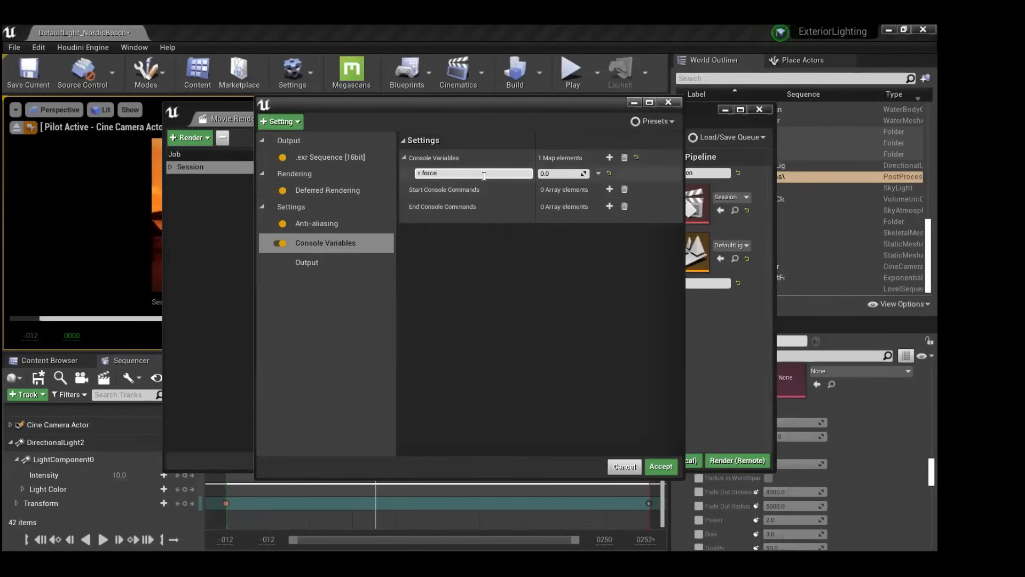
type("lod")
left_click(555, 171)
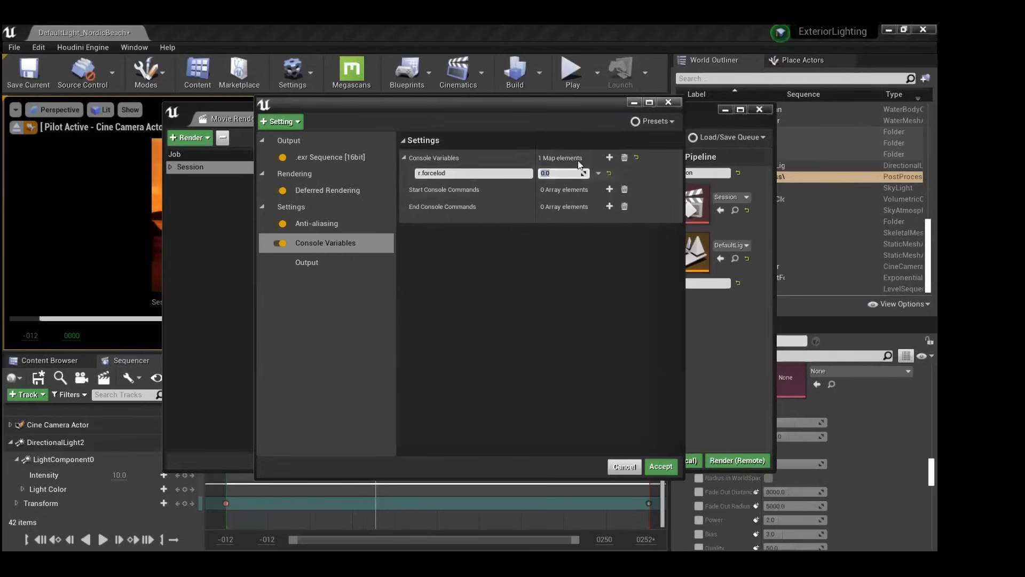
left_click(625, 158)
Switch to Firefox and examine the denoiser console variables under Exporting Media Using Raytracing in the Movie Render Queue overview.
key("alt+Tab")
key("alt+Tab")
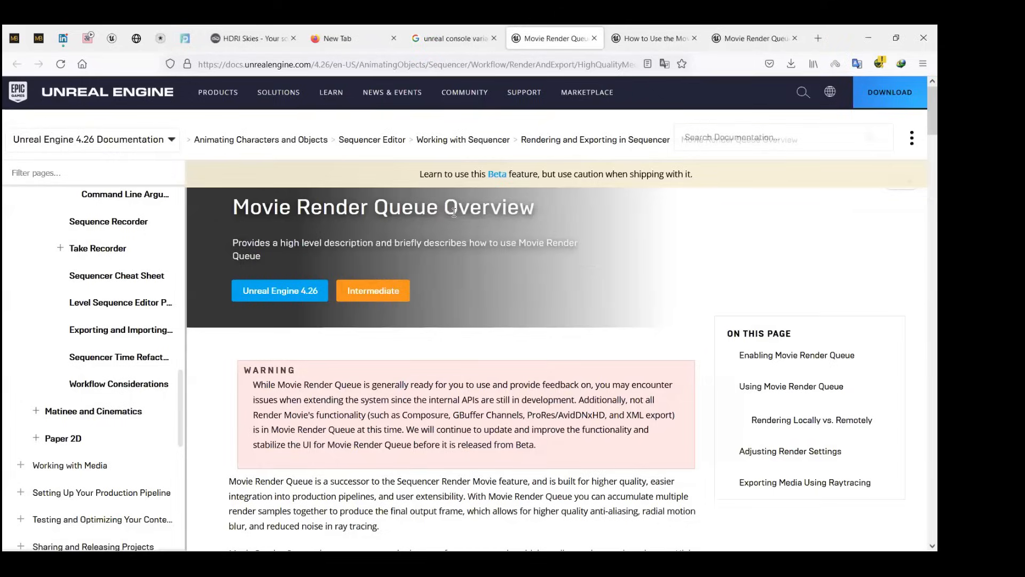
scroll(454, 213, "down", 15)
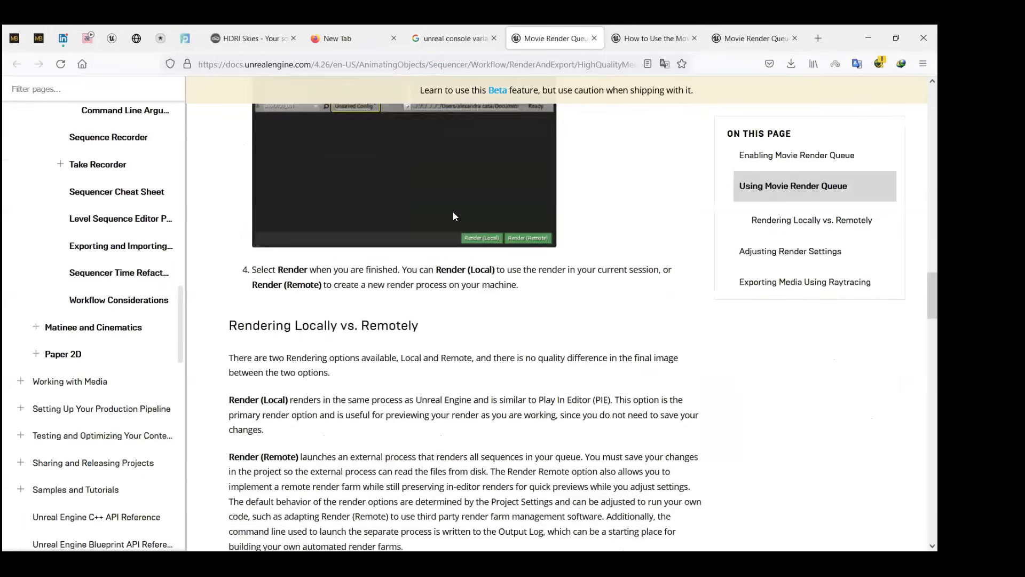
scroll(455, 215, "down", 15)
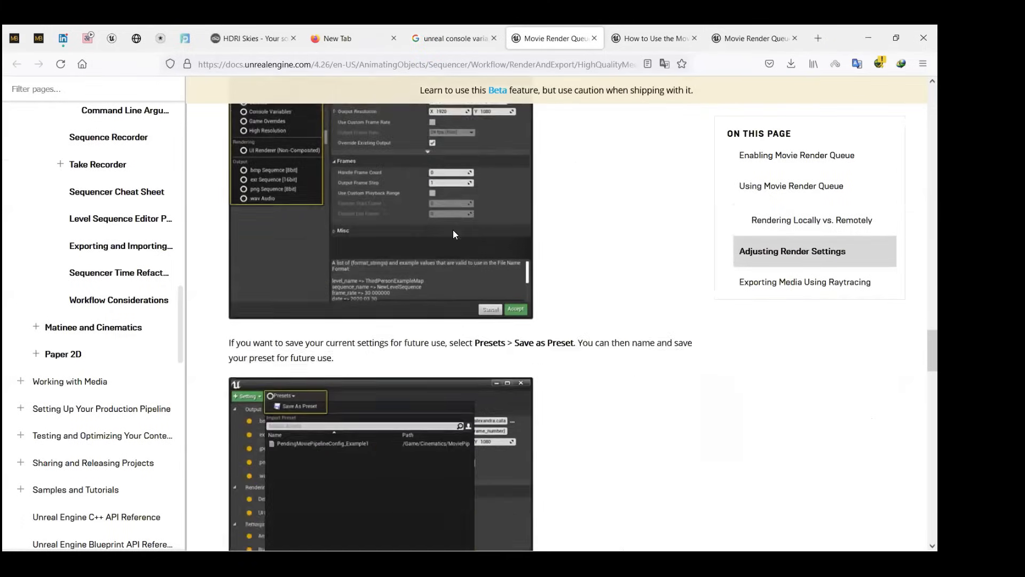
scroll(453, 230, "down", 15)
scroll(336, 279, "up", 3)
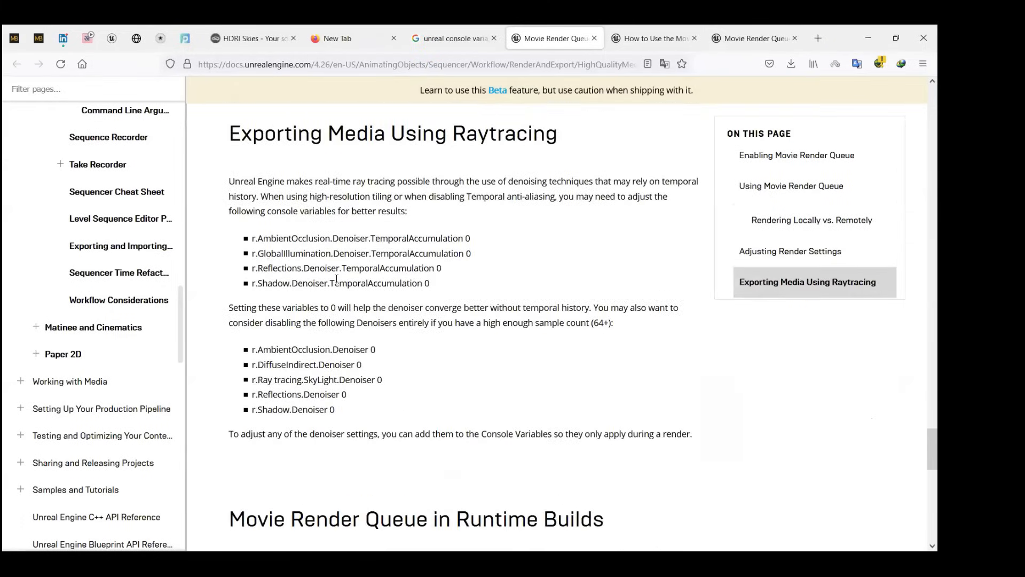
scroll(344, 283, "down", 1)
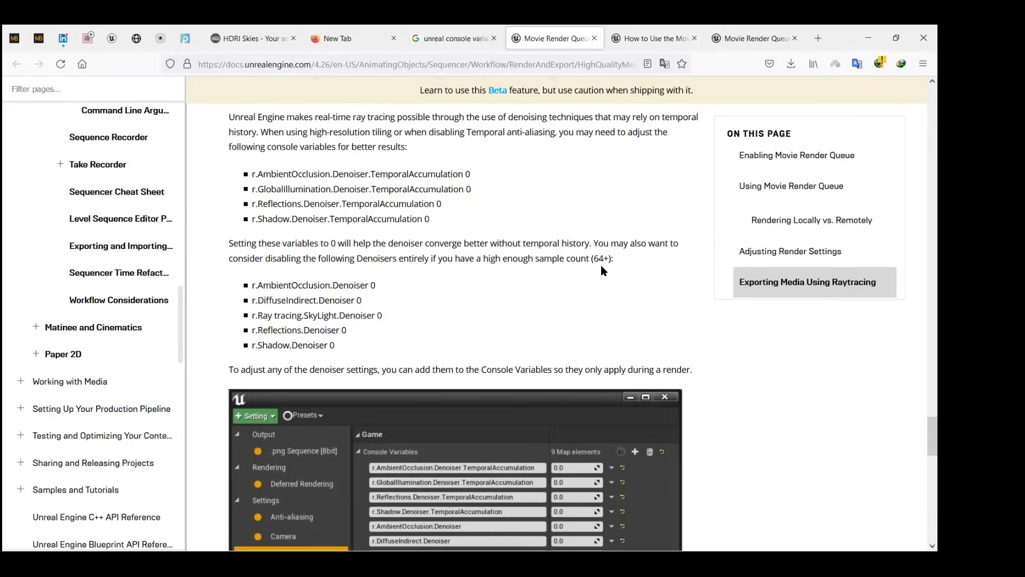
scroll(600, 265, "down", 6)
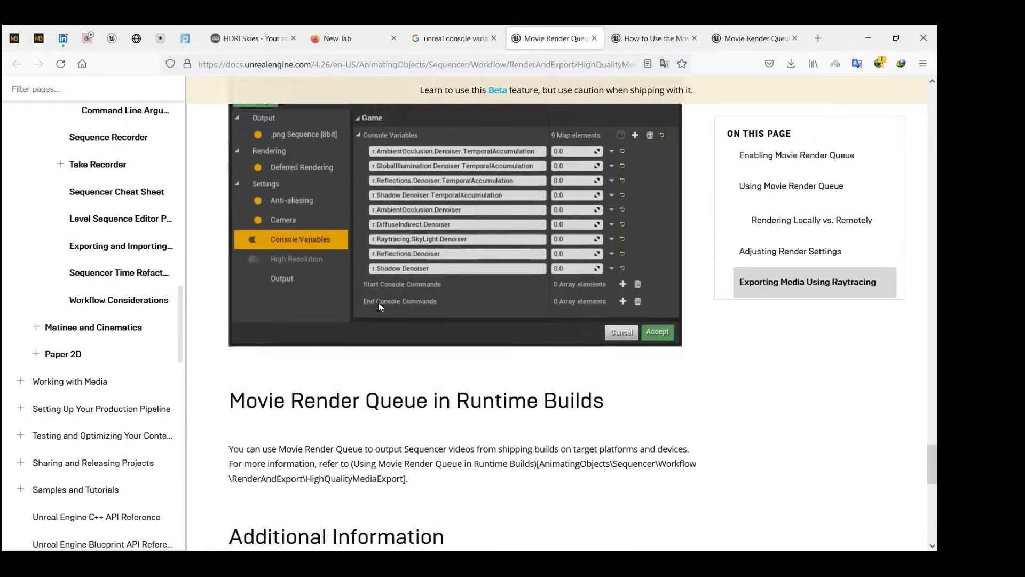
Copy the variable name r.AmbientOcclusion.Denoiser from the documentation and switch back to Unreal Engine.
scroll(378, 302, "up", 6)
left_click_drag(252, 285, 368, 283)
key("ctrl+c")
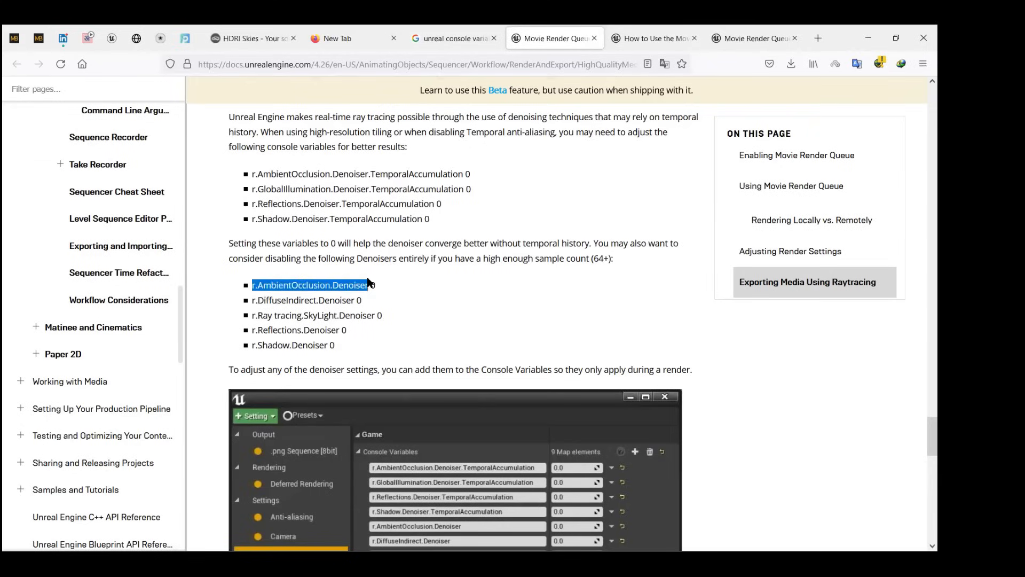
key("alt+Tab")
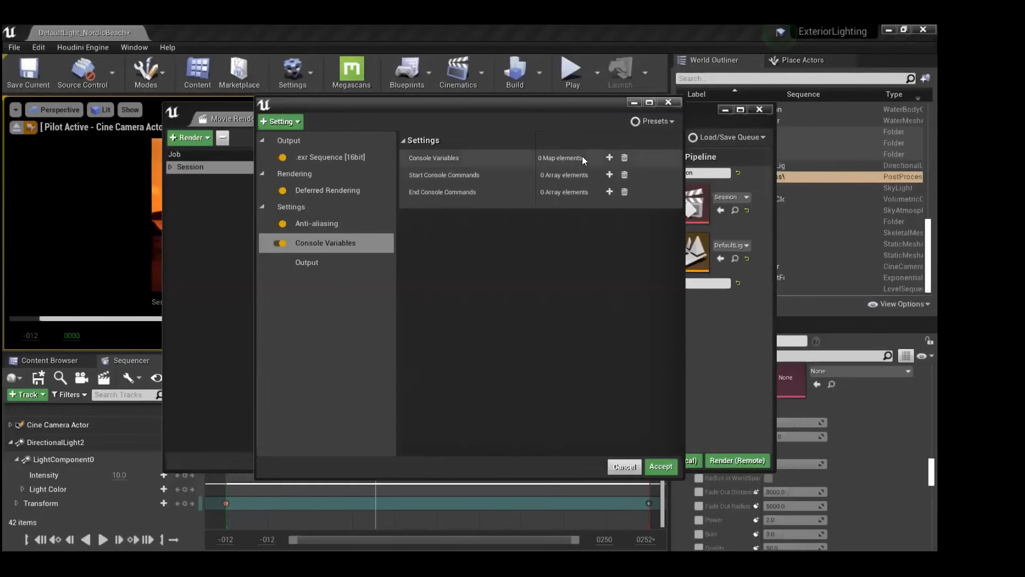
Add a console variable named r.AmbientOcclusion.Denoiser to the Session job's render settings.
left_click(608, 158)
left_click(477, 174)
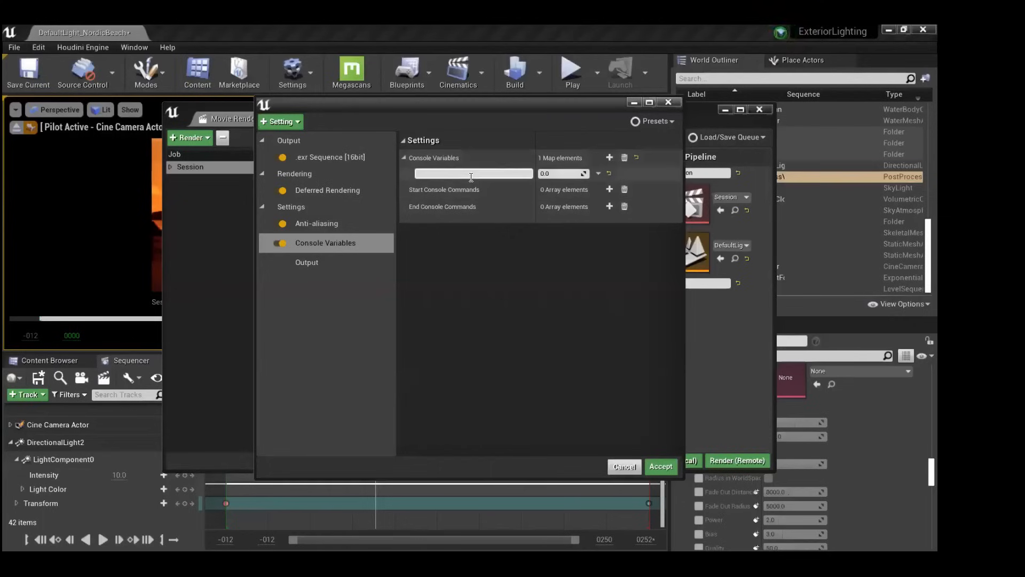
key("ctrl+v")
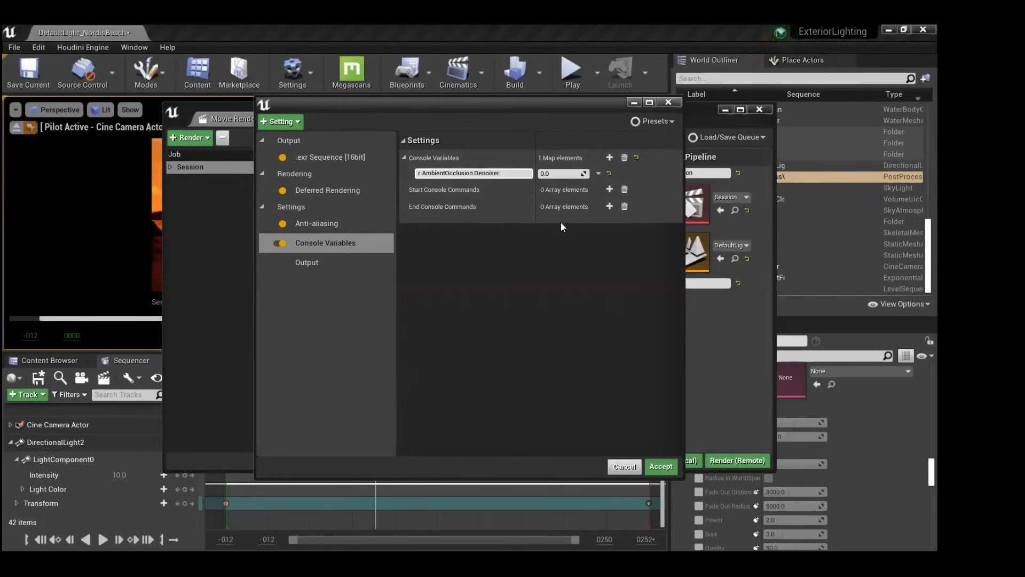
Switch to the browser and look over the denoiser variables and render settings in the Movie Render Queue documentation.
key("alt+Tab")
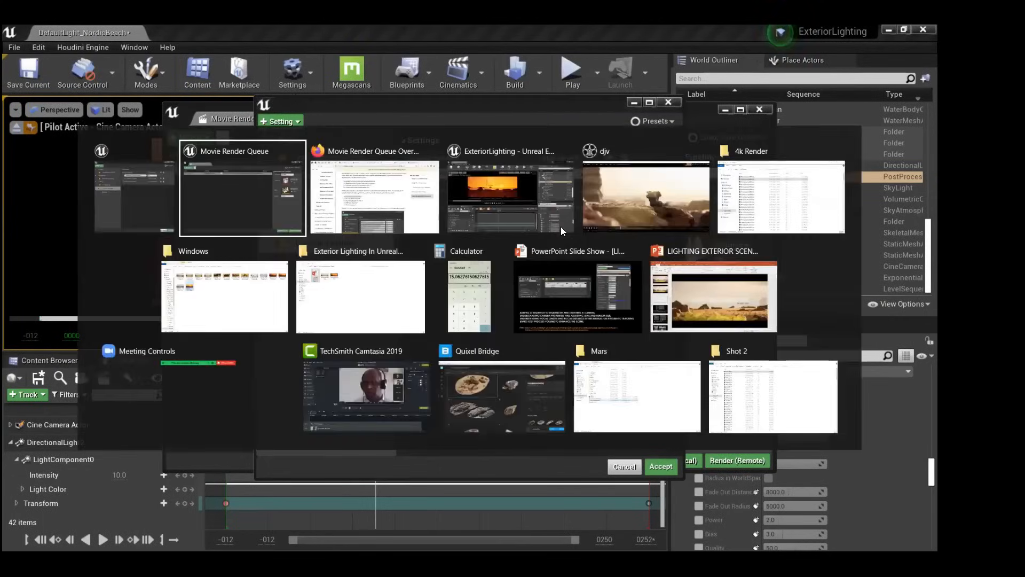
key("alt+Tab")
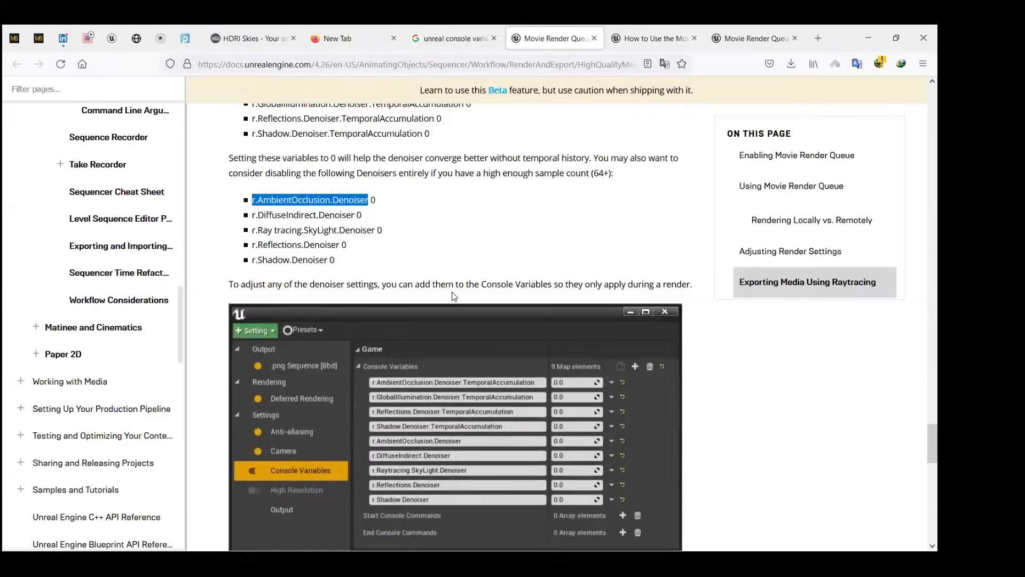
scroll(453, 296, "down", 10)
scroll(452, 294, "up", 10)
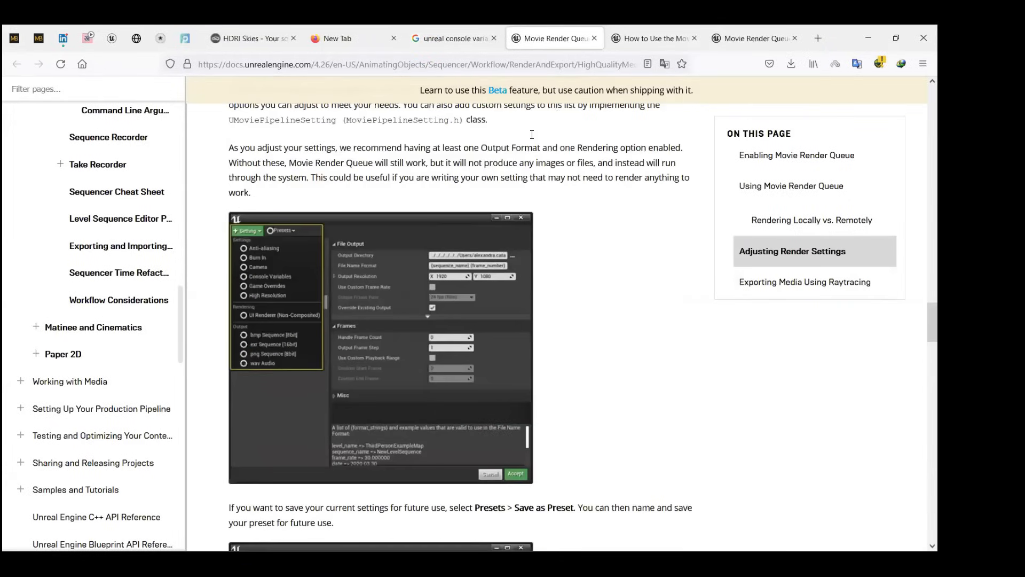
Open the How to Use the Movie Render Queue guide and skim its project setup, Sequencer and queue sections.
left_click(641, 44)
scroll(485, 302, "down", 10)
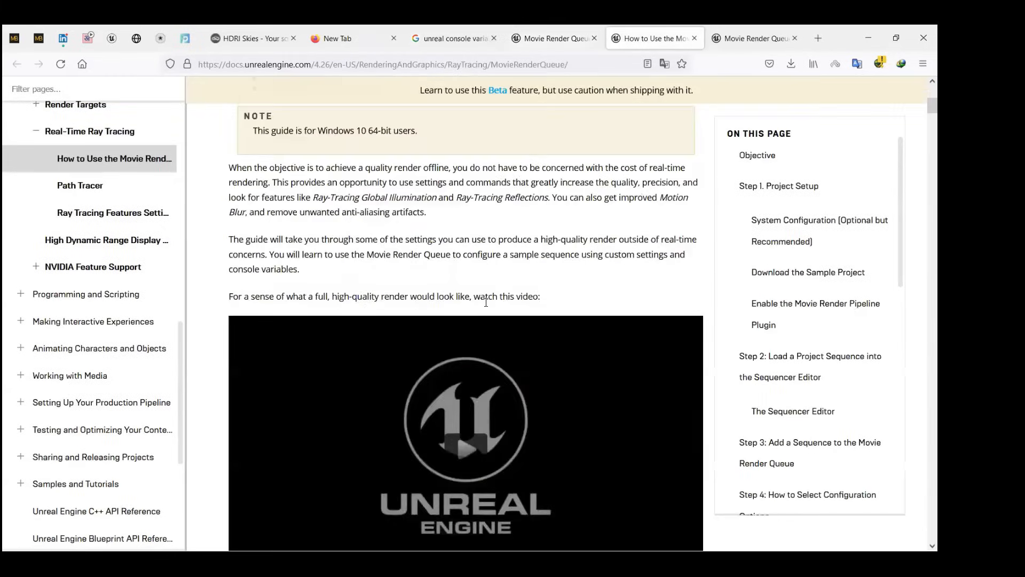
scroll(485, 305, "down", 10)
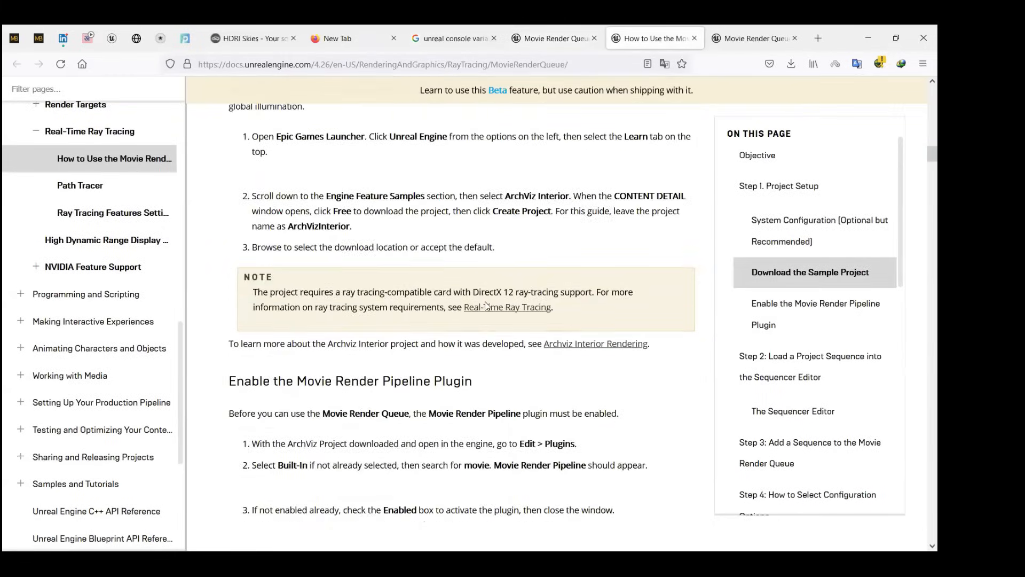
scroll(485, 306, "down", 10)
scroll(486, 302, "up", 5)
scroll(484, 301, "up", 6)
scroll(485, 301, "down", 8)
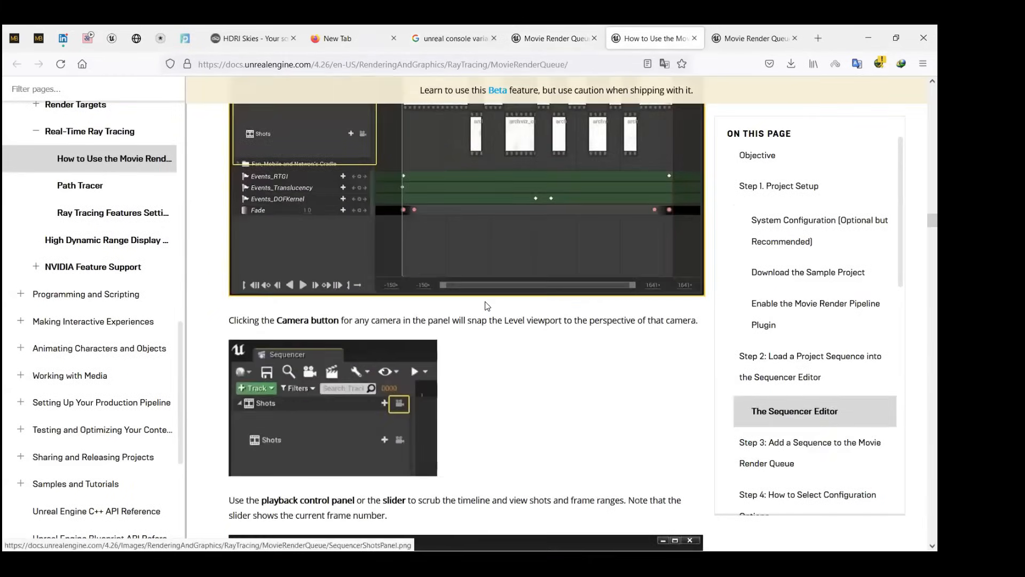
scroll(485, 306, "down", 10)
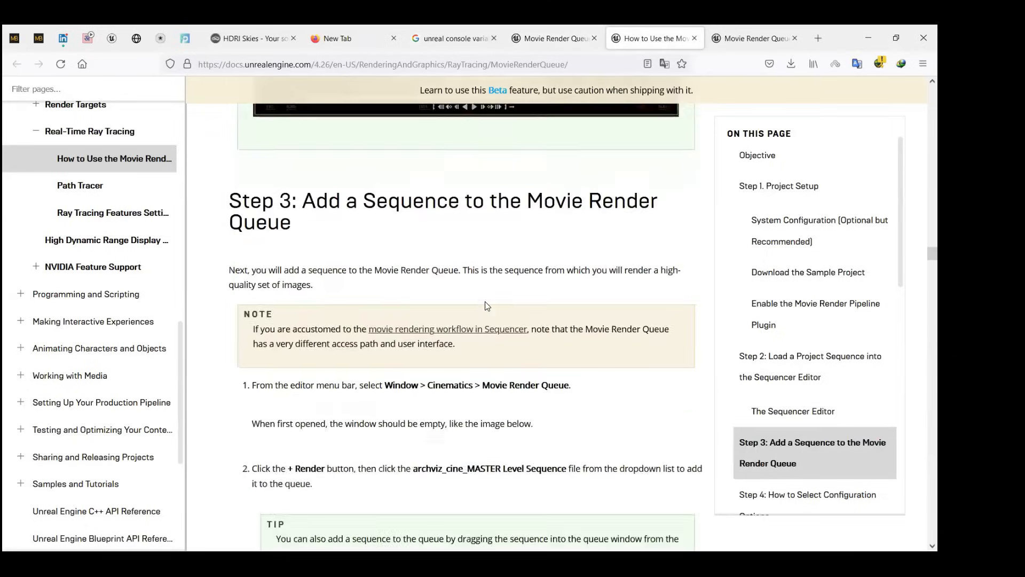
scroll(485, 306, "down", 10)
scroll(486, 305, "up", 4)
scroll(486, 306, "down", 15)
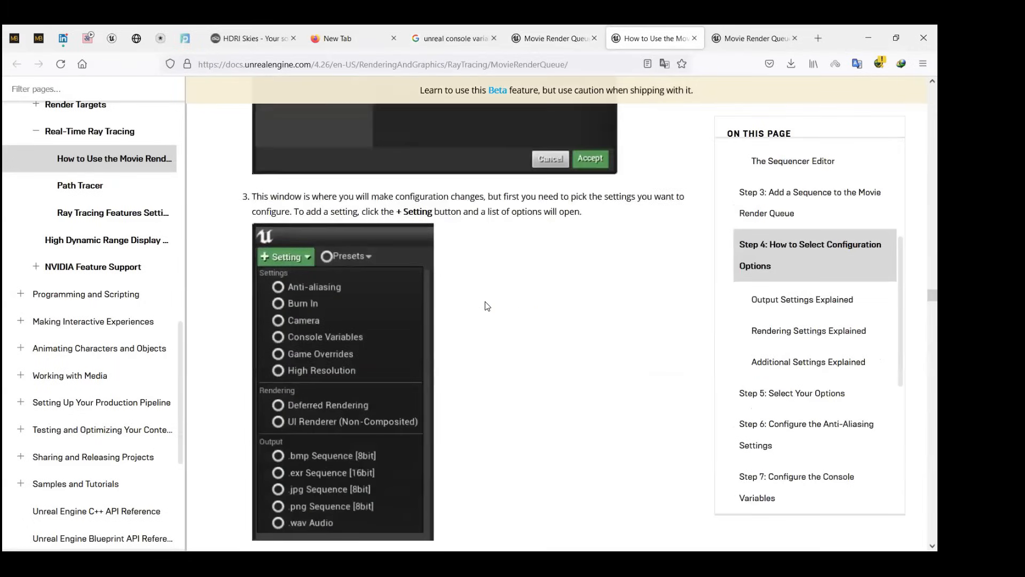
Review the guide's explanations of the output, rendering and additional settings options.
scroll(487, 306, "down", 15)
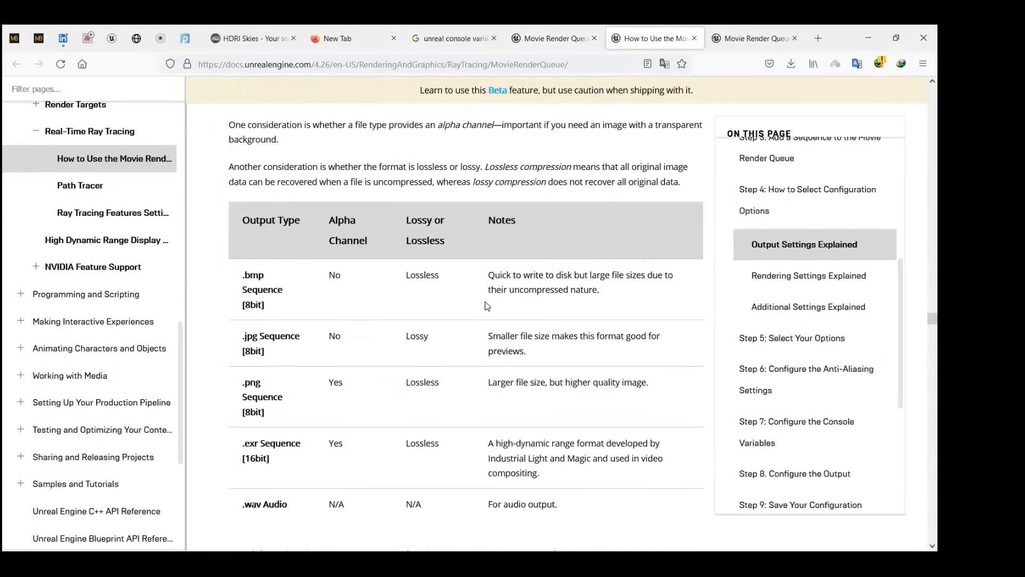
scroll(487, 306, "down", 15)
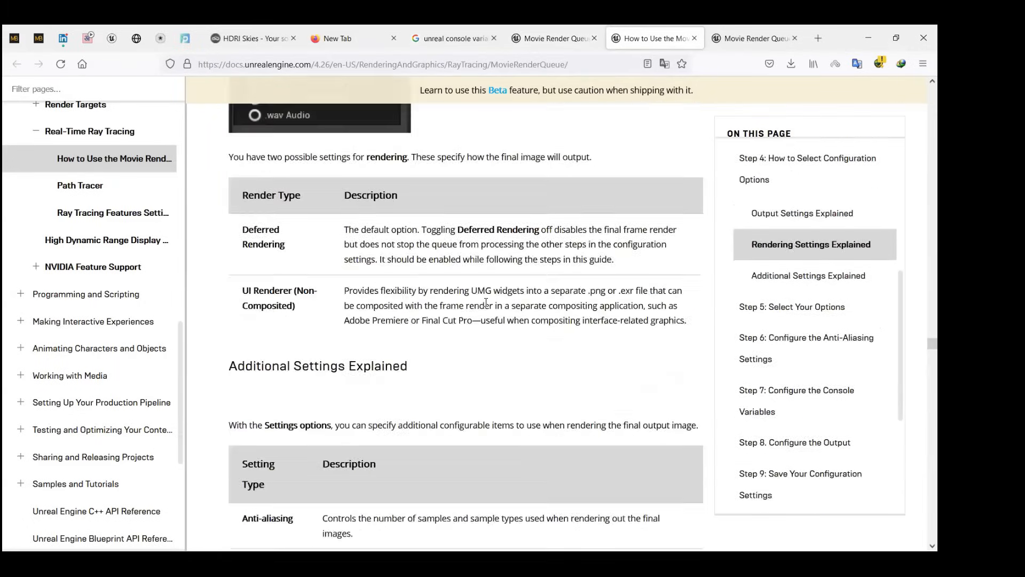
scroll(486, 305, "down", 5)
scroll(486, 306, "up", 7)
scroll(486, 306, "down", 13)
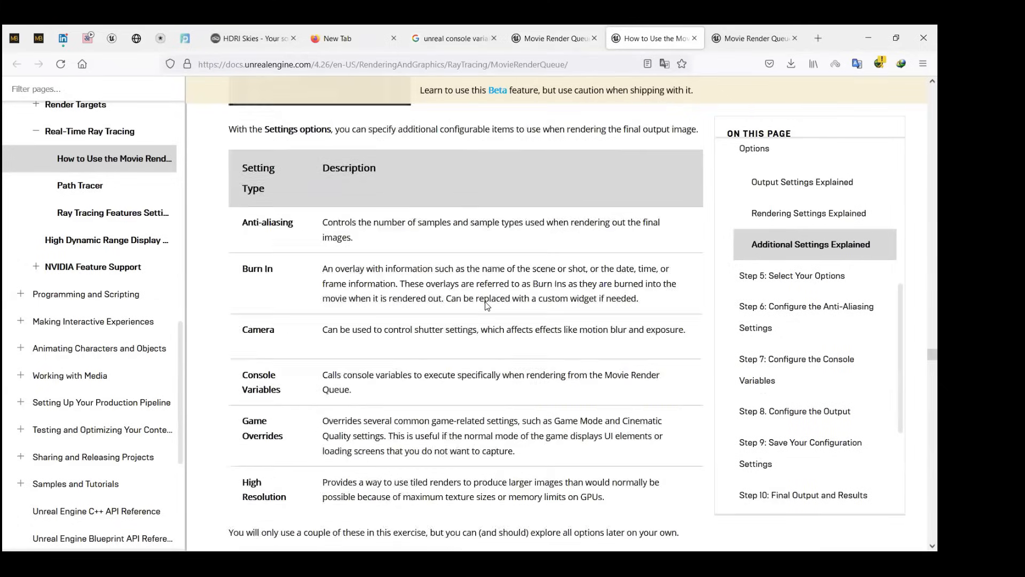
Read the guide's recommended anti-aliasing values and its list of console variables.
scroll(486, 306, "down", 15)
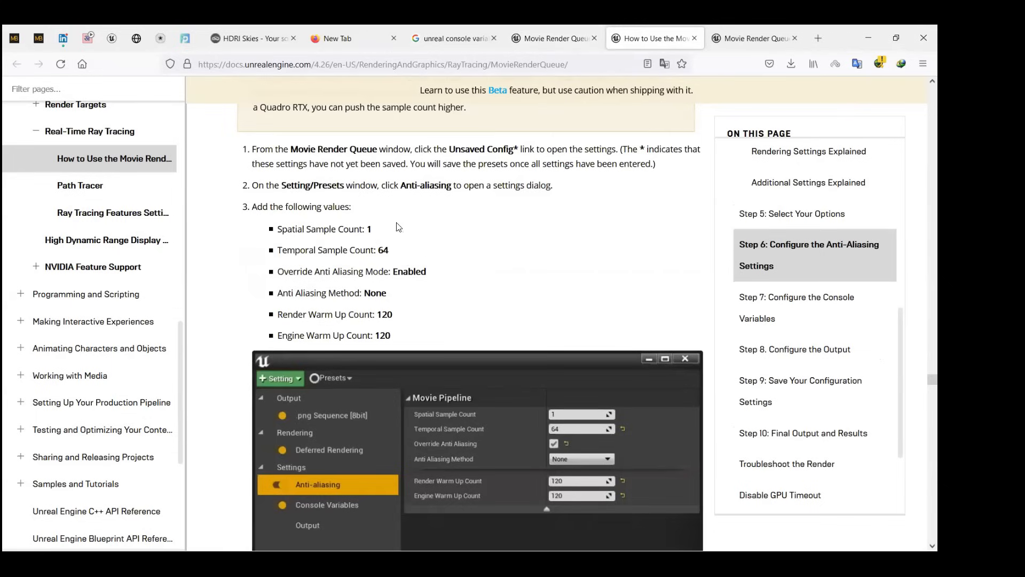
scroll(387, 214, "down", 2)
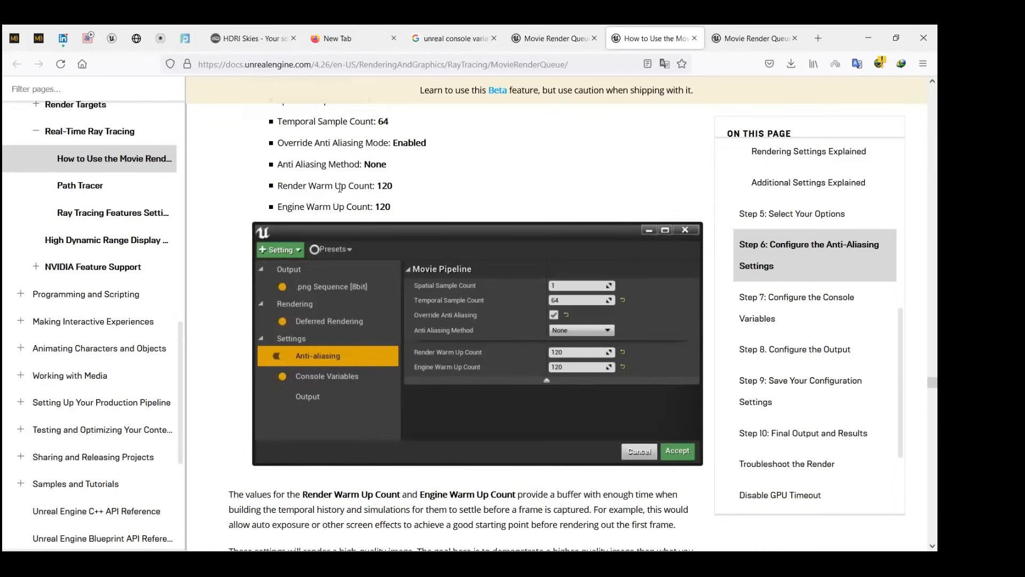
scroll(339, 187, "down", 3)
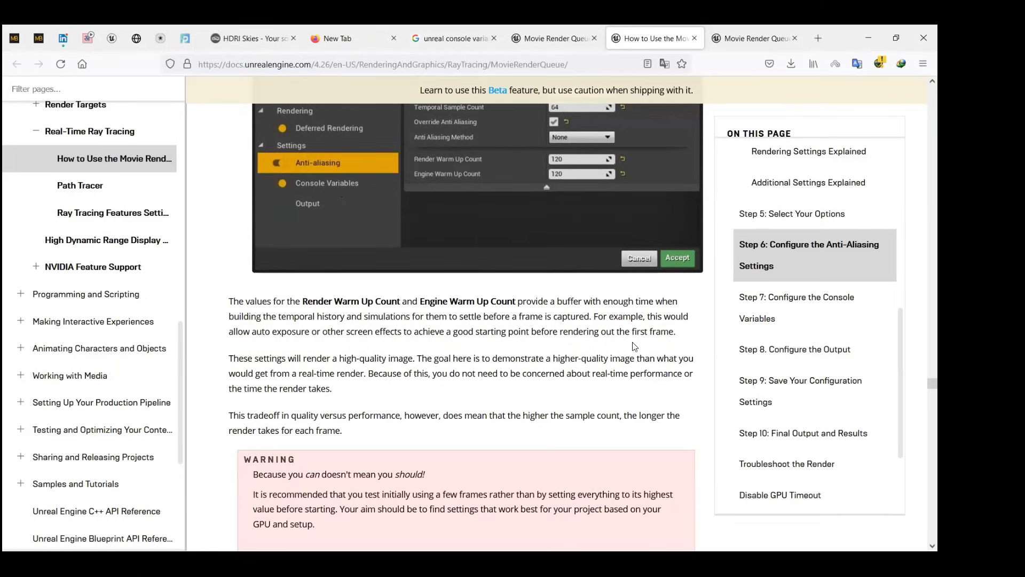
scroll(531, 339, "up", 5)
scroll(555, 377, "down", 14)
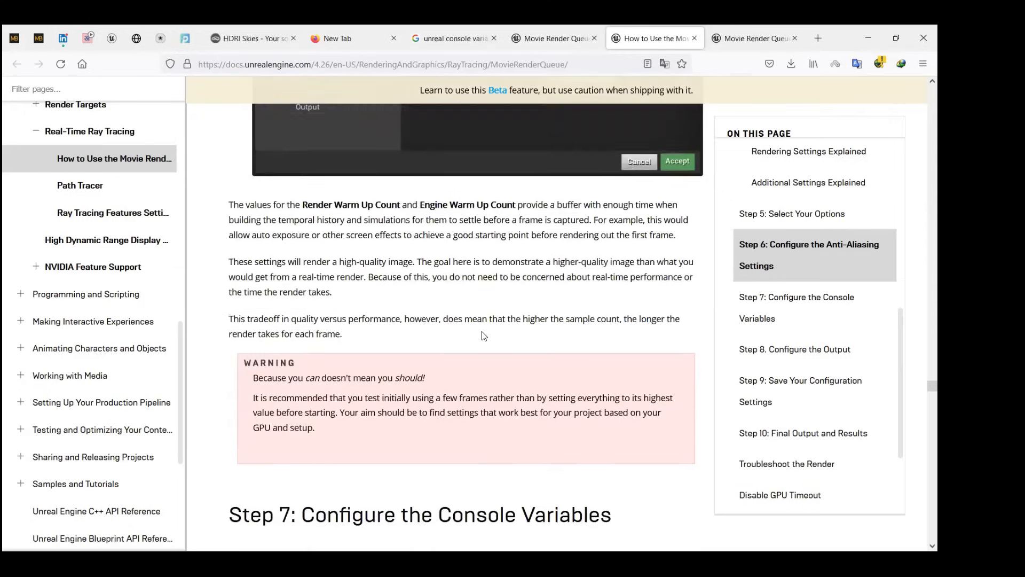
scroll(482, 335, "down", 10)
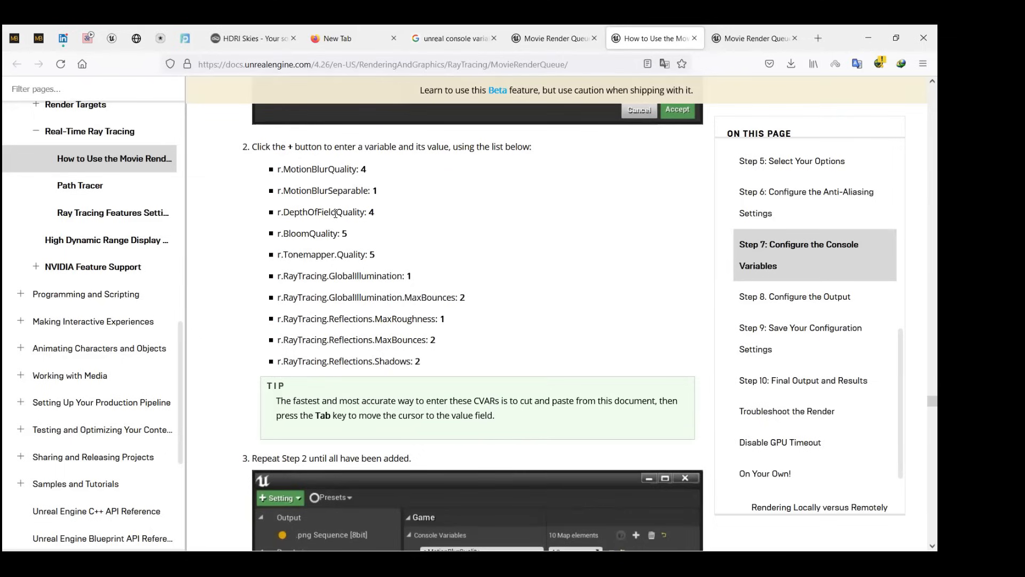
Switch back to Unreal Editor and replace the Session job's unsaved configuration with the My_Render_Settings preset.
key("alt+Tab")
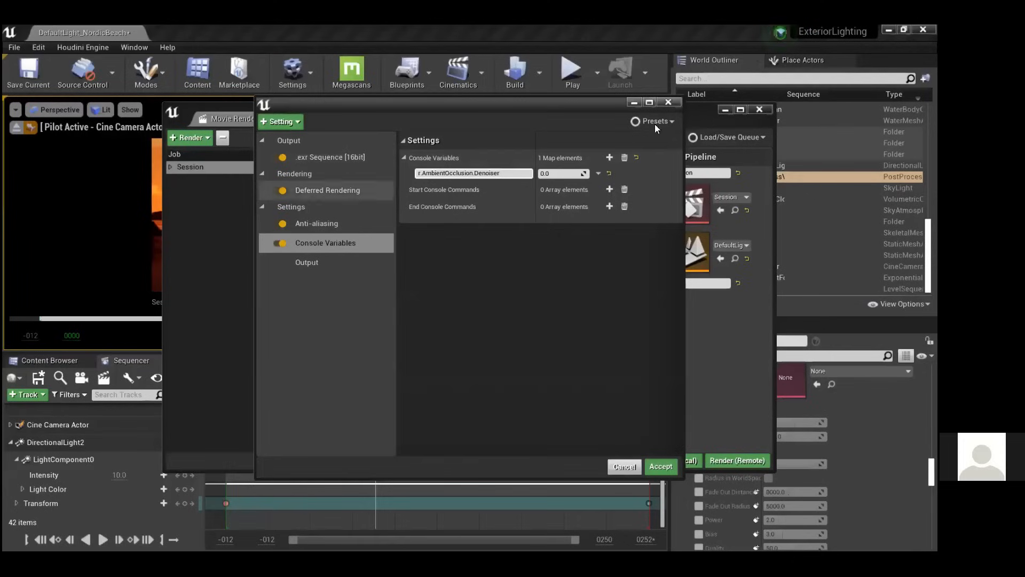
left_click(667, 102)
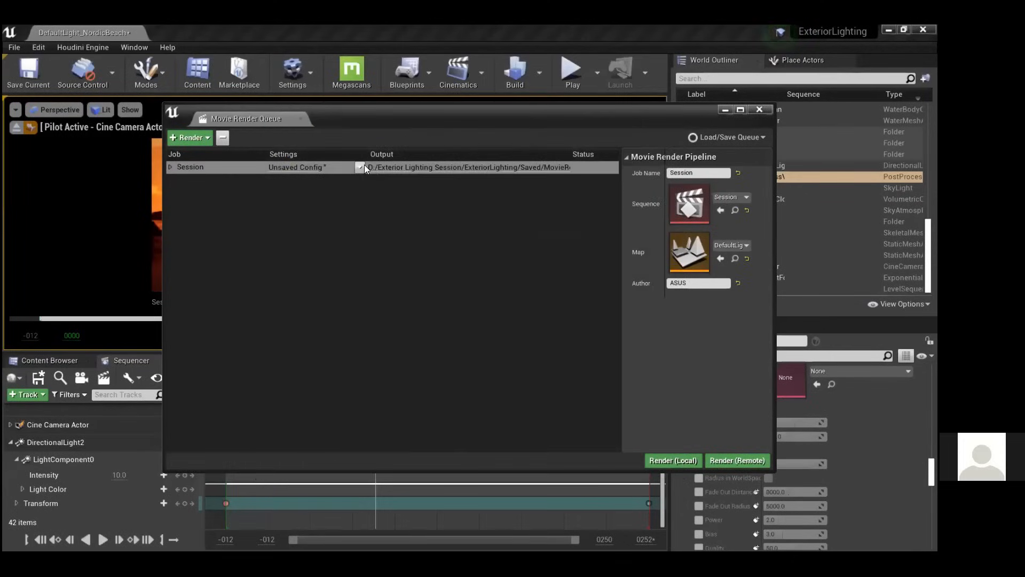
left_click(741, 137)
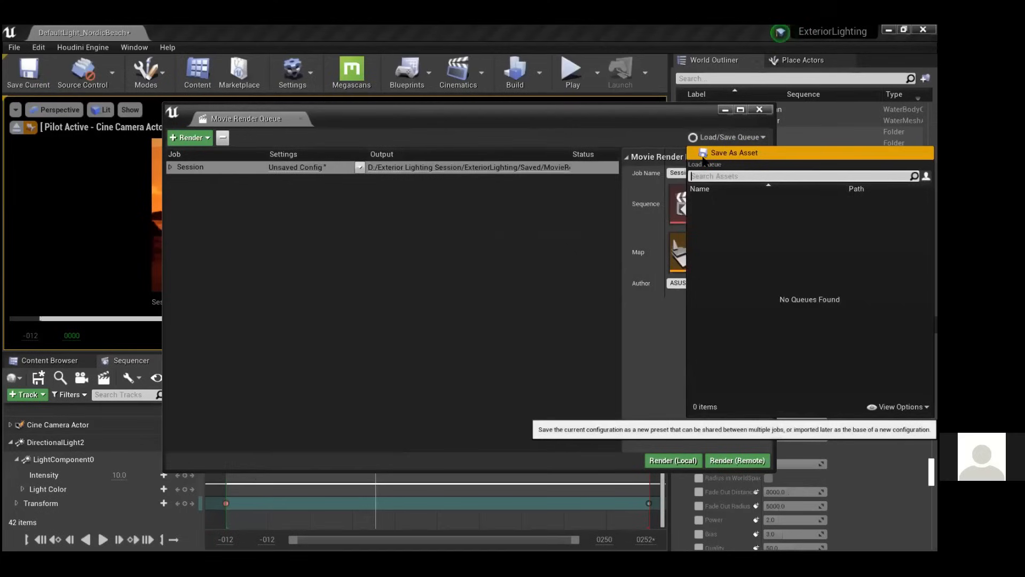
left_click(470, 252)
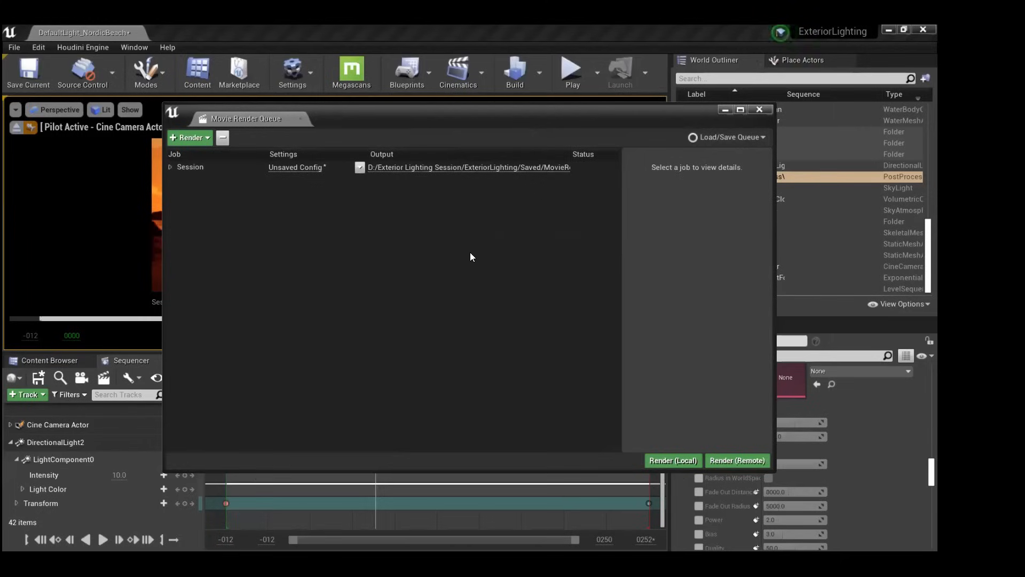
left_click(359, 167)
left_click(422, 229)
left_click(317, 168)
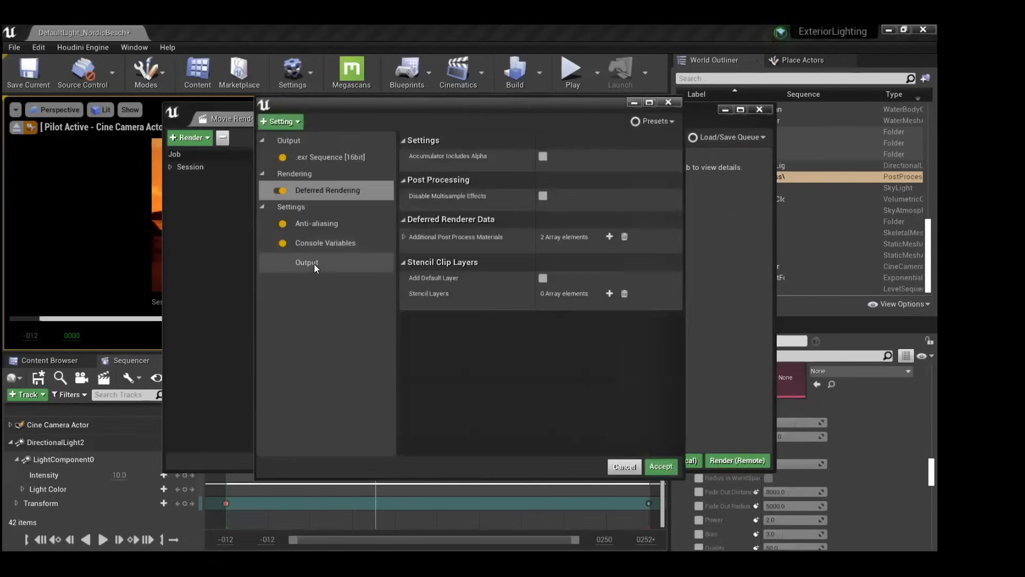
left_click(314, 263)
left_click(649, 156)
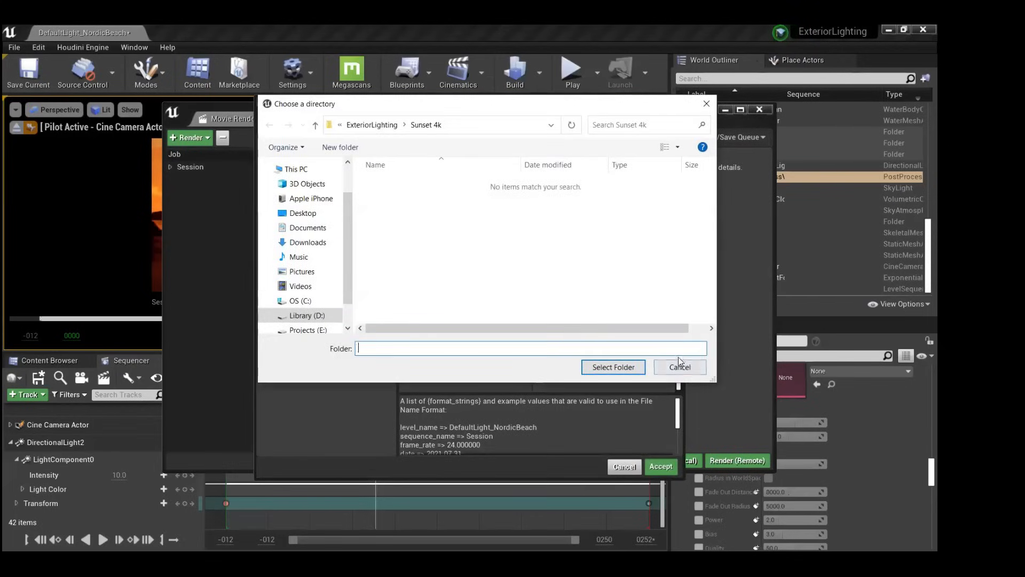
left_click(679, 367)
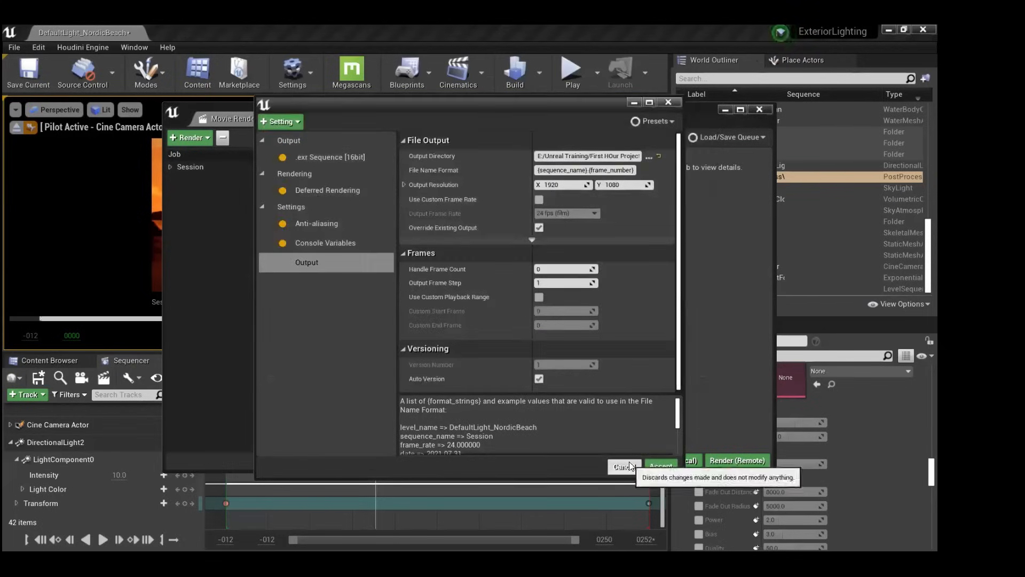
left_click(630, 466)
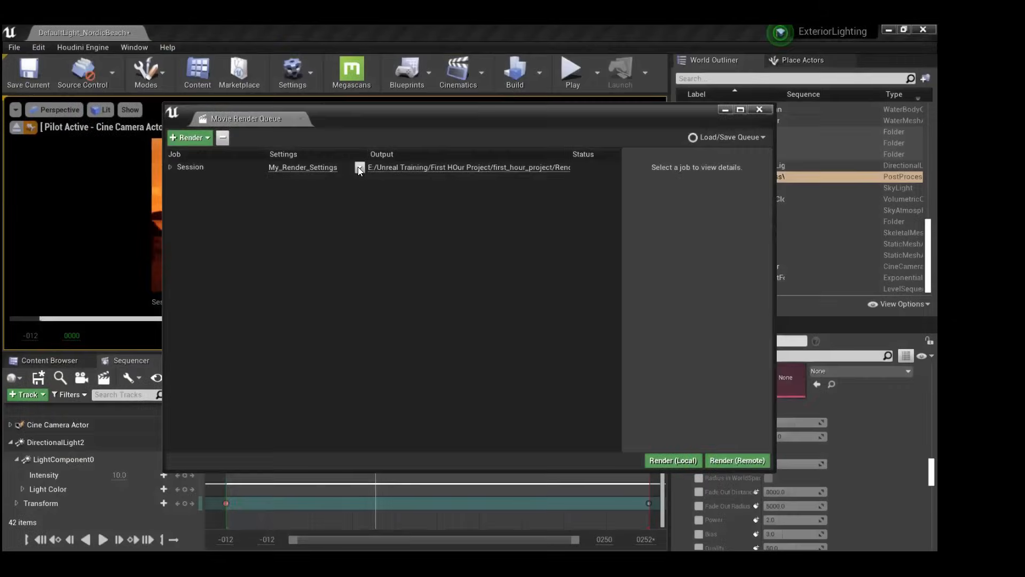
Examine the console variables stored in the Session job's My_Render_Settings preset.
key("super+e")
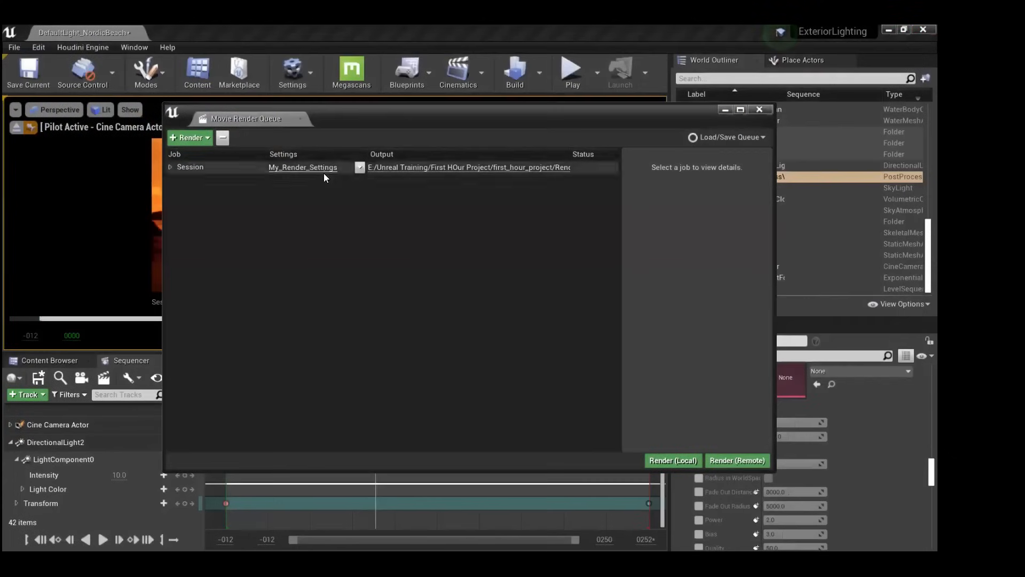
left_click(323, 172)
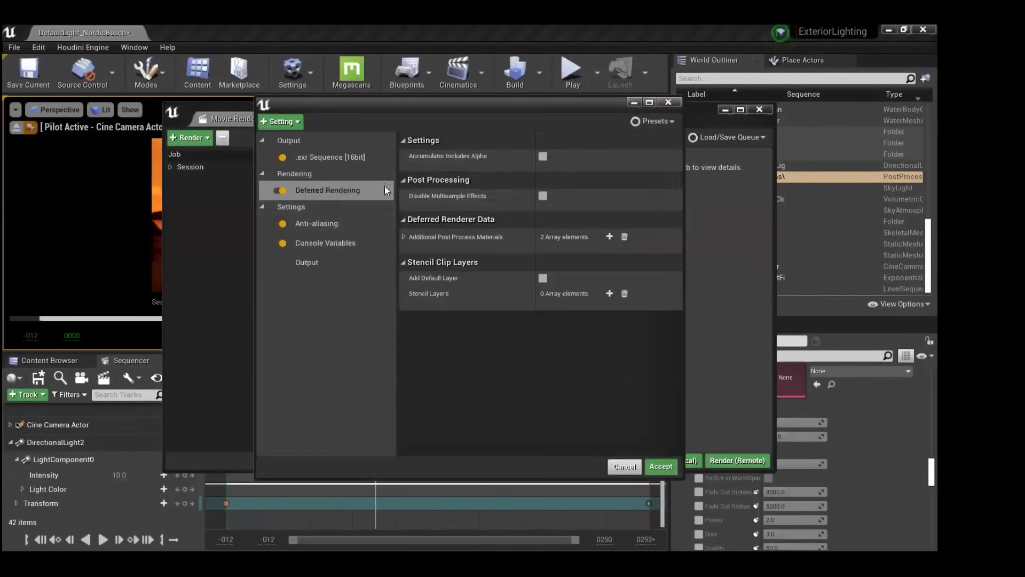
left_click(314, 243)
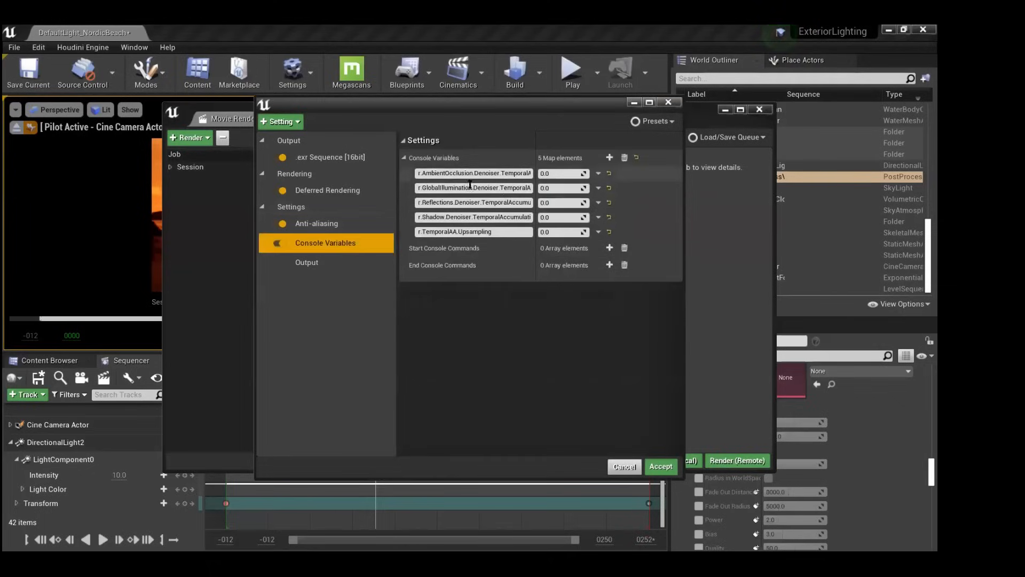
left_click(624, 122)
left_click(663, 102)
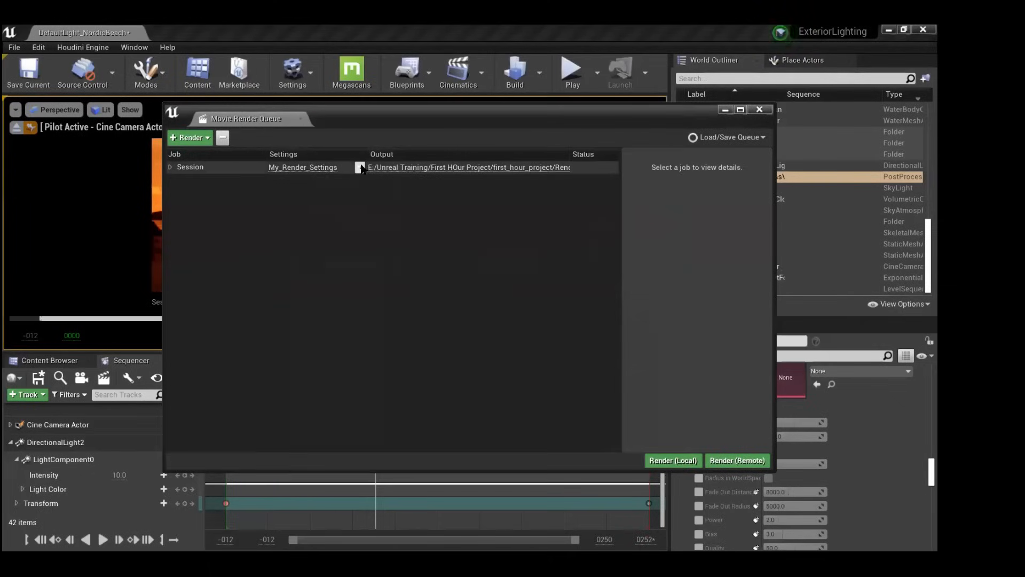
Create a folder named session inside Sunset 4k and set it as the Session job's output directory.
left_click(310, 172)
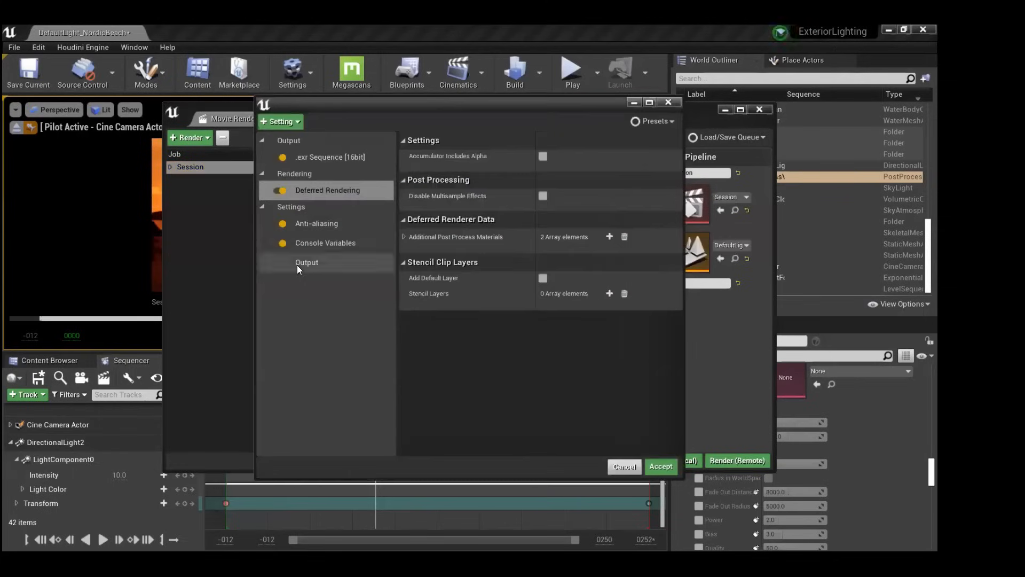
left_click(297, 263)
left_click(648, 157)
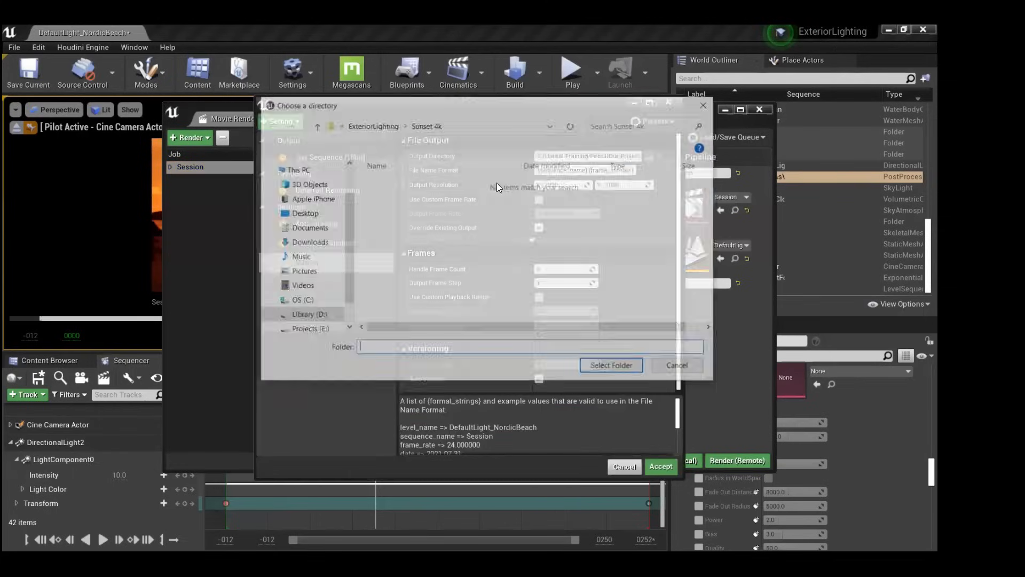
scroll(323, 250, "down", 1)
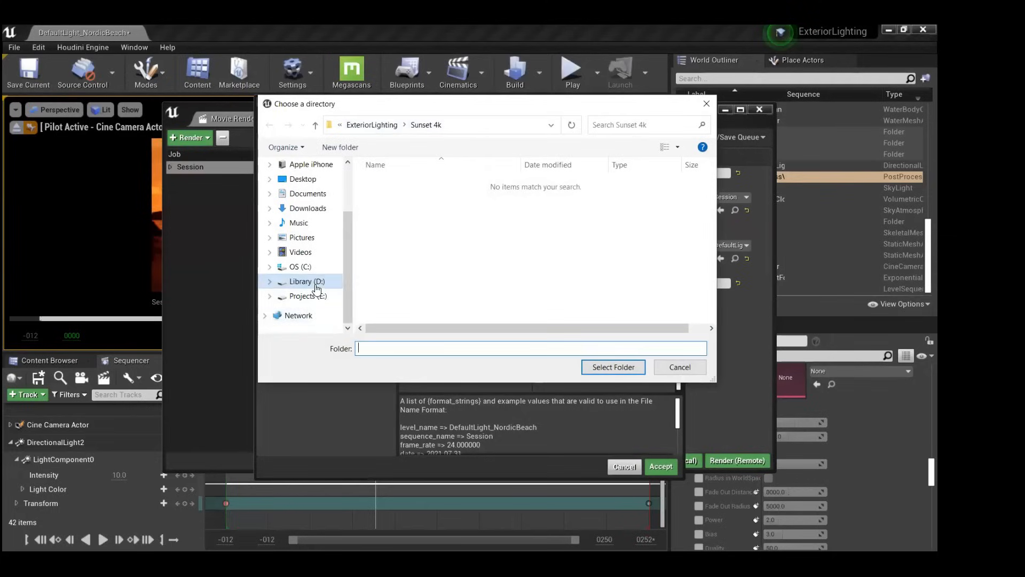
left_click(324, 146)
type("session")
key("Return")
key("Return")
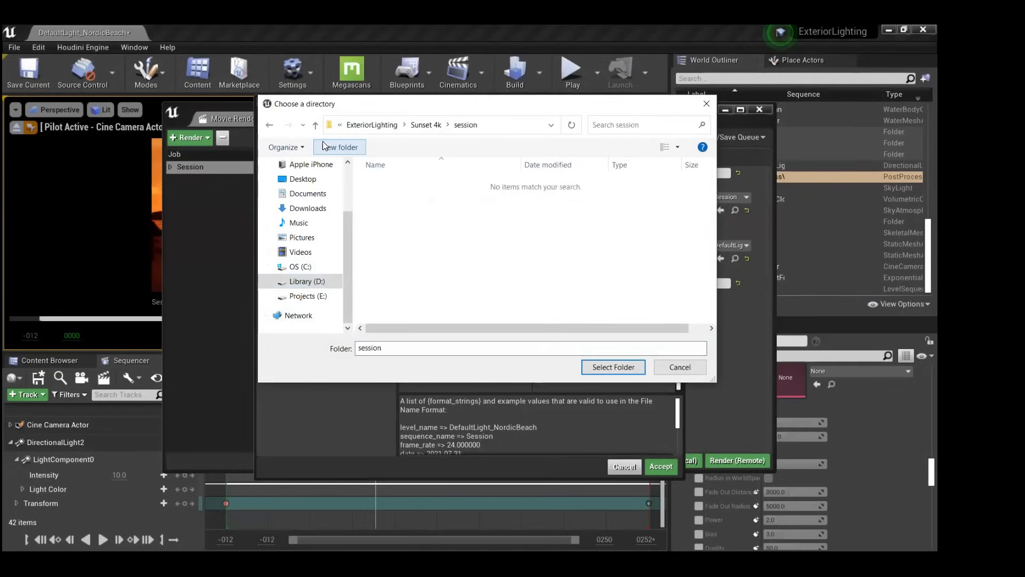
left_click(628, 372)
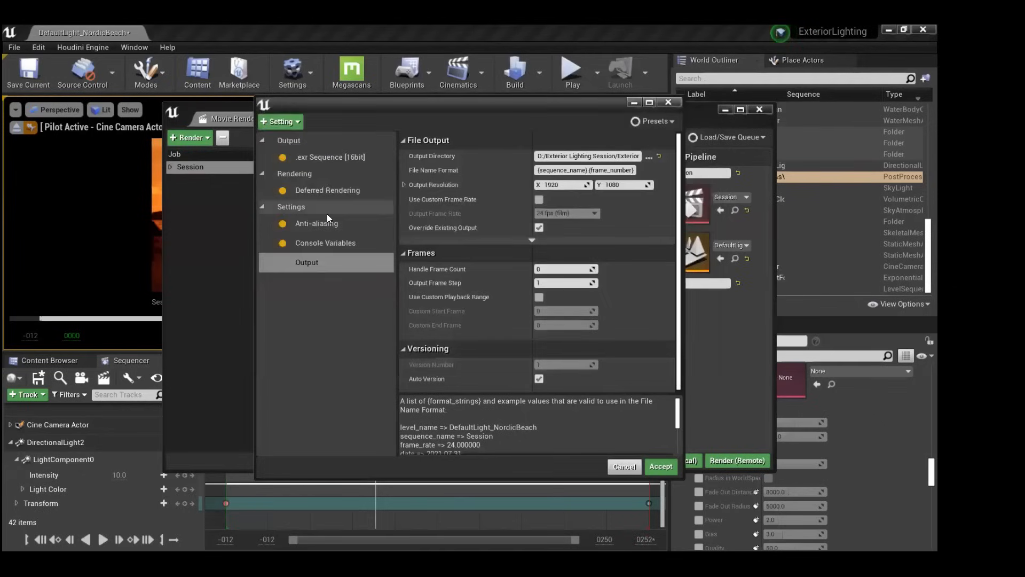
Accept the Session job's render settings and close the Movie Render Queue.
left_click(661, 466)
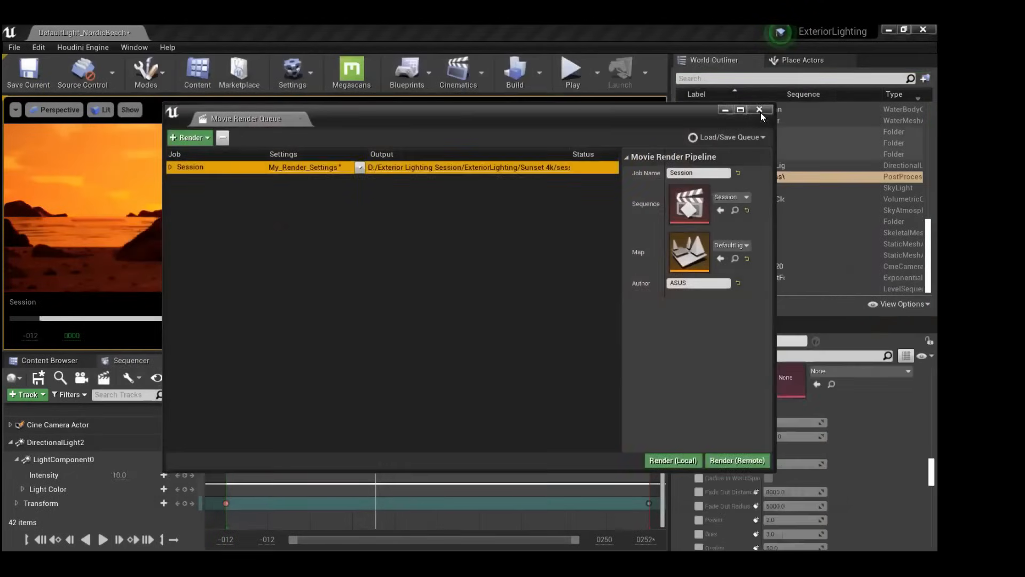
left_click(760, 112)
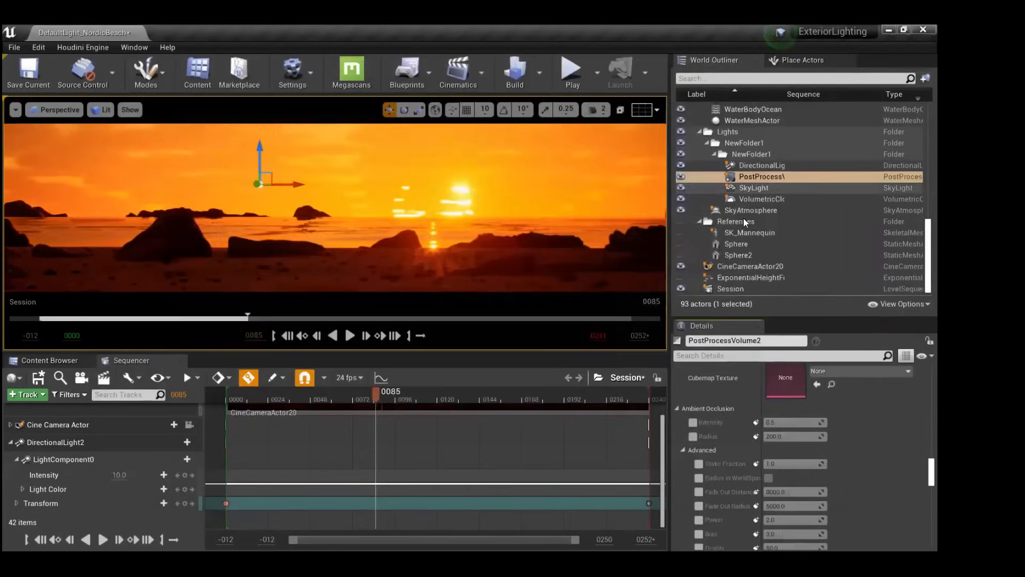
Delete SK_Mannequin, Sphere and Sphere2 from the References folder, along with the exponential height fog actor.
left_click(740, 232)
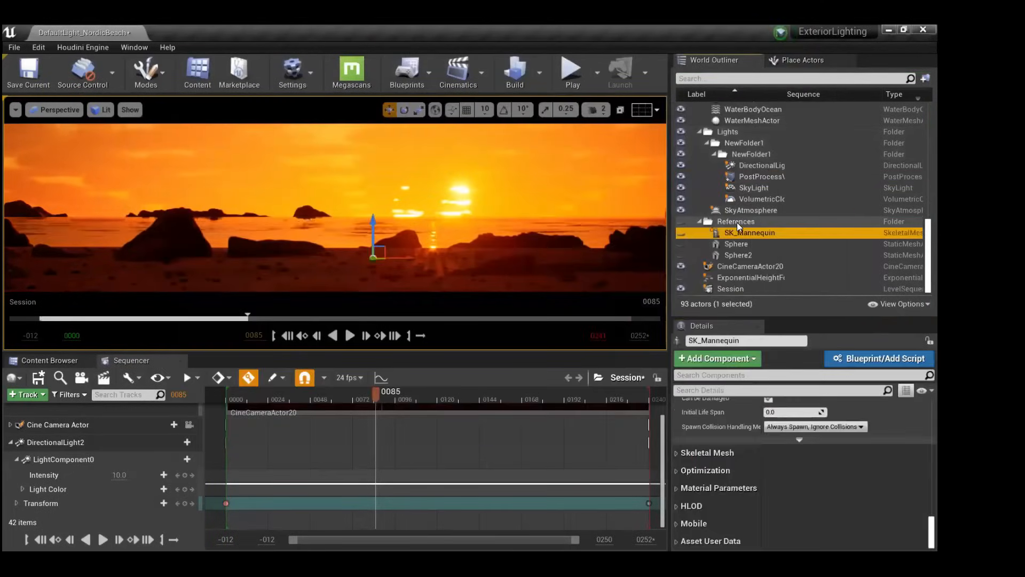
key("Delete")
left_click(740, 244)
key("Delete")
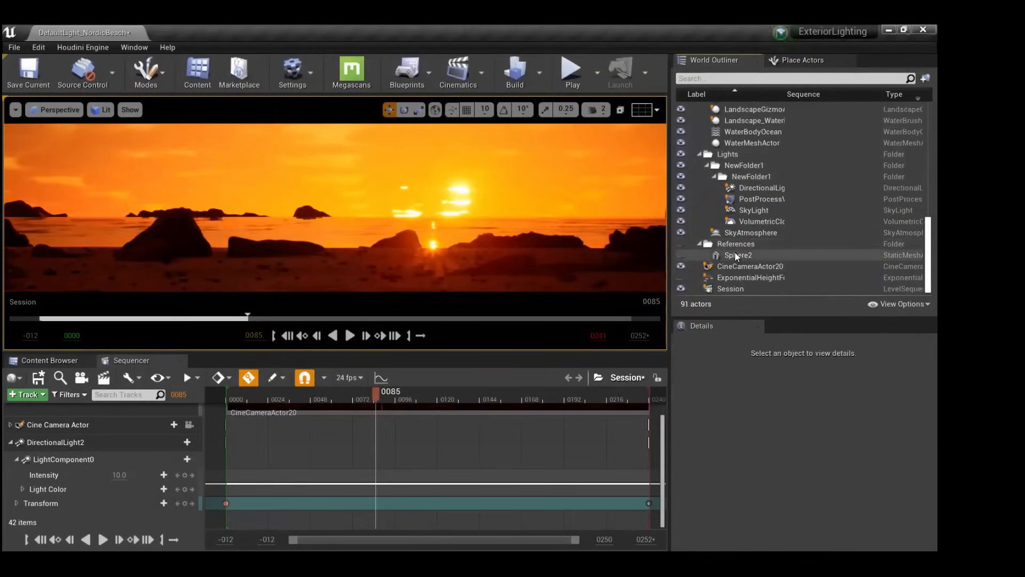
left_click(736, 253)
key("Delete")
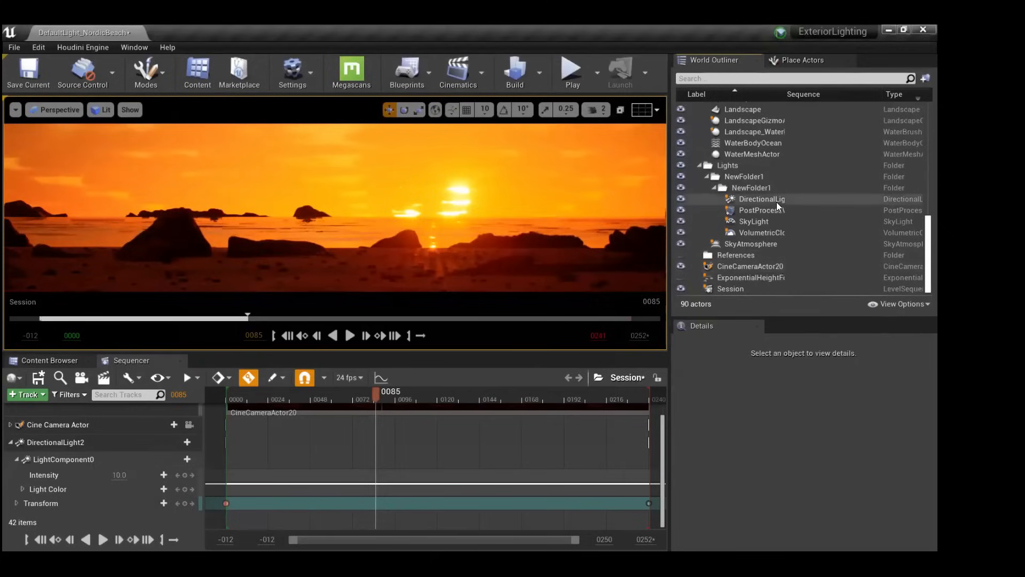
left_click(743, 278)
key("Delete")
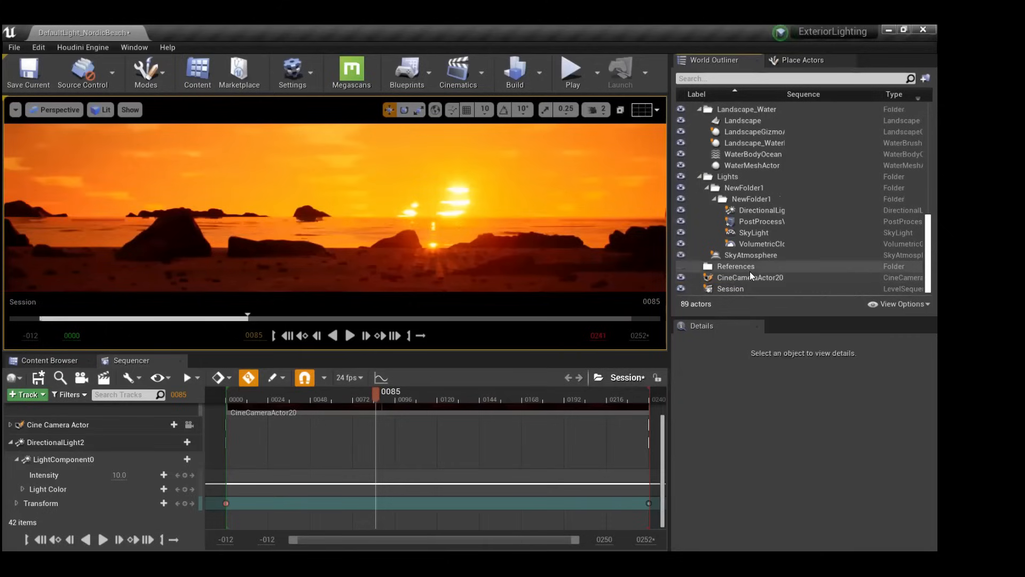
scroll(734, 266, "up", 3)
scroll(734, 267, "down", 3)
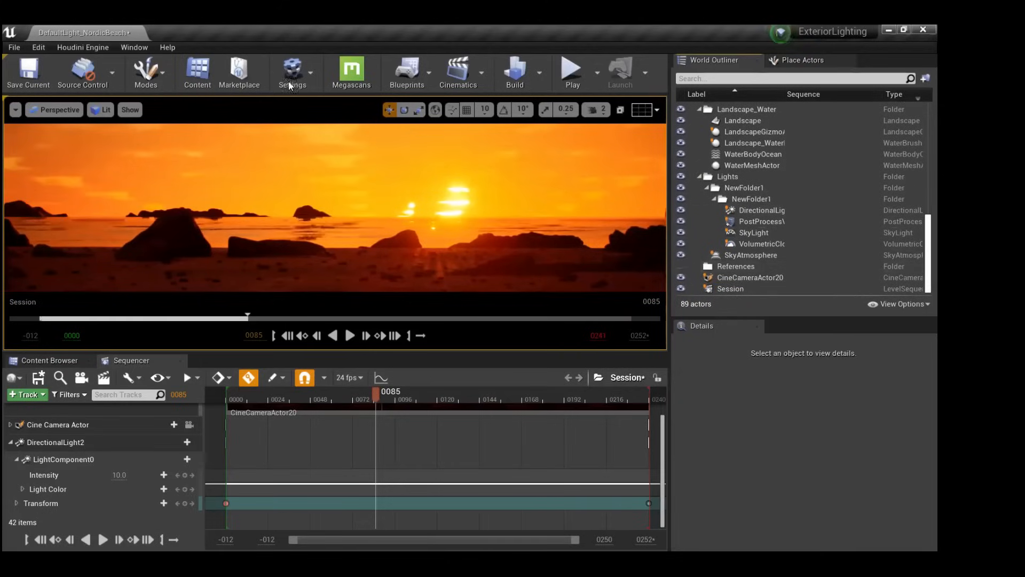
Reopen the Movie Render Queue and start rendering the Session job locally.
left_click(133, 47)
mouse_move(140, 68)
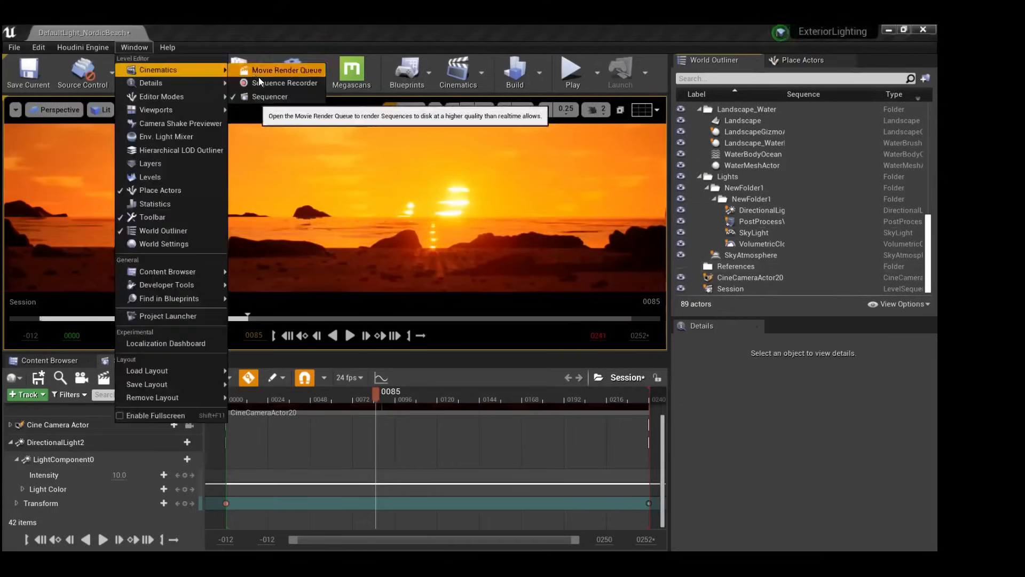
left_click(258, 73)
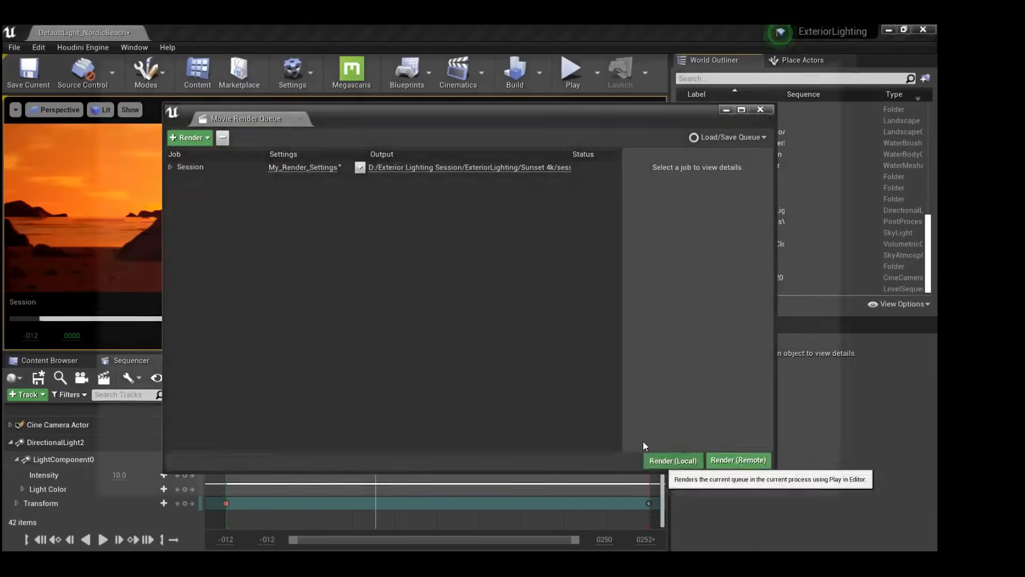
left_click(662, 464)
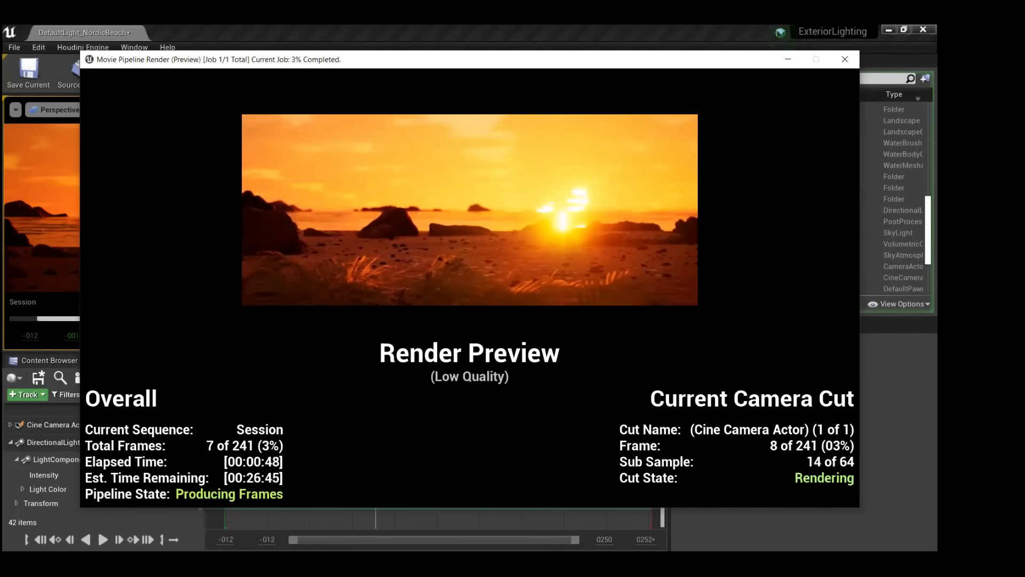
Open Task Manager and examine the performance graphs of GPU 1, the NVIDIA GeForce GTX 1660 Ti, during the render.
key("super")
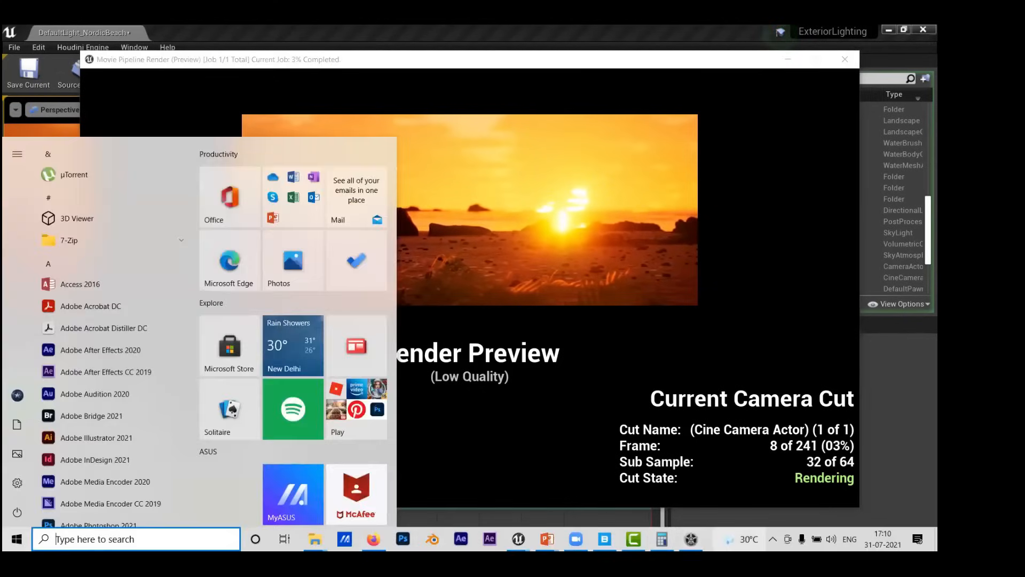
right_click(716, 538)
left_click(757, 479)
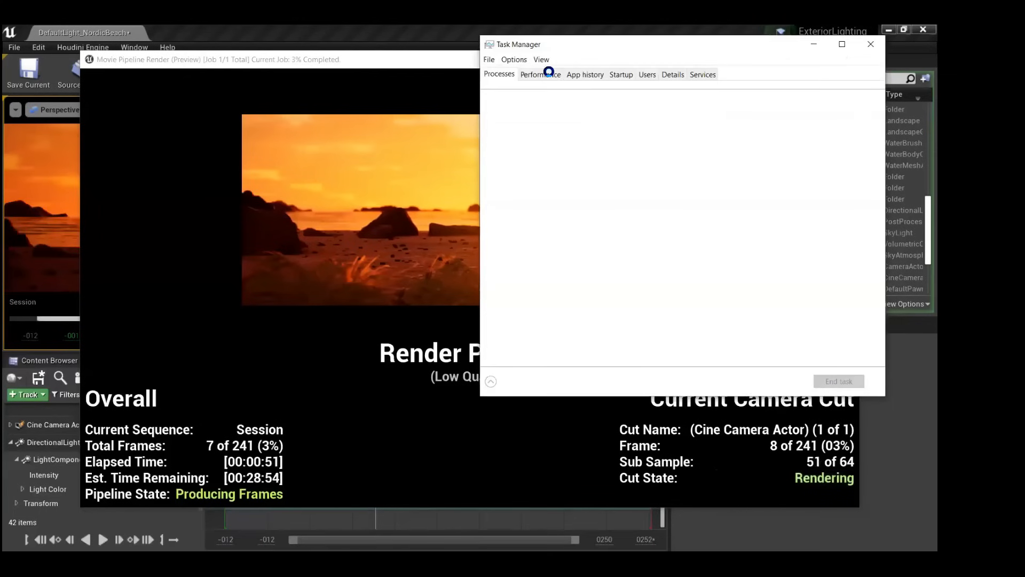
left_click(540, 74)
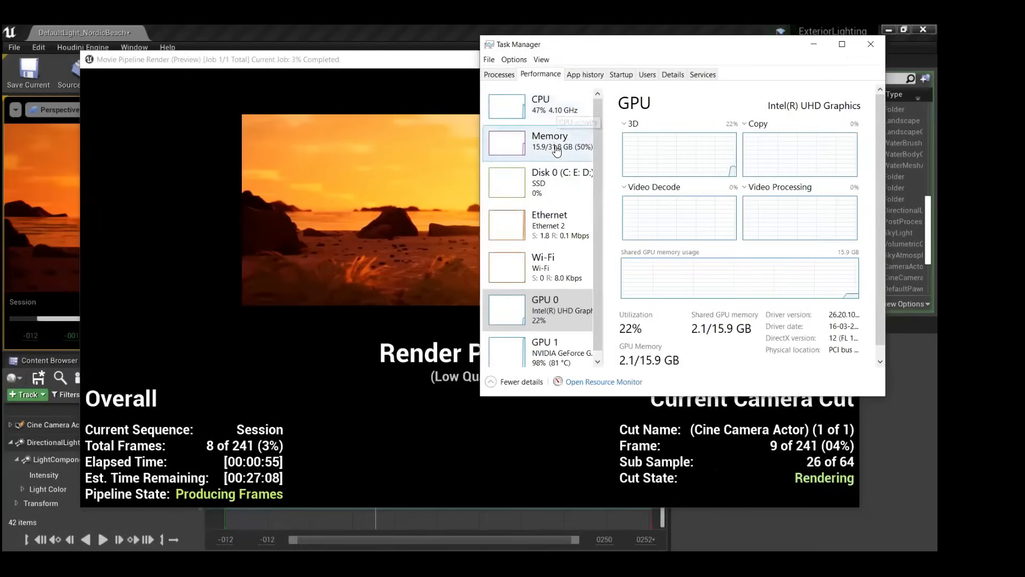
left_click(550, 349)
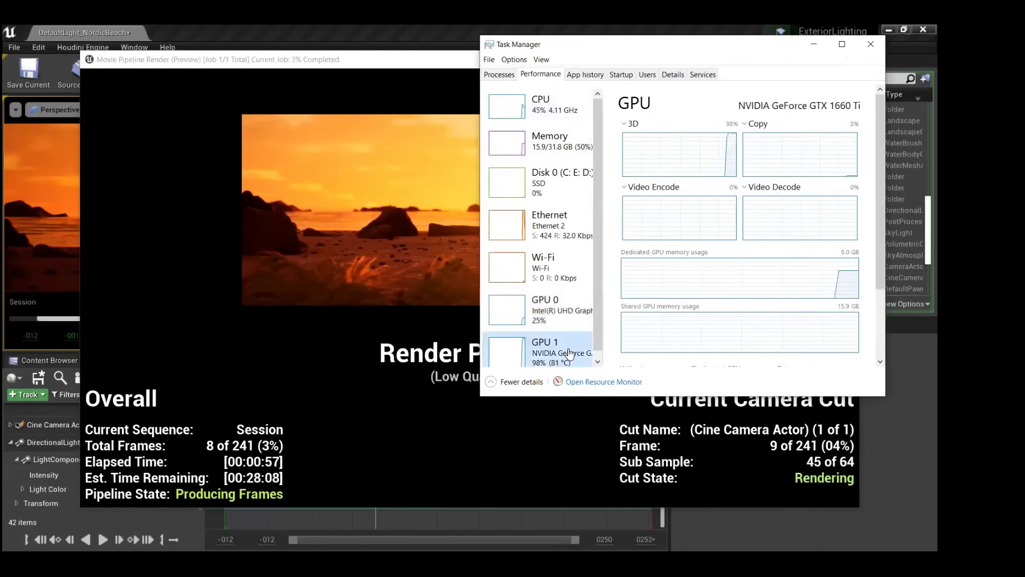
left_click_drag(631, 284, 661, 284)
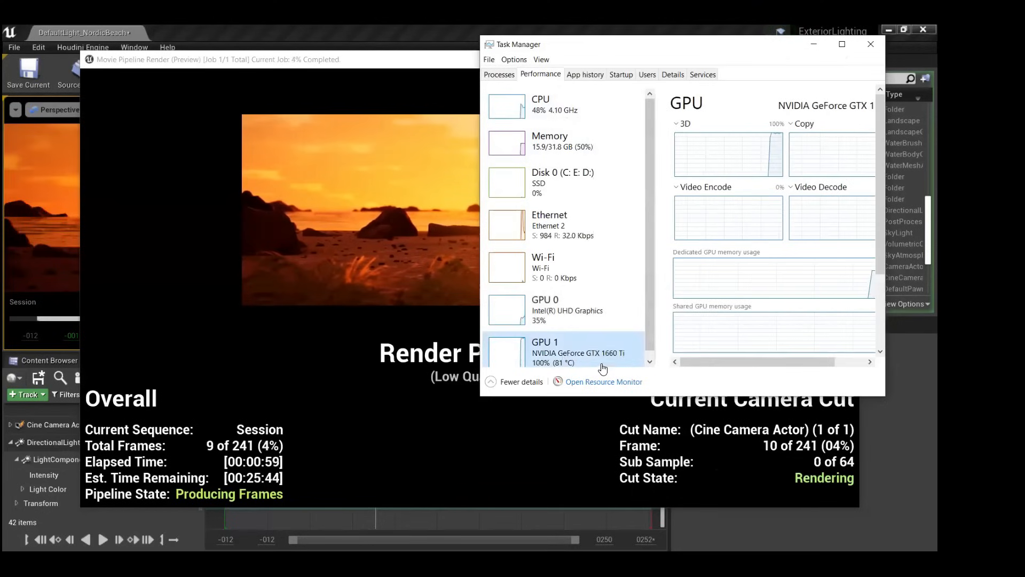
scroll(601, 351, "down", 1)
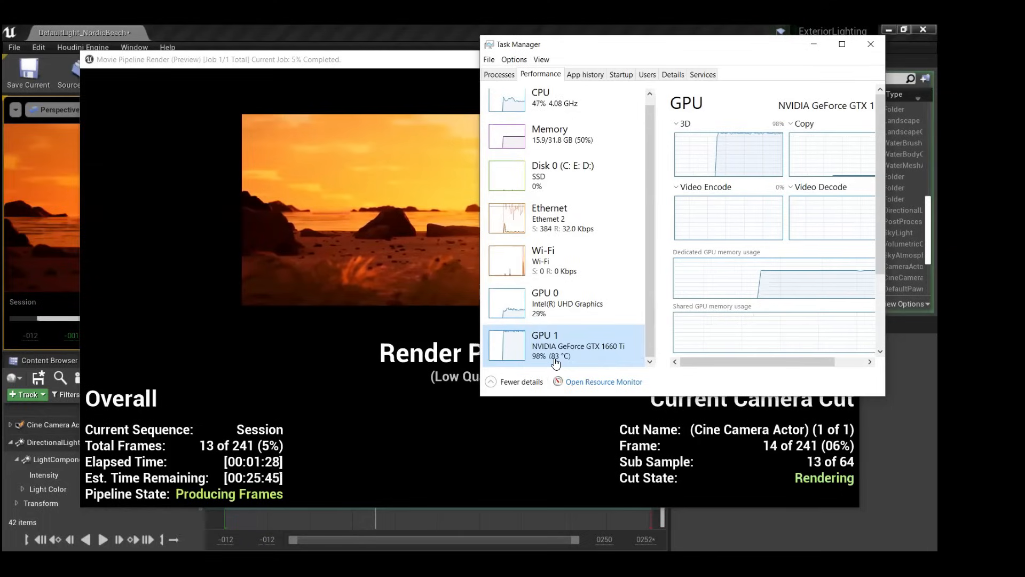
Stop the local render and open the render's session folder inside ExteriorLighting\Sunset 4k in File Explorer.
left_click(429, 309)
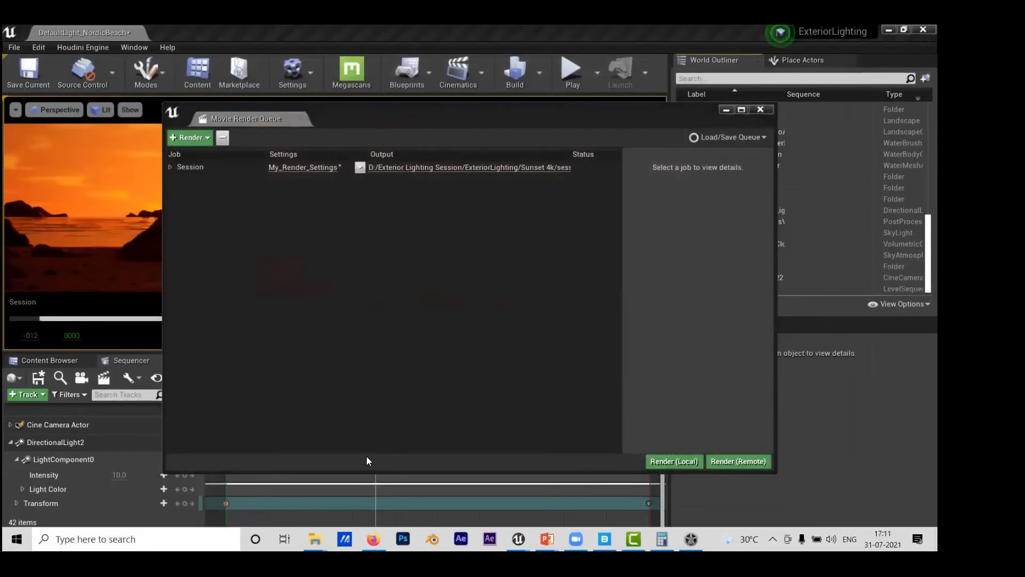
left_click(316, 538)
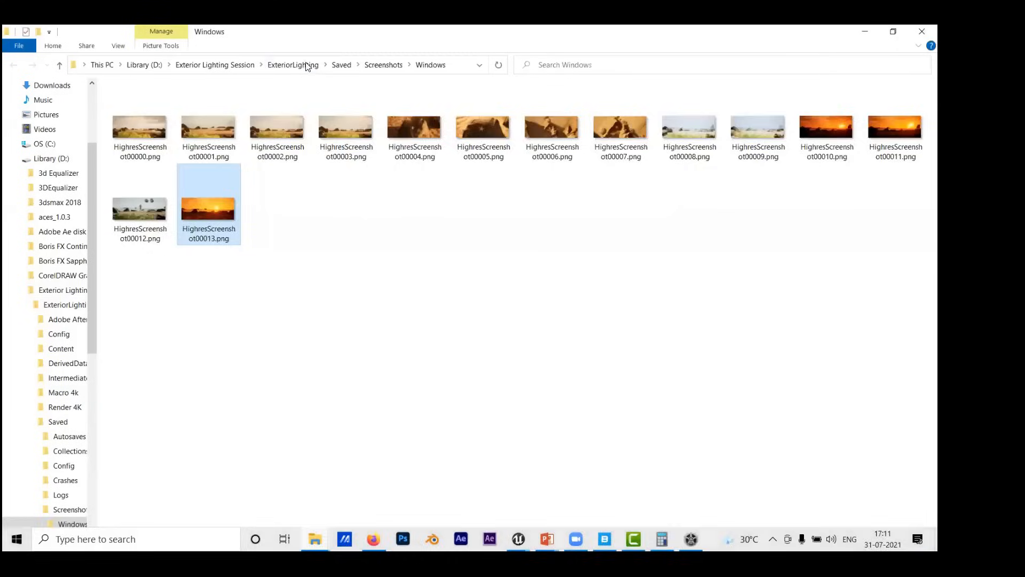
left_click(298, 65)
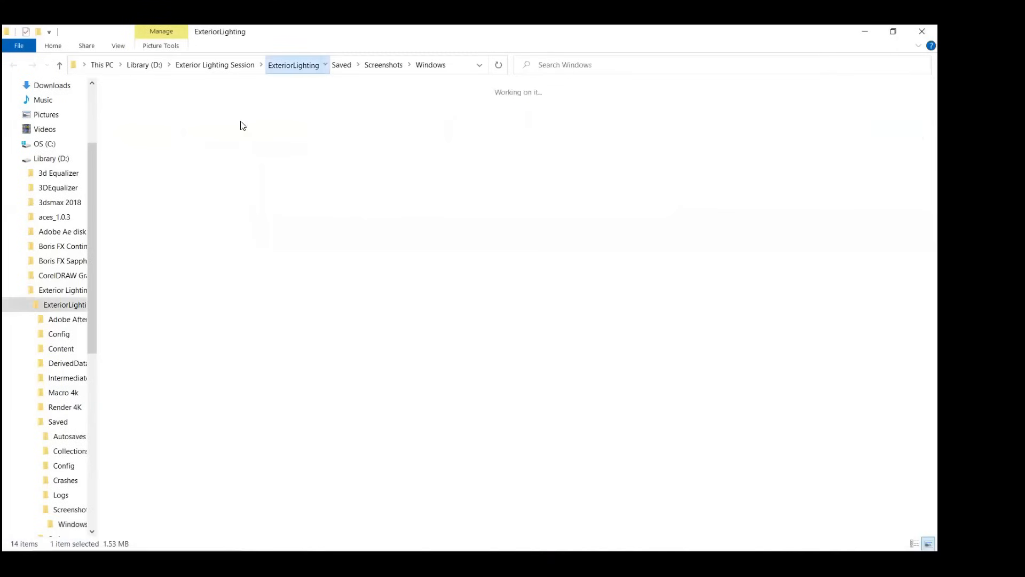
double_click(758, 117)
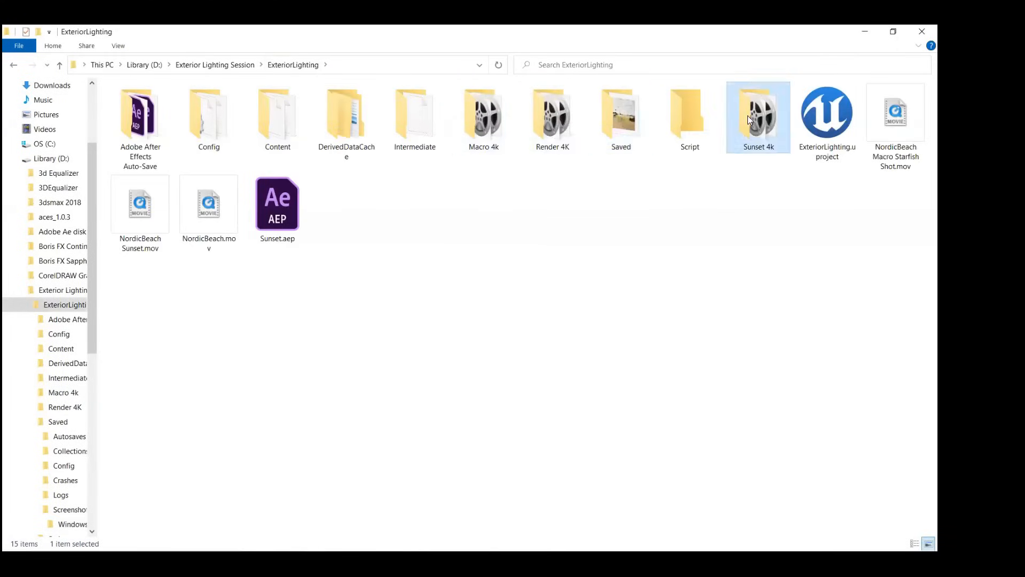
double_click(140, 105)
Permanently delete the first rendered EXR frame and open the remaining Session sequence in djv.
left_click(152, 104)
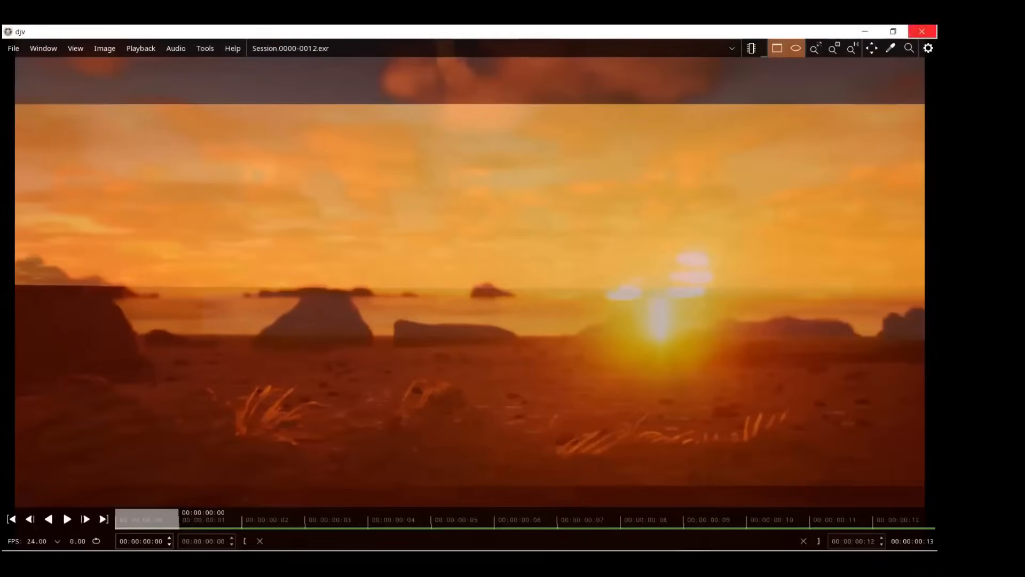
key("shift+Delete")
key("Return")
key("Return")
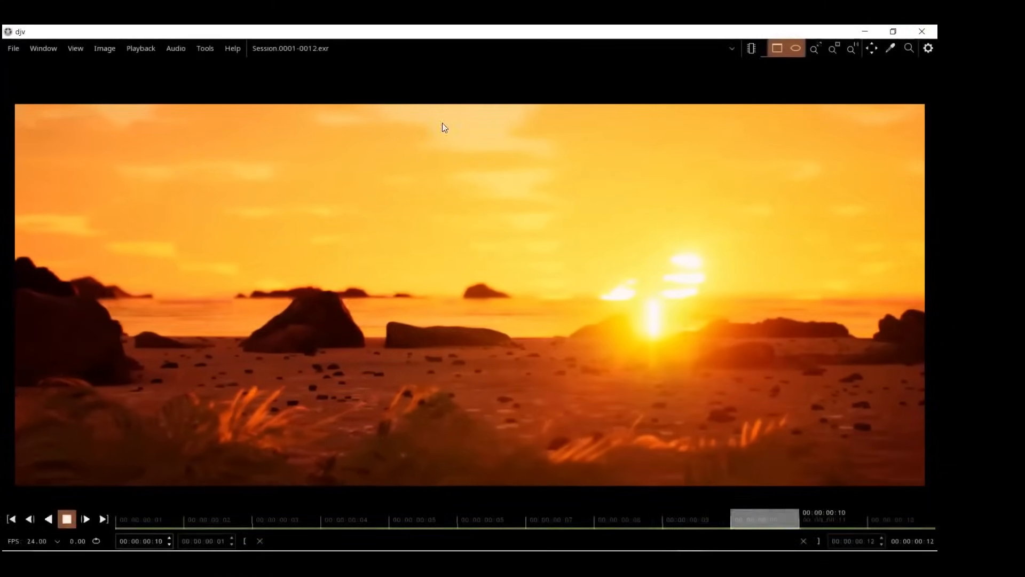
Review the Session EXR sequence by jumping to the fourth frame and briefly playing it back.
left_click(344, 519)
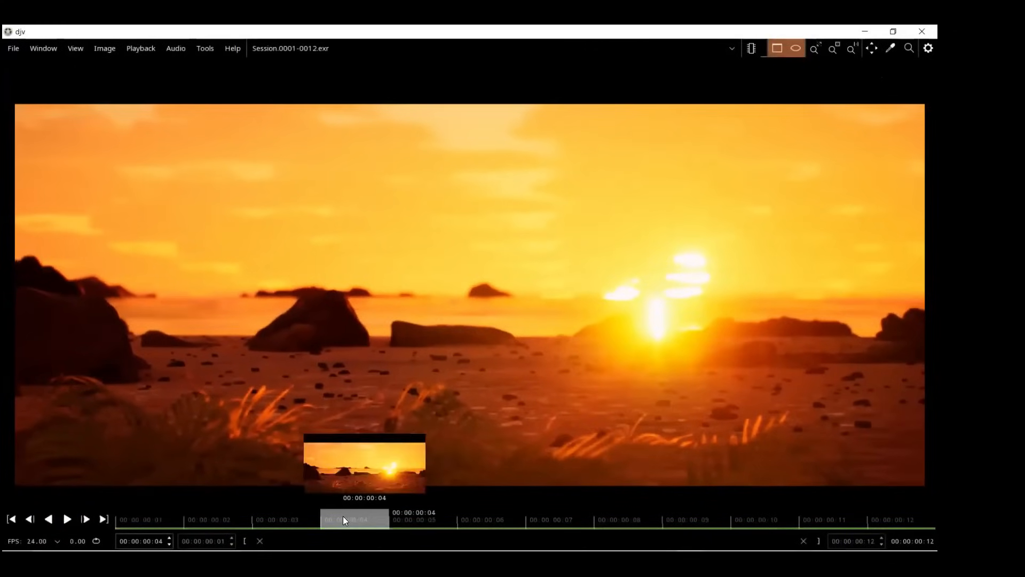
left_click(65, 517)
left_click(65, 518)
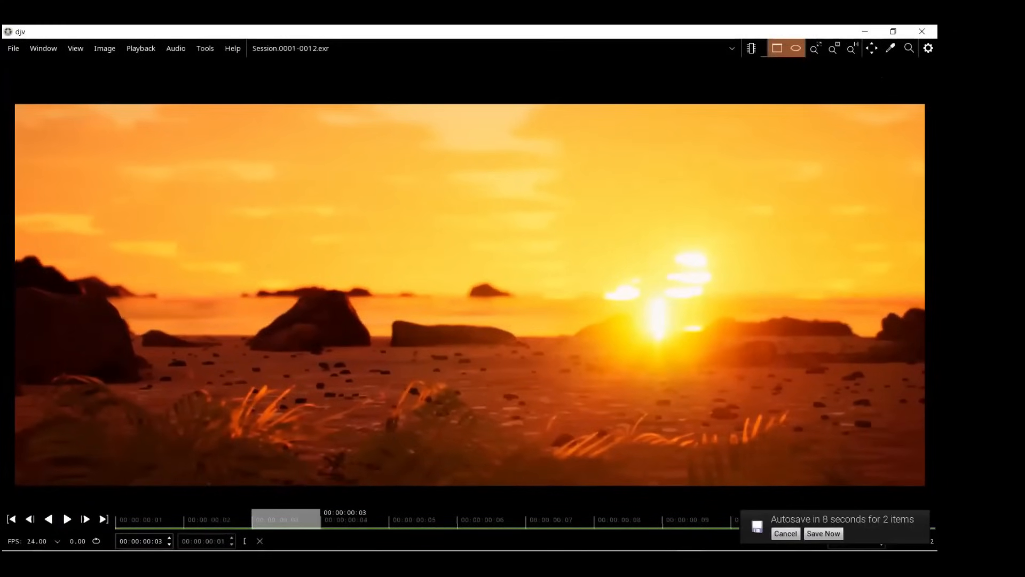
Try the aces_1.0.3 color space config on the rendered frames and restore nuke-default.
left_click(105, 49)
left_click(121, 85)
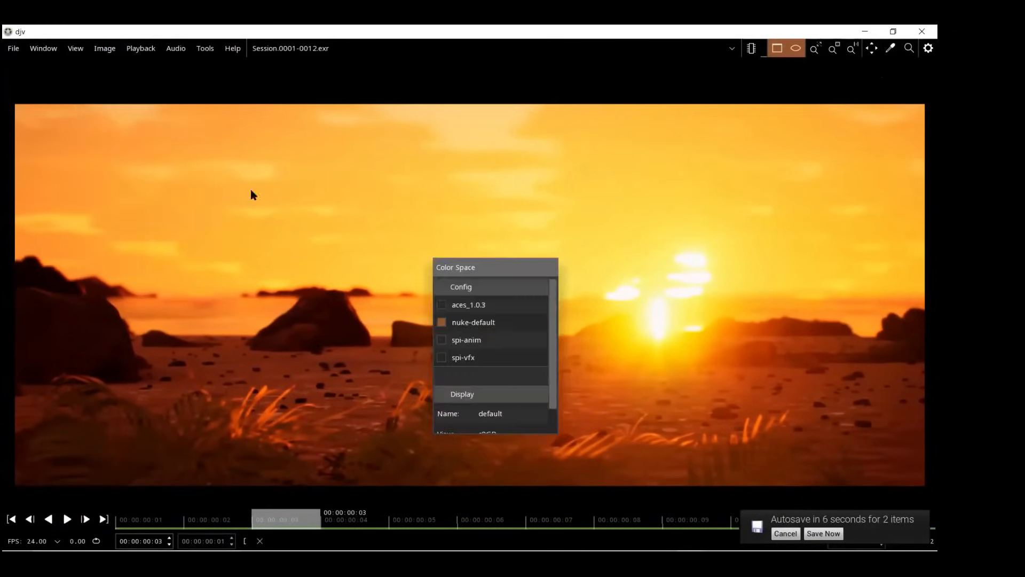
left_click(474, 305)
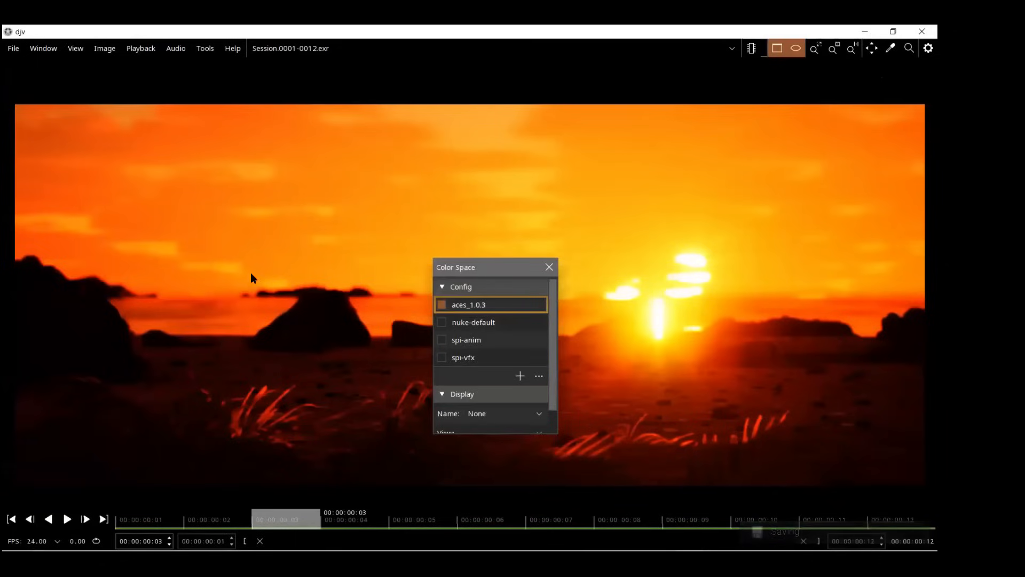
left_click(486, 322)
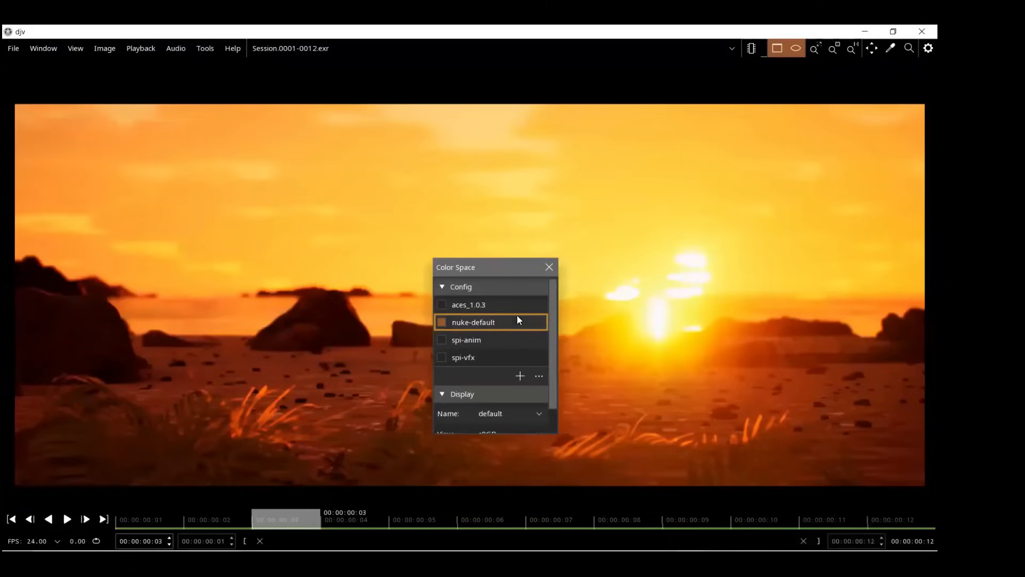
left_click(550, 267)
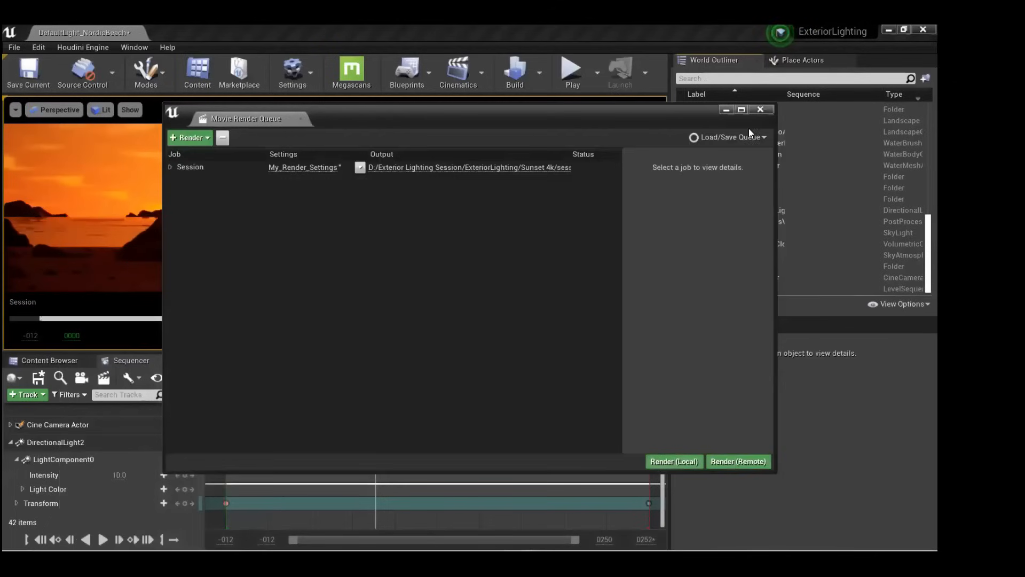
Switch back to Unreal Editor, close the Movie Render Queue and open the project's Nordic content folder.
left_click(763, 107)
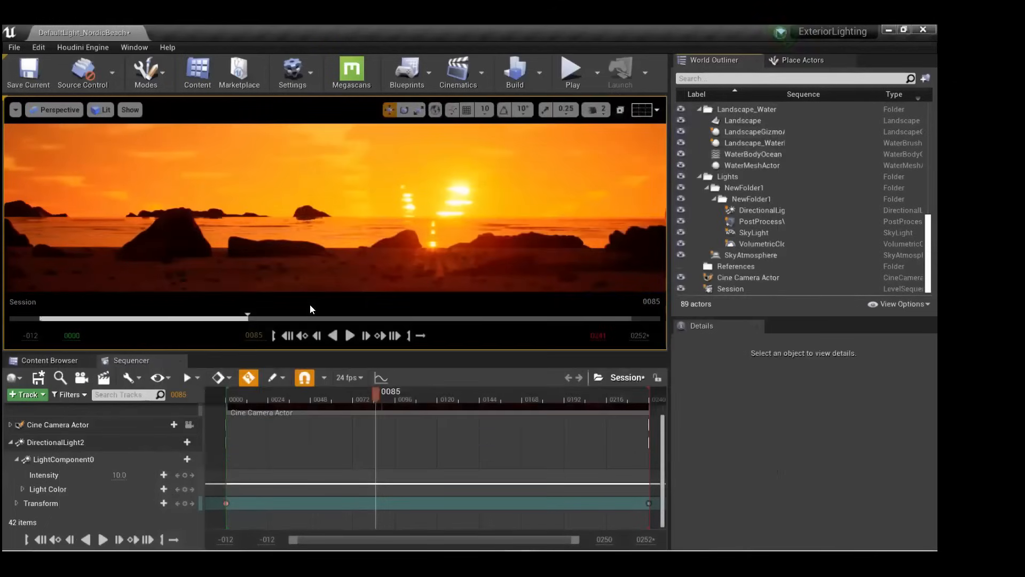
left_click(39, 360)
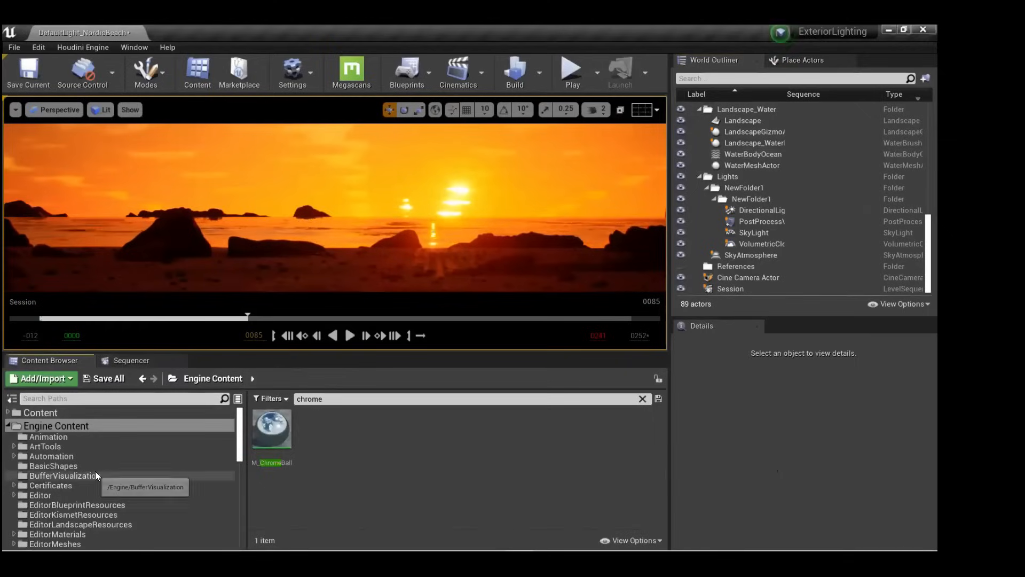
left_click(9, 426)
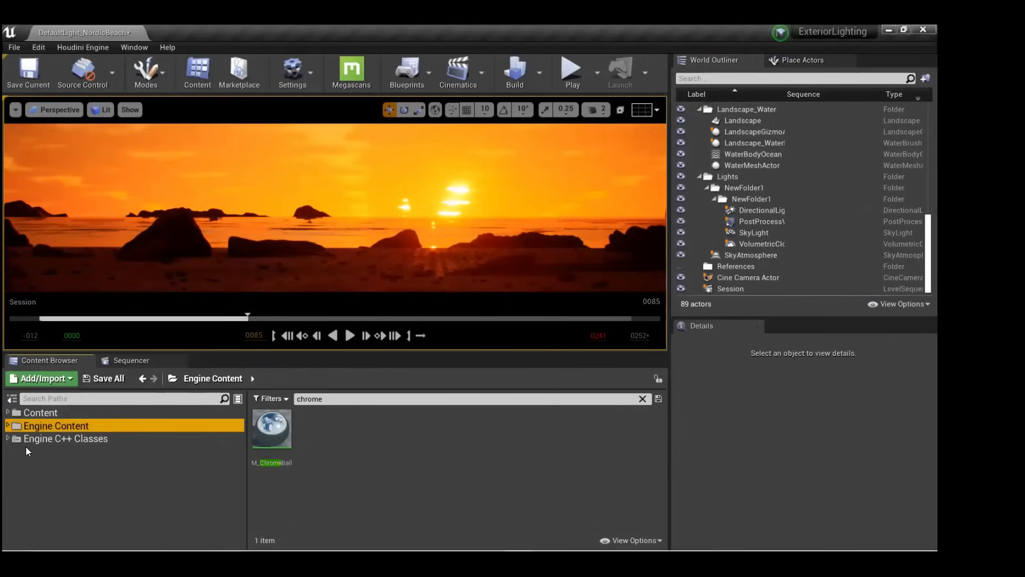
left_click(11, 414)
left_click(8, 413)
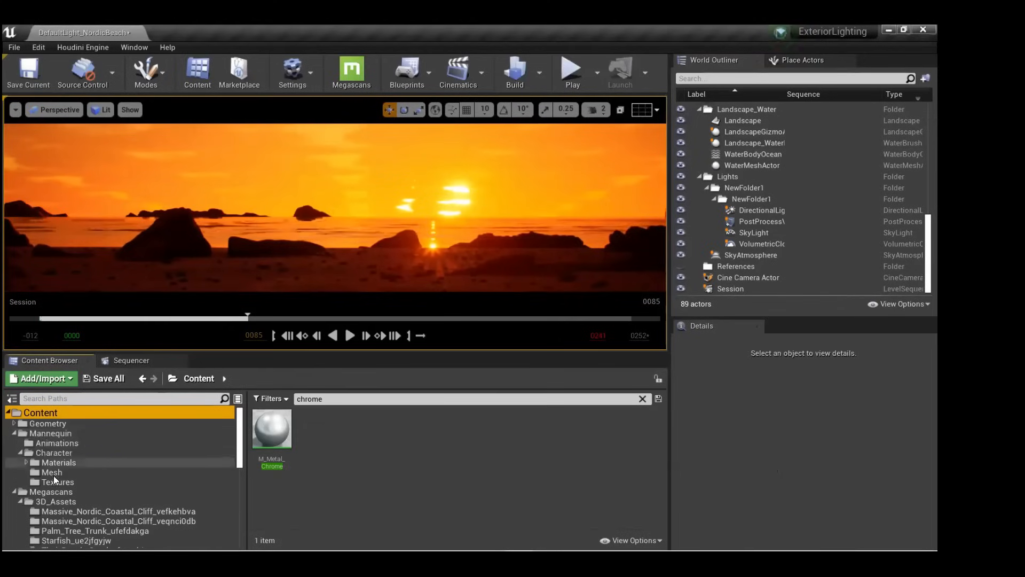
left_click(31, 423)
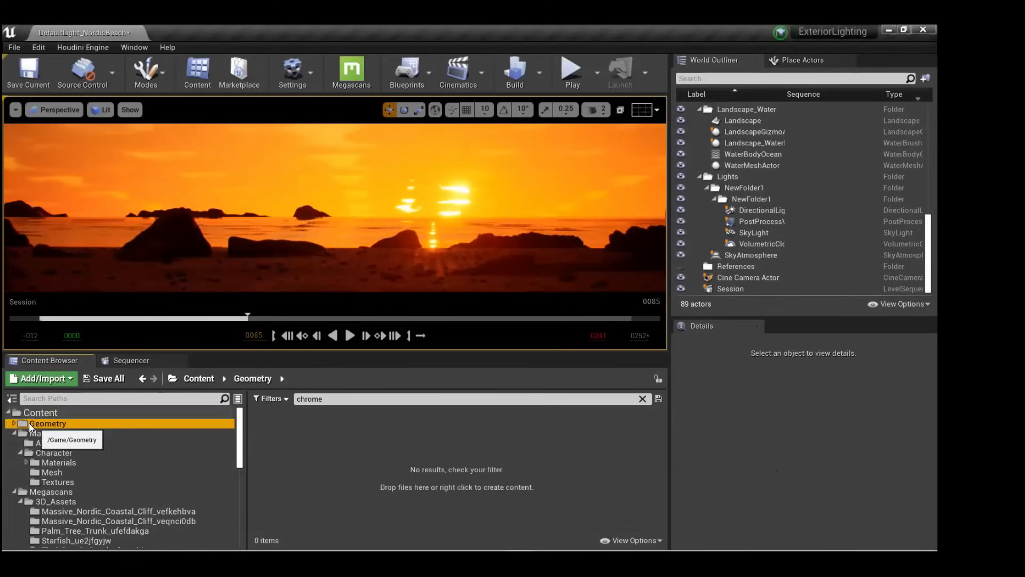
scroll(38, 482, "down", 10)
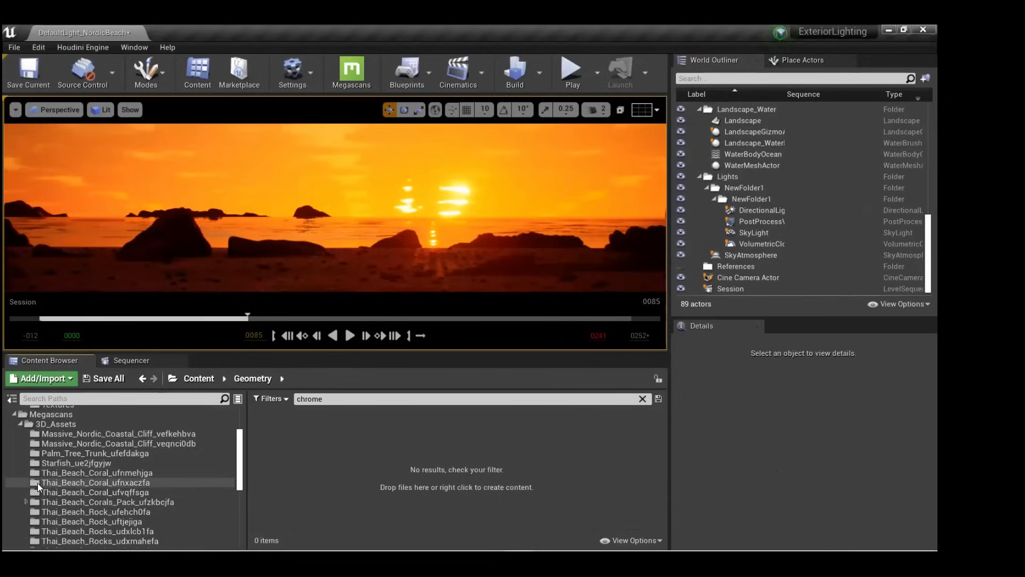
left_click(44, 491)
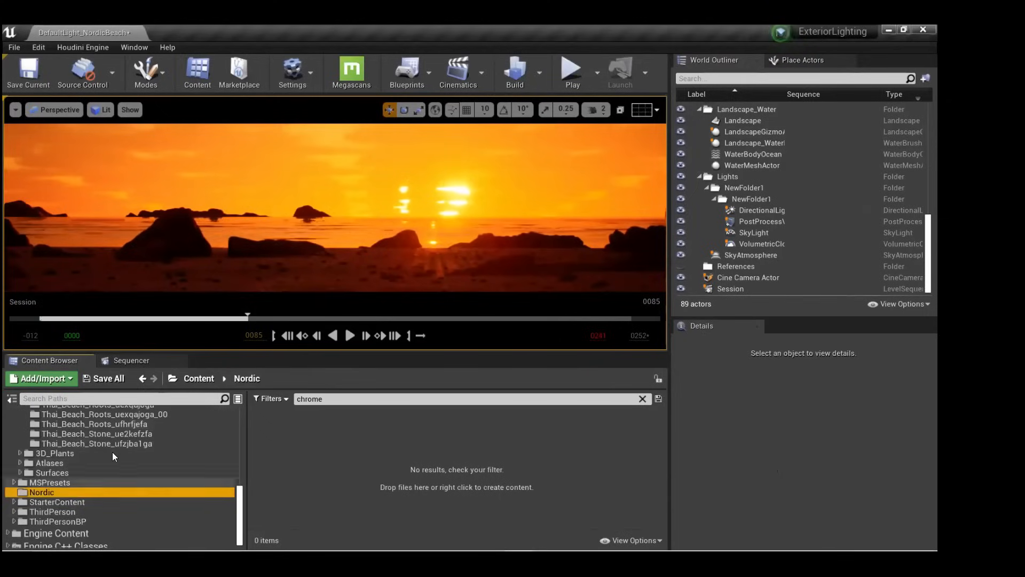
Clear the content search in the Nordic folder and open the Nordic_Beach level, saving the selected modified assets.
left_click(336, 399)
key("BackSpace")
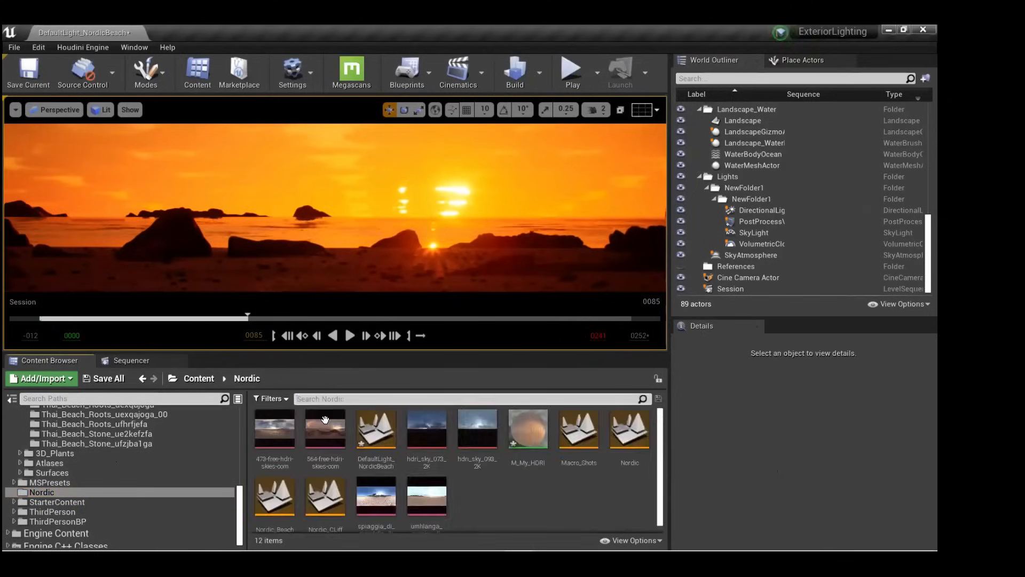
scroll(572, 488, "down", 1)
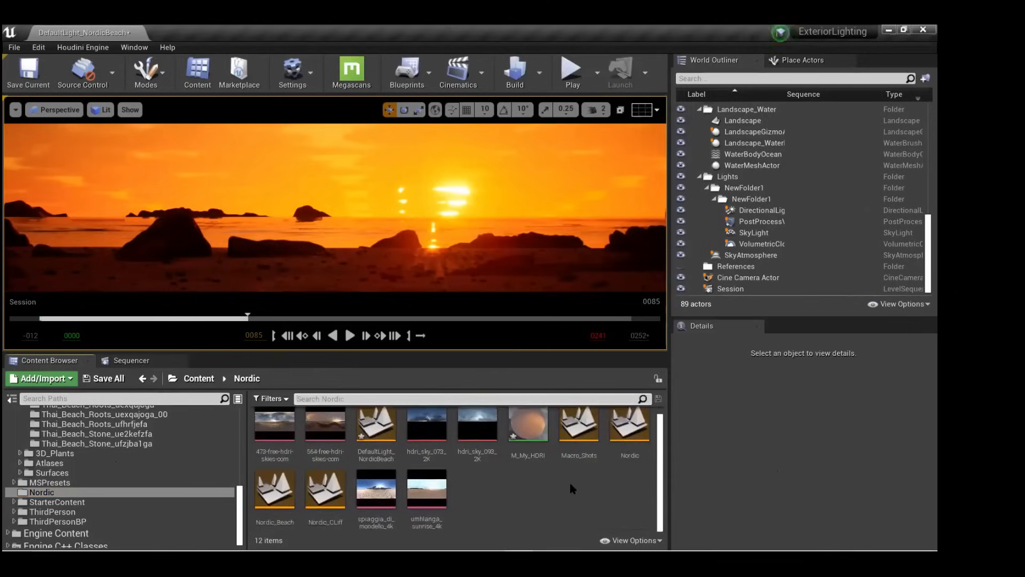
double_click(278, 494)
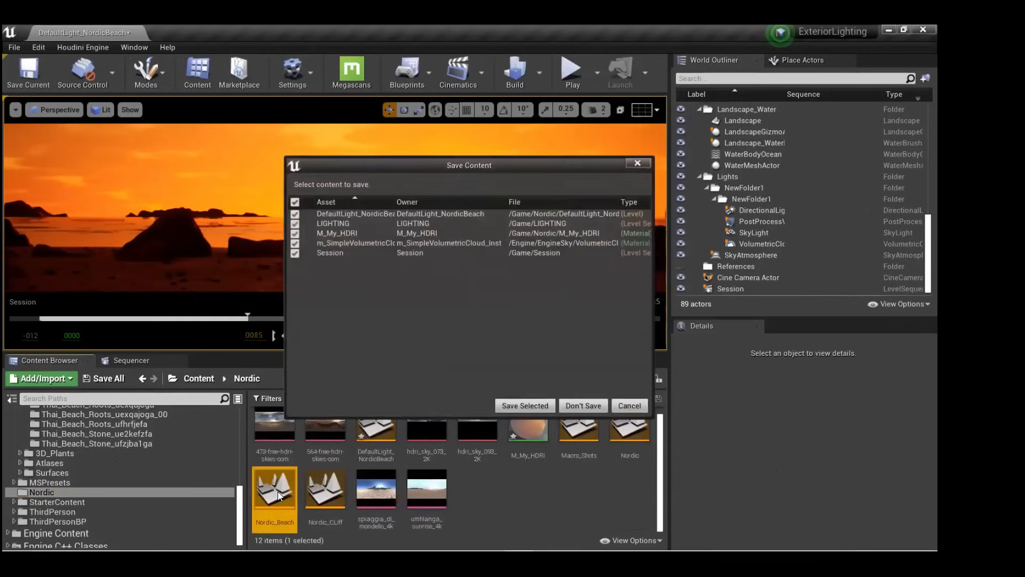
left_click(535, 407)
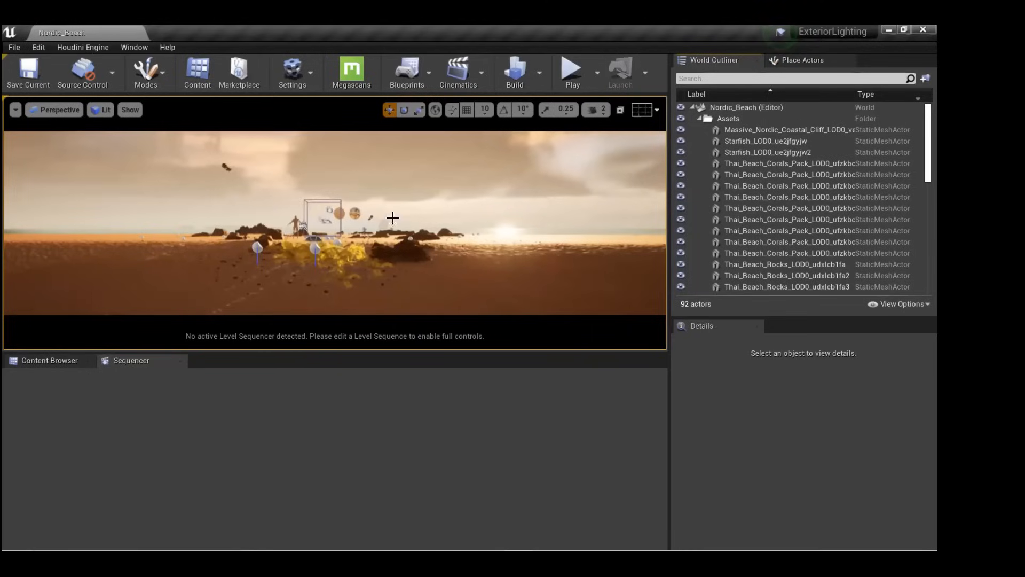
Raise the viewport camera speed to 5 and fly in close to the matte and chrome spheres on the beach.
mouse_move(335, 223)
right_mouse_down()
mouse_move(330, 211)
mouse_move(341, 217)
right_mouse_up()
left_click(601, 109)
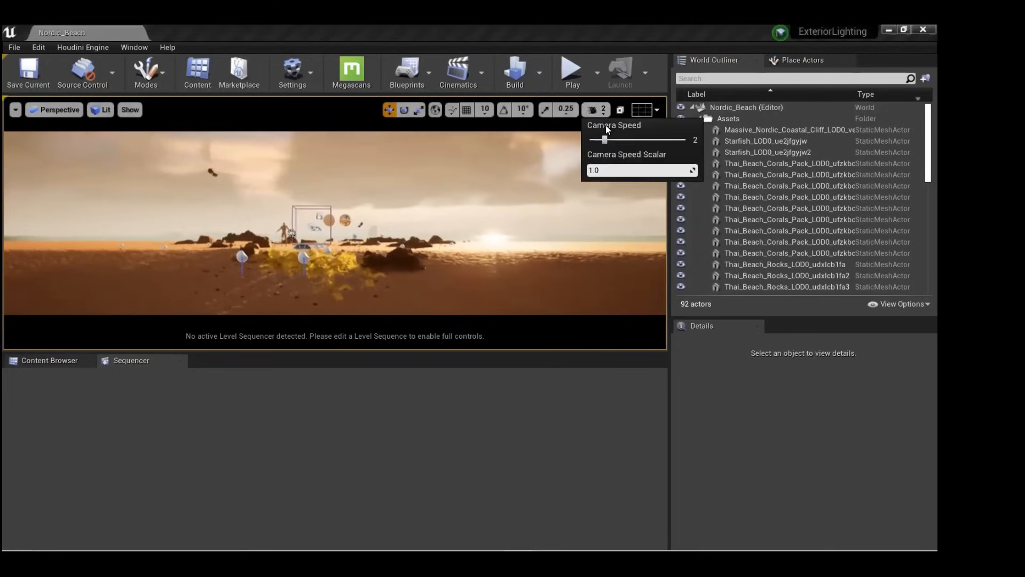
left_click_drag(605, 137, 649, 139)
right_click_drag(342, 223, 385, 210)
key("w")
key("s")
key("w")
key("s")
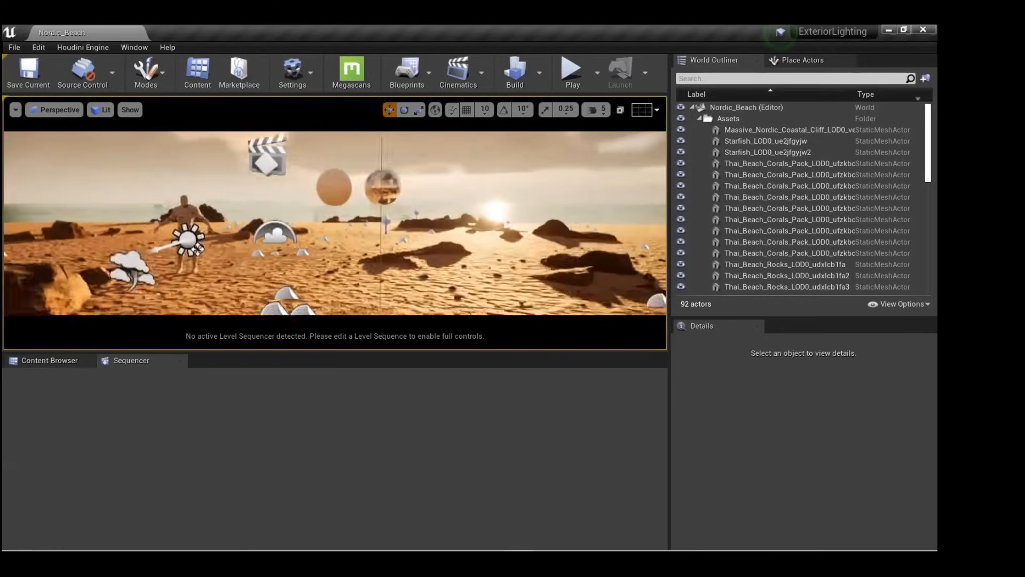
key("w")
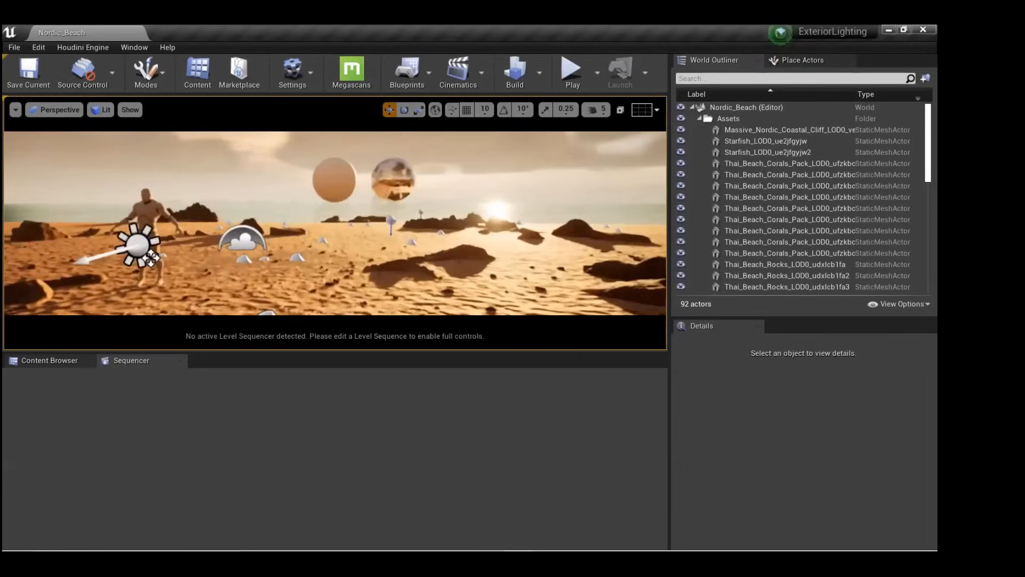
key("e")
right_click_drag(384, 183, 748, 248)
key("w")
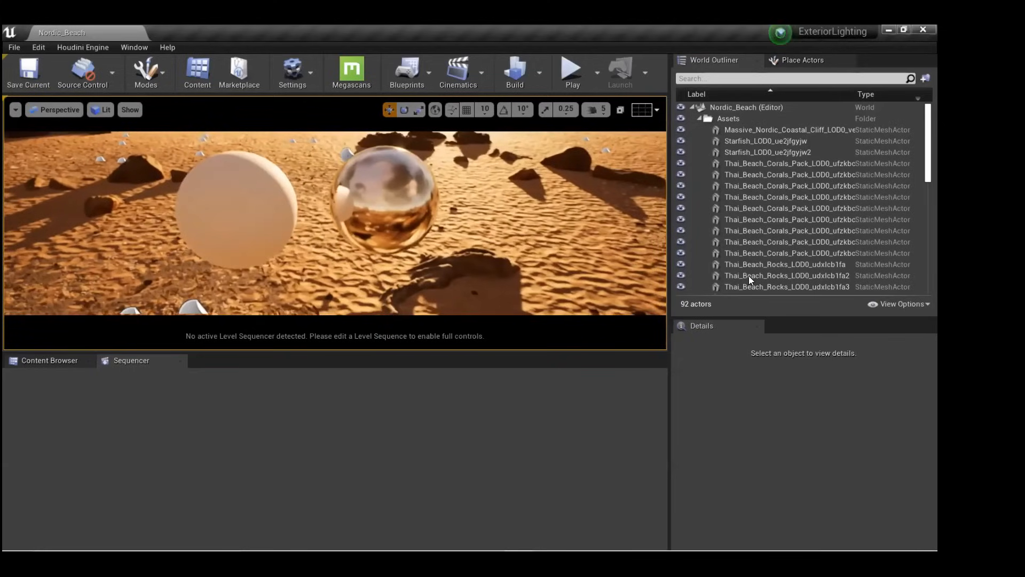
Select the SkyLight in the Lights_HDRI folder and reset its Sky Distance Threshold to the default 150000.
left_click(385, 193)
left_click(757, 189)
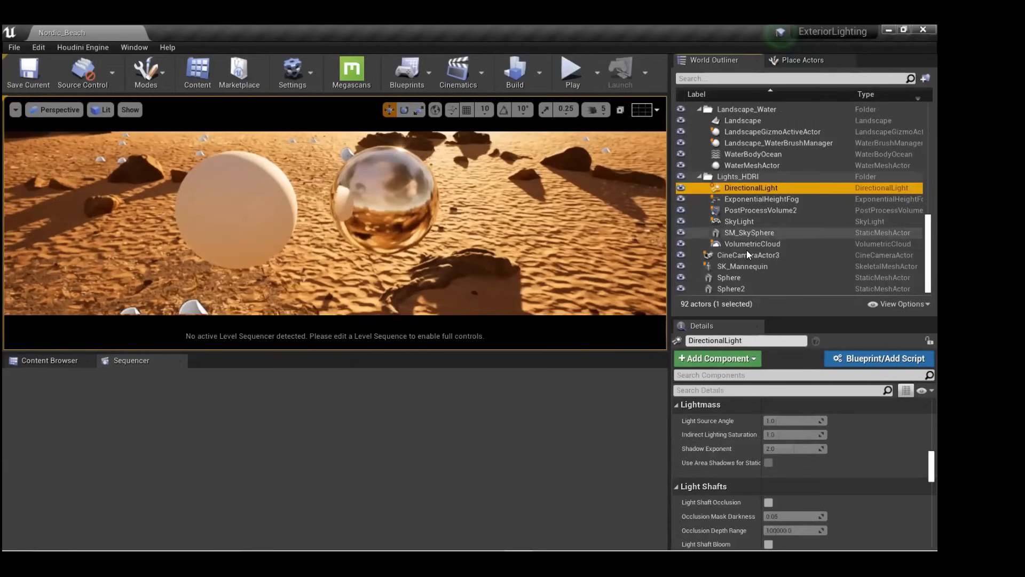
left_click(749, 223)
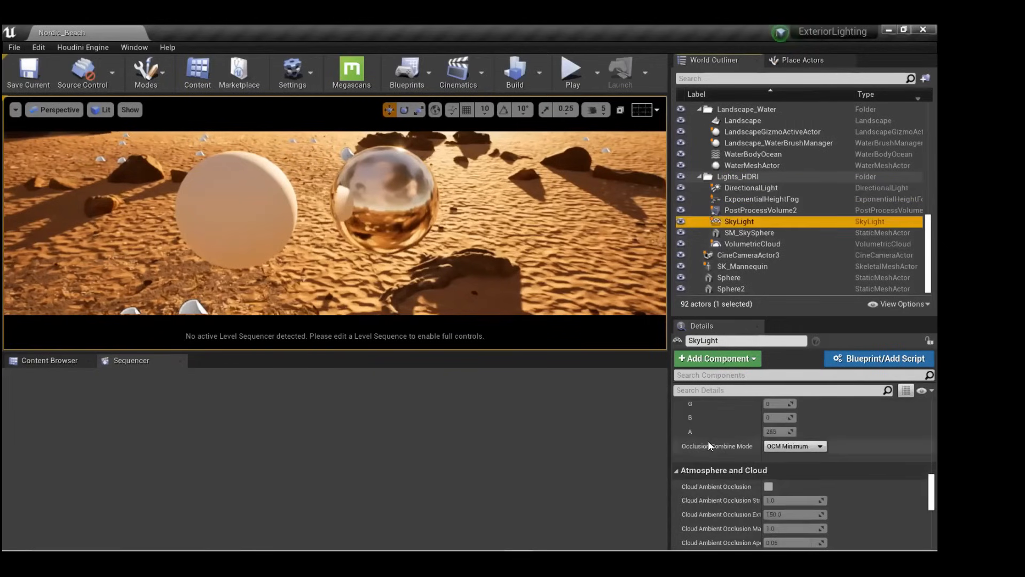
scroll(708, 441, "up", 8)
scroll(708, 441, "up", 5)
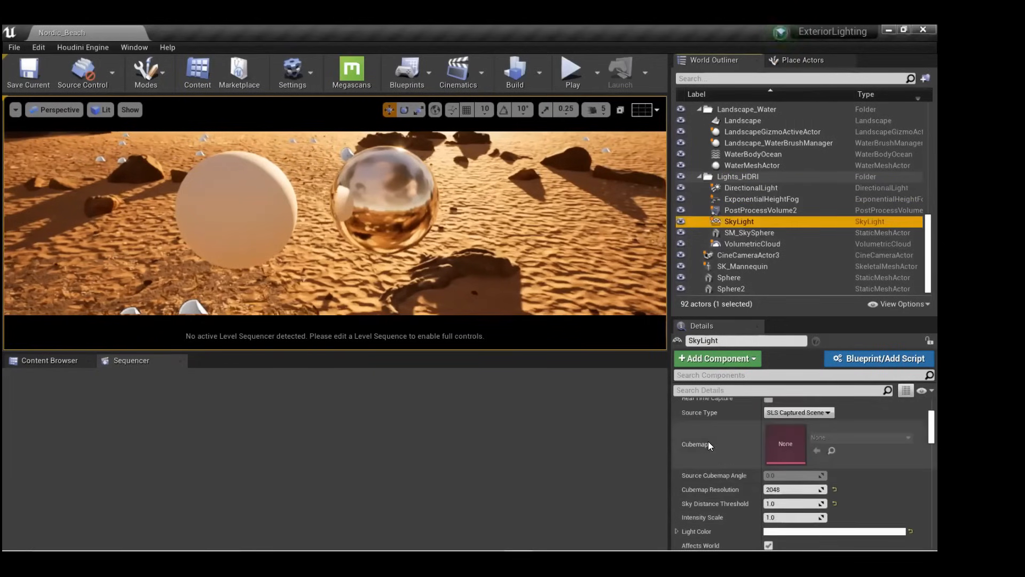
scroll(708, 441, "down", 4)
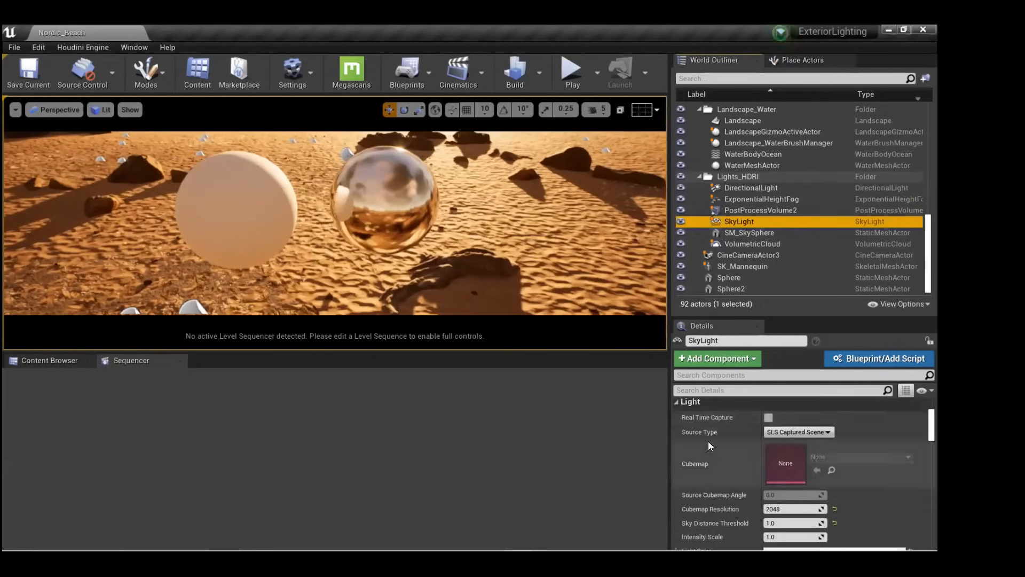
scroll(708, 441, "down", 2)
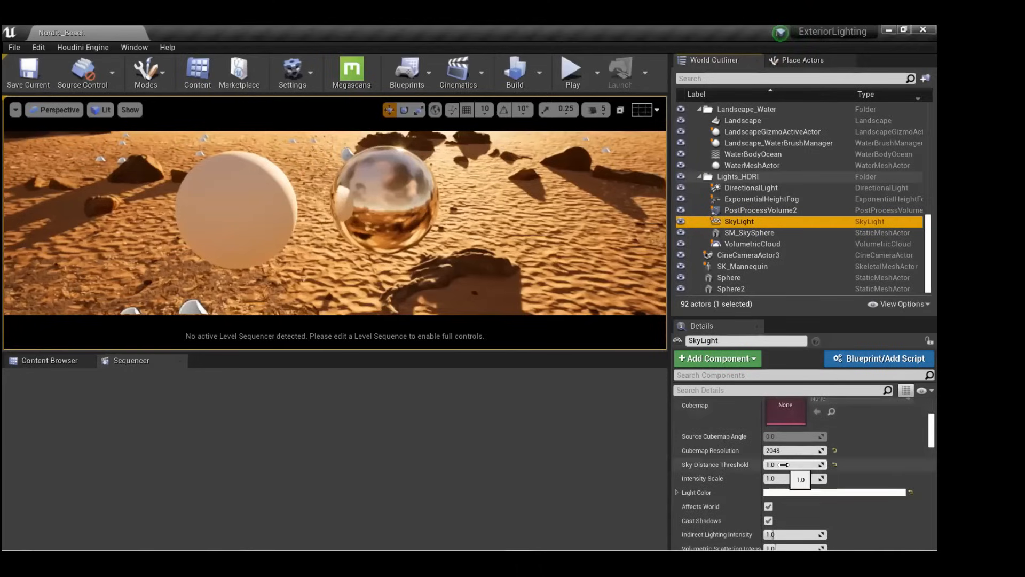
left_click(834, 464)
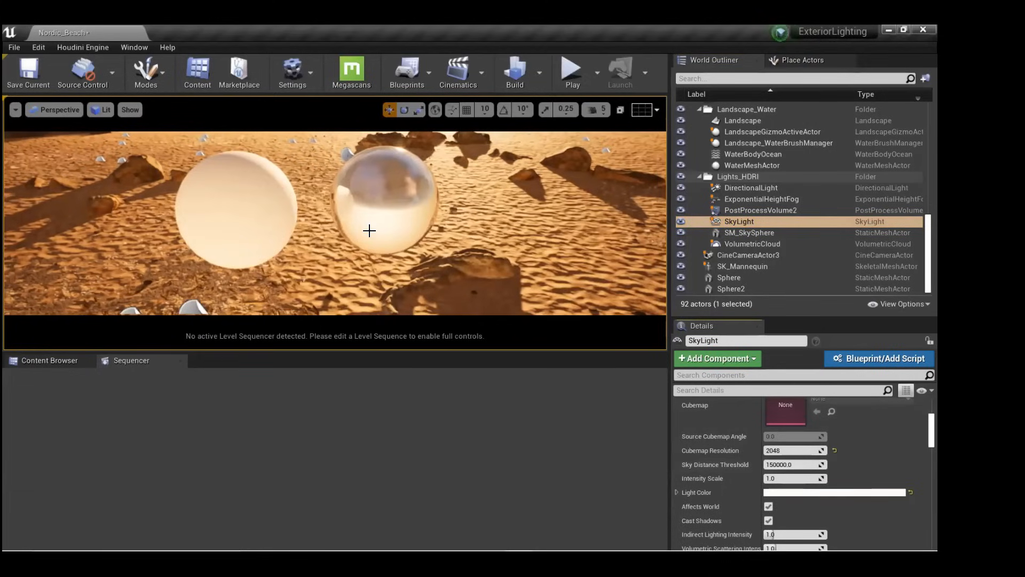
Compare the spheres with the ExponentialHeightFog hidden and shown, and undo the visibility changes.
scroll(704, 449, "down", 5)
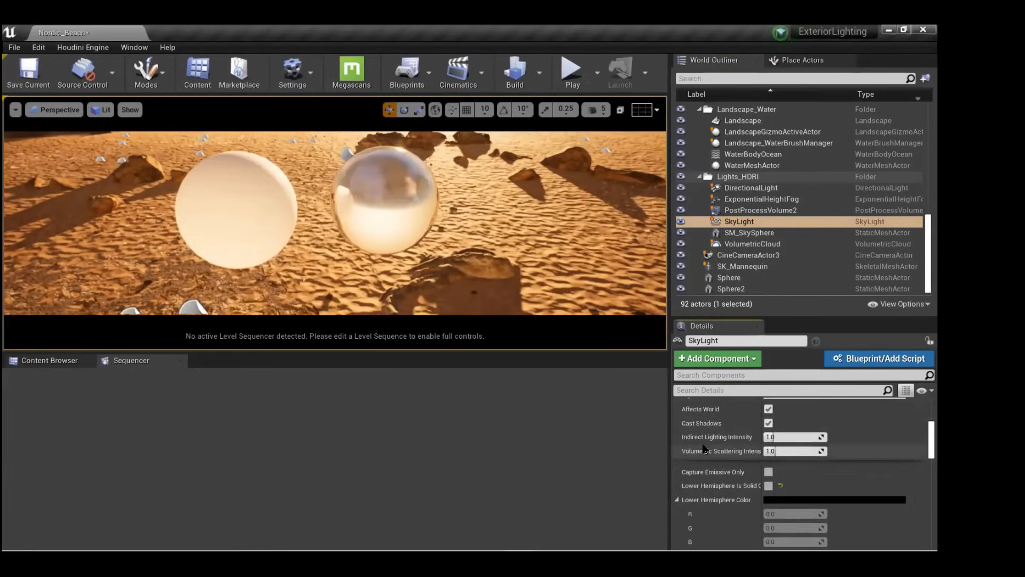
scroll(703, 448, "up", 5)
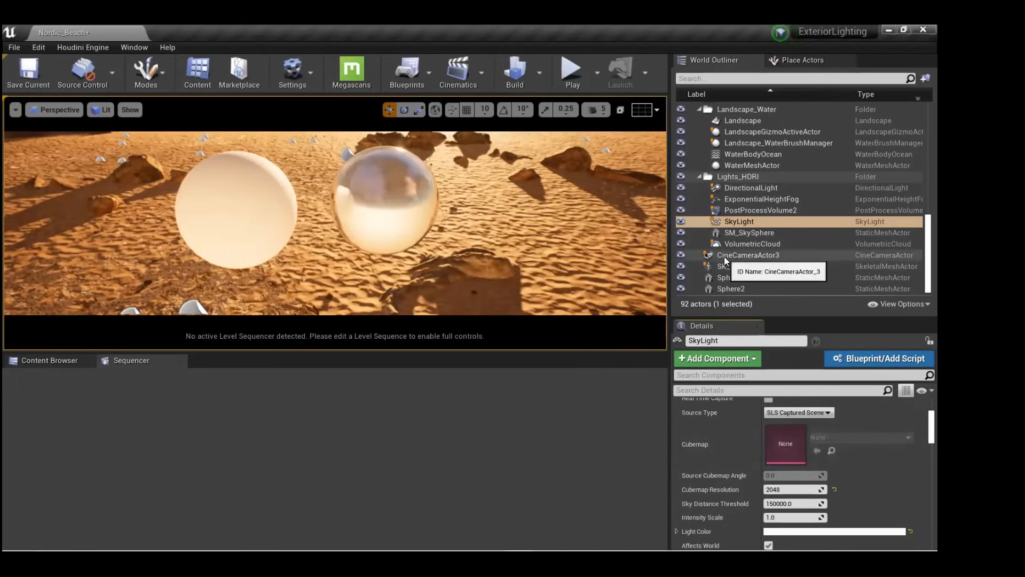
left_click(679, 200)
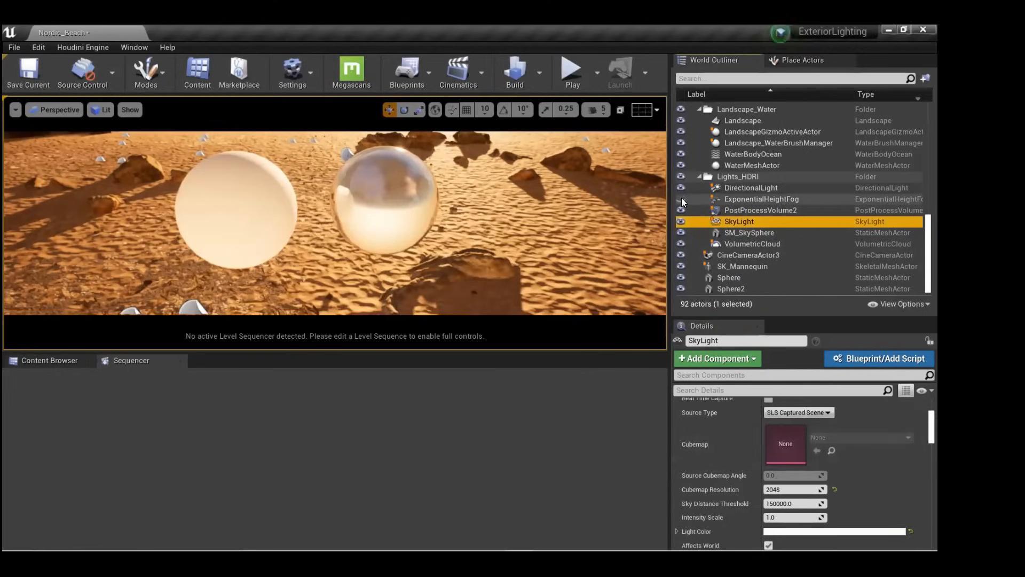
left_click(679, 199)
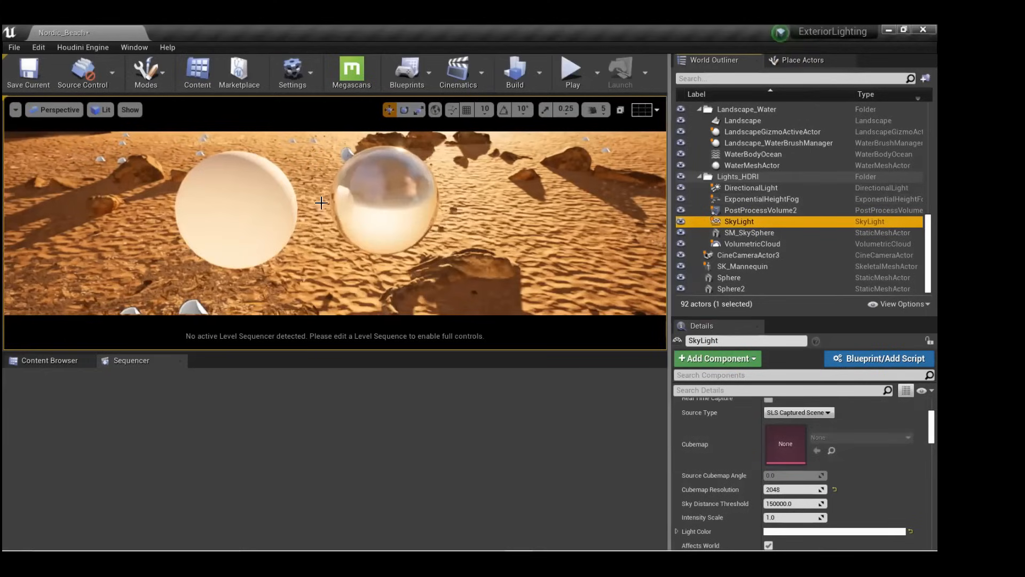
key("ctrl+z")
key("ctrl+z")
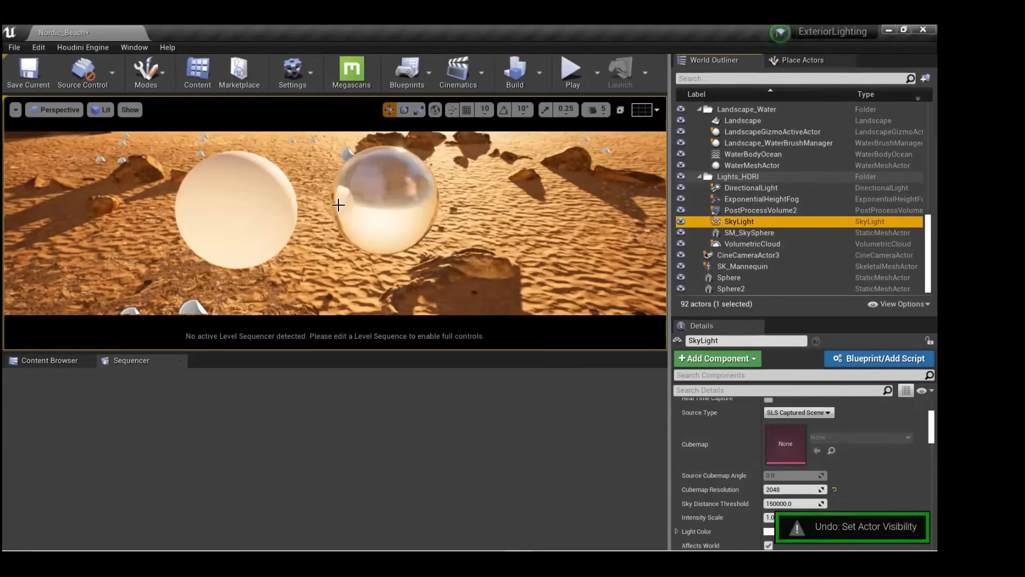
Switch to the browser and look through the sky panoramas on the HDRI Skies website.
left_click_drag(403, 265, 403, 291)
right_click_drag(402, 291, 375, 198)
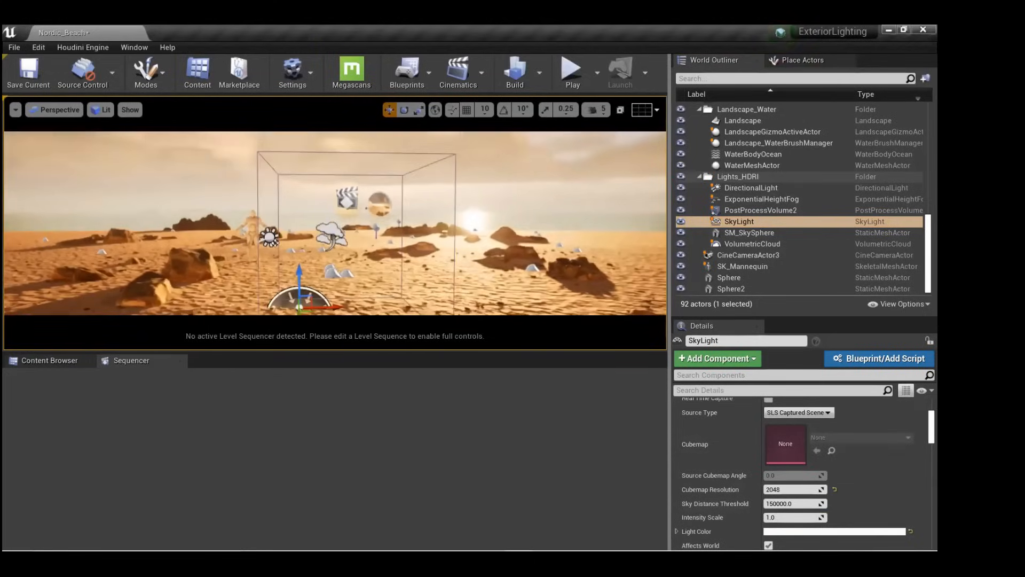
left_click(37, 360)
key("alt+Tab")
key("alt+Tab")
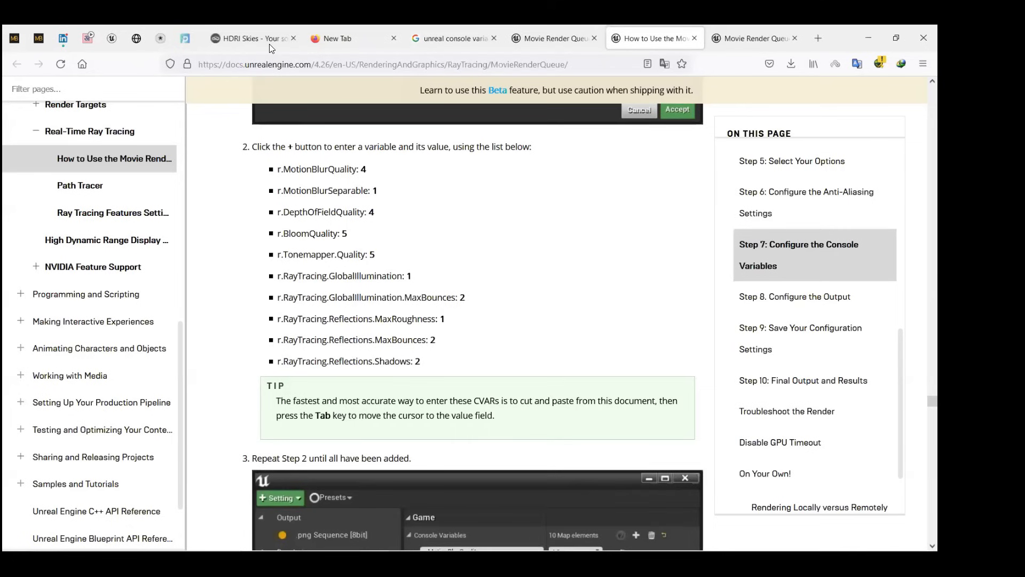
left_click(270, 45)
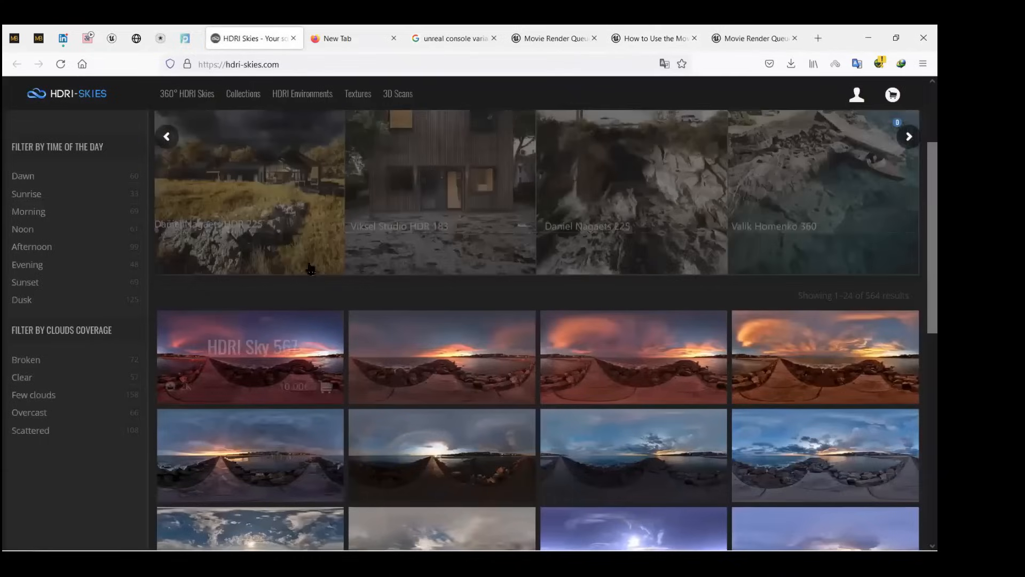
scroll(176, 278, "down", 3)
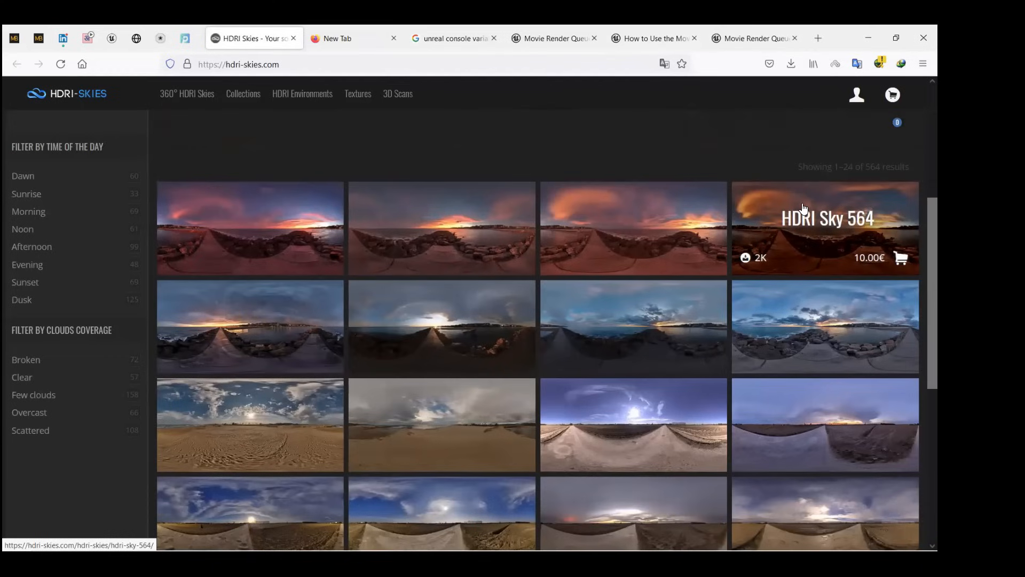
Switch back to Unreal Editor, open the M_My_HDRI material from the Nordic folder and bring its whole node graph into view.
key("alt+Tab")
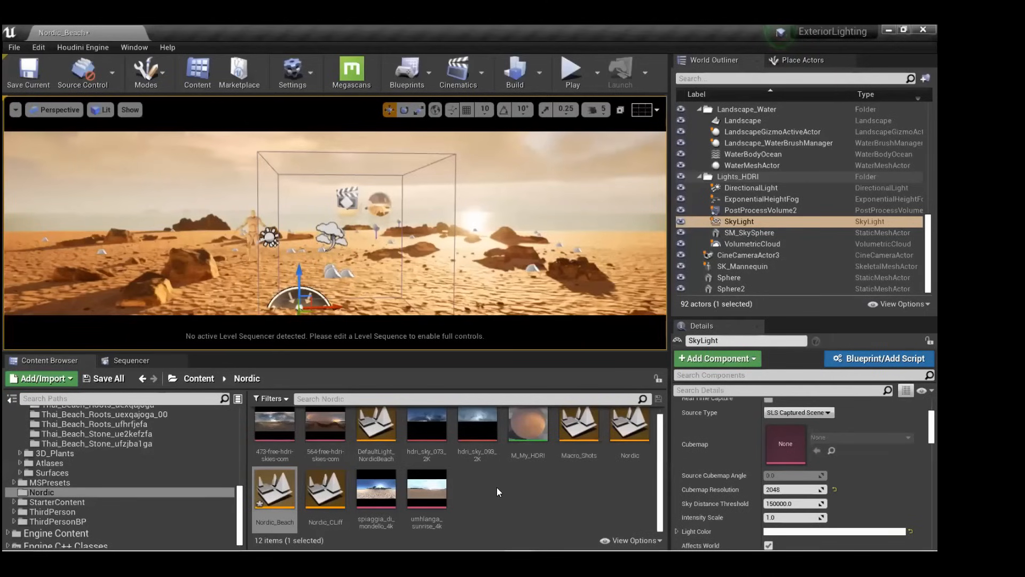
left_click(526, 436)
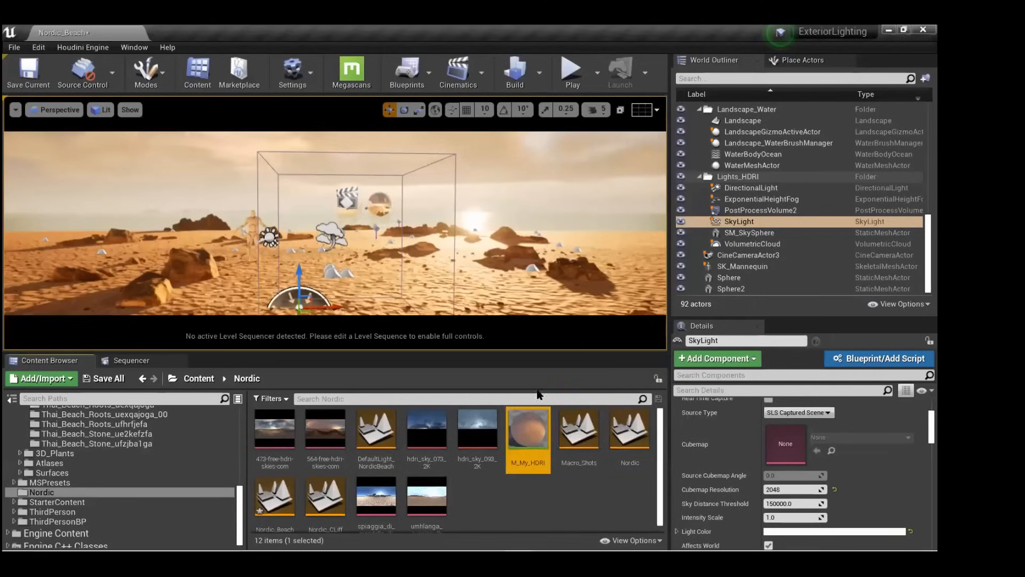
scroll(351, 267, "down", 7)
right_click_drag(355, 308, 495, 305)
scroll(494, 301, "up", 5)
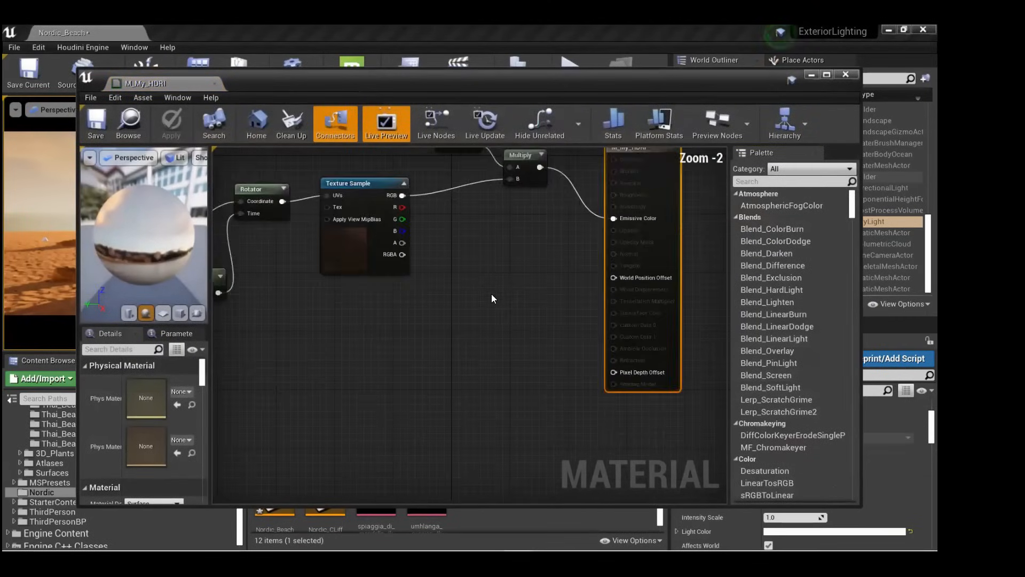
scroll(481, 307, "down", 2)
right_click_drag(446, 424, 454, 385)
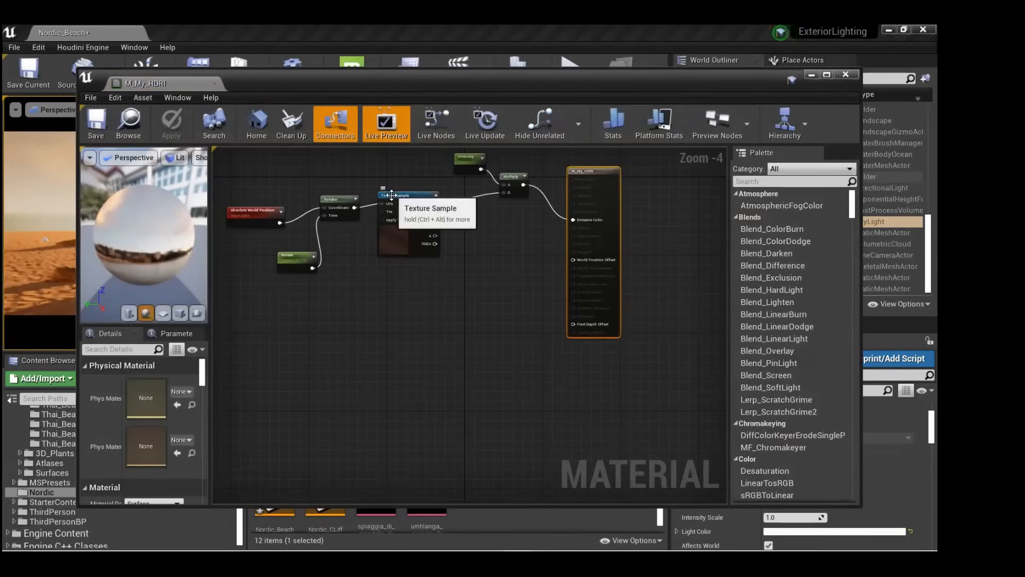
Disconnect the Rotate parameter and the Texture Sample's UVs from the Rotator node, and move the Rotator down.
left_click_drag(340, 173, 290, 273)
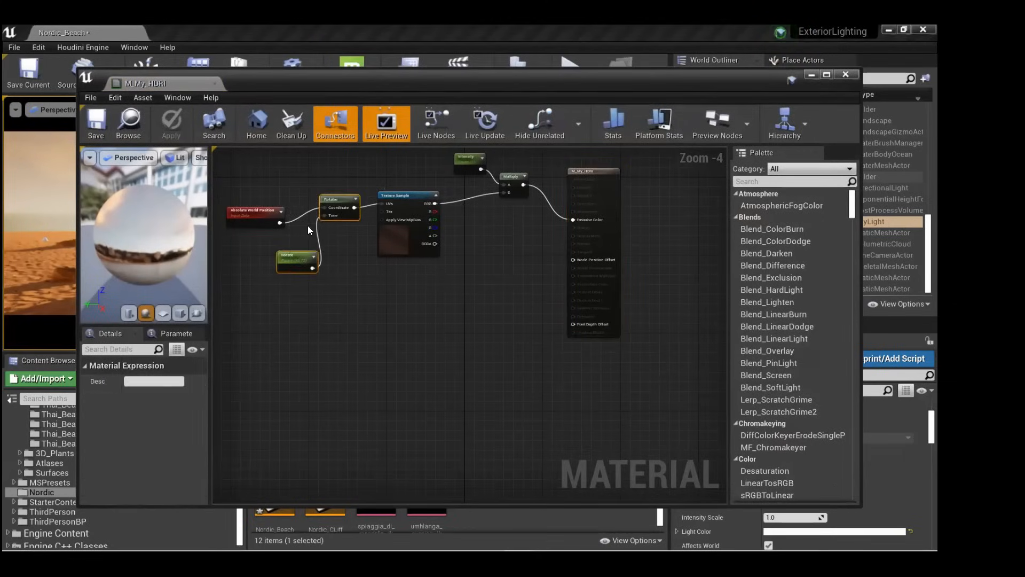
left_click(322, 214)
left_click(325, 216, "alt")
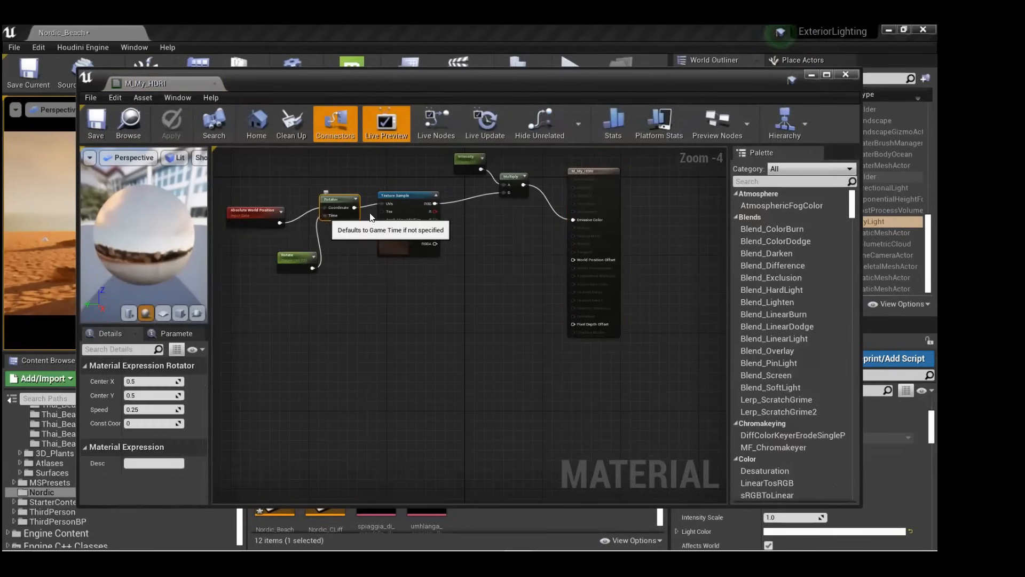
left_click(380, 203, "alt")
left_click_drag(330, 214, 324, 245)
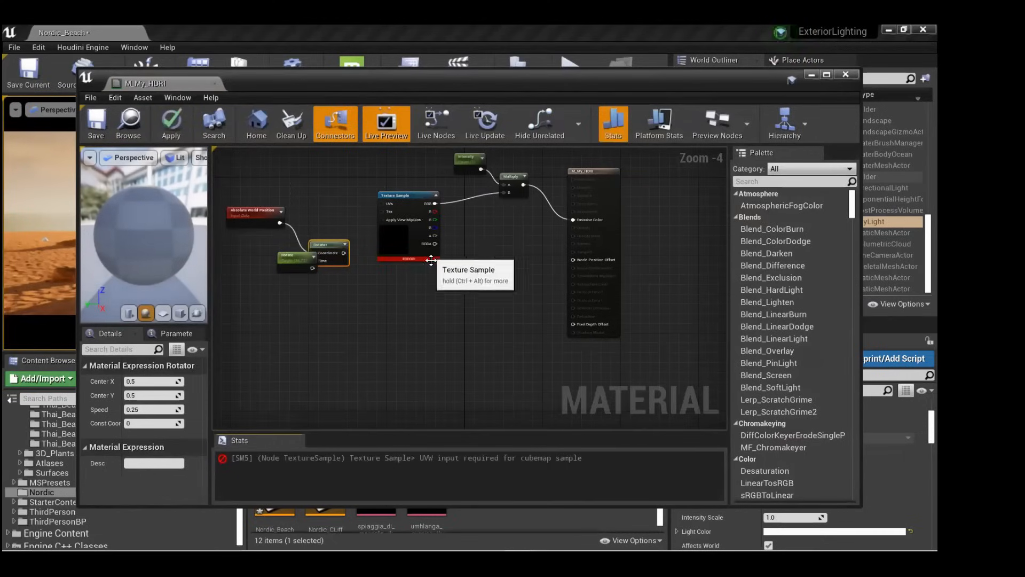
Try connecting Absolute World Position directly to the Texture Sample's UVs, and replace that link with the Rotator's output.
mouse_move(408, 259)
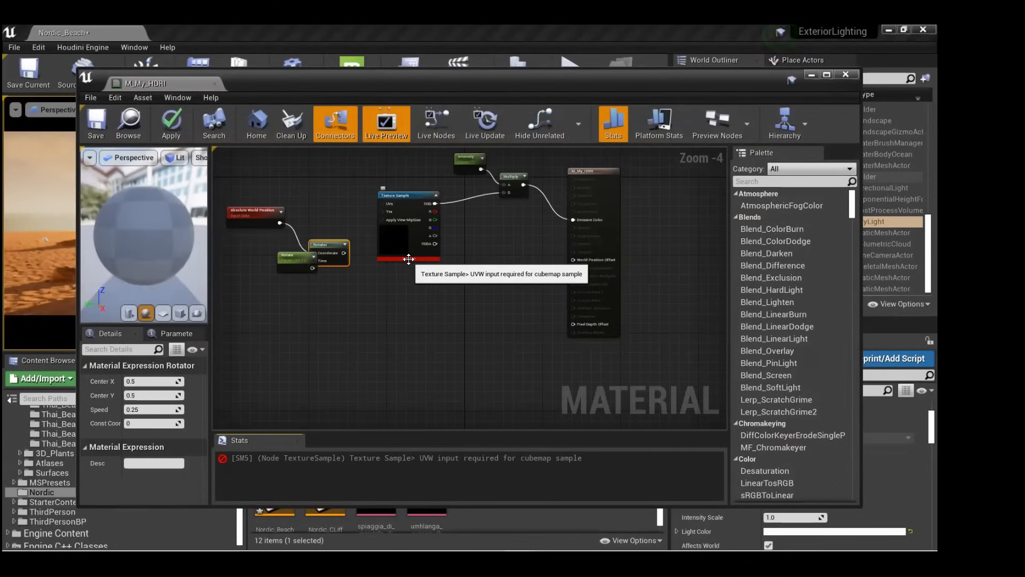
scroll(224, 190, "up", 3)
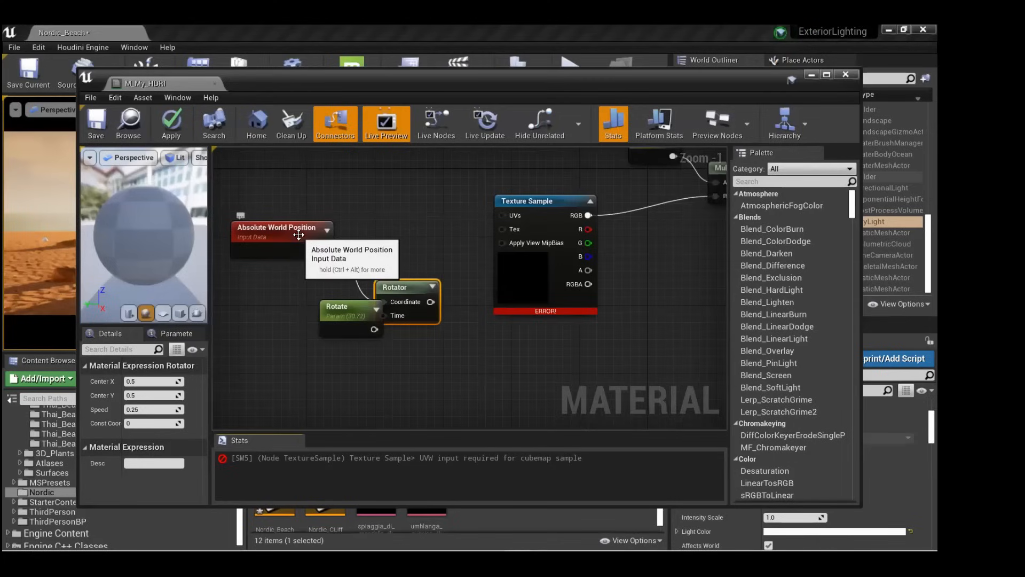
key("ctrl+alt")
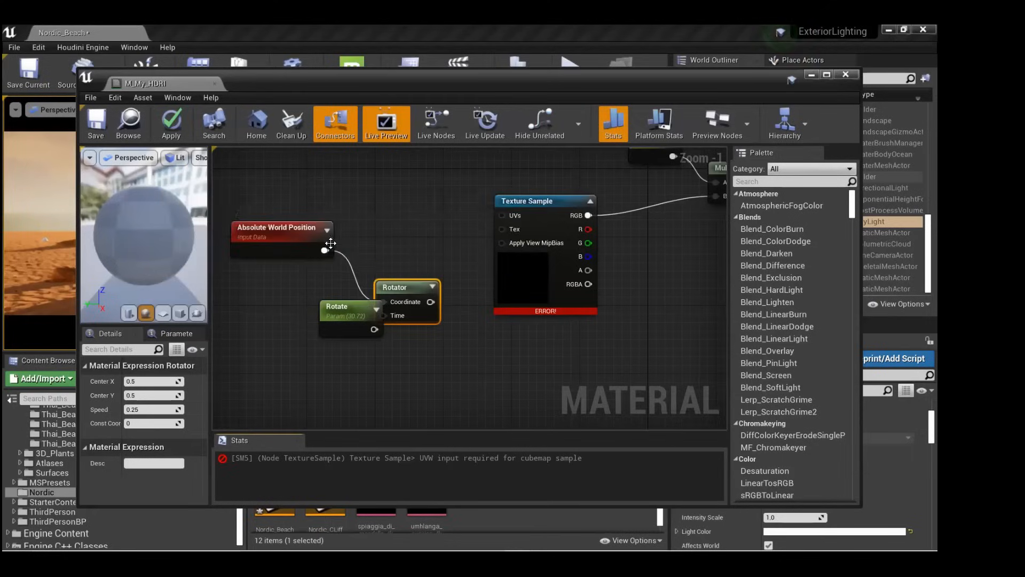
left_click_drag(324, 250, 510, 215)
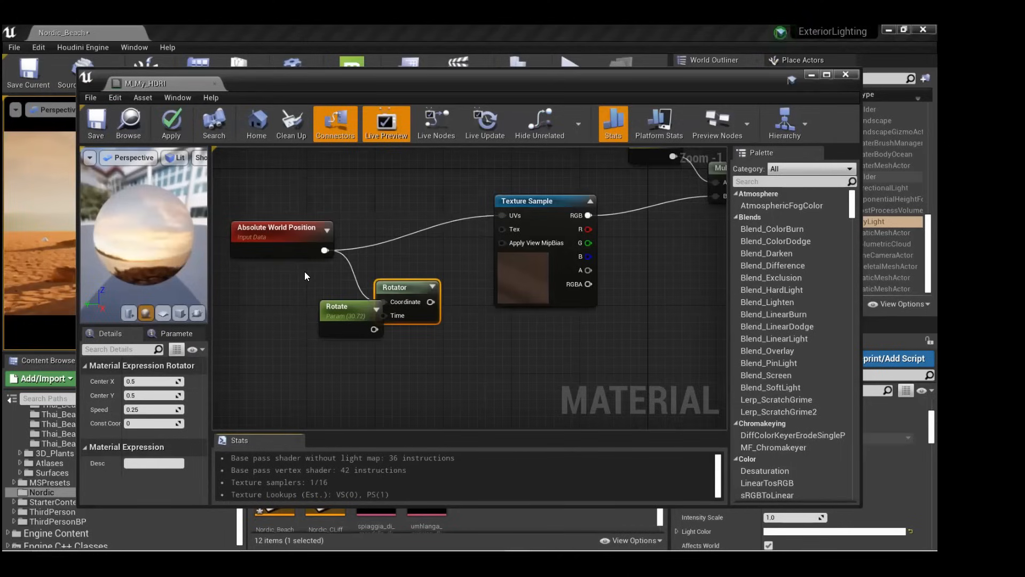
left_click_drag(414, 287, 503, 217)
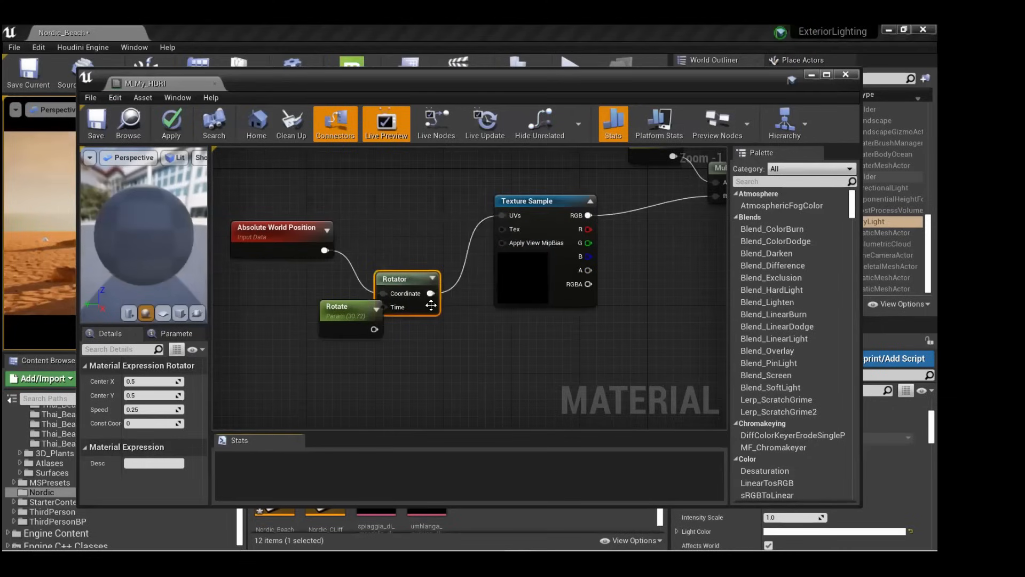
Move the Rotate parameter down, connect it to the Rotator's Time input and set its default value to about 53.44.
left_click_drag(347, 315, 299, 346)
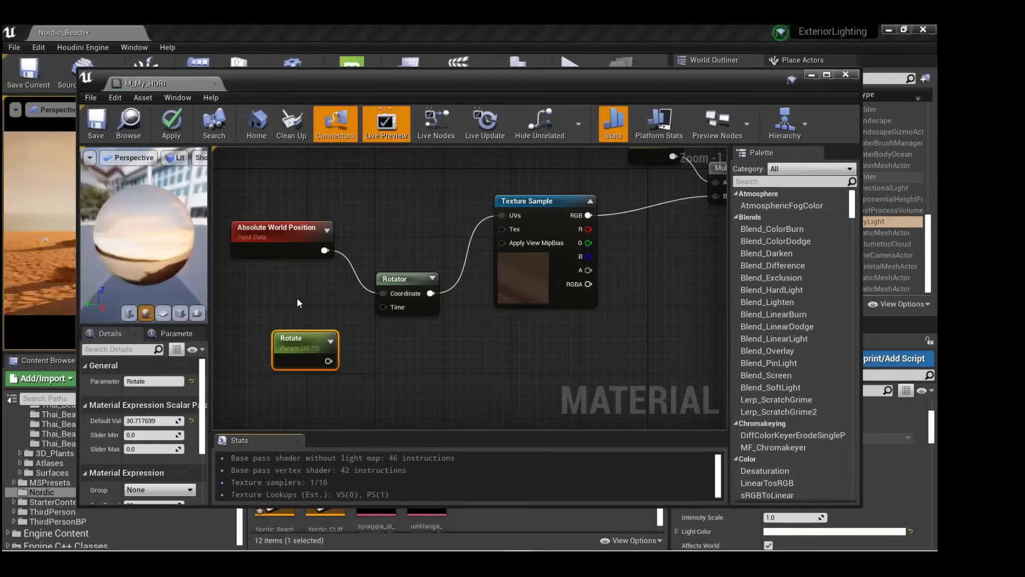
left_click_drag(328, 361, 384, 307)
left_click_drag(142, 421, 170, 422)
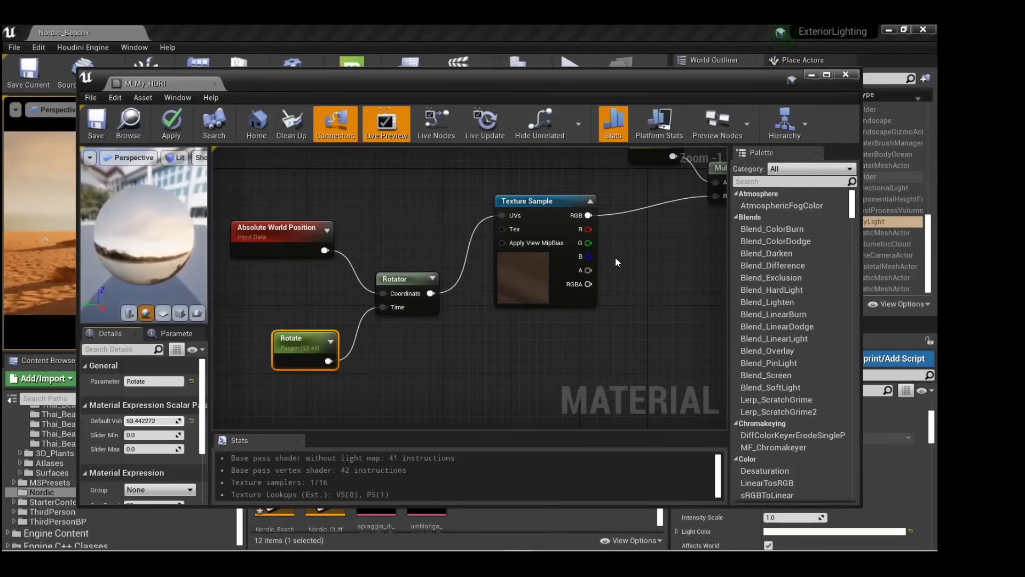
Try default values of 2, 100 and 0 for the Intensity parameter, and set it back to 1.
right_click_drag(647, 237, 437, 288)
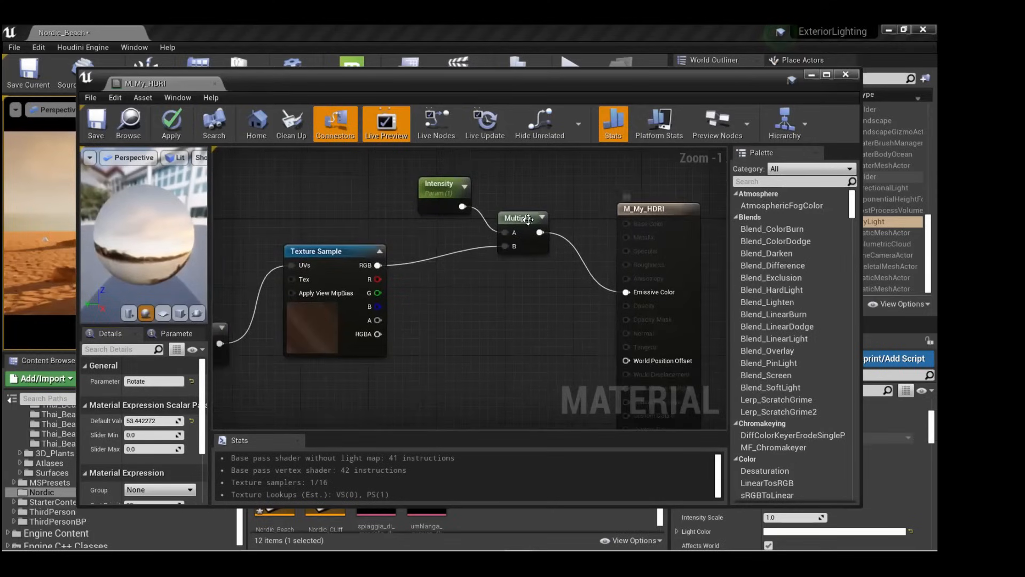
left_click(441, 188)
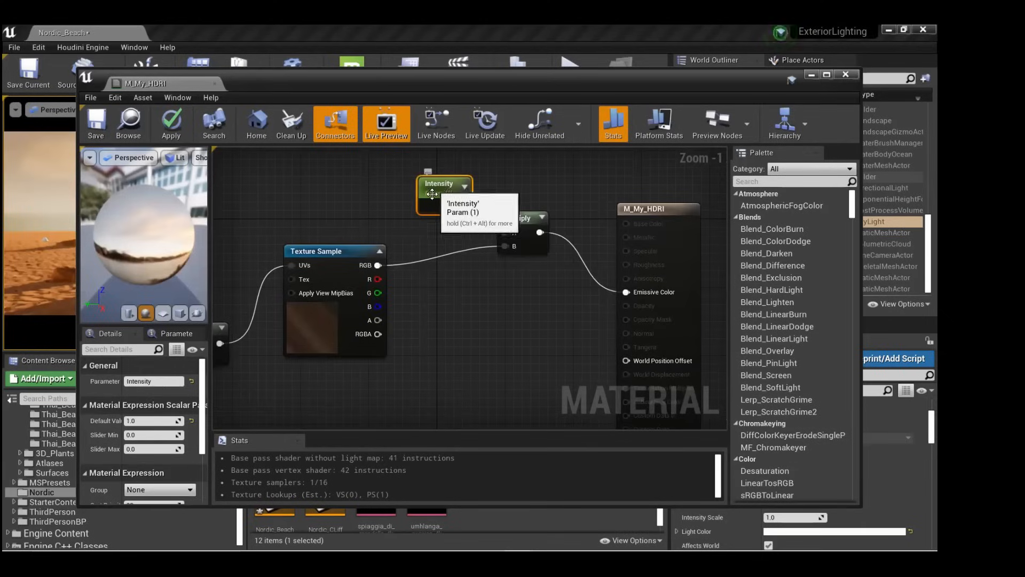
left_click(155, 420)
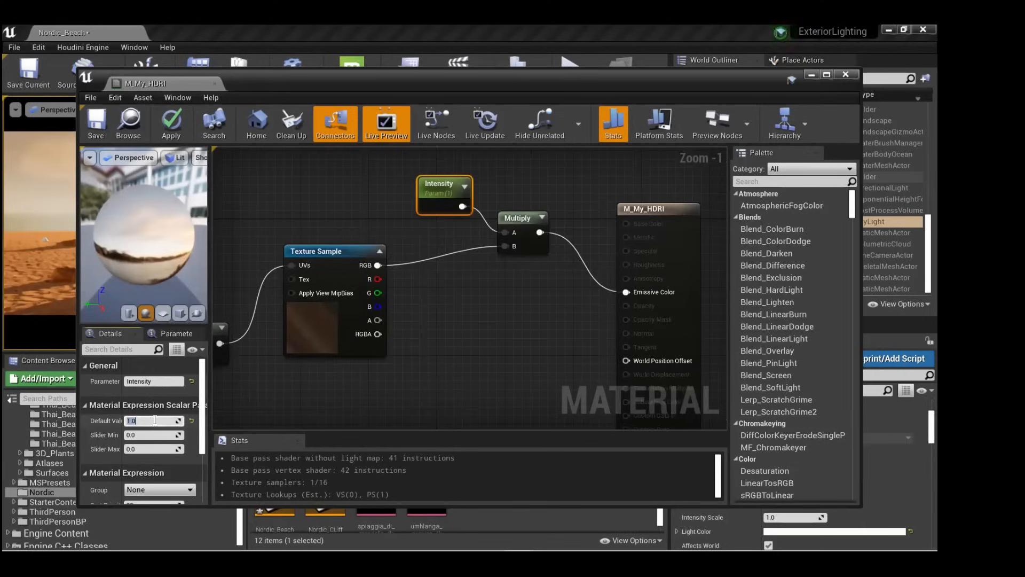
key("Return")
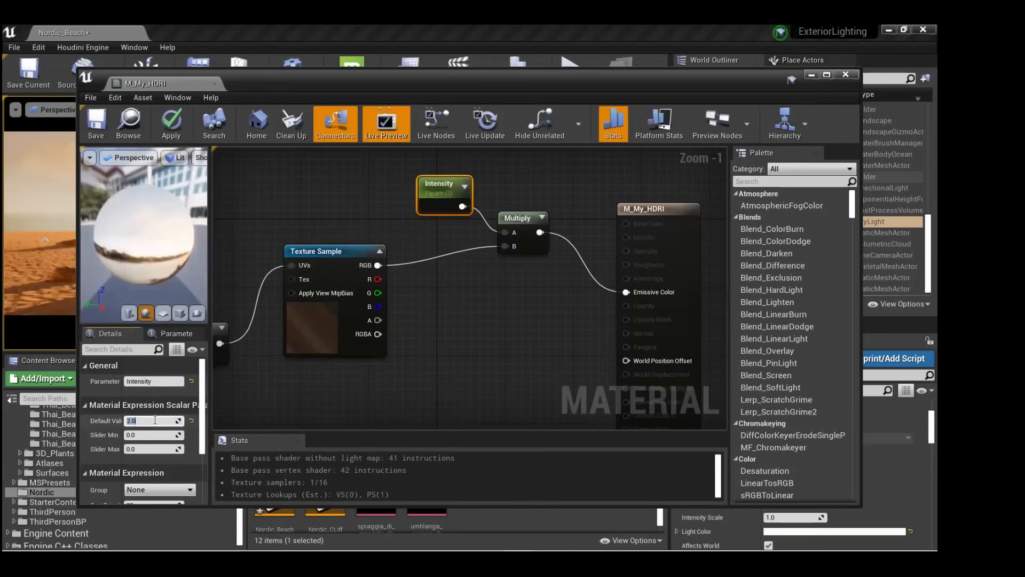
type("100")
key("Return")
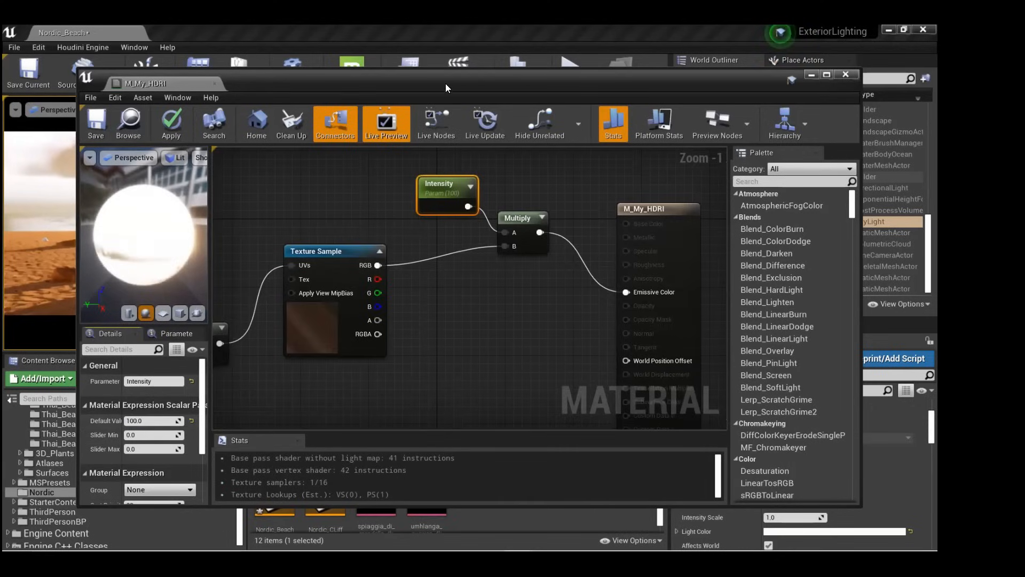
left_click_drag(445, 84, 464, 329)
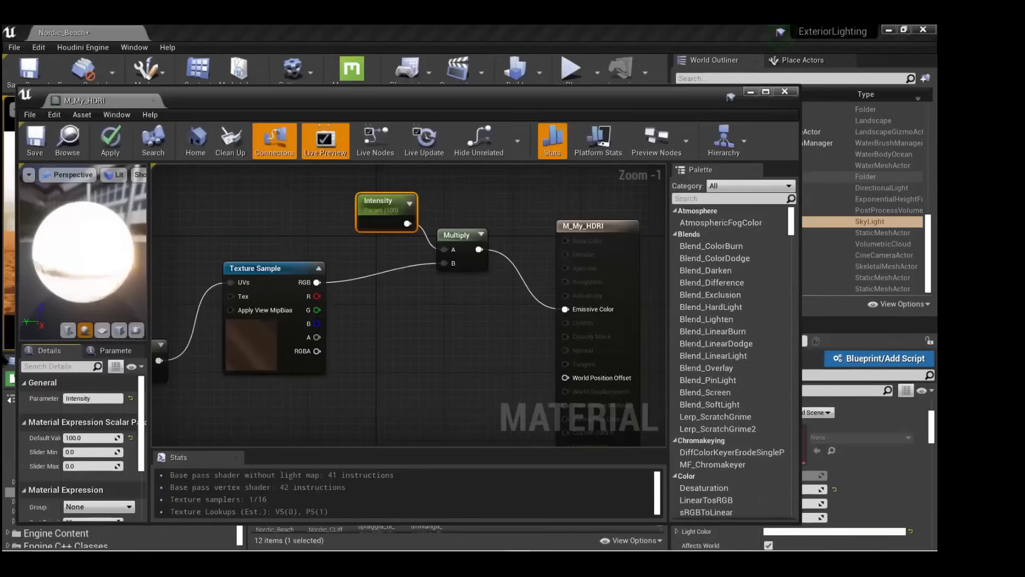
left_click(128, 436)
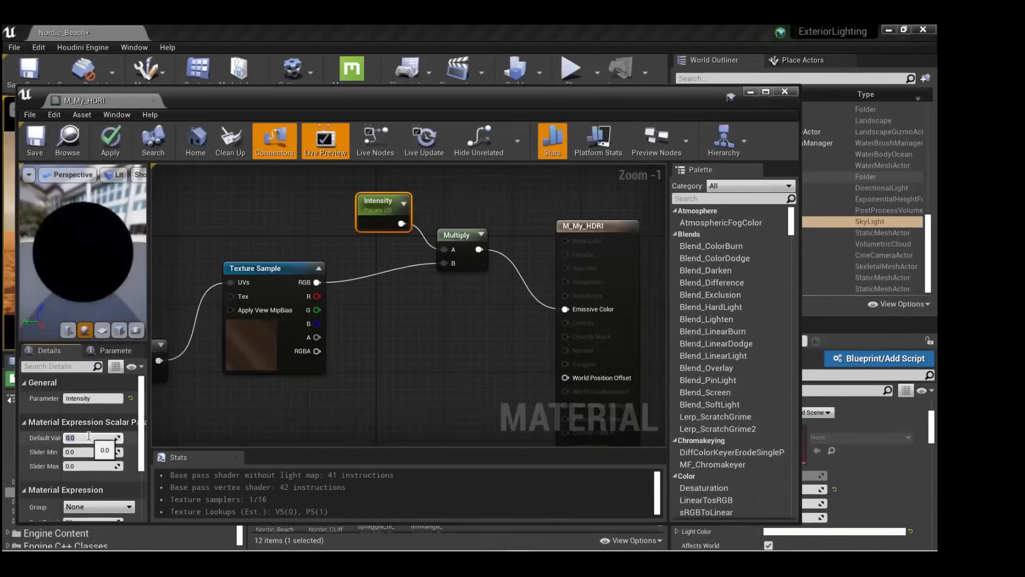
type("1")
key("Return")
Check the Shading Model options of the M_My_HDRI result node, keep Unlit, and close the material without applying the changes.
left_click(587, 226)
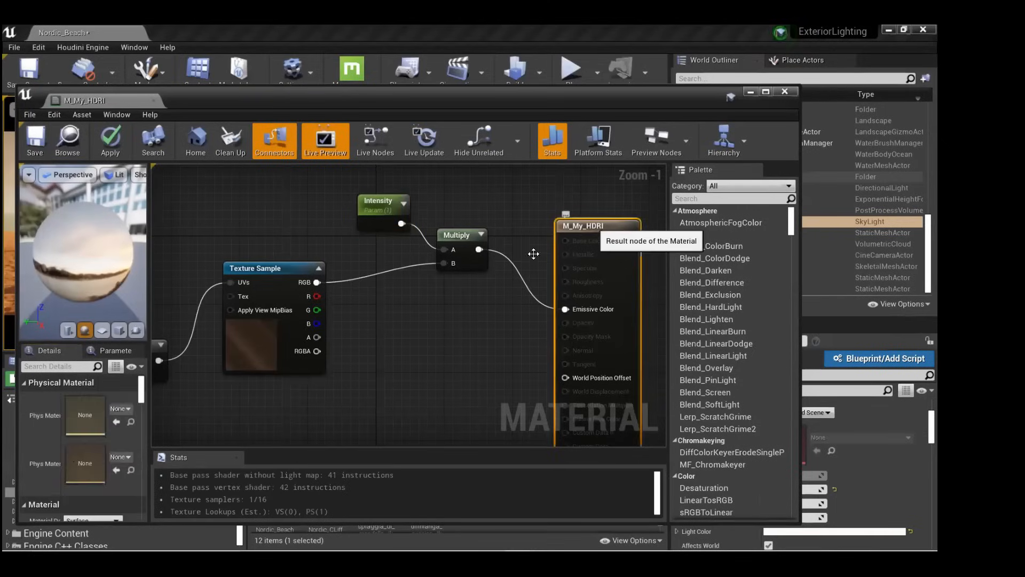
scroll(69, 452, "down", 3)
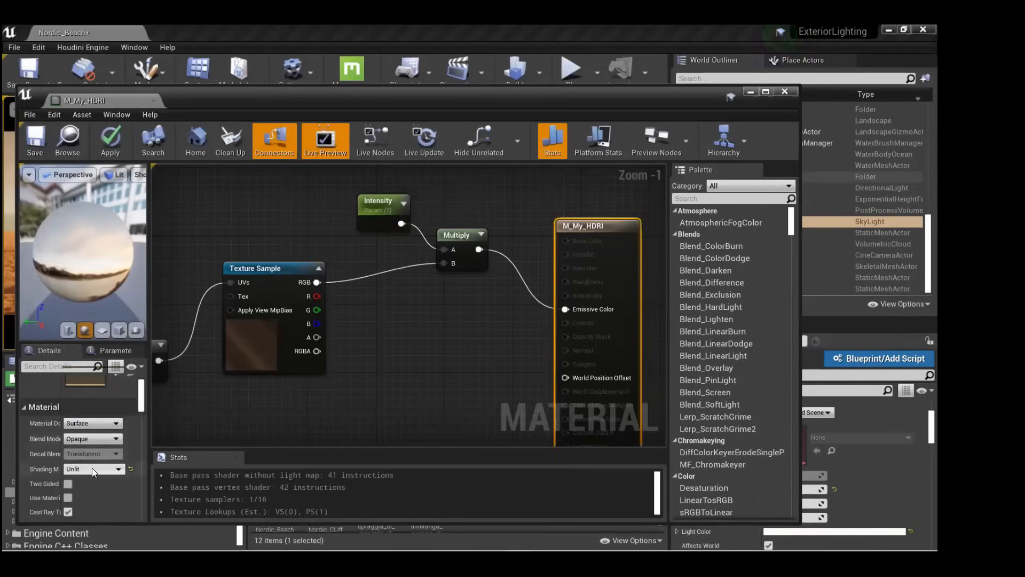
left_click(92, 467)
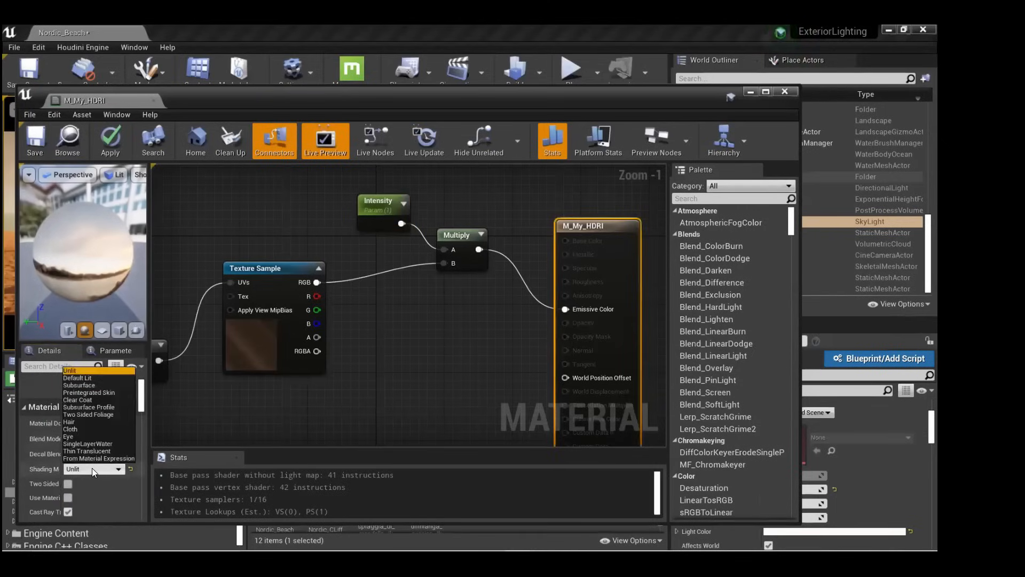
left_click(92, 468)
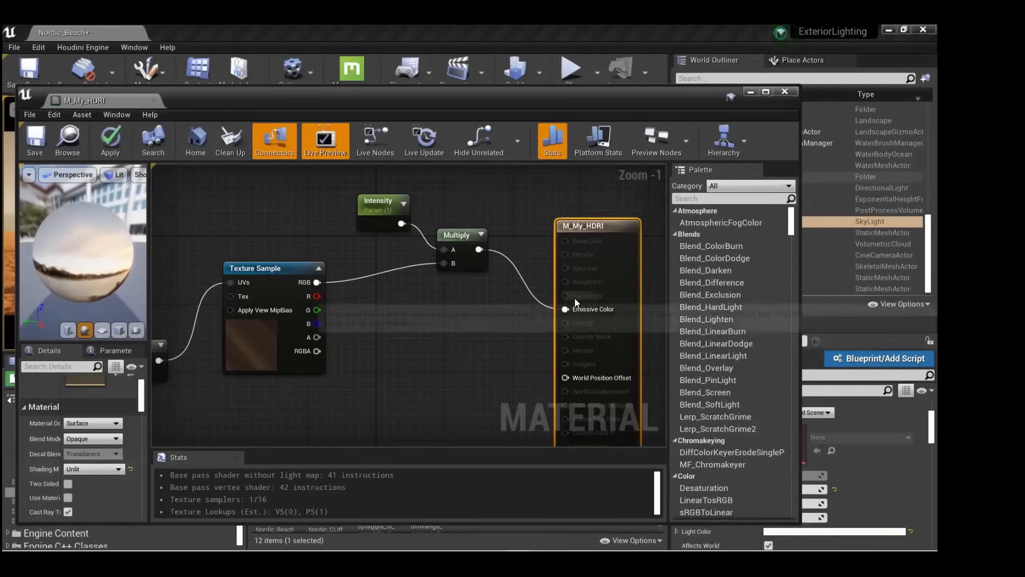
scroll(630, 293, "down", 1)
left_click(785, 91)
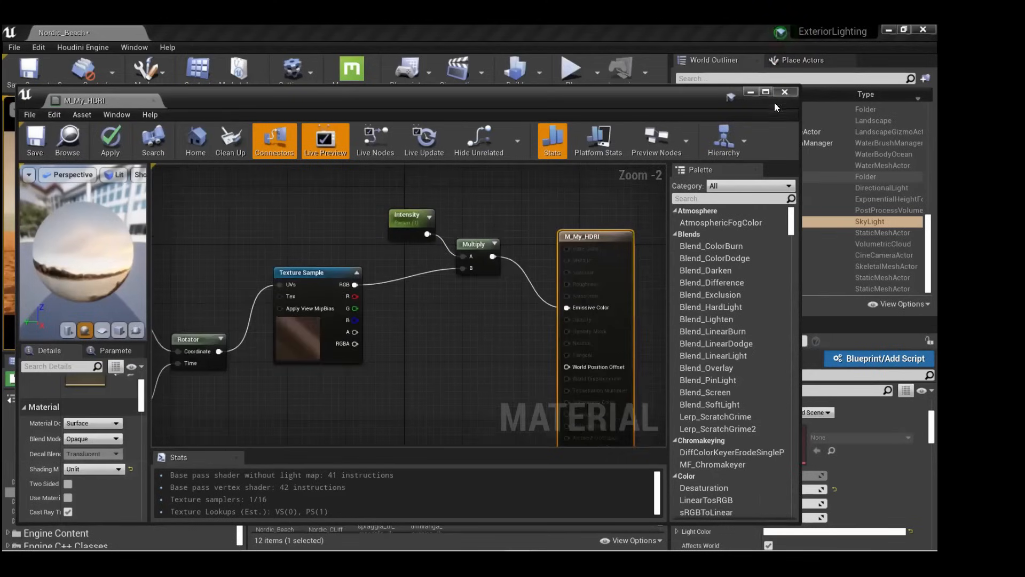
left_click(539, 336)
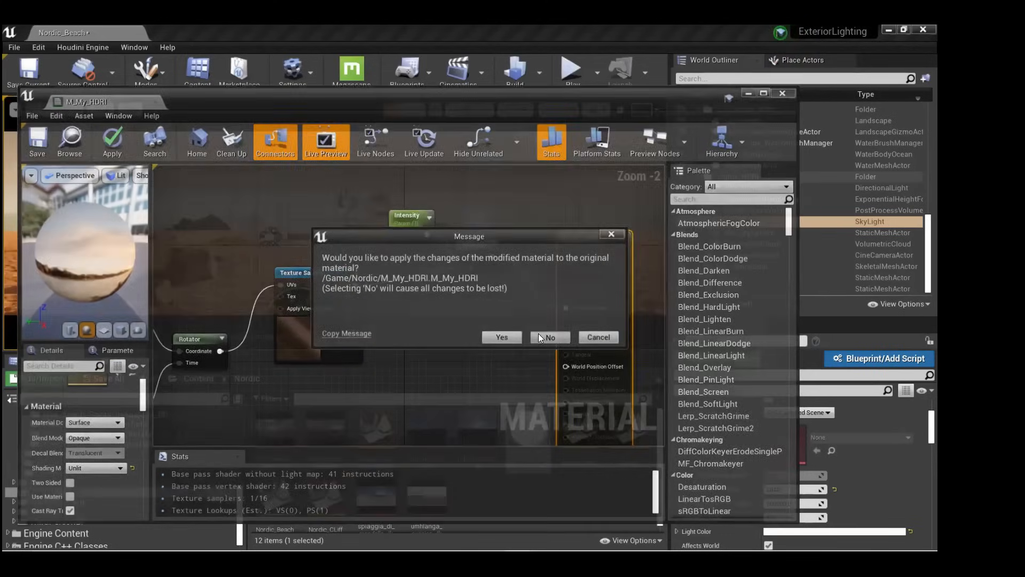
Examine the chrome sphere and its reflections from several angles, and review the DirectionalLight's transform and light settings.
scroll(405, 194, "up", 2)
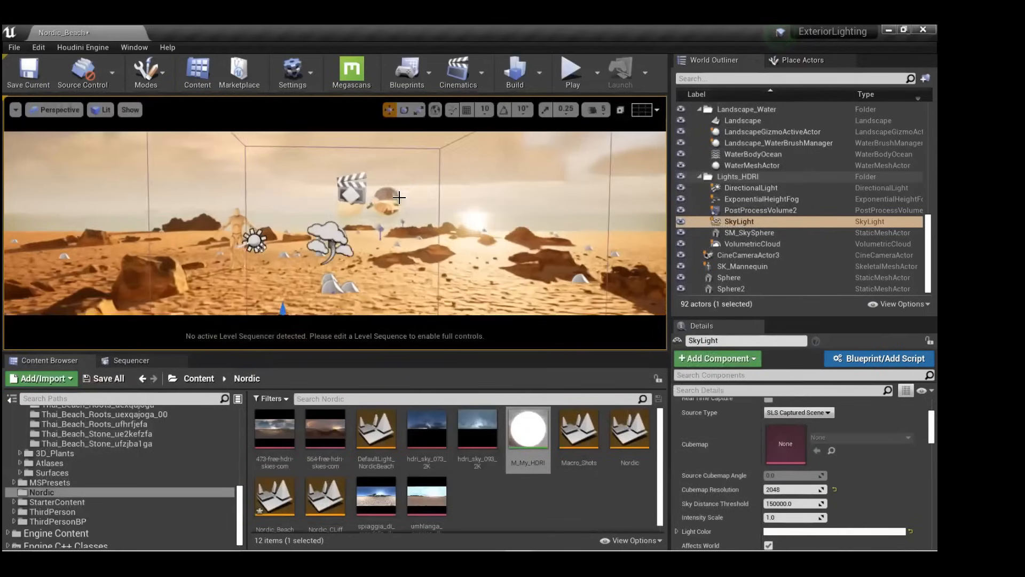
scroll(409, 191, "up", 5)
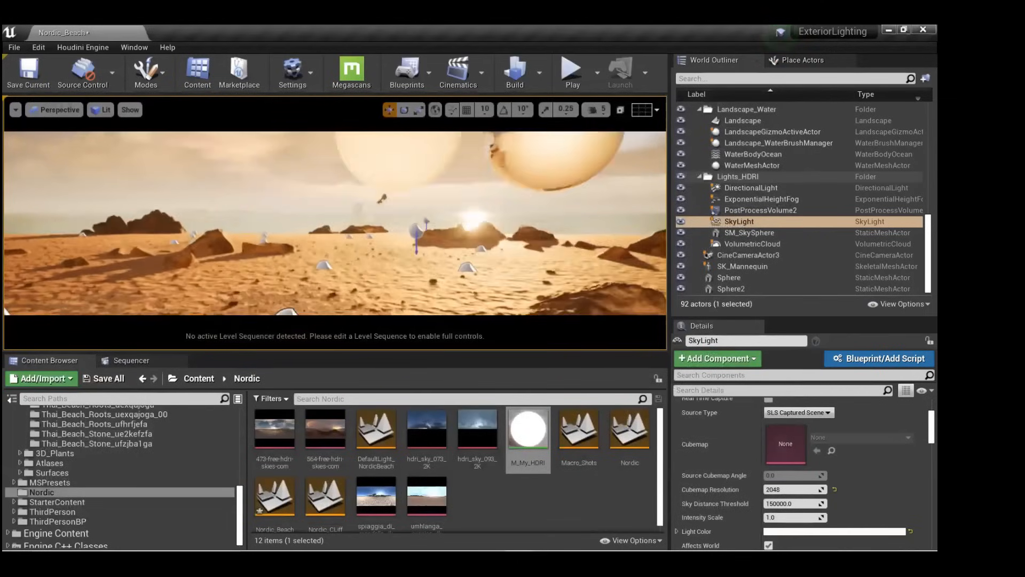
scroll(493, 178, "down", 4)
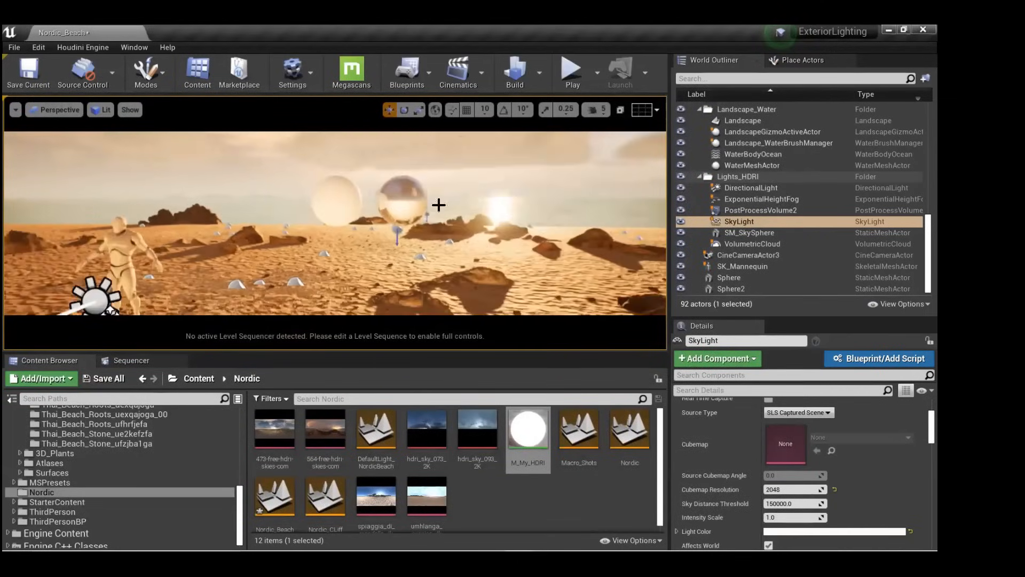
scroll(368, 199, "down", 2)
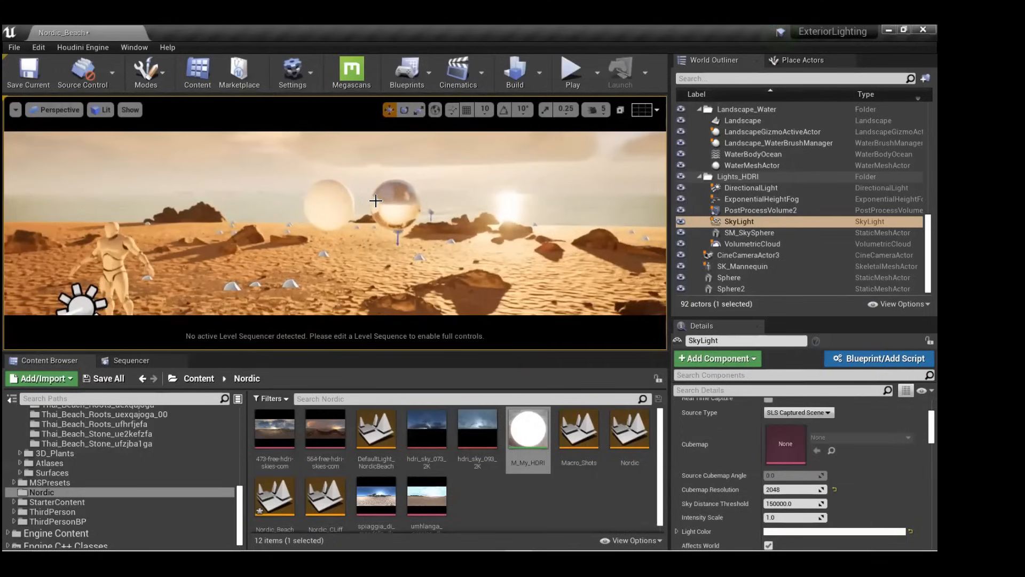
left_click_drag(427, 211, 388, 199, "alt")
left_click_drag(320, 205, 104, 203, "alt")
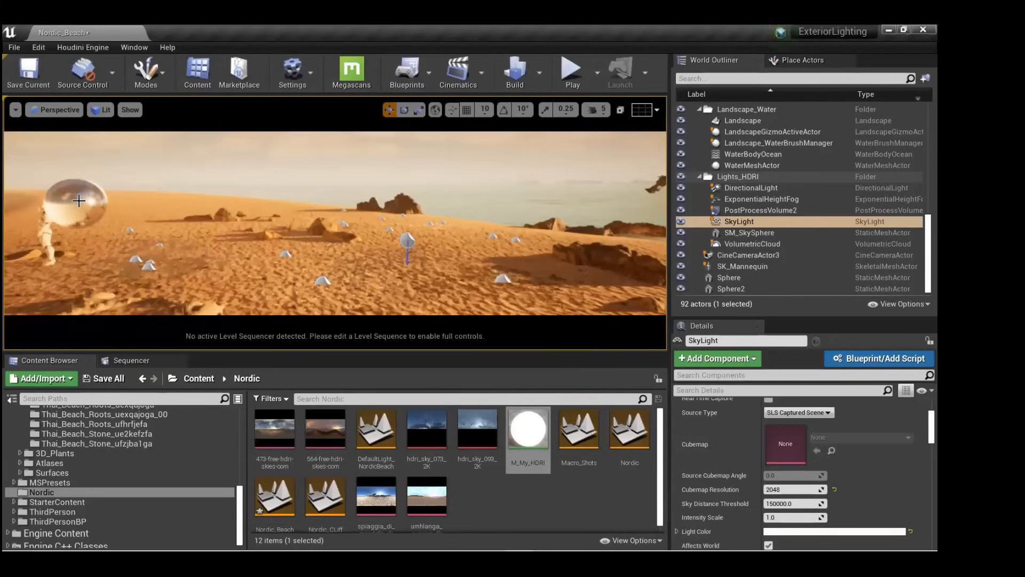
left_click(79, 201)
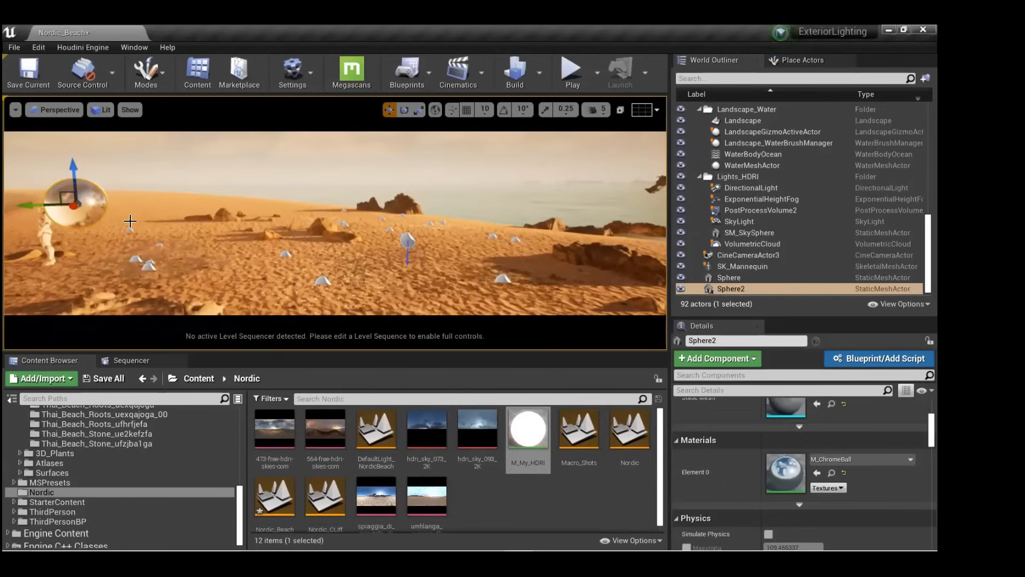
left_click(761, 190)
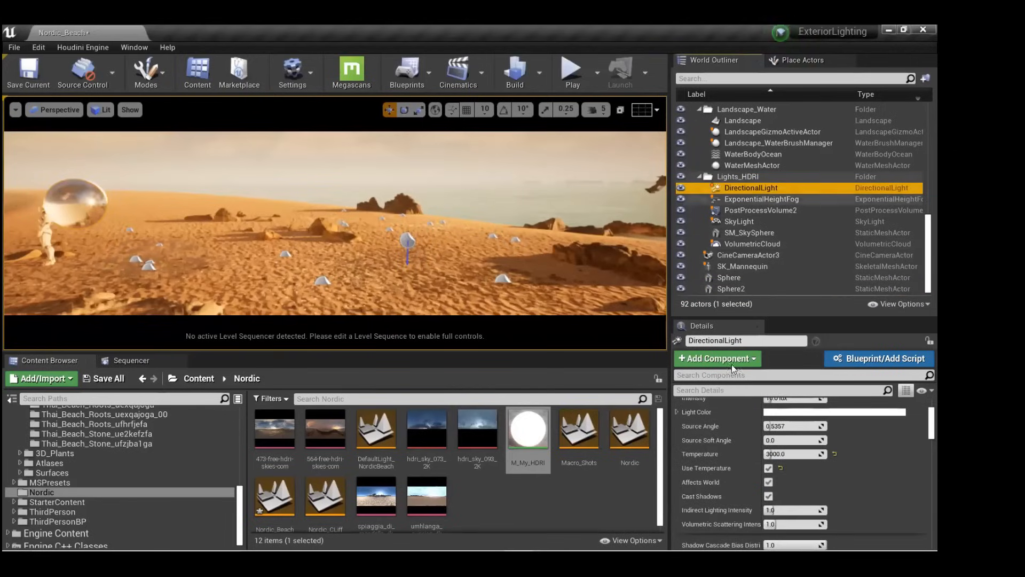
scroll(710, 479, "up", 2)
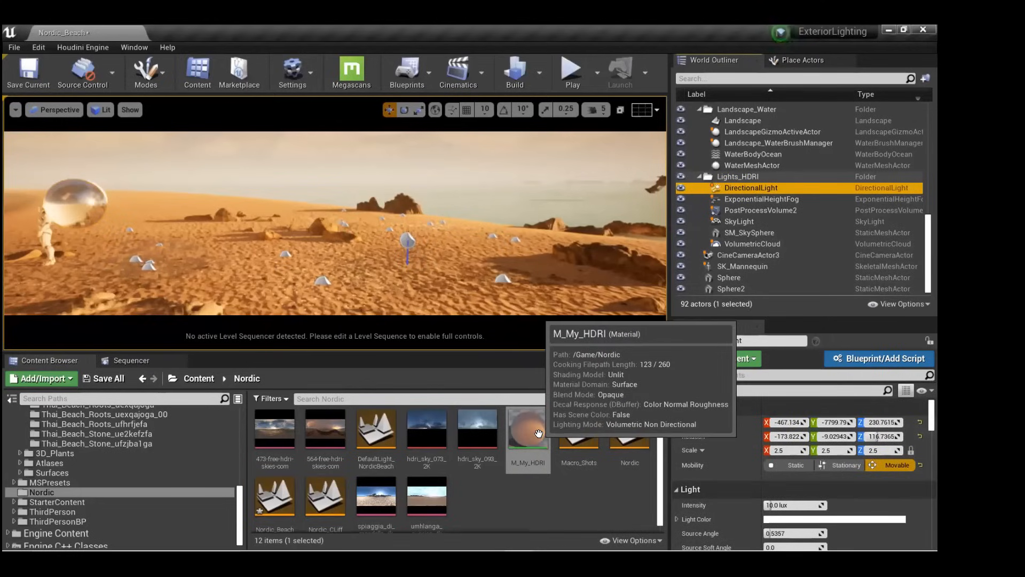
Look up Exponential Height Fog among the placeable actors and show the available light types.
left_click(121, 49)
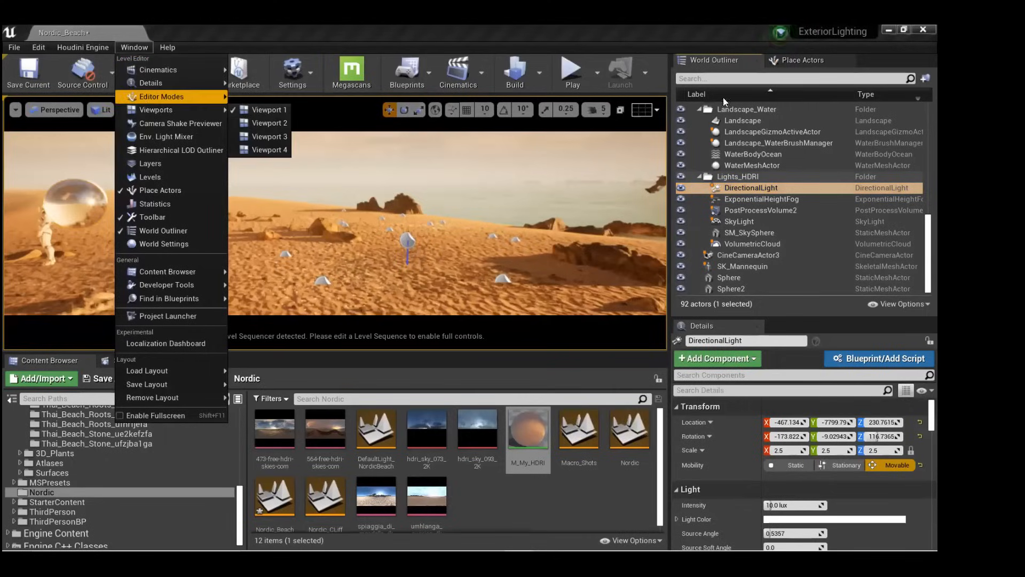
left_click(794, 60)
type("expon")
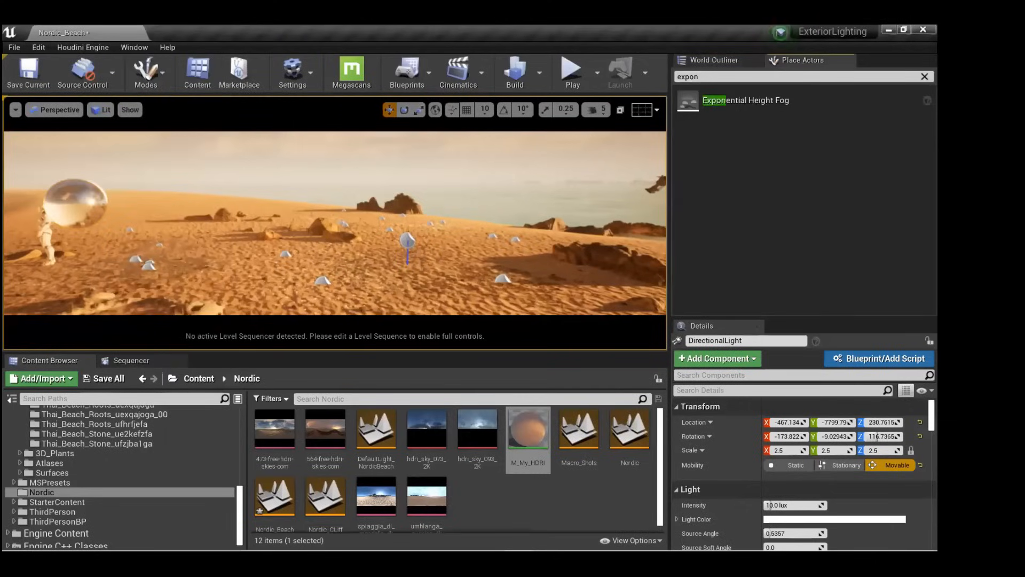
key("Escape")
left_click(699, 130)
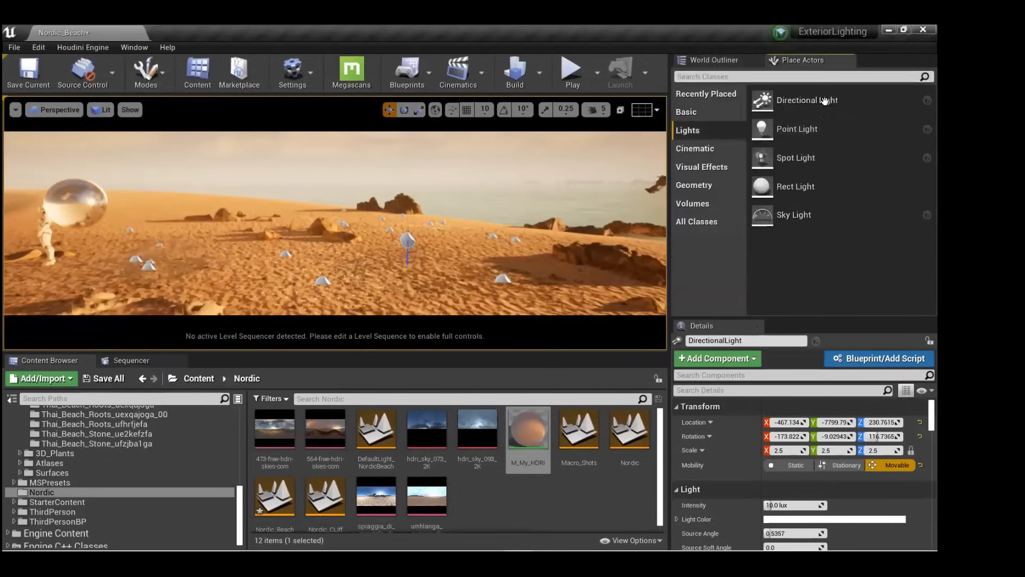
Open the project's plugins and search them for hdri.
left_click(40, 47)
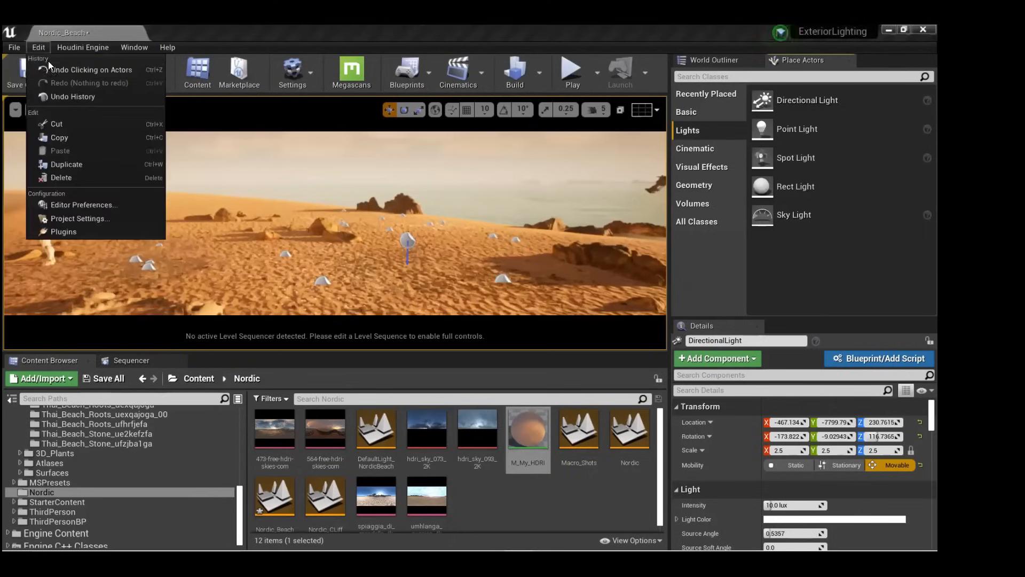
left_click(89, 233)
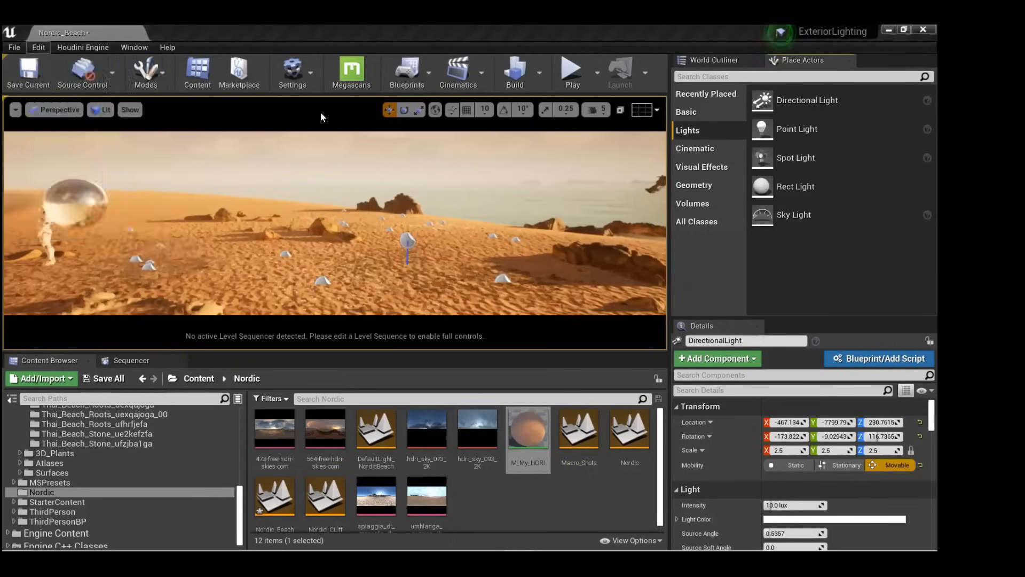
type("hdri")
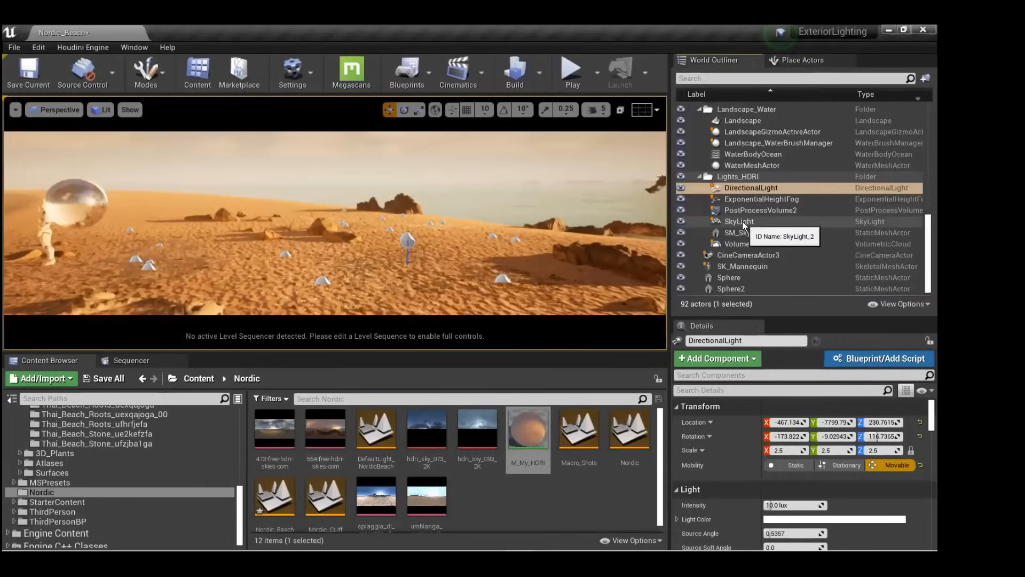
Delete the SM_SkySphere actor from the Lights_HDRI folder.
left_click(743, 221)
left_click(749, 233)
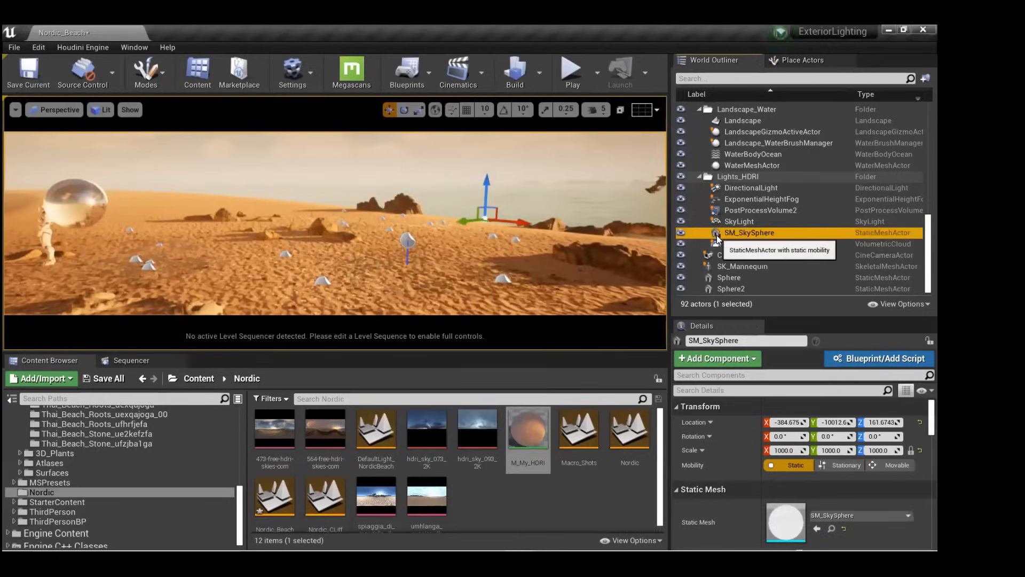
key("Delete")
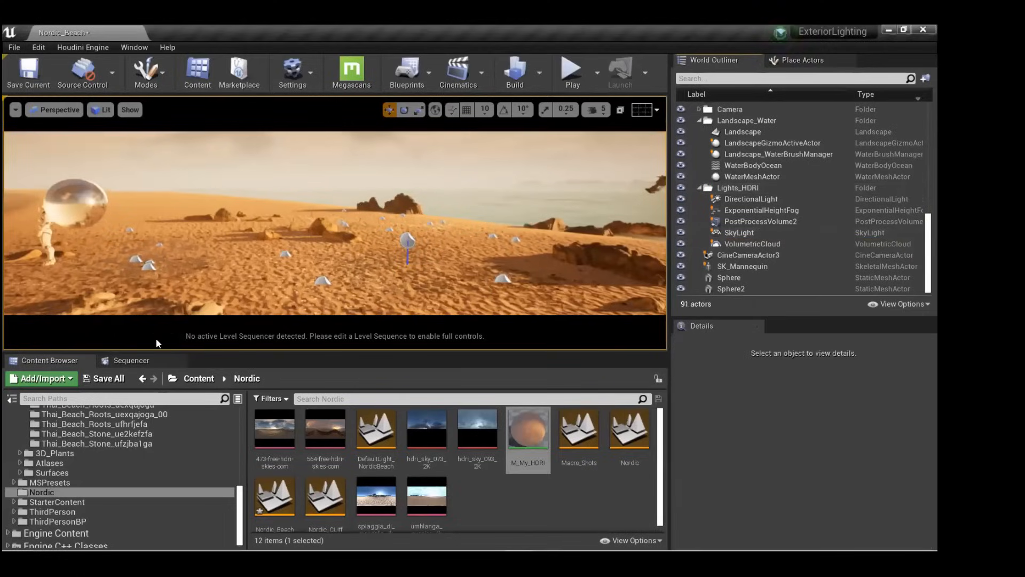
Search Engine Content for sky and place the SM_SkySphere static mesh in the beach level.
scroll(57, 522, "down", 1)
left_click(74, 528)
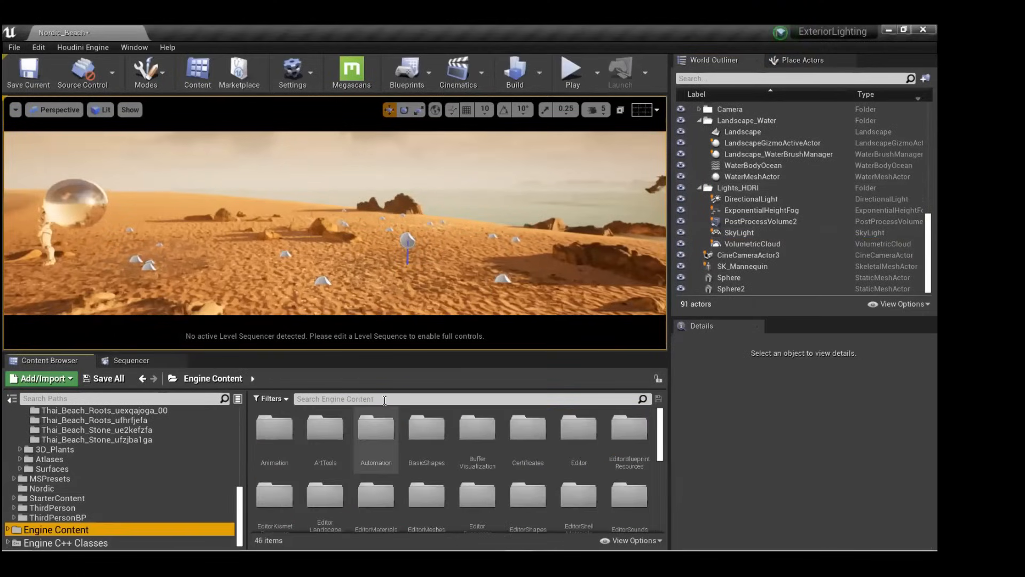
left_click(382, 400)
type("sk")
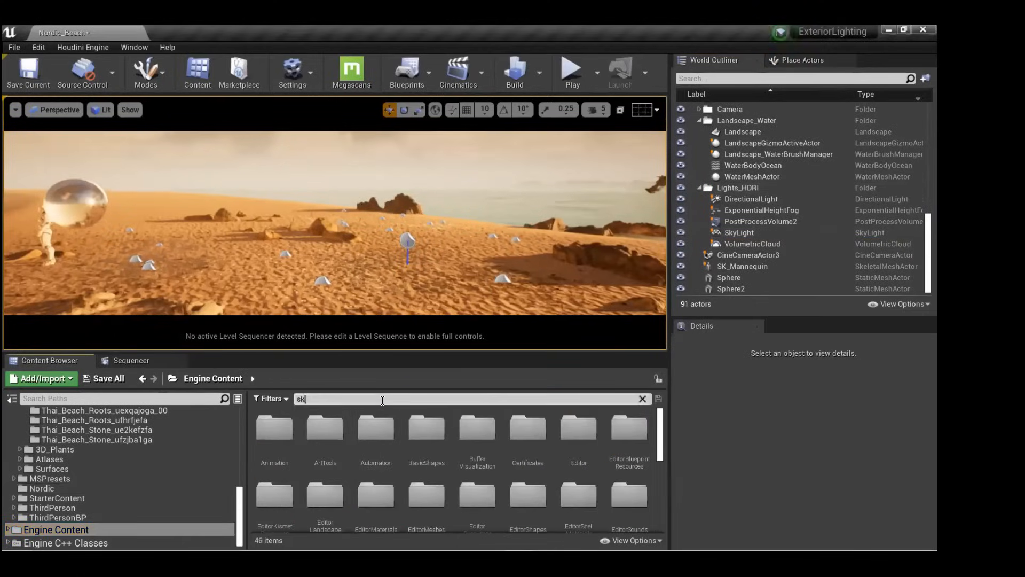
type("y")
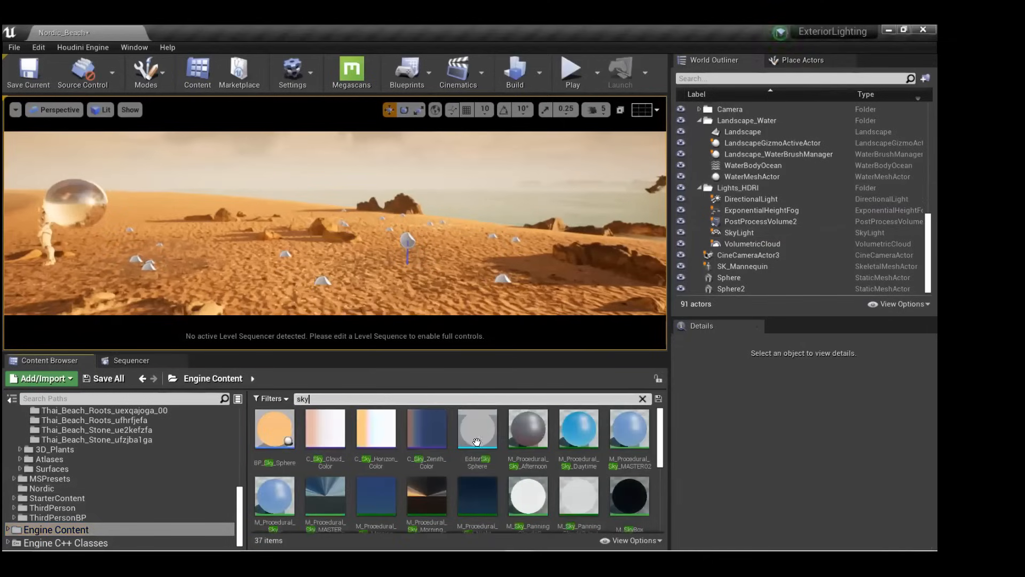
scroll(477, 441, "down", 3)
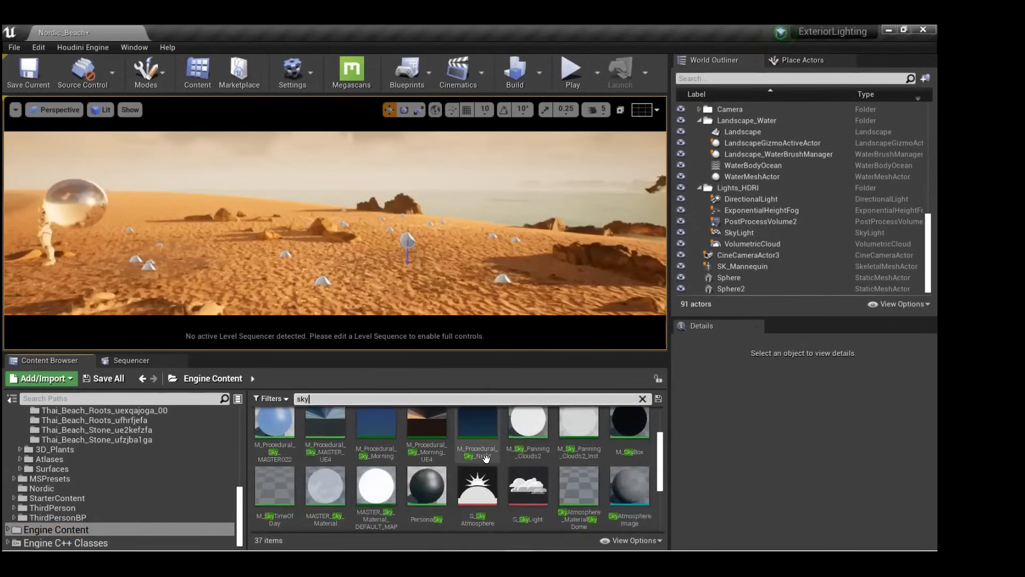
scroll(486, 458, "down", 3)
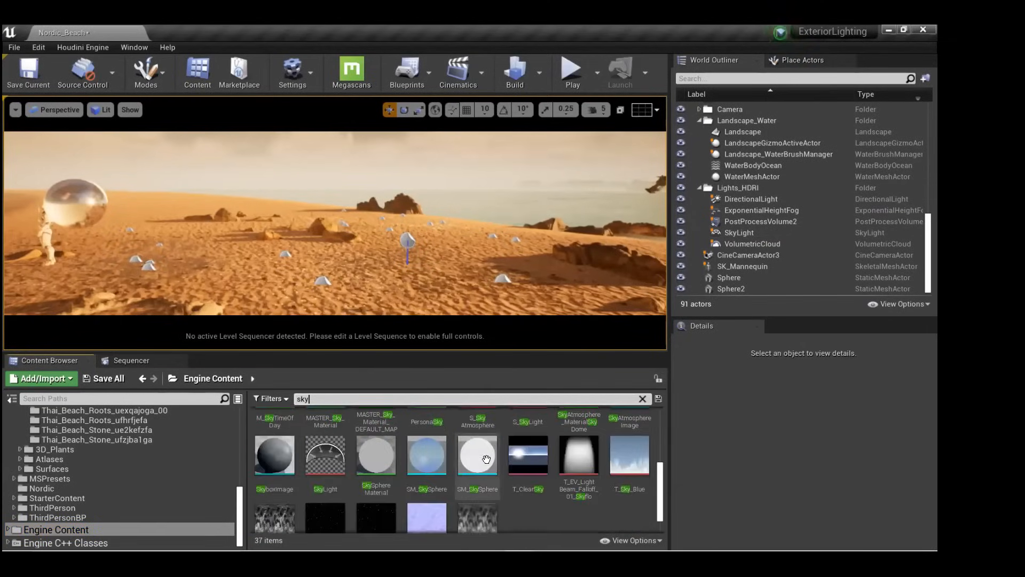
left_click_drag(486, 458, 496, 201)
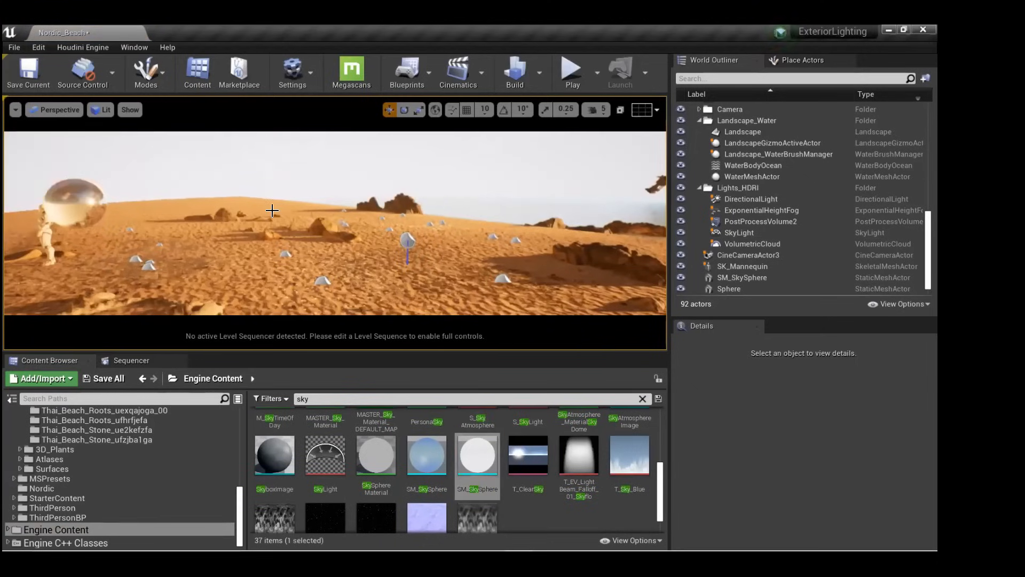
Set the scale of the SM_SkySphere actor to 1000 on all axes.
scroll(280, 202, "down", 6)
scroll(280, 202, "down", 6)
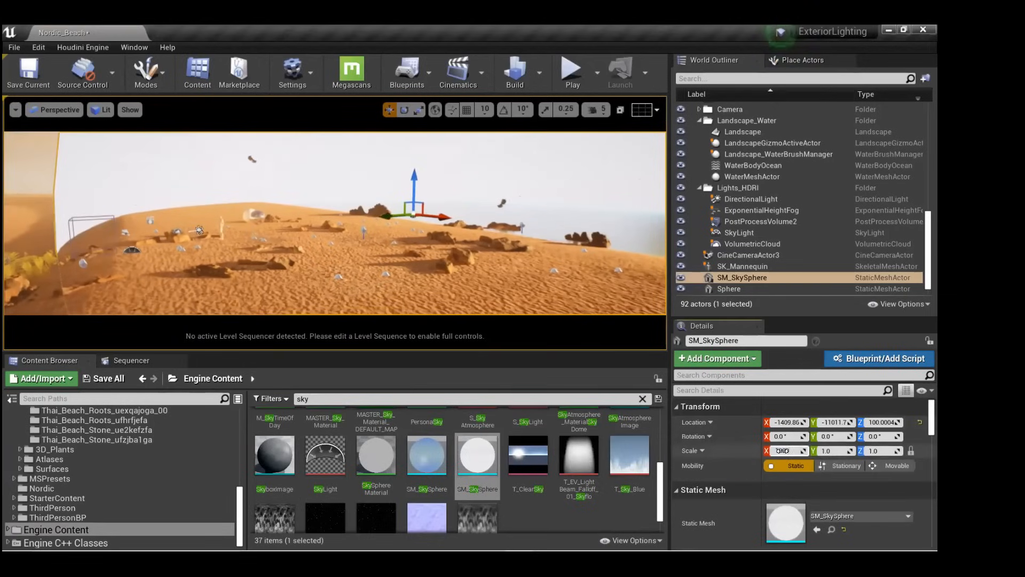
type("1000")
key("Return")
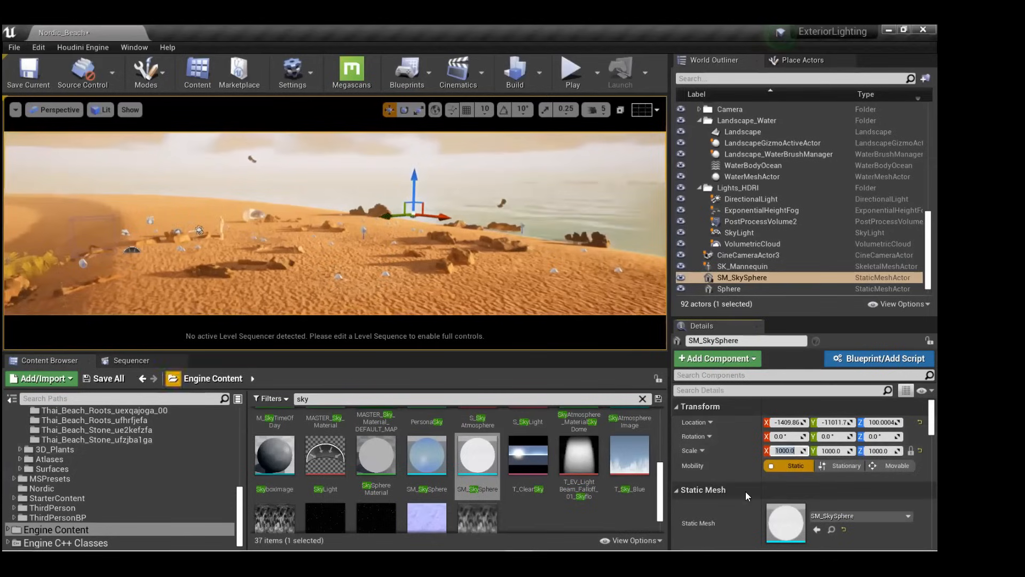
Assign the M_My_HDRI material from the Nordic folder to Element 0 of SM_SkySphere, and inspect the sky.
scroll(769, 492, "down", 1)
scroll(746, 490, "down", 2)
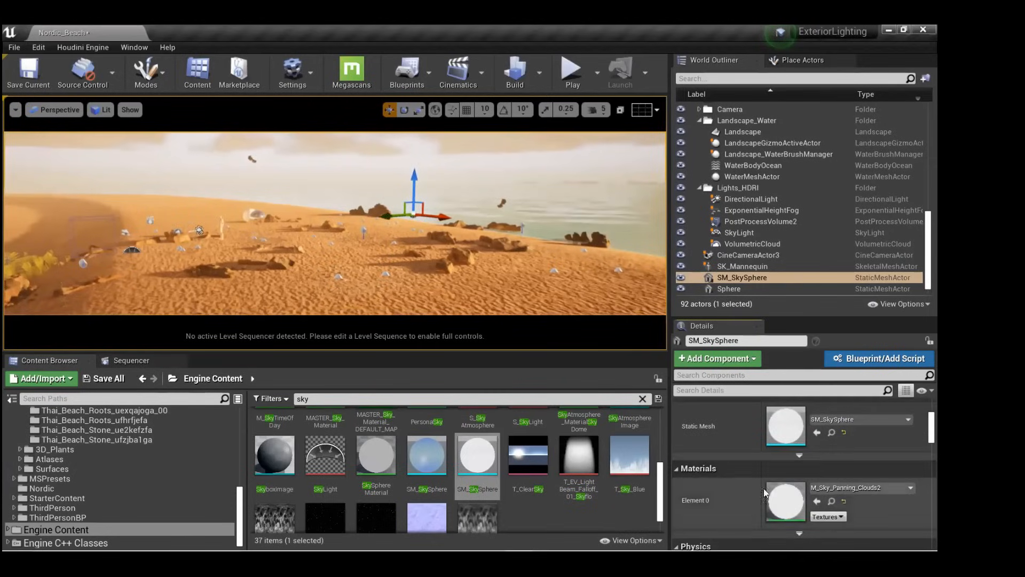
scroll(115, 452, "up", 8)
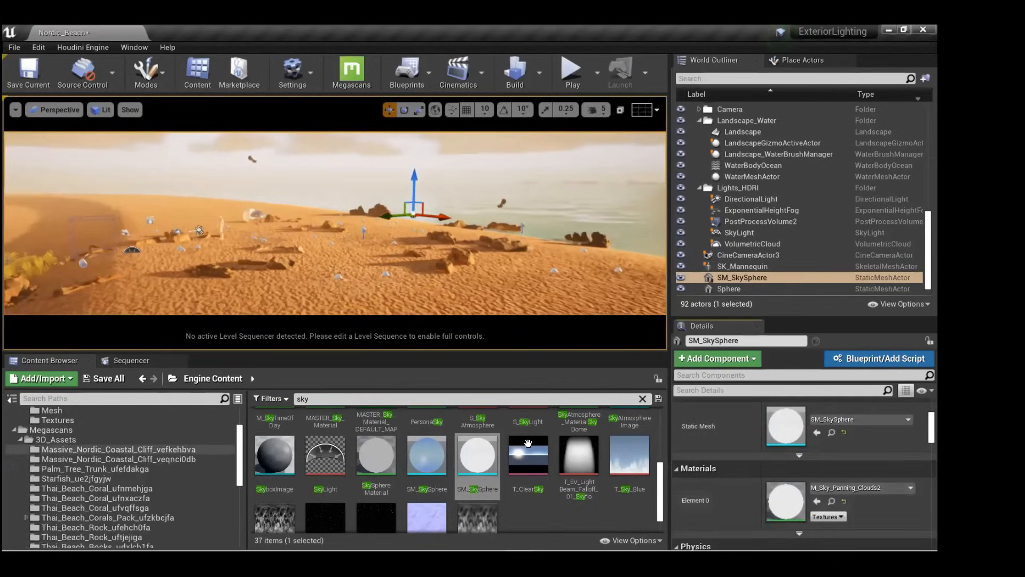
left_click(643, 399)
scroll(107, 452, "up", 3)
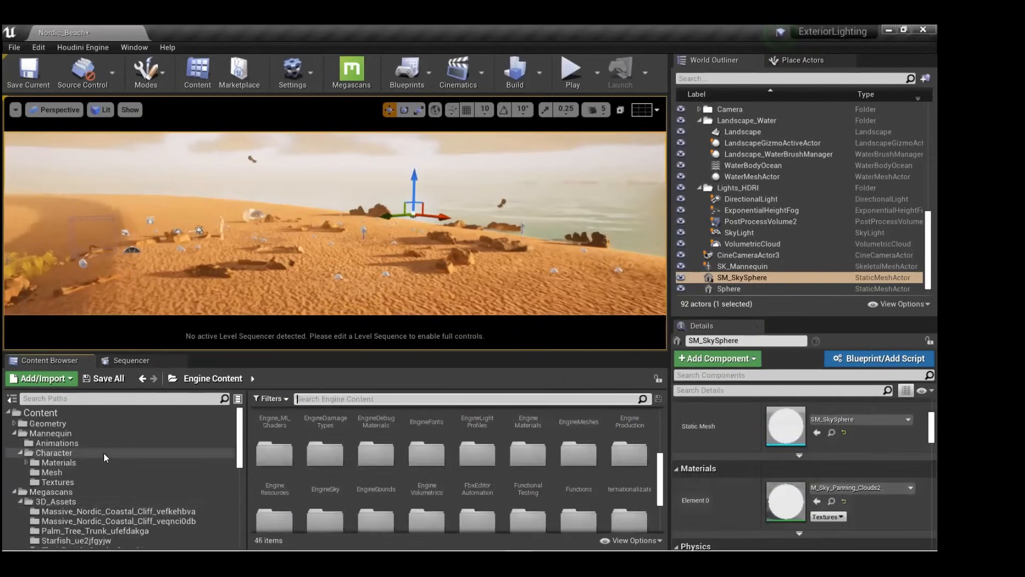
left_click(54, 414)
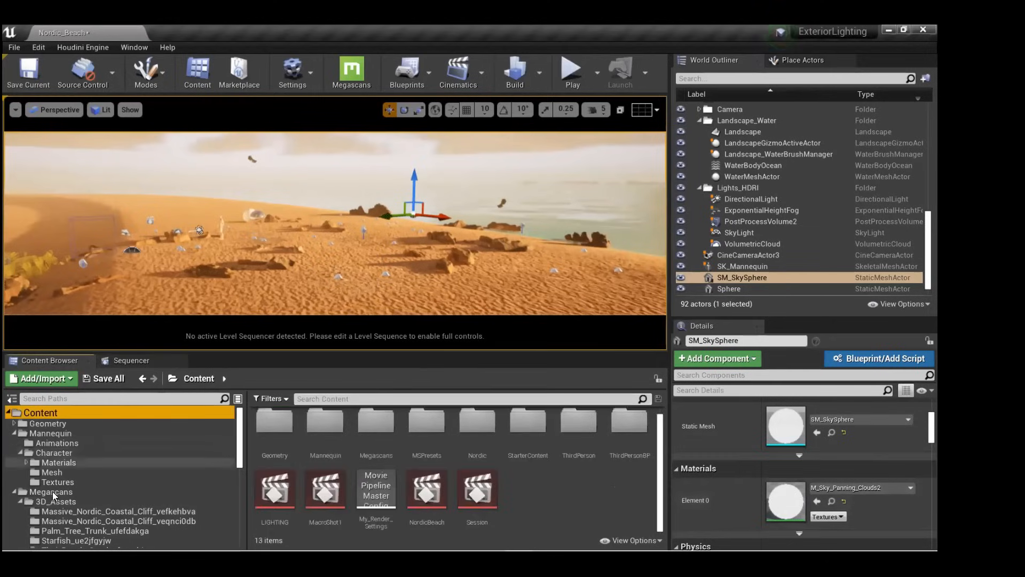
scroll(53, 494, "down", 5)
scroll(53, 496, "down", 3)
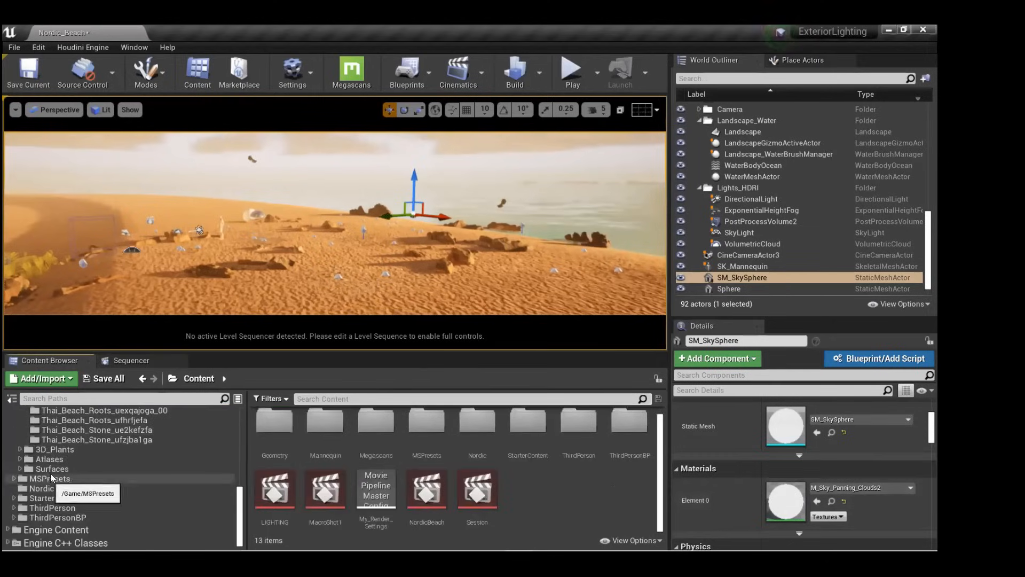
left_click(55, 487)
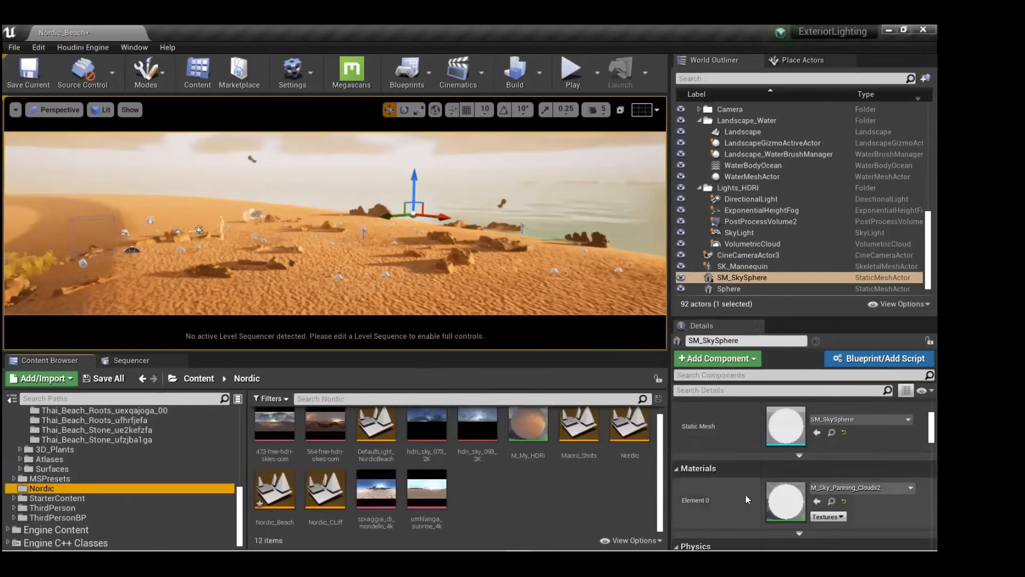
left_click_drag(528, 427, 715, 483)
right_click_drag(507, 181, 561, 182)
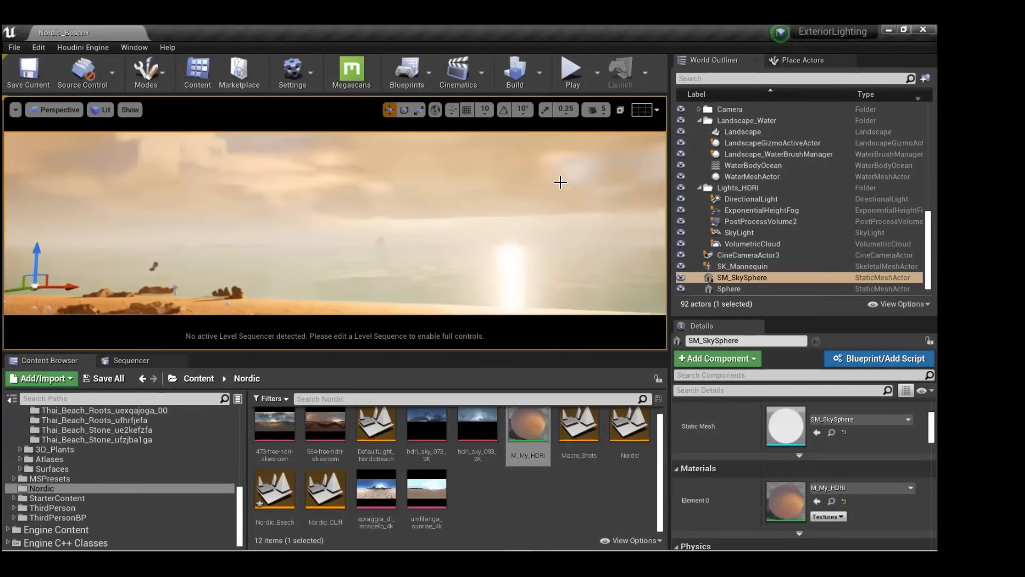
Hide the VolumetricCloud actor and examine the lighting on the beach, the mannequin and the two spheres.
left_click(680, 244)
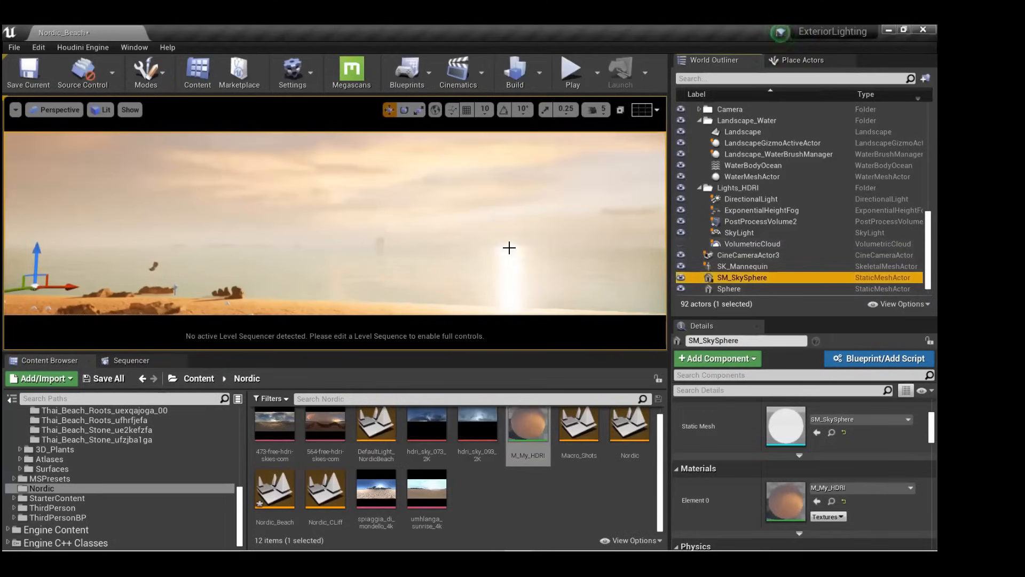
right_click_drag(529, 194, 429, 207)
key("w")
key("a")
key("w")
key("d")
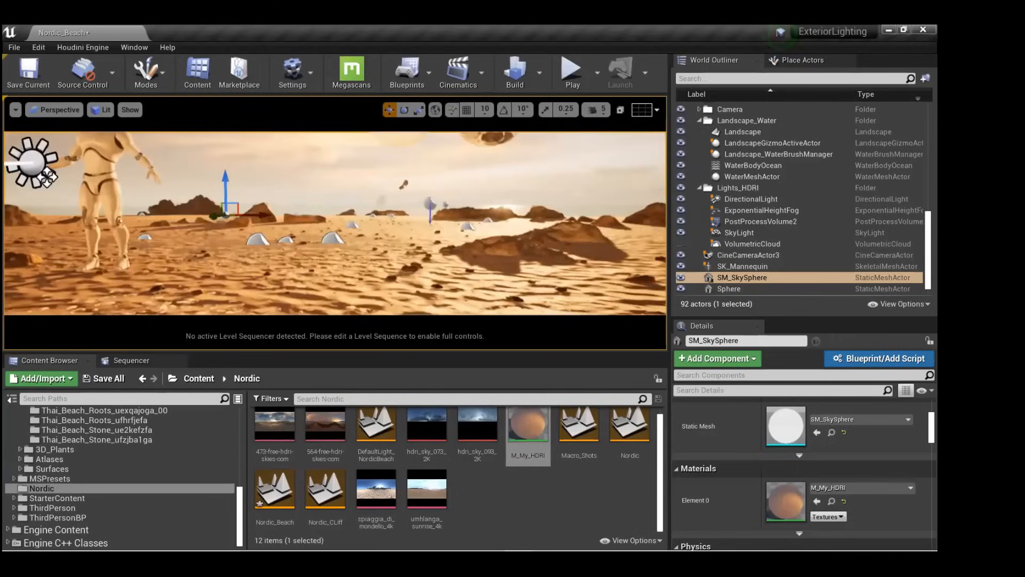
key("e")
key("q")
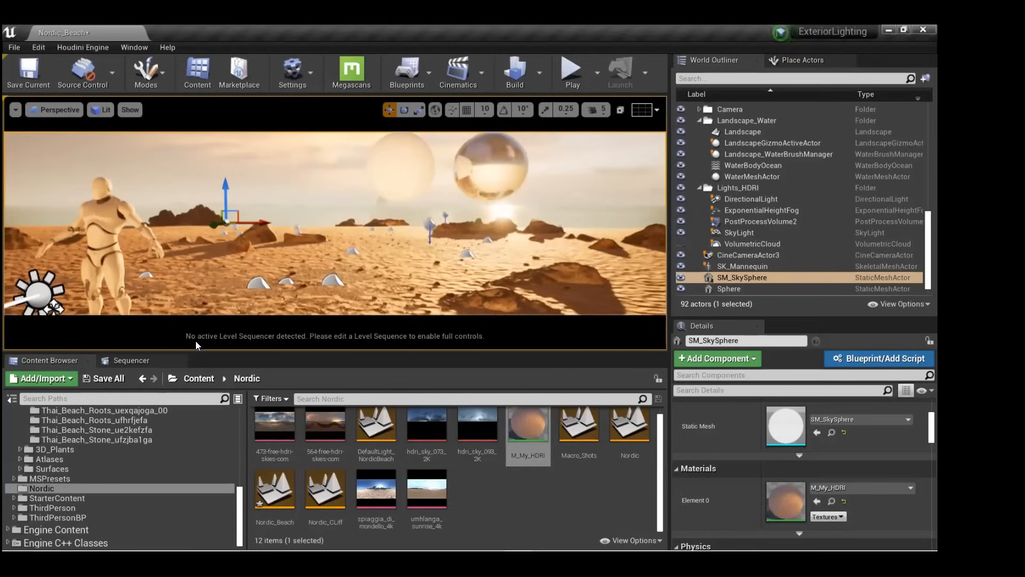
left_click(145, 362)
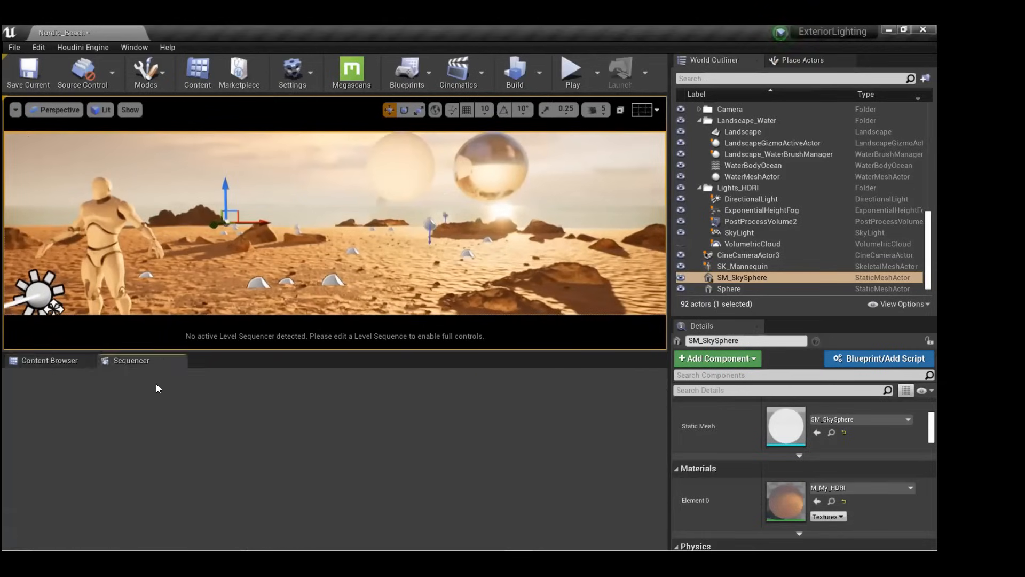
left_click(67, 361)
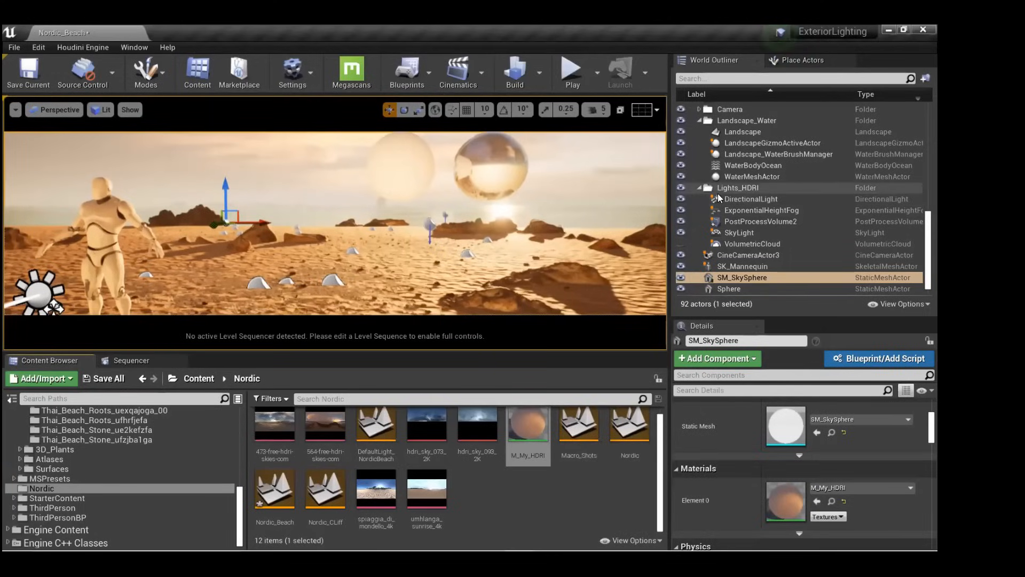
Delete all actors in the Lights_HDRI folder, from DirectionalLight through VolumetricCloud.
left_click(747, 200)
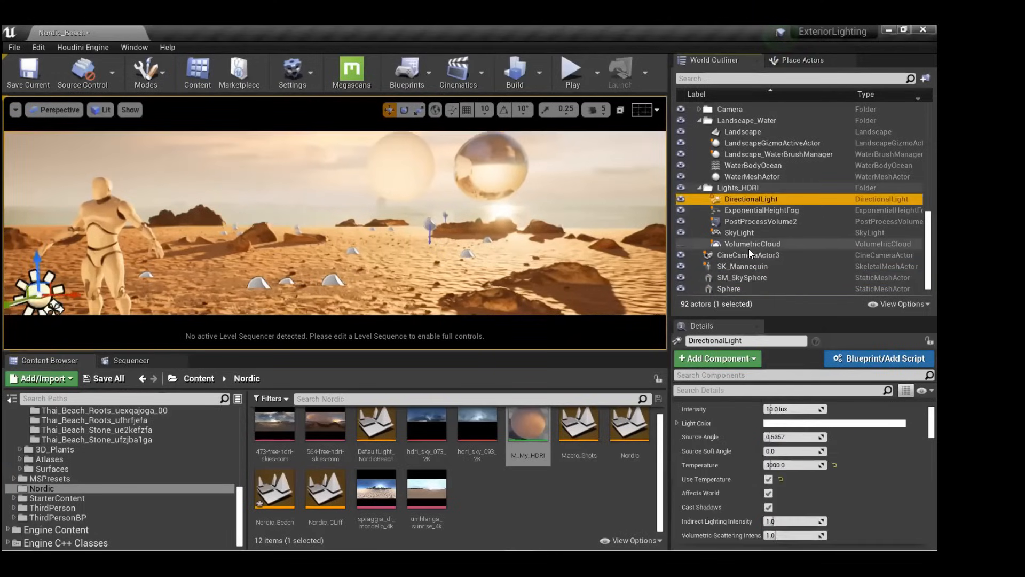
left_click(748, 248, "shift")
key("Delete")
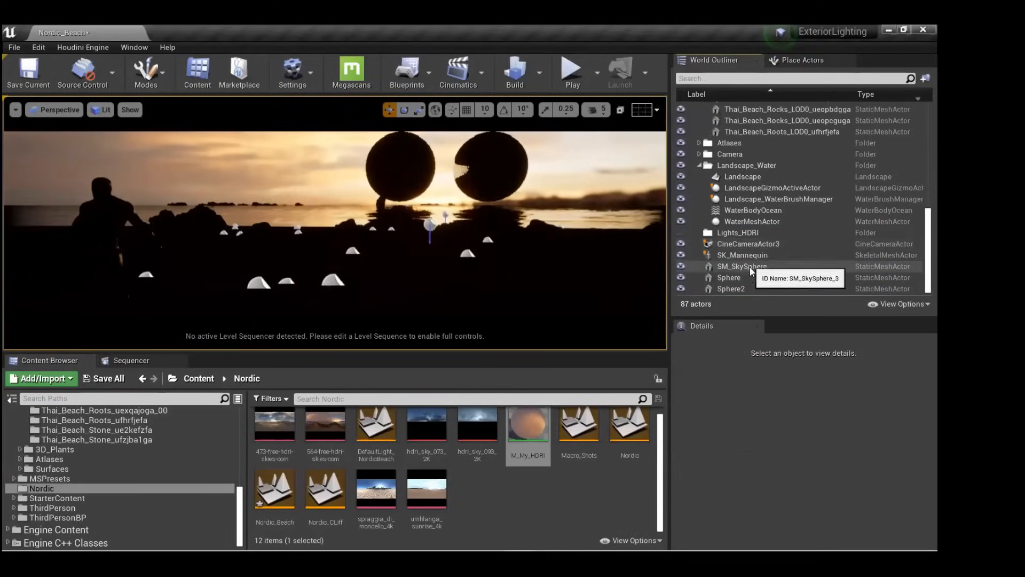
Compare the scene with SM_SkySphere shown and hidden several times, and delete that actor.
left_click(746, 267)
left_click(681, 267)
left_click(681, 266)
left_click(681, 267)
left_click(681, 267)
left_click(681, 266)
left_click(681, 266)
left_click(680, 266)
left_click(681, 266)
left_click(681, 266)
left_click(681, 266)
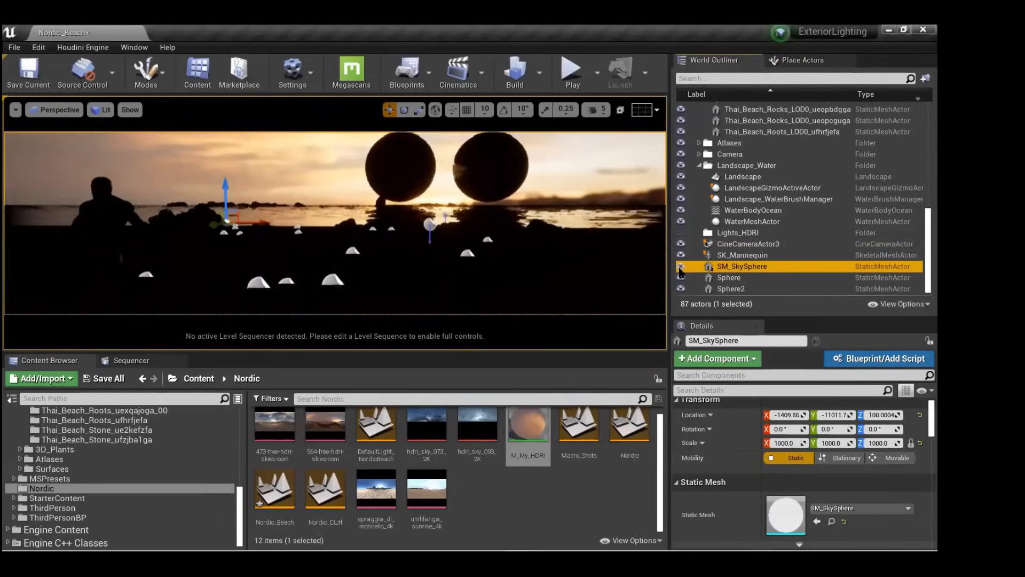
left_click(681, 266)
left_click(680, 267)
left_click(680, 266)
left_click(680, 266)
left_click(680, 266)
left_click(681, 266)
key("Delete")
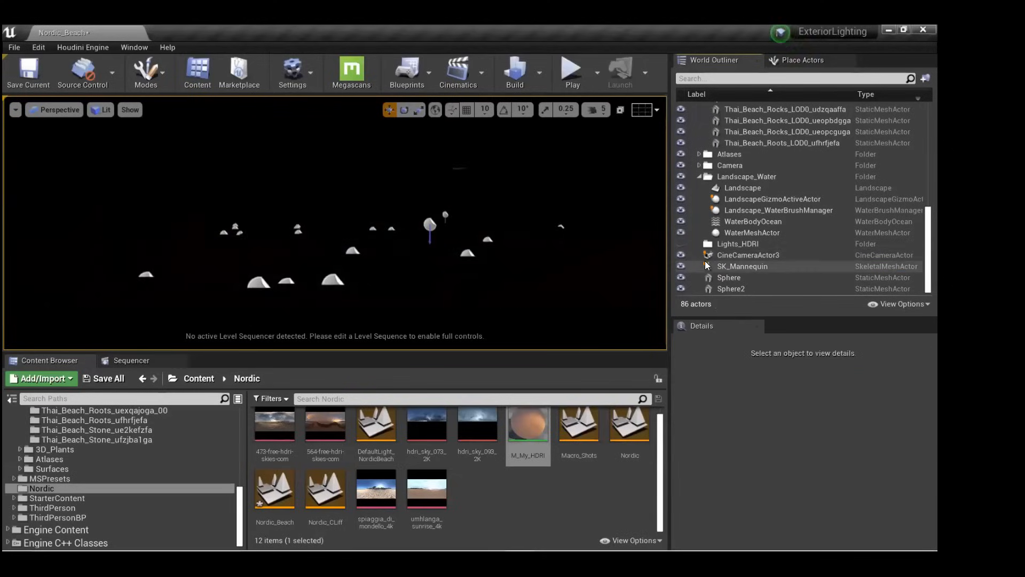
Create a sky light, Atmospheric Light 1, a sky atmosphere and a volumetric cloud with the Env. Light Mixer, keeping the viewport uncovered.
left_click(691, 244)
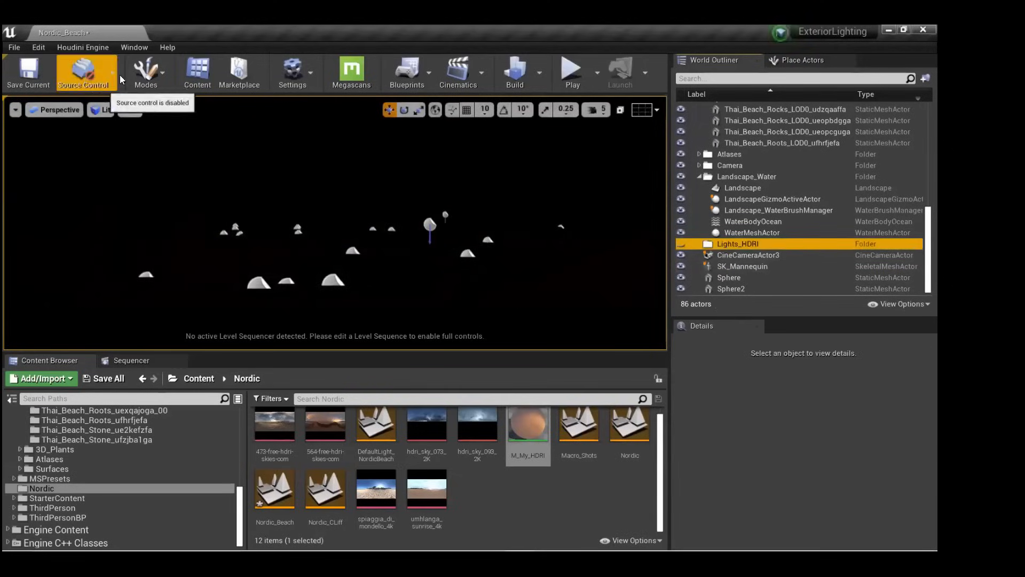
left_click(132, 47)
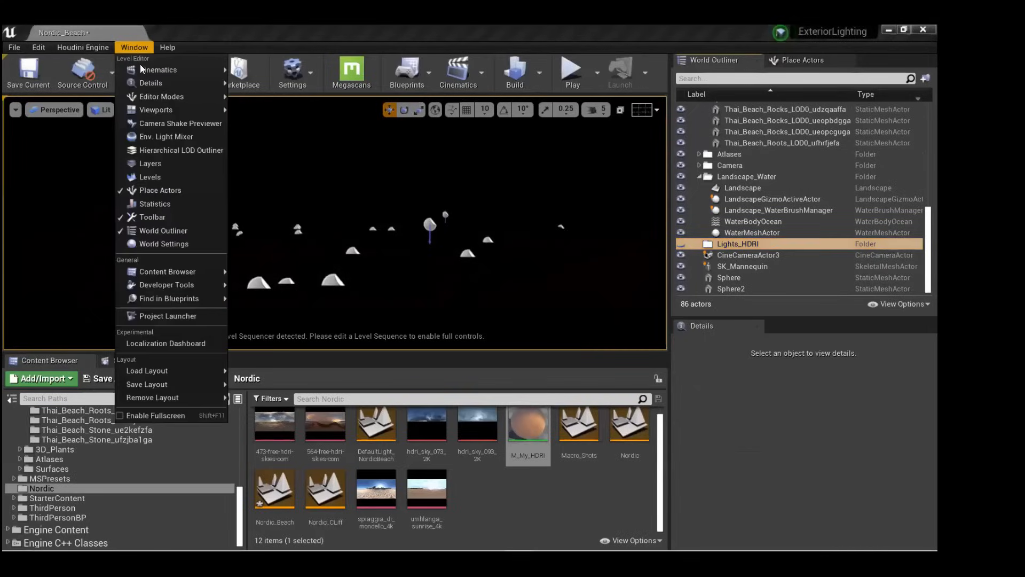
left_click(160, 137)
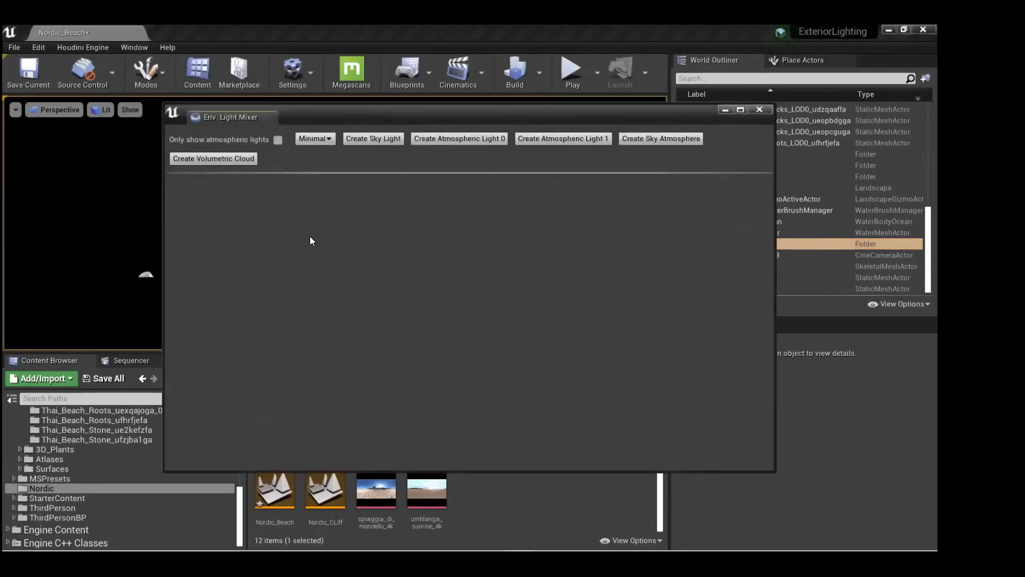
left_click(389, 138)
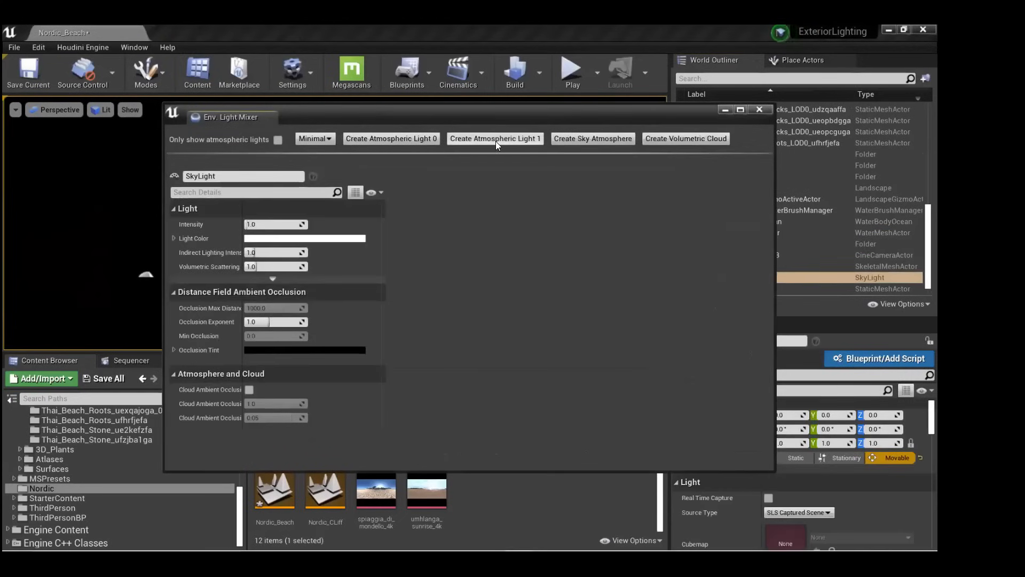
left_click(495, 141)
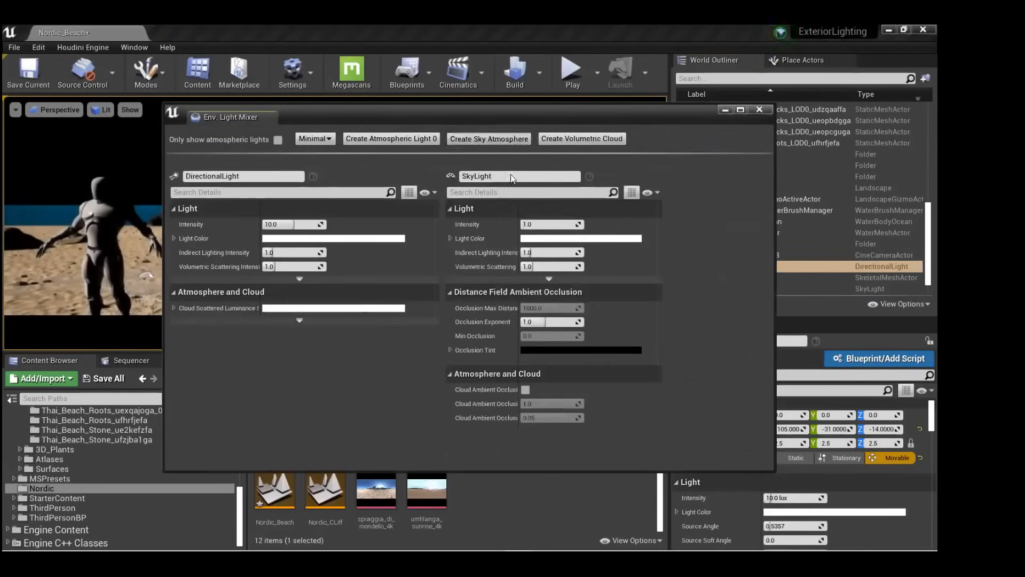
left_click(489, 138)
left_click(517, 140)
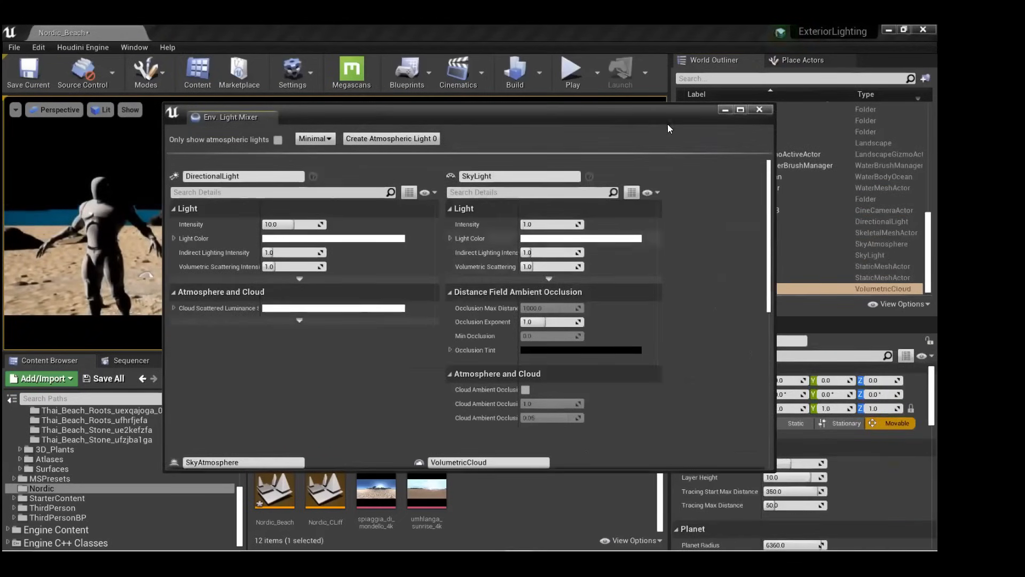
left_click_drag(666, 117, 582, 473)
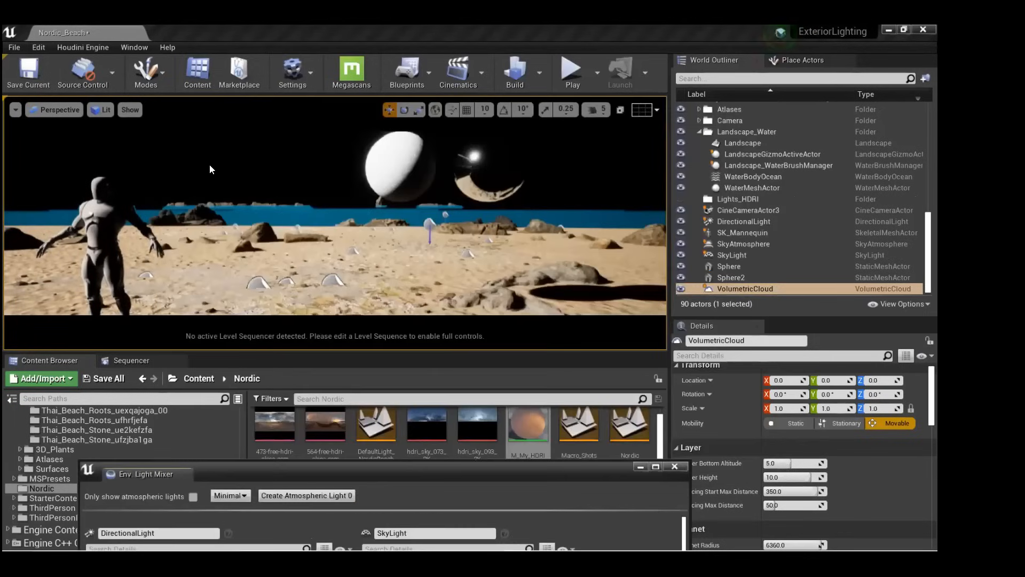
Toggle the visibility of the new SkyLight and DirectionalLight off and back on.
scroll(806, 218, "up", 10)
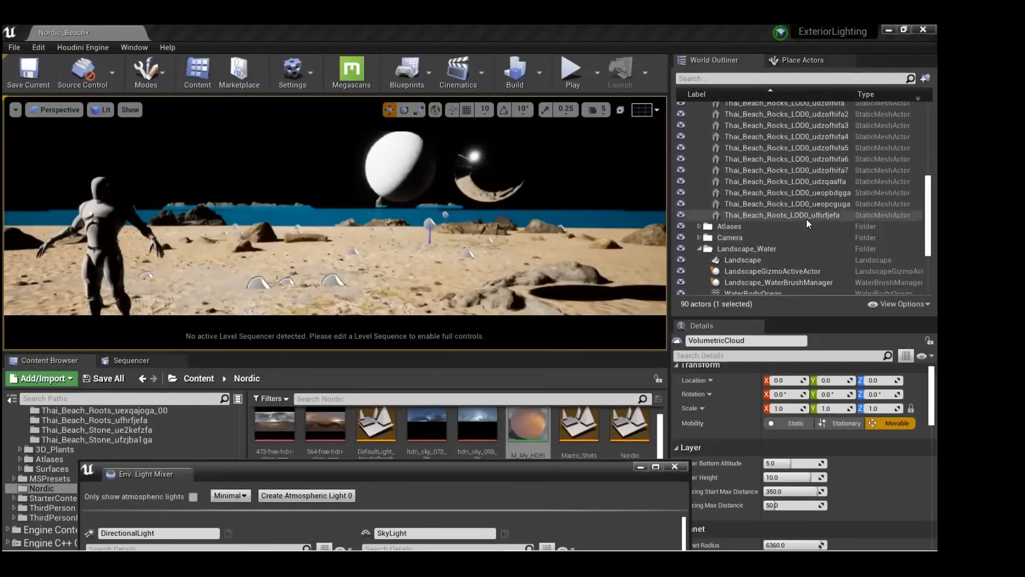
scroll(806, 219, "down", 10)
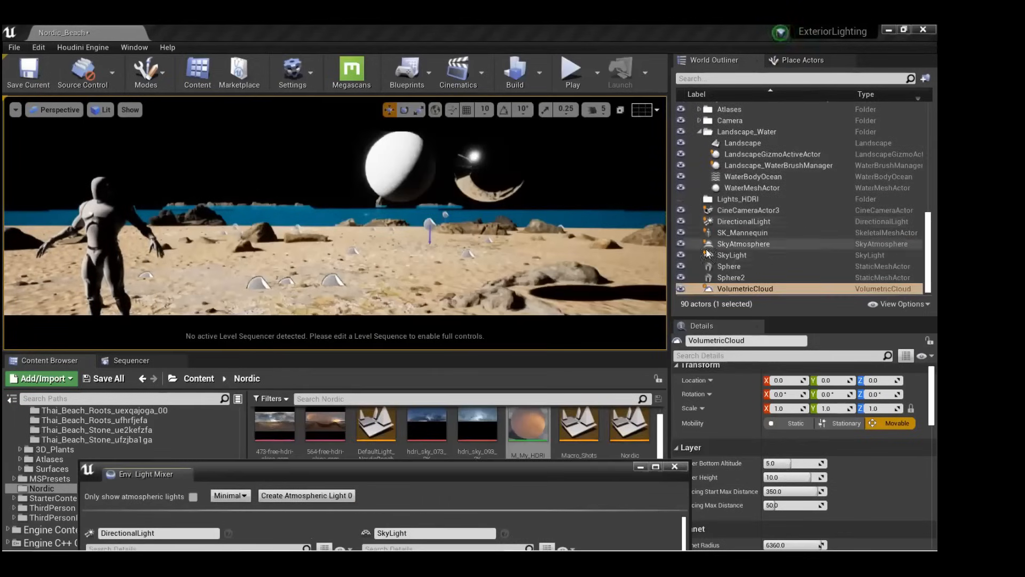
left_click(680, 256)
left_click(680, 255)
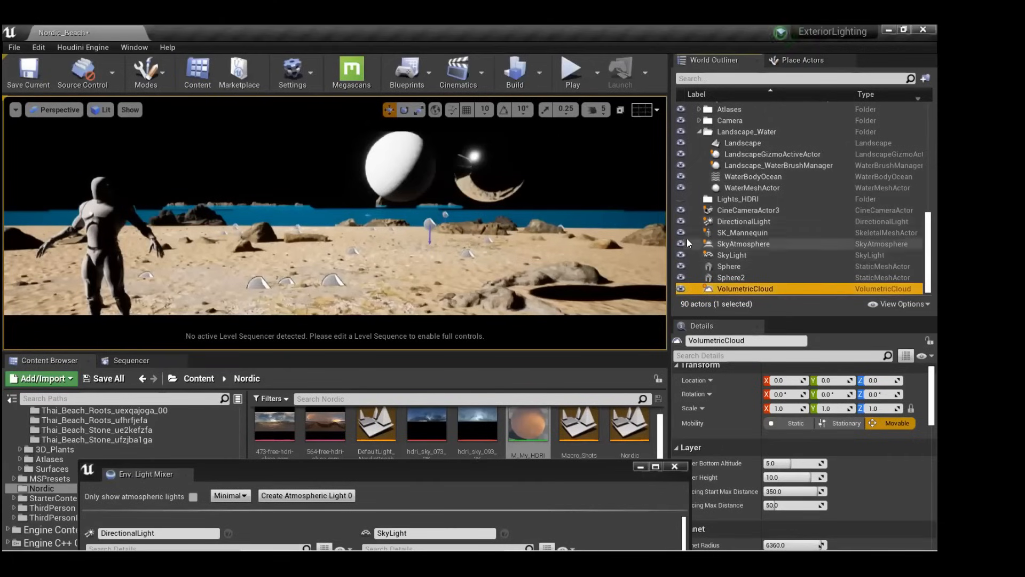
left_click(681, 221)
left_click(680, 221)
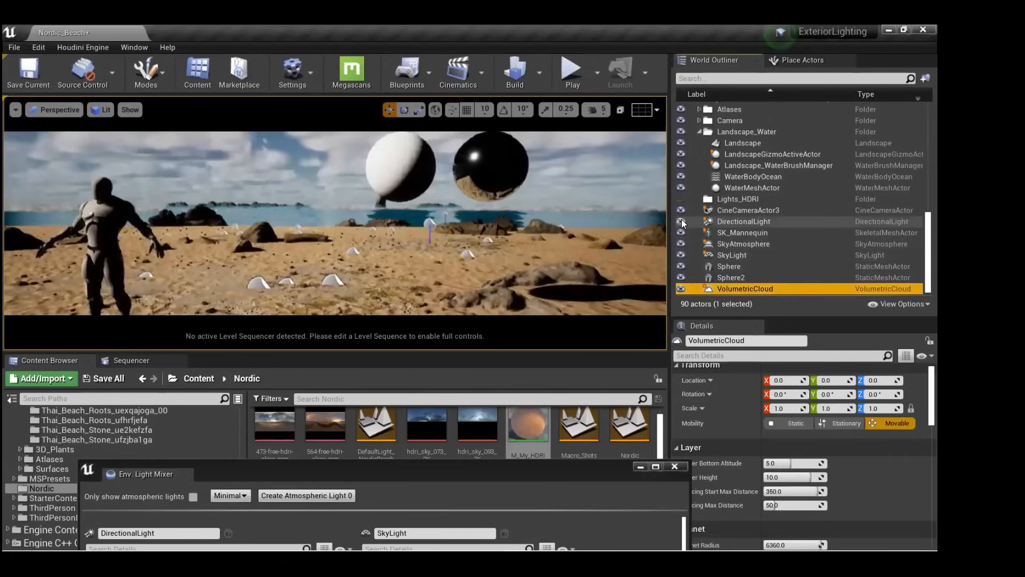
Frame the mannequin and spheres in a wider view of the beach with nothing selected.
mouse_move(264, 196)
right_mouse_down()
mouse_move(200, 219)
mouse_move(189, 195)
mouse_move(227, 182)
mouse_move(173, 185)
mouse_move(260, 191)
right_mouse_up()
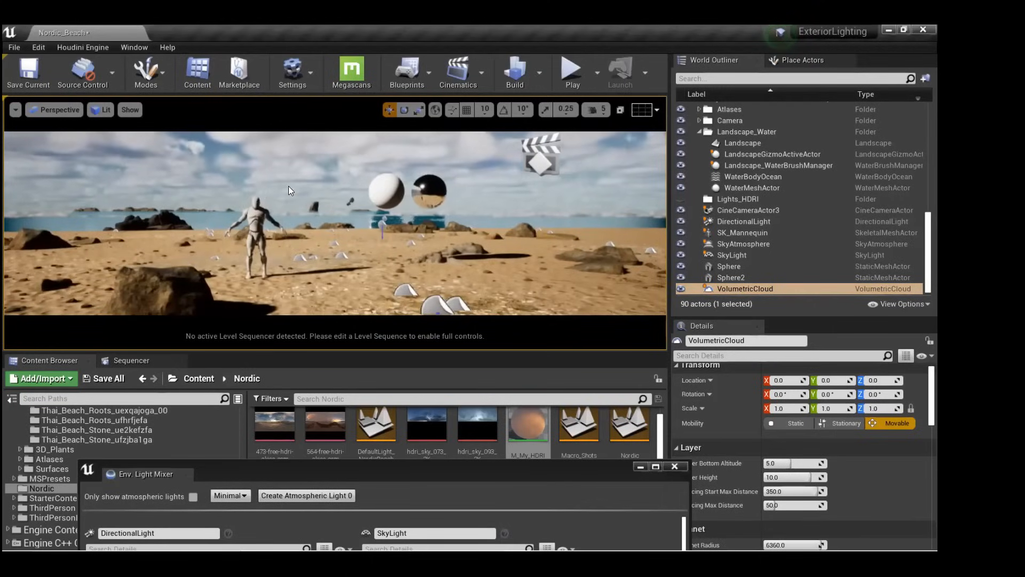
key("Escape")
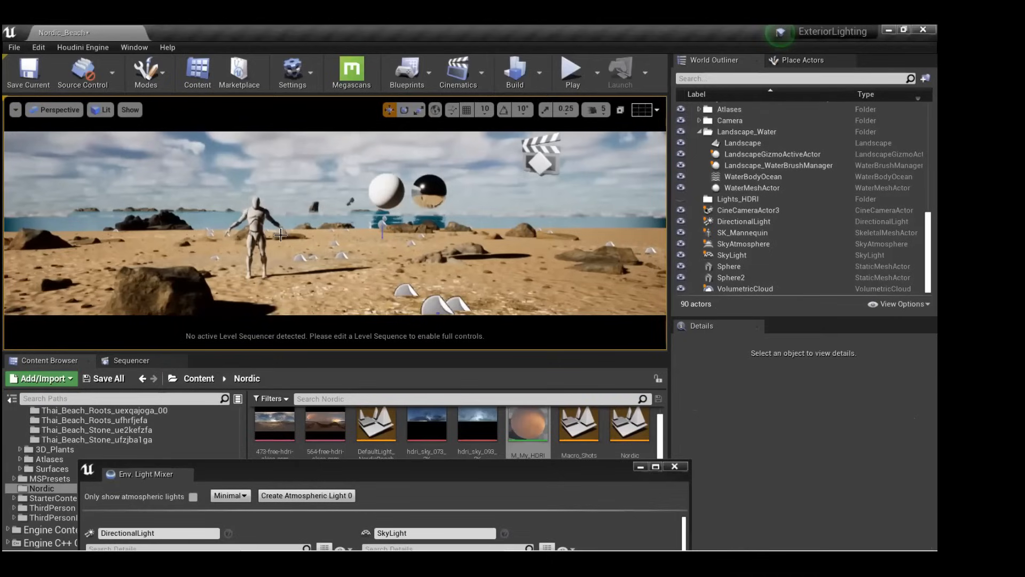
left_click(329, 238)
key("Escape")
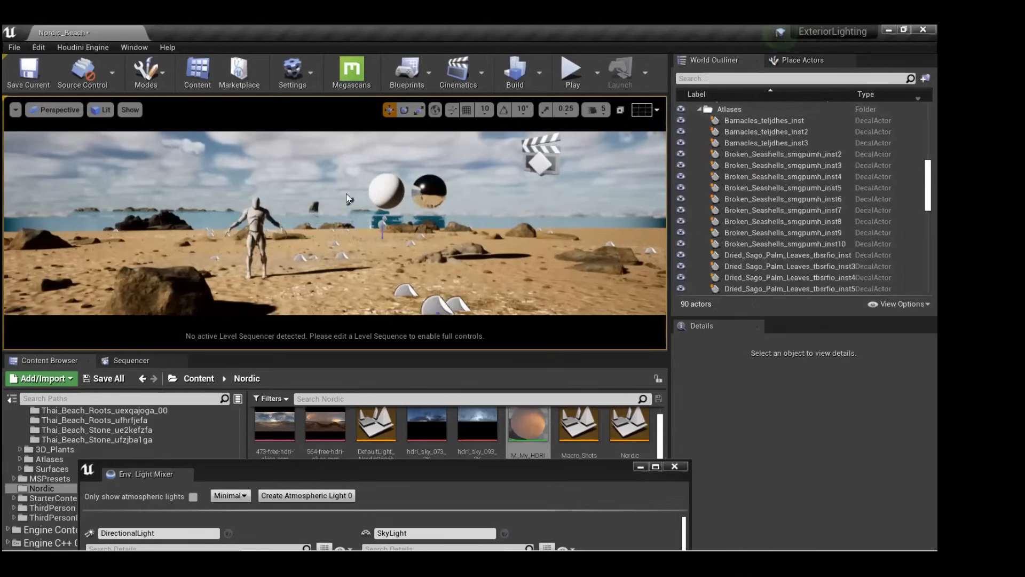
Collapse the Assets folder in the outliner, select the Landscape, and bring the light actors into view in the list.
scroll(778, 176, "down", 10)
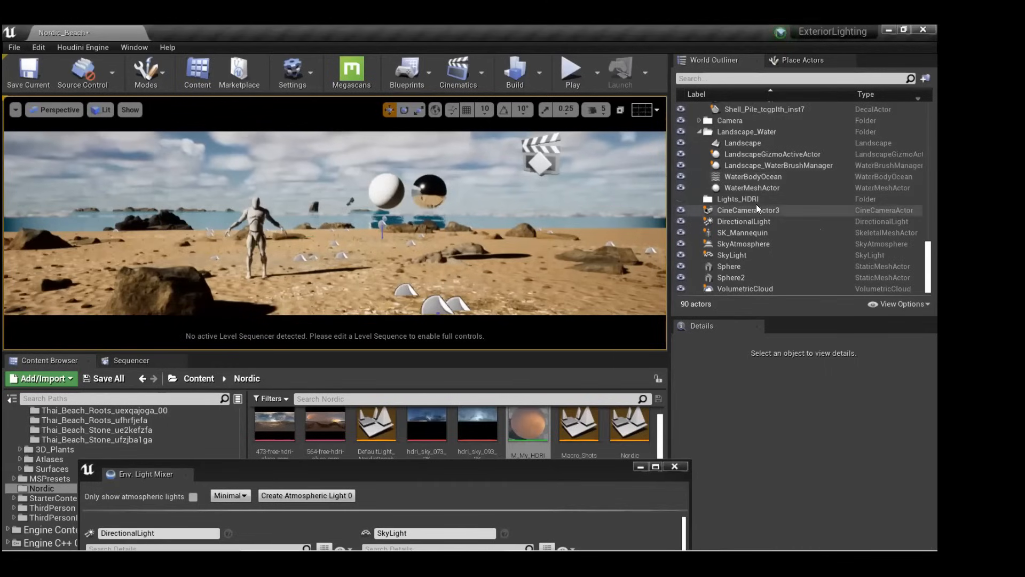
left_click(480, 276)
scroll(773, 223, "up", 4)
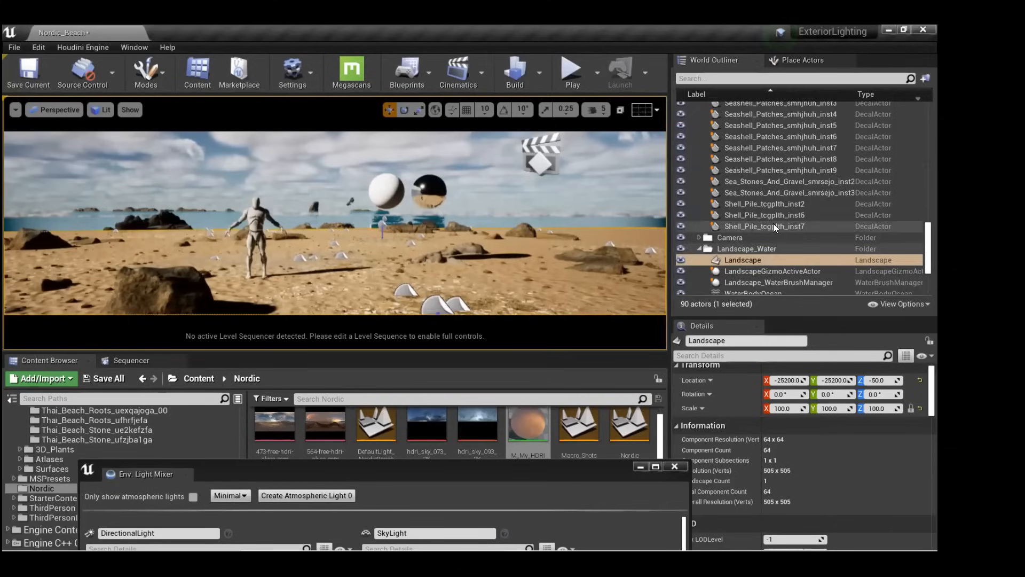
scroll(773, 223, "up", 5)
left_click(819, 203)
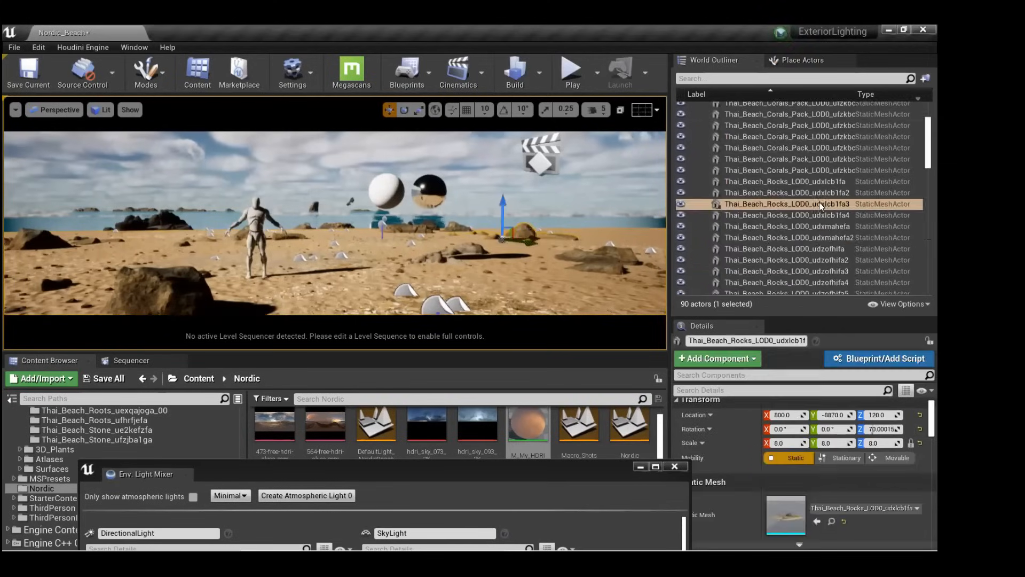
scroll(820, 199, "up", 3)
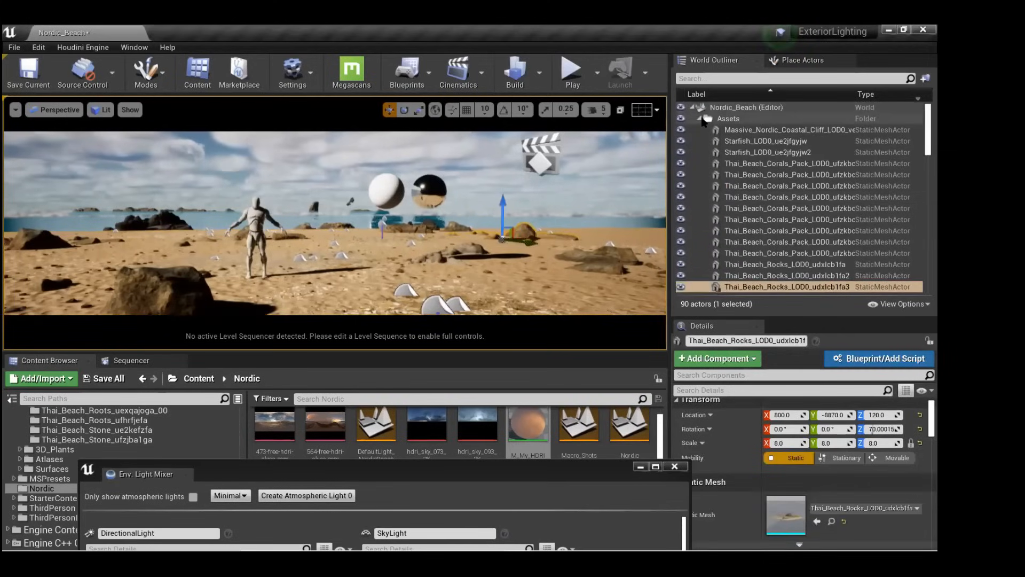
left_click(700, 118)
left_click(559, 244)
scroll(762, 147, "up", 5)
scroll(765, 152, "down", 5)
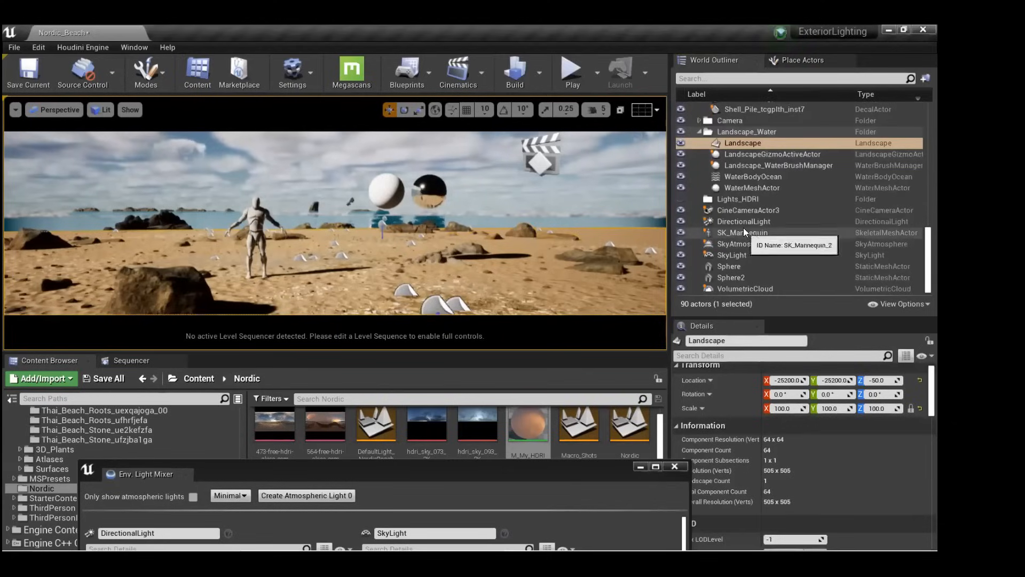
Set the DirectionalLight's Y and Z rotation to 0, and turn its Z rotation to about 198°.
left_click(418, 228)
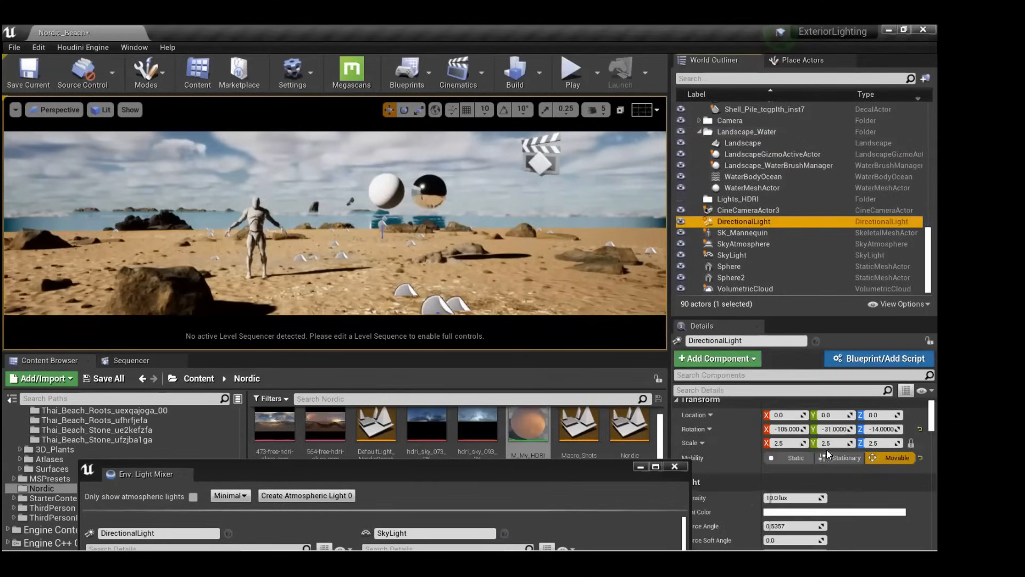
mouse_move(822, 429)
left_mouse_down()
mouse_move(844, 429)
mouse_move(816, 429)
left_mouse_up()
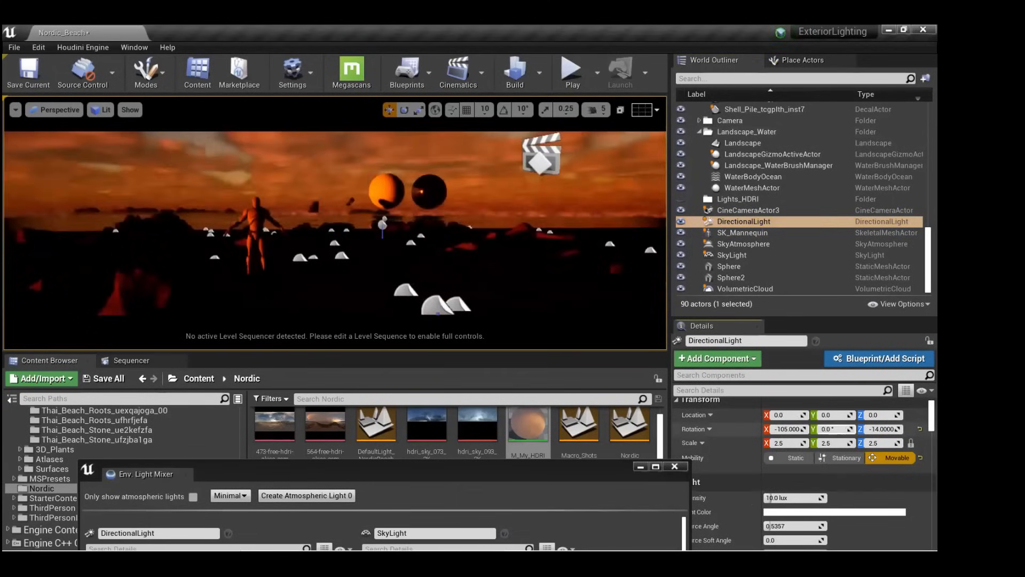
left_click(882, 429)
type("0")
key("Return")
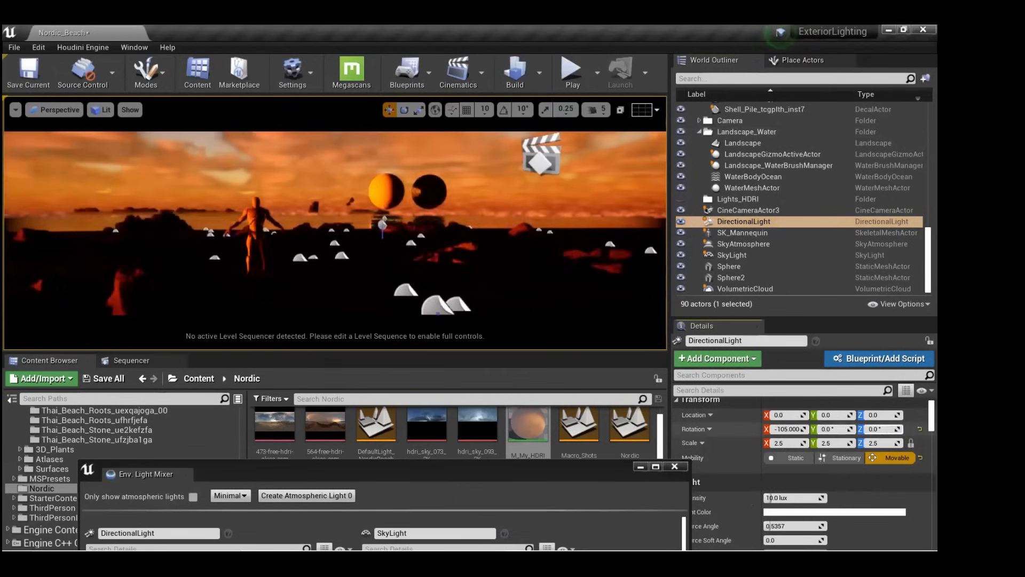
left_click_drag(882, 429, 884, 429)
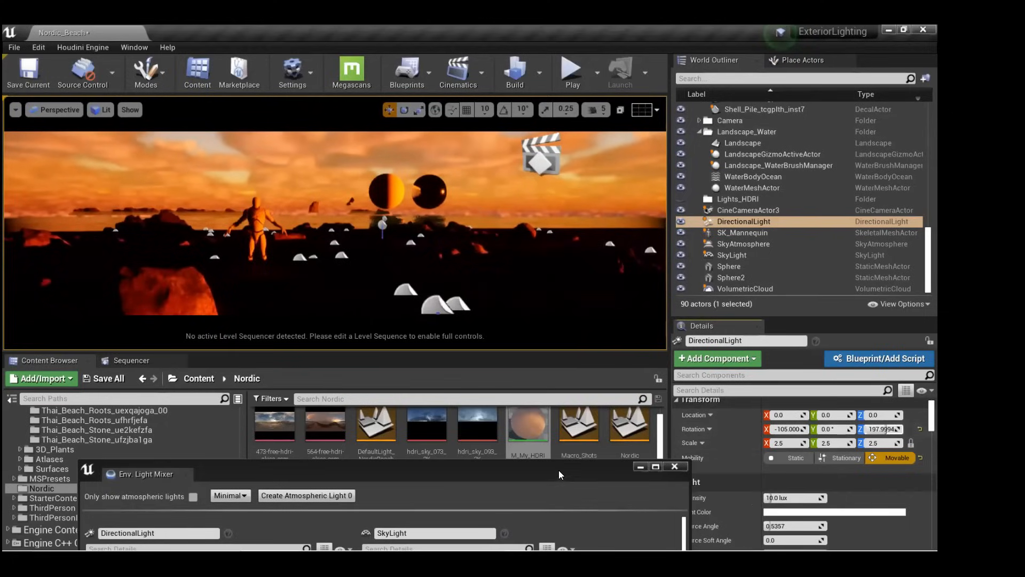
Review the directional light, sky light, sky atmosphere and volumetric cloud settings in the Env. Light Mixer, and close it.
left_click_drag(558, 473, 607, 121)
scroll(262, 335, "down", 5)
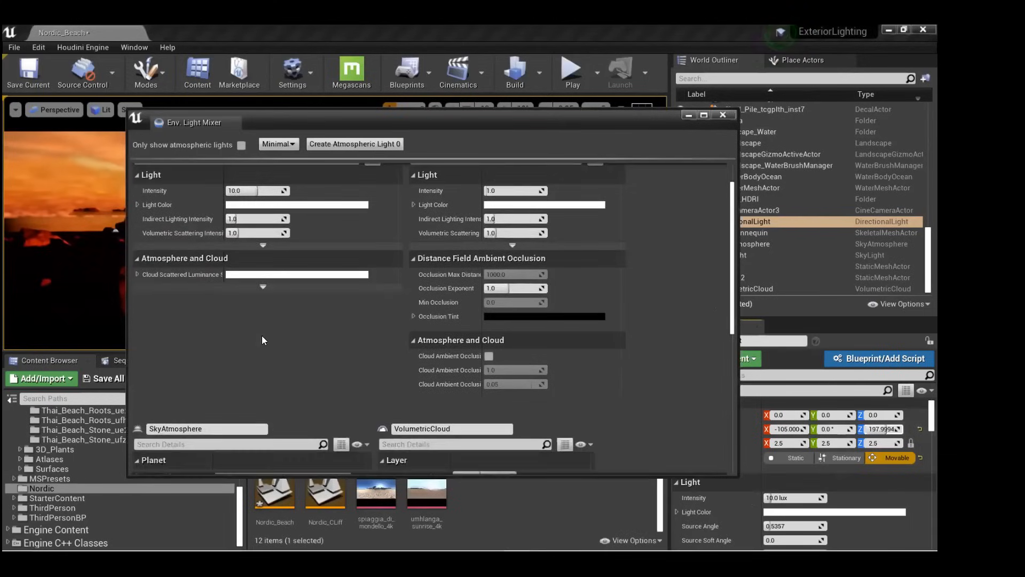
scroll(261, 335, "down", 1)
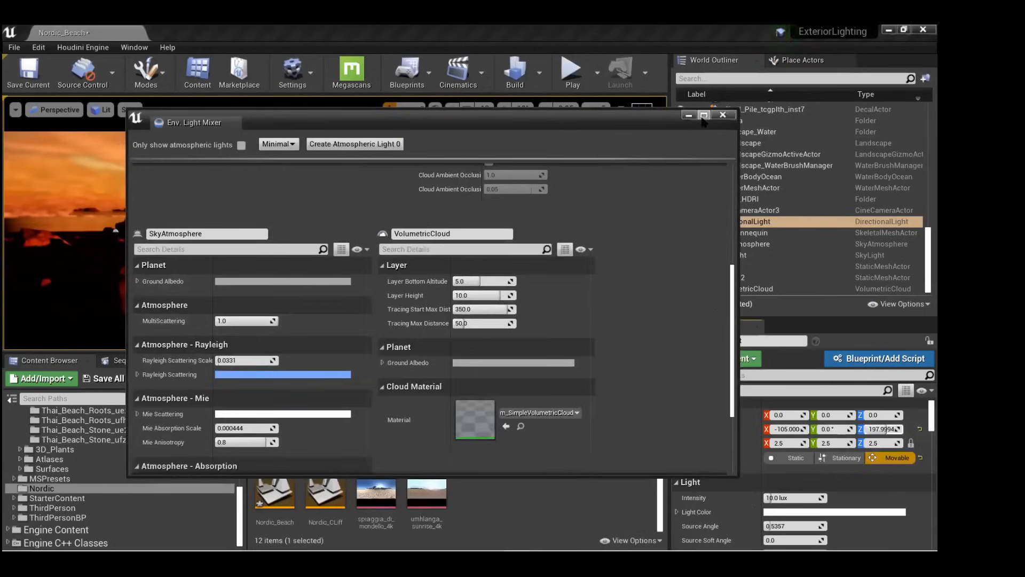
left_click(704, 114)
scroll(249, 200, "up", 4)
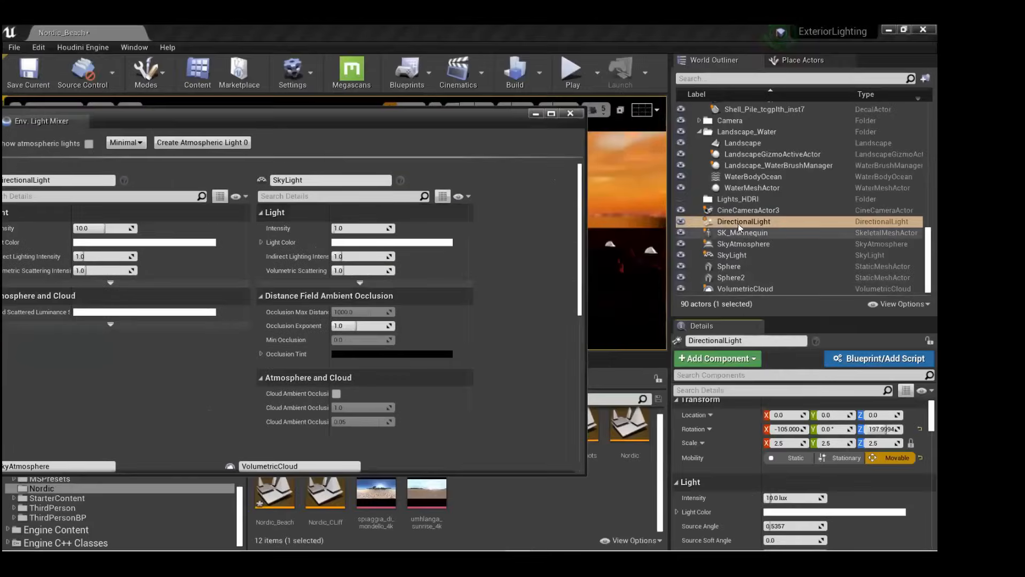
left_click(740, 244)
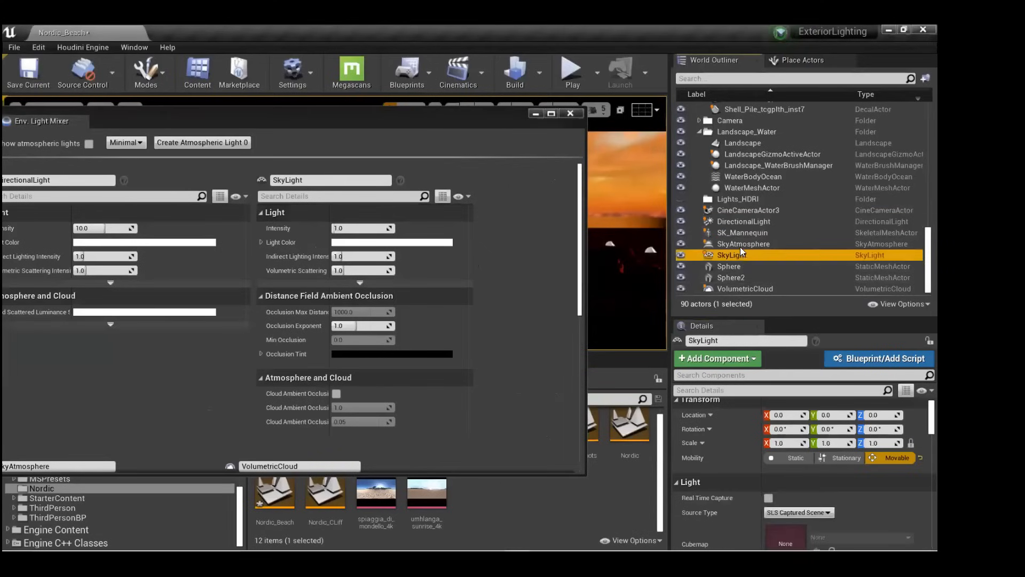
scroll(165, 344, "down", 10)
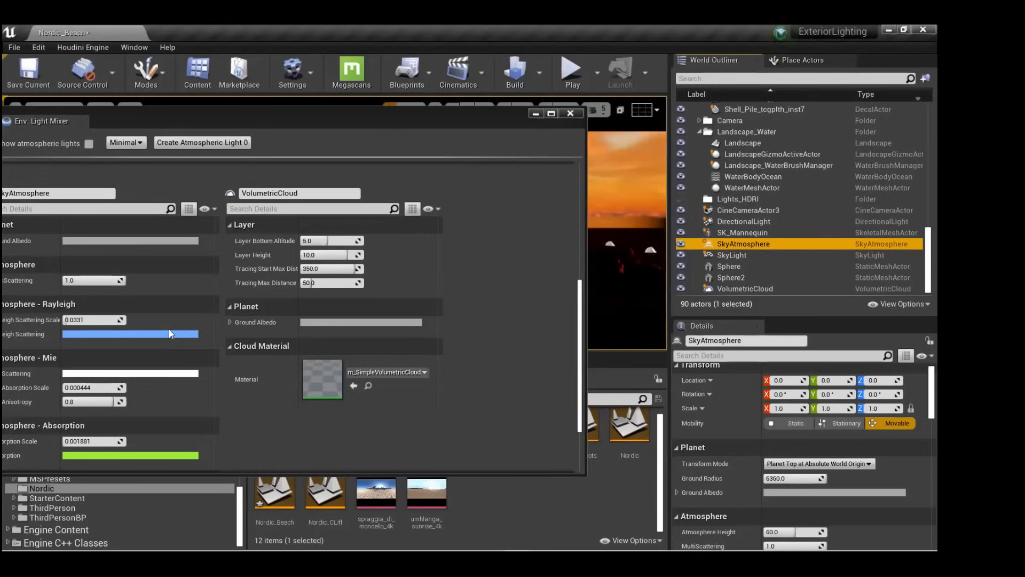
scroll(238, 335, "up", 5)
scroll(203, 322, "up", 2)
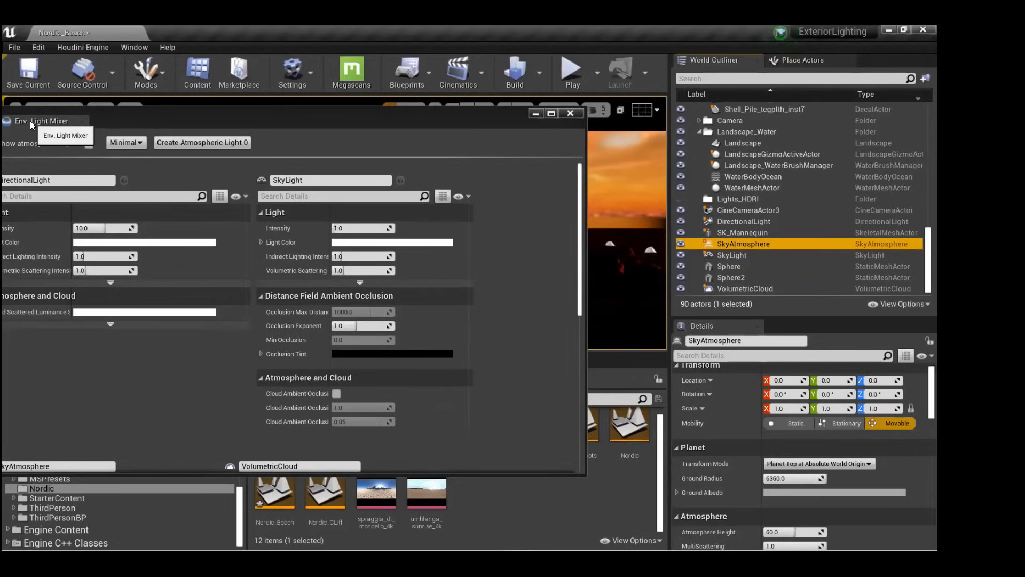
left_click(570, 113)
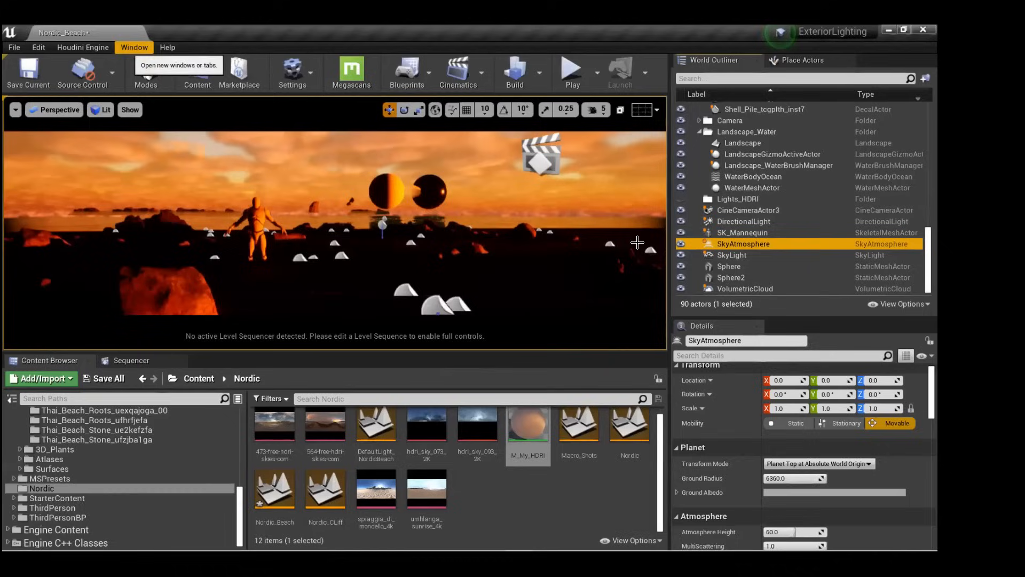
Toggle Cast Cloud Shadows on and back off in the DirectionalLight's Atmosphere and Cloud settings.
left_click(753, 222)
scroll(720, 438, "down", 5)
scroll(719, 439, "up", 3)
scroll(710, 446, "down", 6)
scroll(703, 453, "down", 5)
scroll(703, 453, "down", 8)
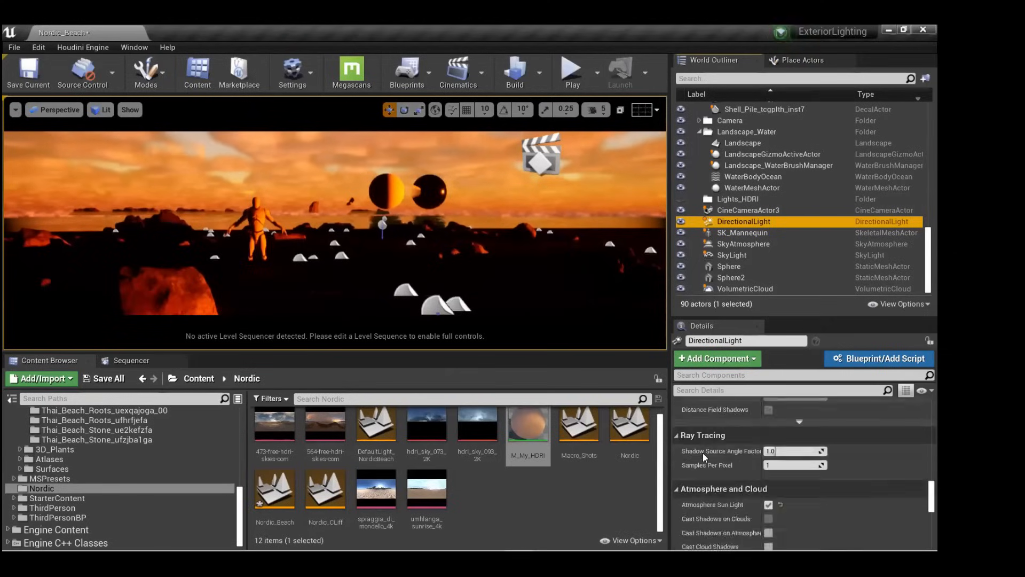
scroll(702, 453, "down", 2)
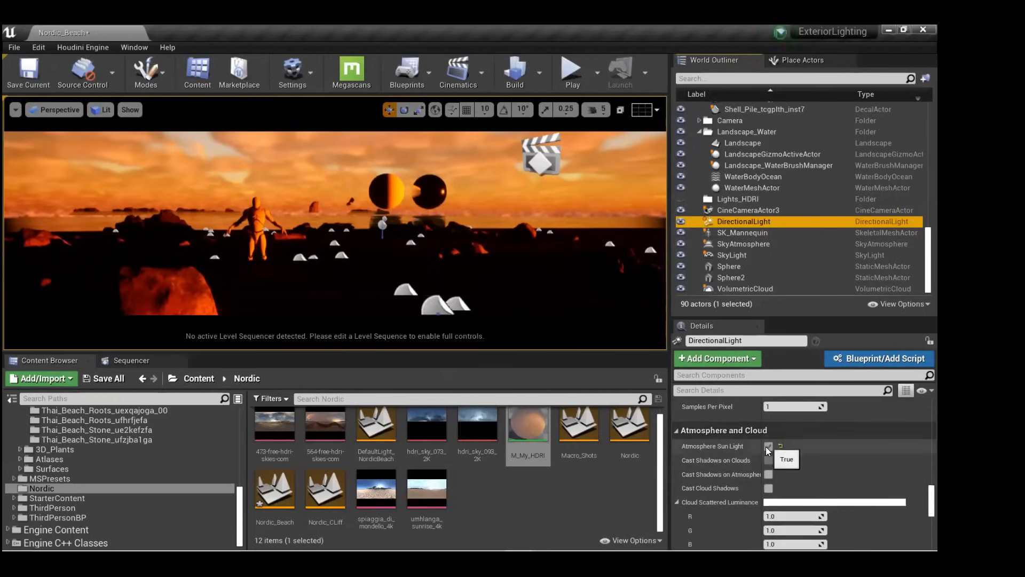
left_click(767, 488)
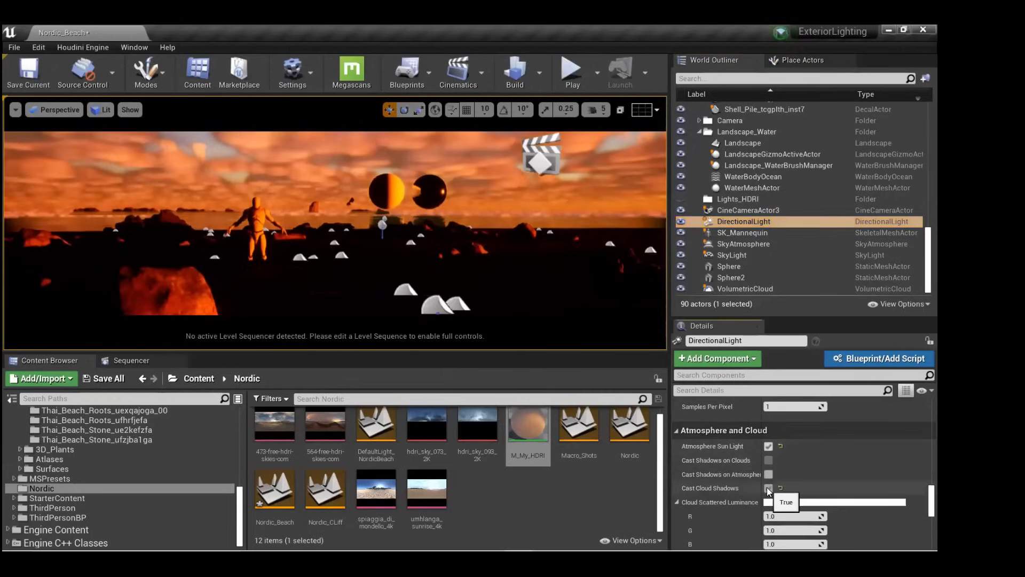
left_click(767, 488)
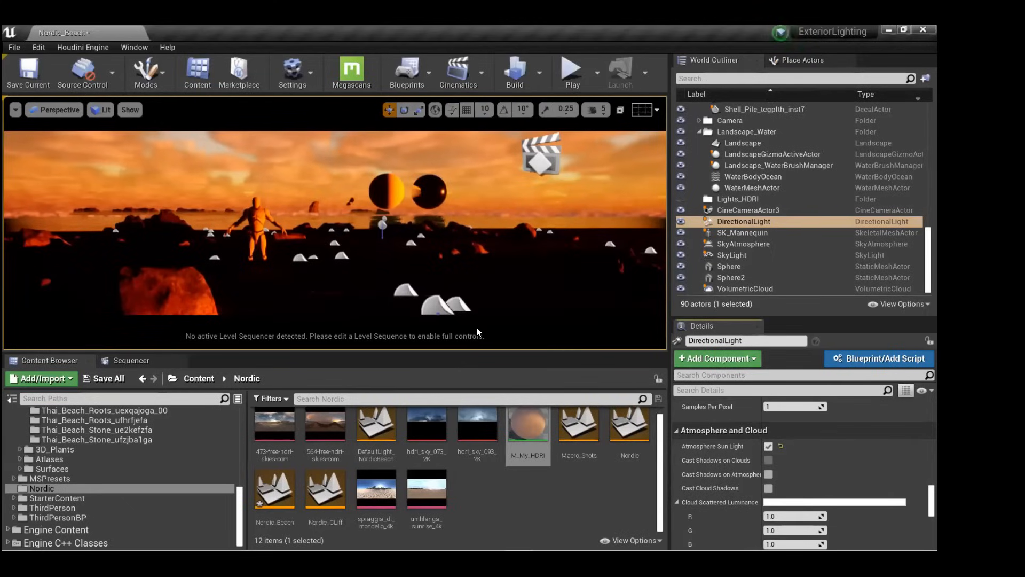
Examine the DirectionalLight's shadow options around Cast Translucent Shadows, and deselect the light.
scroll(719, 473, "up", 5)
scroll(719, 473, "up", 10)
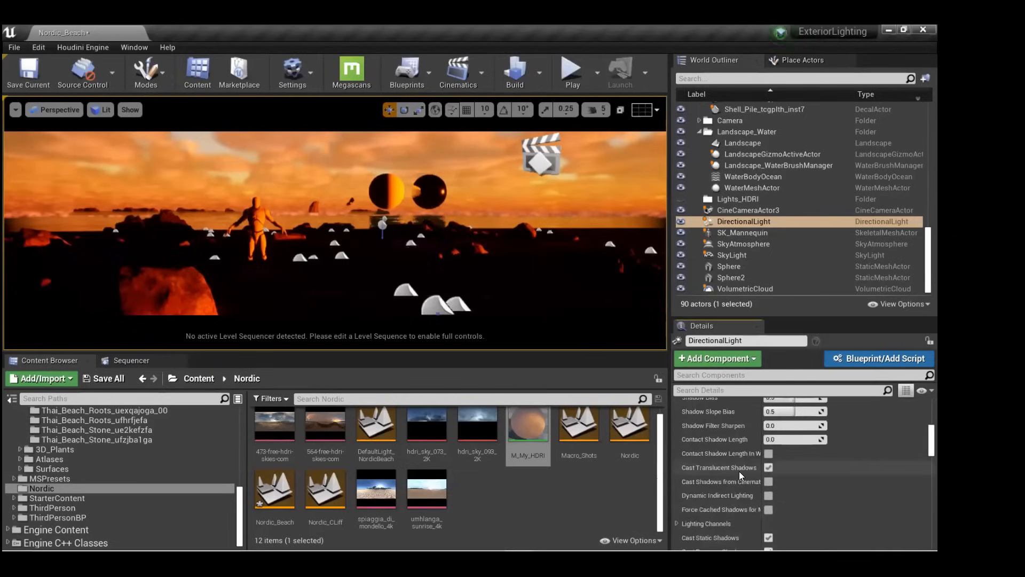
mouse_move(739, 471)
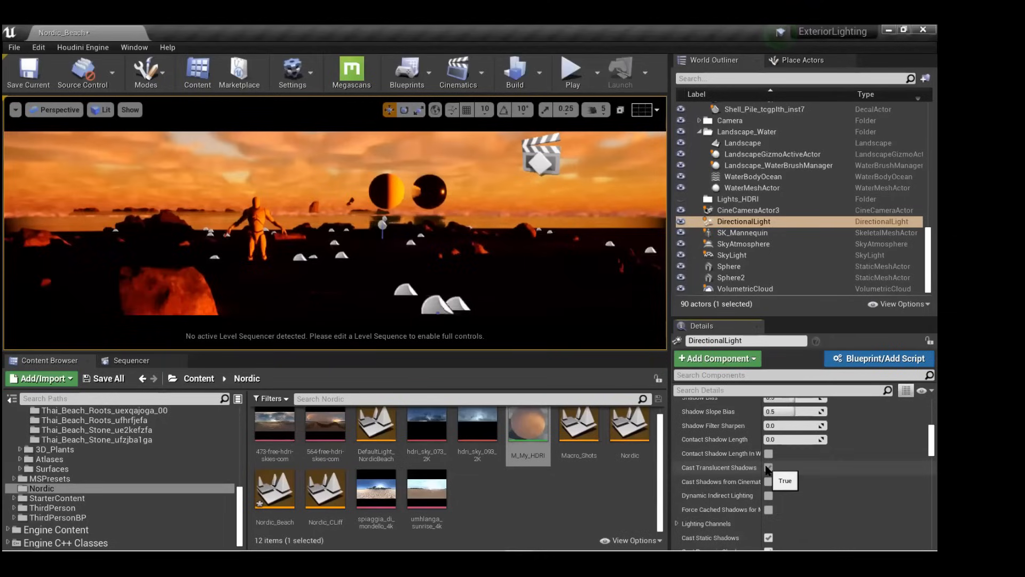
left_click(137, 47)
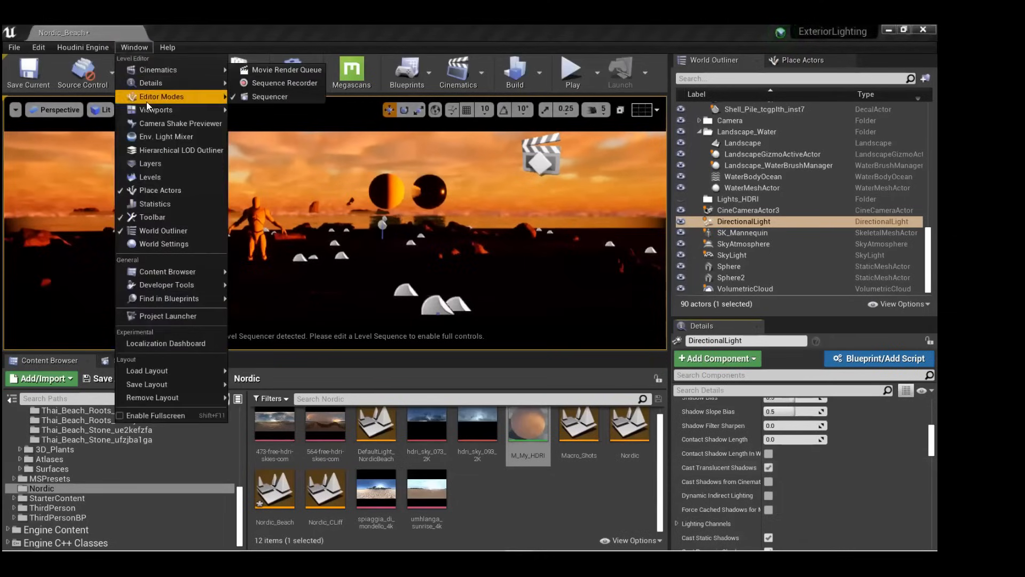
left_click(360, 152)
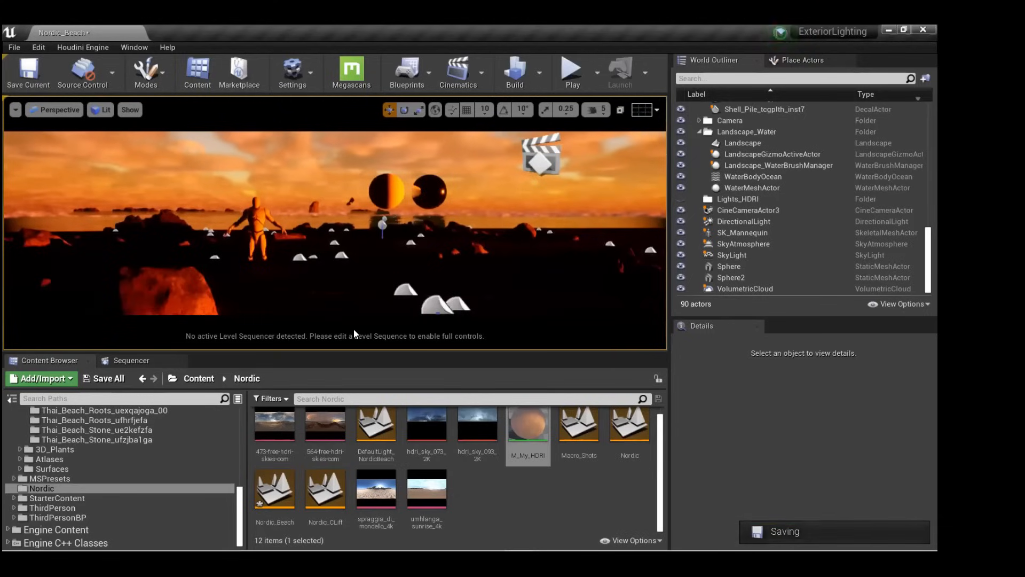
Switch to djv and view the MarsCamera.0001-0191.exr render sequence with the whole frame in view.
key("alt+Tab")
key("alt+Tab")
key("alt+Tab")
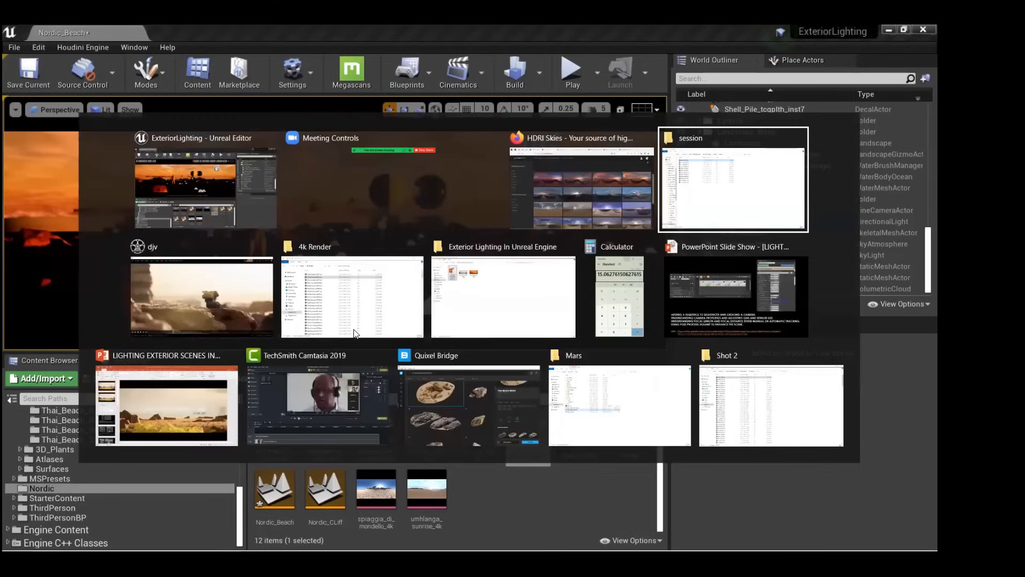
key("alt+Tab")
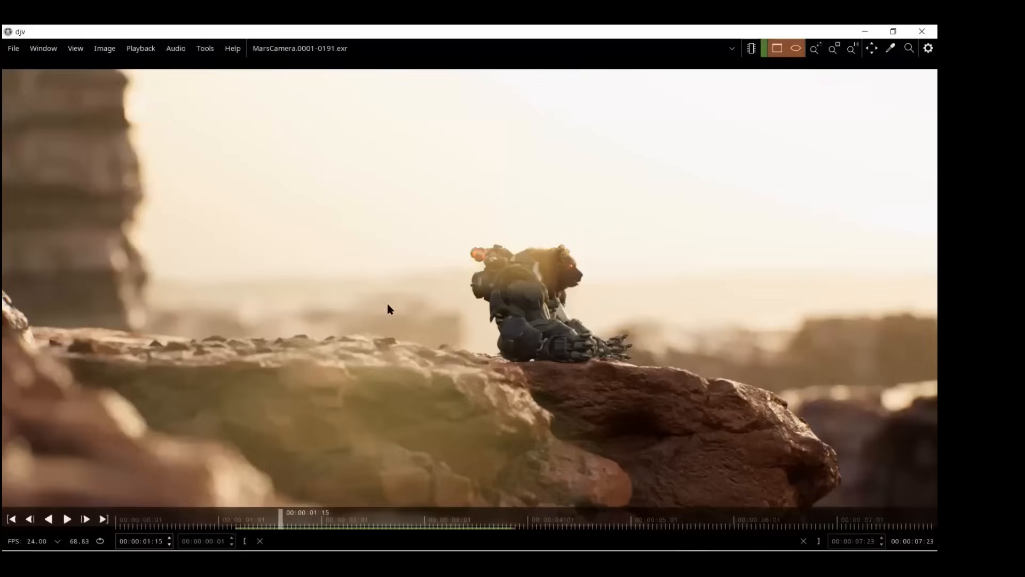
scroll(398, 278, "down", 5)
scroll(397, 278, "up", 3)
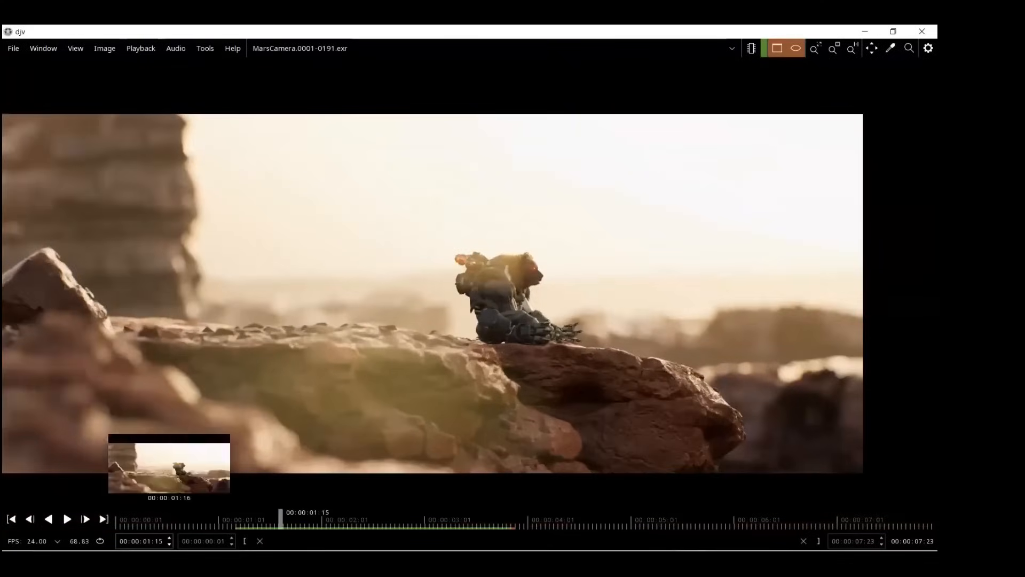
left_click(467, 517)
left_click(762, 510)
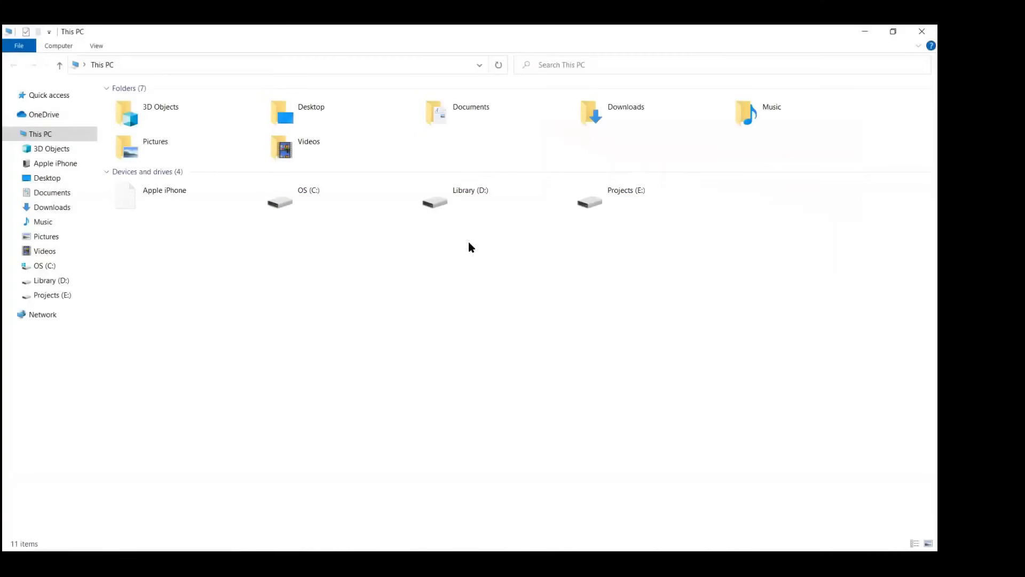
Open the MasterShot1 EXR sequence in djv from Nordic Beach Scene UE 5 > NordicBeach > Renders 4k > Master Shot on drive D.
double_click(467, 203)
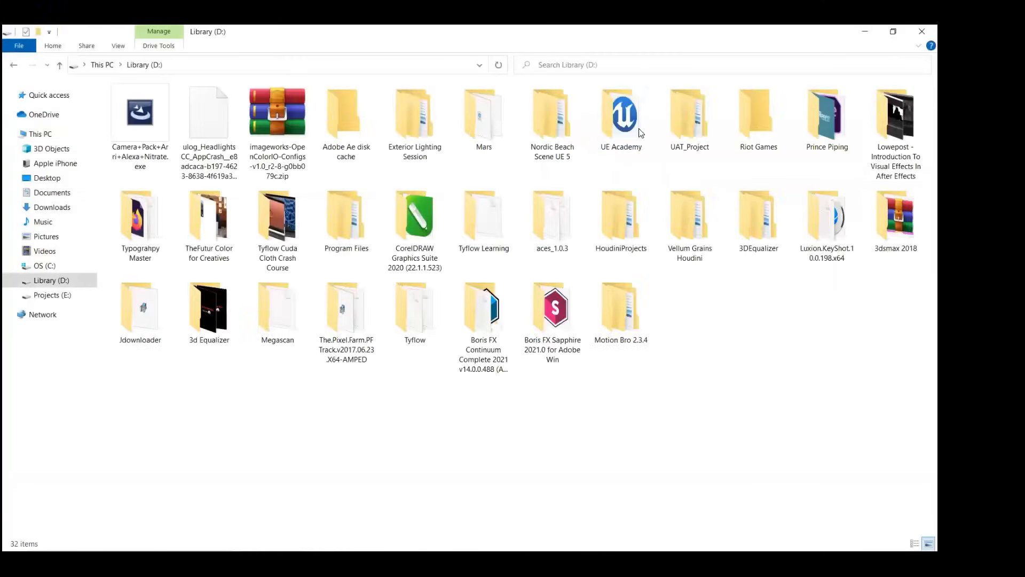
left_click(539, 127)
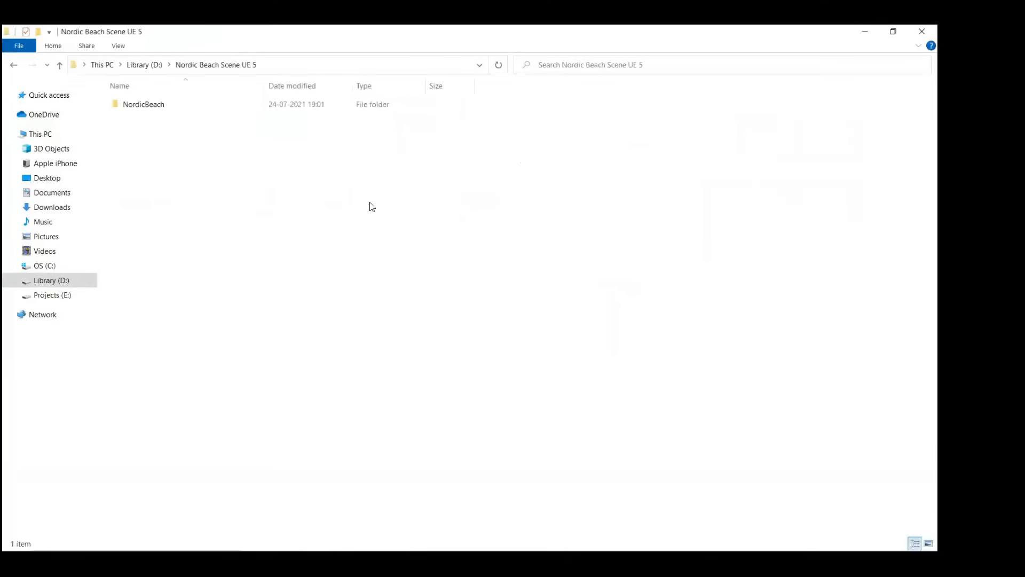
double_click(318, 106)
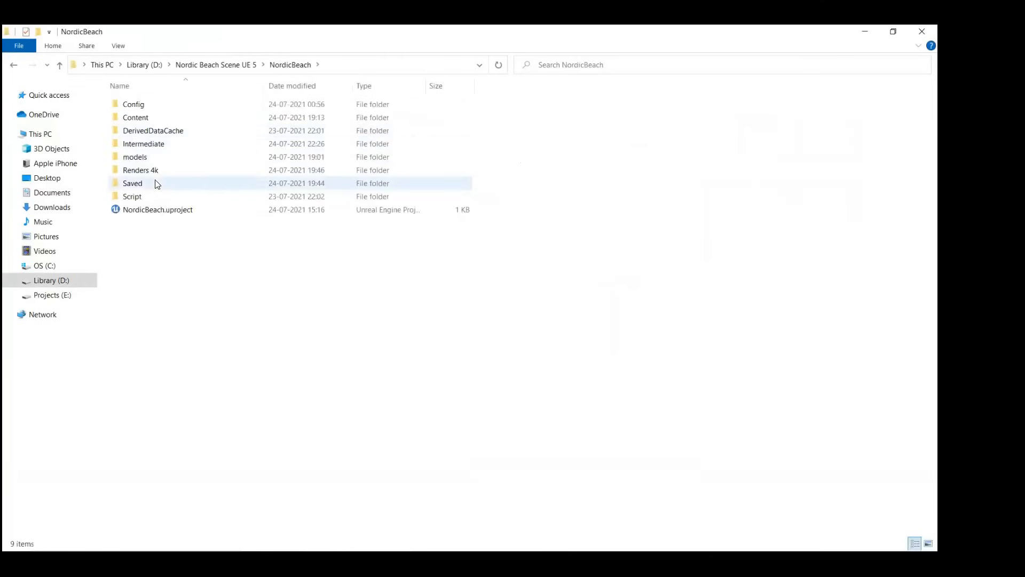
double_click(157, 171)
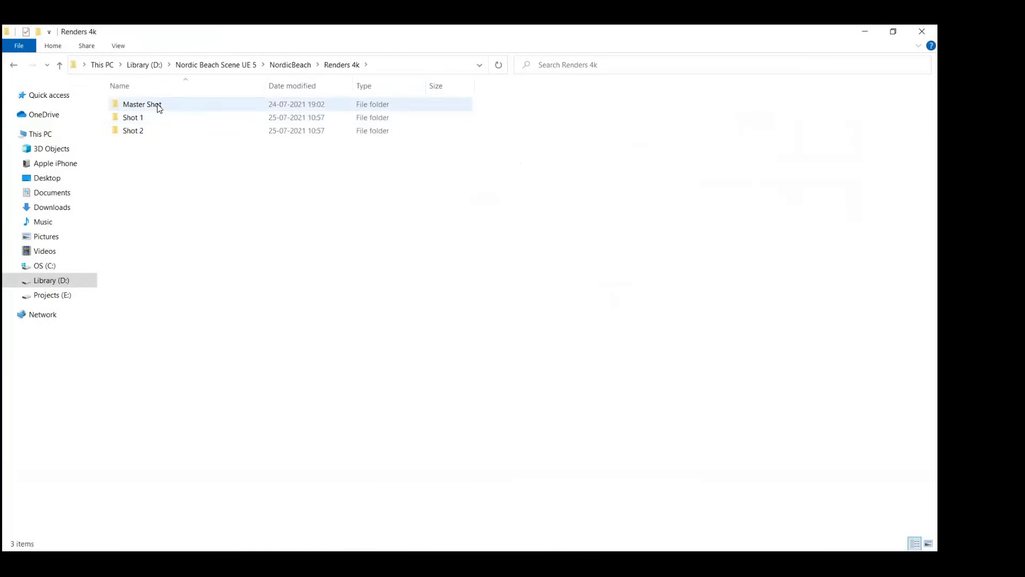
double_click(155, 106)
left_click(126, 105)
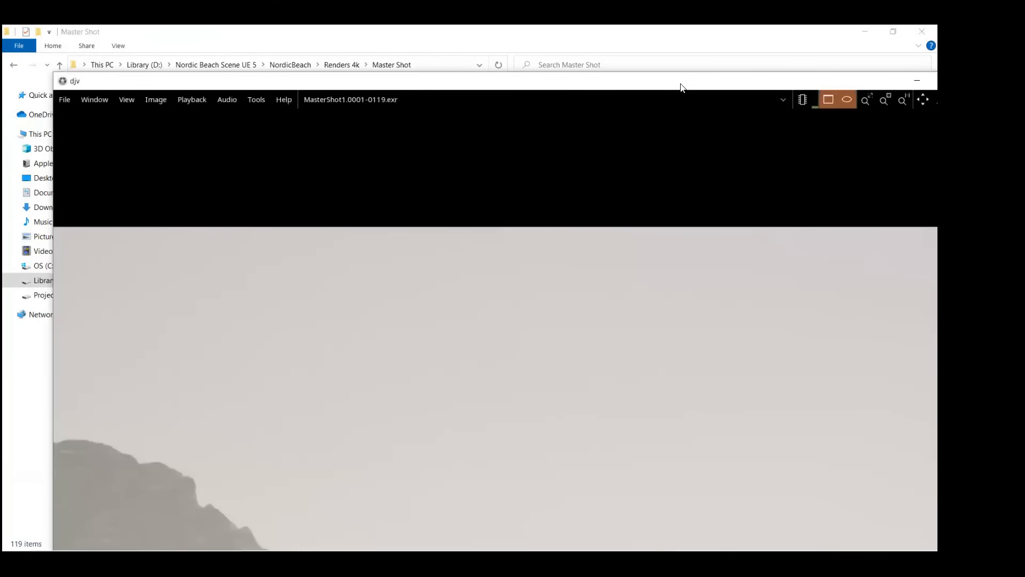
Scrub through the MasterShot1.0001-0119.exr render sequence in djv with the whole frame in view.
left_click_drag(680, 84, 680, 37)
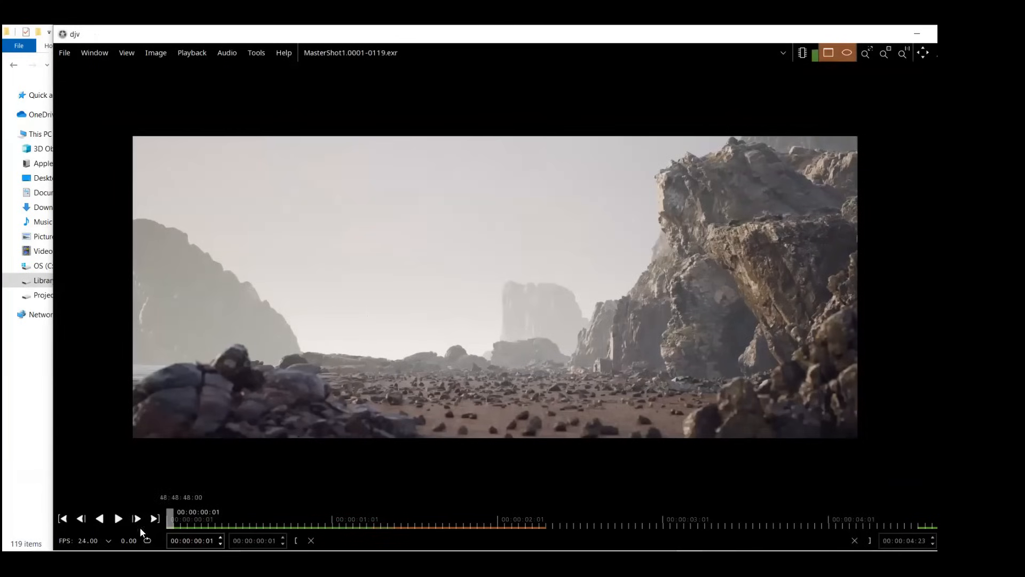
left_click_drag(169, 522, 131, 532)
left_click_drag(222, 518, 538, 444)
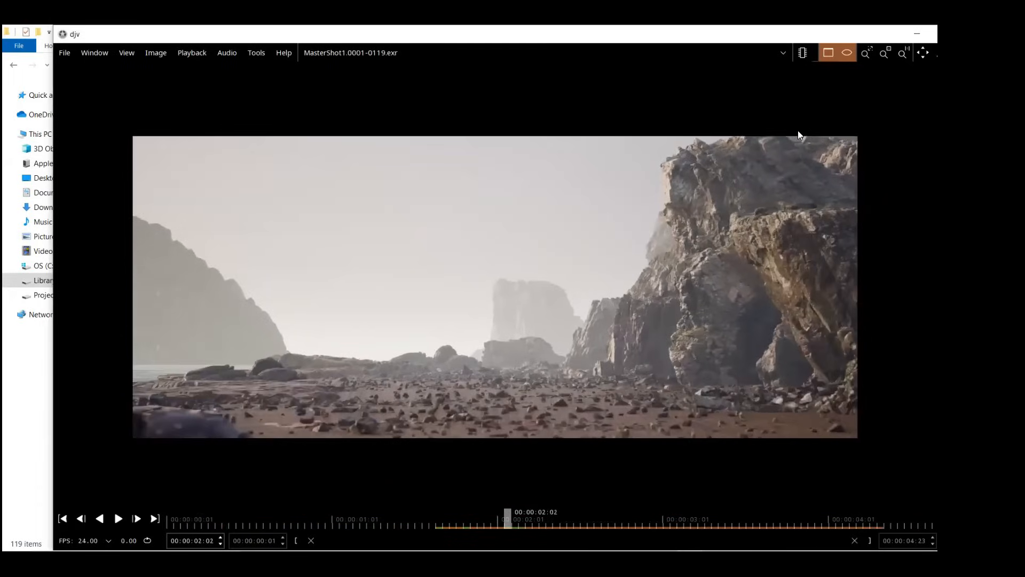
left_click_drag(780, 35, 701, 55)
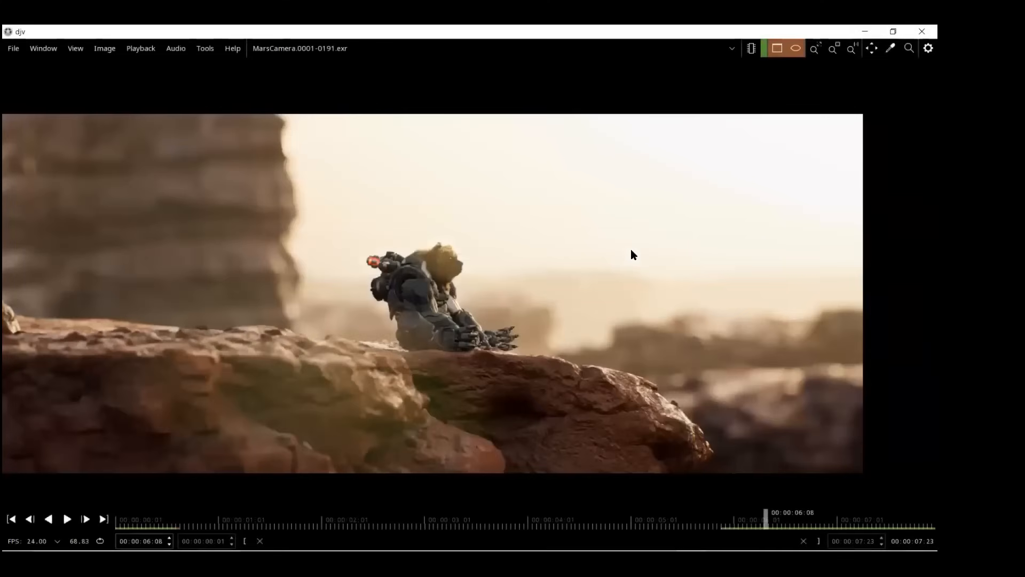
Switch to Unreal Editor and create a new level from the Default template without saving Nordic_Beach.
key("alt+Tab")
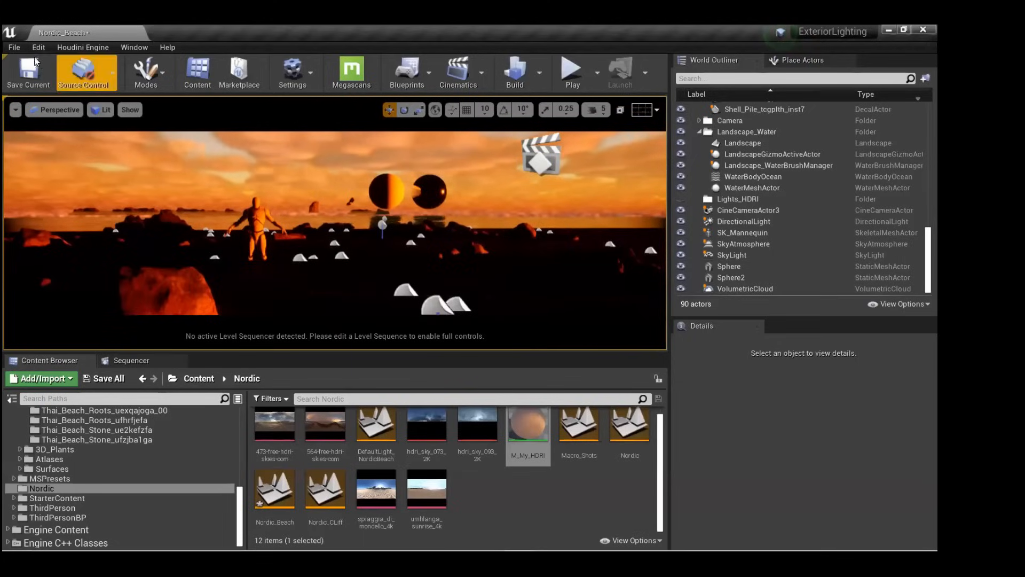
left_click(19, 47)
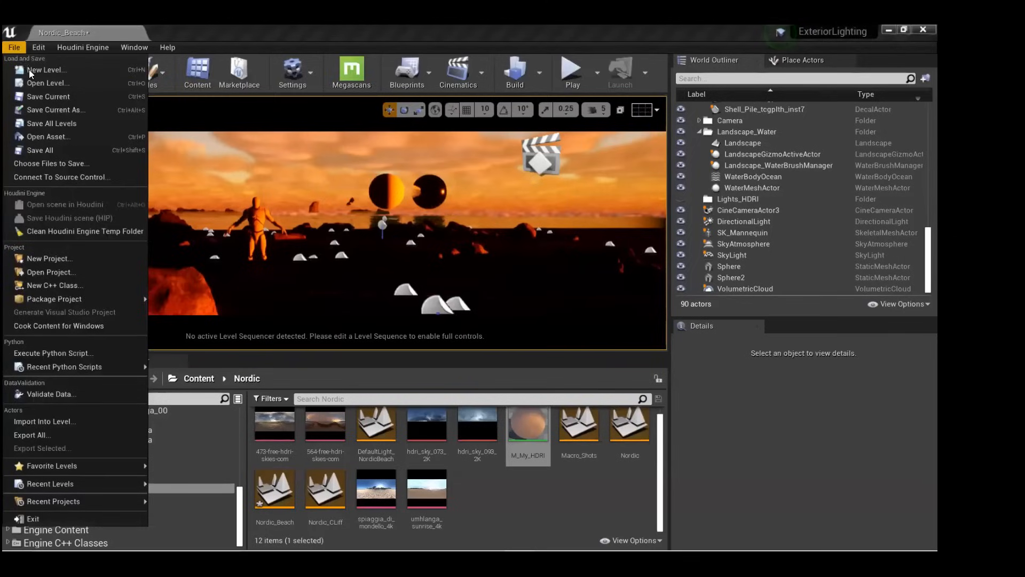
left_click(28, 70)
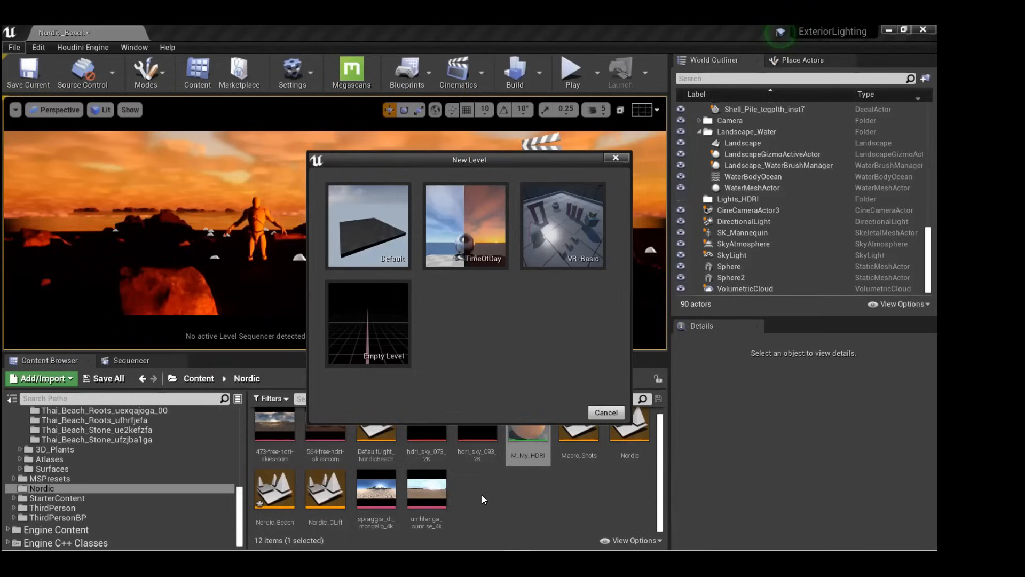
left_click(374, 224)
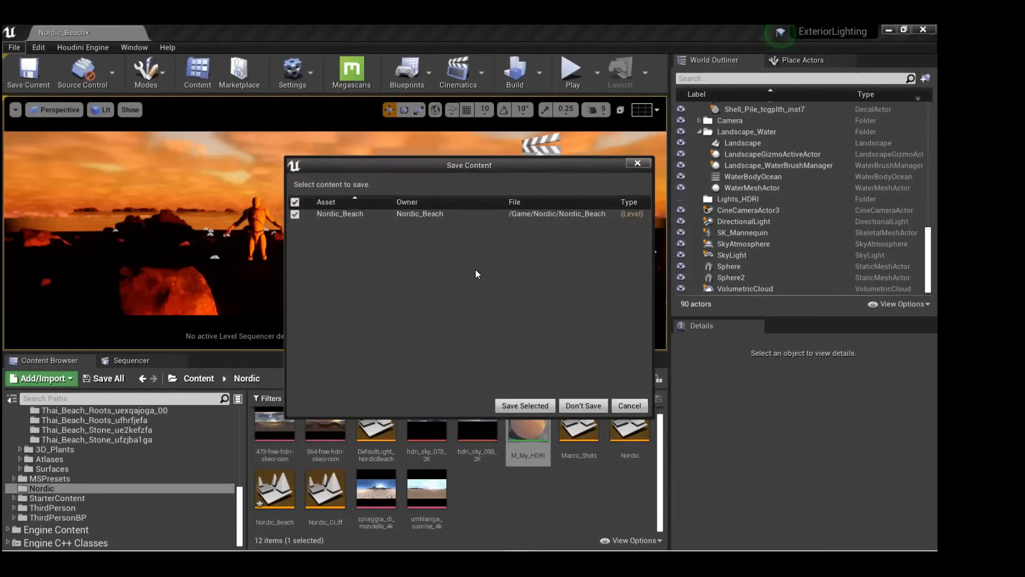
left_click(584, 405)
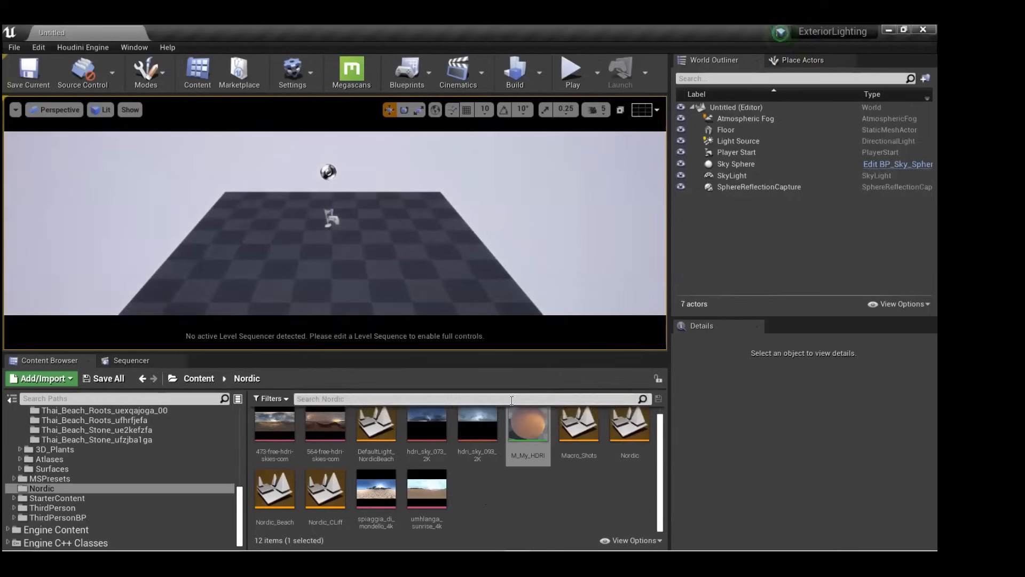
Delete the floor mesh from the new default level.
scroll(247, 254, "down", 5)
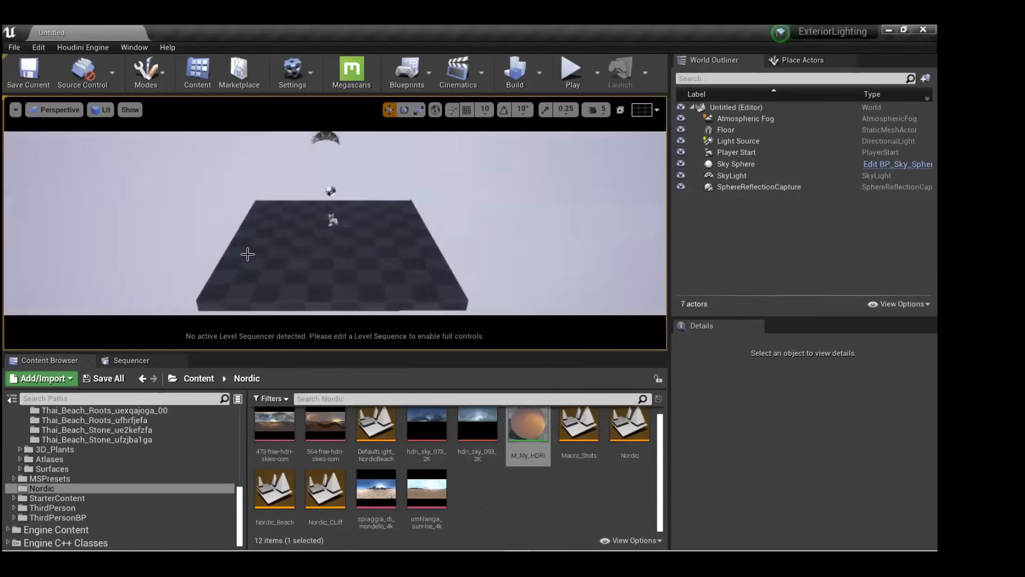
scroll(318, 260, "up", 2)
left_click(318, 257)
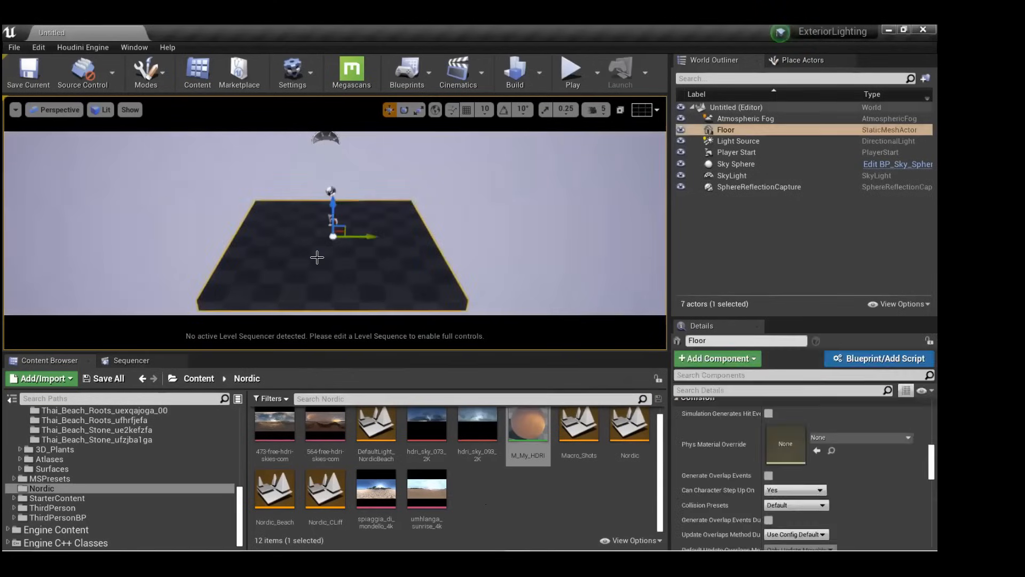
key("Delete")
scroll(338, 214, "down", 4)
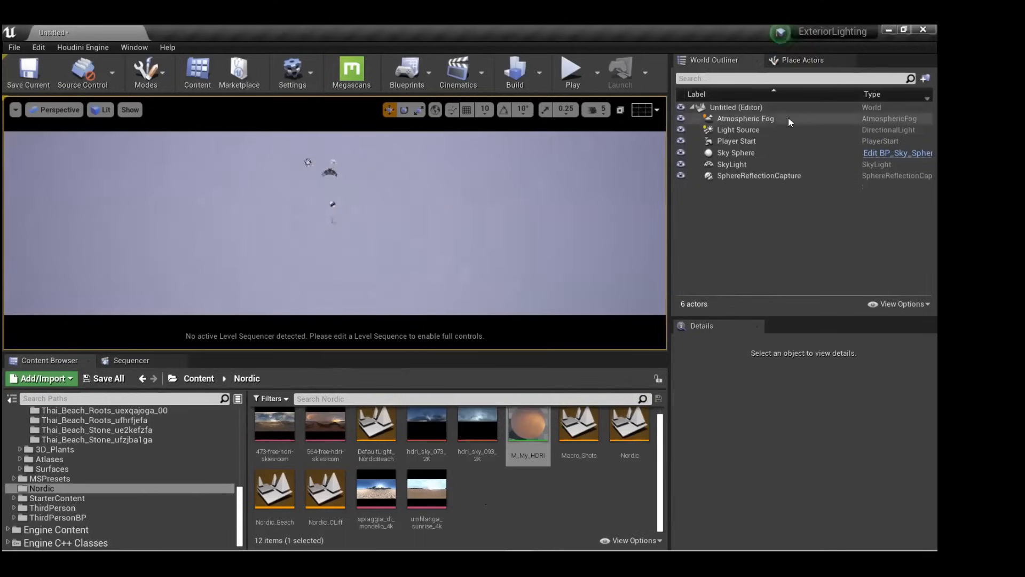
Create a new Empty Level without saving the untitled default level.
left_click(14, 47)
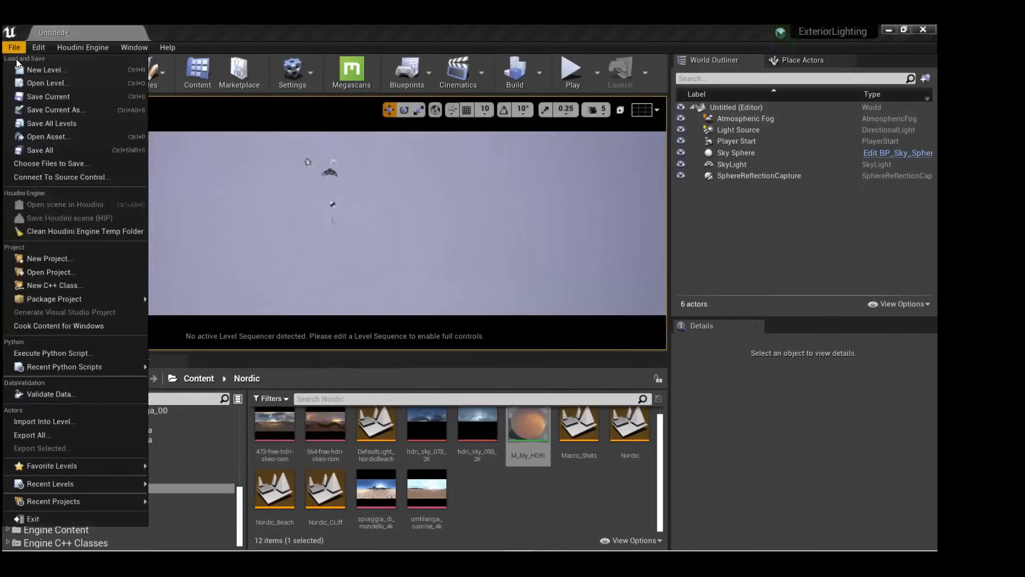
left_click(37, 64)
left_click(354, 327)
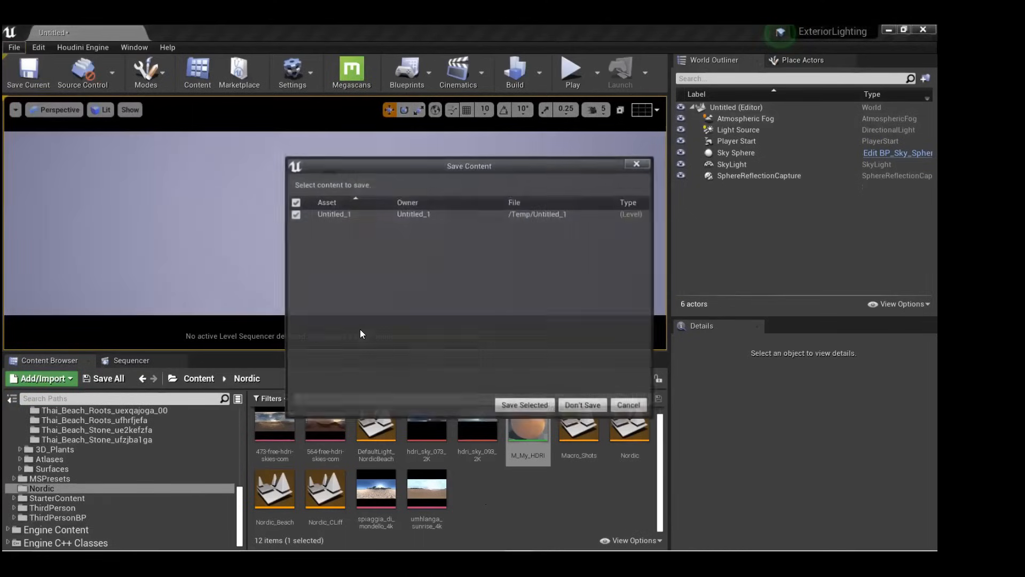
left_click(585, 405)
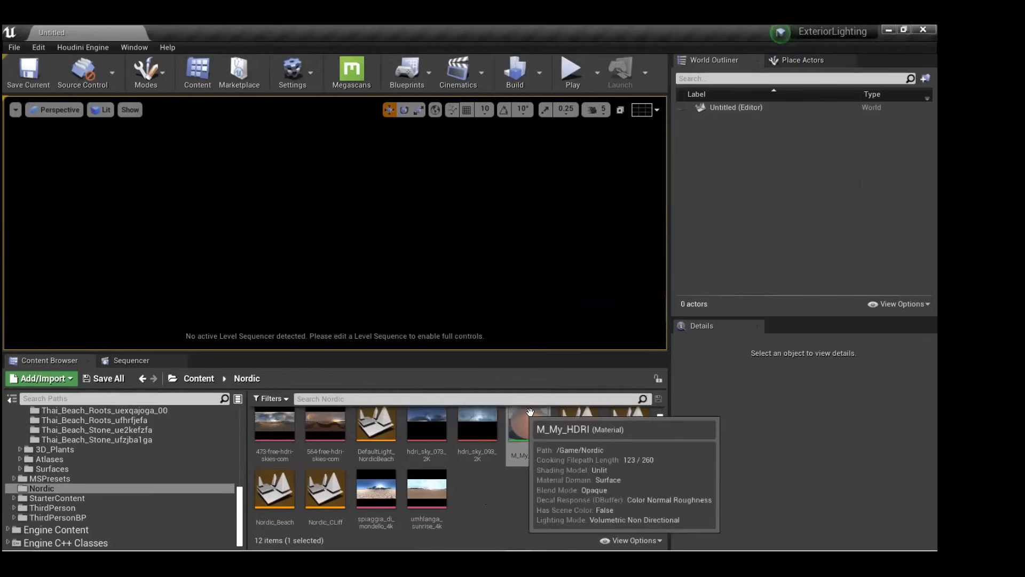
Look up the water plugins in the project's plugin list.
left_click(146, 68)
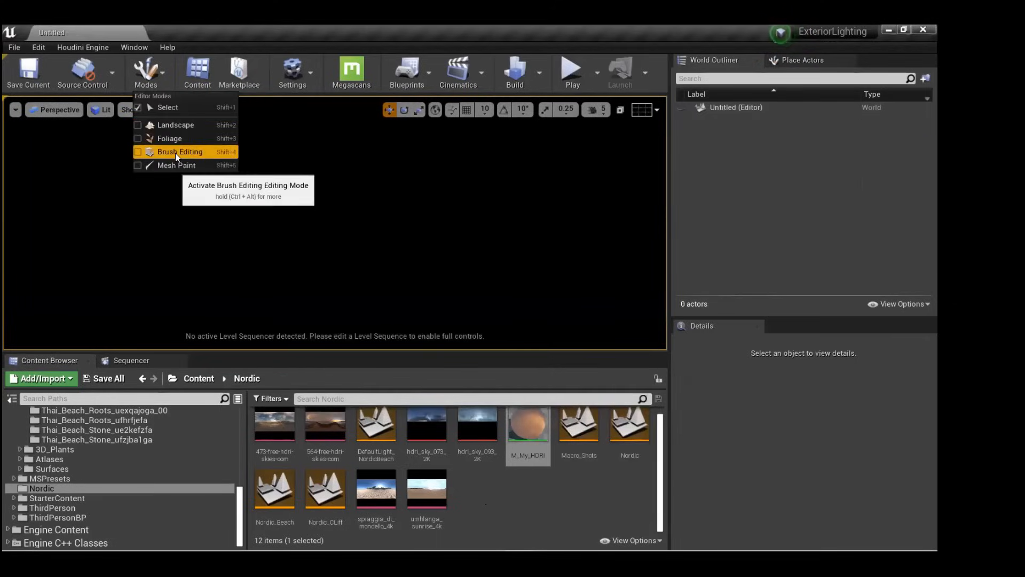
left_click(45, 47)
left_click(44, 47)
left_click(68, 231)
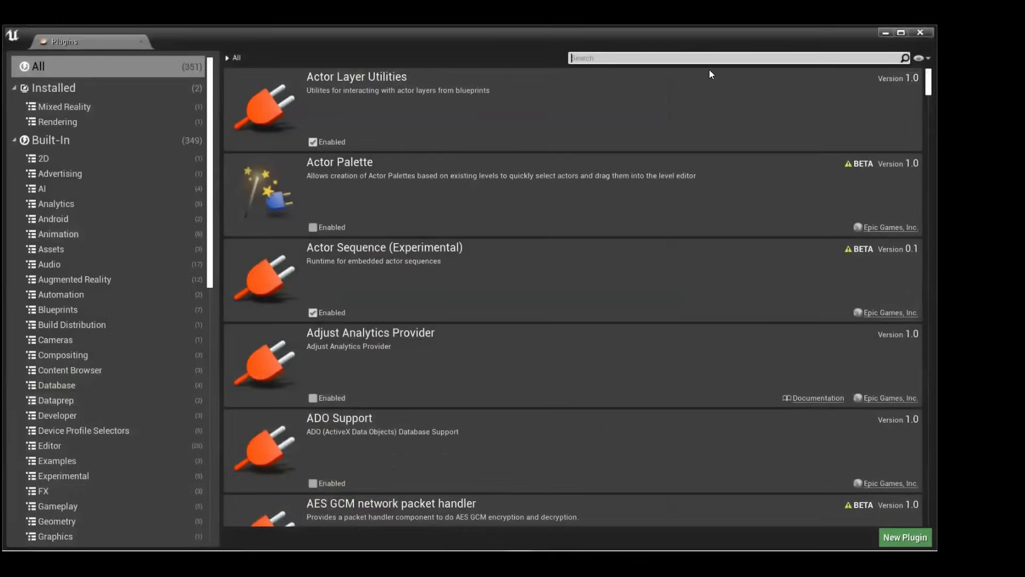
type("water")
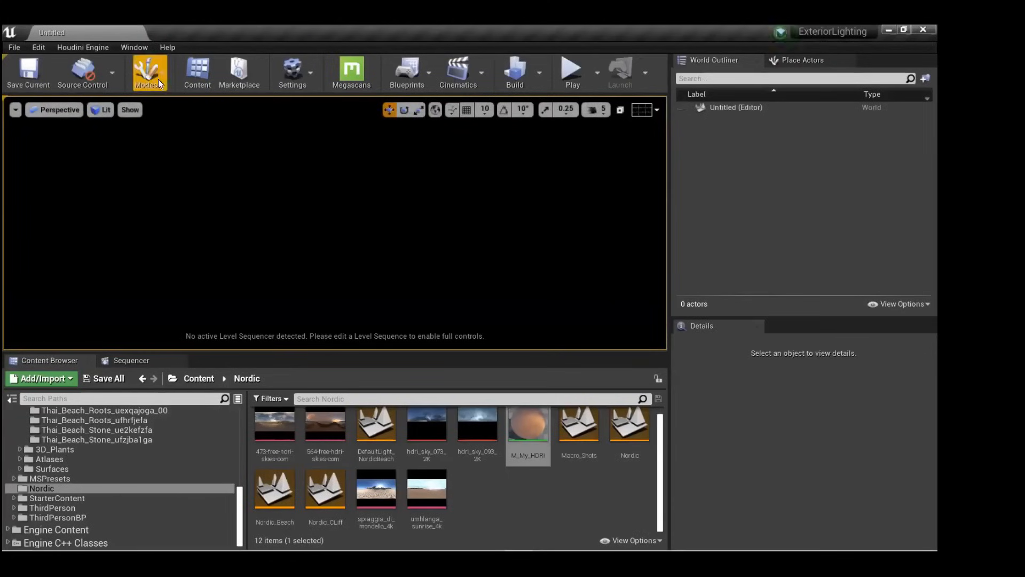
Enter Landscape mode and create a new landscape with edit layers enabled, 63×63-quad sections and 505 × 505 resolution.
left_click(158, 83)
left_click(168, 125)
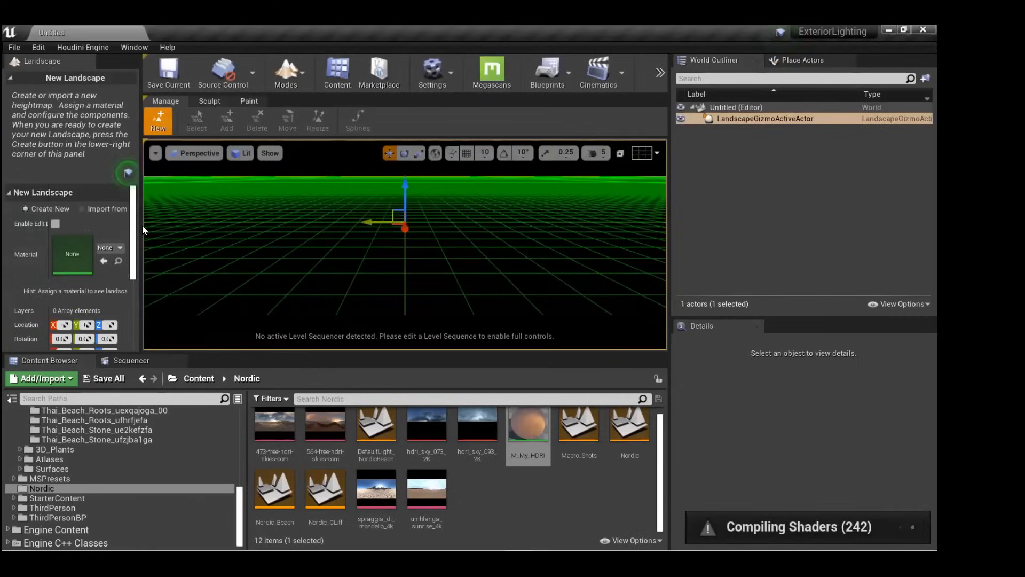
left_click_drag(142, 224, 219, 230)
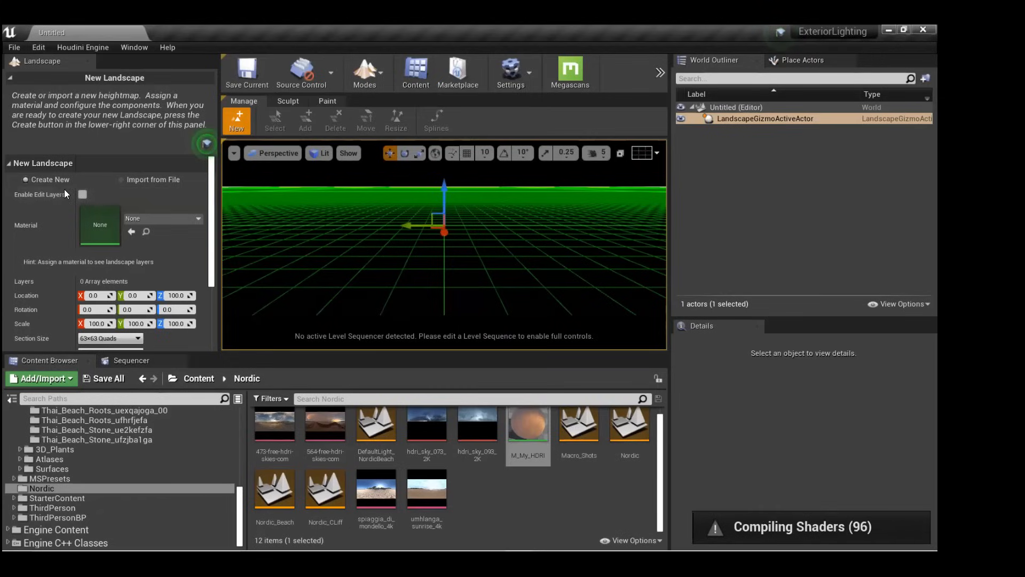
scroll(56, 274, "down", 3)
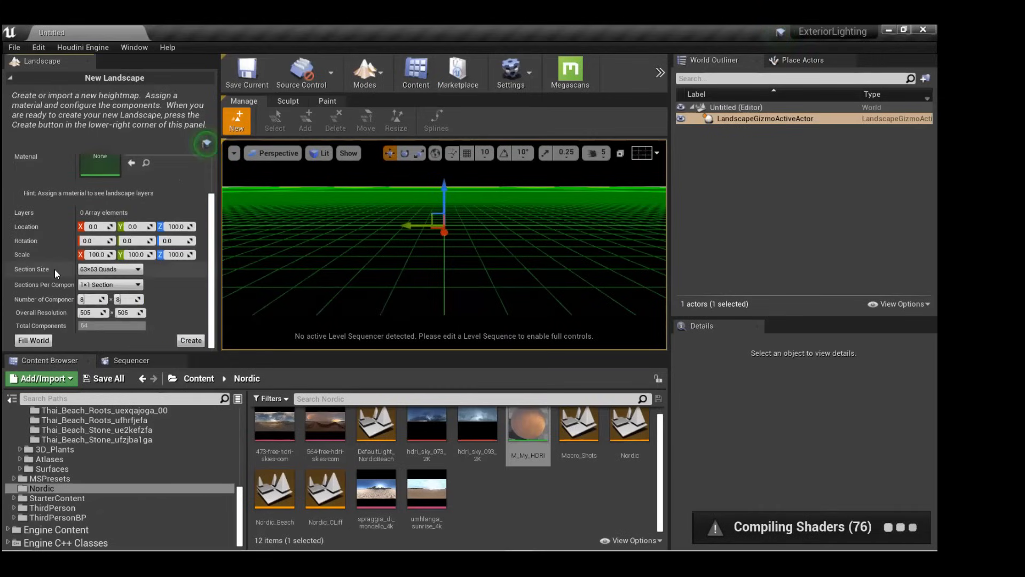
left_click(197, 343)
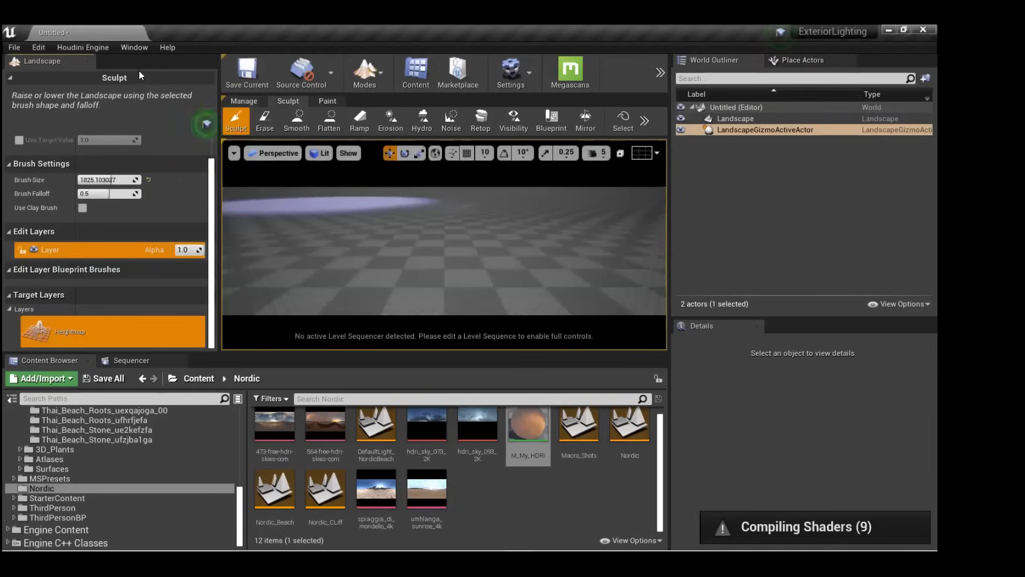
Create an atmospheric light, sky light, sky atmosphere and volumetric cloud with the Env. Light Mixer, and close it.
left_click(124, 46)
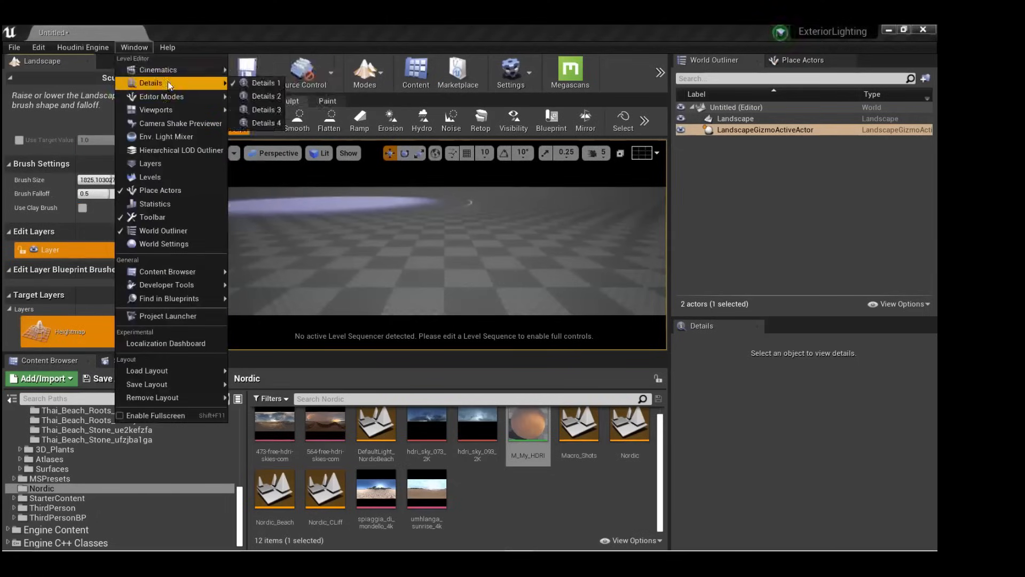
left_click(163, 138)
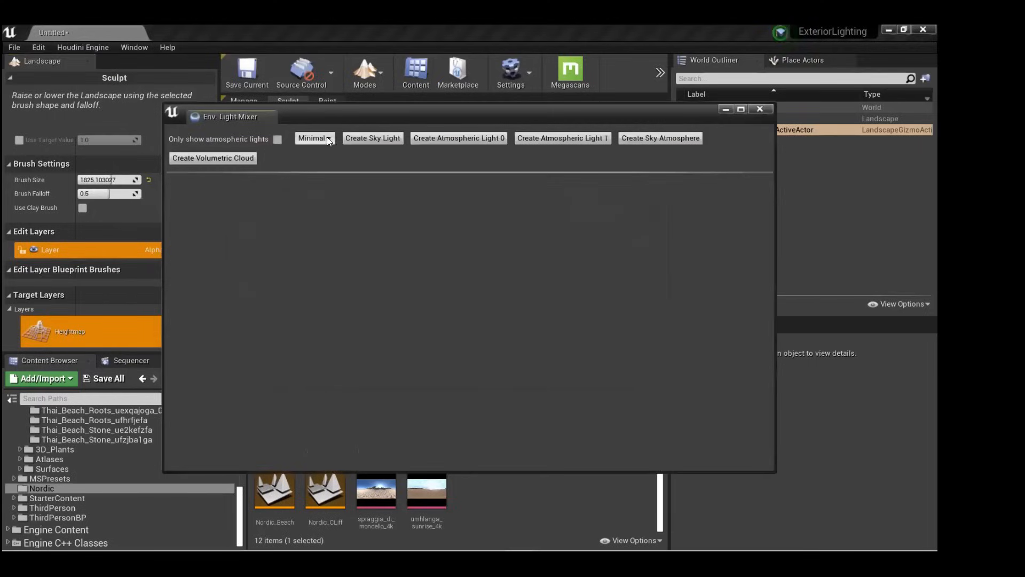
left_click(429, 137)
left_click(376, 137)
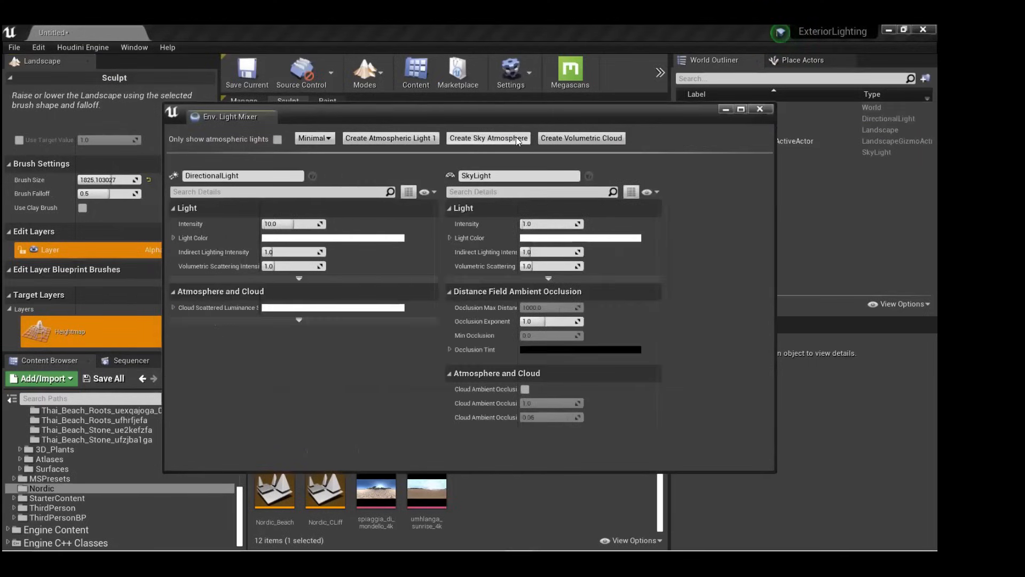
left_click(516, 137)
left_click(497, 139)
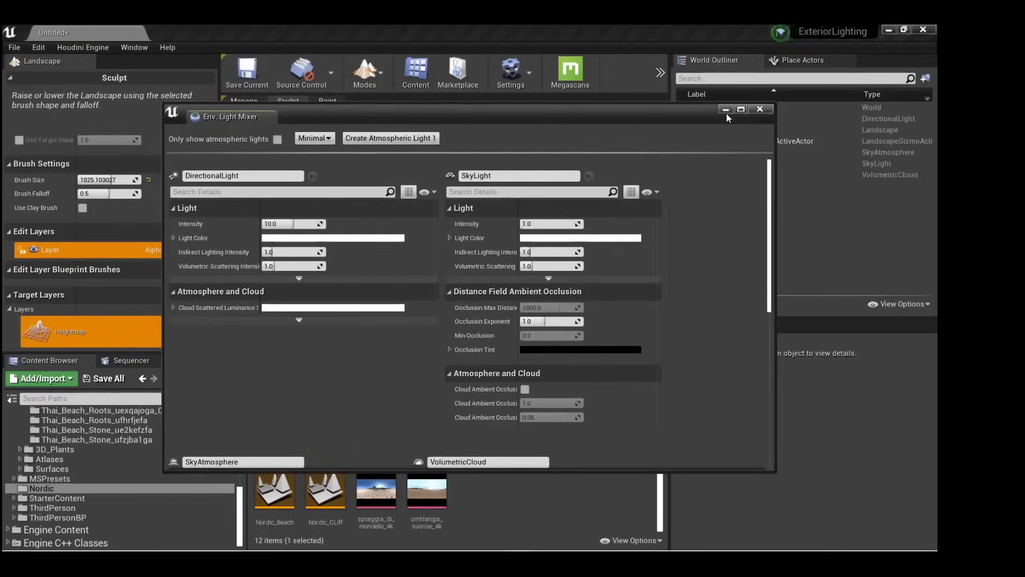
left_click(760, 110)
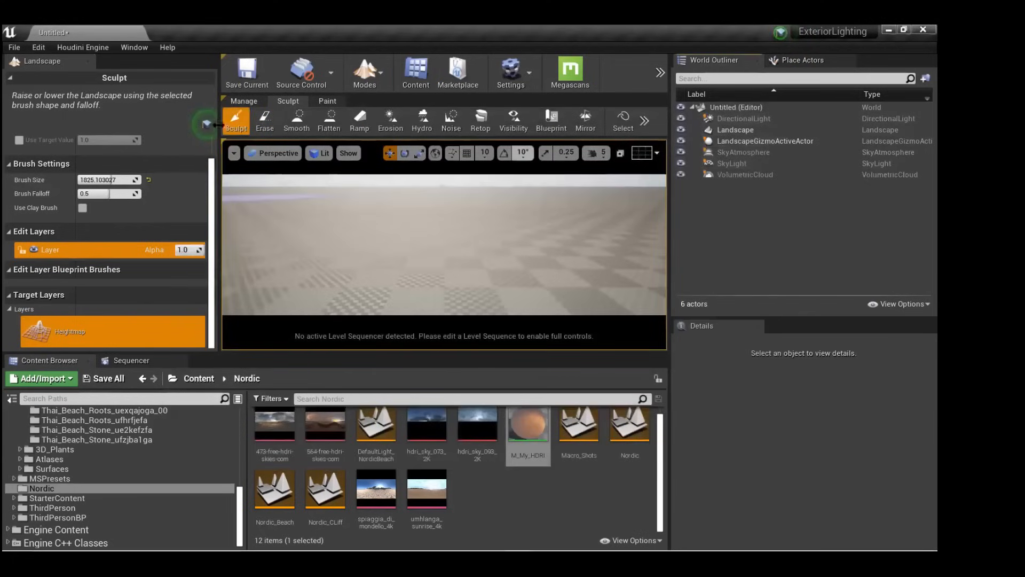
Dock the Landscape panel beside Place Actors, with the viewport enlarged, and return to Select mode.
left_click_drag(63, 61, 801, 66)
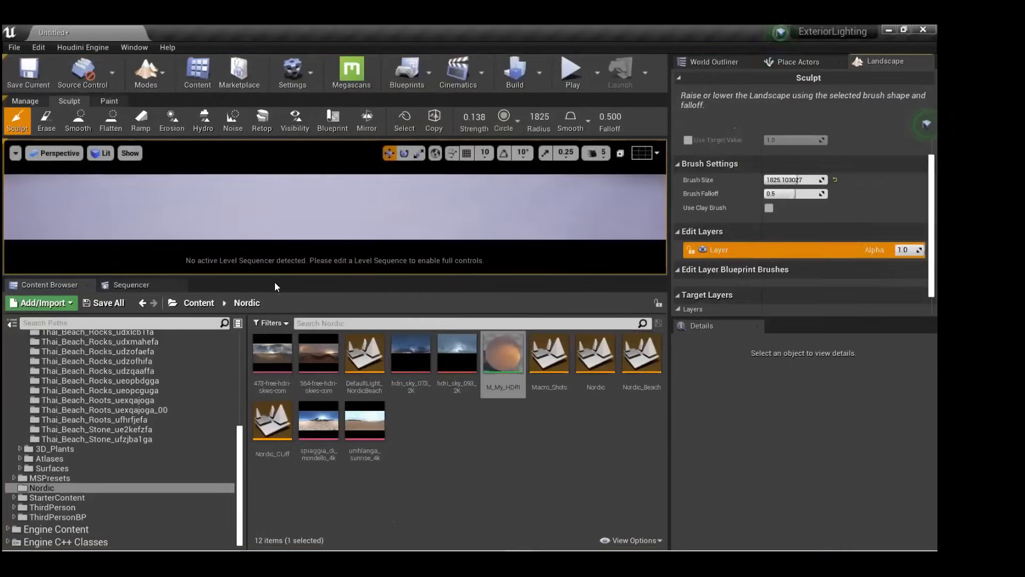
left_click_drag(275, 277, 268, 431)
left_click(161, 78)
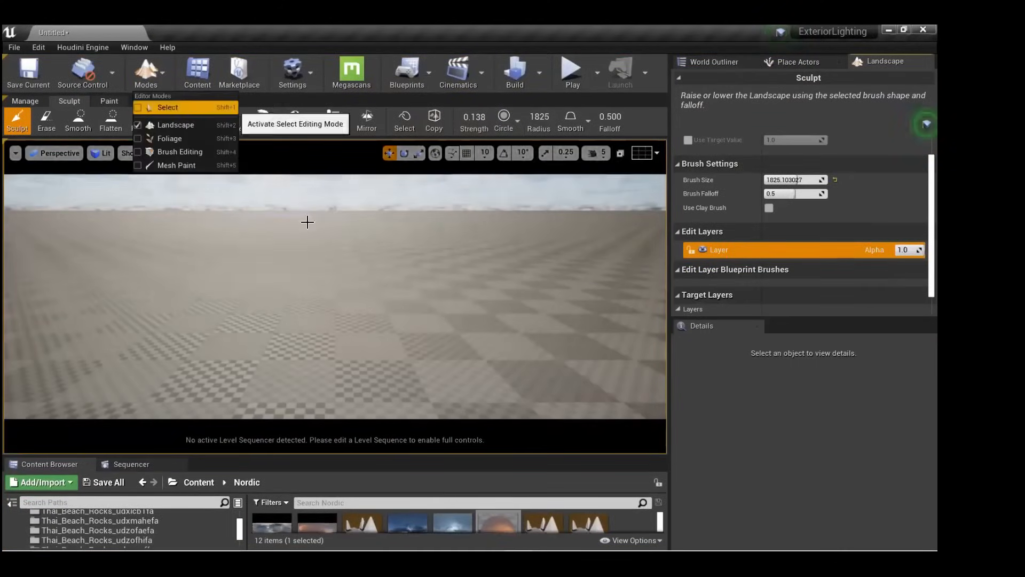
left_click(167, 107)
Open the Thai_Beach_Sand_tdsmeeko_00 folder under Megascans Surfaces and try to apply its material instance directly onto the landscape in the viewport.
right_click_drag(335, 270, 360, 308)
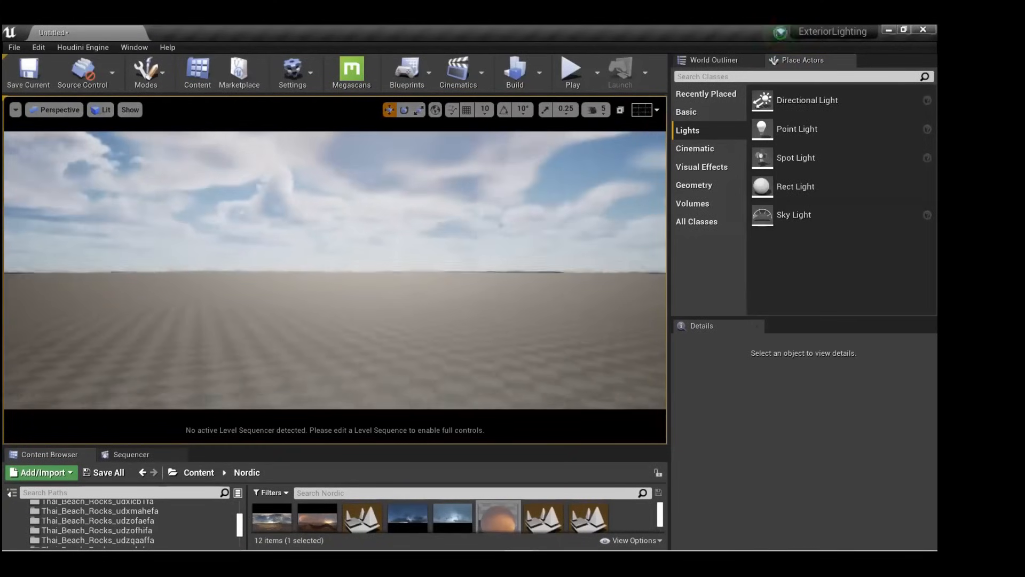
left_click_drag(267, 445, 267, 338)
scroll(72, 489, "down", 2)
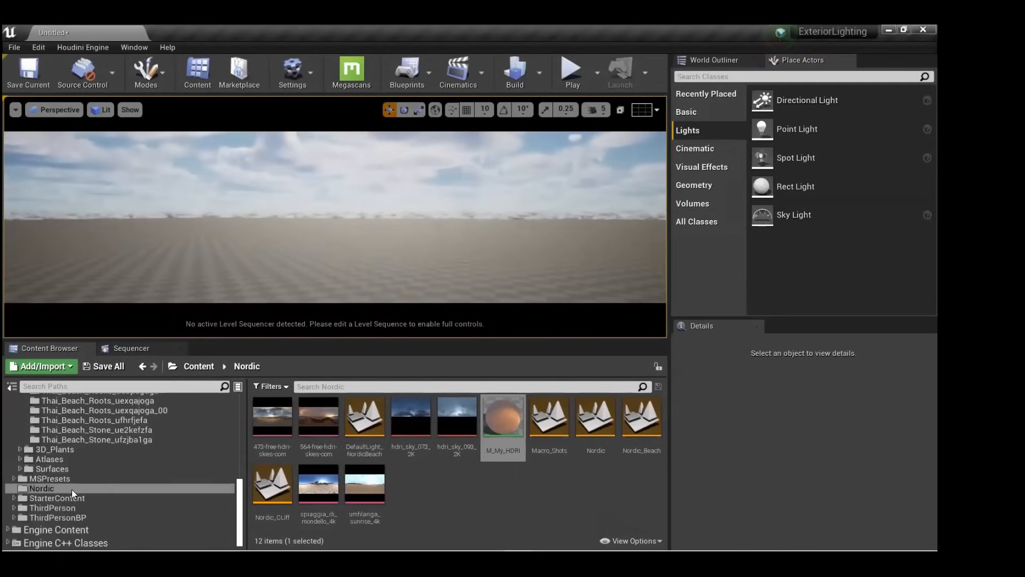
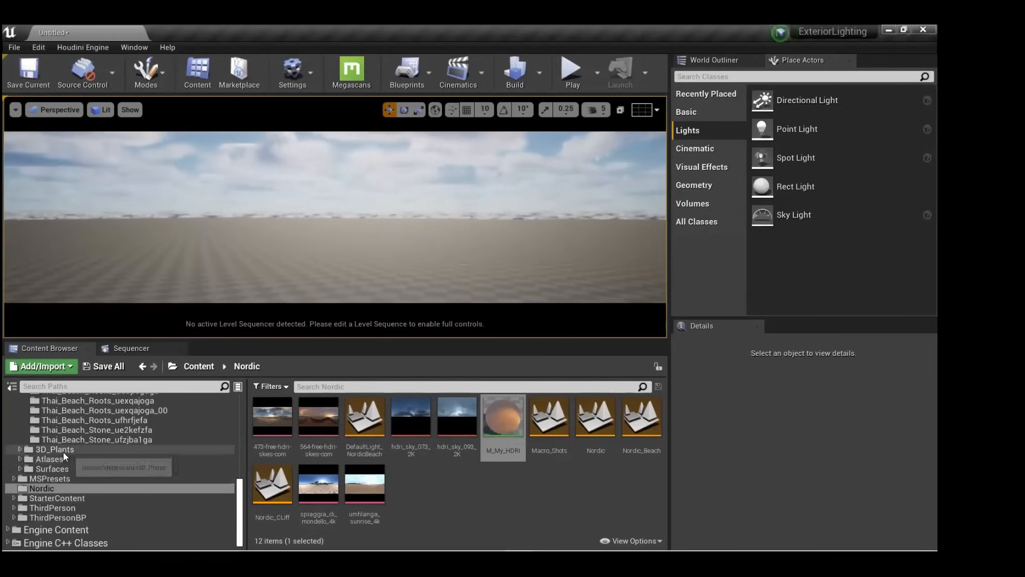
left_click(58, 467)
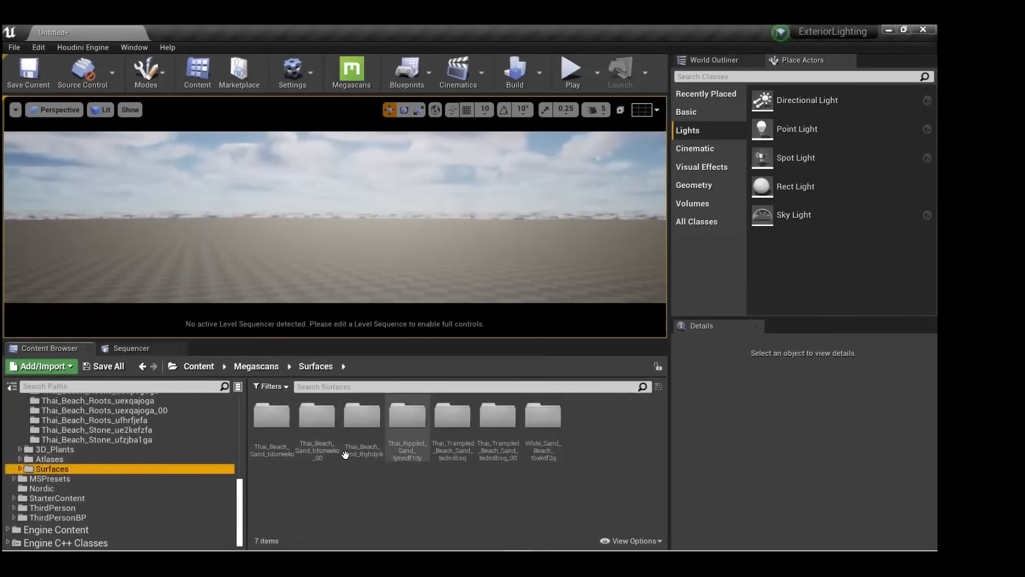
double_click(344, 450)
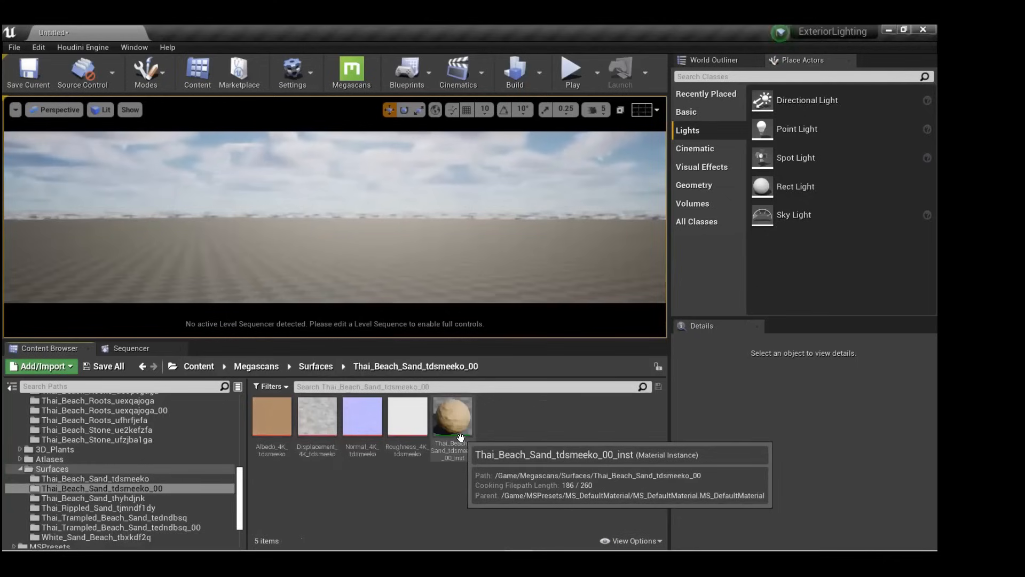
left_click_drag(460, 438, 349, 276)
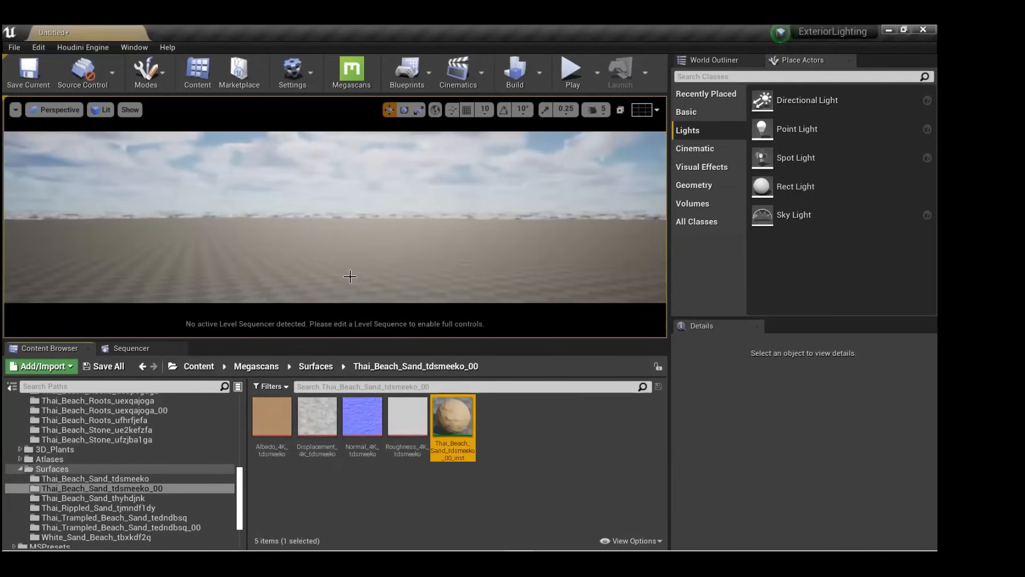
Assign the Thai_Beach_Sand_tdsmeeko_00_inst material instance as the Landscape Material of the Landscape actor.
left_click(716, 59)
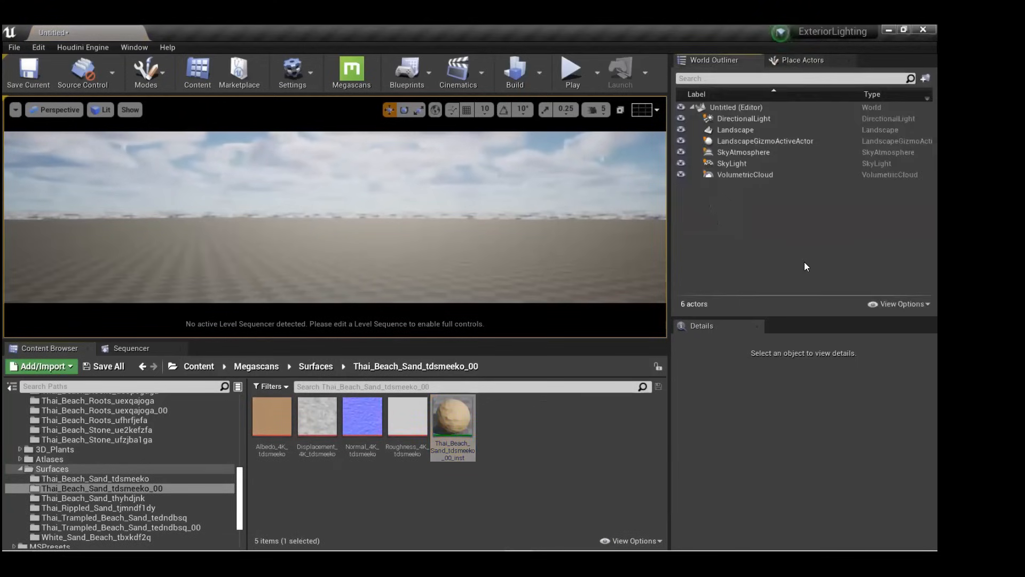
left_click(757, 130)
scroll(776, 418, "down", 3)
scroll(749, 418, "down", 2)
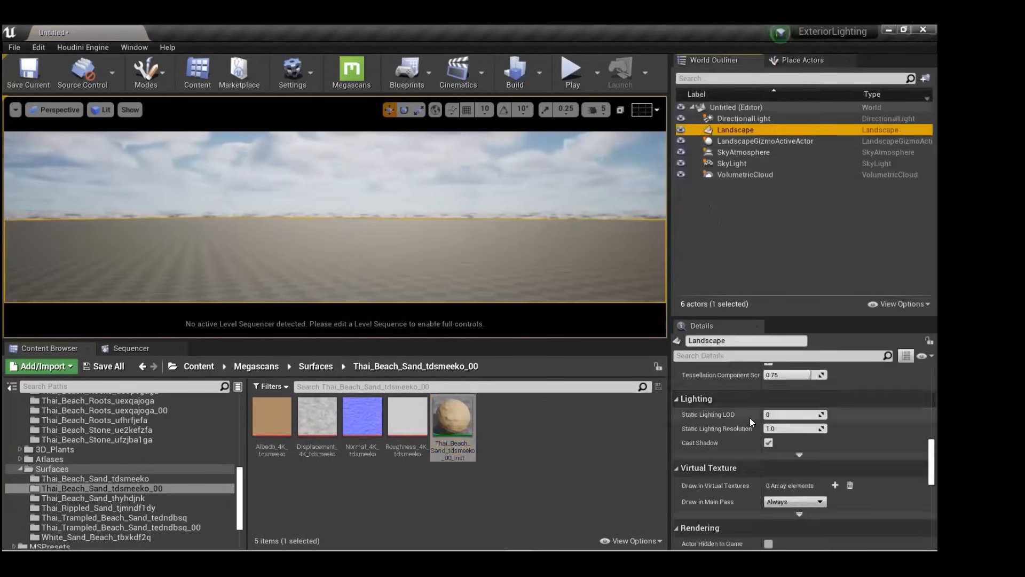
scroll(750, 417, "up", 10)
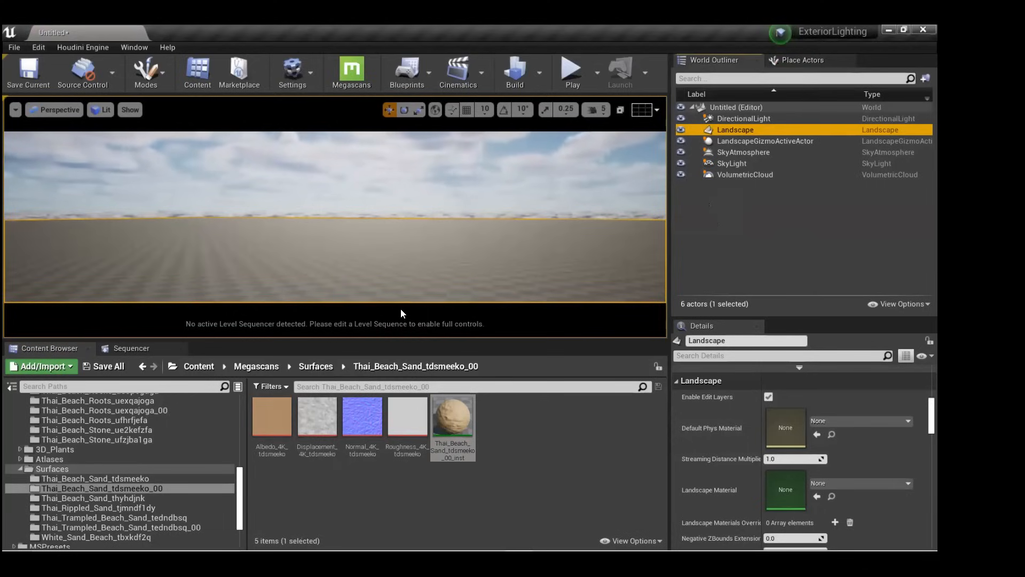
left_click_drag(451, 437, 781, 486)
mouse_move(485, 251)
right_mouse_down()
mouse_move(485, 273)
mouse_move(481, 247)
right_mouse_up()
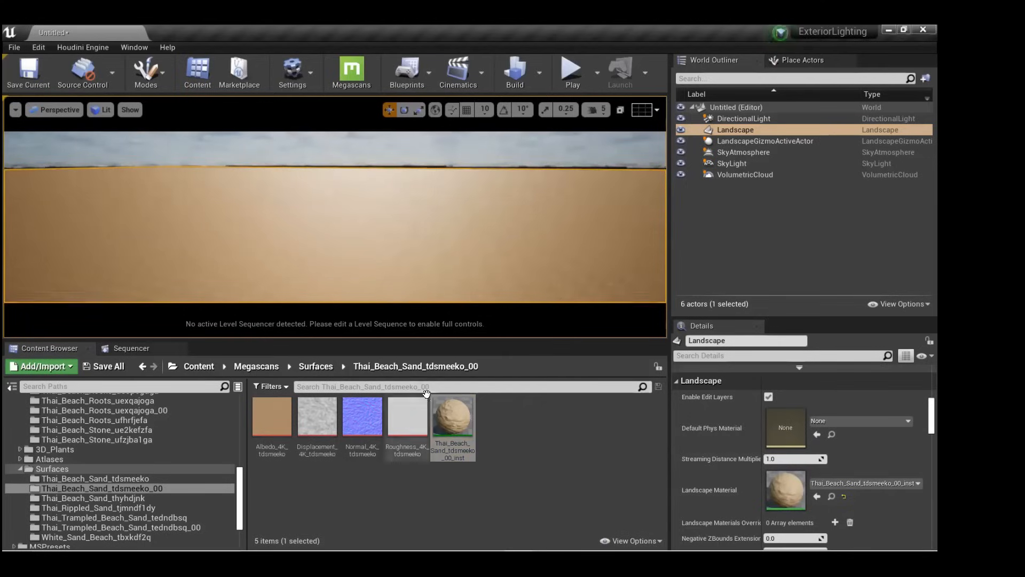
Override the beach sand material instance's tiling with 0.3 for both Tiling X and Tiling Y, then save and close it.
double_click(452, 416)
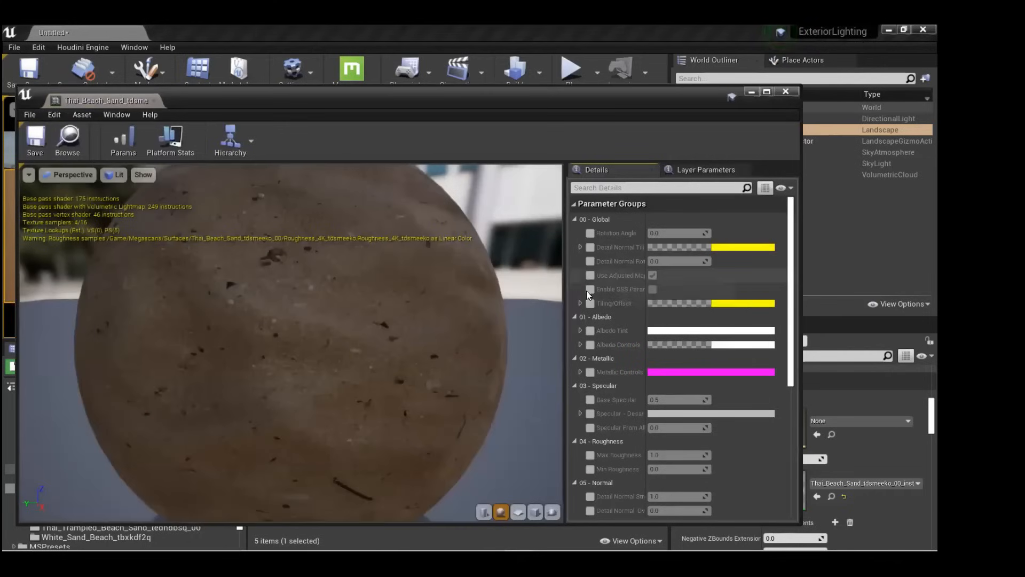
left_click(580, 303)
left_click(661, 318)
key("Tab")
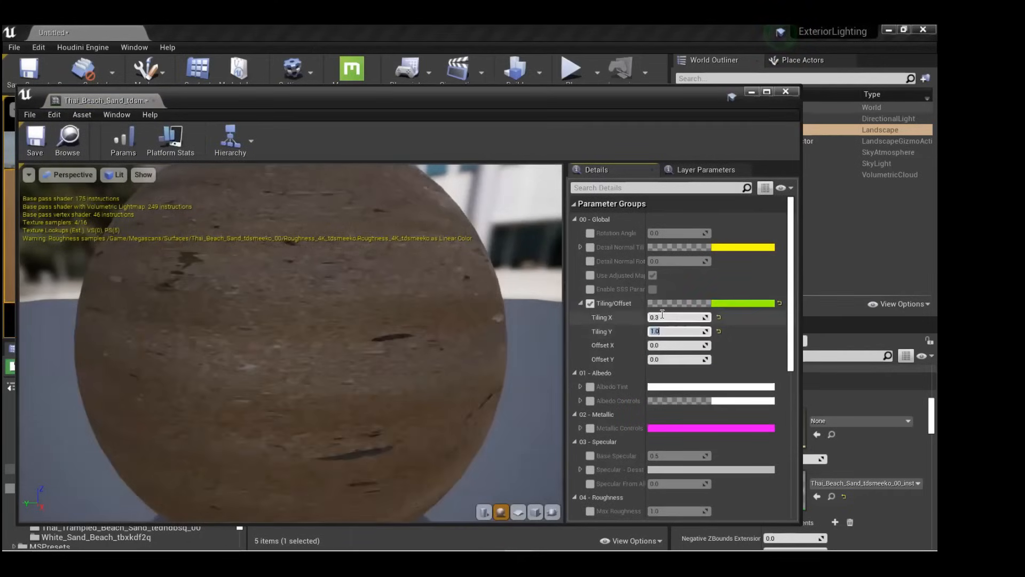
type("0.3")
key("Return")
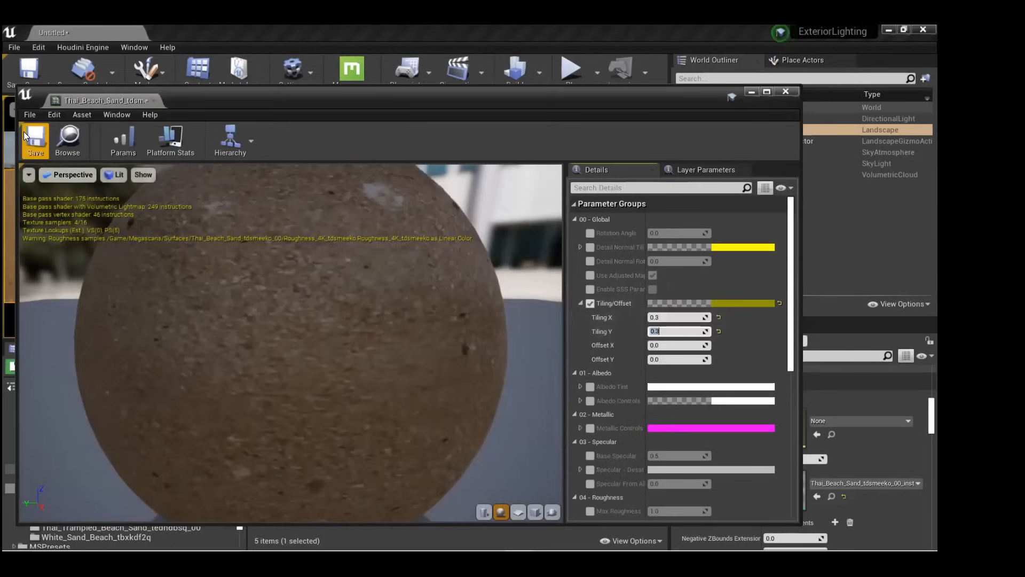
left_click(34, 139)
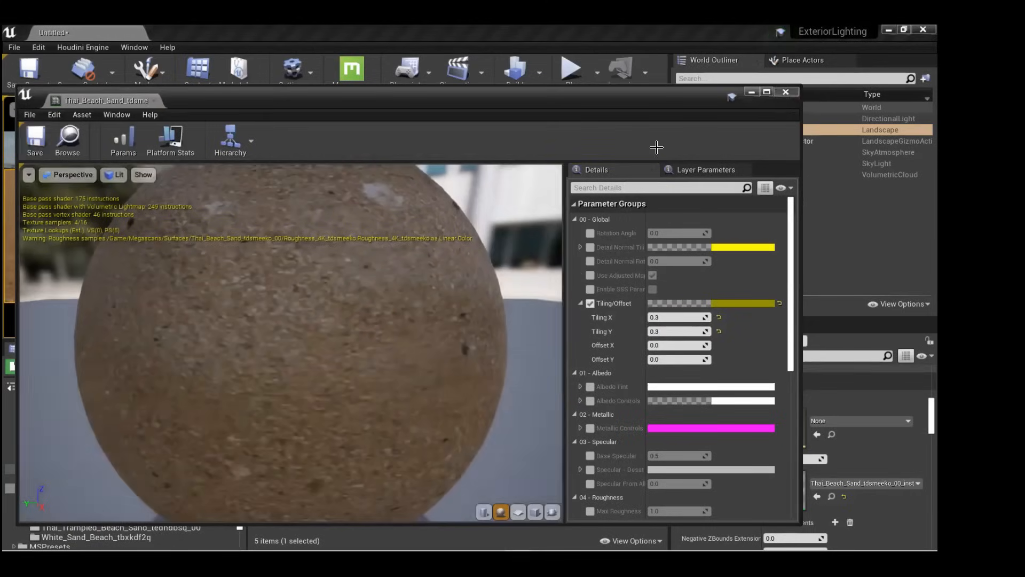
left_click(785, 91)
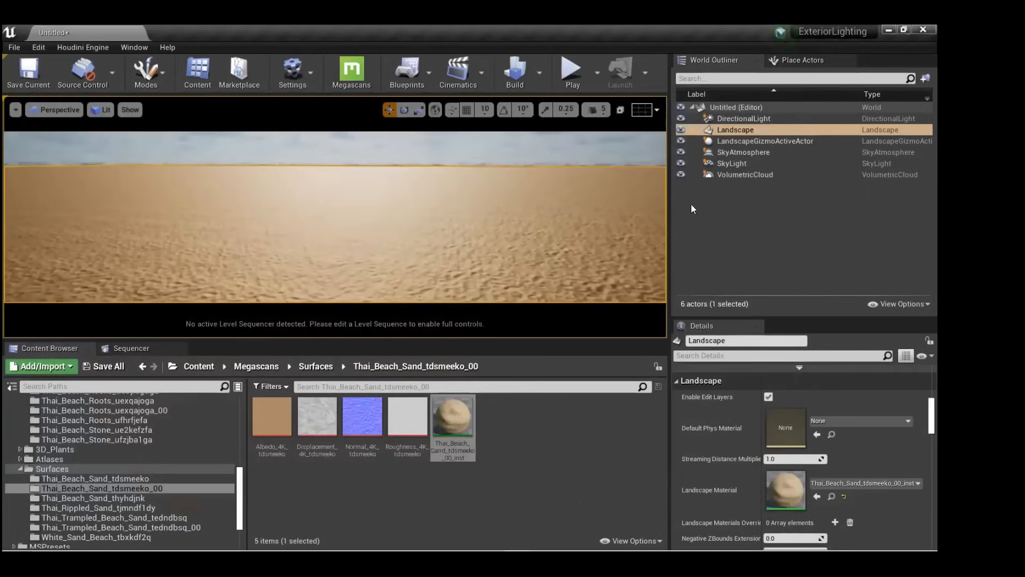
Place the SK_Mannequin mesh from the Mannequin Character Mesh folder on the sand as a scale reference.
scroll(42, 478, "up", 10)
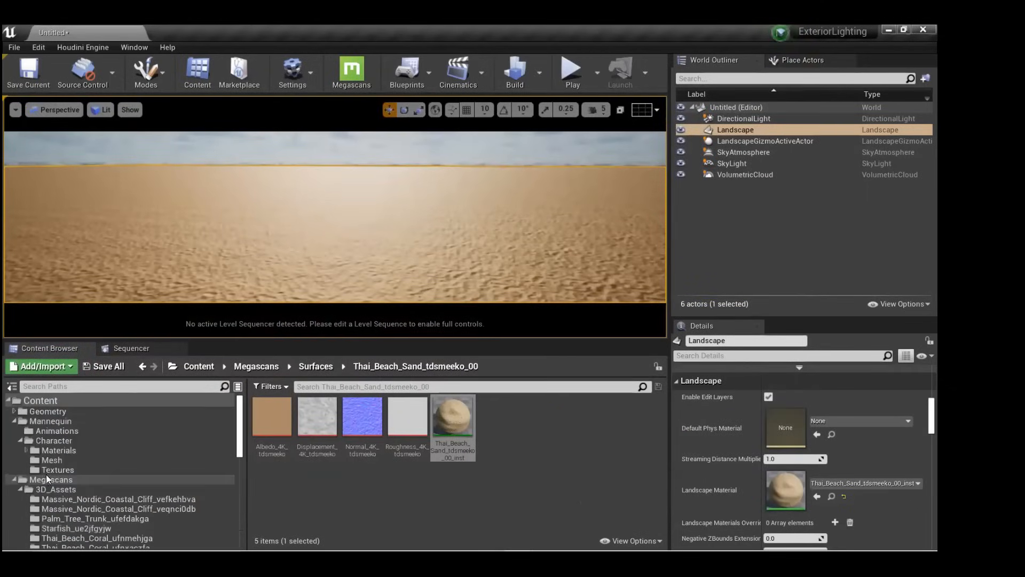
left_click(68, 432)
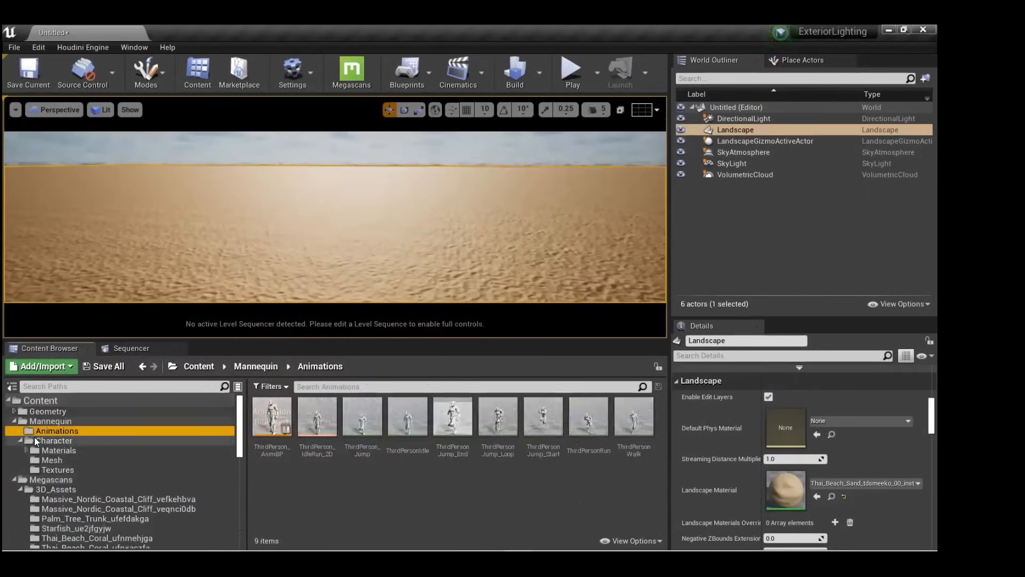
left_click(57, 469)
right_click_drag(371, 247, 371, 272)
key("w")
key("s")
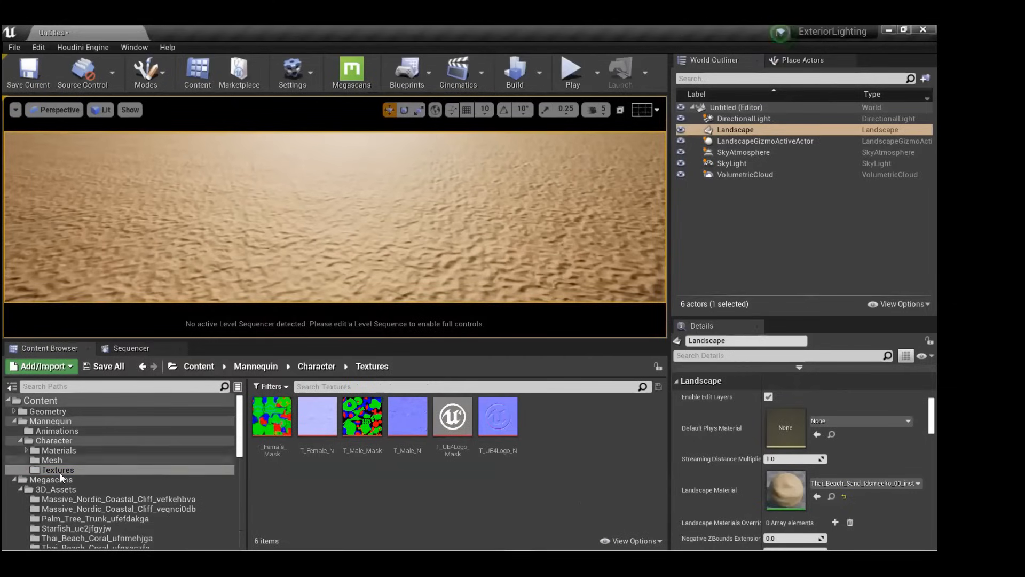
left_click(57, 459)
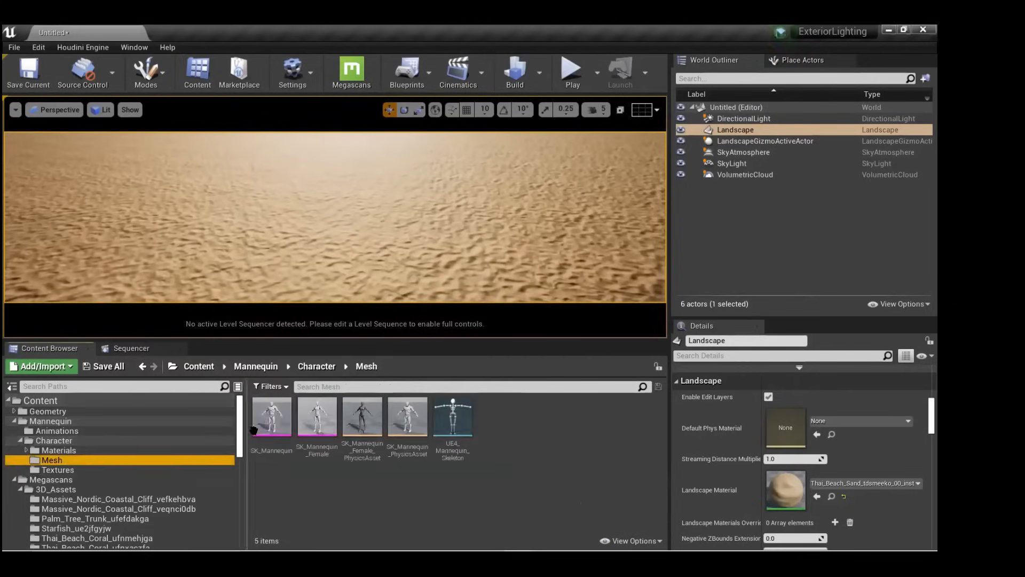
left_click_drag(335, 236, 348, 213)
left_click_drag(274, 209, 244, 220, "alt")
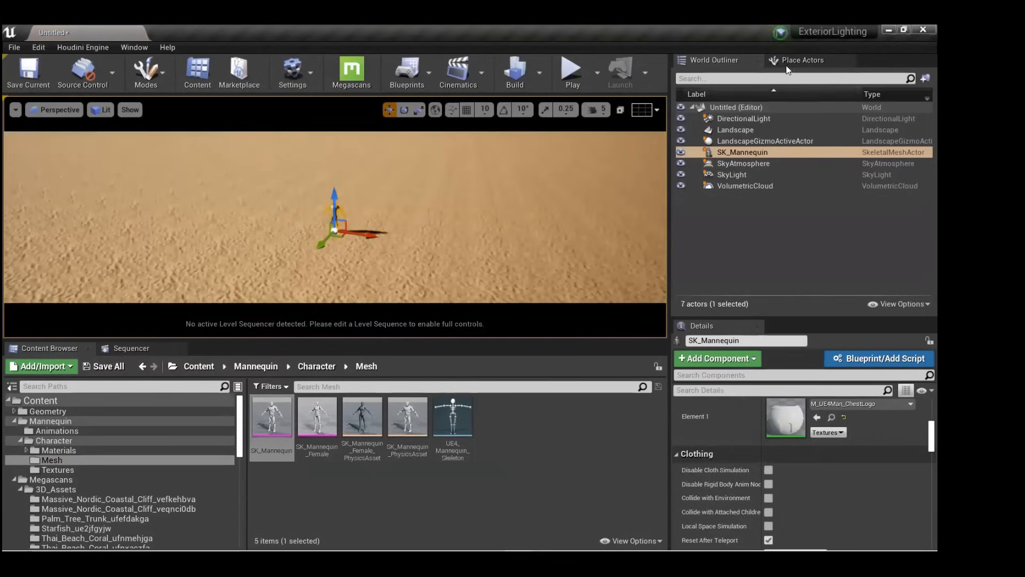
Search the placeable actors for "water" and add a Water Body Ocean to the landscape beside the mannequin.
left_click(803, 60)
left_click(768, 79)
type("water")
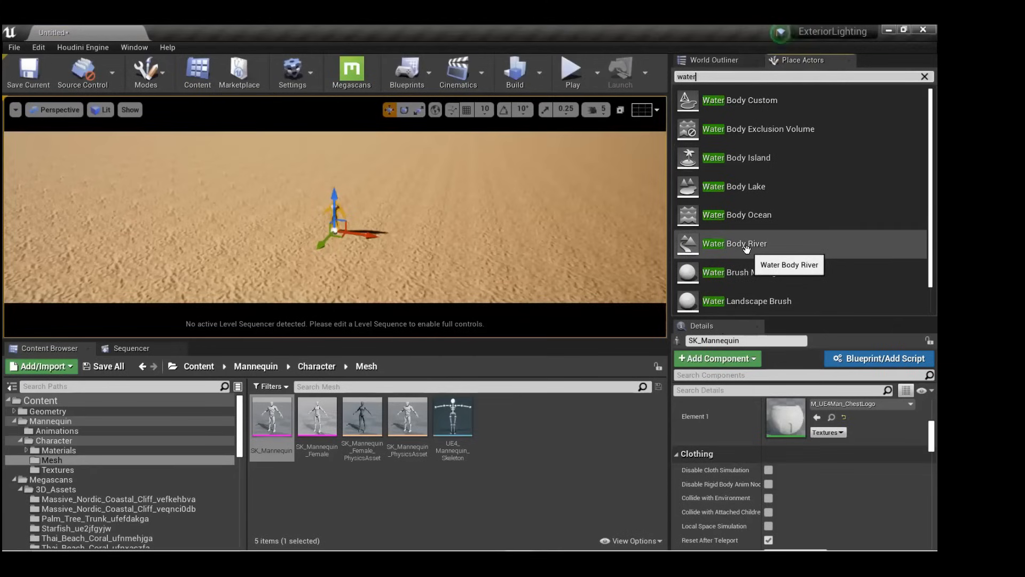
left_click_drag(757, 224, 181, 227)
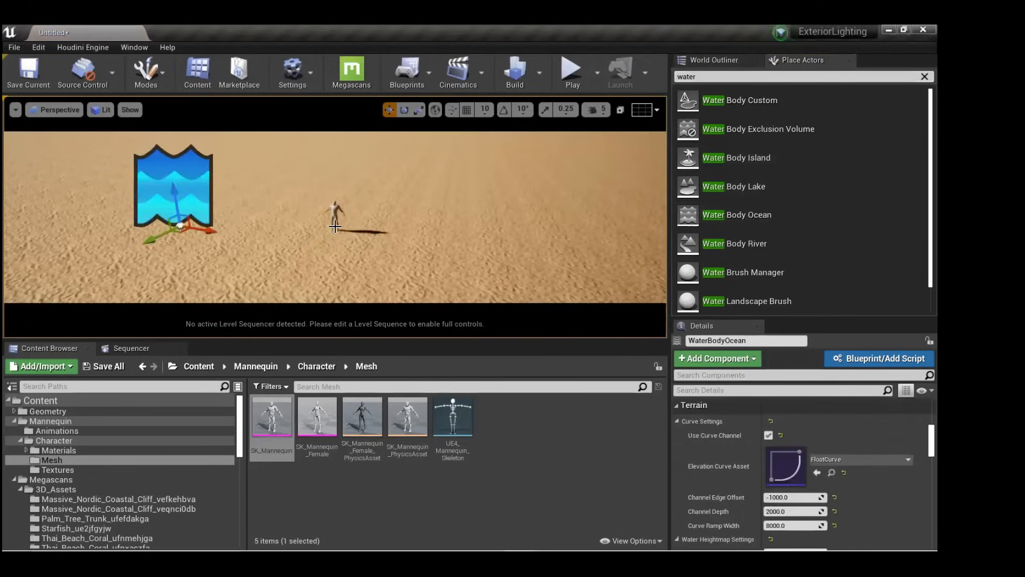
scroll(335, 226, "down", 10)
scroll(290, 188, "down", 4)
right_click_drag(167, 178, 110, 166)
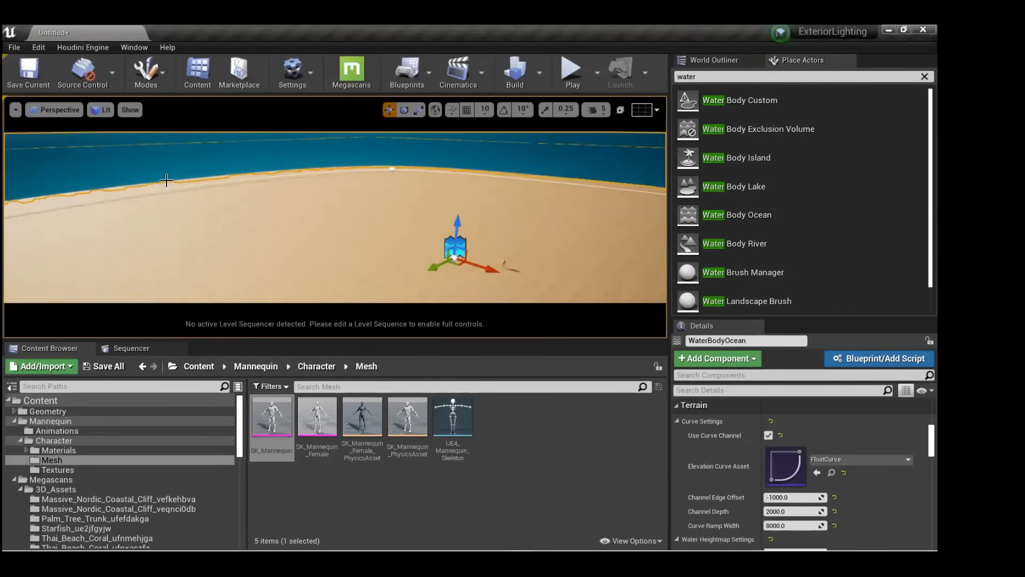
right_click_drag(166, 201, 291, 180)
key("w")
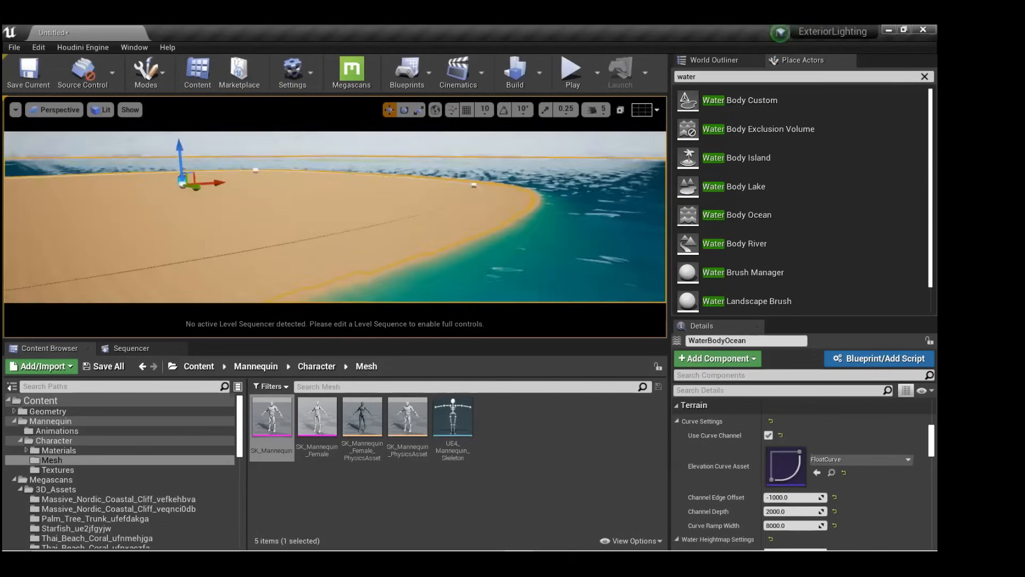
Scale the WaterBodyOcean actor uniformly to about 1.41 so that its shoreline encloses a larger island.
left_click(477, 182)
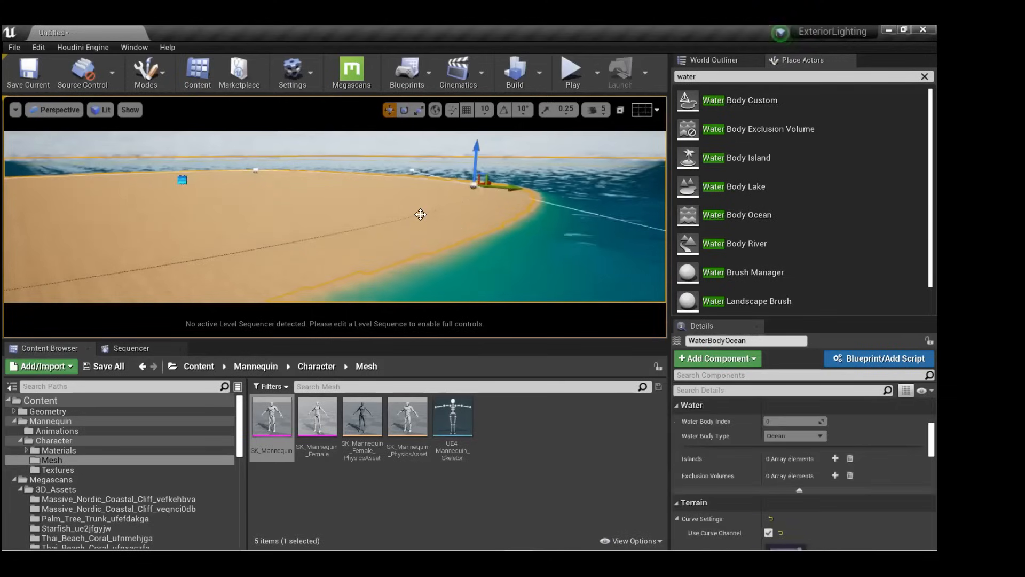
left_click(714, 60)
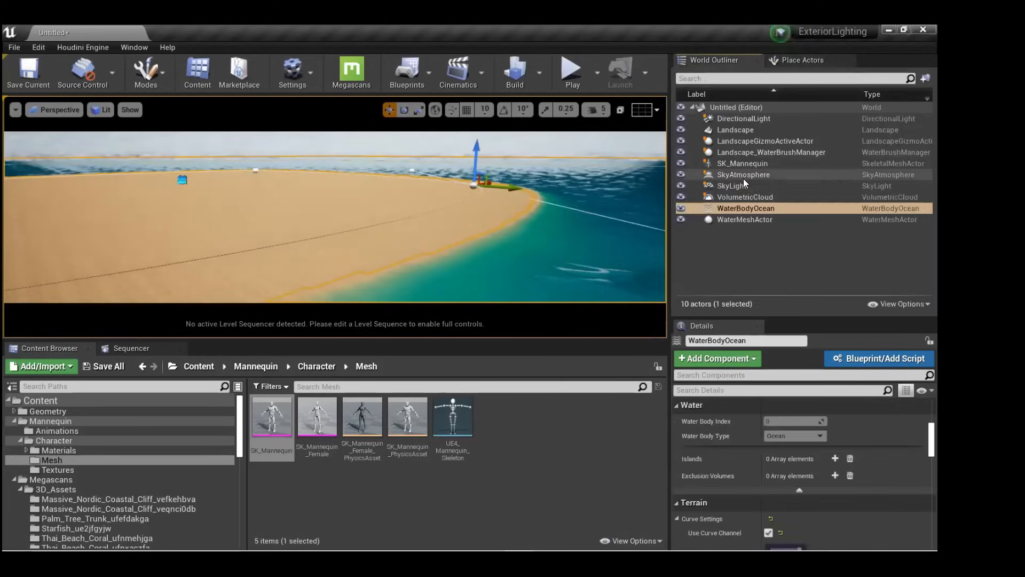
left_click(757, 219)
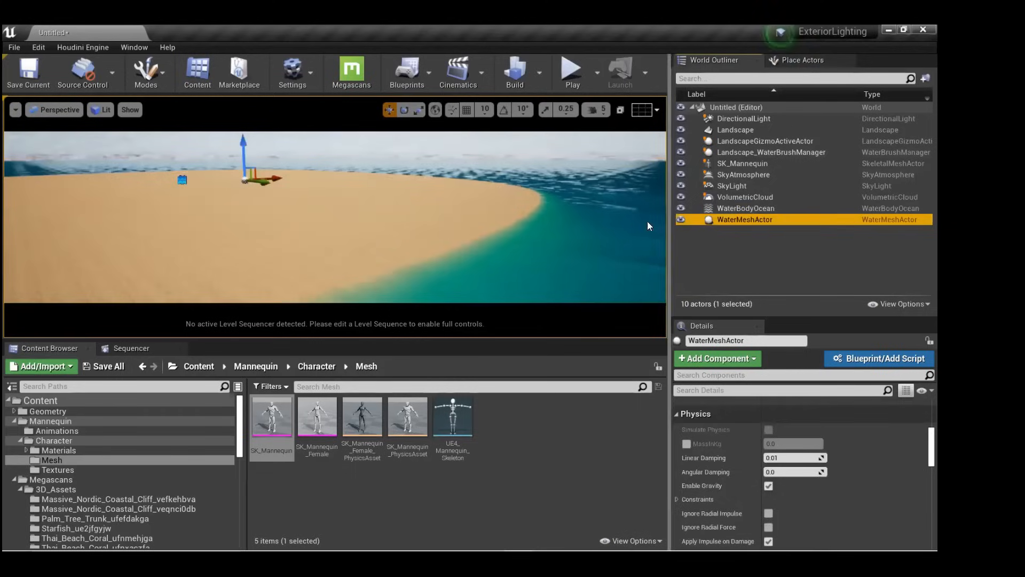
left_click(742, 208)
key("r")
scroll(210, 202, "down", 5)
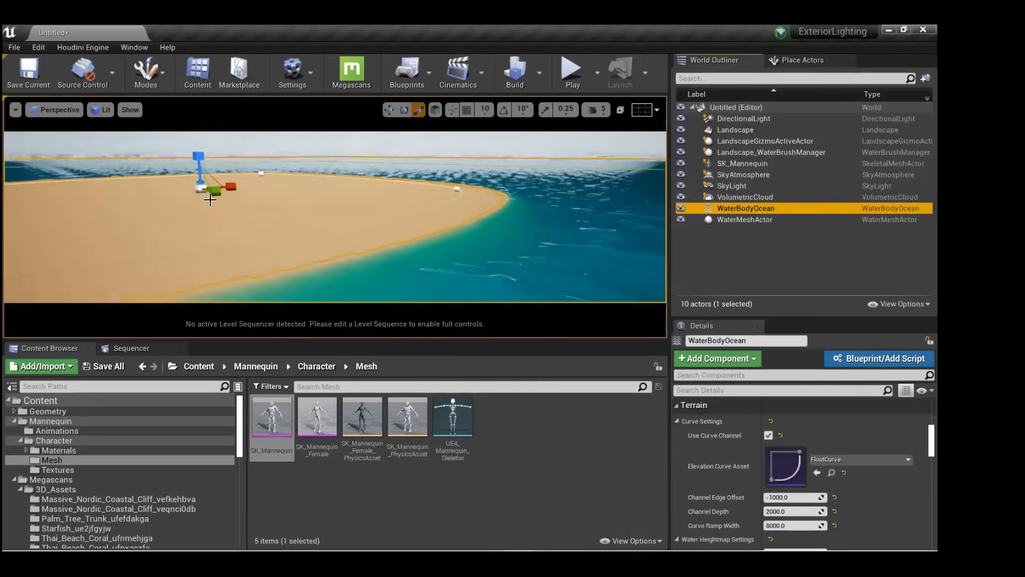
left_click_drag(209, 191, 222, 186)
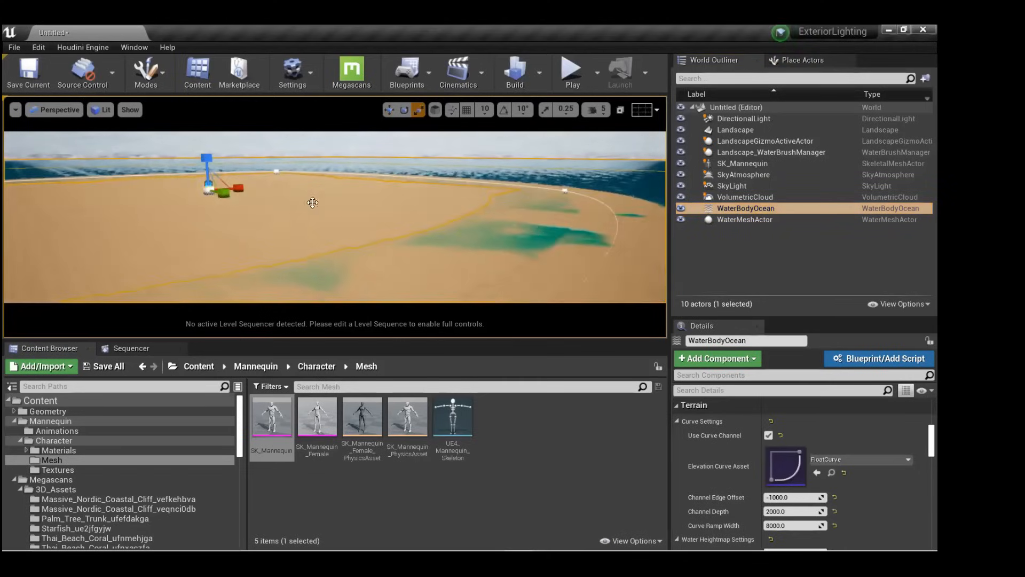
mouse_move(427, 201)
right_mouse_down()
mouse_move(499, 220)
mouse_move(430, 214)
mouse_move(434, 206)
mouse_move(433, 216)
right_mouse_up()
right_click_drag(262, 169, 291, 184)
left_click_drag(181, 149, 159, 153)
right_click_drag(253, 209, 216, 206)
left_click_drag(256, 155, 283, 155)
right_click_drag(395, 229, 412, 194)
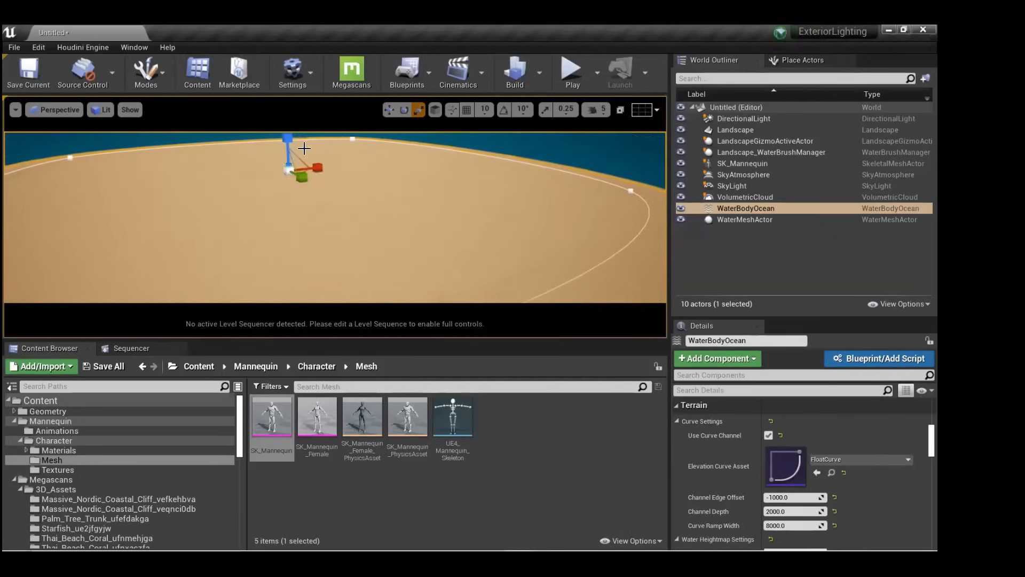
Move the WaterBodyOcean vertically to a Z location of about 35 and bring its transform properties into view.
left_click_drag(288, 146, 309, 143)
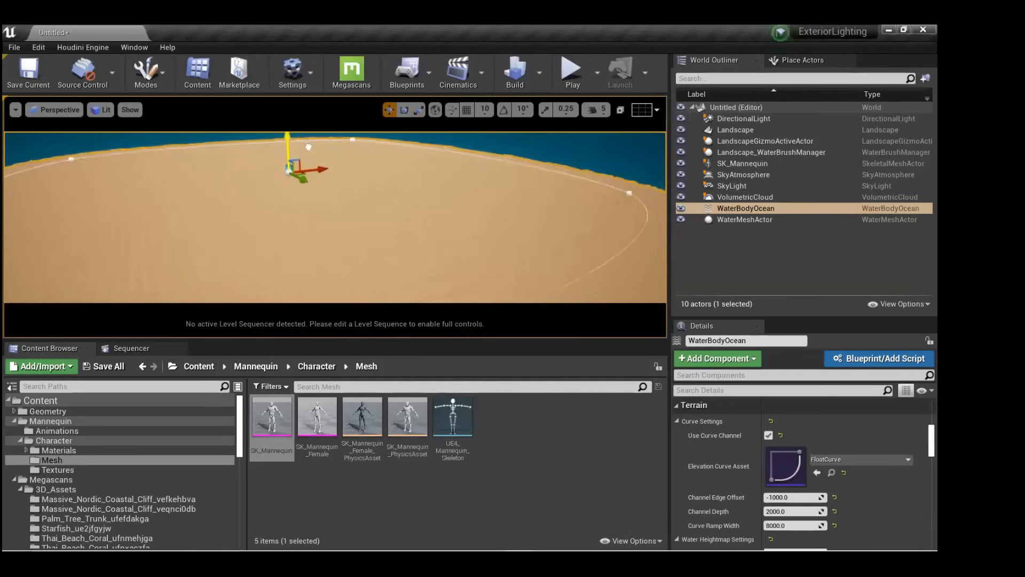
left_click_drag(308, 147, 308, 146)
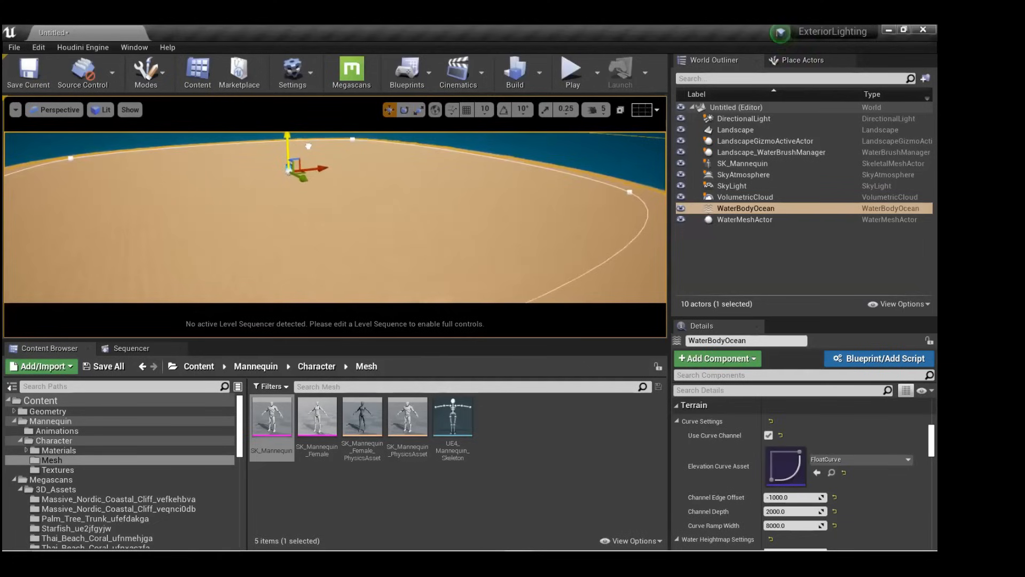
right_click_drag(335, 213, 582, 257)
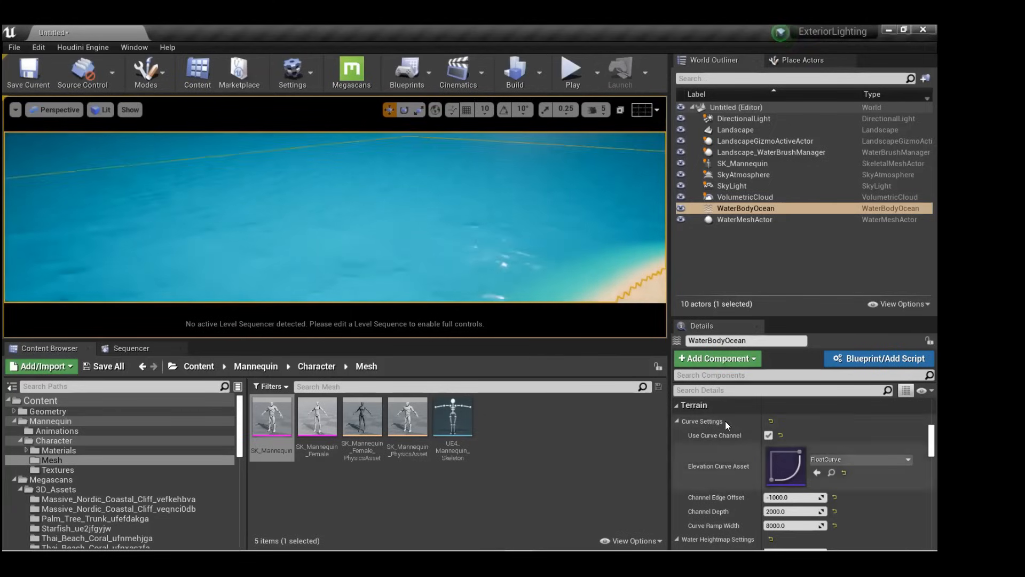
left_click(742, 210)
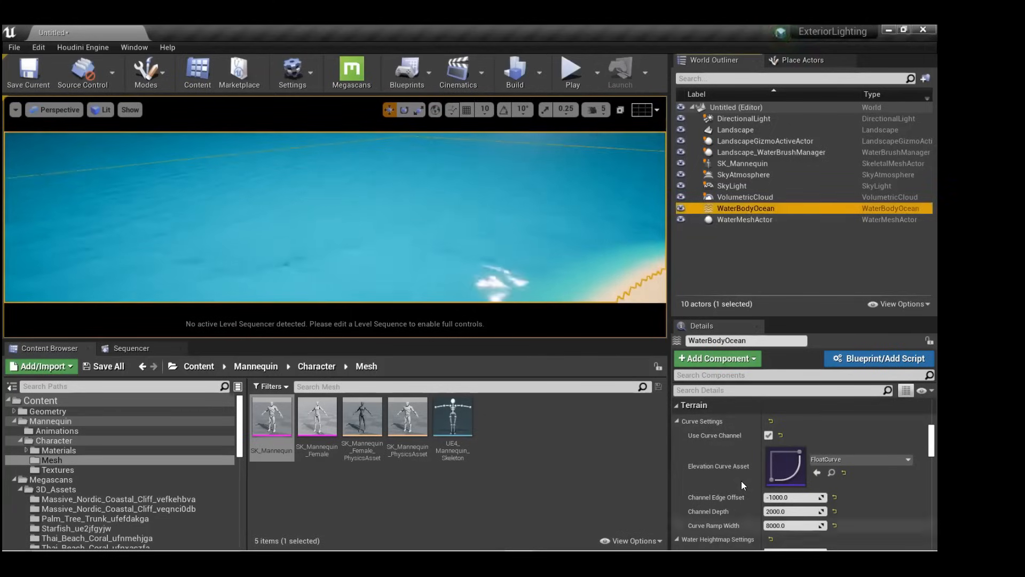
scroll(741, 480, "up", 3)
scroll(741, 480, "up", 2)
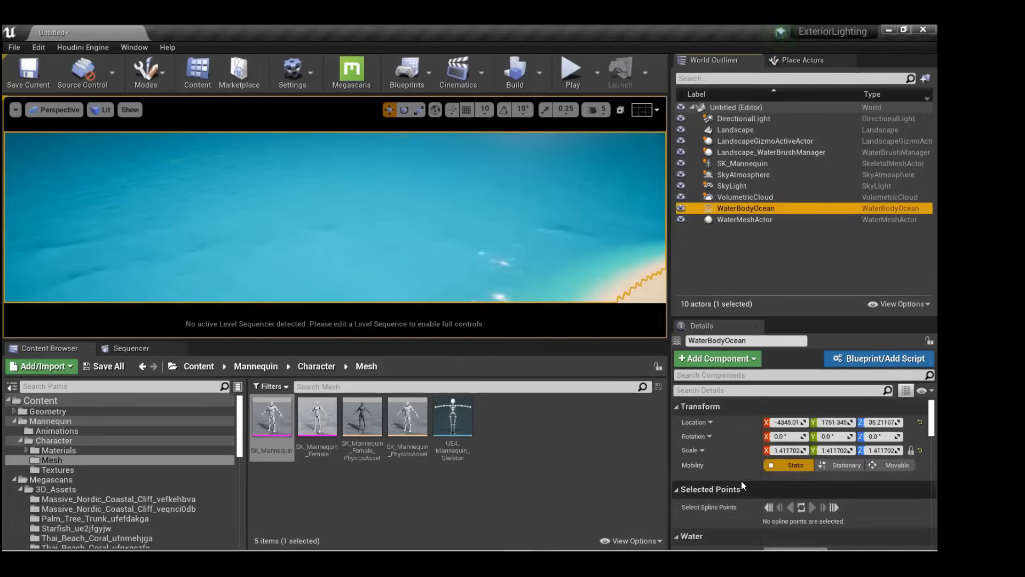
Set the Falloff Mode in the WaterBodyOcean's water heightmap falloff settings to Width.
scroll(741, 480, "down", 3)
scroll(734, 473, "down", 2)
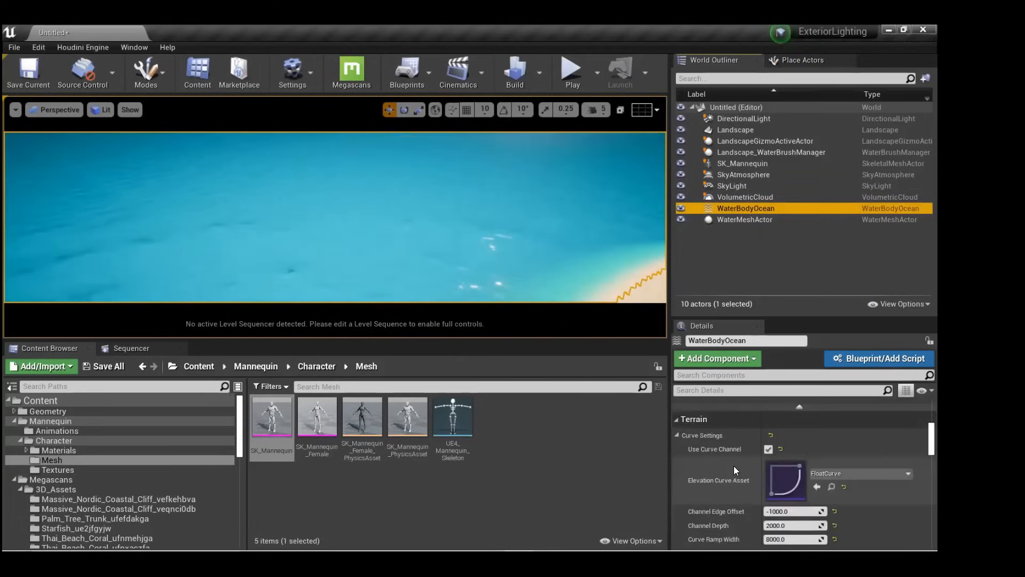
scroll(734, 466, "down", 3)
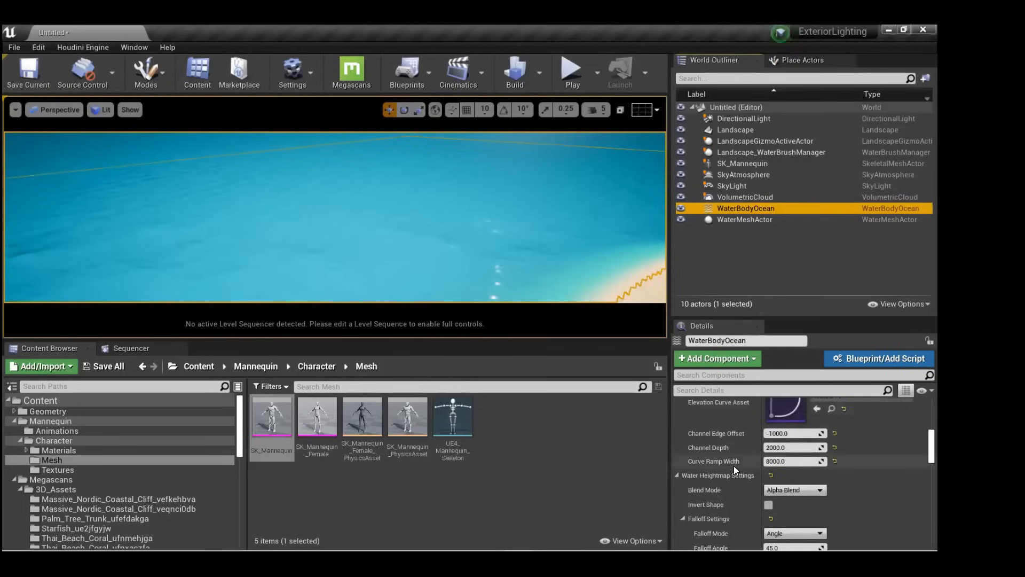
scroll(733, 465, "down", 2)
scroll(734, 466, "up", 2)
scroll(734, 466, "down", 1)
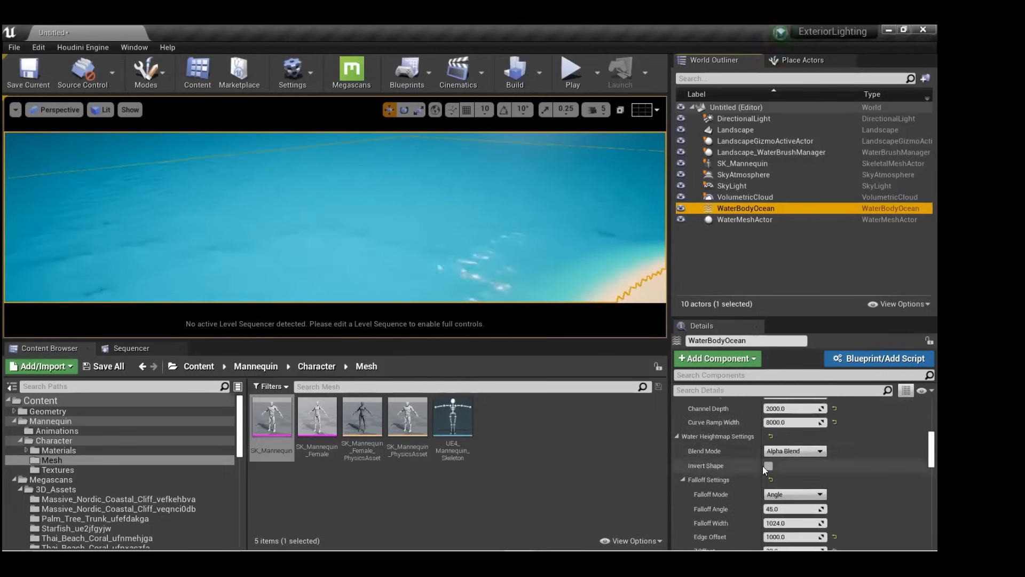
left_click(805, 452)
left_click(721, 452)
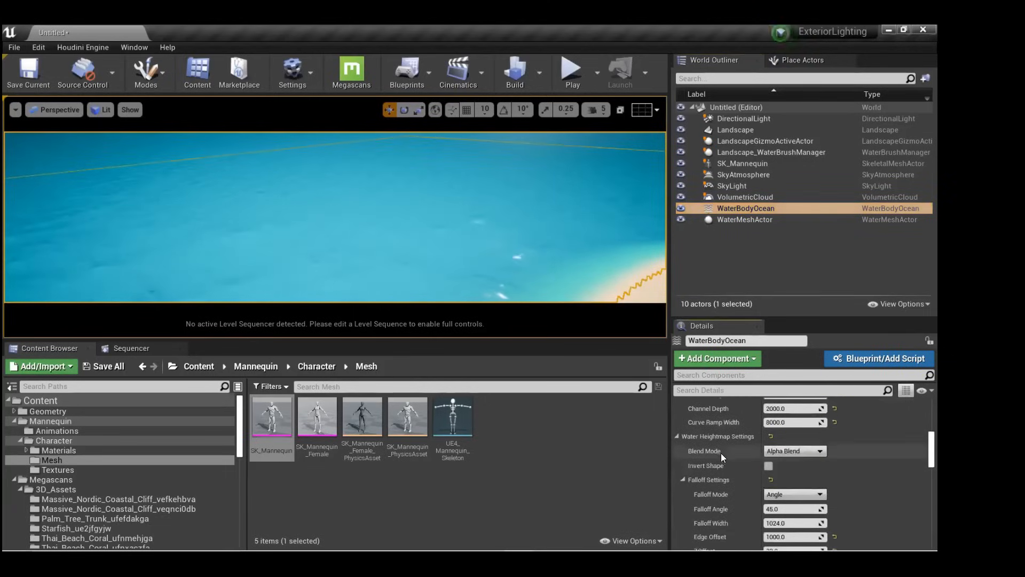
left_click(785, 493)
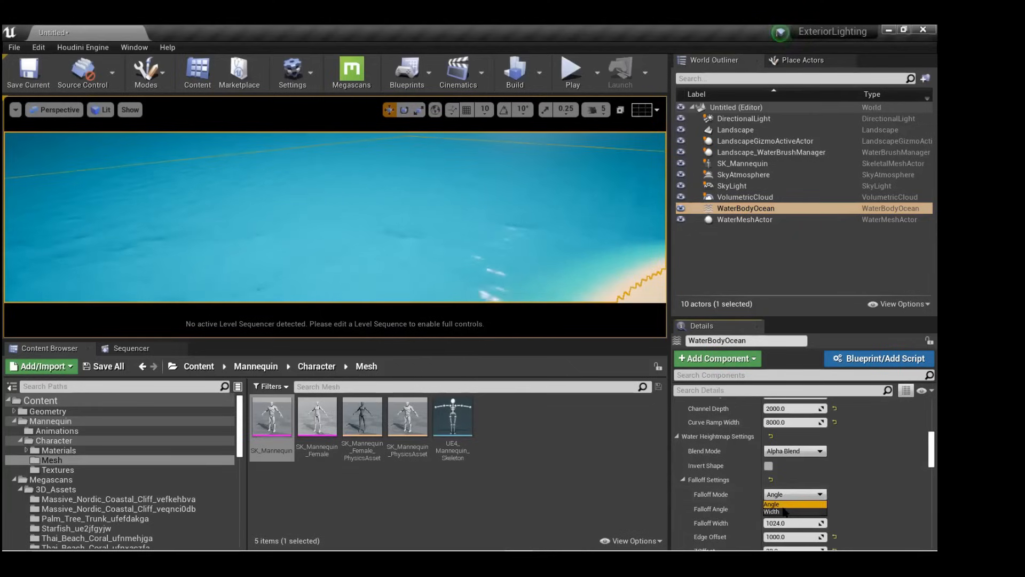
left_click(783, 511)
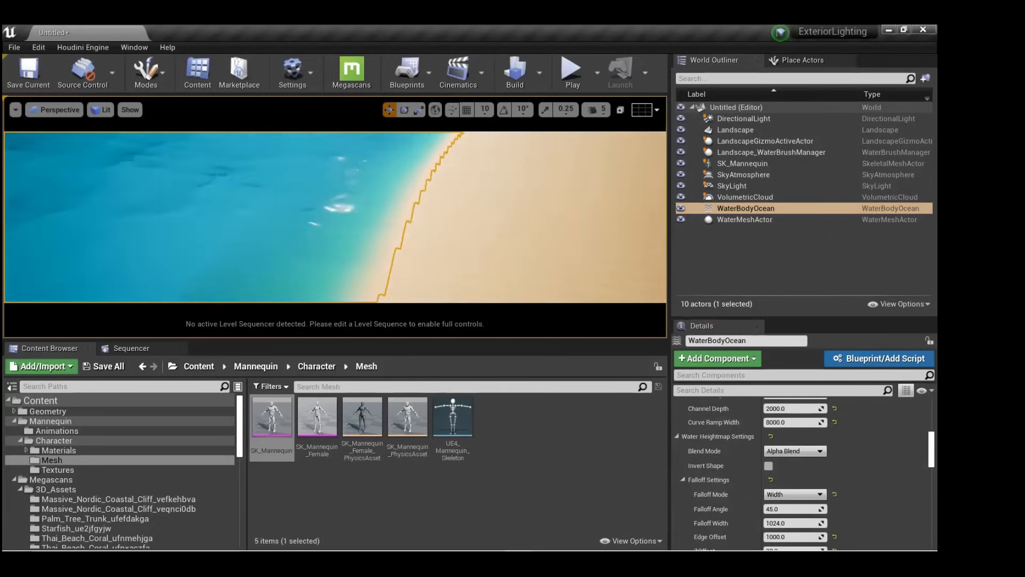
right_click_drag(336, 217, 342, 196)
Switch the WaterBodyOcean's Waves Source to Gerstner Water Waves.
scroll(713, 487, "down", 10)
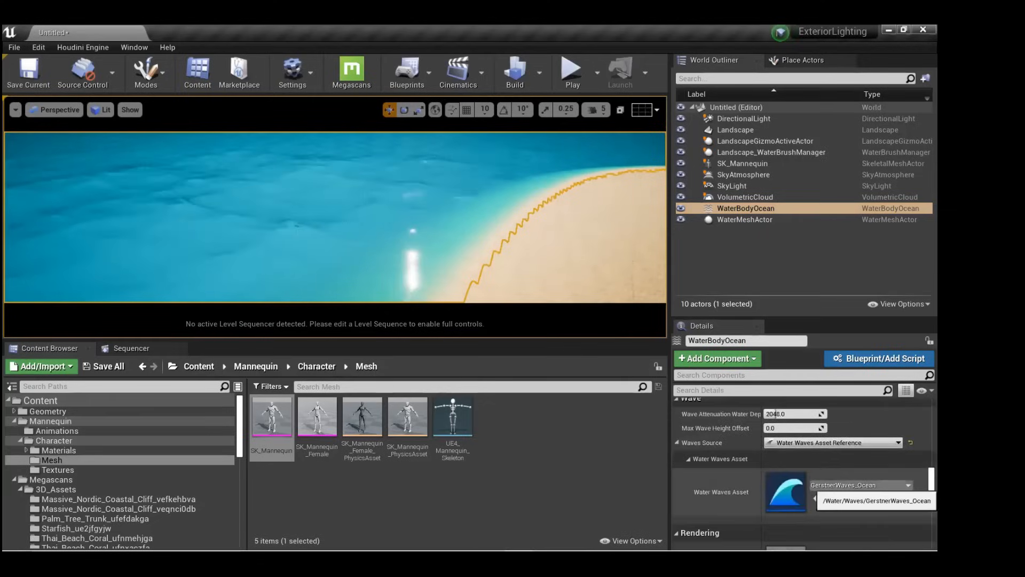
scroll(710, 462, "down", 3)
scroll(726, 468, "up", 2)
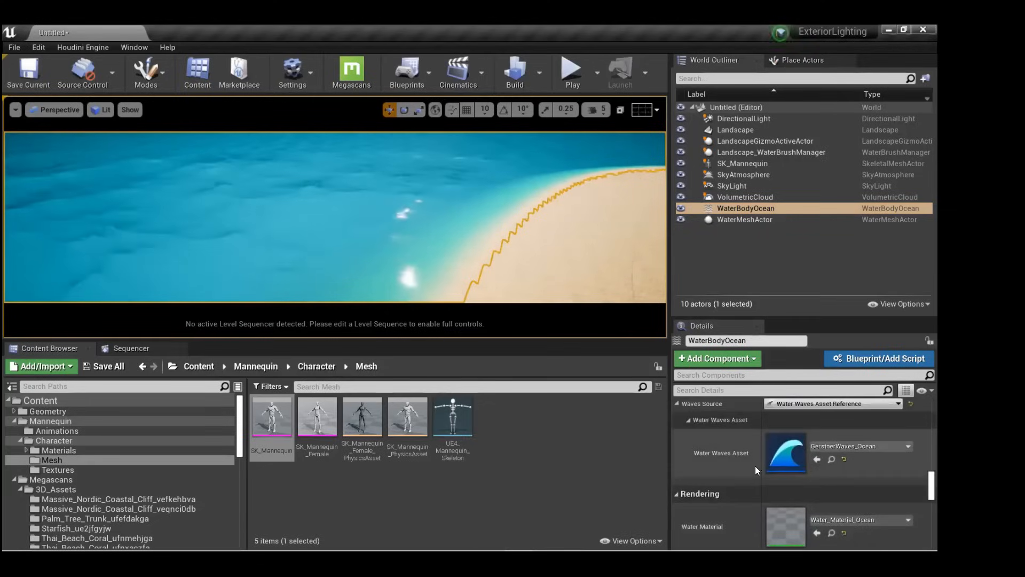
left_click(837, 448)
left_click(836, 448)
scroll(810, 438, "up", 2)
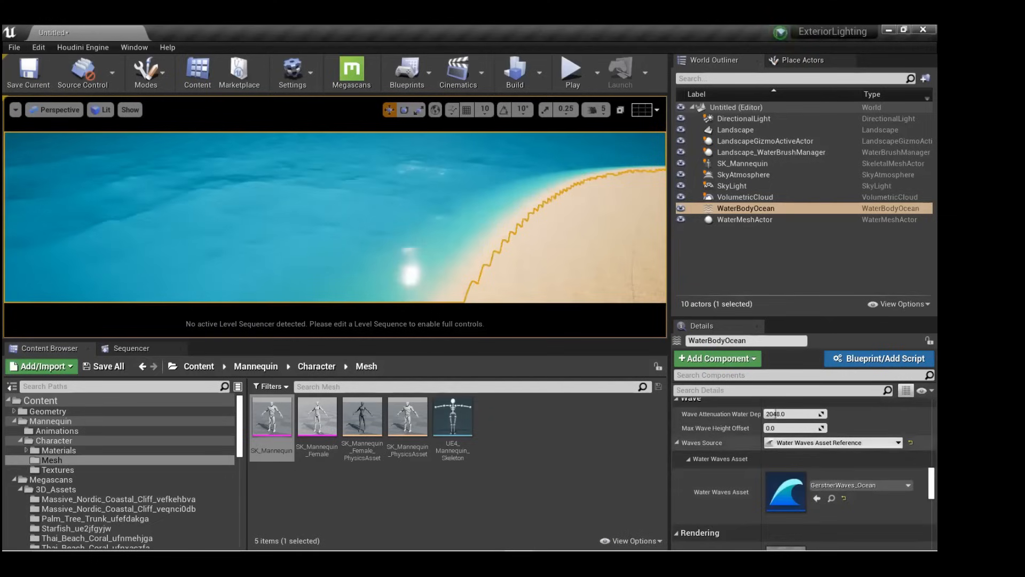
left_click(833, 442)
left_click(822, 442)
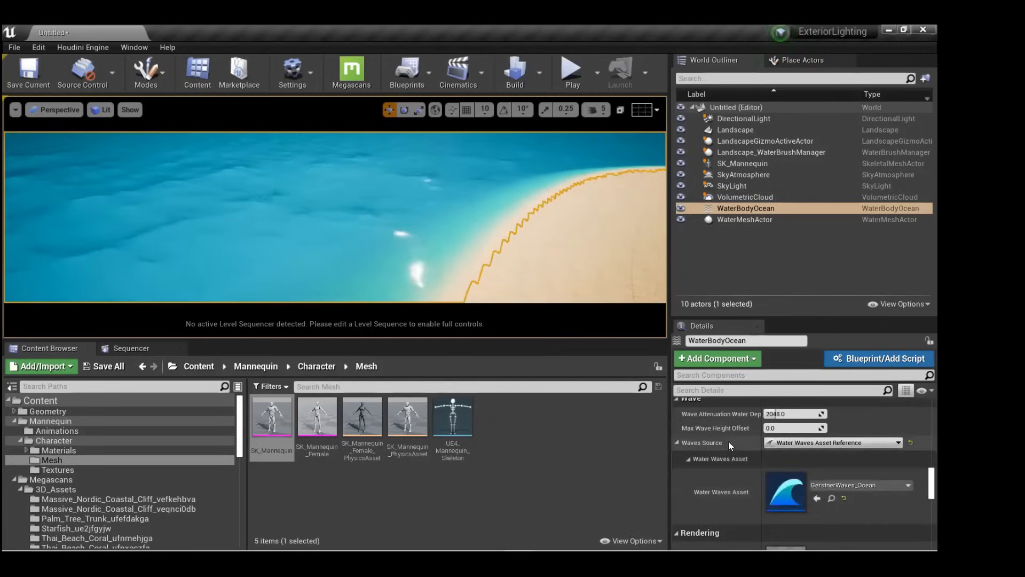
left_click(805, 446)
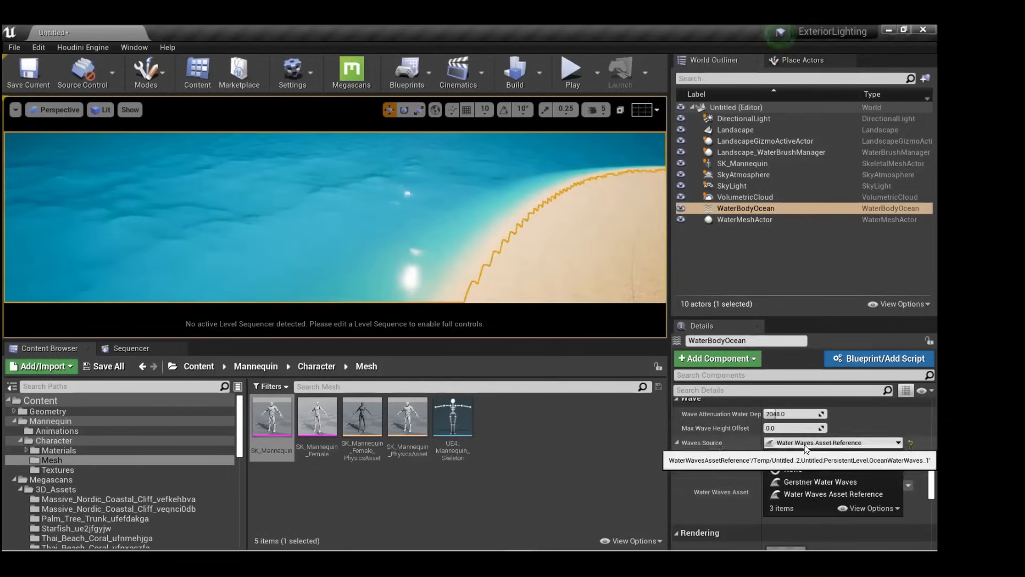
left_click(819, 483)
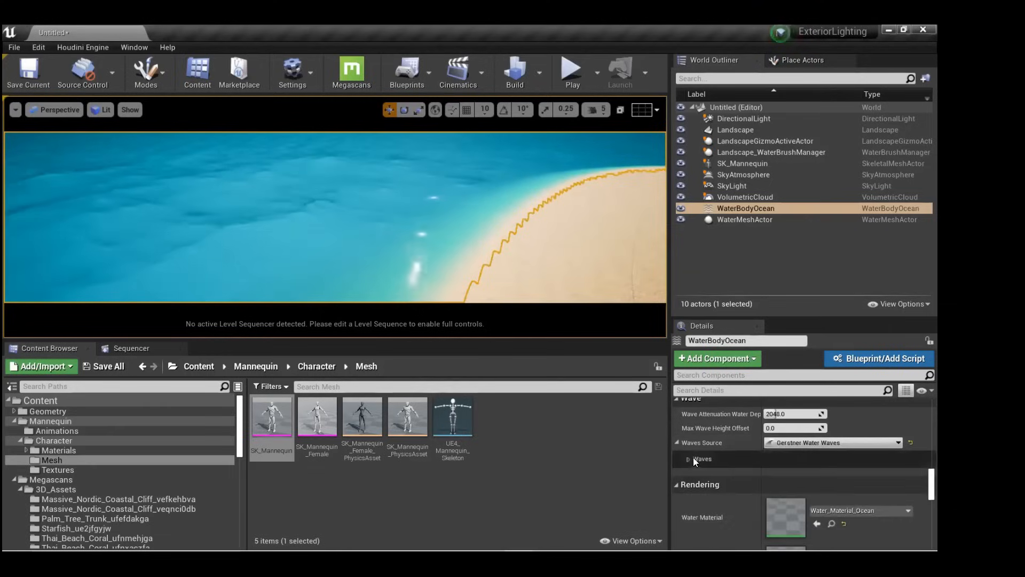
Expand the ocean's Waves settings and its Gerstner Water Wave Generator Simple to reveal the wave parameter groups.
scroll(691, 458, "down", 1)
left_click(687, 420)
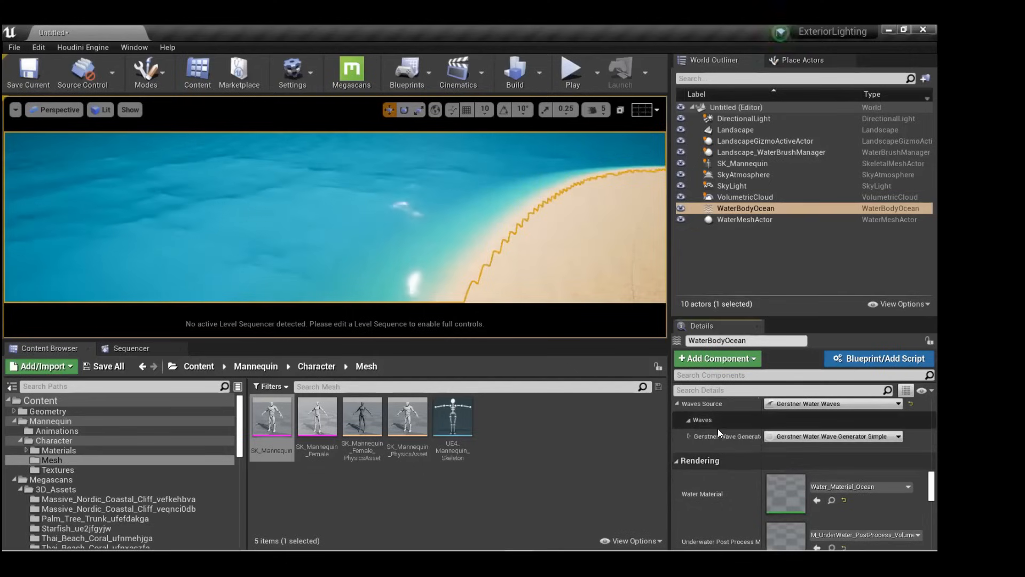
left_click(689, 436)
scroll(717, 437, "down", 1)
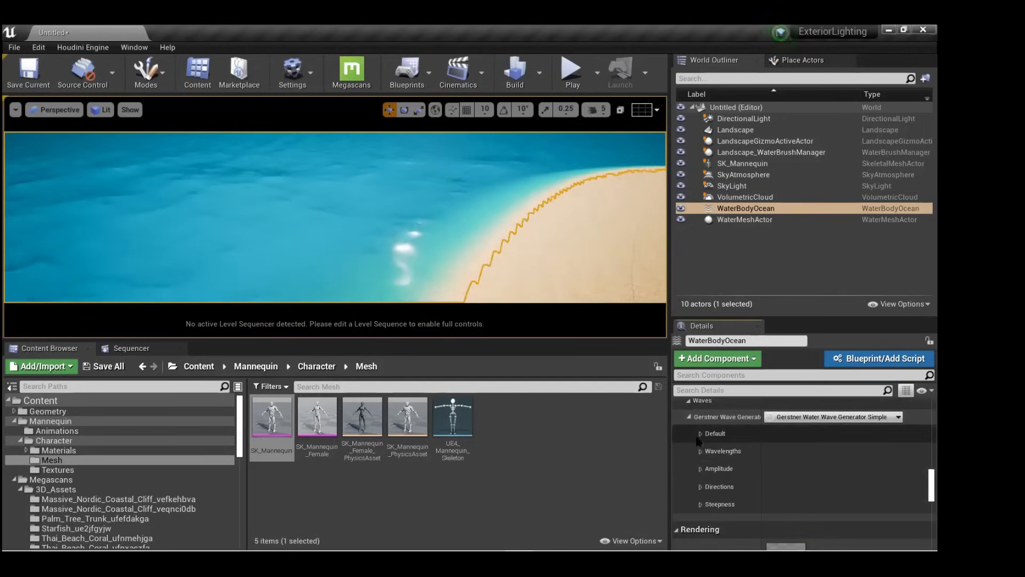
Try Num Waves at 54 in the Gerstner generator's default settings, and bring it back down to 16.
left_click_drag(768, 449, 789, 449)
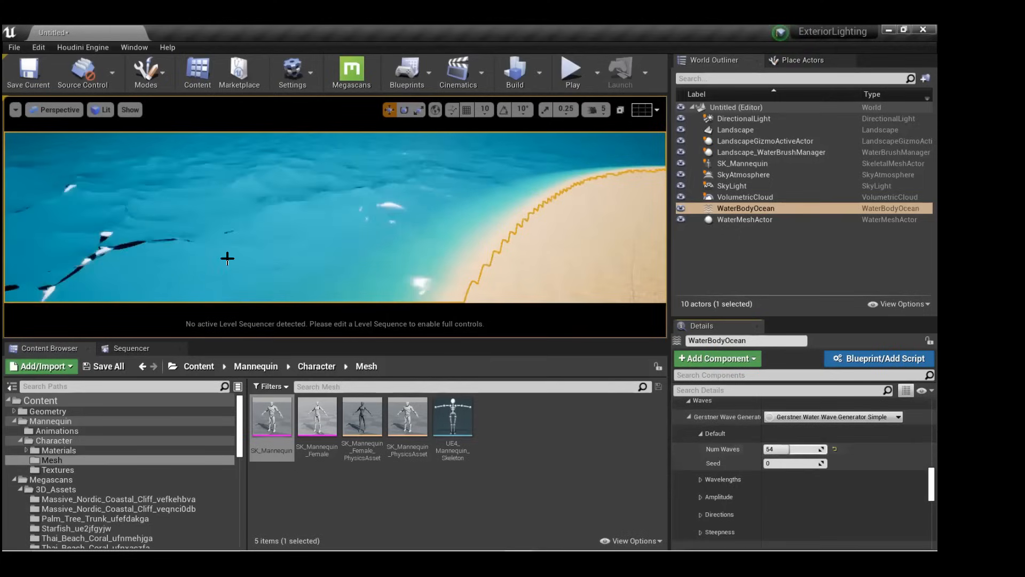
right_click_drag(233, 245, 233, 216)
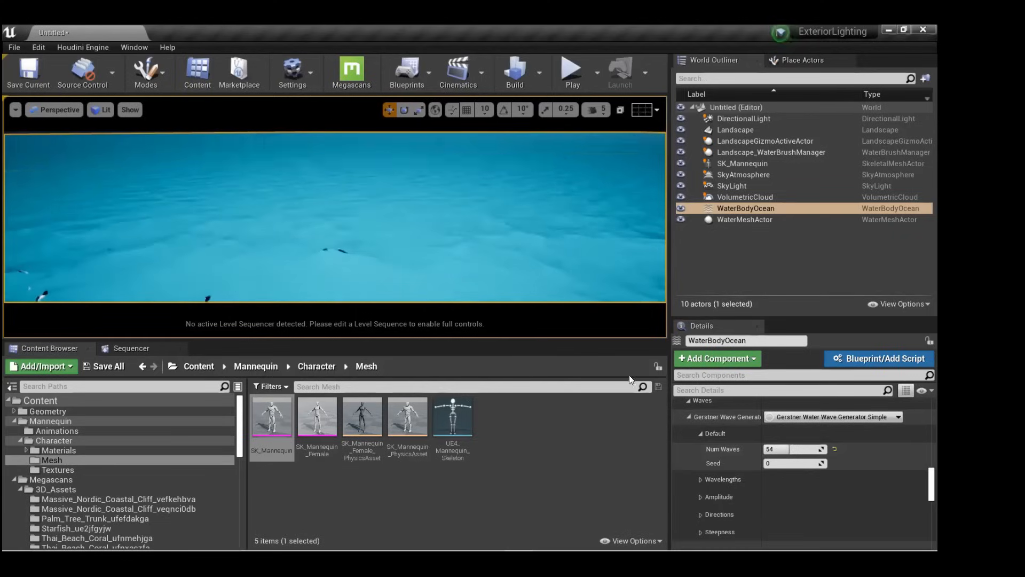
left_click_drag(793, 449, 779, 451)
right_click_drag(441, 235, 502, 249)
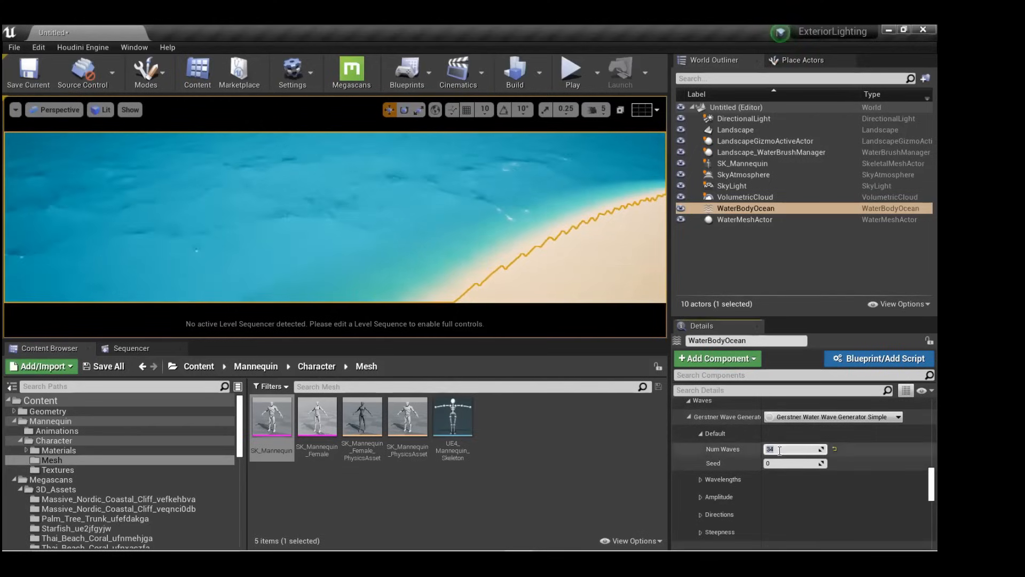
type("6")
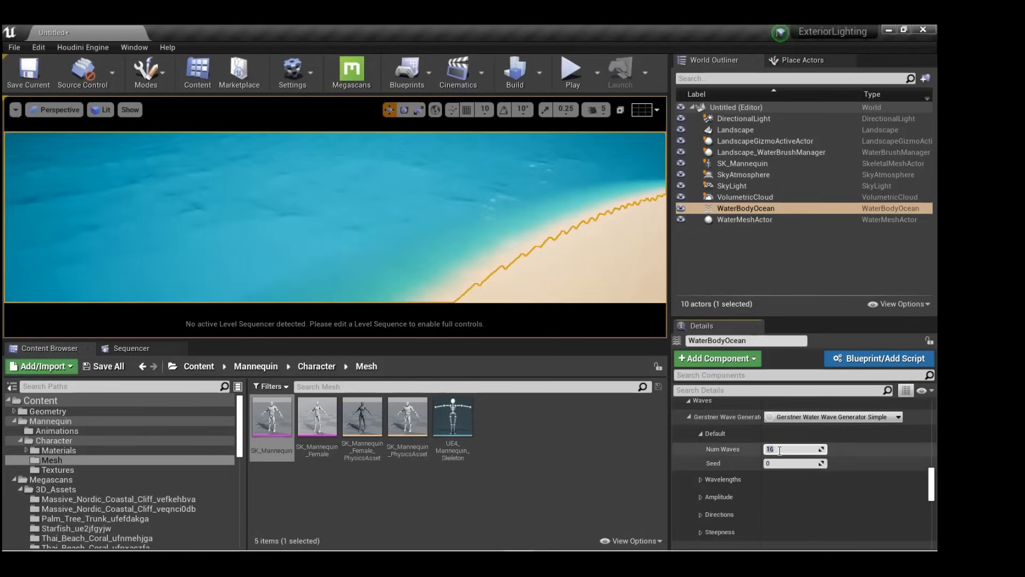
Lower the Max Wavelength of the Gerstner waves to about 2952, keeping the Min Wavelength at 521.
scroll(754, 458, "down", 1)
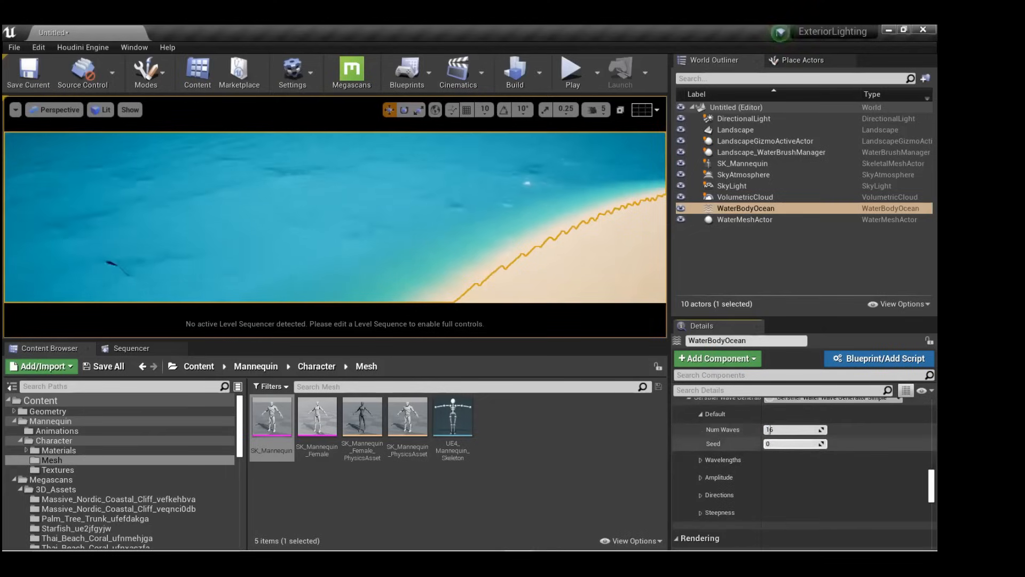
left_click(704, 460)
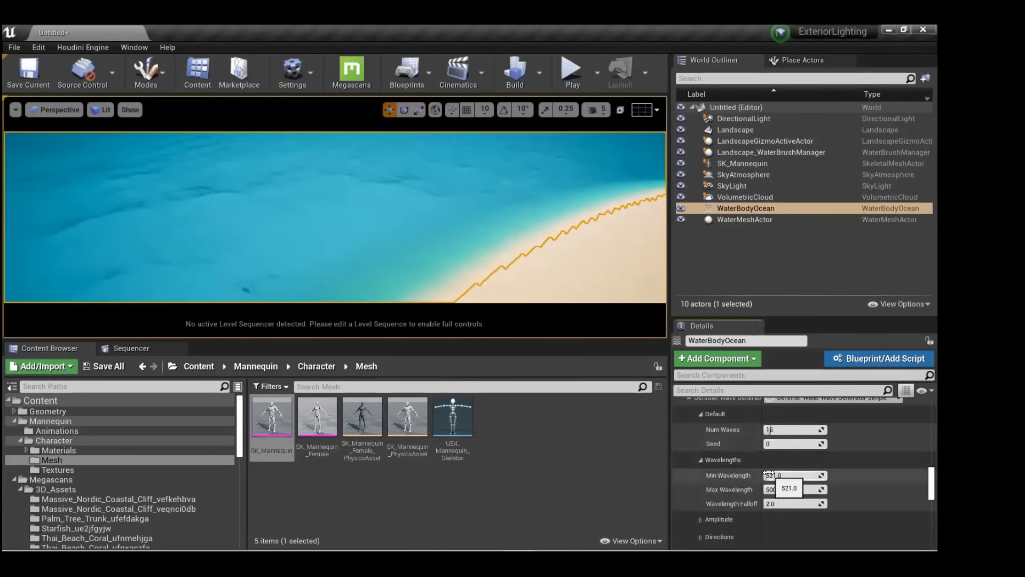
left_click_drag(767, 475, 775, 475)
right_click_drag(207, 192, 173, 197)
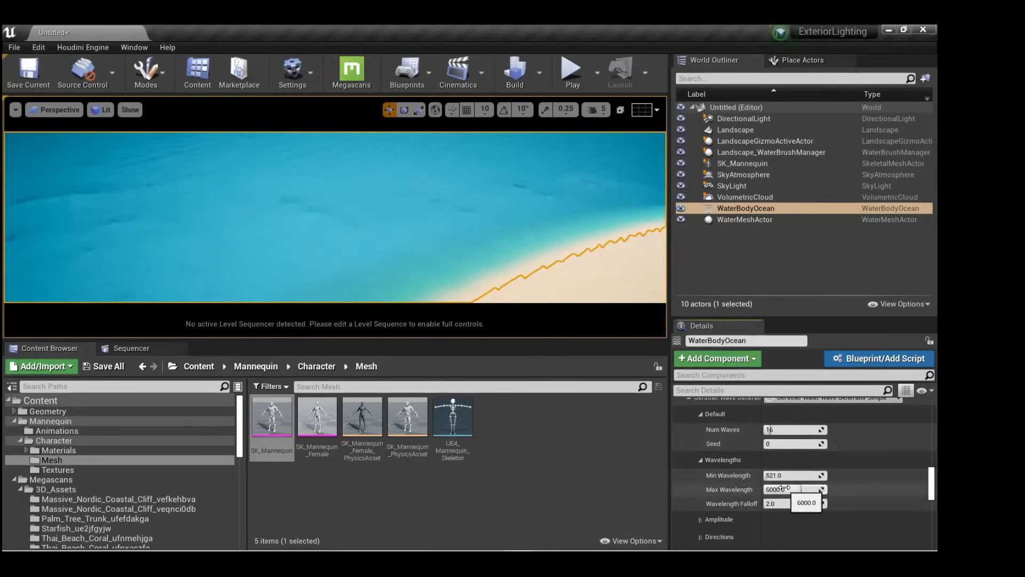
left_click_drag(796, 489, 545, 377)
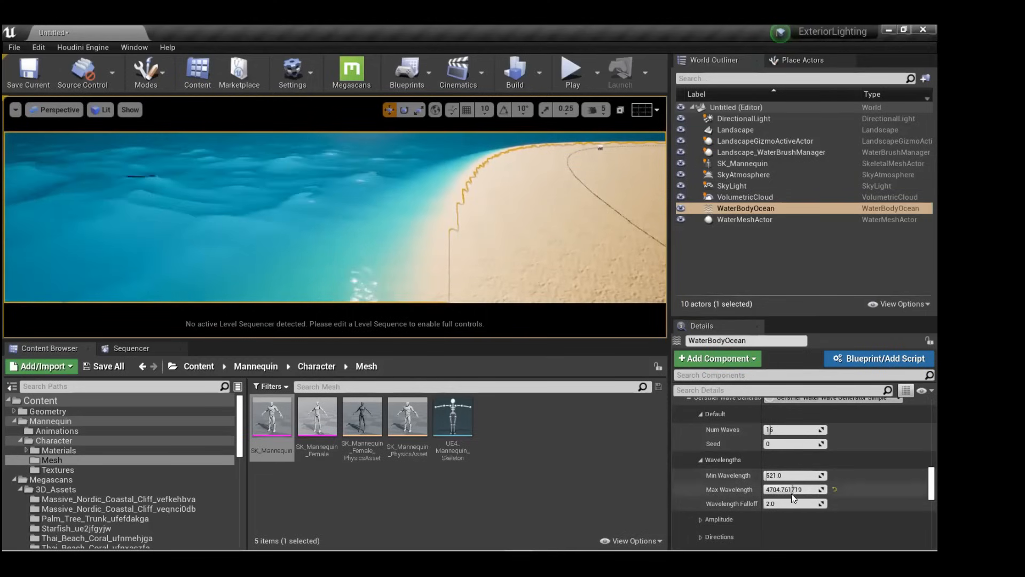
left_click_drag(789, 489, 786, 489)
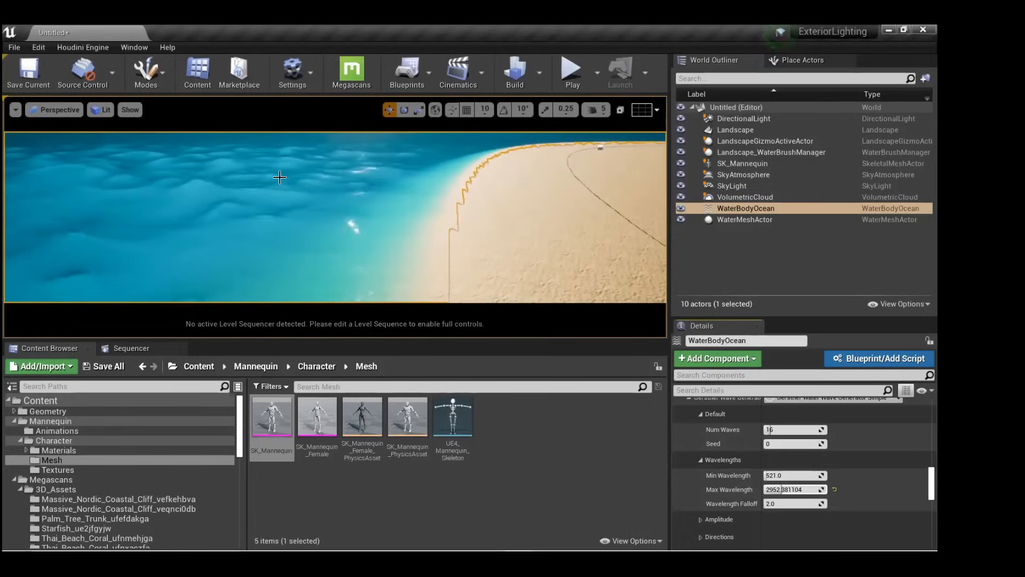
Calm the ocean by lowering the Gerstner waves' Max Amplitude to about 3.81.
scroll(710, 489, "down", 2)
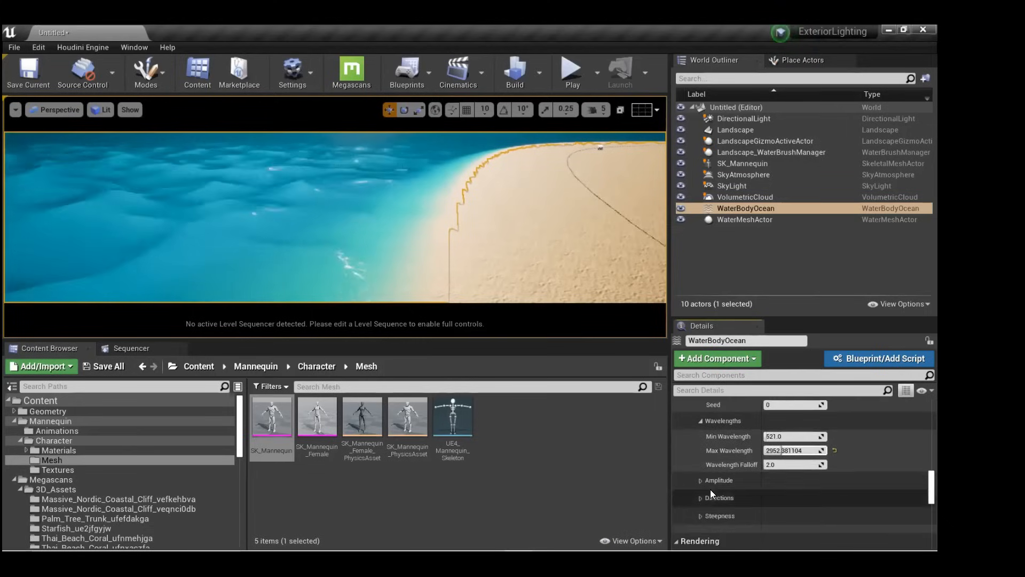
left_click(700, 480)
scroll(731, 448, "down", 2)
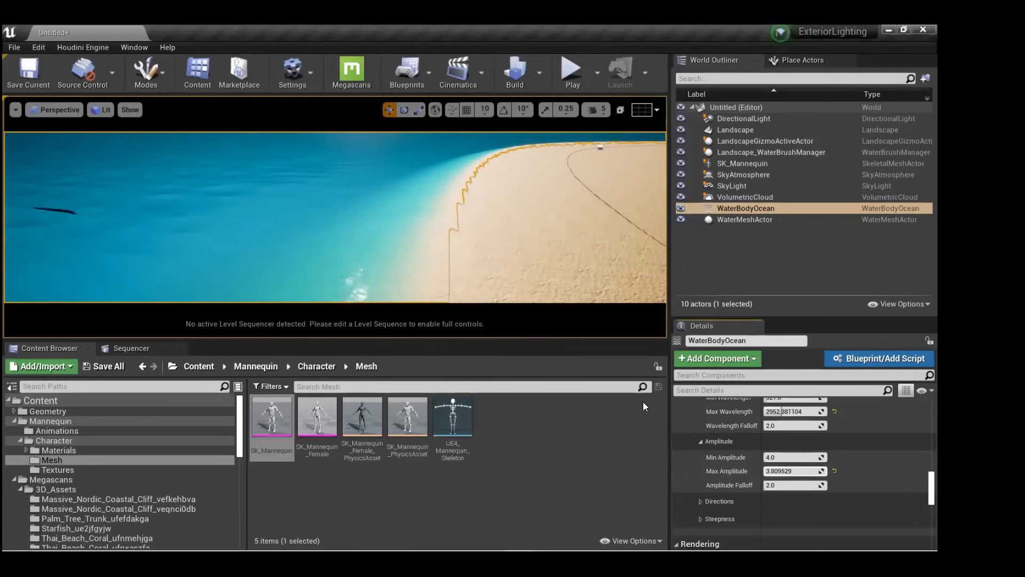
Set the Dominant Wind Angle in the wave Directions settings to about -16.46 degrees.
scroll(736, 454, "down", 3)
left_click(698, 442)
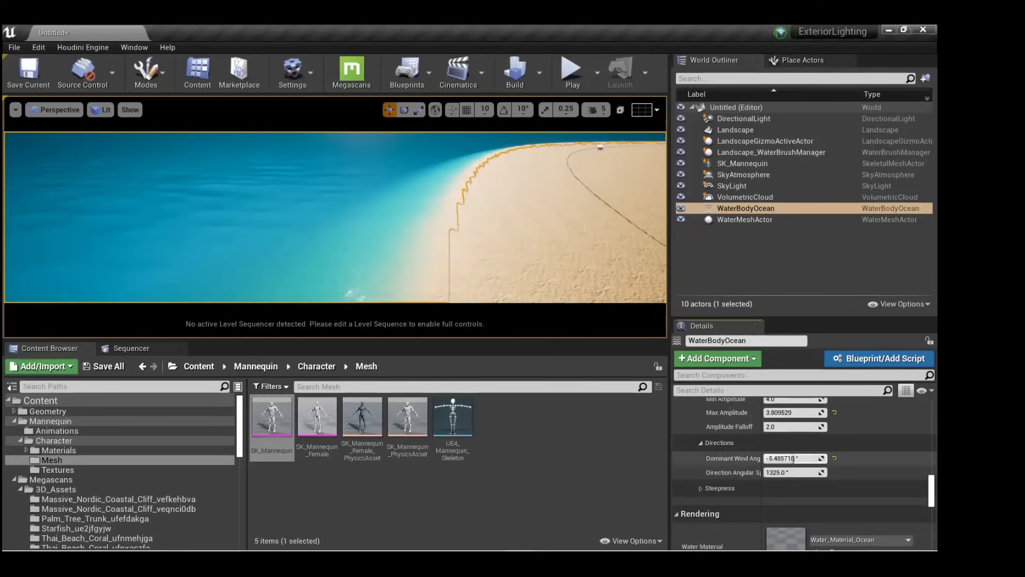
mouse_move(427, 214)
right_mouse_down()
mouse_move(395, 235)
mouse_move(432, 227)
right_mouse_up()
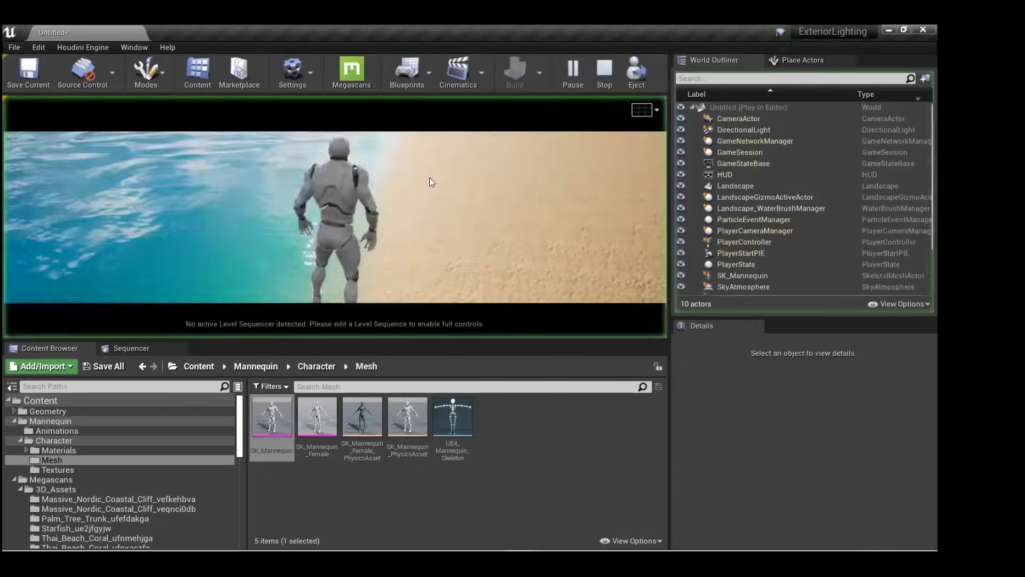
Play-test the level by walking the character through the shallow water at the shoreline, and end the play session.
left_click(411, 191)
key("w")
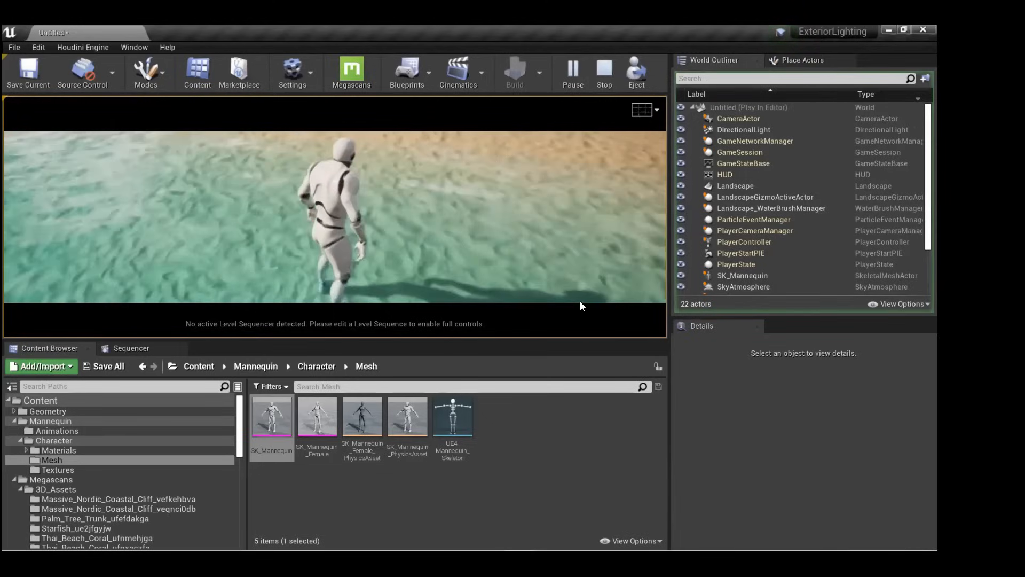
key("Escape")
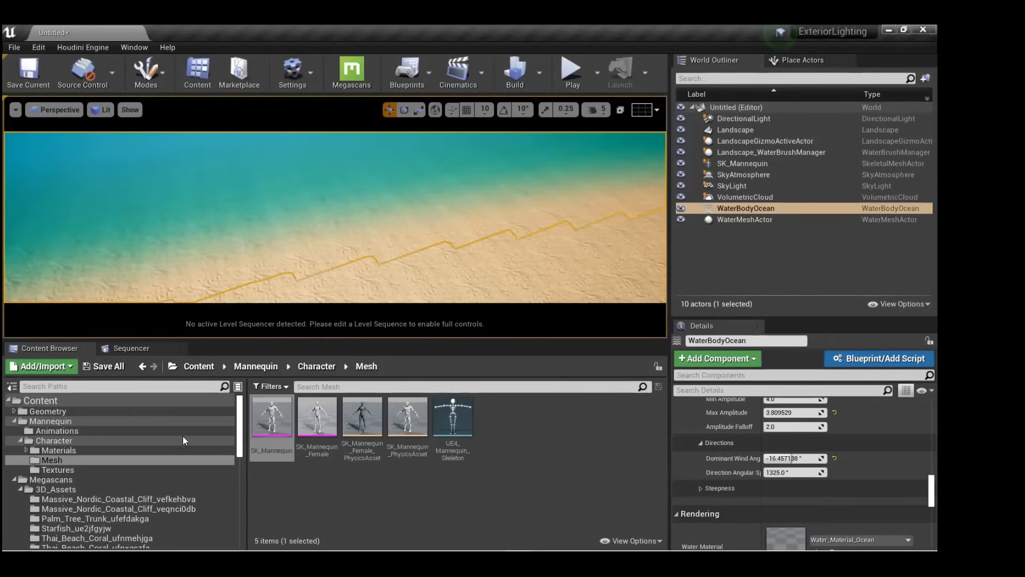
Place the Thai_Beach_Rocks_LOD0_udzofhifa mesh from the Megascans 3D_Assets folder at the water's edge on the beach.
scroll(64, 499, "down", 2)
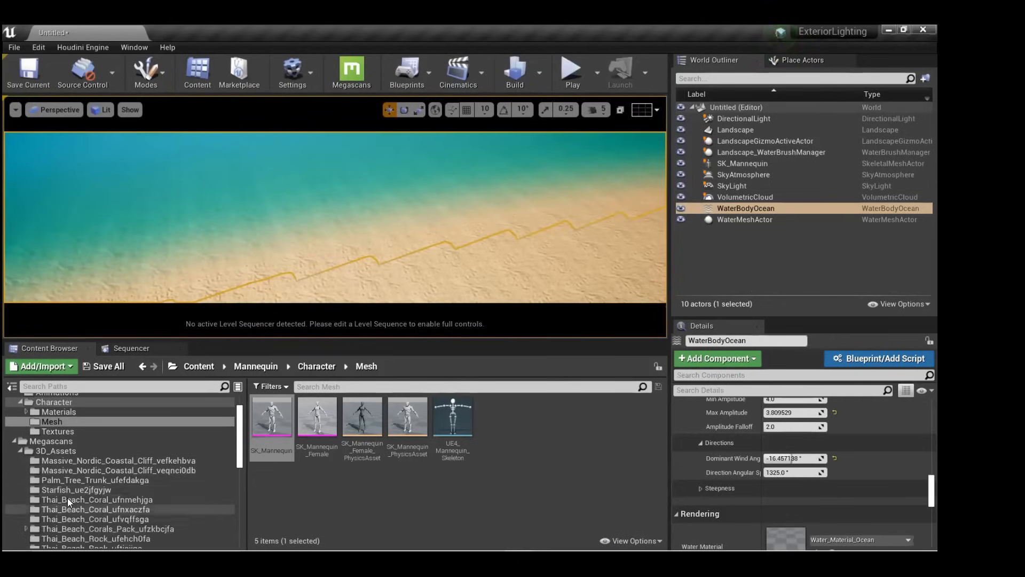
left_click(88, 500)
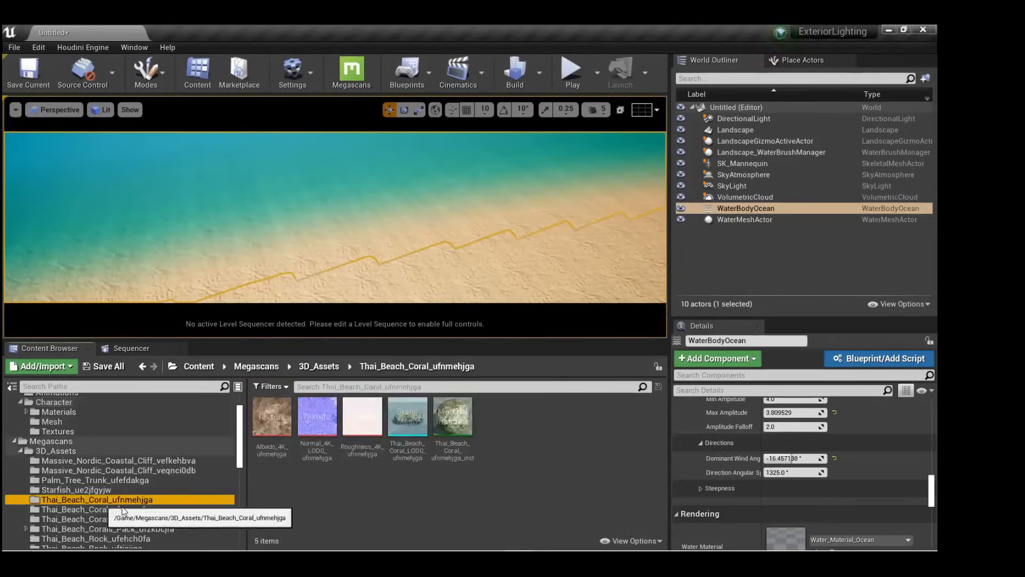
scroll(100, 505, "down", 10)
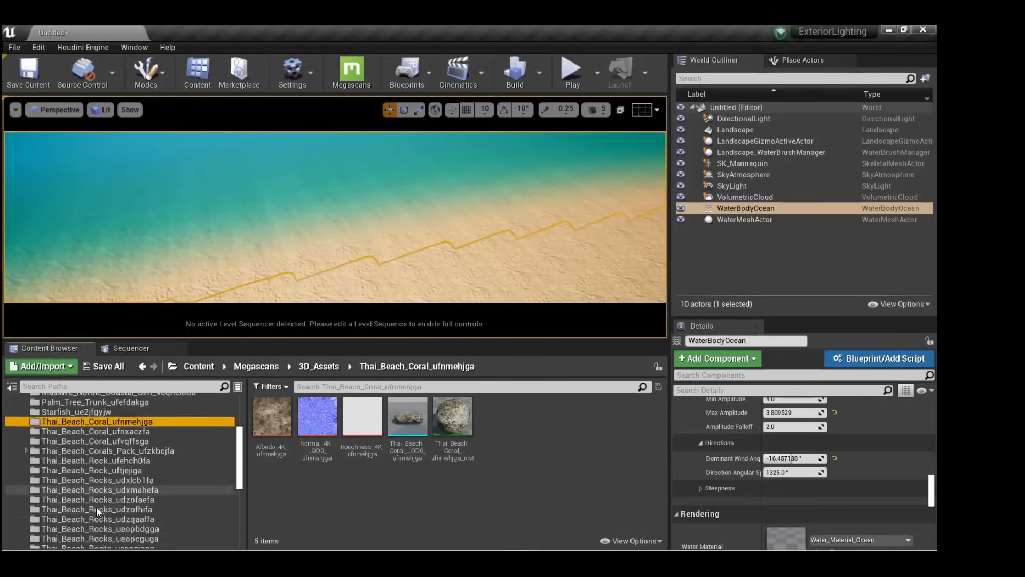
left_click(101, 490)
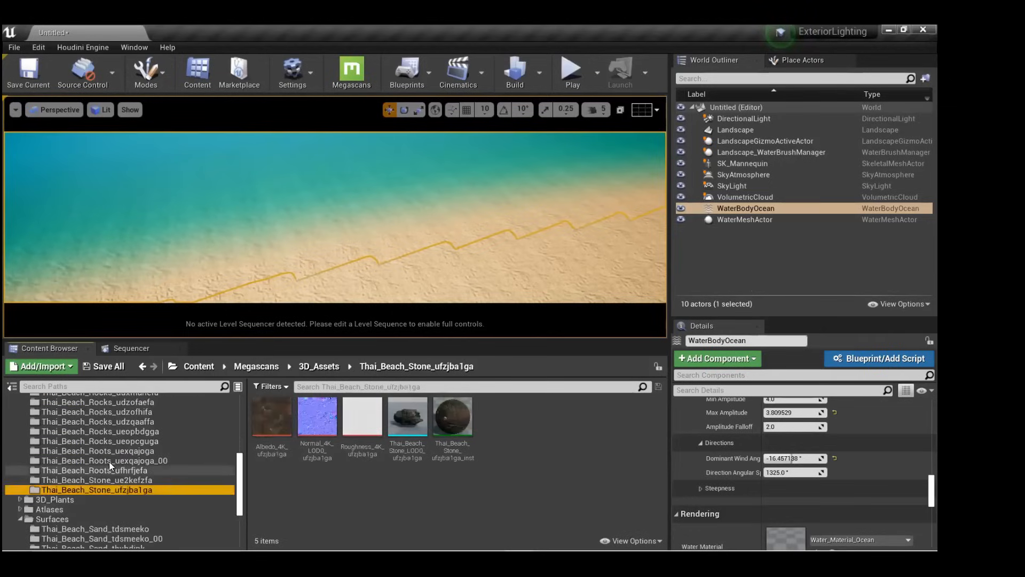
scroll(109, 437, "up", 1)
left_click(109, 431)
left_click_drag(408, 419, 319, 238)
key("r")
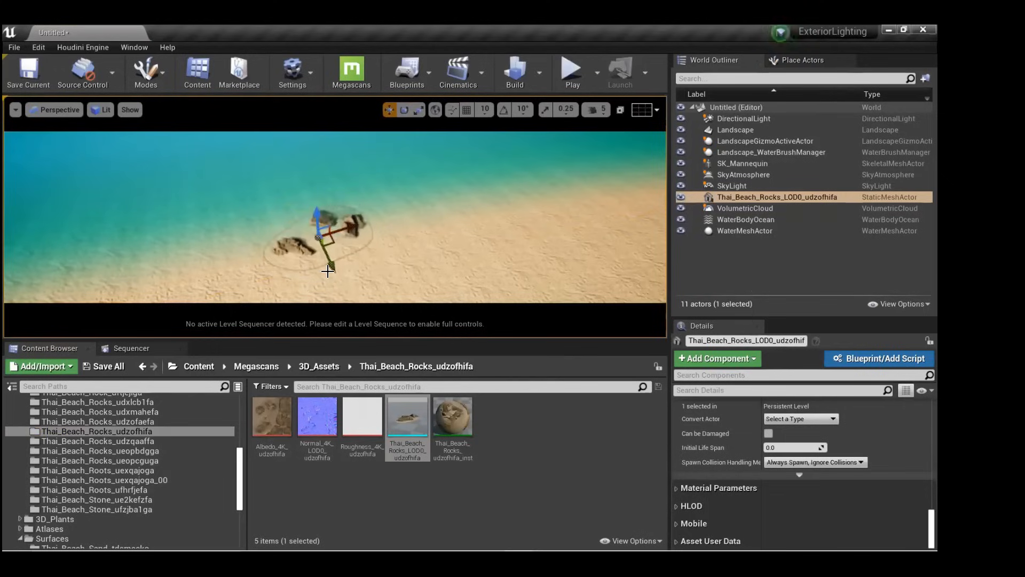
scroll(297, 235, "up", 8)
left_click_drag(314, 224, 368, 247, "alt")
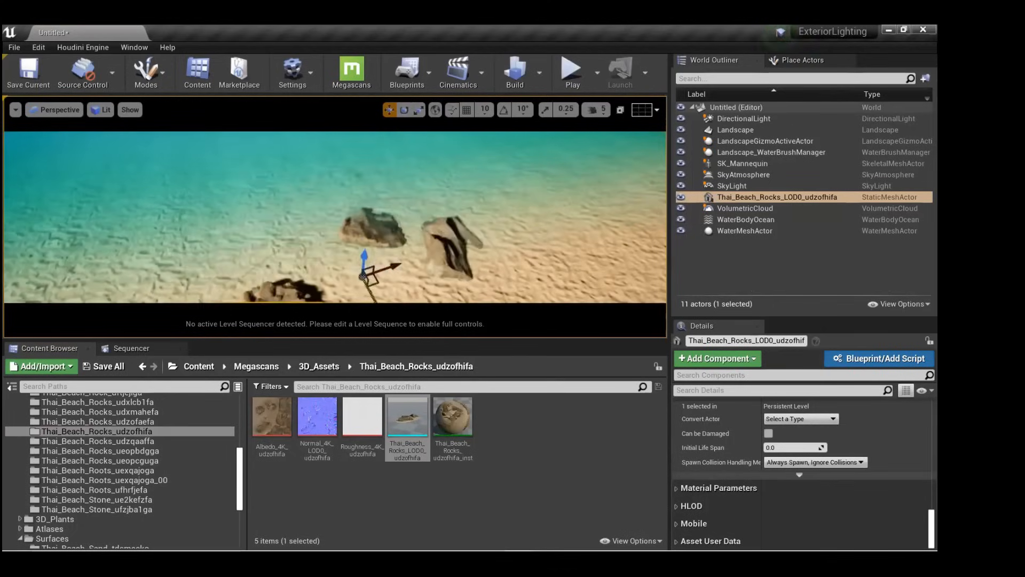
Review the placed rocks at the waterline, and go to the project's root Content folder.
mouse_move(354, 255)
left_mouse_down("alt")
mouse_move(253, 250)
mouse_move(238, 235)
mouse_move(352, 244)
left_mouse_up("alt")
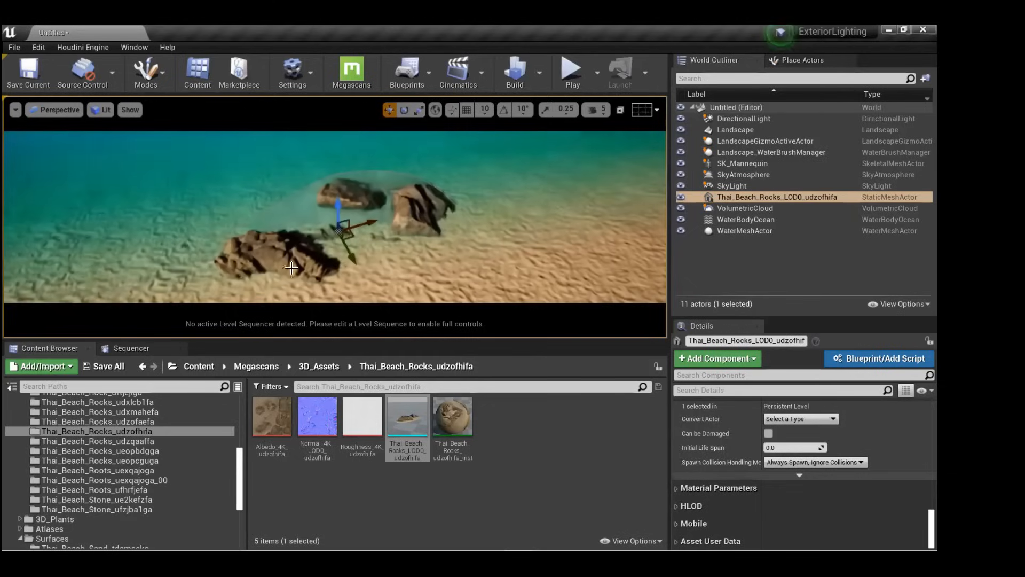
scroll(58, 420, "up", 10)
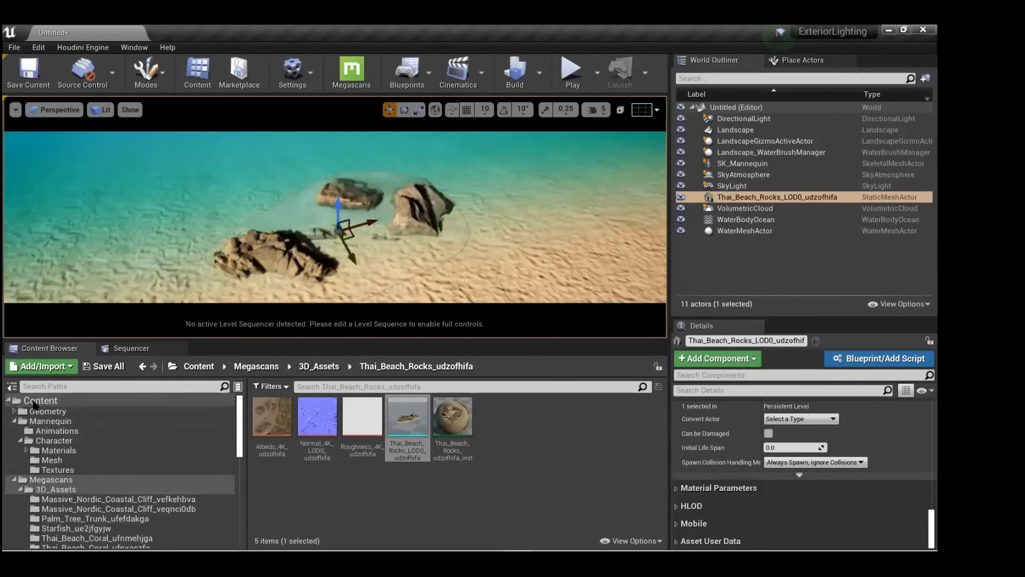
left_click(10, 404)
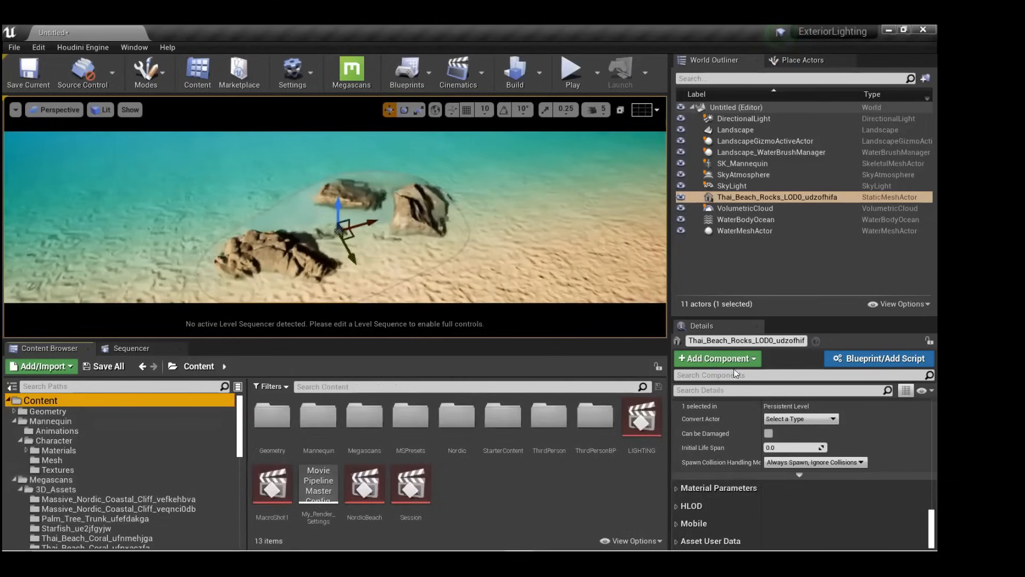
Examine the parameters of the Water_Material_Ocean instance assigned as WaterBodyOcean's water material, including the foam and water shading groups.
left_click(757, 219)
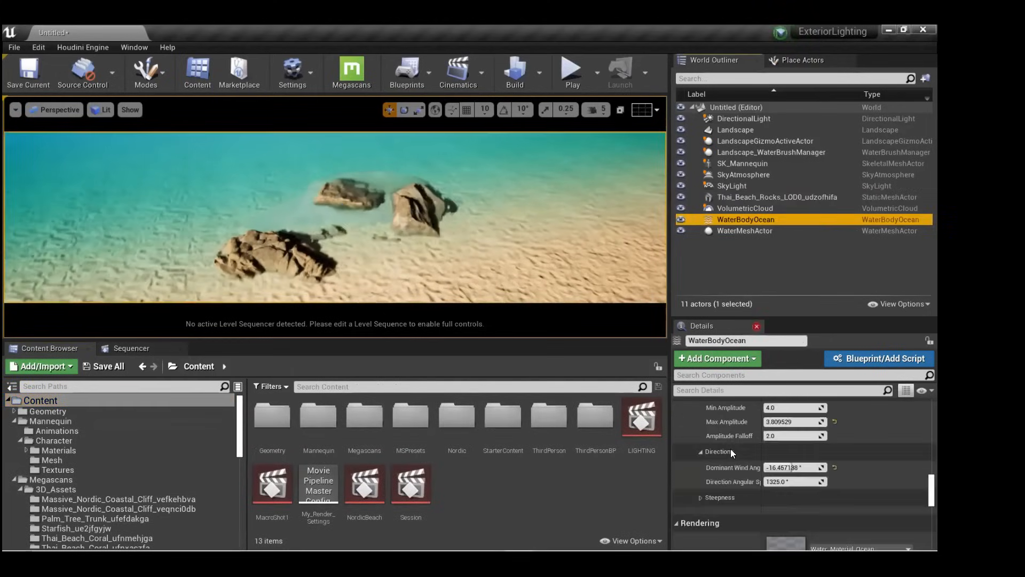
scroll(732, 446, "down", 2)
scroll(736, 447, "down", 3)
scroll(737, 446, "up", 2)
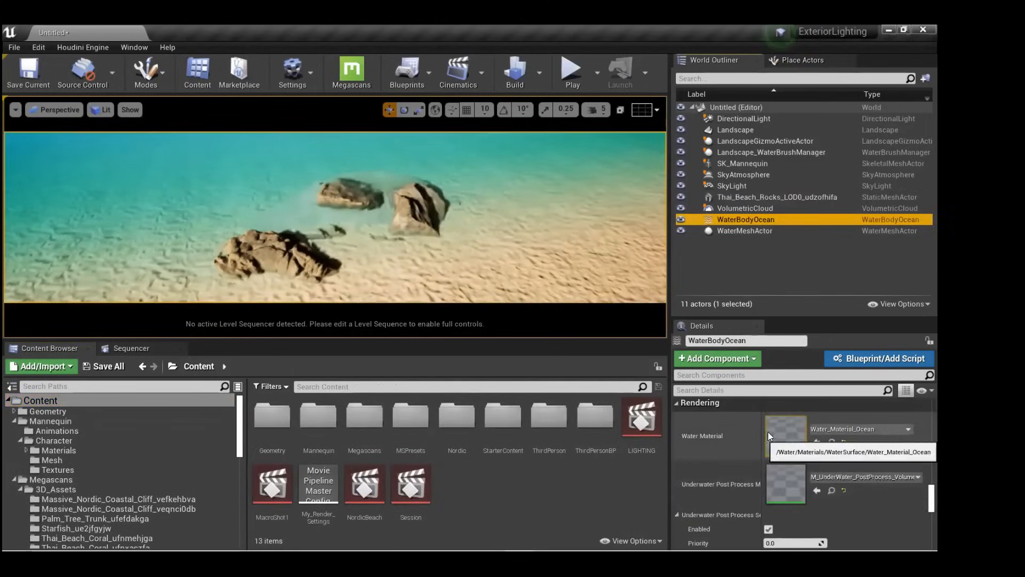
double_click(787, 436)
scroll(626, 299, "down", 15)
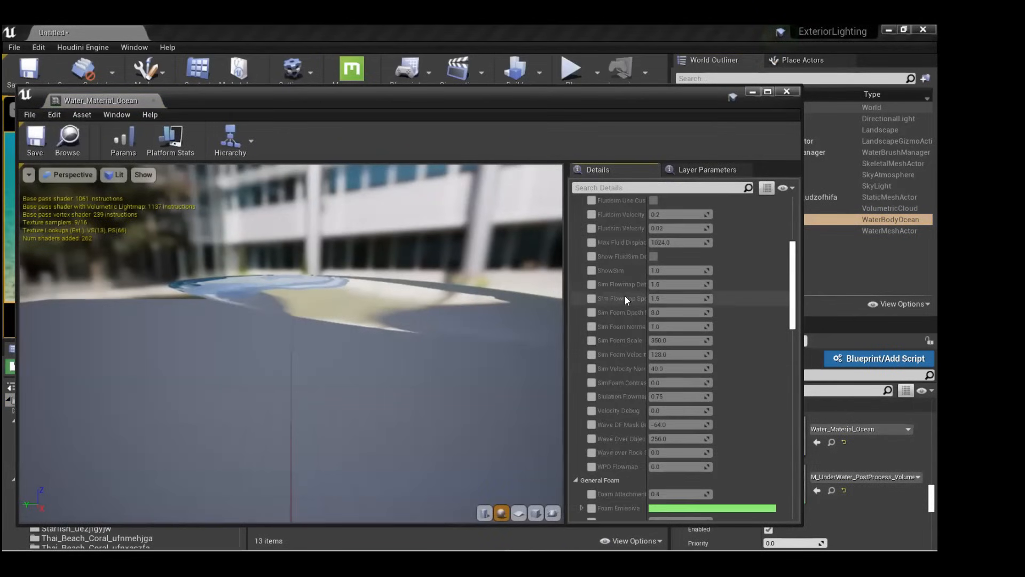
scroll(625, 297, "down", 12)
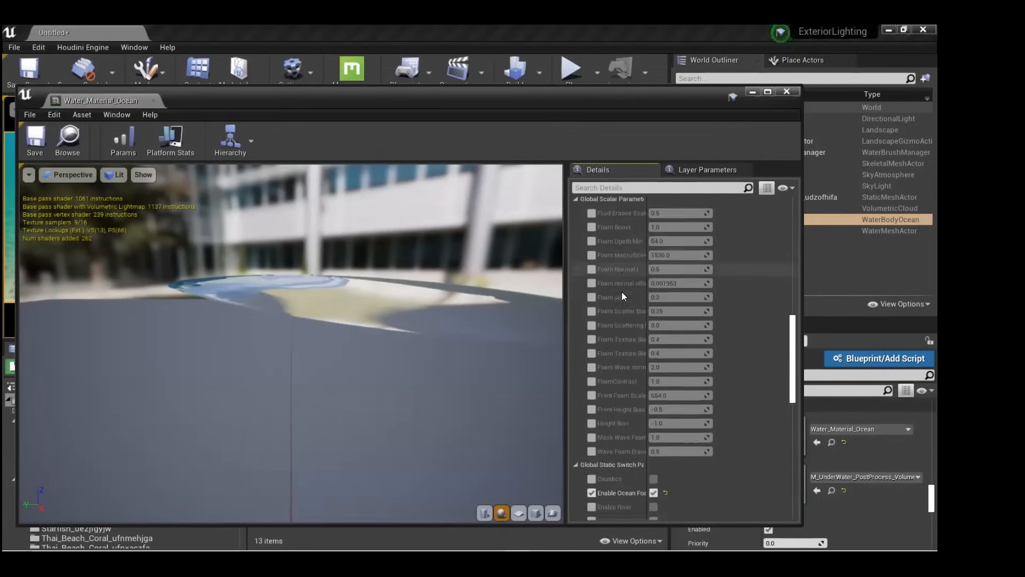
scroll(622, 292, "down", 10)
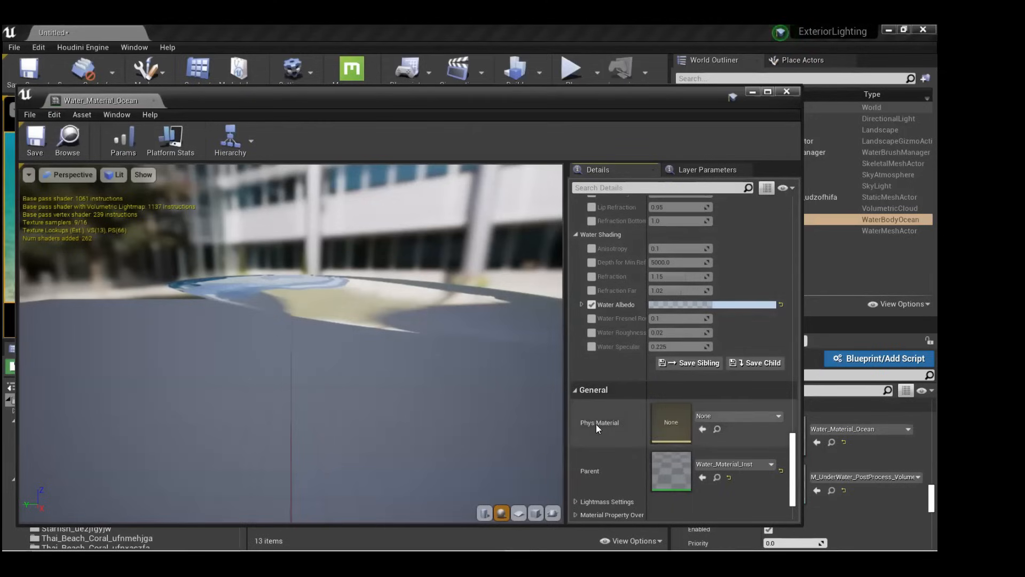
Inspect the parameters of the parent material instance Water_Material_Inst, and close the material editor.
scroll(596, 424, "down", 2)
double_click(674, 419)
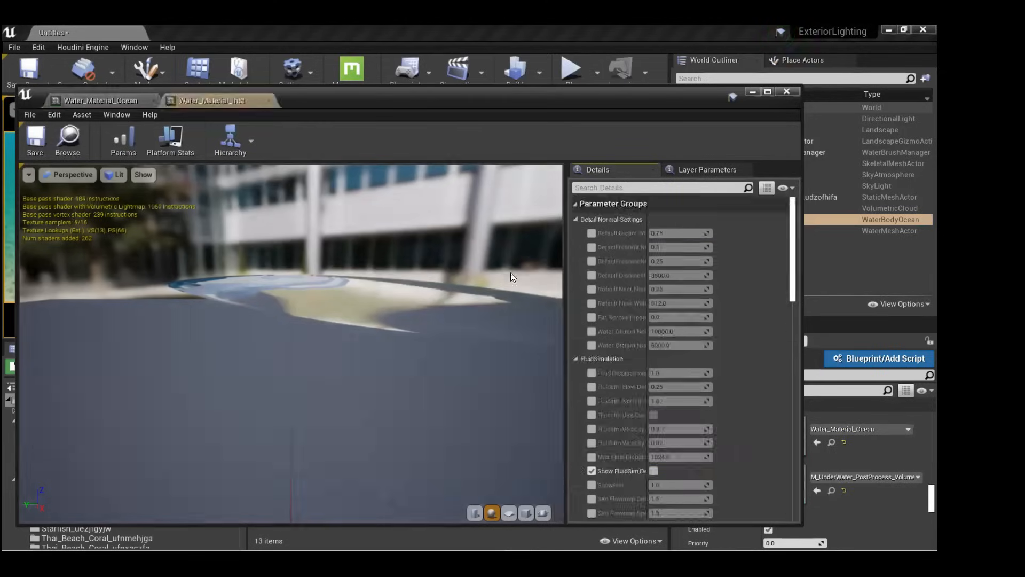
scroll(661, 340, "down", 15)
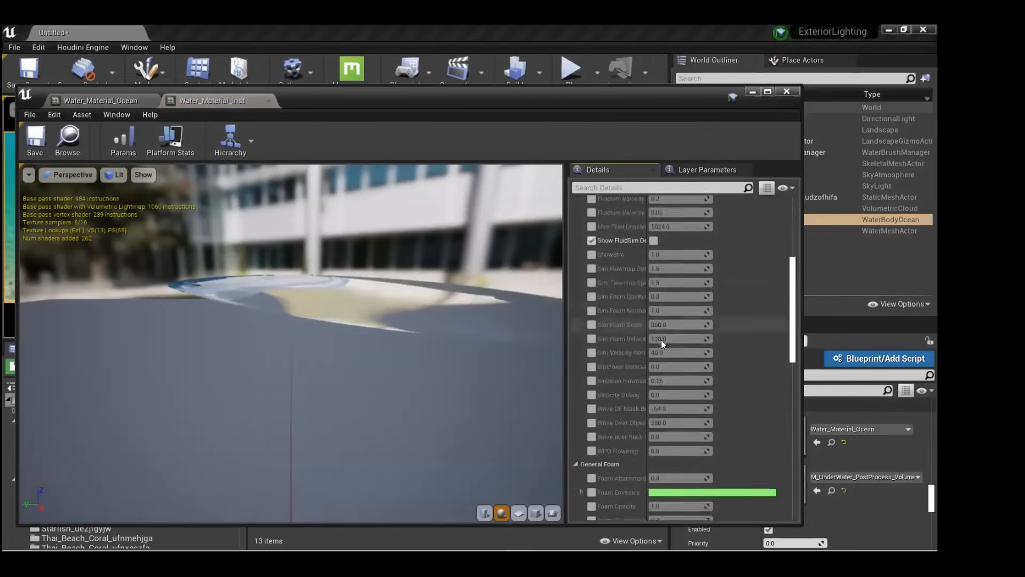
scroll(661, 341, "down", 5)
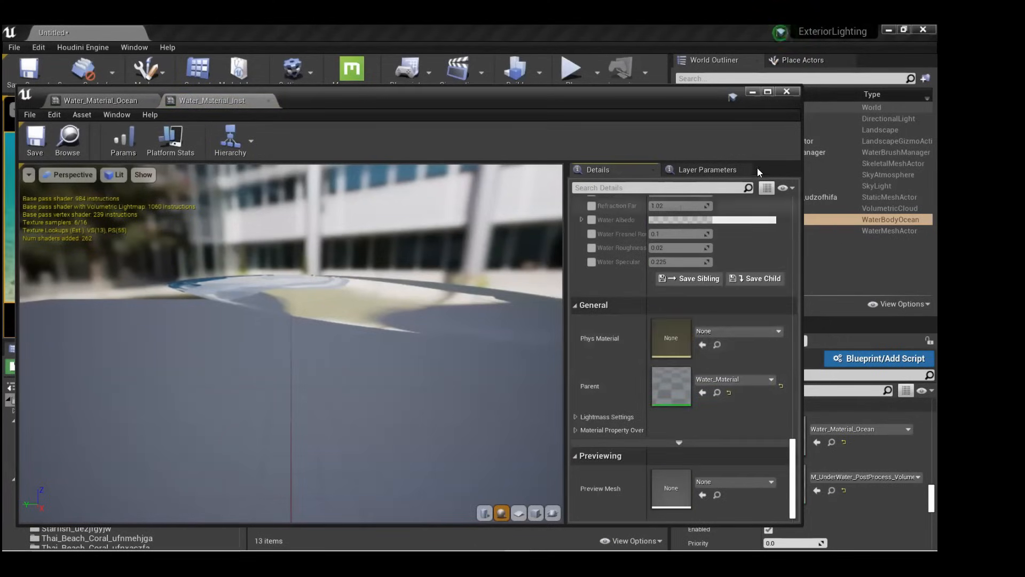
left_click(786, 94)
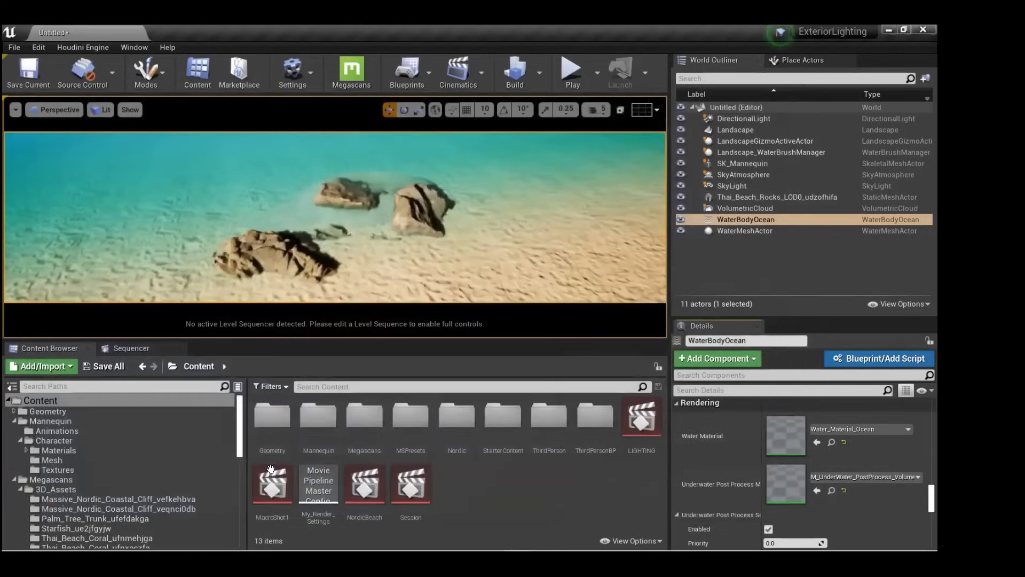
Open the MacroShot1 level sequence and check which cameras and sequences the current level offers.
double_click(274, 483)
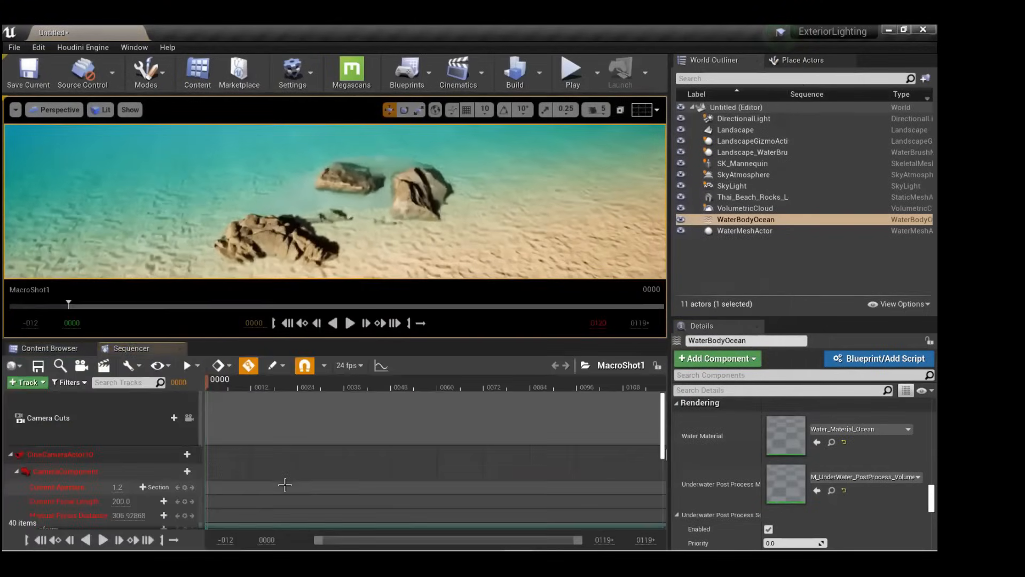
left_click(52, 109)
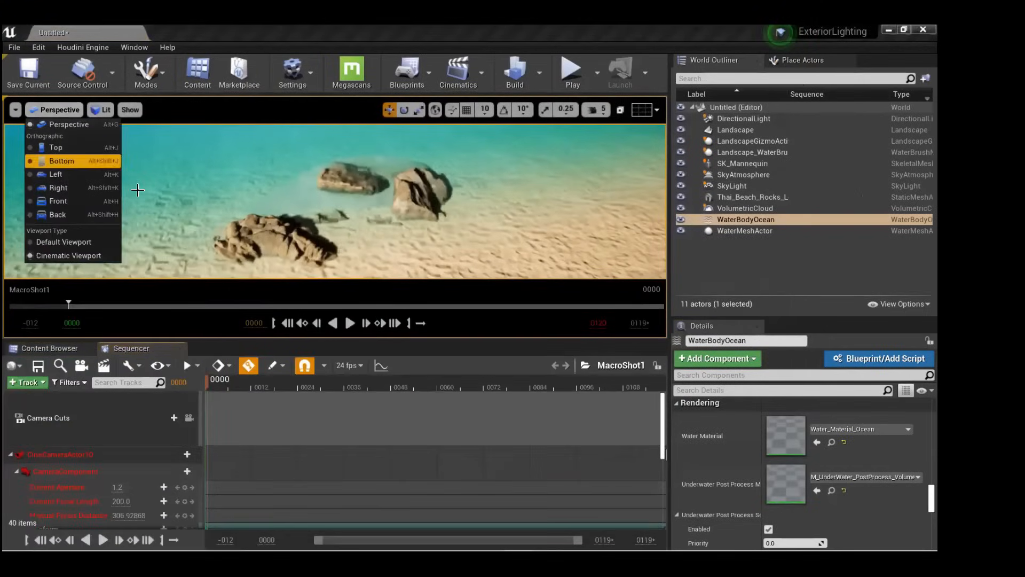
left_click(481, 72)
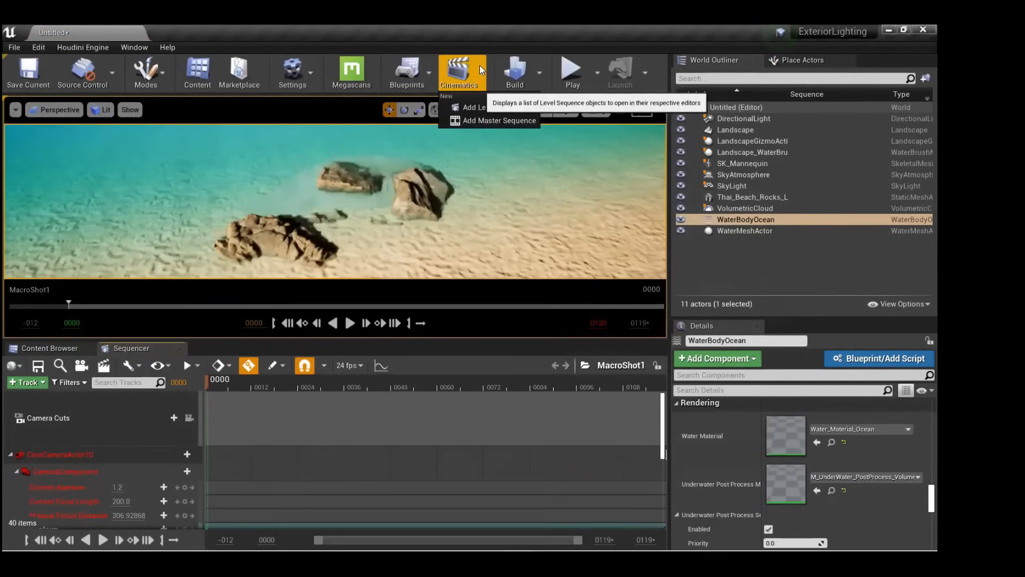
left_click(43, 350)
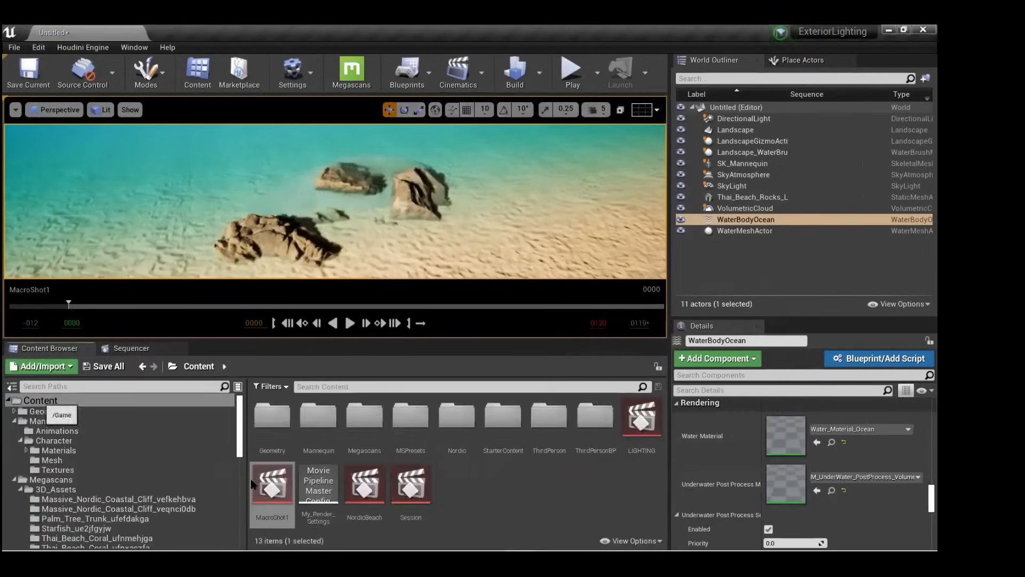
Open the Macro_Shots level from the Nordic folder.
scroll(120, 434, "down", 10)
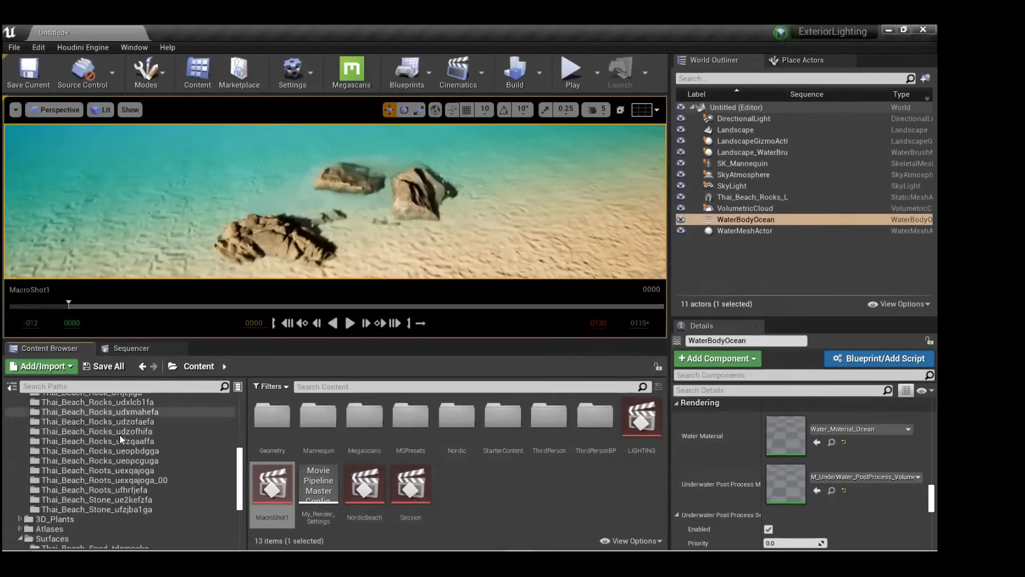
scroll(54, 484, "down", 2)
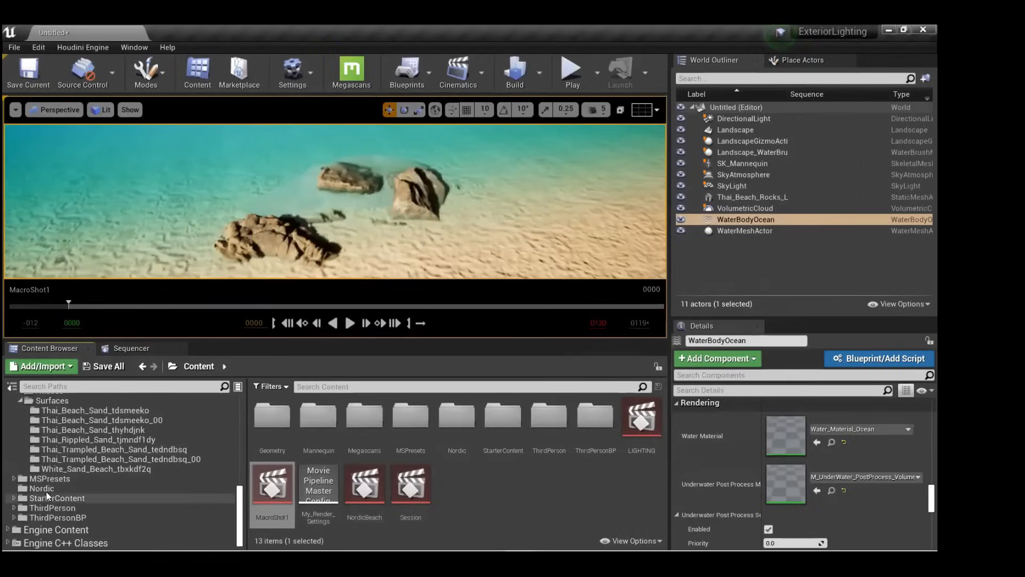
left_click(43, 488)
double_click(548, 423)
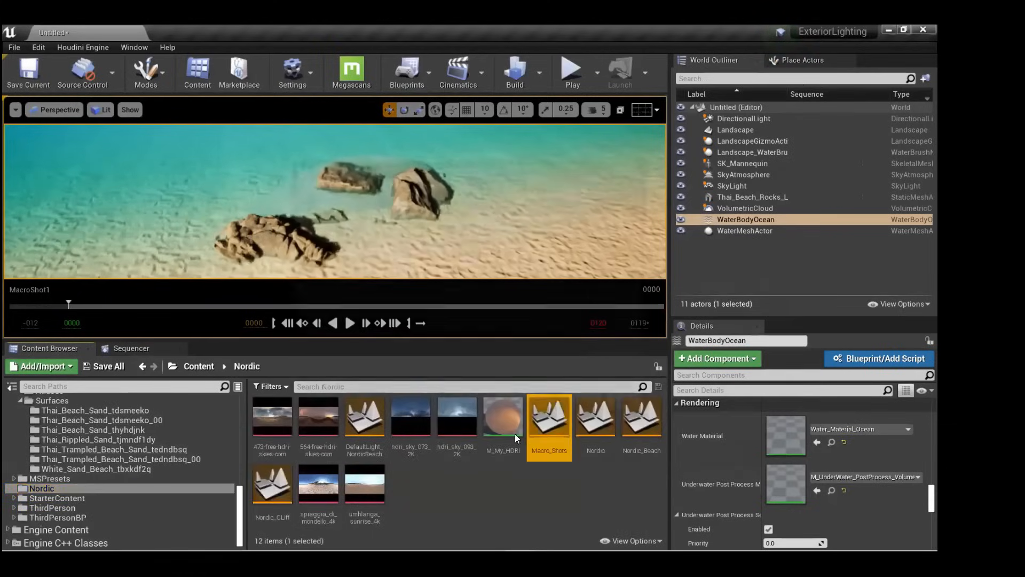
left_click(564, 407)
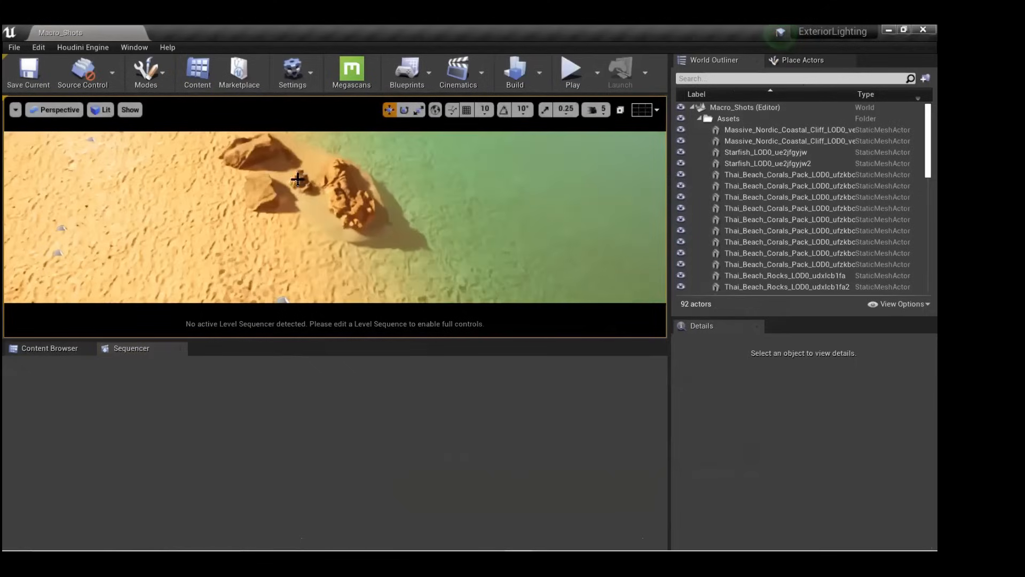
Look through the placed CineCameraActor10 camera in the Macro_Shots level.
left_click(56, 109)
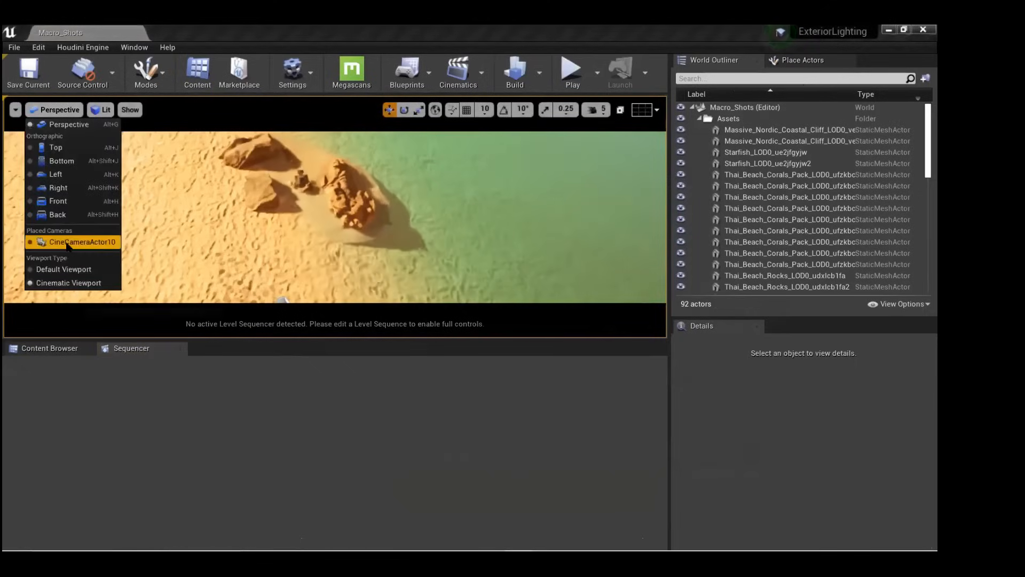